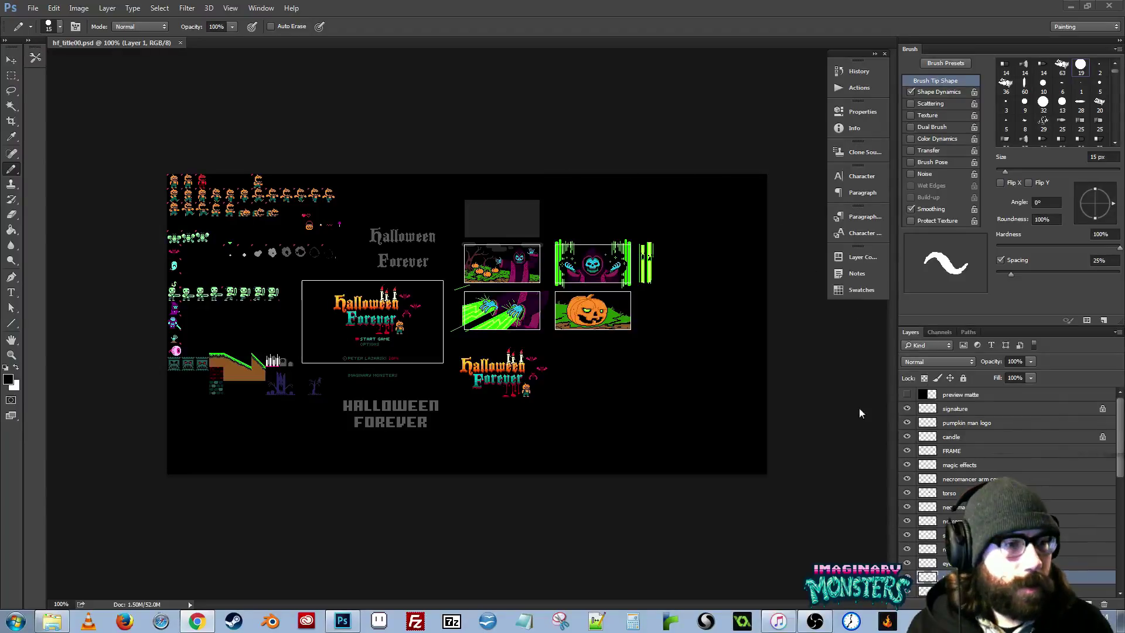
- Switch the document to full-screen view and look over the sprites, title screen mockup and cutscene panels
key(f)
drag(726, 386, 576, 400)
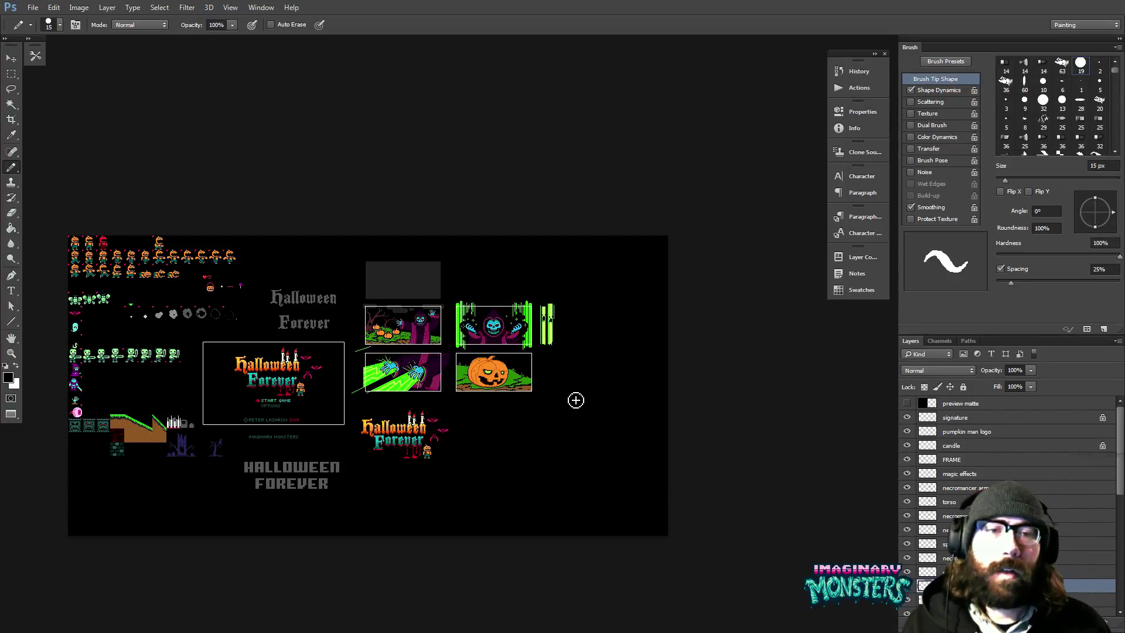
drag(588, 357, 614, 351)
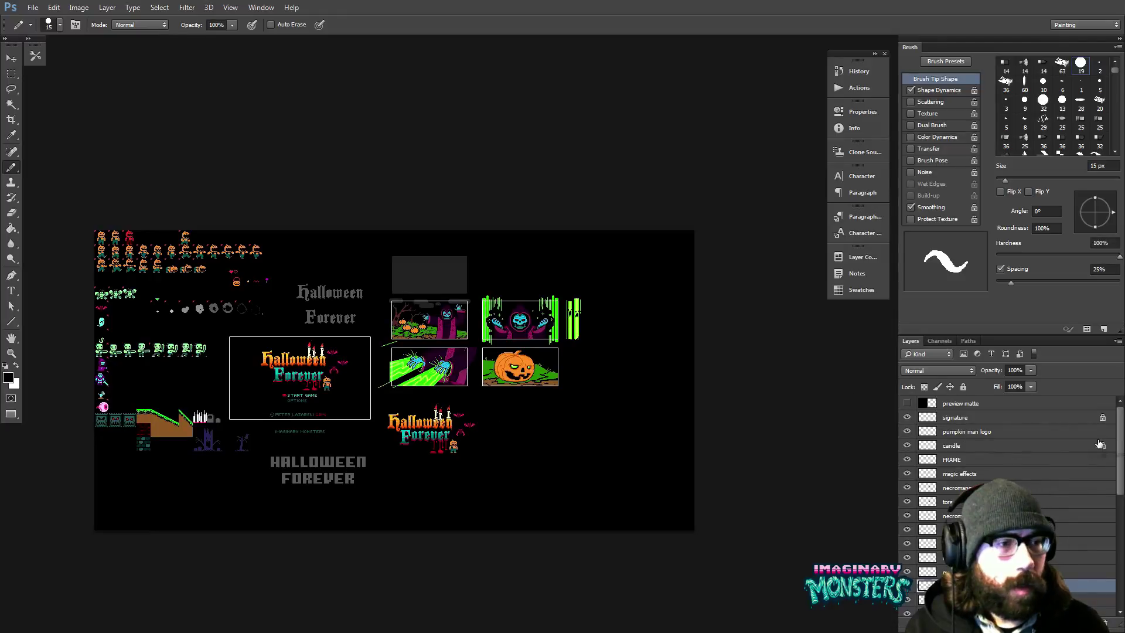
key(z)
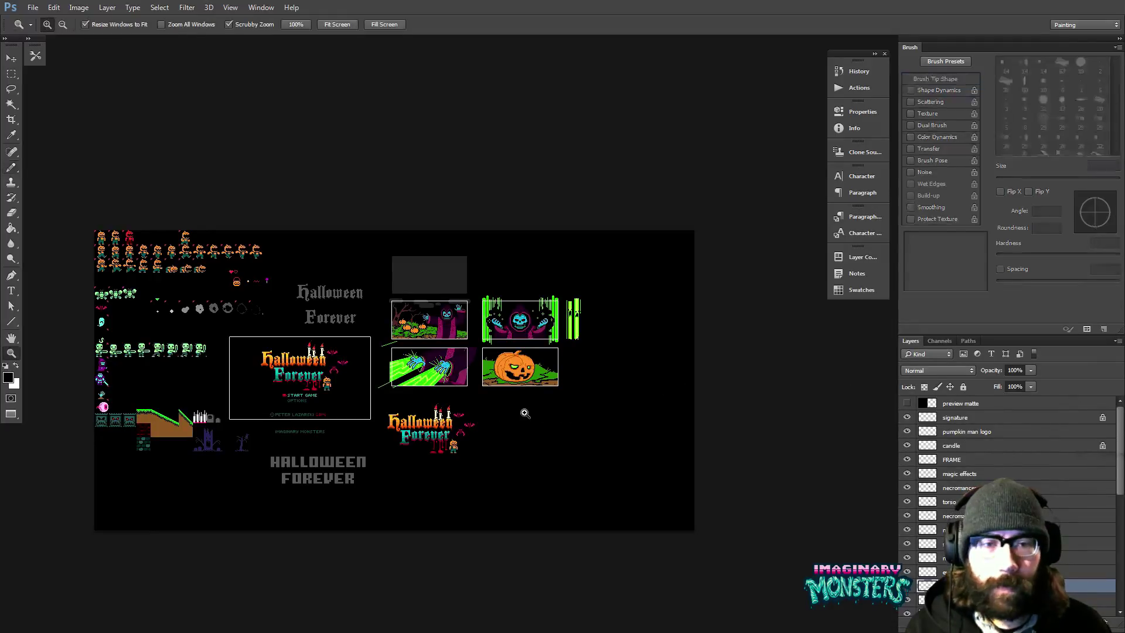
click(528, 418)
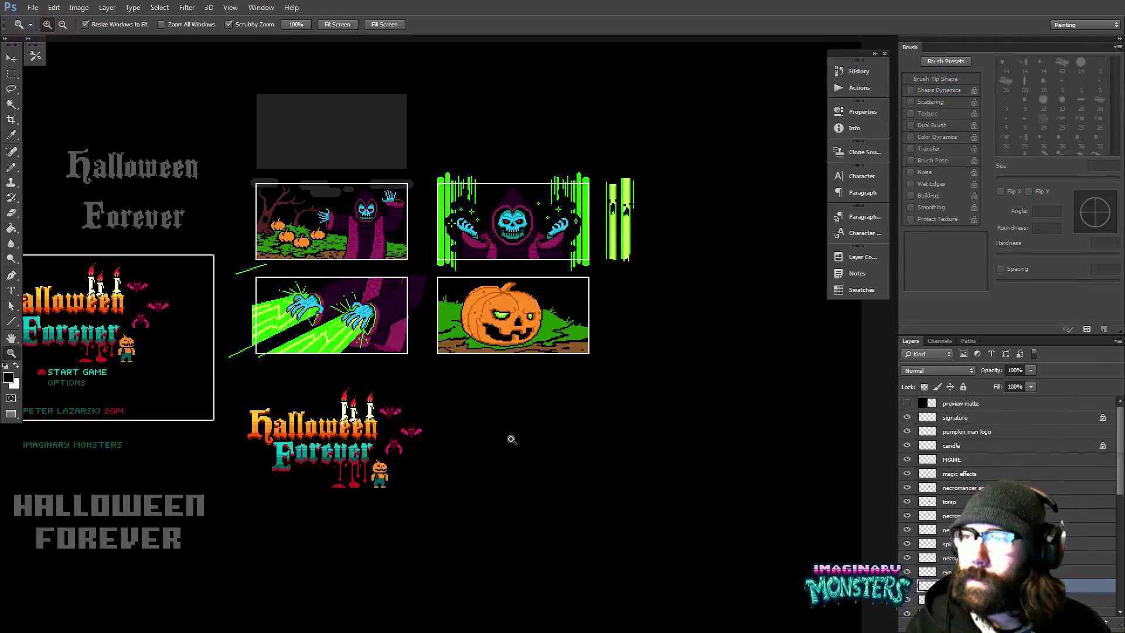
drag(508, 418, 559, 416)
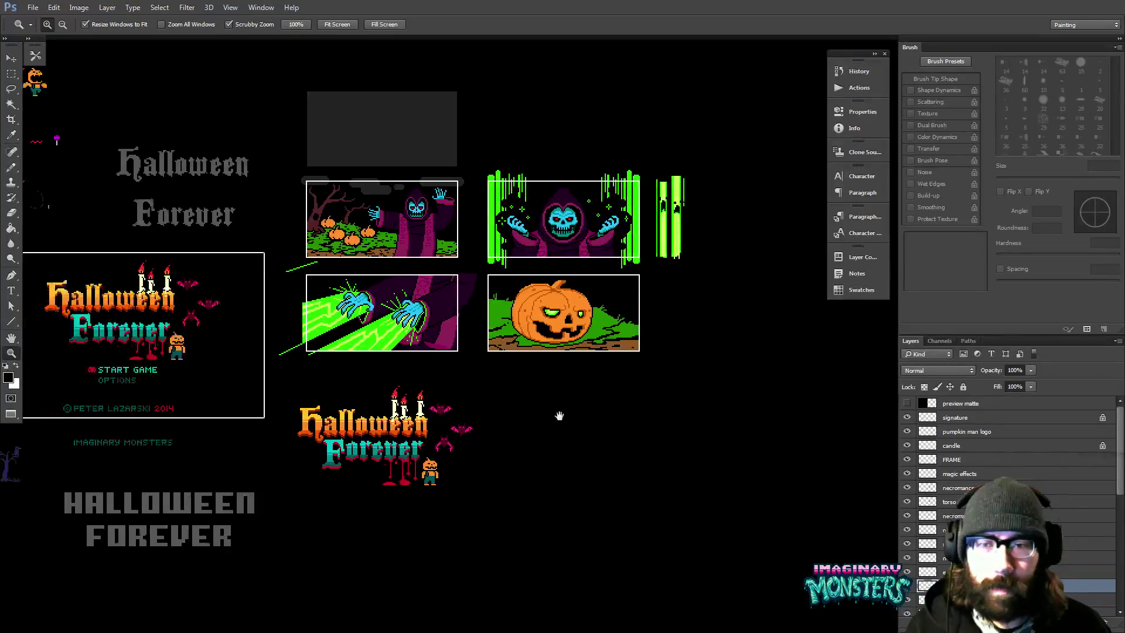
scroll(560, 415, left, 3)
scroll(481, 319, left, 3)
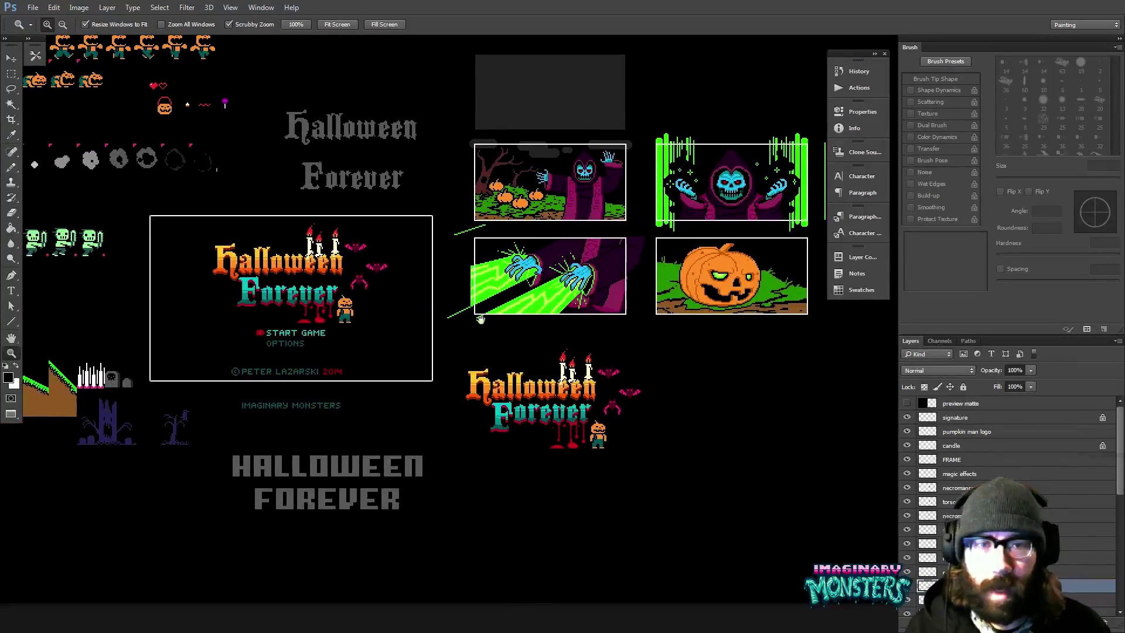
scroll(481, 319, right, 2)
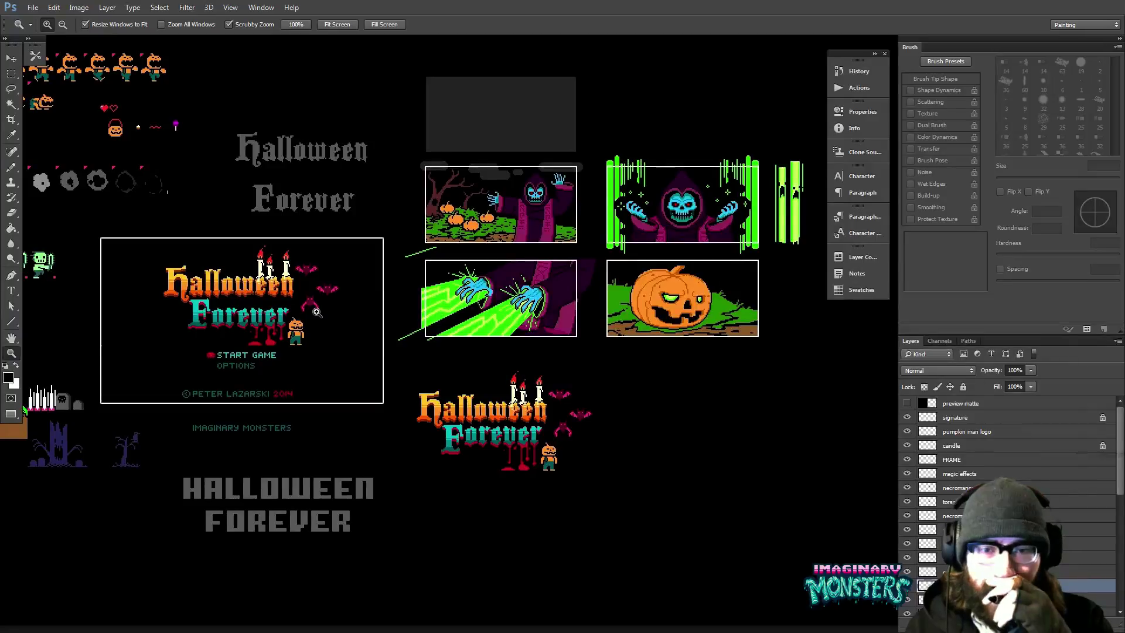
- Duplicate the white title-screen frame and place the empty copy beside the lower Halloween Forever logo, below the pumpkin panel
drag(317, 312, 439, 314)
key(v)
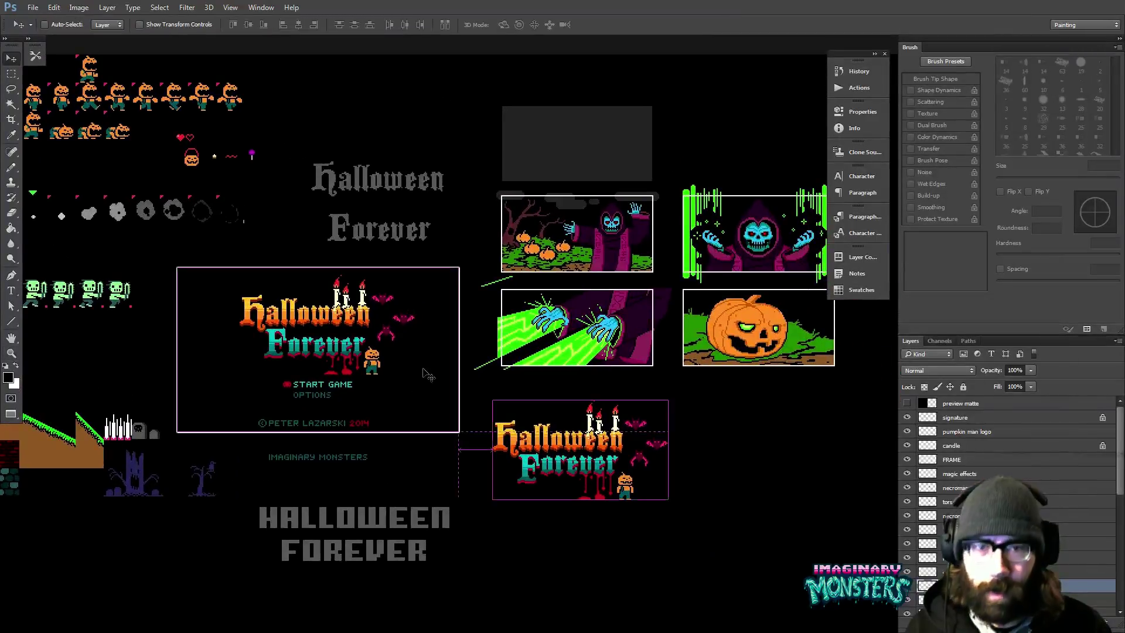
ctrl+click(423, 370)
drag(427, 396, 495, 369)
- Extend the canvas downward to a height of 1024 pixels, anchored at the top centre, with a black extension color
key(z)
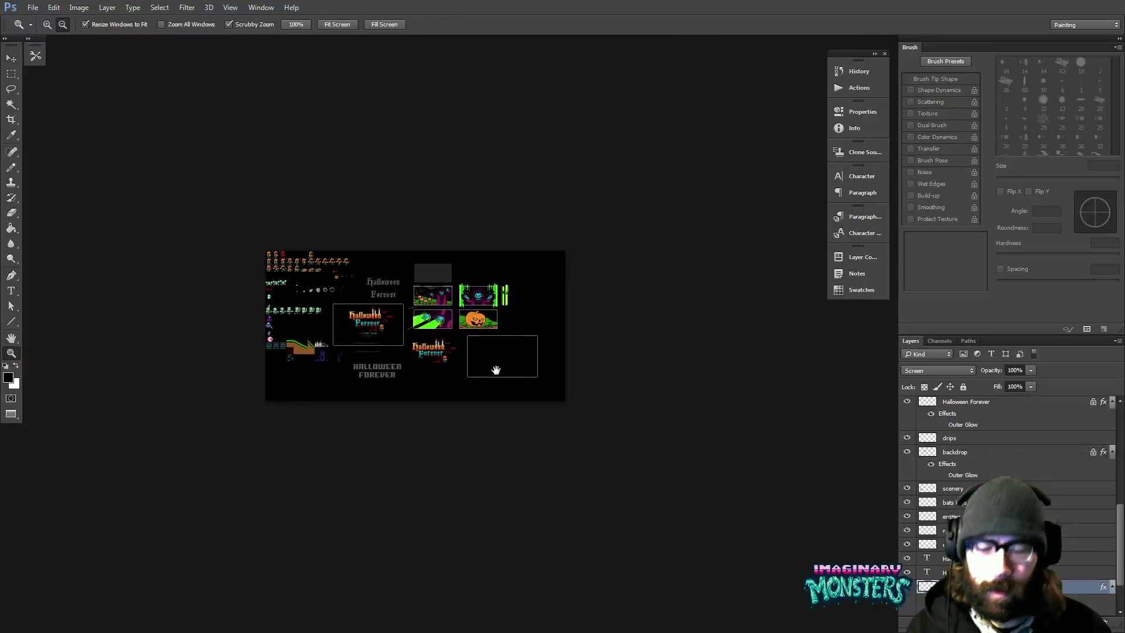
key(ctrl+alt+c)
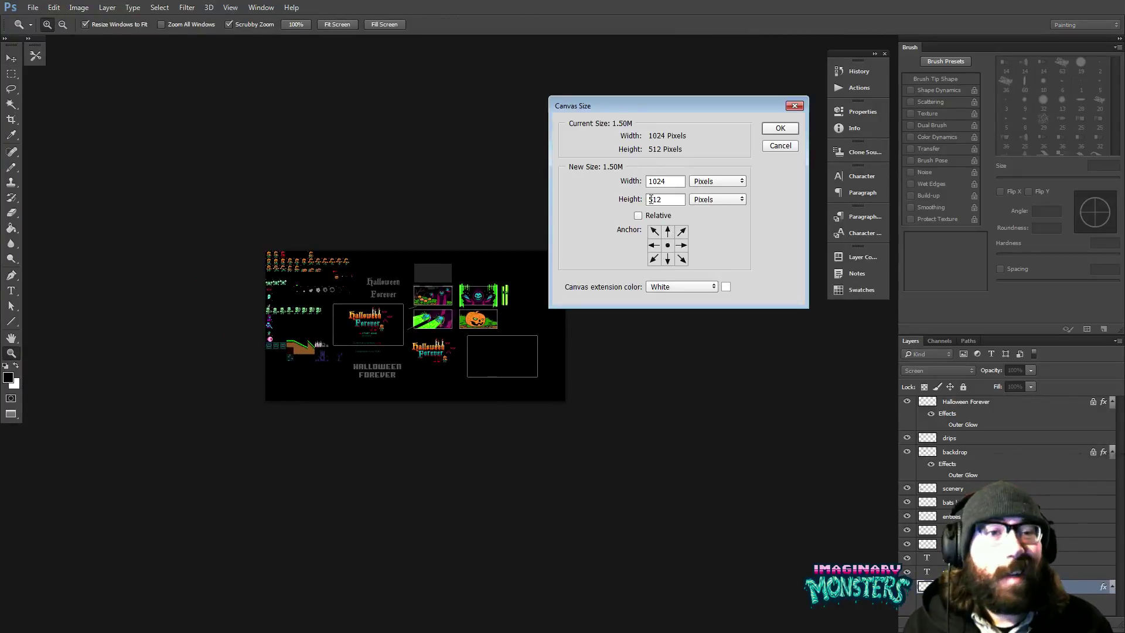
double_click(671, 199)
click(668, 231)
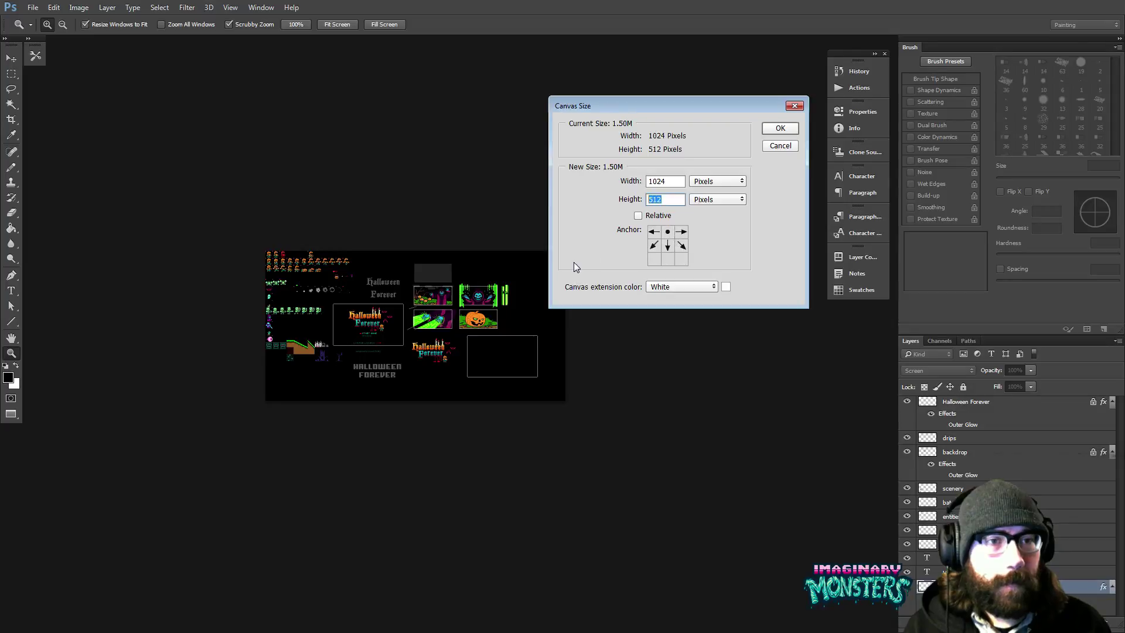
text(10)
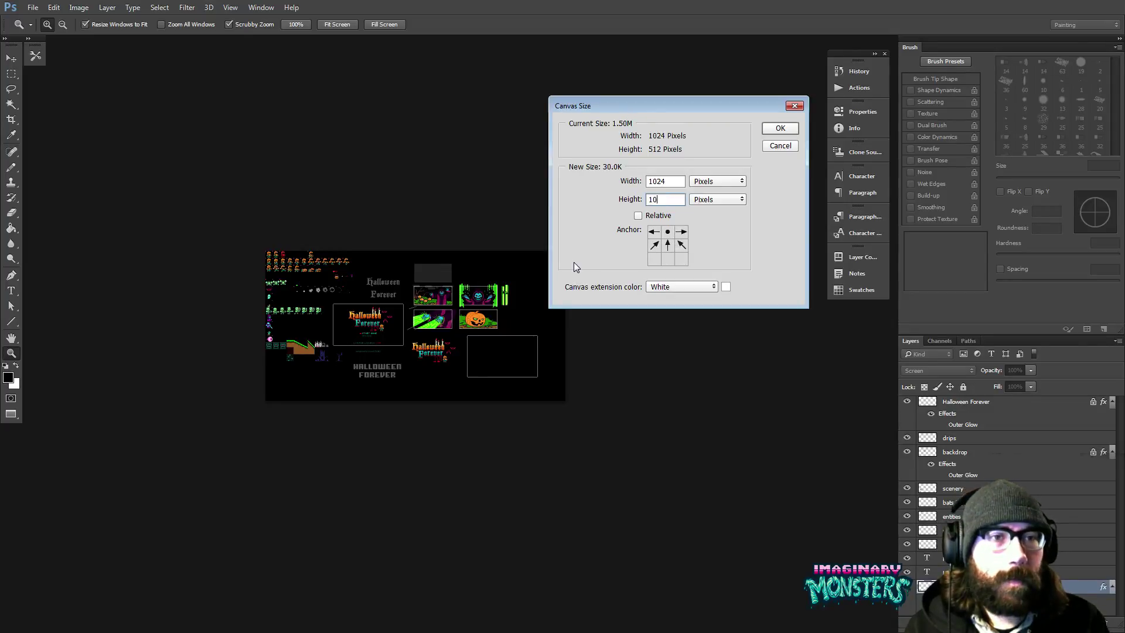
text(24)
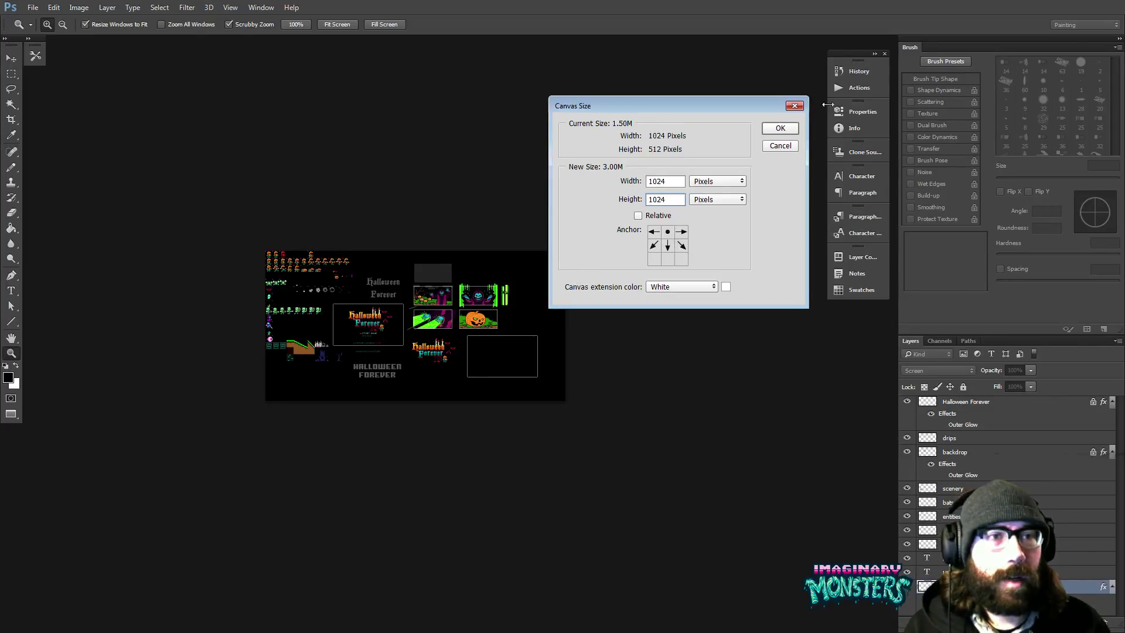
click(691, 287)
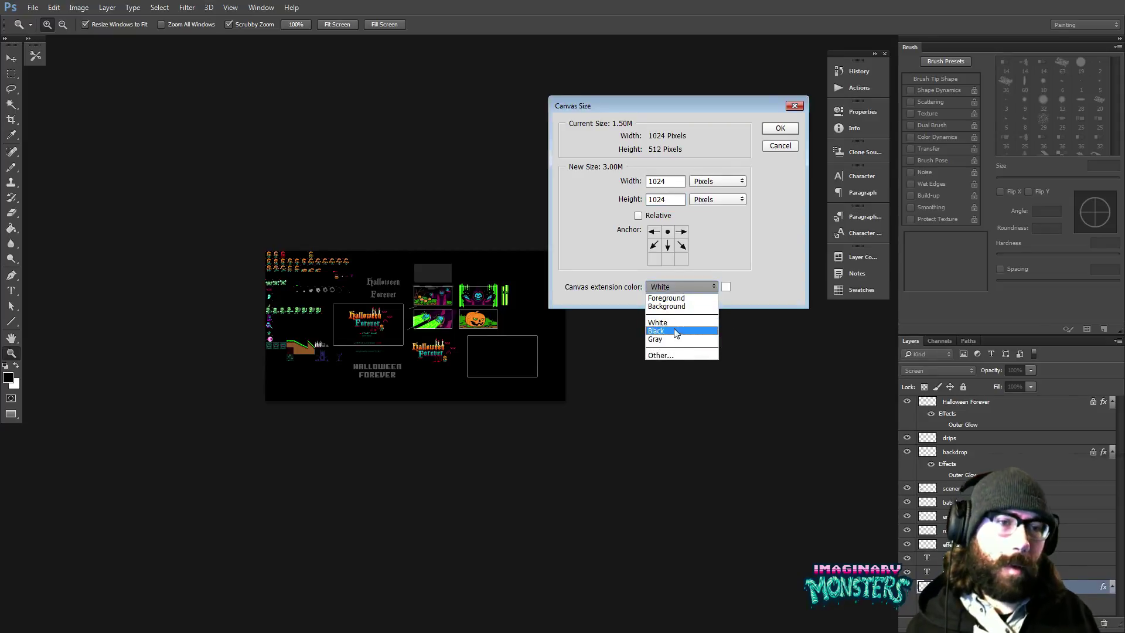
click(667, 331)
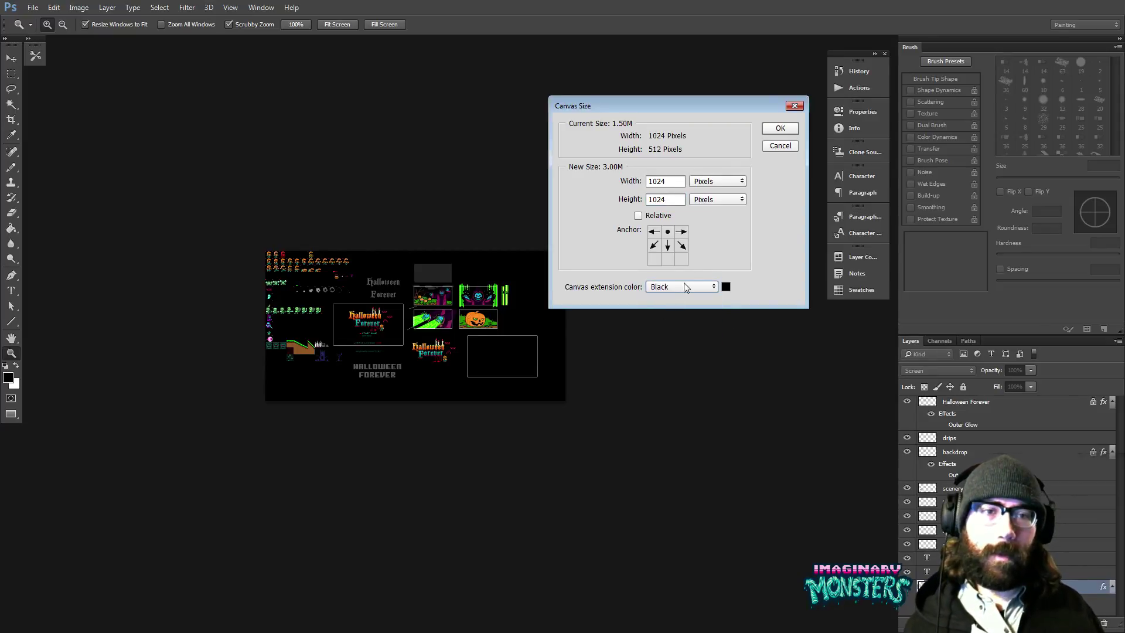
click(781, 130)
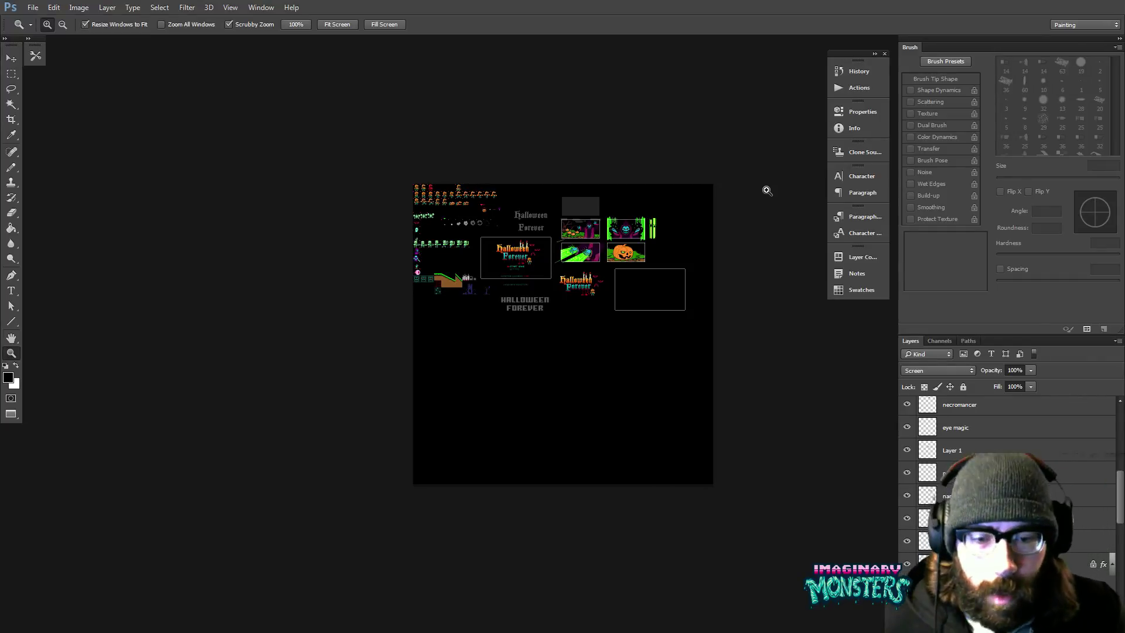
key(alt+Tab)
key(alt+Tab)
key(alt+Tab)
key(alt+Tab)
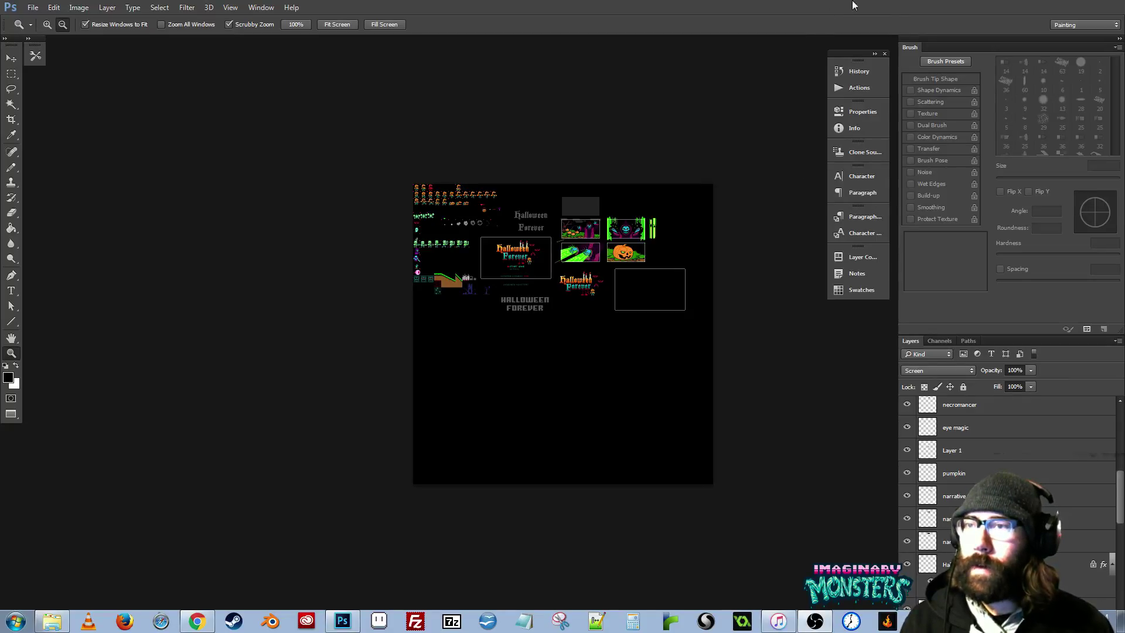
key(alt+Tab)
key(alt+Tab)
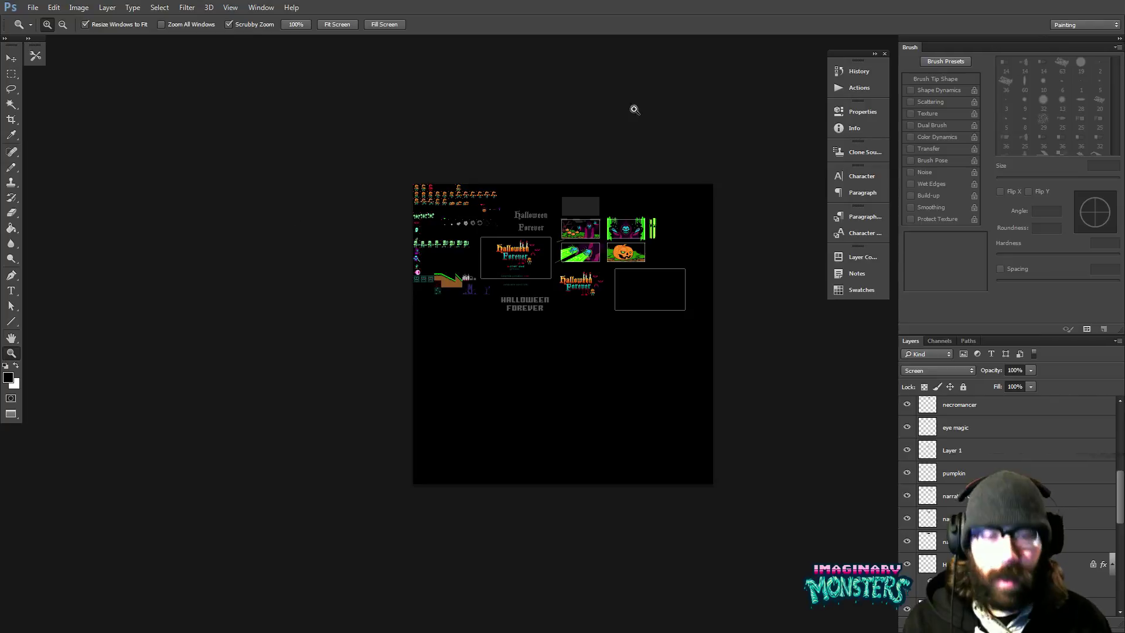
- Look over the enlarged canvas and examine the duplicated empty white frame up close
drag(520, 300, 487, 281)
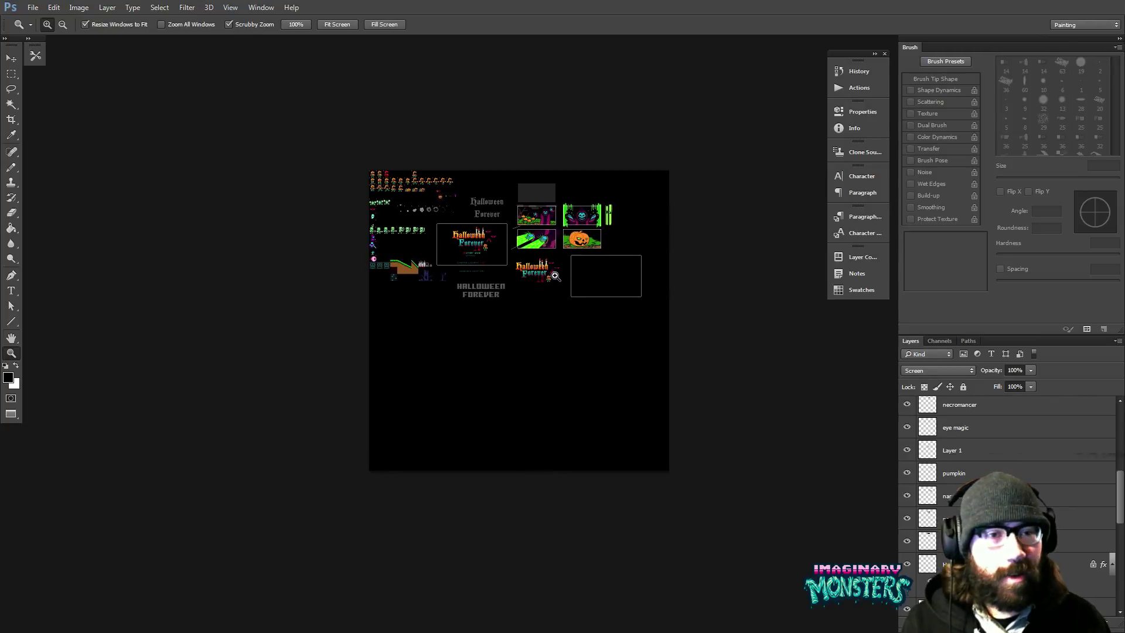
drag(556, 280, 558, 303)
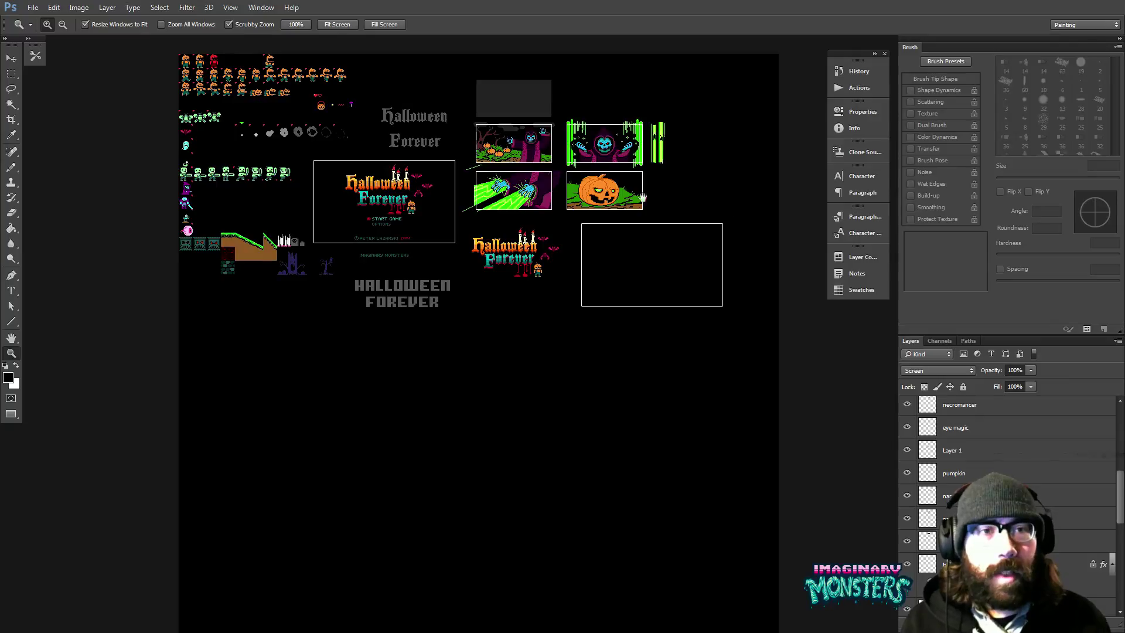
drag(641, 224, 651, 252)
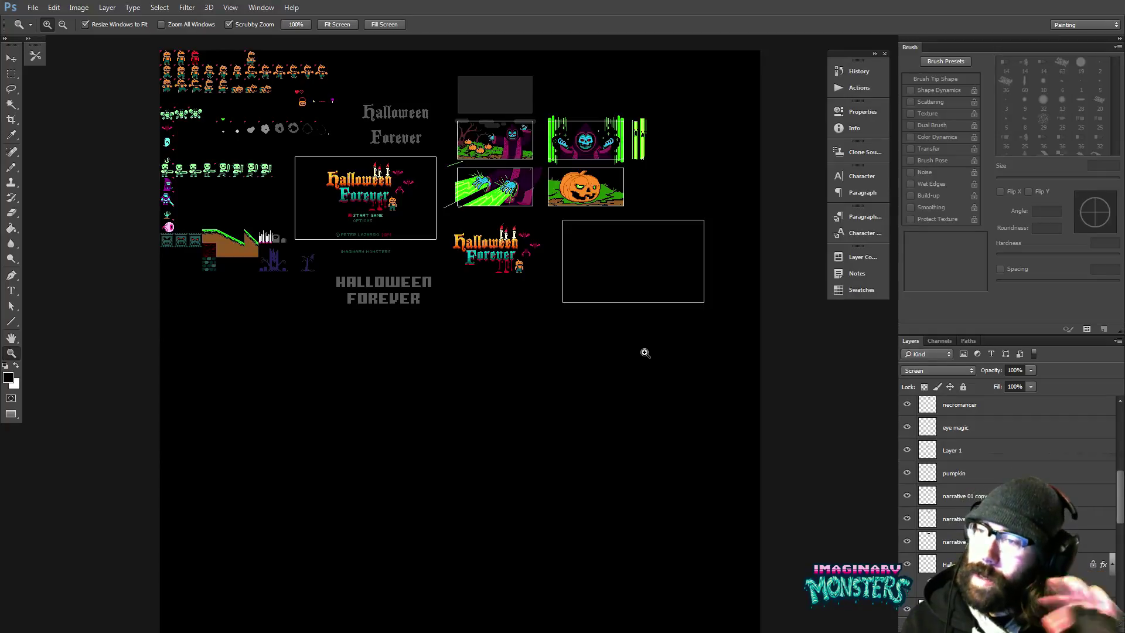
drag(772, 336, 545, 417)
drag(625, 430, 650, 397)
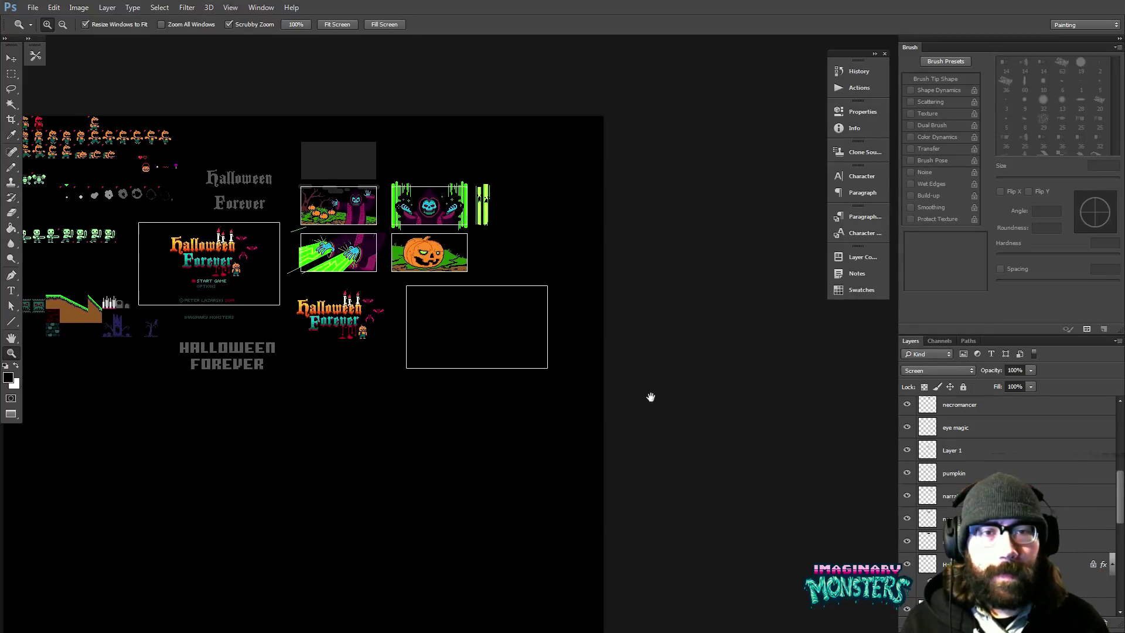
click(530, 330)
drag(528, 338, 640, 395)
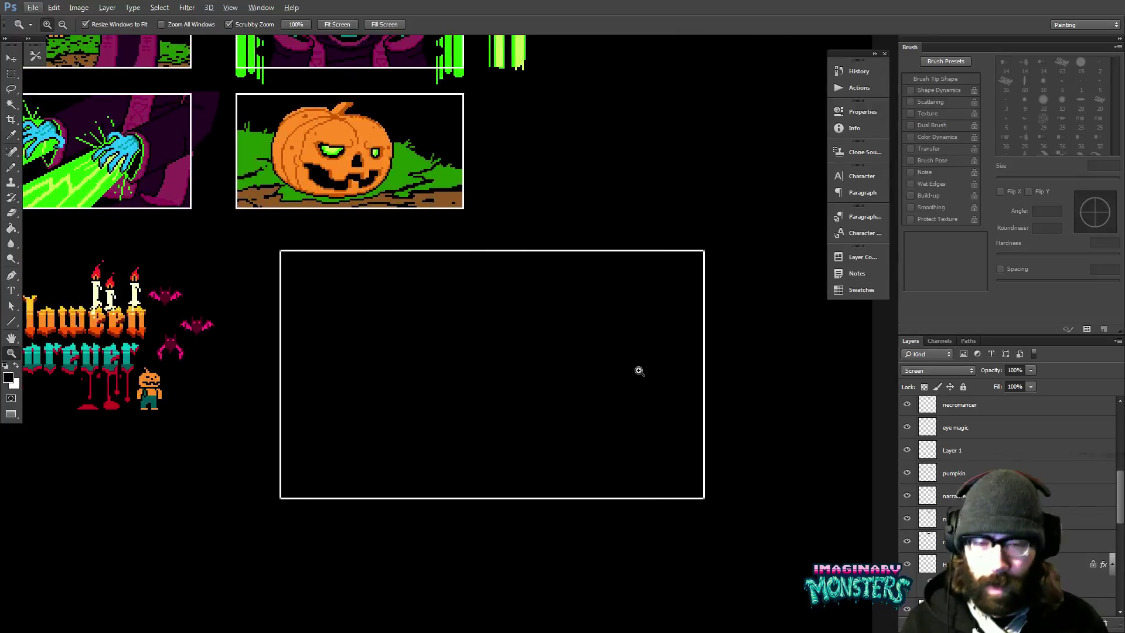
key(ctrl+o)
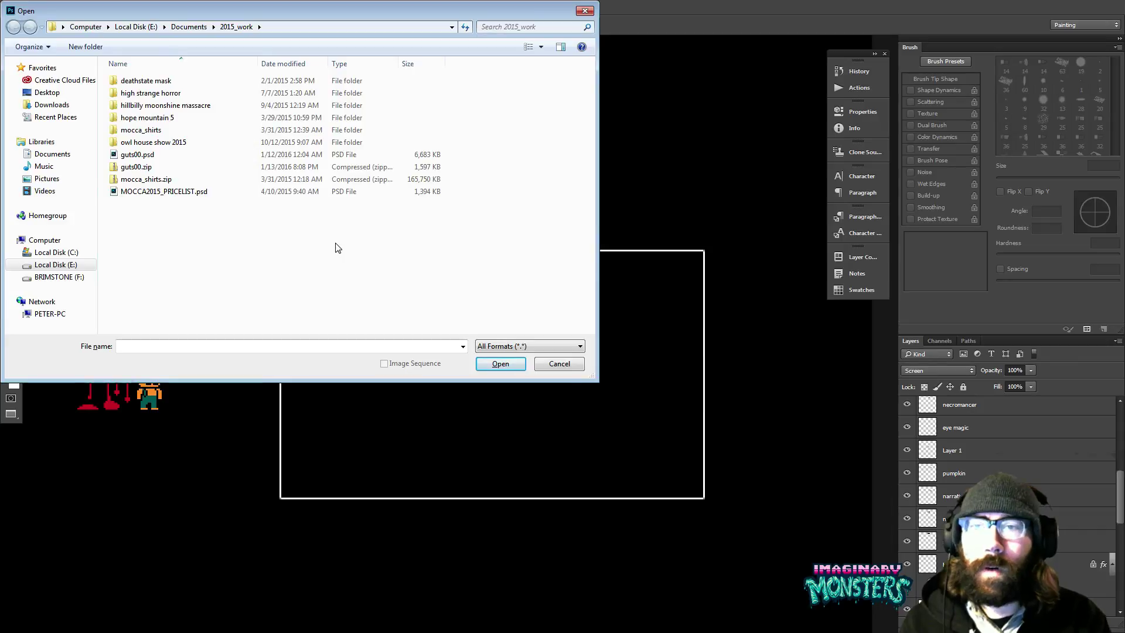
key(alt+Up)
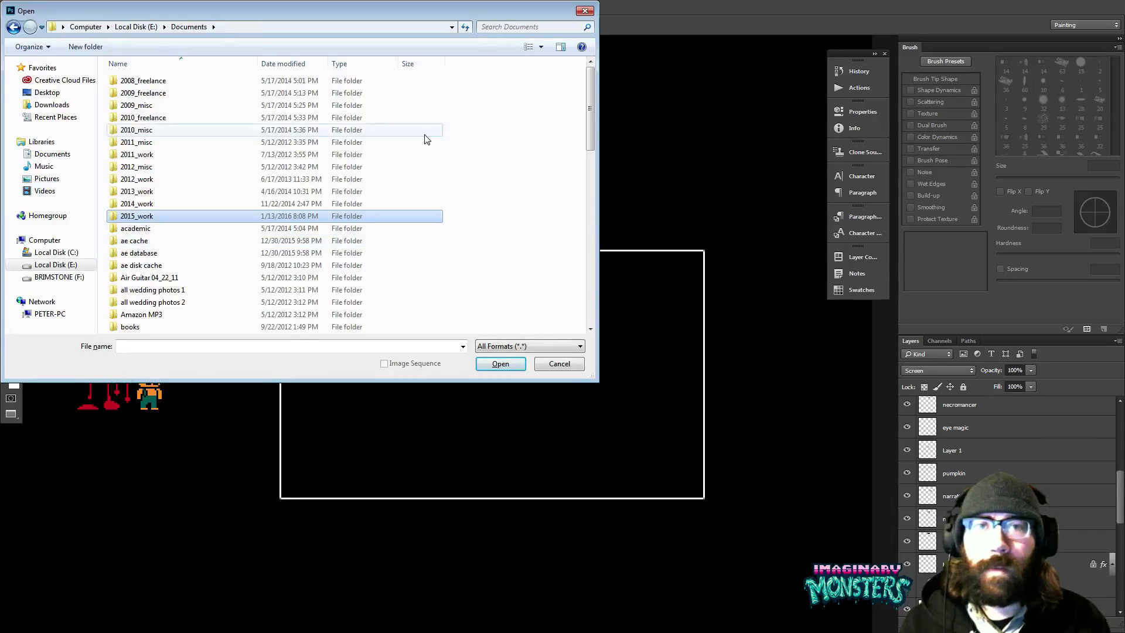
key(Escape)
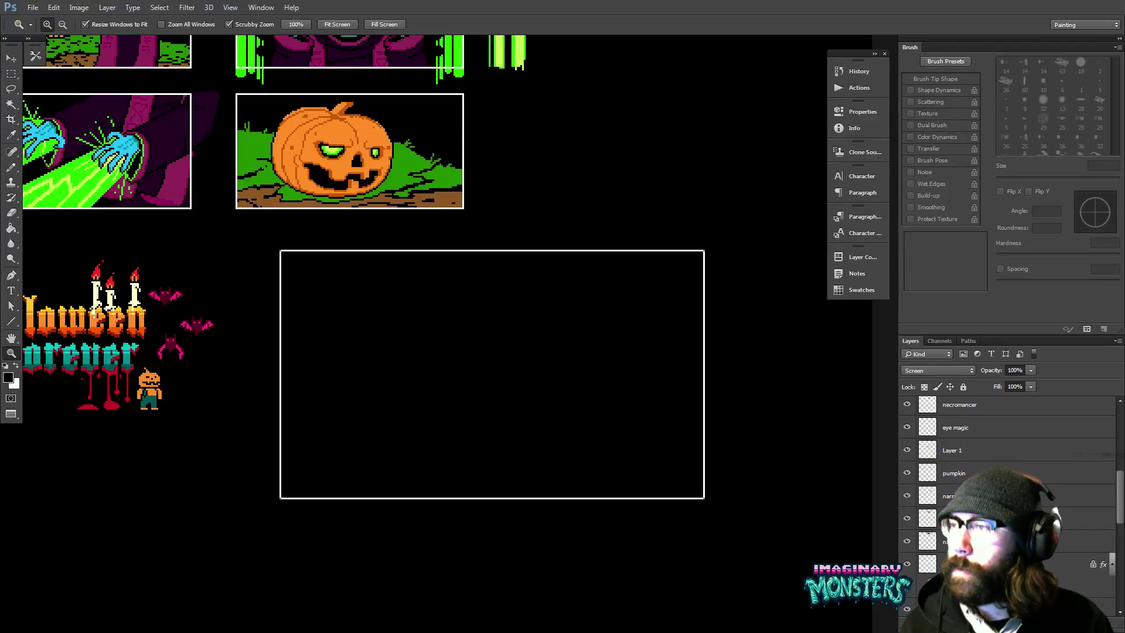
- Copy the entire pixel font strip from the other open document and paste it into the Halloween Forever title document
key(ctrl+Tab)
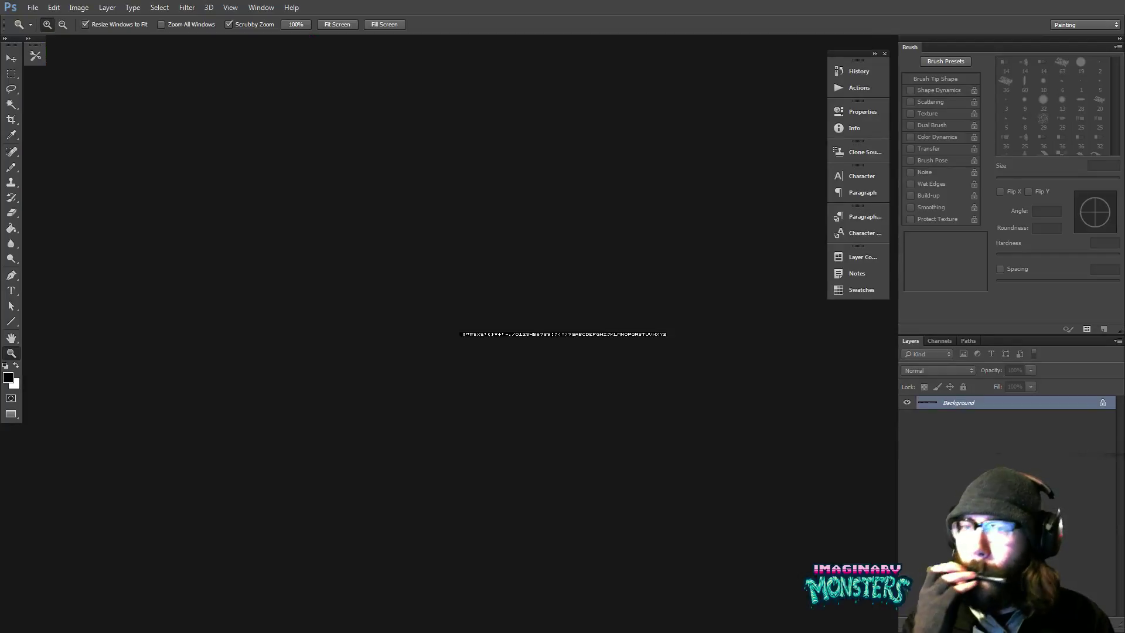
key(ctrl+a)
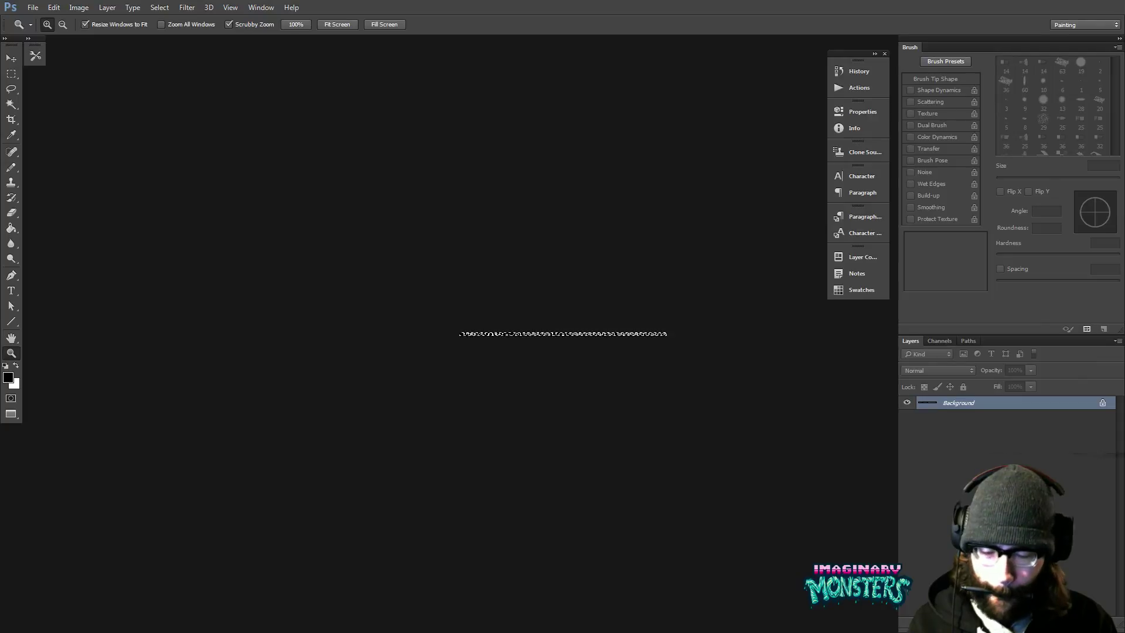
key(ctrl+c)
key(ctrl+Tab)
key(ctrl+v)
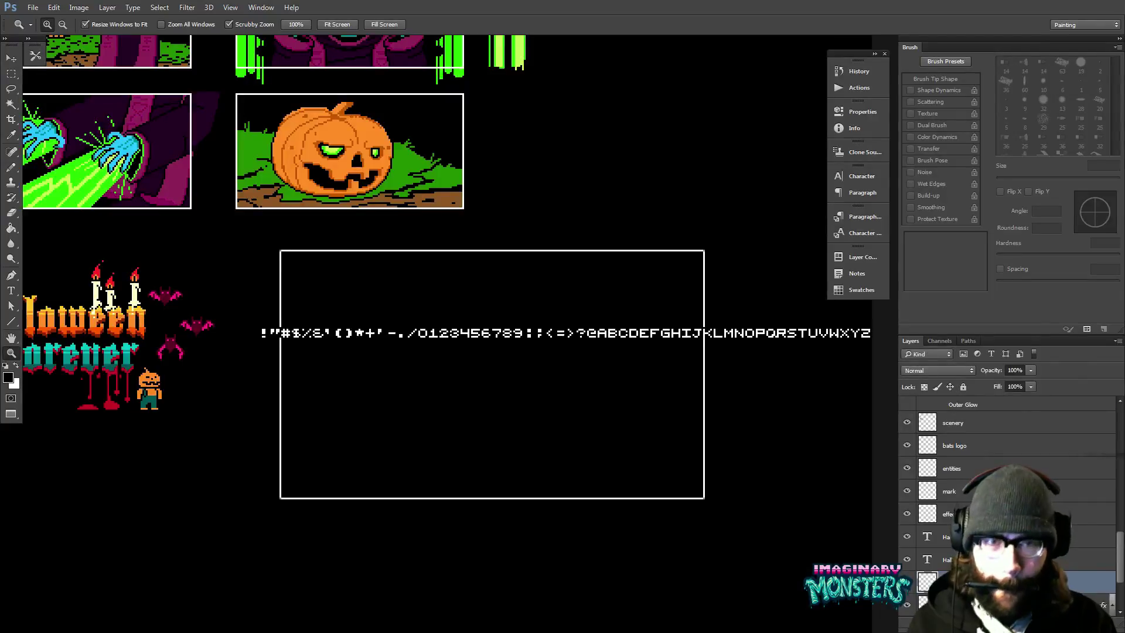
- Move the pasted pixel font strip out of the empty white frame and position it just beneath the frame
drag(462, 350, 295, 498)
key(v)
scroll(344, 470, left, 5)
scroll(344, 470, up, 1)
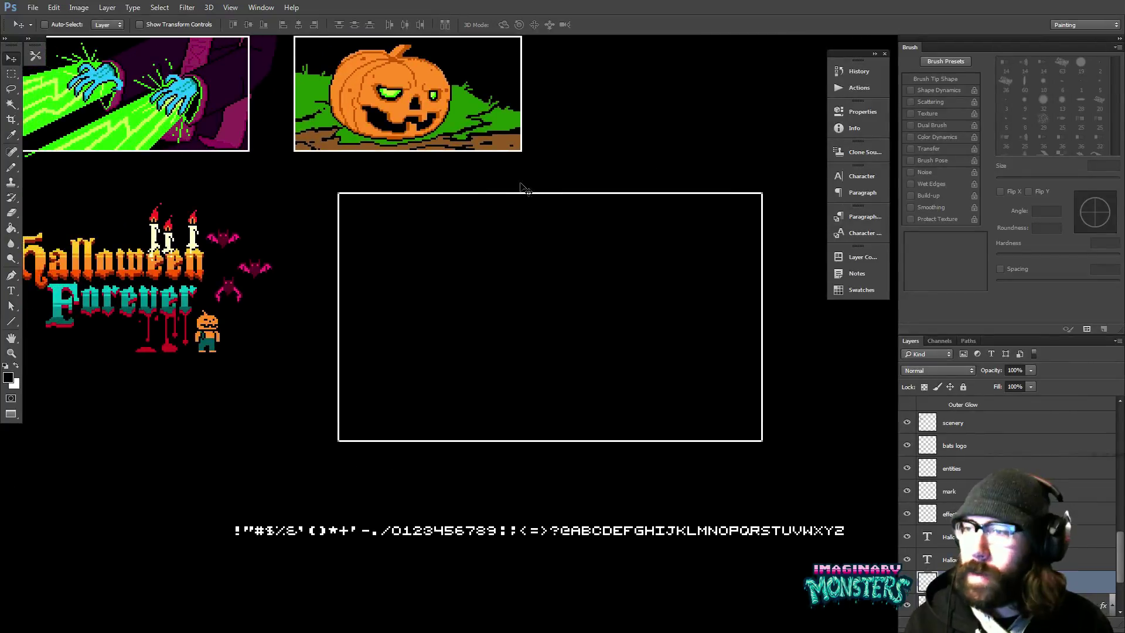
drag(583, 371, 503, 357)
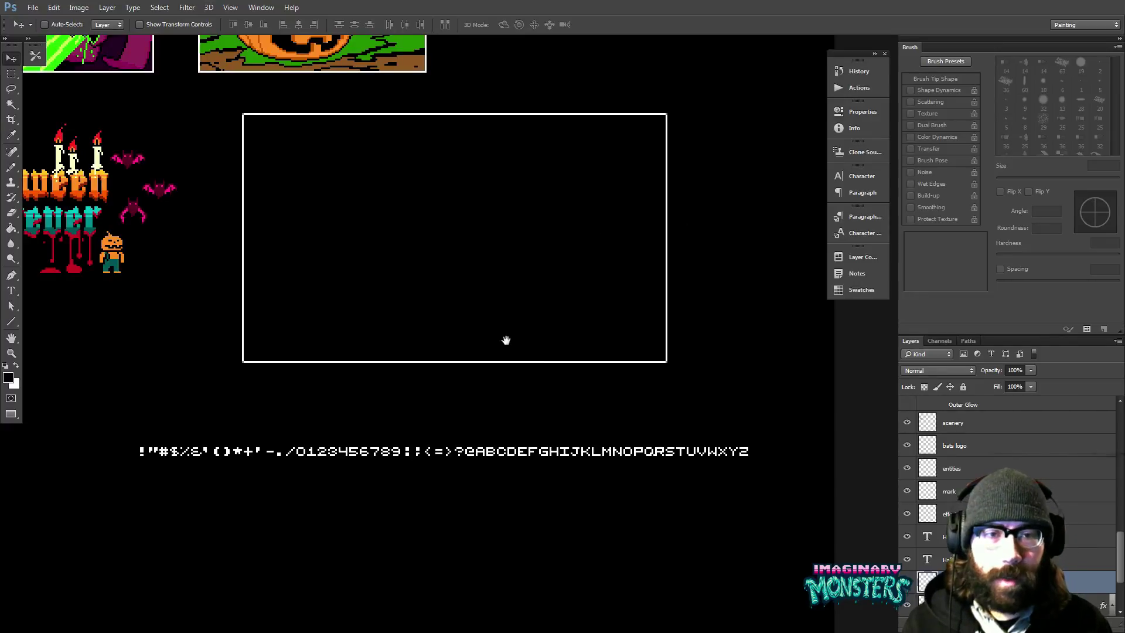
drag(506, 340, 535, 352)
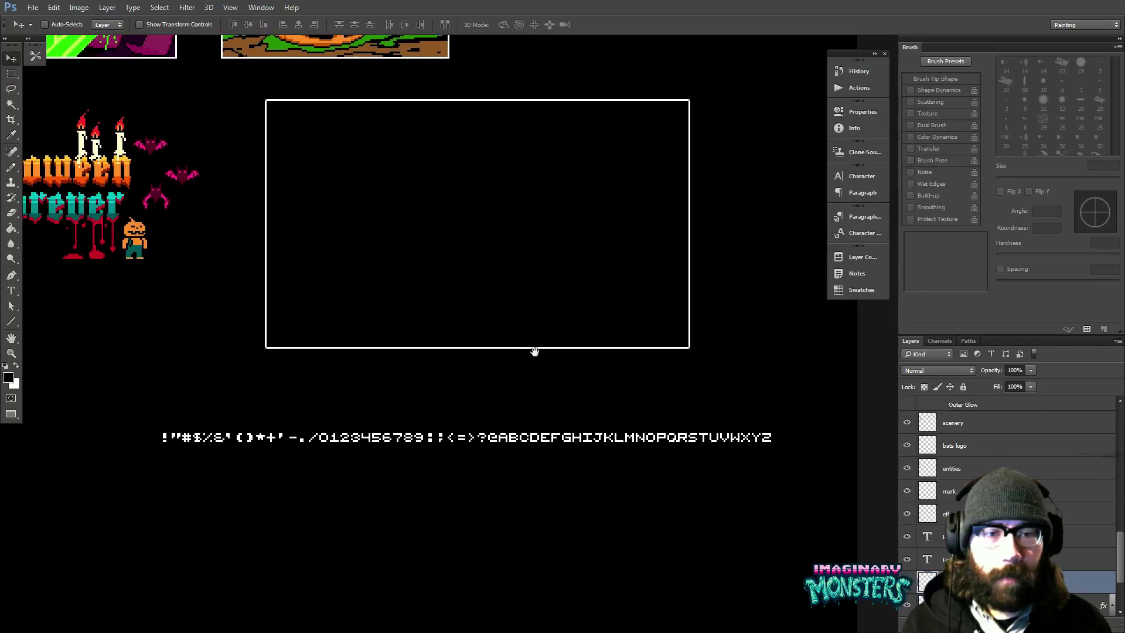
drag(545, 445, 567, 401)
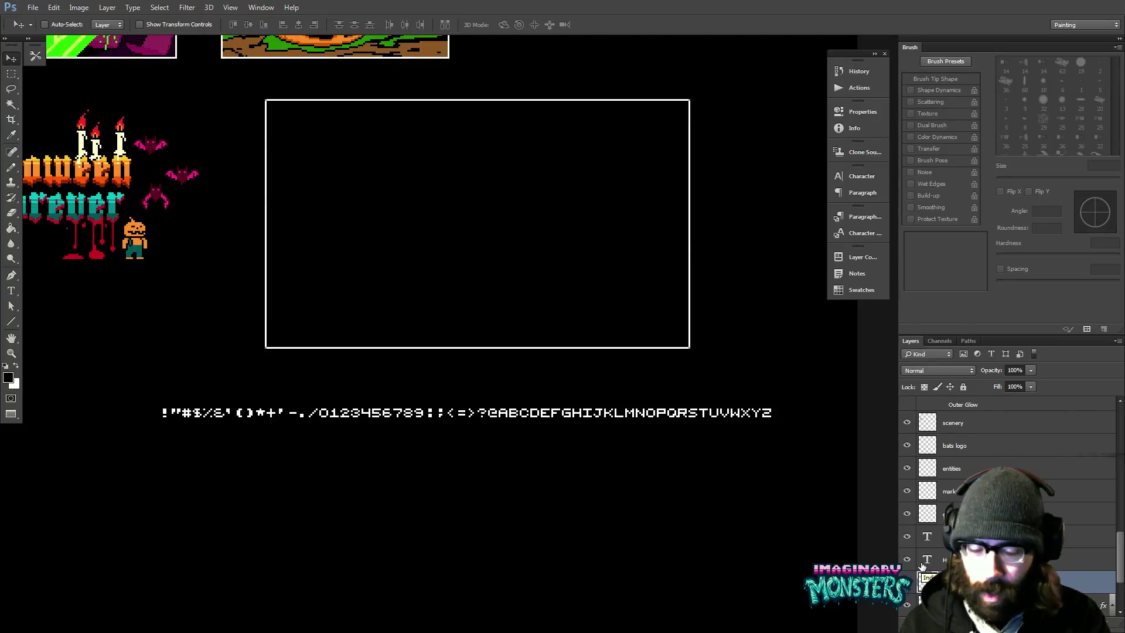
key(alt)
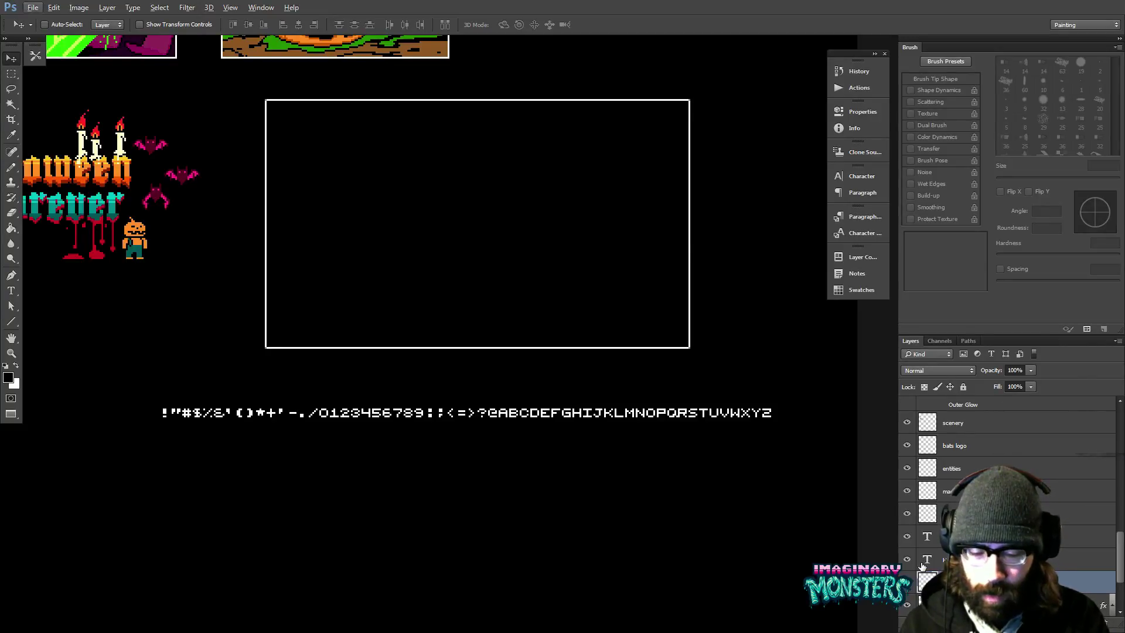
key(e)
key(Escape)
key(ctrl+t)
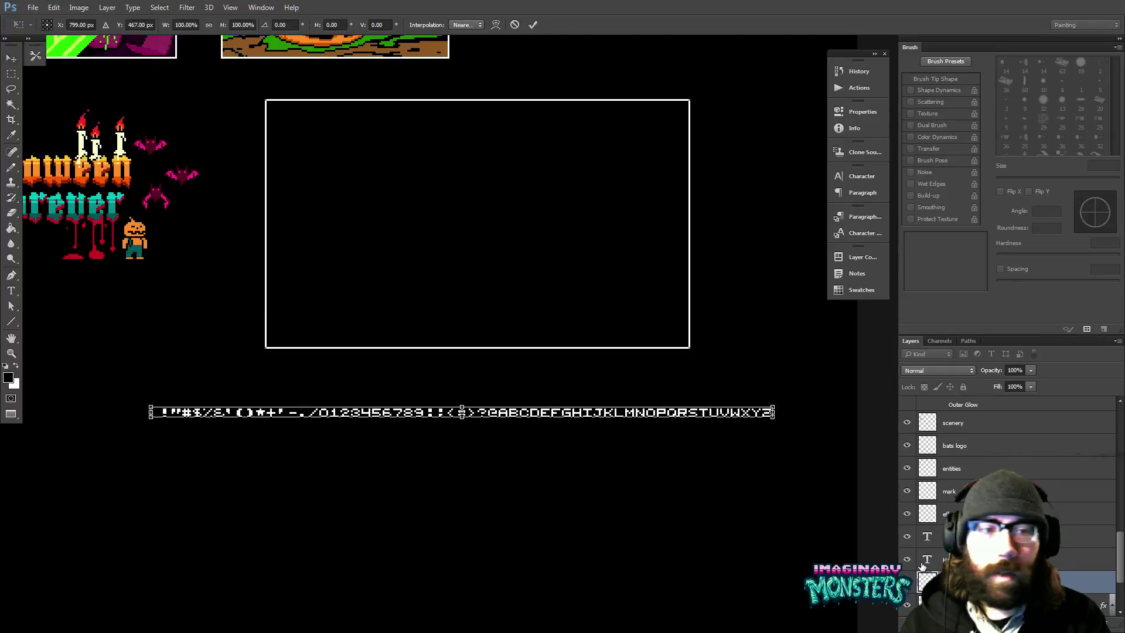
key(Escape)
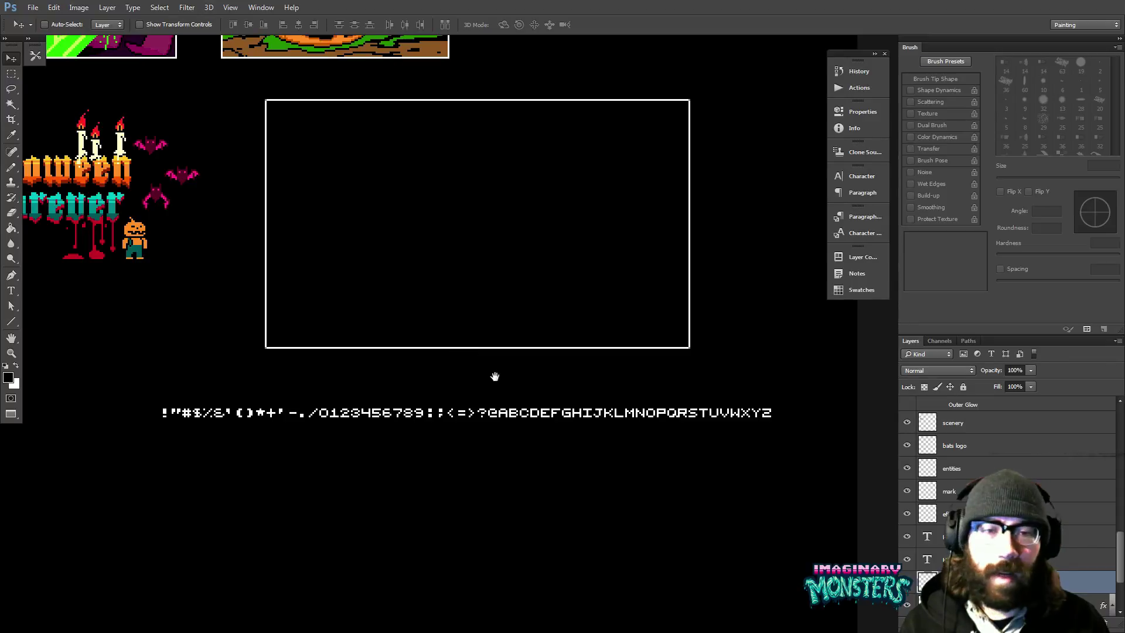
- Move the pixel font strip right and slightly up so it sits centred beneath the empty white frame
drag(495, 377, 460, 377)
drag(439, 415, 463, 415)
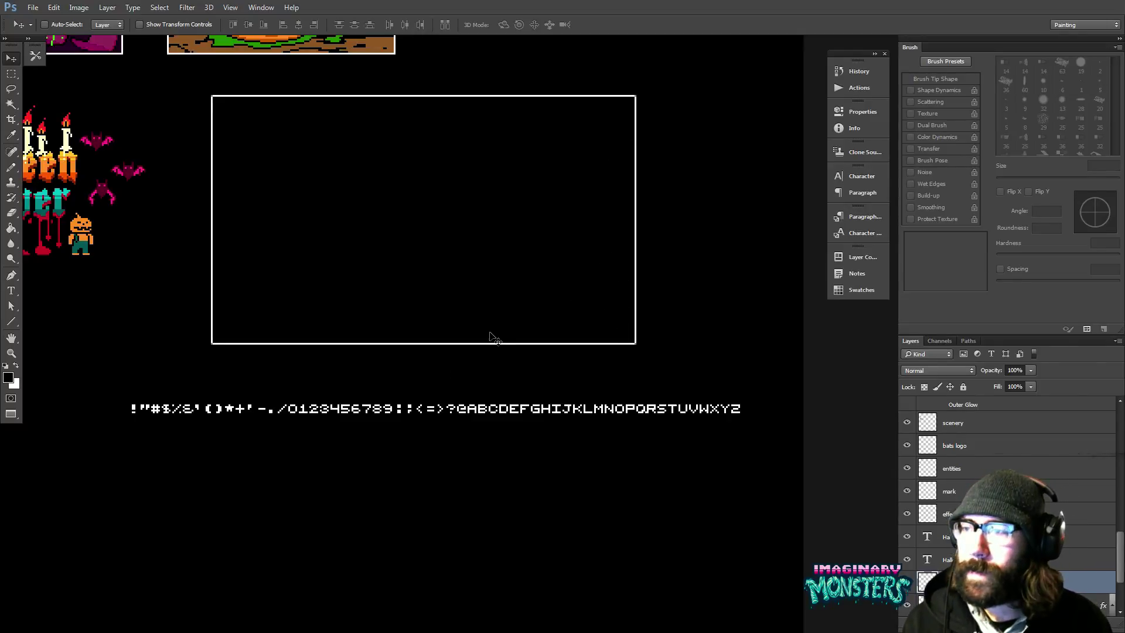
drag(497, 361, 540, 389)
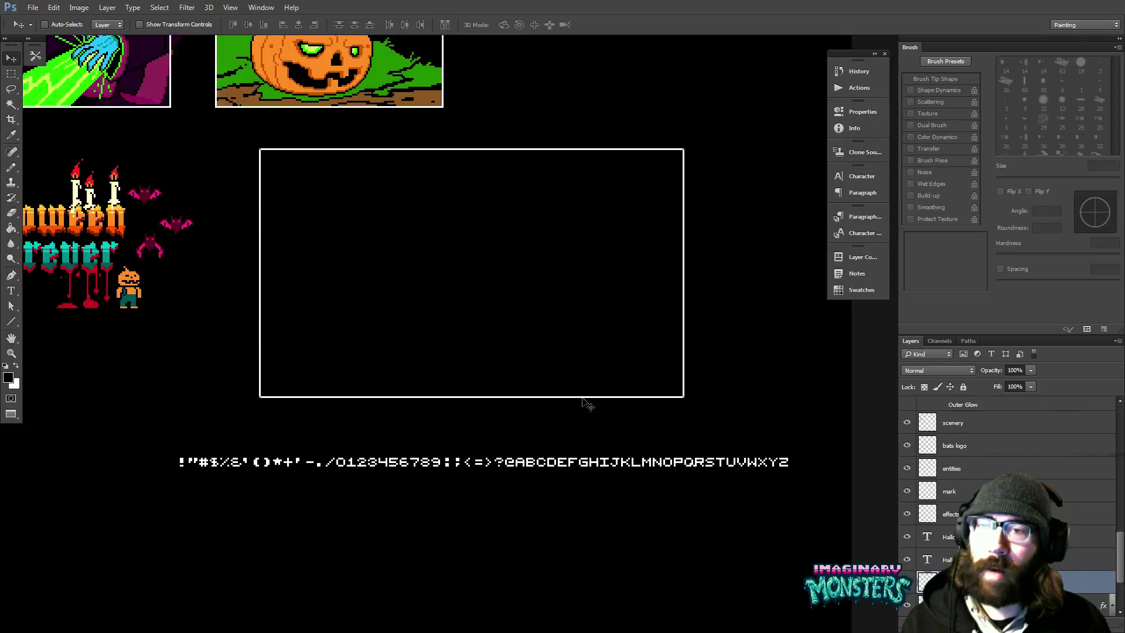
drag(339, 349, 381, 375)
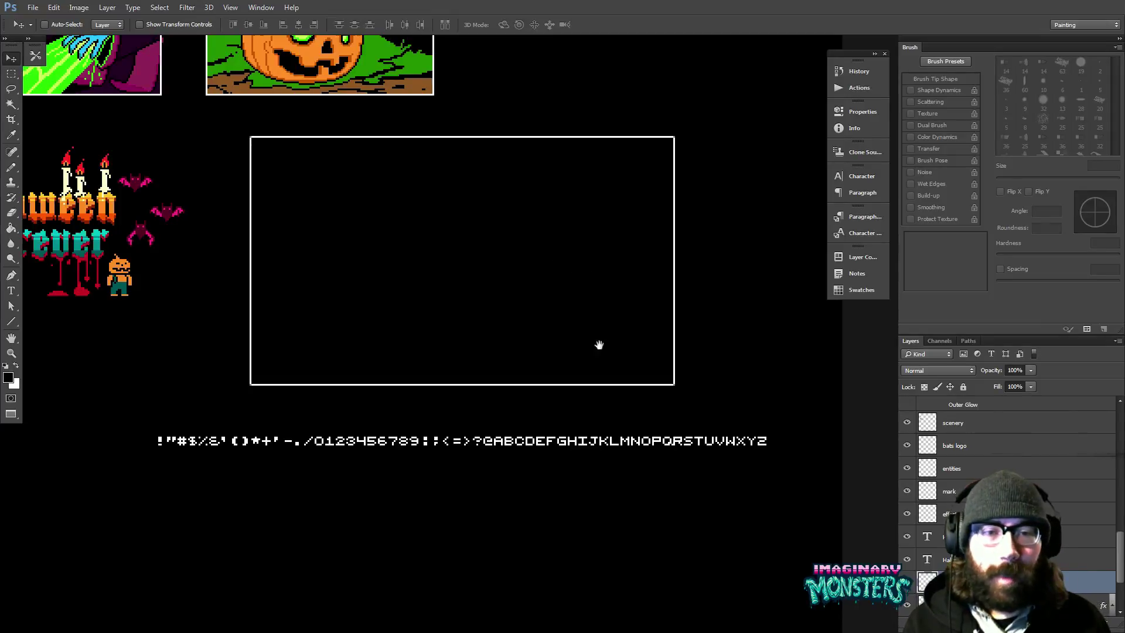
drag(598, 344, 577, 389)
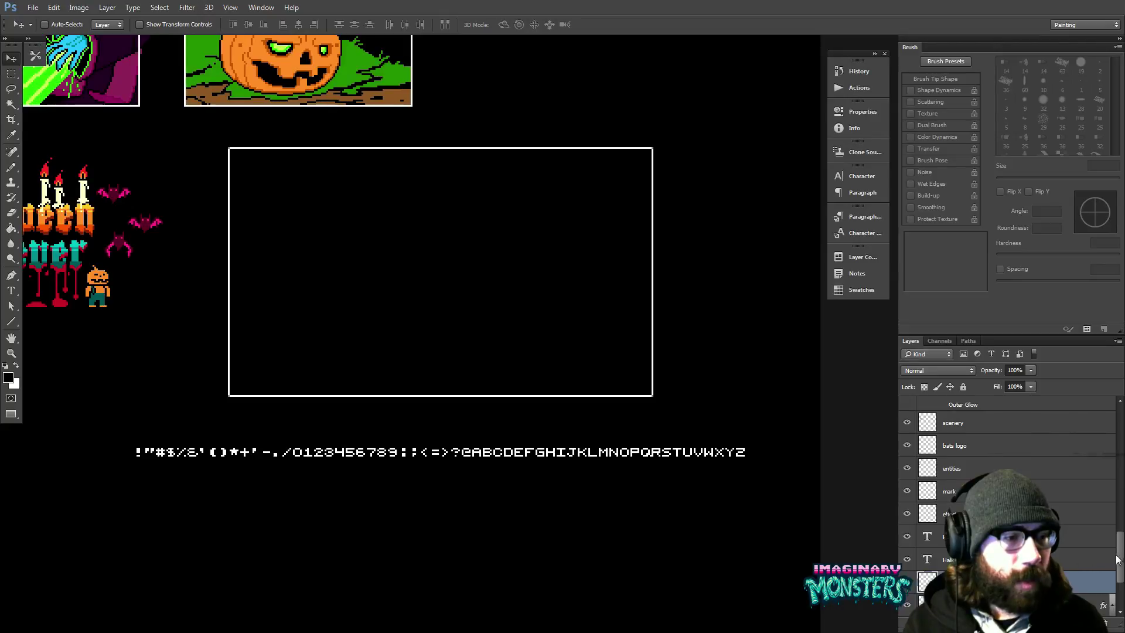
- Select the Screen-mode layer with effects just below the font strip's layer
scroll(1086, 555, down, 1)
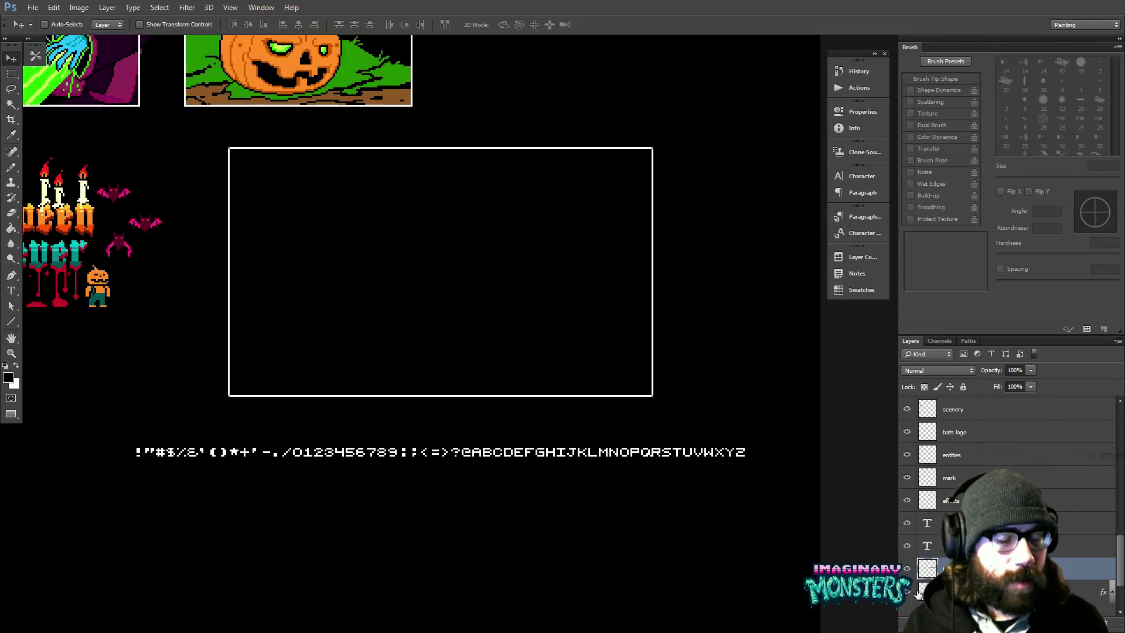
click(912, 594)
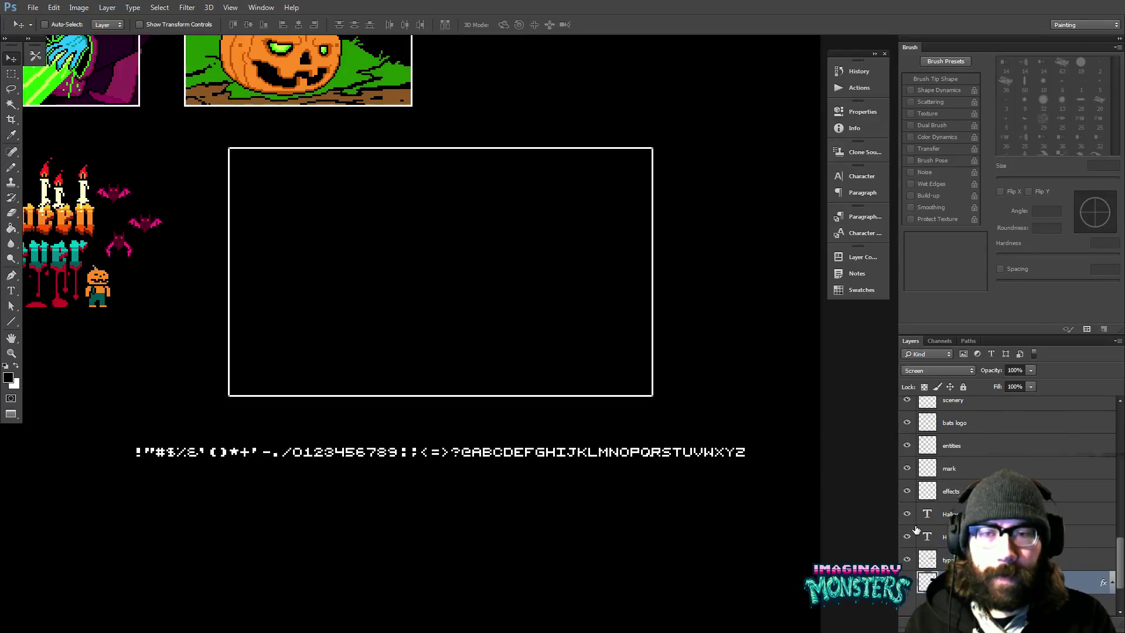
- Look over the title screen, cutscene panels and logo artwork, then examine the empty white frame up close
drag(306, 296, 418, 338)
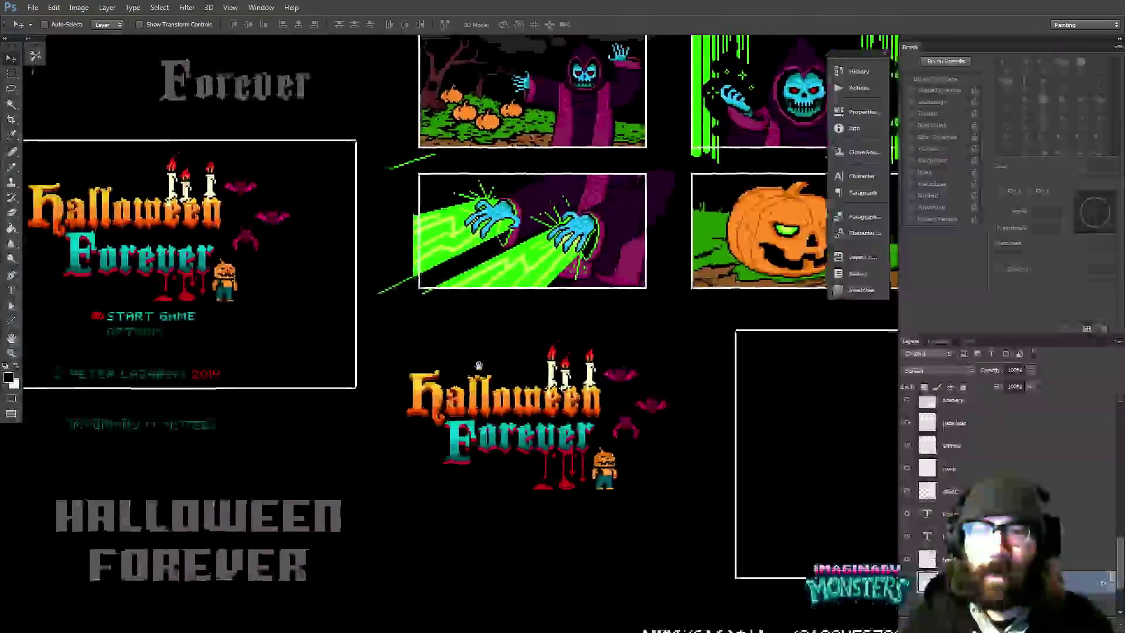
key(z)
key(ctrl+minus)
key(ctrl+minus)
key(ctrl+minus)
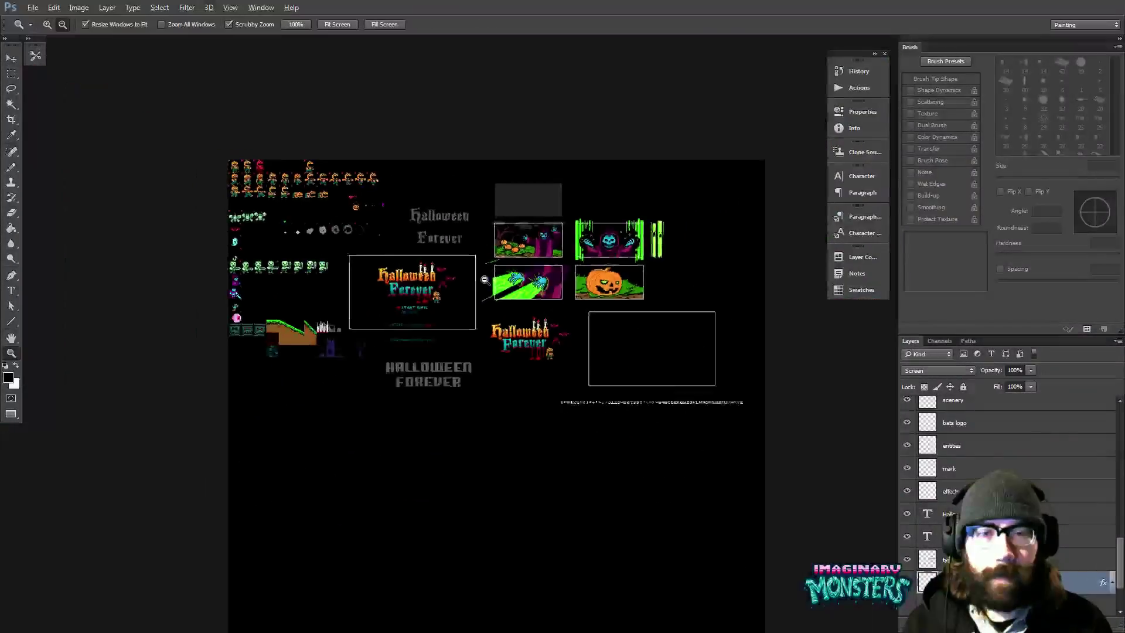
scroll(483, 284, up, 5)
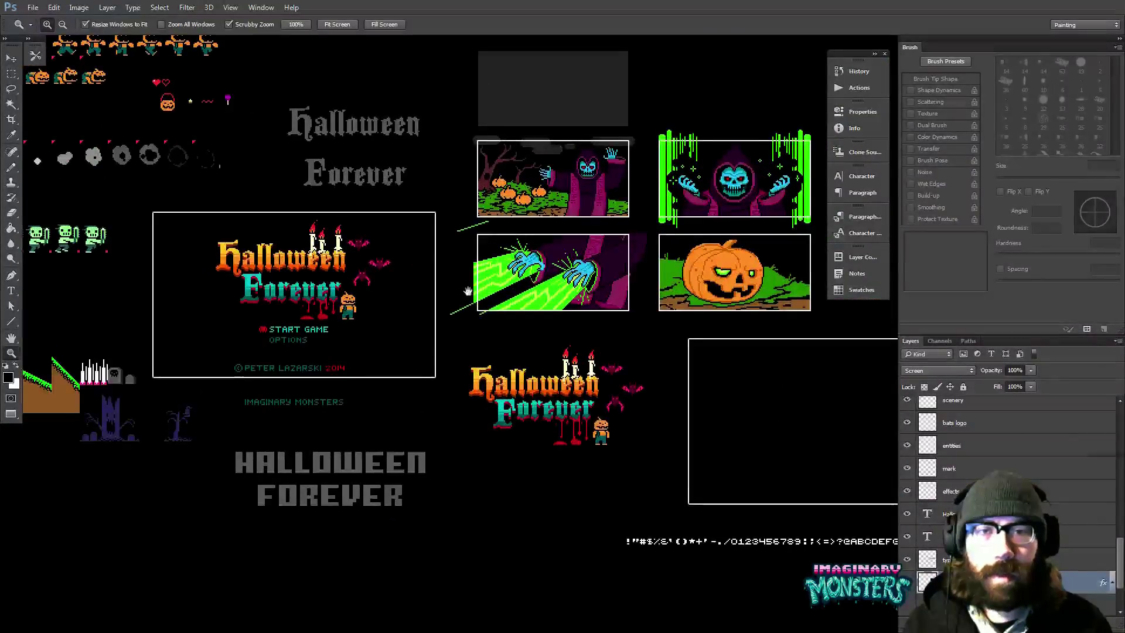
drag(530, 330, 405, 310)
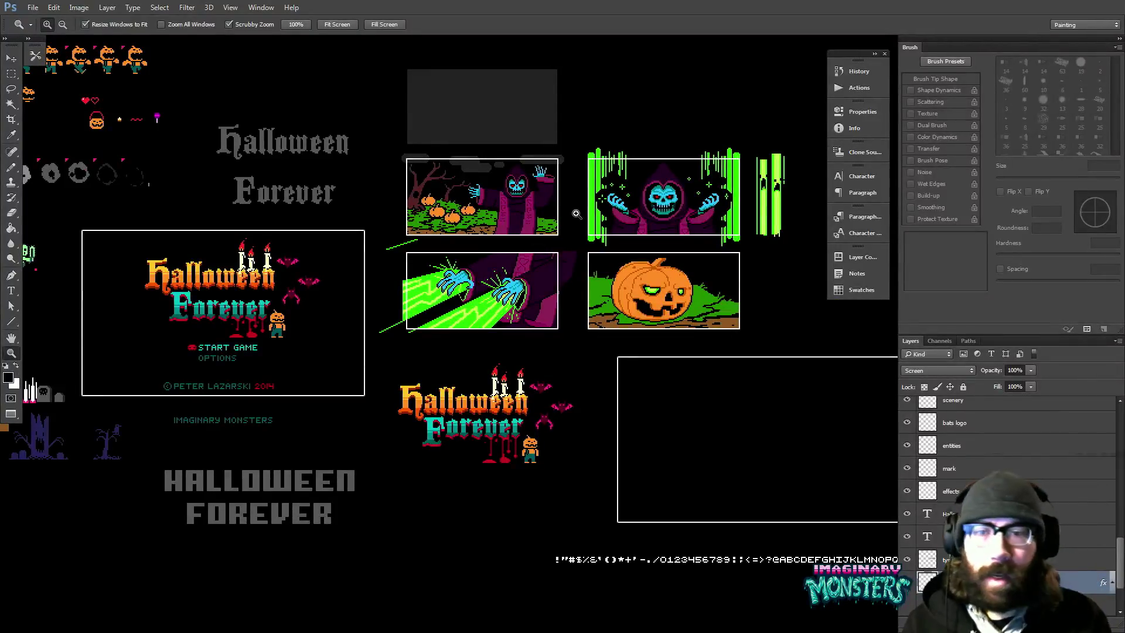
drag(268, 373, 280, 370)
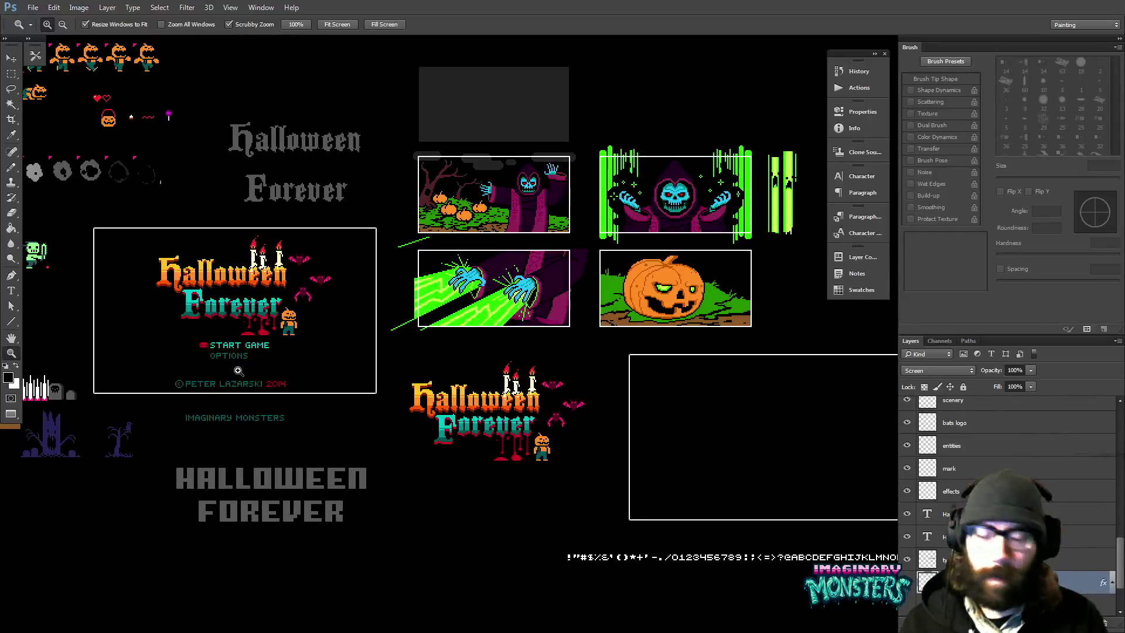
drag(565, 398, 451, 393)
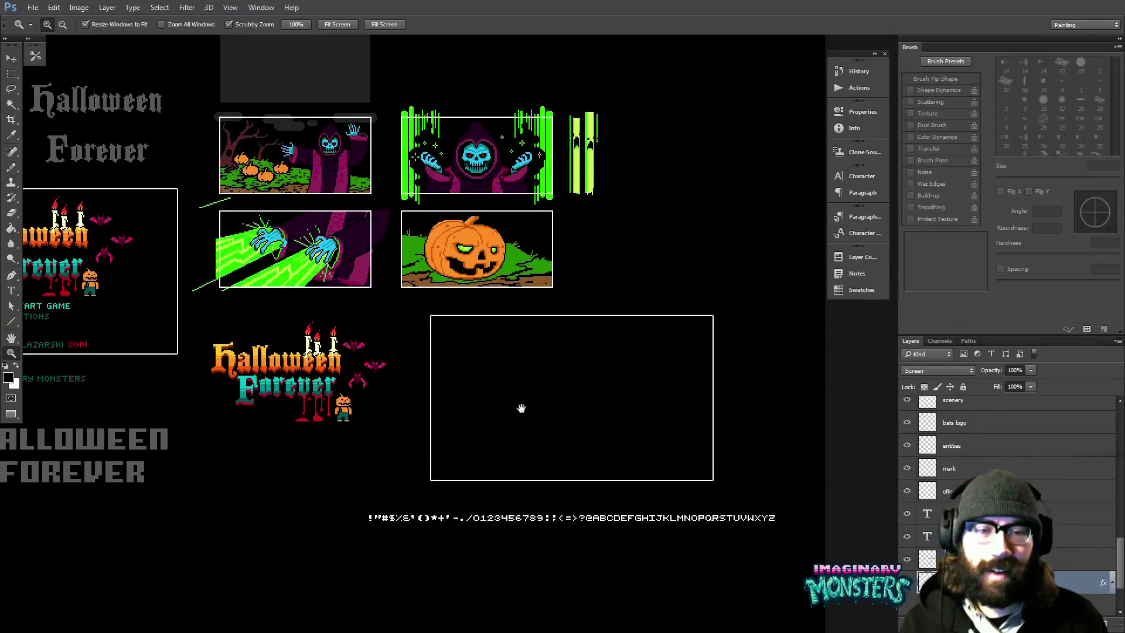
drag(520, 406, 420, 369)
drag(490, 398, 489, 397)
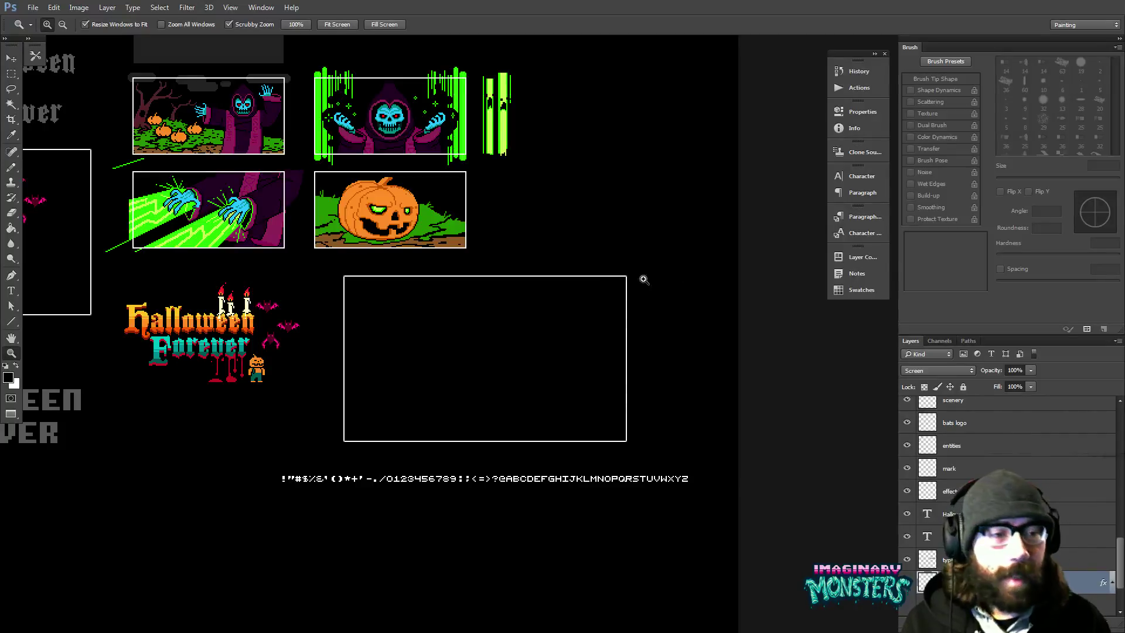
click(484, 375)
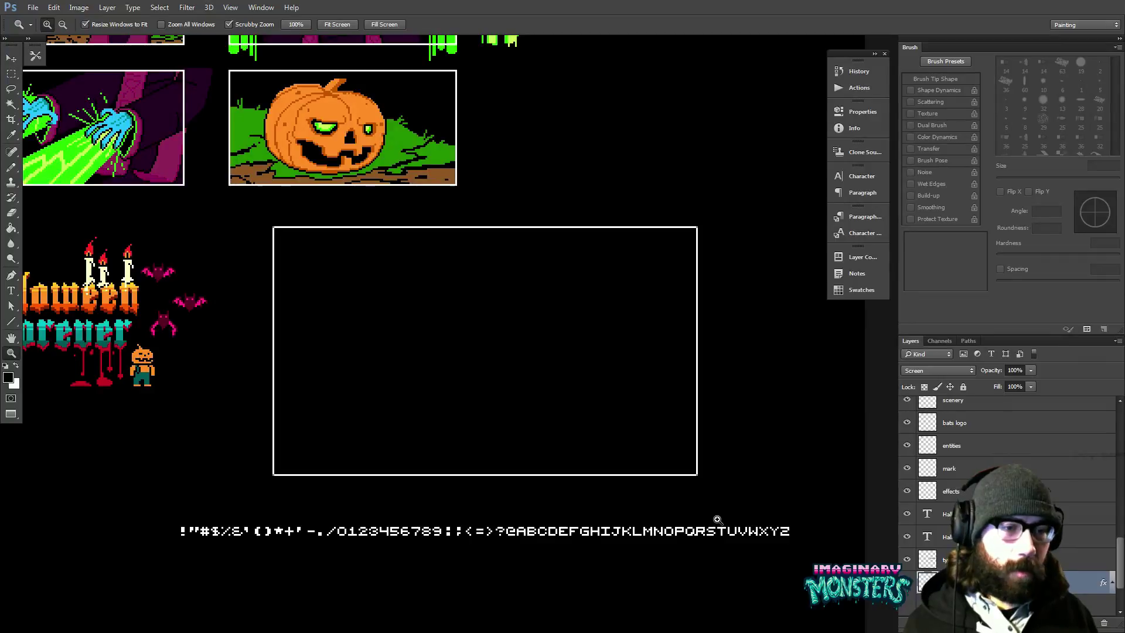
drag(548, 355, 555, 352)
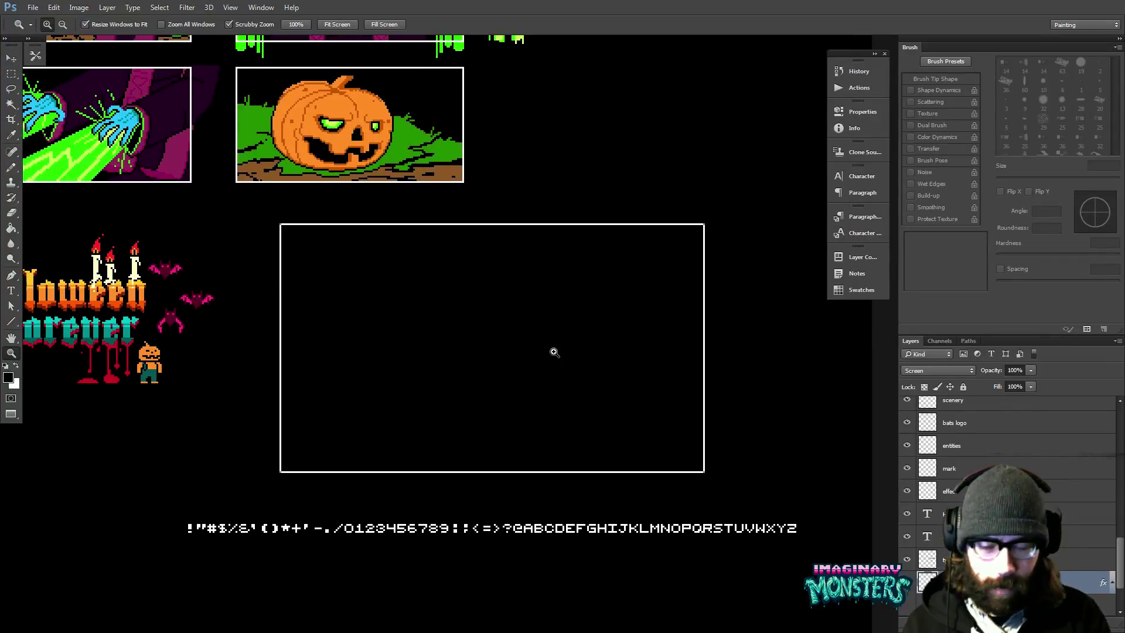
- Create a new layer named "button shape" in Normal mode at 100% opacity
key(ctrl+shift+n)
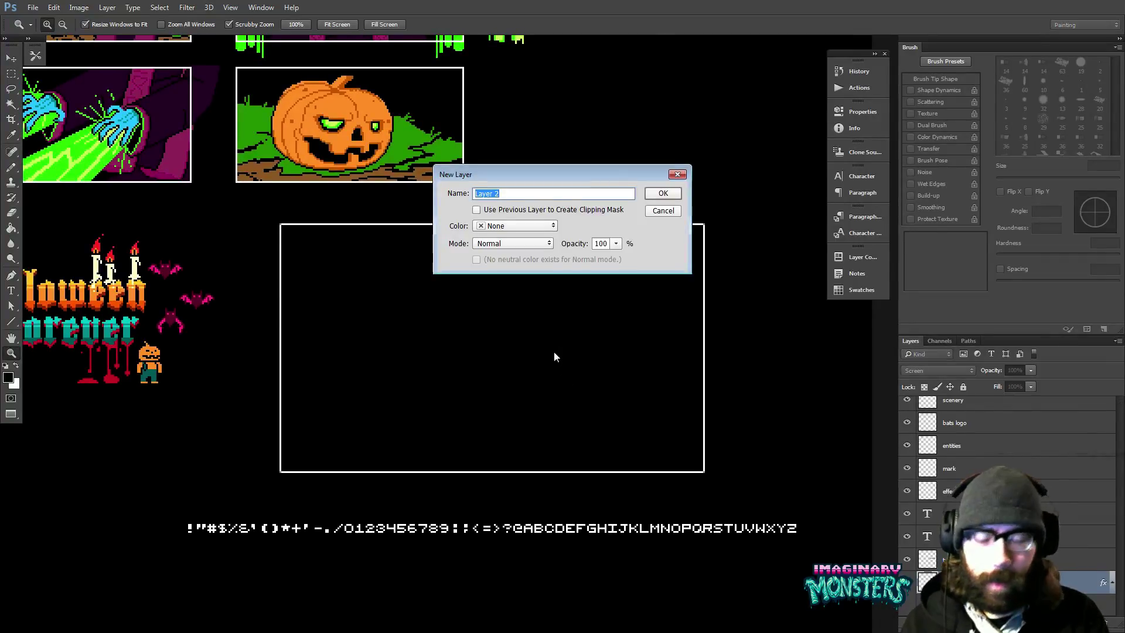
text(butto)
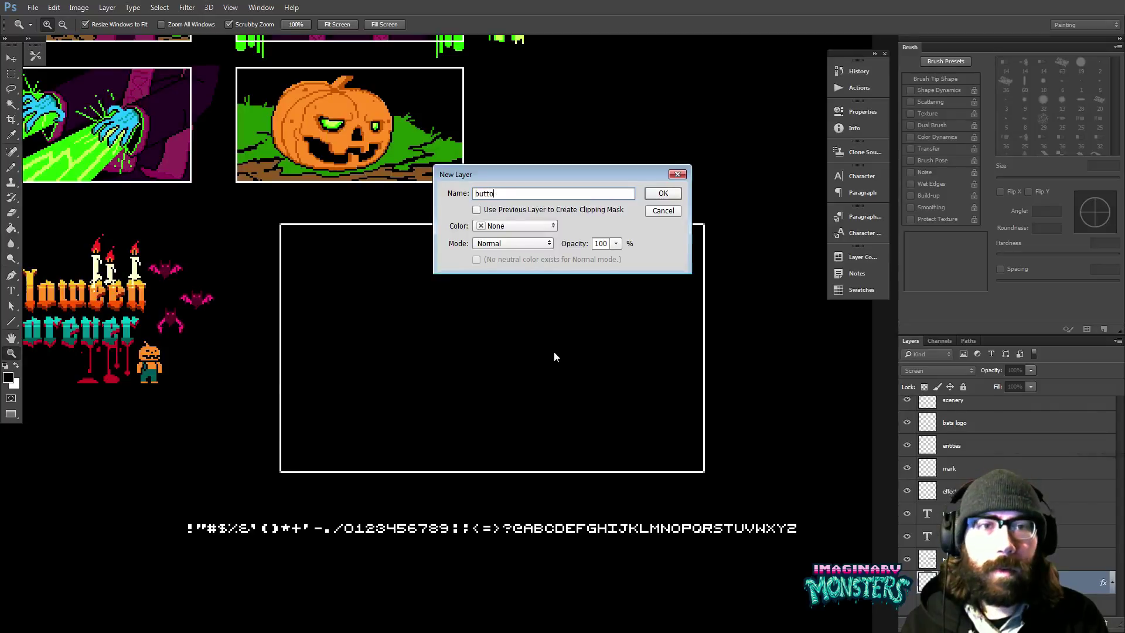
text(n shape)
key(Return)
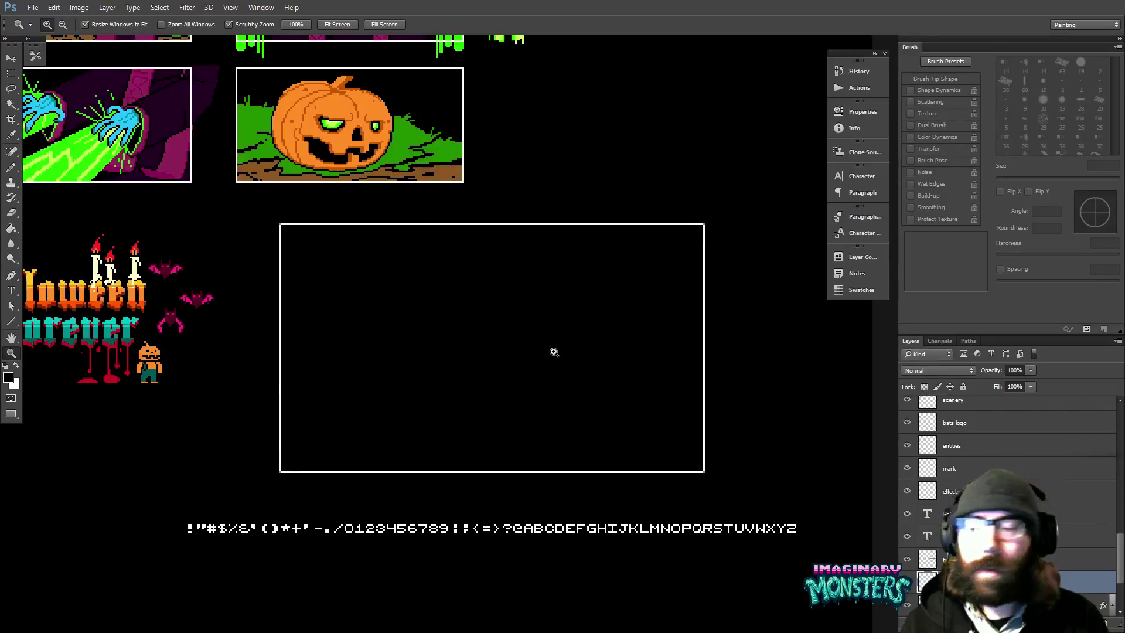
- Make a small rectangular selection inside the empty frame and move it down to the frame's lower-left area
key(m)
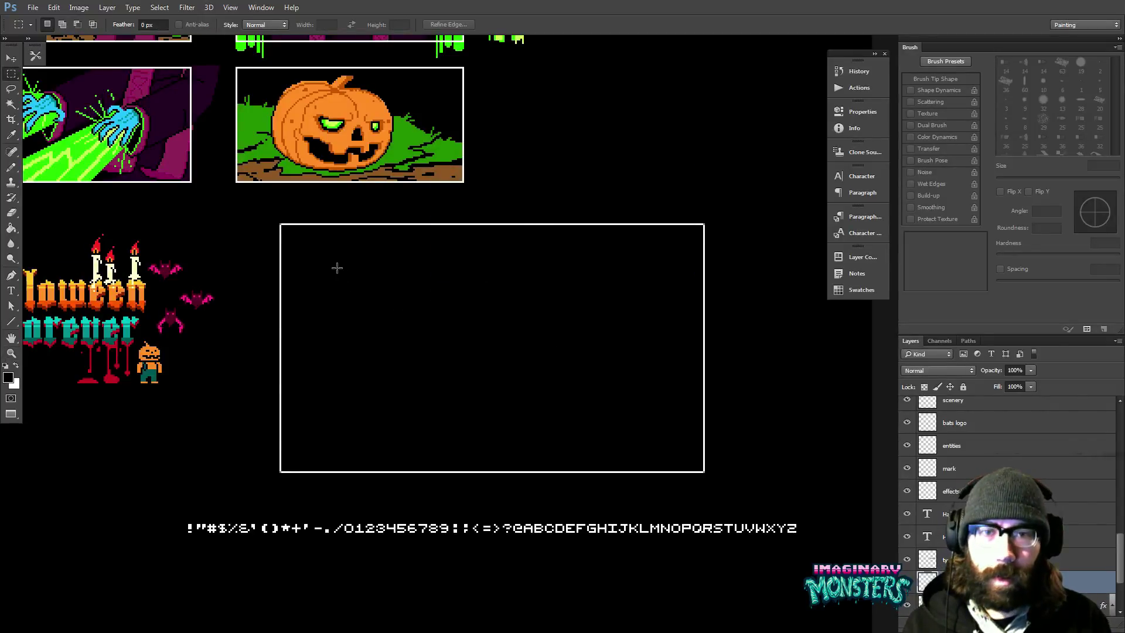
drag(335, 266, 431, 310)
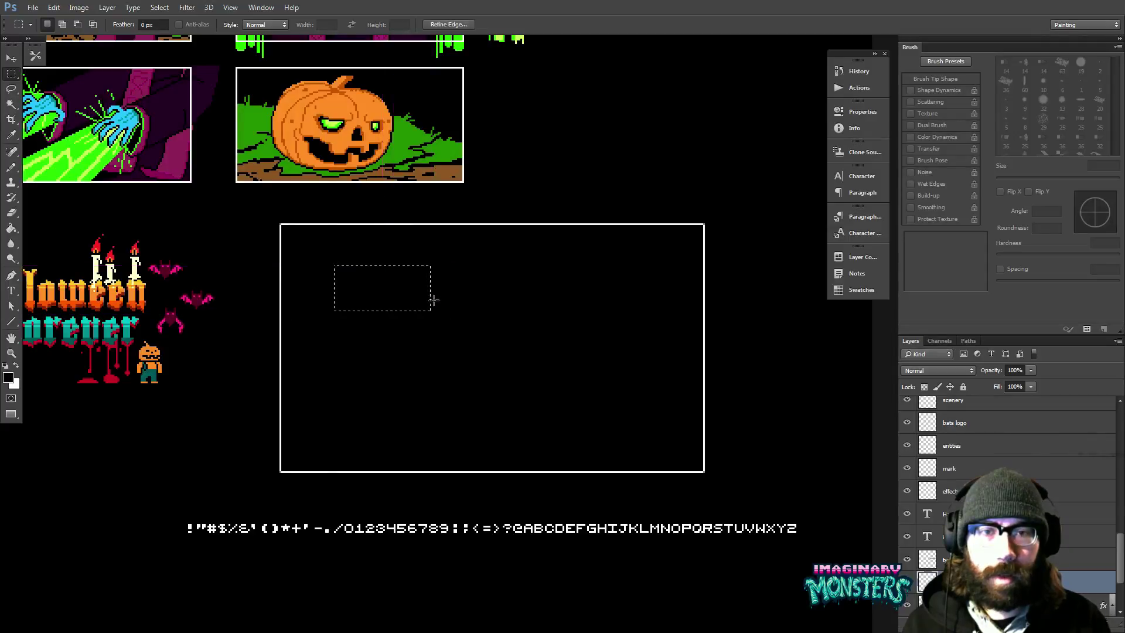
scroll(423, 299, up, 1)
scroll(421, 281, down, 2)
key(v)
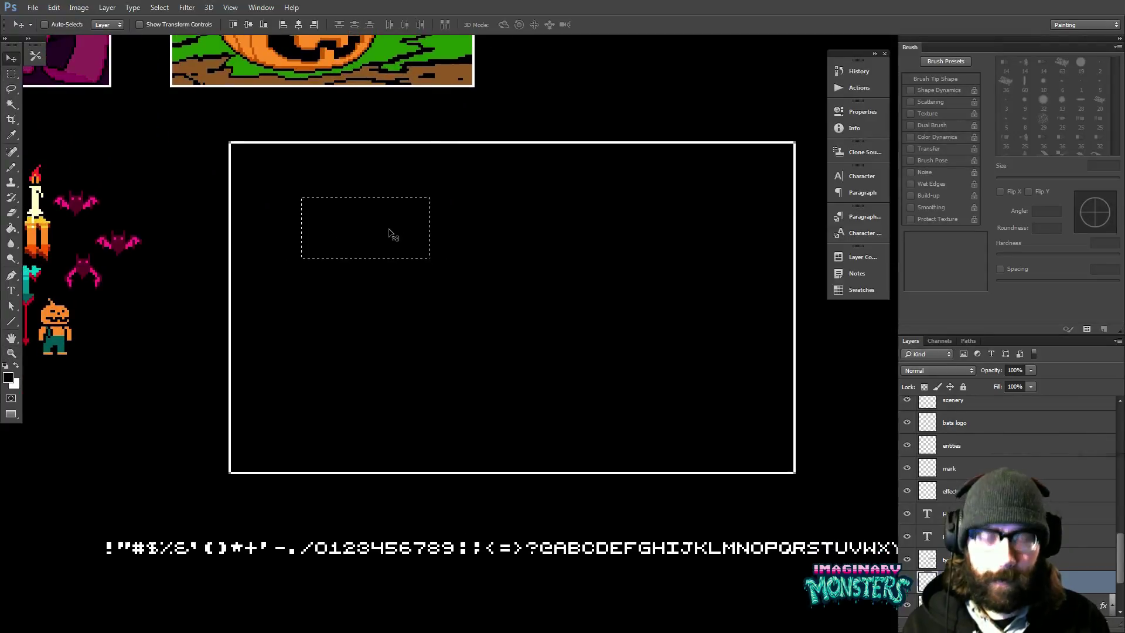
key(m)
drag(397, 241, 400, 391)
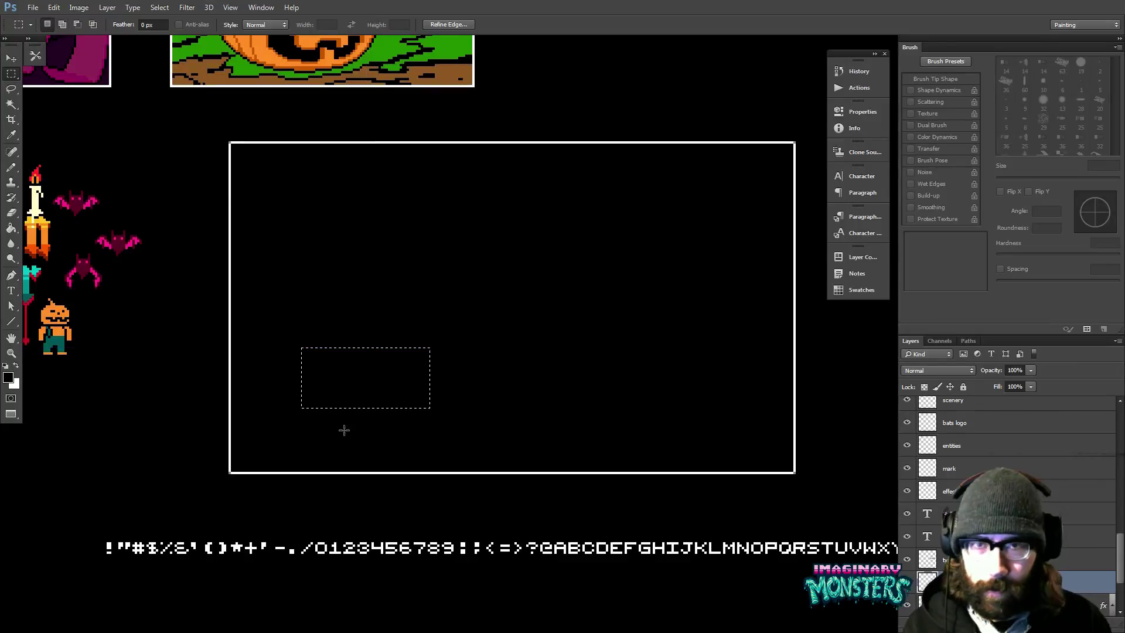
- Fill the rectangular selection with the magenta sampled from the cutscene panel's robe, and deselect it
key(g)
drag(340, 254, 491, 376)
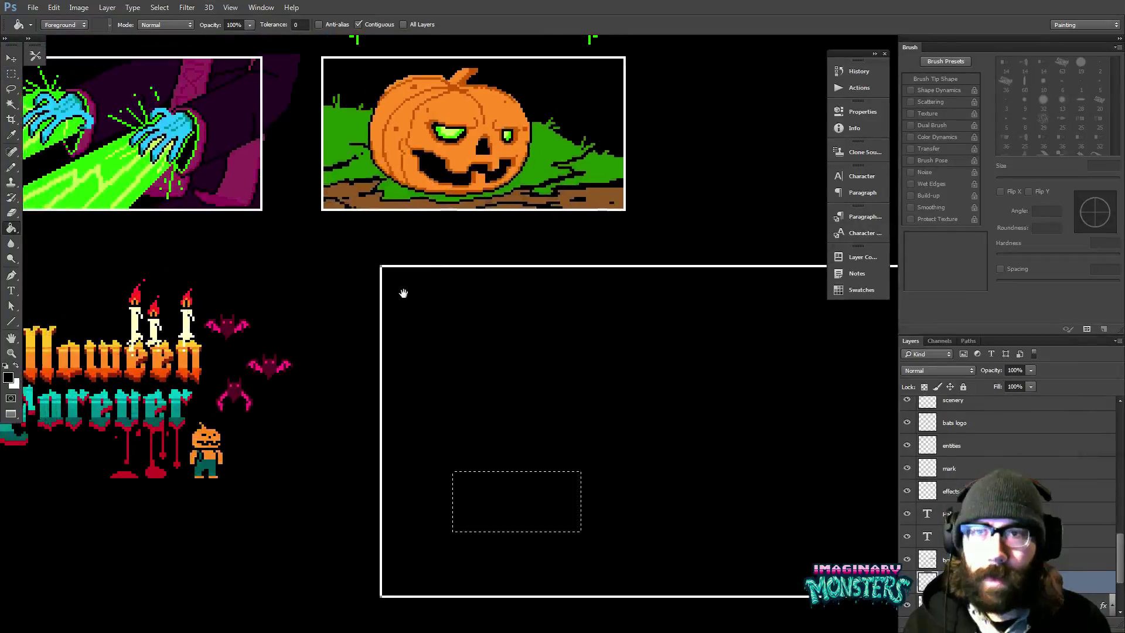
alt+click(239, 171)
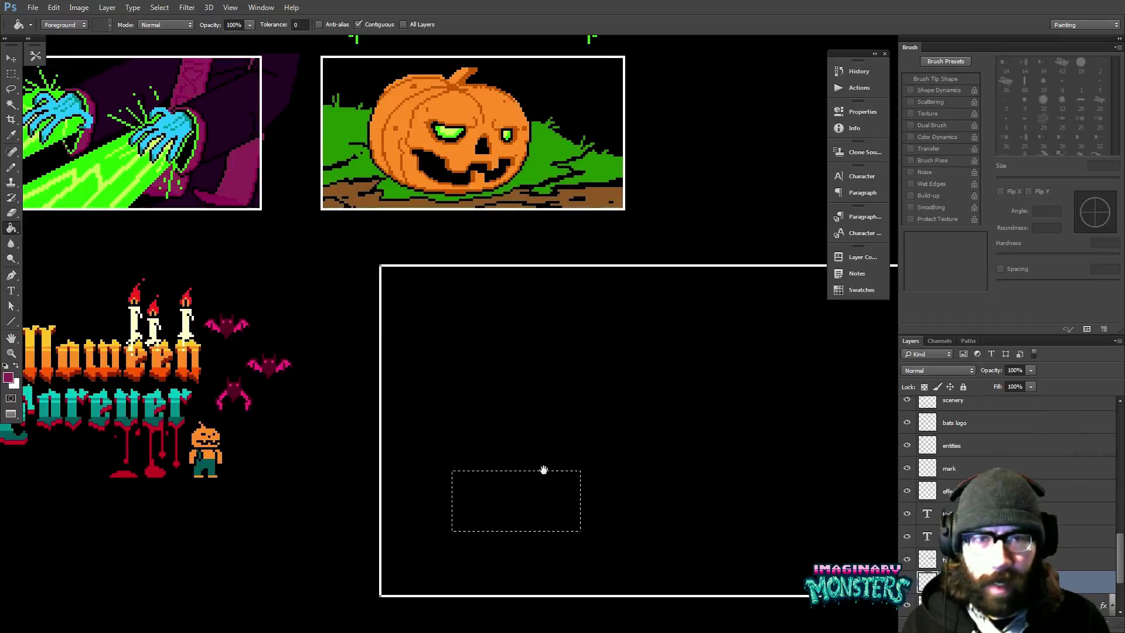
drag(521, 458, 452, 389)
click(494, 412)
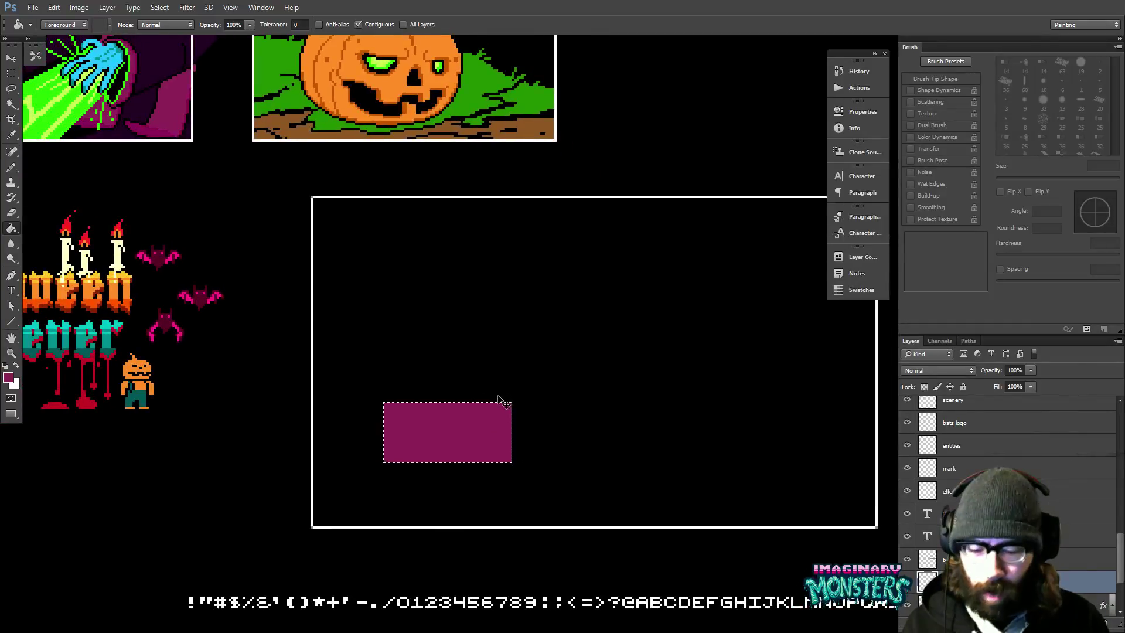
key(ctrl+d)
- Erase one pixel from each of the magenta rectangle's four corners with a 1 px Eraser
drag(478, 405, 409, 294)
key(v)
key(z)
click(428, 394)
key(e)
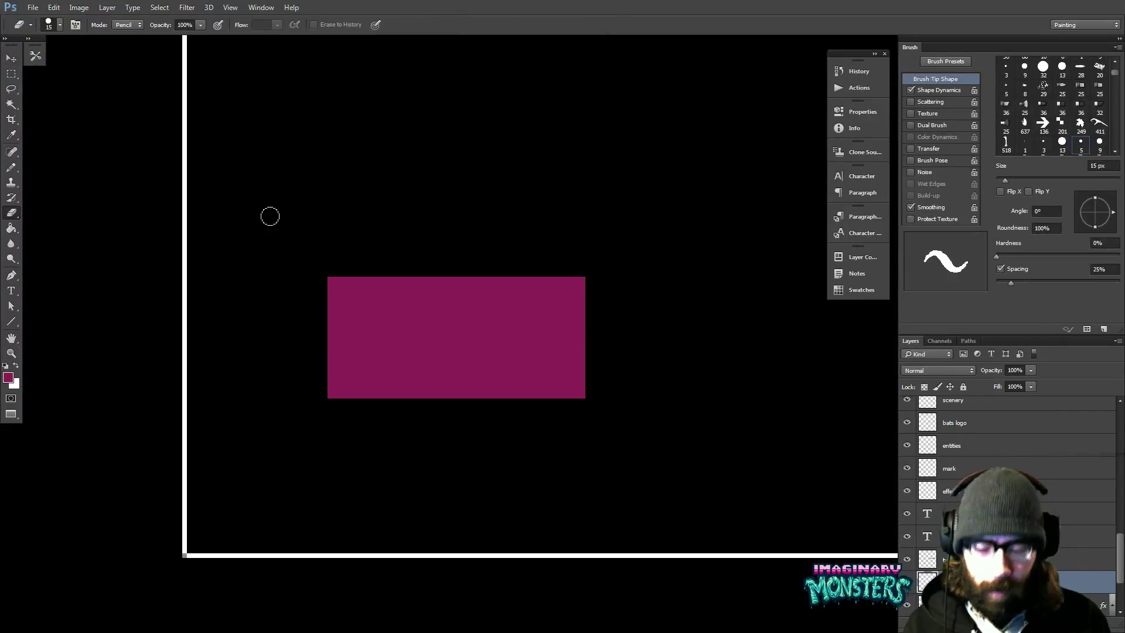
key(bracketleft)
key(bracketleft)
key(bracketleft)
key(bracketleft)
key(bracketleft)
key(bracketleft)
key(bracketleft)
key(bracketleft)
key(bracketleft)
key(bracketleft)
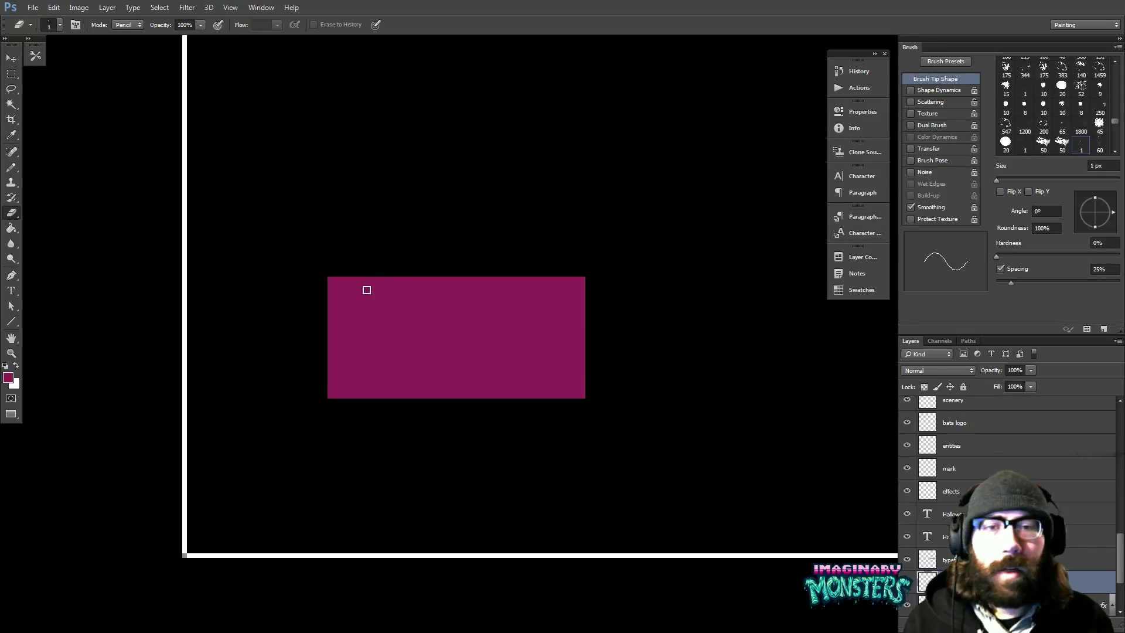
click(331, 279)
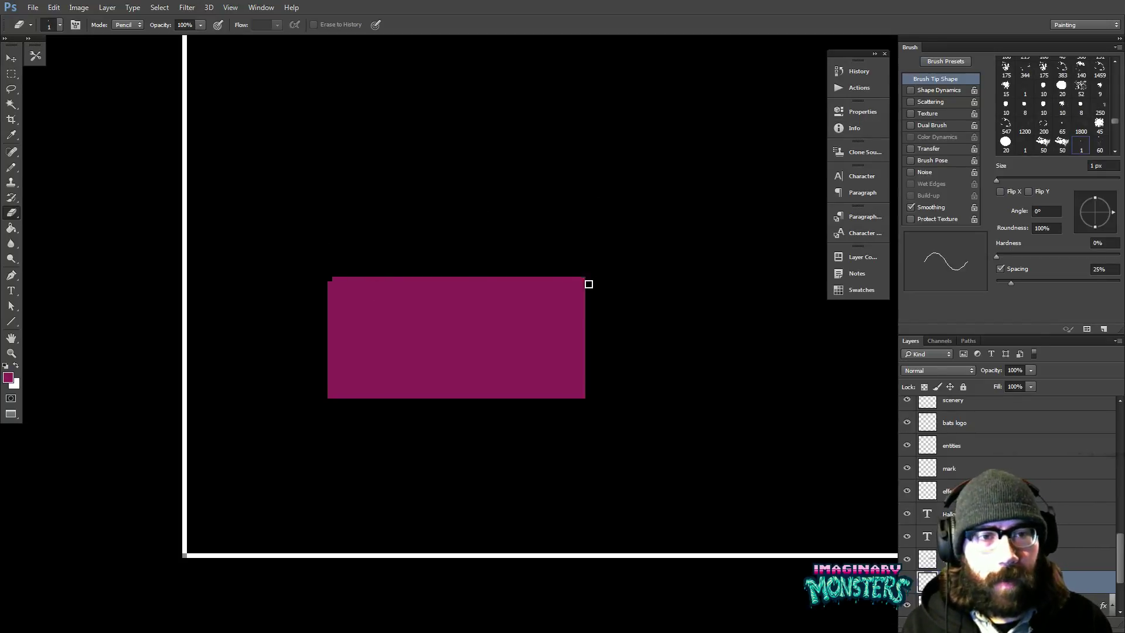
click(585, 279)
click(585, 398)
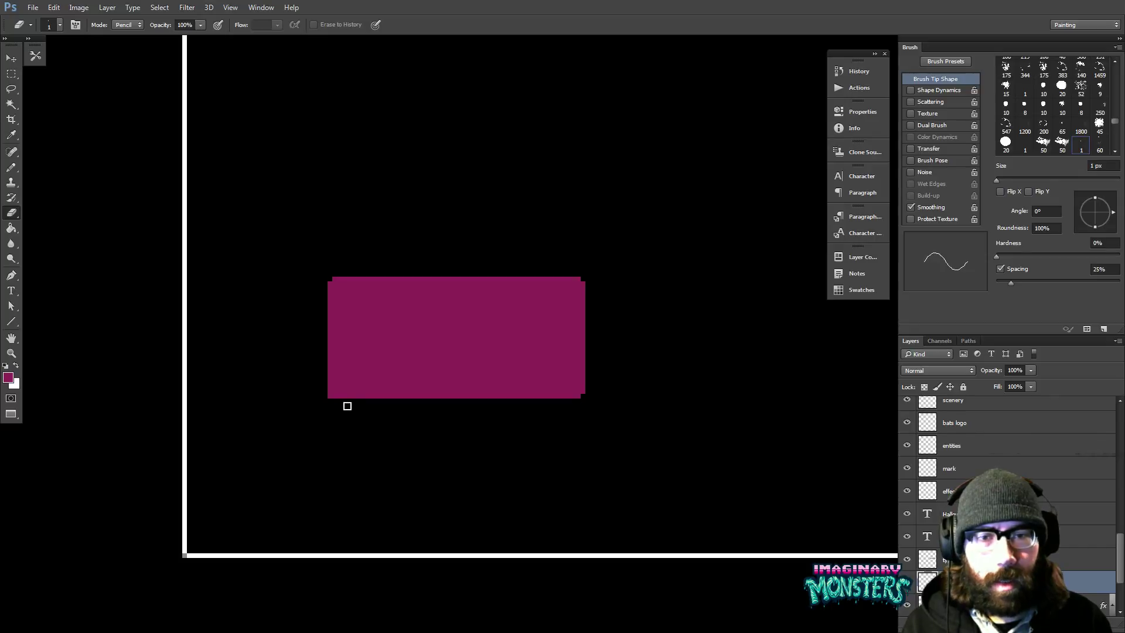
click(328, 398)
drag(396, 412, 347, 395)
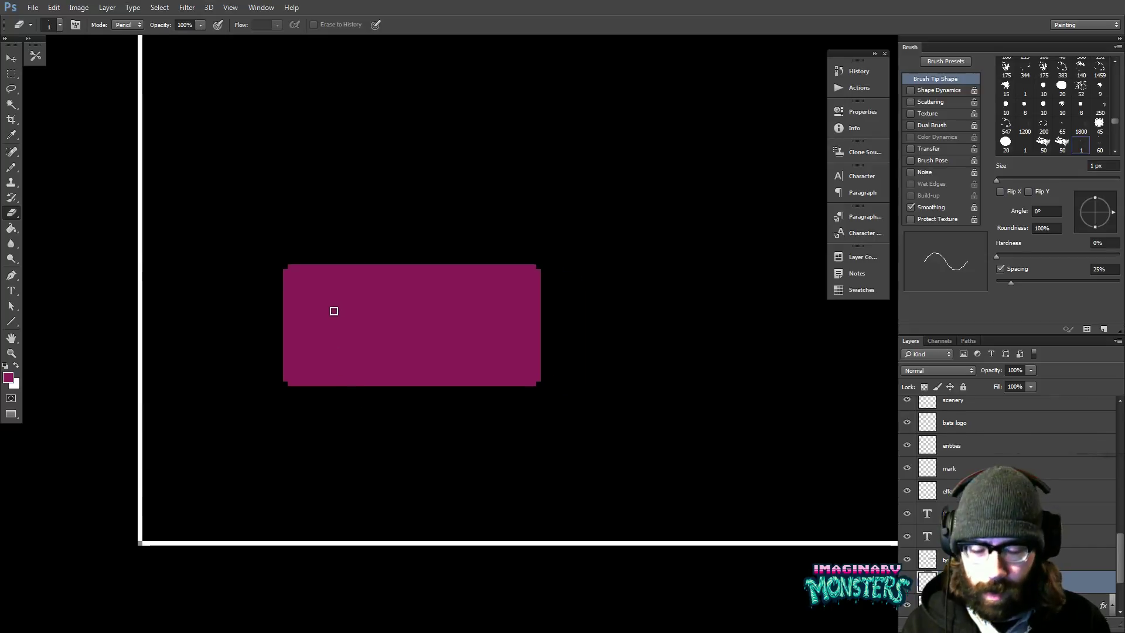
- Switch to the Pencil tool and choose the hard 1 px round tip
key(b)
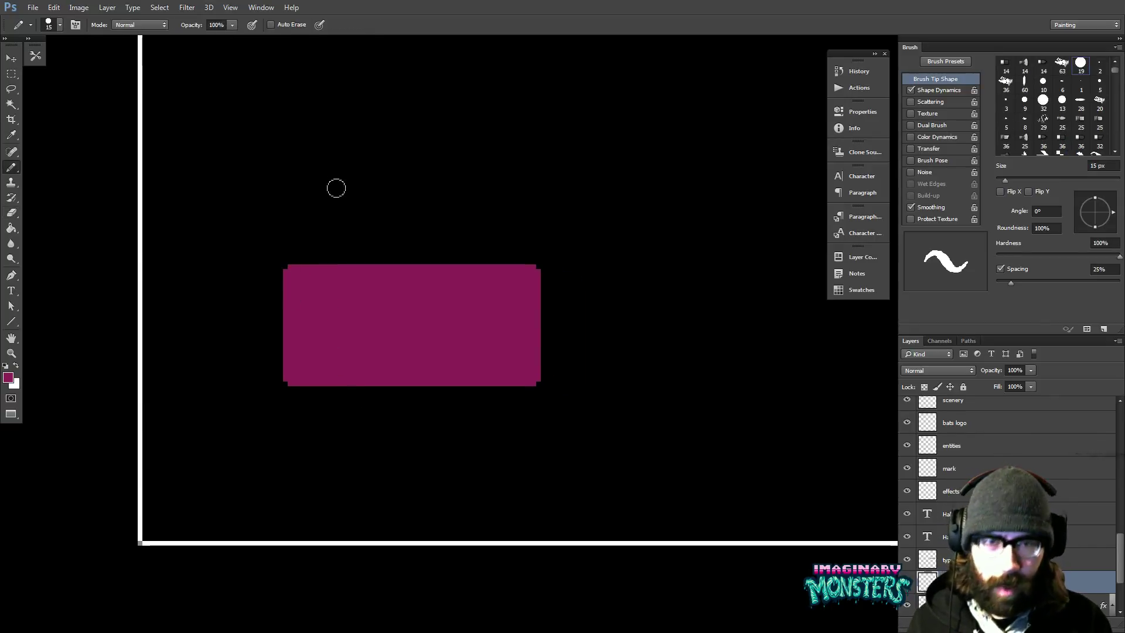
key(comma)
key(comma)
key(comma)
key(comma)
key(comma)
key(comma)
key(comma)
key(comma)
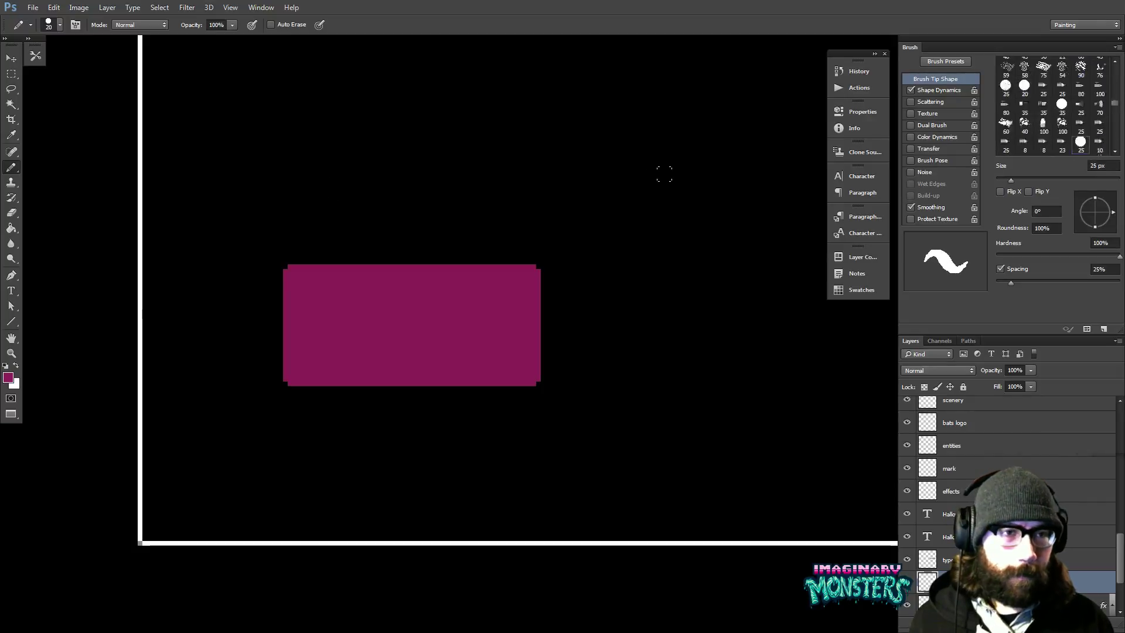
key(comma)
key(comma)
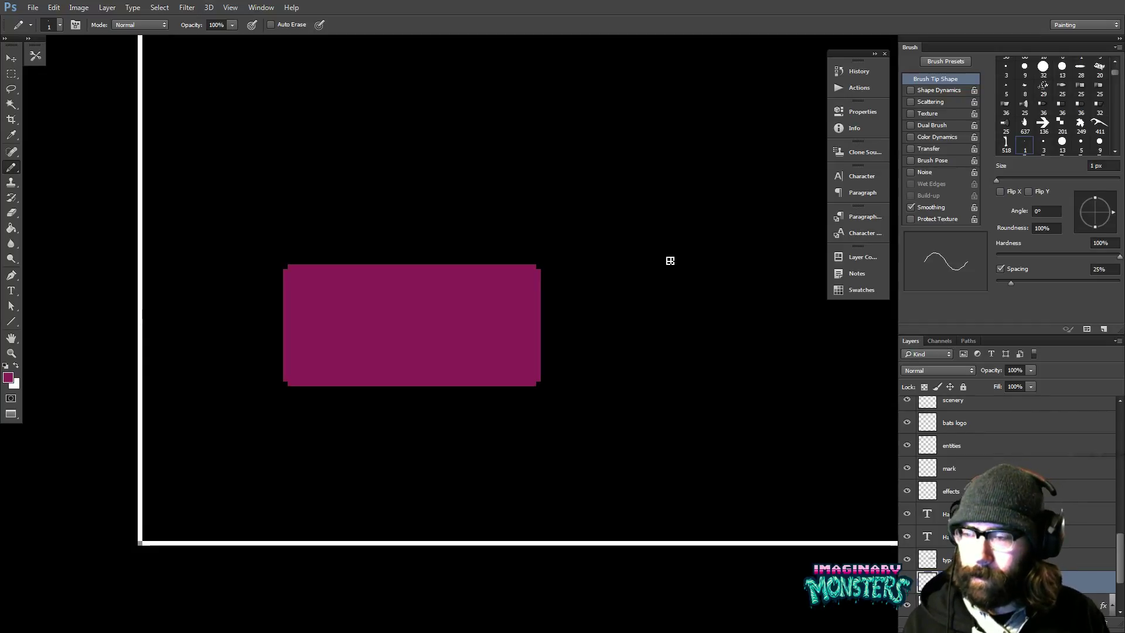
- Draw a 1 px outline around the magenta button in white sampled from the frame border, leaving a one-pixel gap and stepping the corners diagonally
drag(480, 292, 468, 225)
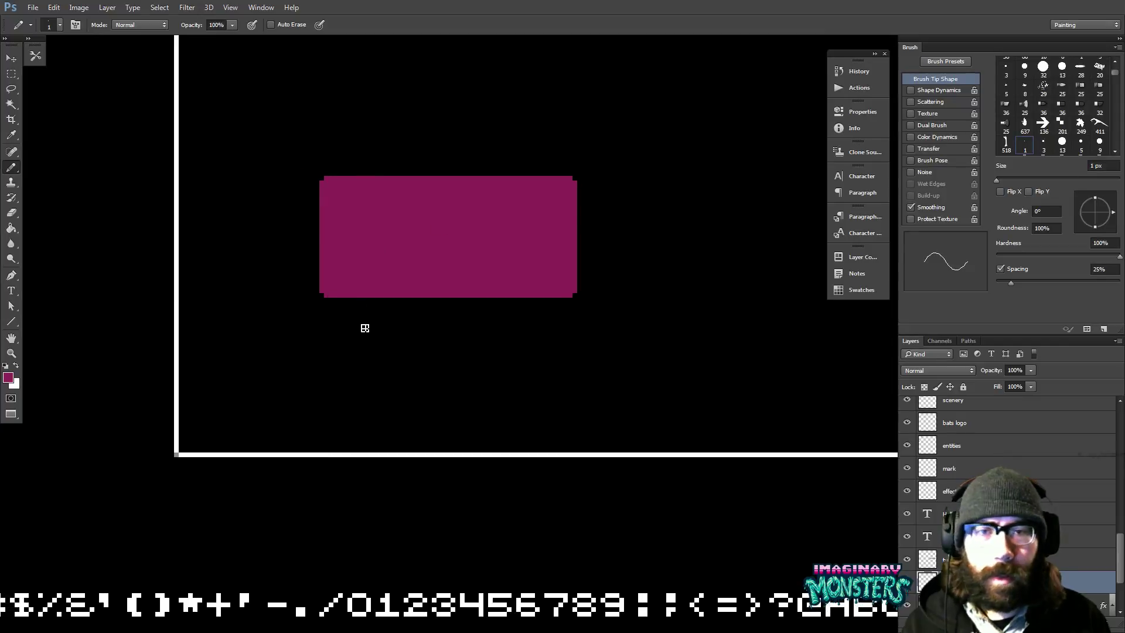
drag(397, 344, 375, 319)
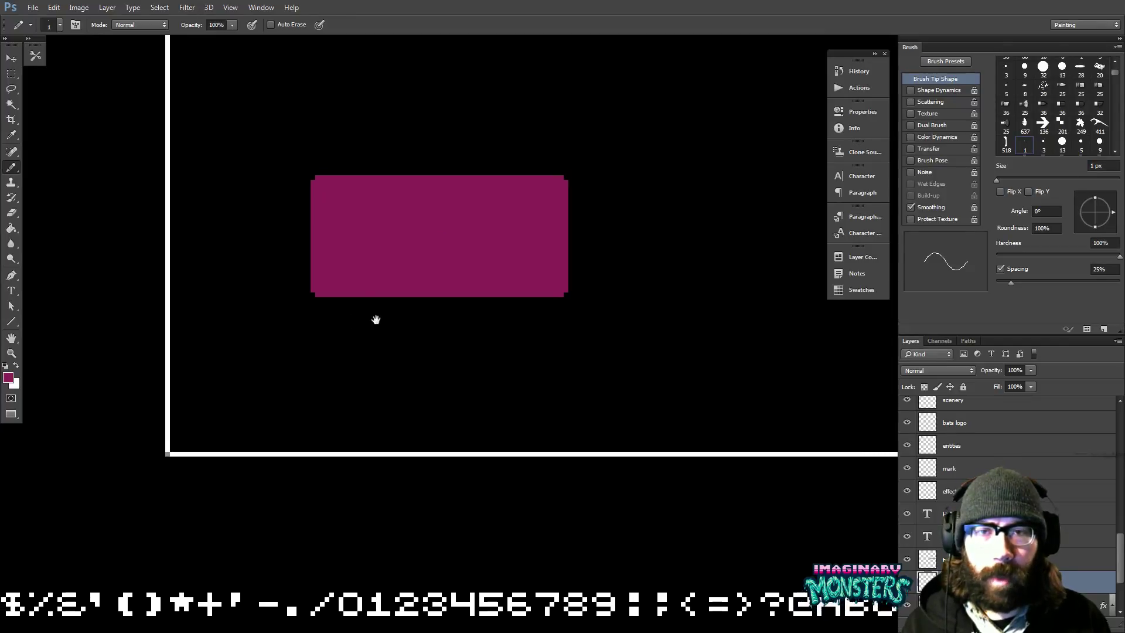
alt+click(168, 432)
mouse_move(324, 175)
mouse_down()
mouse_move(513, 208)
mouse_move(568, 196)
mouse_move(573, 175)
mouse_move(599, 293)
mouse_move(578, 309)
mouse_move(485, 321)
mouse_move(324, 326)
mouse_move(309, 295)
mouse_move(304, 176)
mouse_up()
key(e)
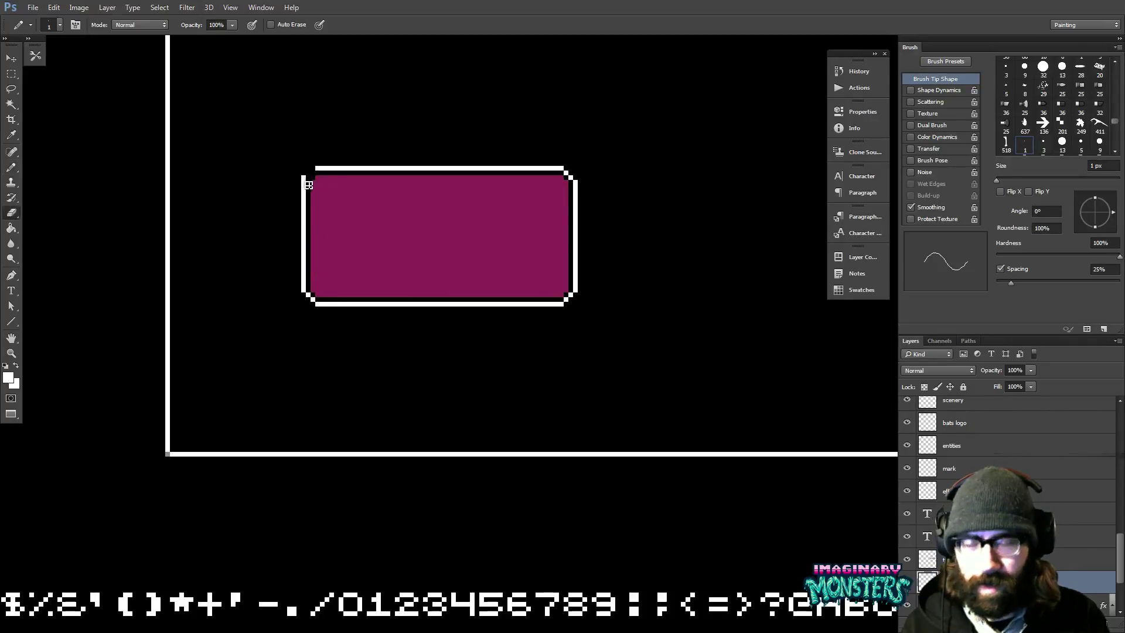
key(b)
drag(308, 176, 312, 172)
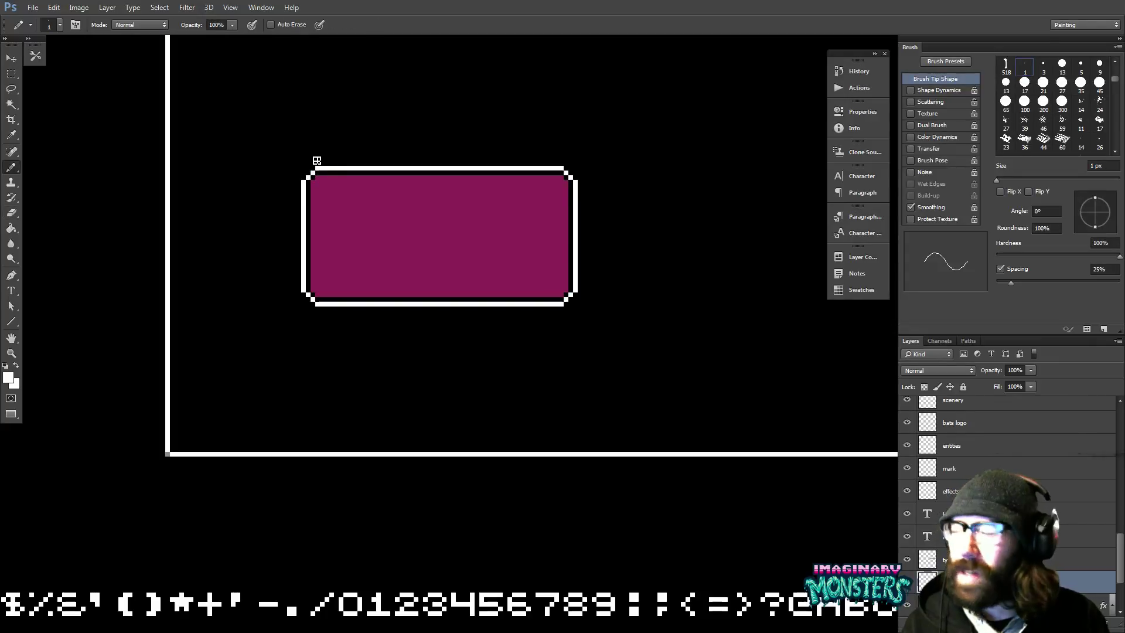
- Shorten the button by selecting its upper part and moving it down over the lower part, and deselect
drag(499, 302, 437, 311)
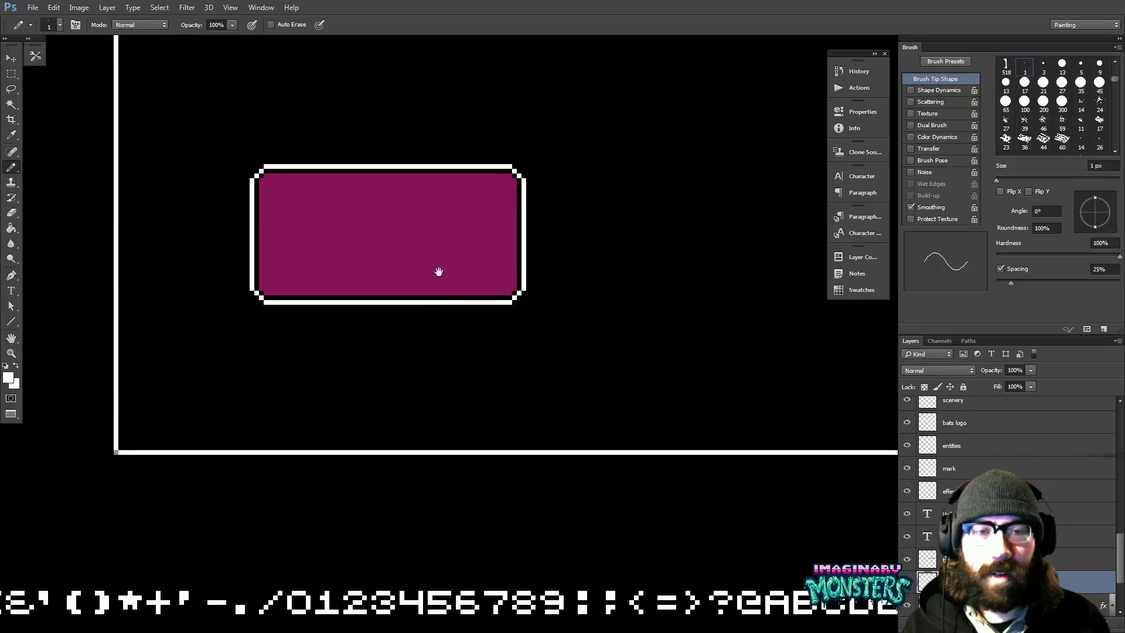
drag(440, 269, 452, 214)
drag(434, 258, 467, 289)
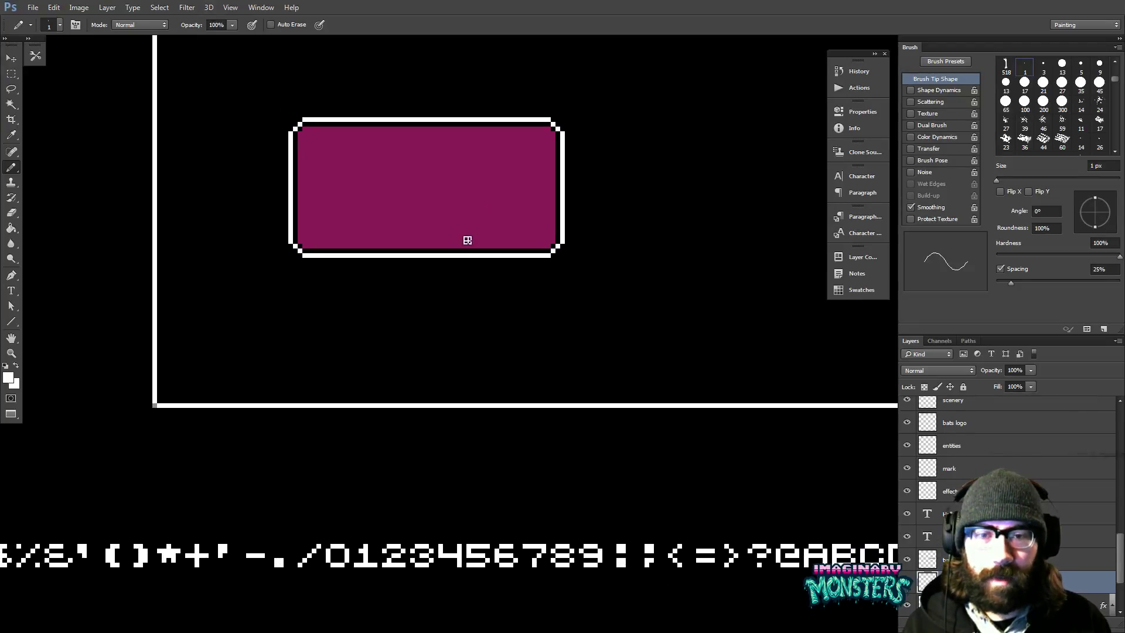
key(v)
key(m)
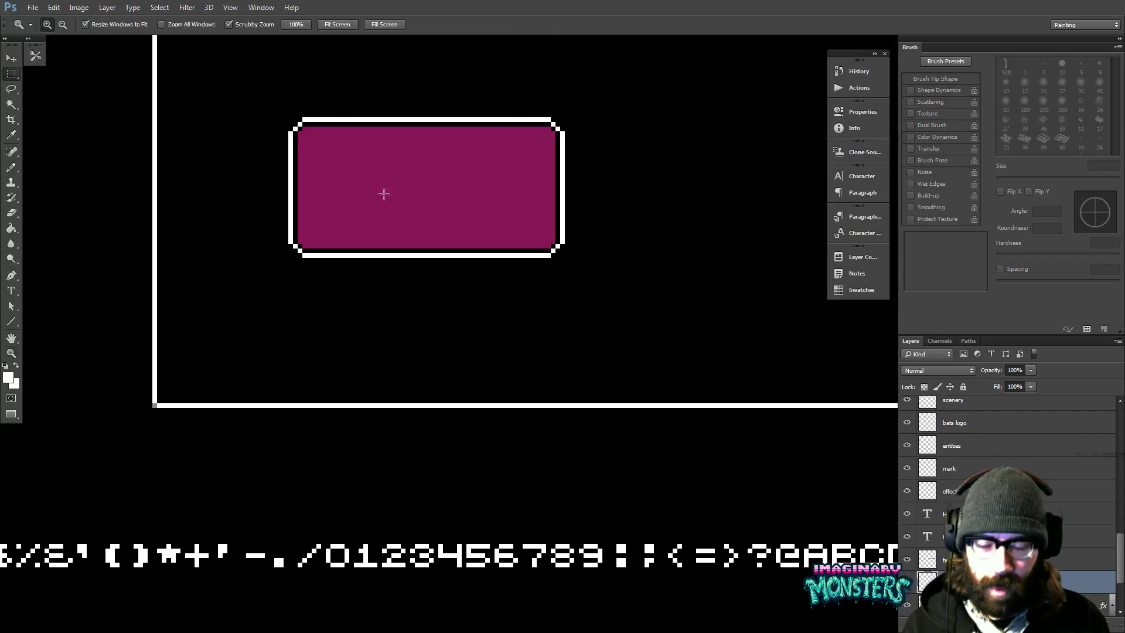
drag(269, 94, 601, 189)
key(v)
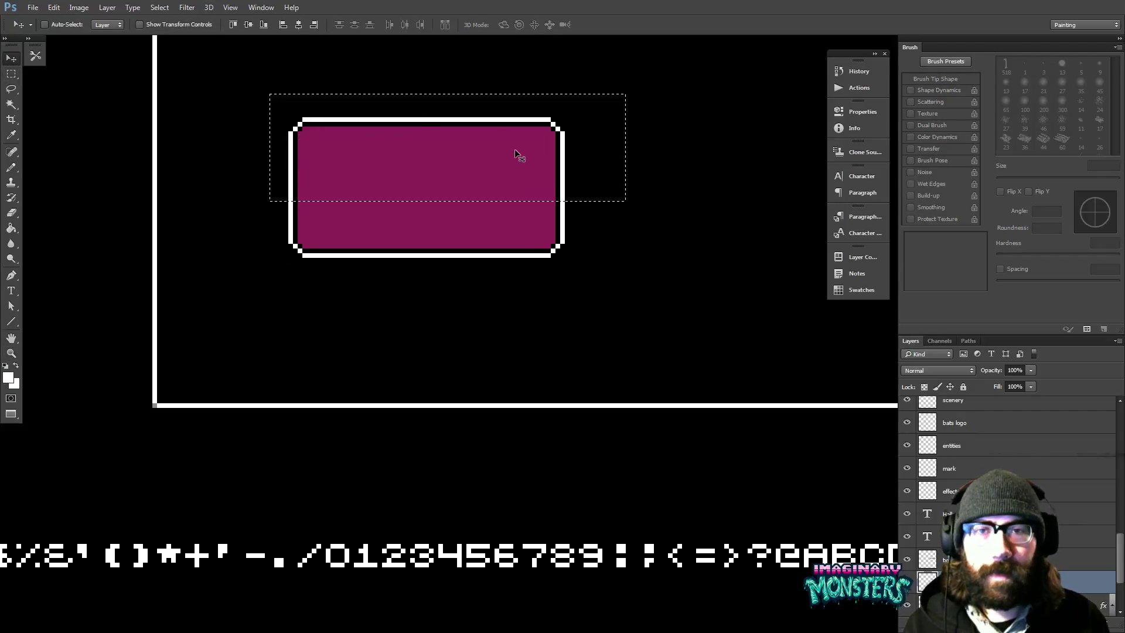
drag(515, 153, 521, 186)
key(ctrl+d)
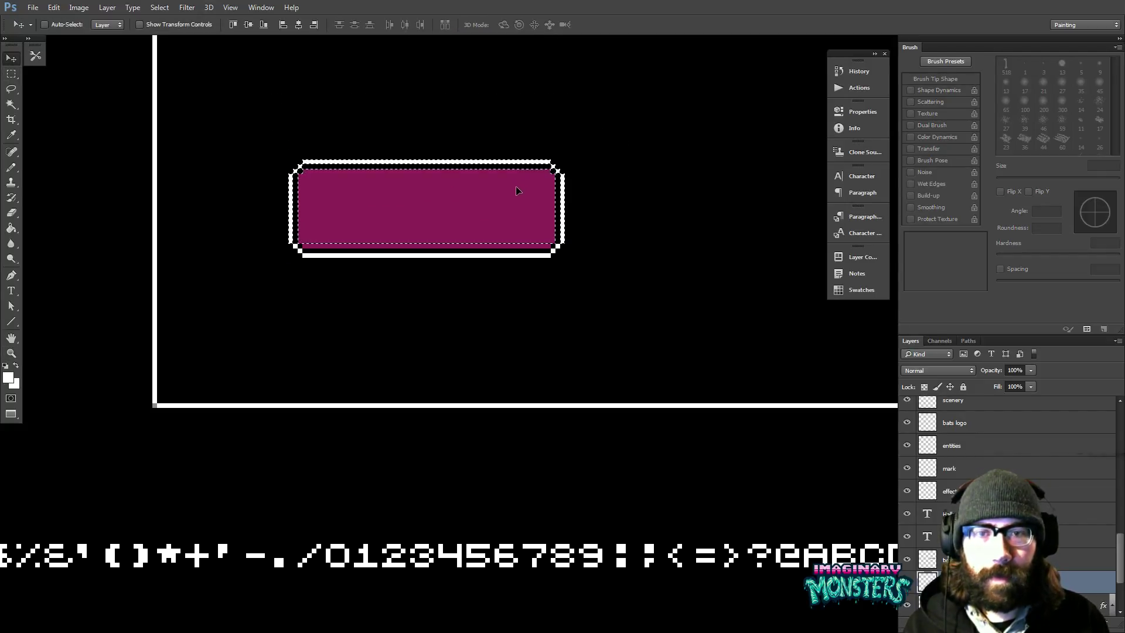
- Move the outlined button straight up to the frame's upper-left area
drag(533, 279, 450, 354)
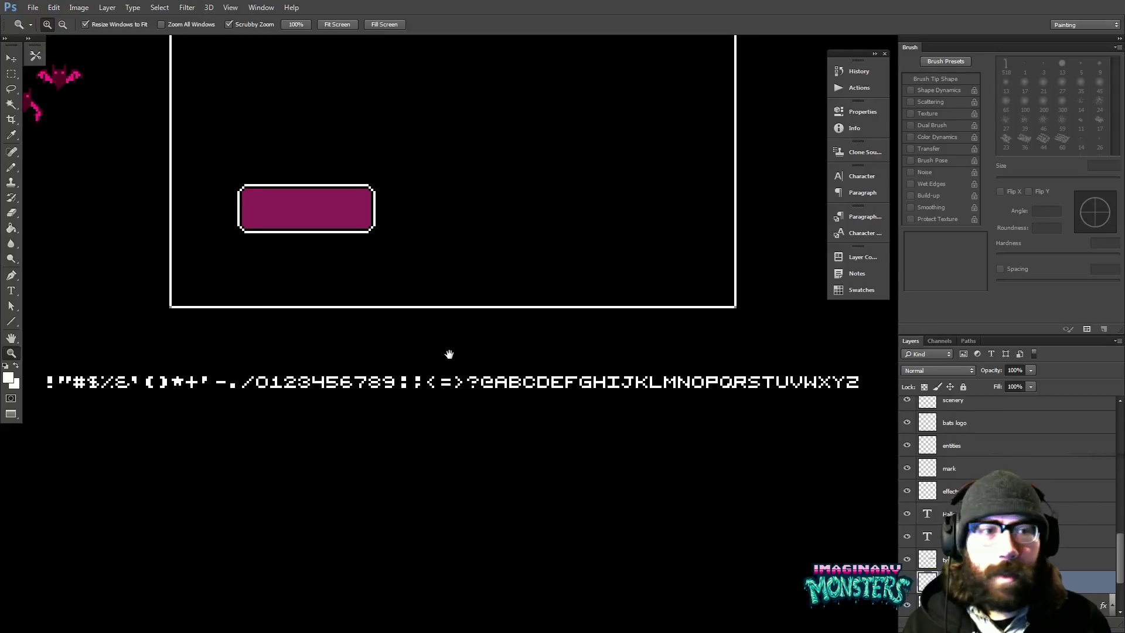
key(v)
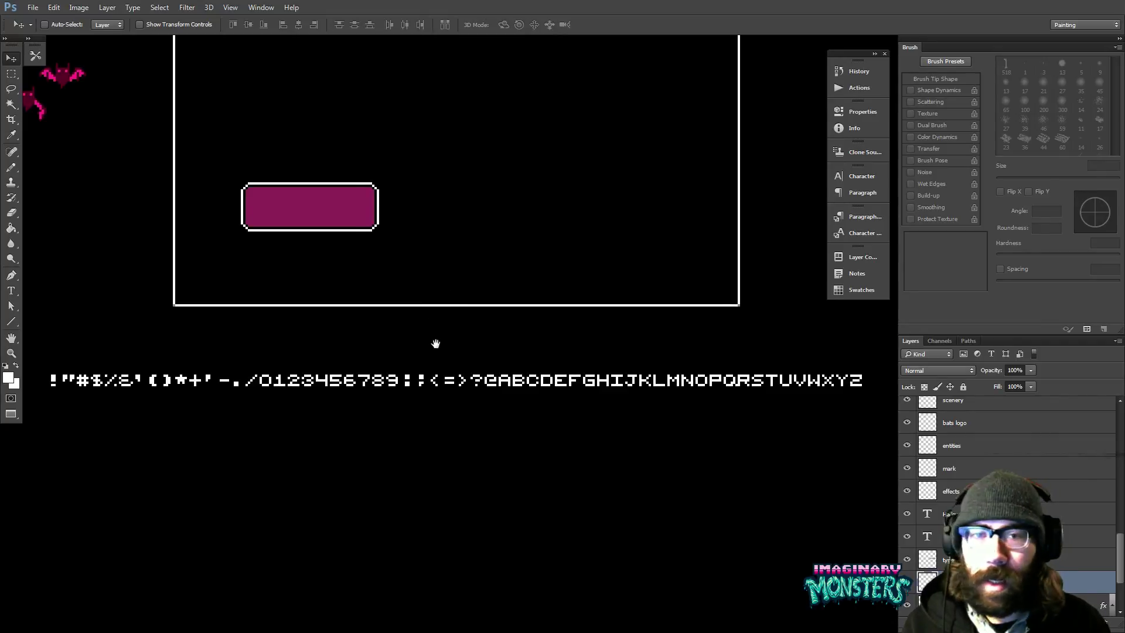
drag(410, 312, 408, 303)
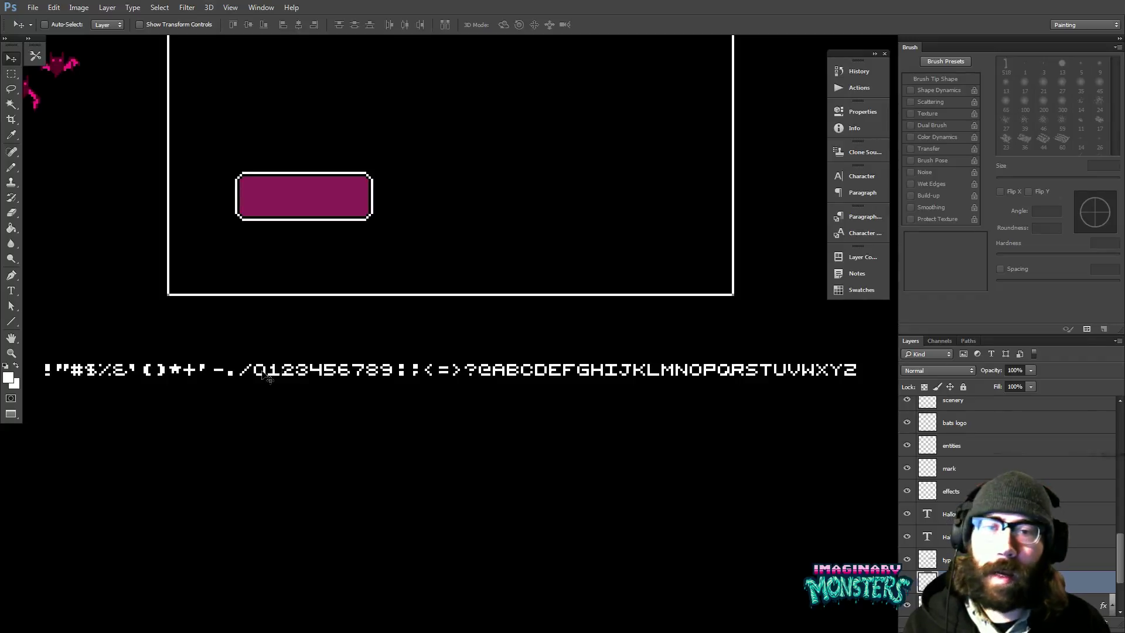
key(z)
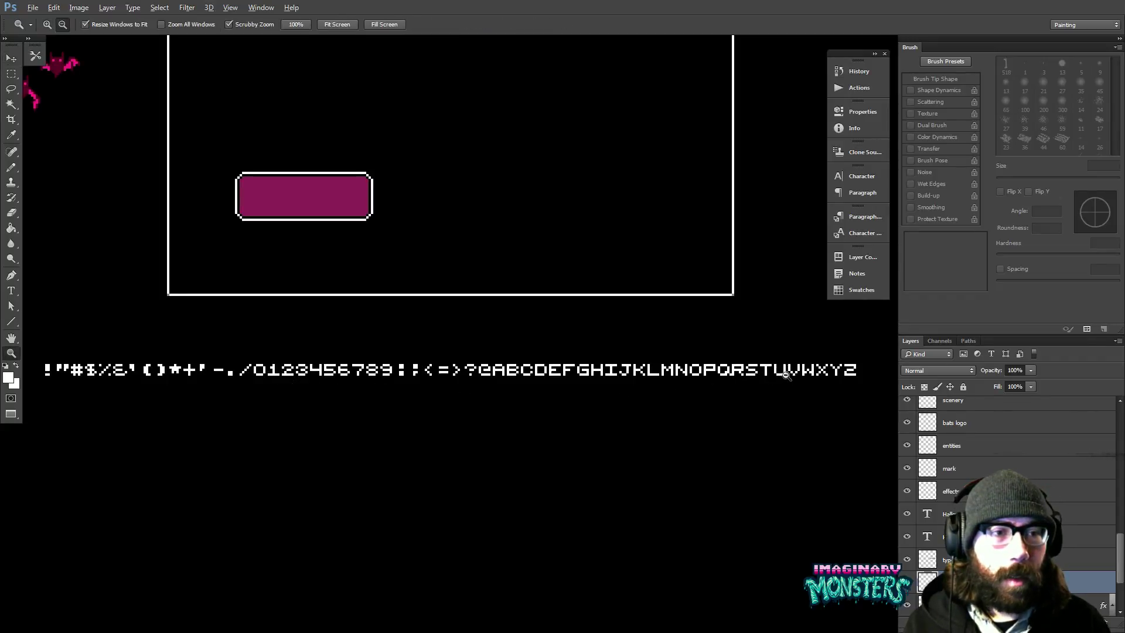
drag(782, 391, 748, 407)
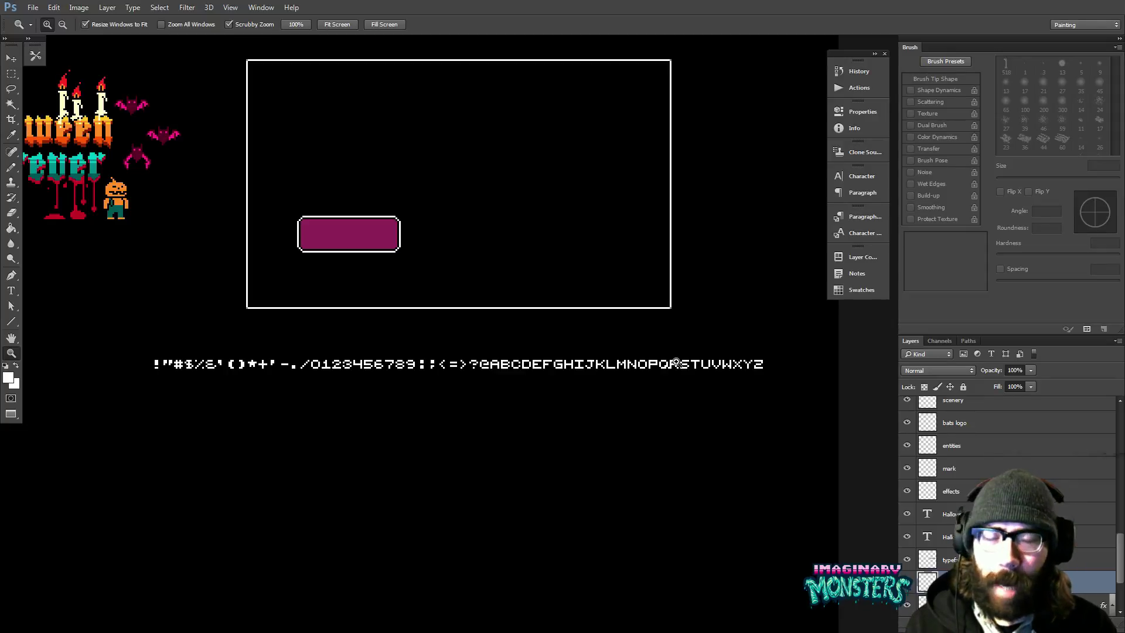
drag(379, 229, 419, 304)
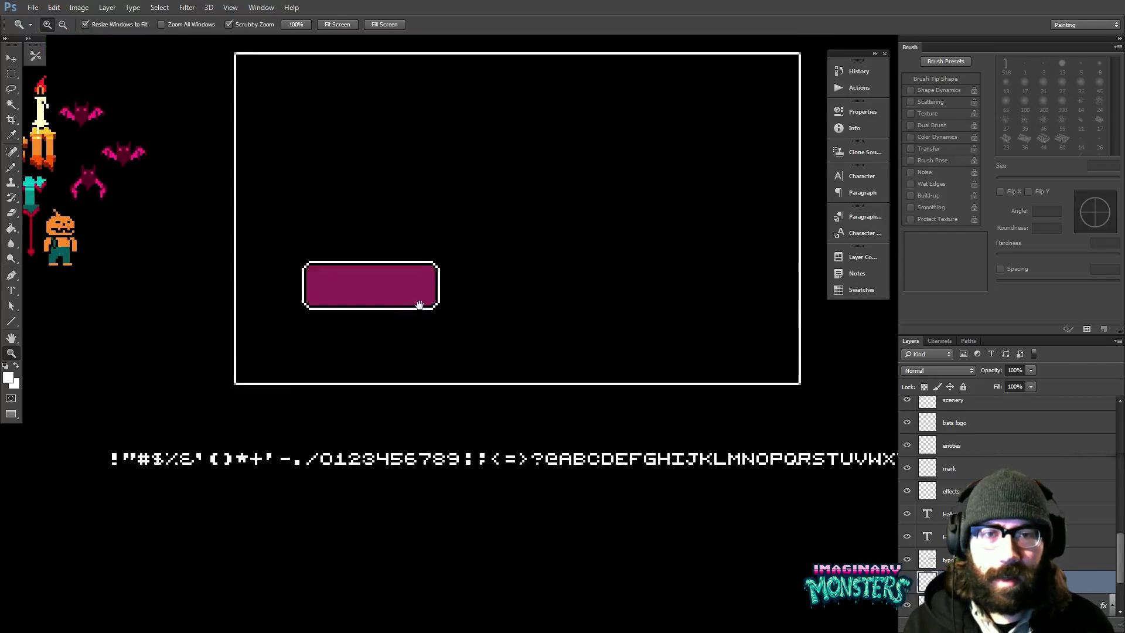
key(v)
drag(401, 378, 380, 235)
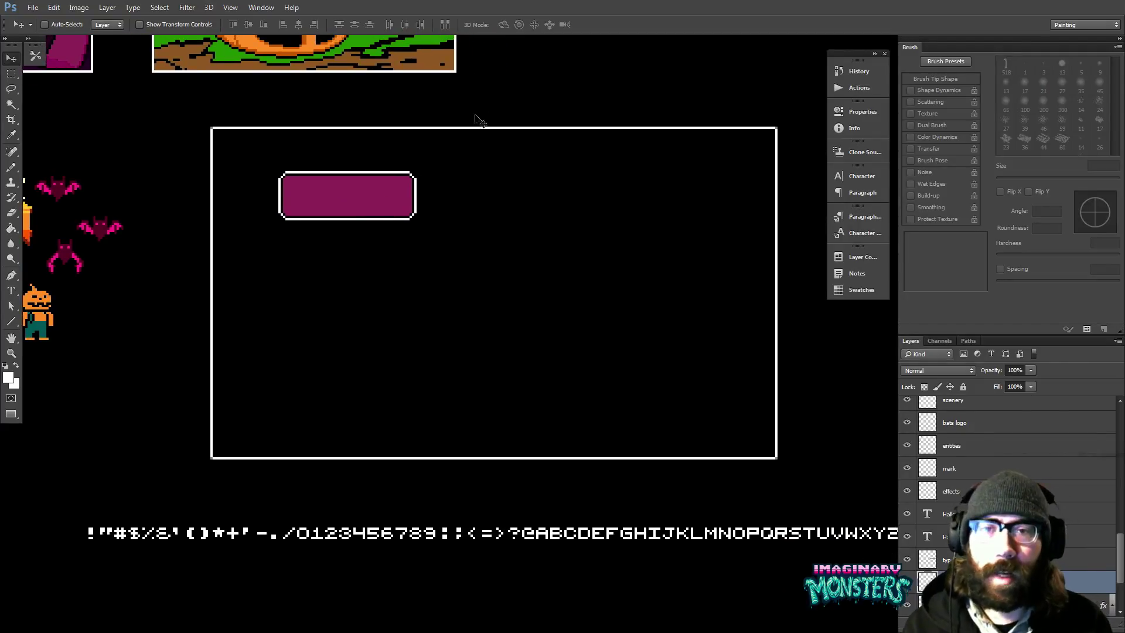
- Shorten the button further by selecting its upper half and nudging it down a few pixels, and deselect
key(m)
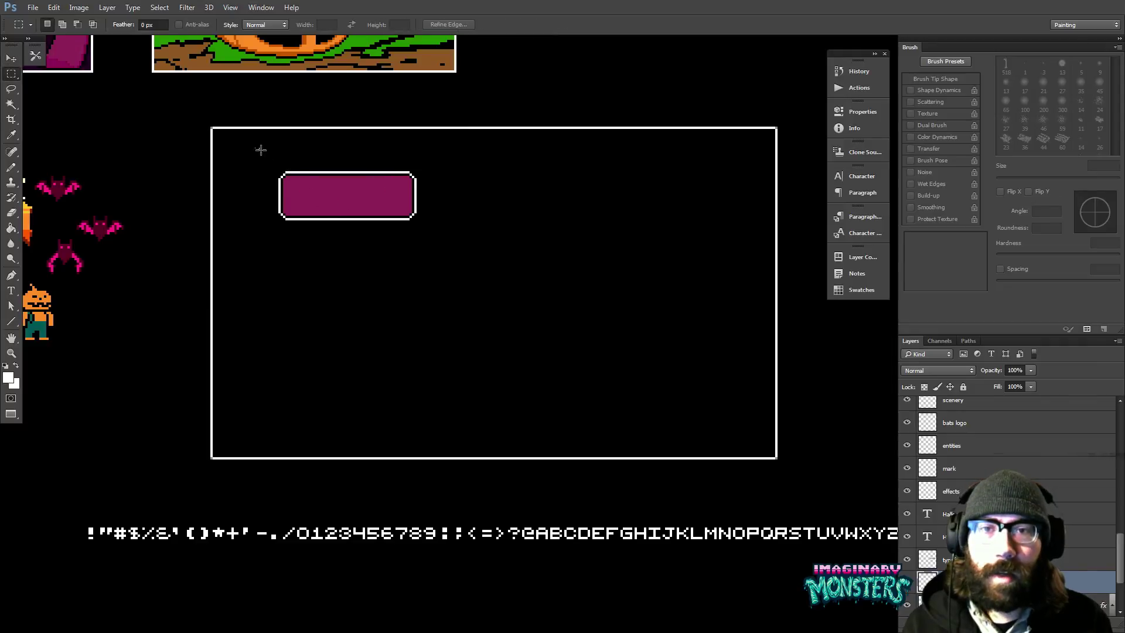
drag(256, 148, 470, 199)
key(v)
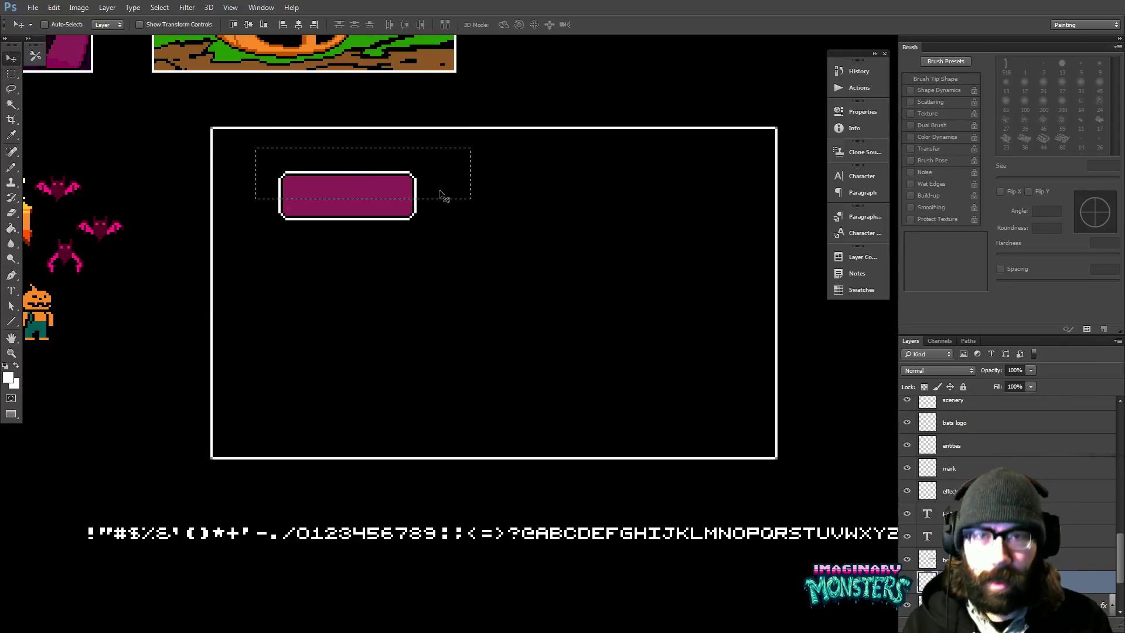
key(shift+Down)
key(Up)
key(Up)
key(Up)
key(Up)
key(Up)
key(Up)
key(Up)
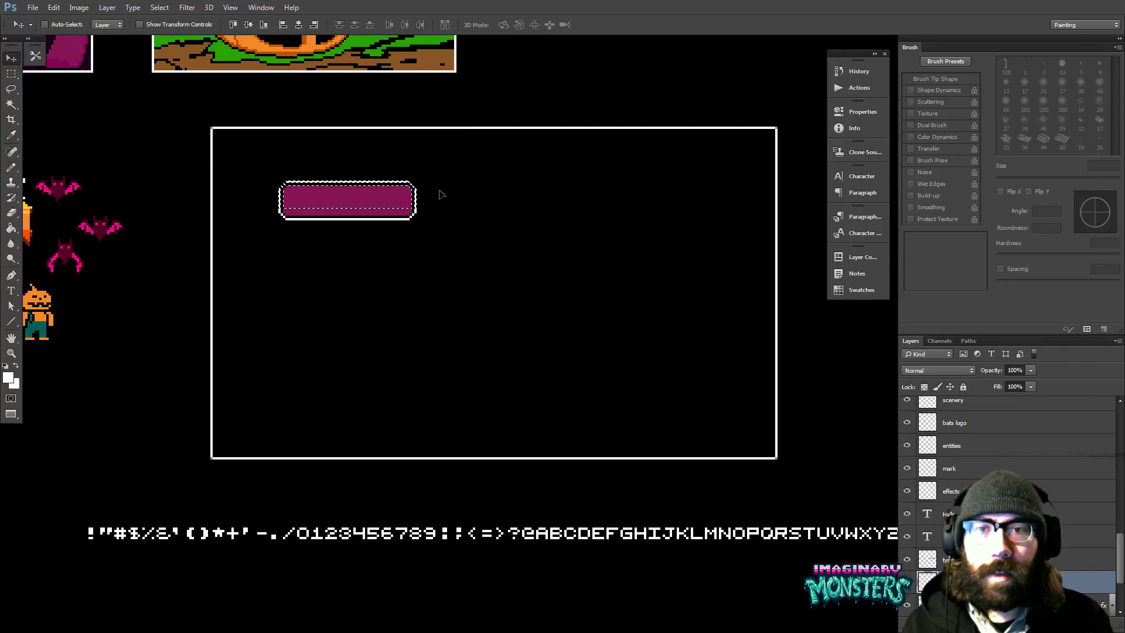
key(Down)
key(ctrl+d)
- Try to place a copy of the pixel alphabet row inside the frame, and undo the copies
key(b)
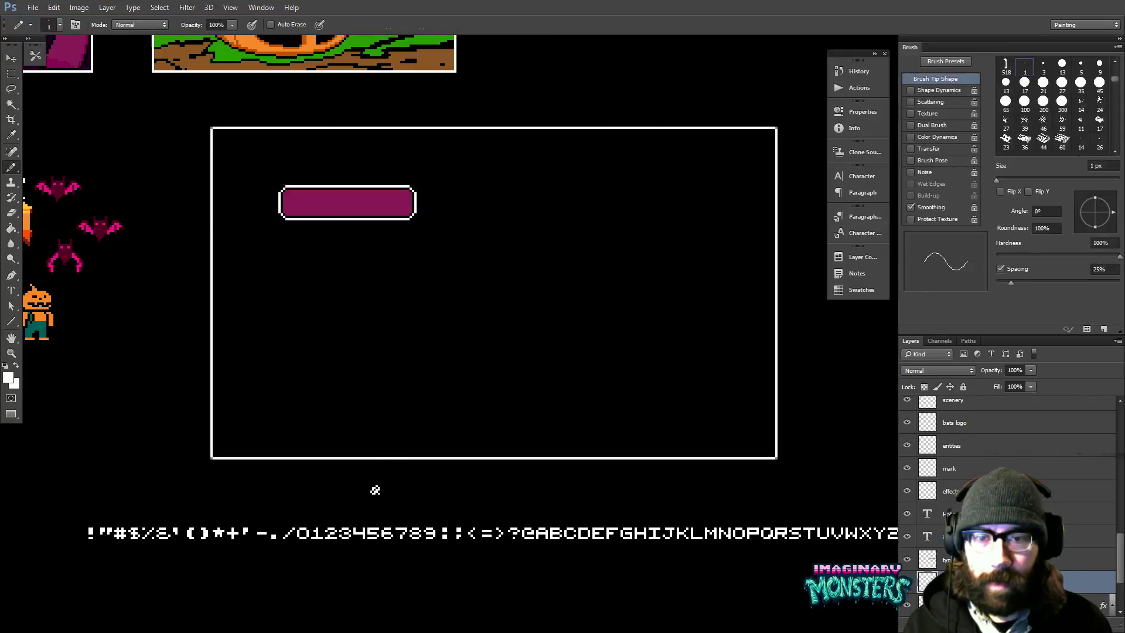
drag(395, 521, 342, 497)
key(v)
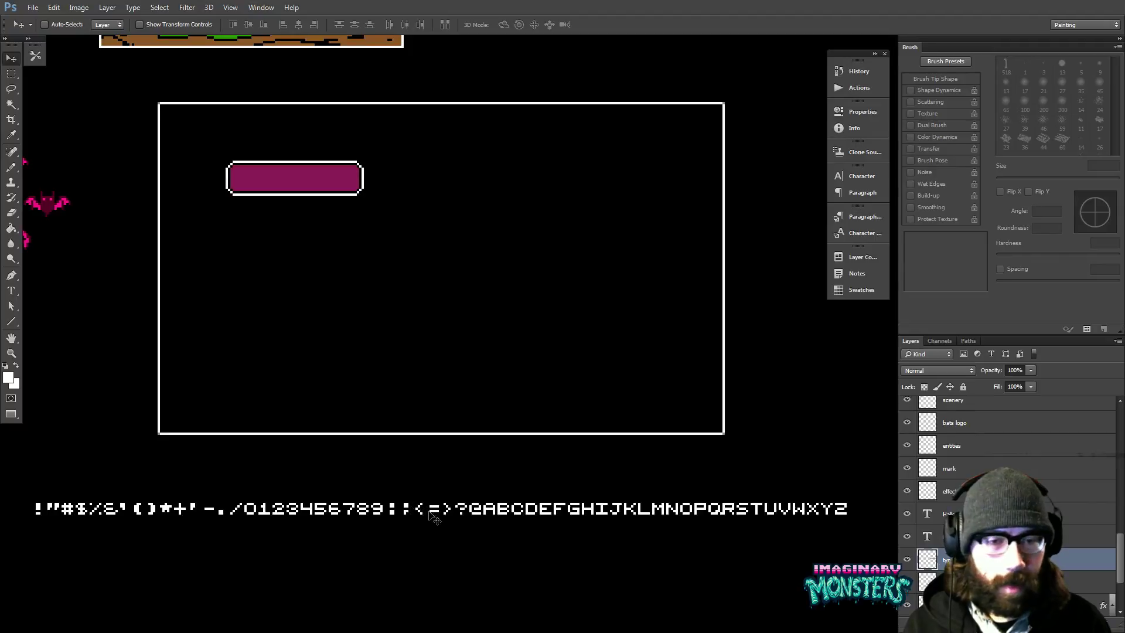
drag(419, 508, 426, 378)
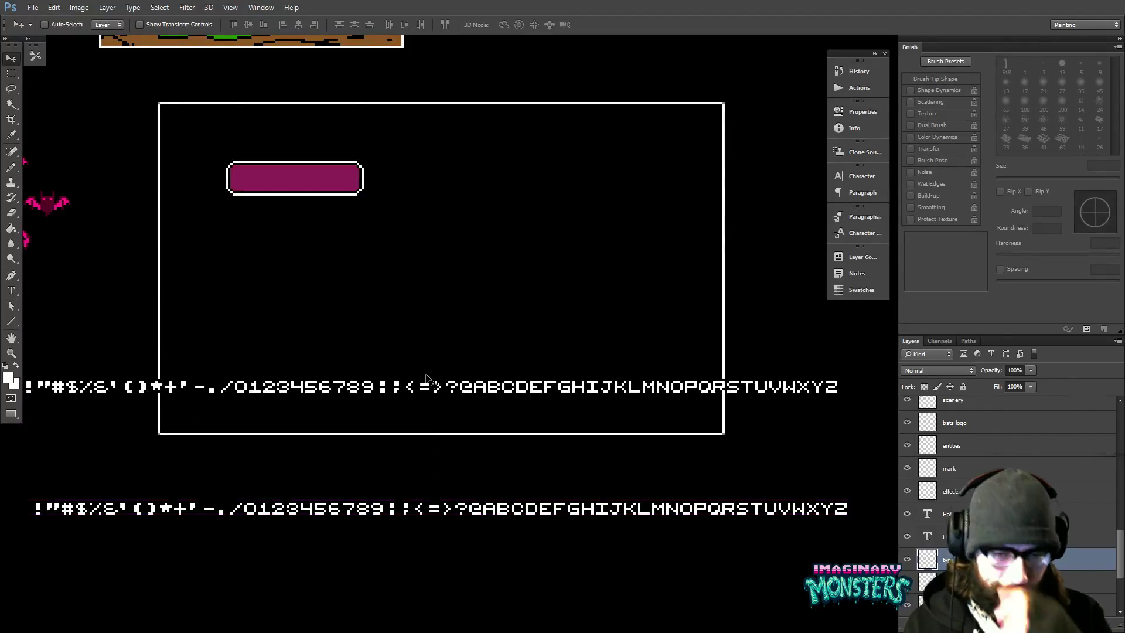
key(ctrl+z)
drag(435, 268, 426, 379)
key(ctrl+z)
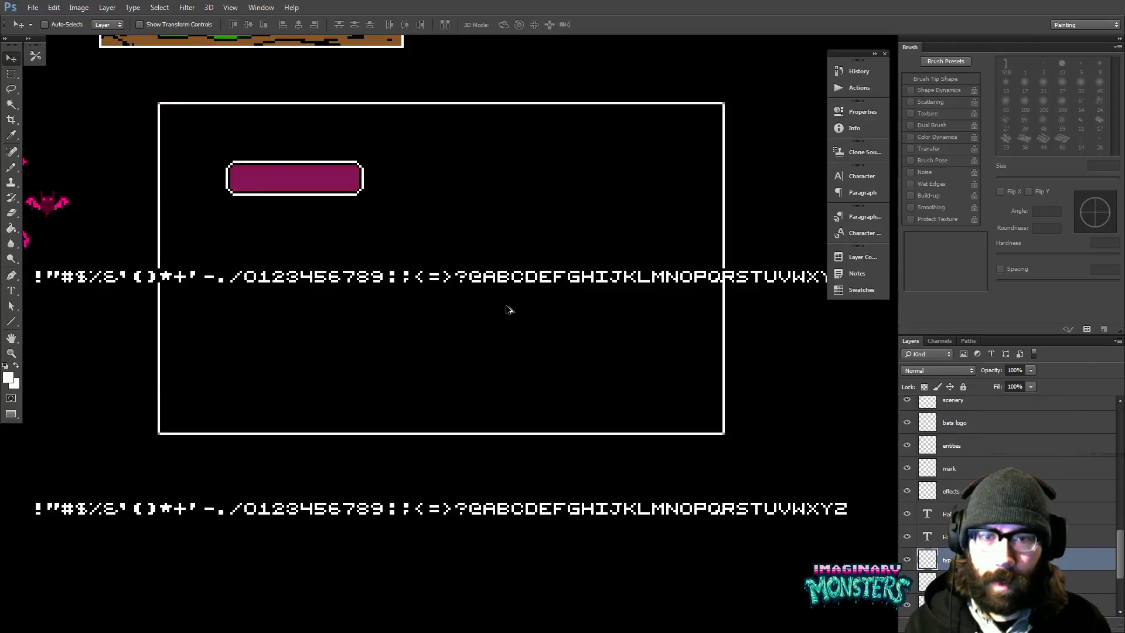
key(ctrl+alt+z)
drag(437, 443, 464, 478)
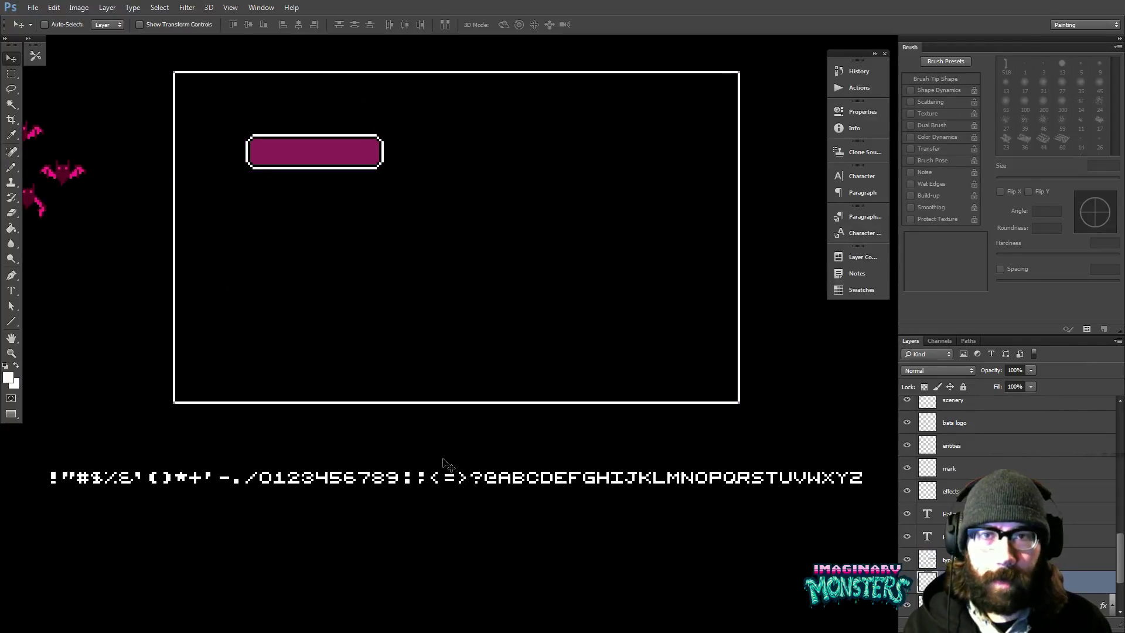
key(ctrl+alt+z)
key(ctrl+alt+z)
key(ctrl+alt+z)
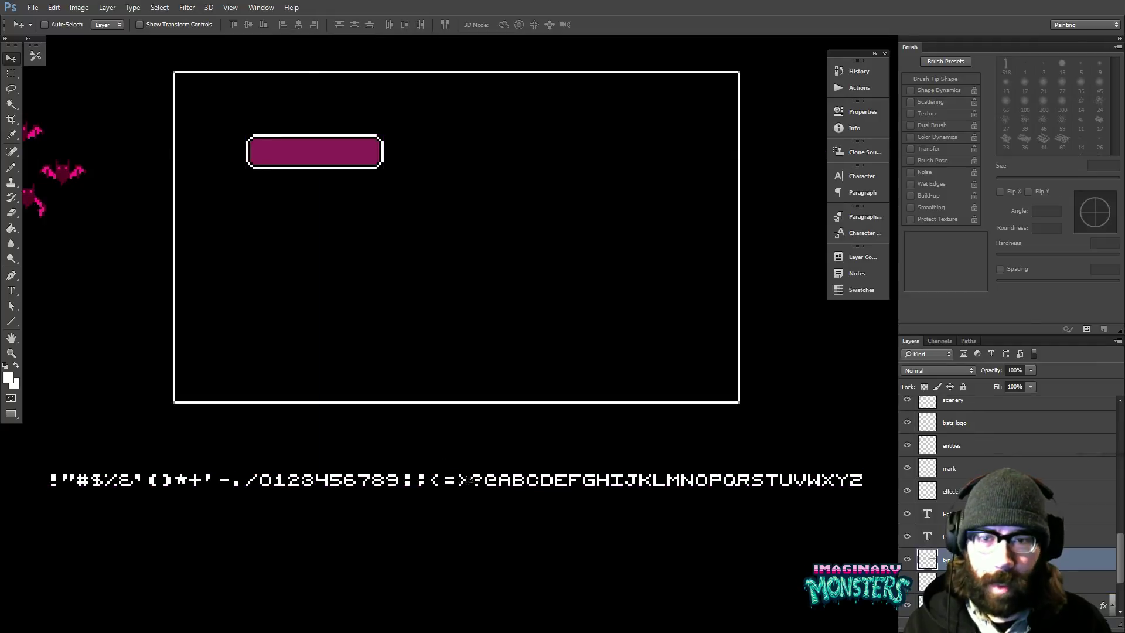
- Create a paragraph text box below the button and enter "JUMP" in white Genetica Regular at 10 pt
scroll(432, 425, up, 1)
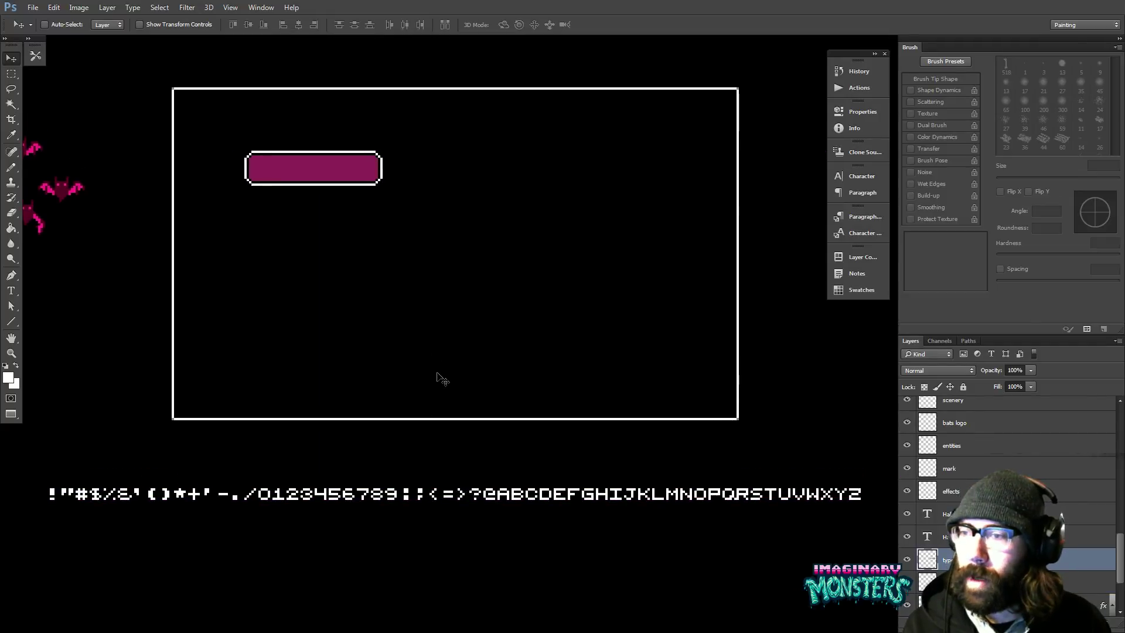
key(t)
drag(223, 243, 603, 397)
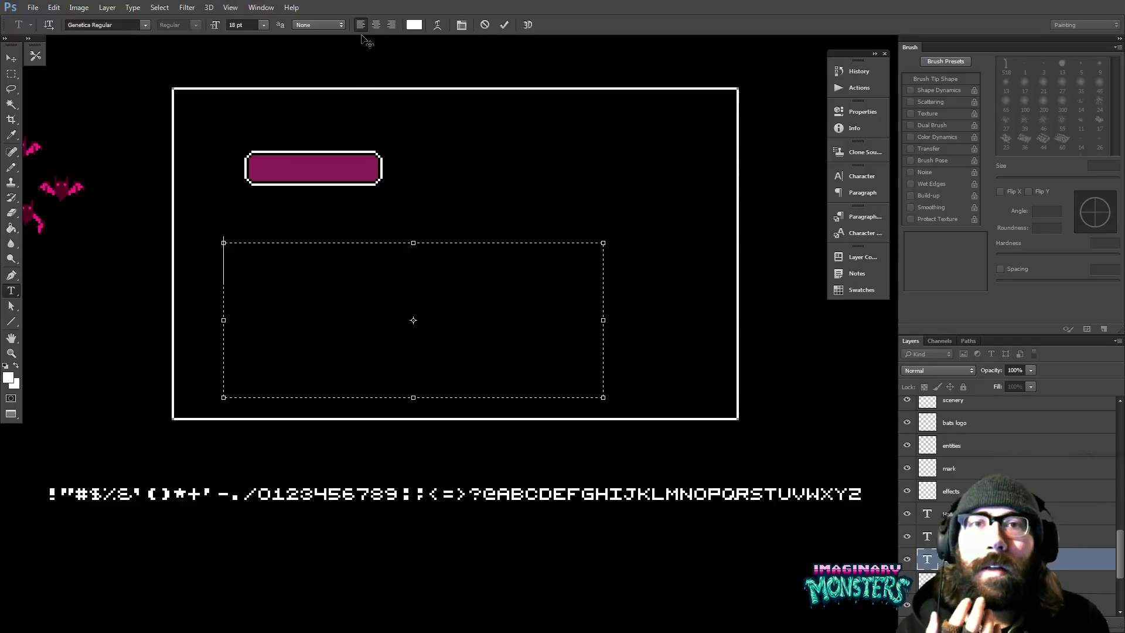
click(263, 24)
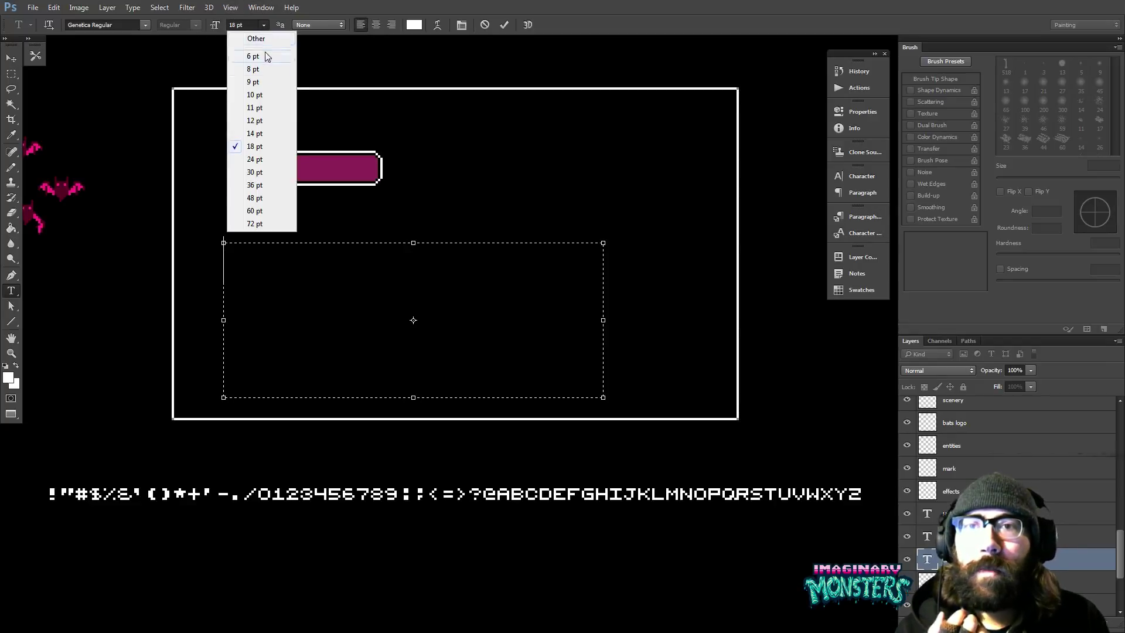
click(262, 104)
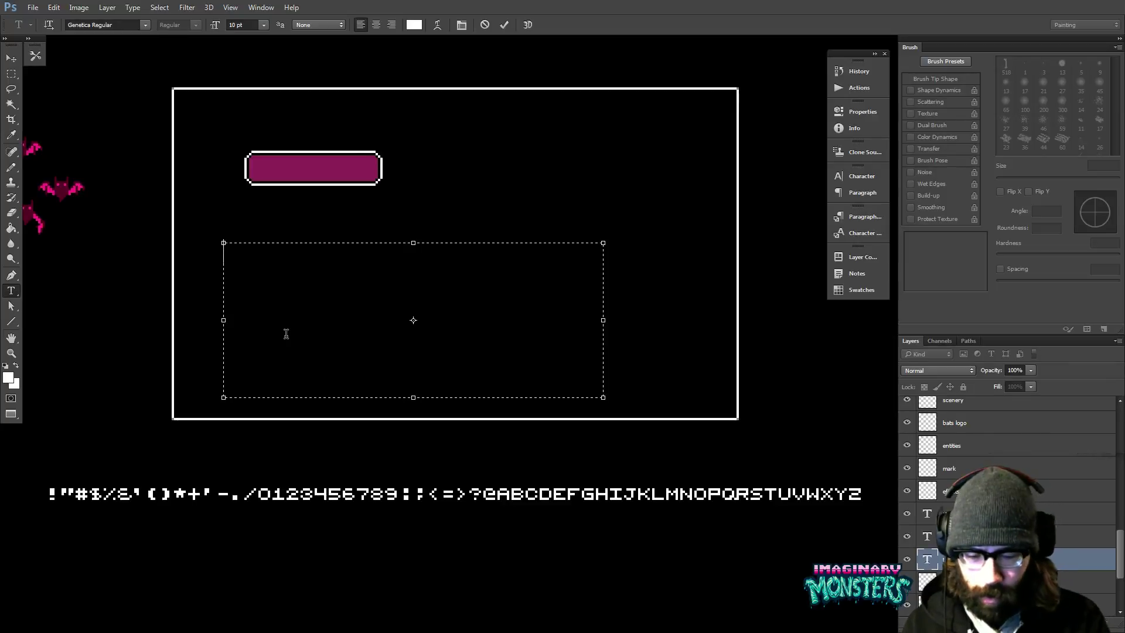
text(UMP)
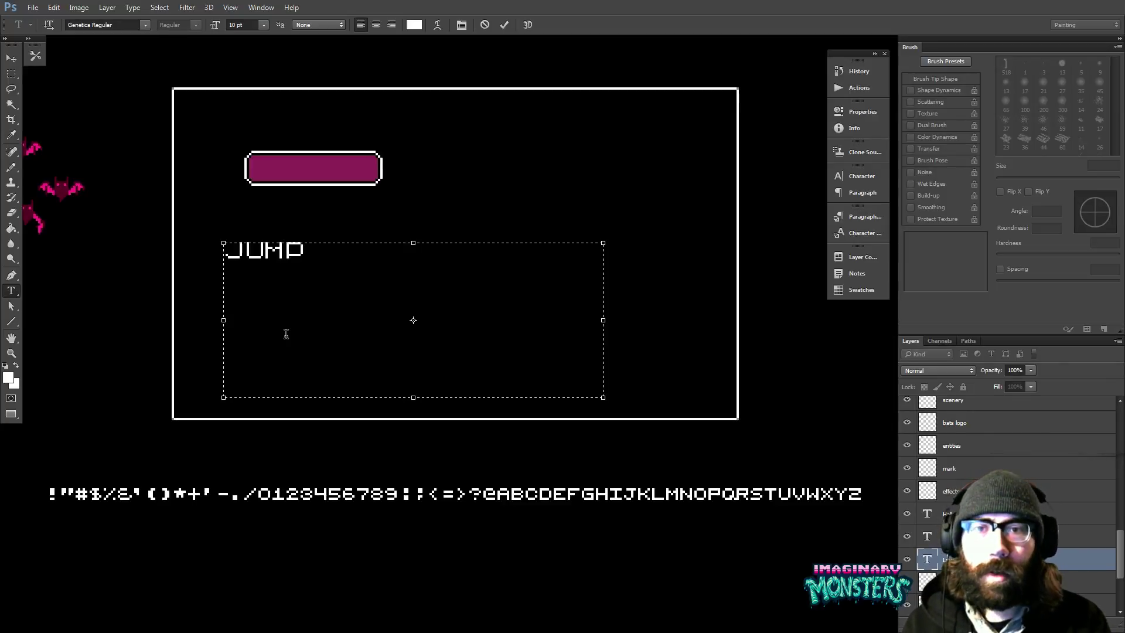
- Reduce the font size of the whole JUMP label to 7 pt and commit the text
key(ctrl+a)
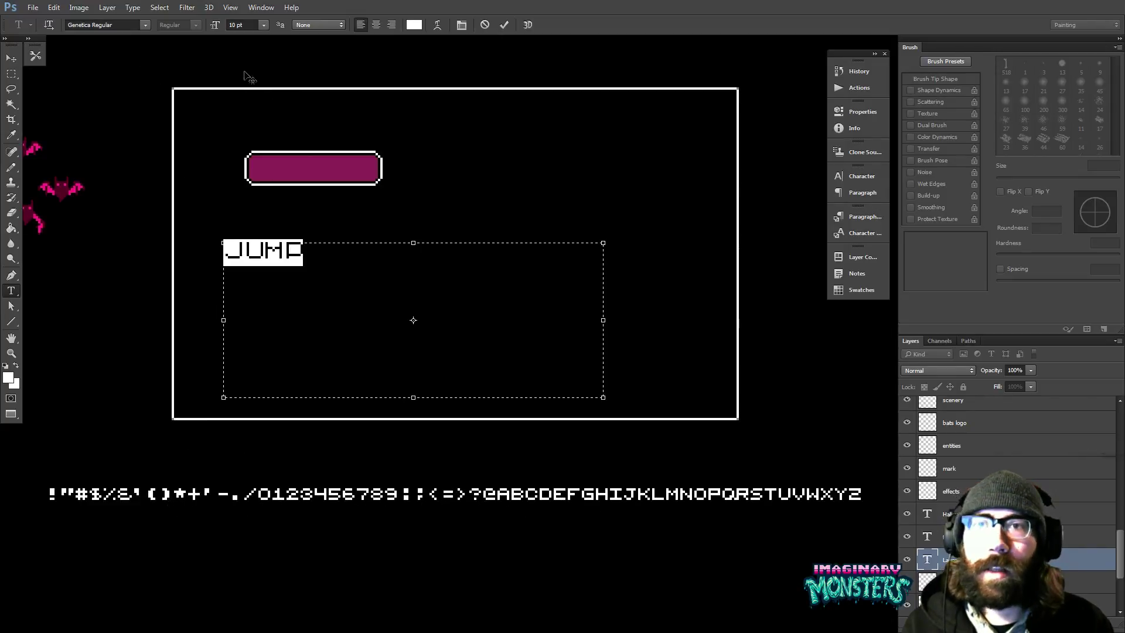
click(235, 25)
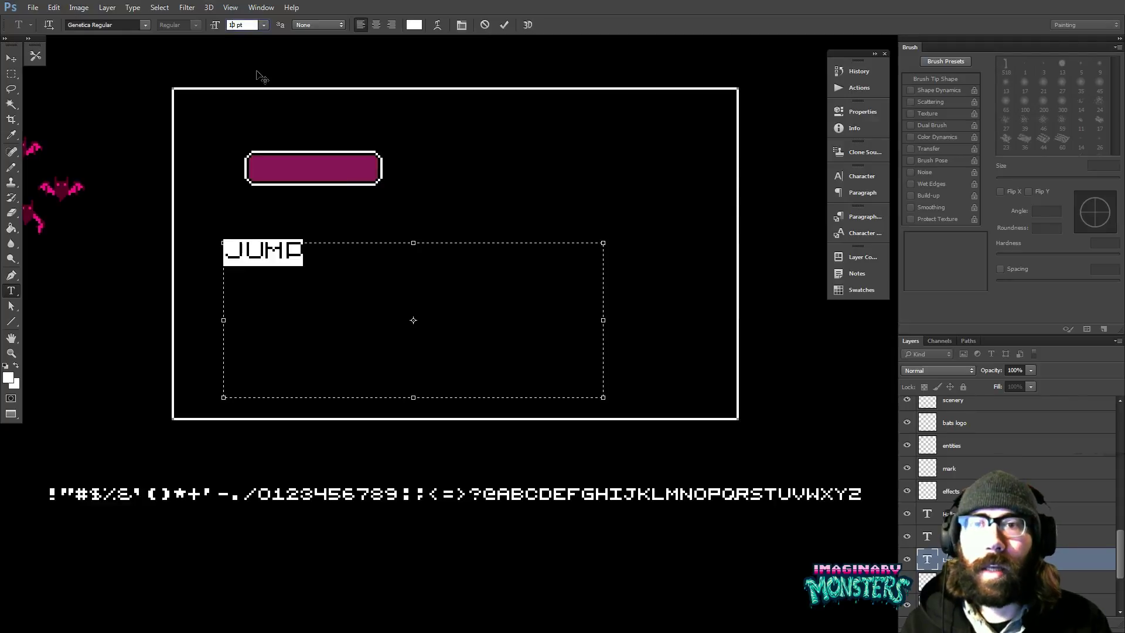
key(Down)
key(Down)
key(Down)
key(Down)
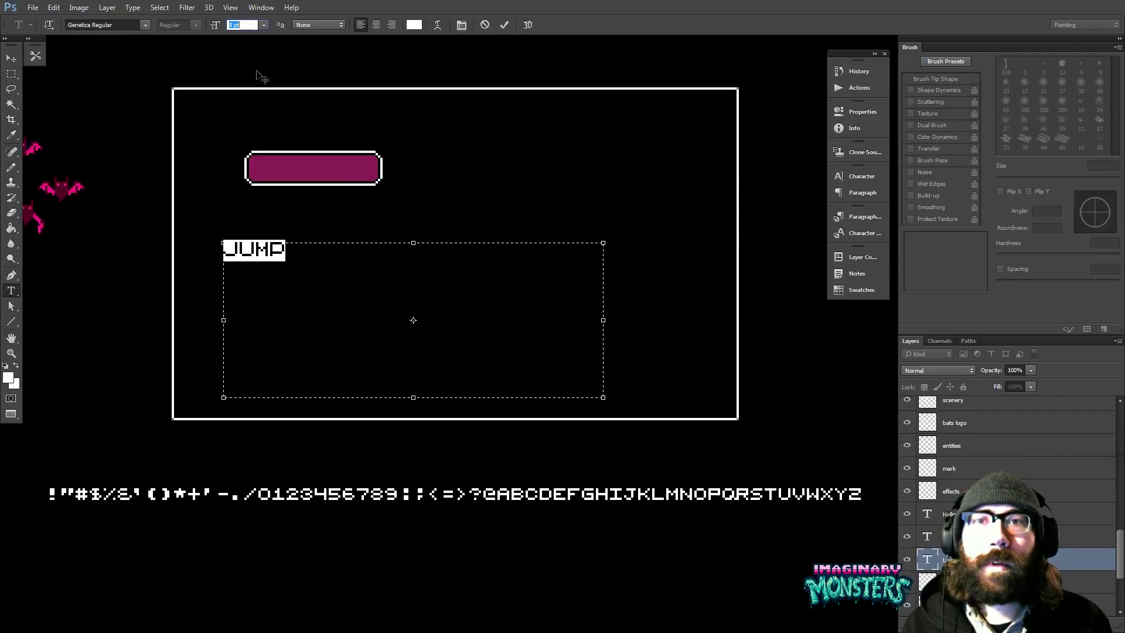
key(Down)
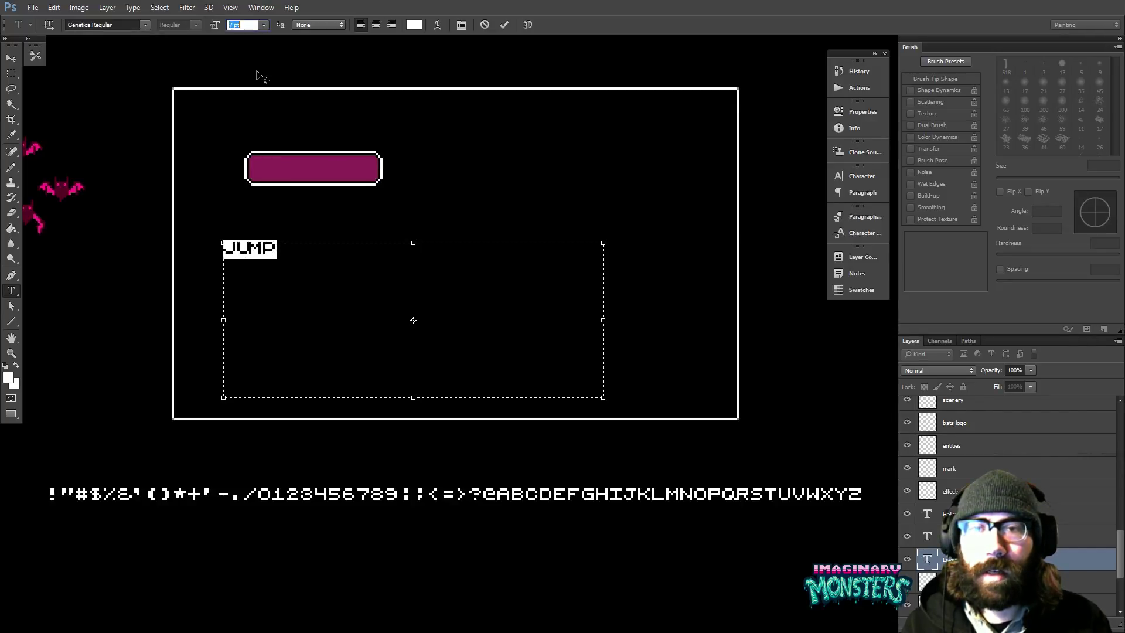
click(12, 73)
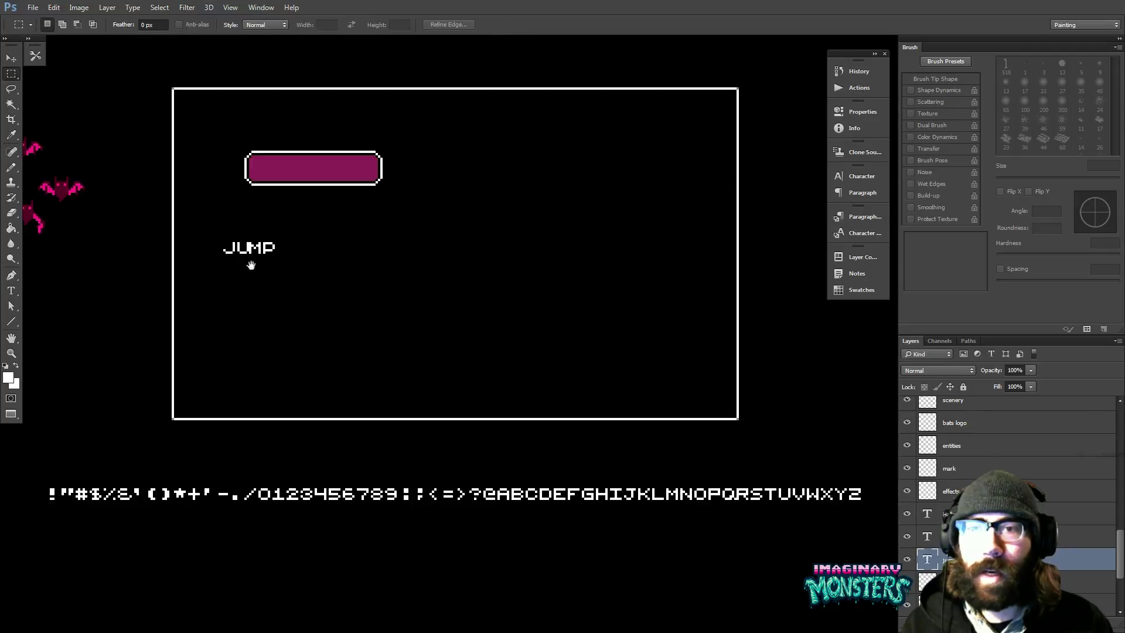
- Move the JUMP label onto the left part of the magenta button
drag(274, 294, 231, 332)
key(v)
drag(216, 288, 363, 187)
- Place a copy of the JUMP label straight below the button in the middle of the frame
key(t)
click(359, 182)
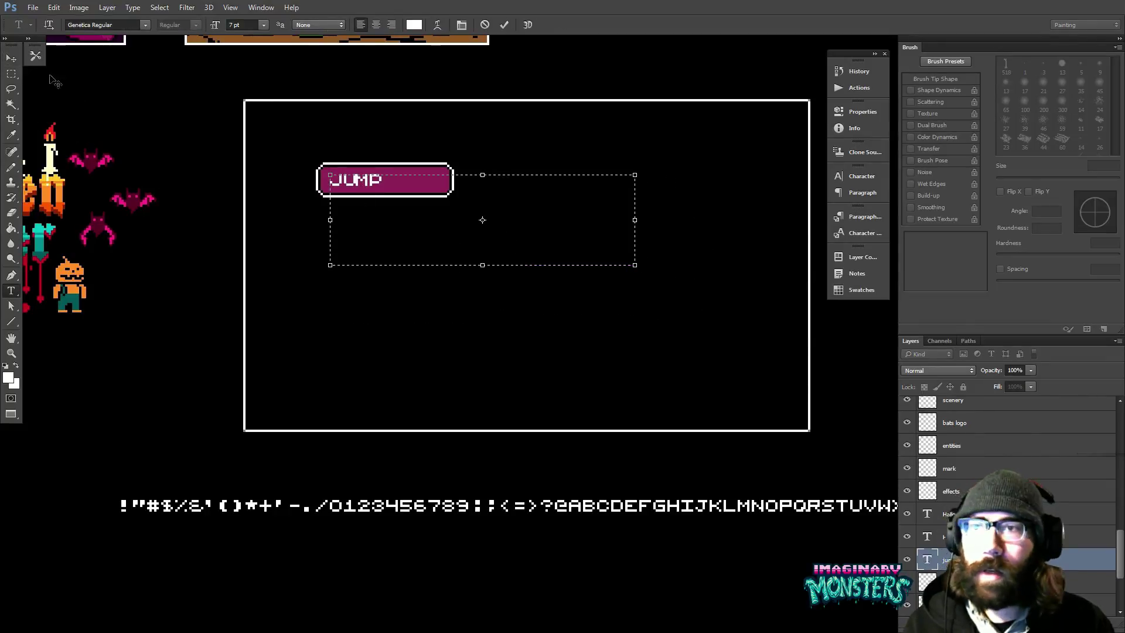
click(11, 58)
drag(364, 184, 364, 296)
- Change the font of the copied label below the button to Georgia Regular
key(t)
double_click(359, 293)
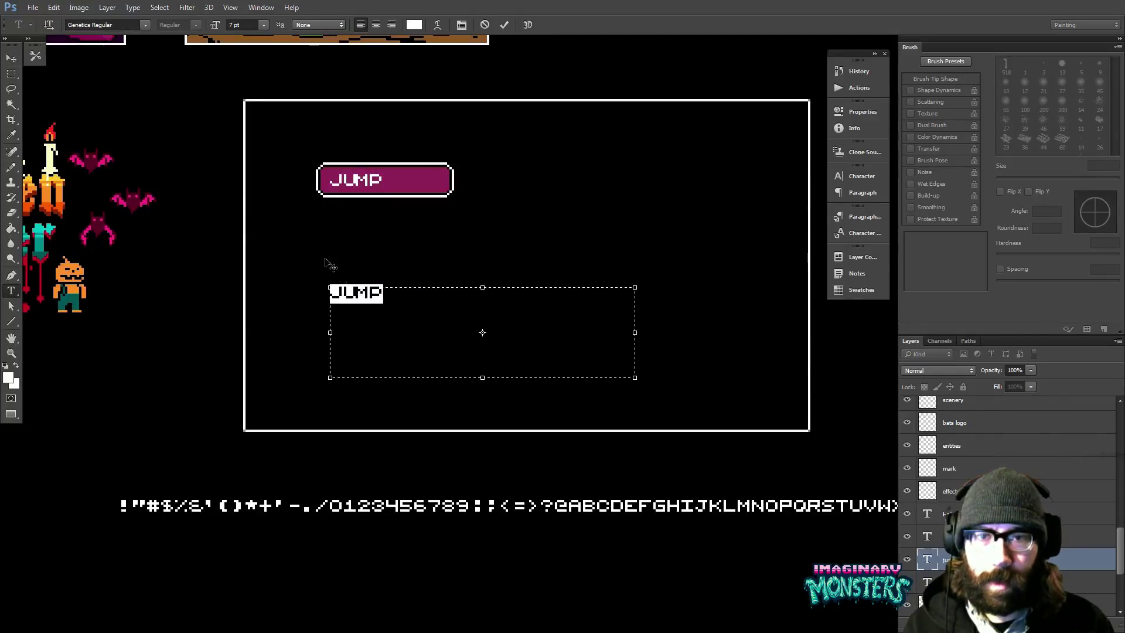
click(147, 23)
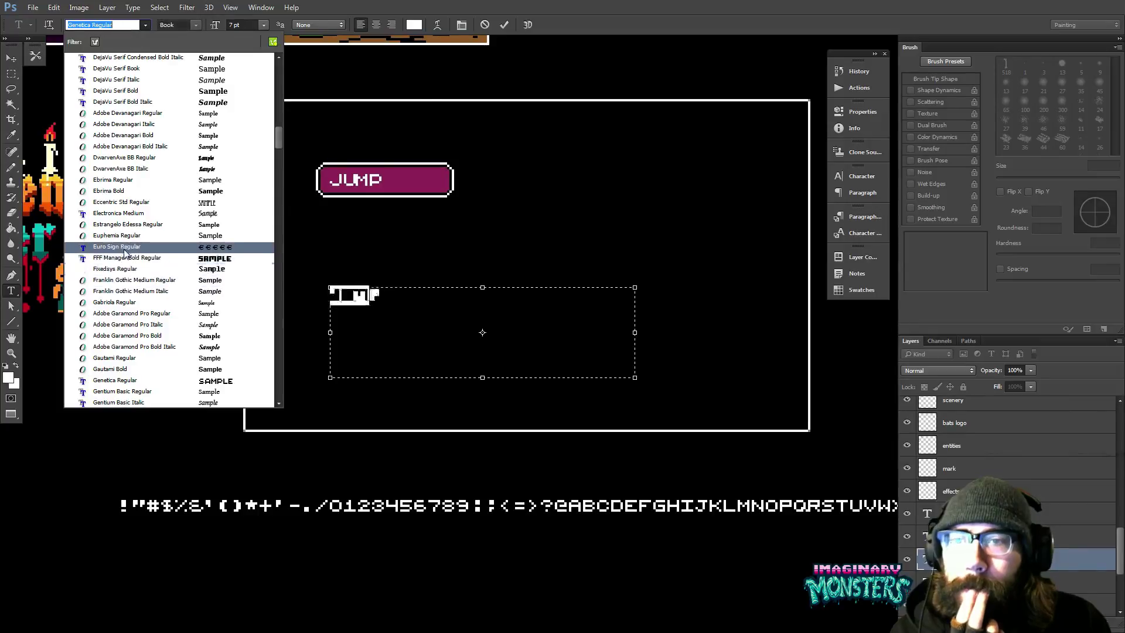
scroll(130, 249, up, 10)
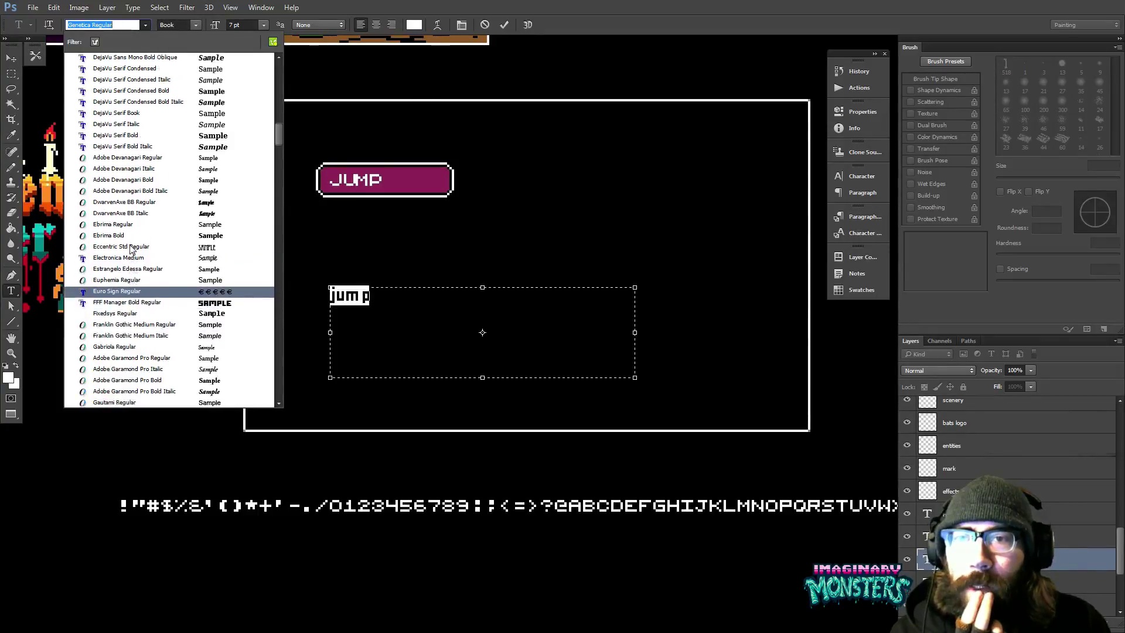
scroll(141, 234, up, 6)
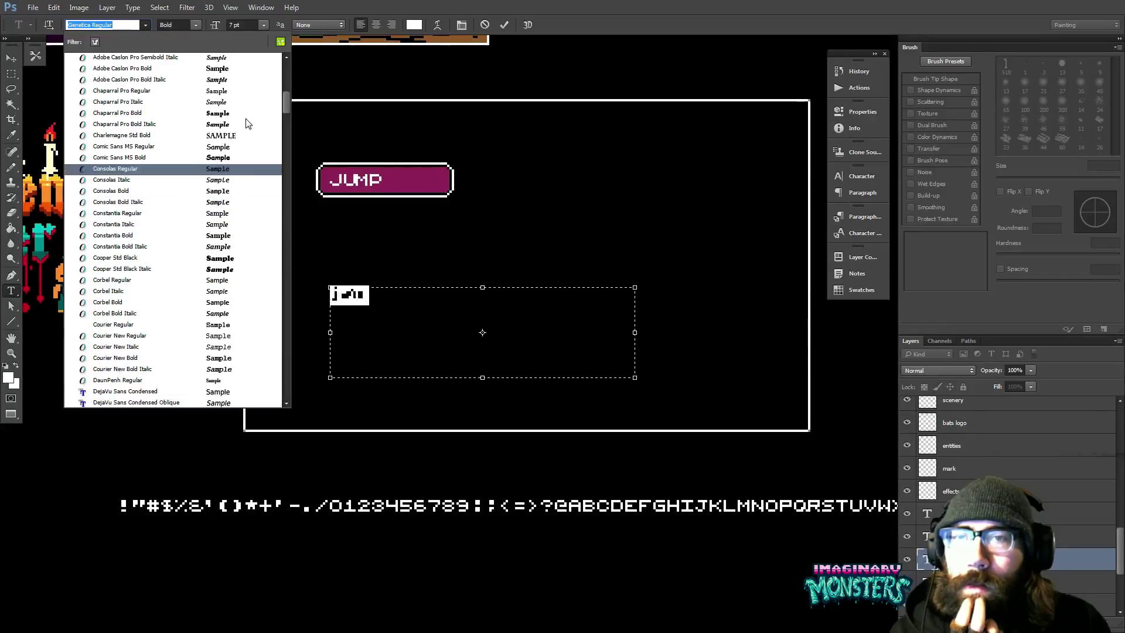
drag(283, 102, 285, 122)
scroll(271, 147, down, 10)
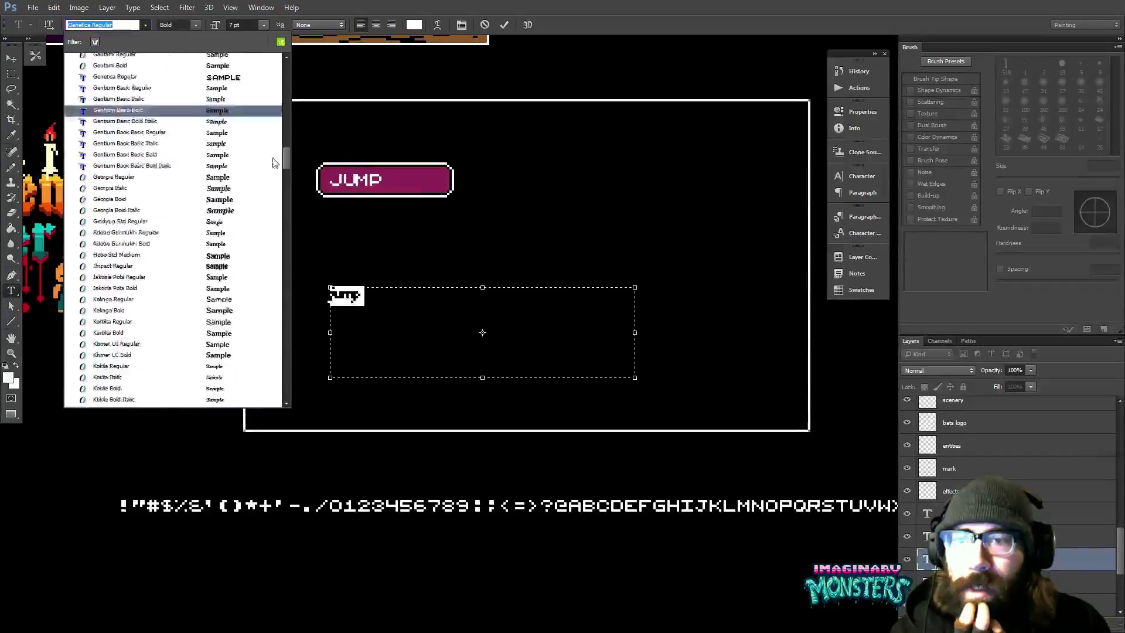
scroll(271, 158, up, 7)
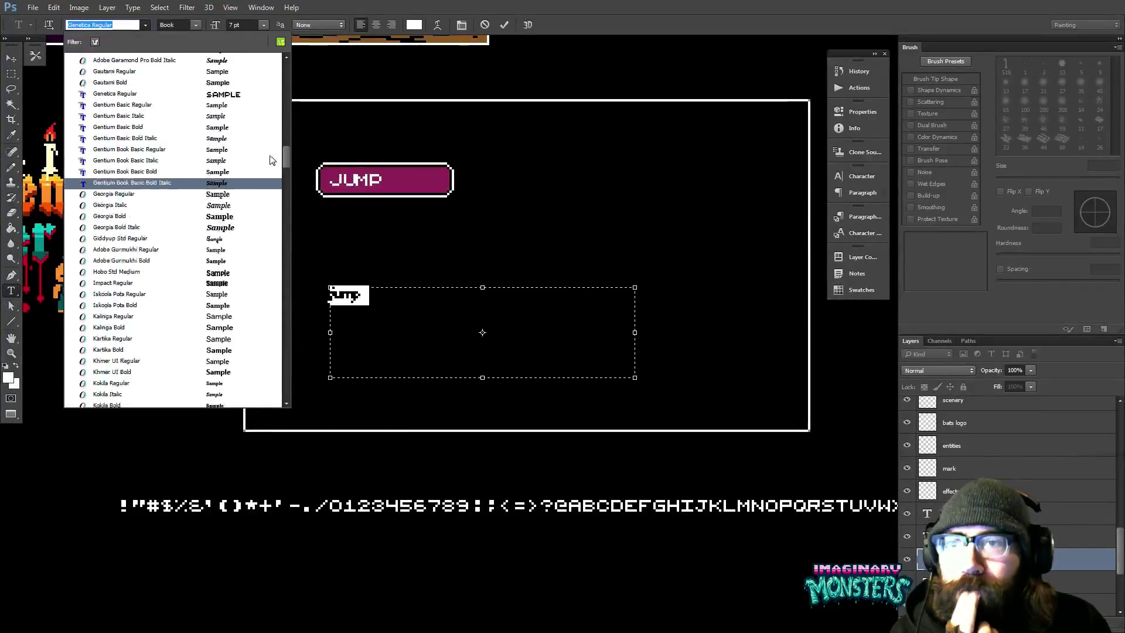
scroll(269, 146, up, 4)
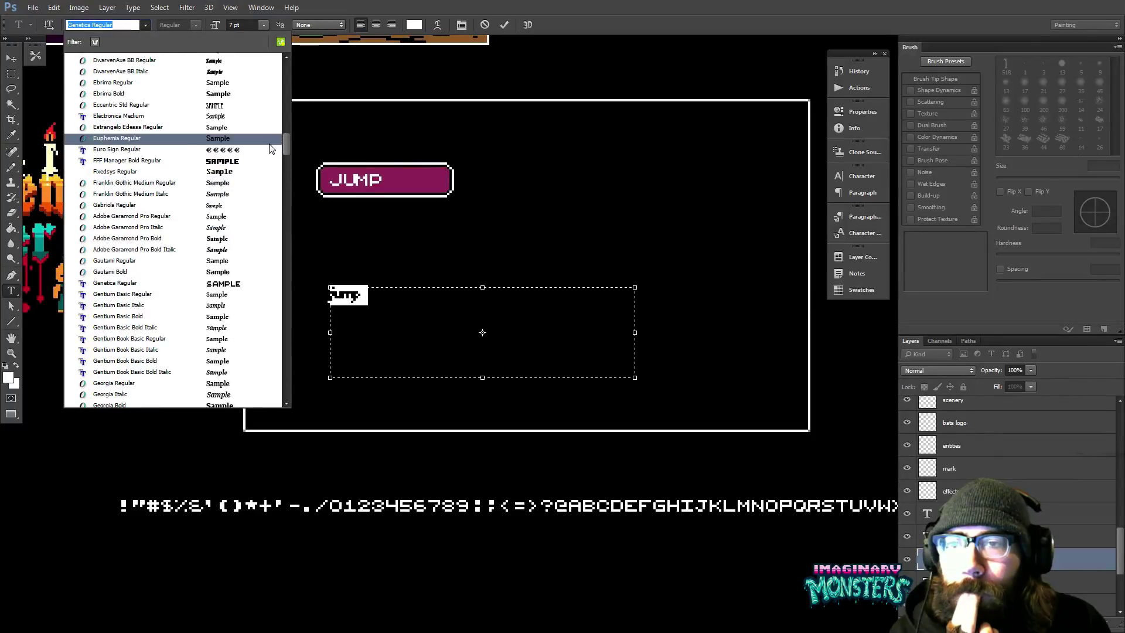
scroll(151, 228, down, 6)
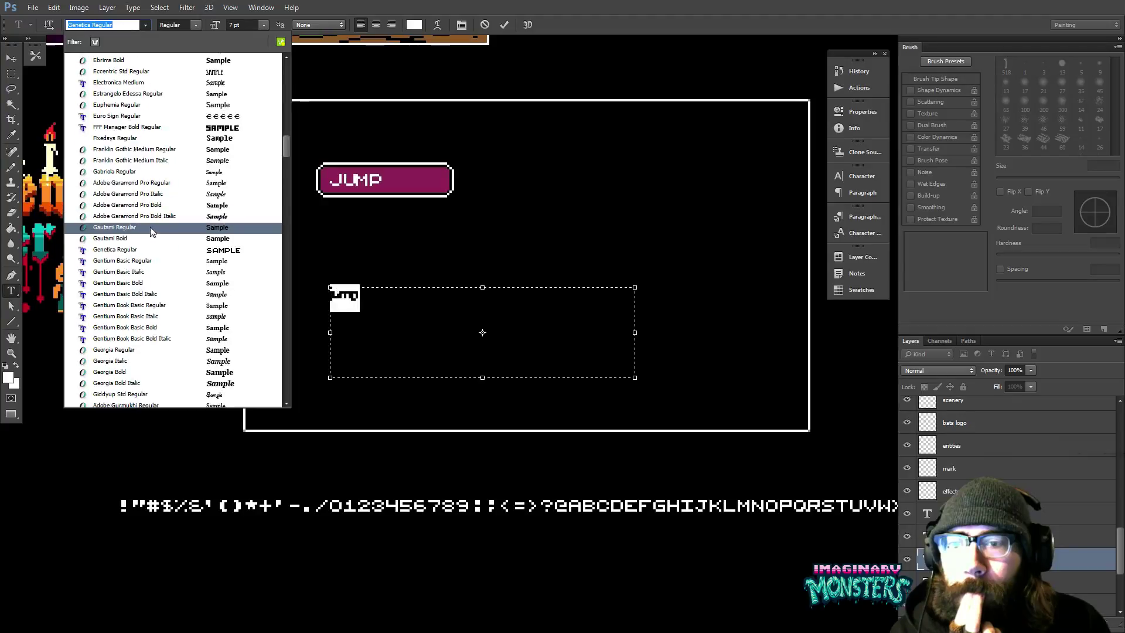
scroll(152, 227, down, 1)
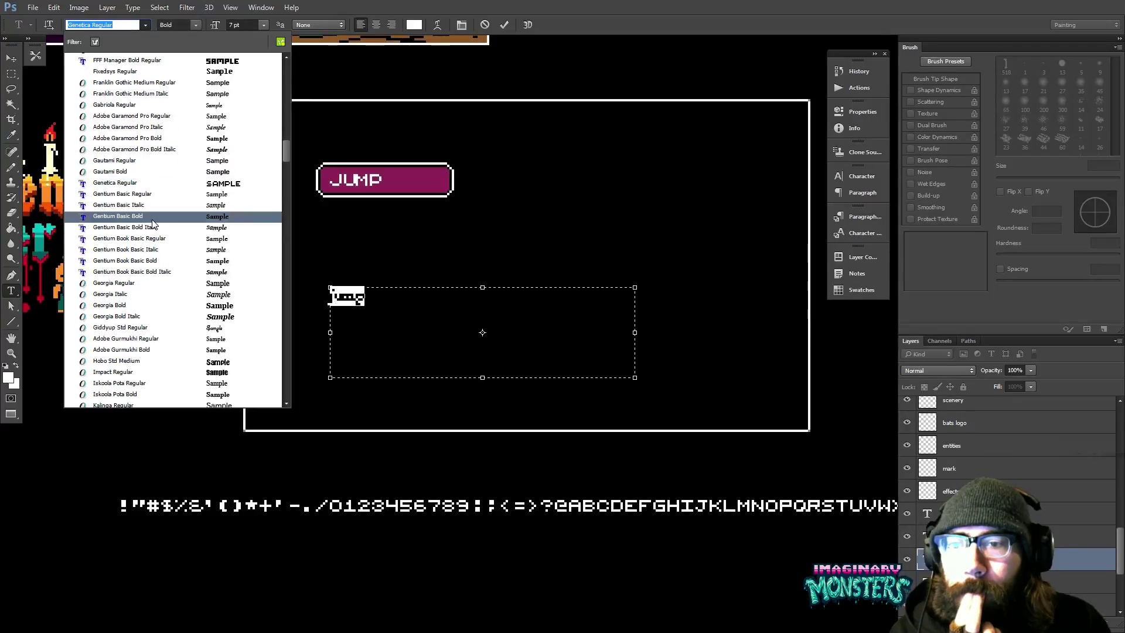
click(115, 282)
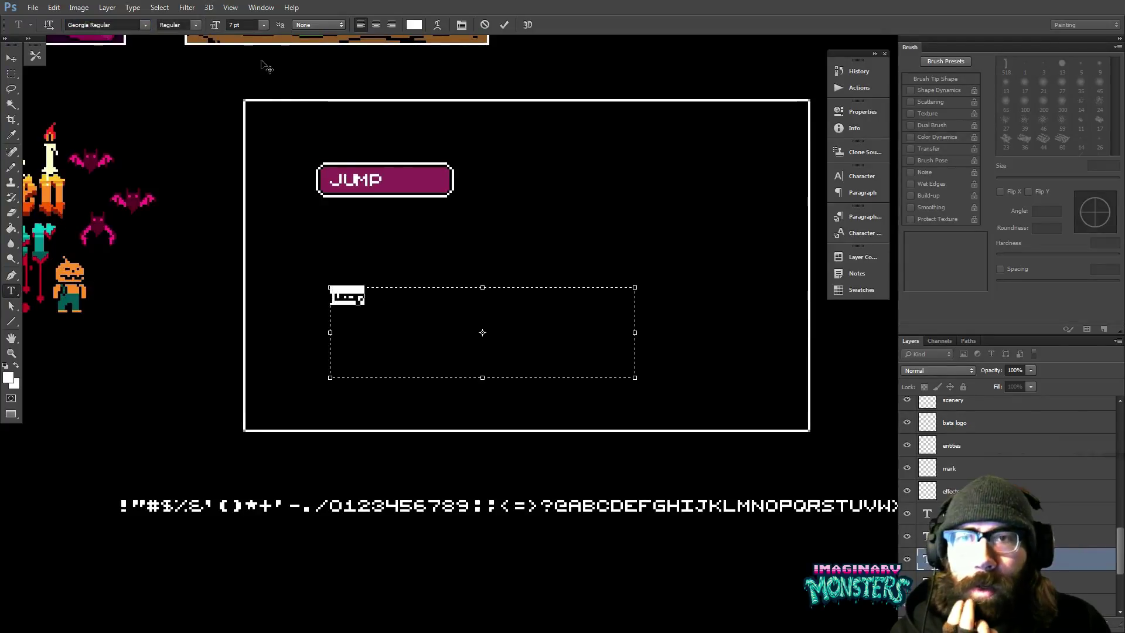
- Set the font size of the Georgia text to 10 pt, keeping anti-aliasing at None
click(233, 24)
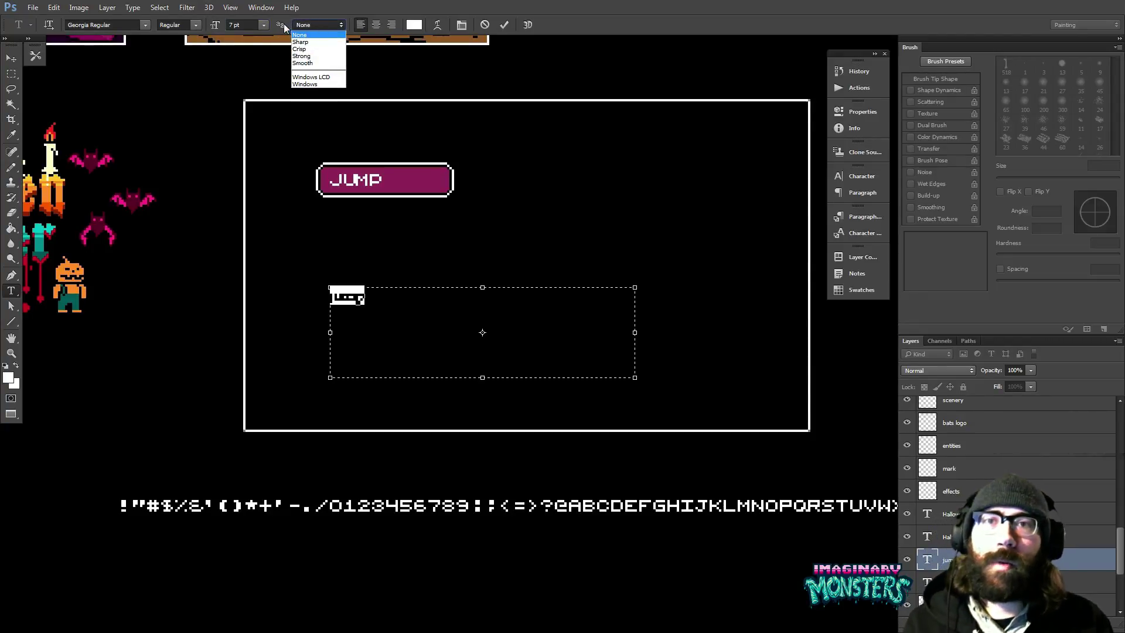
click(235, 25)
click(234, 25)
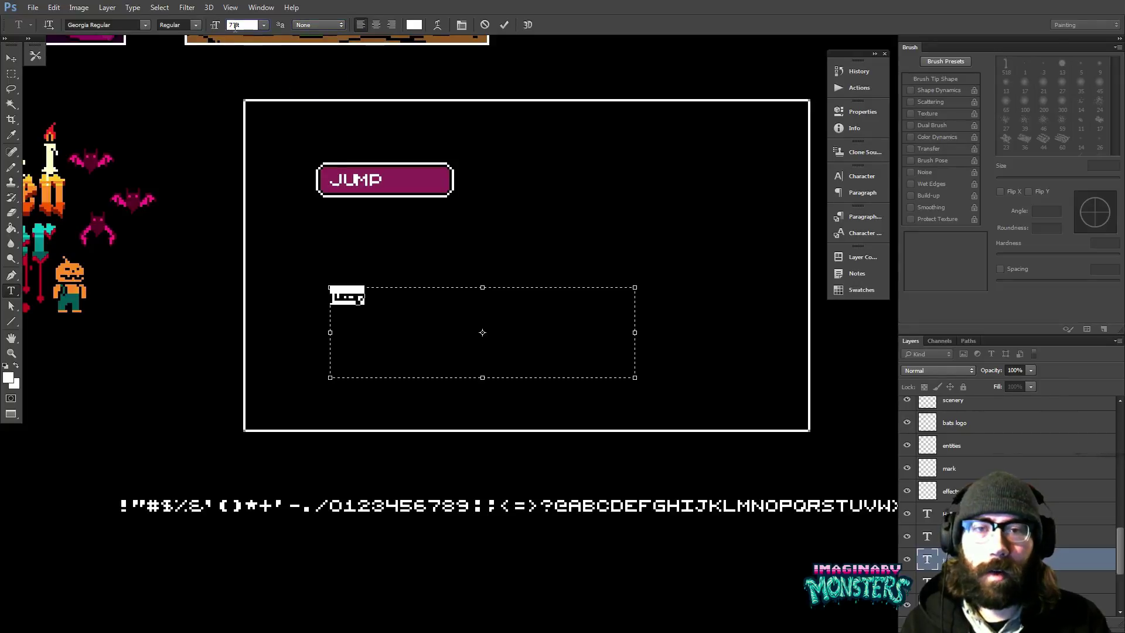
key(Up)
key(Up)
key(Up)
key(Up)
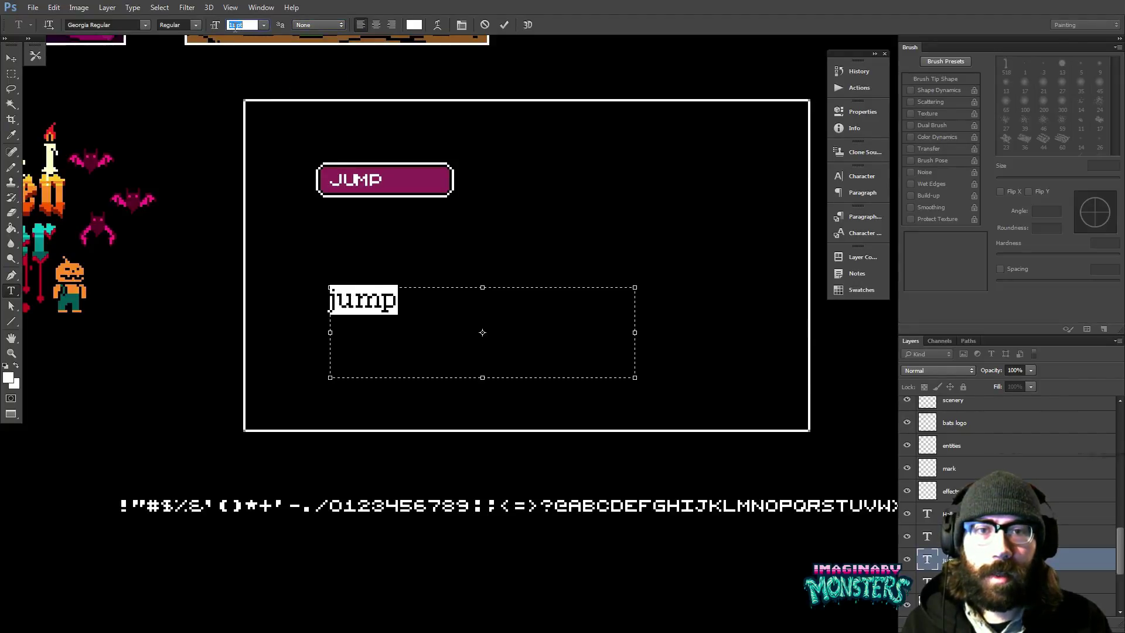
key(Down)
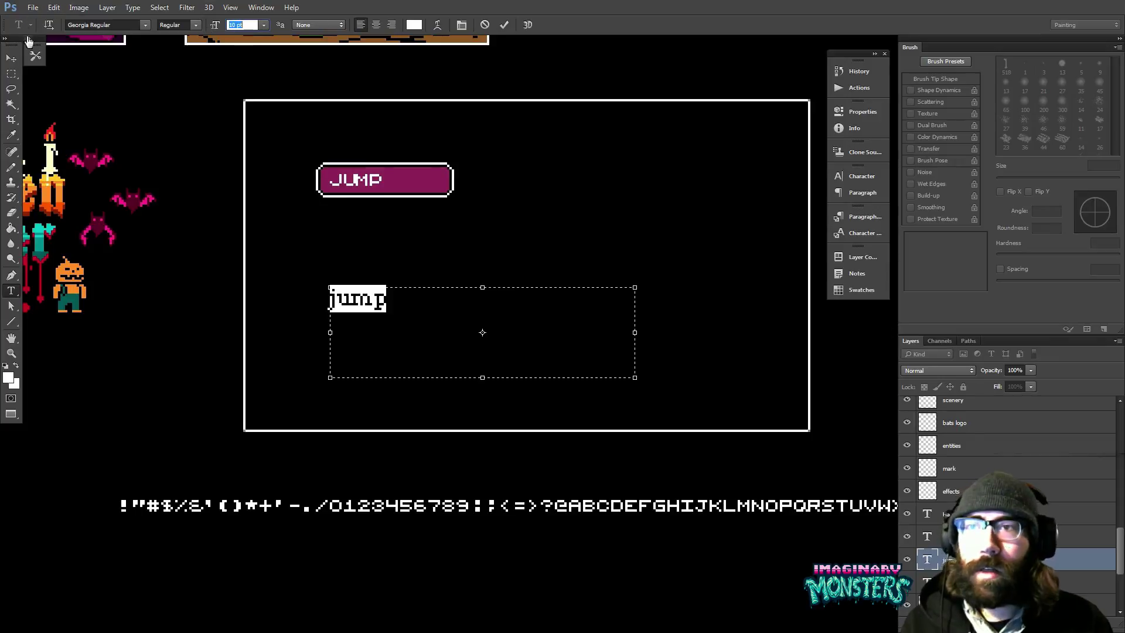
- Add "Hello Darling..." after the word "jump" in the Georgia text box
click(389, 288)
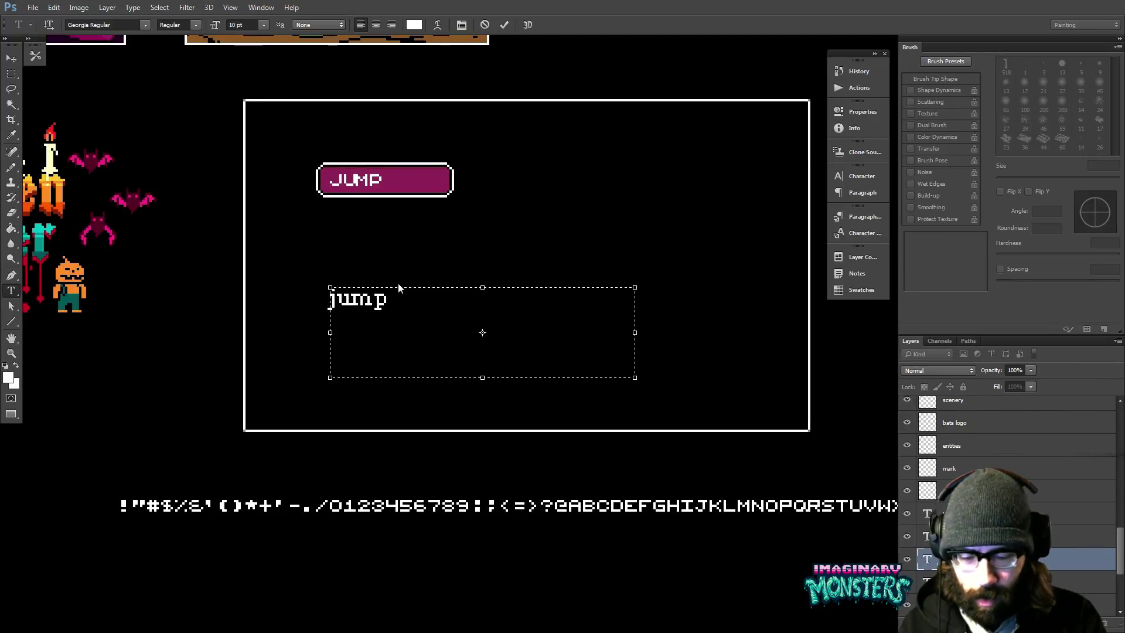
text(H)
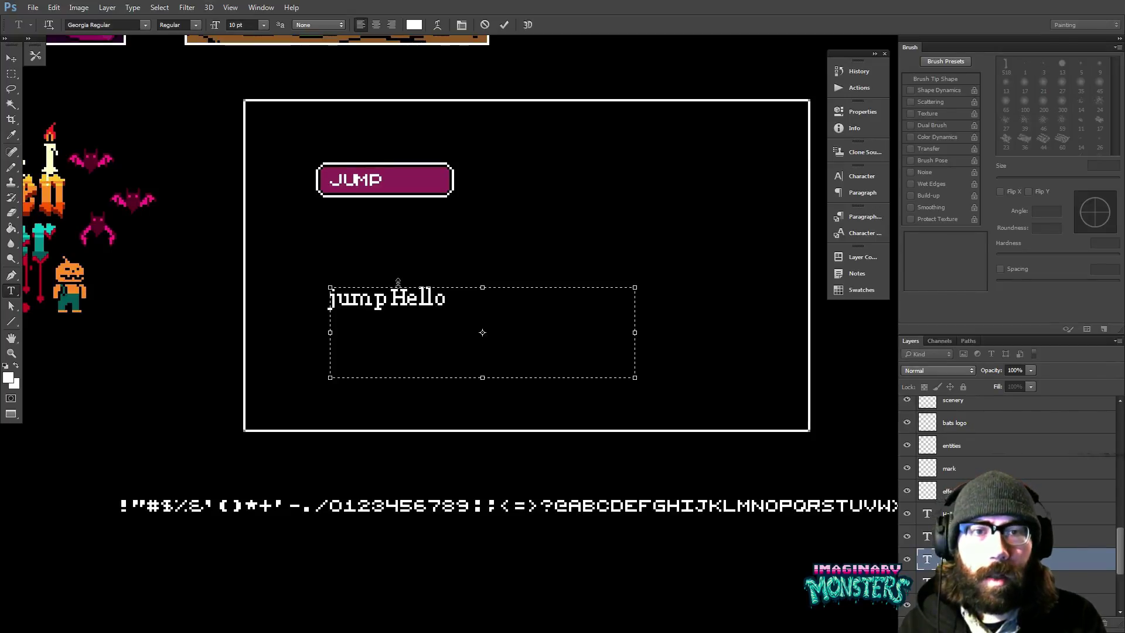
text(ello Darlin)
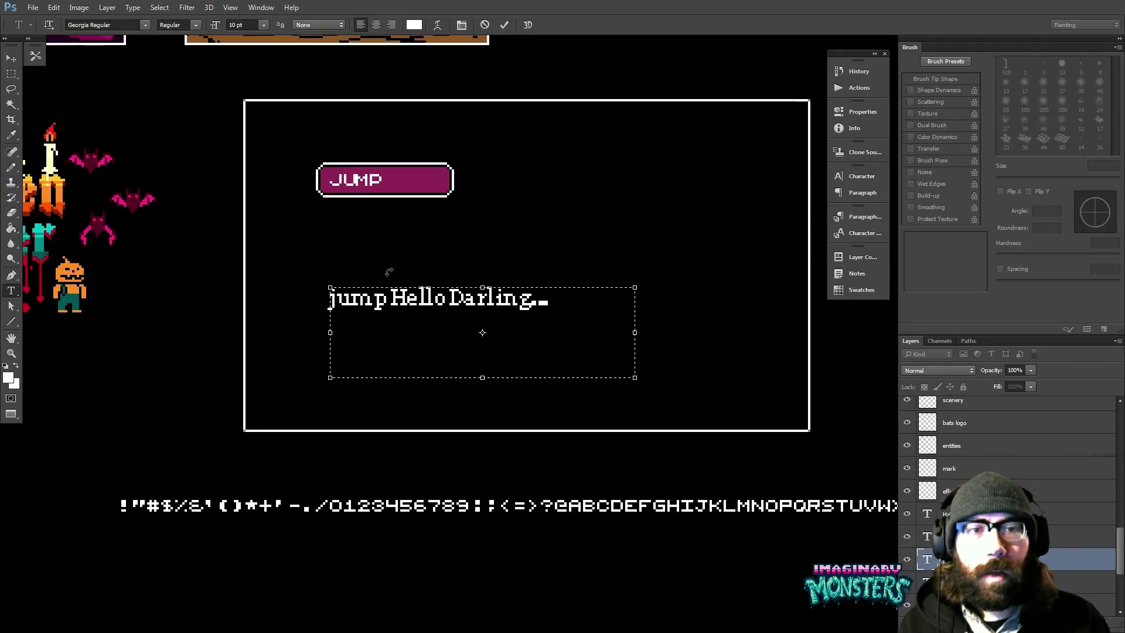
- Set the tracking of the entire Georgia text line to 0
key(ctrl+a)
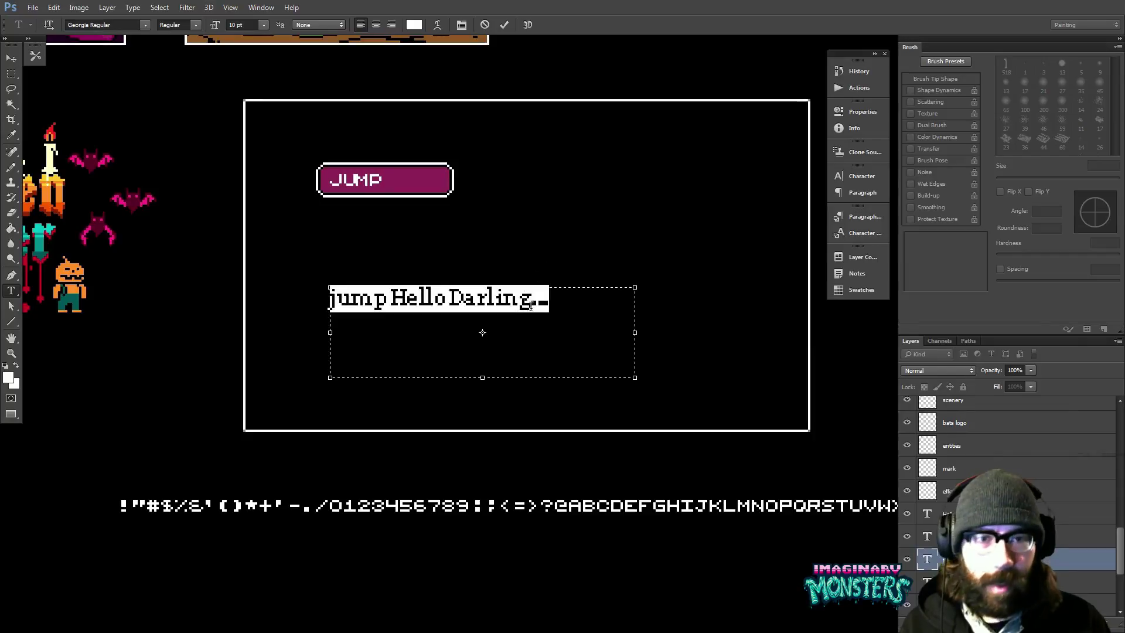
click(837, 177)
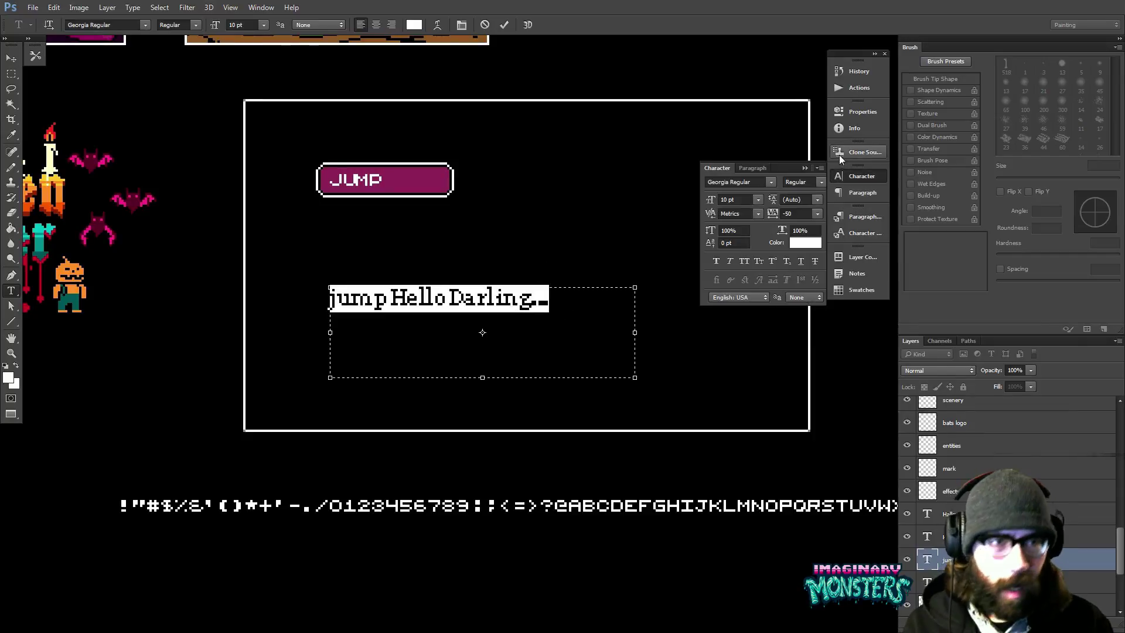
click(790, 213)
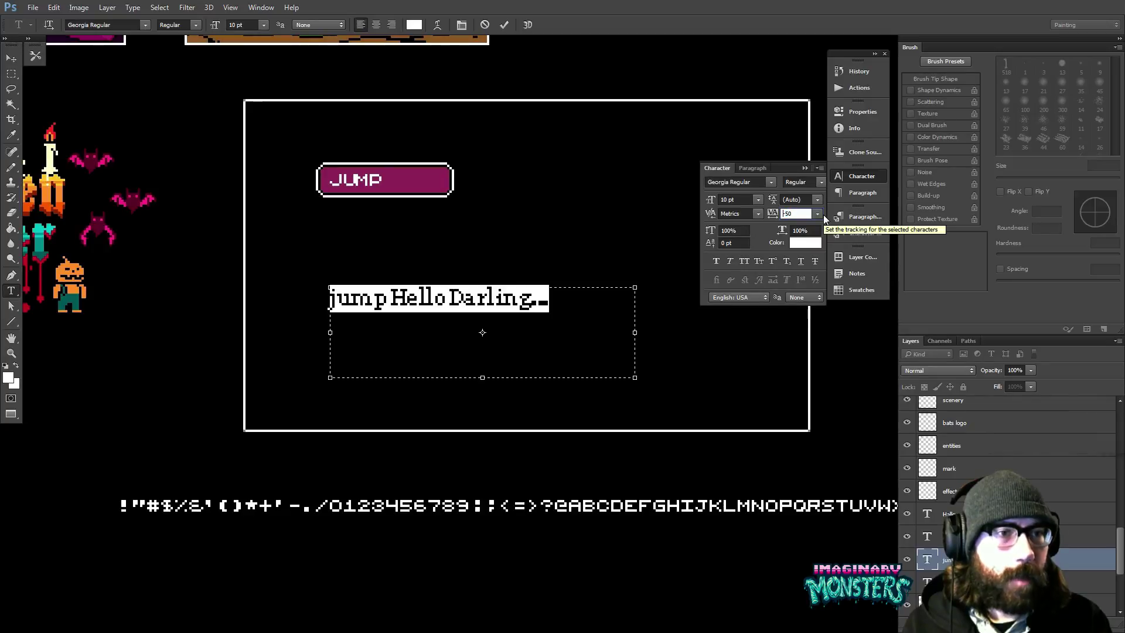
text(0)
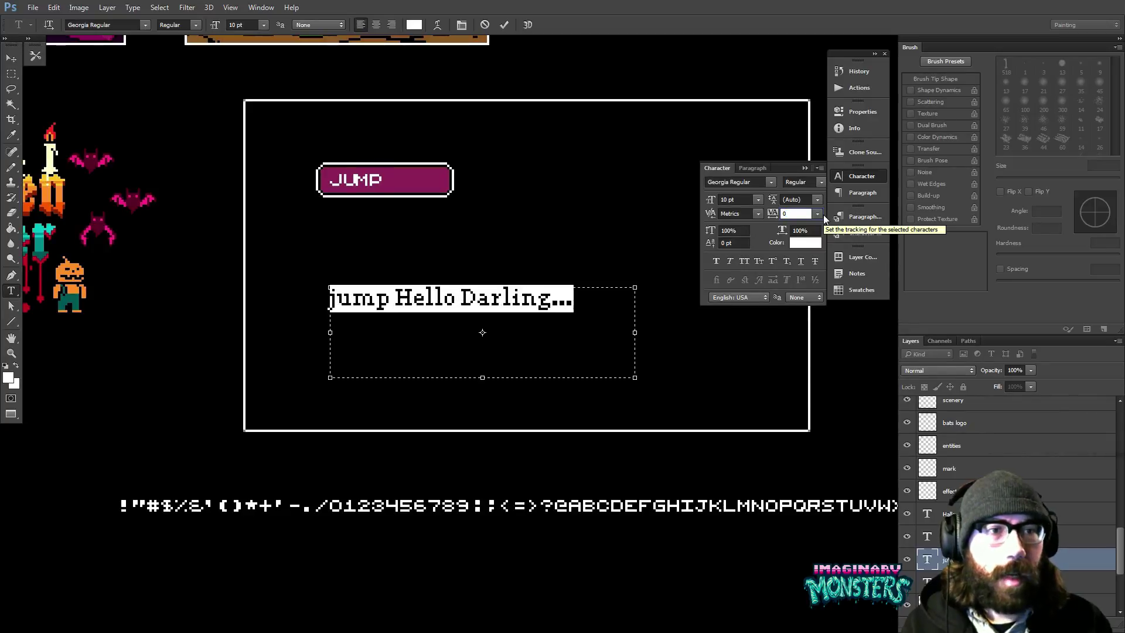
- Delete the word "jump" so the line reads "Hello Darling...", and commit the text
click(587, 299)
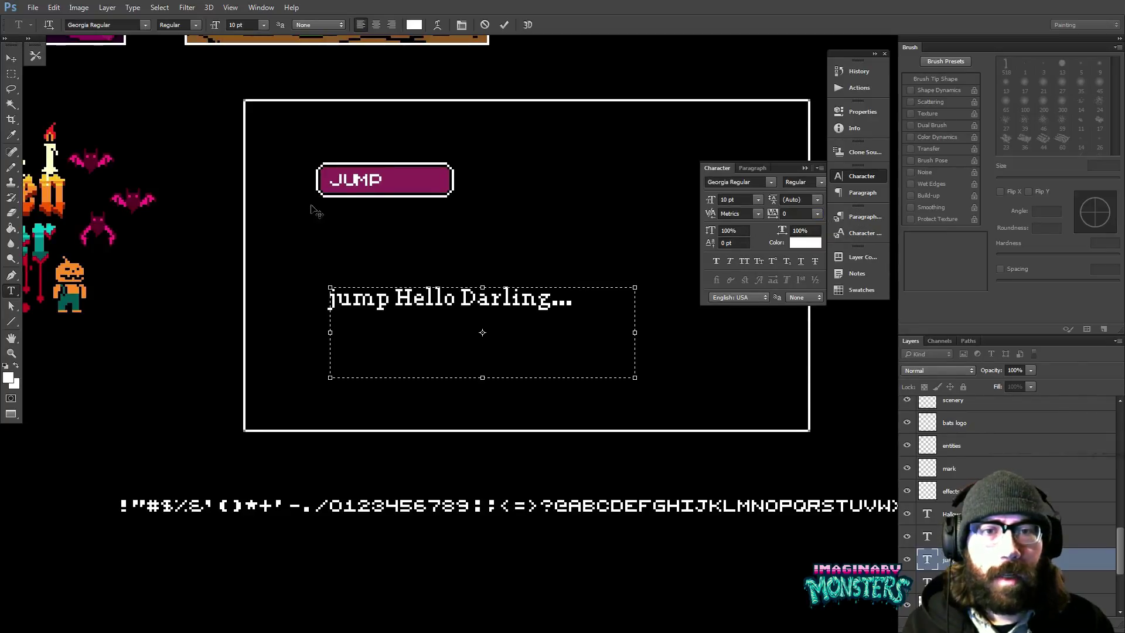
drag(397, 297, 276, 257)
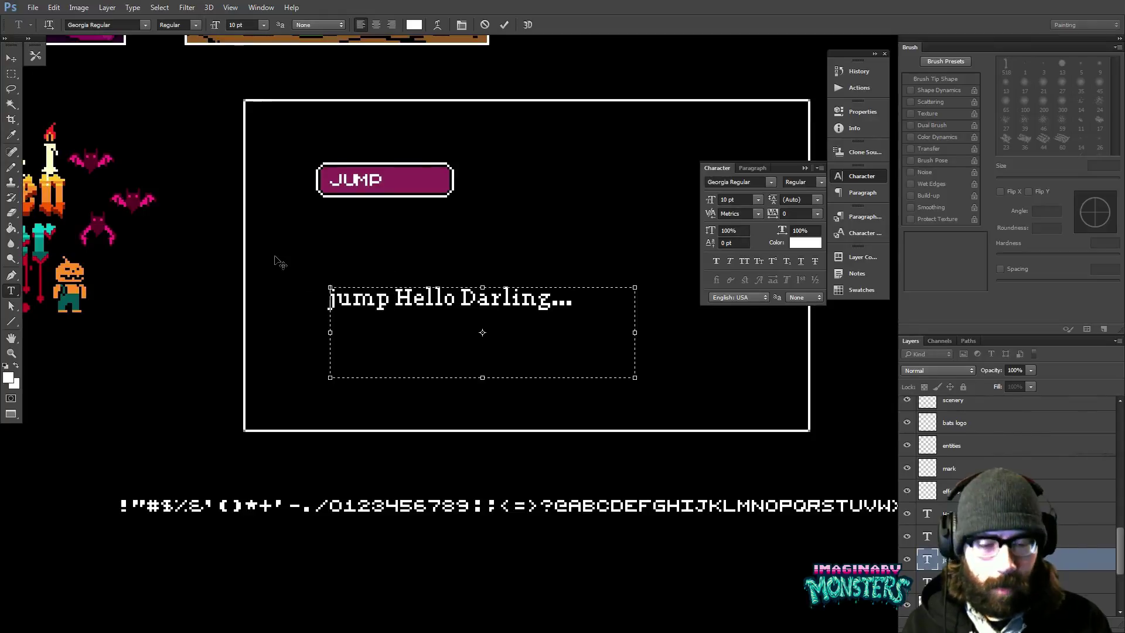
key(BackSpace)
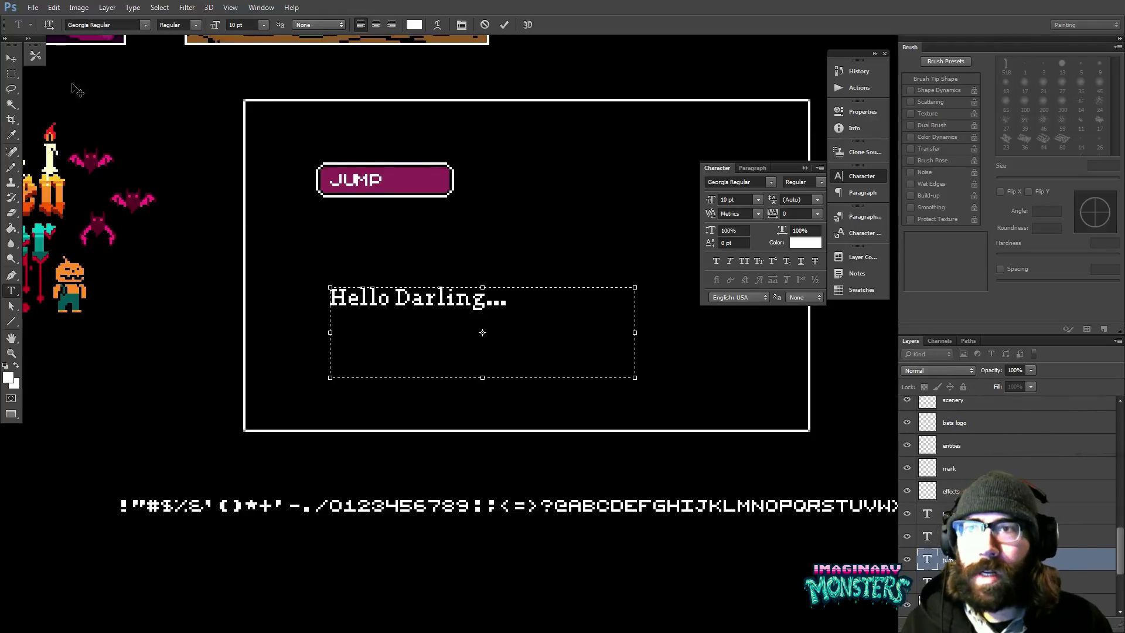
click(11, 74)
- Move the "Hello Darling..." text up closer beneath the button, starting near the button's left edge
key(z)
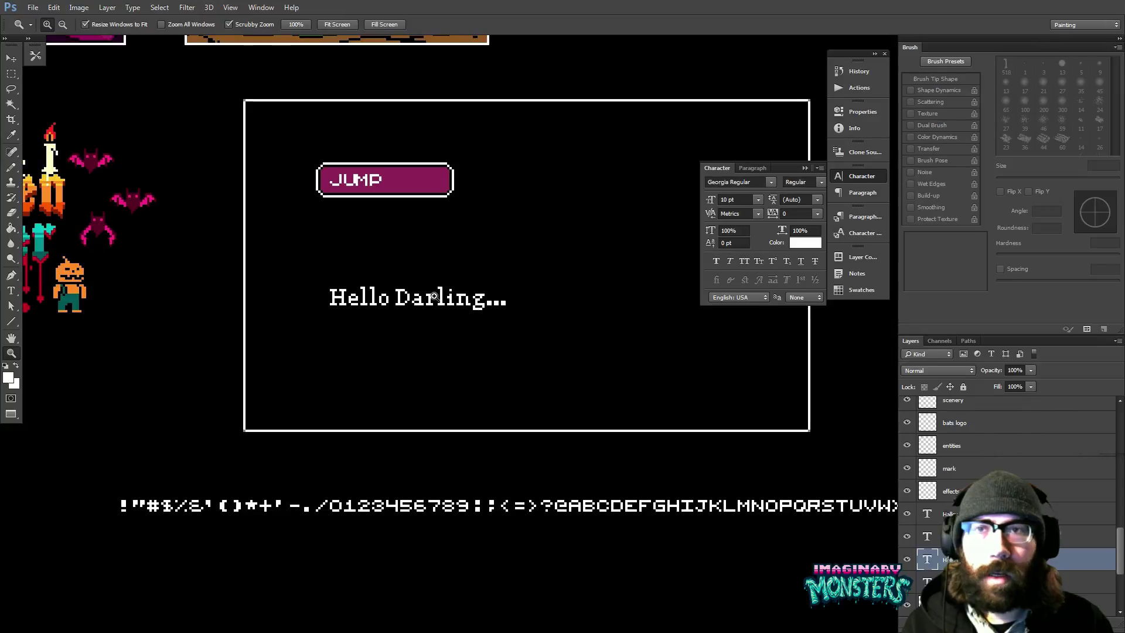
drag(436, 296, 508, 299)
key(v)
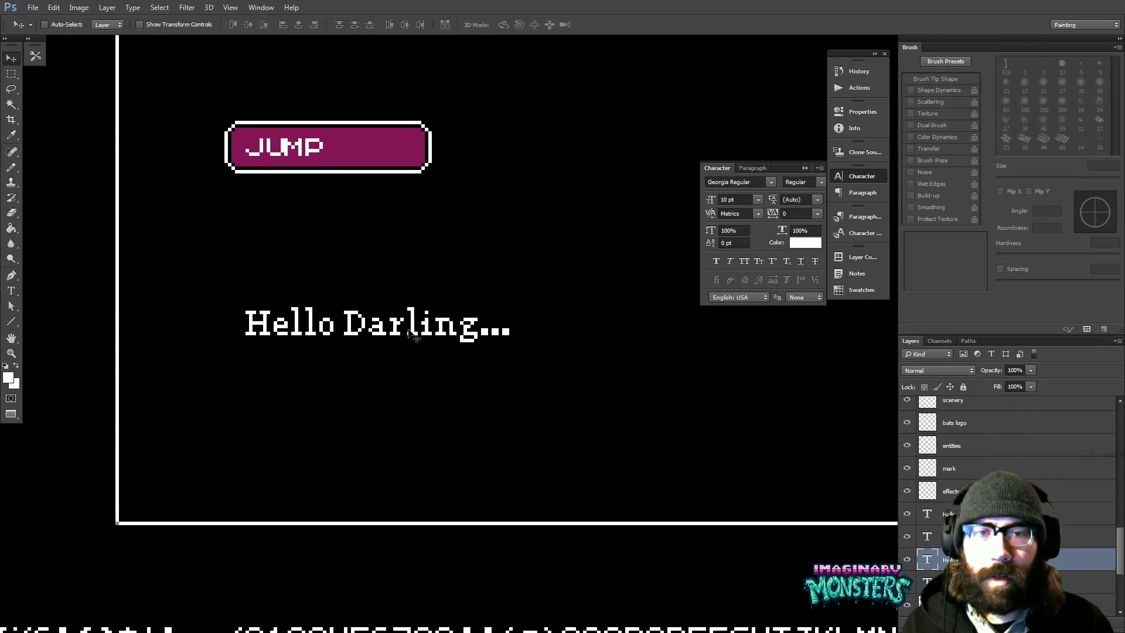
drag(406, 330, 375, 279)
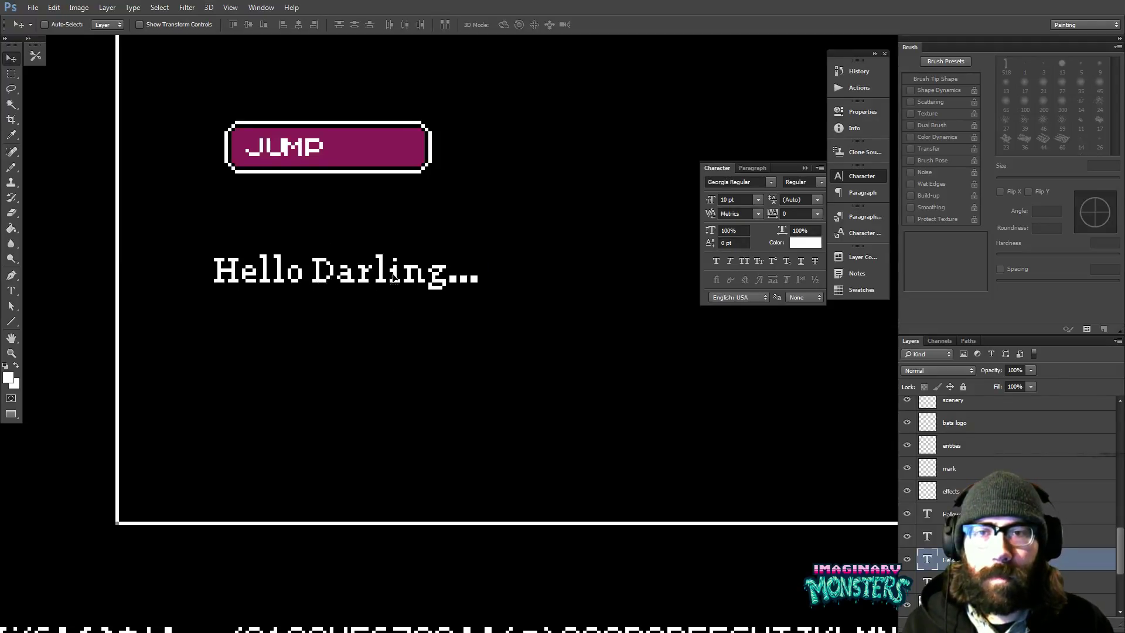
drag(390, 279, 411, 288)
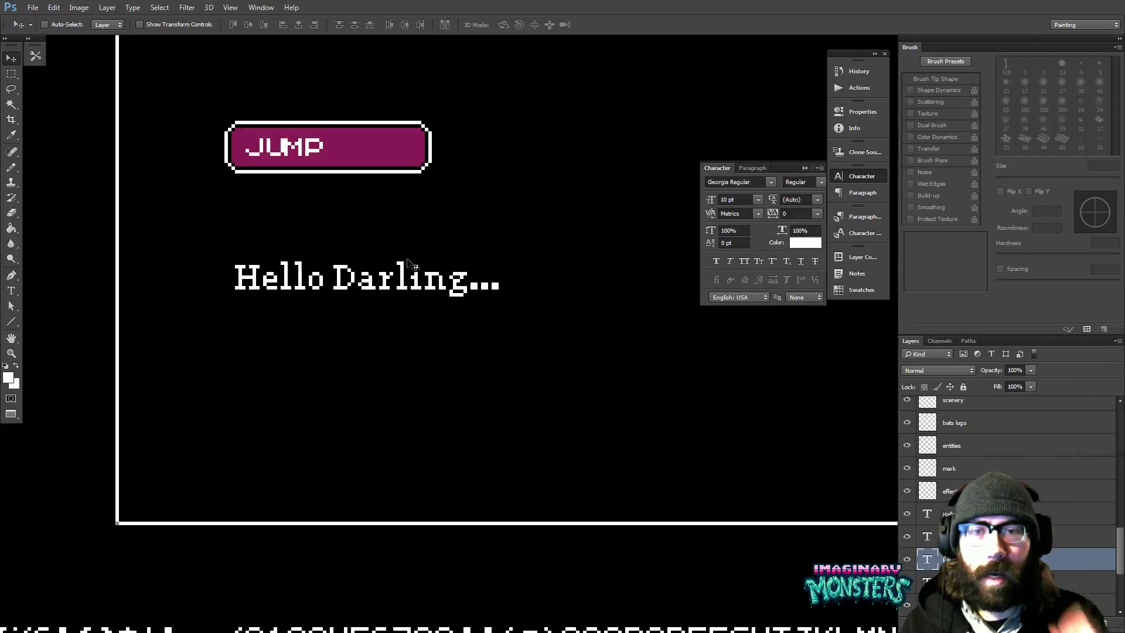
key(t)
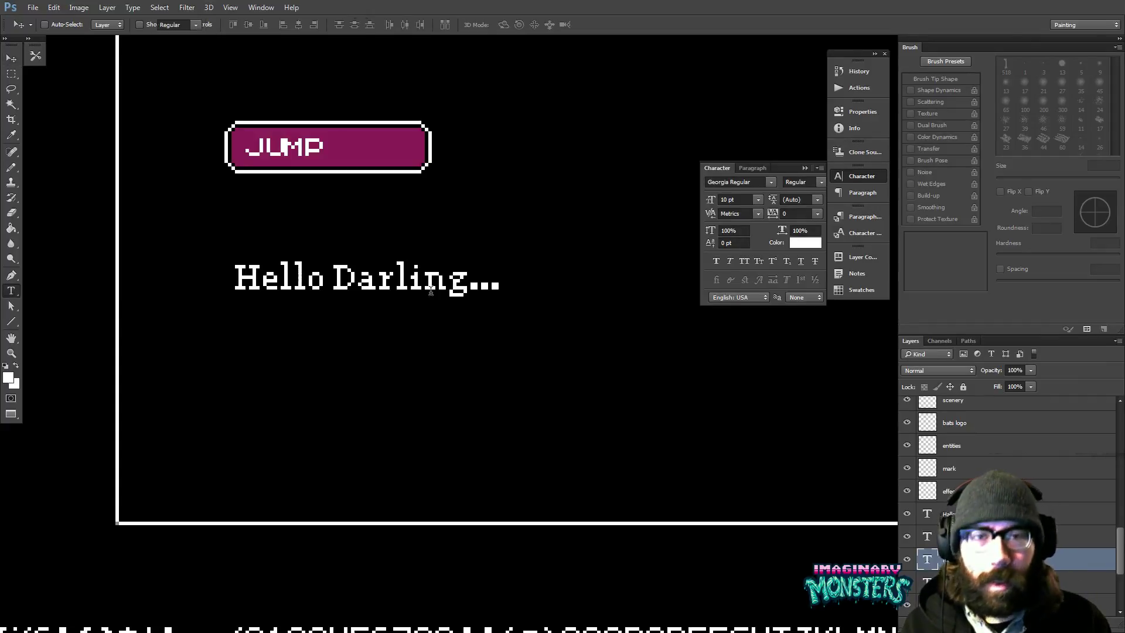
- Move the "Hello Darling..." text out of the frame, placing it beneath the pixel-font character row with a small gap
key(v)
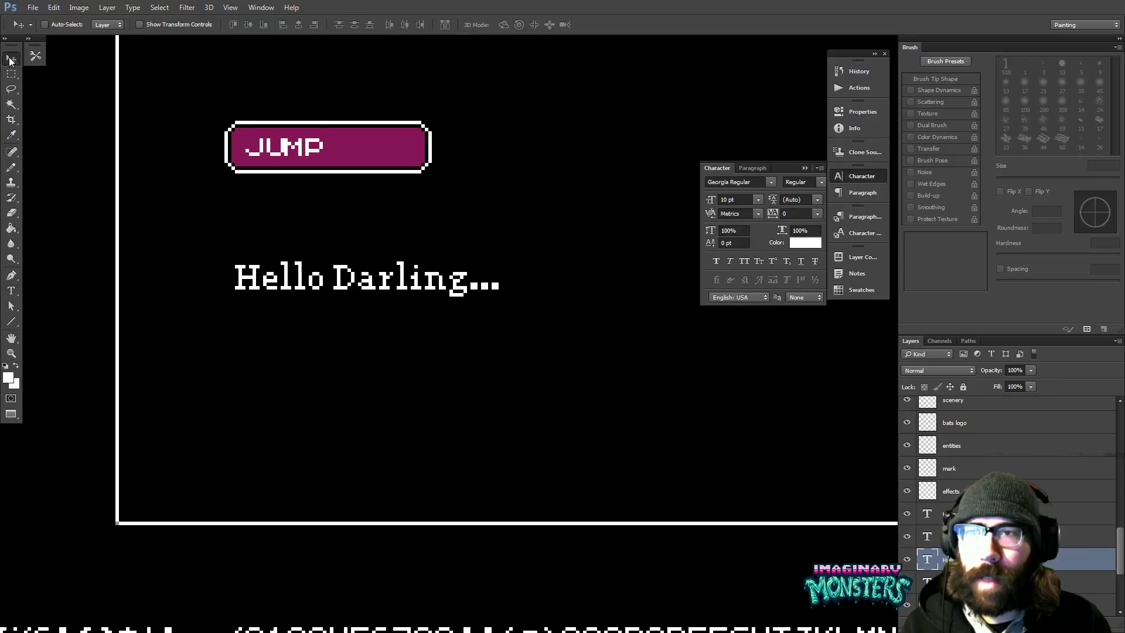
key(z)
alt+click(422, 255)
alt+click(424, 258)
drag(422, 243, 297, 434)
key(v)
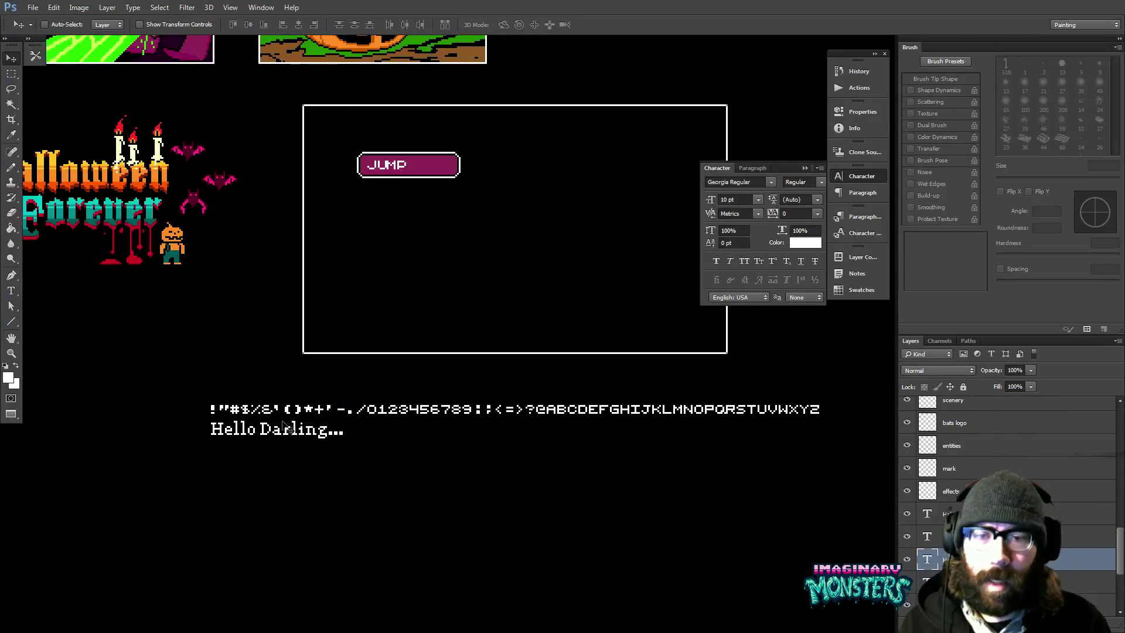
drag(289, 430, 291, 446)
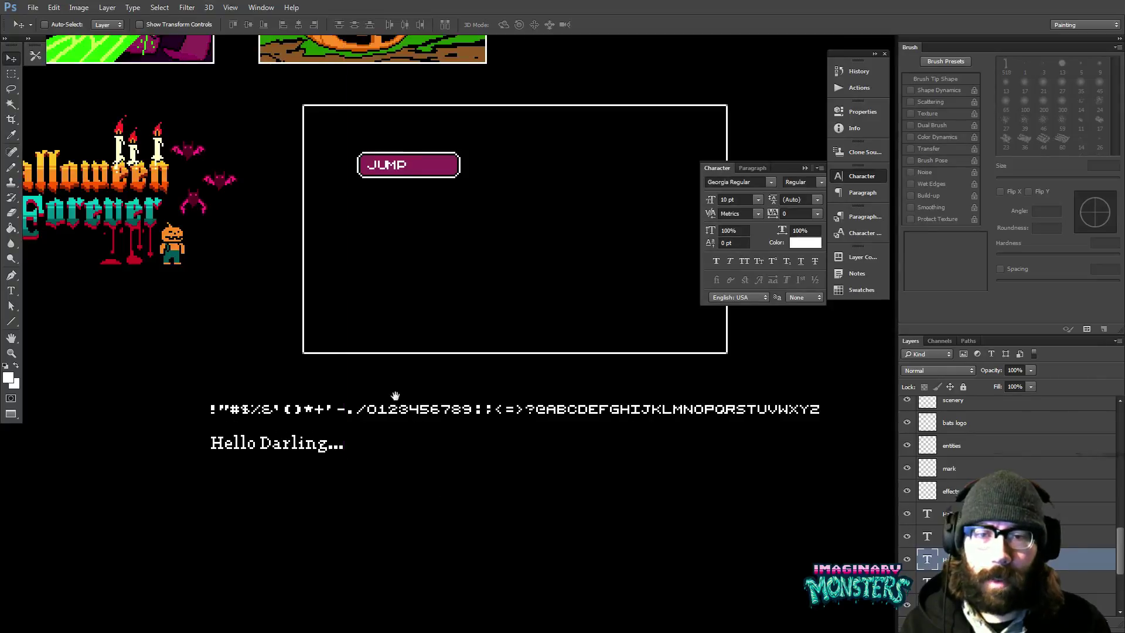
- Examine the pixel-font character row and the Georgia "Hello Darling..." line up close to compare their letterforms
drag(406, 385, 368, 409)
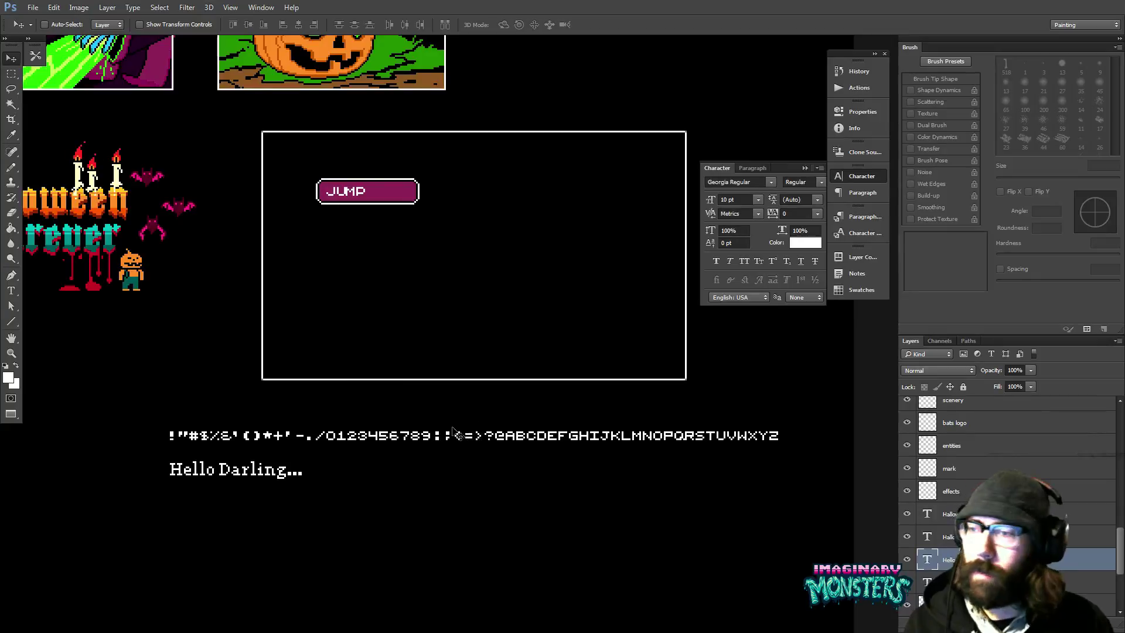
drag(318, 449, 254, 480)
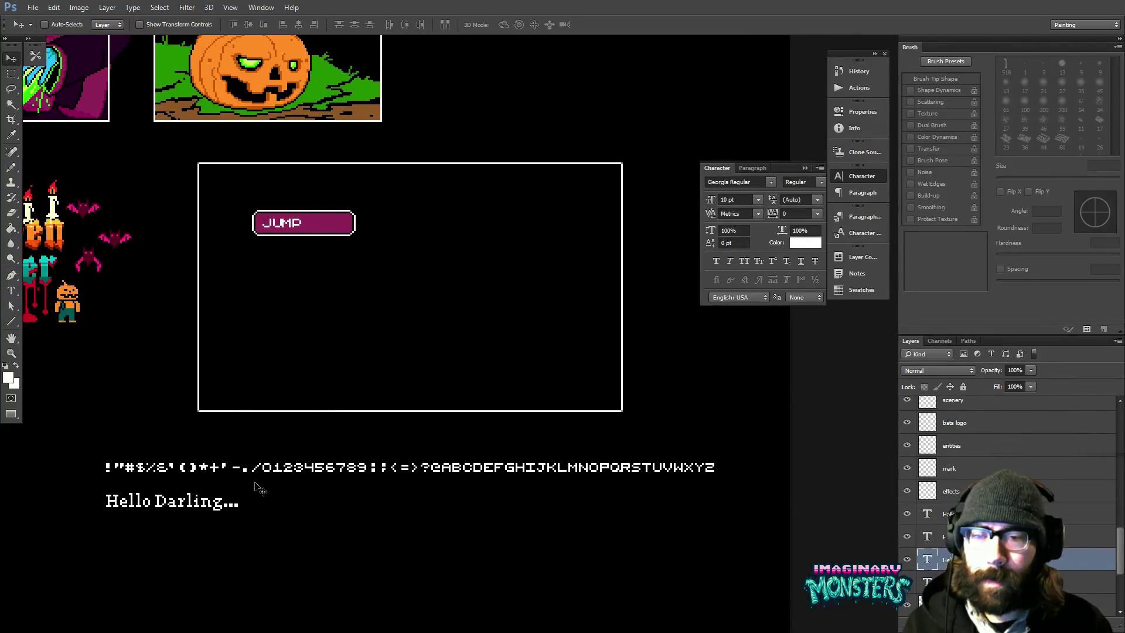
key(z)
drag(198, 503, 262, 483)
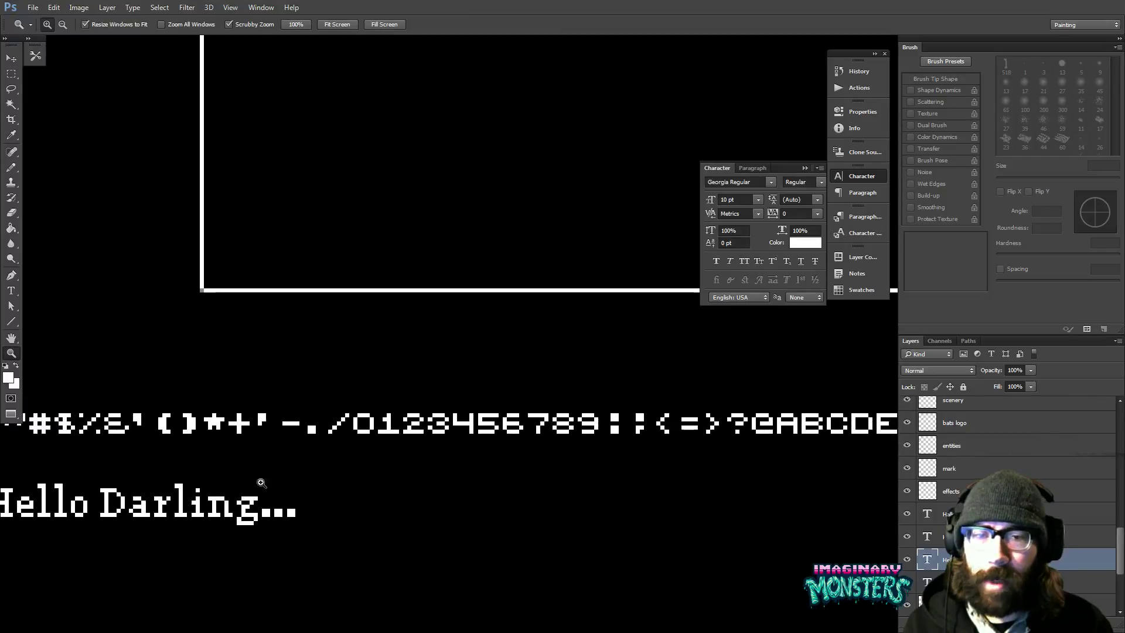
drag(440, 423, 398, 417)
drag(118, 451, 346, 444)
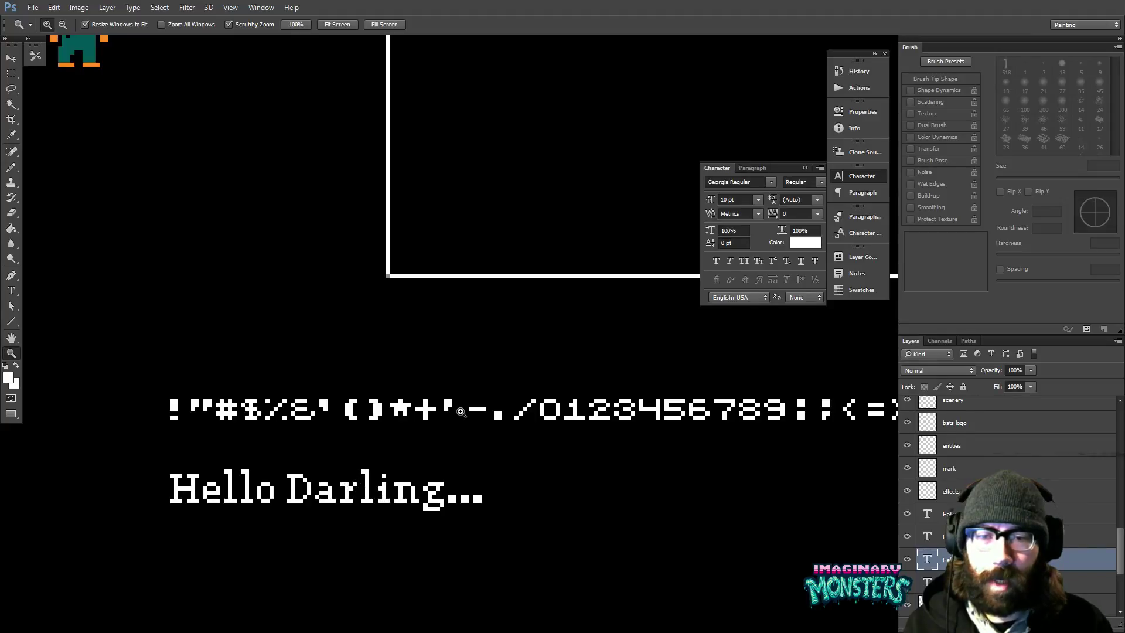
drag(418, 375, 385, 377)
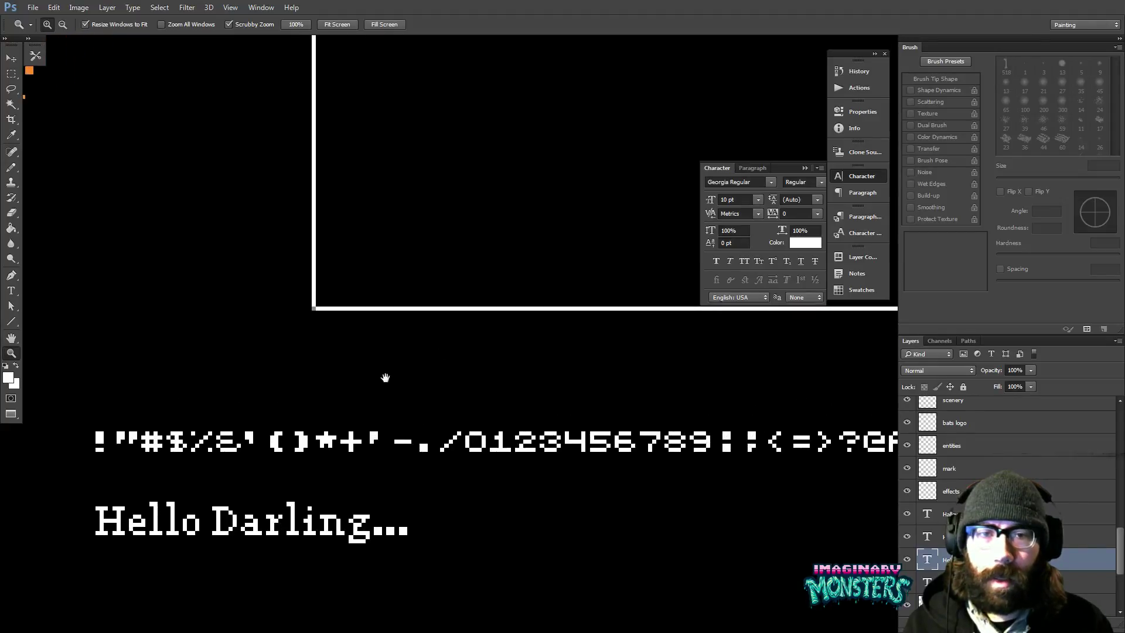
alt+click(475, 288)
alt+click(475, 287)
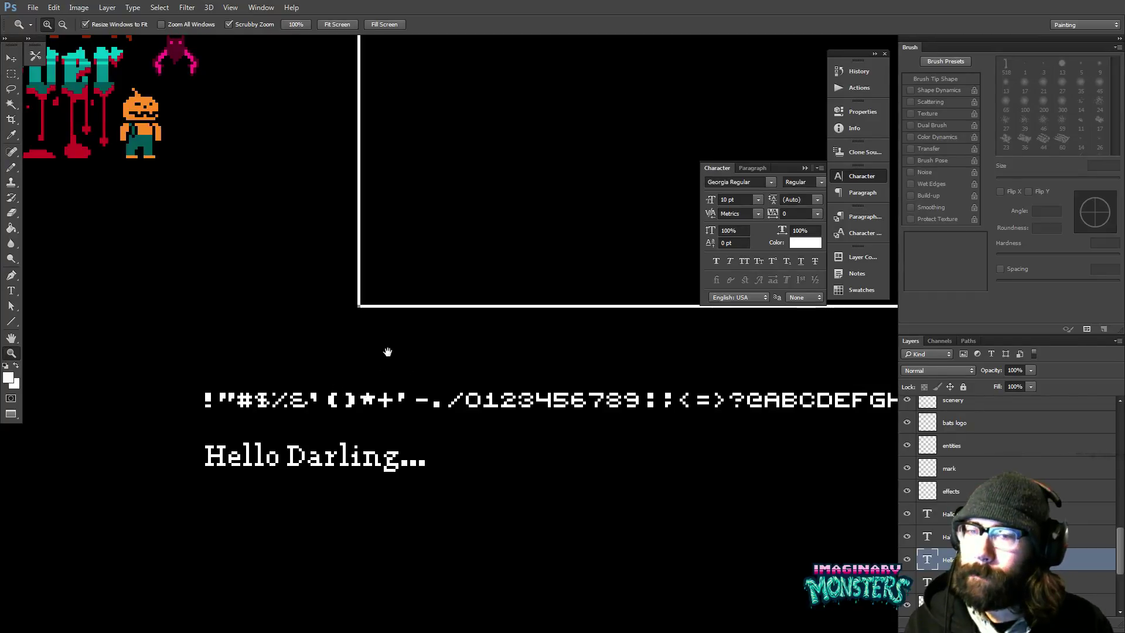
drag(387, 352, 319, 371)
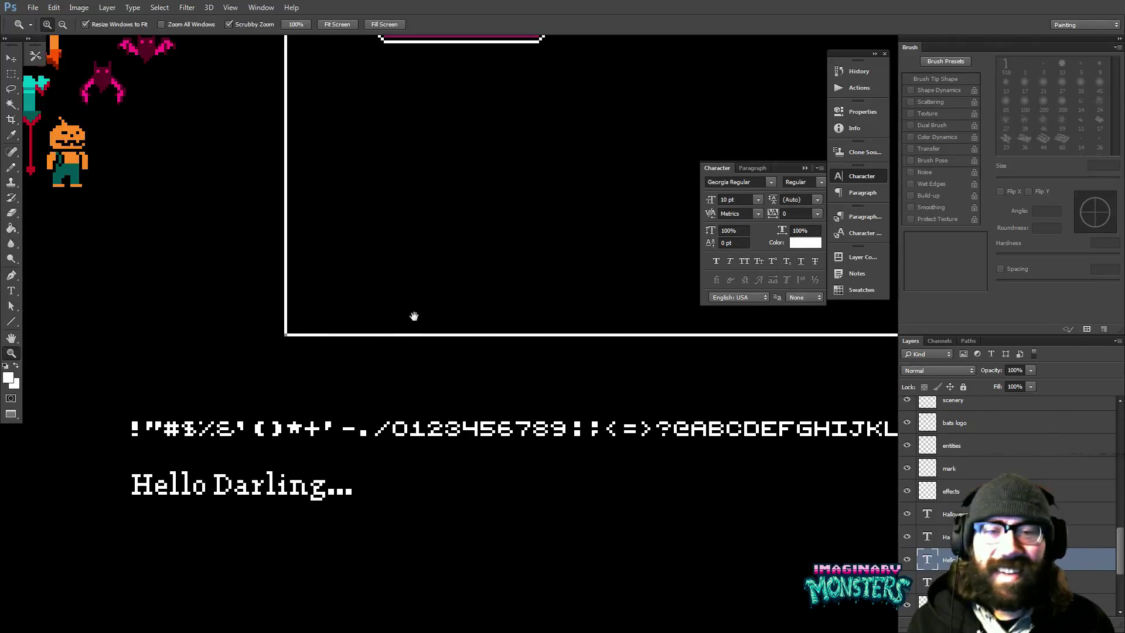
drag(414, 316, 359, 350)
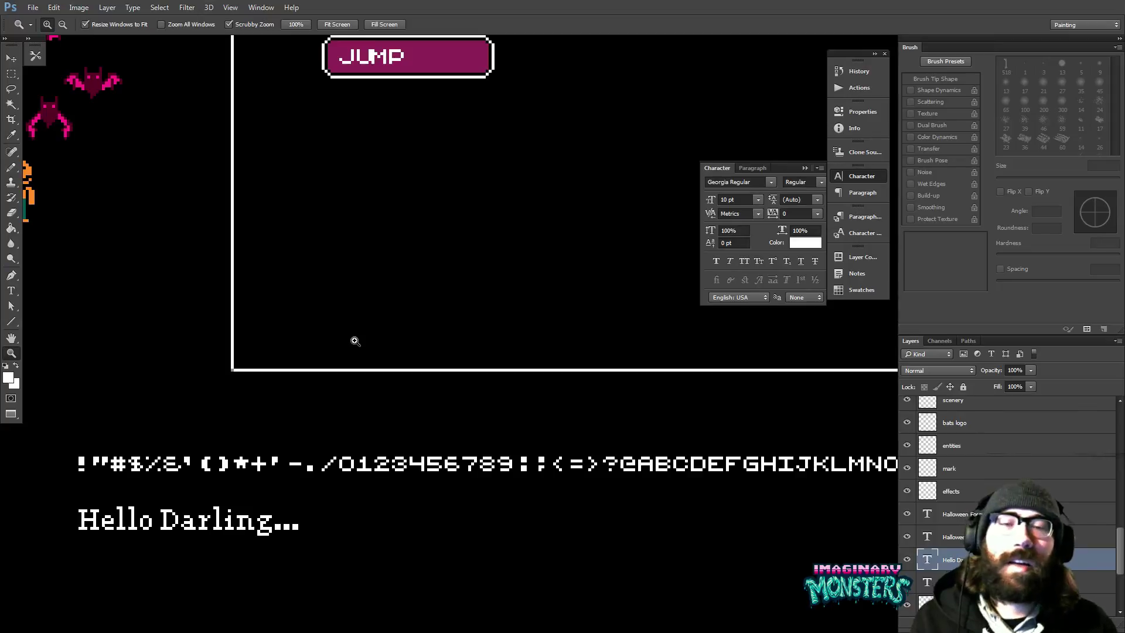
- Set the tracking of the JUMP button text to 0 and commit the text
click(11, 74)
drag(353, 114, 312, 139)
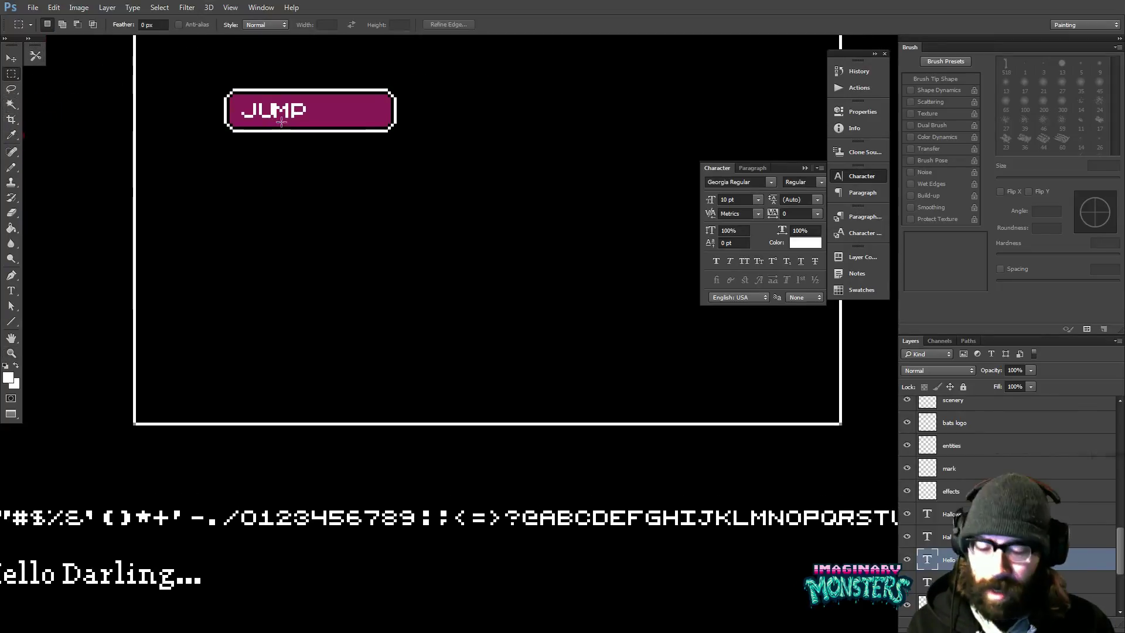
key(t)
double_click(282, 119)
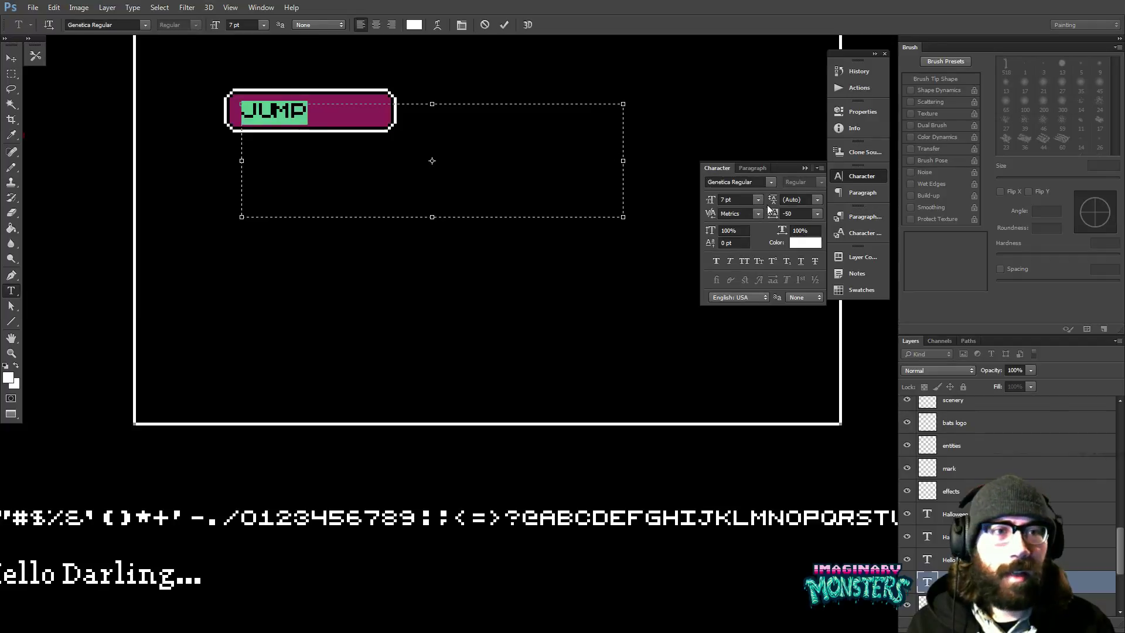
click(818, 214)
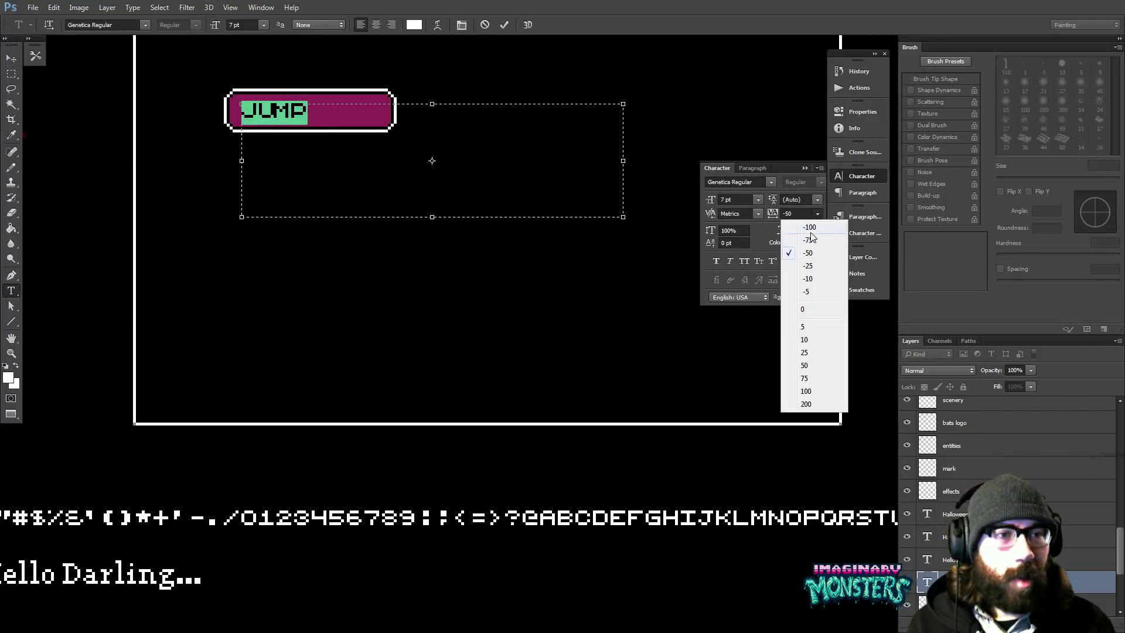
click(805, 310)
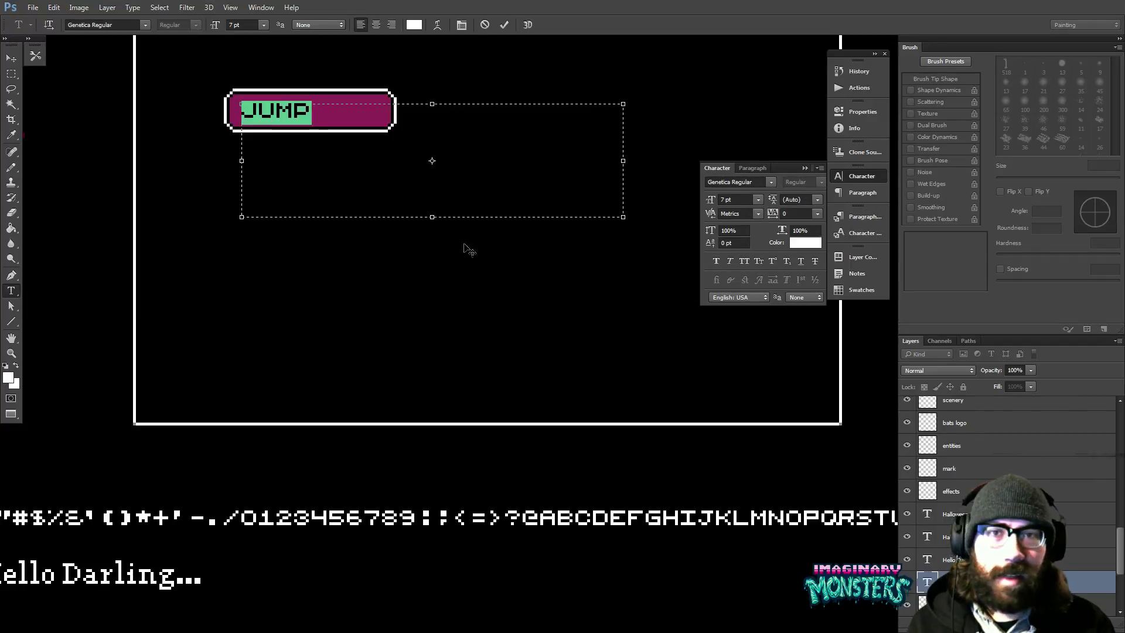
click(11, 74)
drag(160, 126, 206, 113)
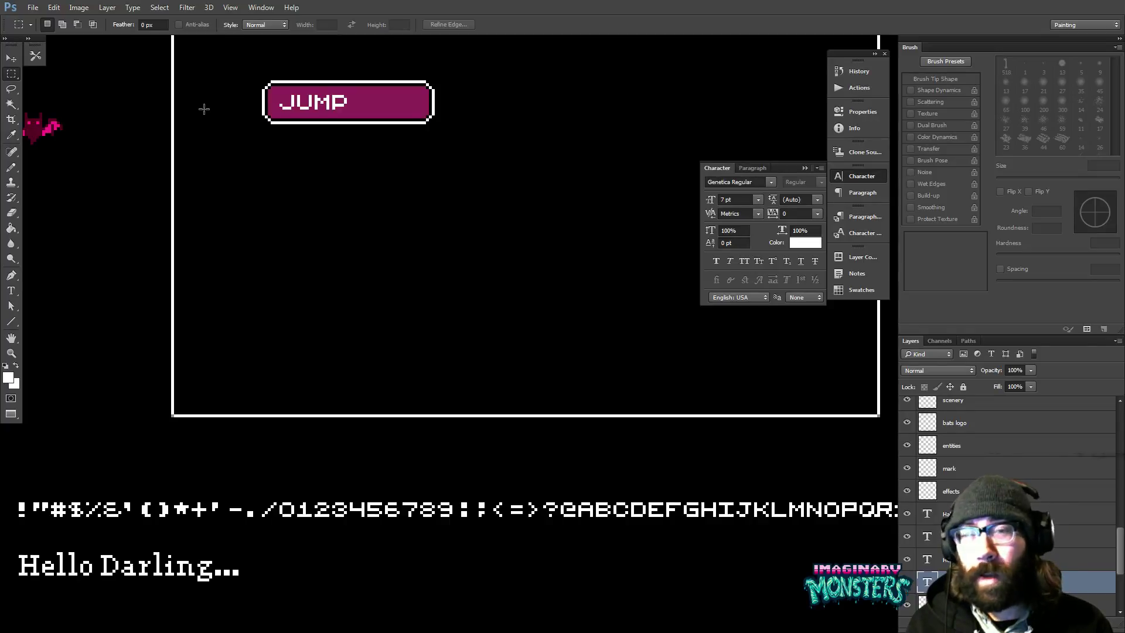
drag(269, 120, 234, 134)
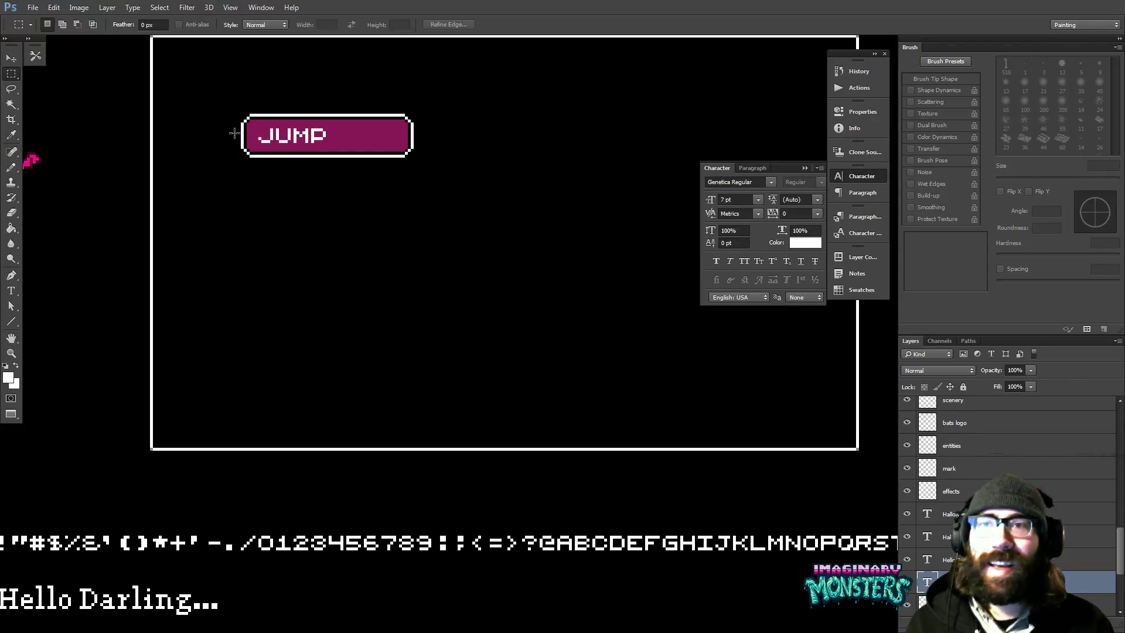
drag(275, 112, 273, 131)
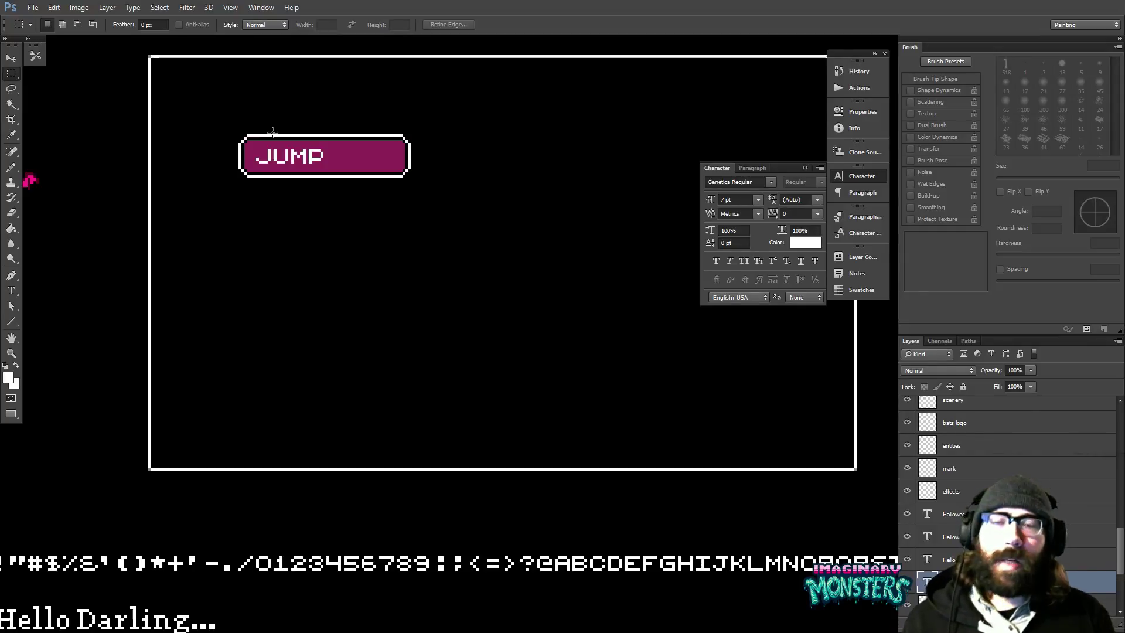
drag(467, 191, 505, 243)
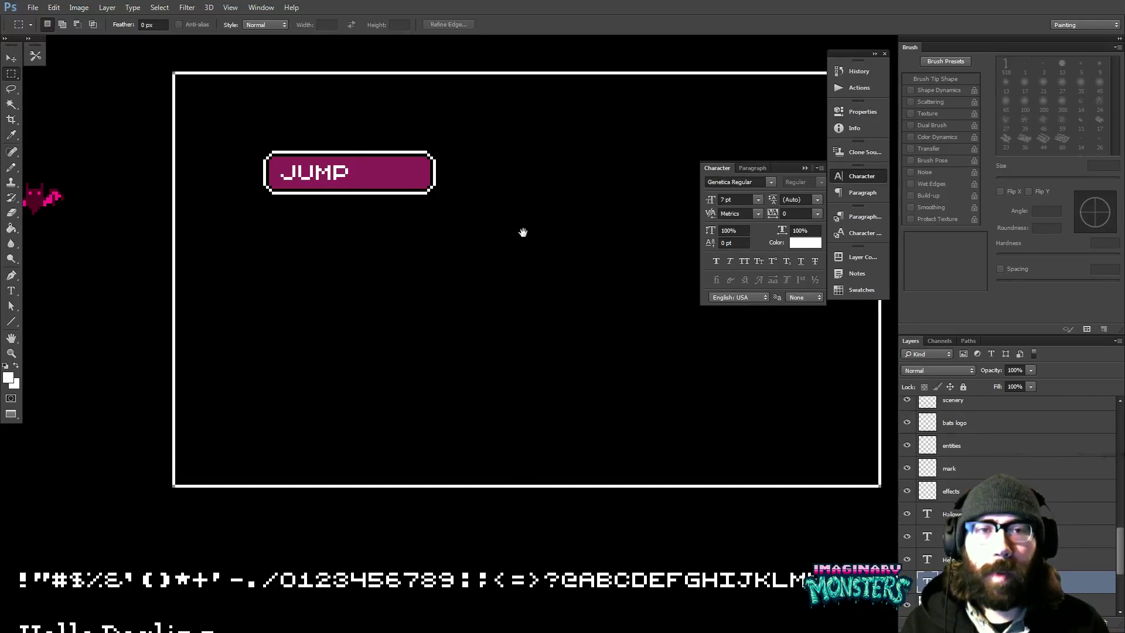
drag(526, 251, 472, 261)
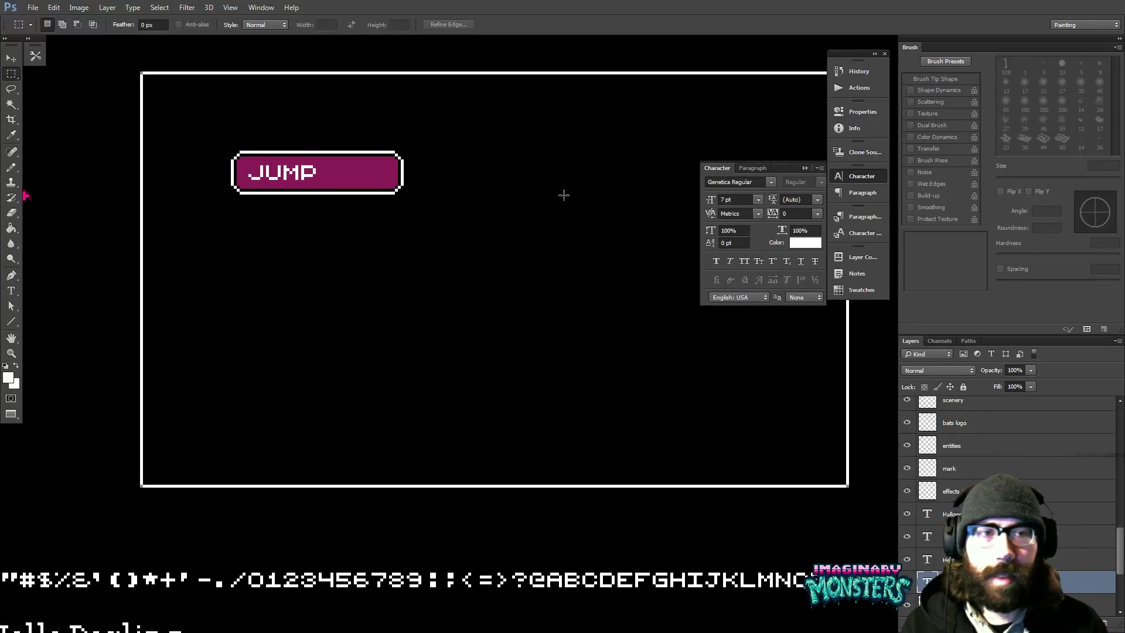
- Collapse the Character panel to clear the view of the new game screen frame
click(719, 167)
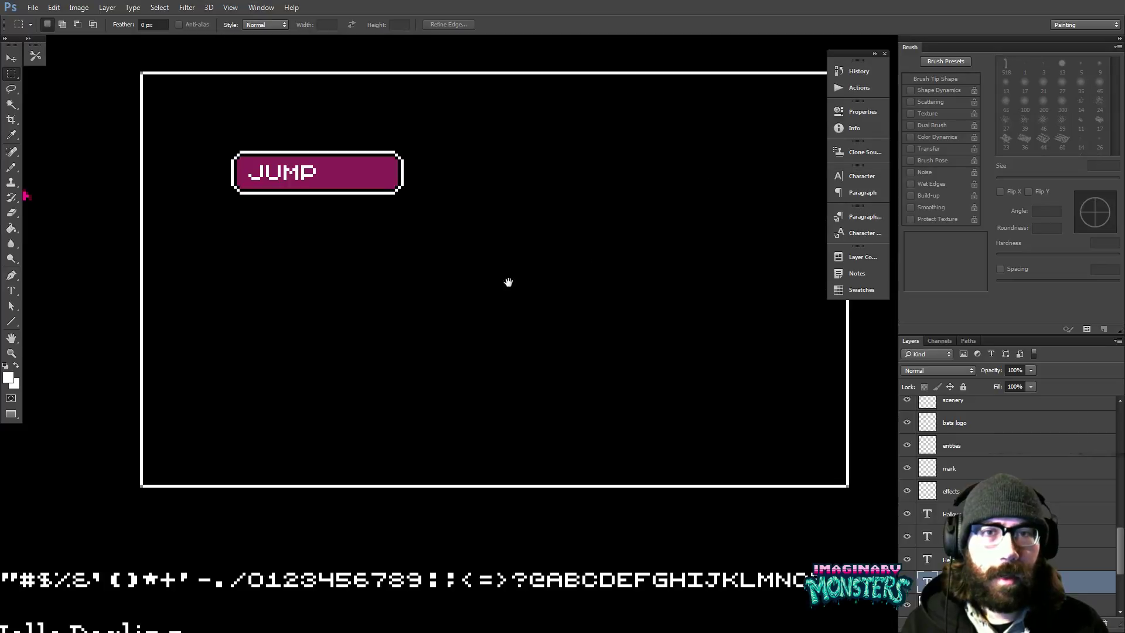
drag(510, 281, 581, 232)
drag(567, 242, 473, 246)
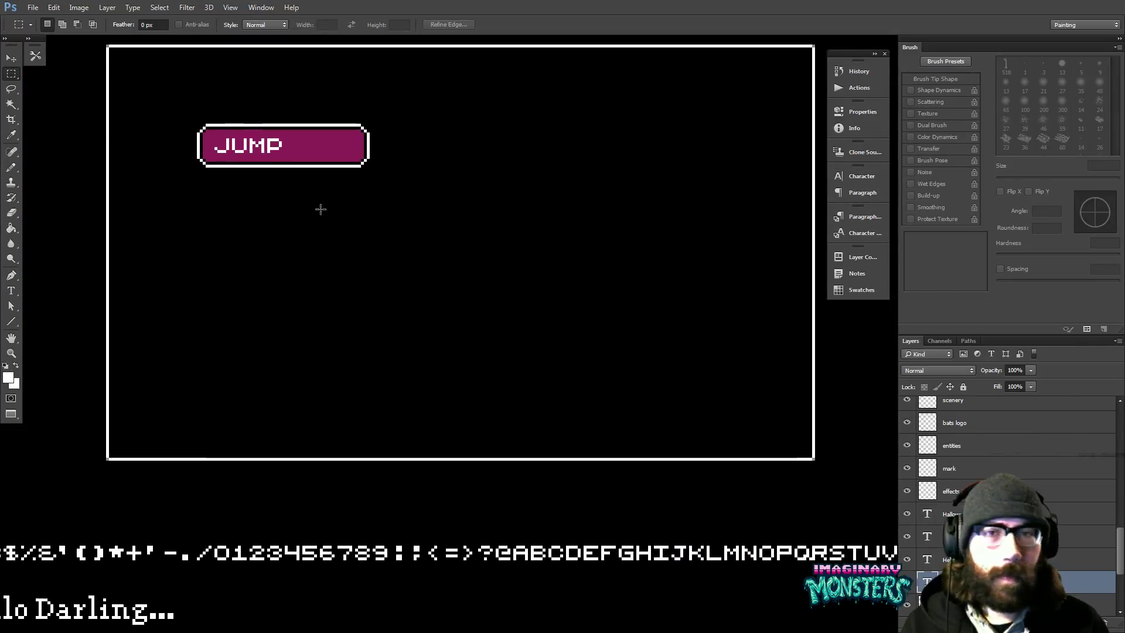
drag(319, 209, 378, 224)
- Select the button artwork's layer and duplicate the blank magenta button directly beneath the JUMP button, leaving a small gap
key(v)
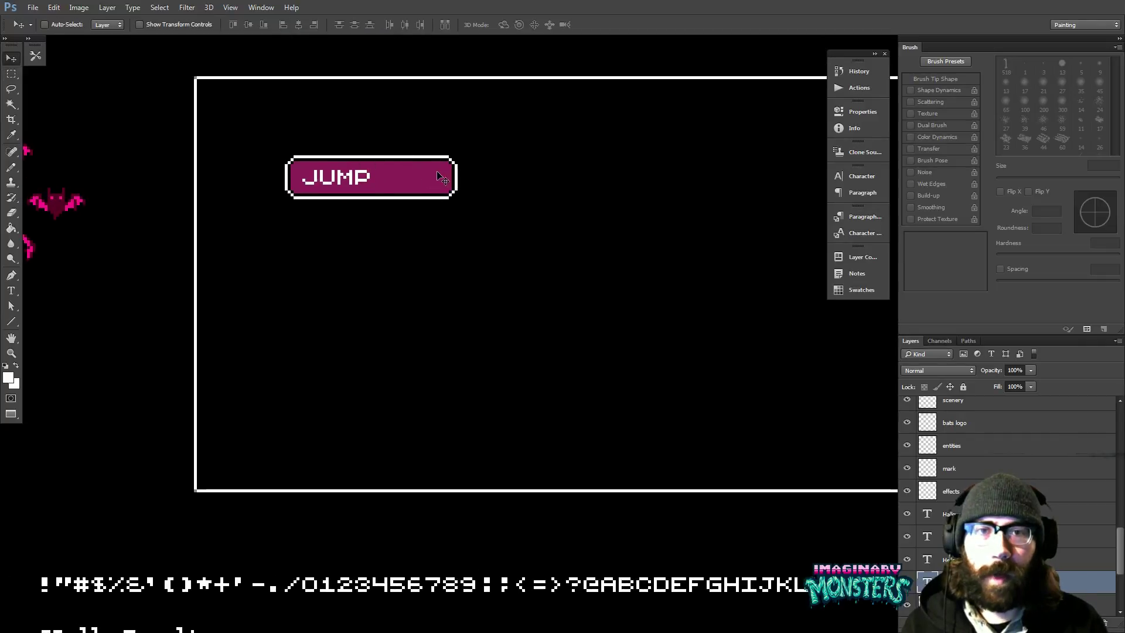
ctrl+click(425, 177)
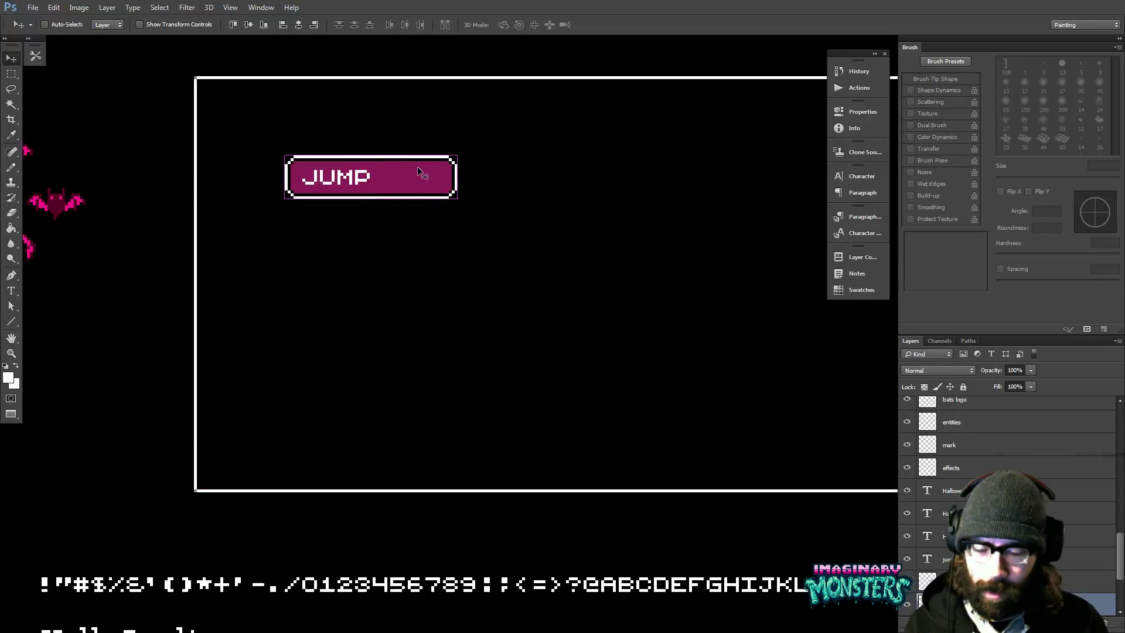
drag(431, 167, 432, 215)
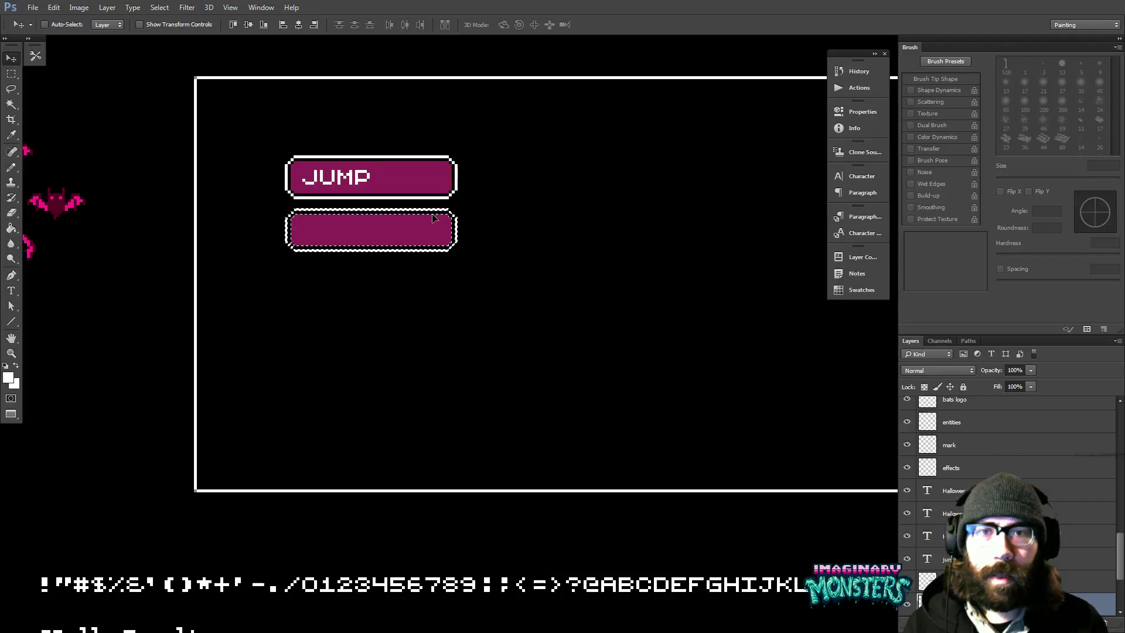
- Duplicate the blank button again straight down as the third in the column, with the same spacing
key(shift+alt+Down)
key(shift+Down)
key(shift+Down)
key(shift+Down)
key(shift+Down)
key(shift+Down)
key(shift+Down)
key(shift+Down)
key(shift+Down)
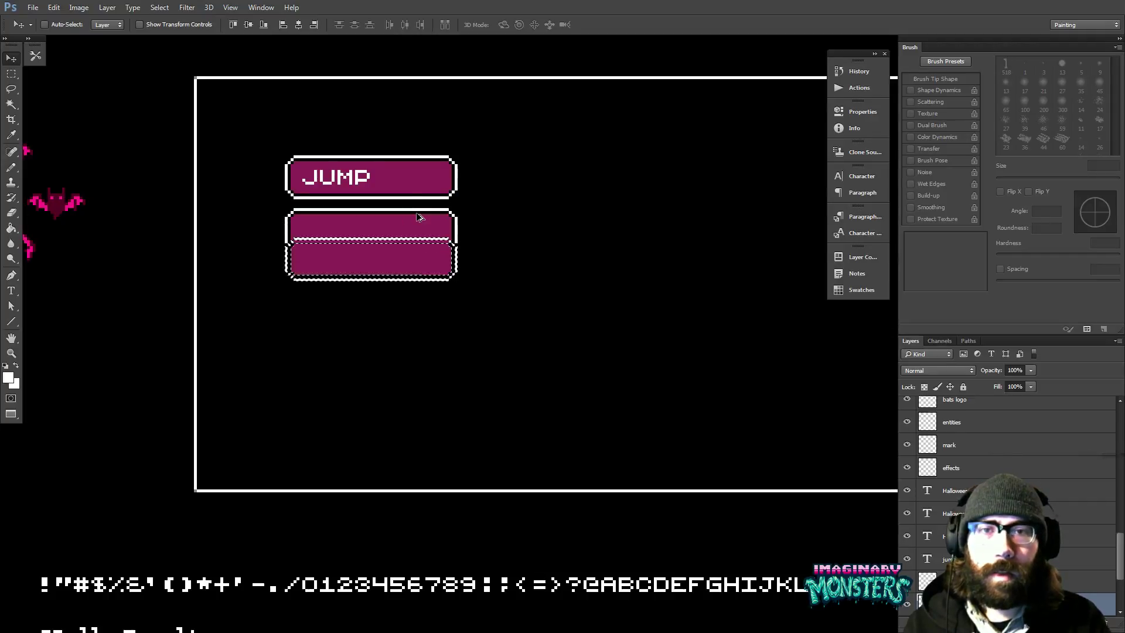
- Add a fourth button copy at the bottom of the column with equal spacing, and clear the selection
key(shift+alt+Down)
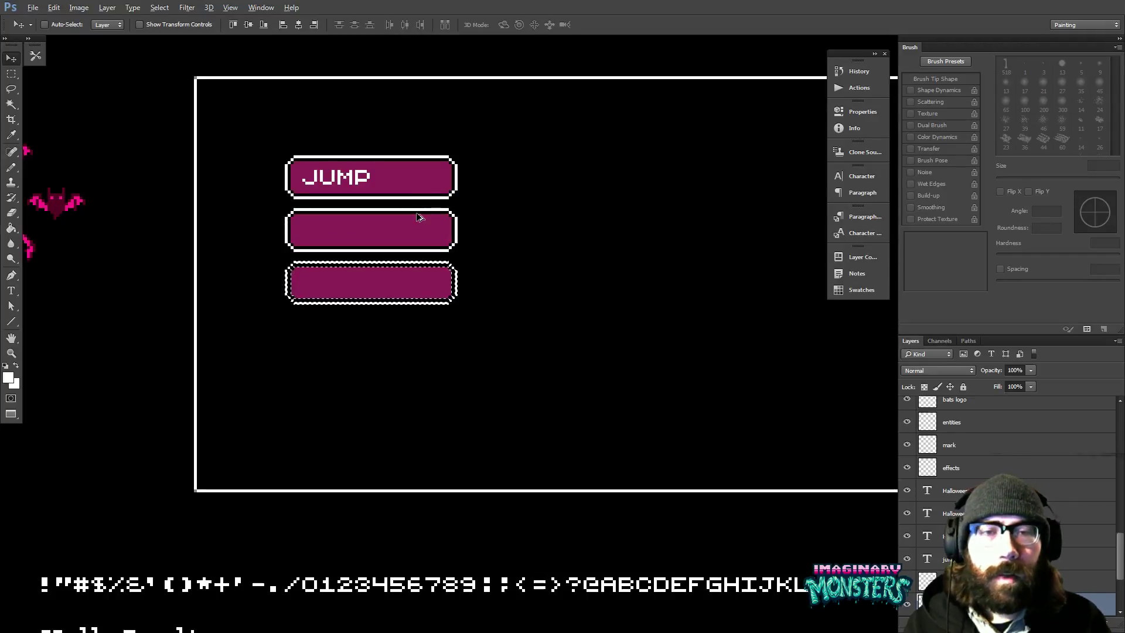
key(shift+Down)
key(shift+Down)
key(shift+Down)
key(shift+Down)
key(shift+Down)
key(shift+Down)
key(shift+Down)
key(shift+Down)
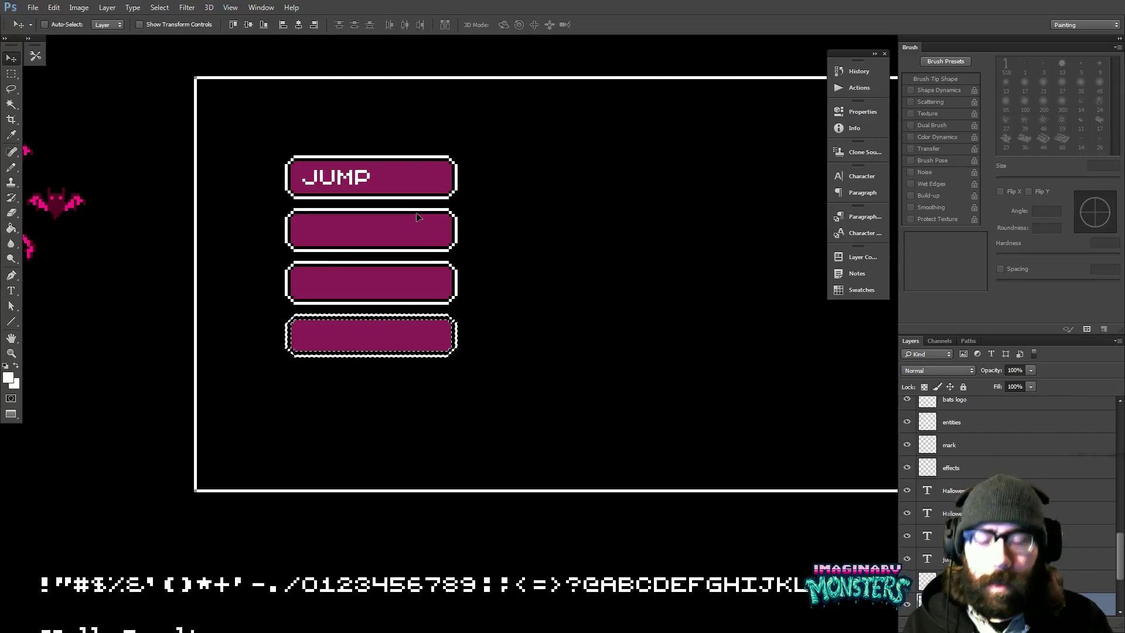
key(ctrl+d)
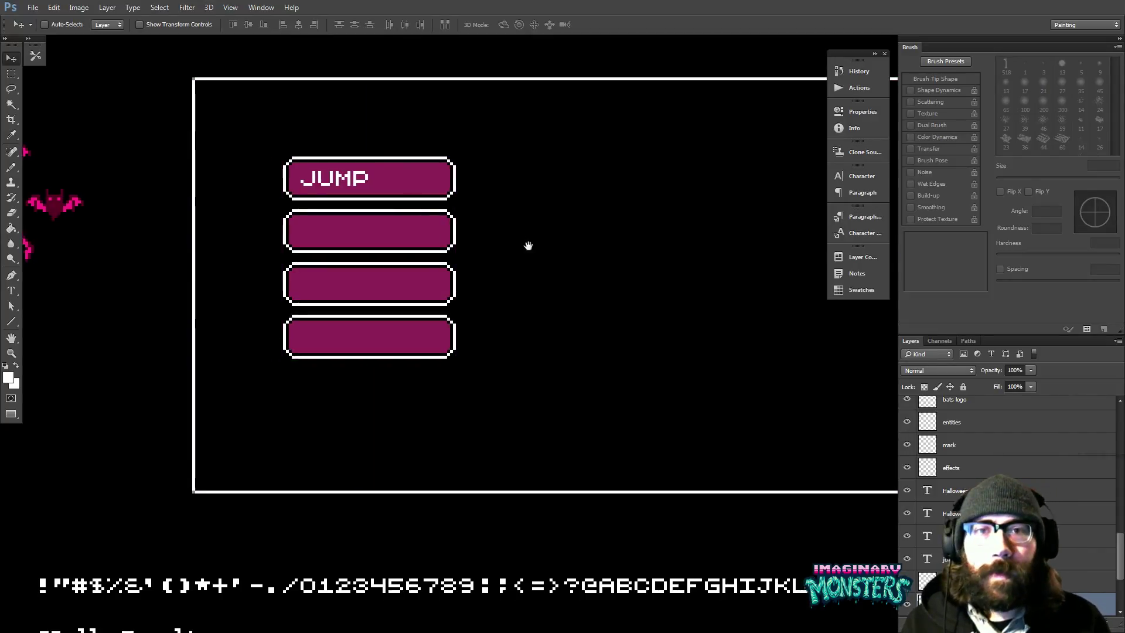
drag(528, 244, 503, 231)
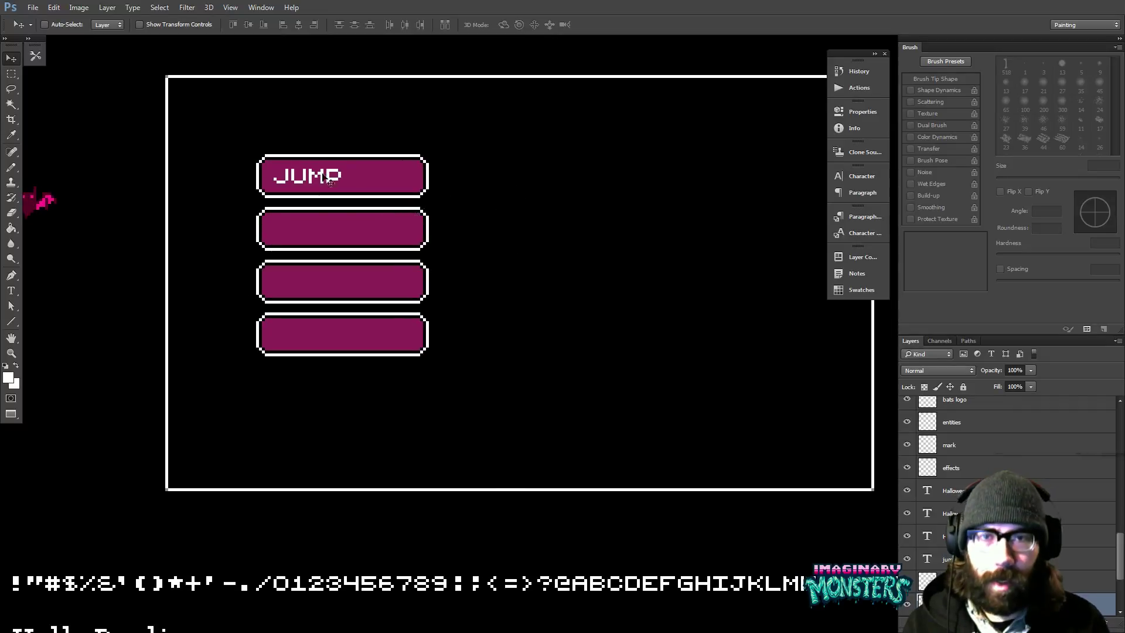
key(t)
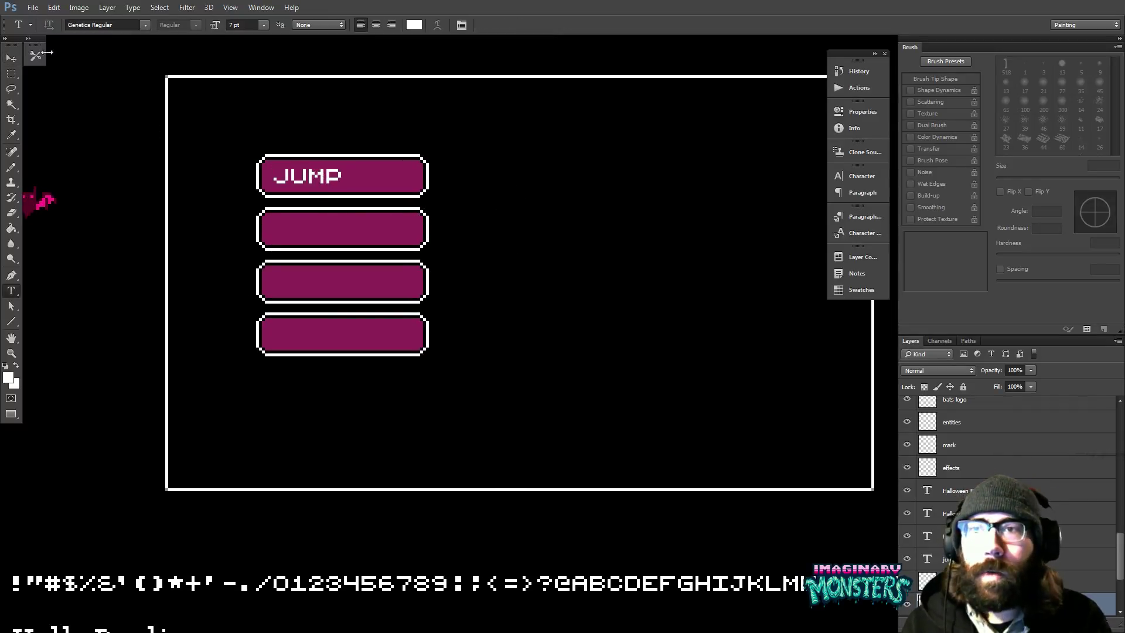
click(11, 58)
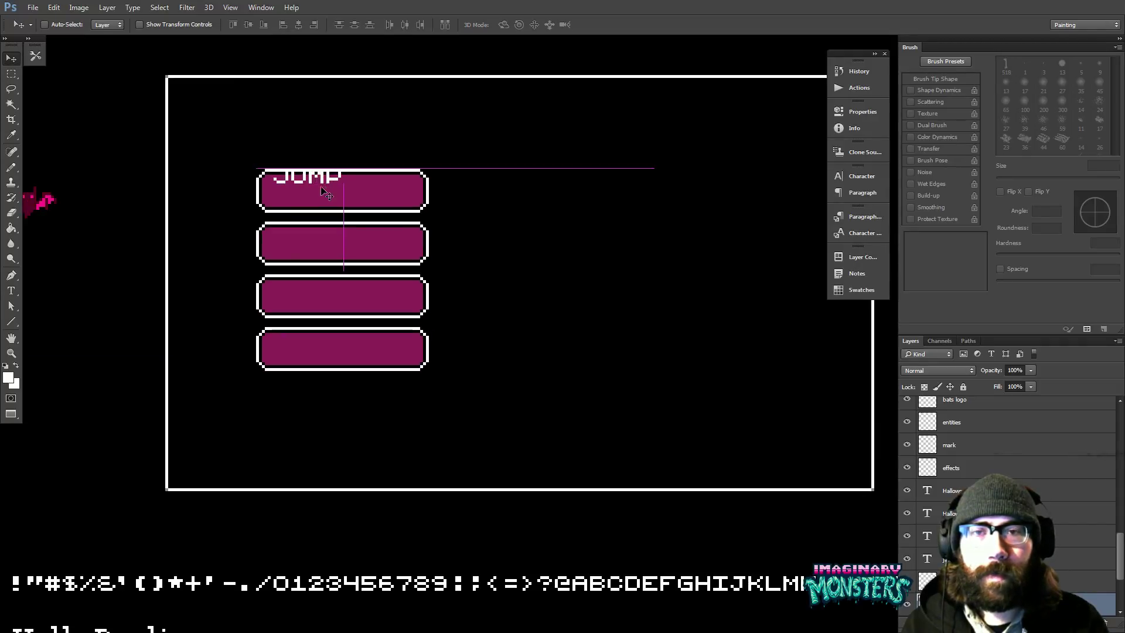
drag(332, 184, 335, 194)
key(ctrl+z)
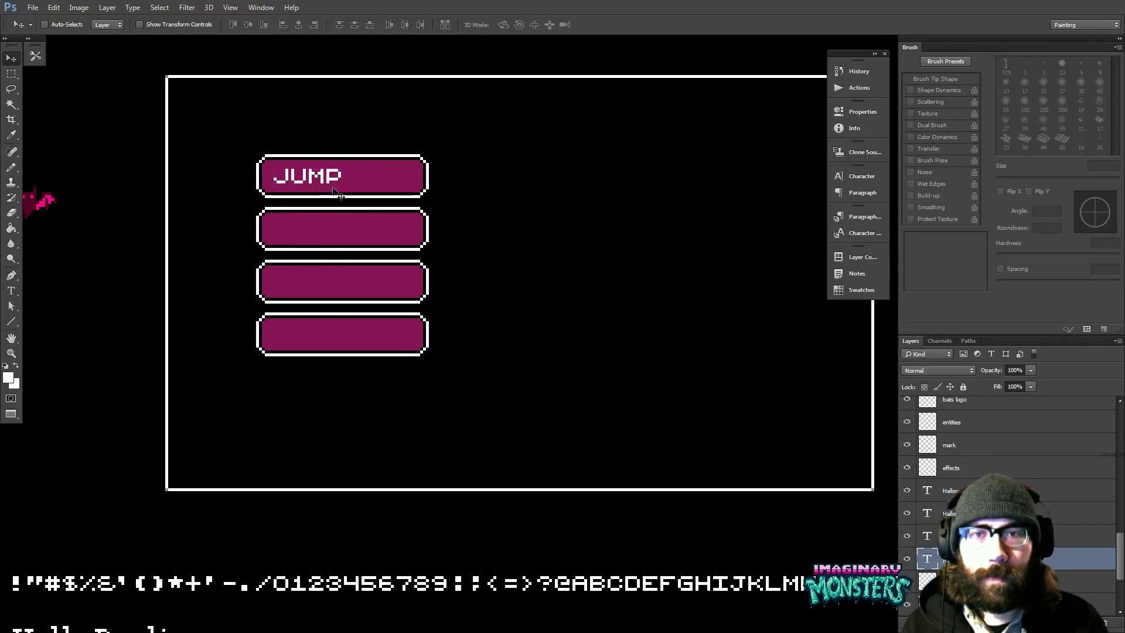
- Extend the JUMP text box down past the fourth button and add LEFT as a second line below JUMP
key(t)
click(366, 195)
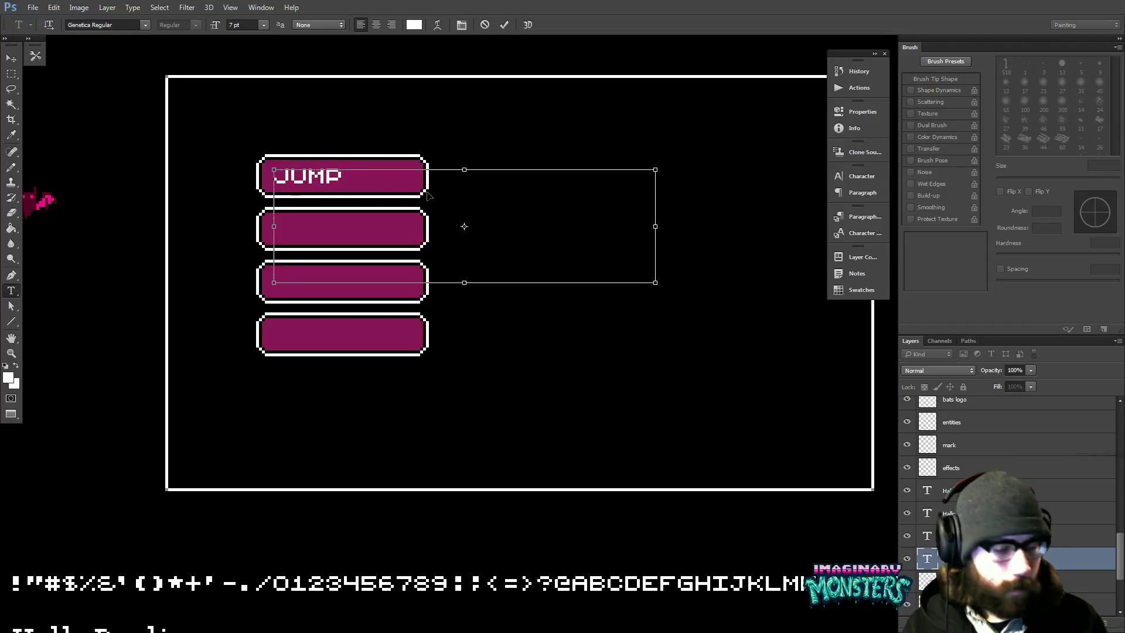
key(ctrl+a)
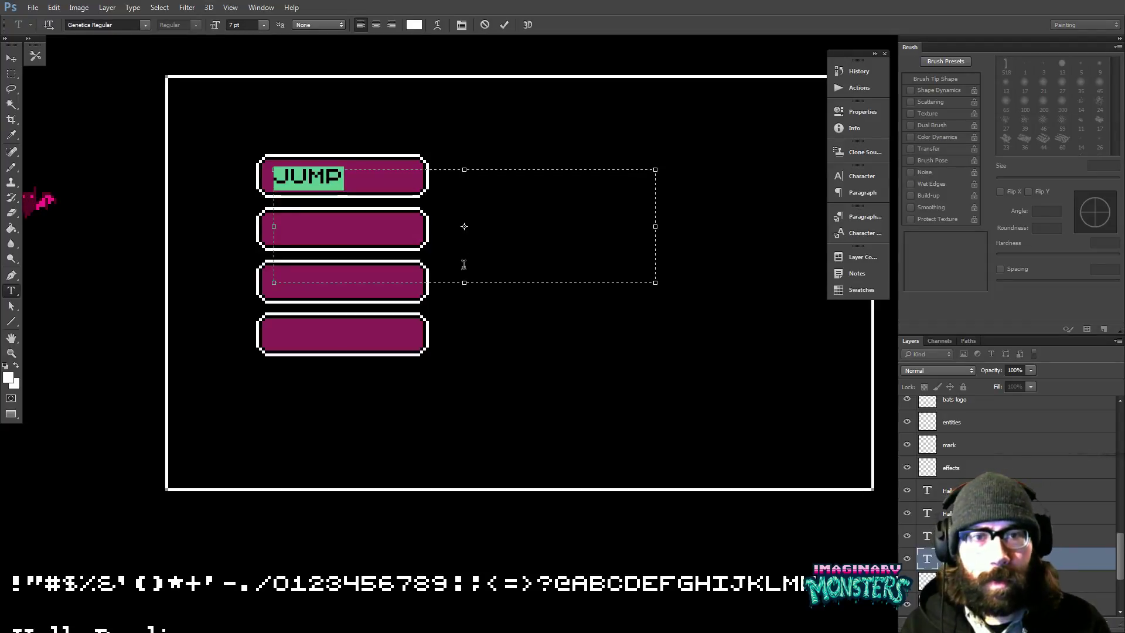
drag(465, 282, 452, 386)
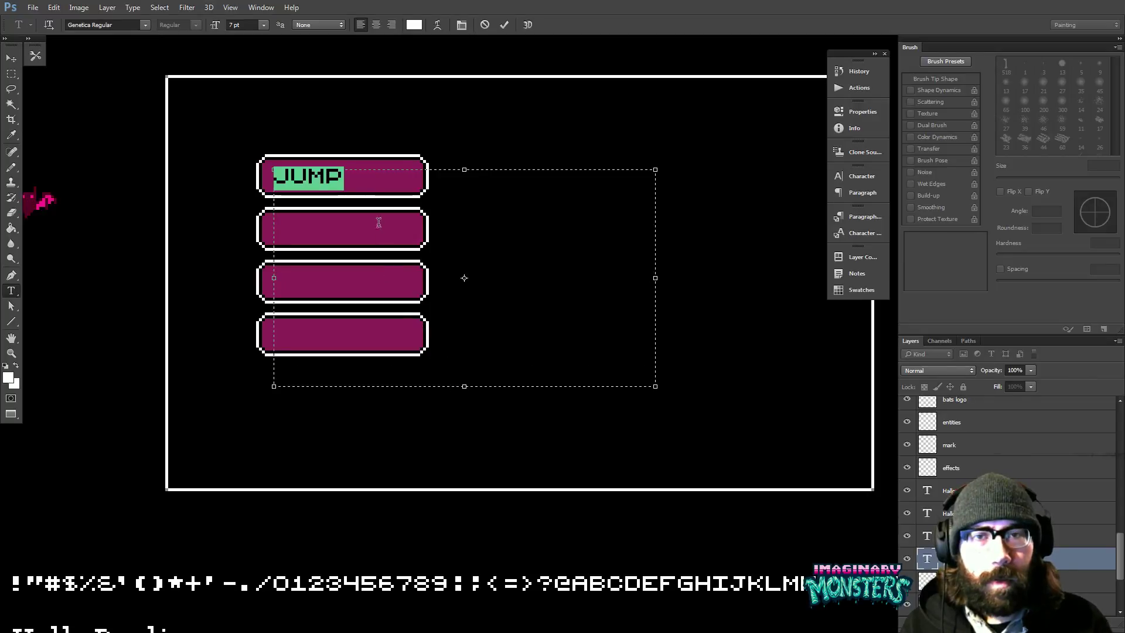
click(353, 182)
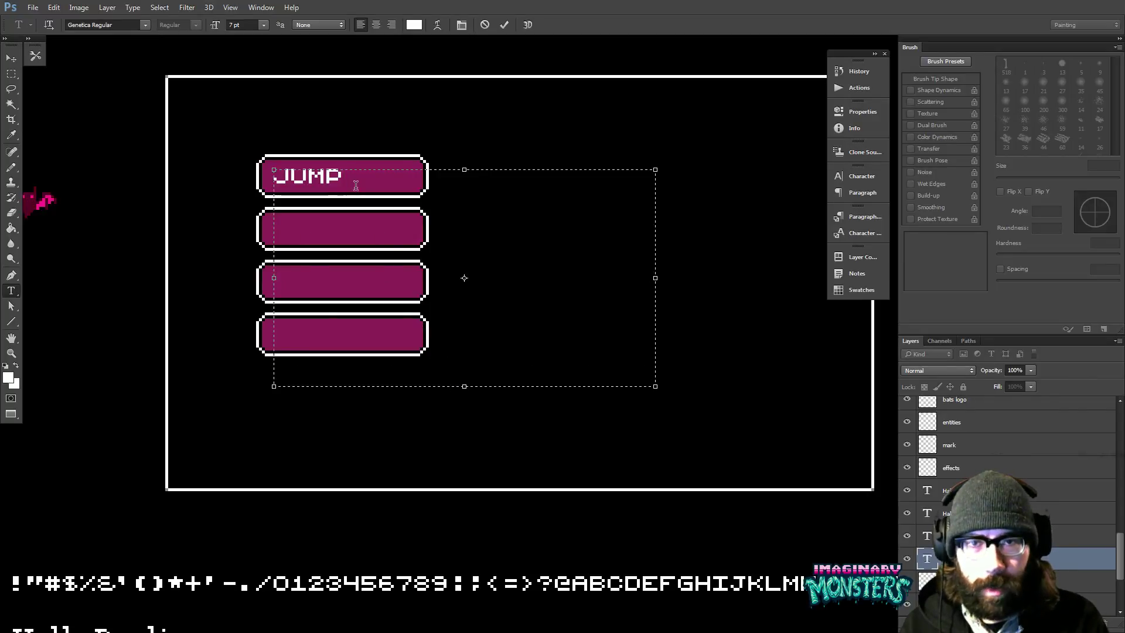
key(Return)
text(LEFT)
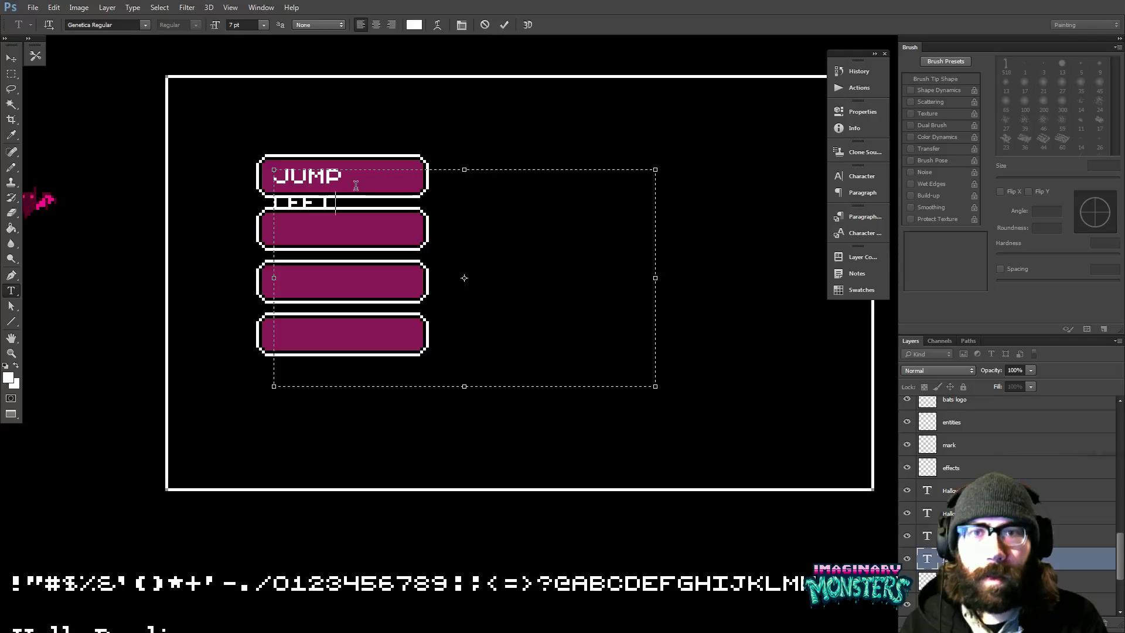
- Set the leading of both text lines to 18 pt so LEFT aligns inside the second button
key(ctrl+a)
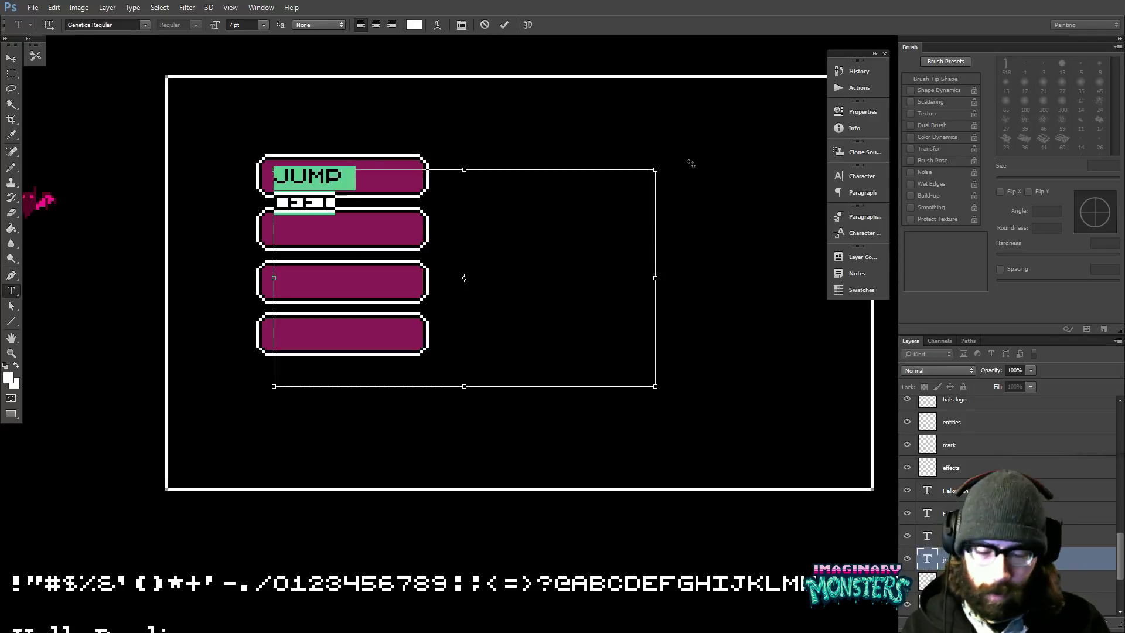
key(ctrl+t)
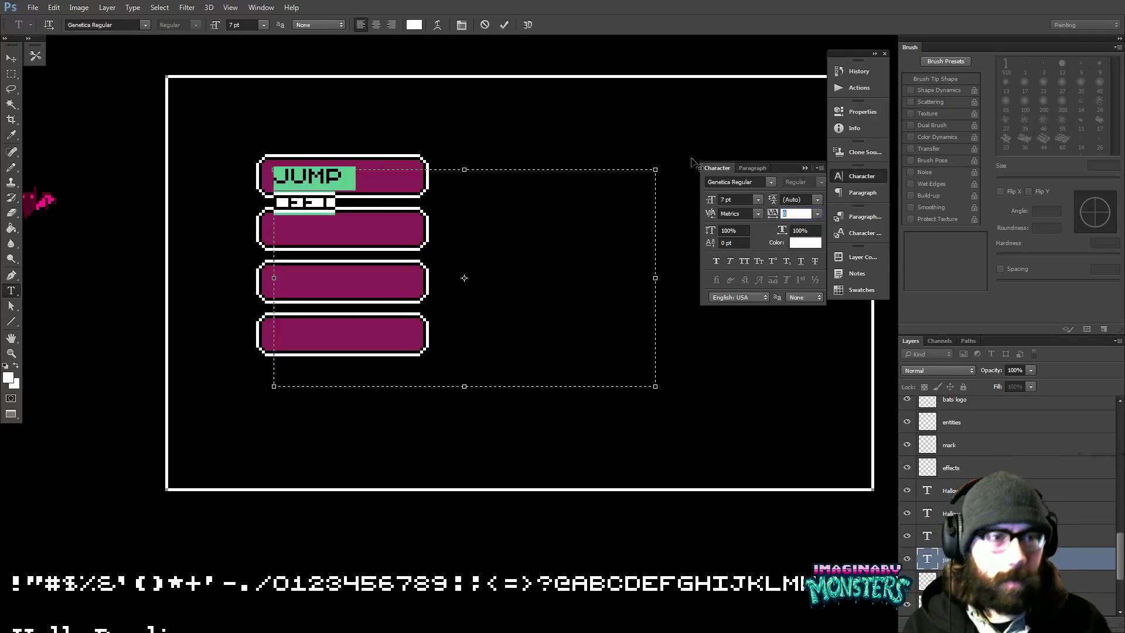
click(802, 200)
text(10)
key(Return)
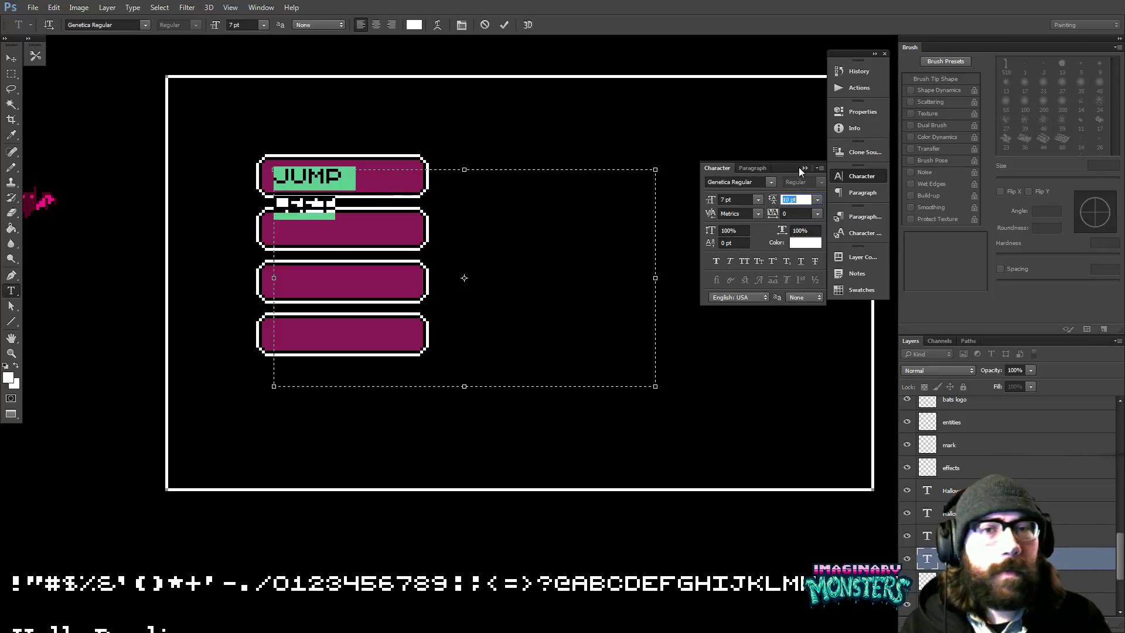
key(shift+Up)
key(Down)
key(Down)
key(Down)
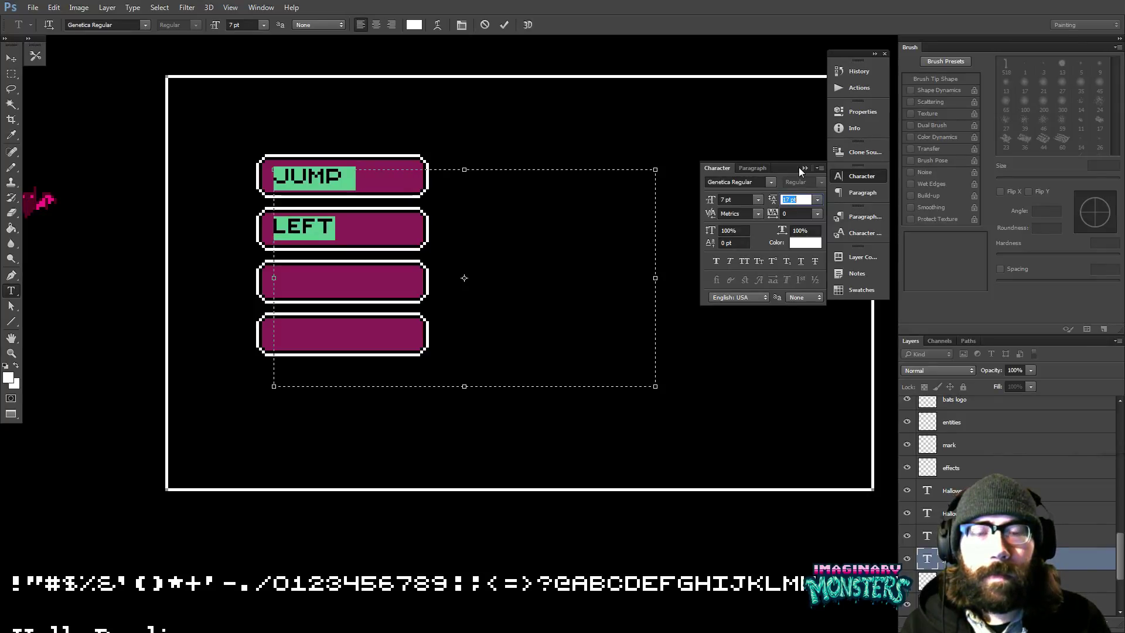
key(Up)
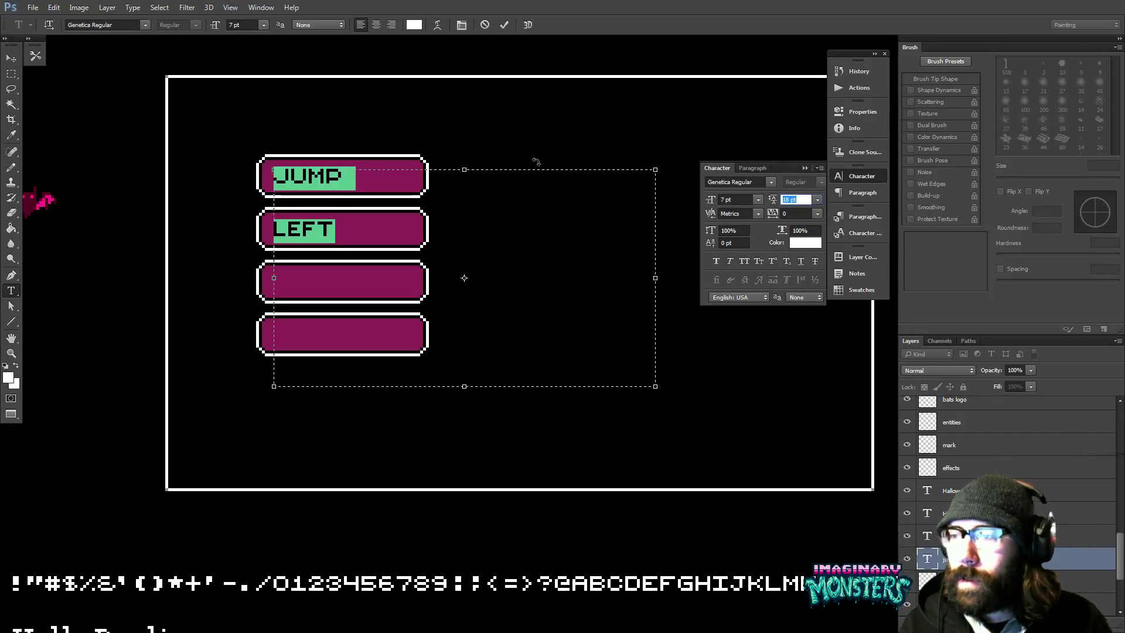
click(8, 75)
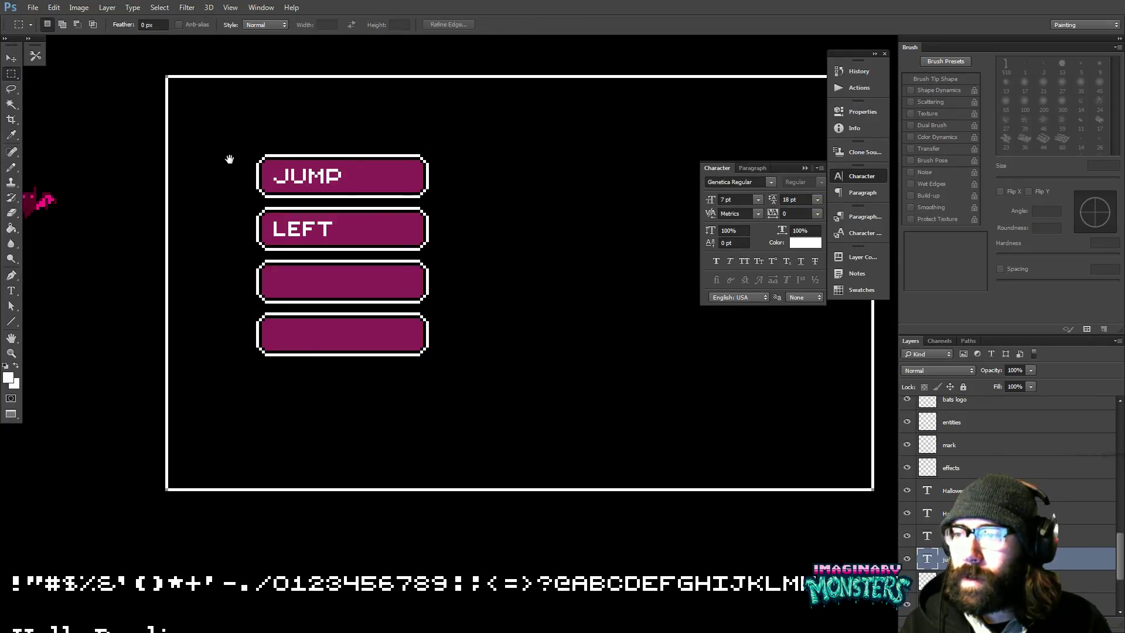
- Add the lines RIGHT and DUCK to the same text block to label the third and fourth buttons
drag(229, 158, 284, 159)
key(t)
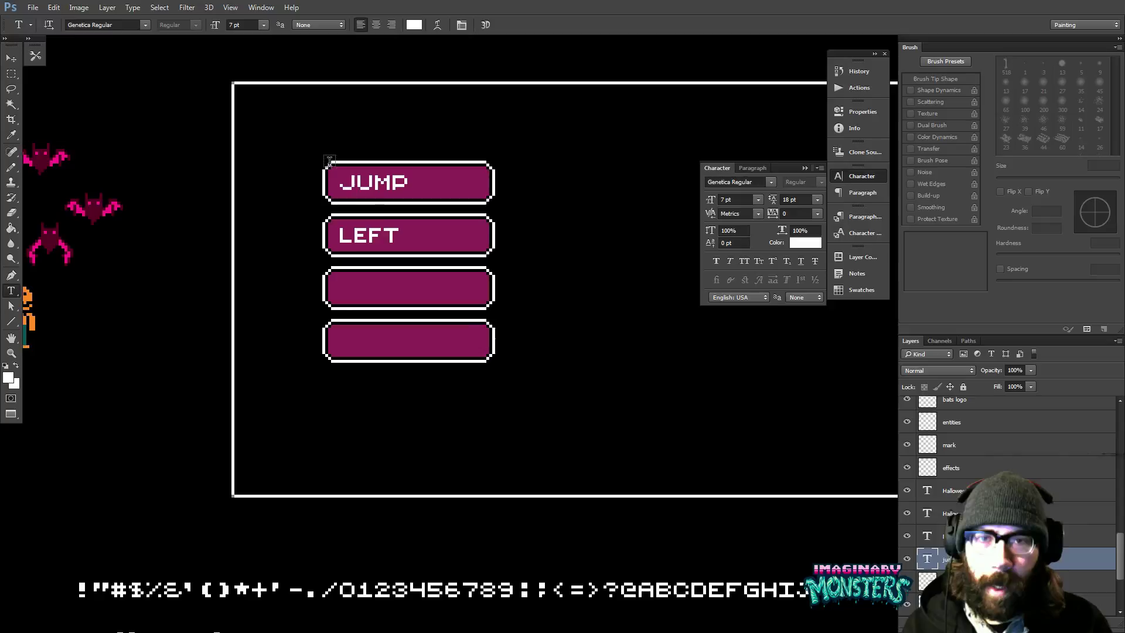
click(398, 239)
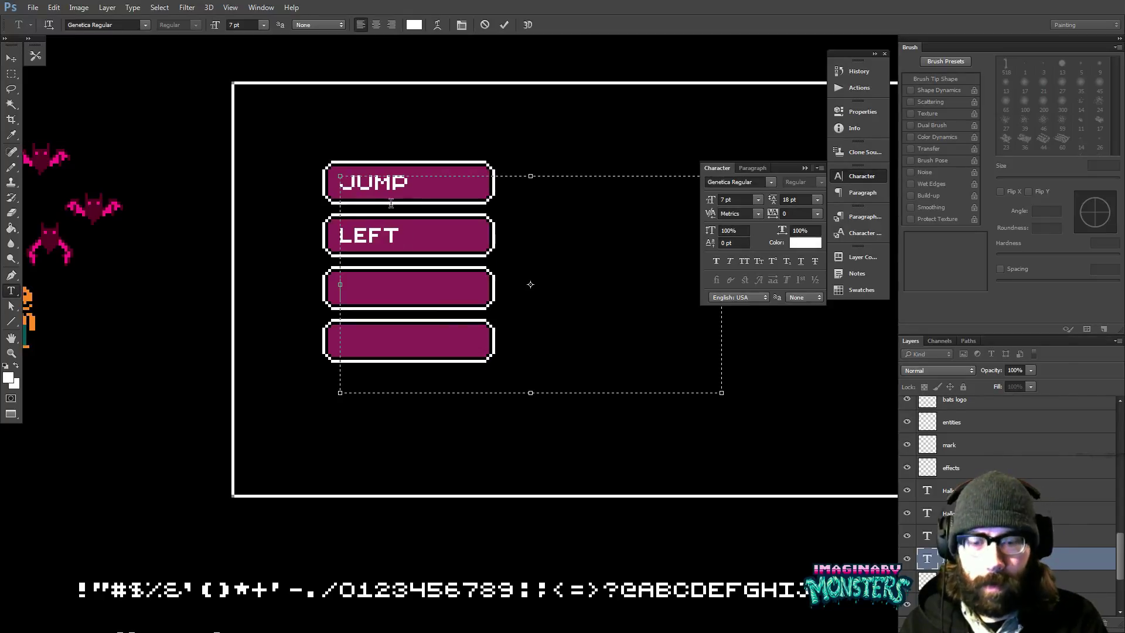
text(RIGHT)
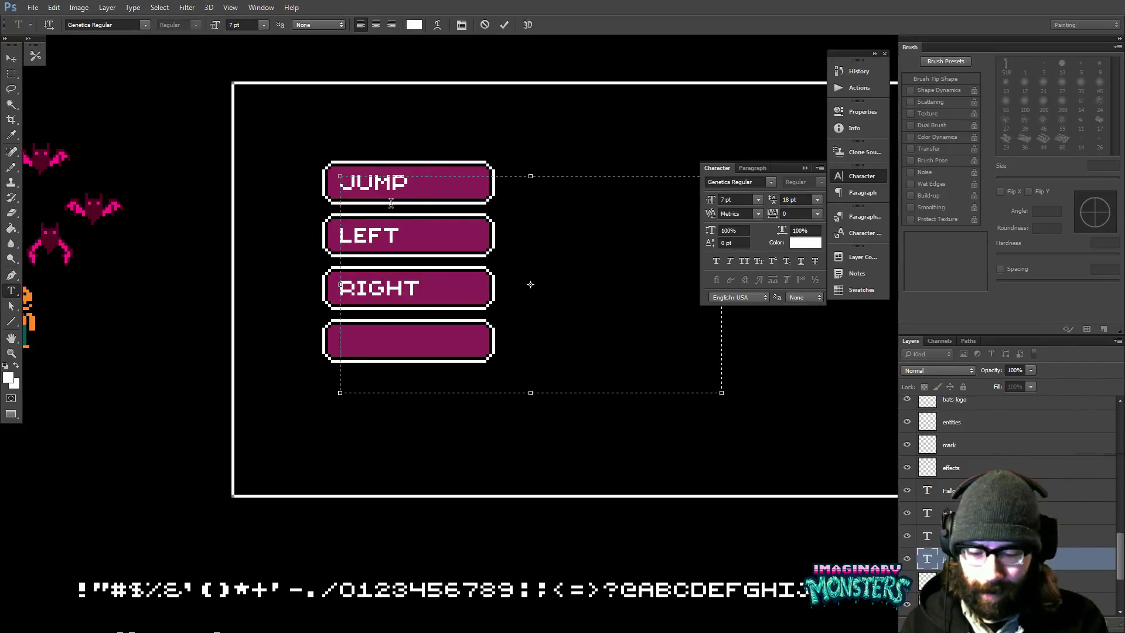
text(DUCK)
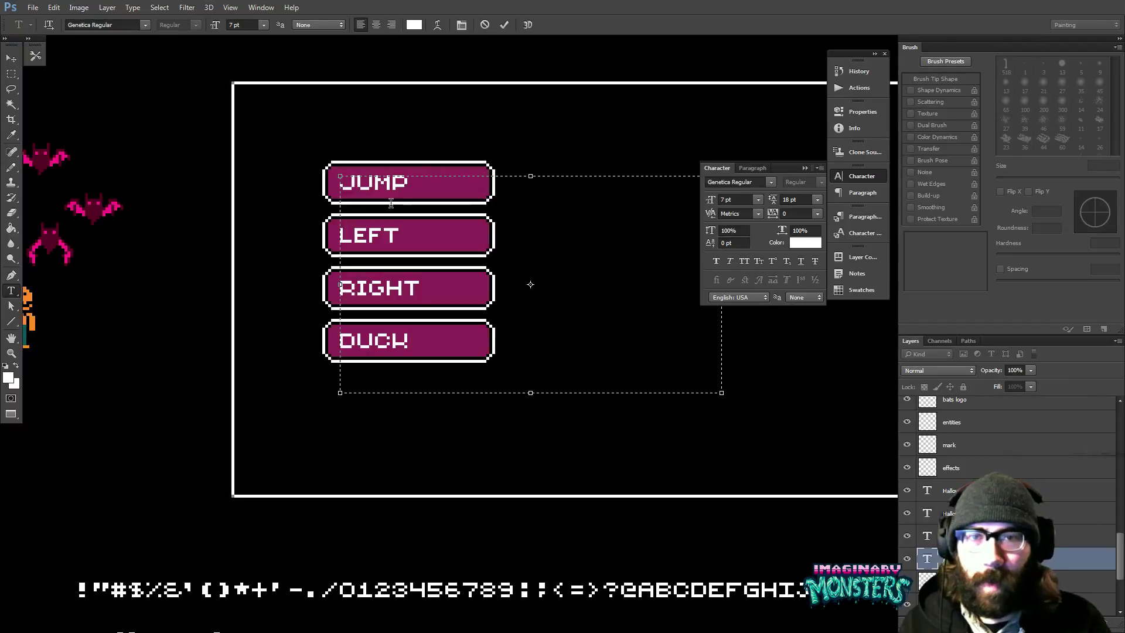
click(15, 74)
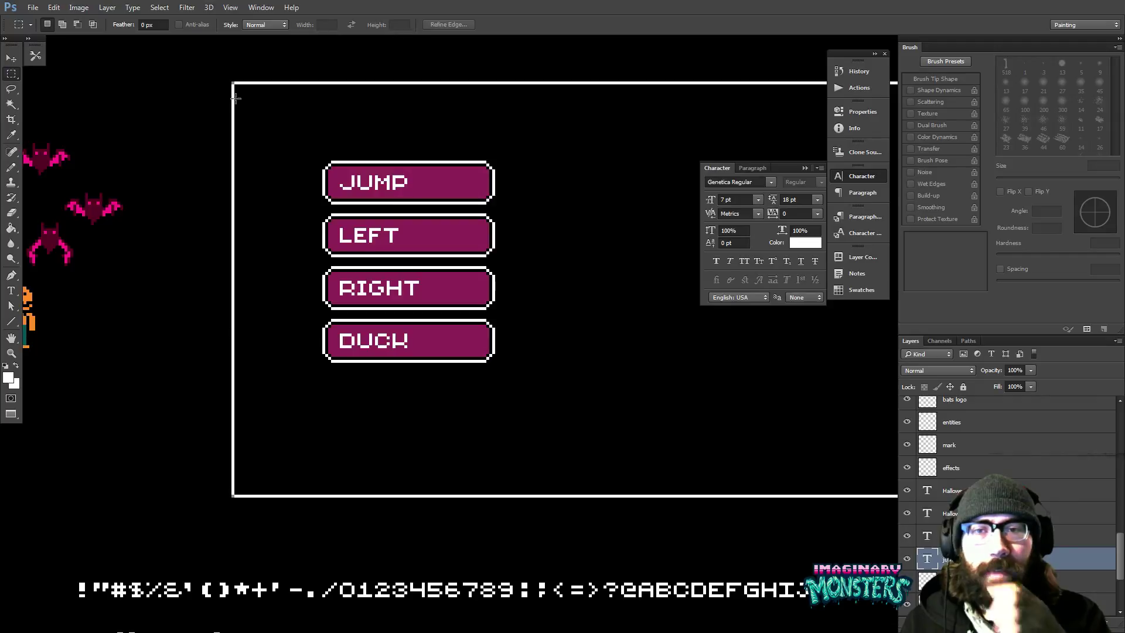
- Collapse the Character panel and review the four labelled buttons within the game screen frame
drag(213, 113, 303, 143)
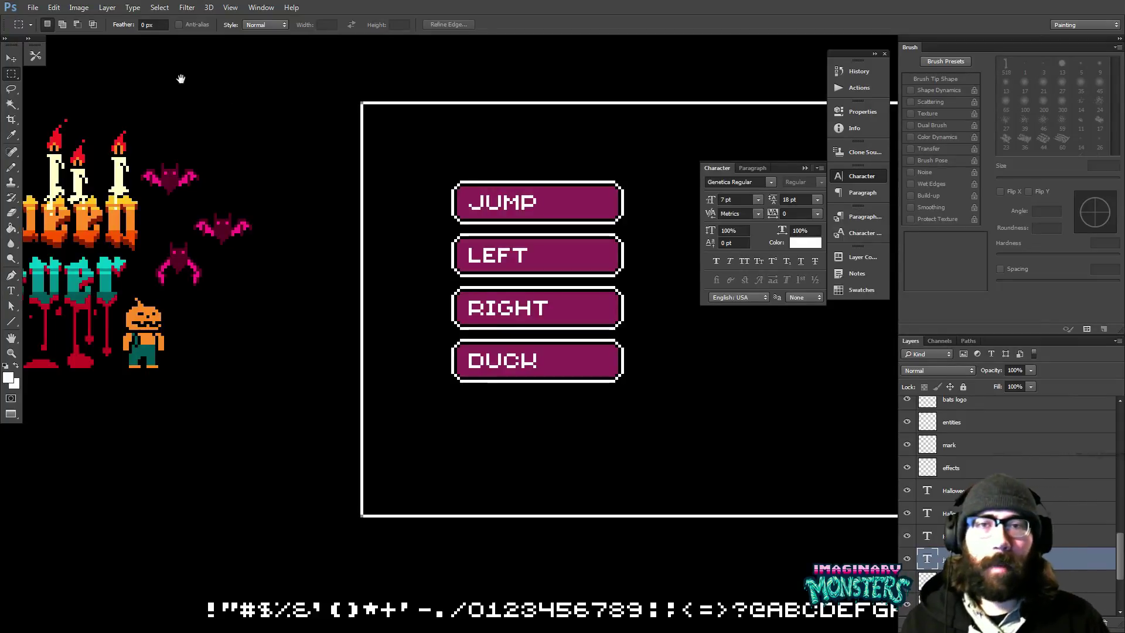
drag(402, 281, 106, 241)
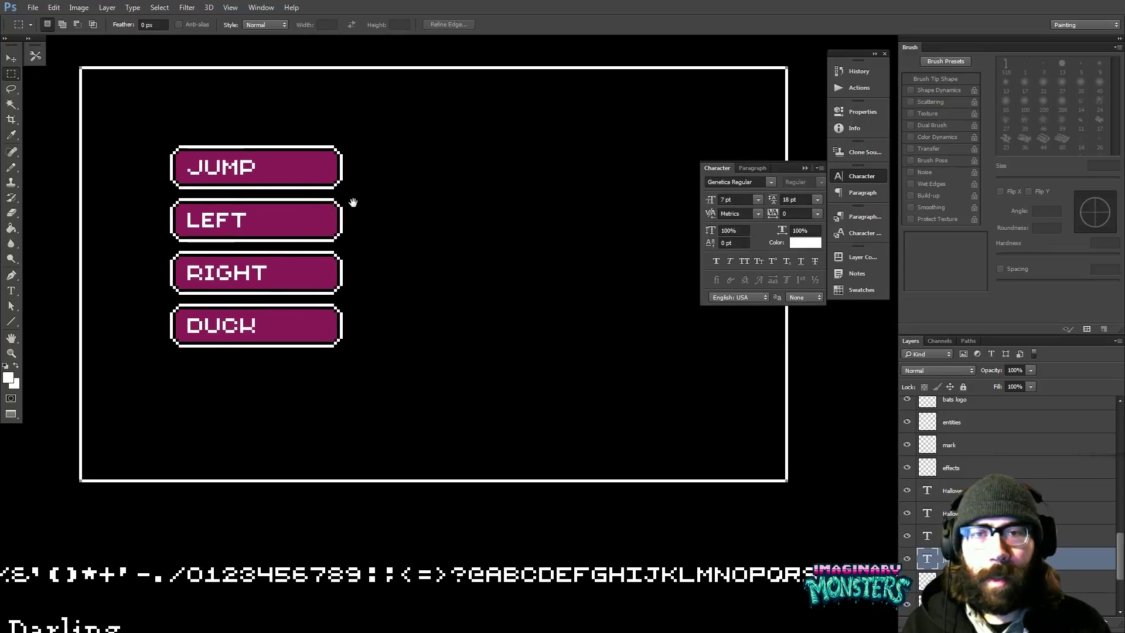
drag(352, 201, 375, 207)
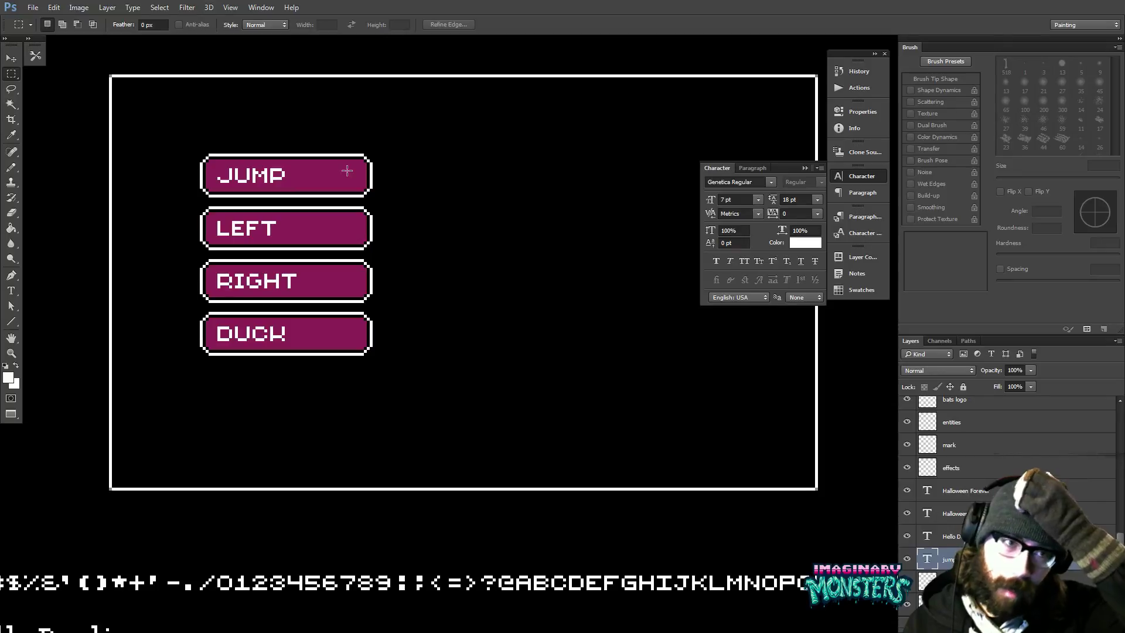
click(712, 175)
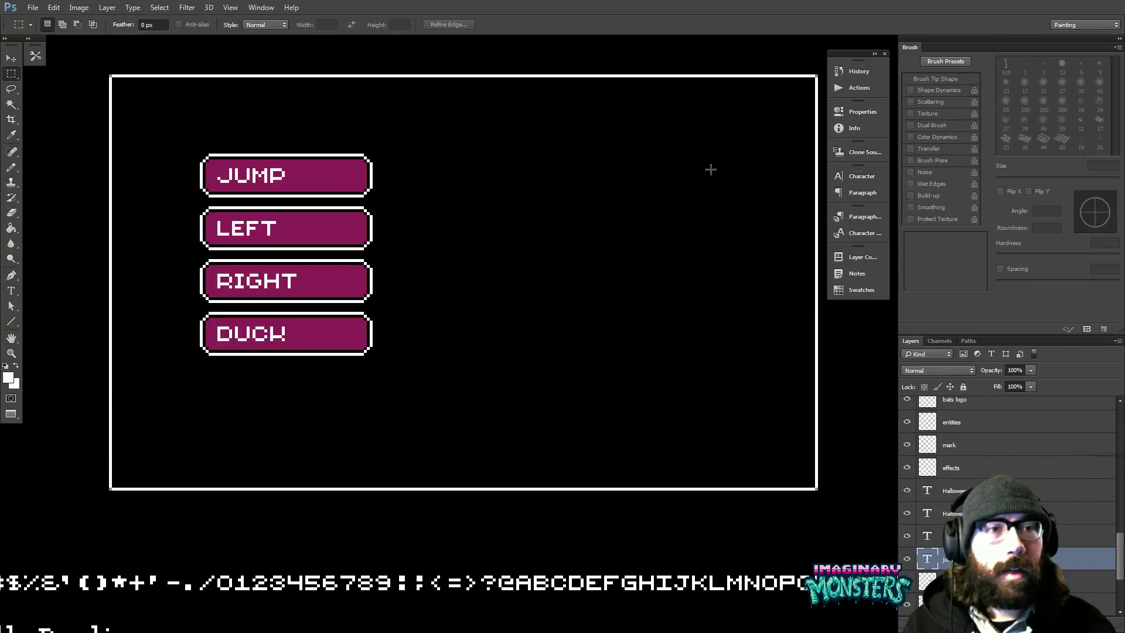
drag(708, 168, 380, 232)
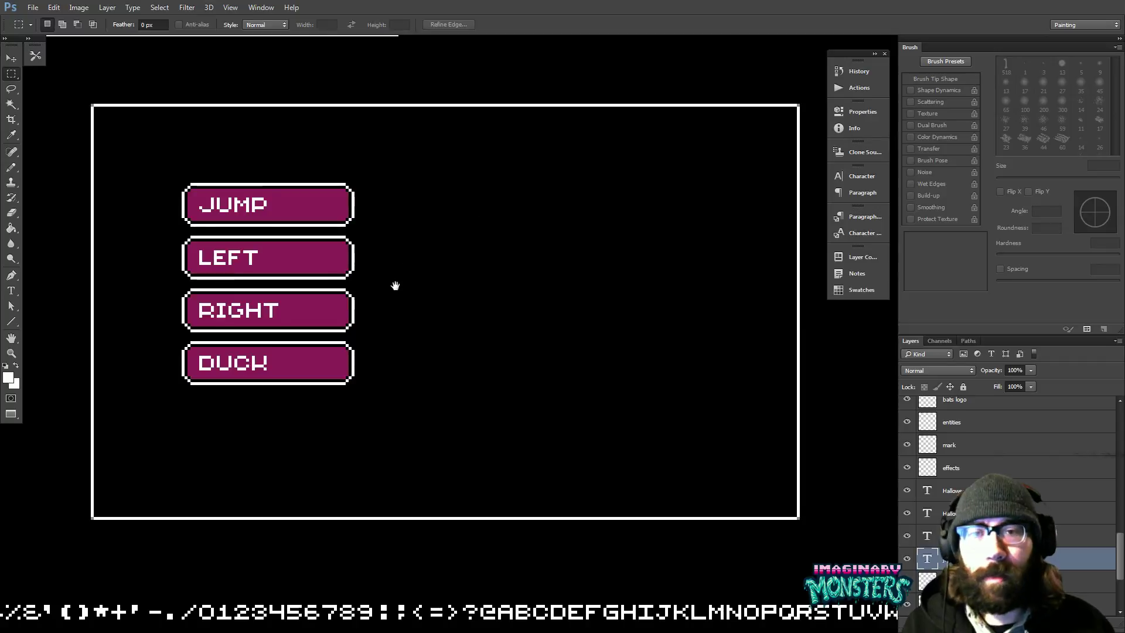
drag(395, 286, 417, 275)
drag(485, 272, 479, 259)
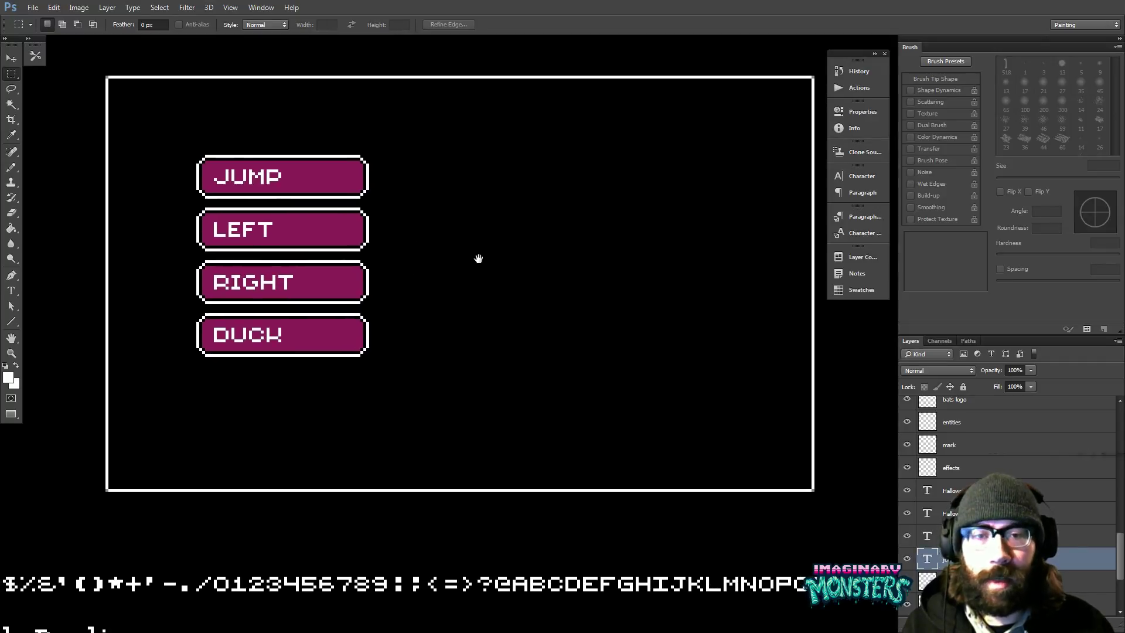
key(t)
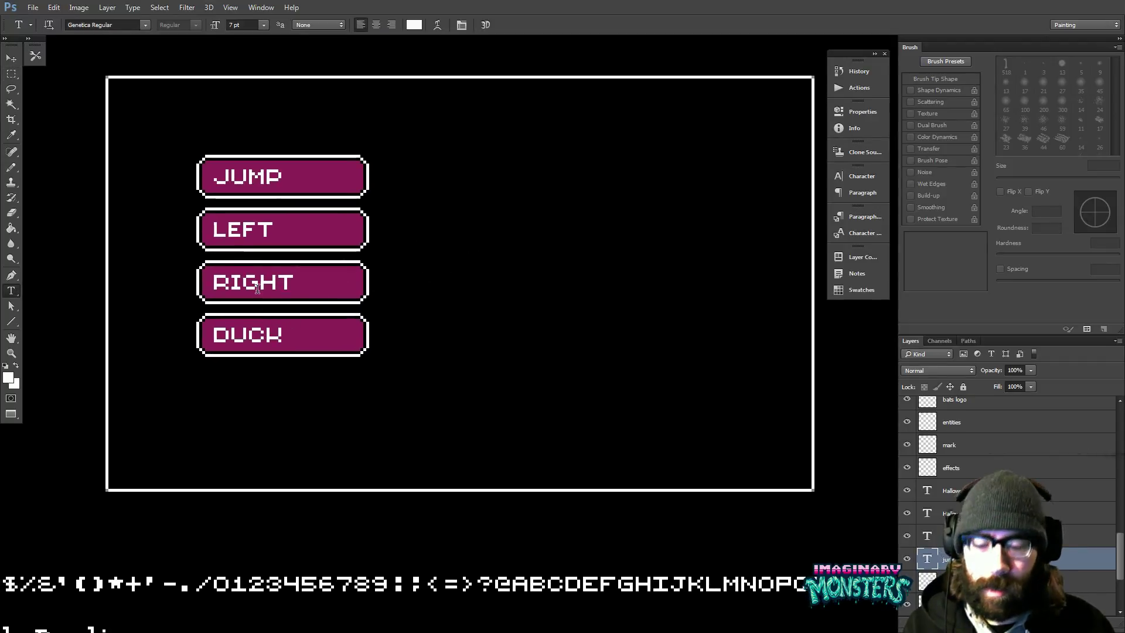
key(m)
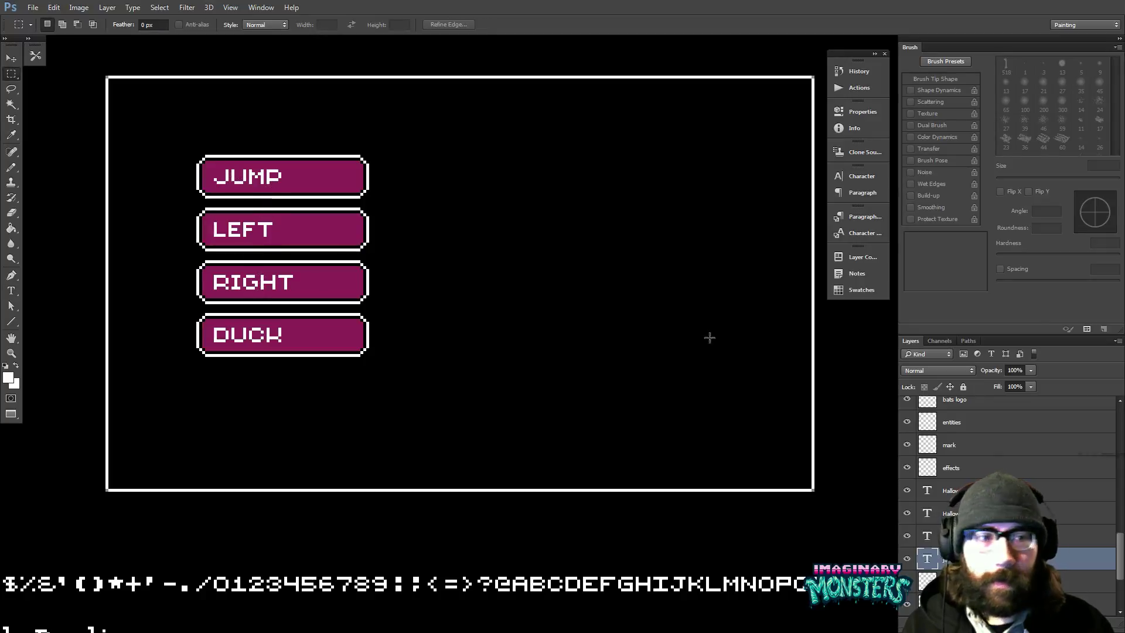
- Switch to the Move tool and select the layer holding the magenta button artwork
click(928, 578)
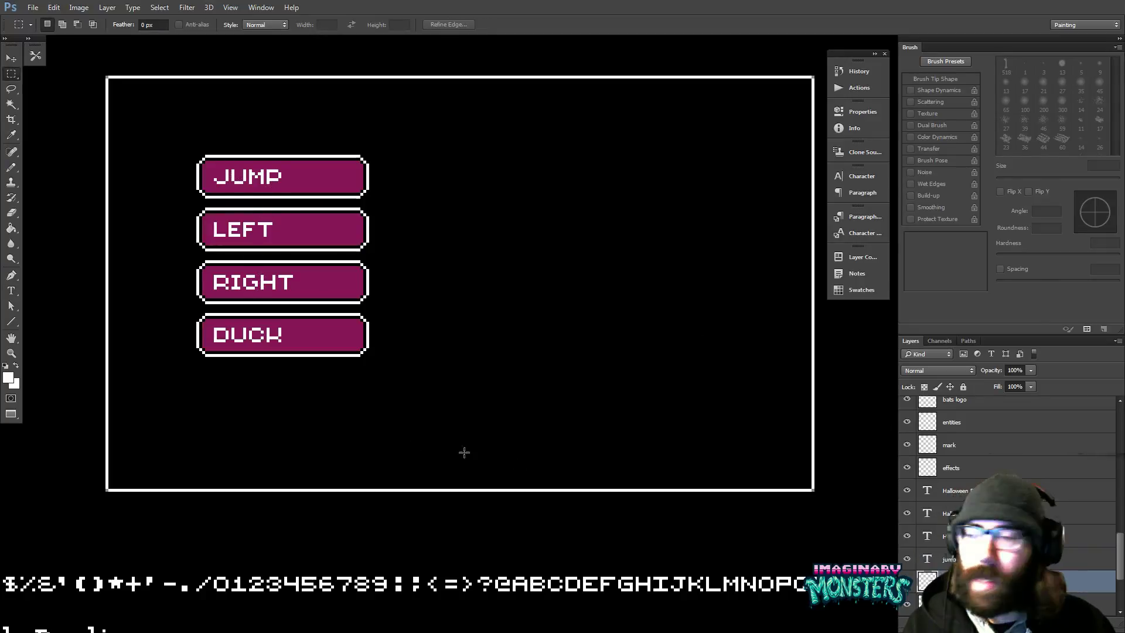
drag(190, 266, 375, 275)
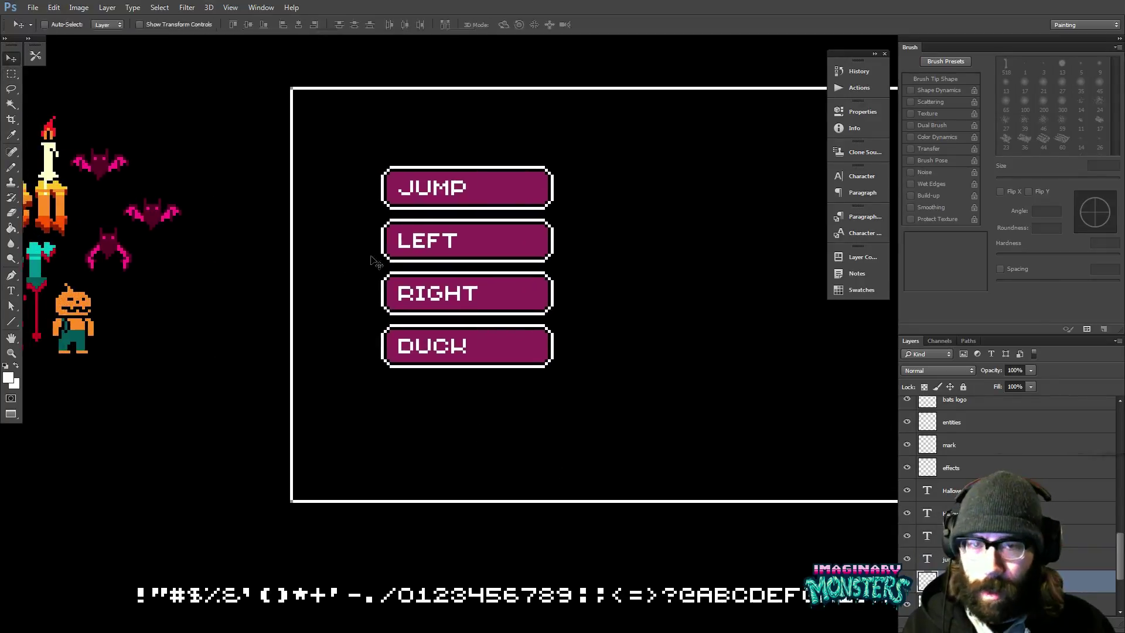
key(v)
click(525, 182)
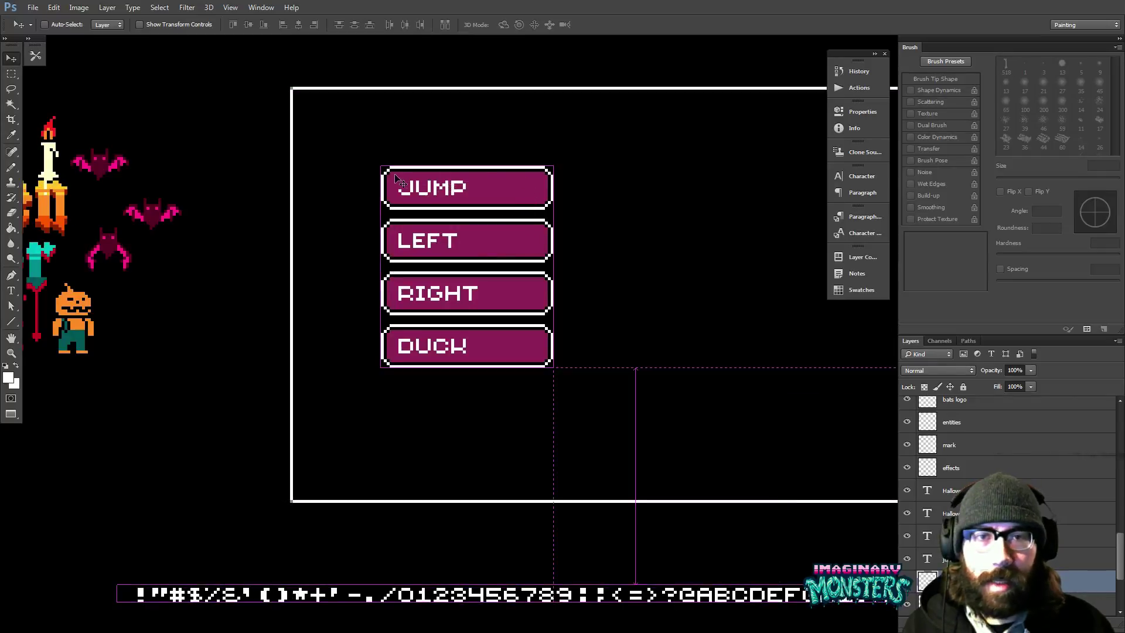
scroll(468, 246, right, 2)
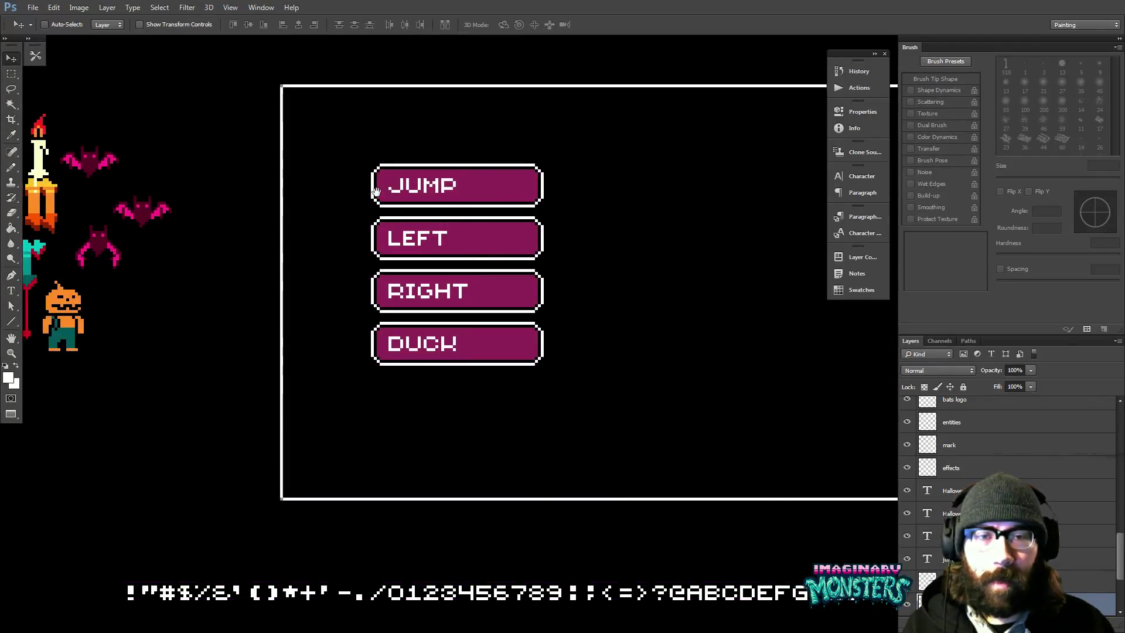
scroll(1008, 504, down, 3)
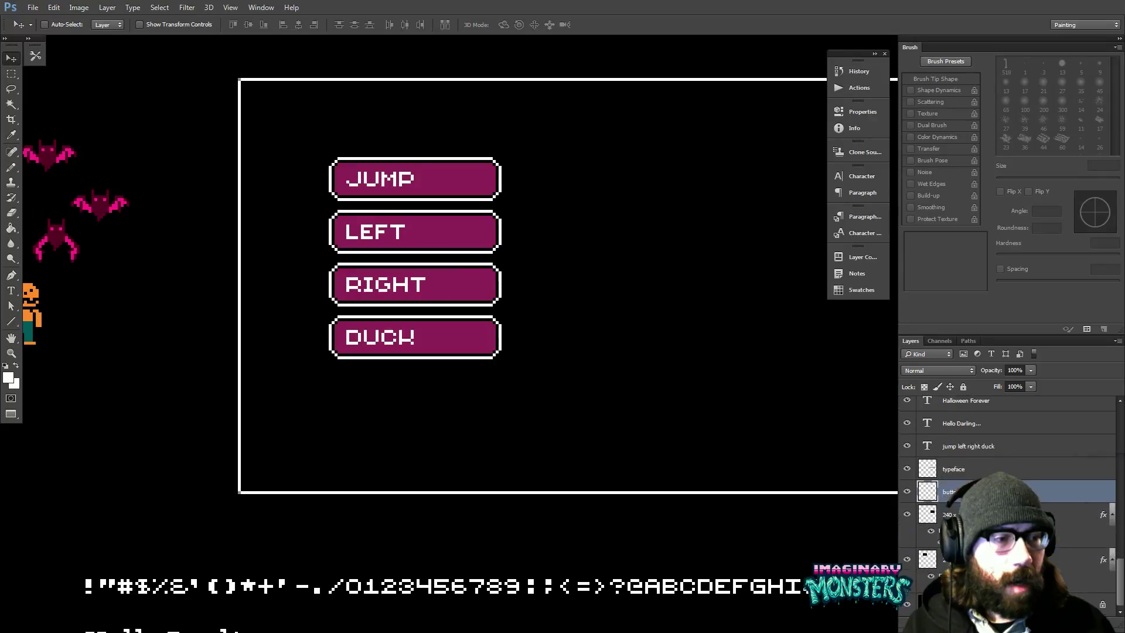
- Hide and restore the black background layer, then the button artwork layer, to check how the menu elements are layered
click(908, 610)
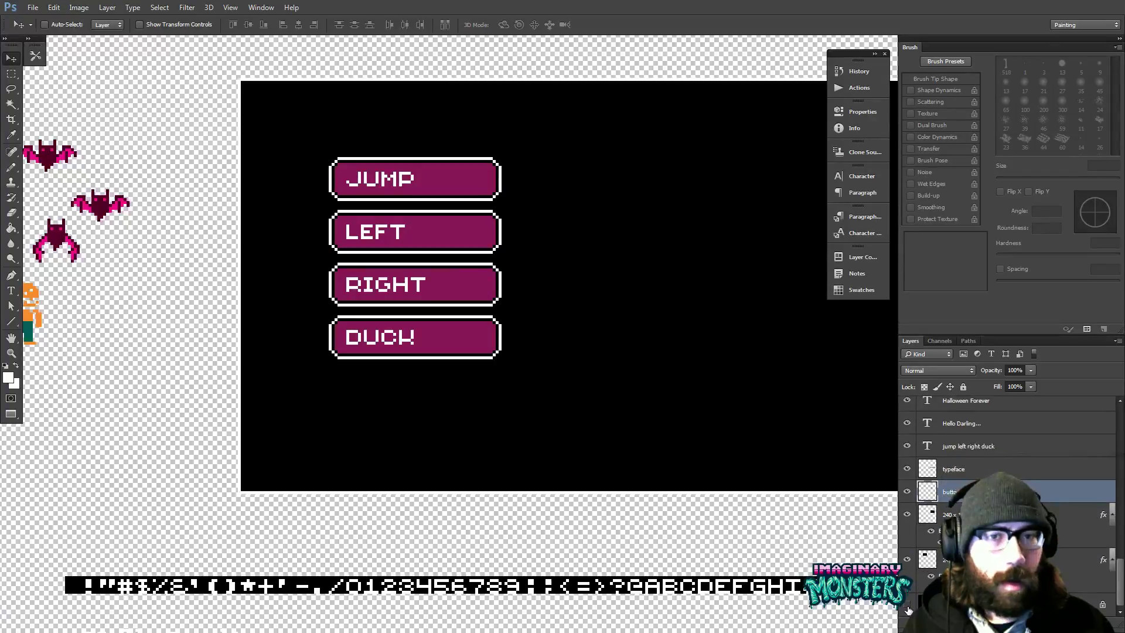
scroll(631, 516, right, 2)
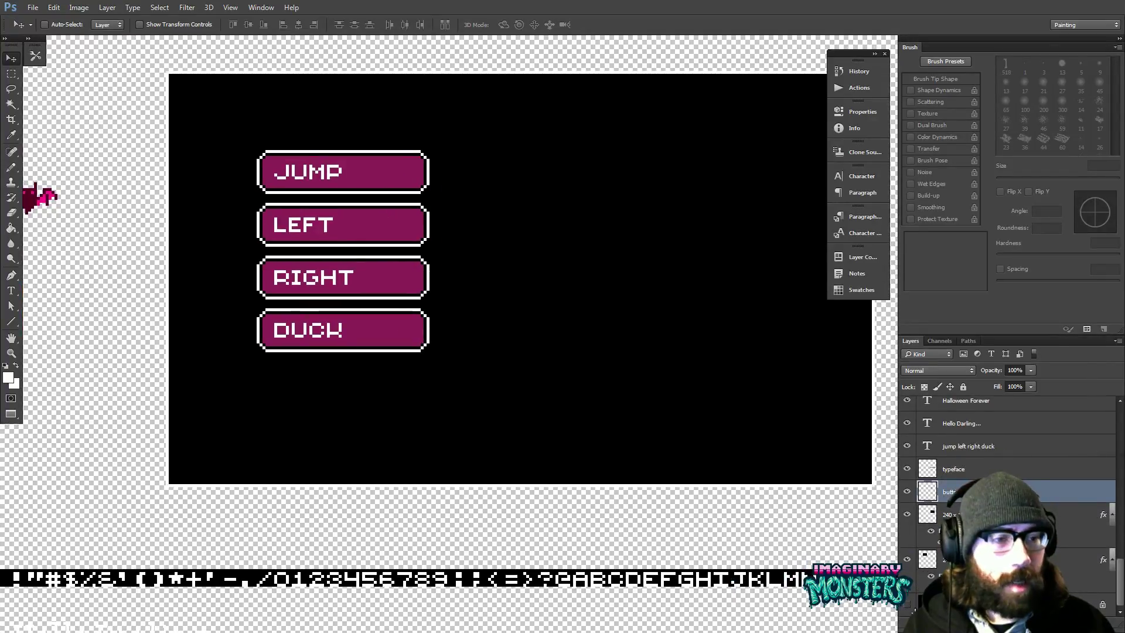
click(907, 609)
drag(796, 523, 850, 536)
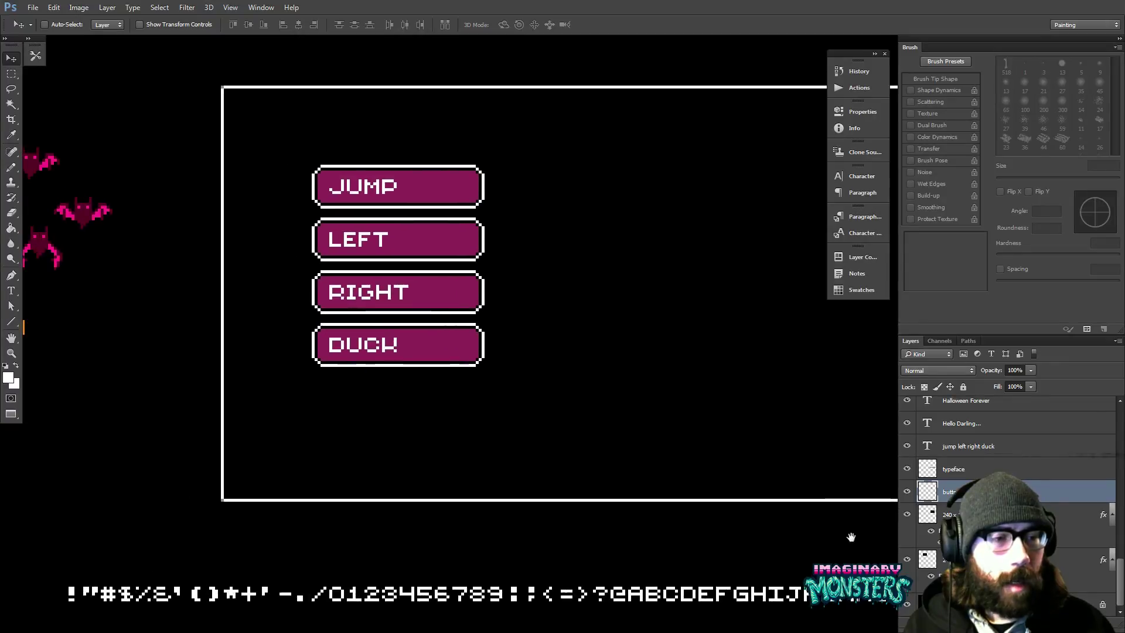
click(907, 492)
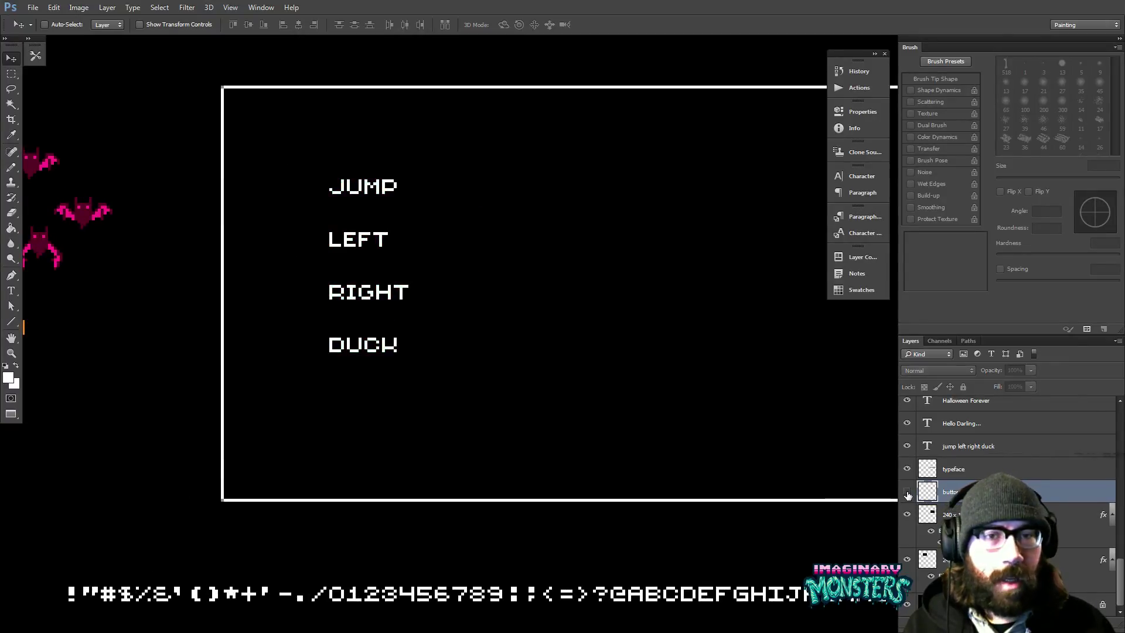
click(908, 493)
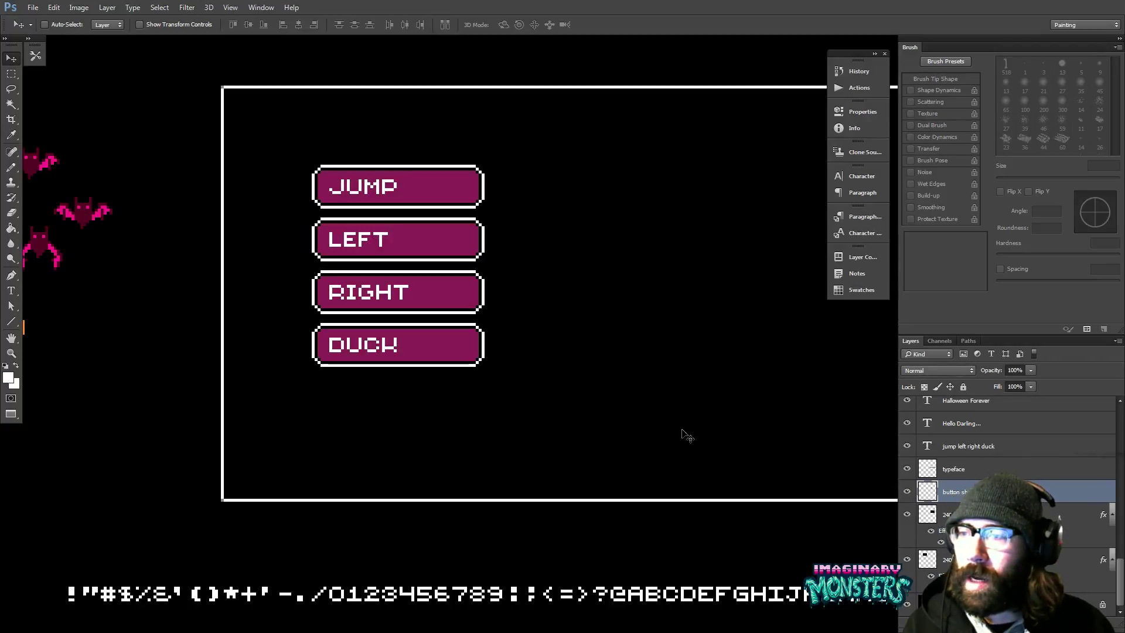
drag(624, 410, 574, 414)
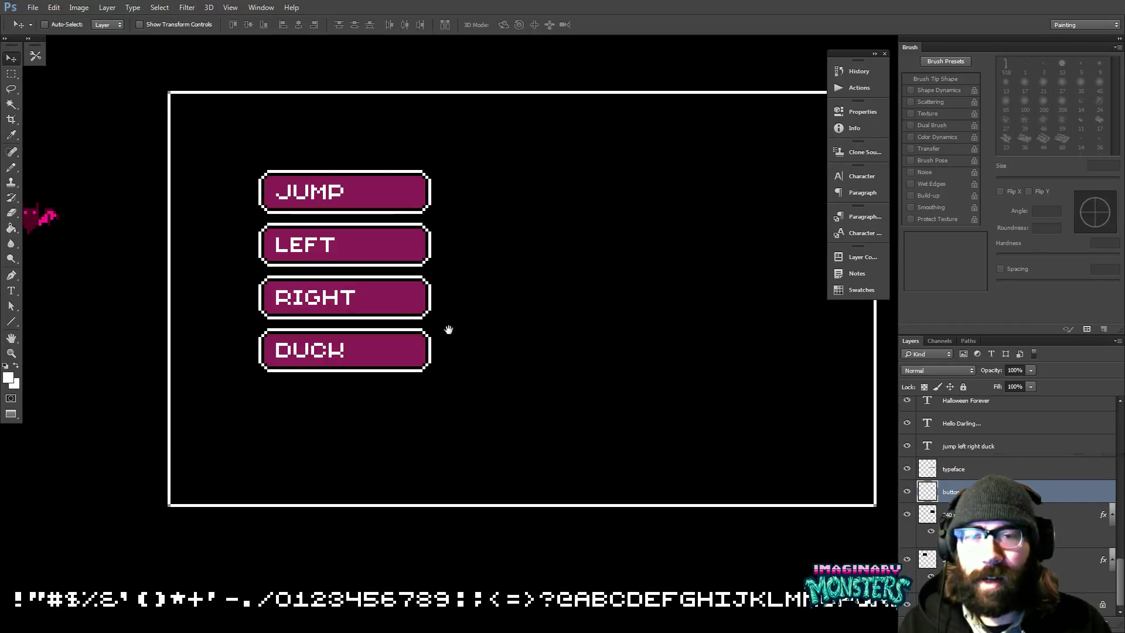
- Hide and restore the button artwork layer to check it against the four text labels
drag(439, 306, 480, 301)
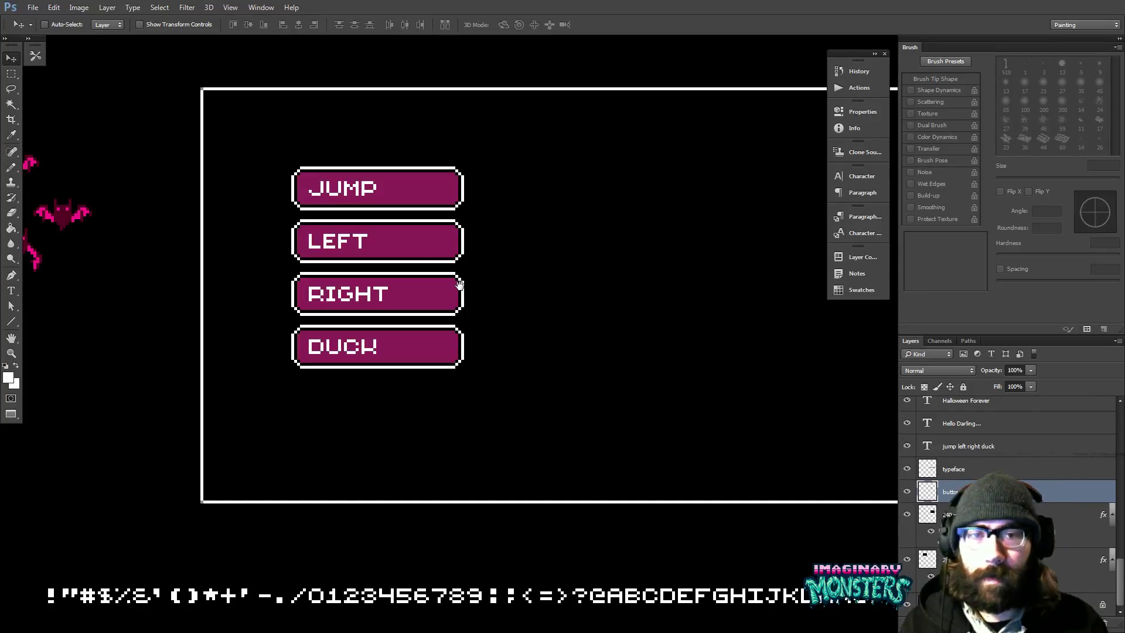
drag(457, 270, 423, 275)
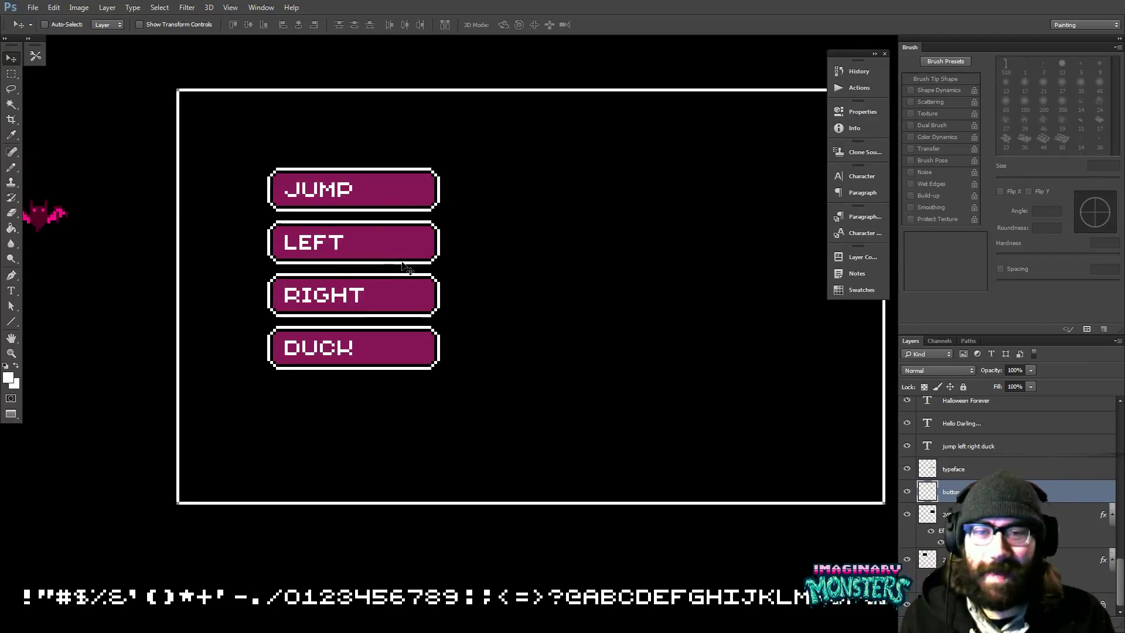
drag(461, 281, 451, 284)
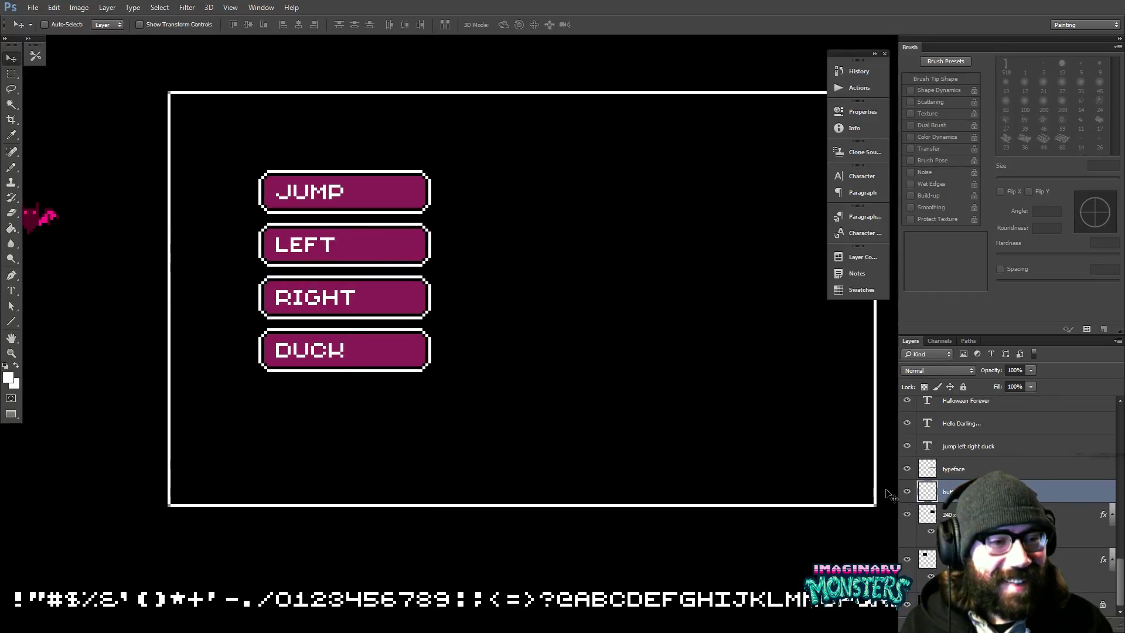
click(908, 491)
click(907, 491)
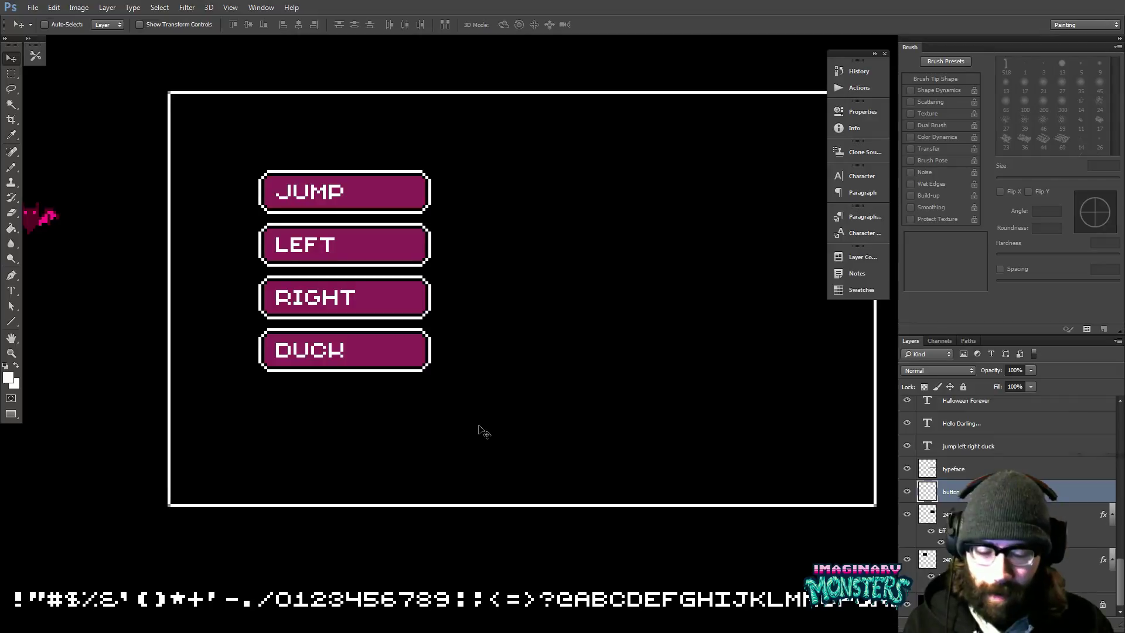
- Duplicate the RIGHT and DUCK button shapes downward by one button spacing to add a fifth, unlabelled button, then deselect
key(m)
drag(258, 337, 243, 326)
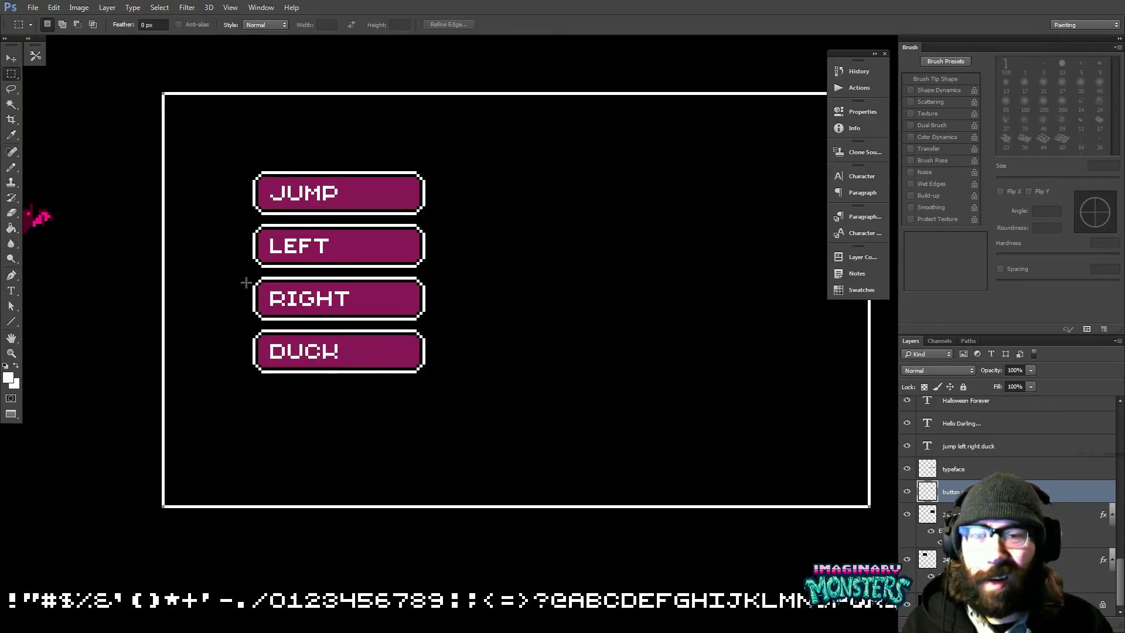
drag(241, 272, 462, 395)
key(v)
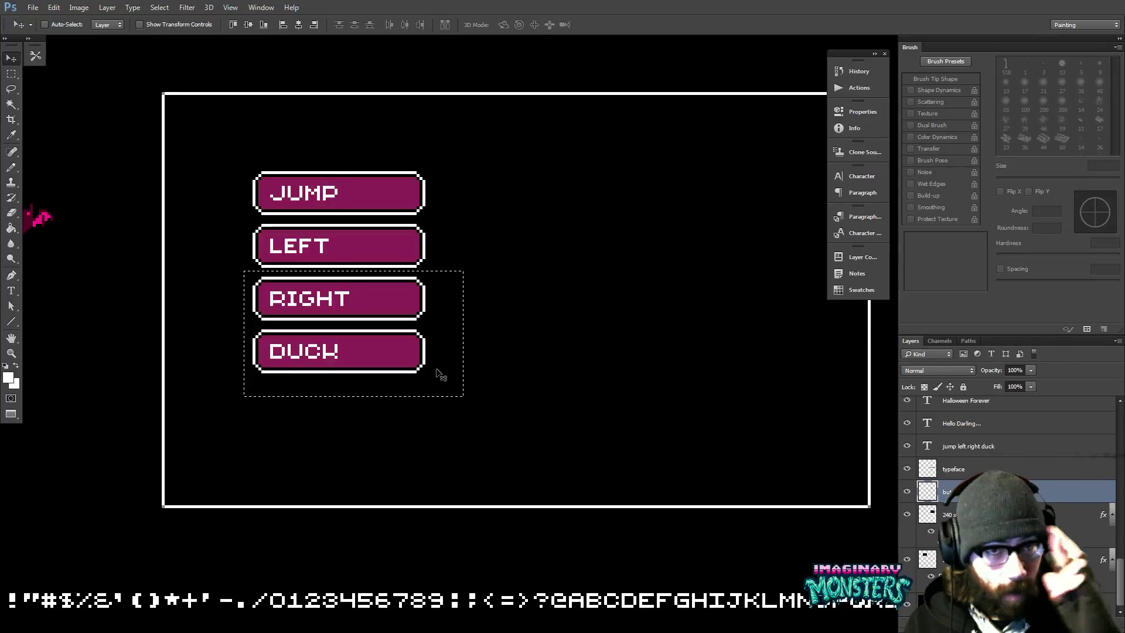
key(shift+Down)
key(shift+Down)
key(shift+Down)
key(shift+Down)
key(shift+Down)
key(shift+Down)
key(shift+Down)
key(shift+Down)
key(shift+Down)
key(shift+Down)
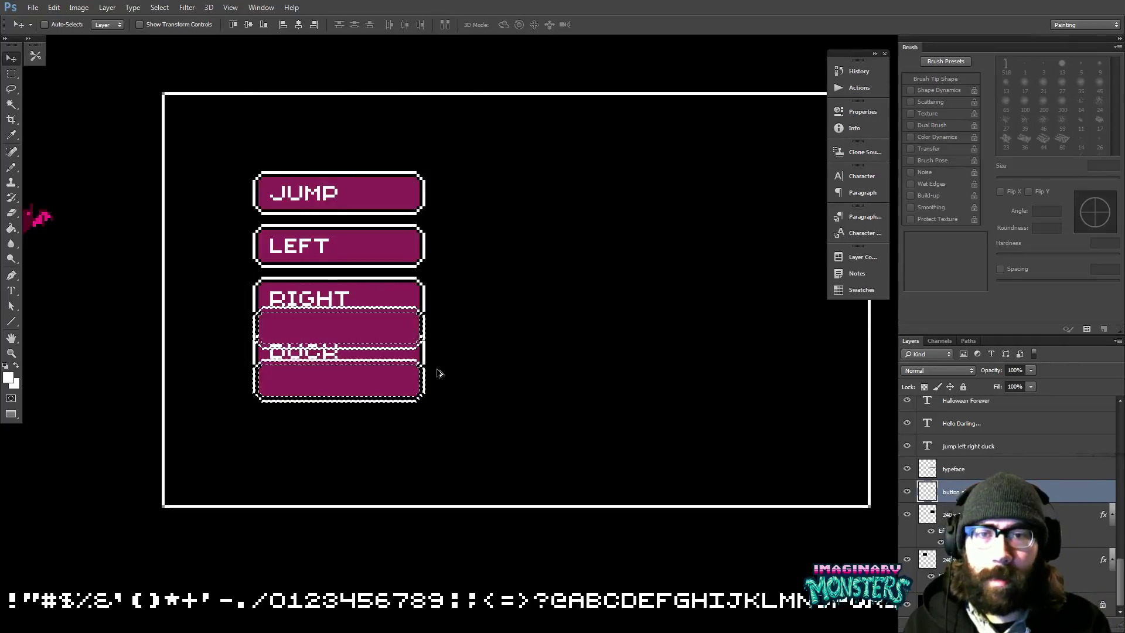
key(Up)
key(Up)
key(Up)
key(Up)
key(Up)
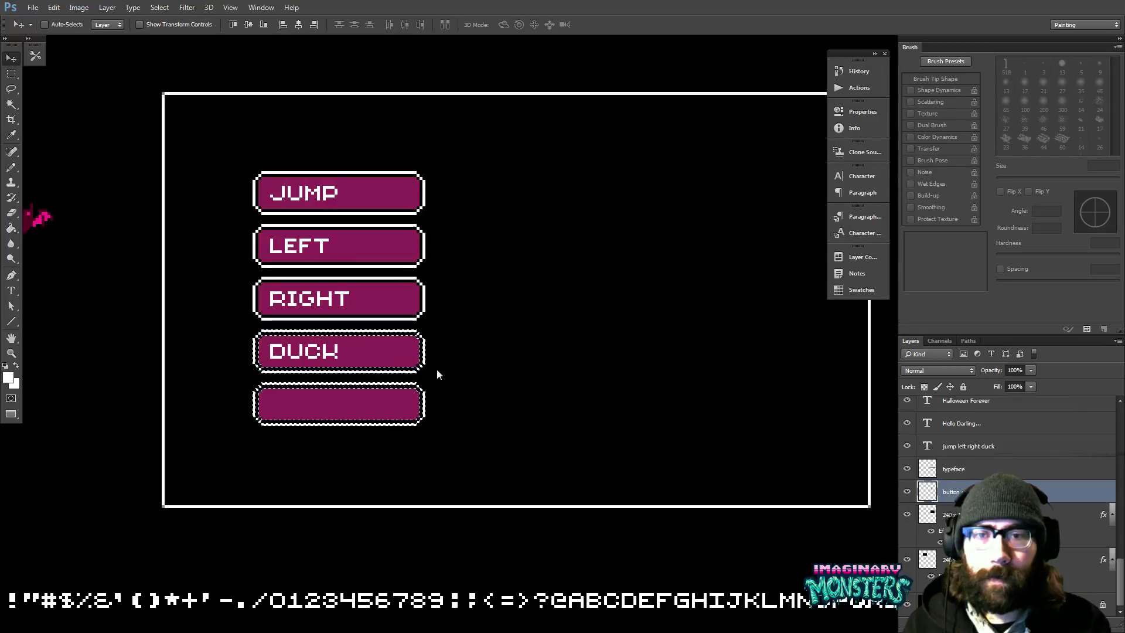
key(ctrl+d)
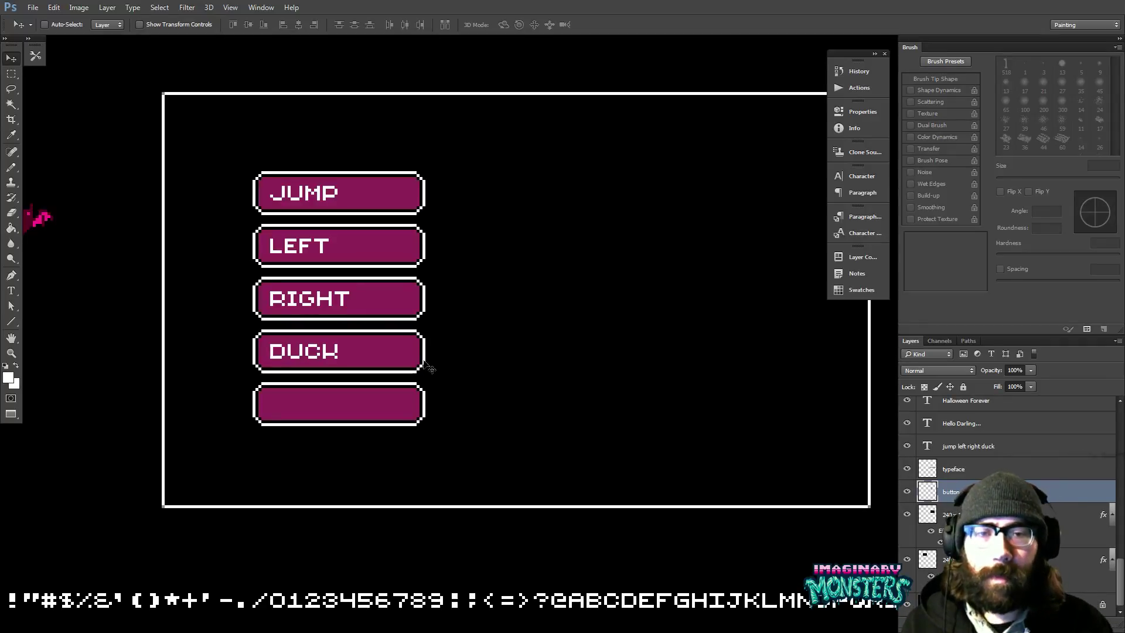
- Toggle the button artwork layer's visibility and review the five-button column alongside the title screen and cutscene artwork
mouse_move(431, 376)
mouse_down()
mouse_move(465, 363)
mouse_move(450, 370)
mouse_up()
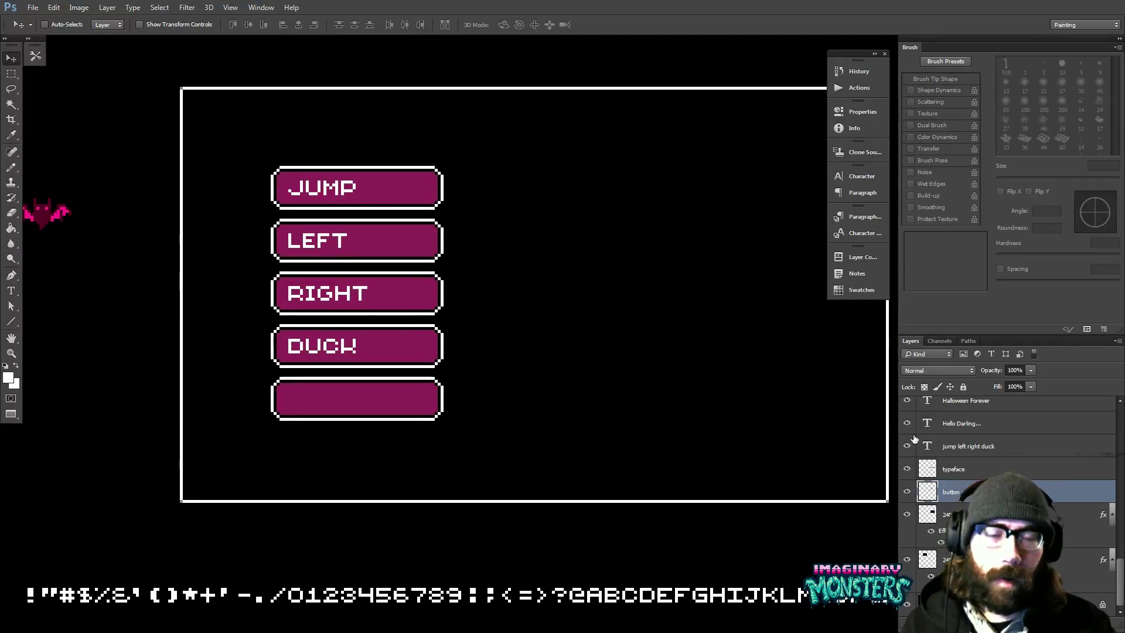
click(906, 493)
click(907, 493)
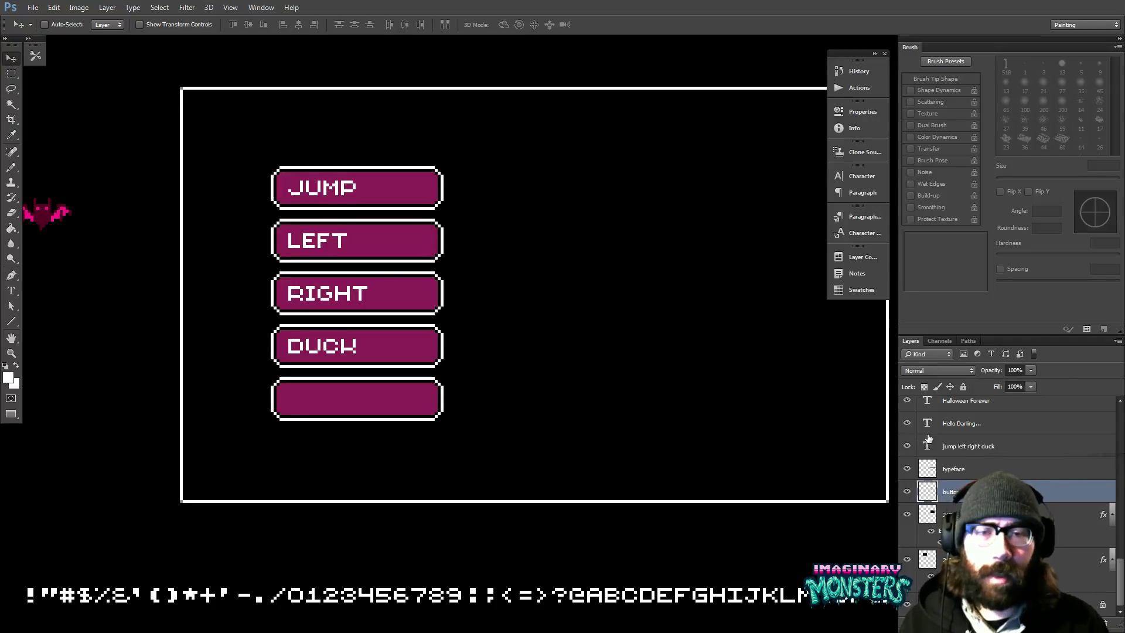
drag(477, 438, 527, 441)
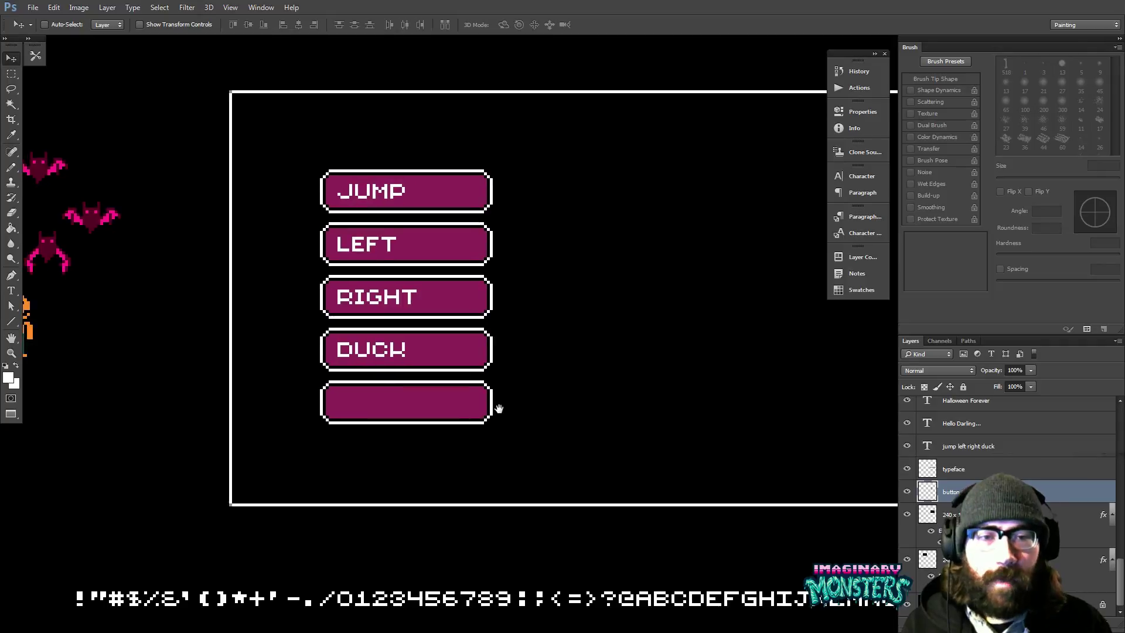
drag(474, 394, 367, 391)
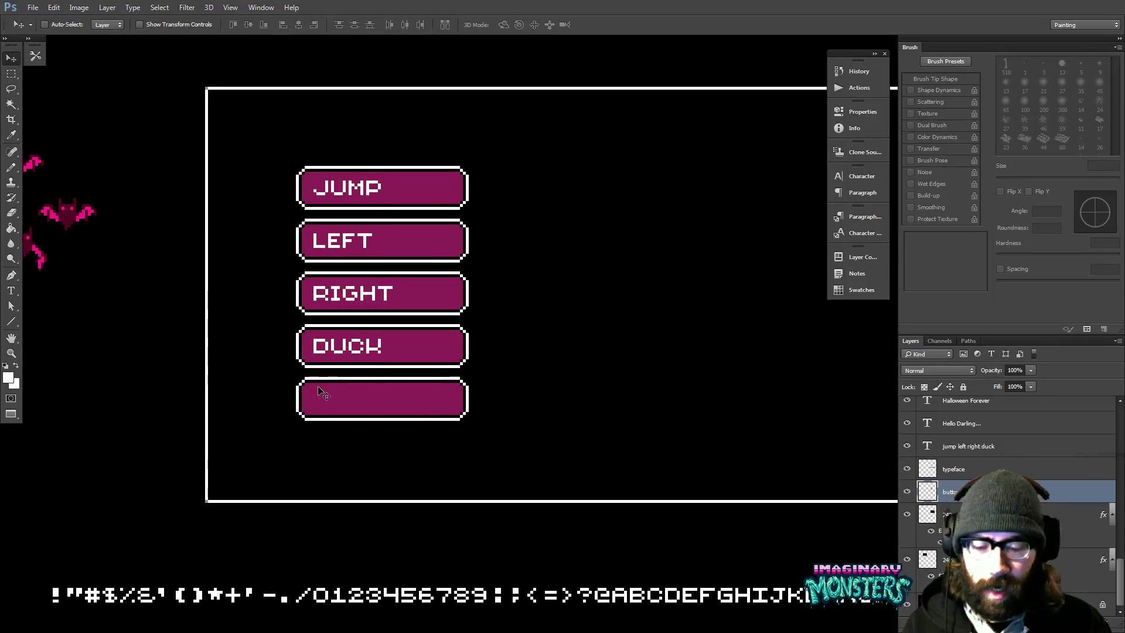
drag(502, 410, 605, 412)
alt+click(606, 408)
alt+click(606, 408)
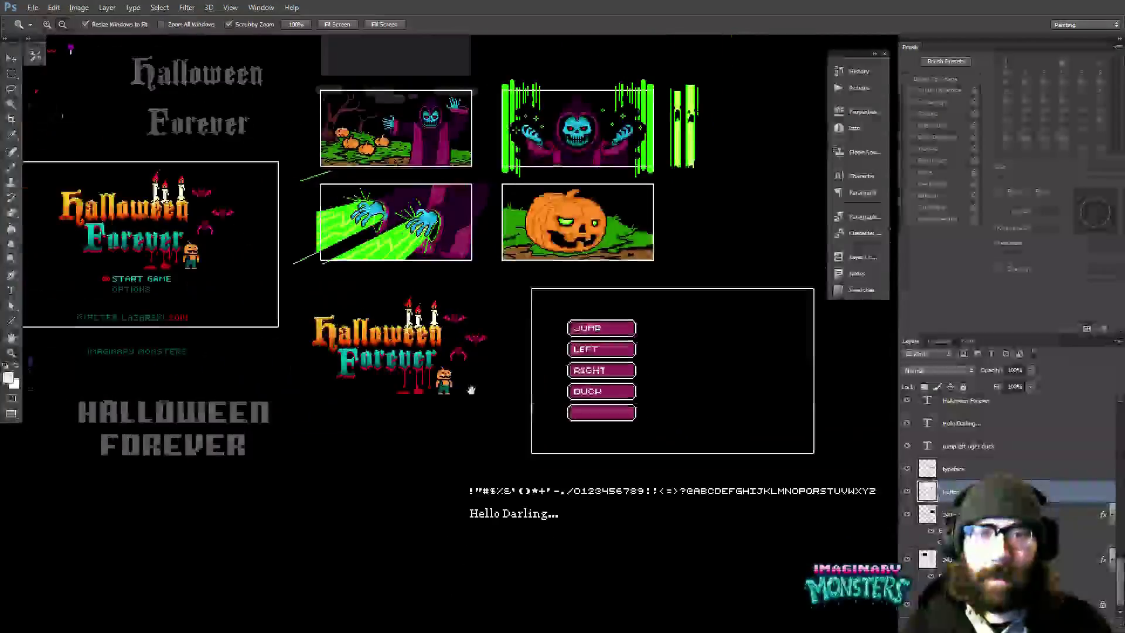
drag(499, 384, 639, 418)
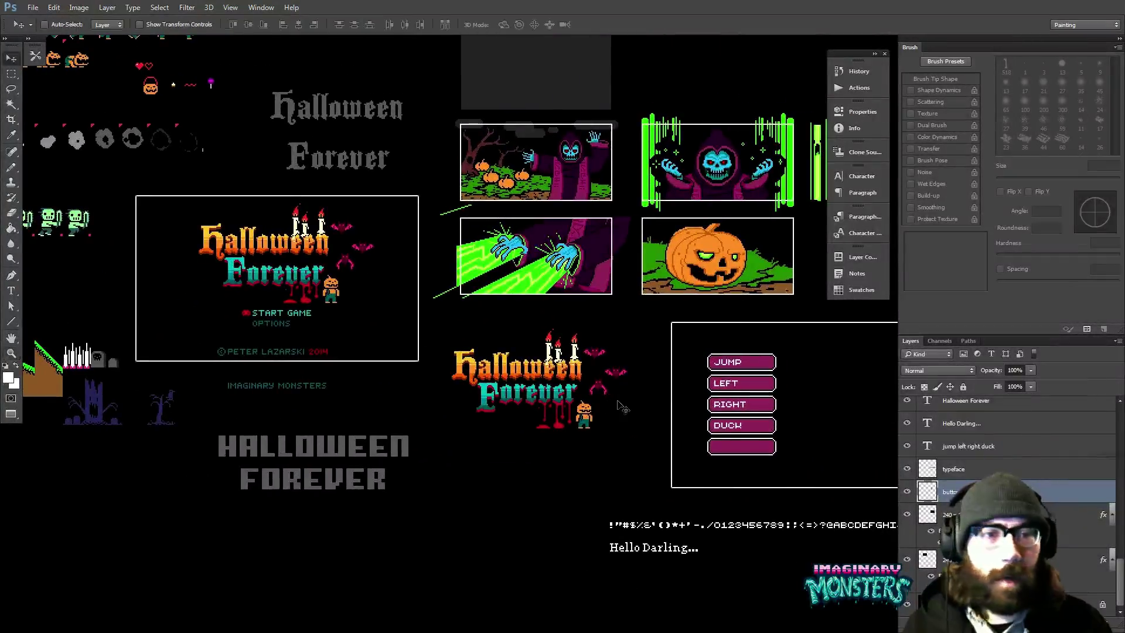
drag(694, 397, 514, 392)
scroll(608, 385, up, 4)
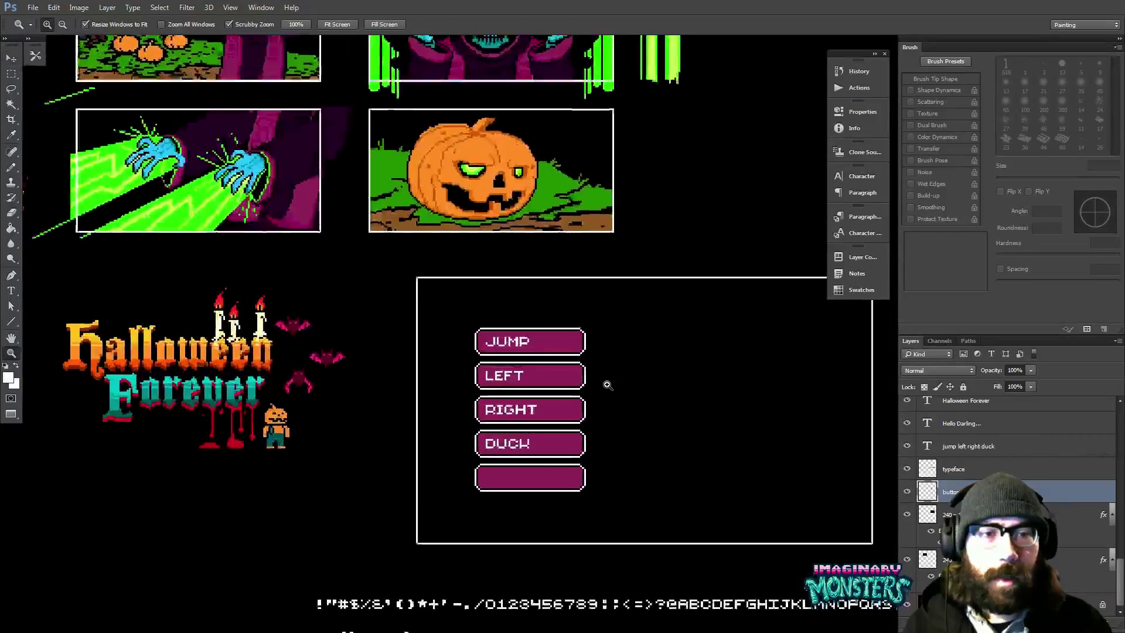
- Try UP as a key label beside JUMP in the button text block, and a quoted "UP" on the LEFT line
key(v)
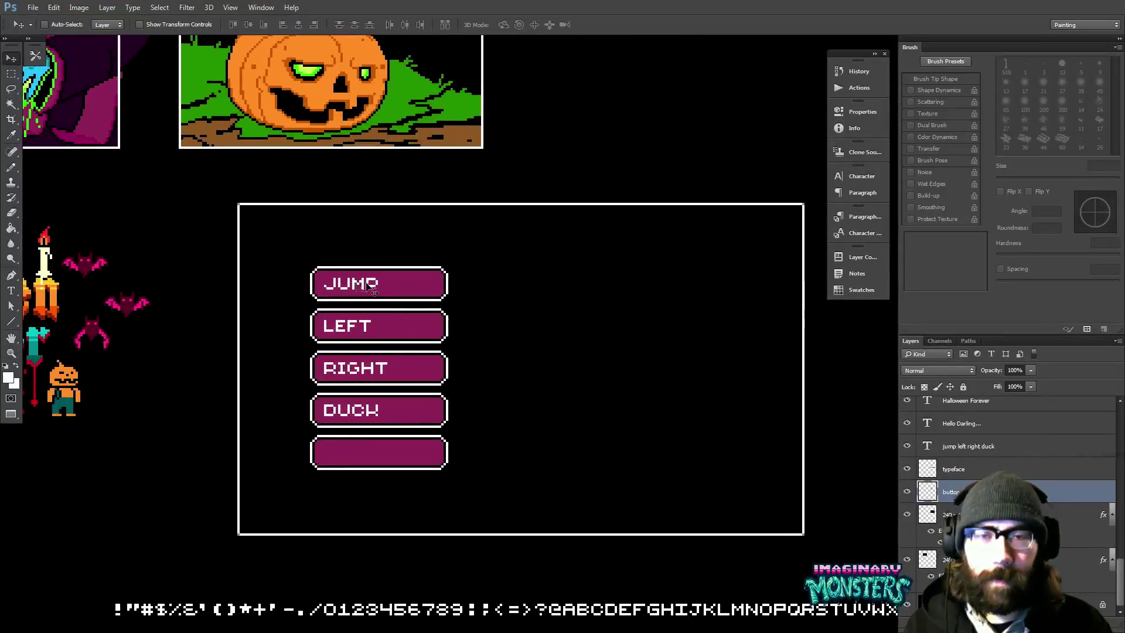
double_click(381, 290)
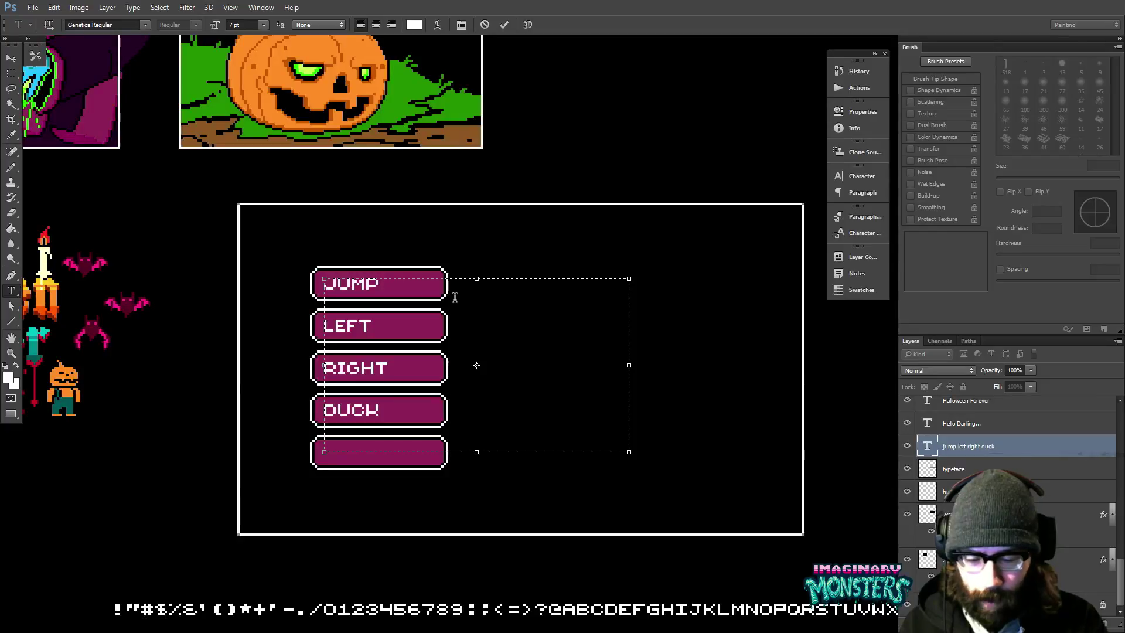
text(UP)
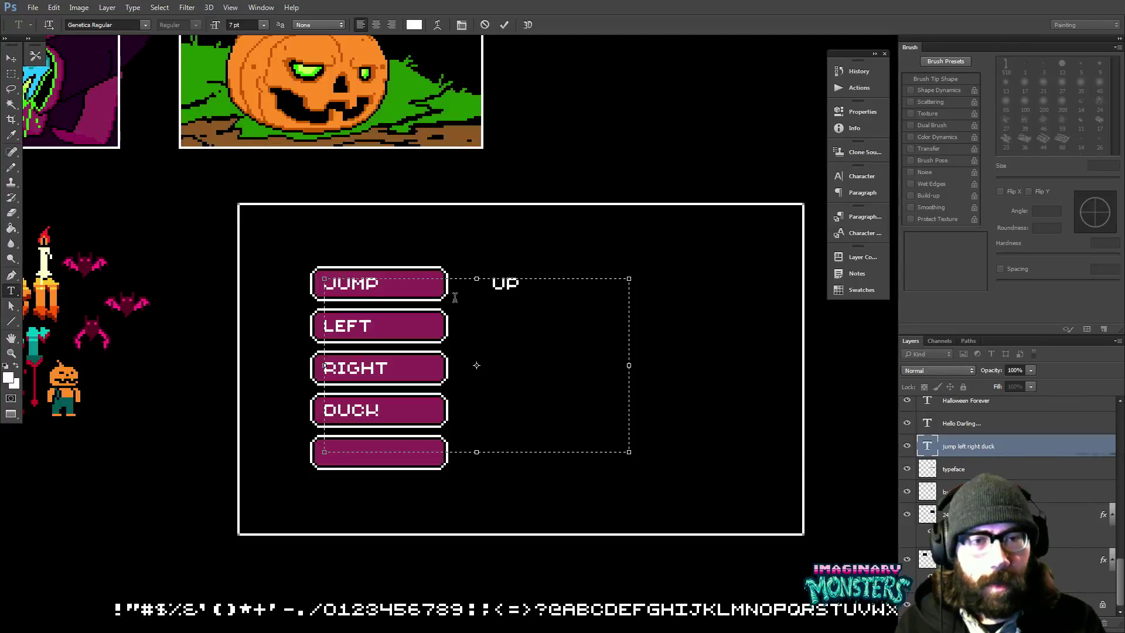
text("UP")
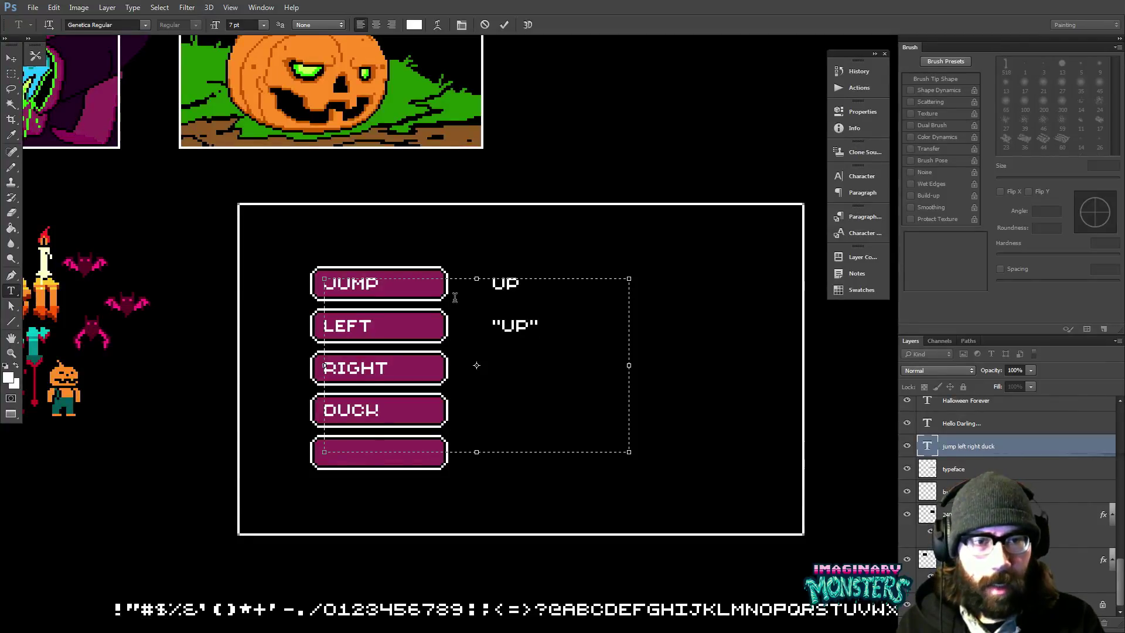
key(BackSpace)
key(BackSpace)
key(BackSpace)
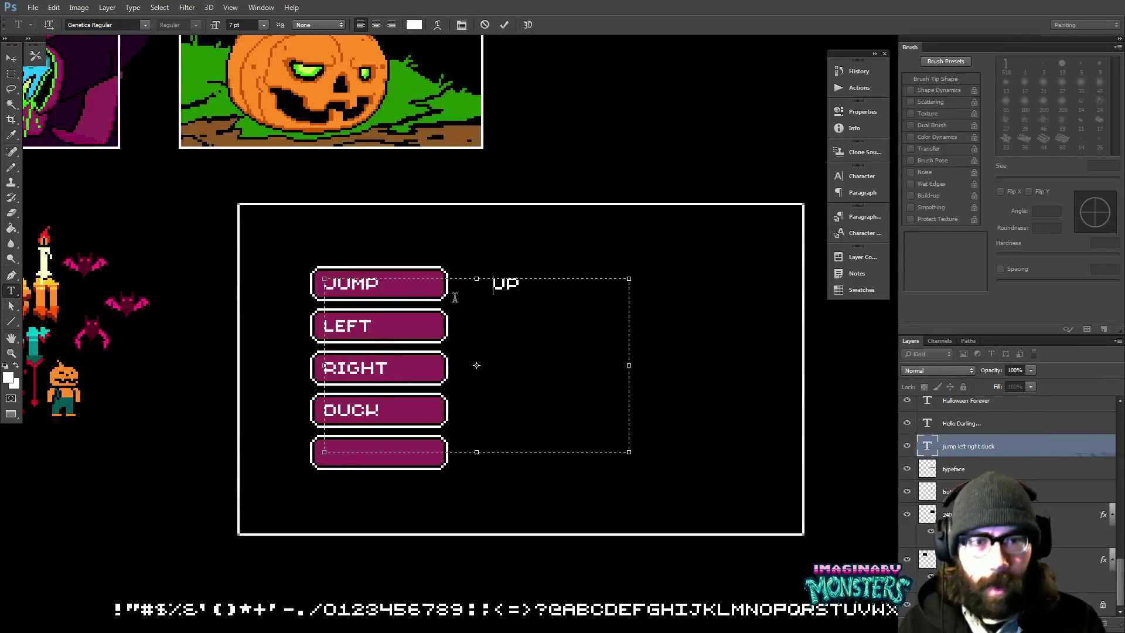
- Replace UP beside JUMP with W, and add the key labels A, D and S beside LEFT, RIGHT and DUCK
key(shift+Right)
key(shift+Right)
text(w)
key(Return)
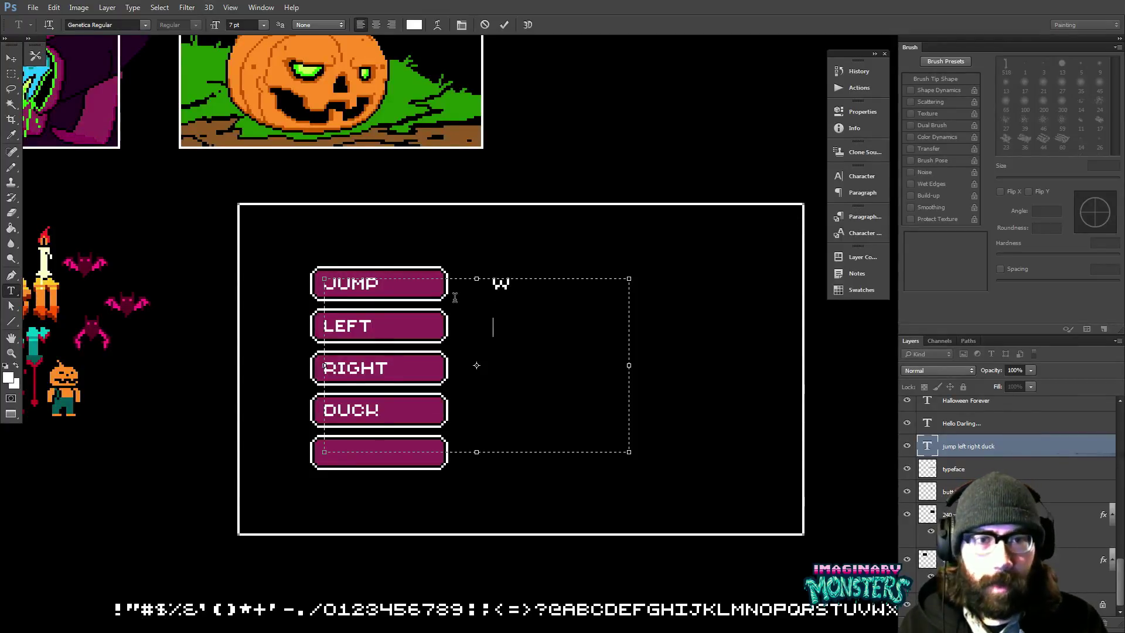
text(a)
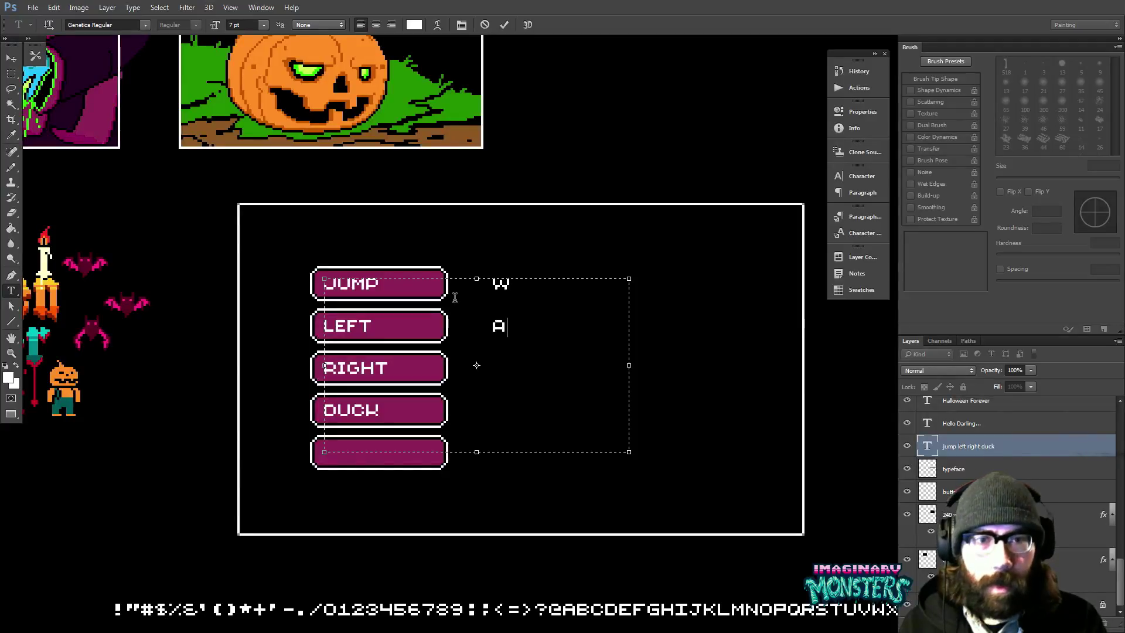
key(Down)
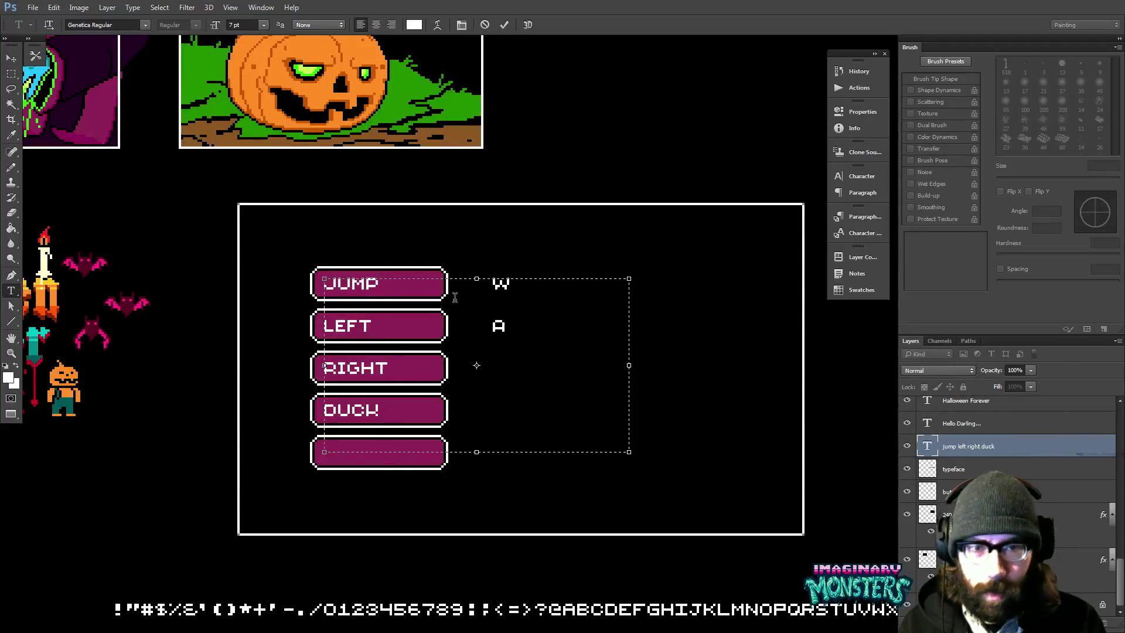
text(d)
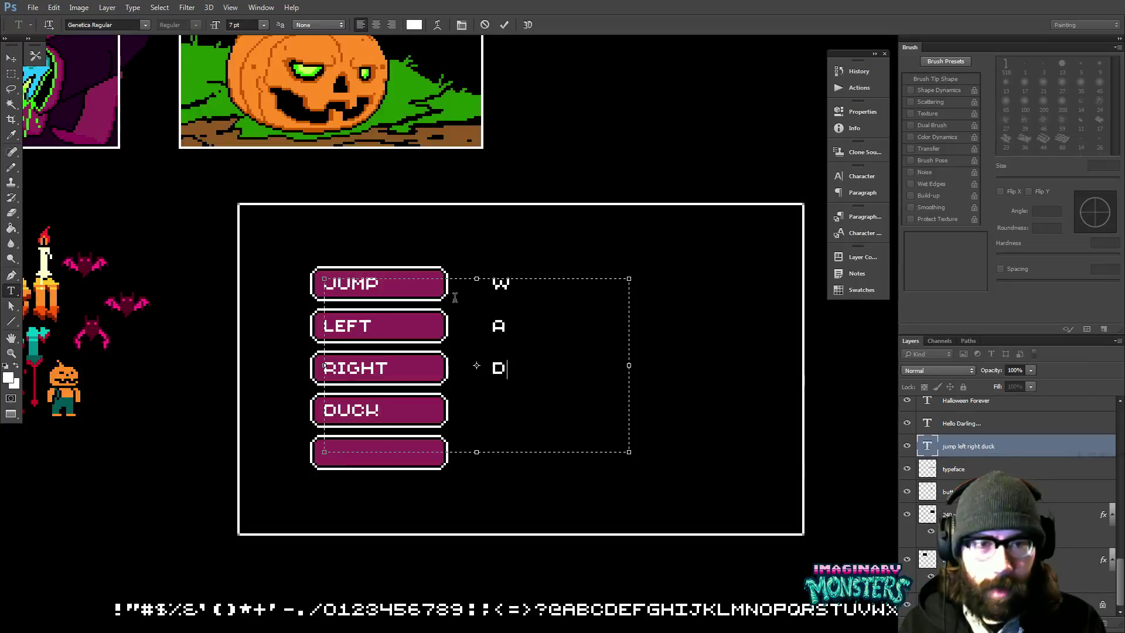
text(s)
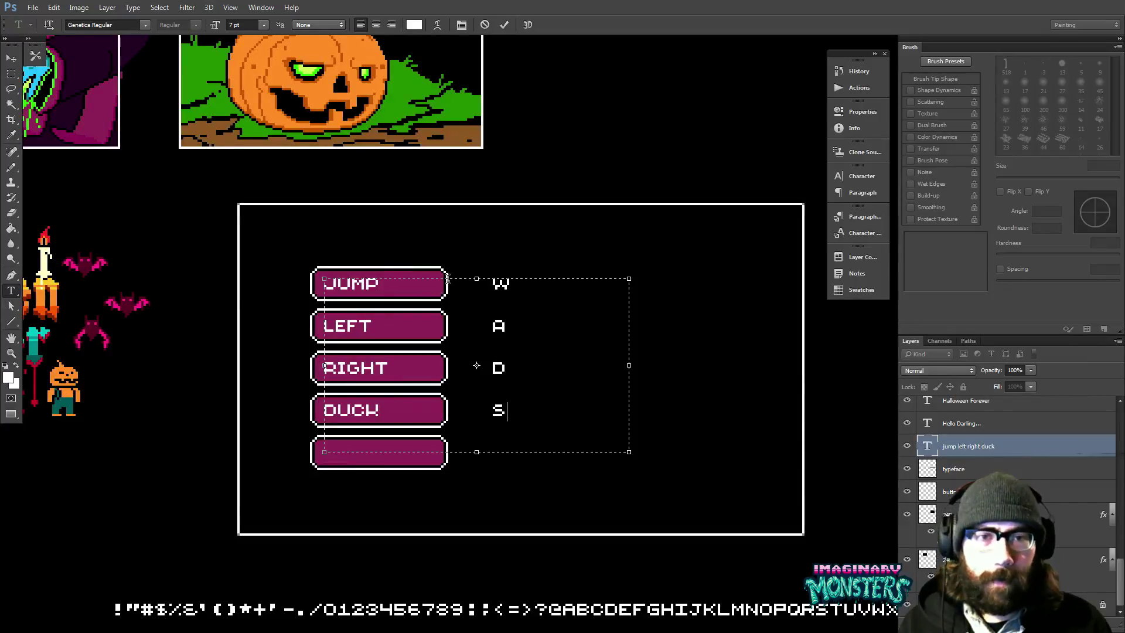
- Remove the extra spacing before W, A, D and S so the letters sit just beside their buttons
double_click(466, 293)
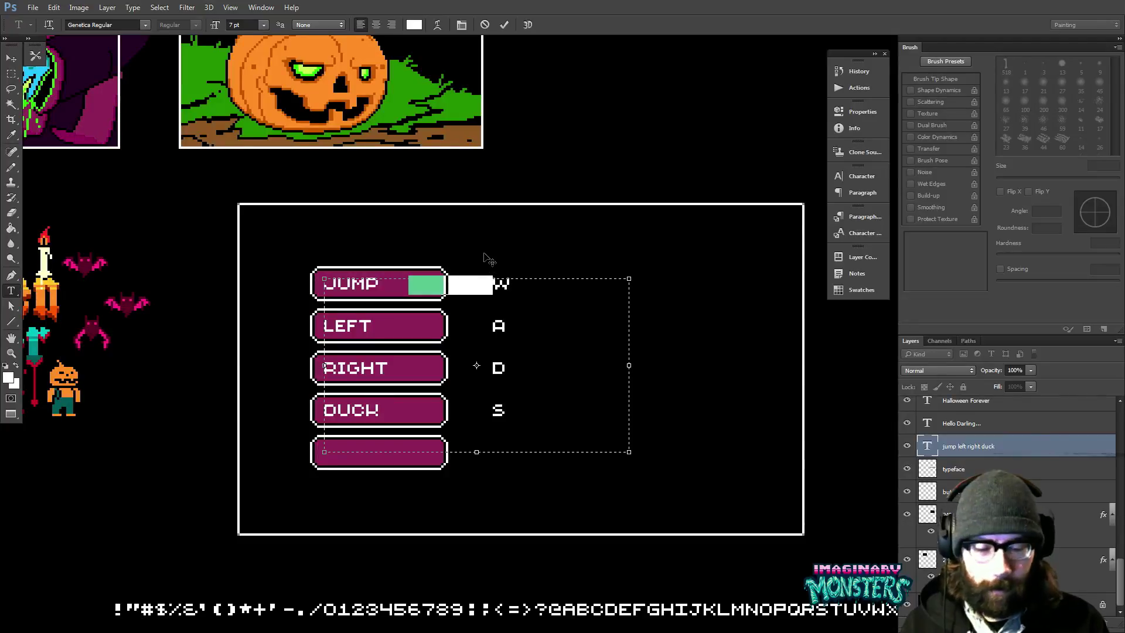
key(BackSpace)
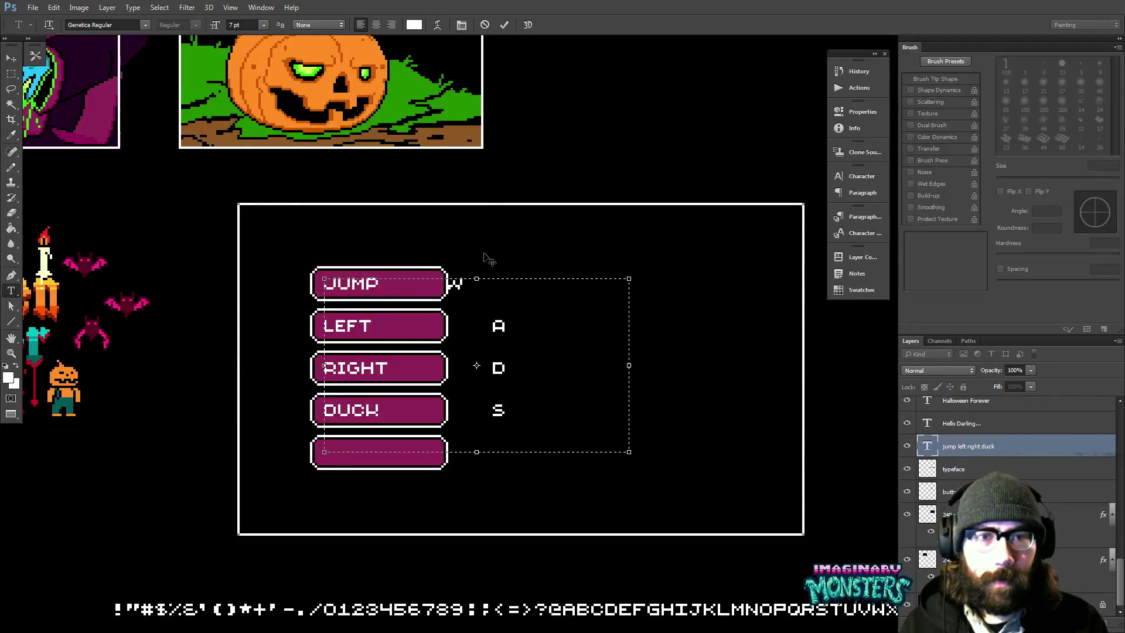
key(Down)
key(BackSpace)
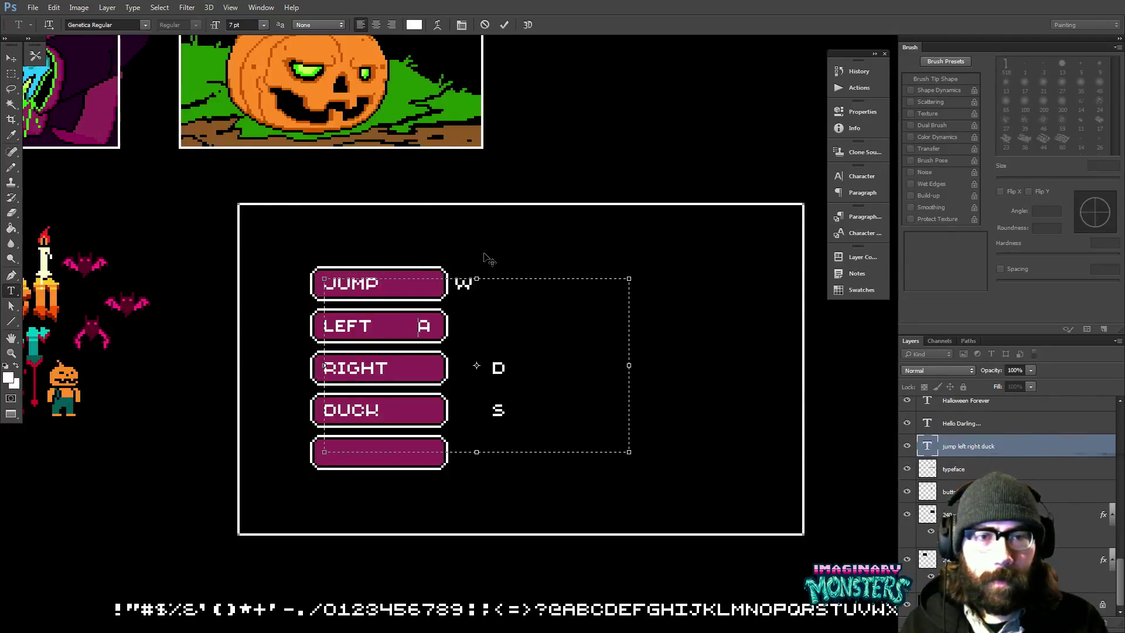
key(Down)
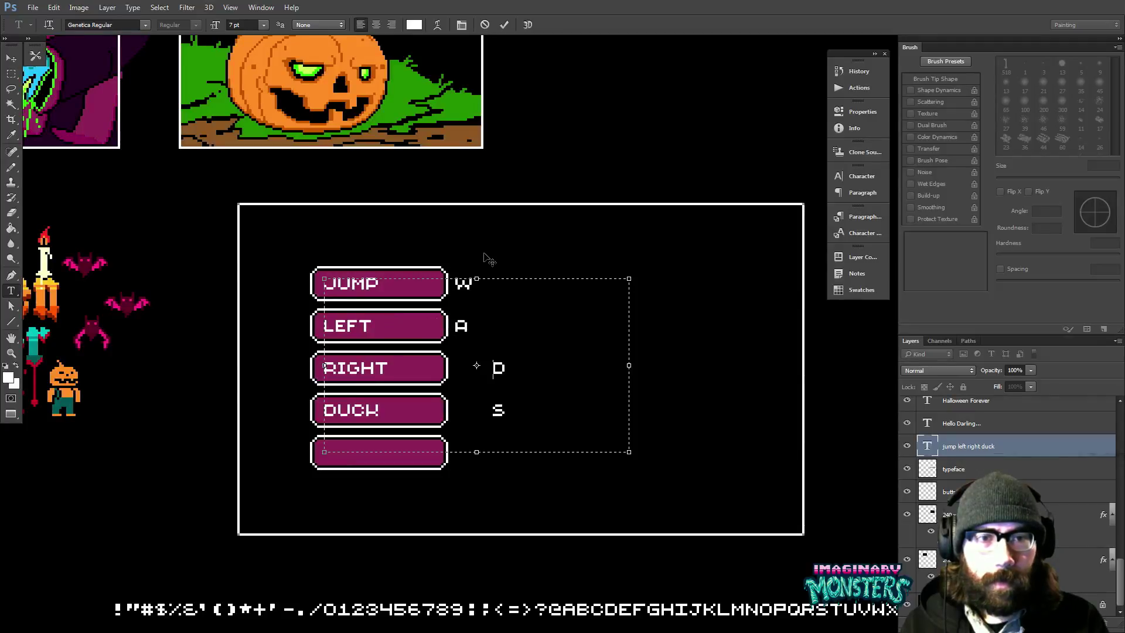
key(BackSpace)
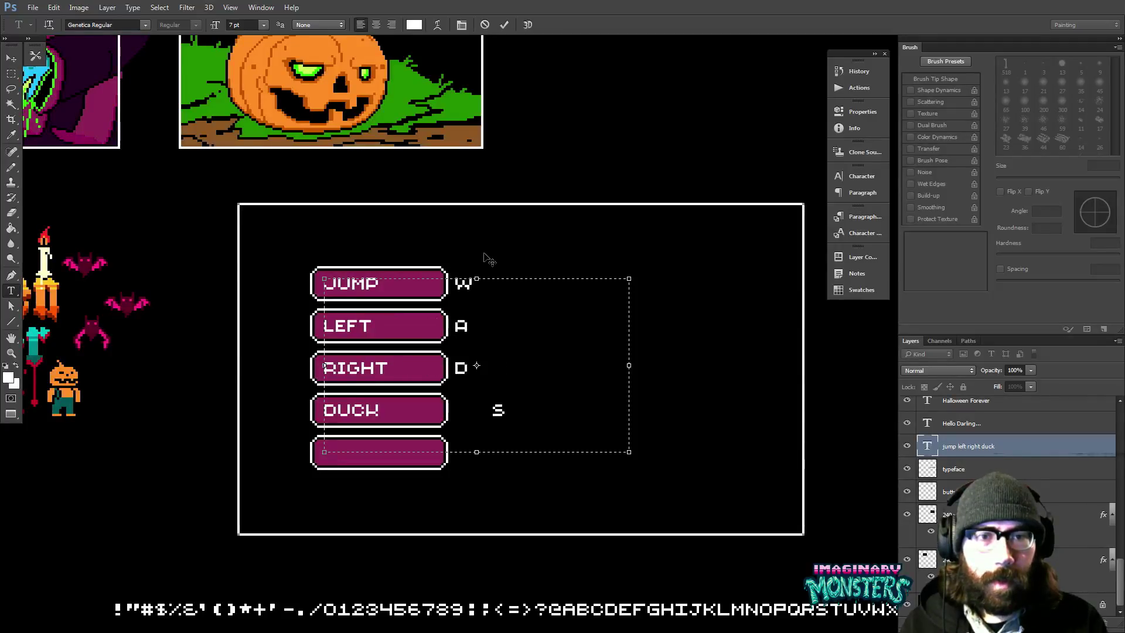
key(BackSpace)
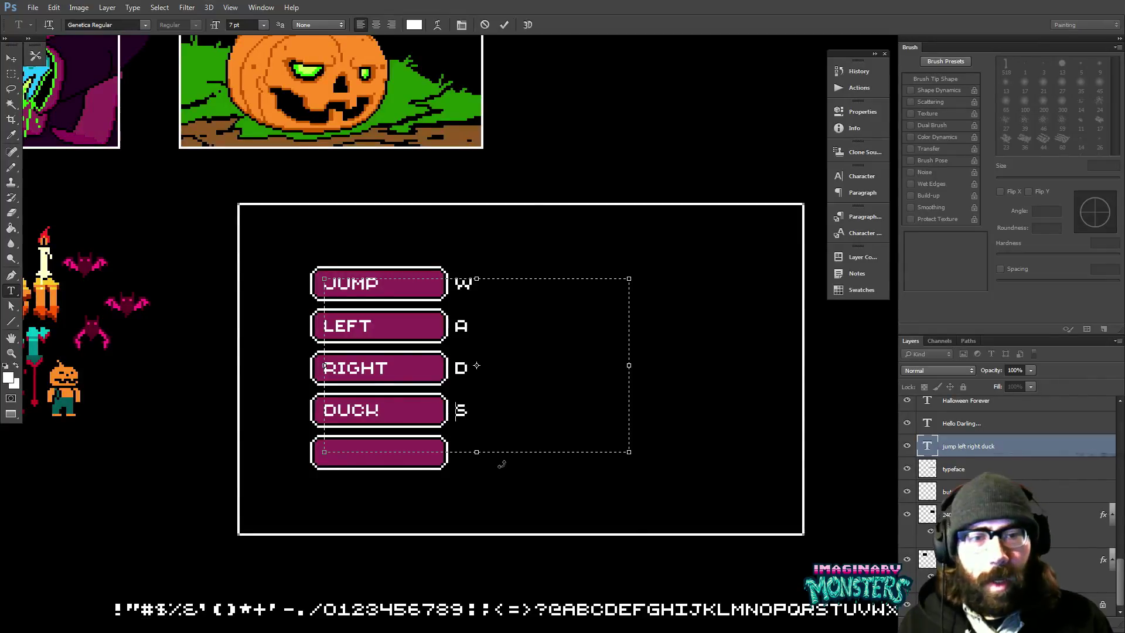
- Extend the text box downward past the fifth button, commit the text edit and switch to the Rectangular Marquee tool
drag(478, 453, 477, 502)
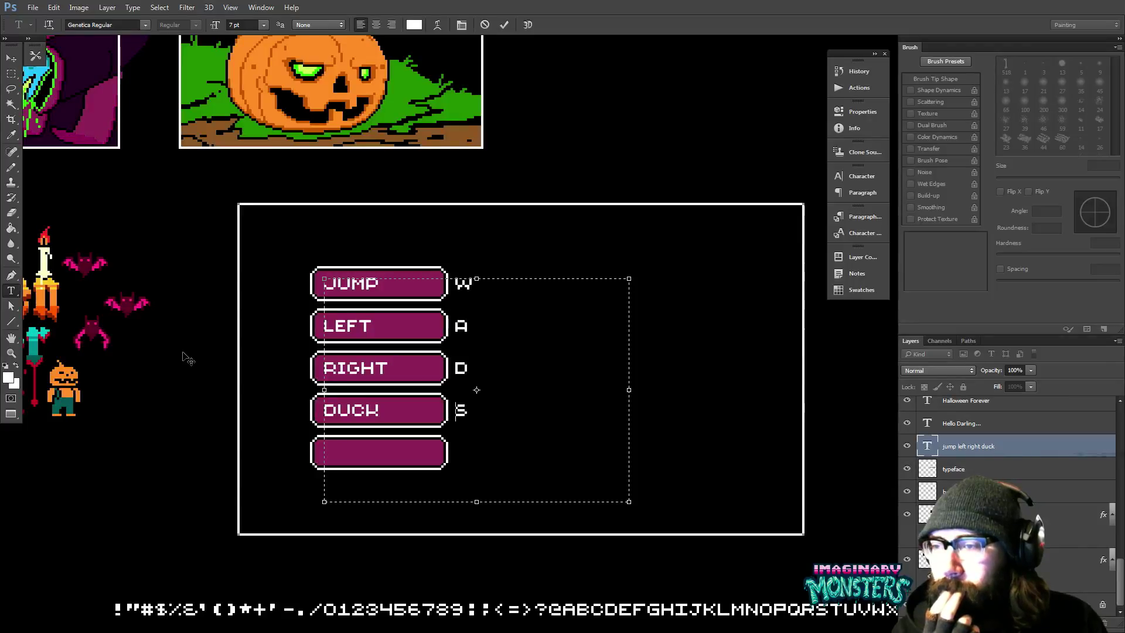
click(12, 76)
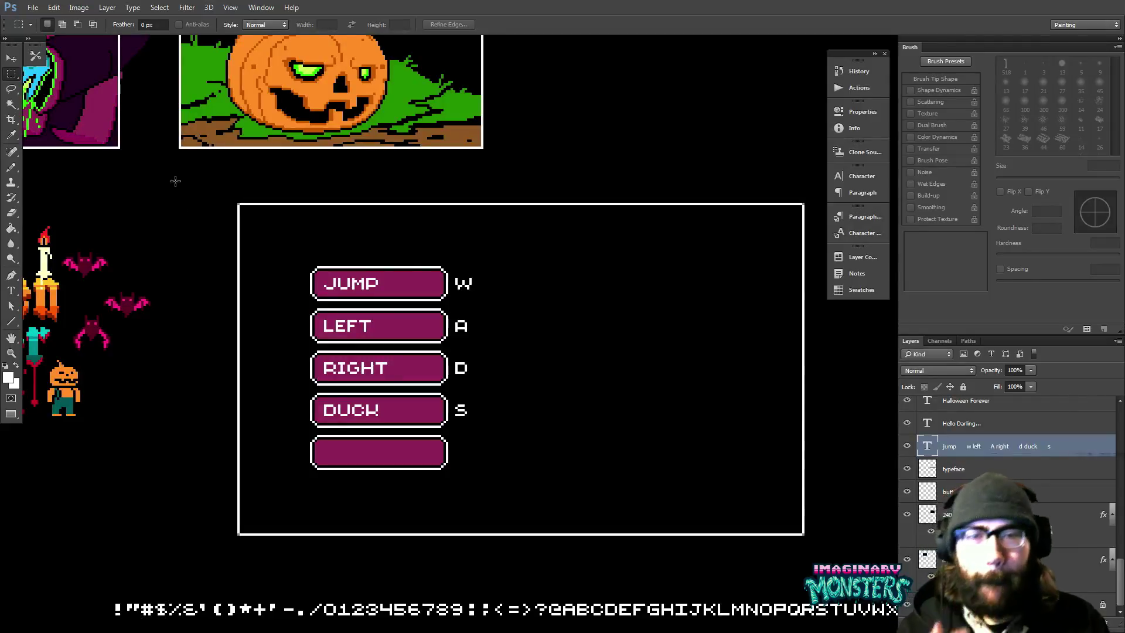
drag(424, 408, 390, 372)
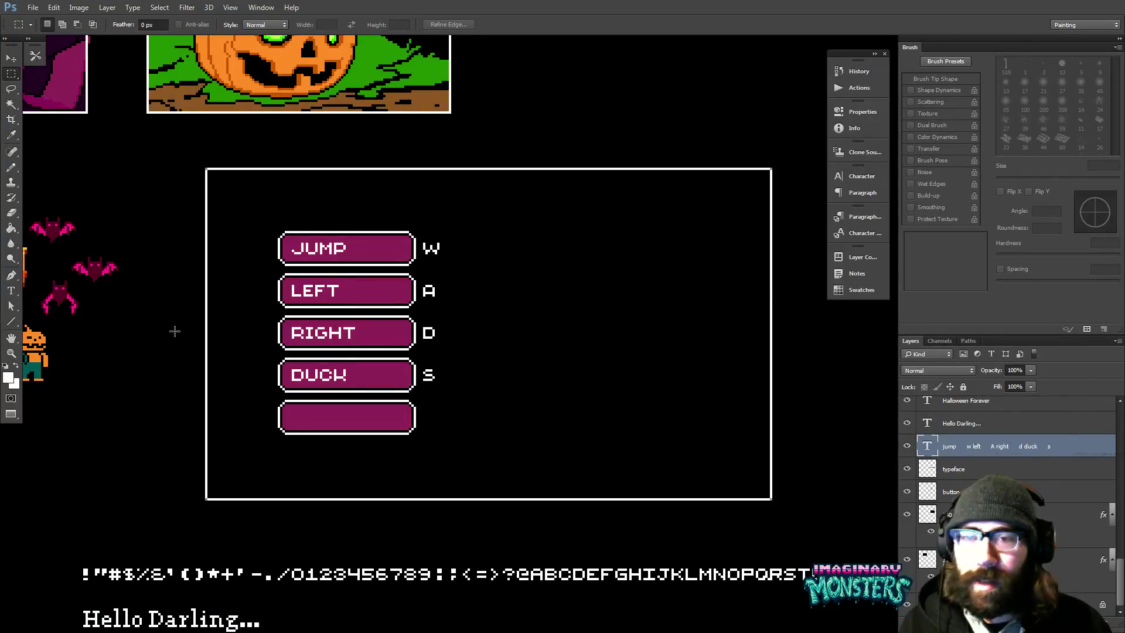
drag(174, 329, 171, 321)
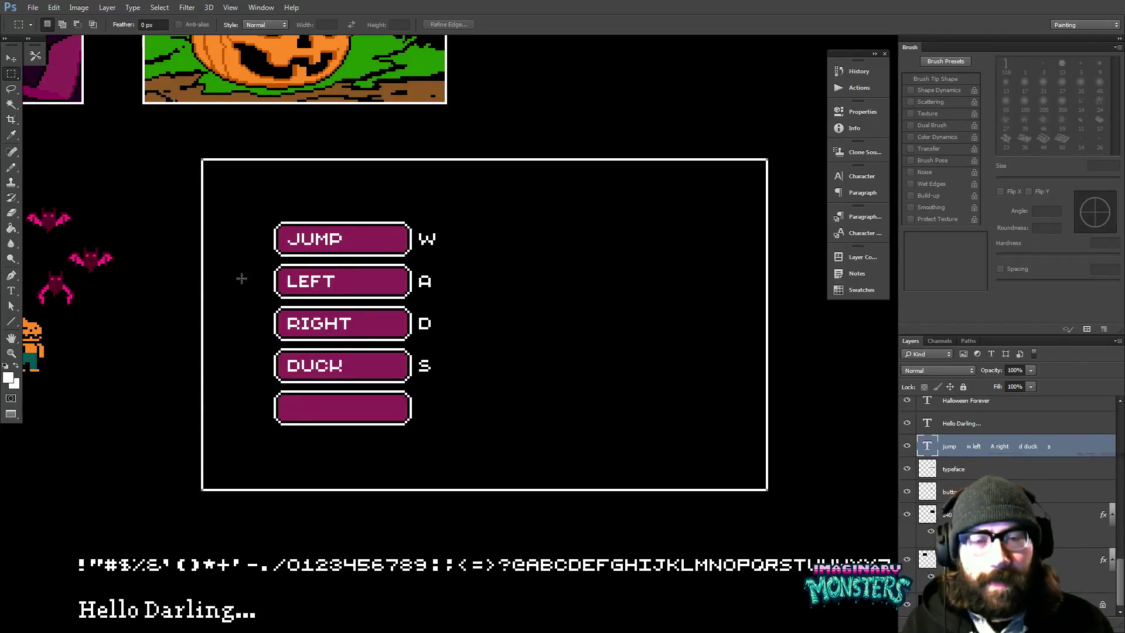
drag(434, 299, 384, 284)
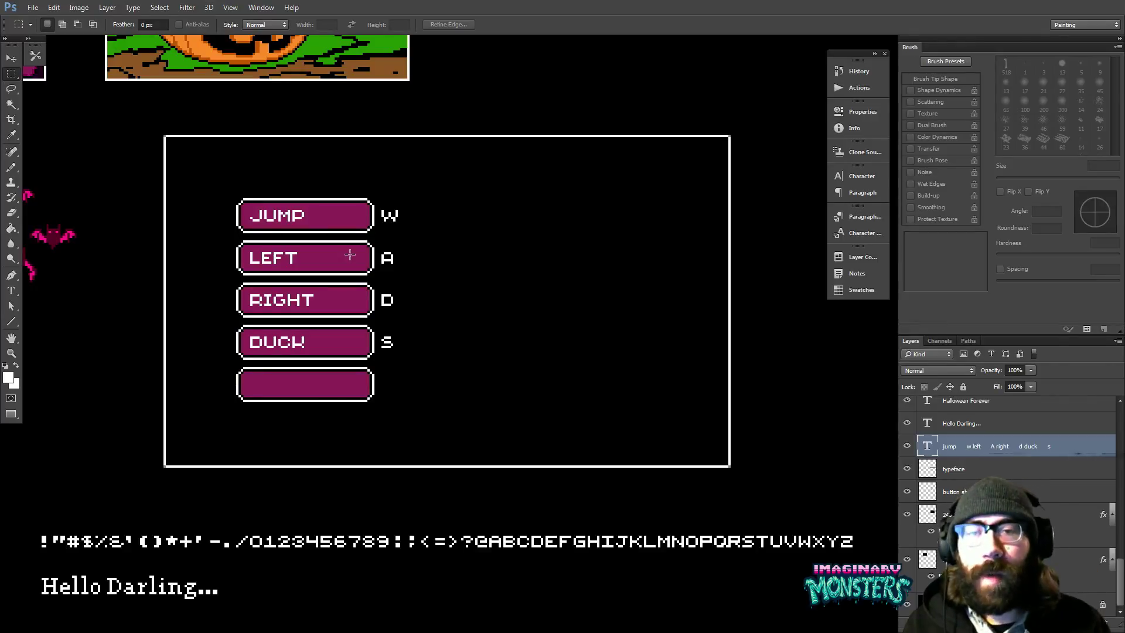
drag(383, 260, 404, 263)
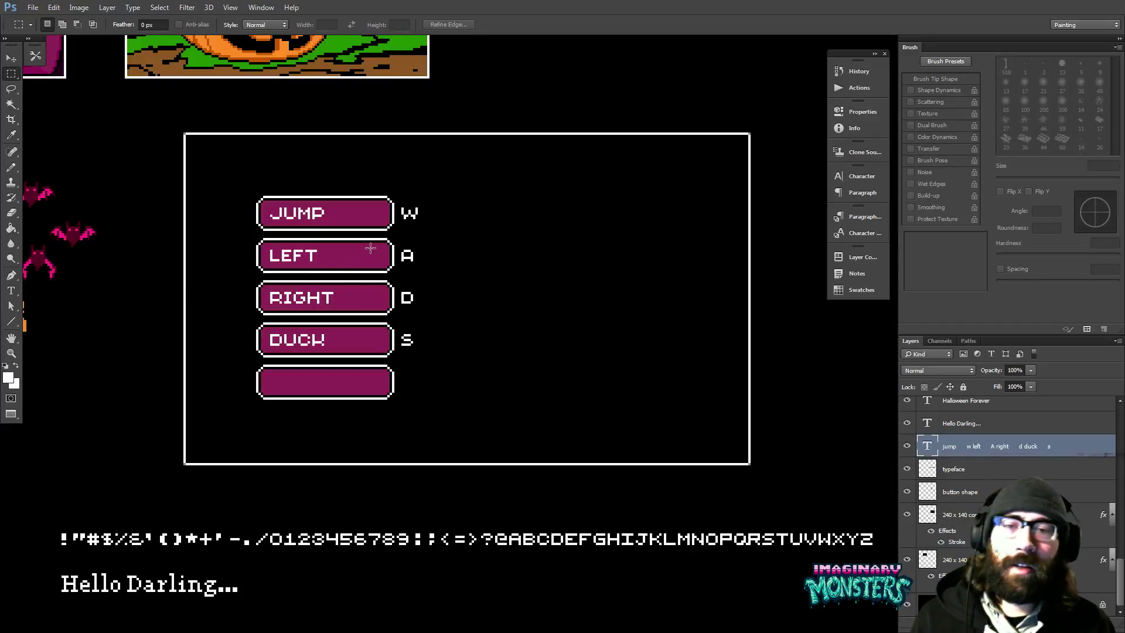
drag(416, 276, 389, 256)
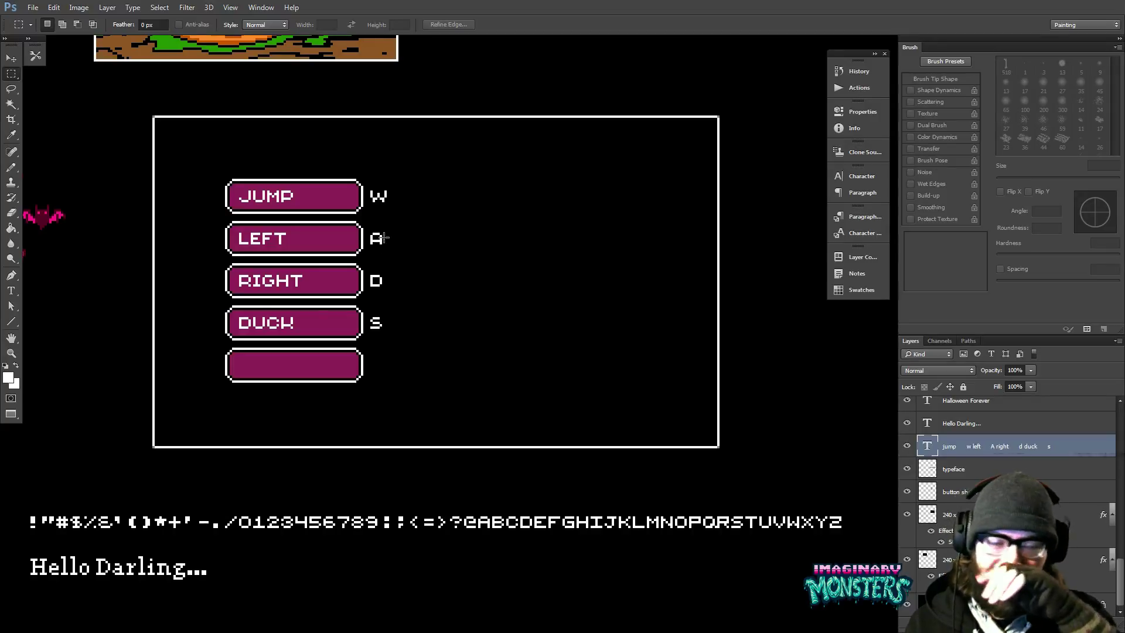
drag(404, 237, 400, 249)
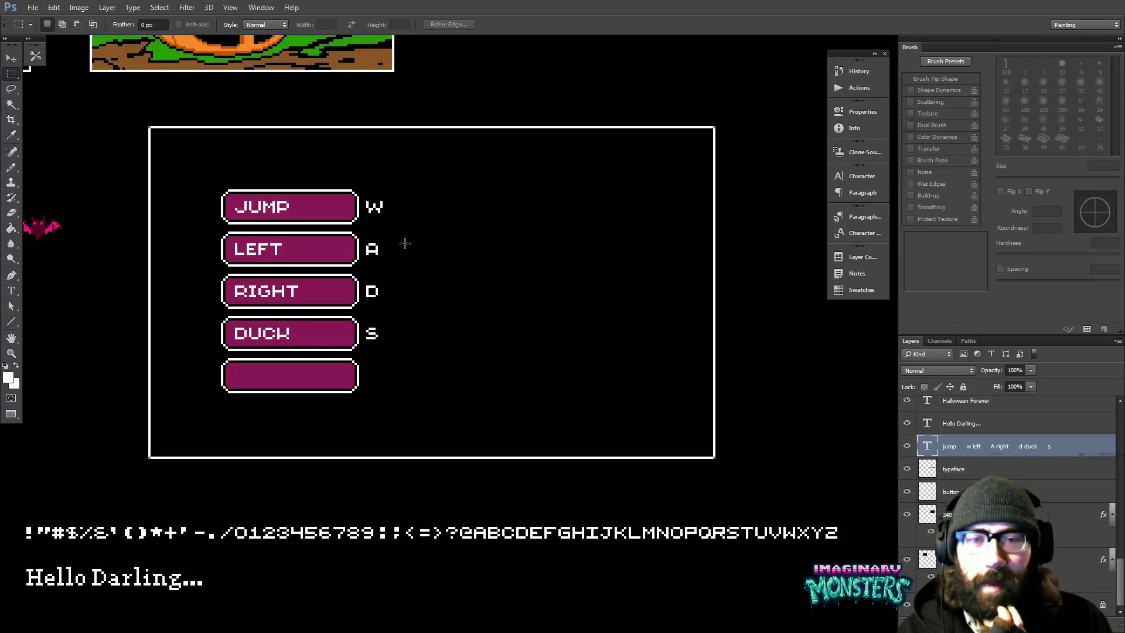
- Move the button shapes and their text block down together inside the frame, and place the typeface character row just above "Hello Darling..."
click(10, 63)
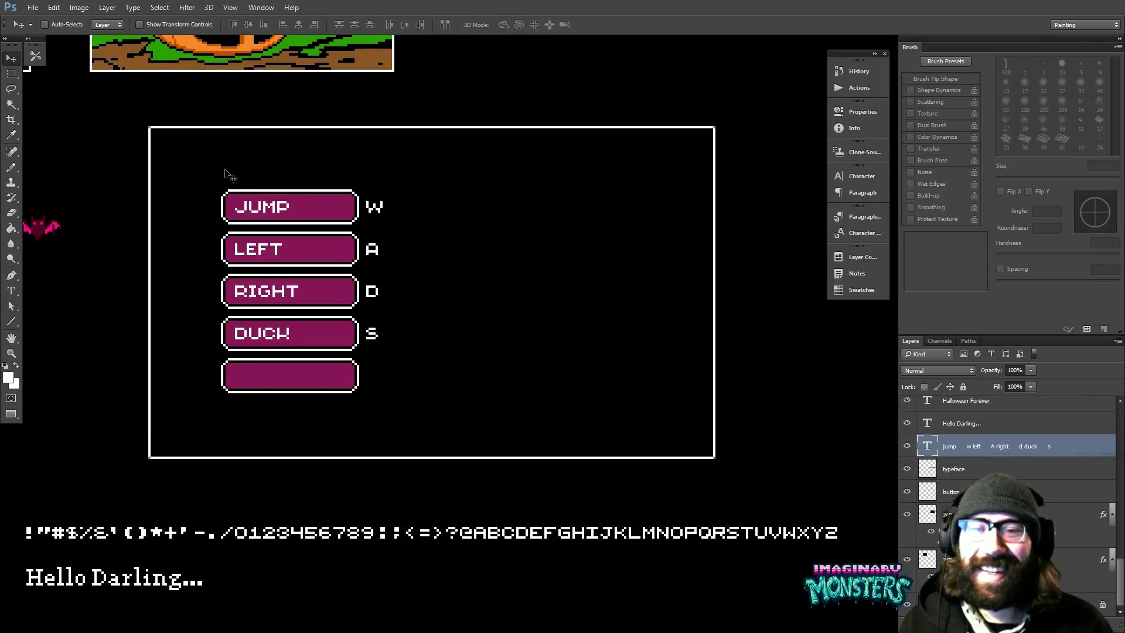
drag(214, 186, 274, 189)
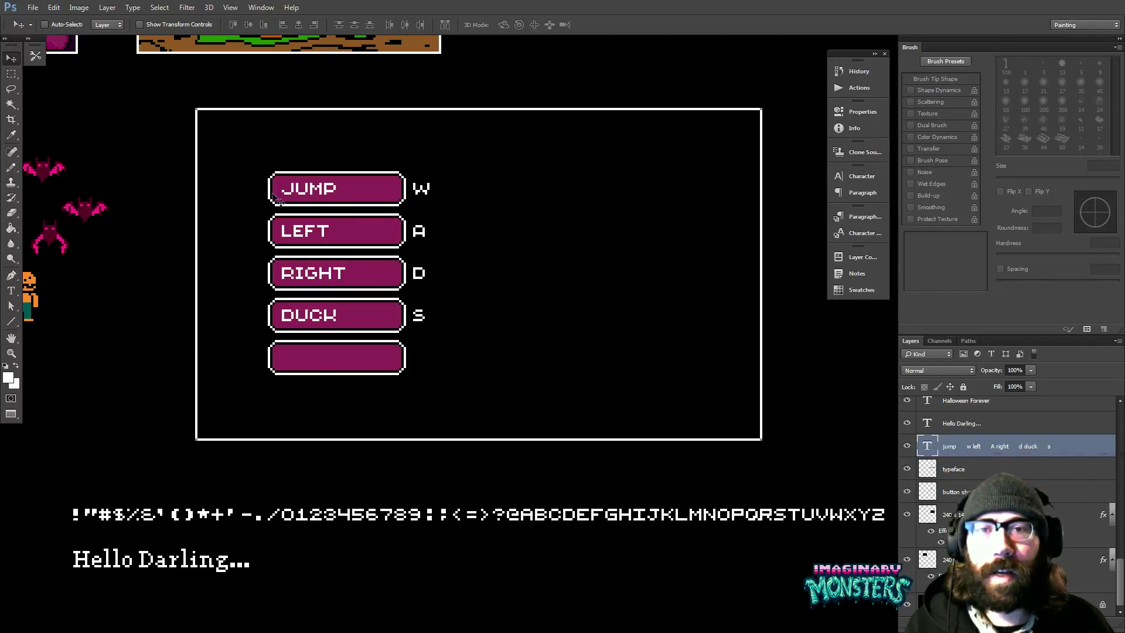
drag(281, 202, 278, 195)
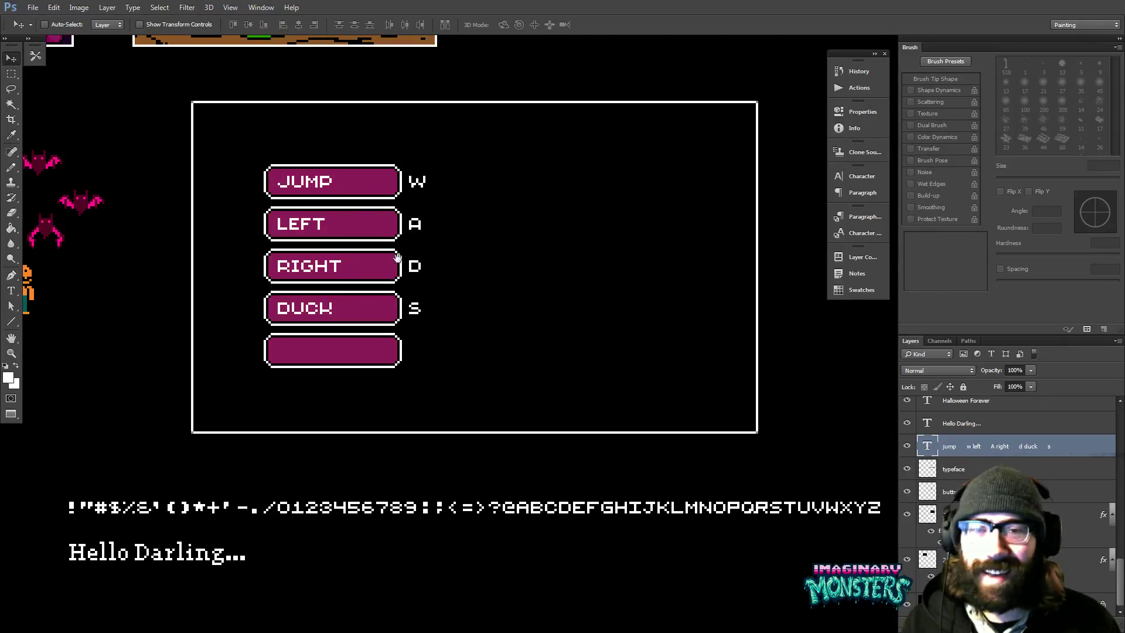
mouse_move(392, 254)
mouse_down()
mouse_move(370, 240)
mouse_move(396, 254)
mouse_up()
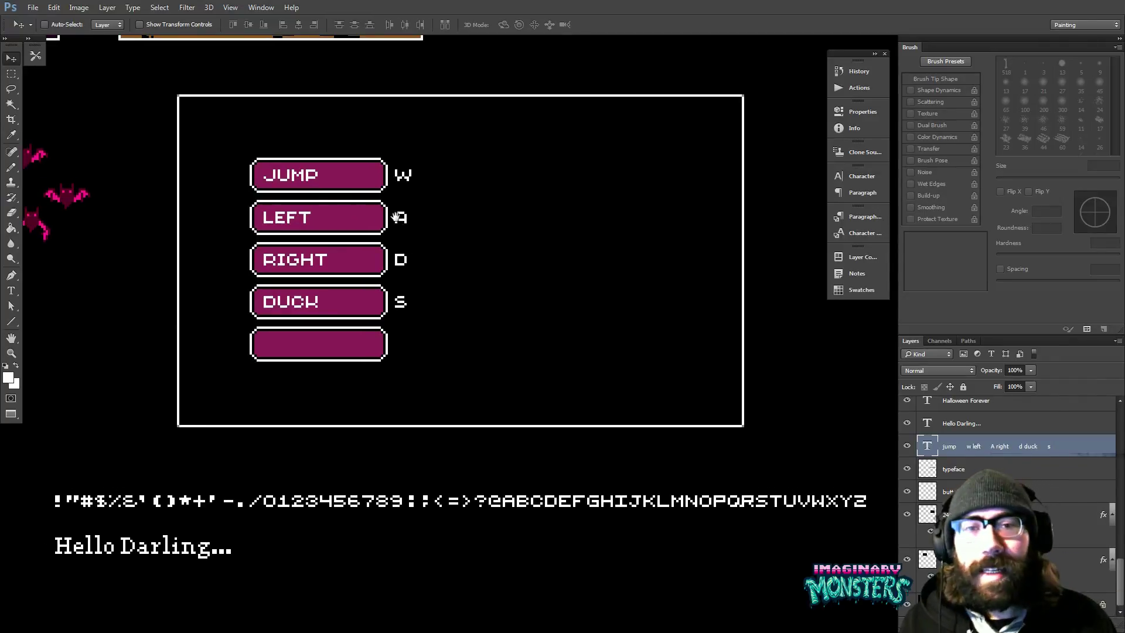
drag(449, 197, 477, 200)
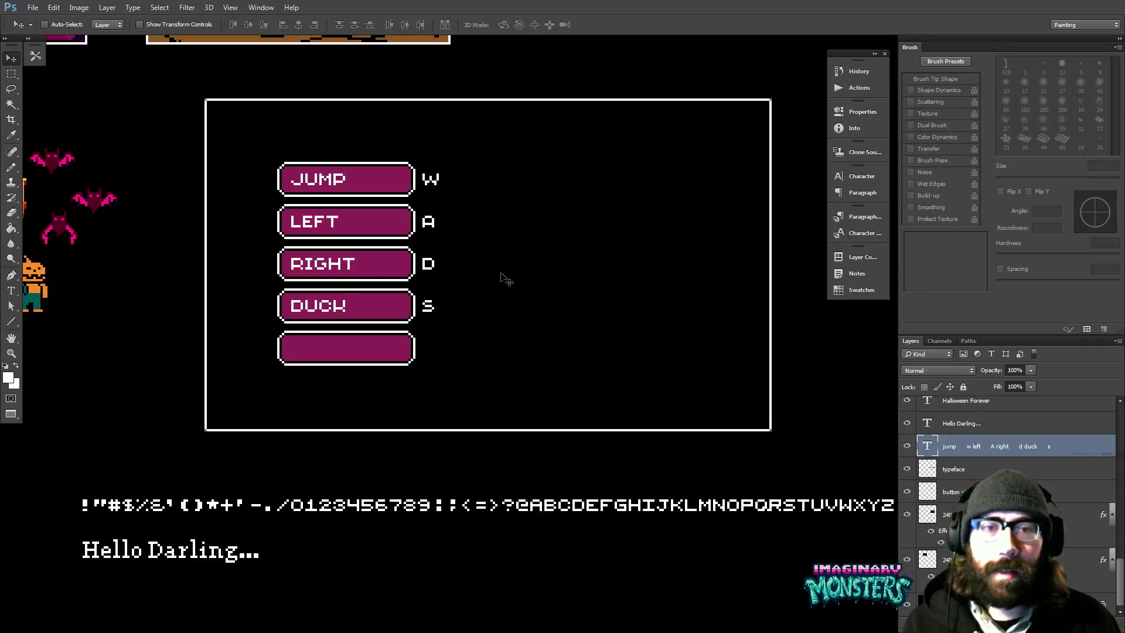
drag(492, 276, 444, 279)
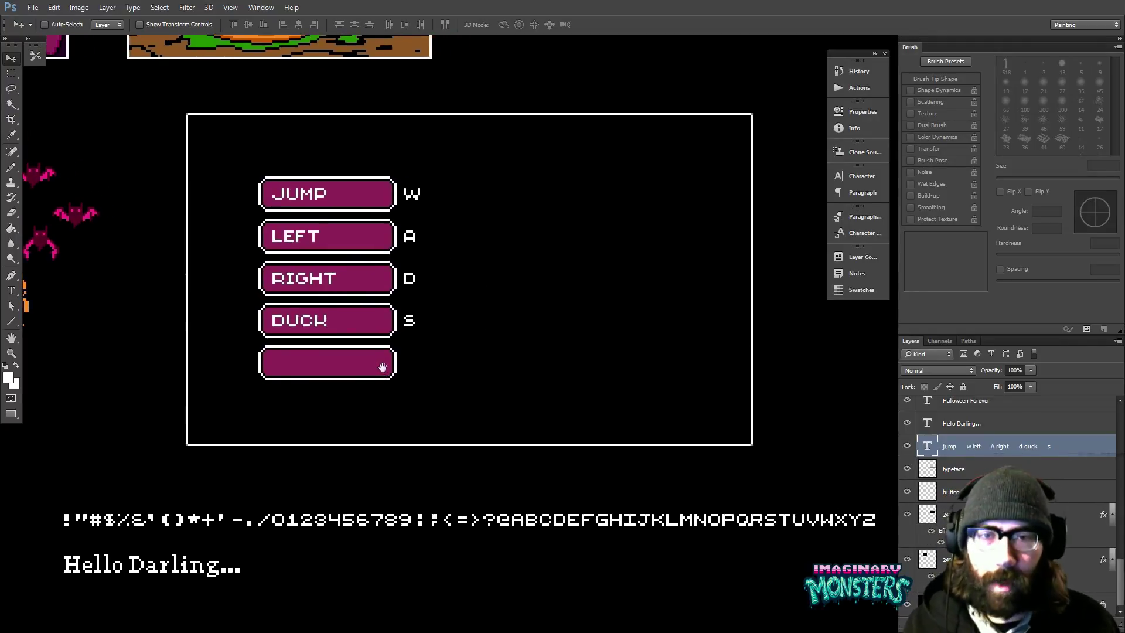
drag(384, 364, 317, 392)
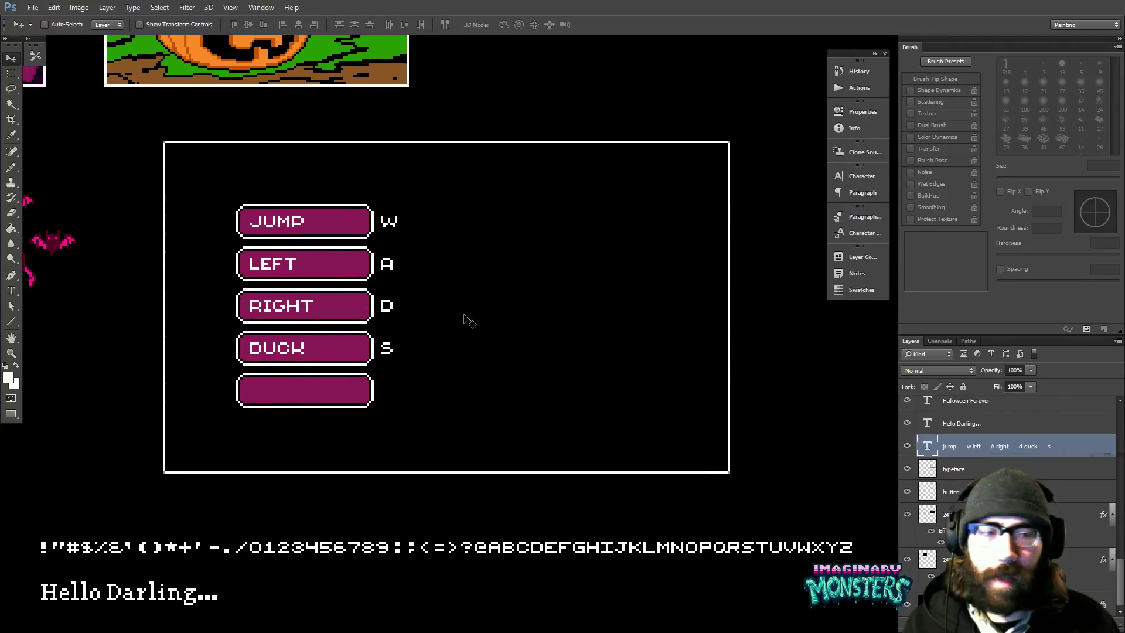
shift+click(941, 470)
mouse_move(368, 273)
mouse_down()
mouse_move(366, 291)
mouse_move(367, 272)
mouse_up()
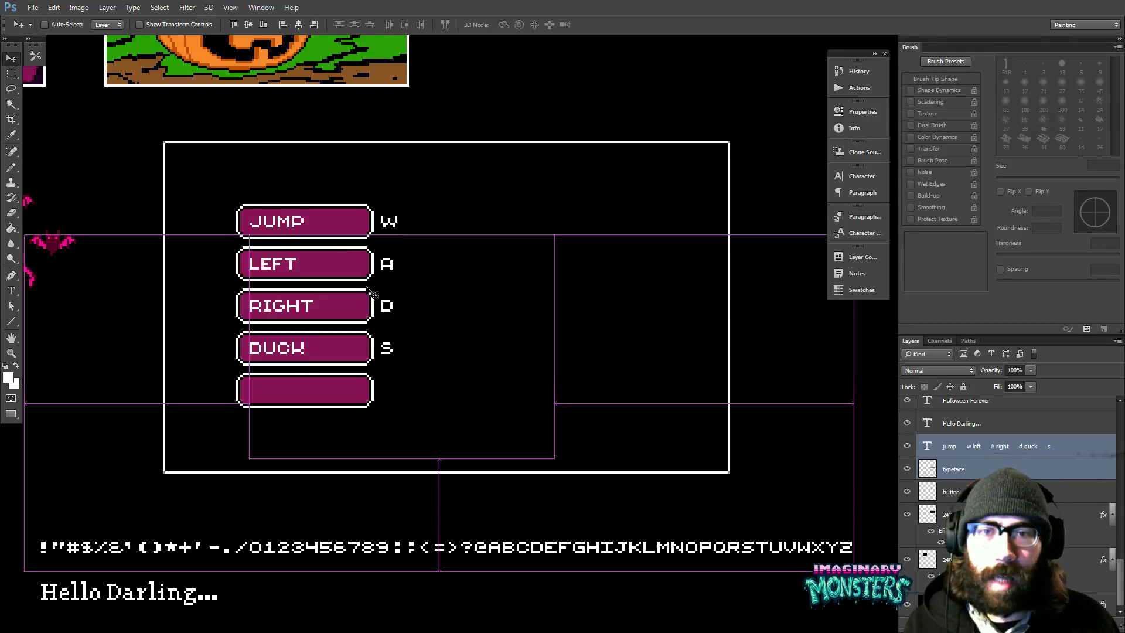
click(931, 492)
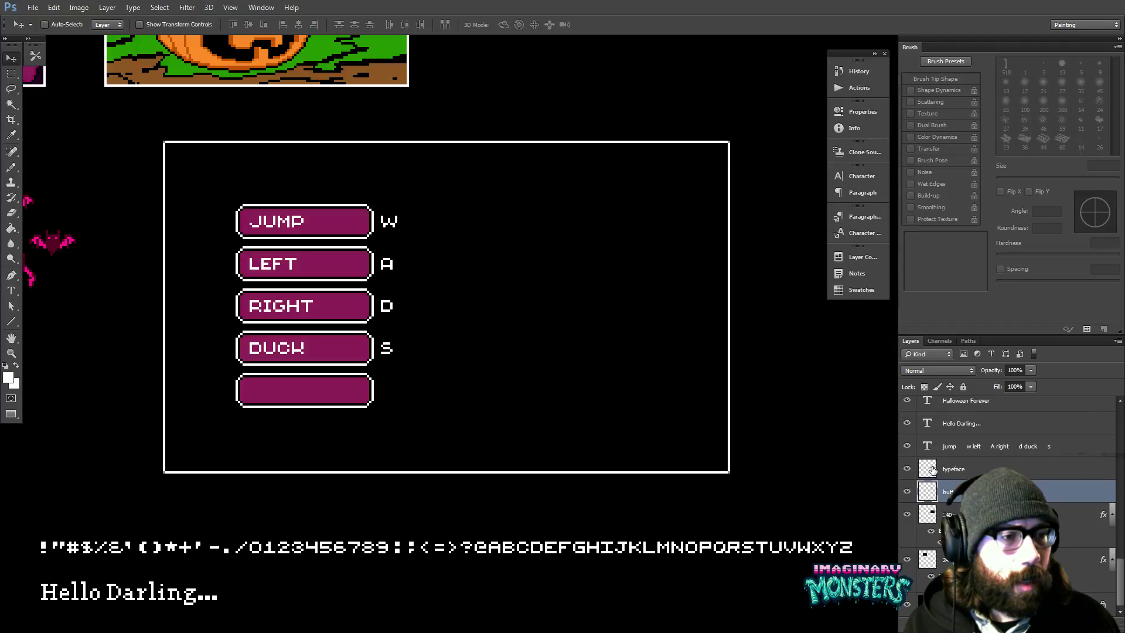
shift+click(934, 467)
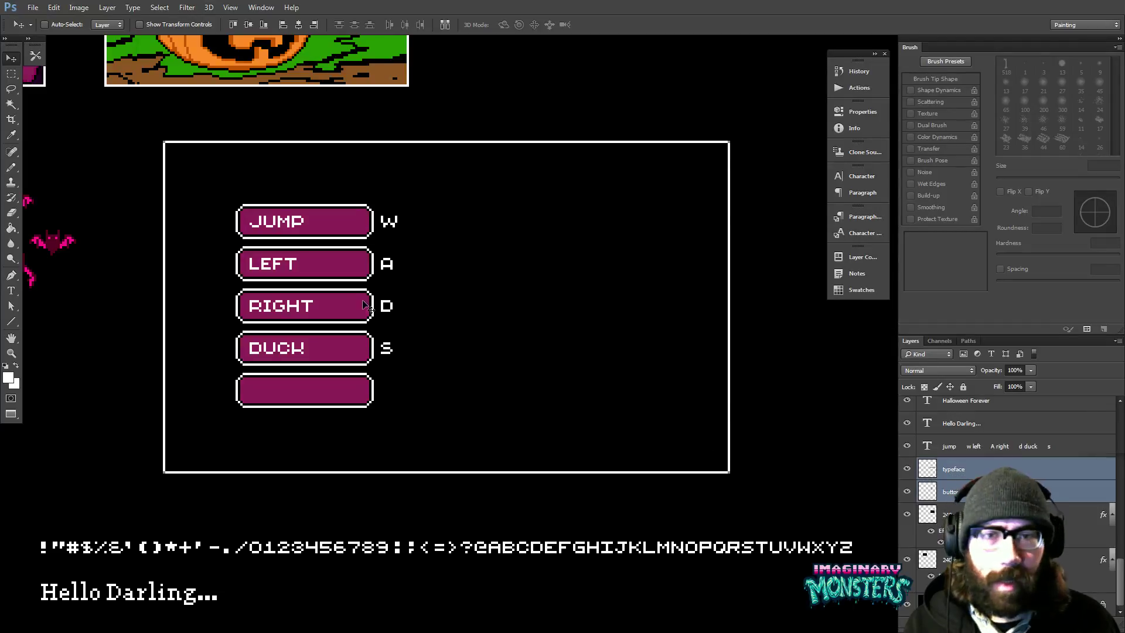
mouse_move(369, 307)
mouse_down()
mouse_move(371, 321)
mouse_move(370, 306)
mouse_up()
ctrl+shift+click(395, 221)
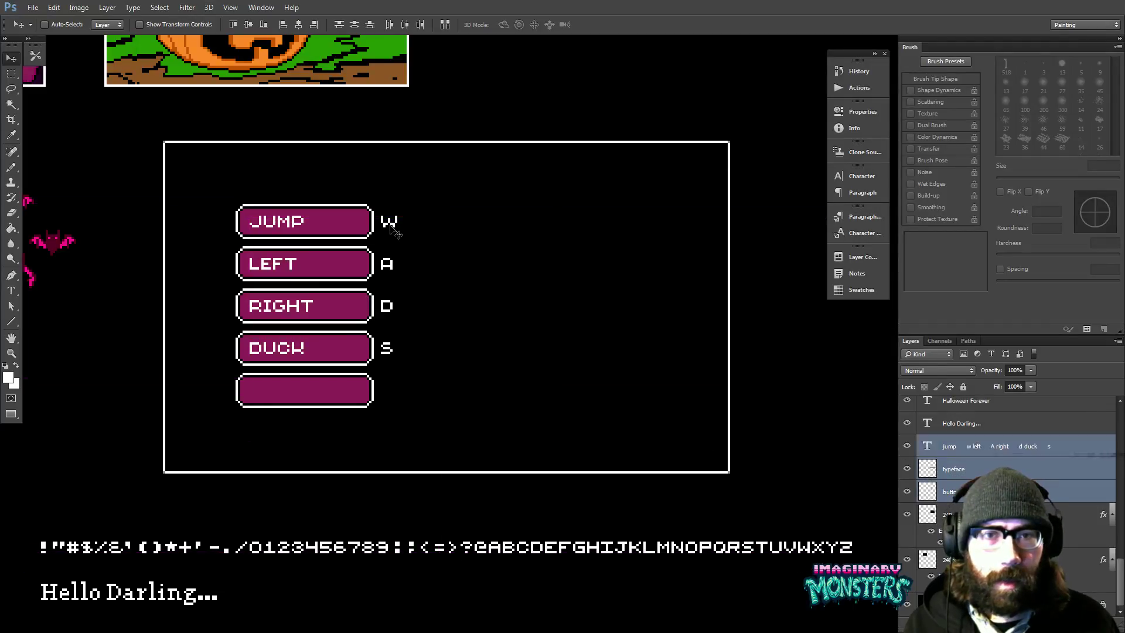
drag(394, 223, 395, 249)
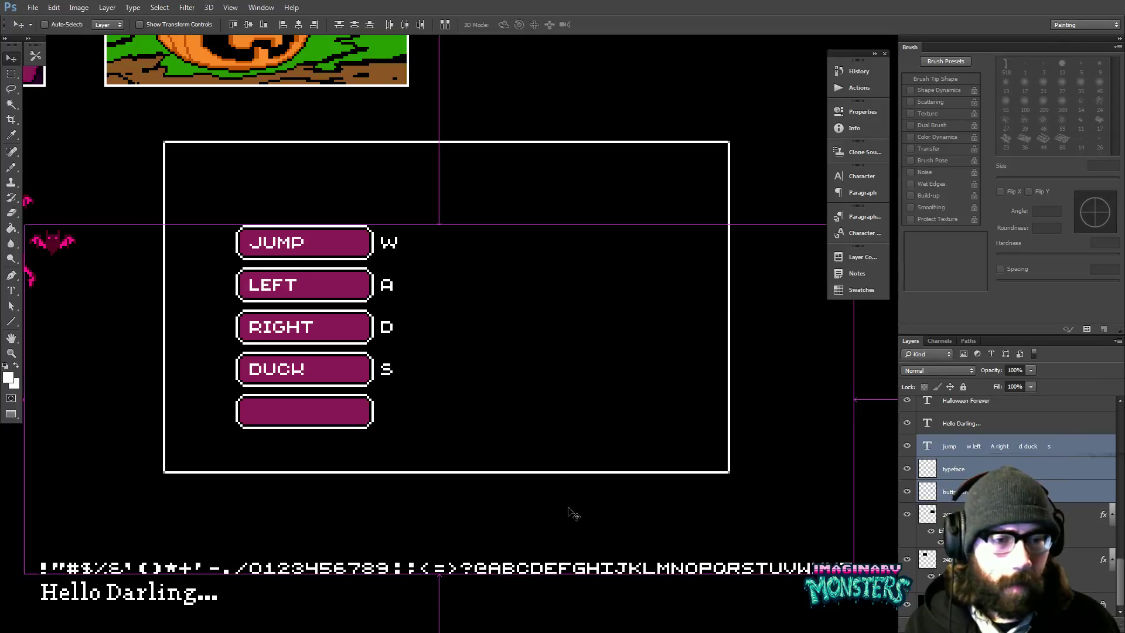
ctrl+click(592, 567)
drag(594, 575, 593, 553)
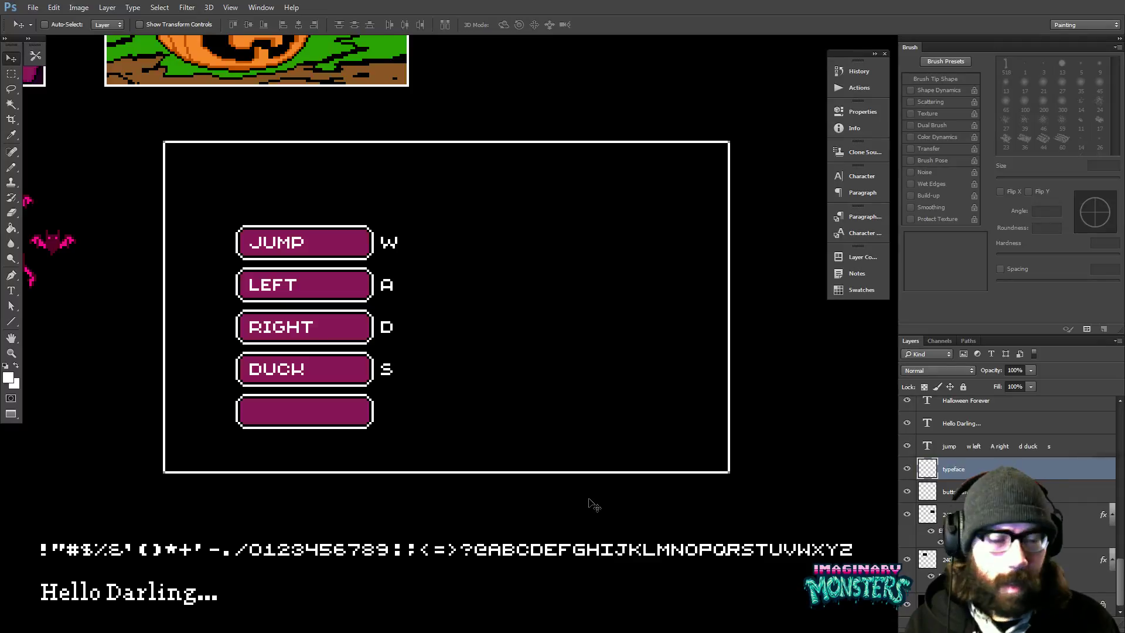
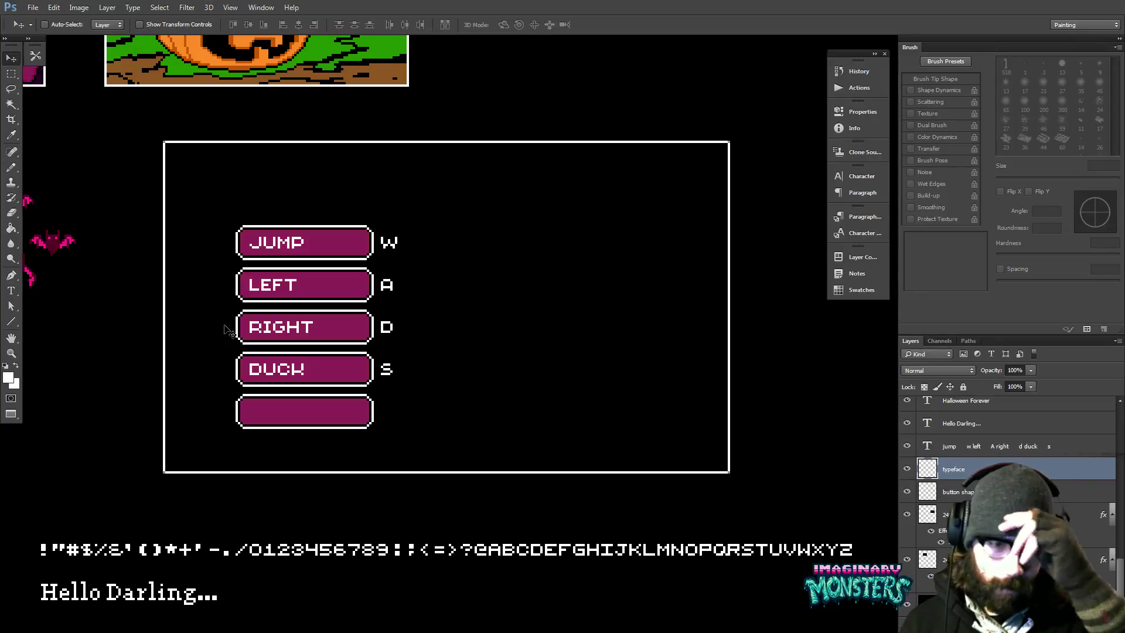
- Select the button shape layer together with the button text layer and shift both slightly further down in the frame
mouse_move(228, 311)
mouse_down()
mouse_move(235, 275)
mouse_move(220, 286)
mouse_move(223, 303)
mouse_move(227, 293)
mouse_up()
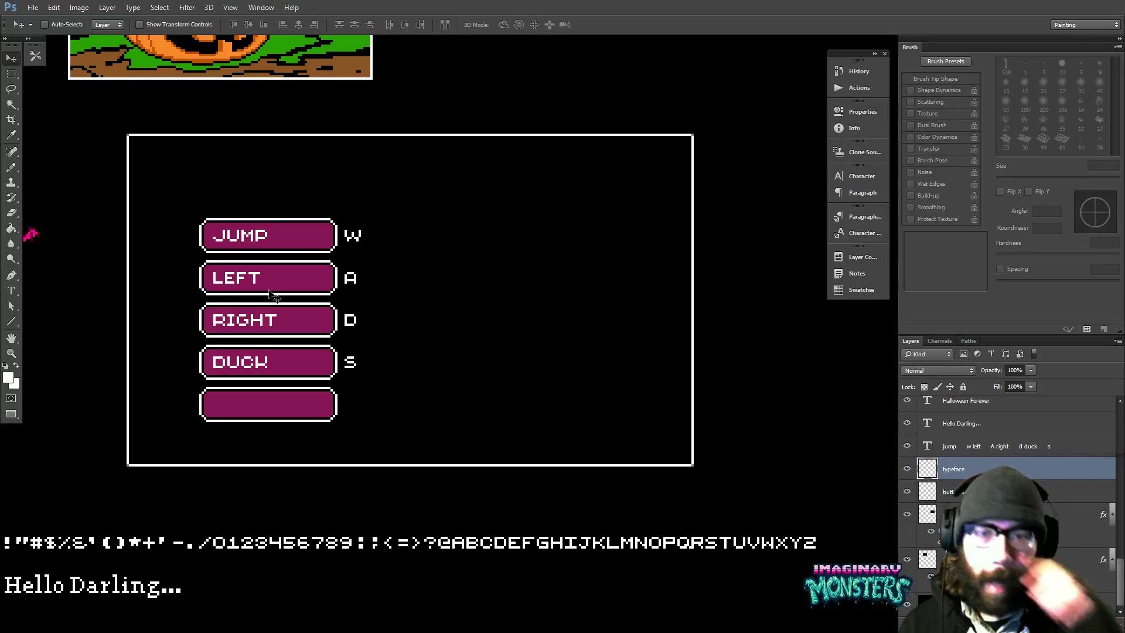
drag(401, 307, 438, 286)
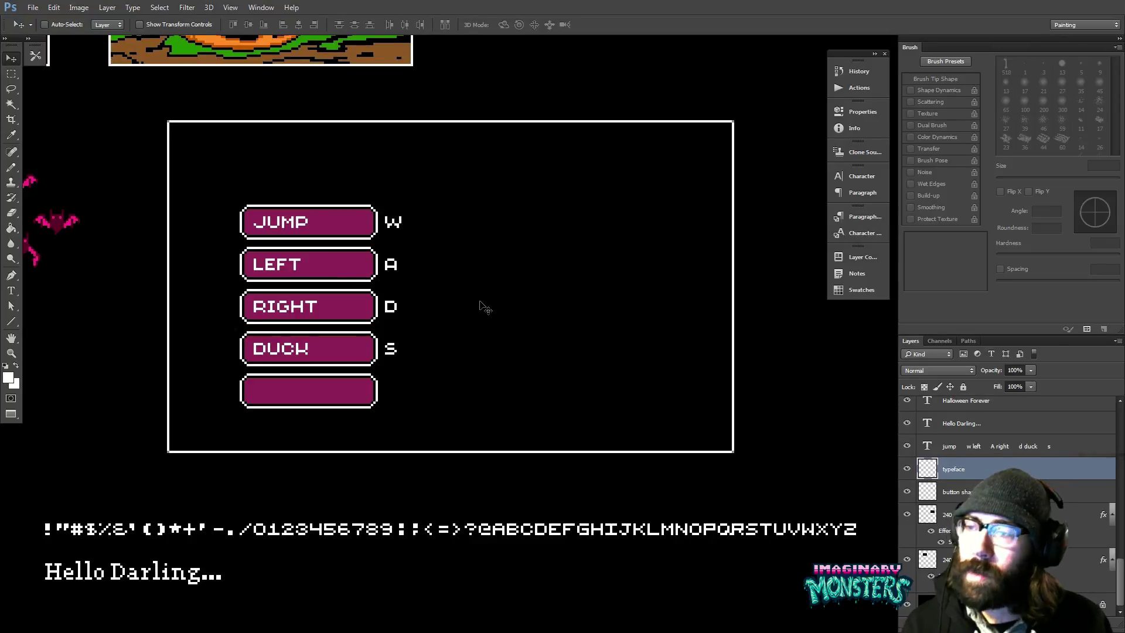
scroll(411, 300, down, 1)
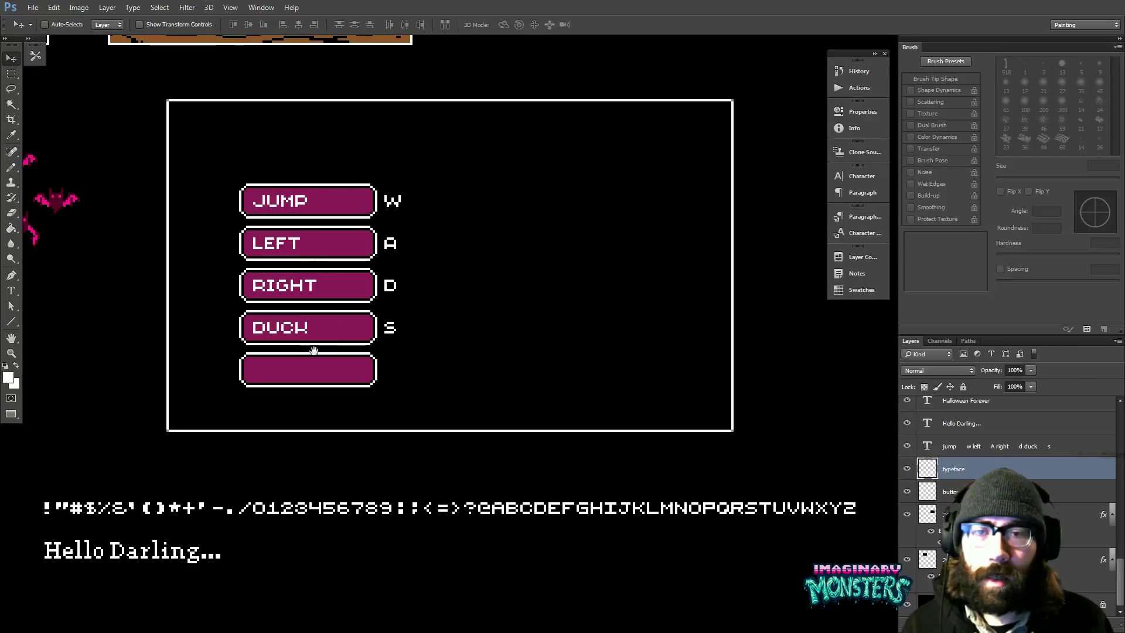
drag(312, 350, 287, 341)
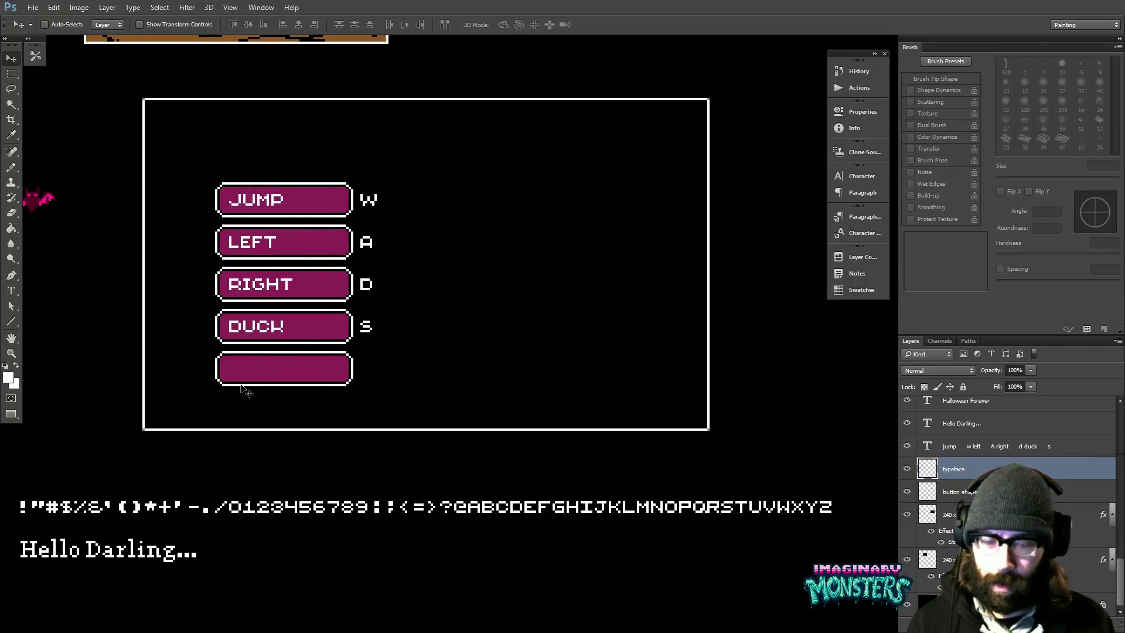
ctrl+click(272, 364)
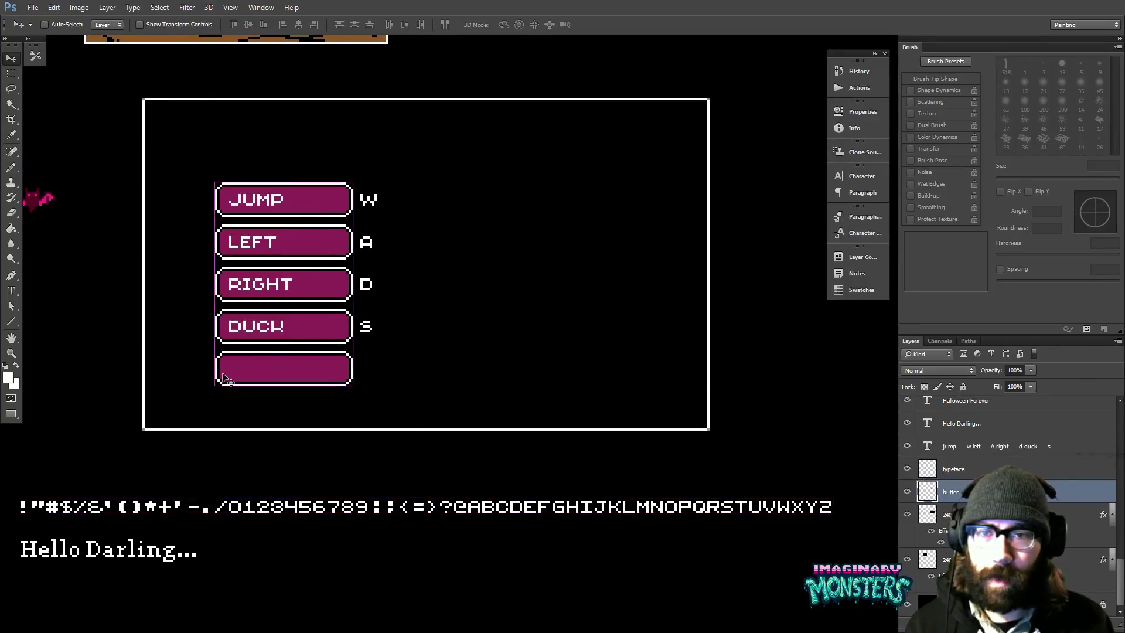
mouse_move(439, 354)
mouse_down()
mouse_move(384, 351)
mouse_move(423, 352)
mouse_up()
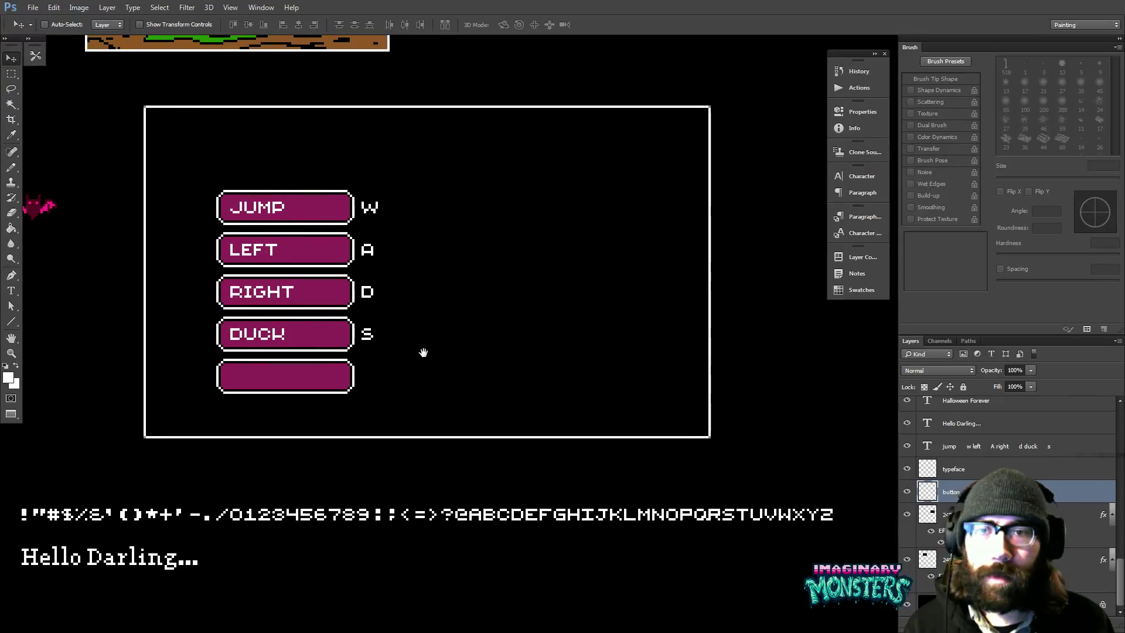
ctrl+shift+click(277, 211)
drag(277, 211, 394, 245)
- Add the label ENTER DOOR on the fifth button in the existing text block and commit the text edit
scroll(410, 245, down, 3)
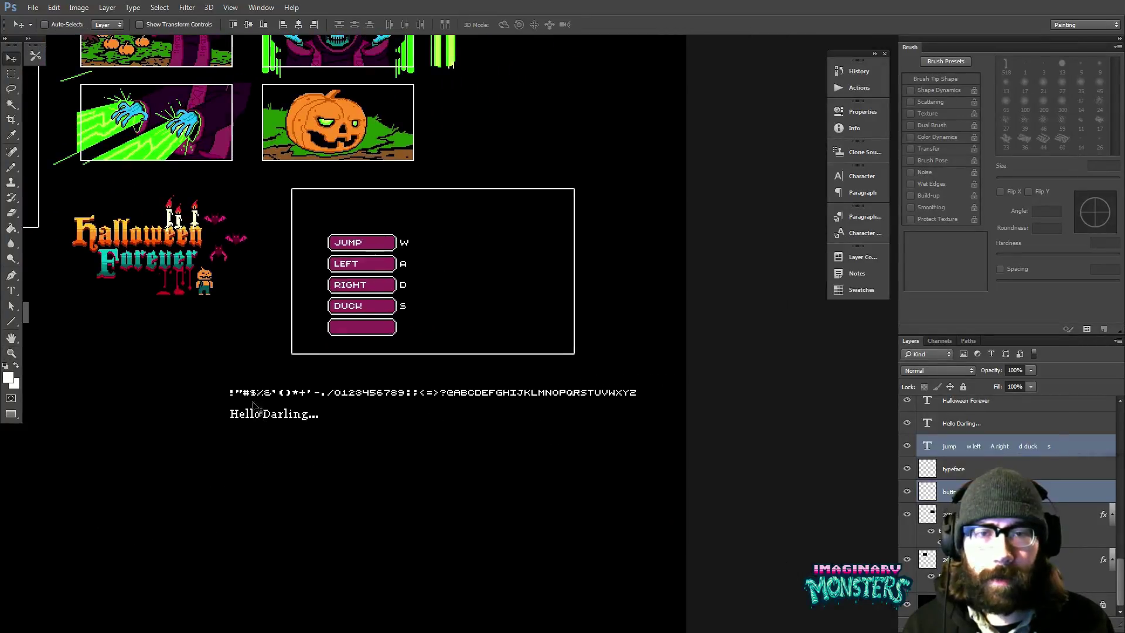
key(z)
click(364, 317)
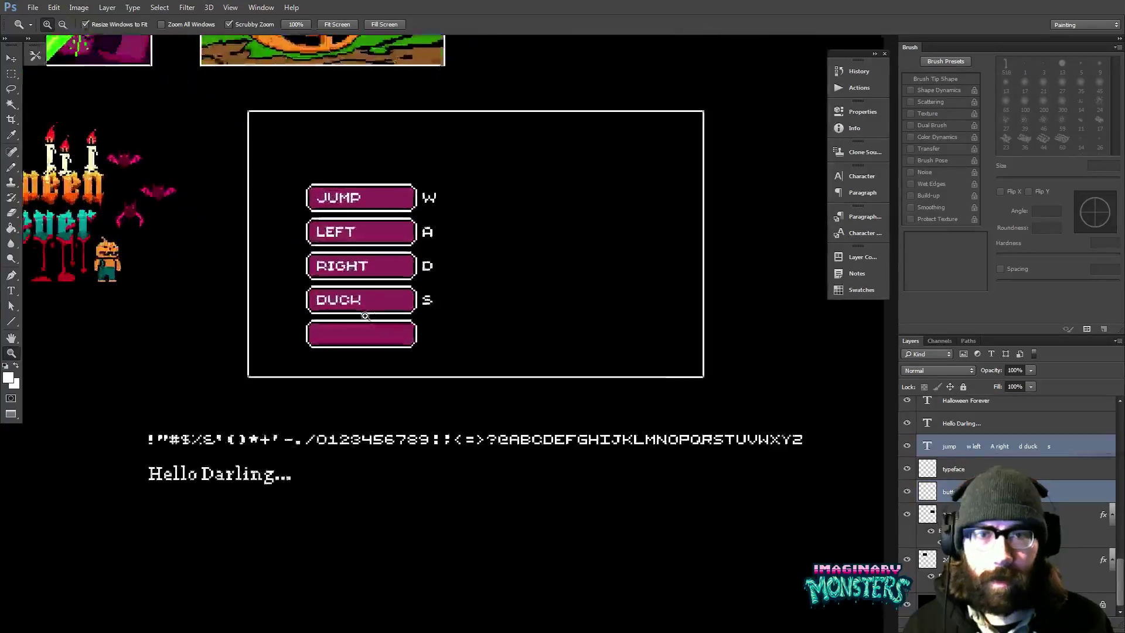
click(364, 316)
key(t)
click(313, 302)
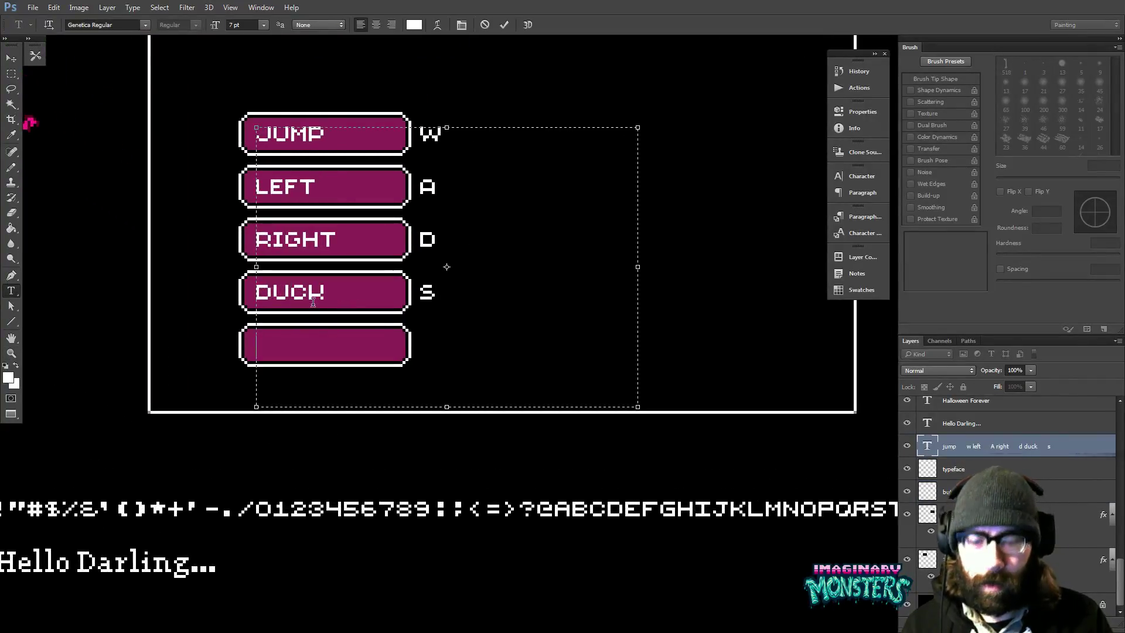
text(enter do)
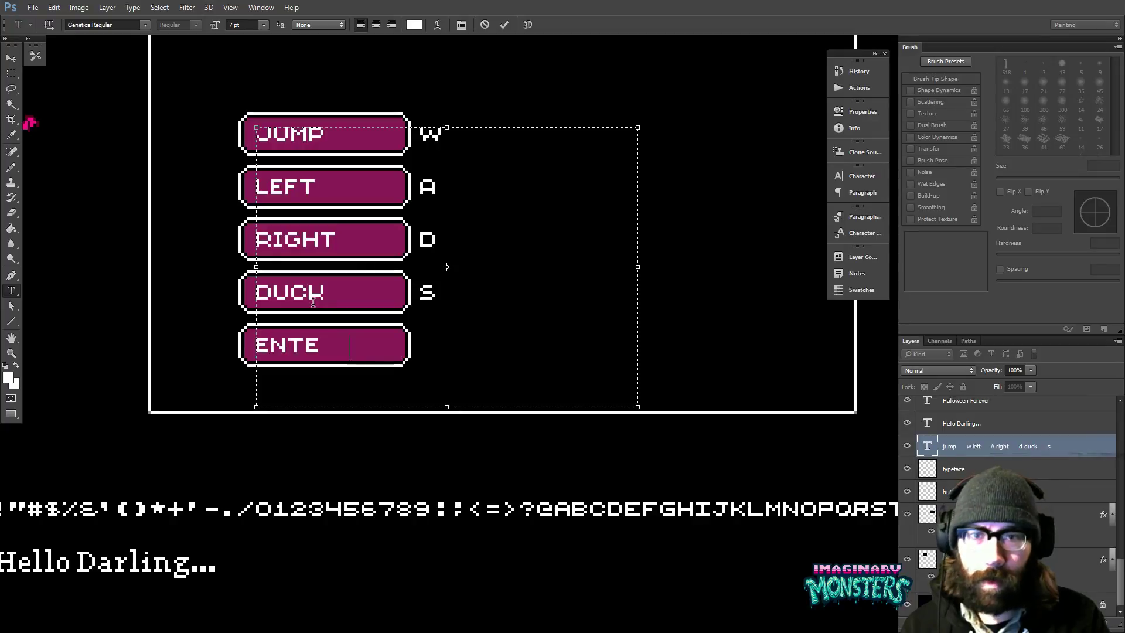
text(or)
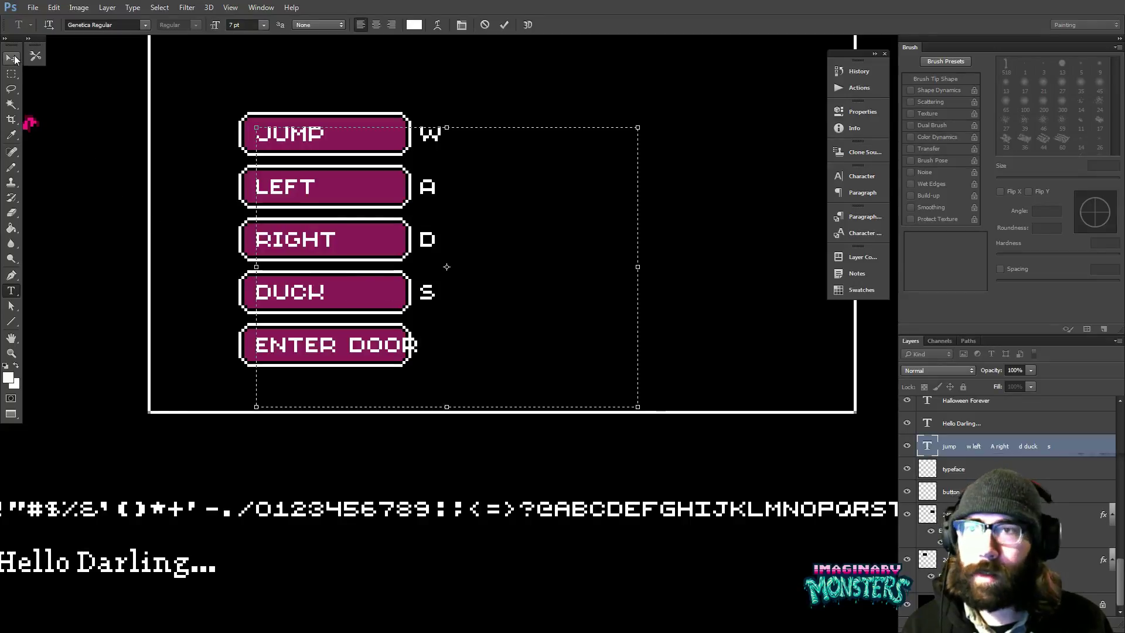
key(ctrl+Return)
key(v)
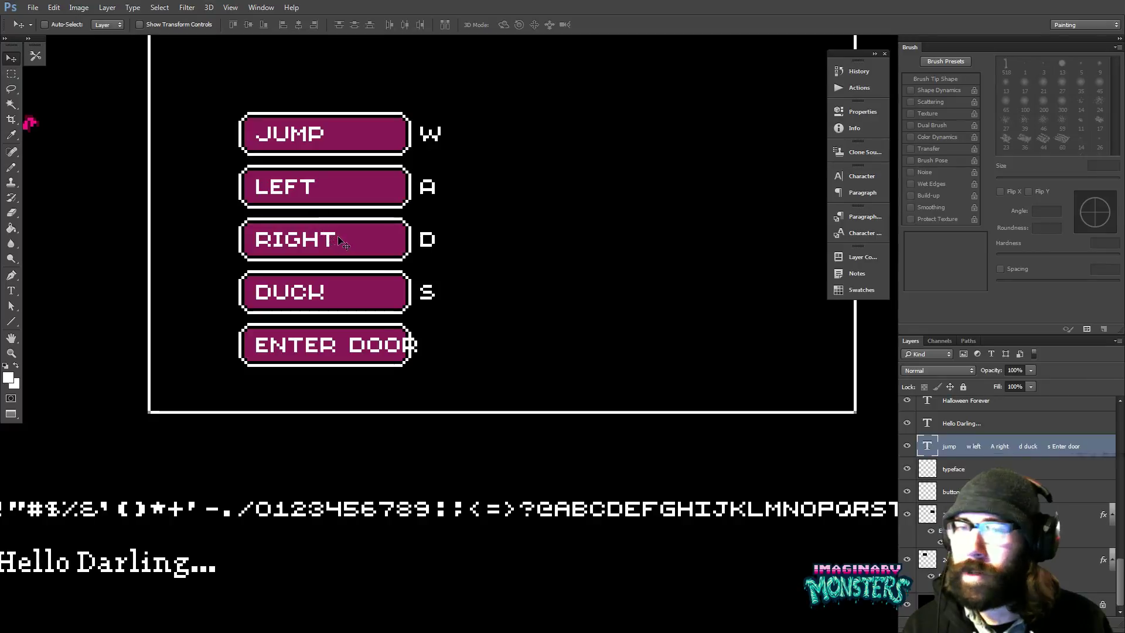
drag(382, 237, 316, 243)
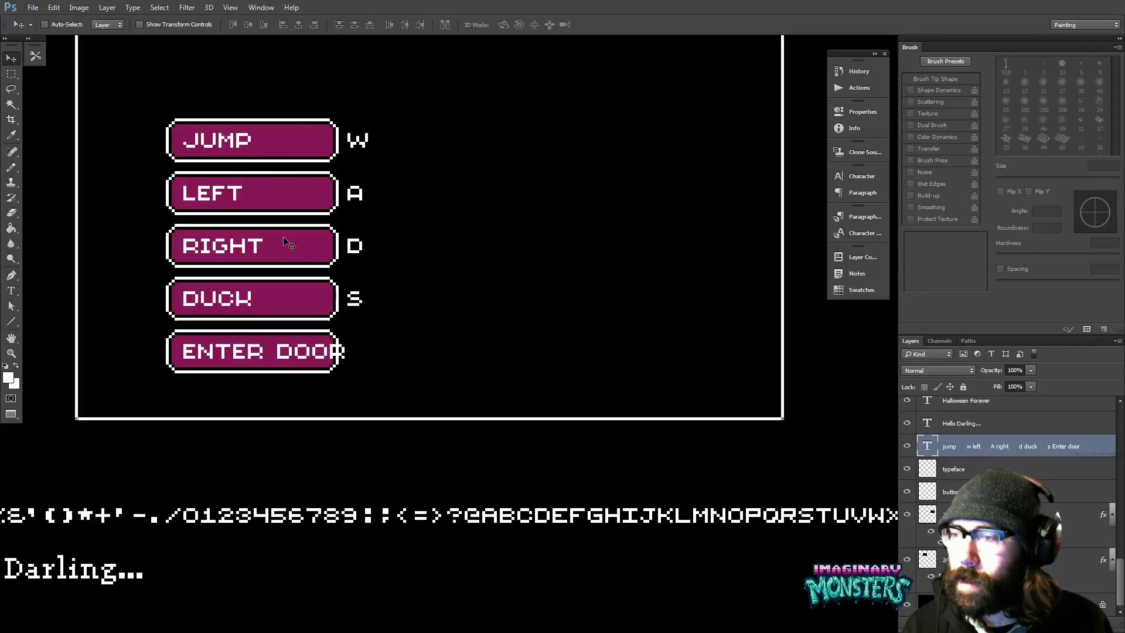
drag(280, 237, 260, 241)
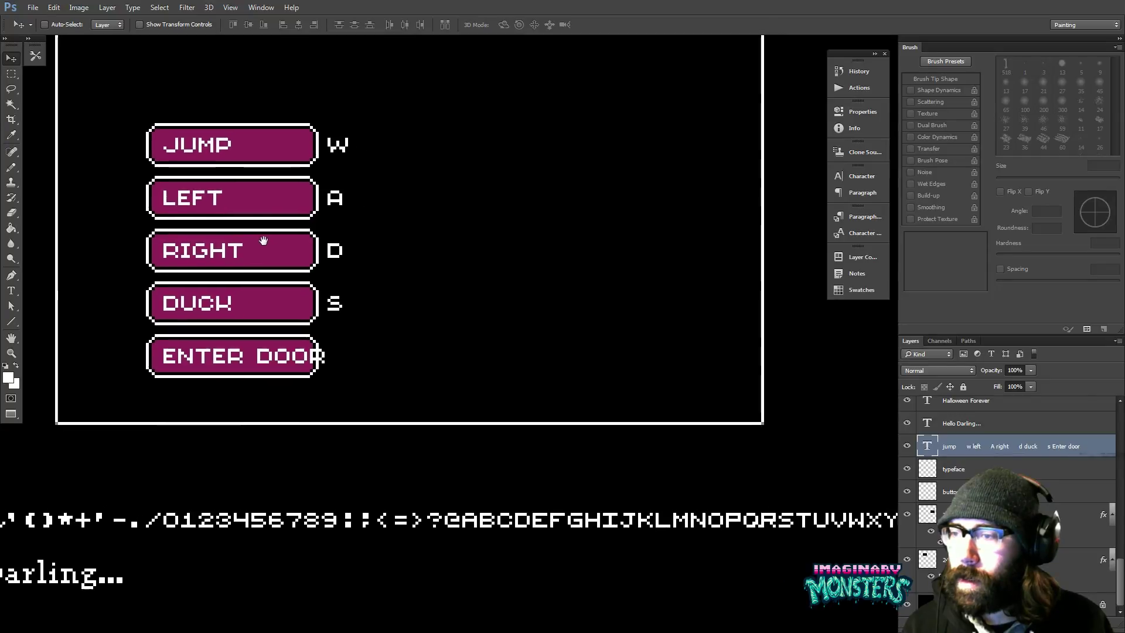
click(839, 291)
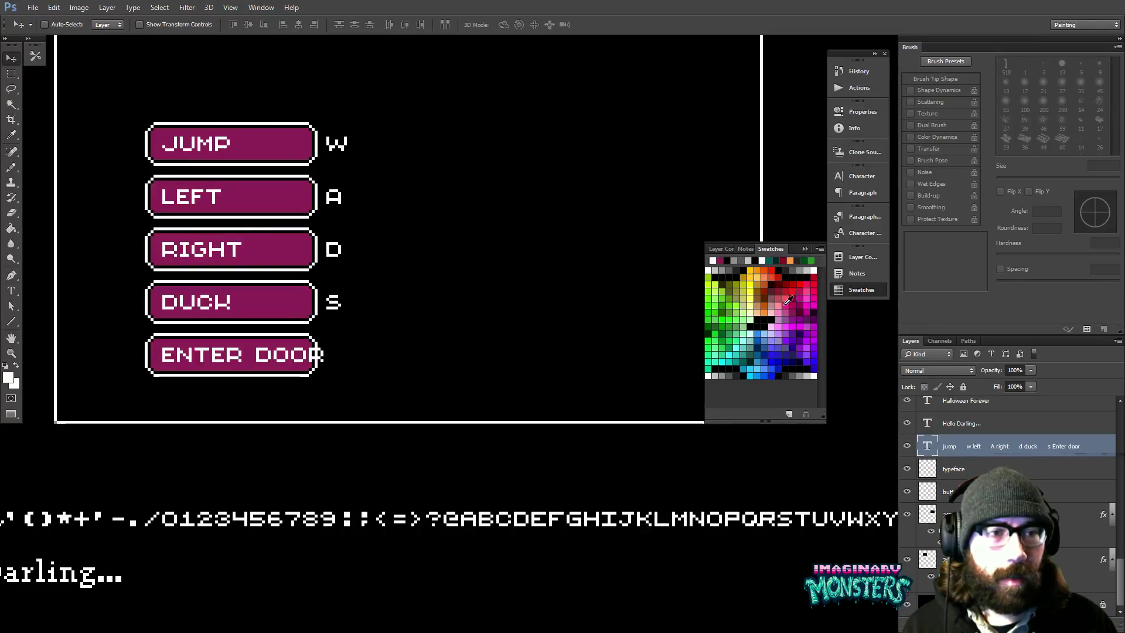
click(769, 251)
drag(374, 314, 418, 322)
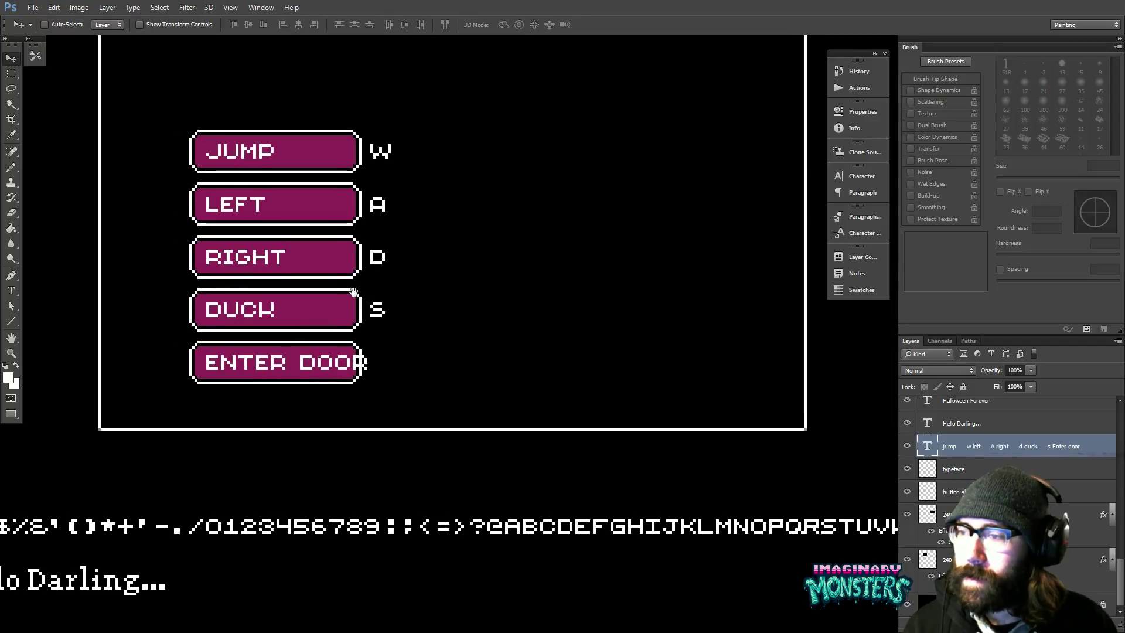
- Shift the key letters W, A, D and S farther away from the buttons in the text block, keeping them aligned in one column
drag(311, 299, 285, 300)
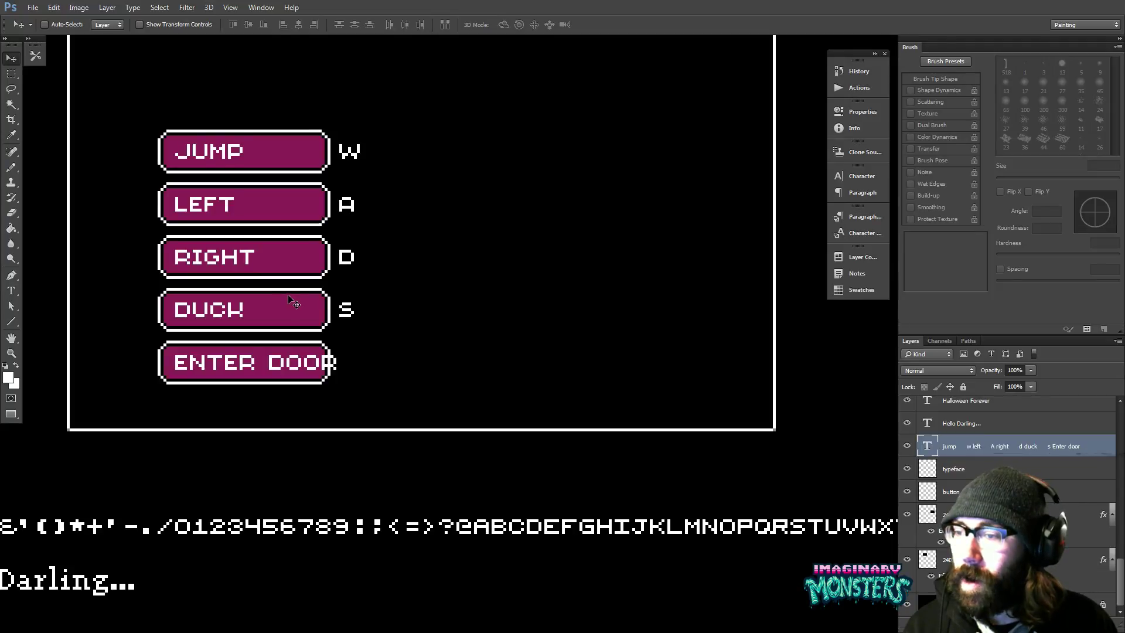
drag(420, 314, 389, 319)
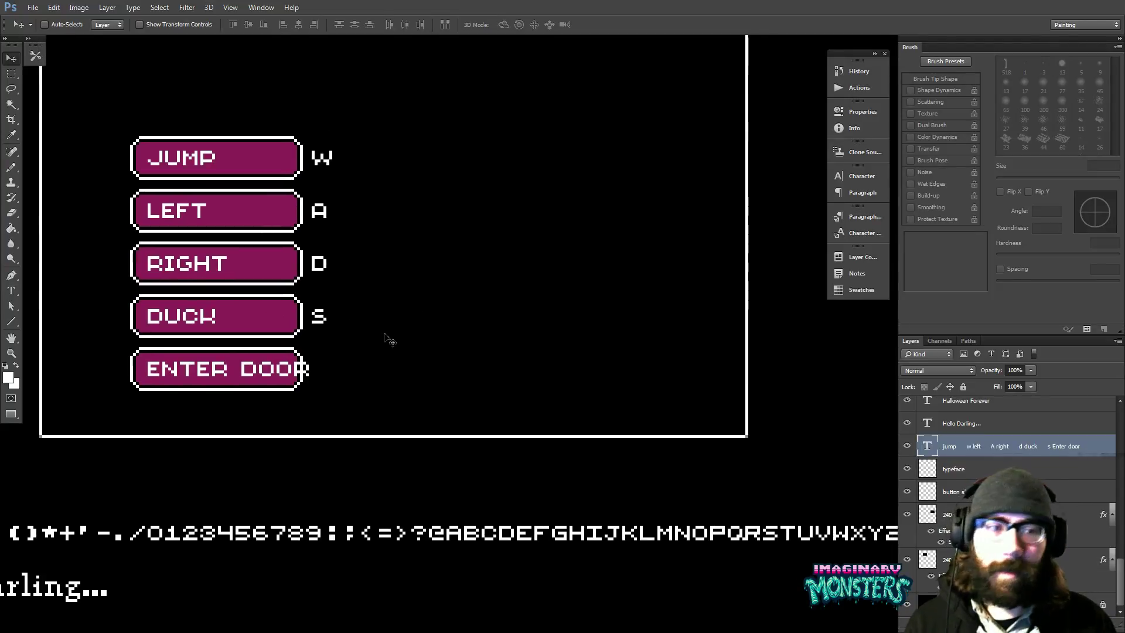
key(t)
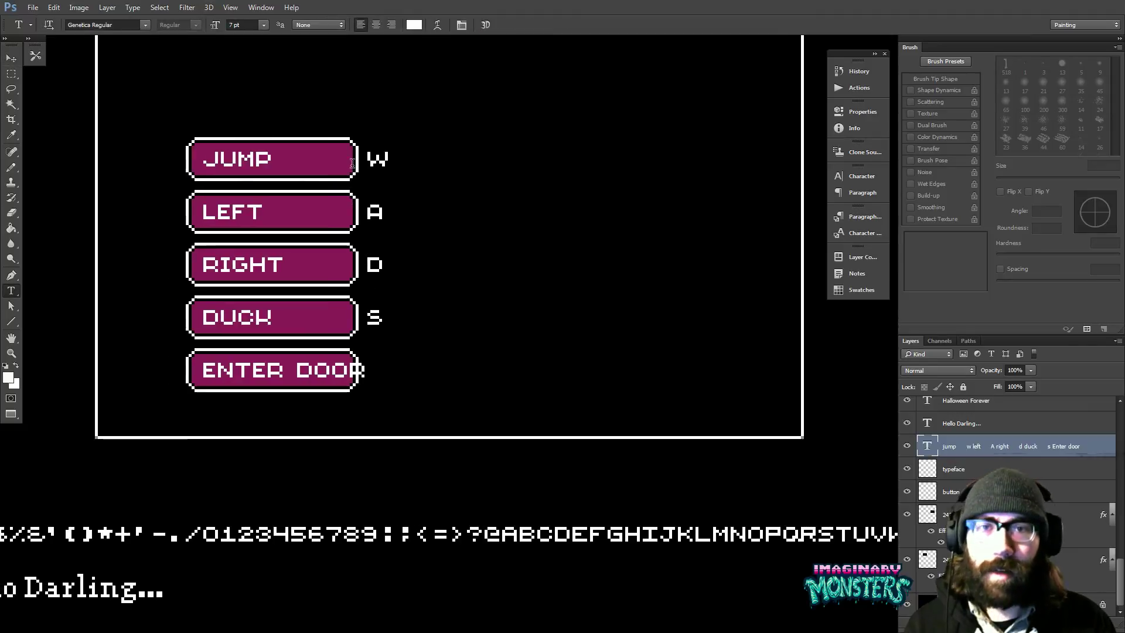
click(454, 168)
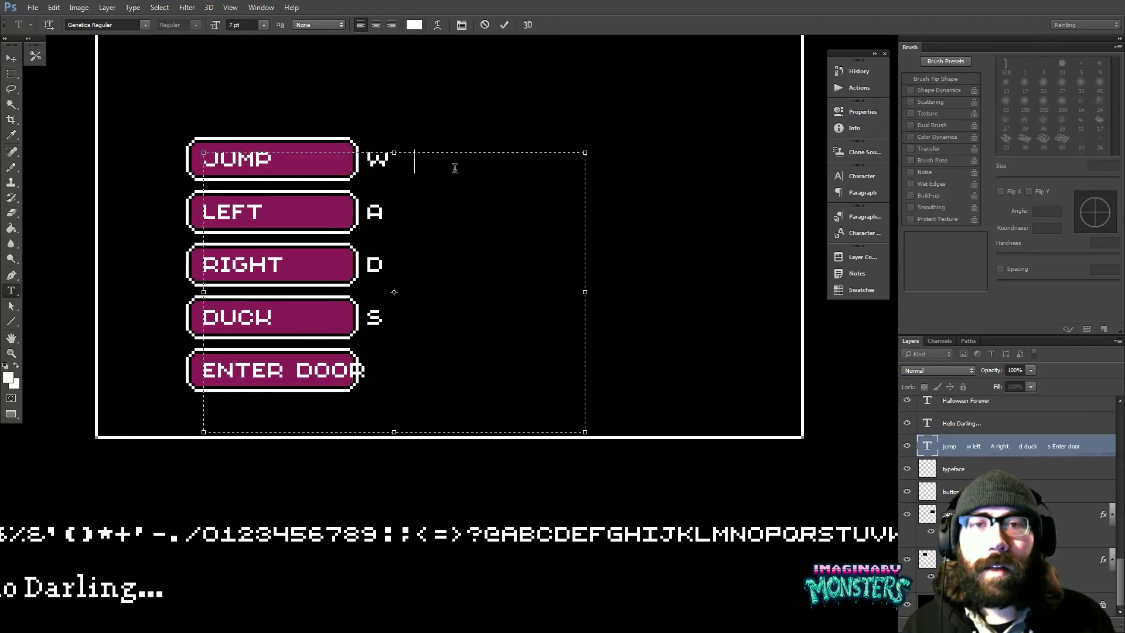
key(Tab)
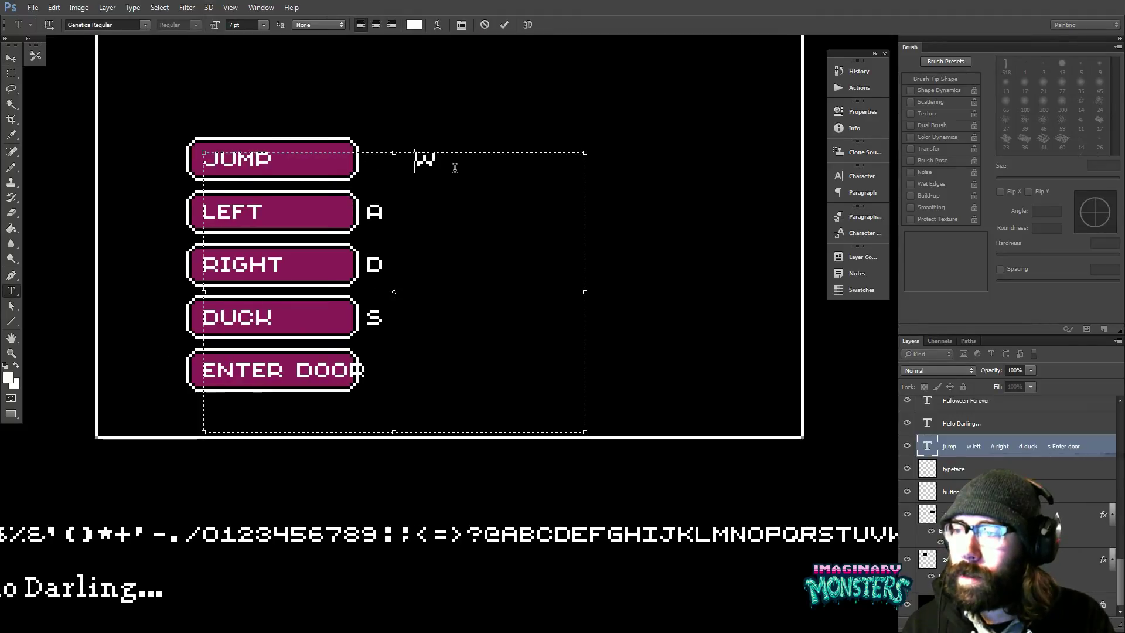
key(BackSpace)
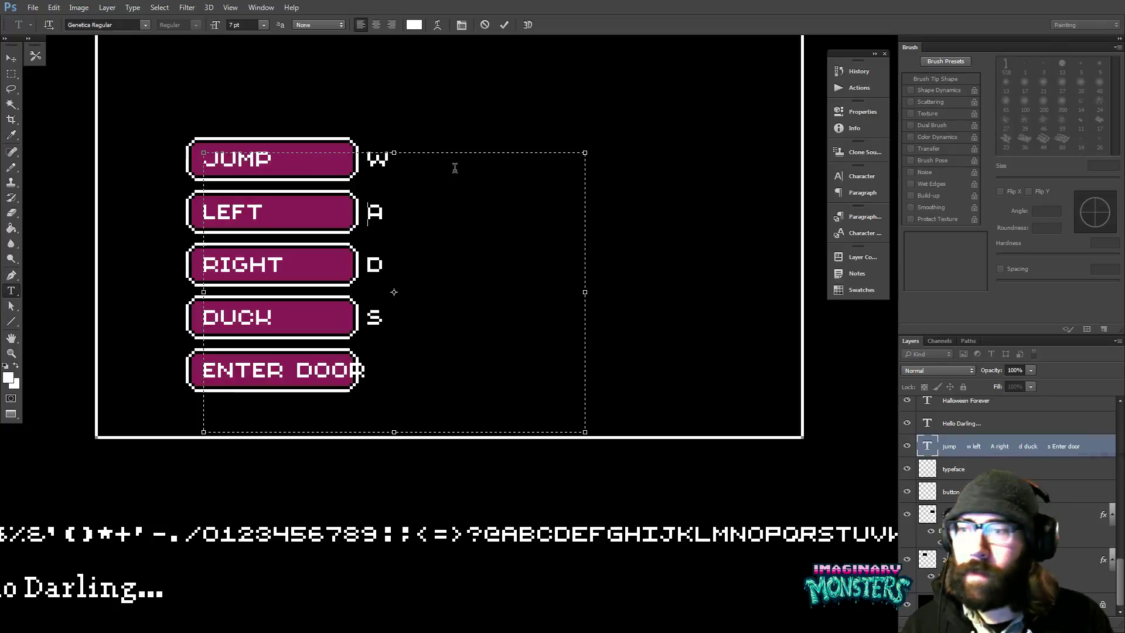
key(Down)
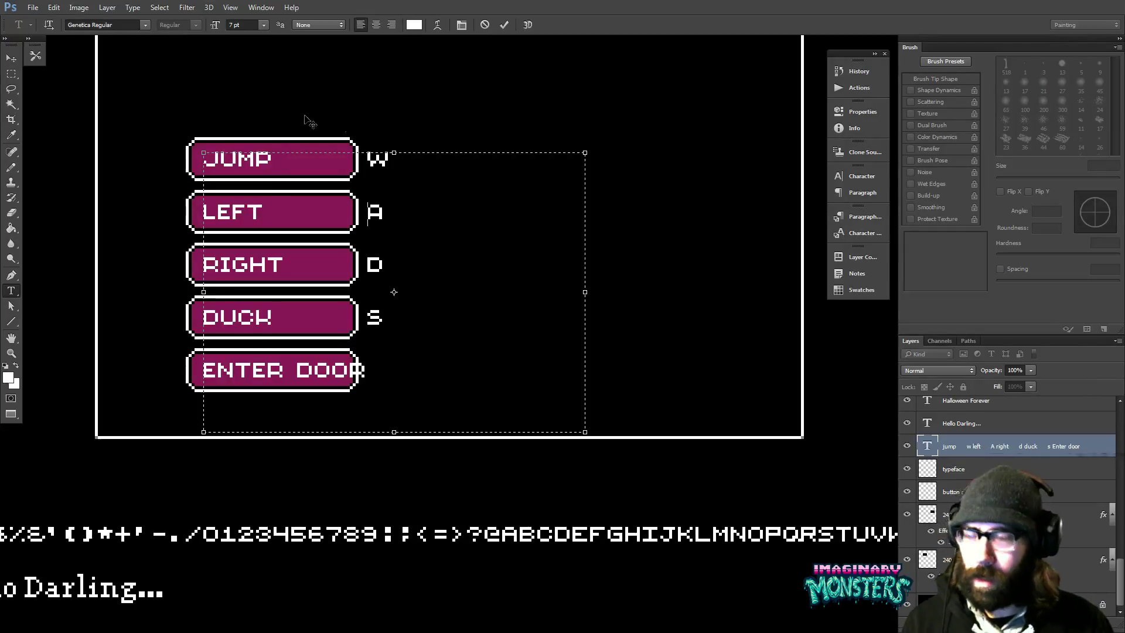
key(Up)
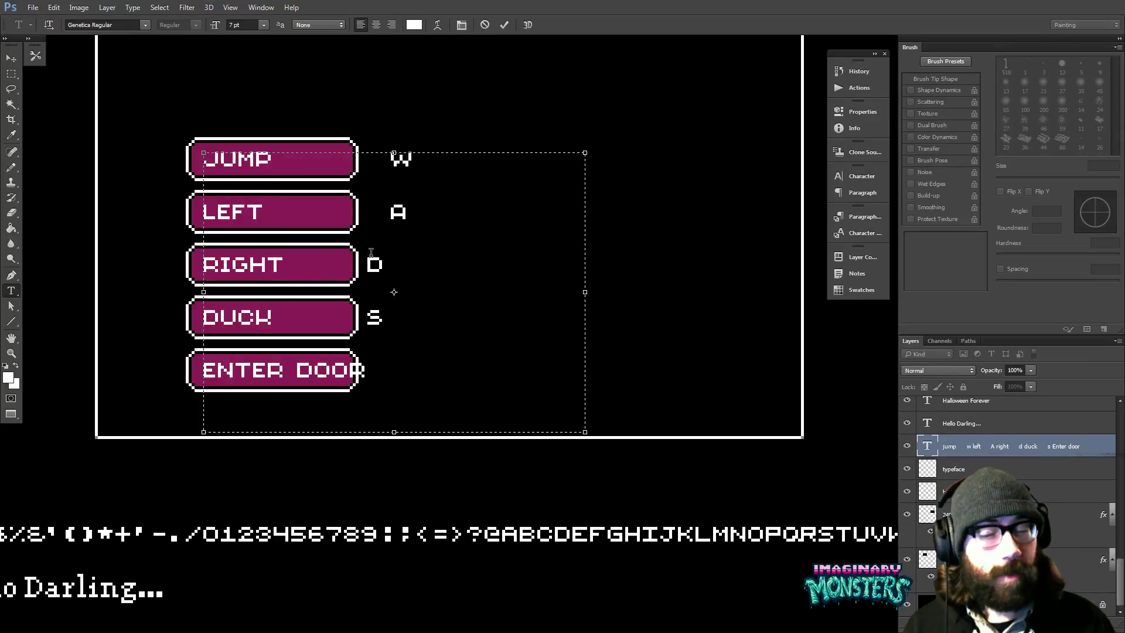
click(381, 308)
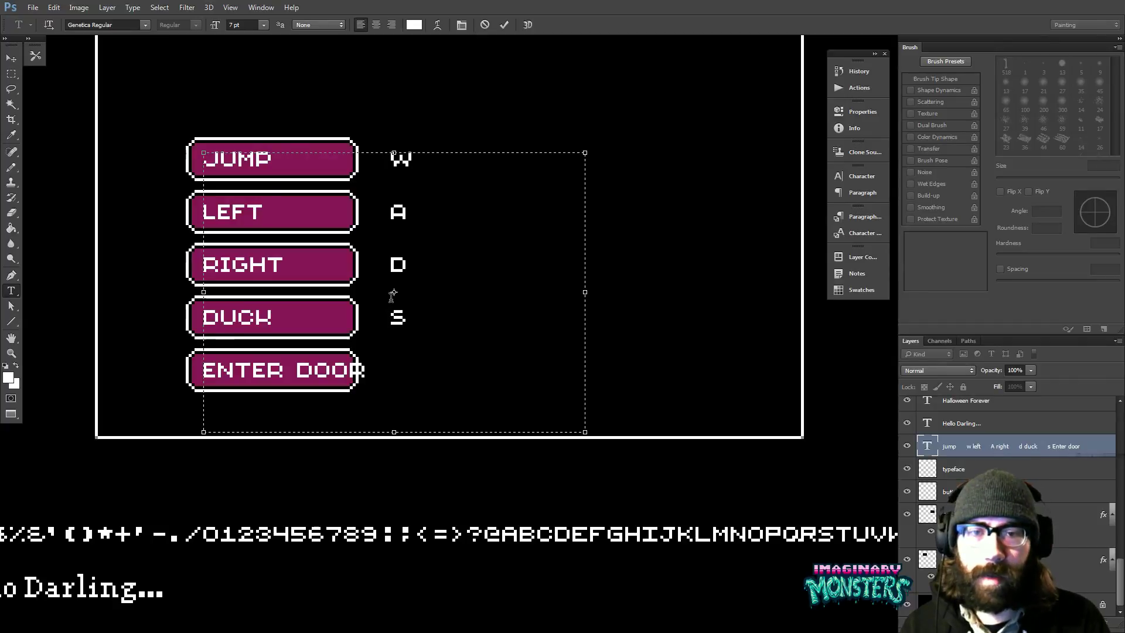
- Add UP ARROW beside the ENTER DOOR label, aligned with the key letters, and commit the text edit
key(Tab)
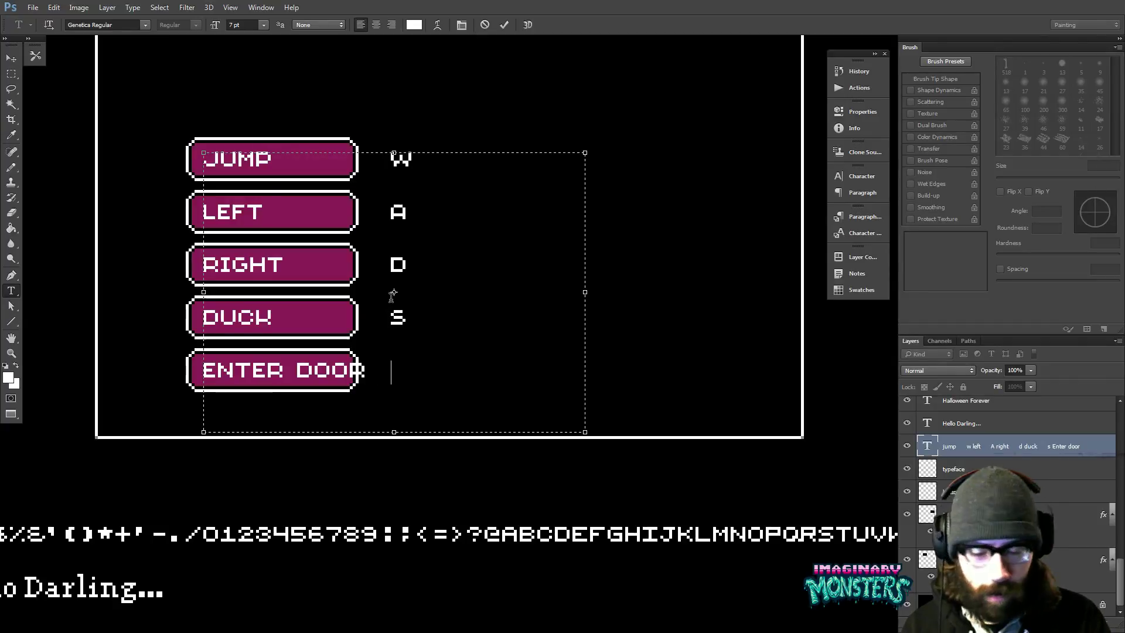
text(UP ARROW\W)
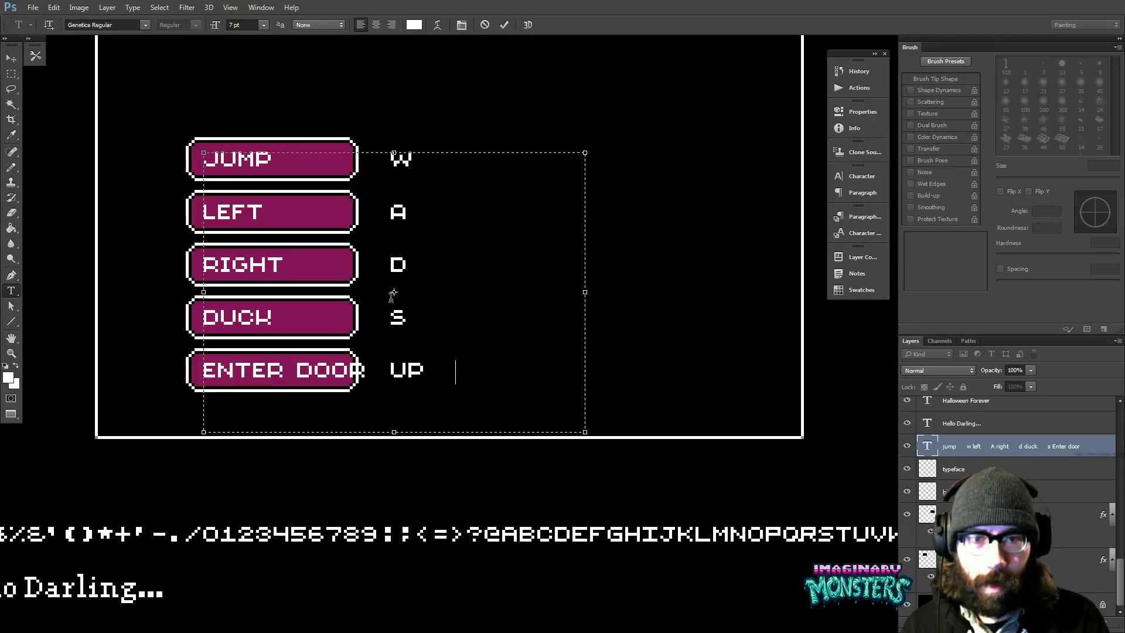
key(BackSpace)
key(BackSpace)
key(BackSpace)
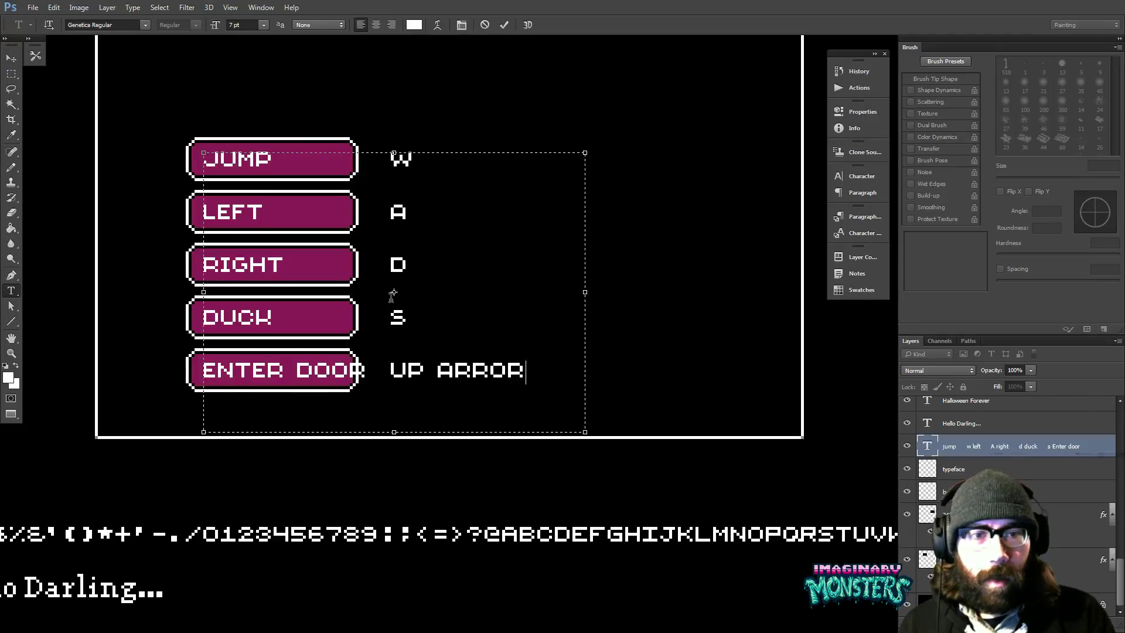
text(W)
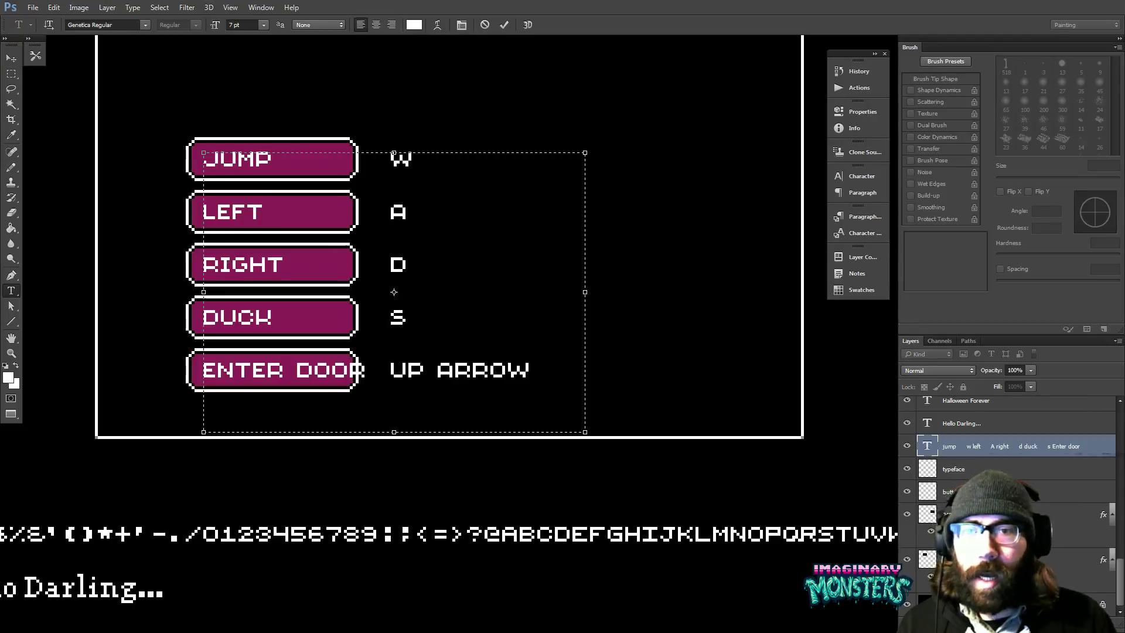
click(11, 73)
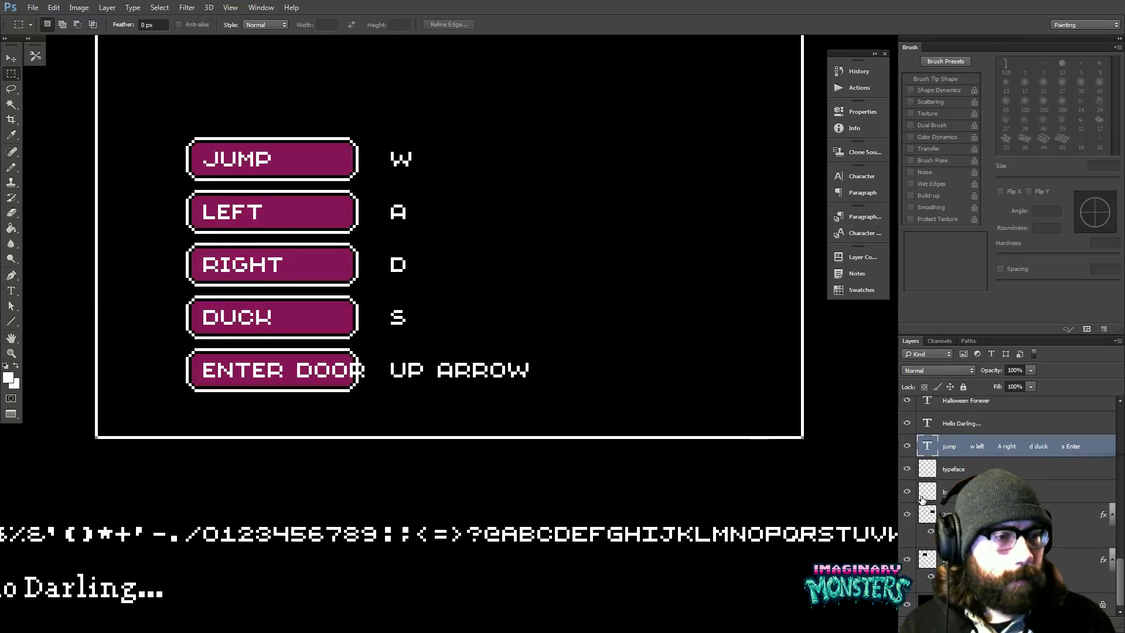
- Move the typeface layer below the button shape layer and make the button shape layer active
click(932, 468)
key(ctrl+bracketleft)
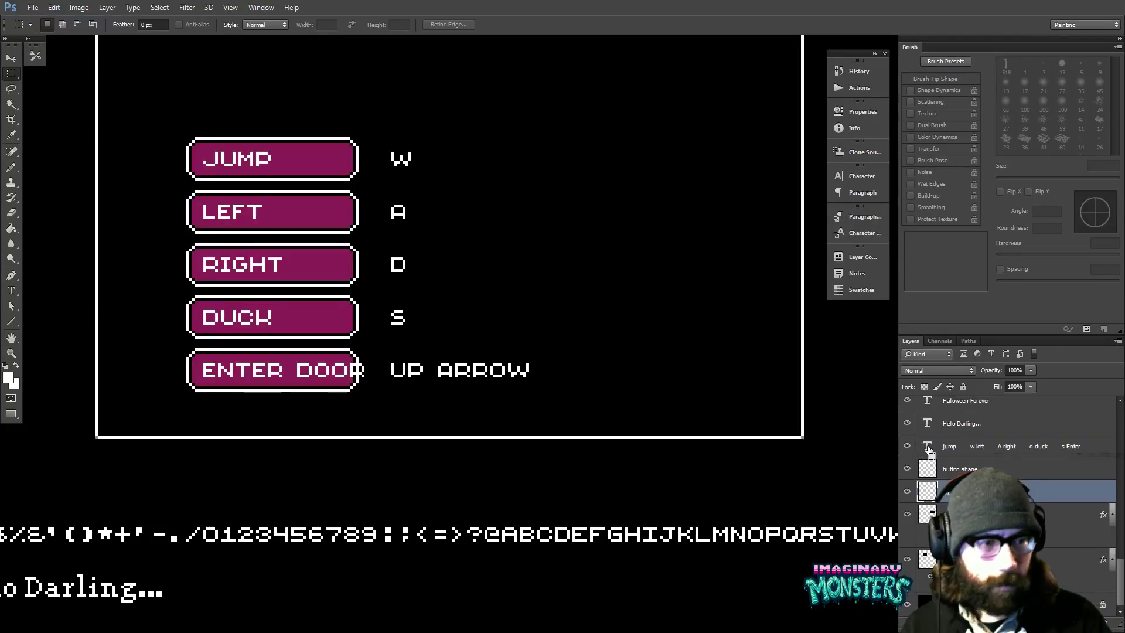
click(950, 466)
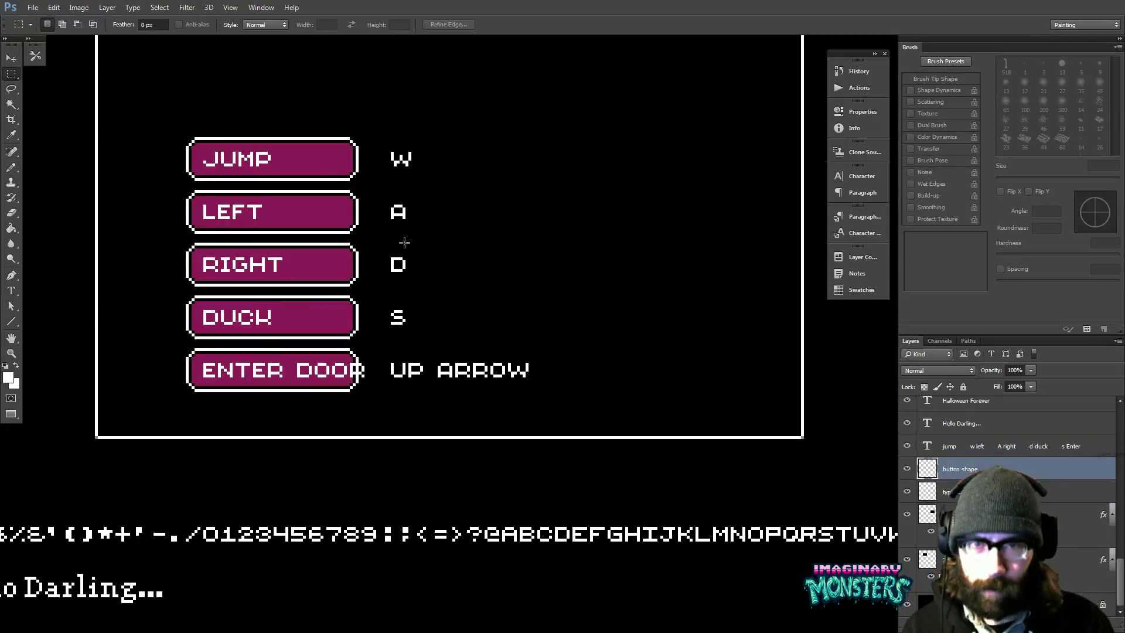
drag(287, 109, 411, 412)
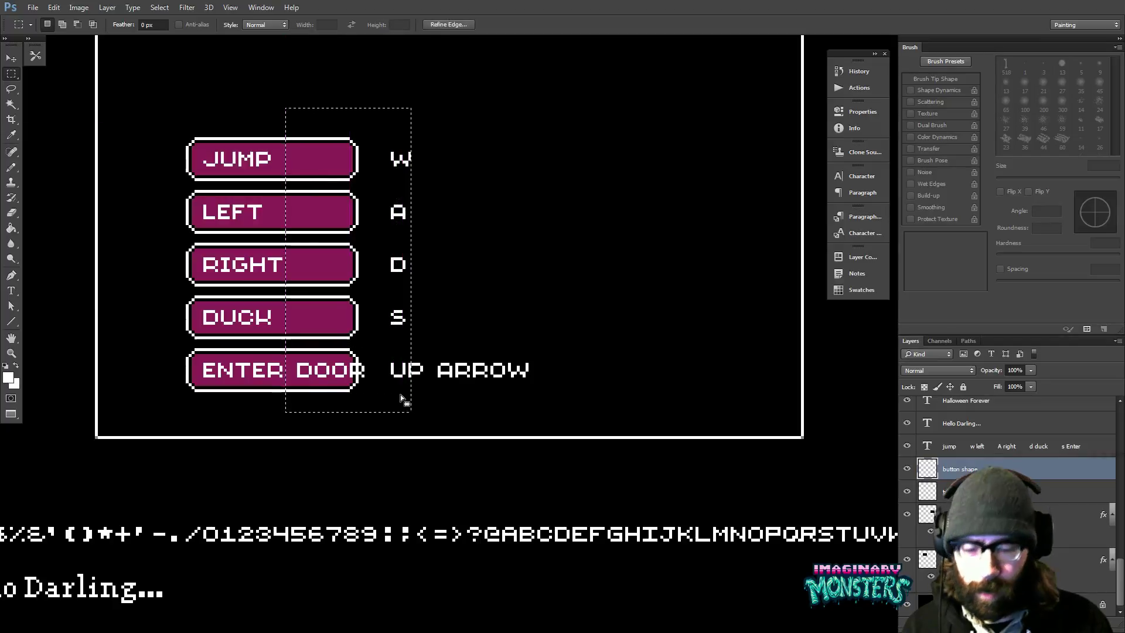
key(v)
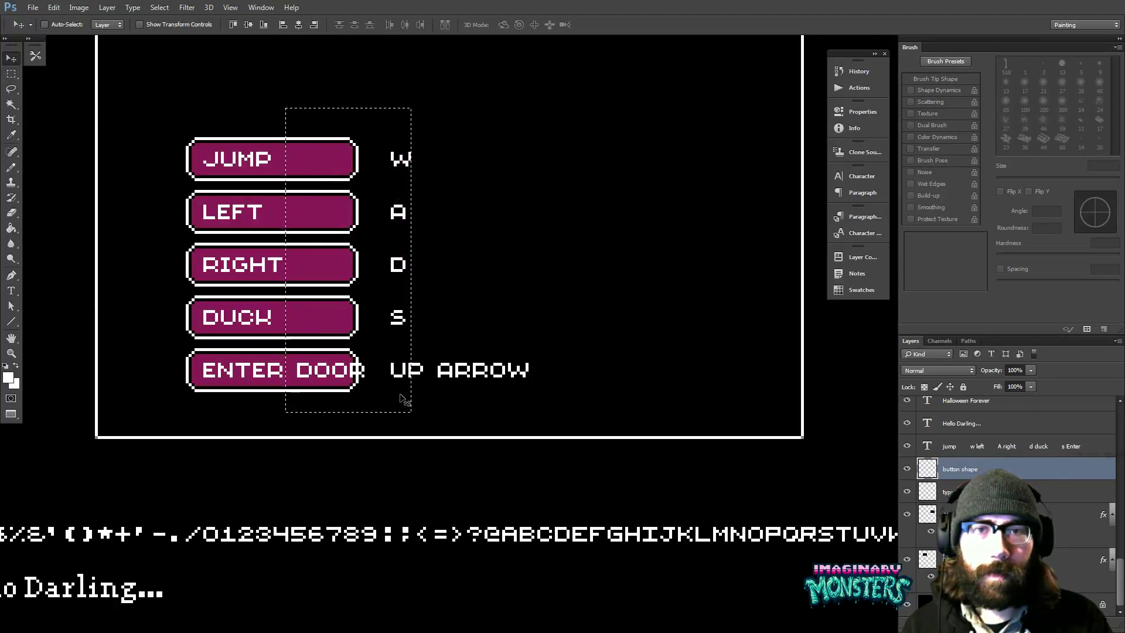
key(Right)
key(Right)
key(Right)
key(Right)
key(Right)
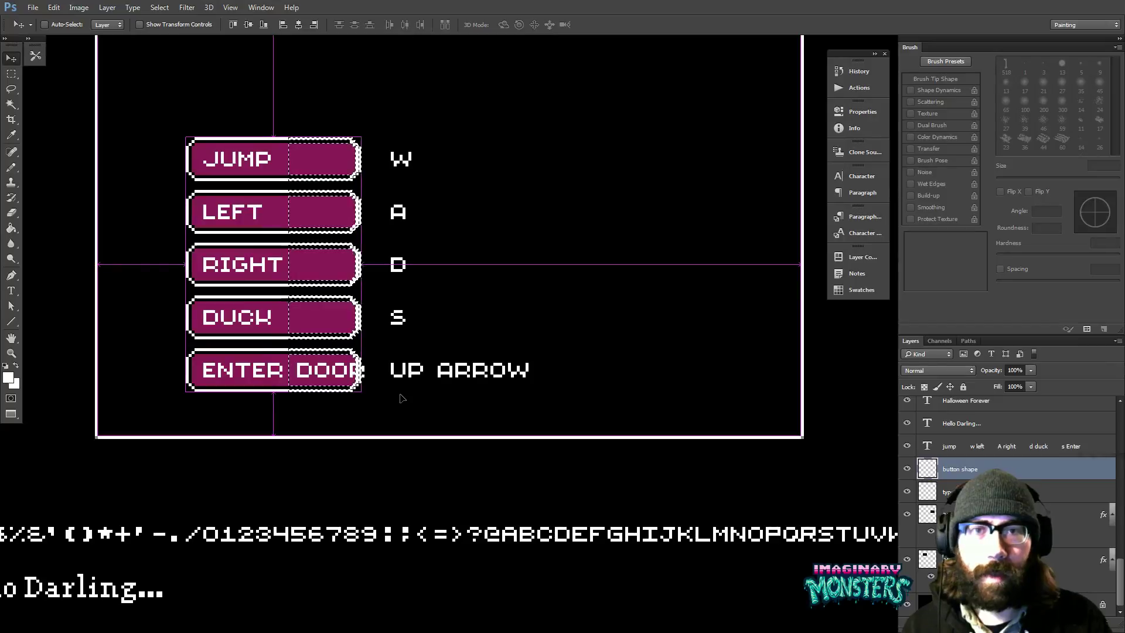
key(ctrl+alt+z)
key(ctrl+alt+z)
key(ctrl+alt+z)
key(ctrl+alt+z)
key(ctrl+alt+z)
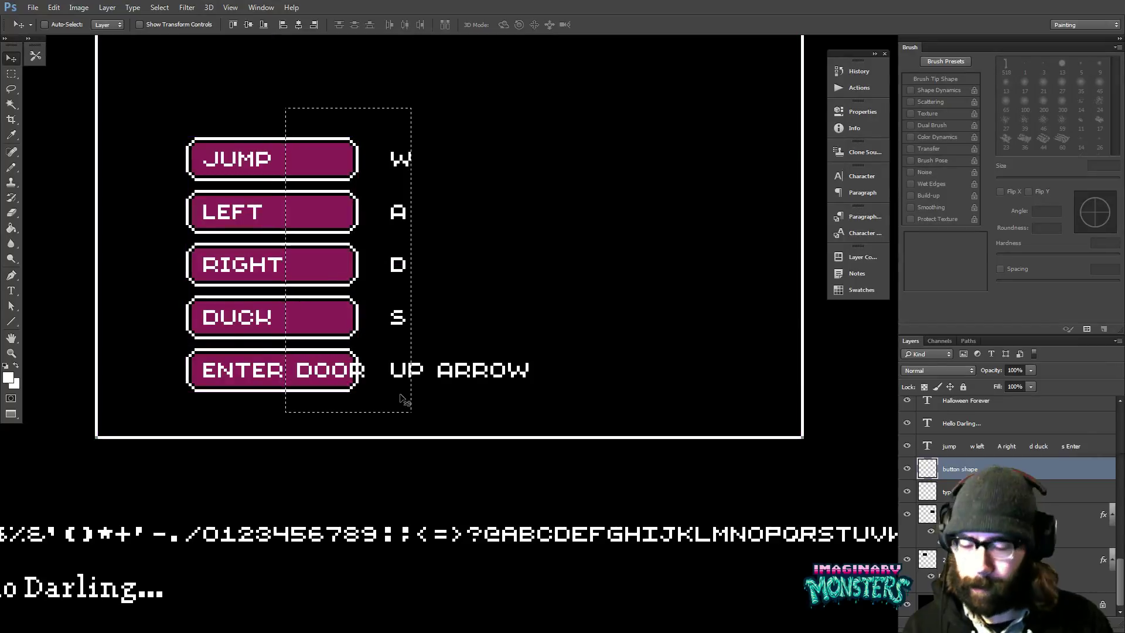
key(ctrl+d)
- Hide the background layer and the controls screen's frame layer to expose the transparent areas around the buttons
key(z)
drag(293, 156, 903, 605)
click(908, 603)
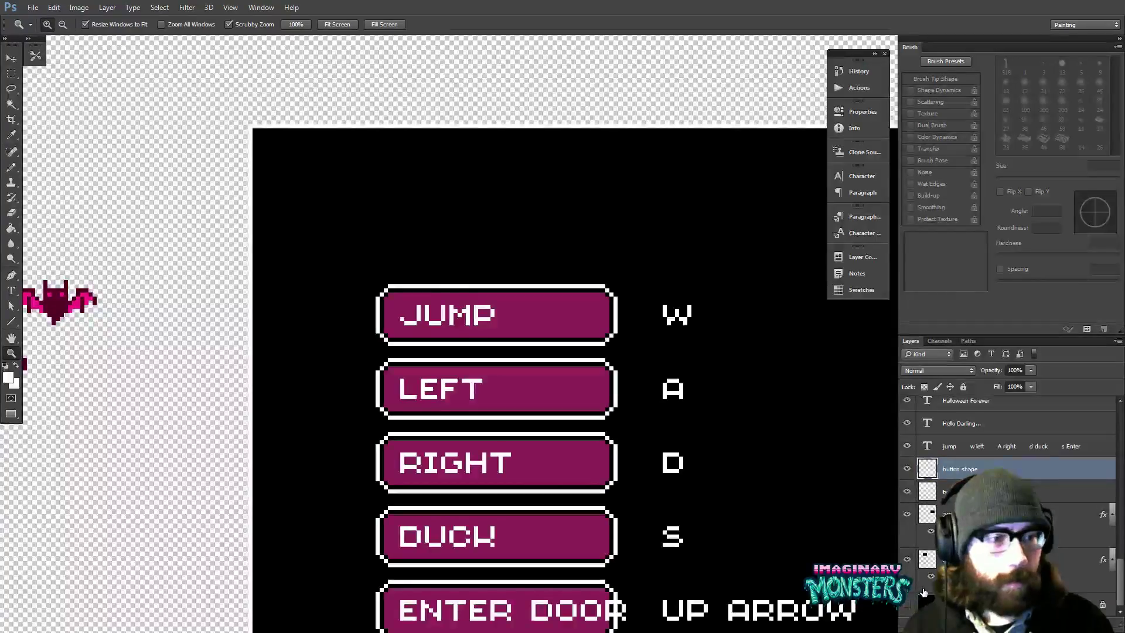
click(908, 563)
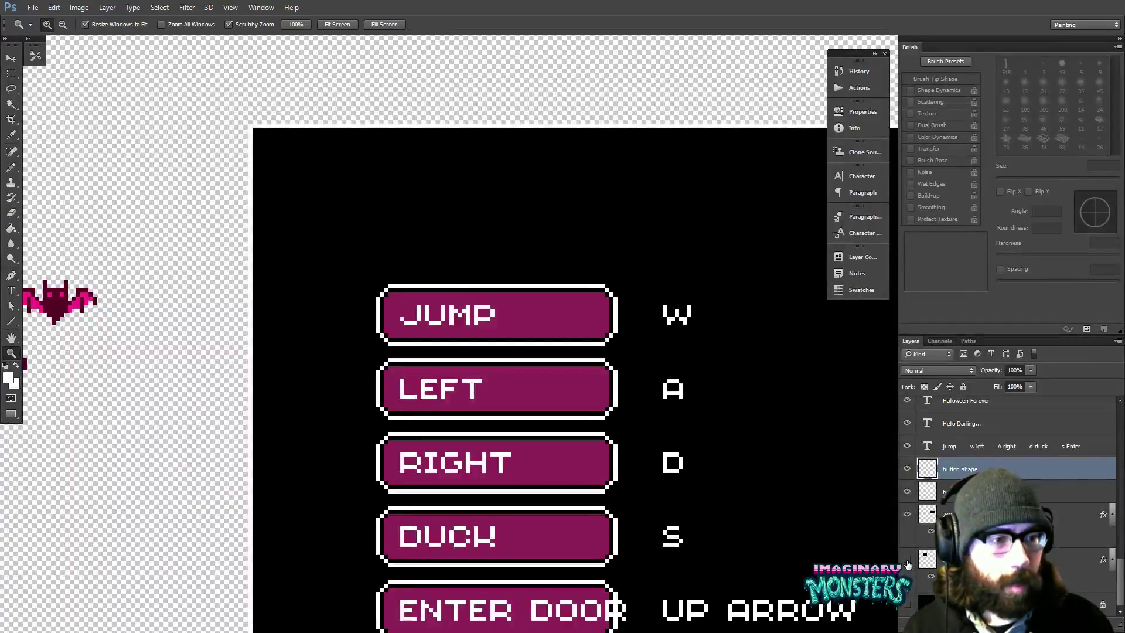
click(906, 515)
click(510, 314)
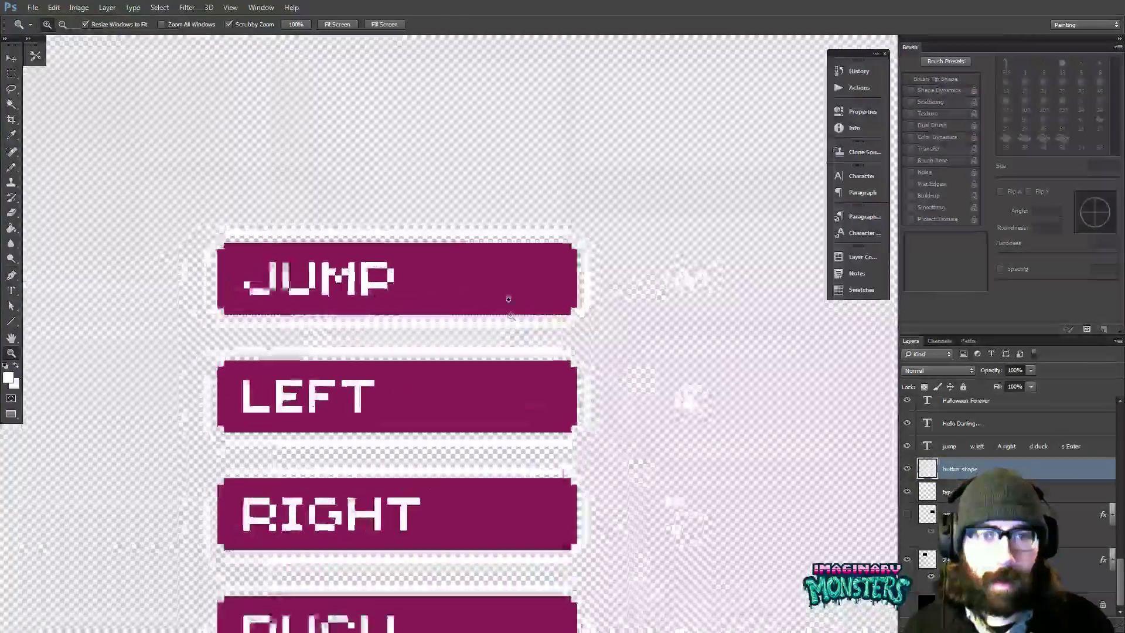
key(alt+bracketright)
key(e)
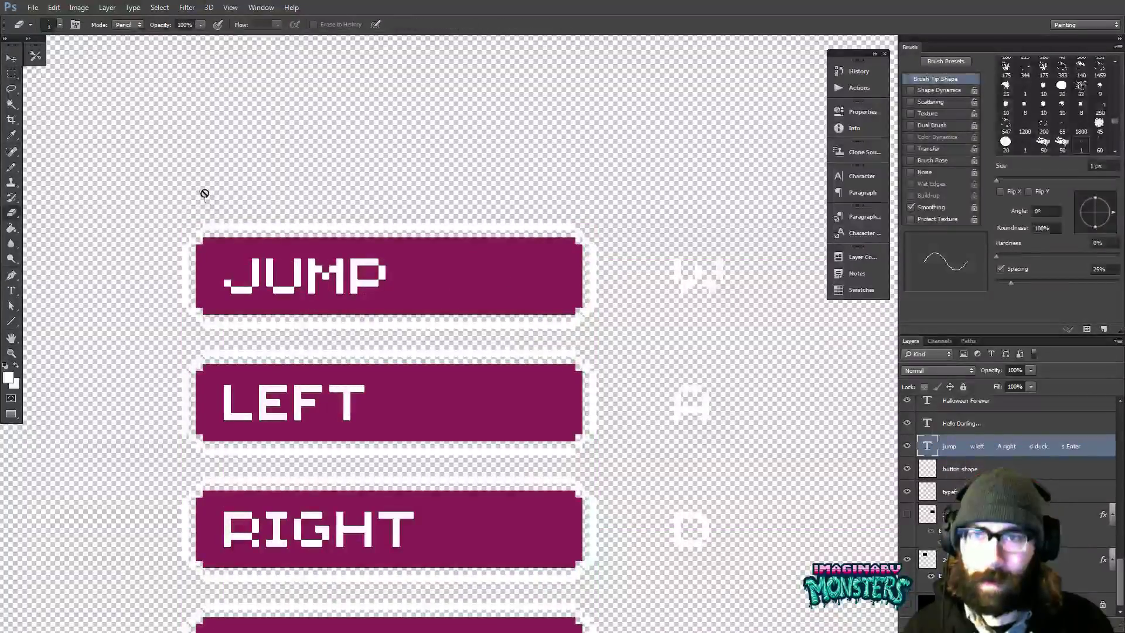
click(205, 193)
key(Escape)
key(v)
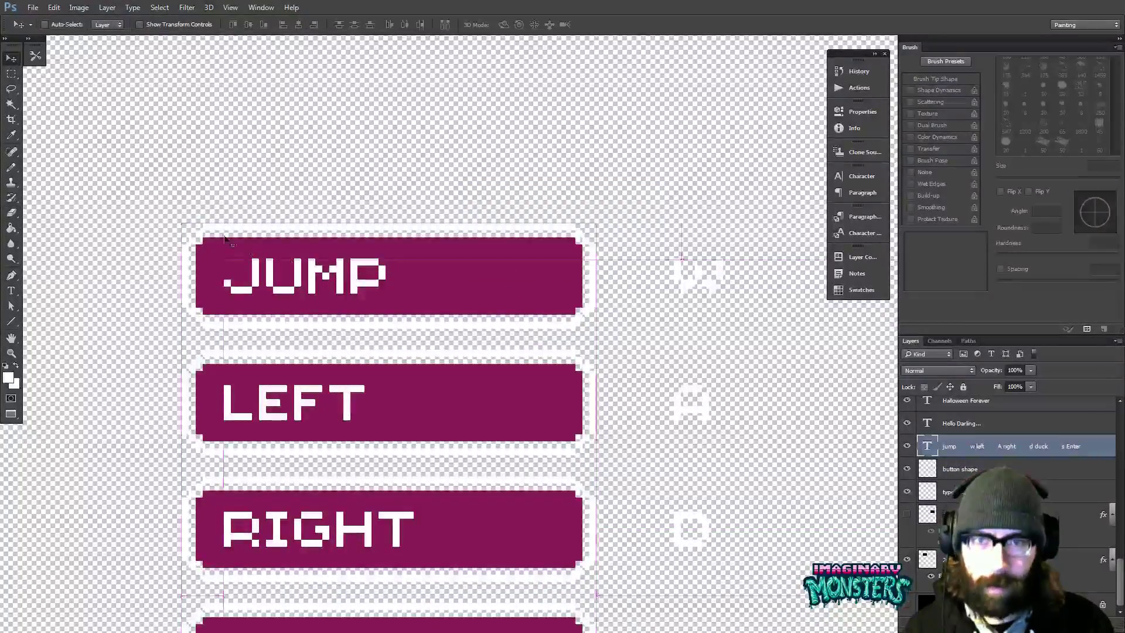
- On the button shape layer, select the outlined buttons by magic-wanding the transparent surroundings and inverting the selection
key(alt+bracketleft)
key(w)
click(263, 196)
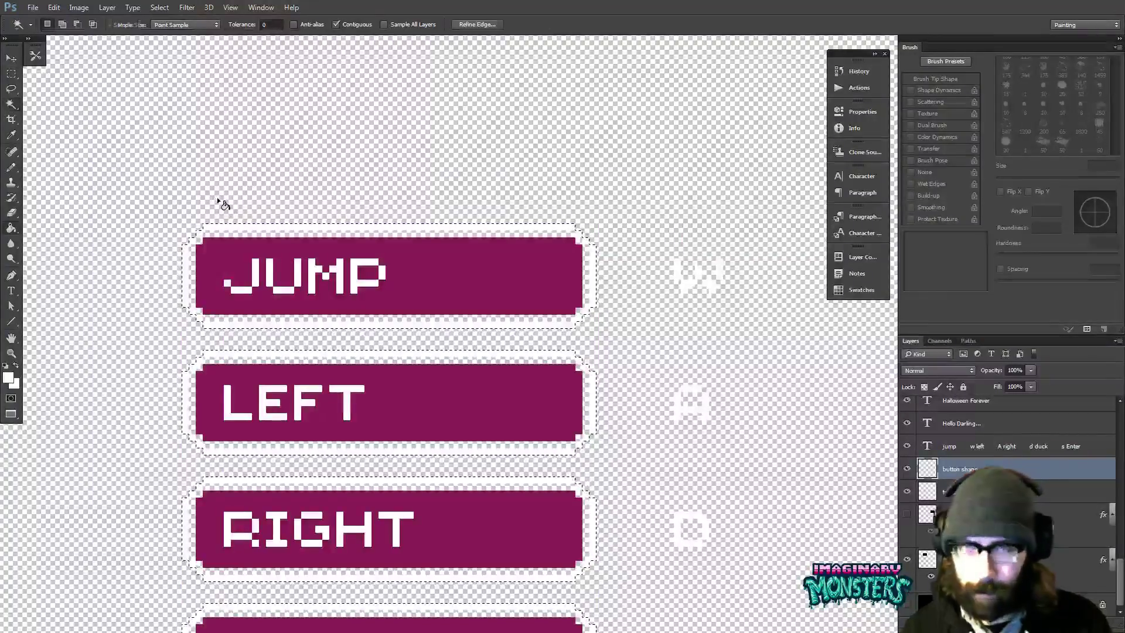
- Fill the transparent gaps between the white outlines and magenta button centres with black, and clear the selection
key(g)
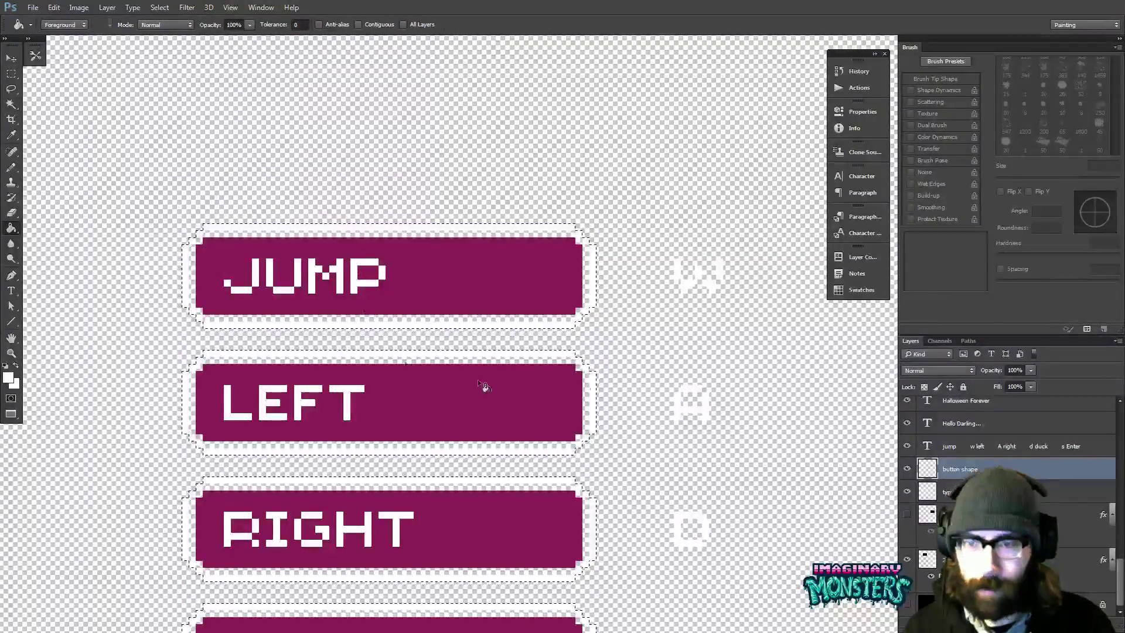
click(861, 290)
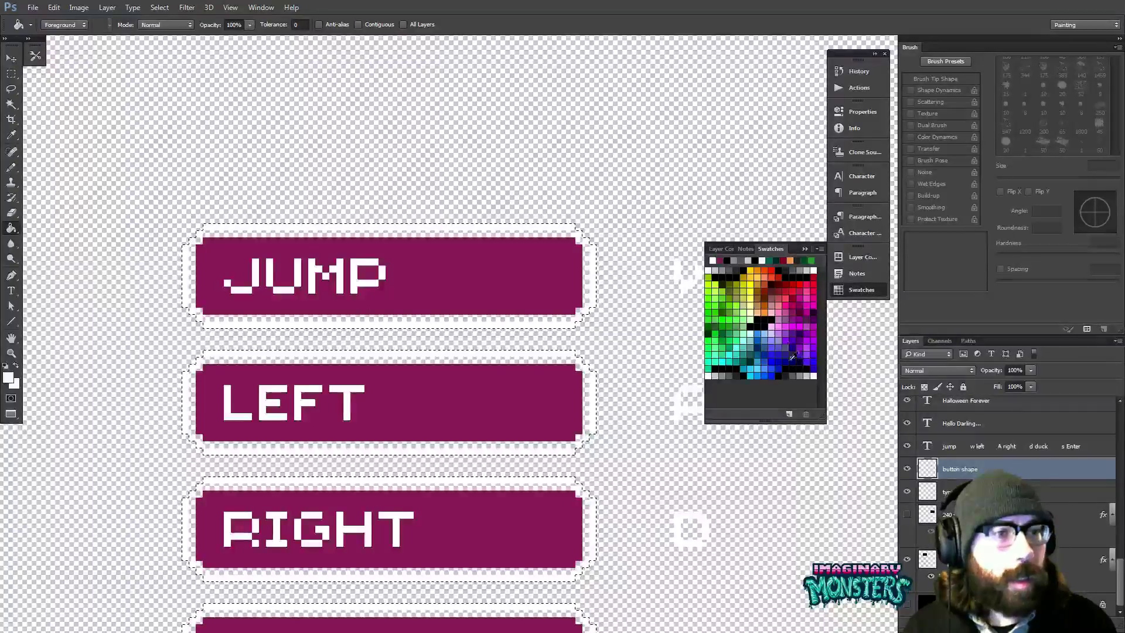
click(770, 323)
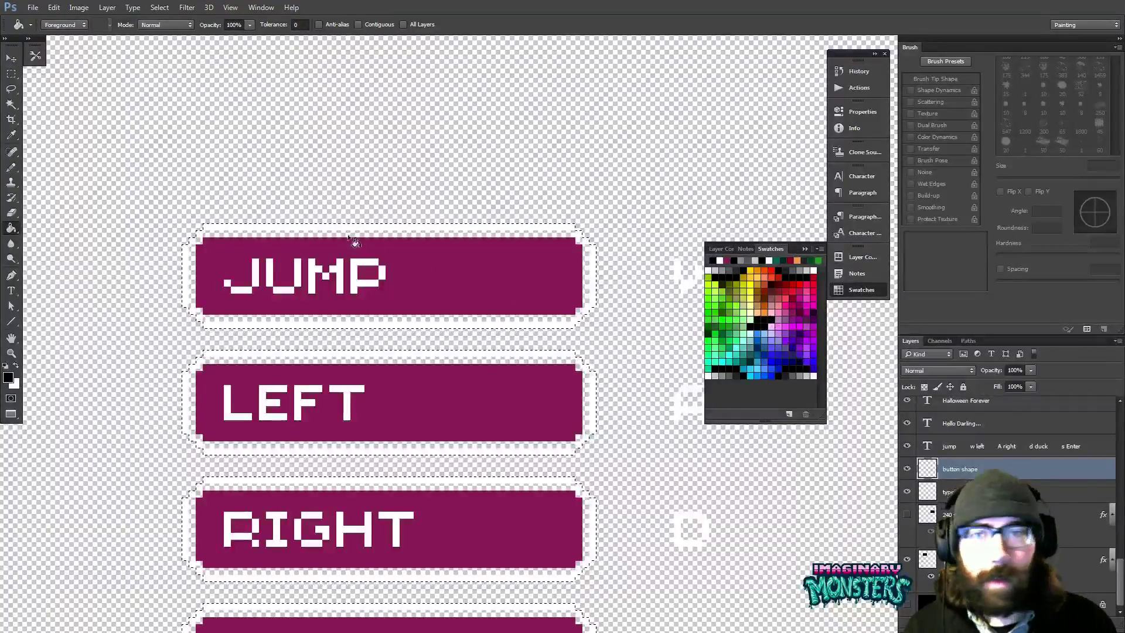
click(273, 235)
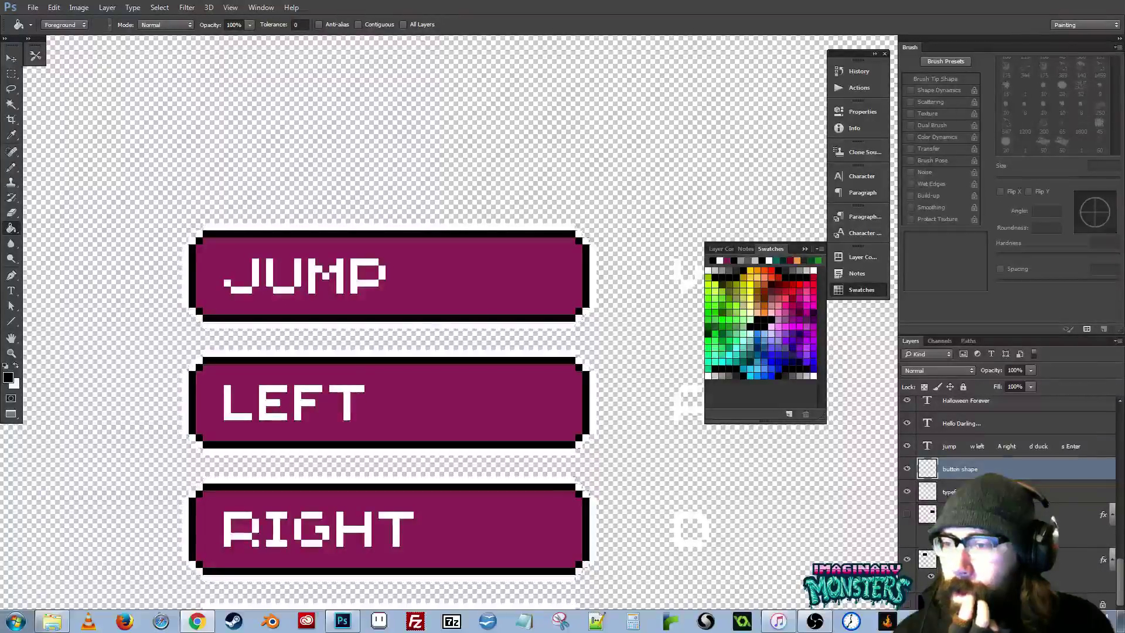
key(ctrl+d)
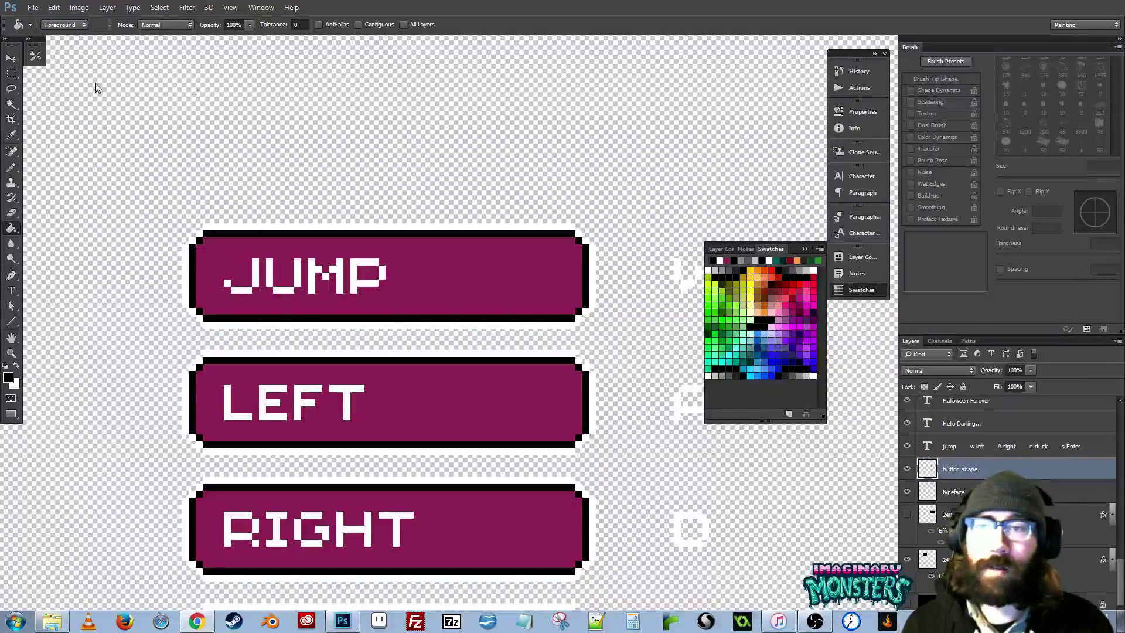
key(m)
key(ctrl+d)
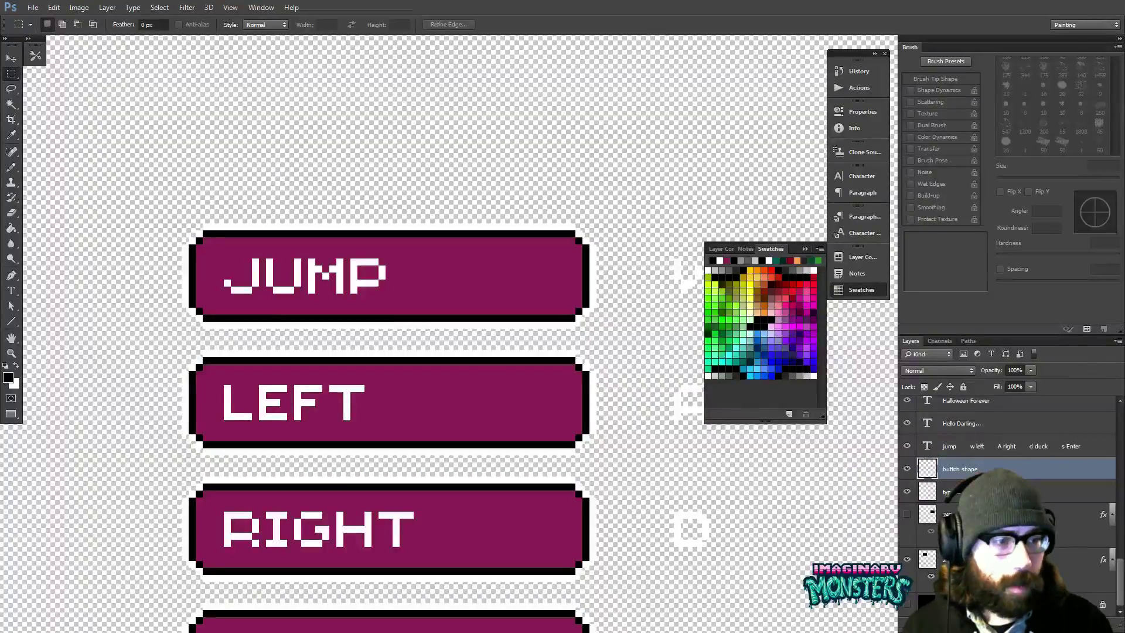
- Show the background layer and the controls screen's frame layer again and check the full set of buttons
click(907, 604)
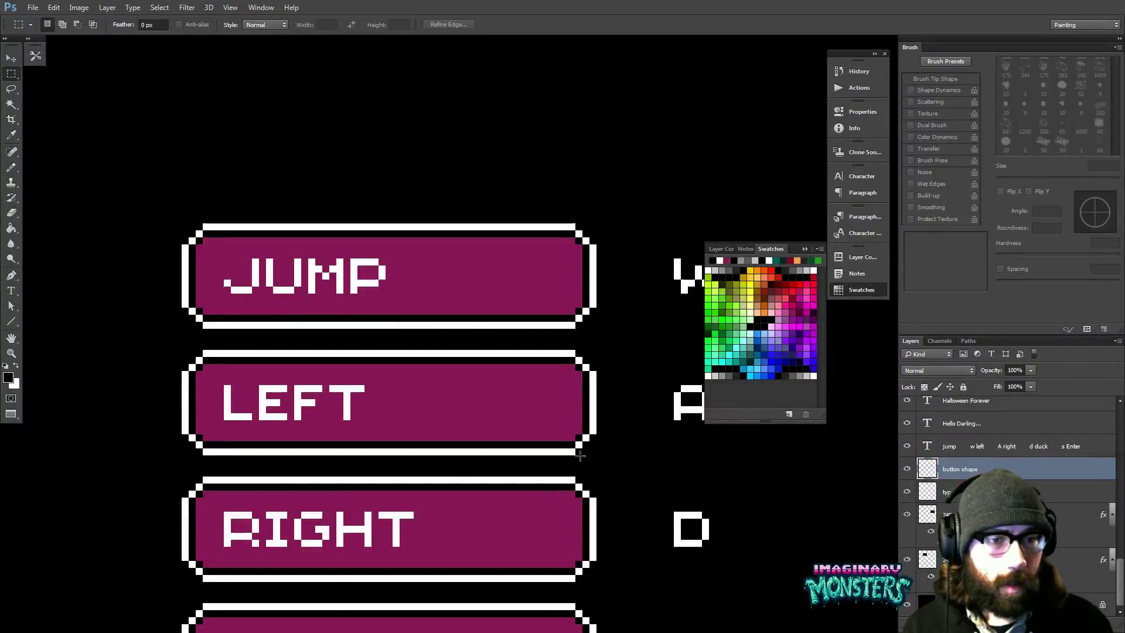
key(z)
alt+click(573, 396)
alt+click(575, 407)
alt+click(576, 407)
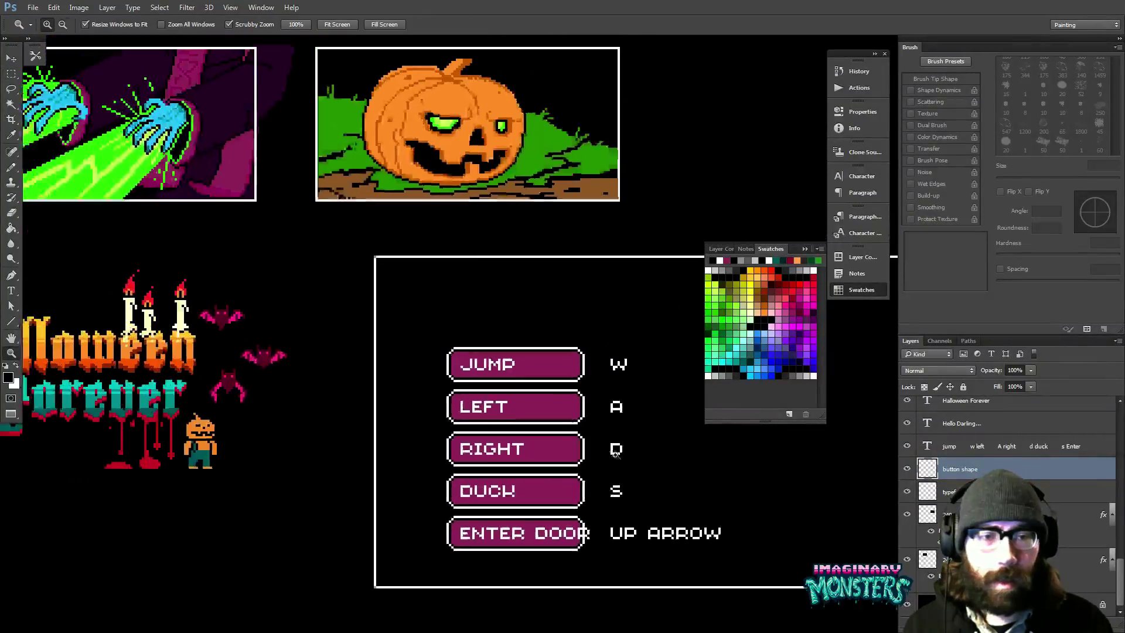
drag(576, 407, 367, 397)
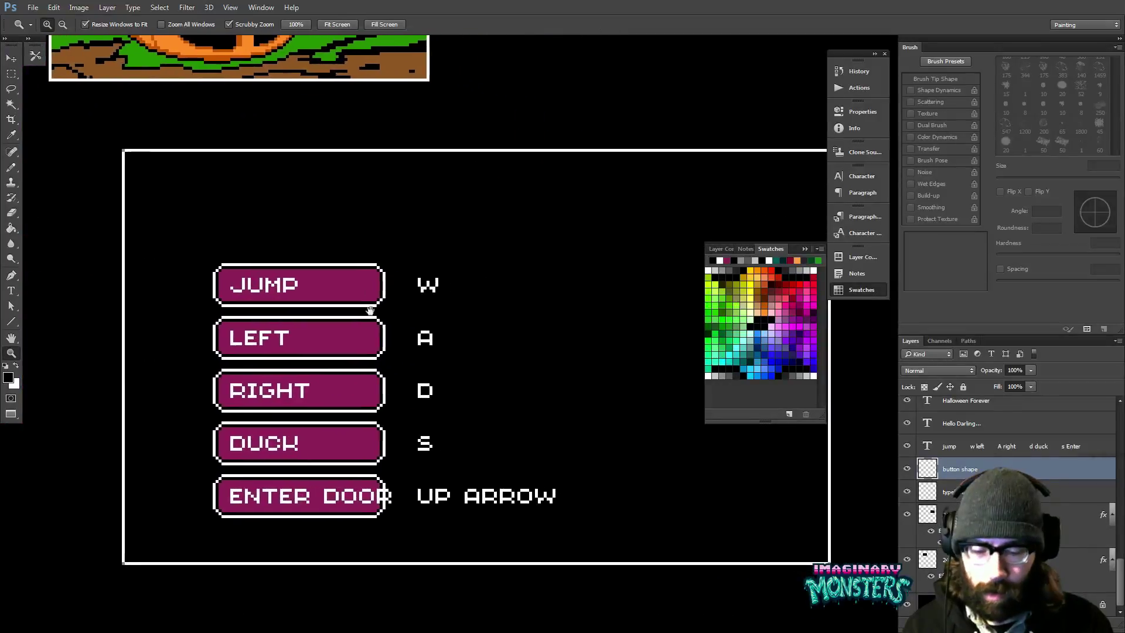
- Widen all five buttons on the button shape layer by selecting their end portions and moving them outward until ENTER DOOR fits inside
key(m)
drag(315, 230, 327, 254)
right_click(329, 373)
key(Escape)
drag(303, 205, 400, 532)
key(v)
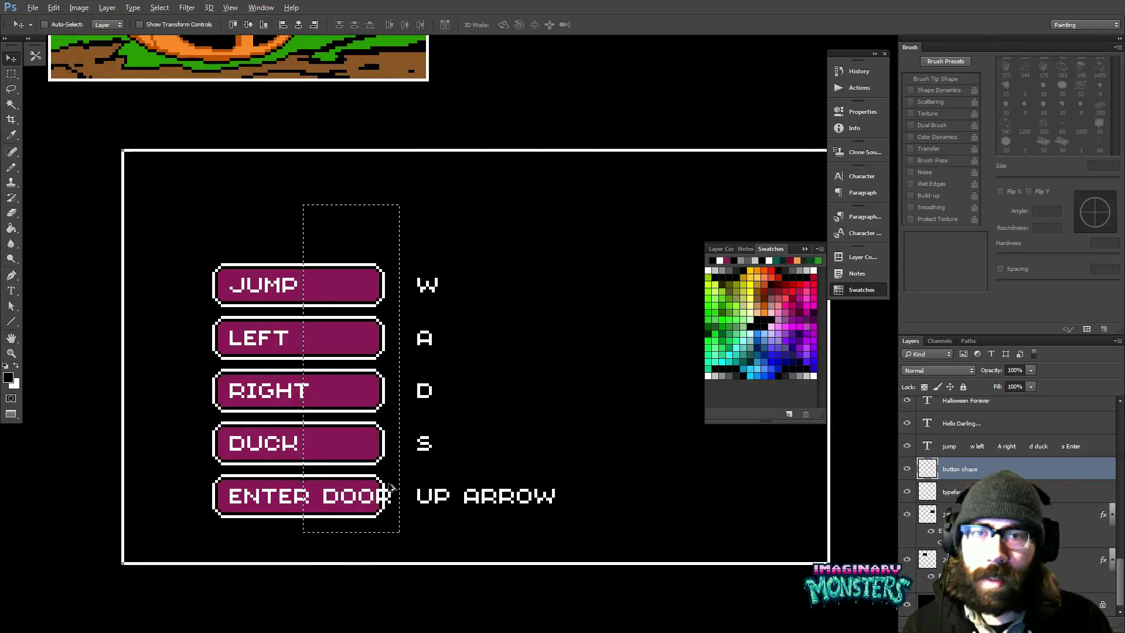
key(shift+Right)
key(shift+Right)
key(shift+Right)
key(shift+Right)
key(shift+Right)
key(shift+Left)
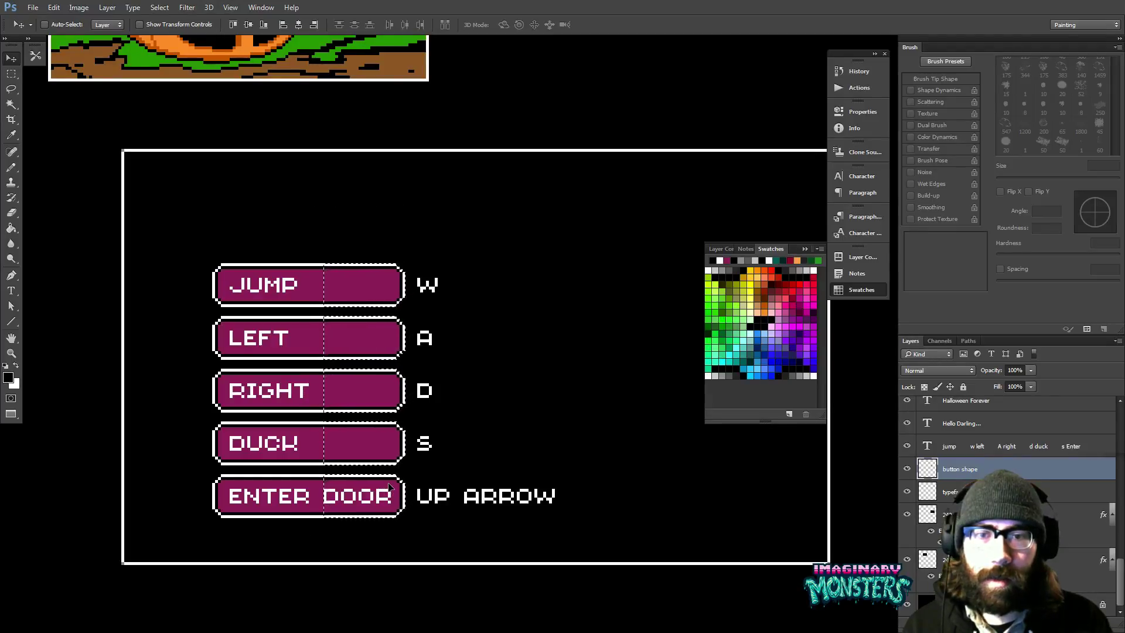
key(Left)
key(ctrl+d)
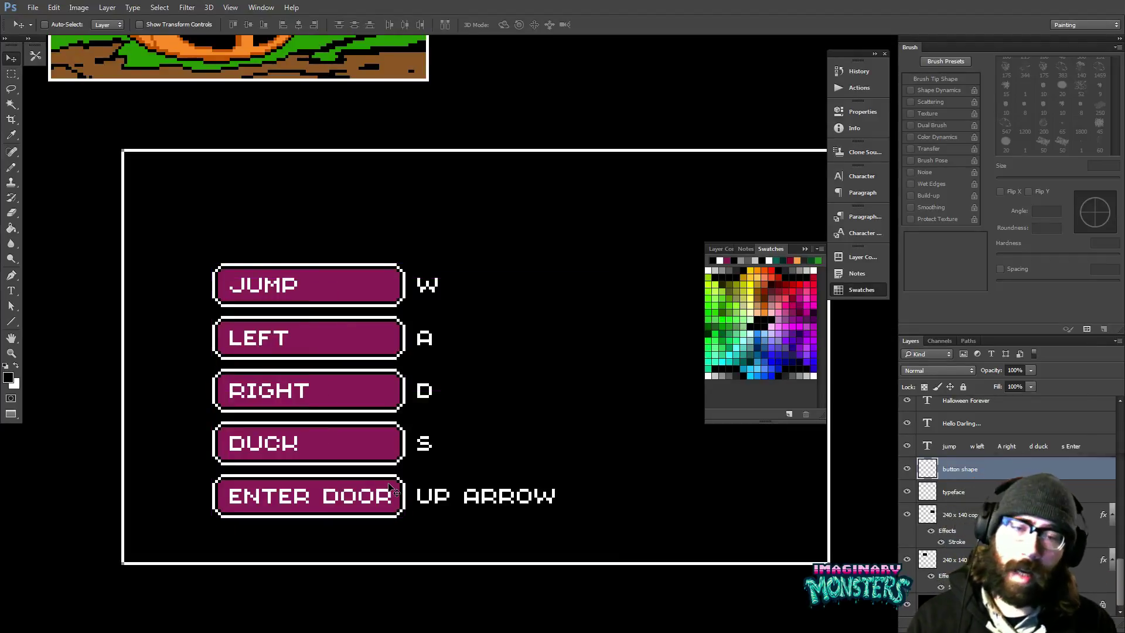
- Nudge the control labels' text layer two pixels left within the widened buttons
drag(446, 438, 421, 457)
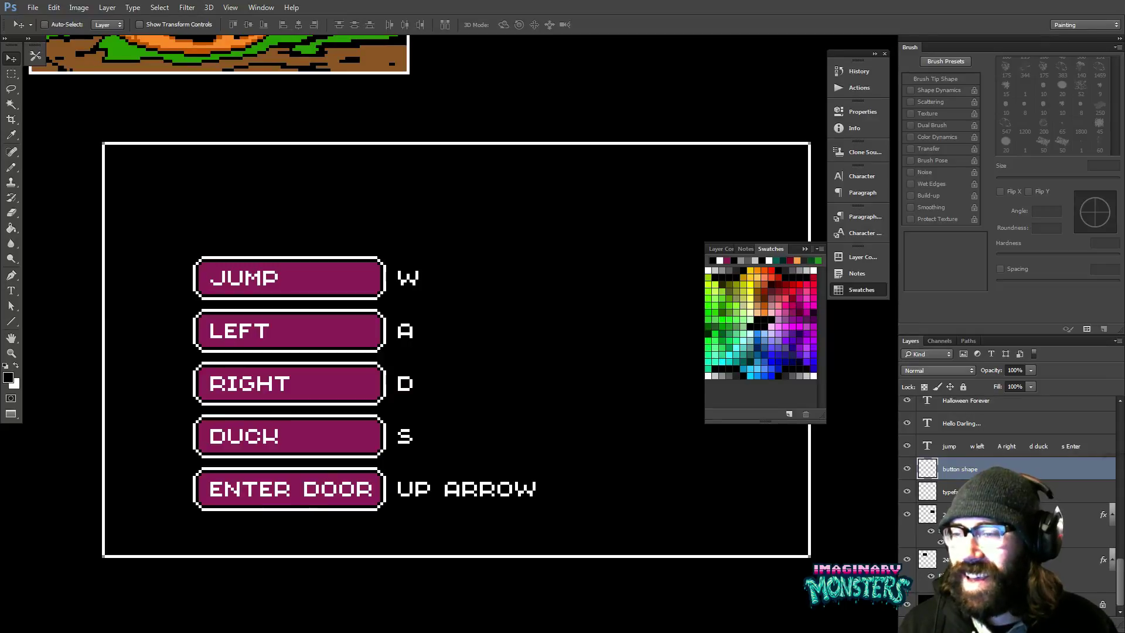
drag(404, 246, 448, 252)
drag(524, 319, 490, 296)
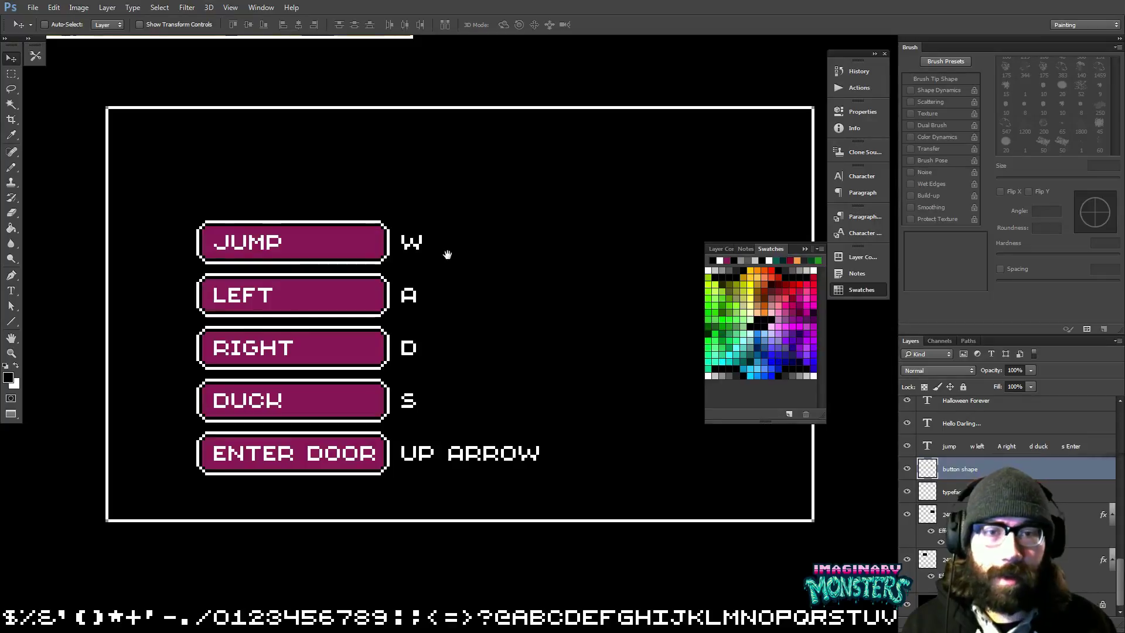
drag(447, 254, 500, 302)
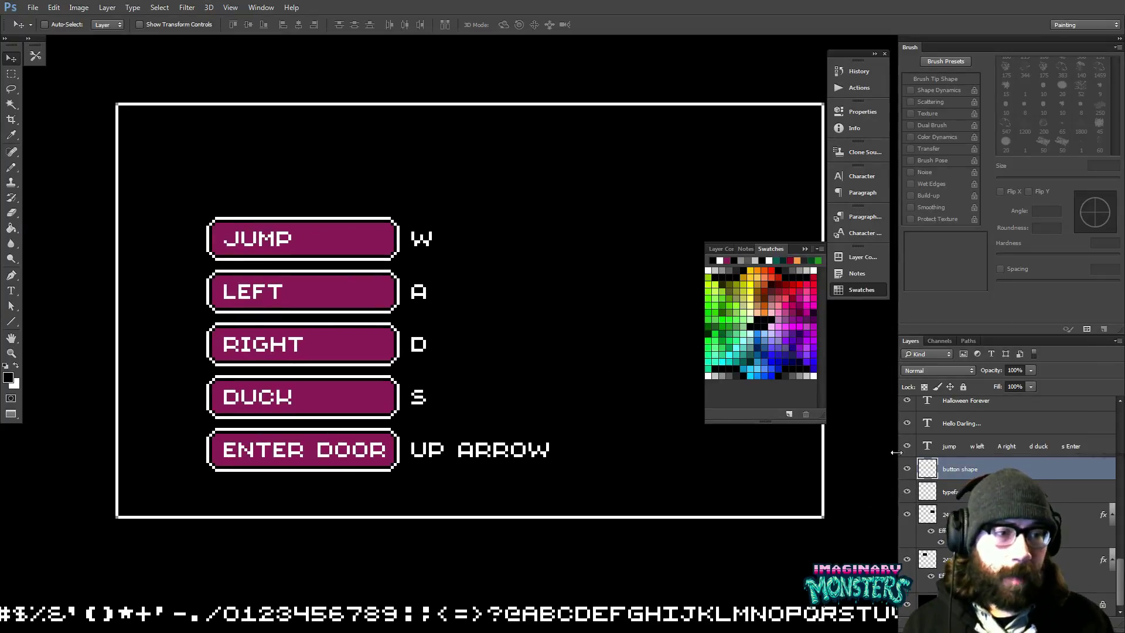
click(936, 445)
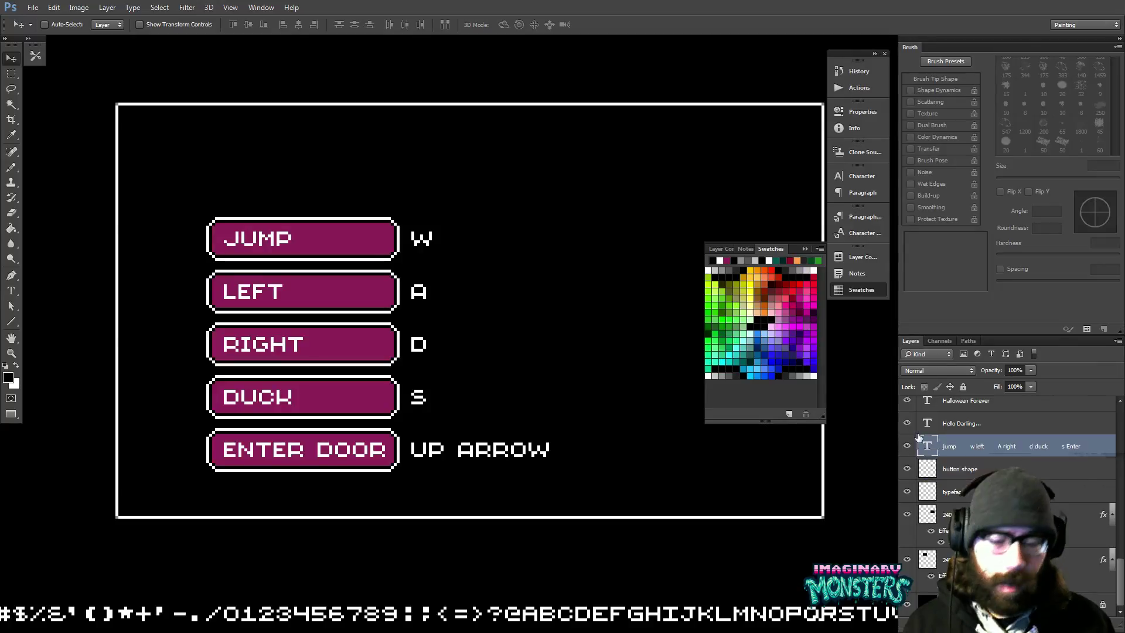
key(Left)
key(Left)
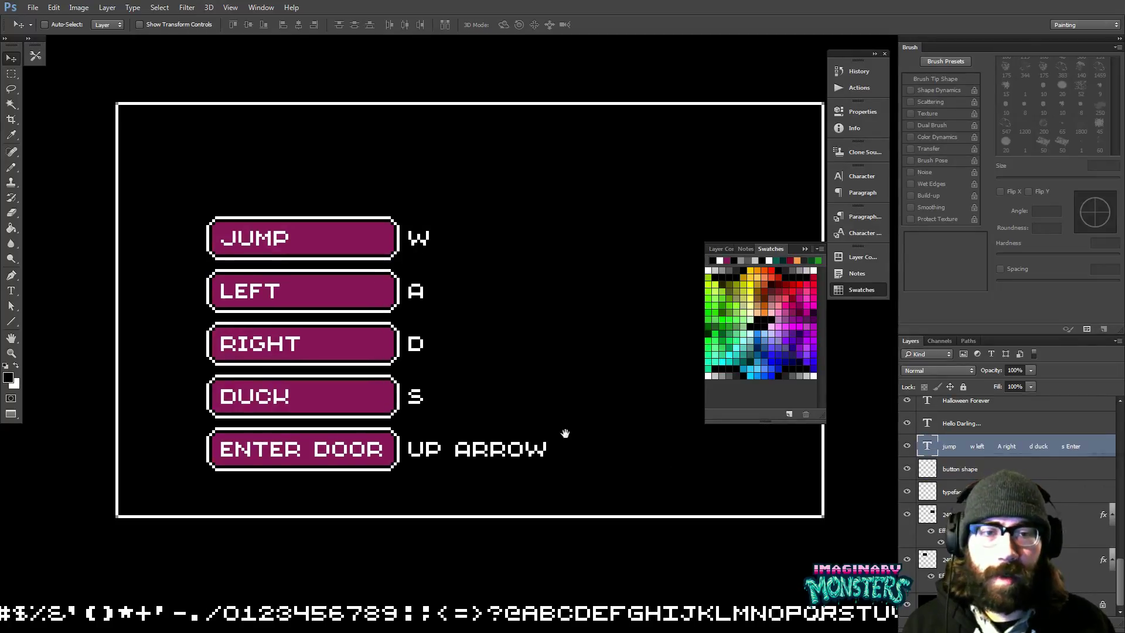
- Examine the label placement inside the buttons and the spacing of the assigned keys beside them
drag(565, 432, 482, 392)
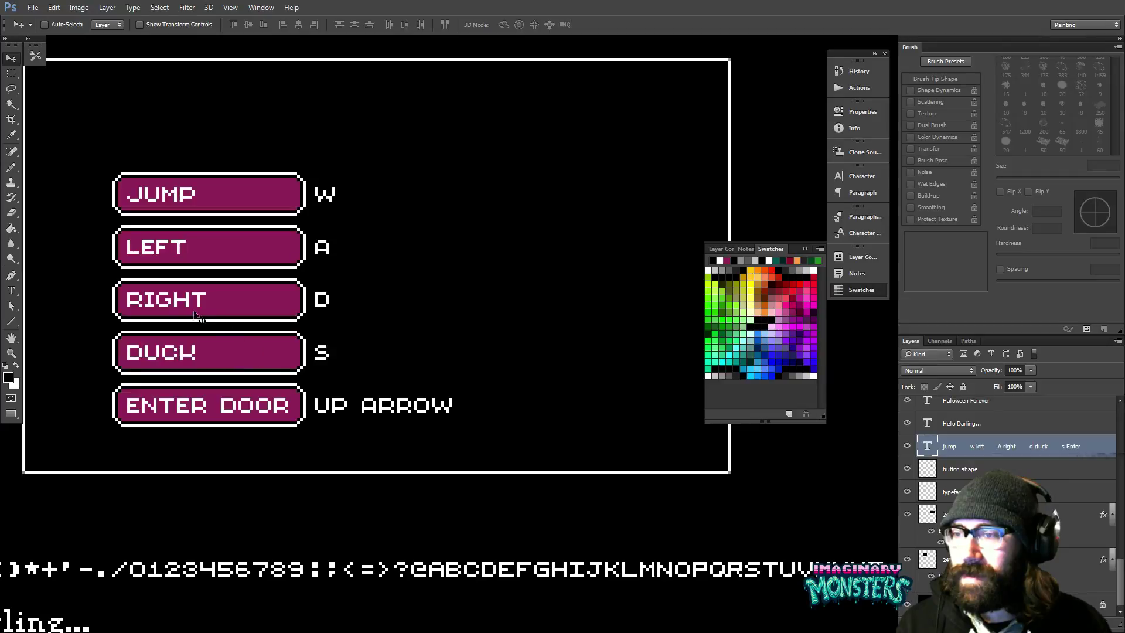
drag(209, 286, 283, 307)
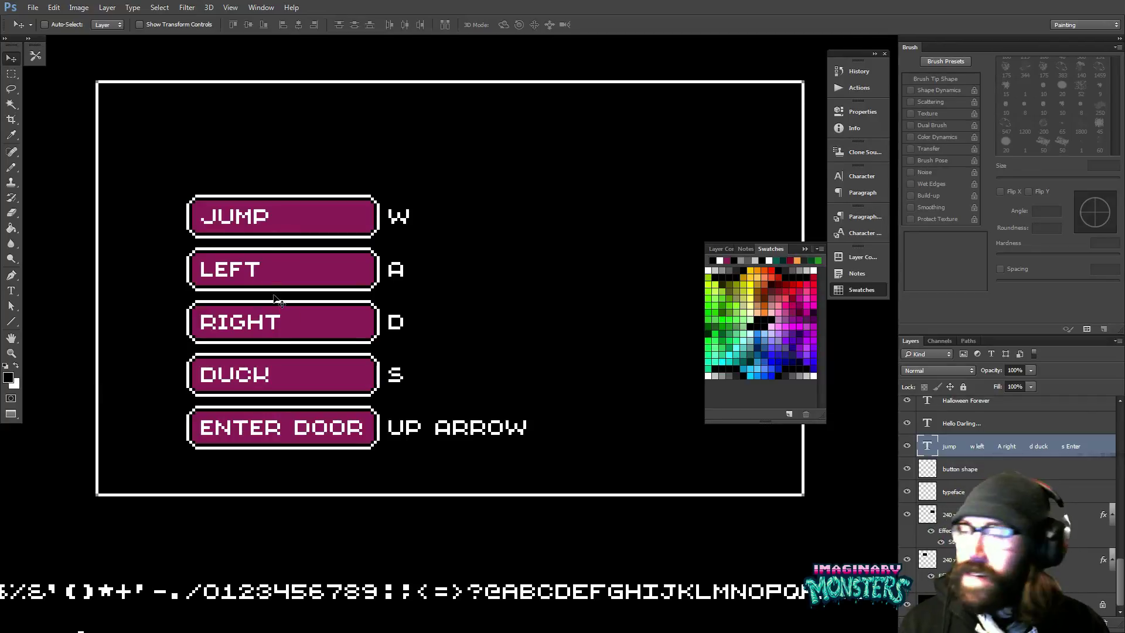
scroll(233, 326, down, 2)
scroll(233, 322, right, 3)
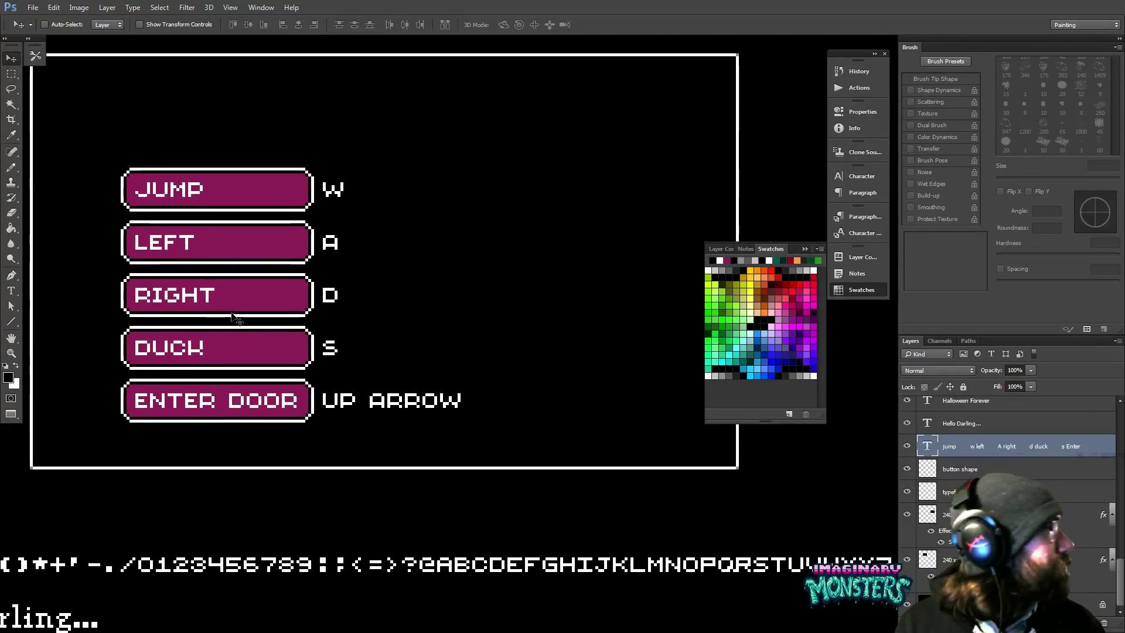
scroll(233, 319, up, 3)
scroll(351, 320, left, 5)
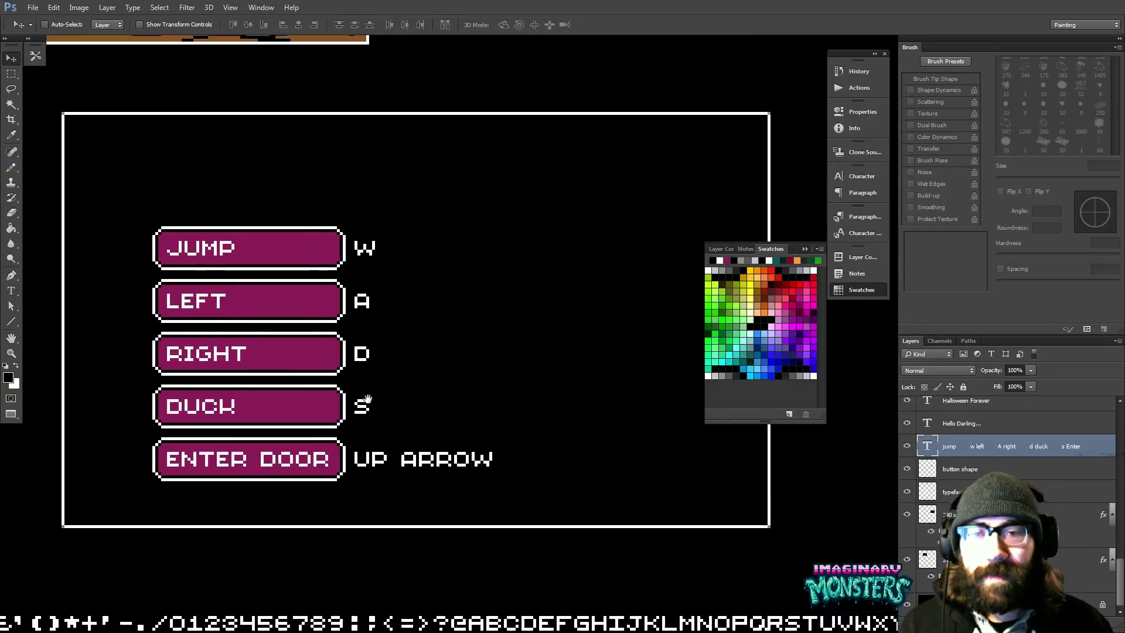
scroll(466, 323, down, 1)
scroll(466, 323, left, 1)
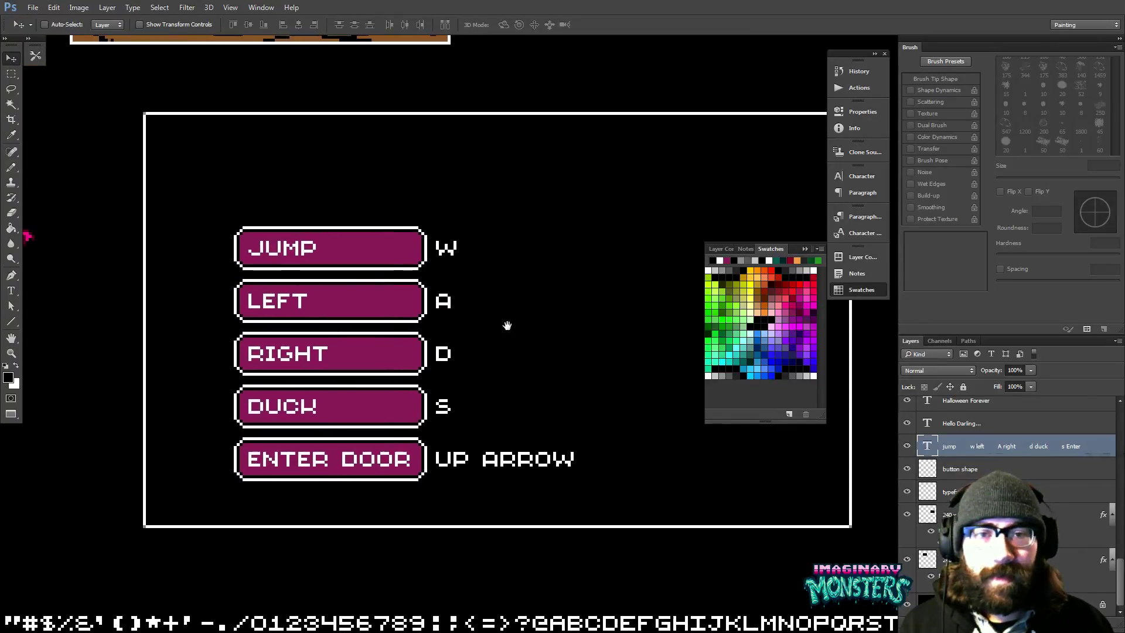
key(z)
scroll(503, 314, up, 3)
scroll(432, 314, right, 2)
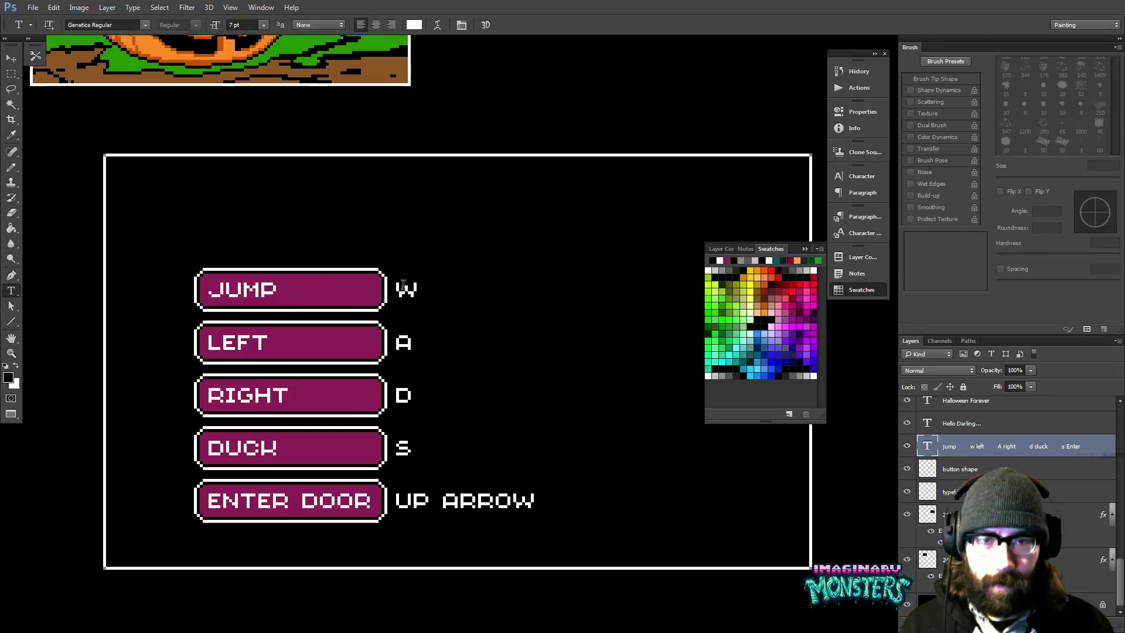
- Duplicate the control labels' text layer above the buttons and replace the copy's text with "Controls!"
key(v)
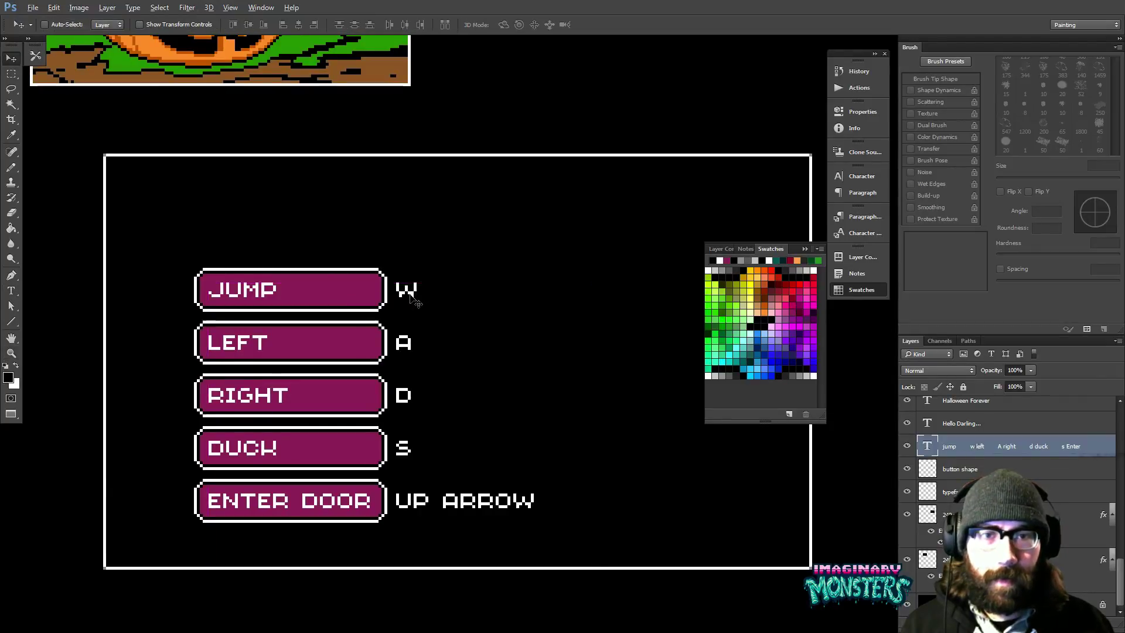
drag(415, 300, 355, 186)
key(t)
key(ctrl+a)
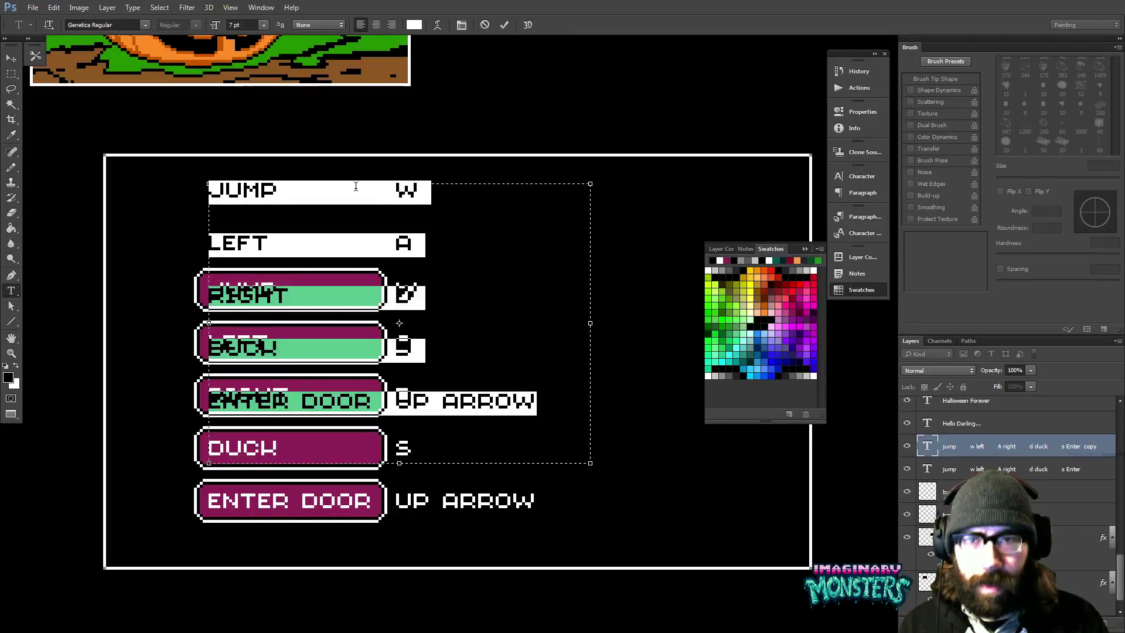
text(c)
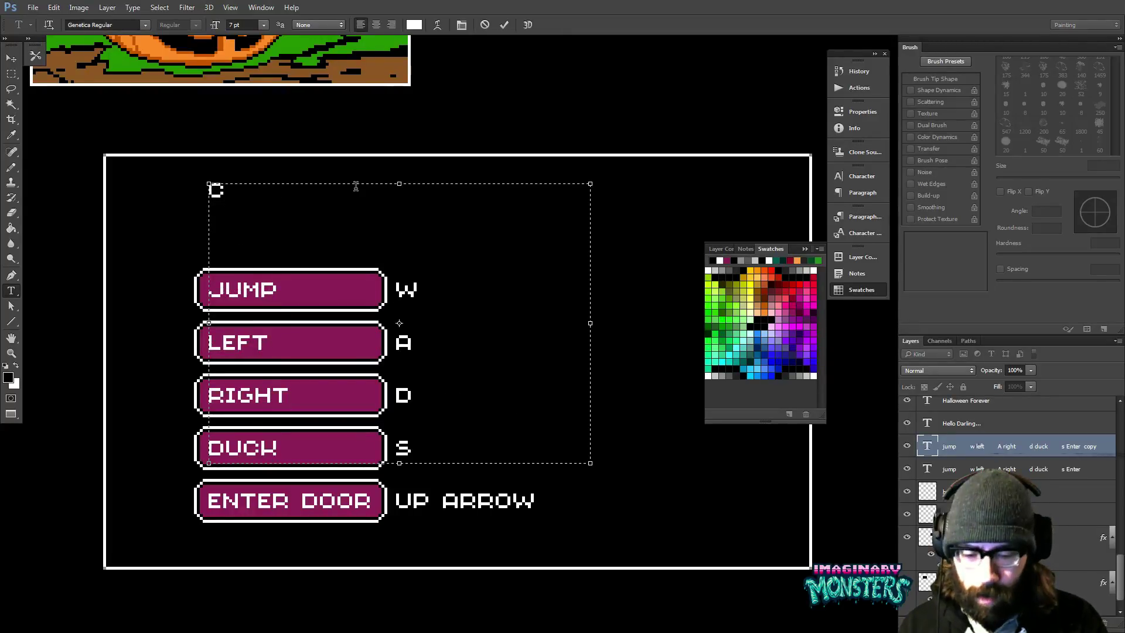
text(ontrols!)
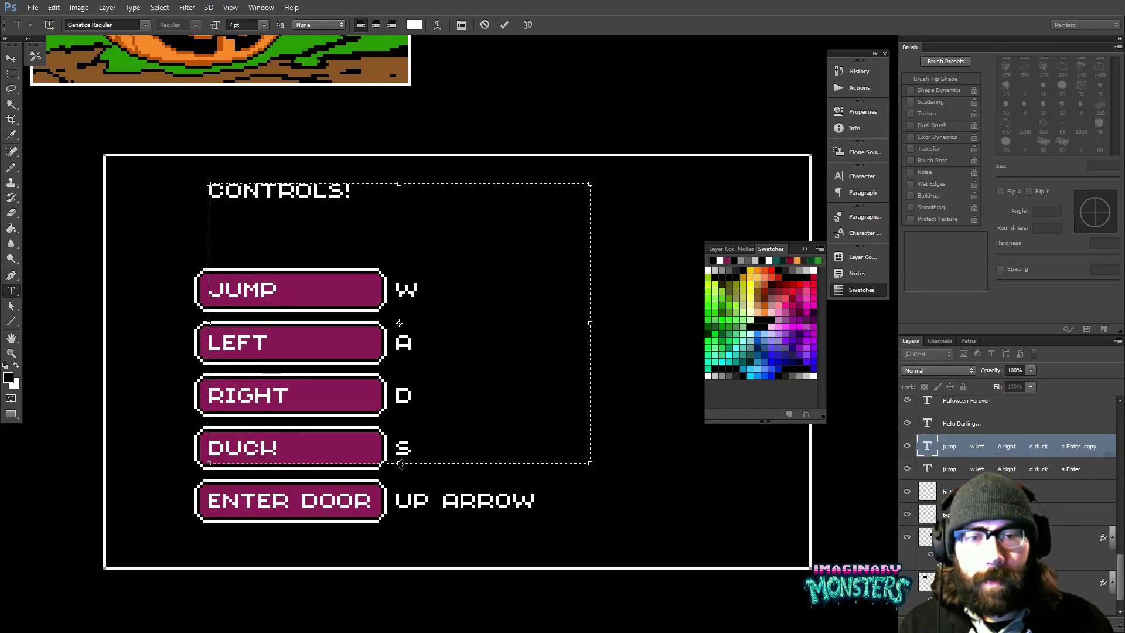
- Shorten the Controls! heading's text box to roughly one line and commit the text
drag(399, 463, 397, 231)
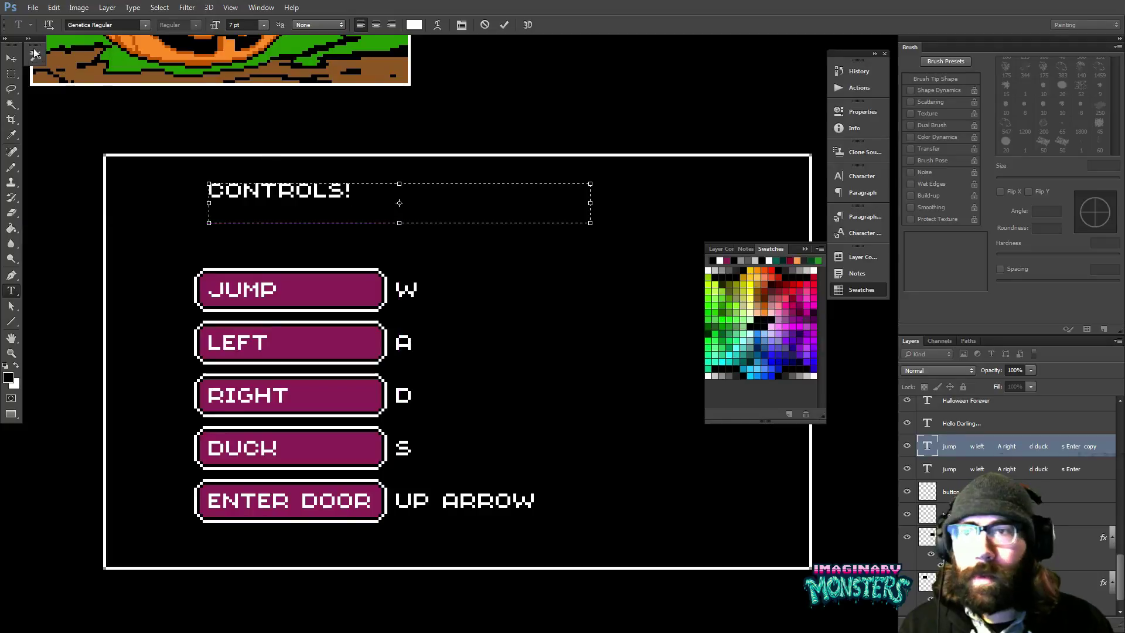
click(11, 73)
drag(259, 148, 256, 132)
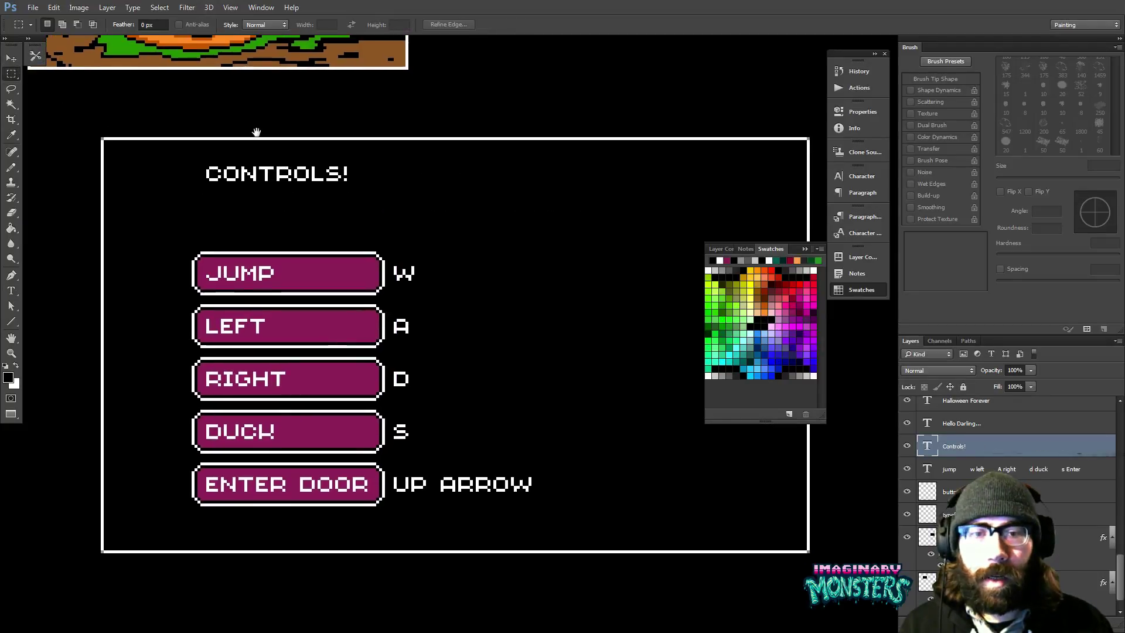
- Delete the word ARROW from the ENTER DOOR key assignment, leaving UP, and commit the text
key(z)
alt+click(449, 291)
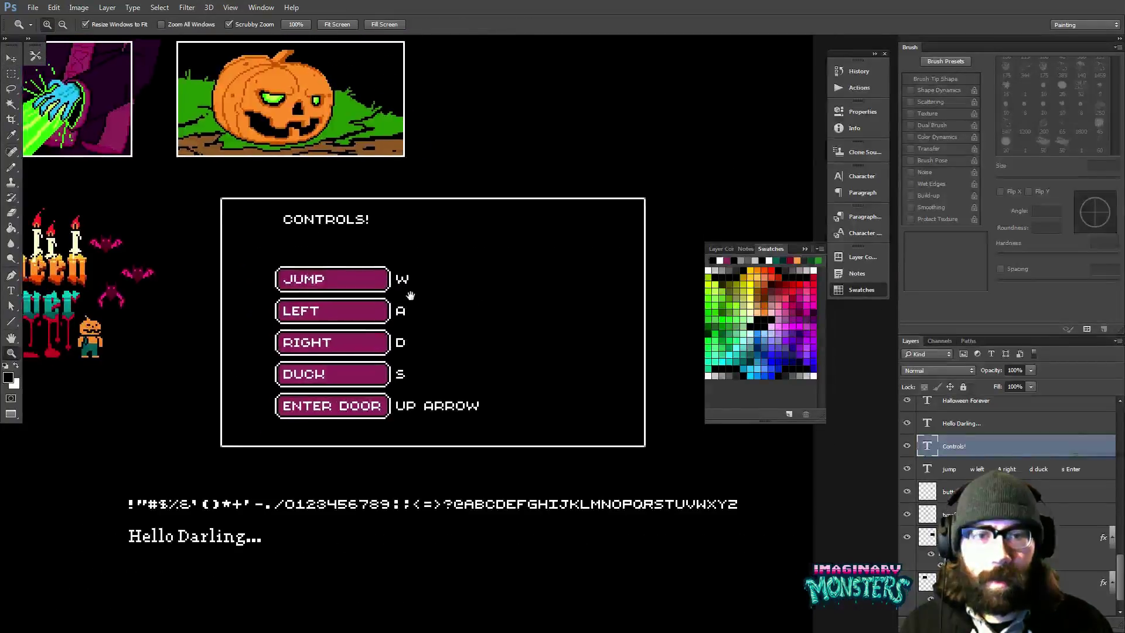
drag(409, 301, 449, 306)
click(462, 415)
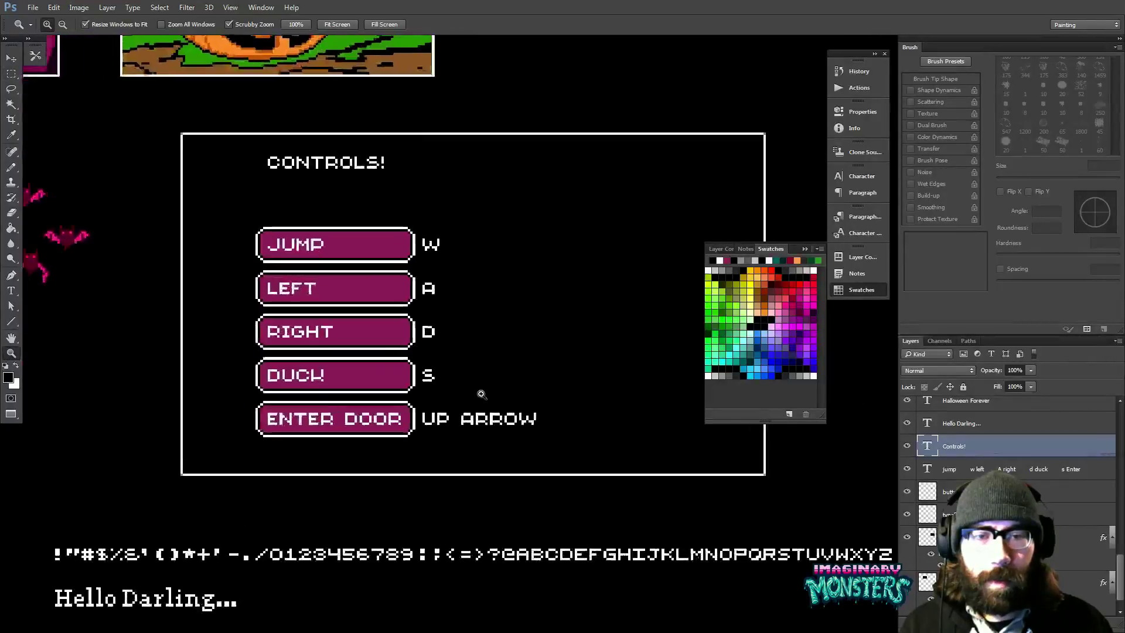
key(t)
drag(450, 420, 528, 396)
key(BackSpace)
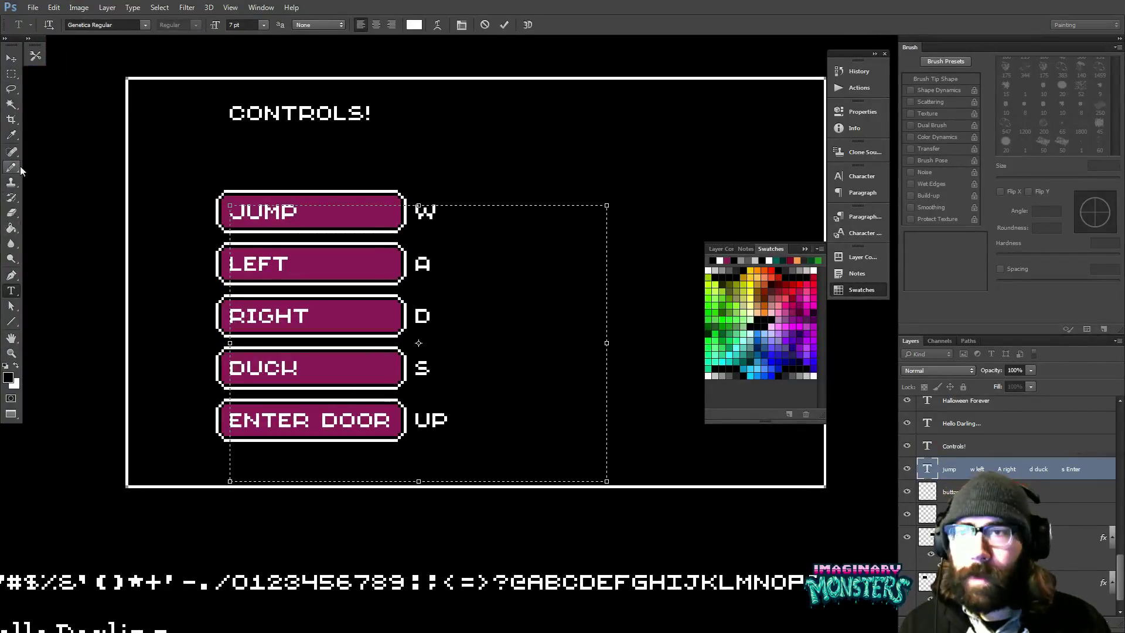
click(11, 73)
drag(191, 178, 256, 234)
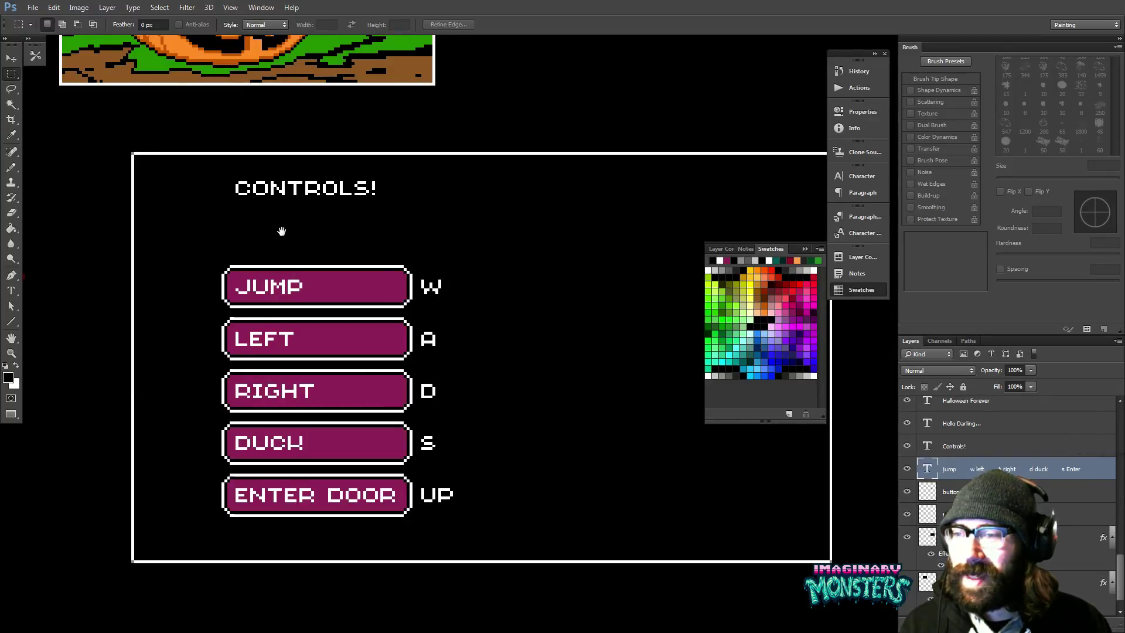
drag(245, 238, 261, 216)
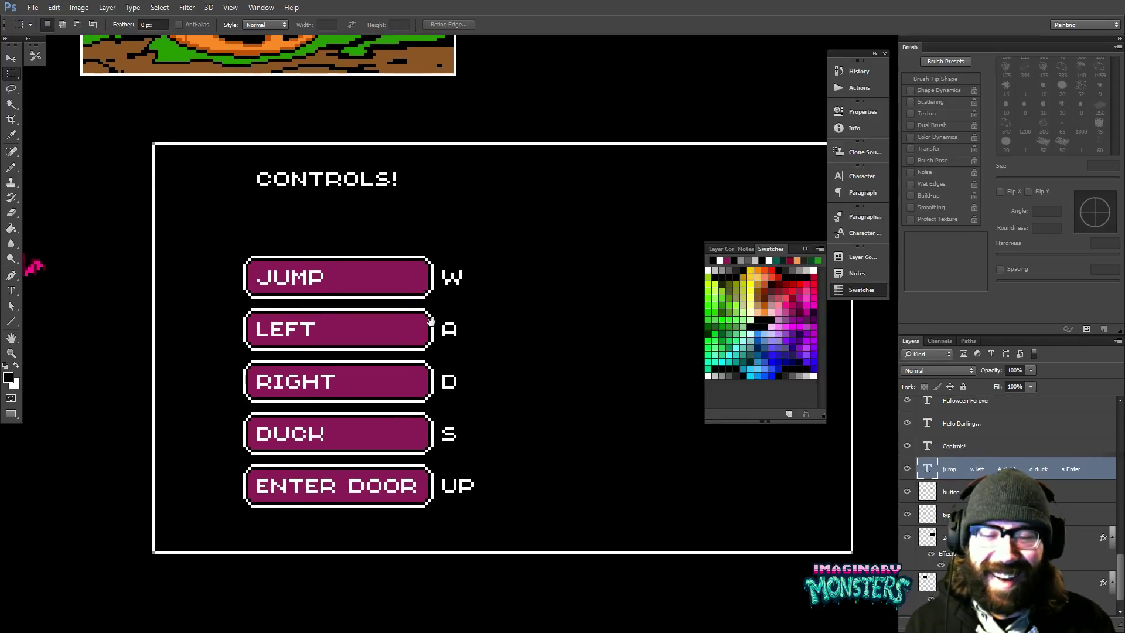
drag(449, 296, 364, 287)
key(z)
scroll(423, 279, down, 3)
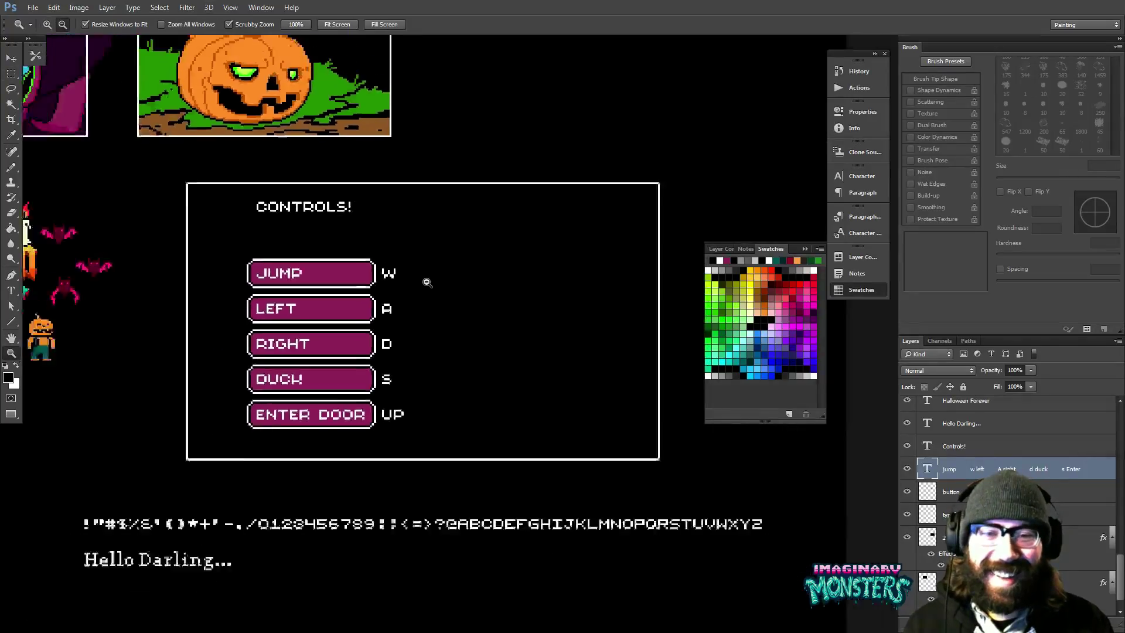
- Change the "Controls!" heading on the controls screen to read "Keyboard Controls!"
drag(465, 276, 367, 304)
scroll(328, 258, up, 4)
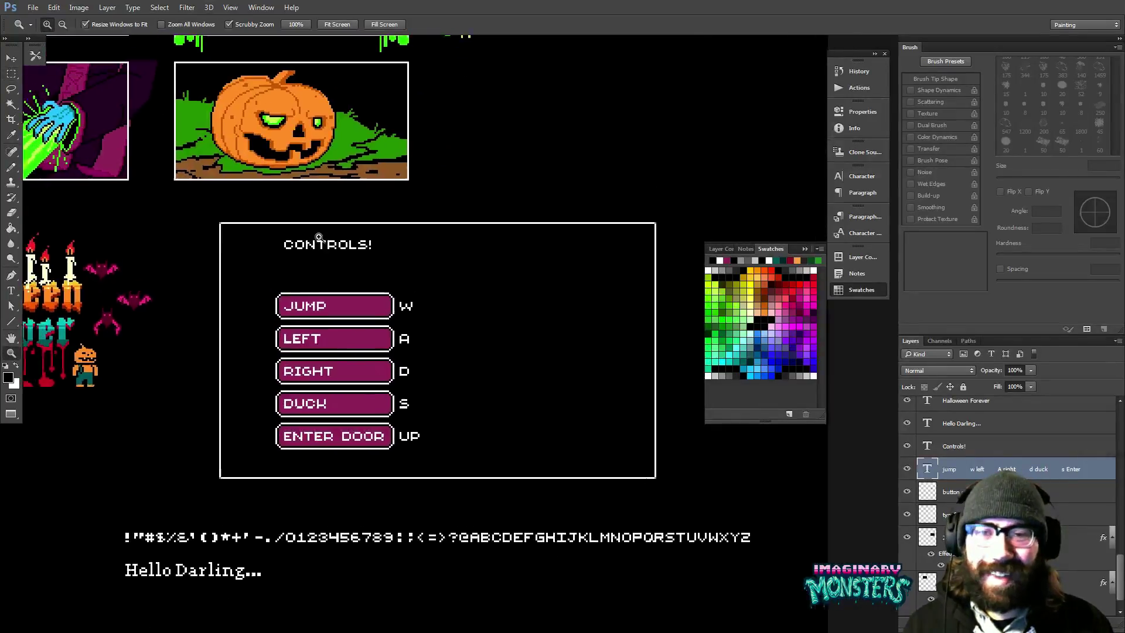
key(t)
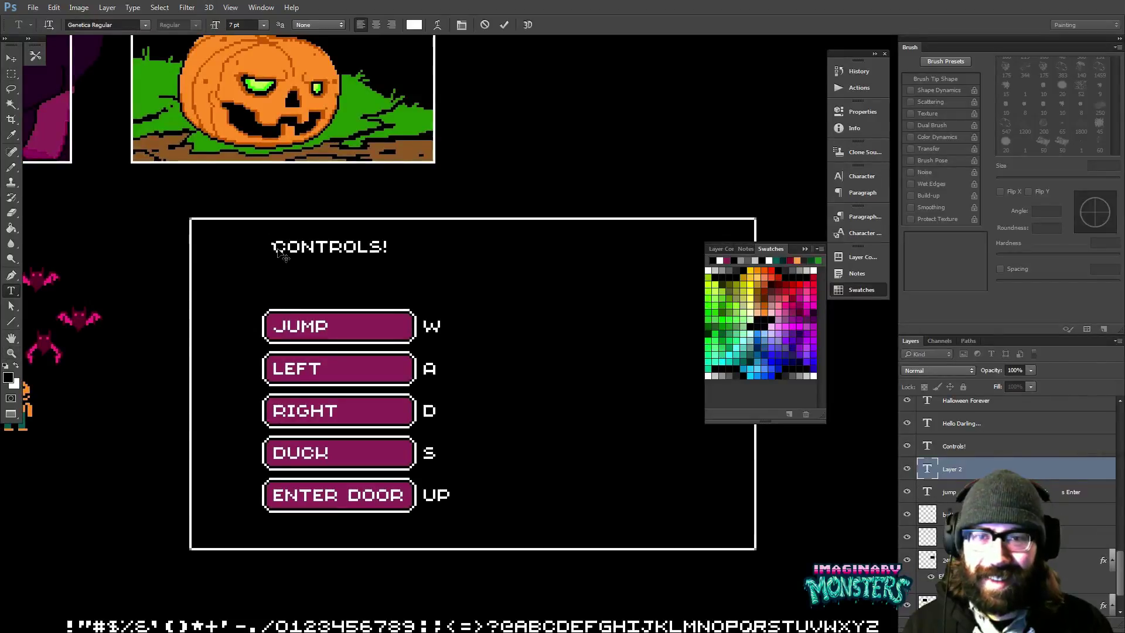
click(276, 248)
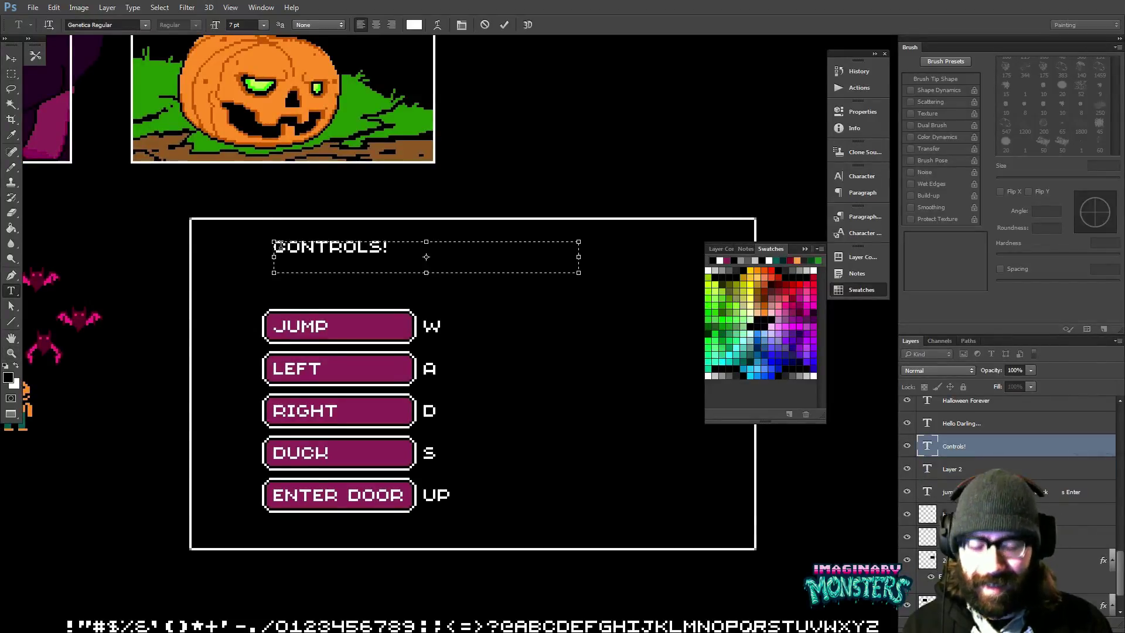
text(Keyb)
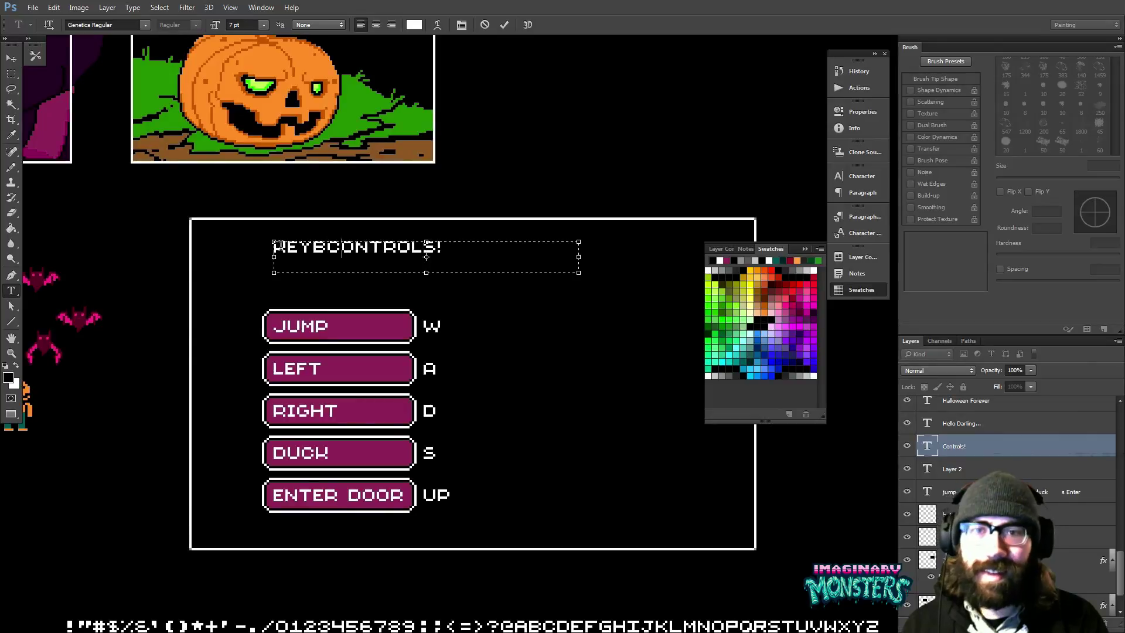
text(oarcd)
key(BackSpace)
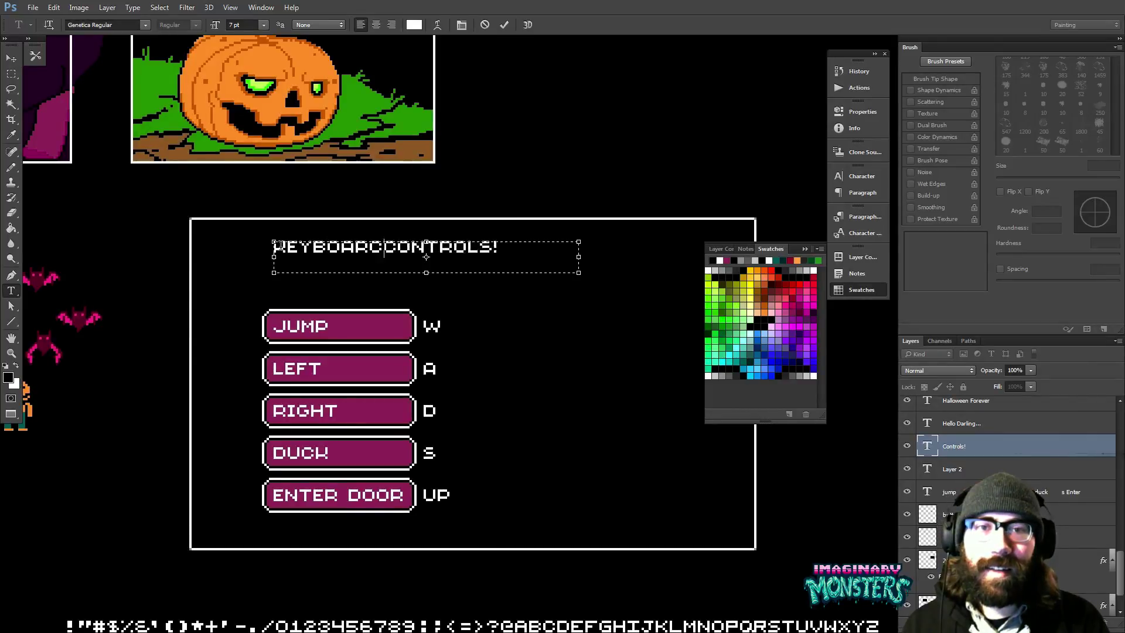
key(BackSpace)
text(d)
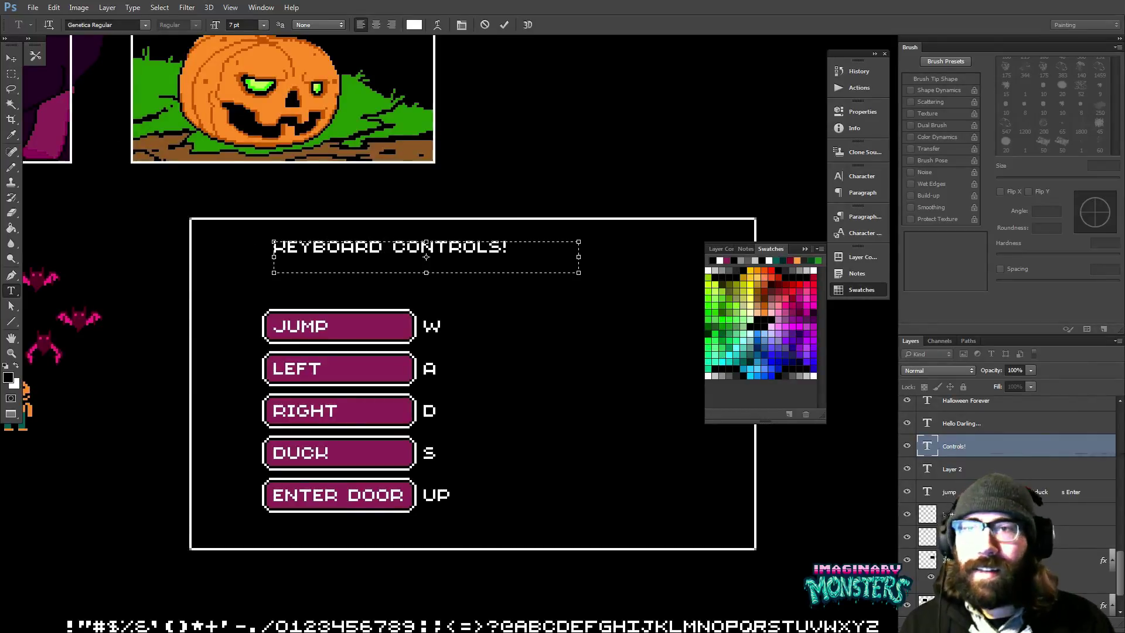
click(12, 74)
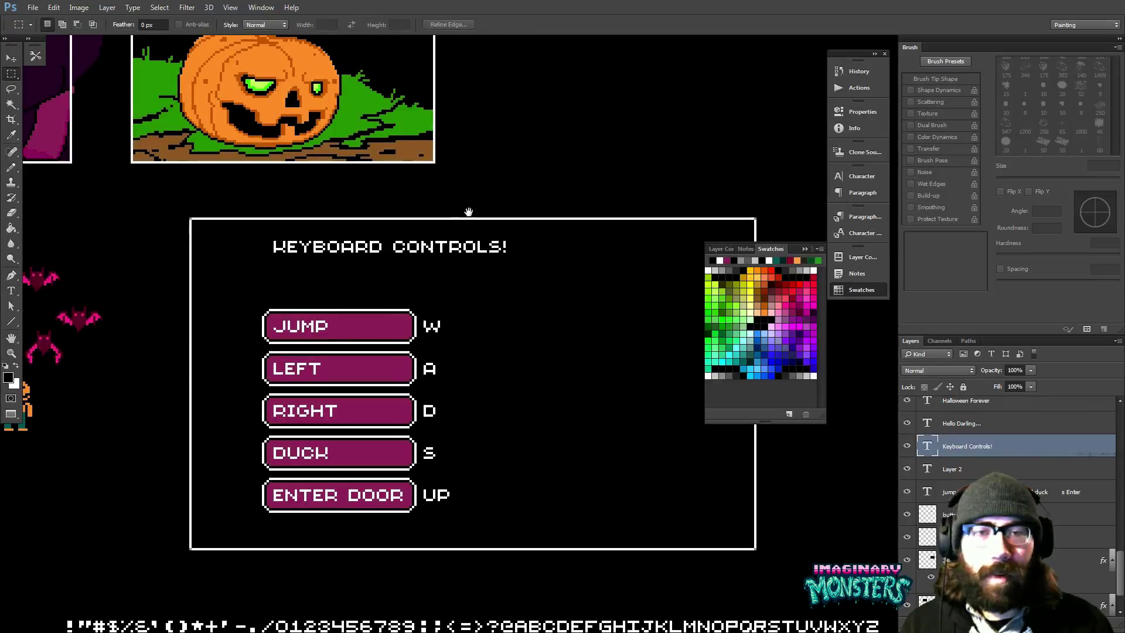
- Replace the exclamation mark at the end of the "Keyboard Controls" heading with a colon
drag(469, 211, 377, 190)
key(t)
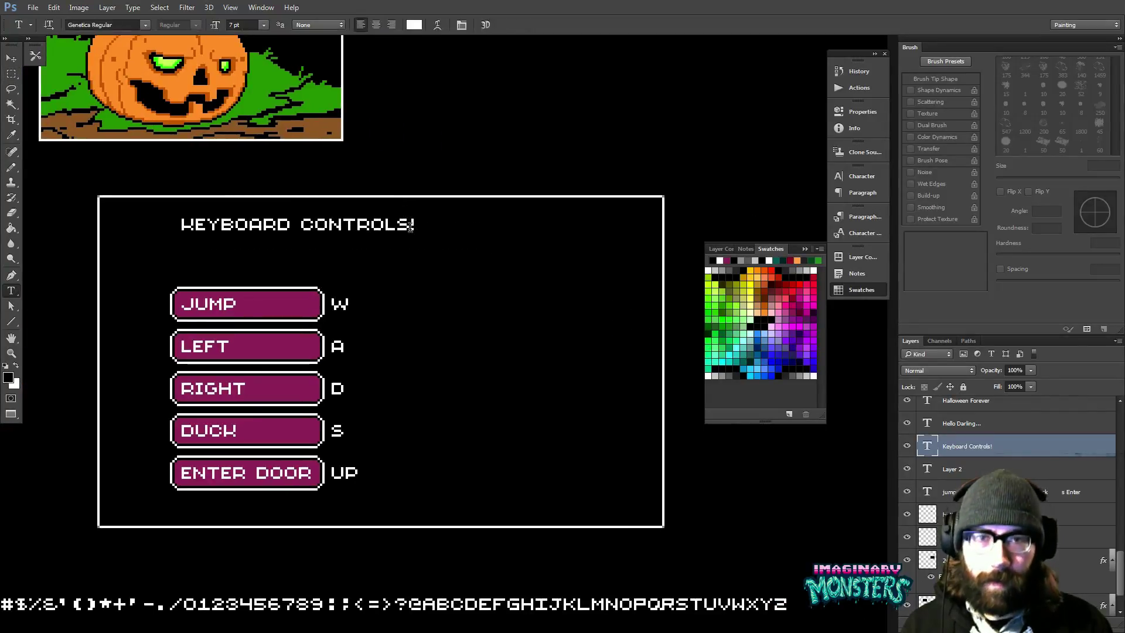
click(413, 225)
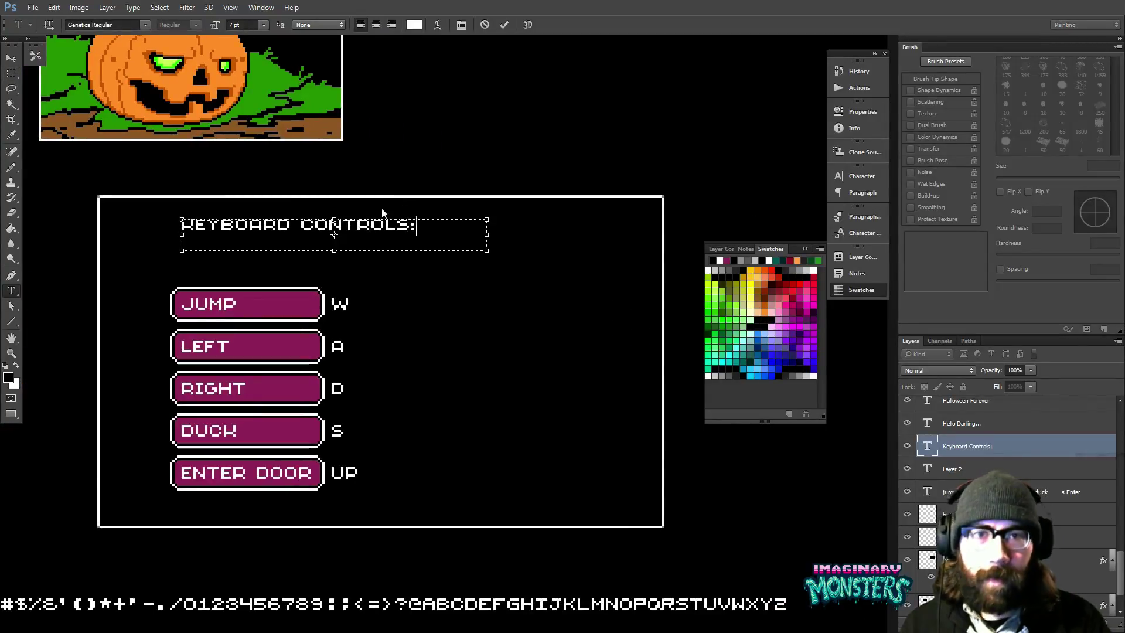
click(11, 74)
- Move the "Keyboard Controls:" heading straight down so it sits just above the Jump button
drag(427, 171, 447, 150)
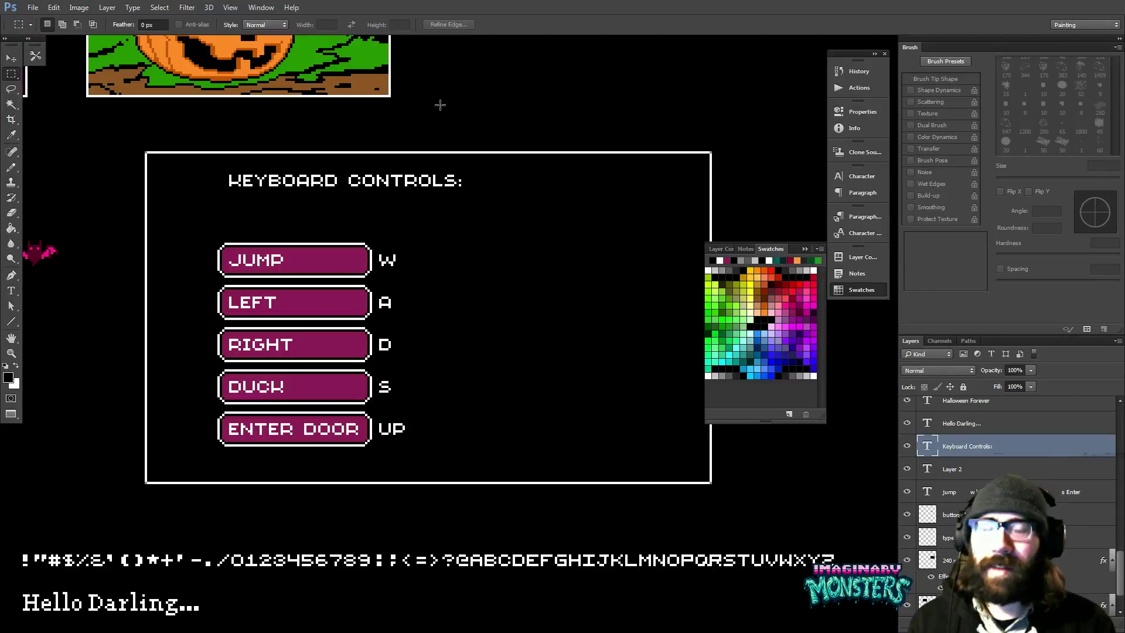
key(v)
drag(369, 179, 472, 217)
drag(482, 171, 424, 176)
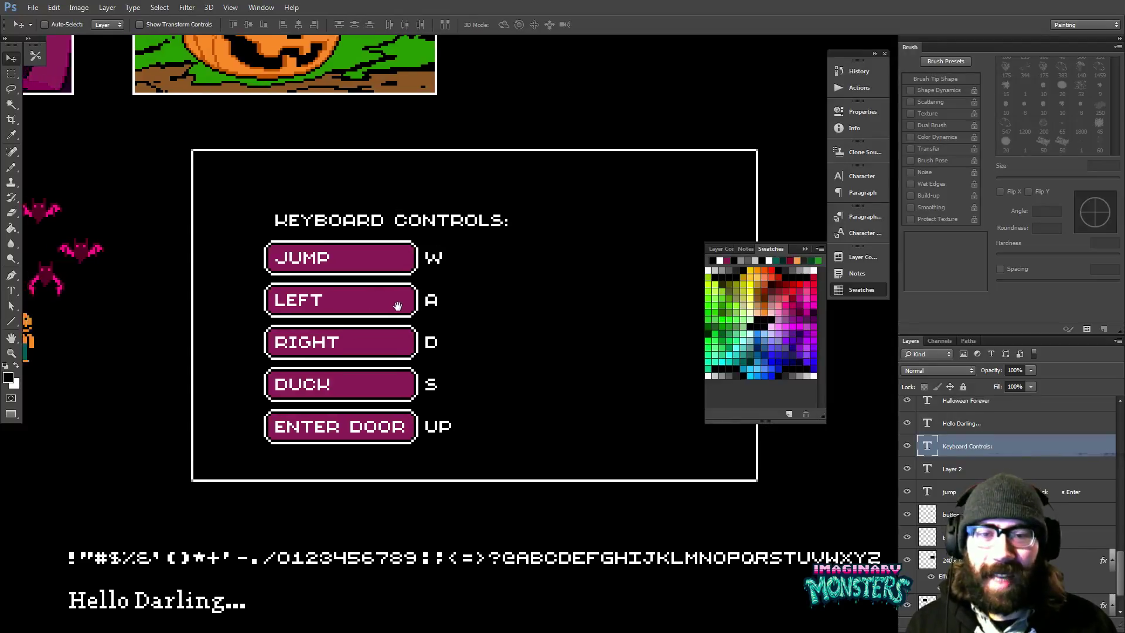
- Delete the empty text layer "Layer 2" below the "Keyboard Controls:" layer
drag(397, 301, 402, 348)
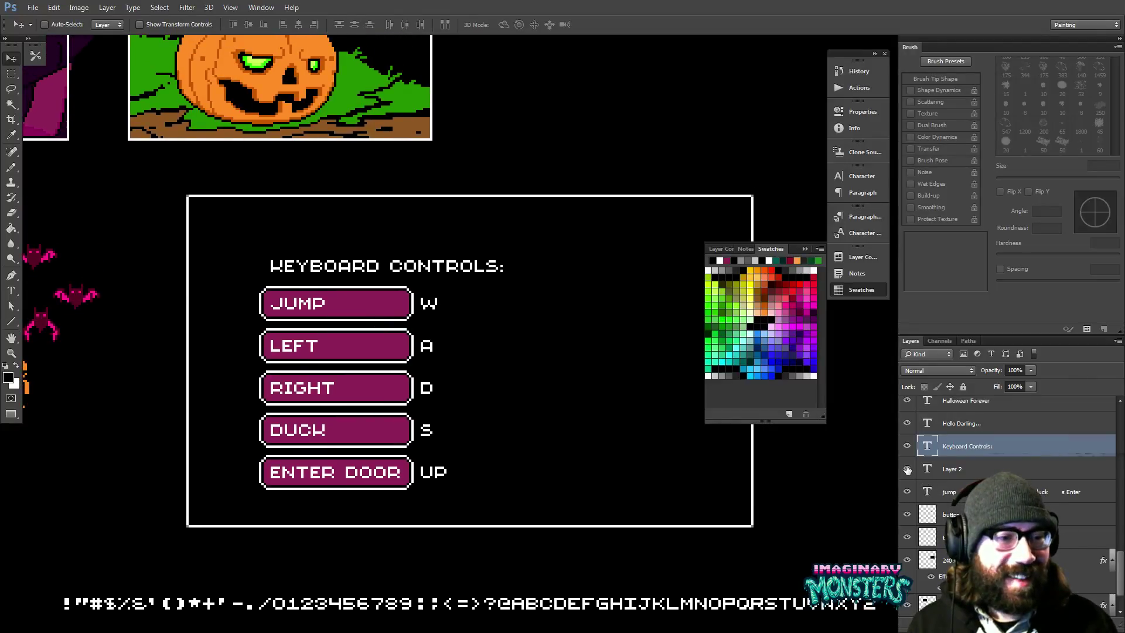
key(z)
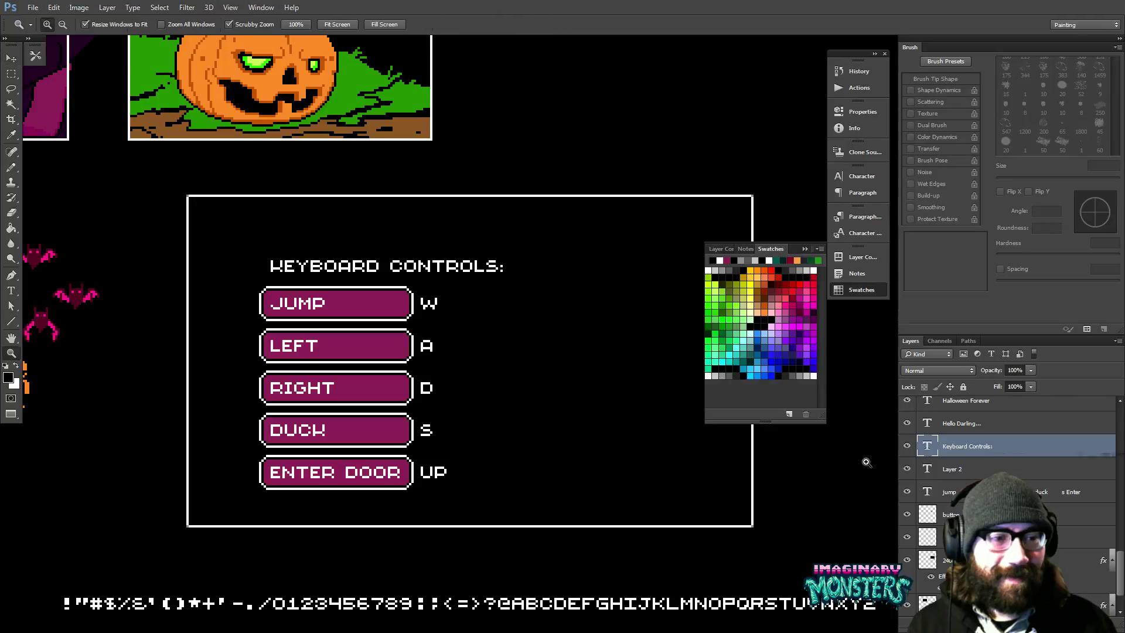
drag(693, 453, 522, 435)
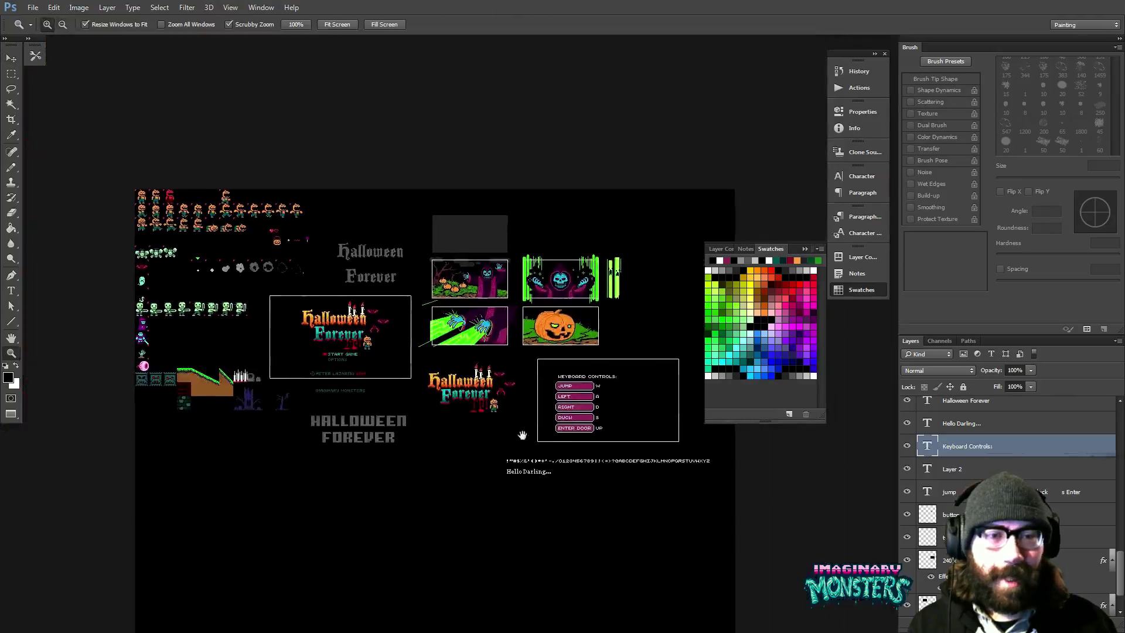
click(927, 472)
ctrl+click(928, 469)
key(Return)
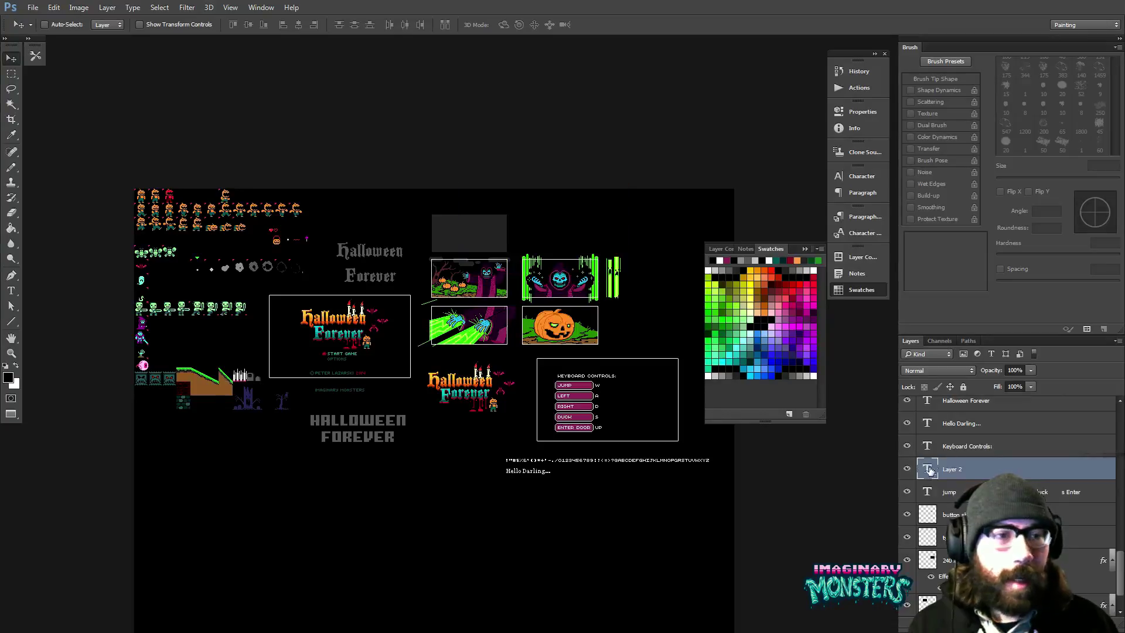
key(Delete)
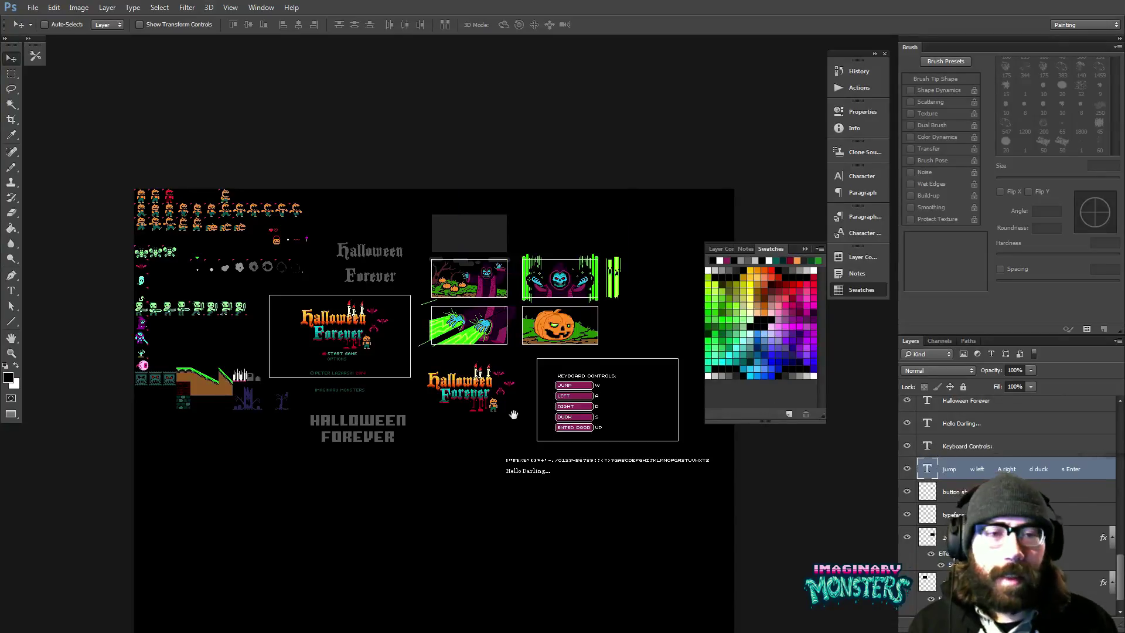
- Examine the controls screen alongside the title screen, logo and story panels, and look through the layer list
drag(581, 404, 469, 397)
key(z)
click(478, 390)
click(419, 392)
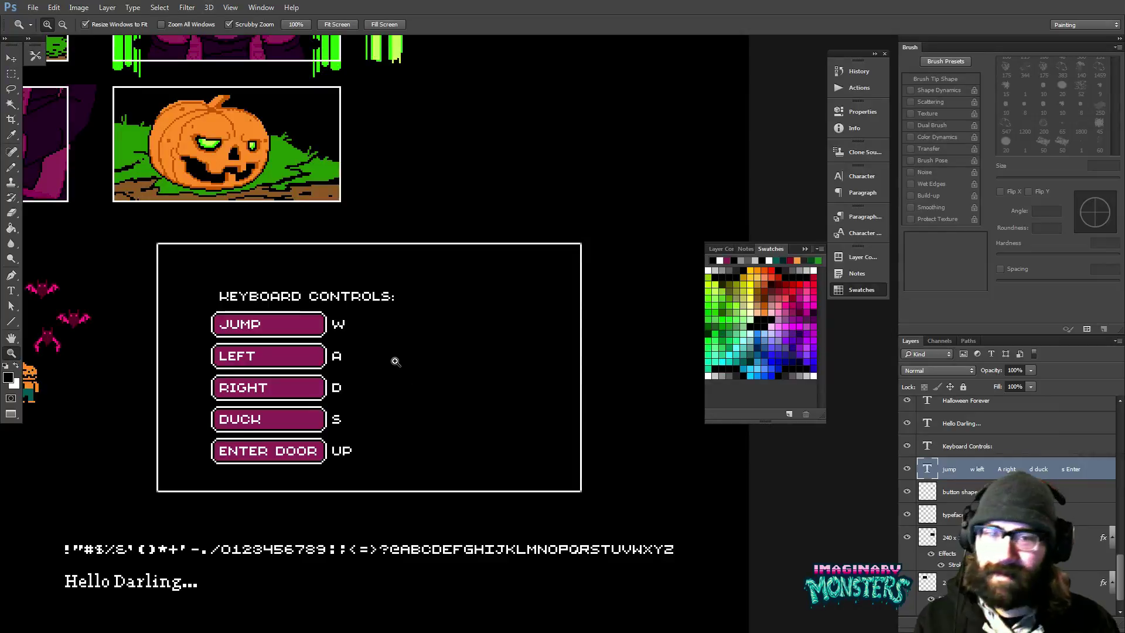
drag(381, 367, 528, 334)
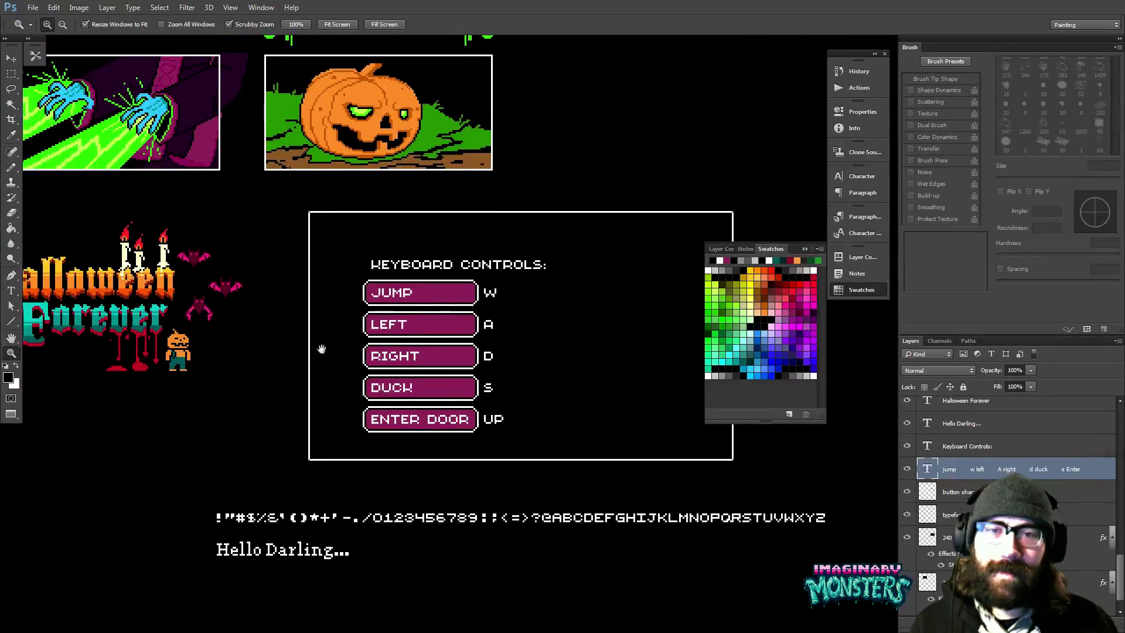
drag(321, 349, 542, 389)
drag(147, 300, 456, 399)
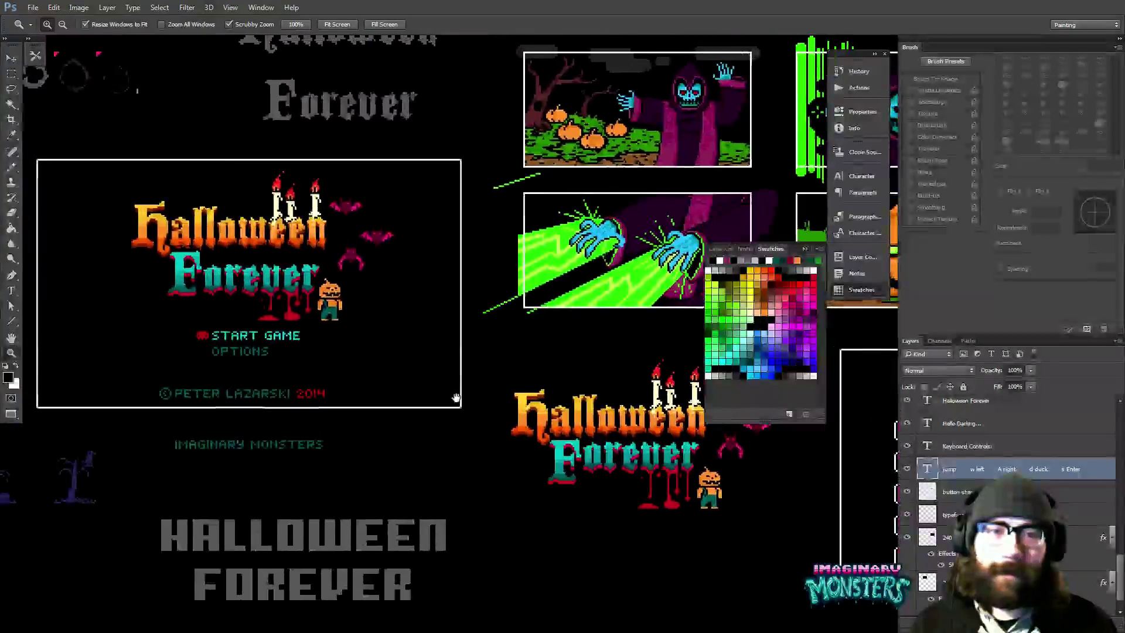
drag(762, 301, 474, 373)
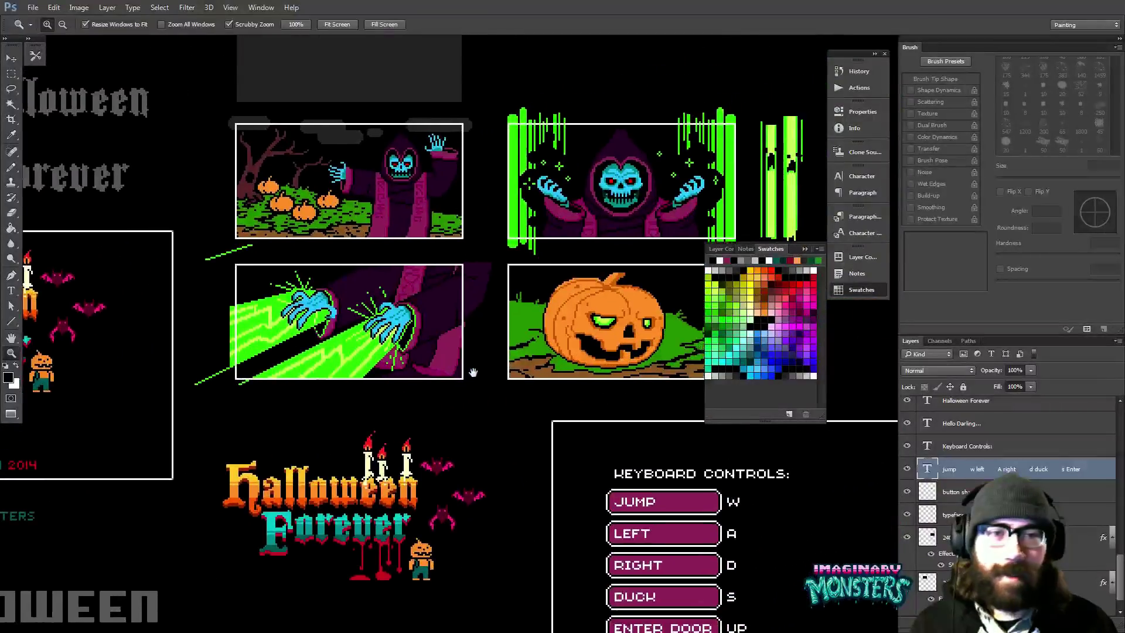
drag(218, 396, 570, 381)
mouse_move(364, 399)
mouse_down()
mouse_move(533, 414)
mouse_move(368, 397)
mouse_up()
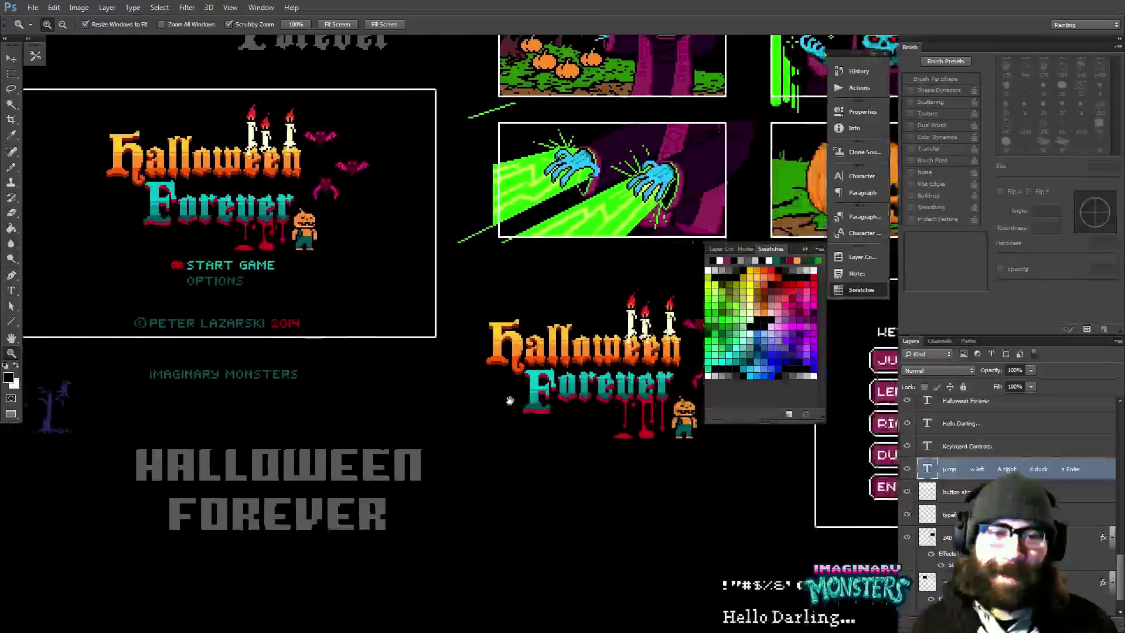
drag(473, 404, 282, 358)
drag(464, 397, 404, 376)
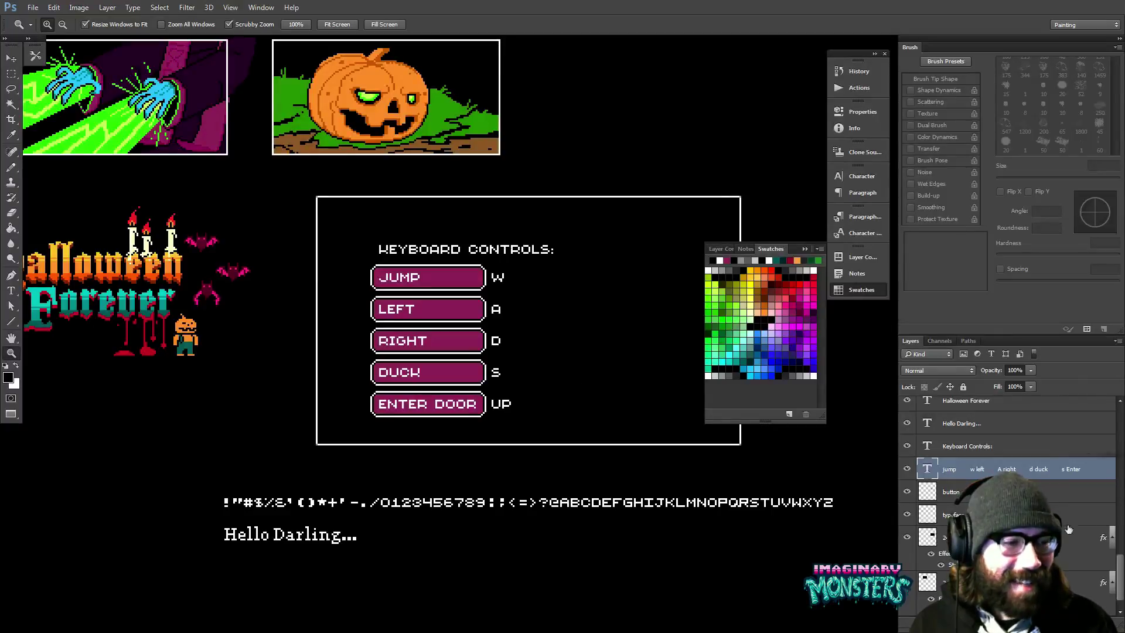
scroll(1091, 515, up, 5)
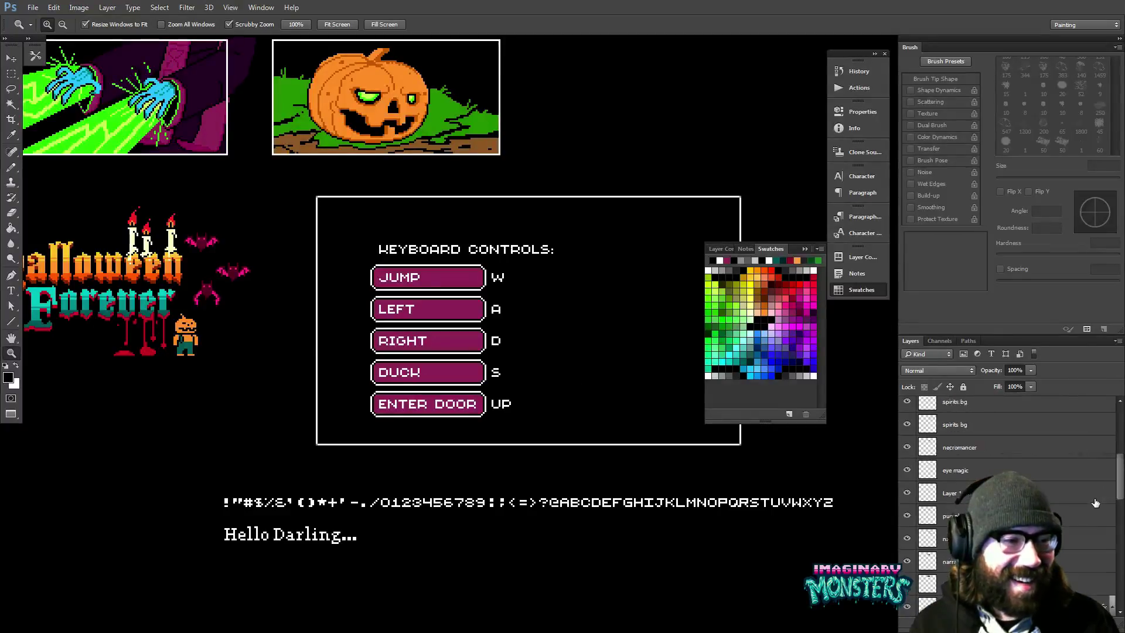
scroll(1096, 503, up, 2)
scroll(1096, 503, down, 10)
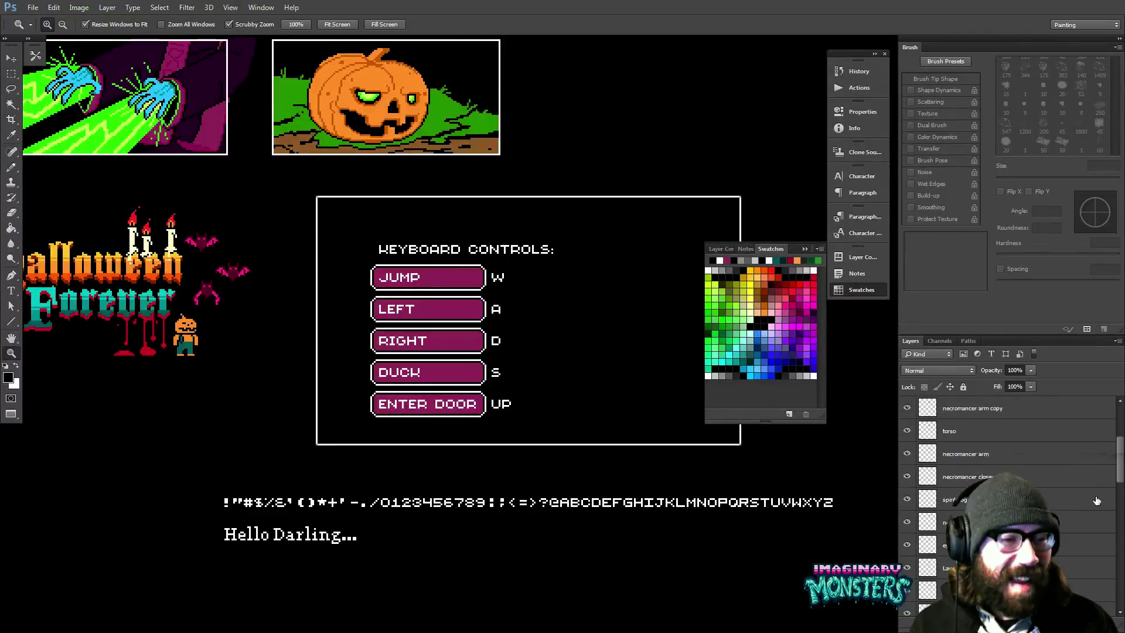
scroll(1091, 491, down, 1)
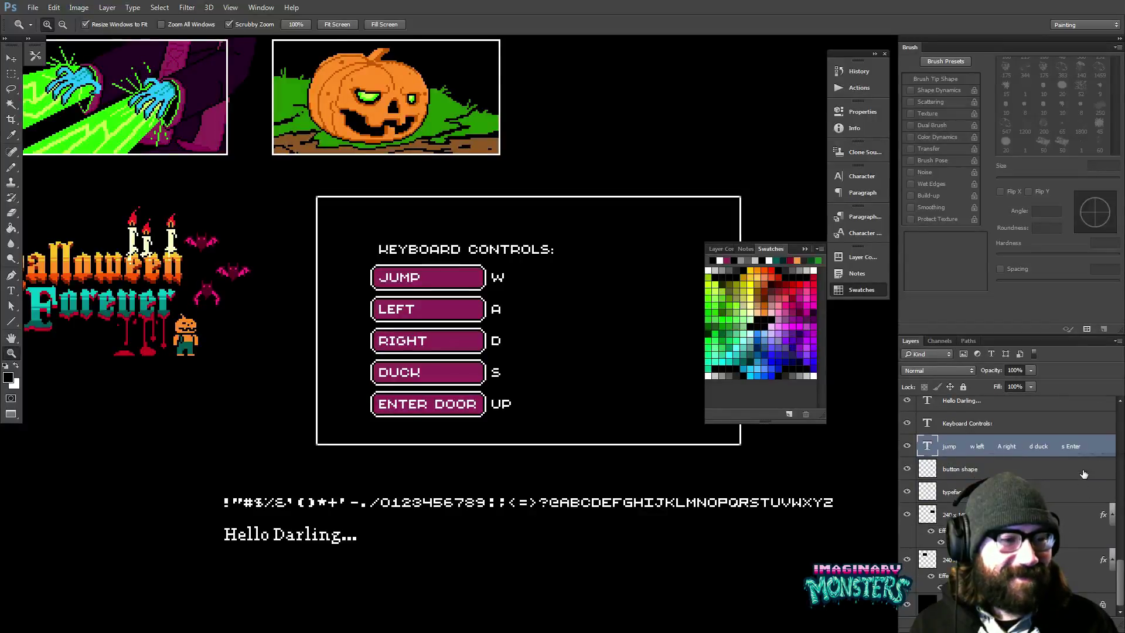
drag(555, 457, 500, 436)
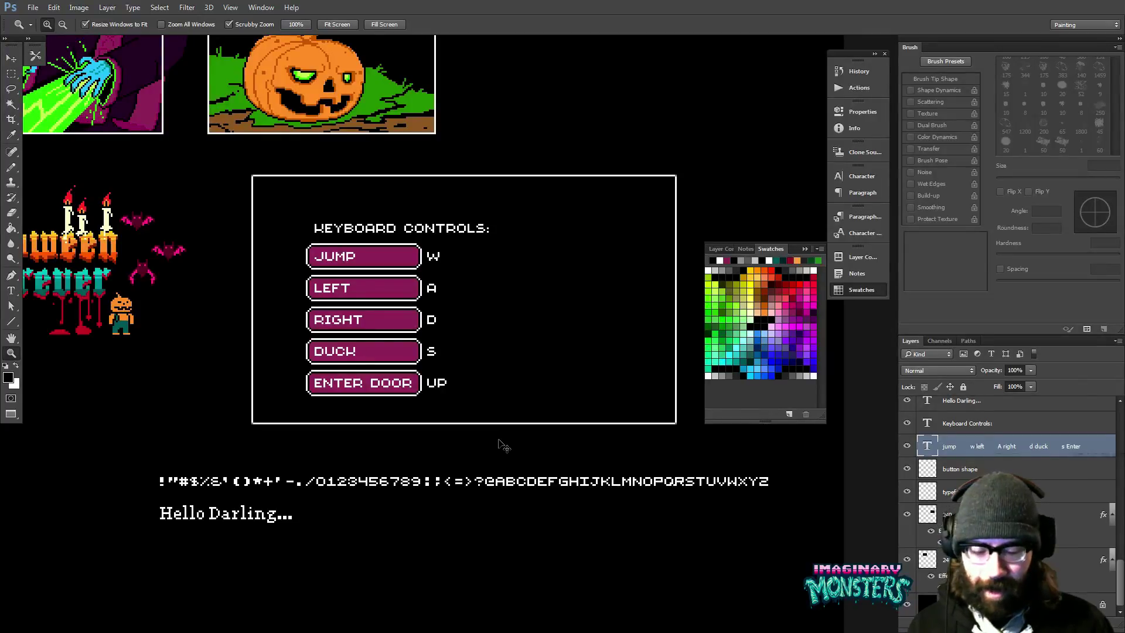
- Return the document to the standard screen mode and switch to Steam
key(f)
key(f)
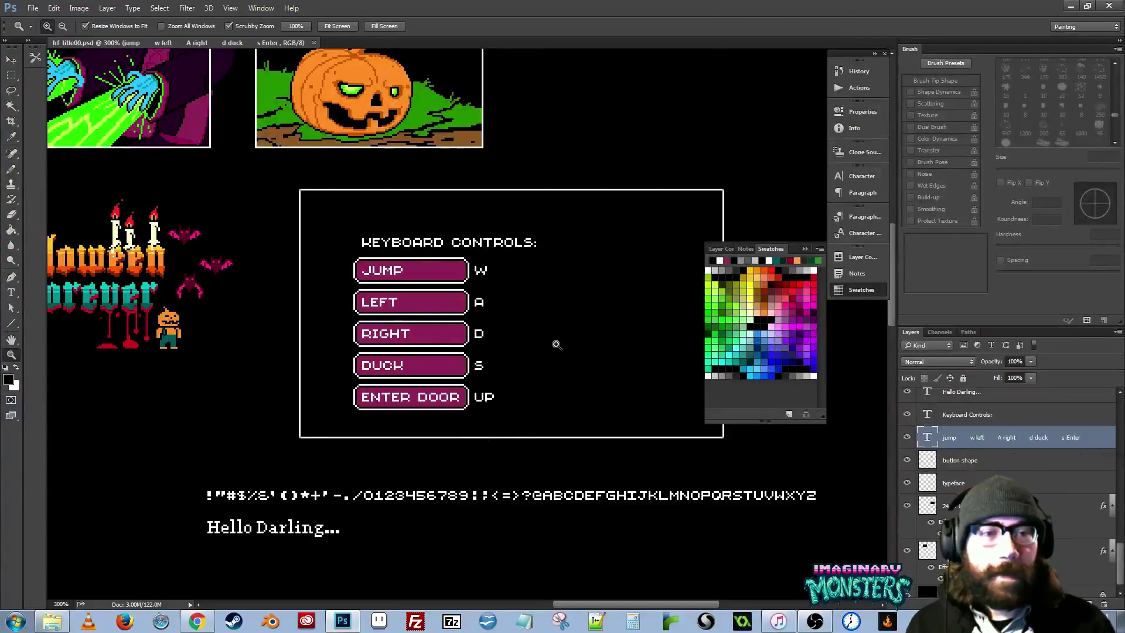
drag(647, 288, 609, 315)
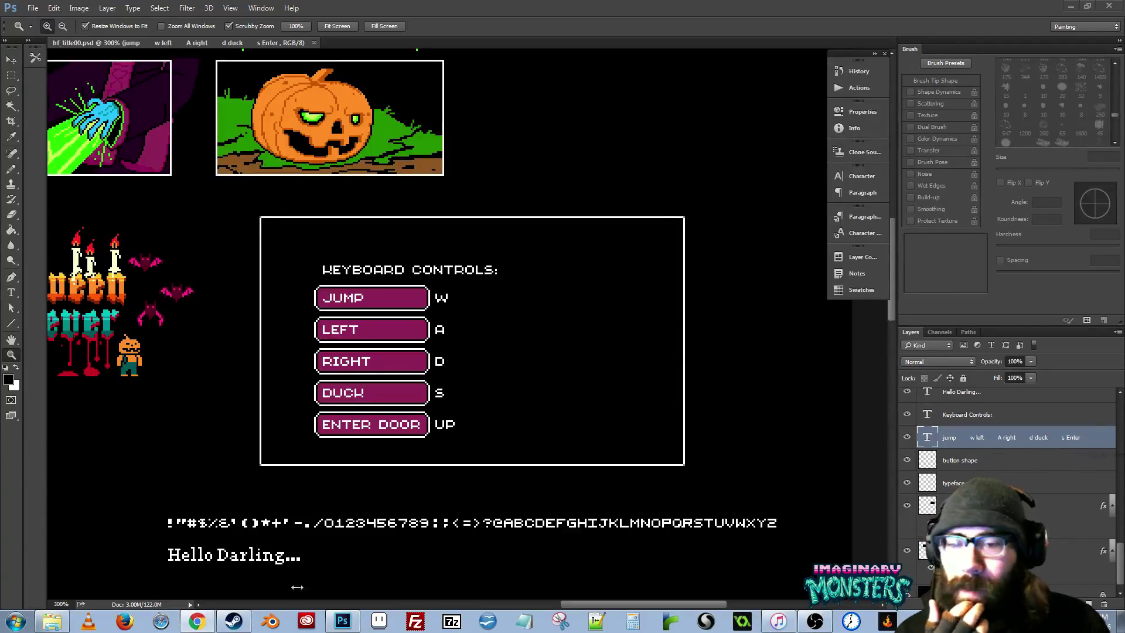
click(234, 621)
drag(571, 234, 0, 216)
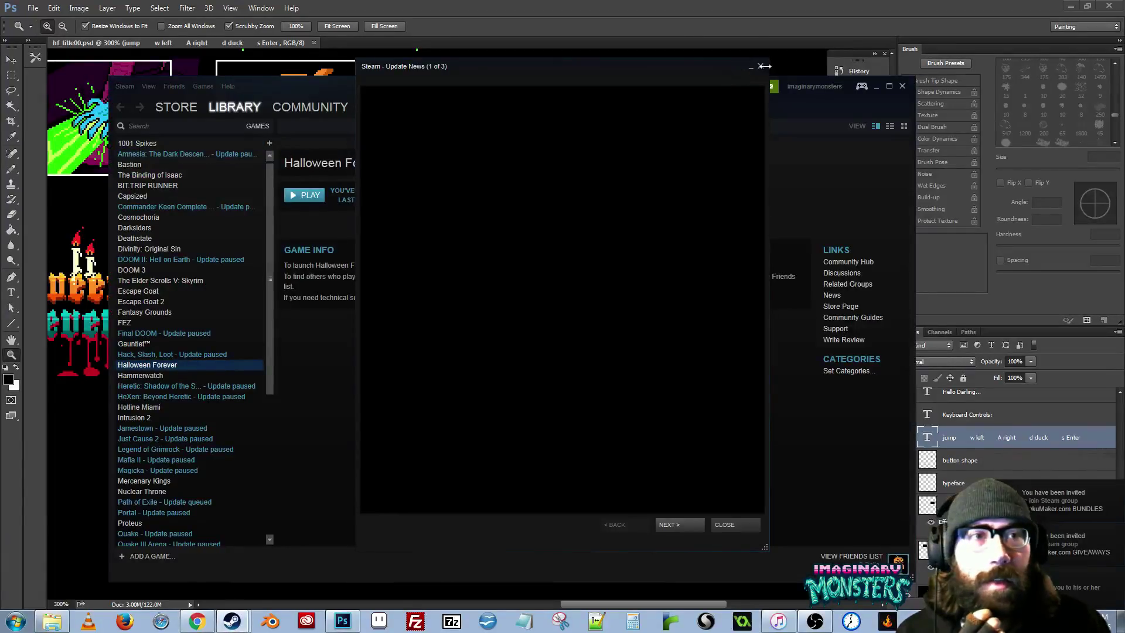
- Close the Update News window, then shrink the Steam library window and move it off the canvas
click(760, 66)
drag(730, 96, 661, 94)
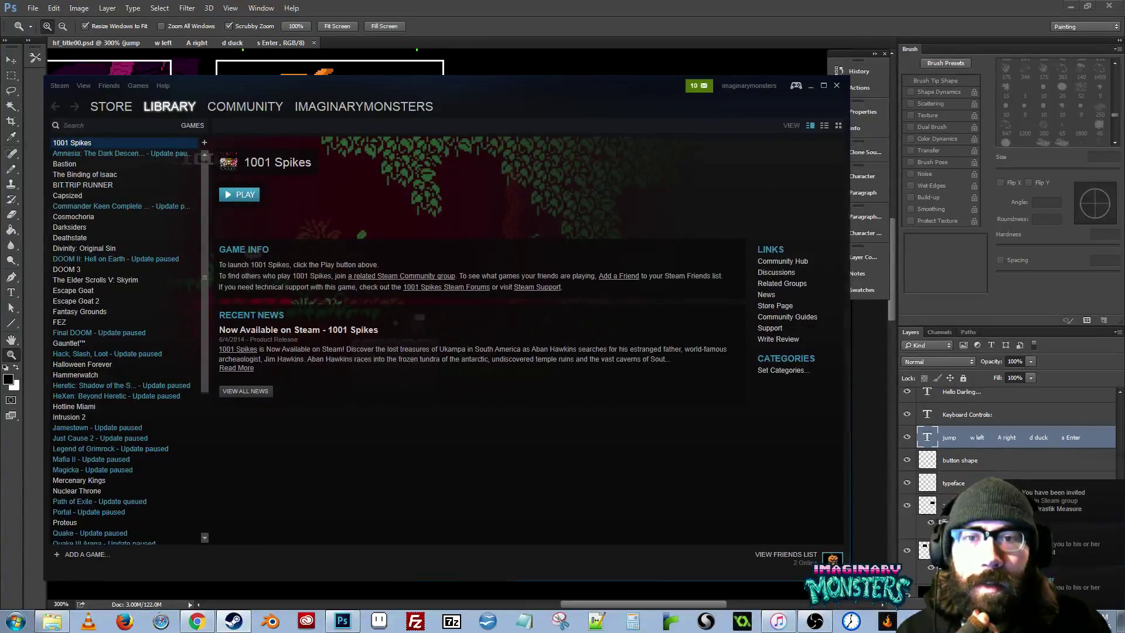
drag(845, 579, 637, 478)
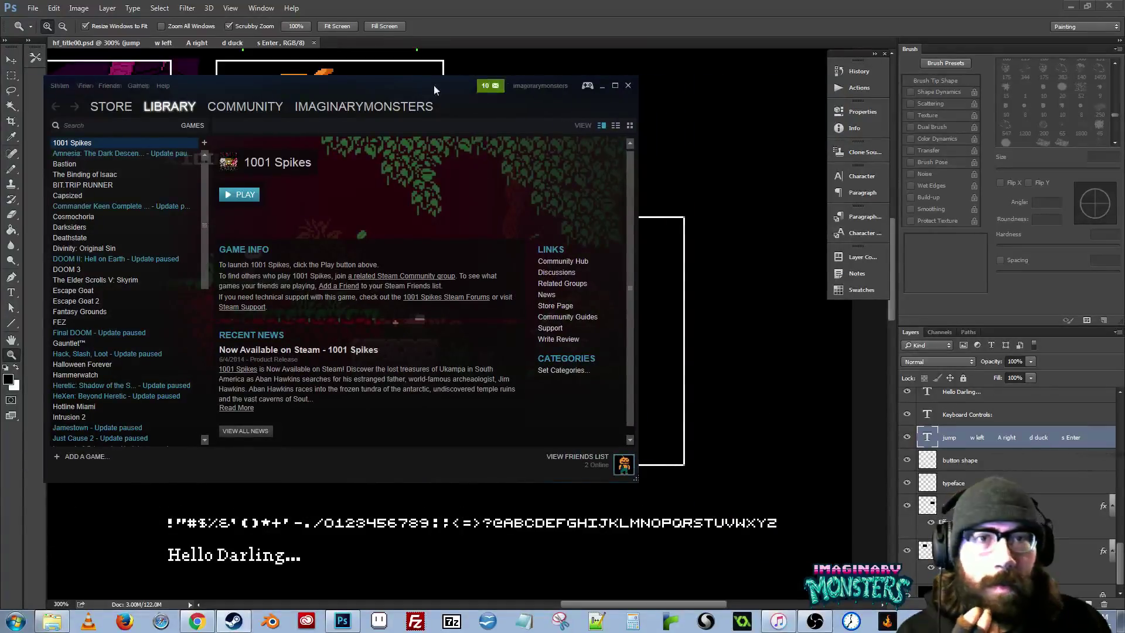
drag(434, 85, 0, 40)
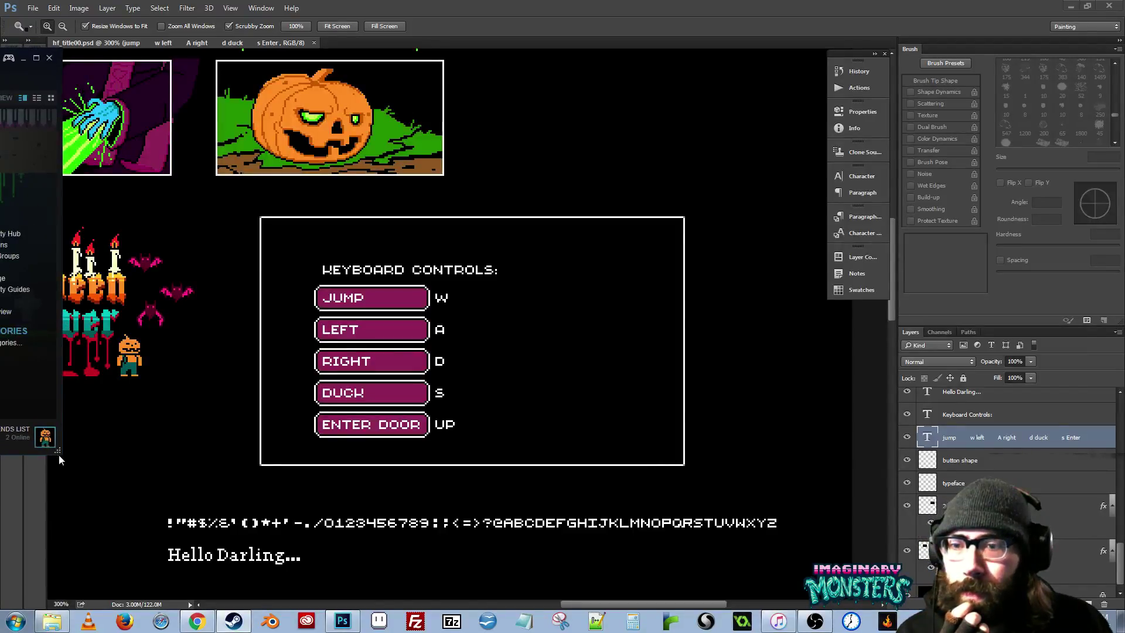
click(59, 455)
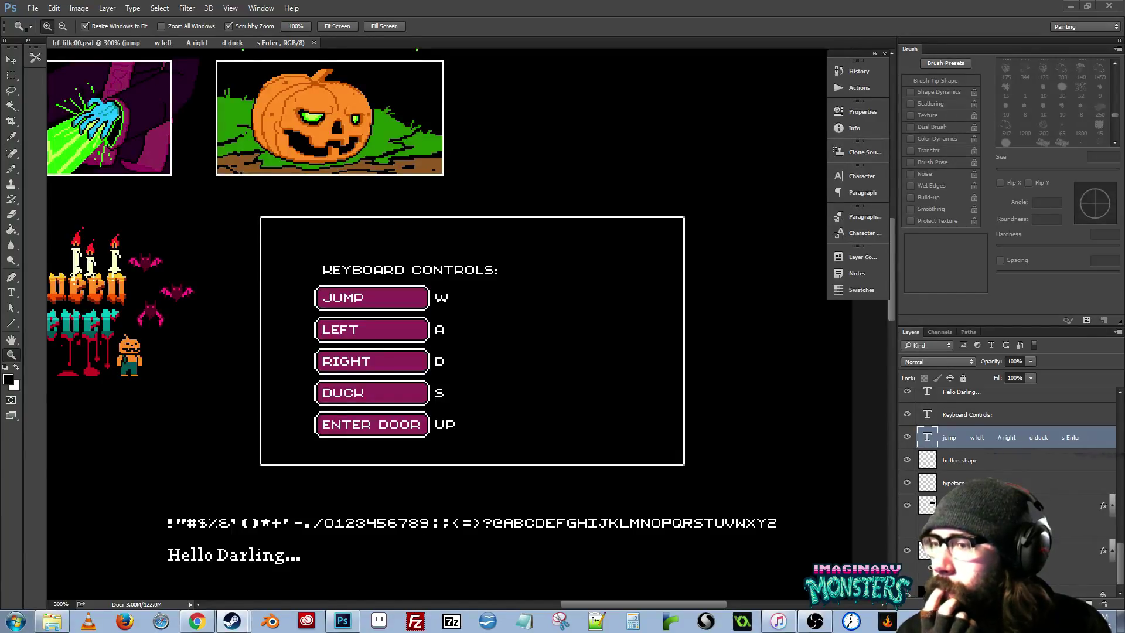
- Bring up Steam's Friends window and close it to return to the controls screen artwork
click(232, 621)
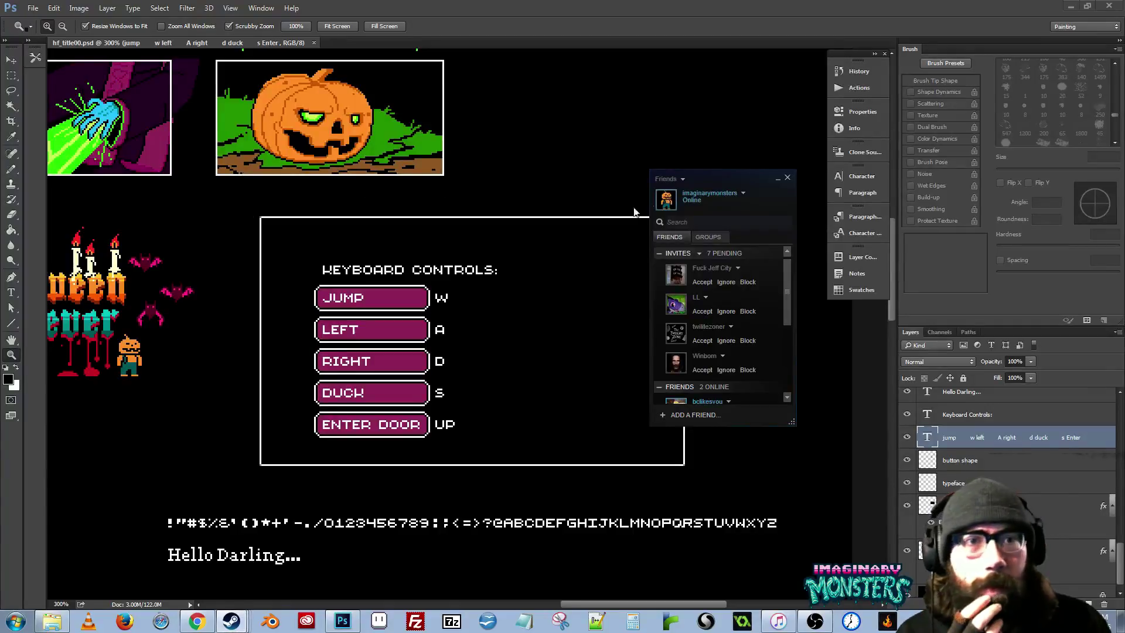
click(788, 179)
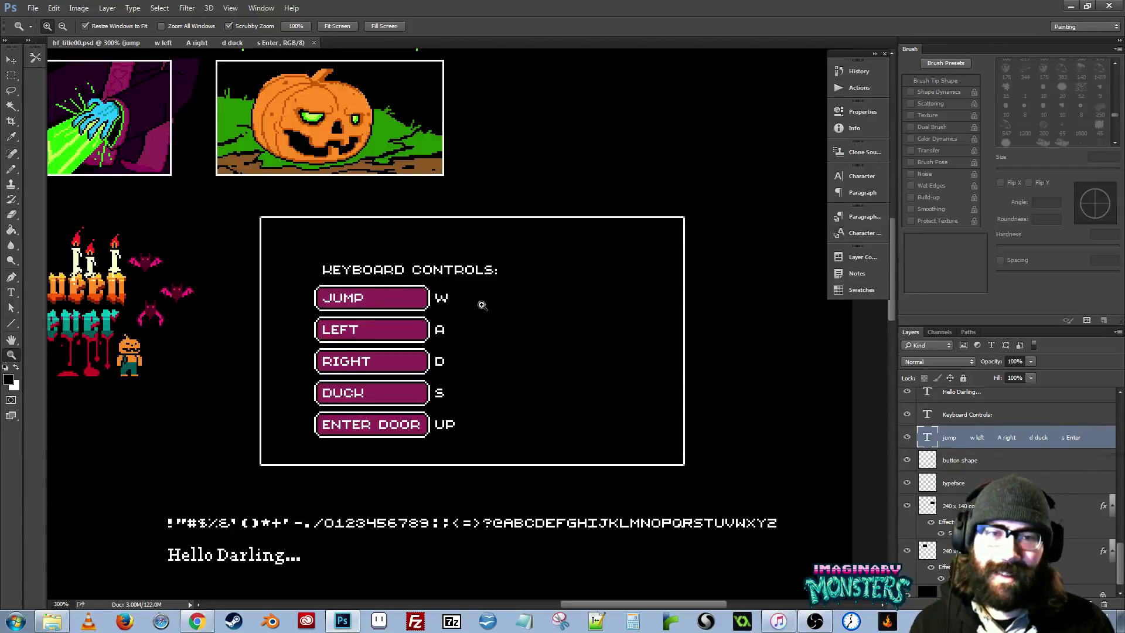
- Duplicate the five button shapes on their own layer as a second column beside the W, A, D, S and UP key labels
drag(495, 299, 441, 286)
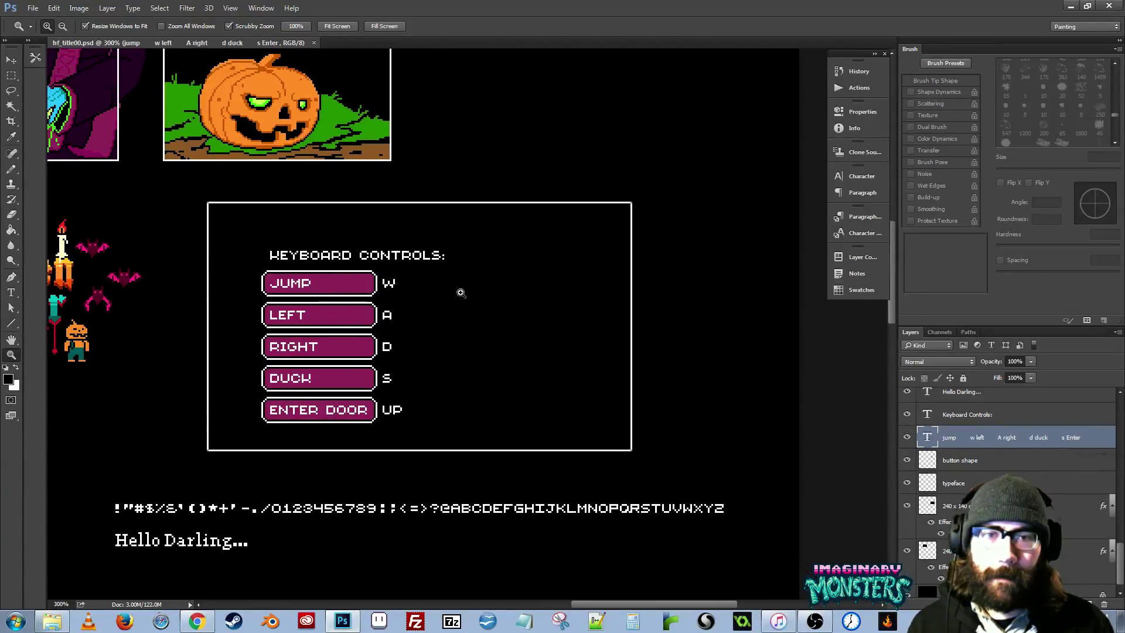
ctrl+click(428, 292)
key(v)
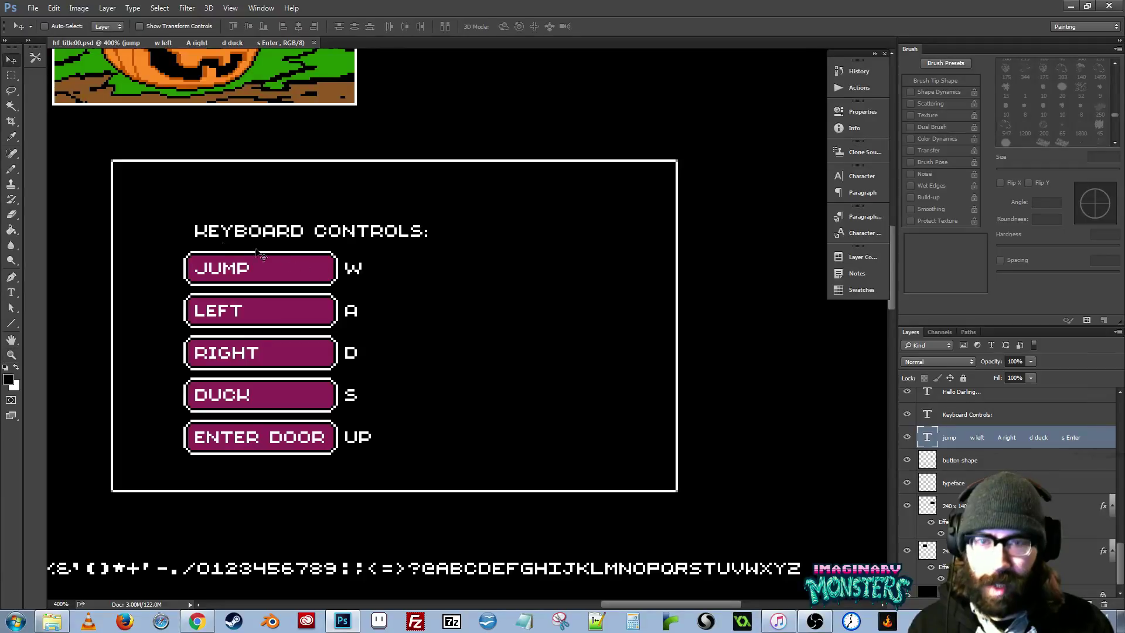
ctrl+click(190, 262)
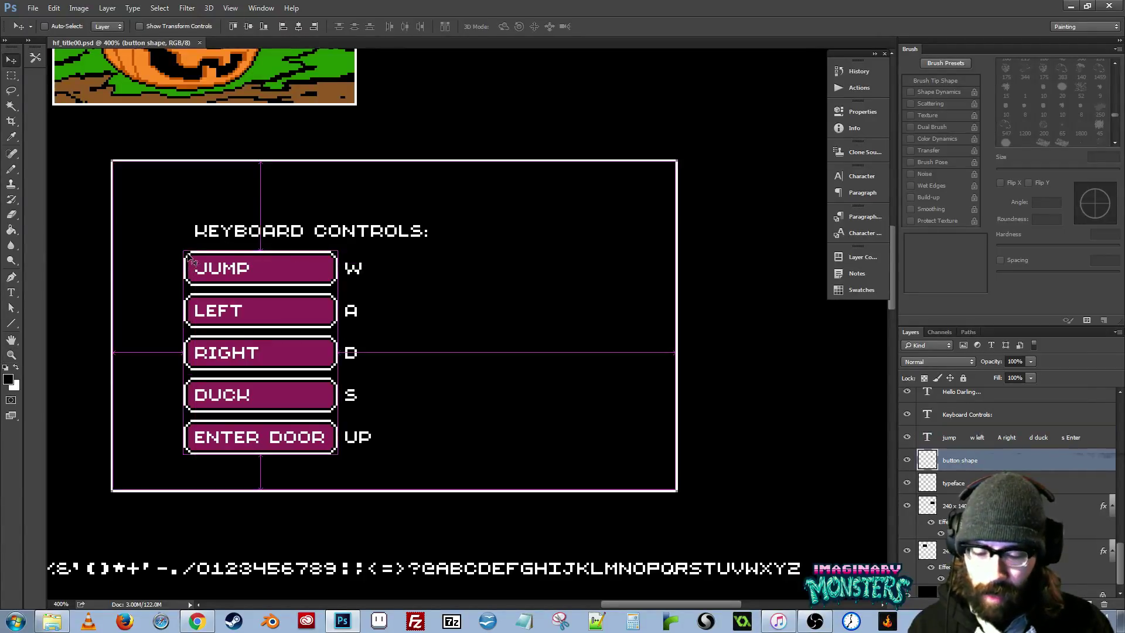
drag(202, 267, 423, 267)
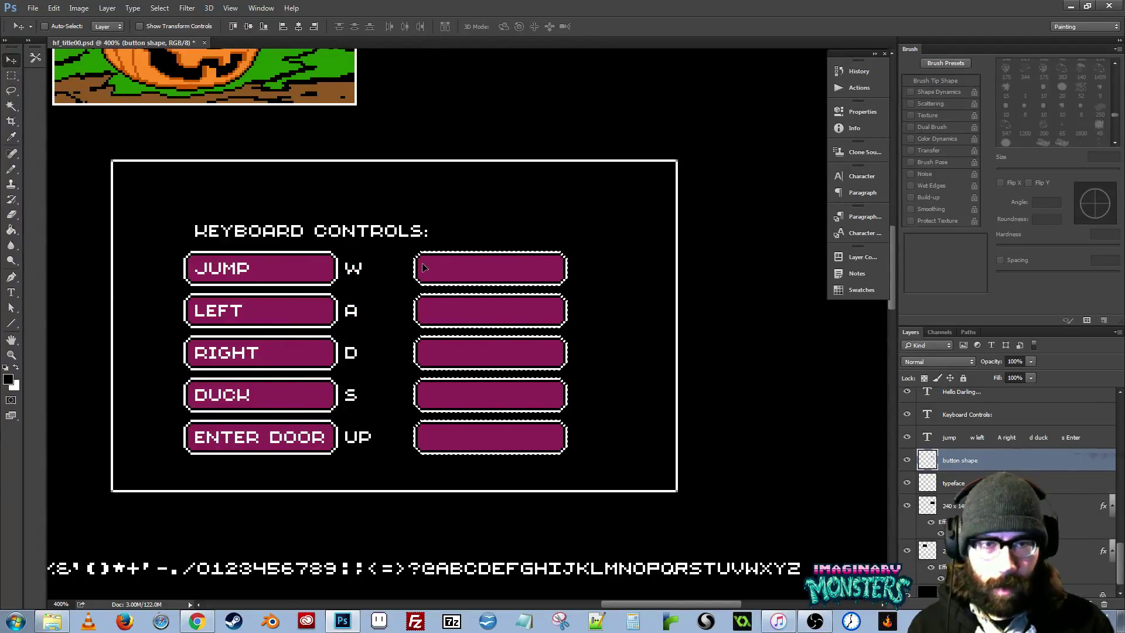
key(ctrl+d)
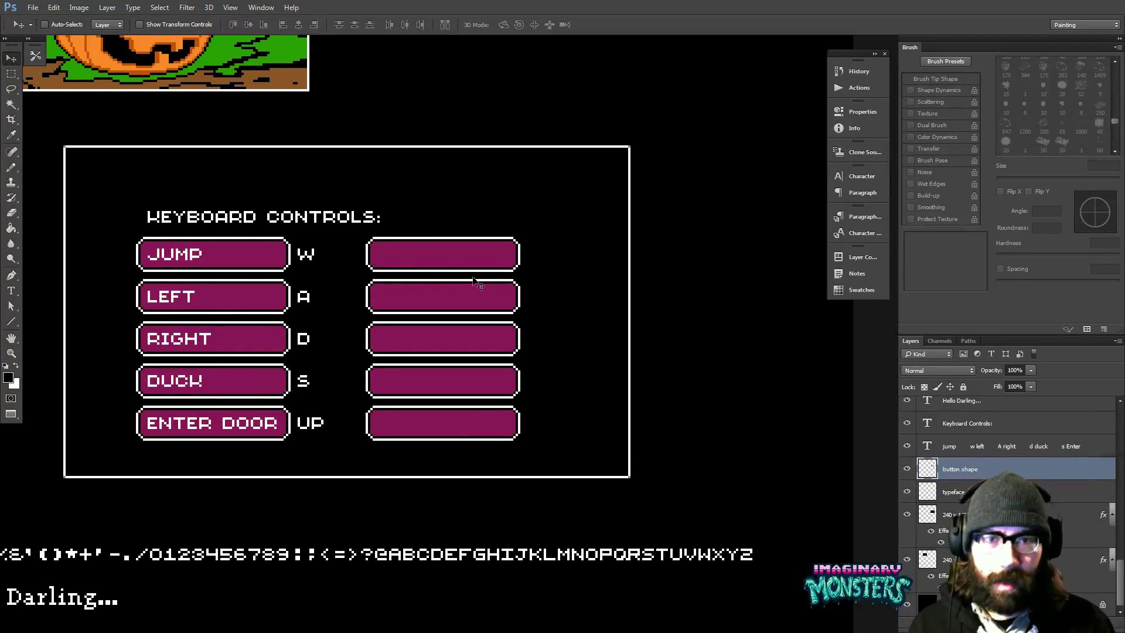
- Duplicate the button label text layer onto the second column of buttons and nudge the copy to match the first column's inset
key(z)
click(393, 283)
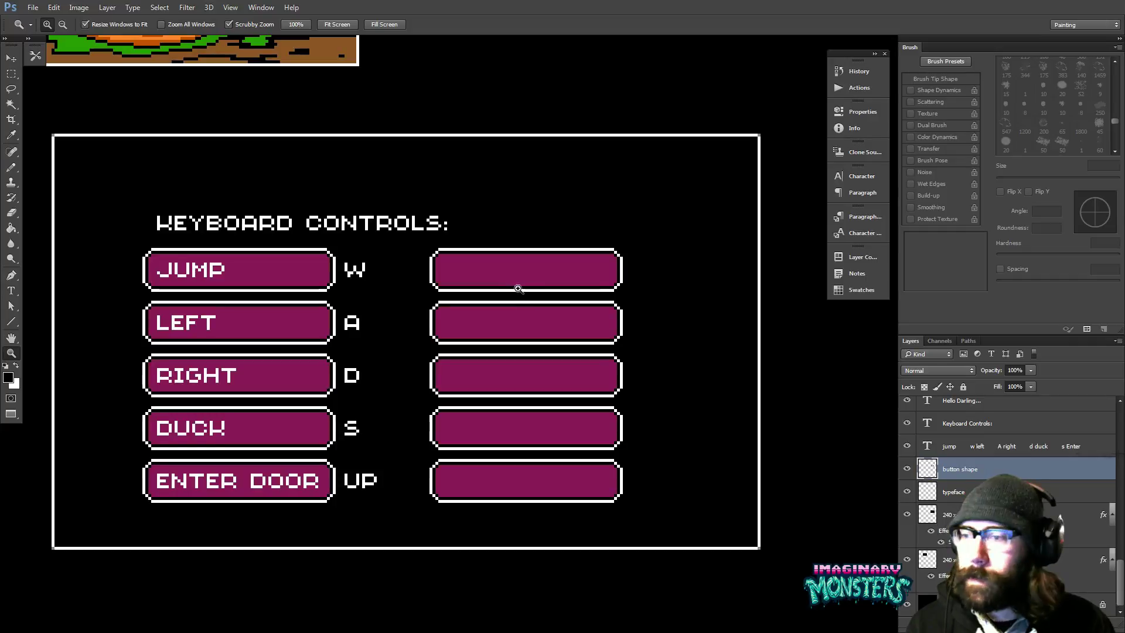
drag(516, 284, 457, 294)
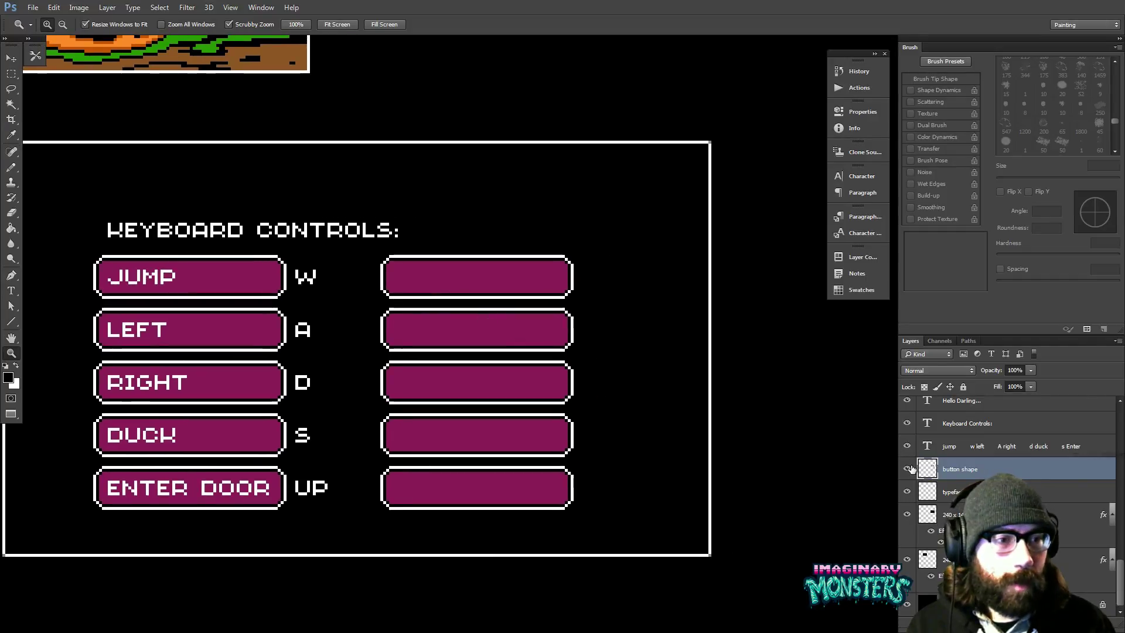
click(907, 446)
click(907, 447)
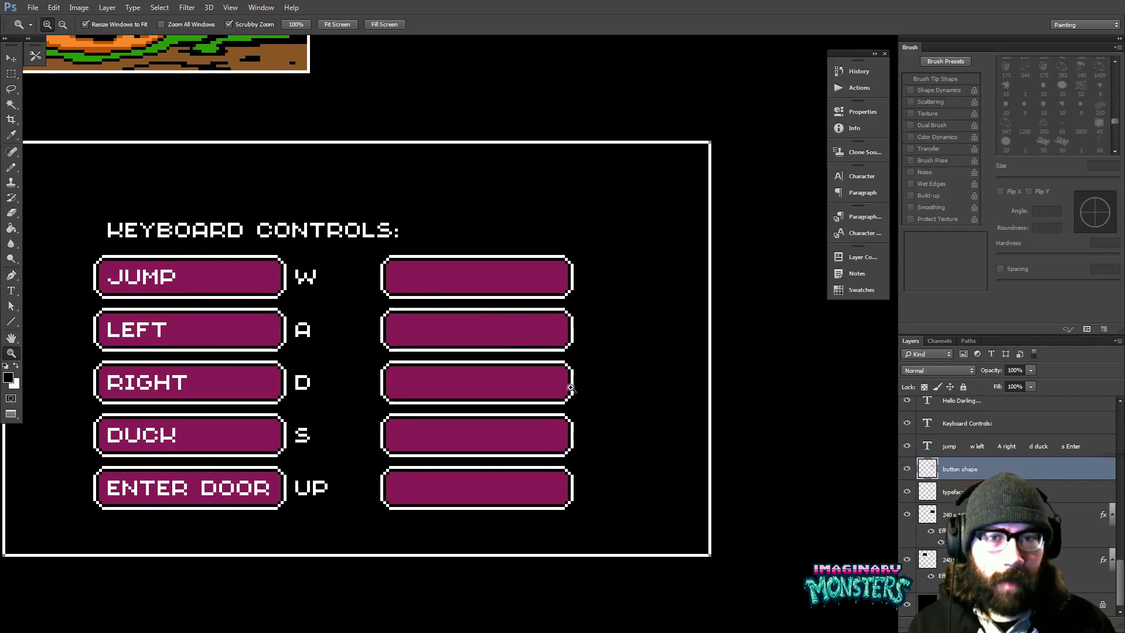
key(v)
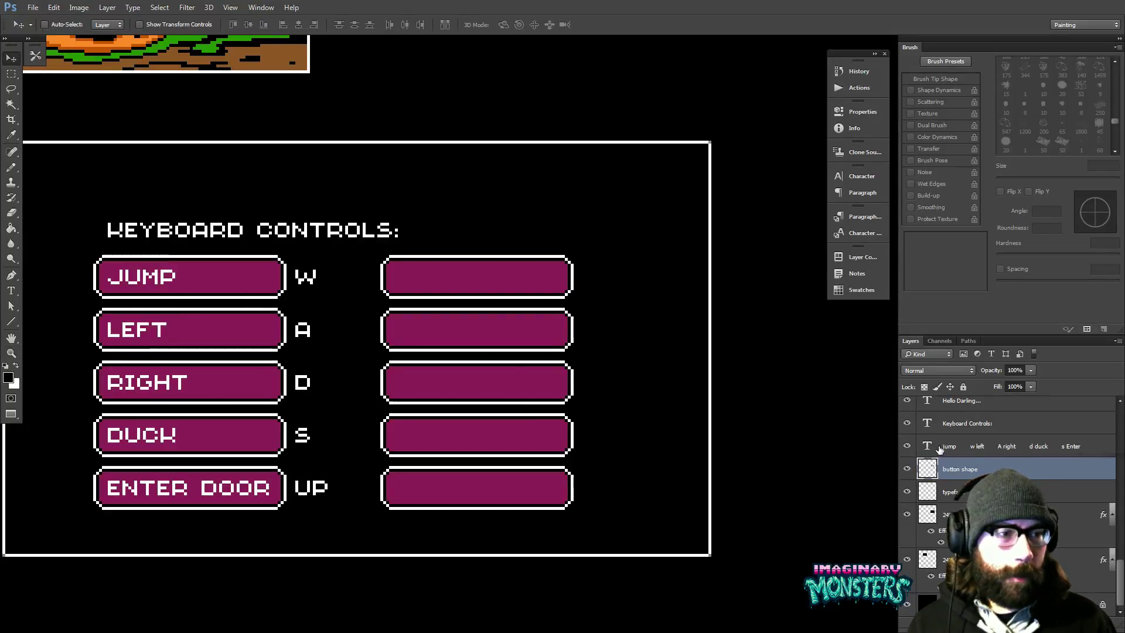
key(alt+bracketright)
click(908, 446)
click(907, 446)
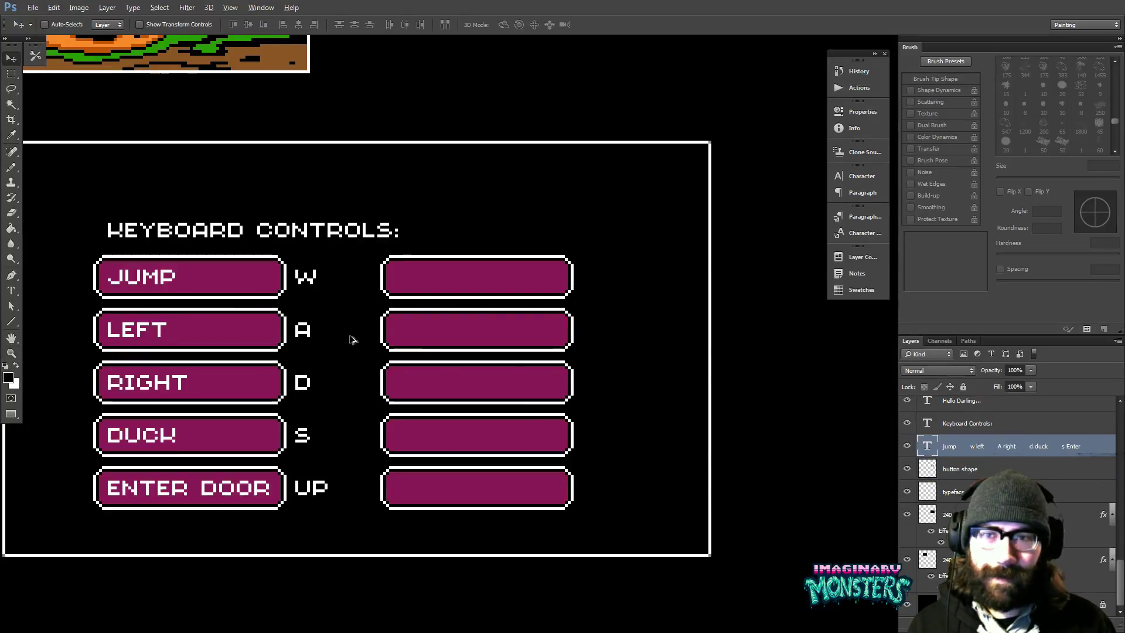
drag(199, 286, 485, 286)
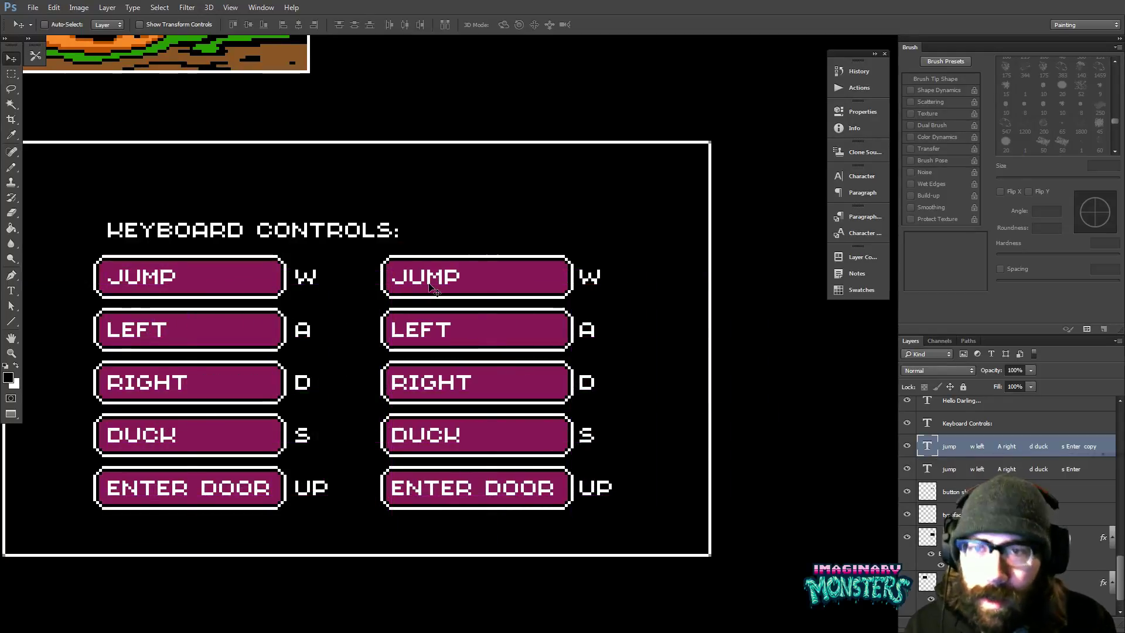
key(Right)
key(Right)
key(Right)
key(Right)
key(Right)
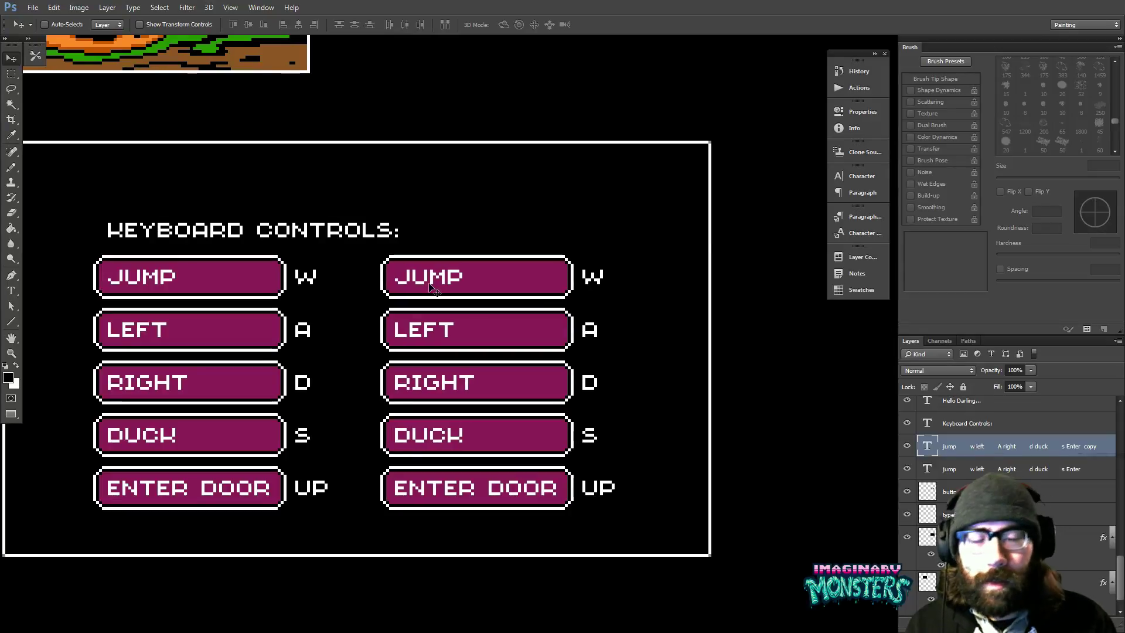
- Replace the LEFT label on the second column's second button with QUIT MENU
key(t)
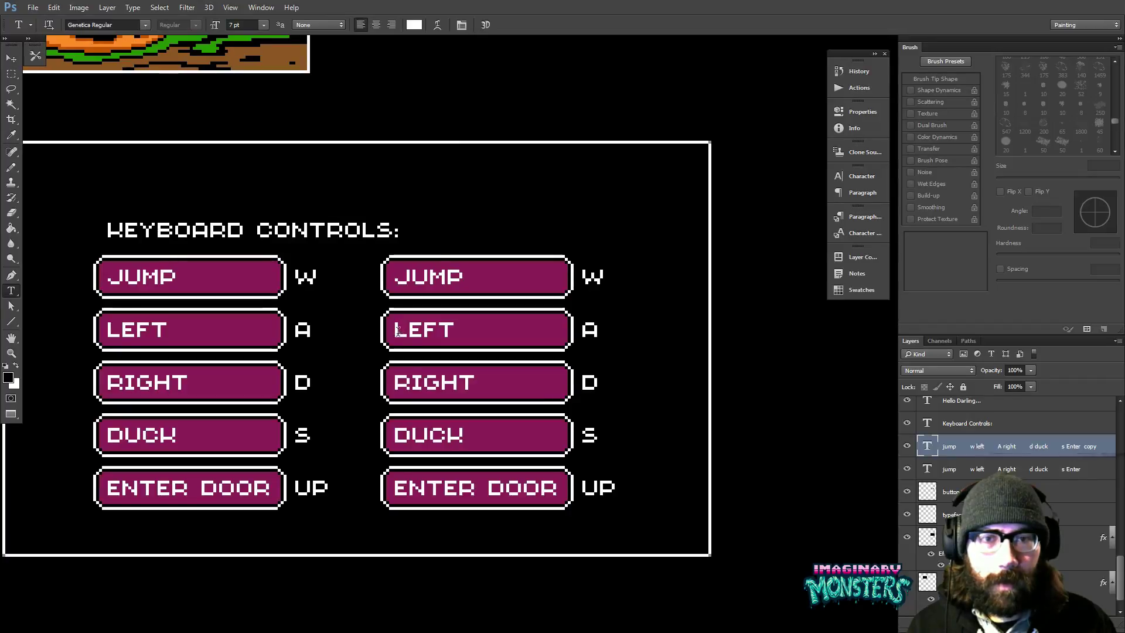
double_click(461, 329)
text(QUIT)
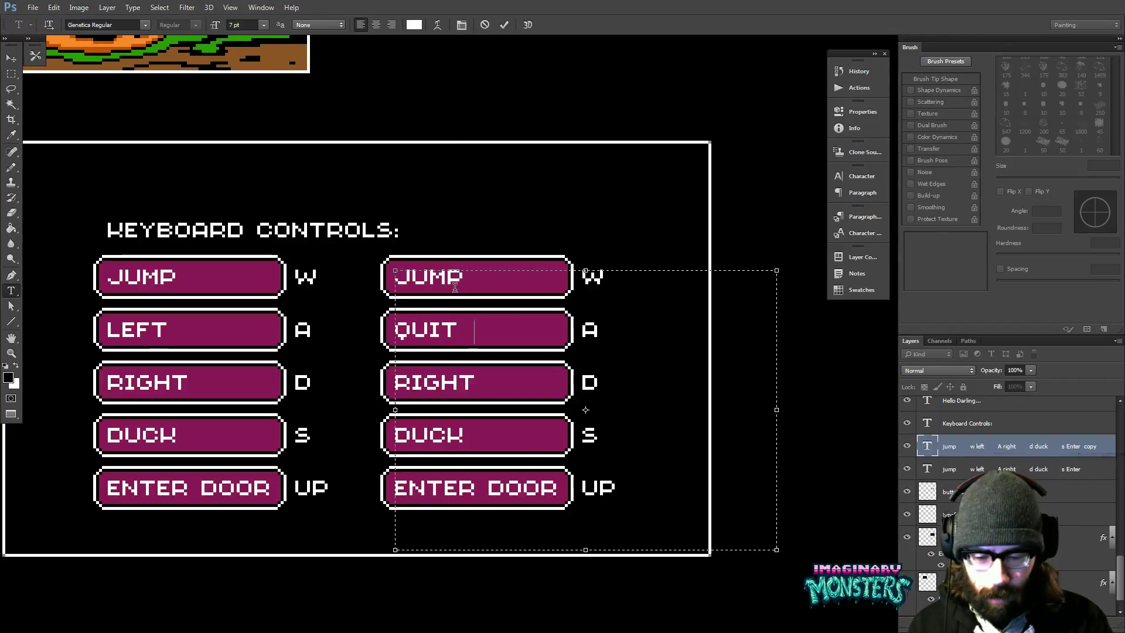
key(BackSpace)
text(/RESTA)
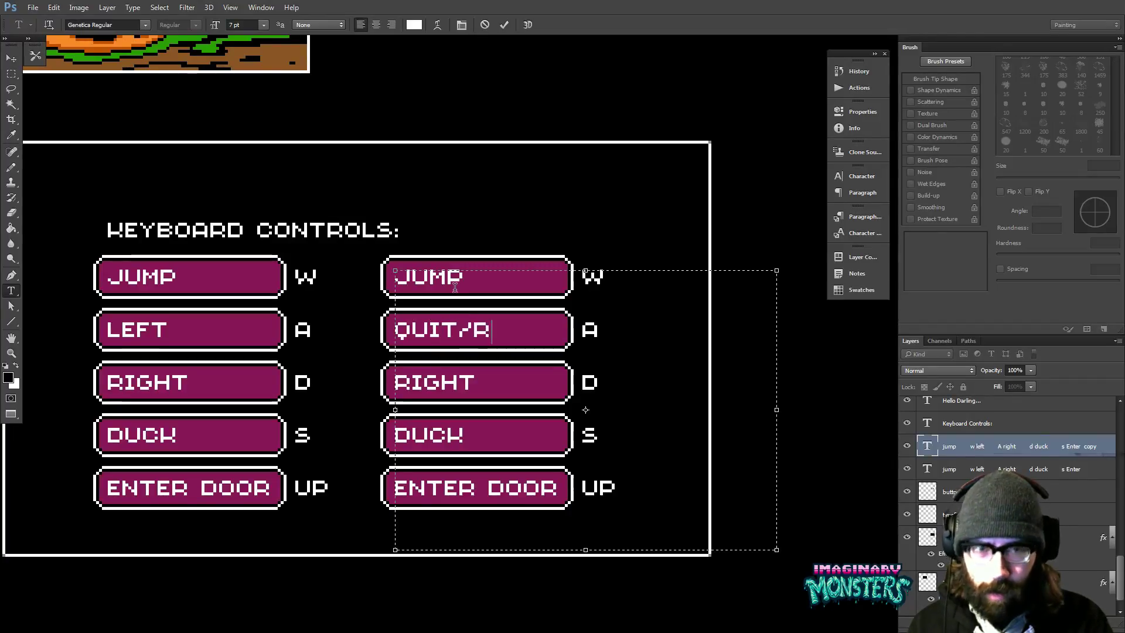
text(RT)
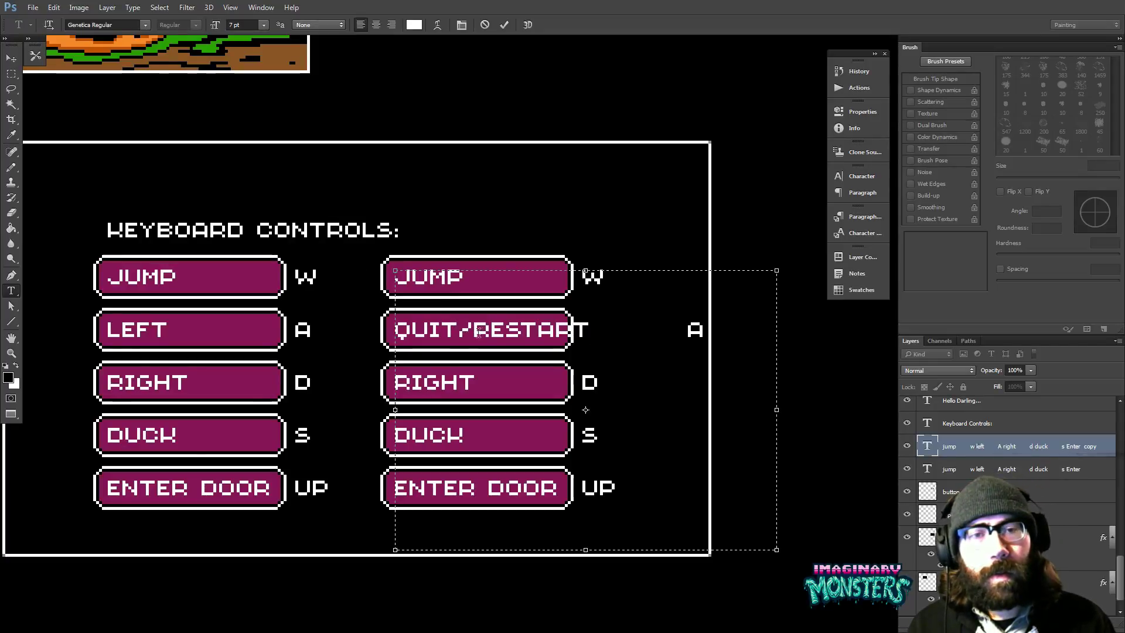
mouse_move(461, 330)
mouse_down()
mouse_move(604, 330)
mouse_move(464, 329)
mouse_up()
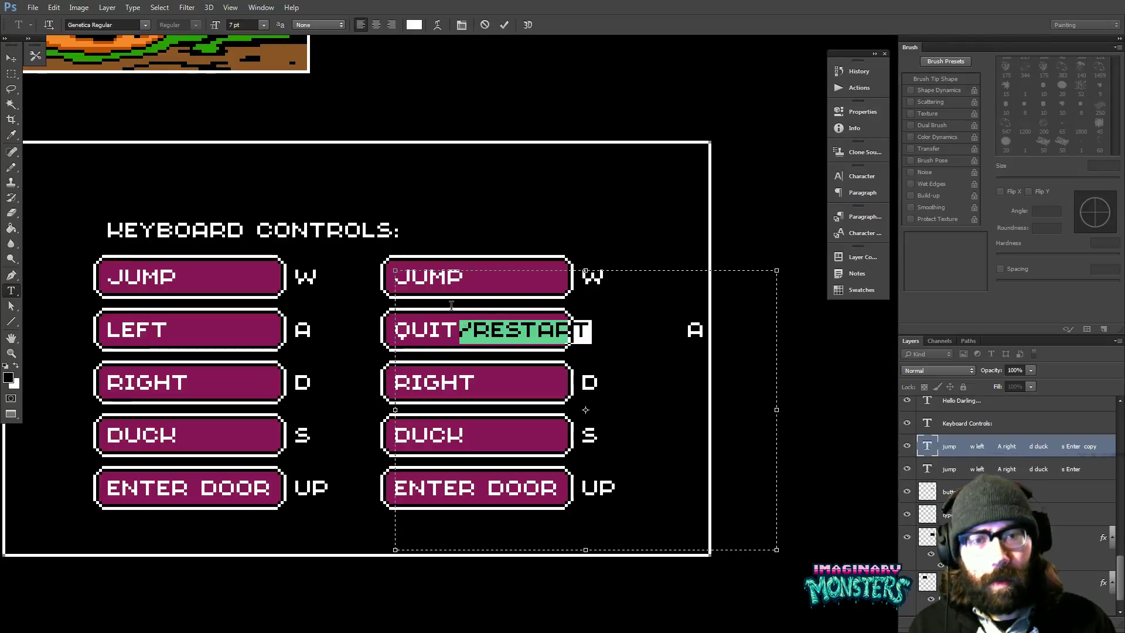
text(MENU)
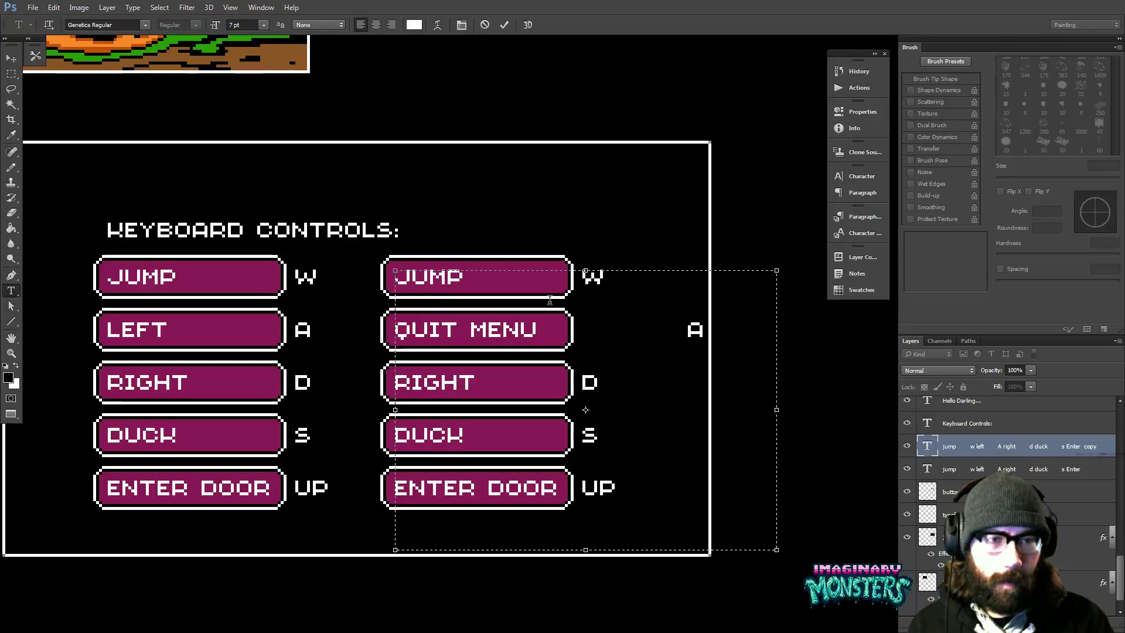
- Remove surplus spaces after QUIT MENU and replace its key label A with ESC
key(Delete)
key(Delete)
key(Delete)
key(Delete)
key(Delete)
key(Delete)
key(Delete)
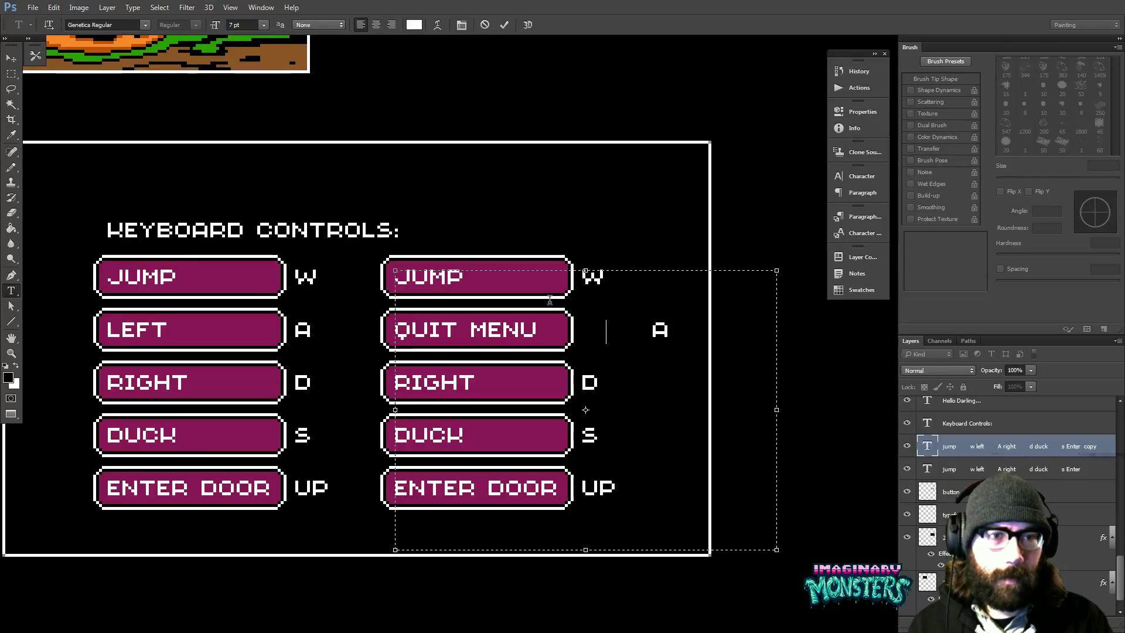
key(shift+Right)
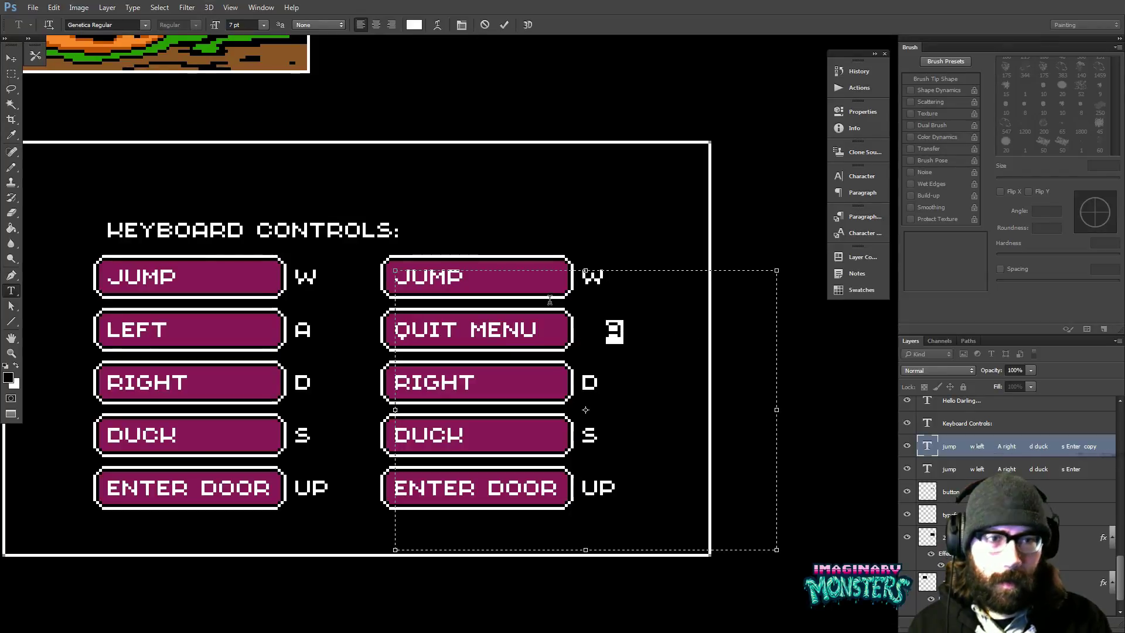
text(ESV)
key(BackSpace)
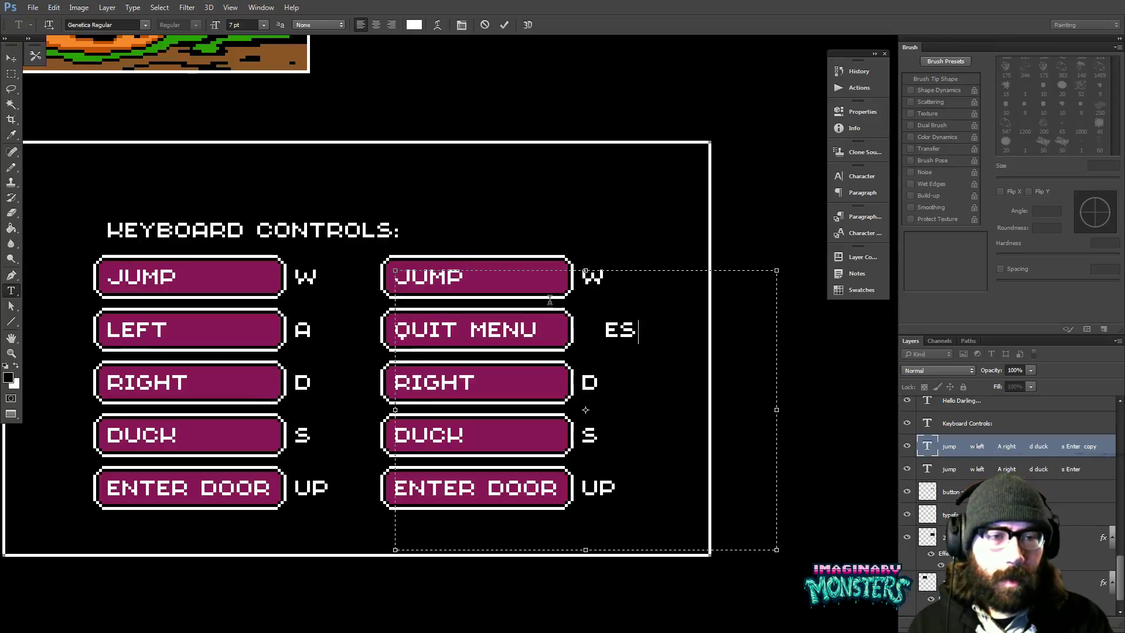
text(C)
- Delete the extra spaces in front of ESC so it sits right beside the QUIT MENU button
key(Left)
key(Left)
key(Left)
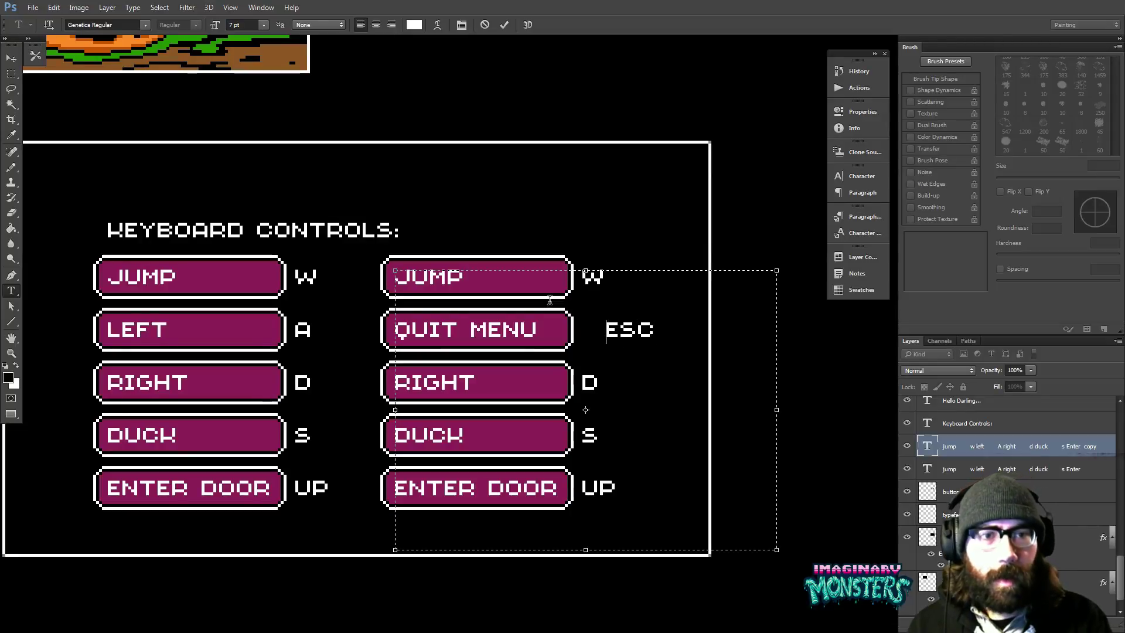
key(BackSpace)
key(BackSpace)
key(BackSpace)
key(BackSpace)
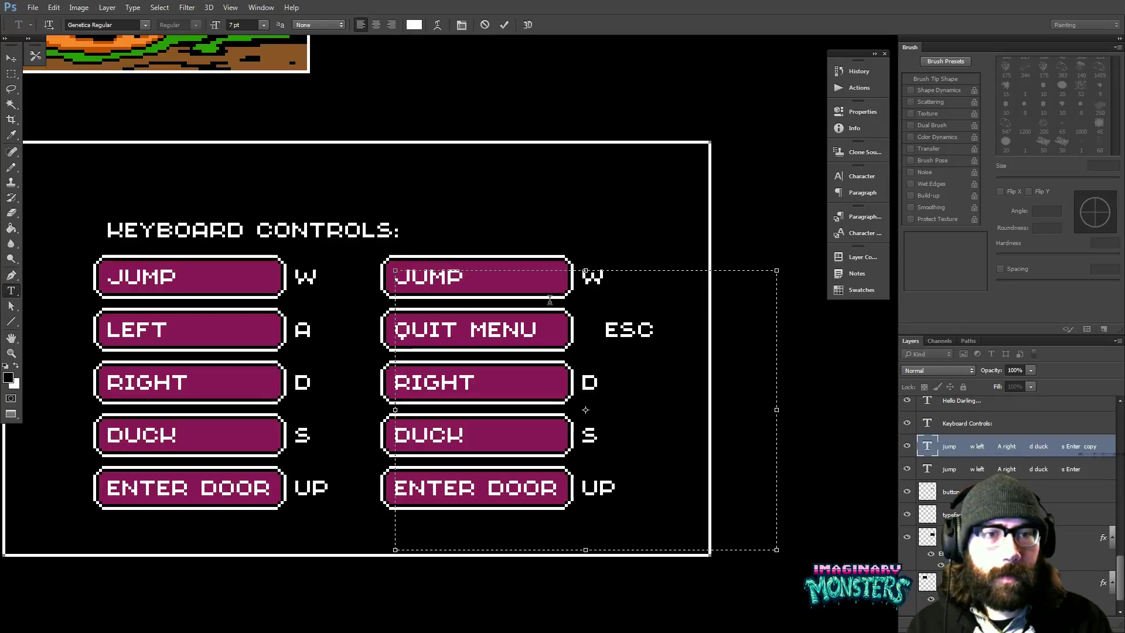
key(BackSpace)
key(BackSpace)
key(BackSpace)
key(BackSpace)
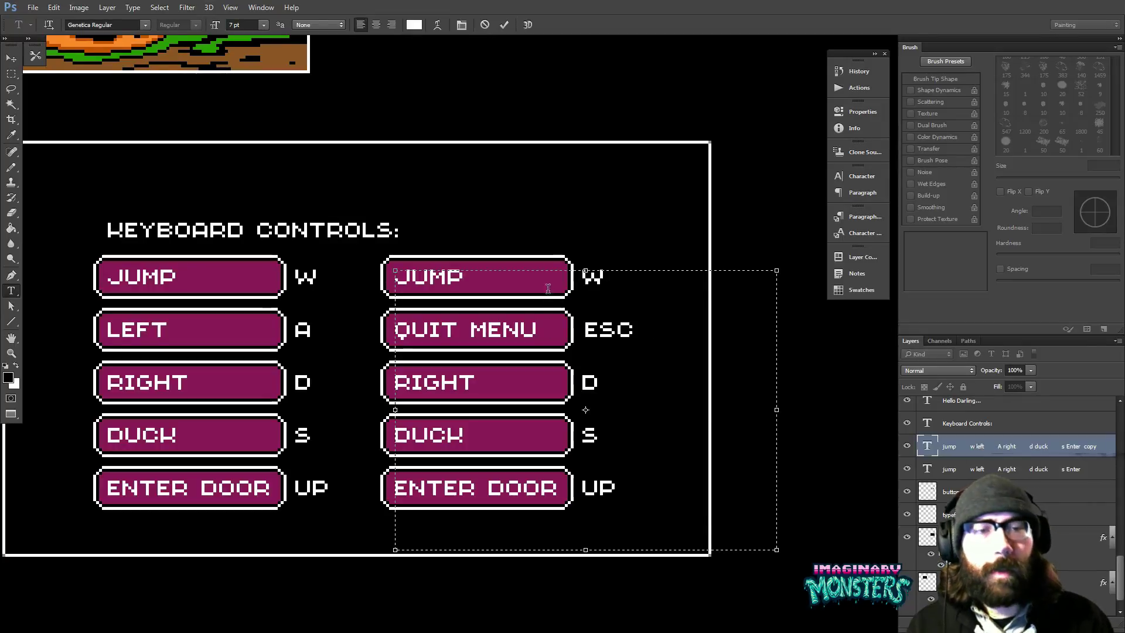
- Change the second column's first button label from JUMP to FIRE and its key label from W to LEFT
drag(464, 277, 391, 274)
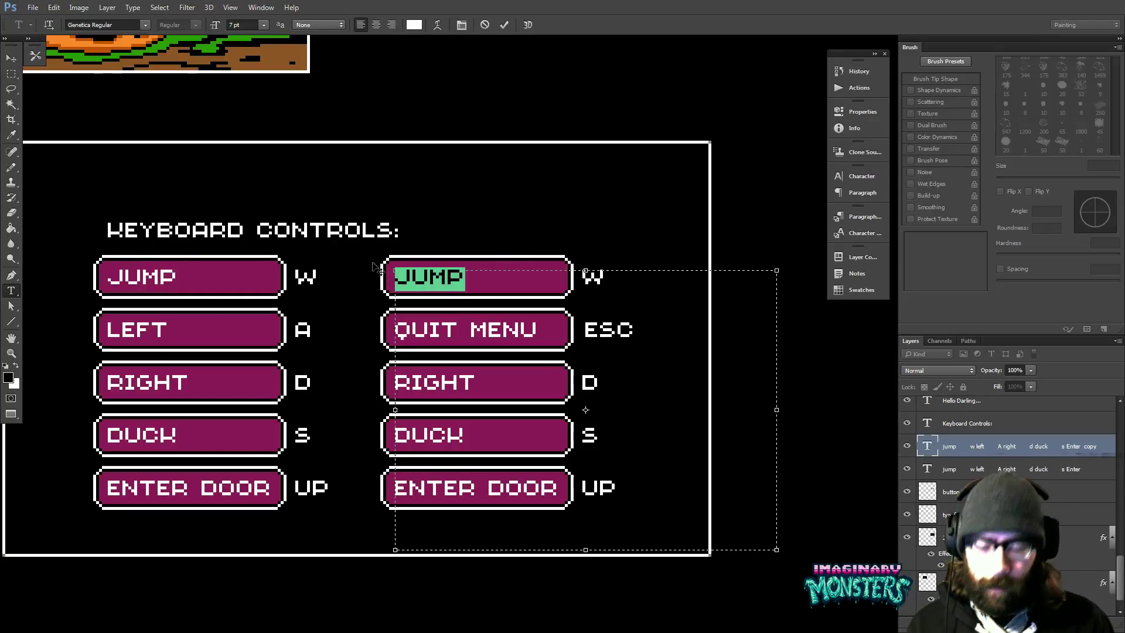
text(FIRE)
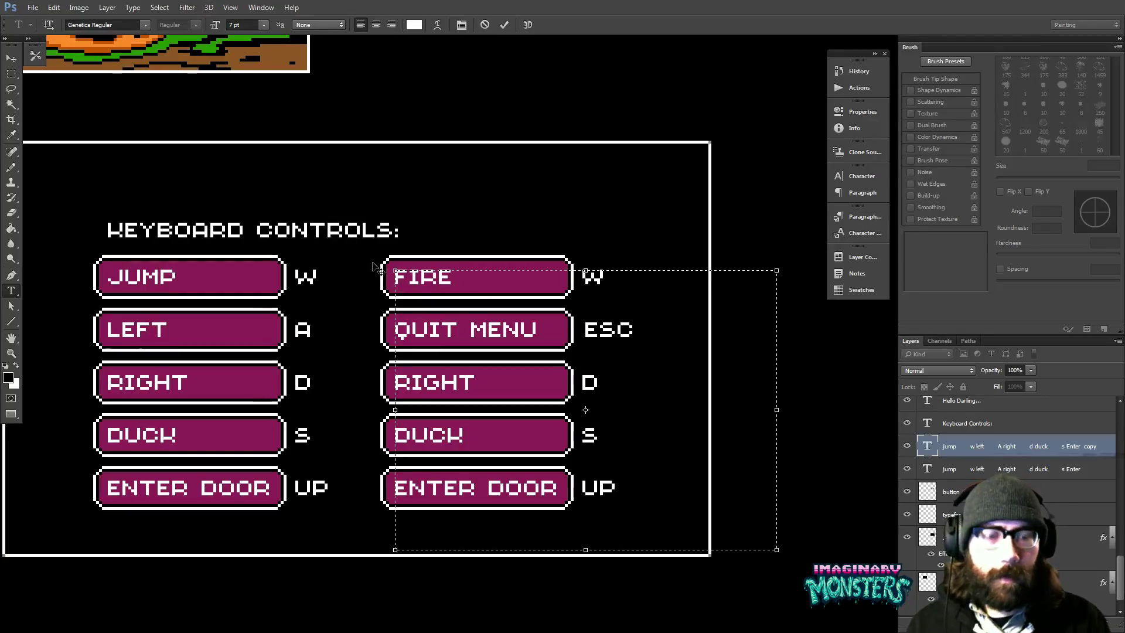
key(Right)
key(Right)
key(Right)
key(Right)
key(Right)
key(Right)
key(Right)
key(Right)
key(Right)
key(Right)
key(Right)
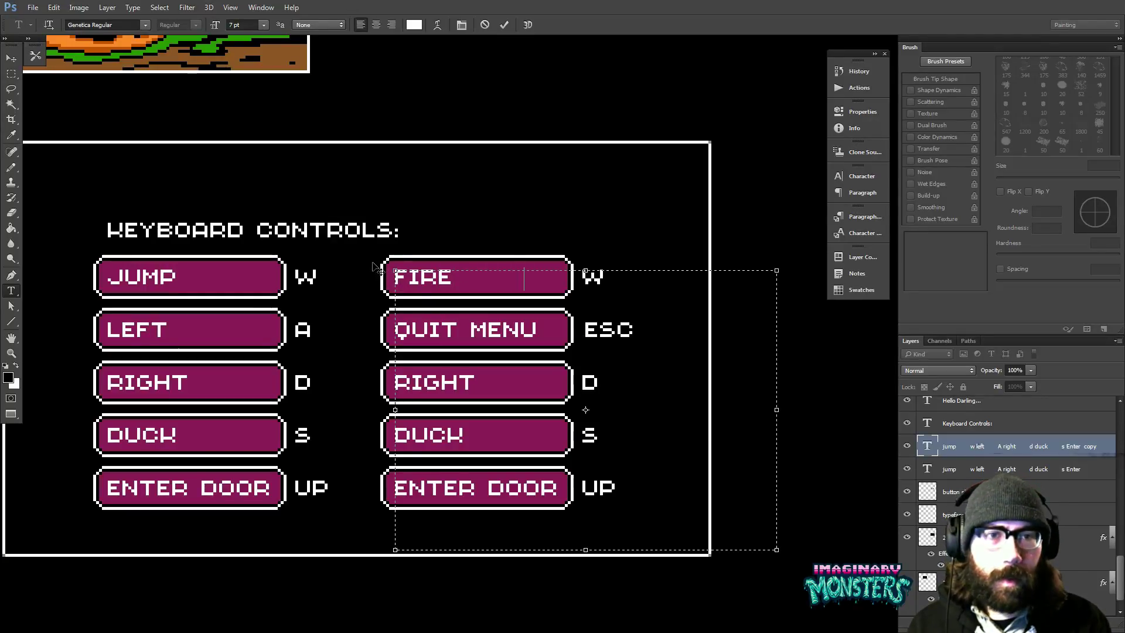
key(shift+Right)
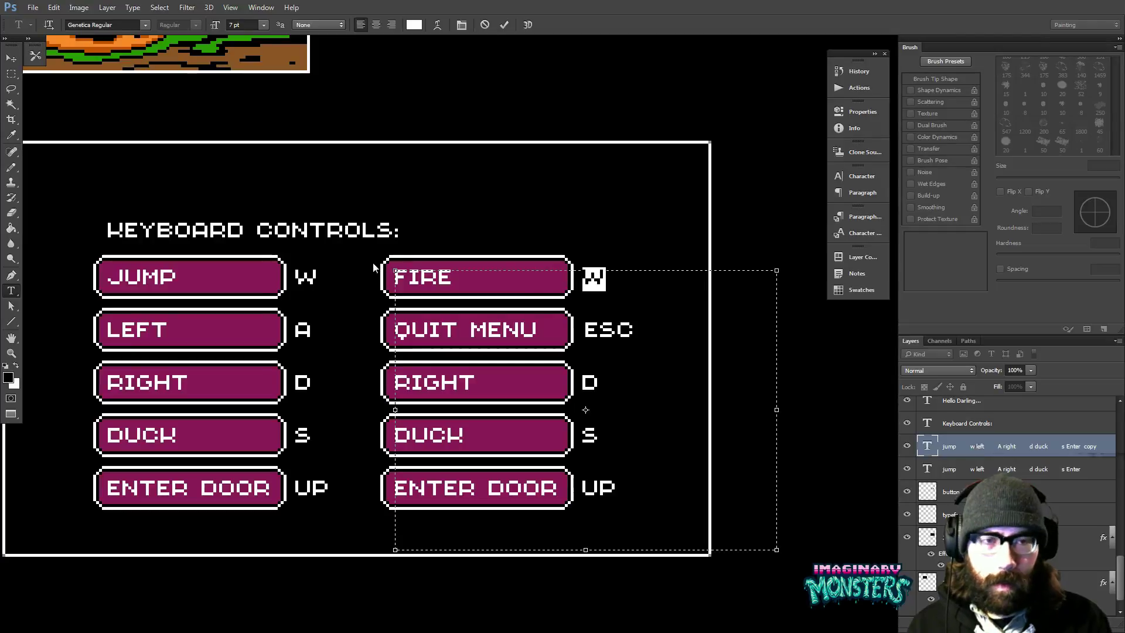
text(LEFT)
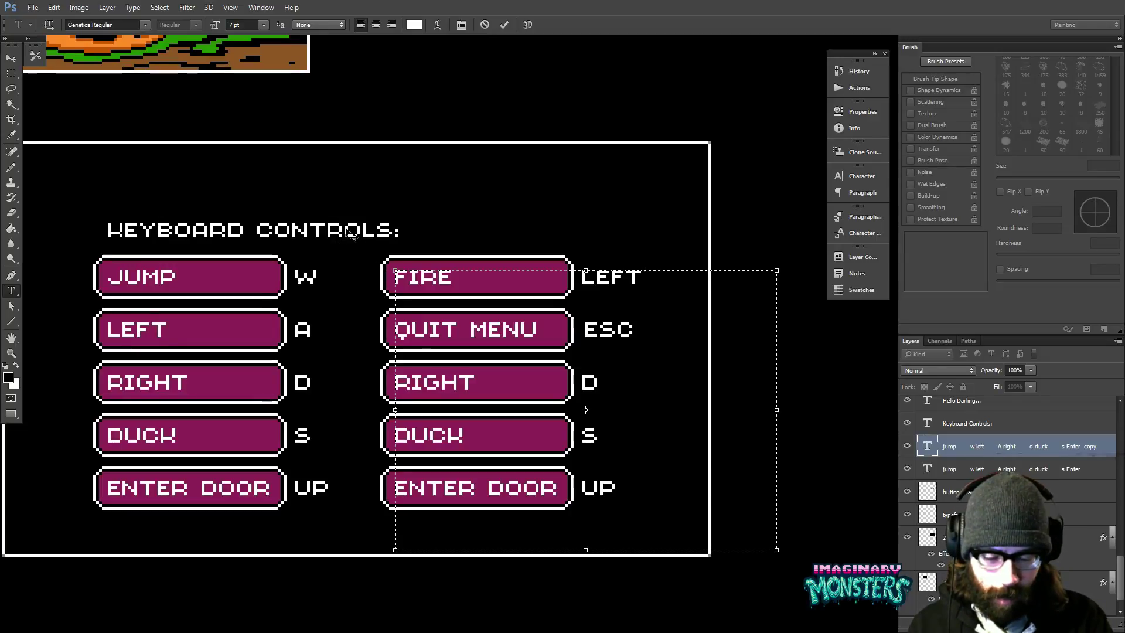
click(14, 72)
- Delete the RIGHT, DUCK and ENTER DOOR lines with their key labels from the second column's text
drag(498, 225, 505, 195)
key(t)
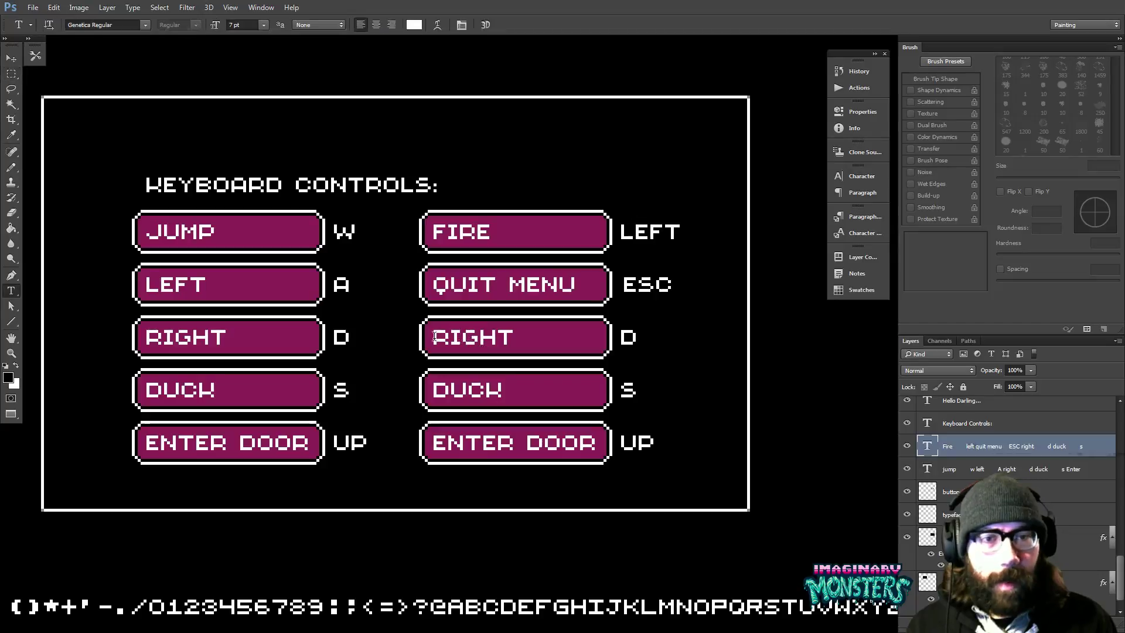
drag(434, 338, 704, 460)
key(BackSpace)
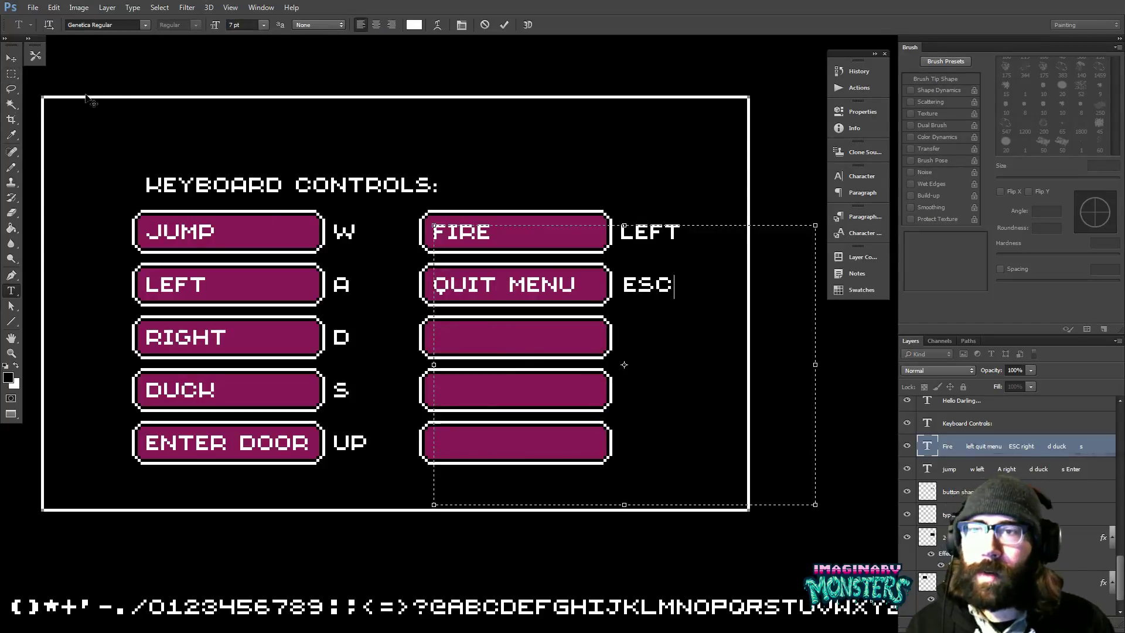
click(11, 73)
- Delete the three unlabelled buttons from the second column on the button shapes layer and clear the selection
drag(504, 129, 465, 141)
drag(660, 432, 634, 433)
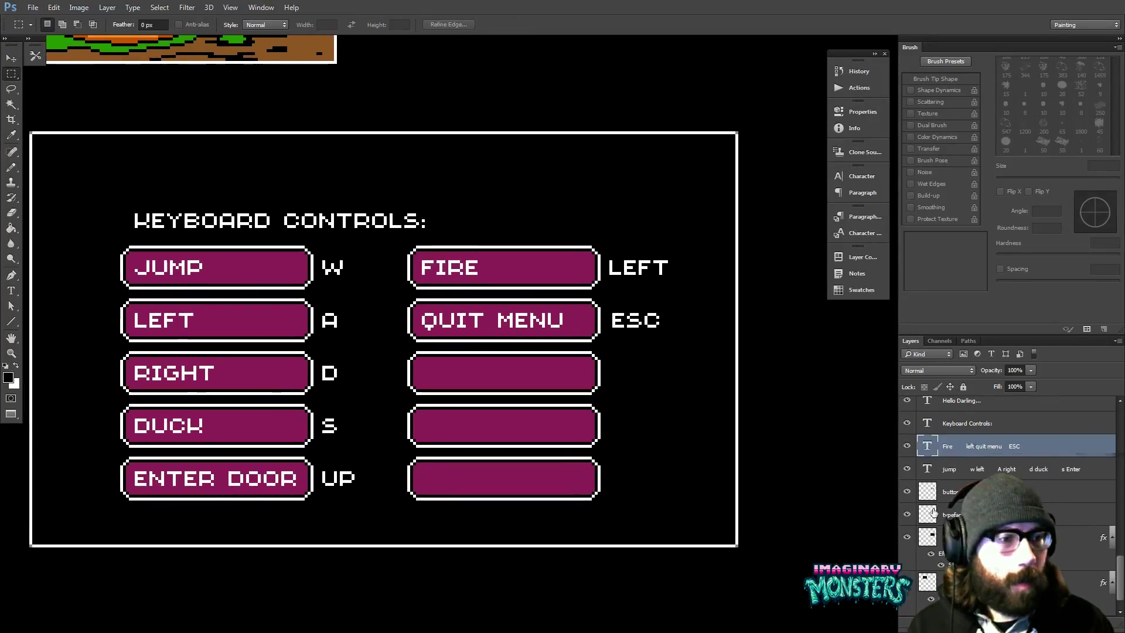
click(907, 492)
click(908, 491)
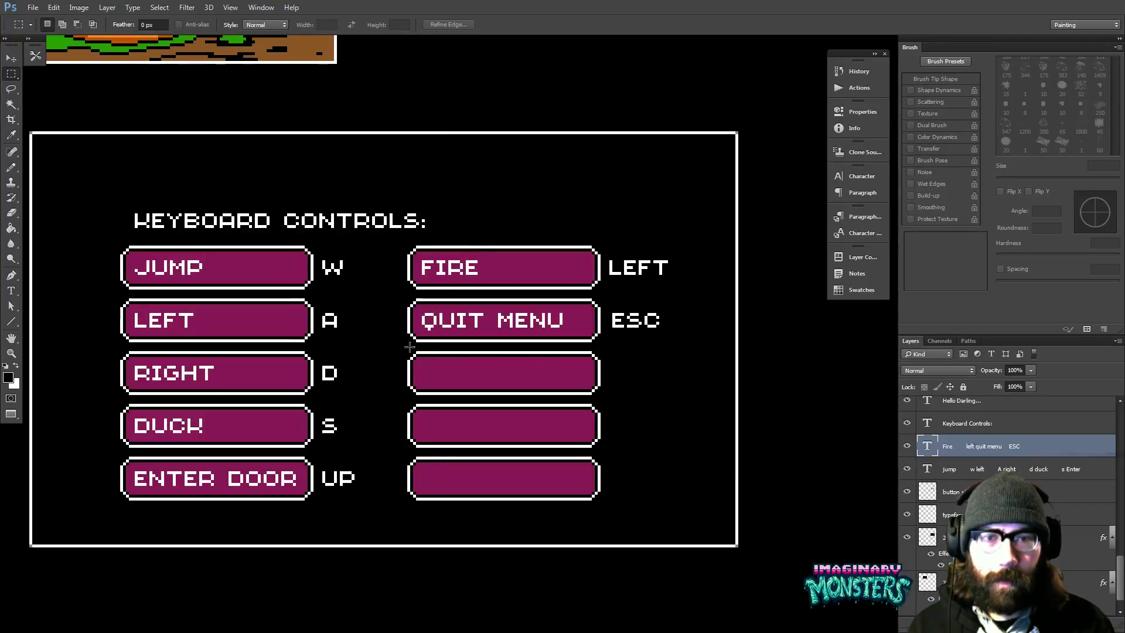
drag(396, 346, 627, 518)
key(Delete)
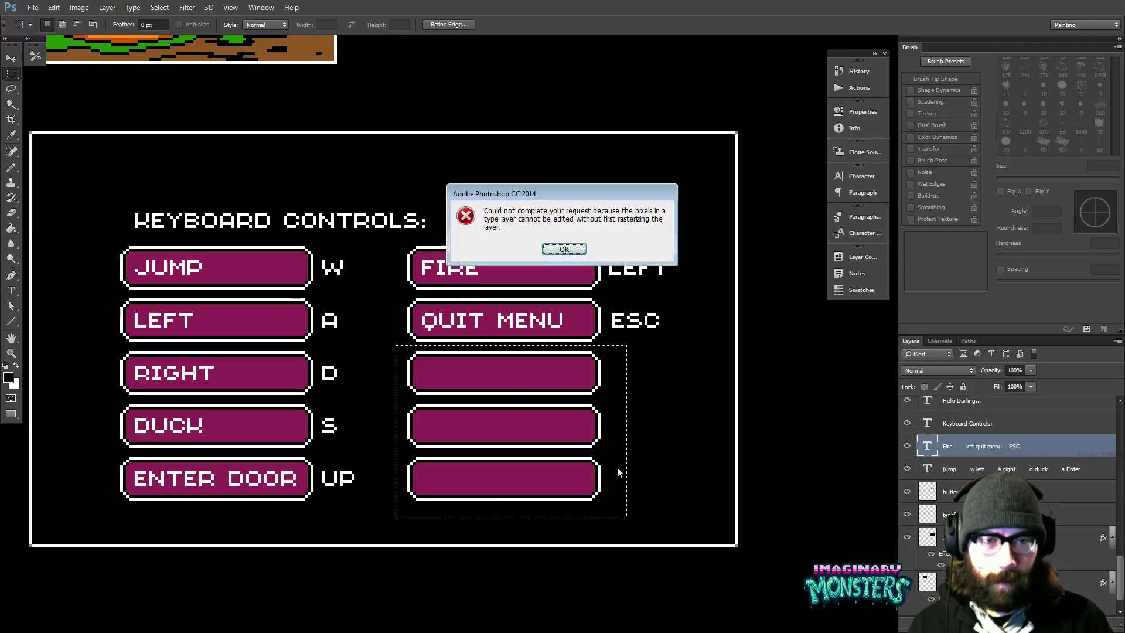
key(Return)
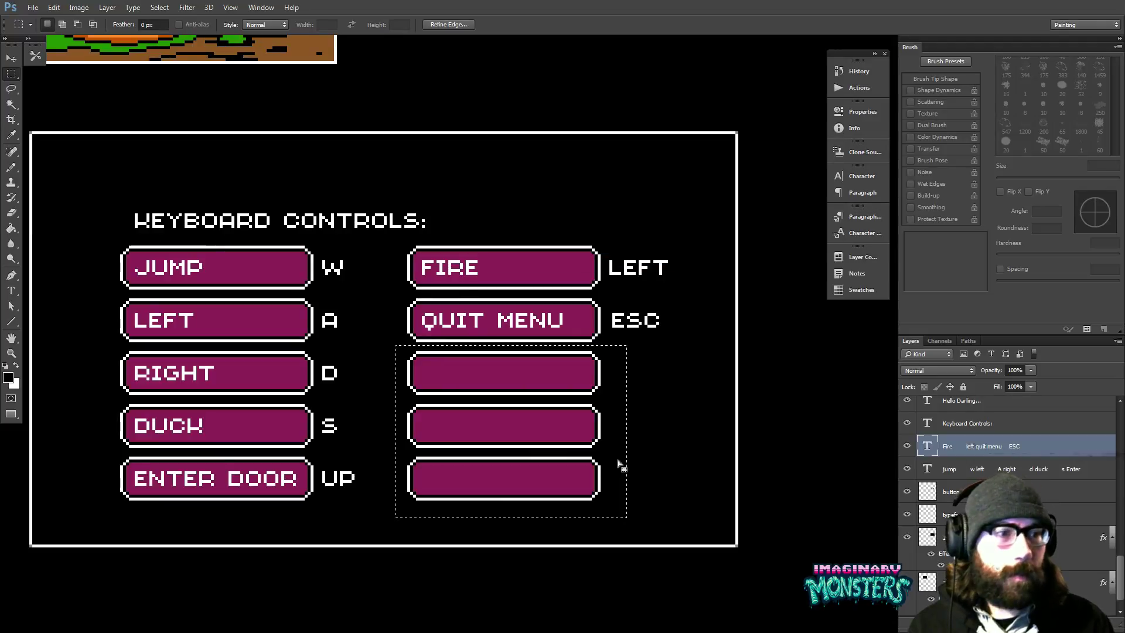
click(928, 492)
key(Delete)
key(ctrl+d)
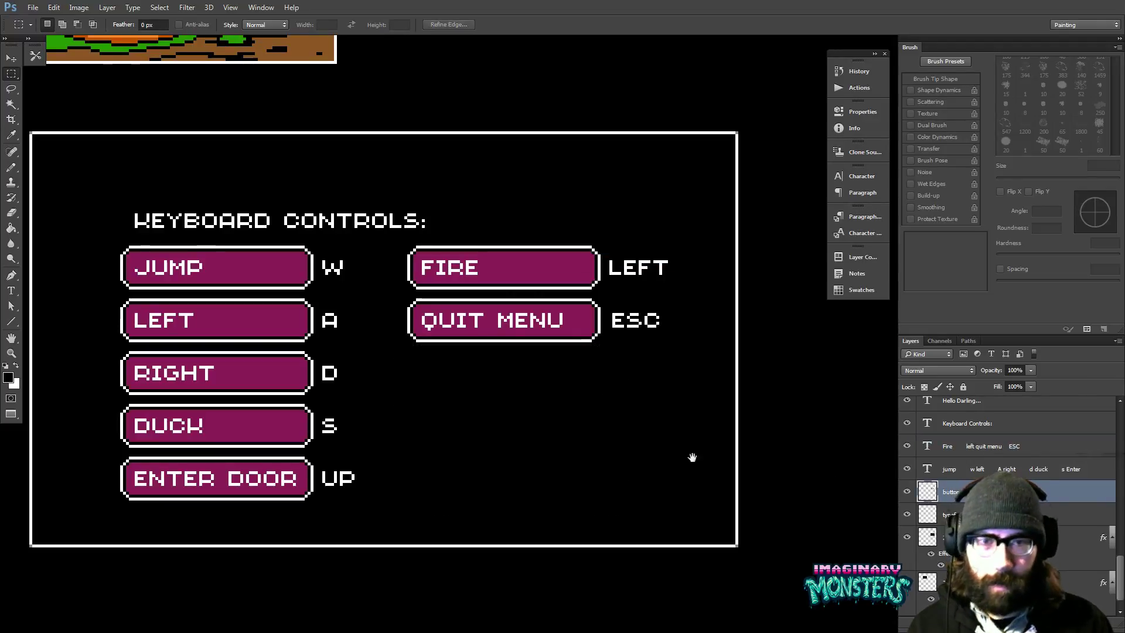
- Move the typeface character strip onto the controls screen and raise its layer above the first column's text layer
drag(652, 443, 748, 464)
alt+click(574, 410)
mouse_move(470, 368)
mouse_down()
mouse_move(553, 312)
mouse_move(456, 354)
mouse_up()
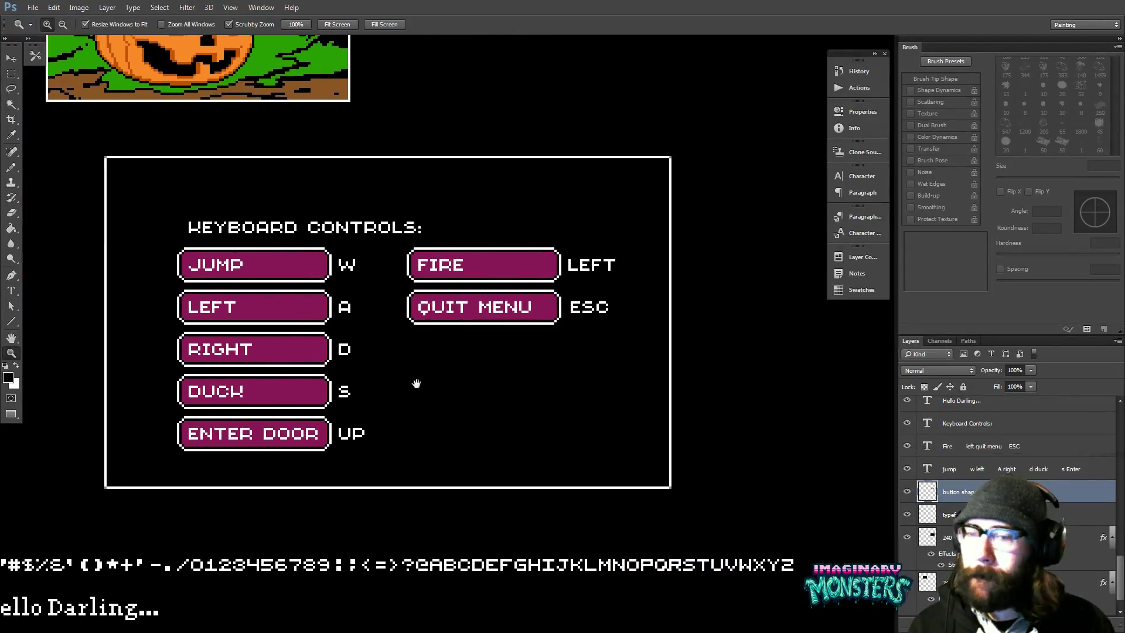
drag(414, 384, 428, 319)
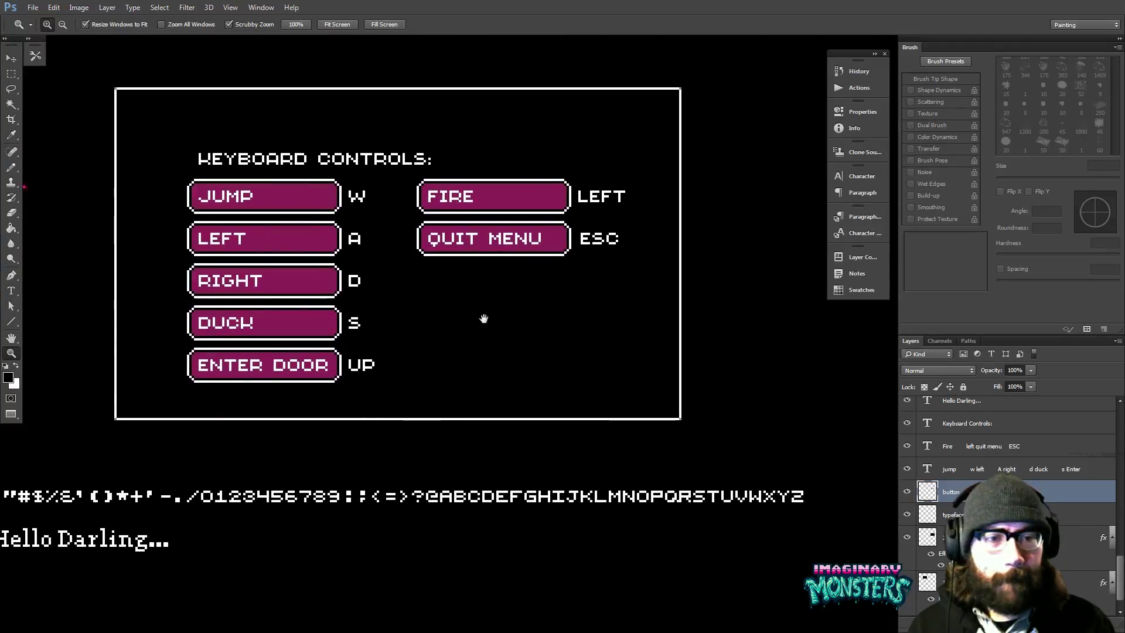
drag(497, 322, 532, 316)
key(v)
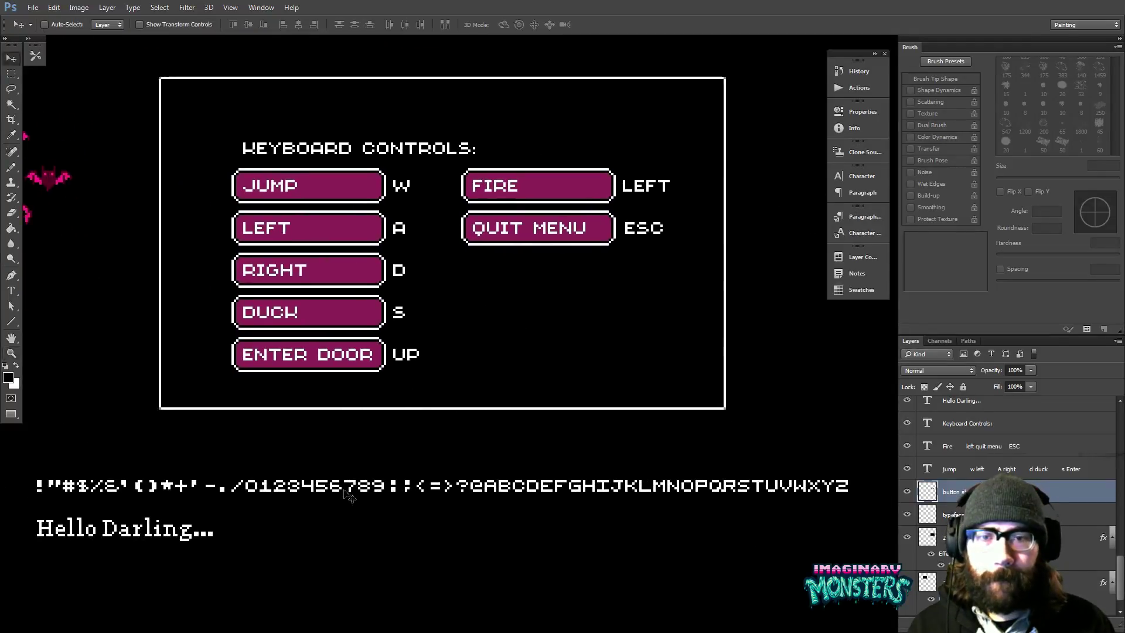
drag(334, 496, 605, 321)
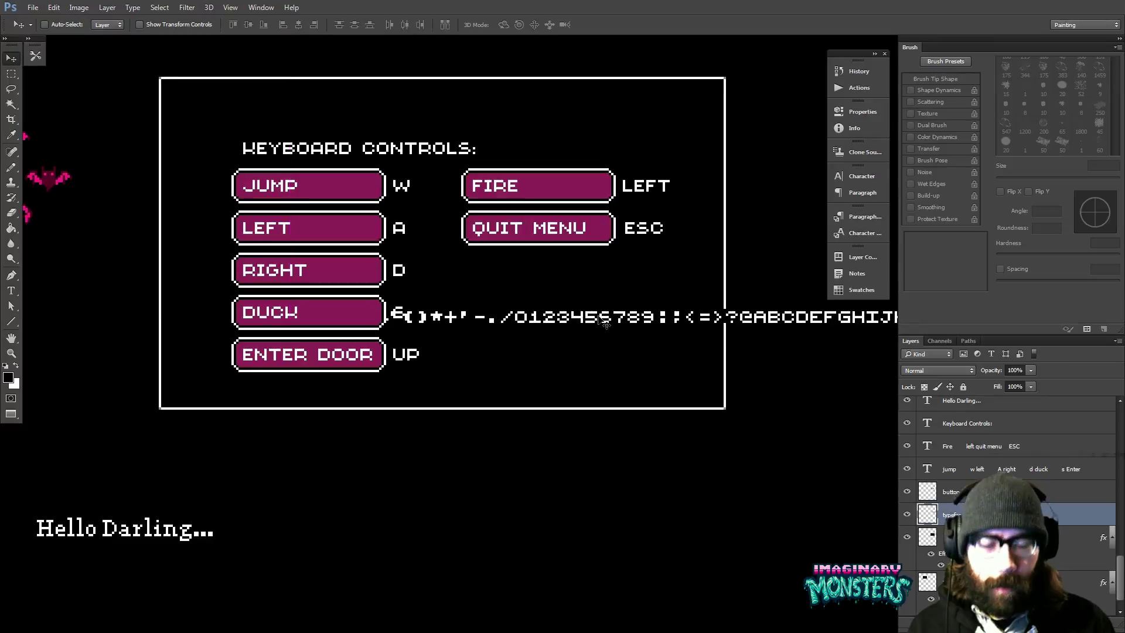
key(ctrl+bracketright)
key(ctrl+bracketright)
key(z)
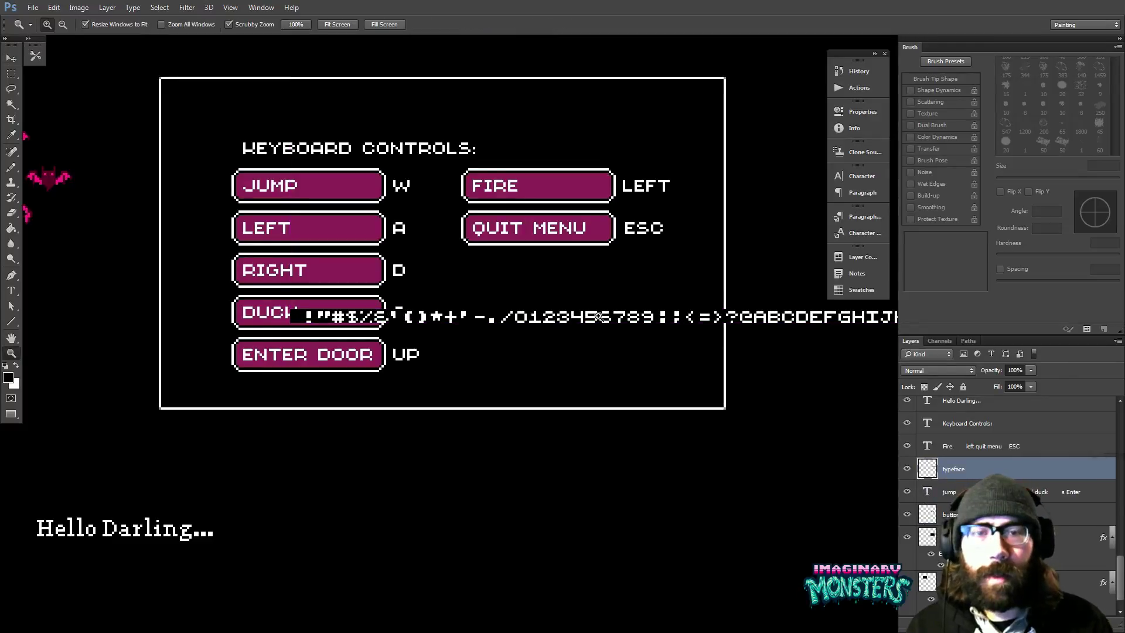
- Move the typeface character strip back out of the controls screen, just below its frame
drag(356, 316, 459, 338)
key(v)
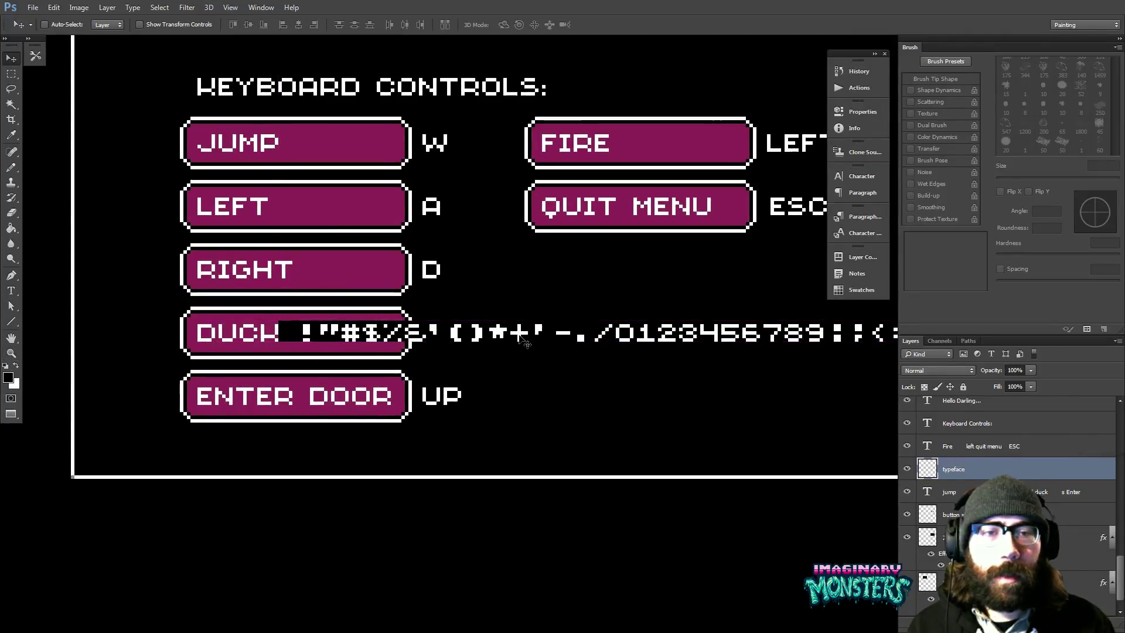
drag(624, 336, 378, 540)
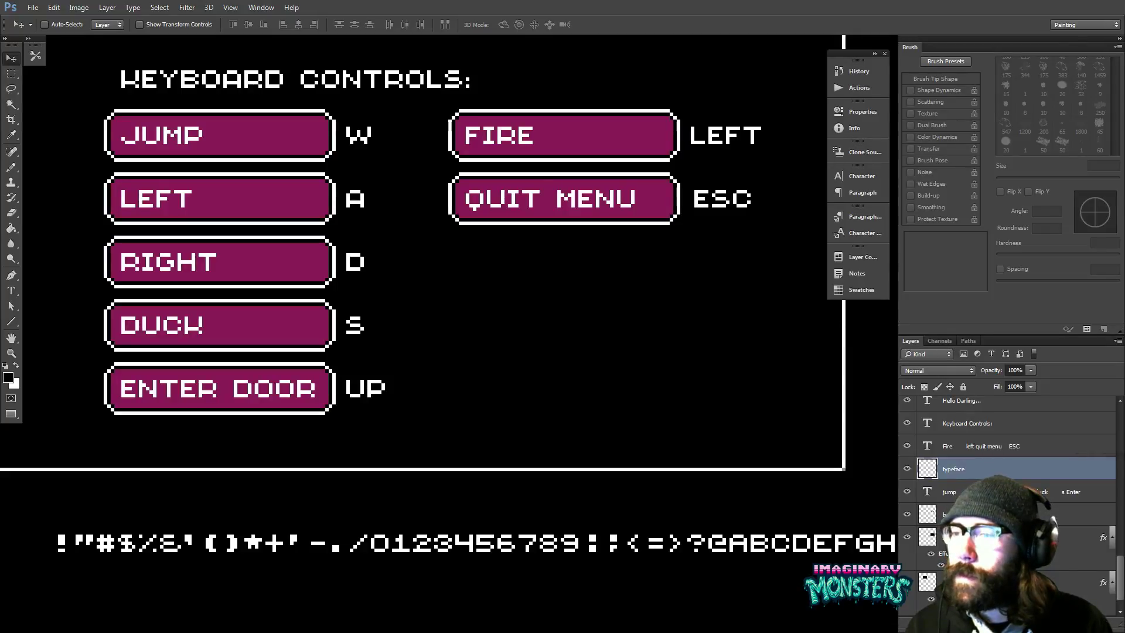
- Examine the separate exclamation mark glyph image up close and return to the controls screen document
key(z)
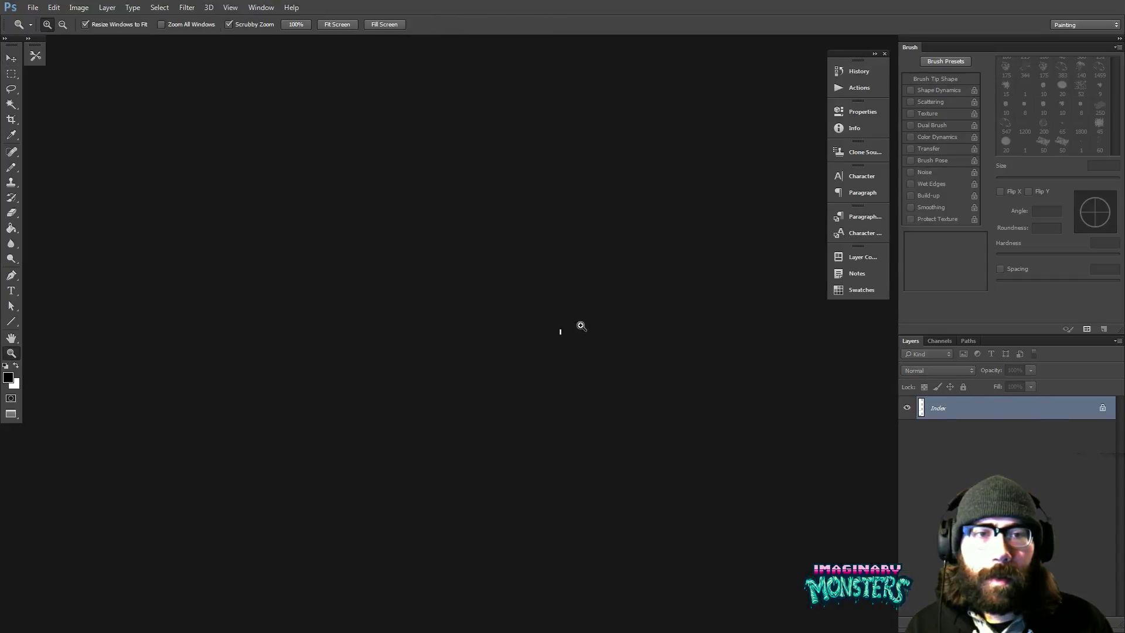
drag(582, 326, 704, 241)
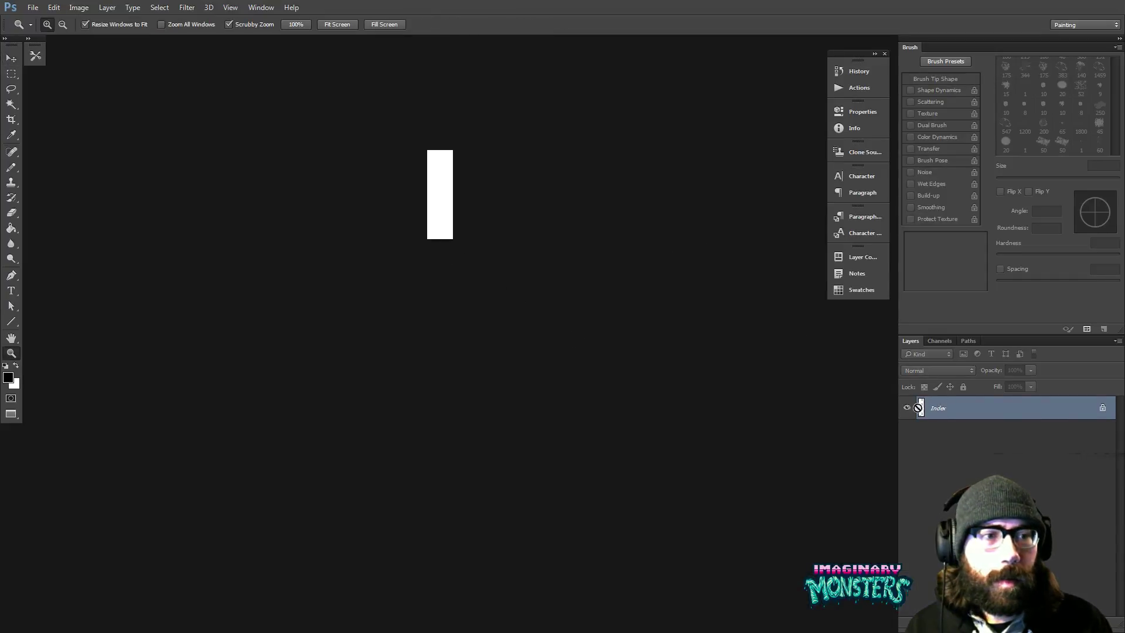
key(v)
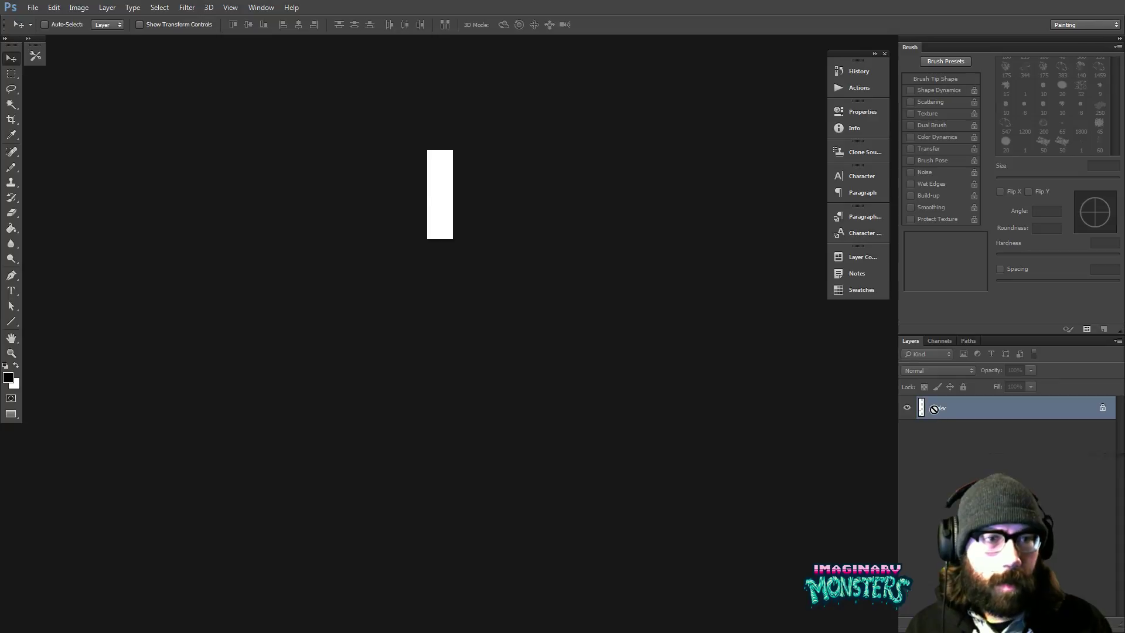
drag(510, 227, 535, 270)
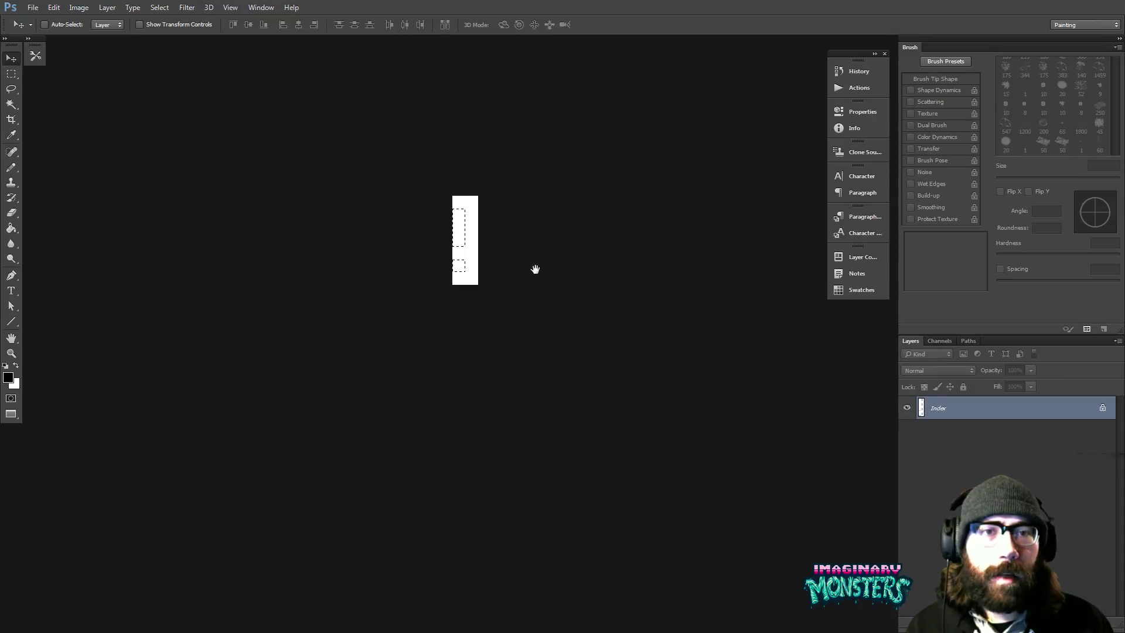
key(z)
click(468, 245)
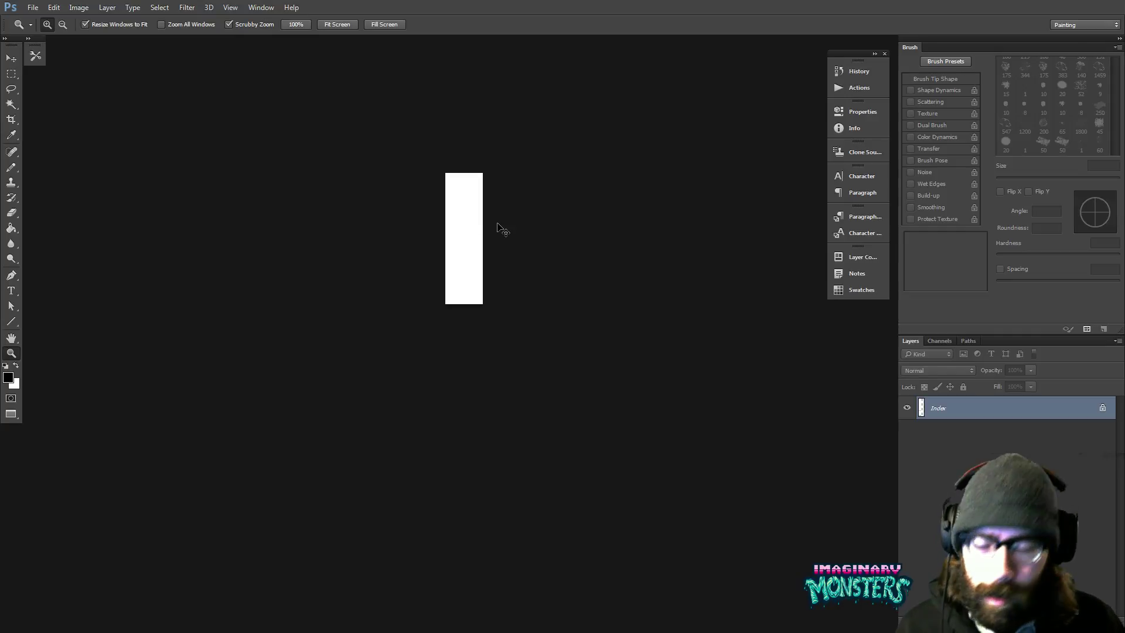
key(ctrl+Tab)
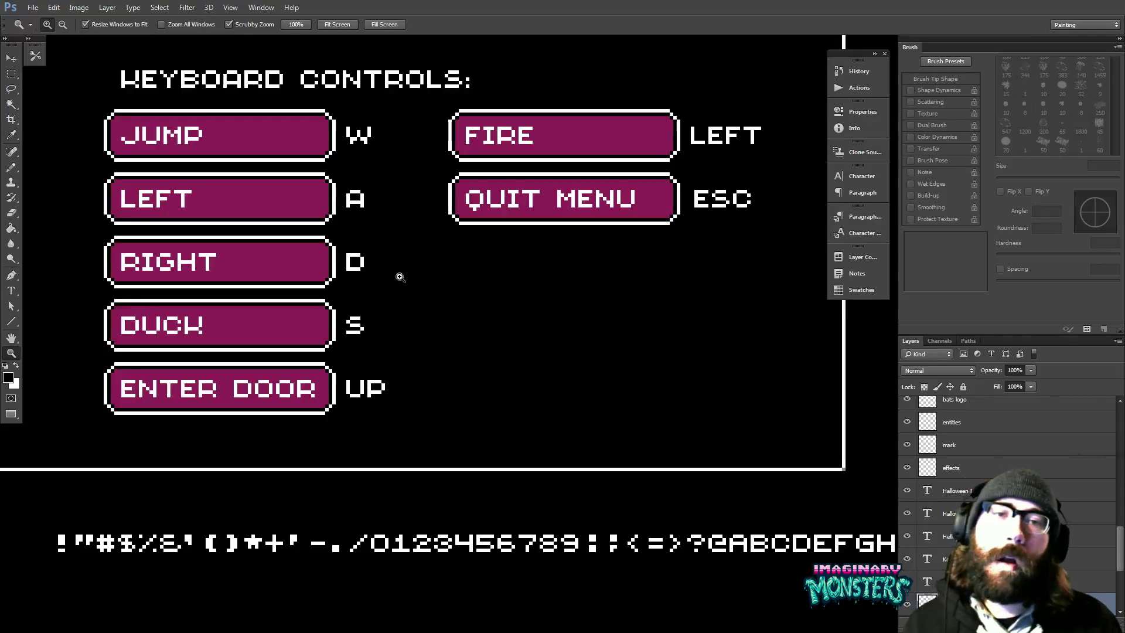
- Align the typeface character strip's start with the "Hello Darling..." sample line, placing it directly above that line
scroll(470, 288, up, 3)
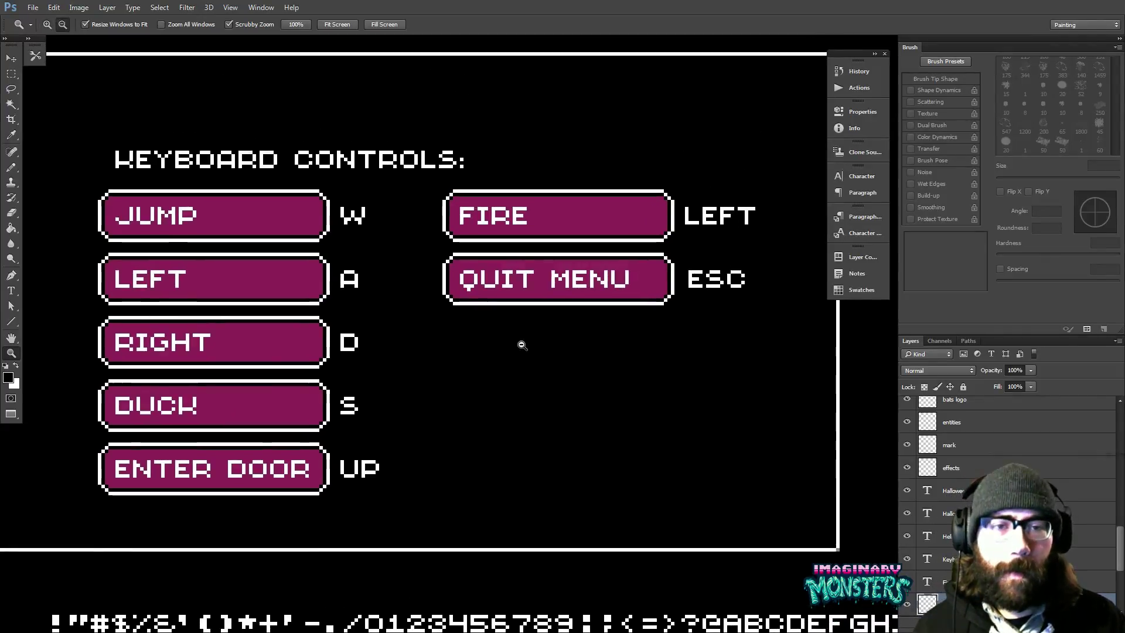
alt+click(522, 343)
alt+click(523, 346)
alt+click(520, 342)
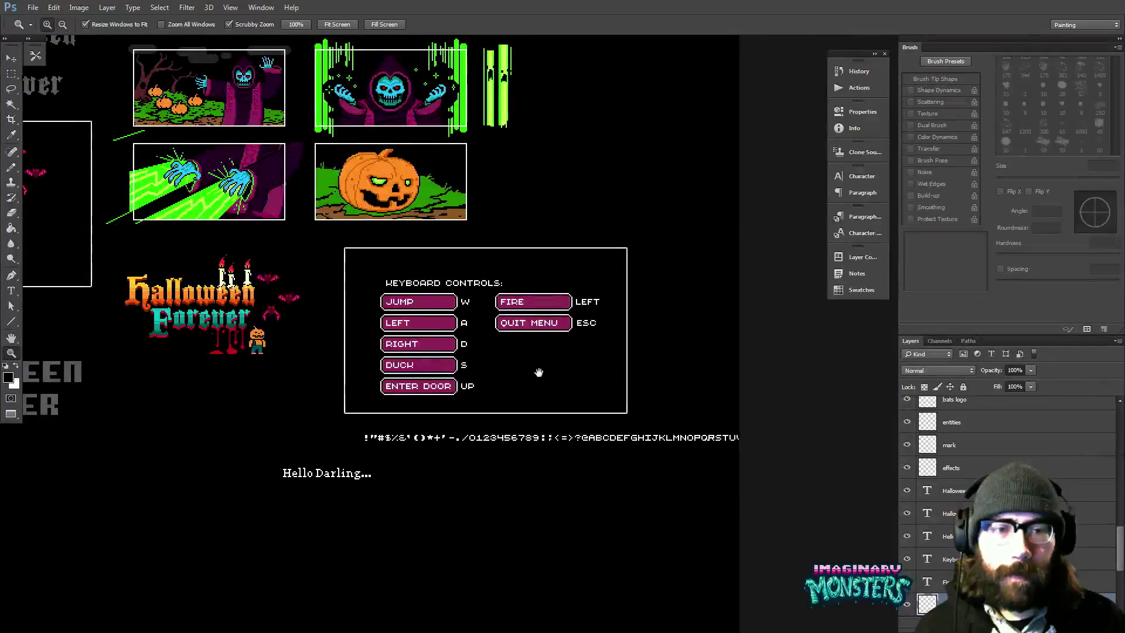
drag(537, 372, 429, 452)
key(v)
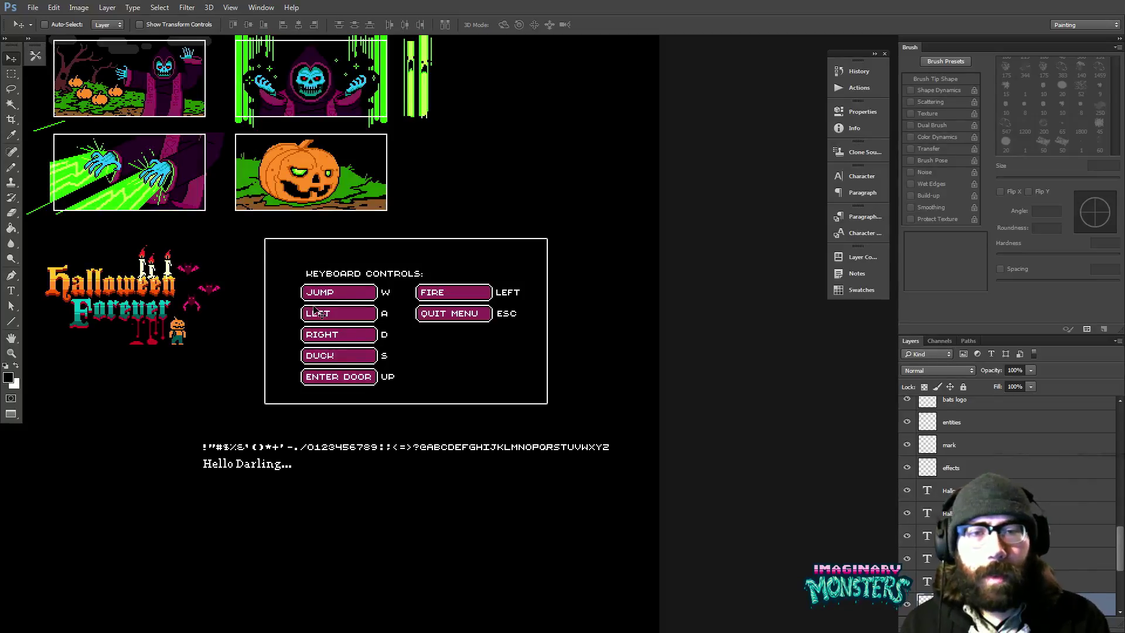
- Fill the LEFT button's background with orange from the colour swatches, using the Paint Bucket on the button shapes layer
drag(314, 305, 443, 355)
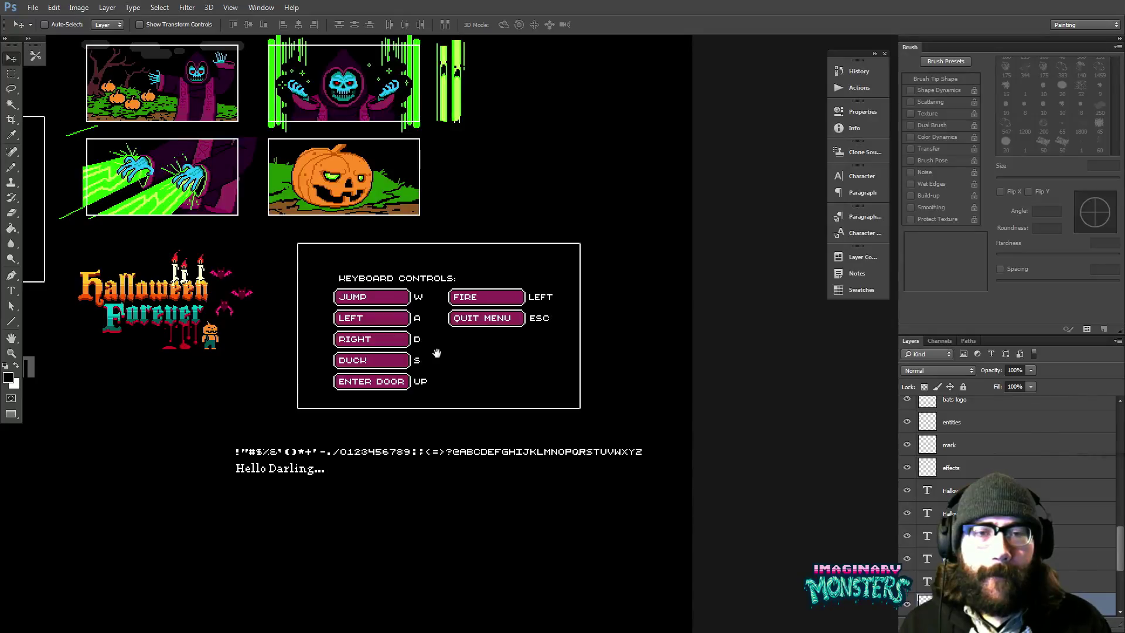
key(z)
click(422, 330)
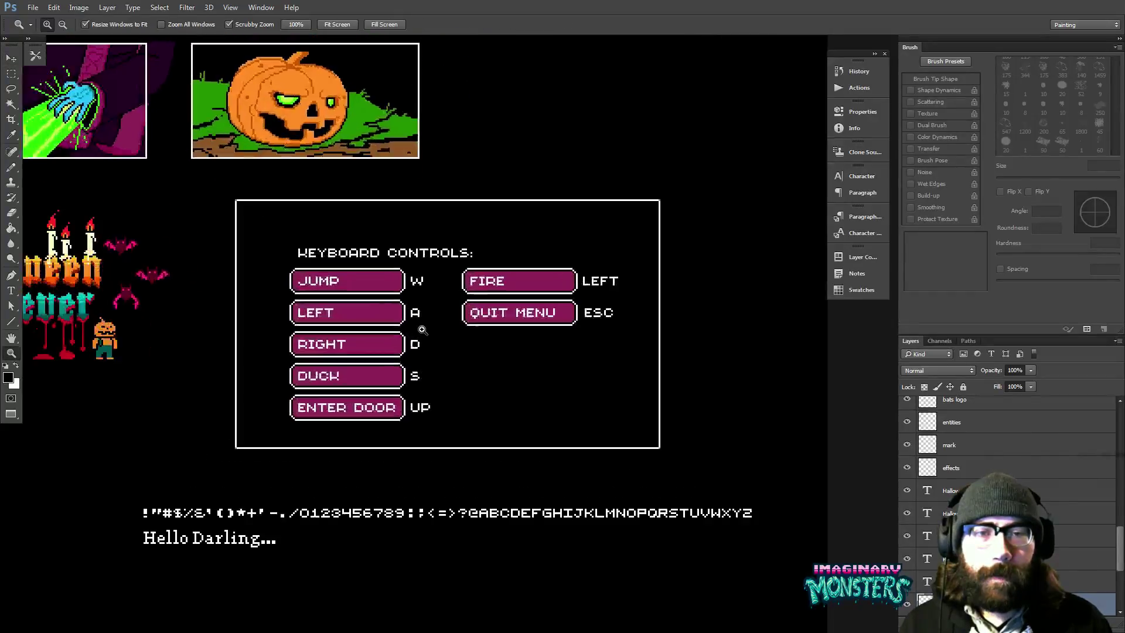
mouse_move(403, 335)
mouse_down()
mouse_move(440, 350)
mouse_move(381, 338)
mouse_up()
key(v)
key(z)
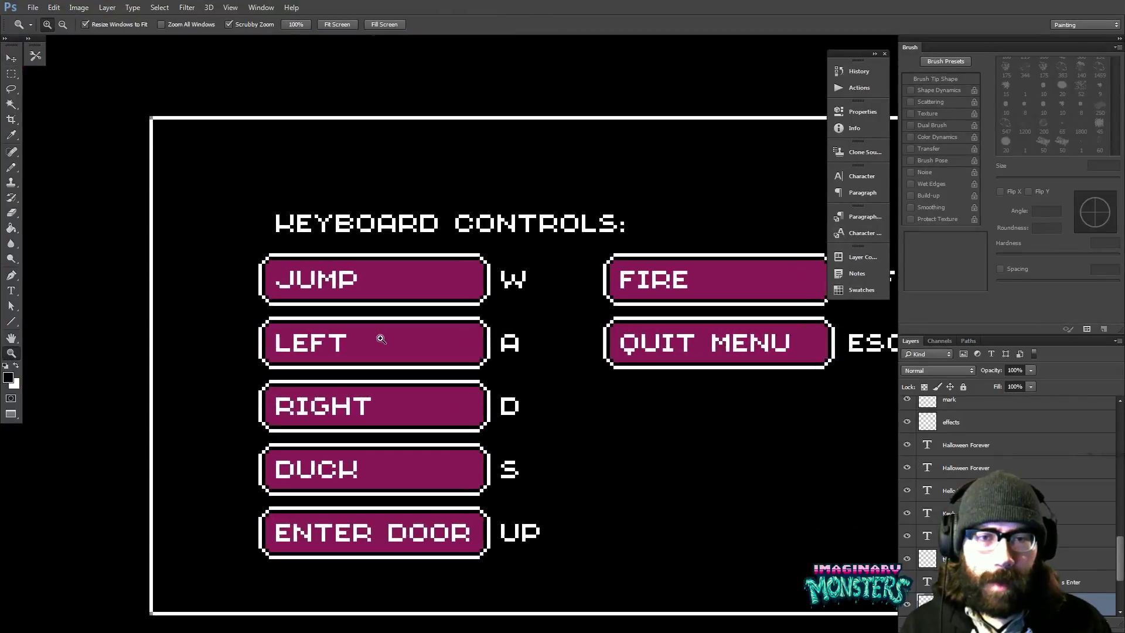
click(856, 290)
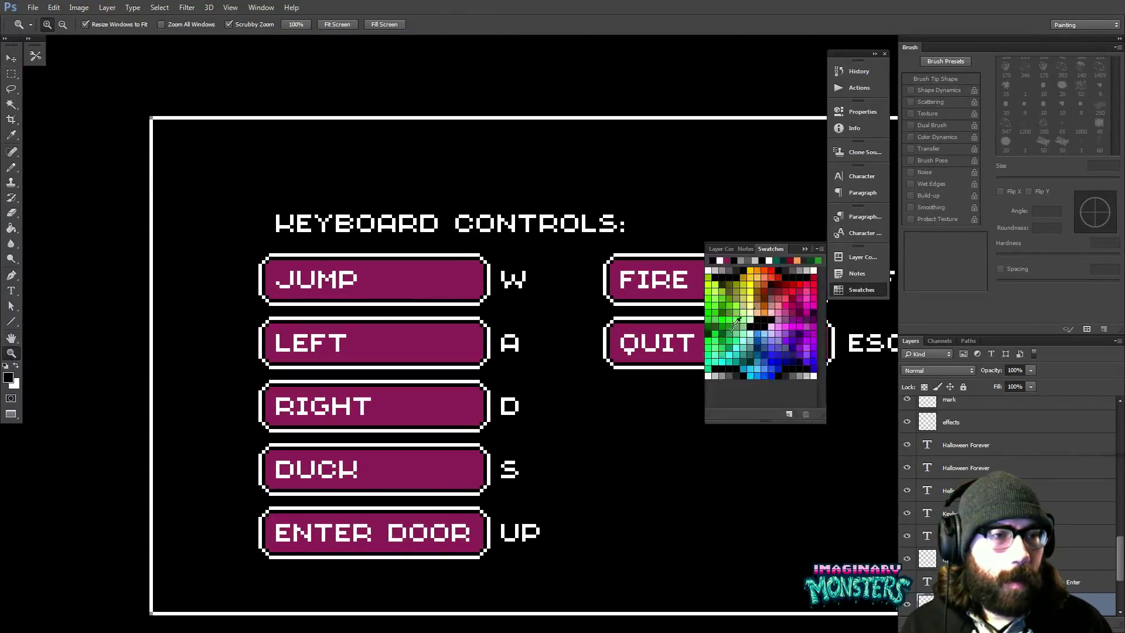
click(762, 313)
key(g)
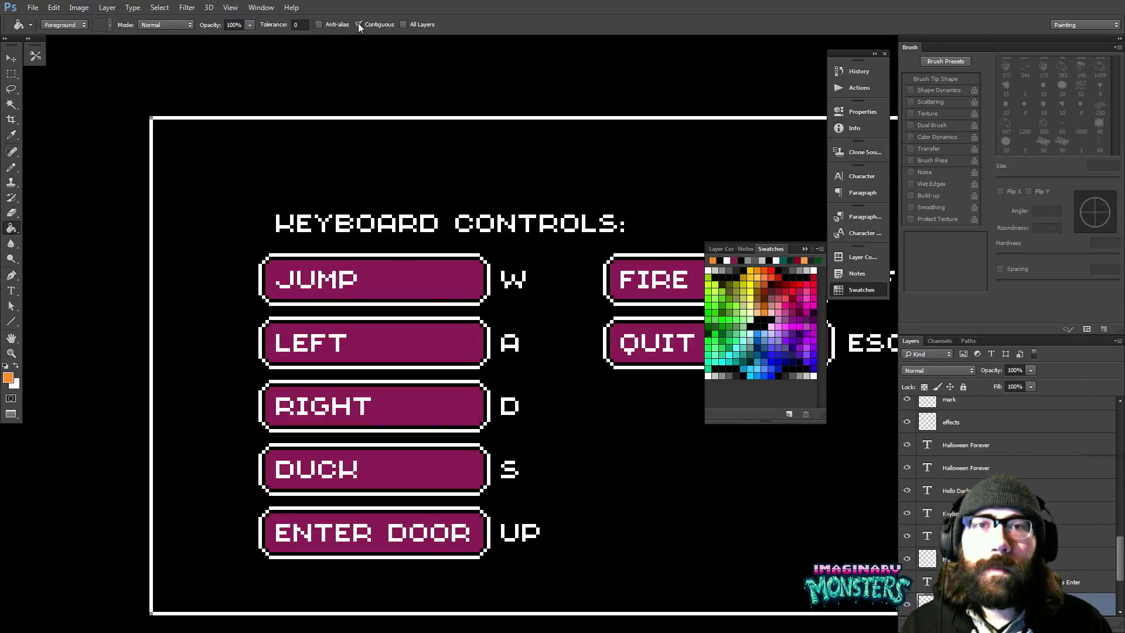
click(391, 329)
mouse_move(395, 346)
mouse_down()
mouse_move(397, 360)
mouse_move(440, 327)
mouse_move(546, 352)
mouse_up()
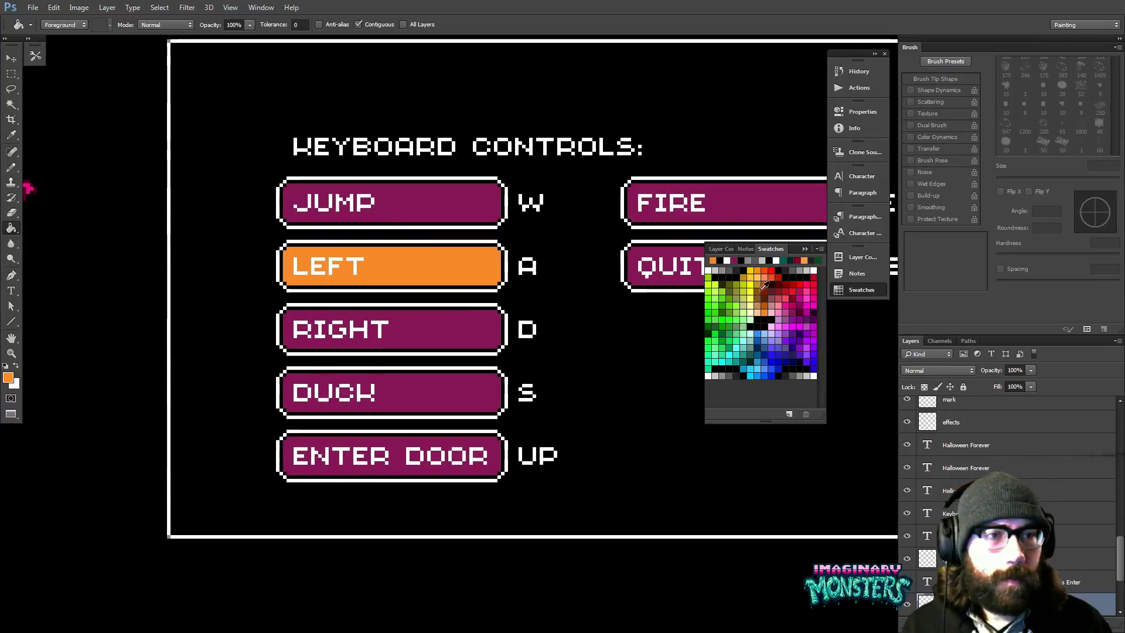
click(759, 269)
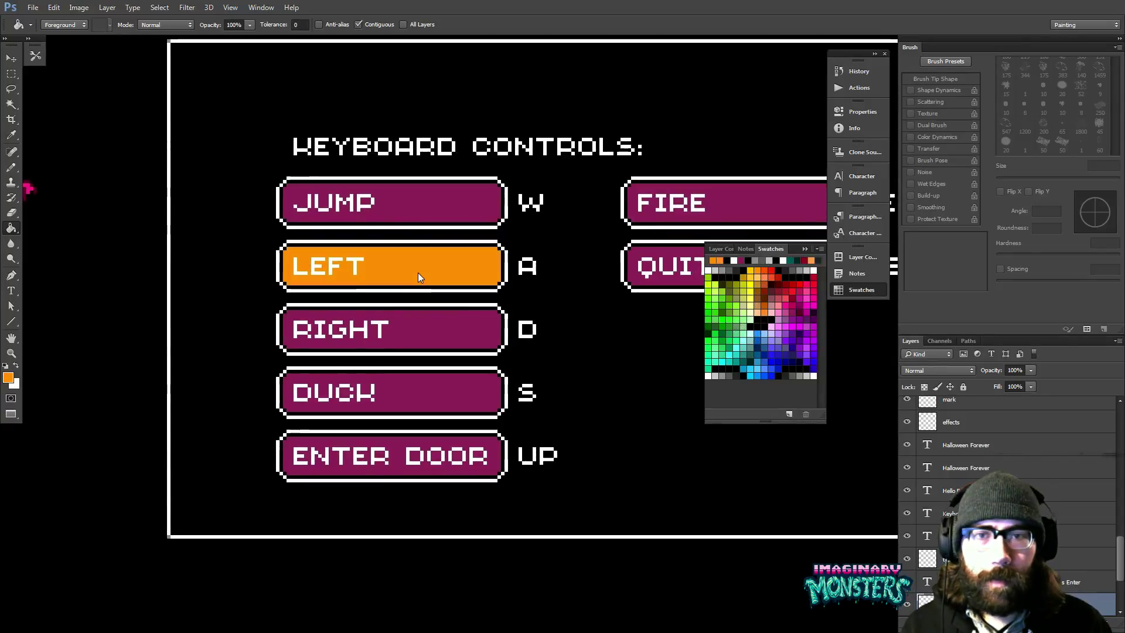
- Examine the controls screen with its orange LEFT button, both beside the surrounding artwork and up close
key(z)
scroll(448, 263, down, 3)
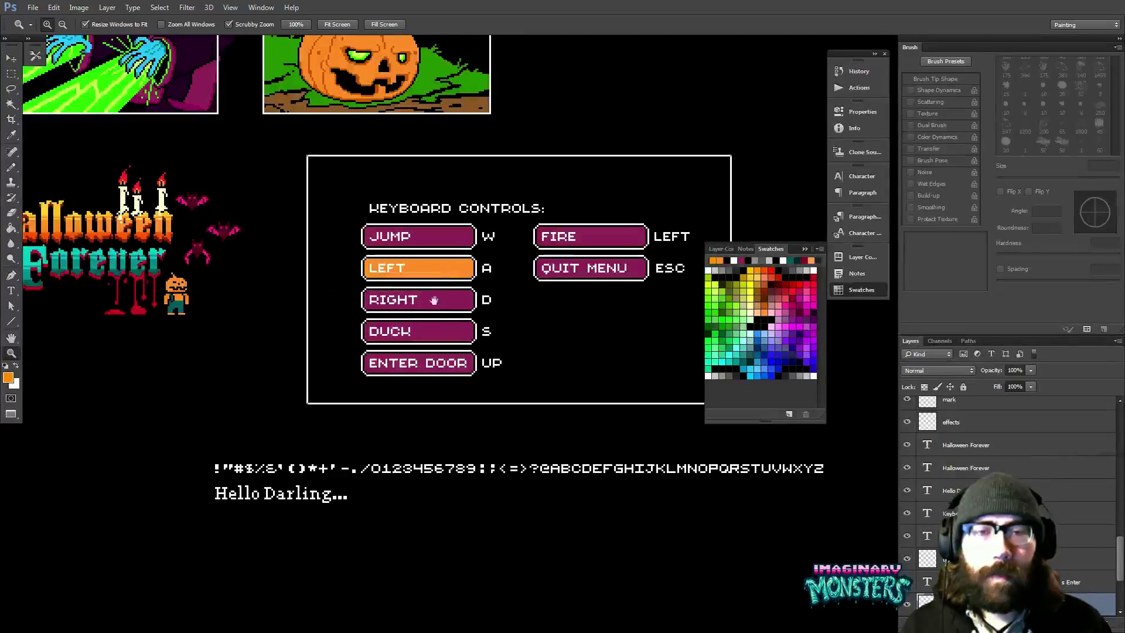
drag(473, 452, 422, 418)
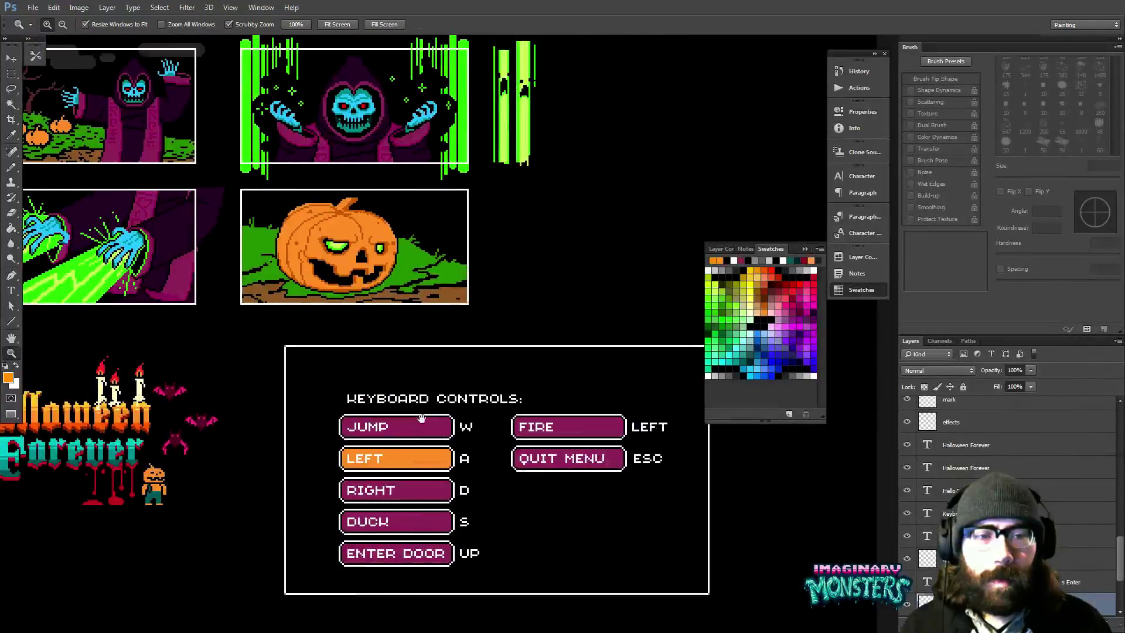
drag(518, 428, 457, 388)
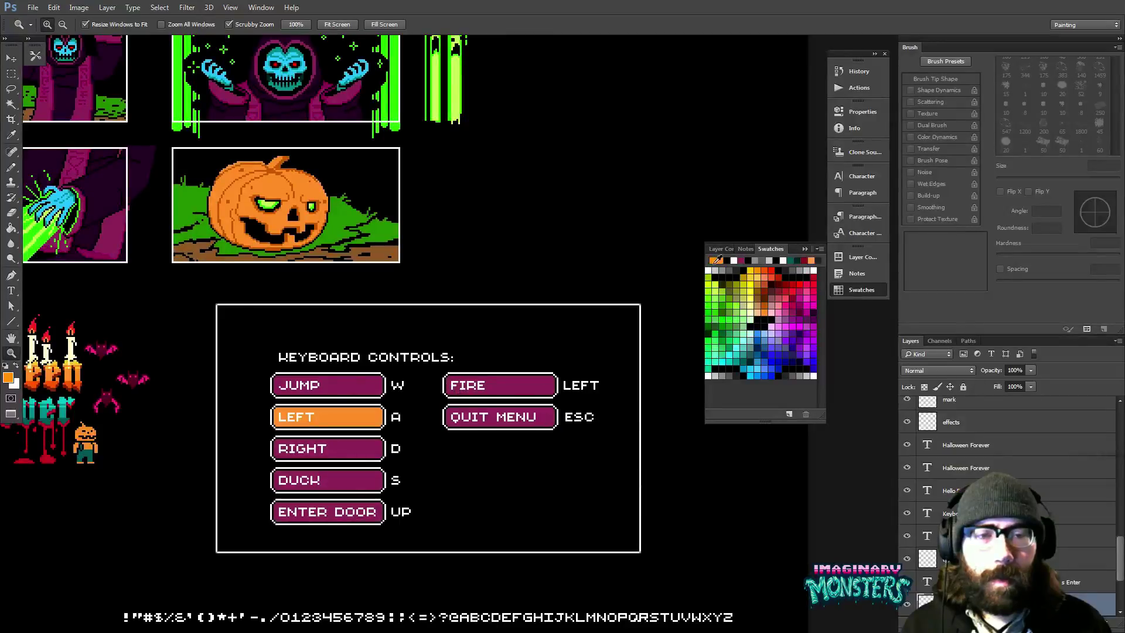
click(583, 416)
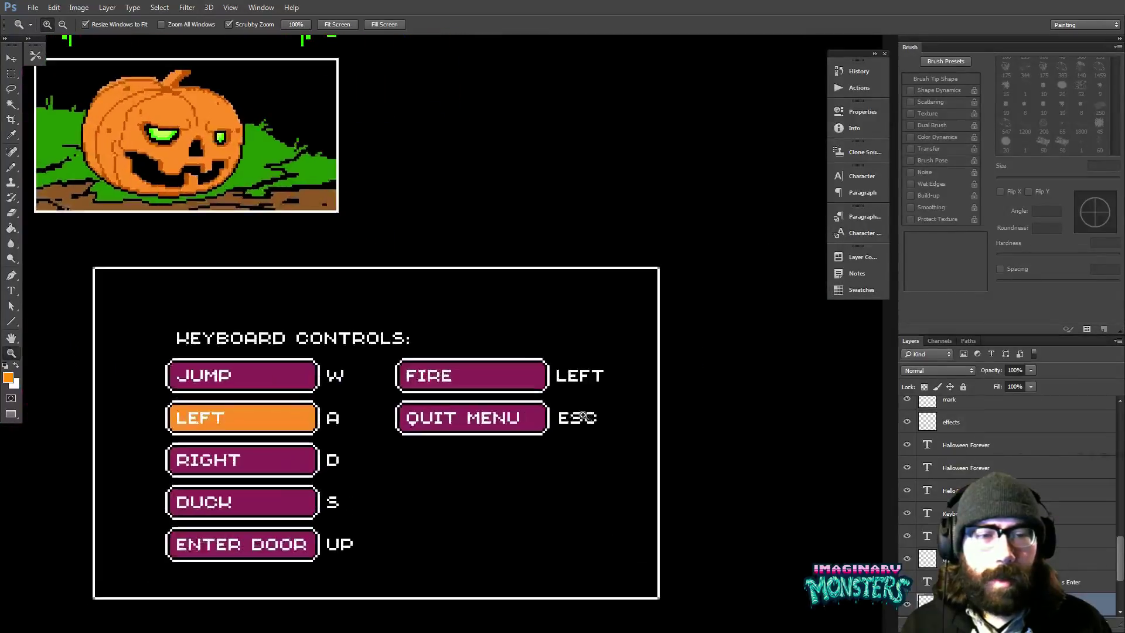
click(584, 416)
drag(444, 437, 505, 405)
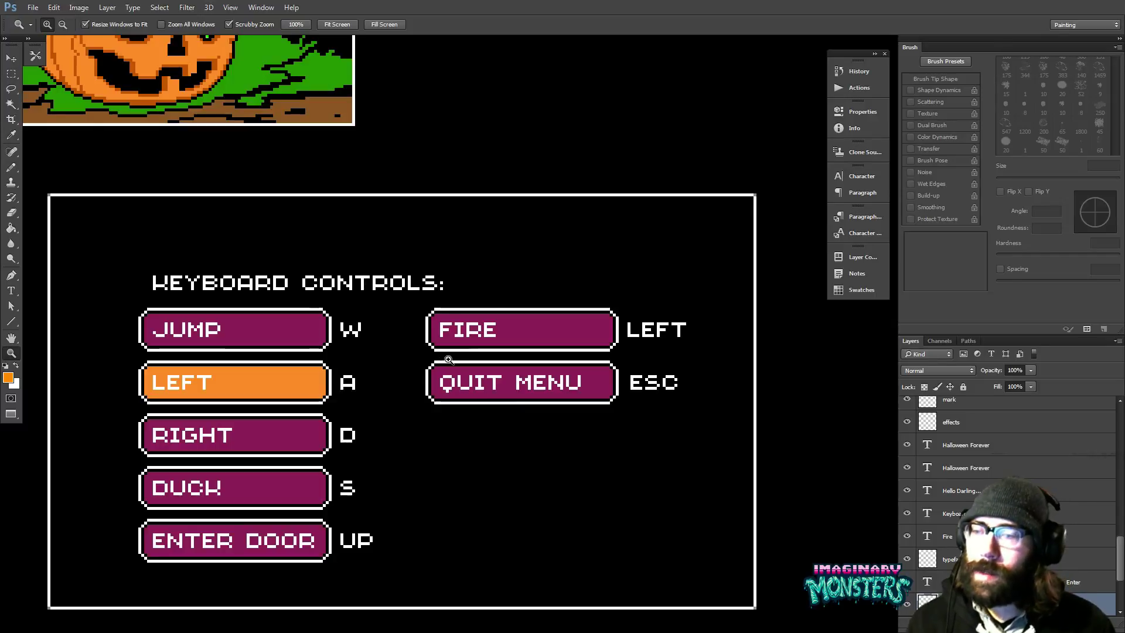
drag(387, 339, 429, 312)
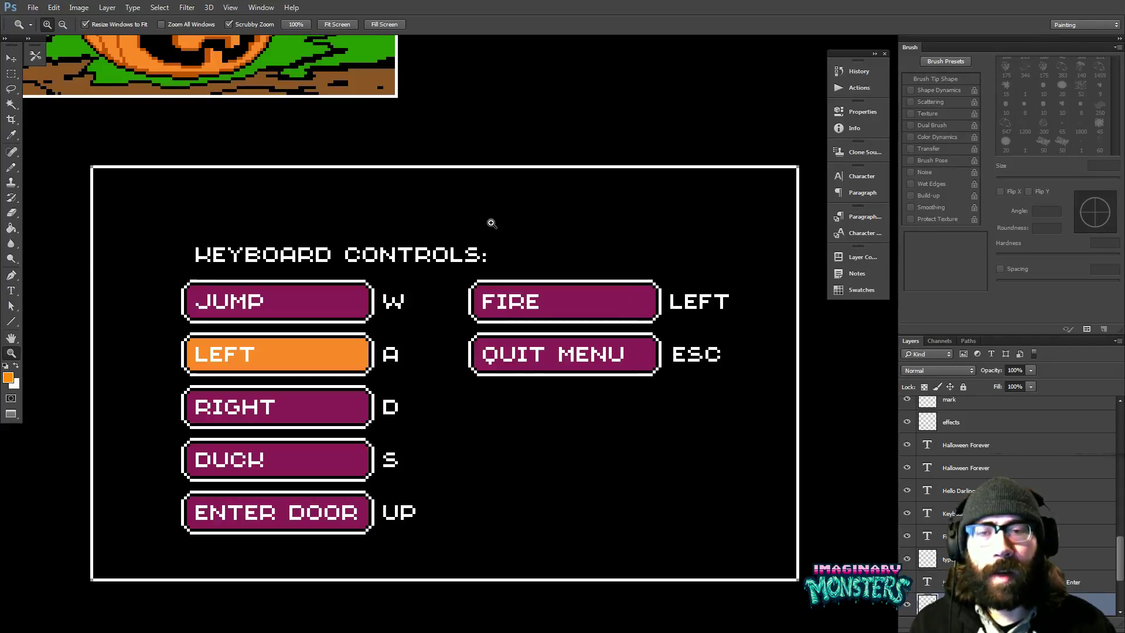
drag(472, 246, 499, 238)
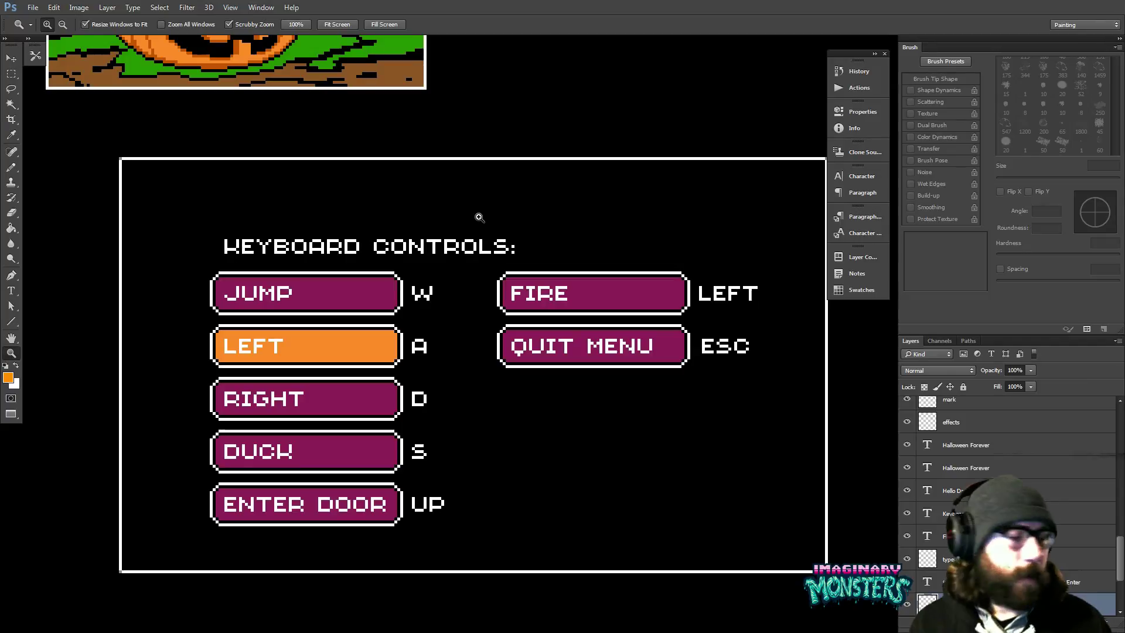
mouse_move(684, 231)
mouse_down()
mouse_move(641, 231)
mouse_move(667, 238)
mouse_up()
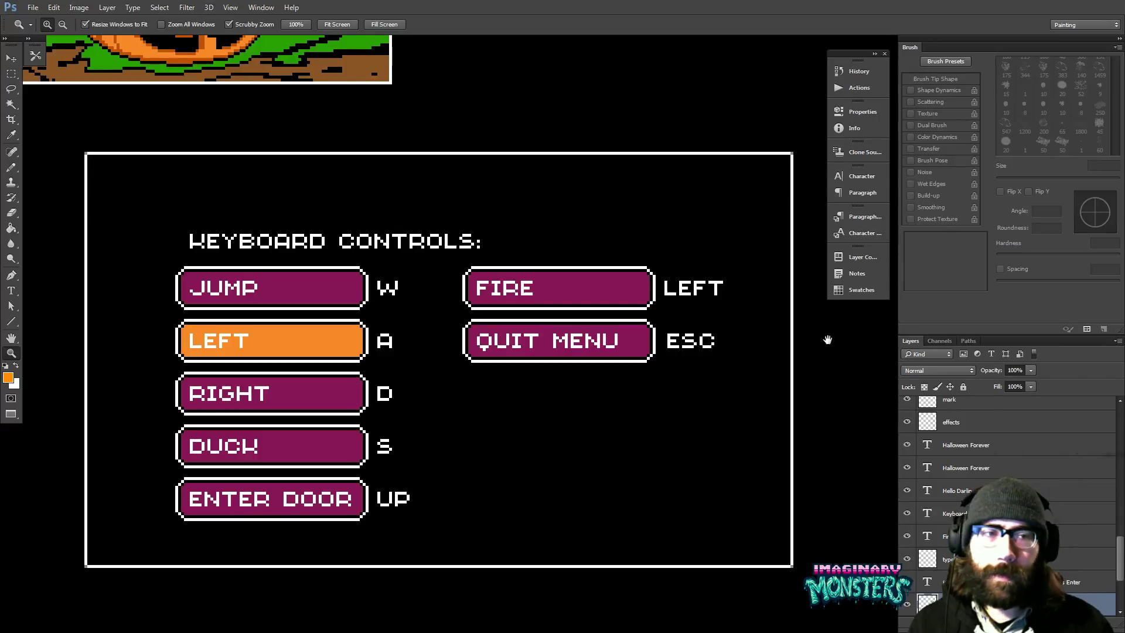
drag(828, 338, 824, 342)
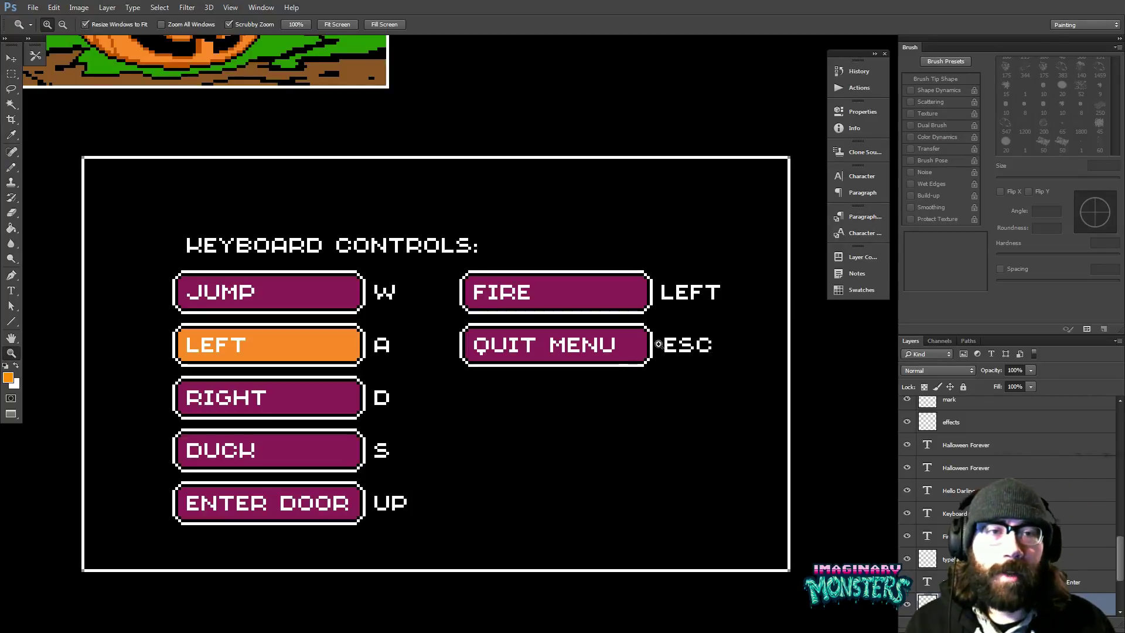
drag(465, 472, 516, 470)
key(h)
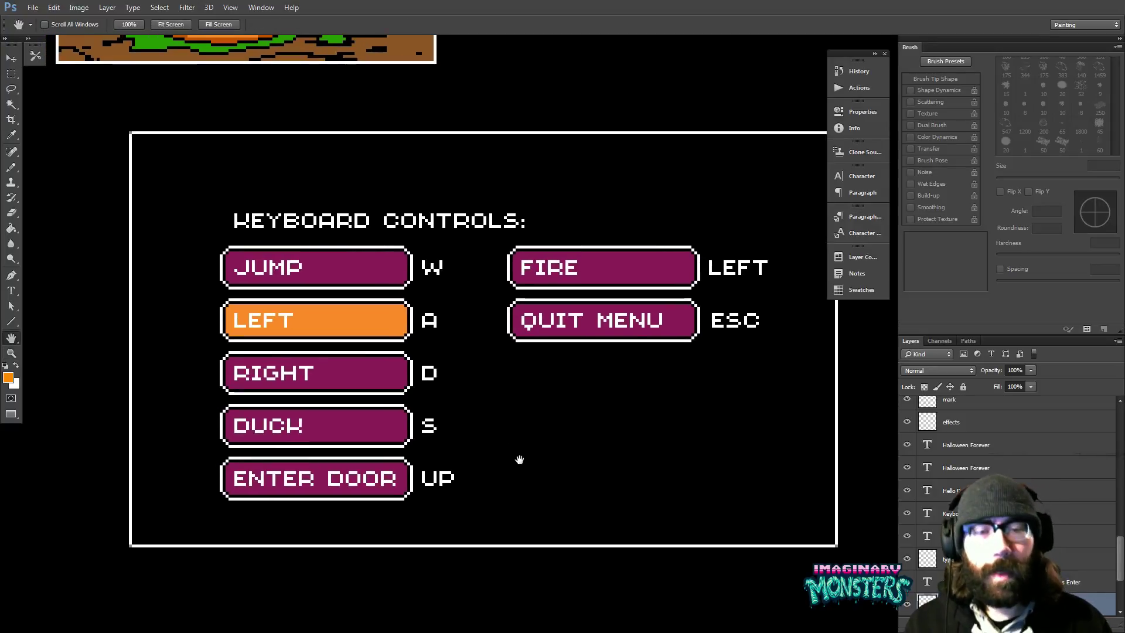
scroll(519, 453, left, 2)
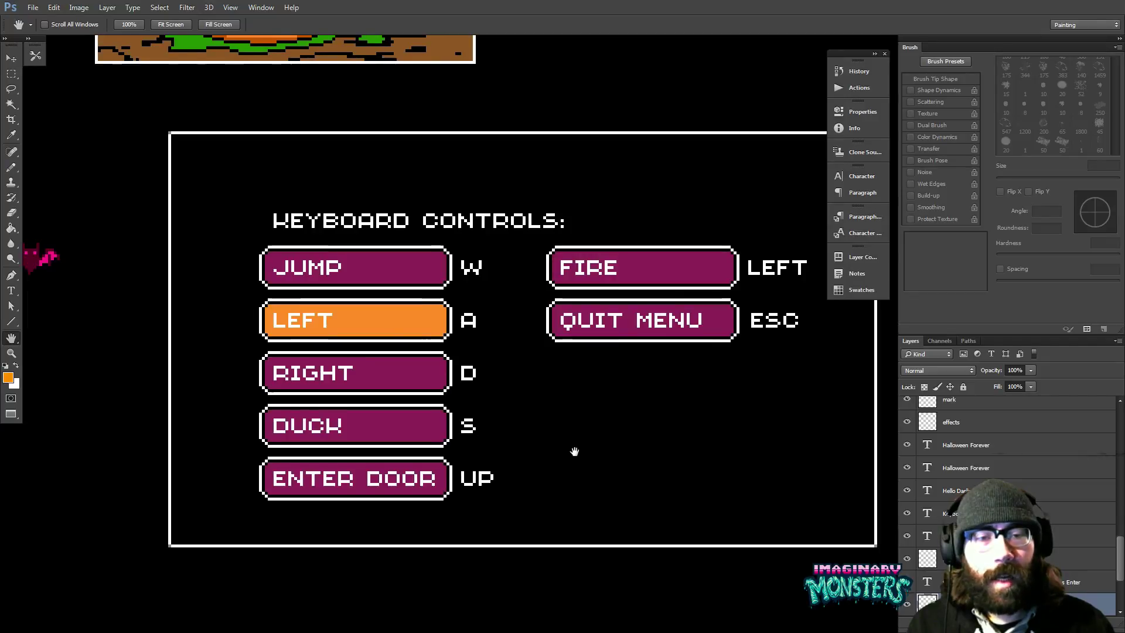
drag(575, 454, 555, 462)
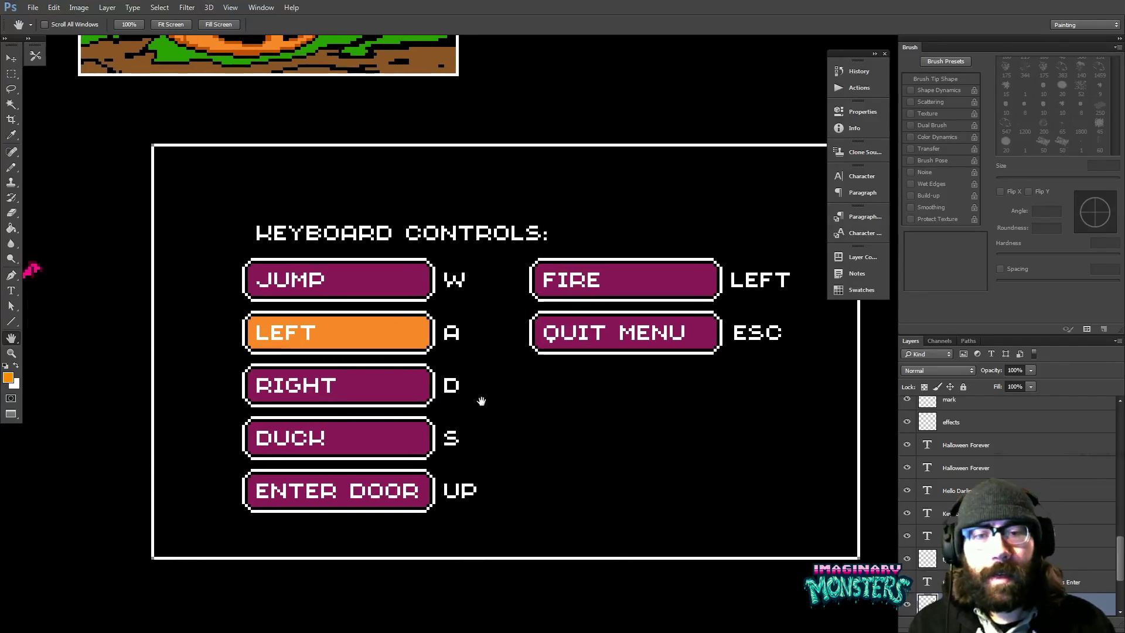
drag(478, 399, 504, 413)
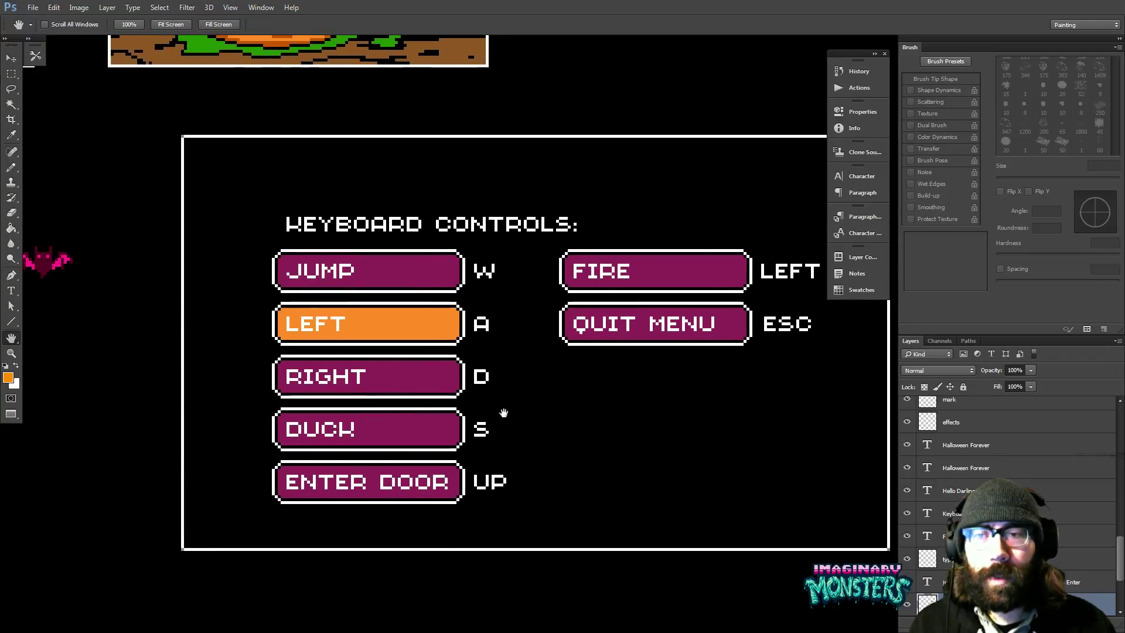
drag(701, 415, 672, 404)
key(z)
alt+click(658, 409)
key(h)
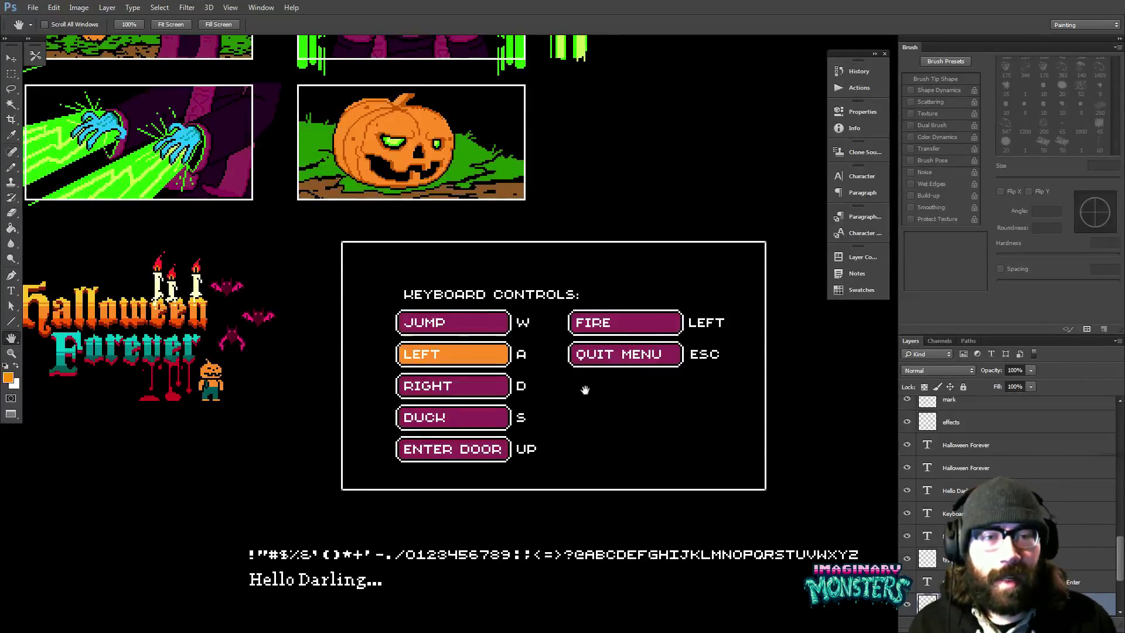
drag(583, 390, 542, 394)
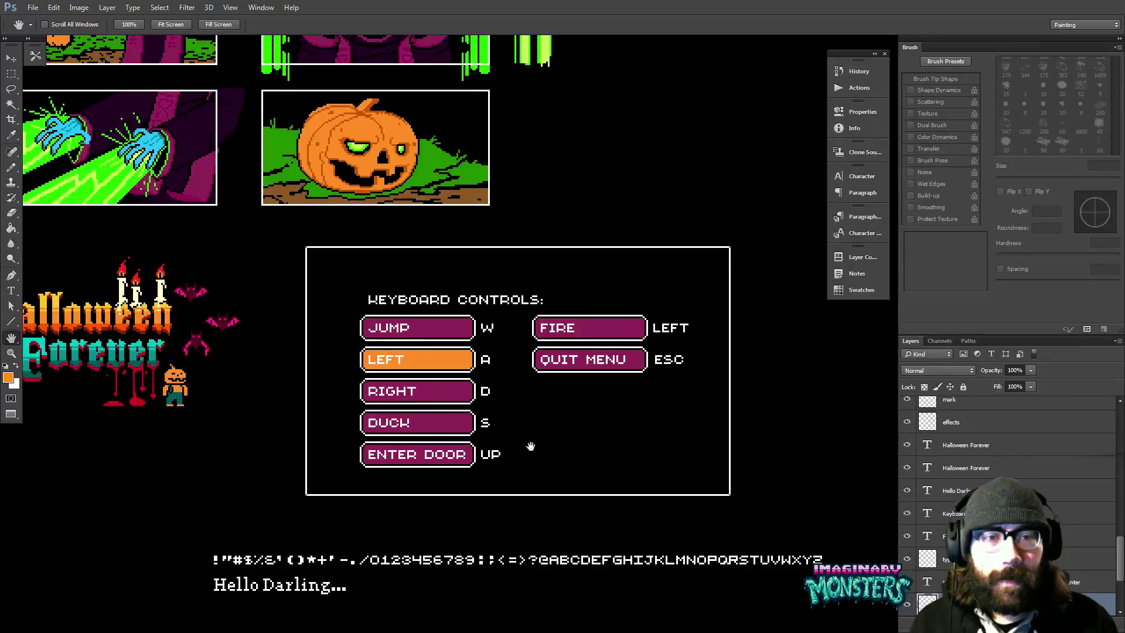
- Save the controls screen document hf_title00.psd
drag(530, 446, 512, 386)
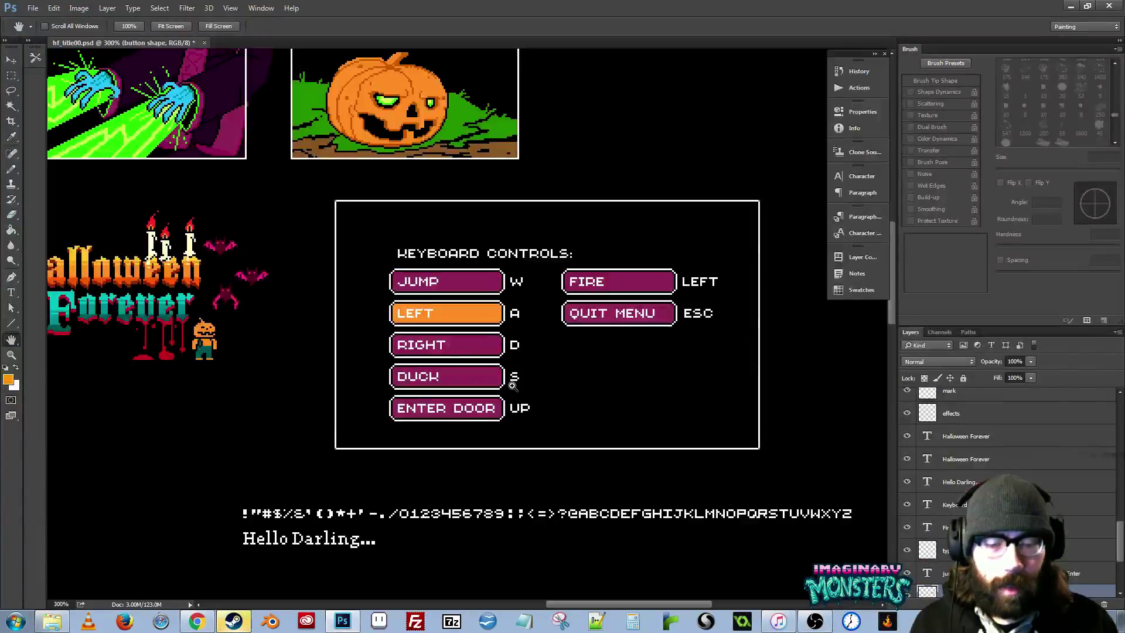
key(ctrl+s)
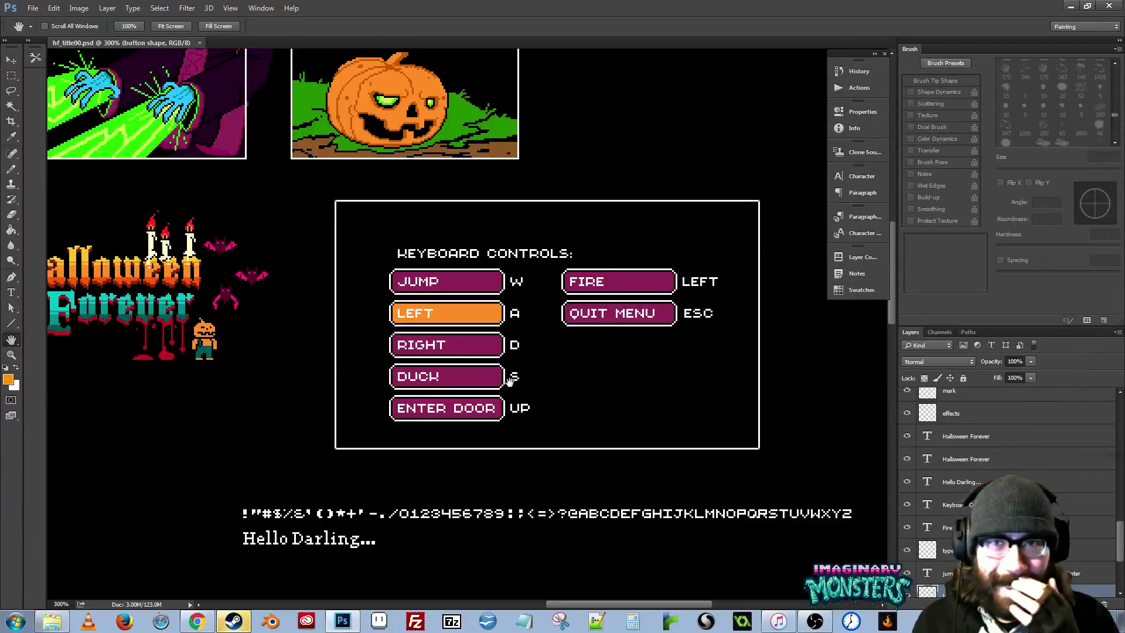
key(f)
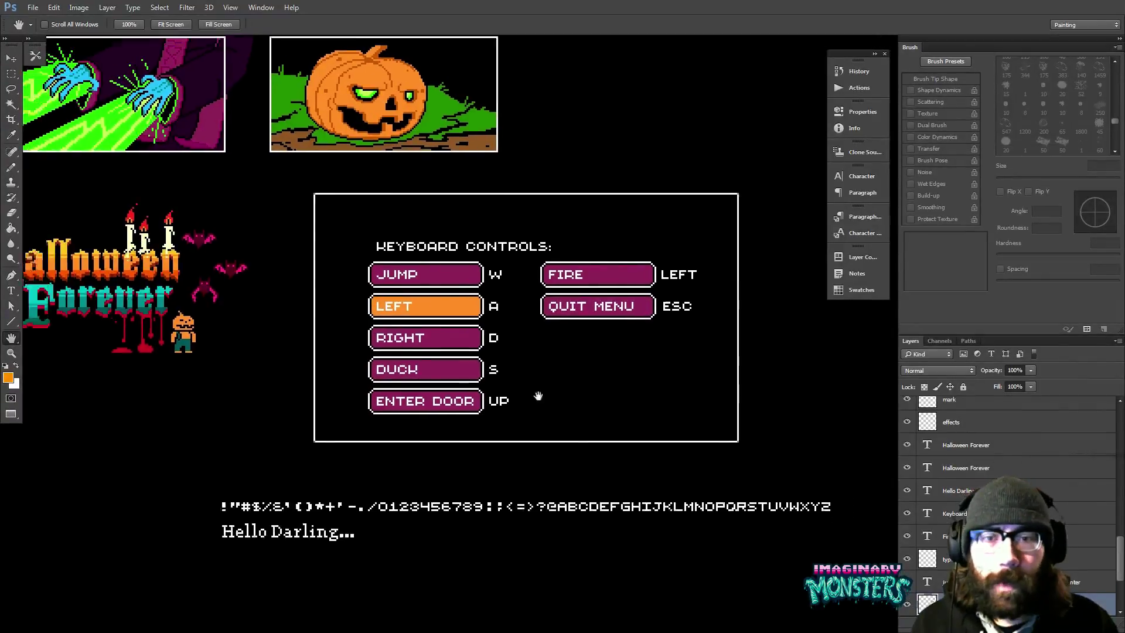
drag(538, 396, 586, 403)
drag(548, 450, 431, 412)
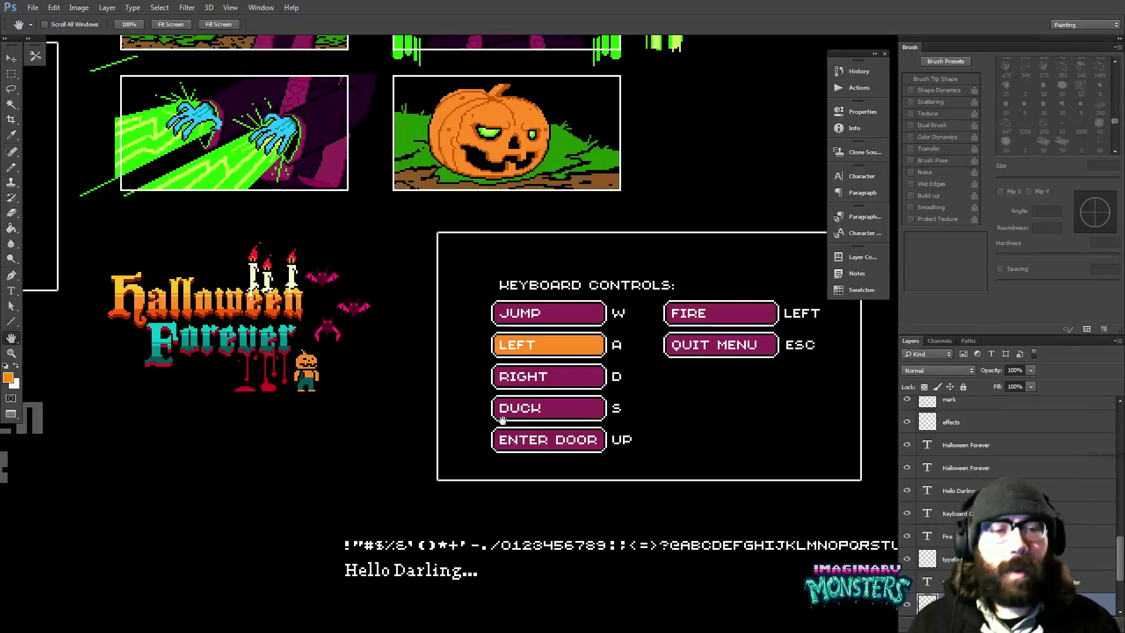
drag(640, 445, 589, 449)
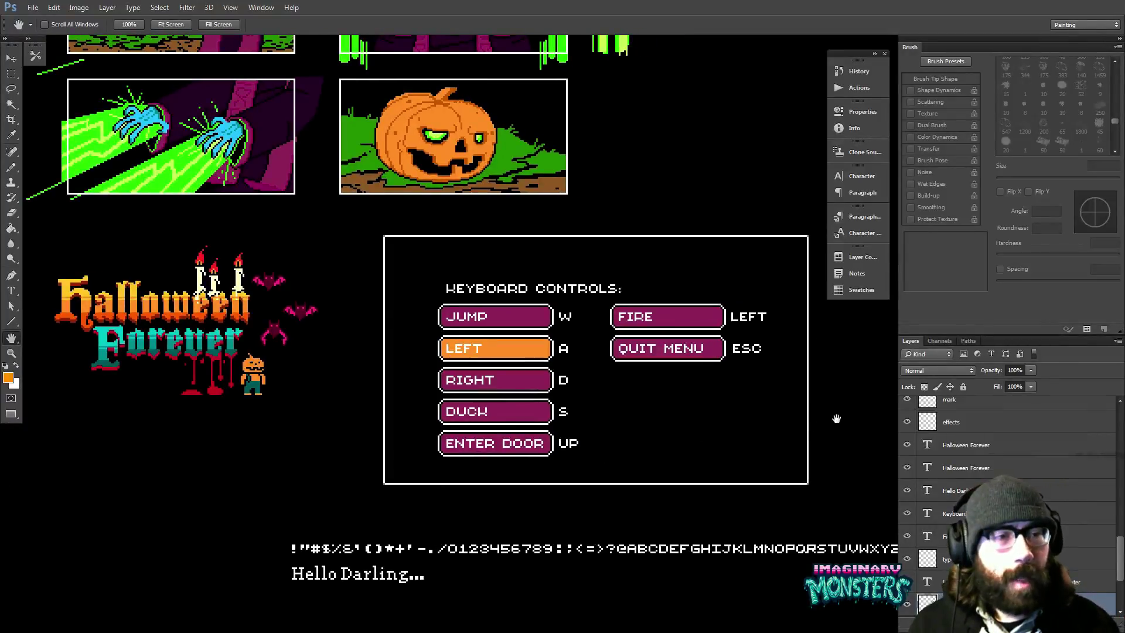
drag(803, 362, 789, 368)
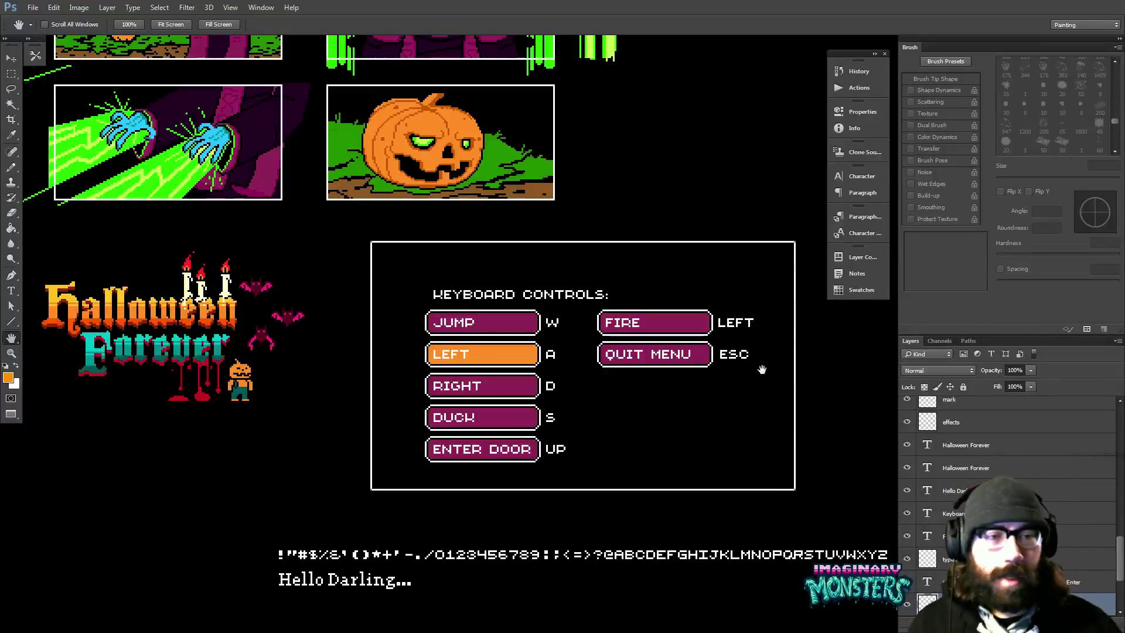
drag(761, 368, 744, 358)
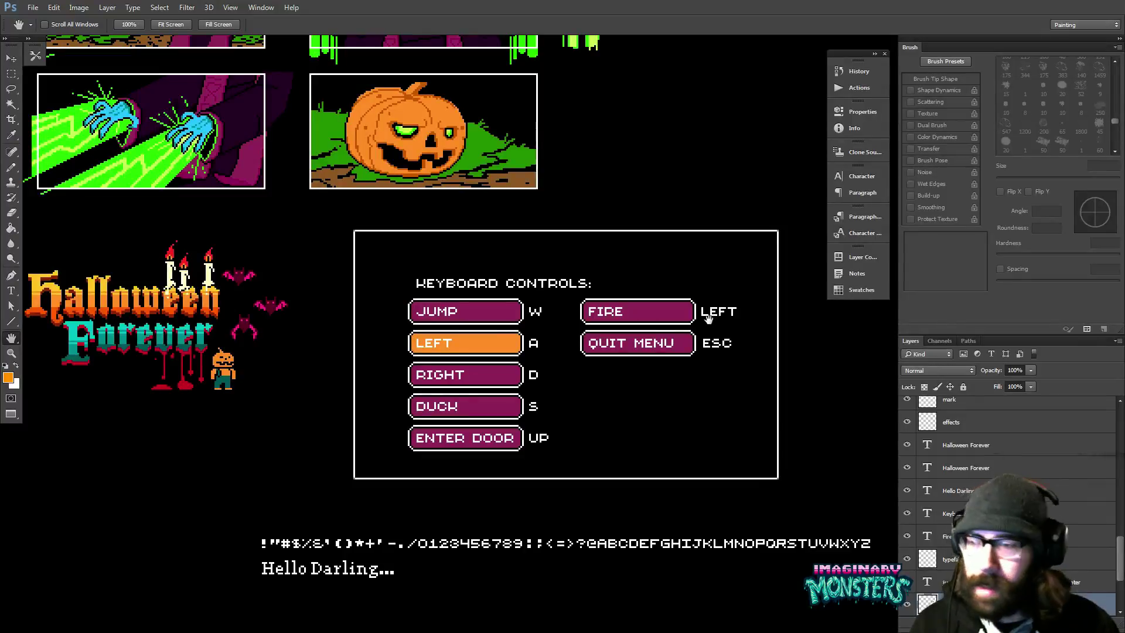
drag(756, 368, 740, 361)
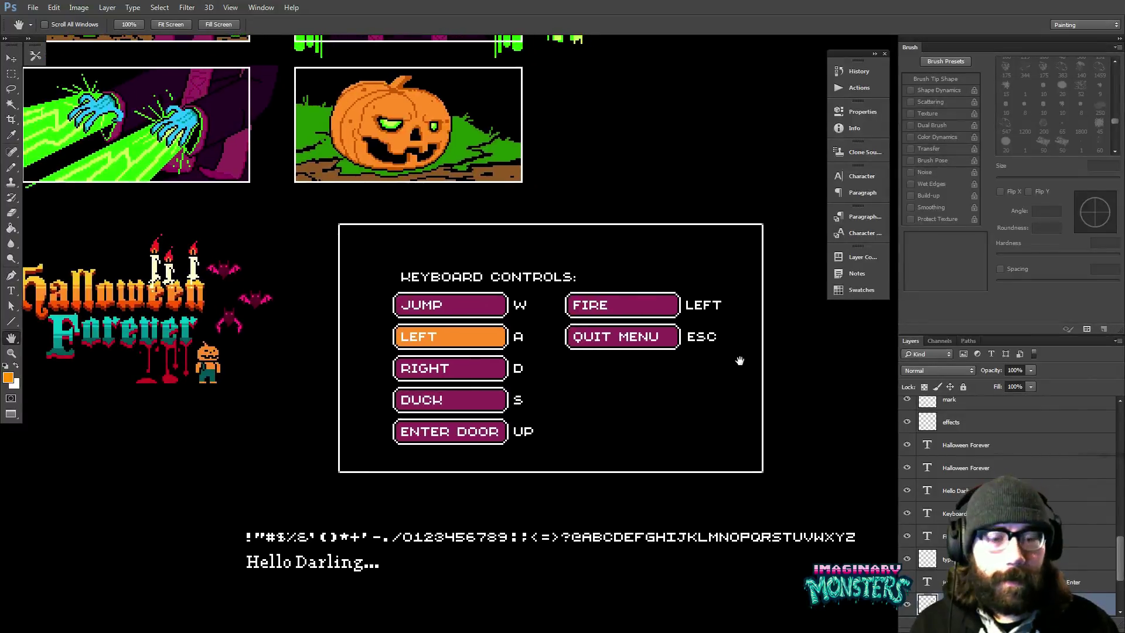
- Open hf_world02.psd from the halloweenforever folder and close hf_title00.psd
key(f)
key(f)
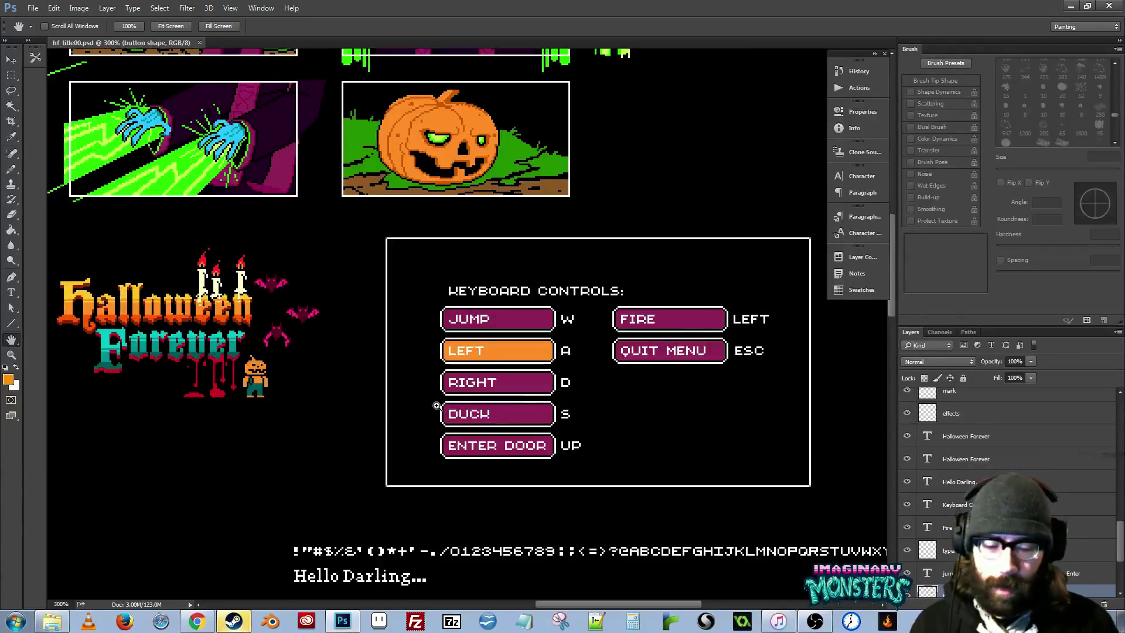
key(ctrl+o)
click(304, 306)
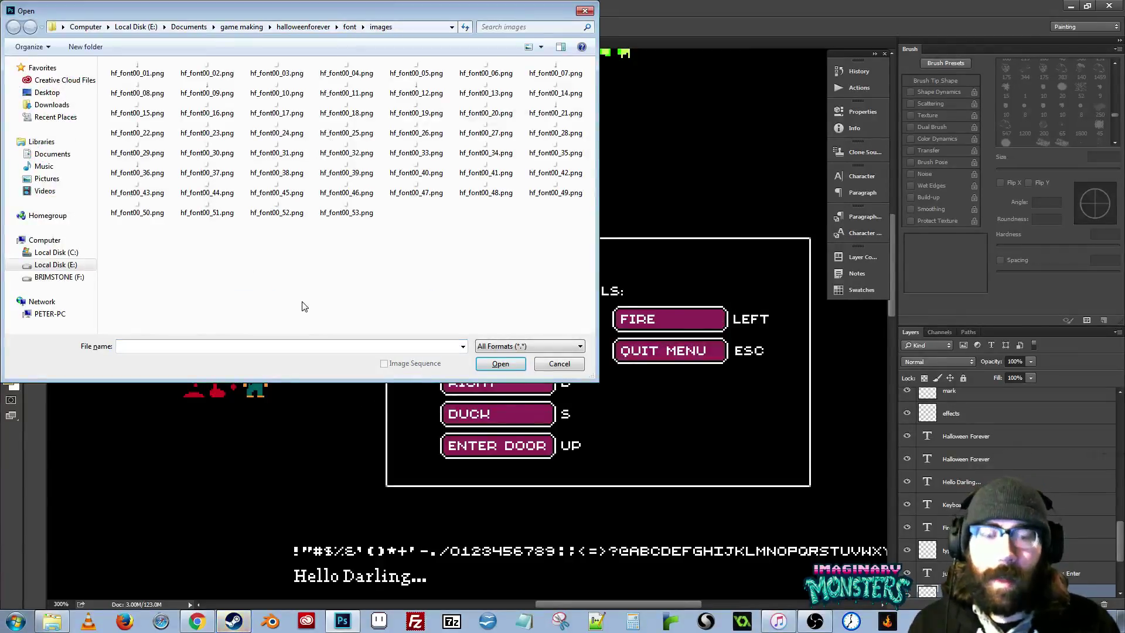
key(BackSpace)
key(BackSpace)
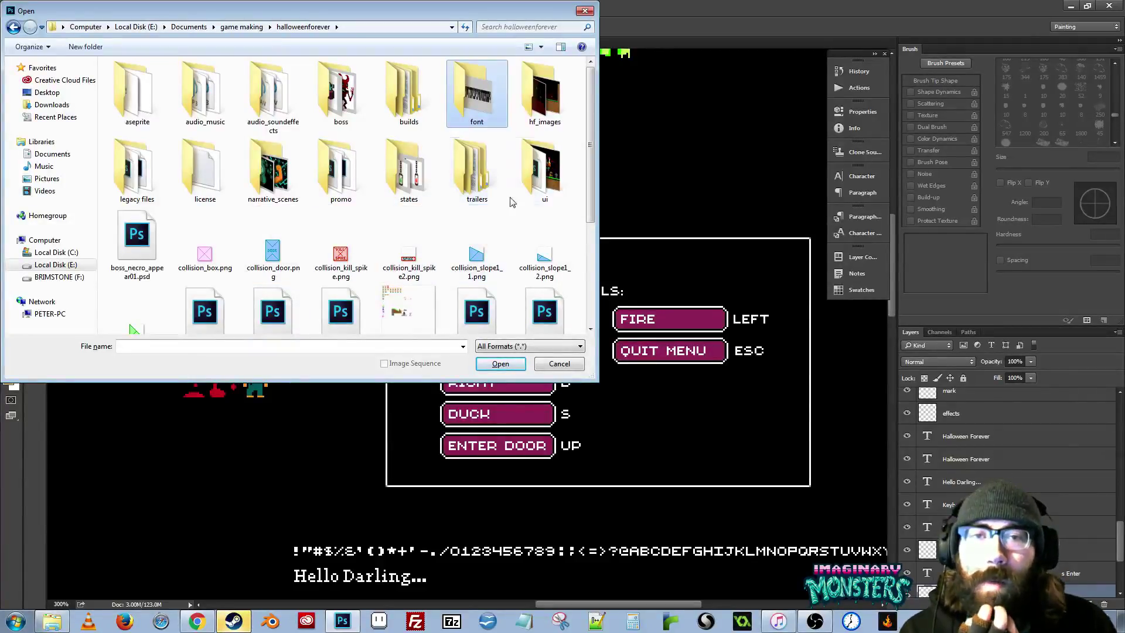
scroll(554, 195, down, 3)
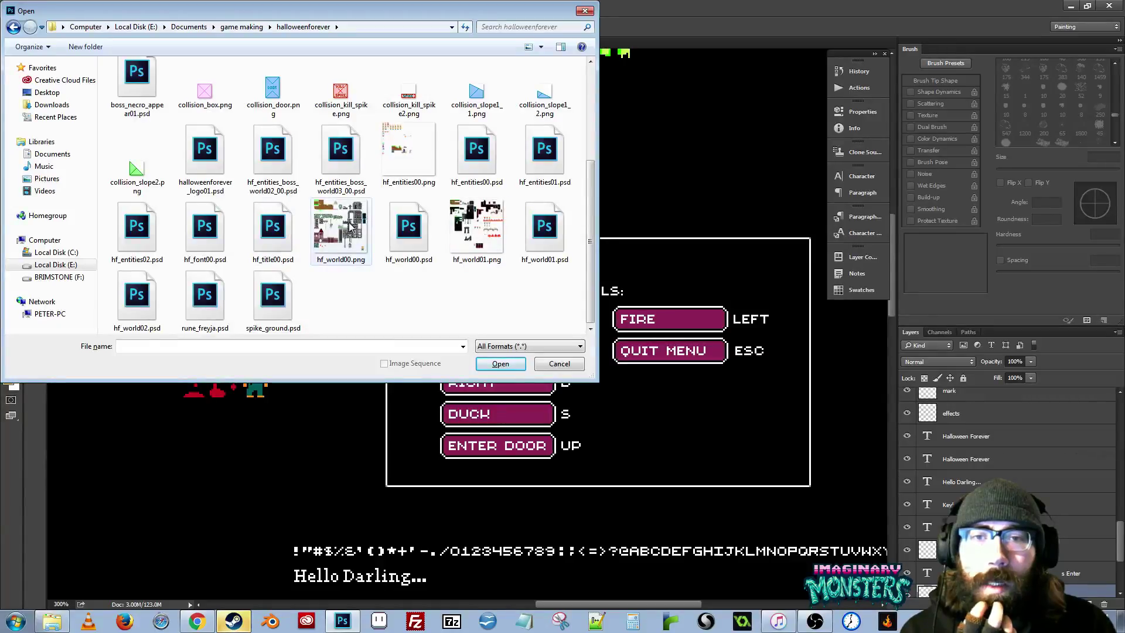
click(145, 298)
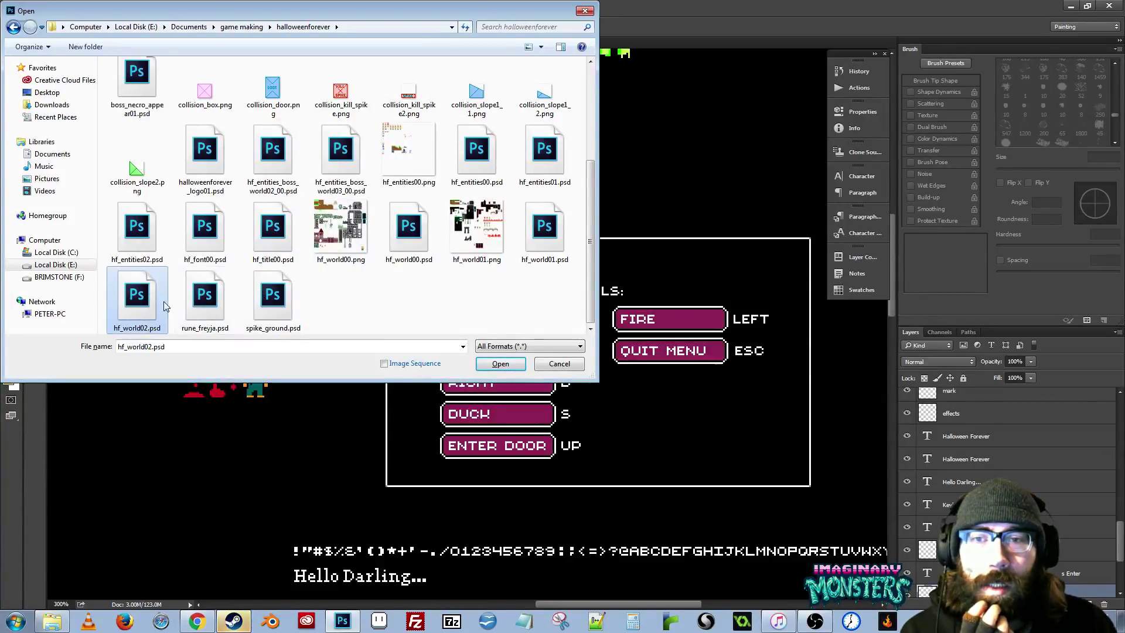
click(508, 367)
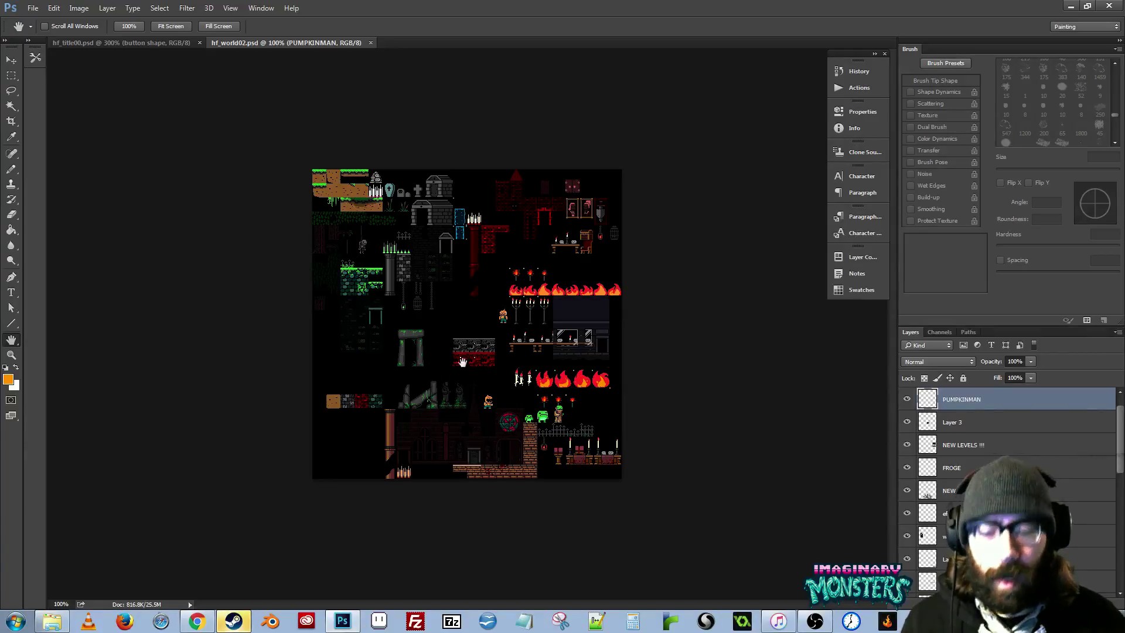
click(145, 42)
key(ctrl+w)
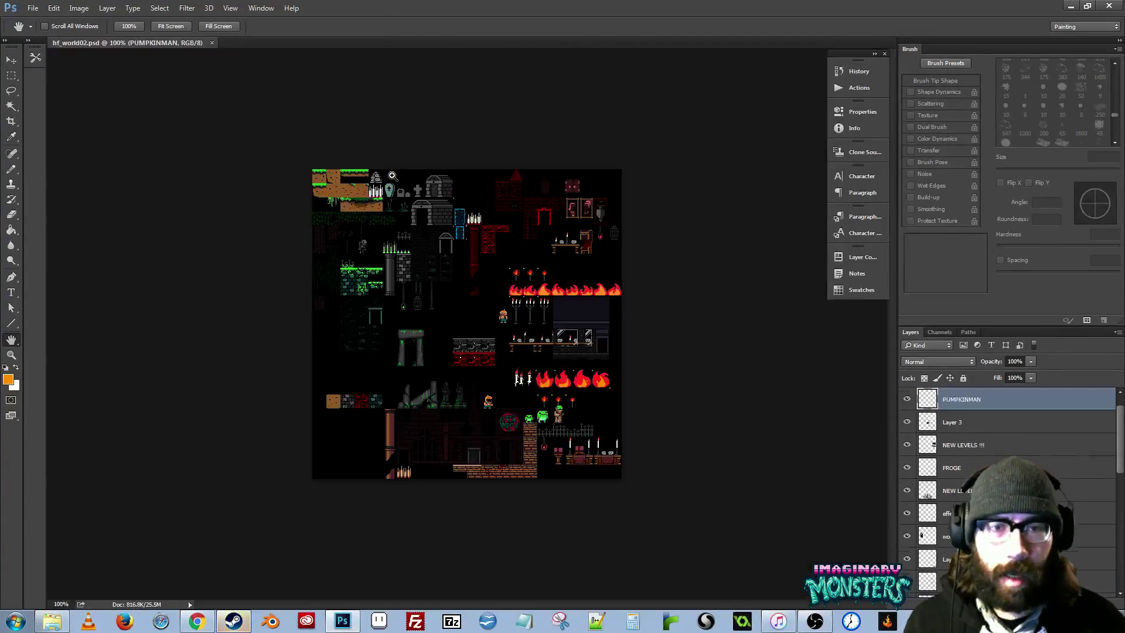
- Examine the world sprite sheet, covering its terrain tiles, buildings, flames, candles, furniture and character sprites
key(z)
click(511, 431)
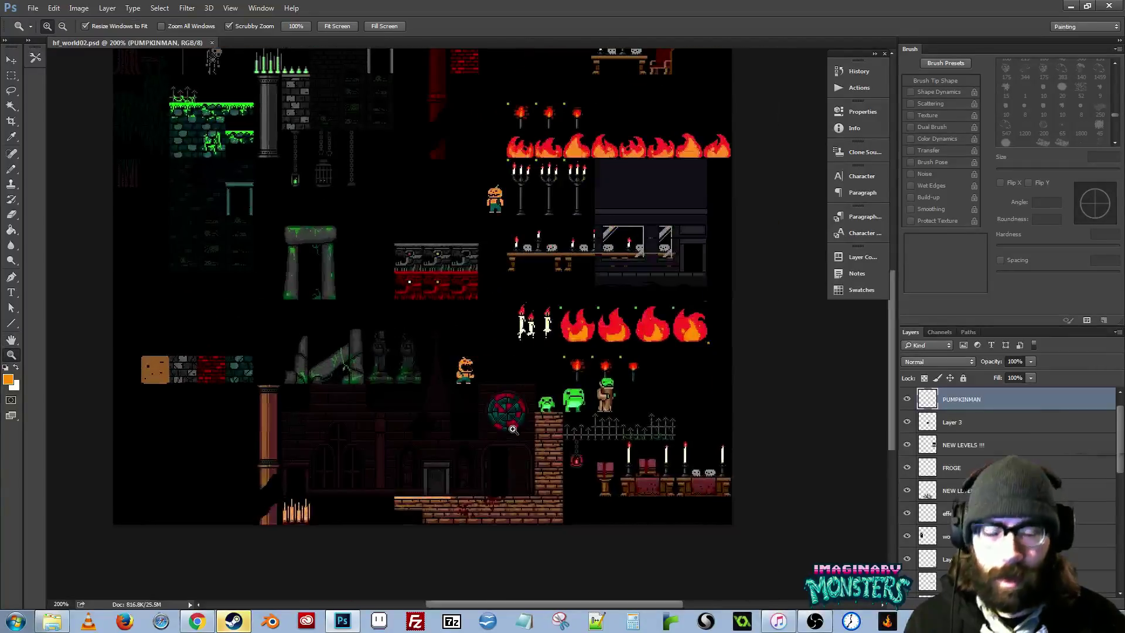
drag(406, 421, 426, 398)
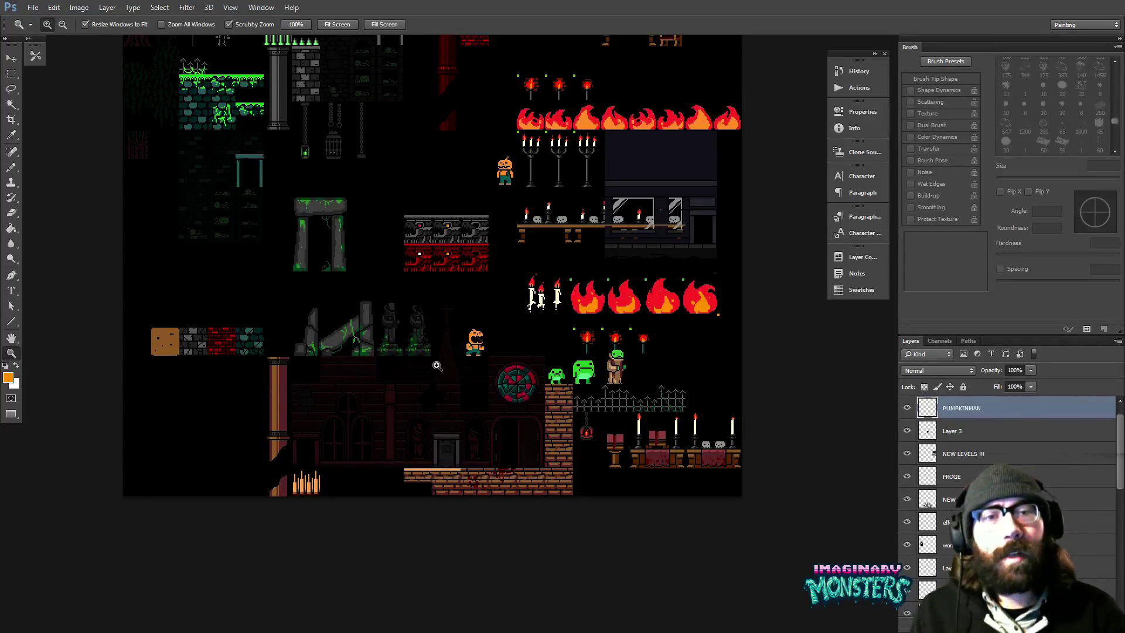
drag(380, 258, 371, 298)
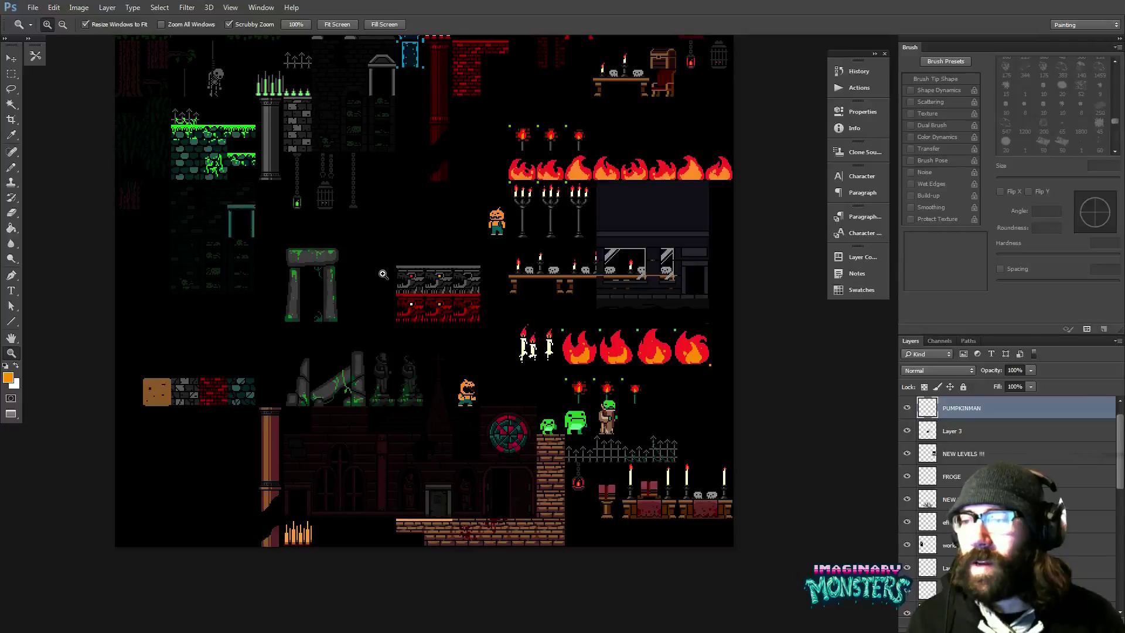
scroll(383, 268, up, 5)
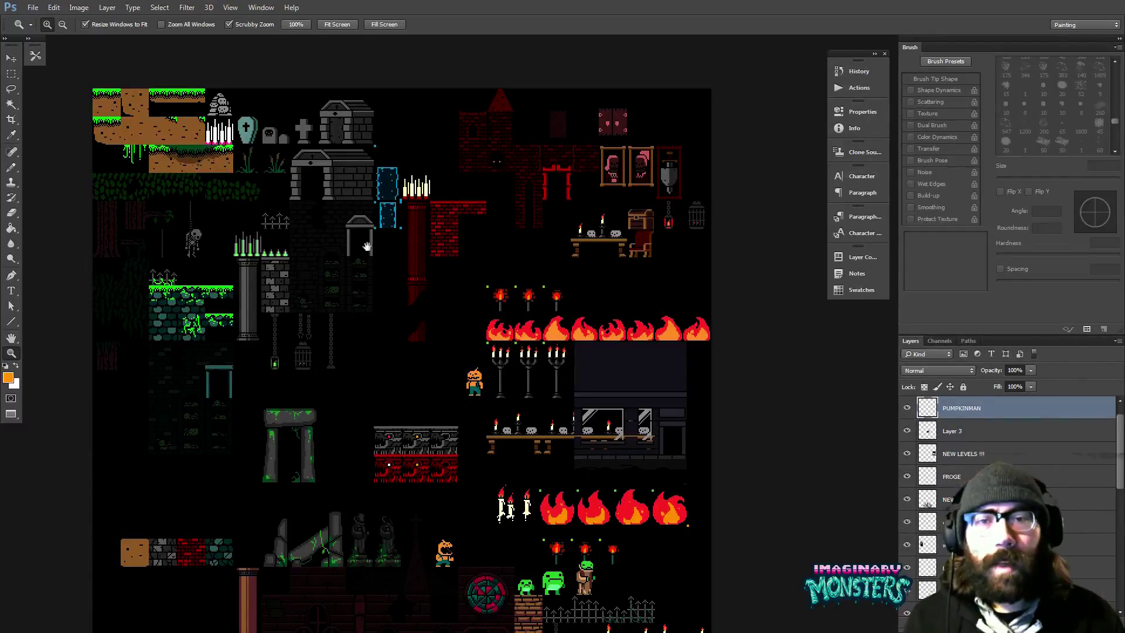
scroll(366, 246, down, 1)
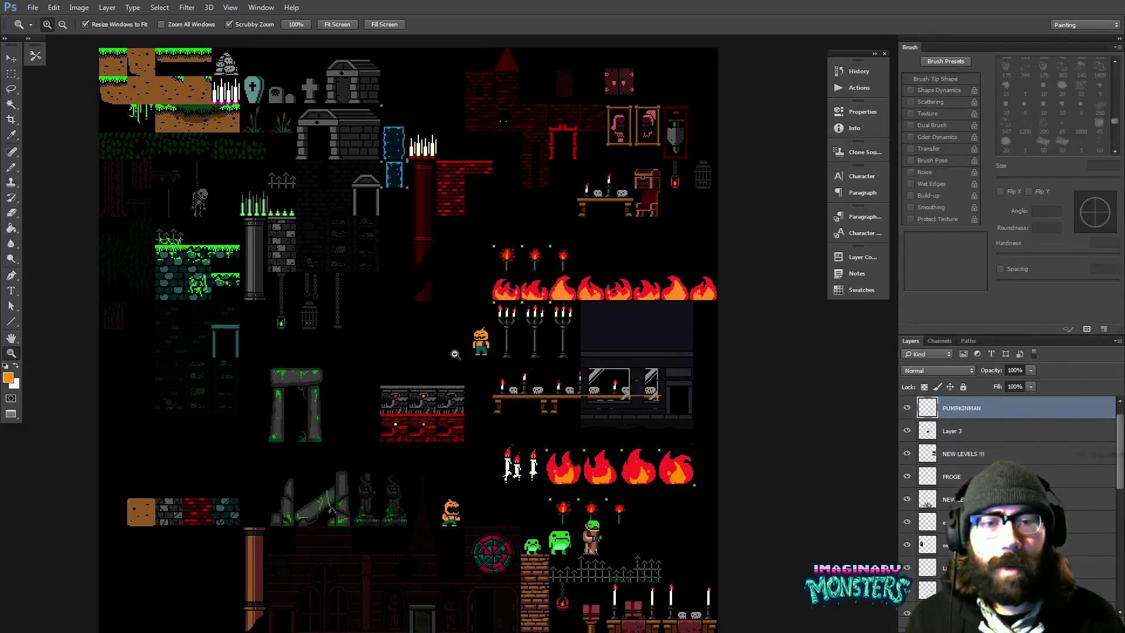
scroll(475, 387, down, 2)
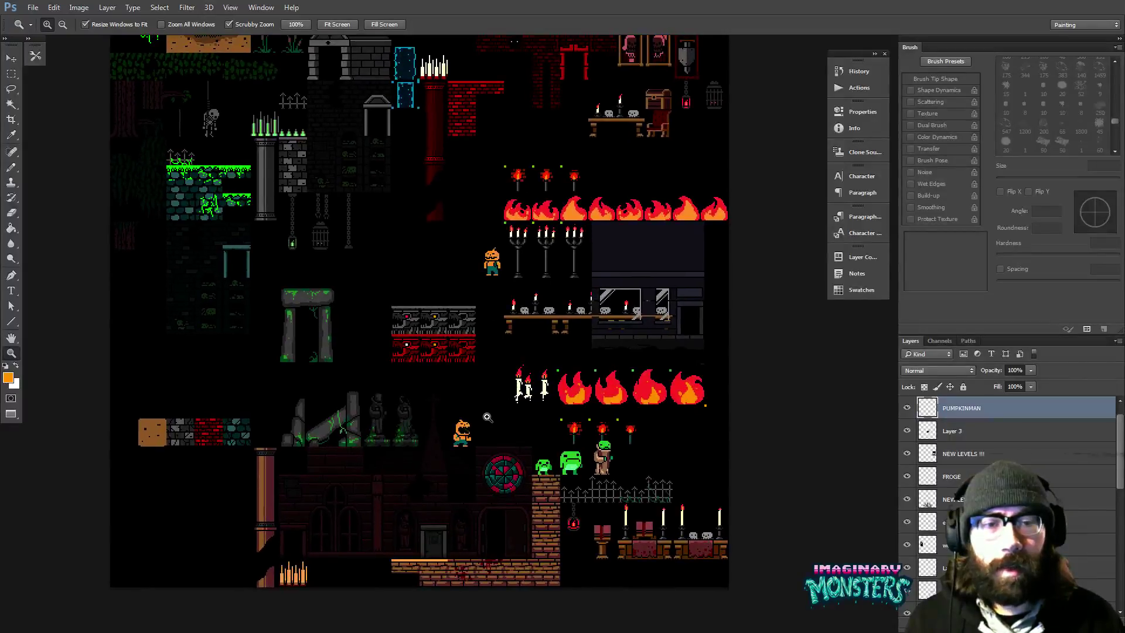
drag(487, 417, 506, 357)
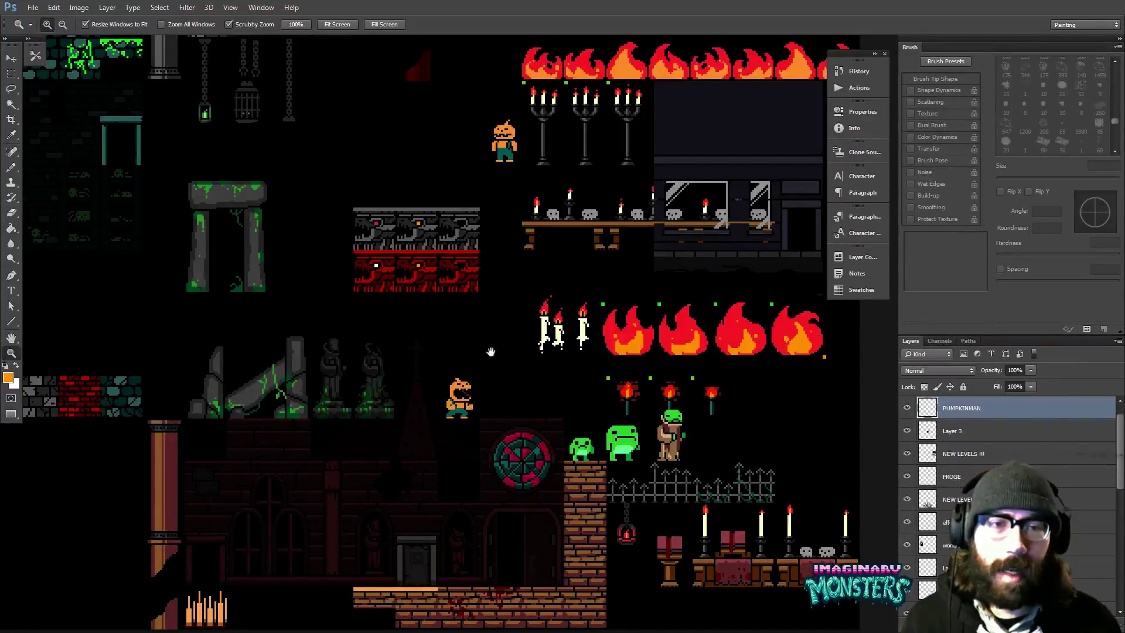
drag(491, 352, 362, 284)
- Try to move the dark building on the NEW LEVELS !!! layer sideways, away from the candle table, and undo the move
drag(553, 91, 577, 264)
key(v)
ctrl+click(547, 241)
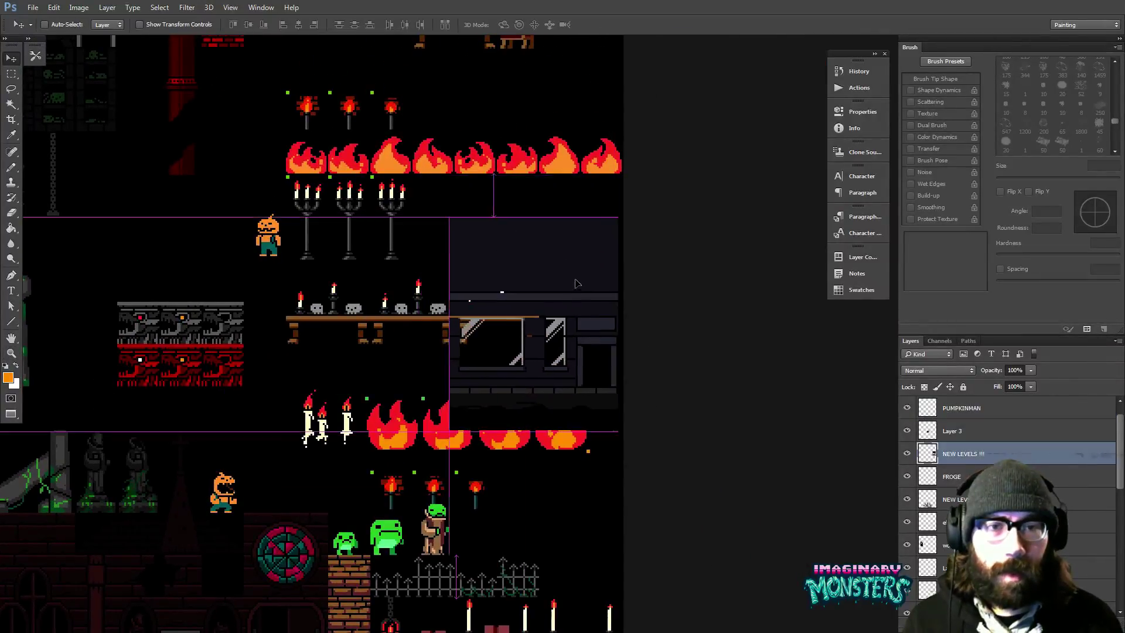
key(ctrl+z)
- Hide the black background layer at the bottom of the layer stack, keeping the open-mouthed pumpkin-headed character in close view
drag(467, 254, 558, 239)
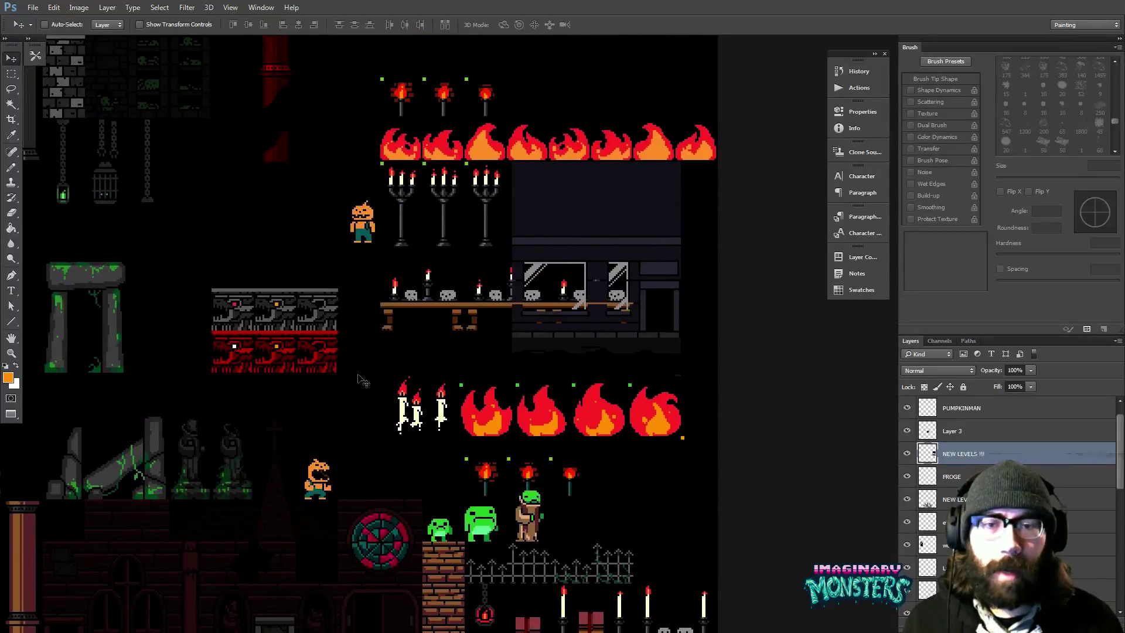
drag(387, 328, 391, 323)
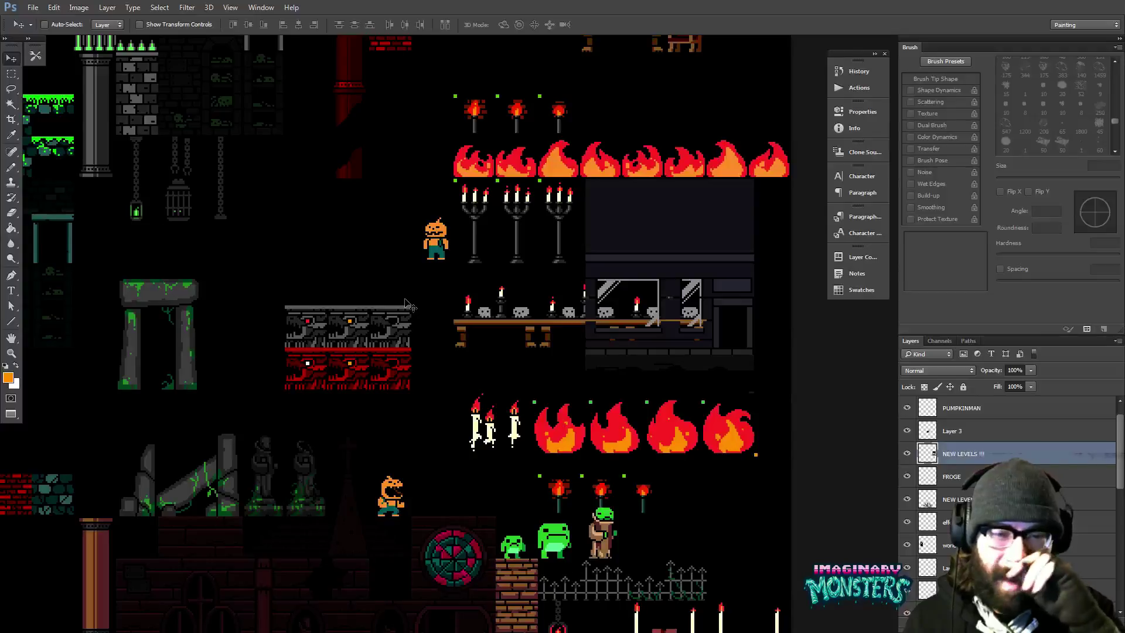
drag(423, 437, 493, 301)
key(z)
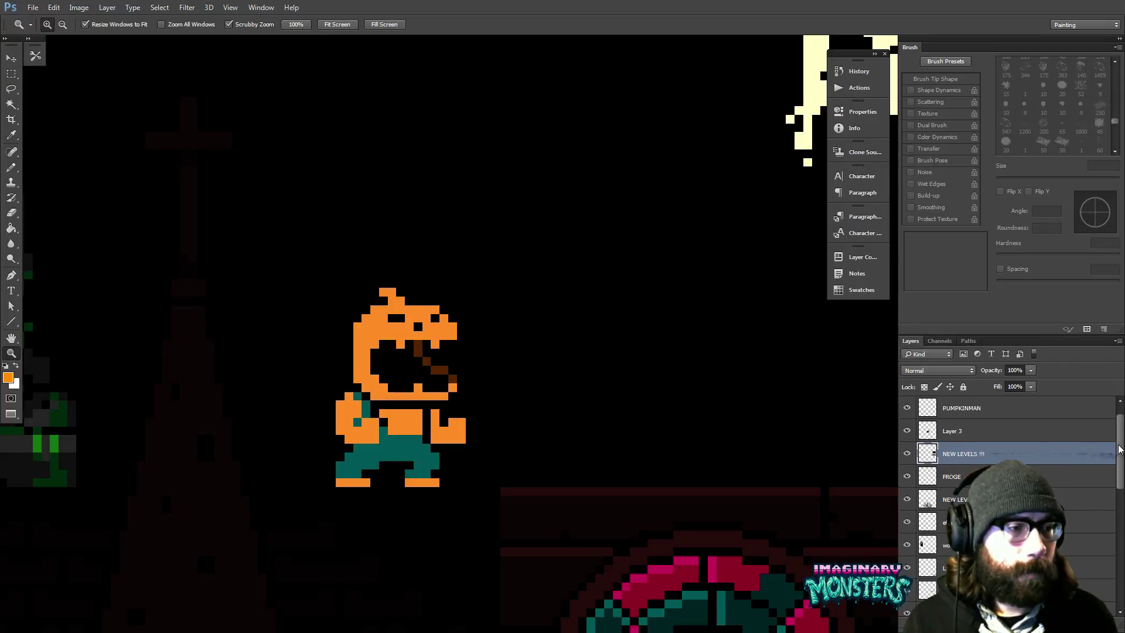
scroll(1120, 449, down, 10)
click(907, 606)
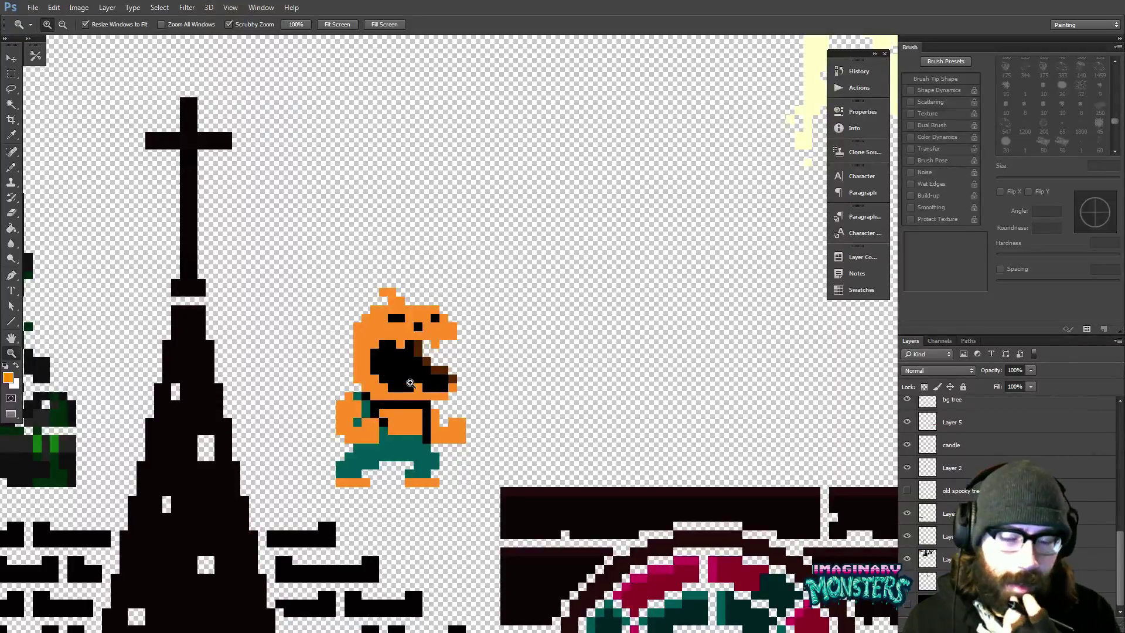
- Move the open-mouthed pumpkin-headed character on the PUMPKINMAN layer slightly closer to the church spire, keeping it clear of the roof
key(v)
ctrl+click(413, 378)
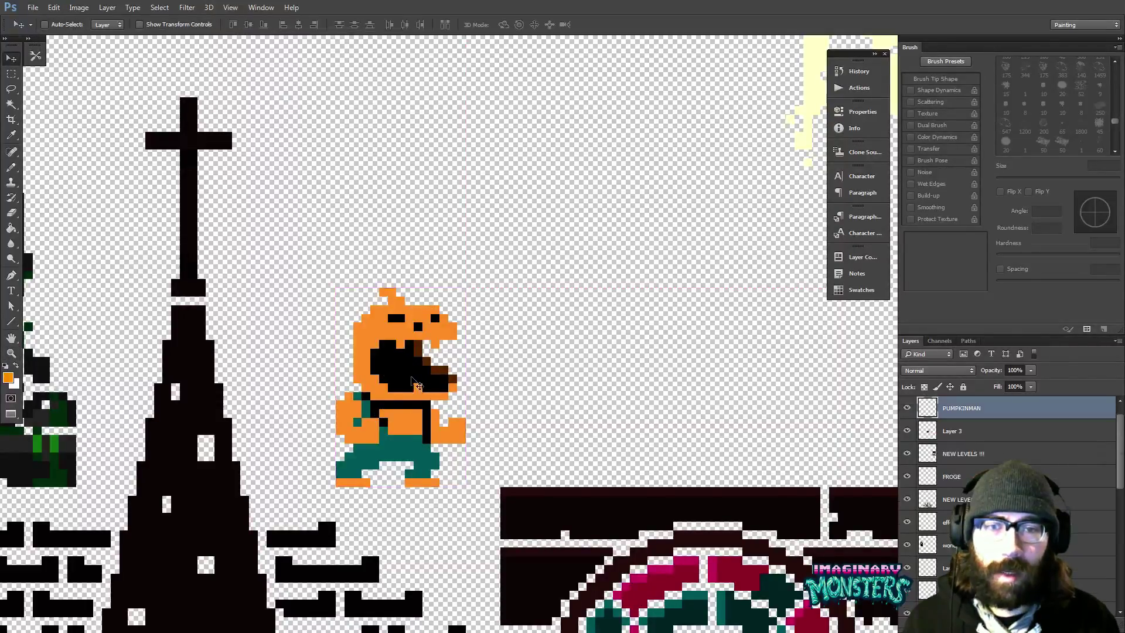
drag(413, 378, 277, 456)
scroll(277, 456, up, 4)
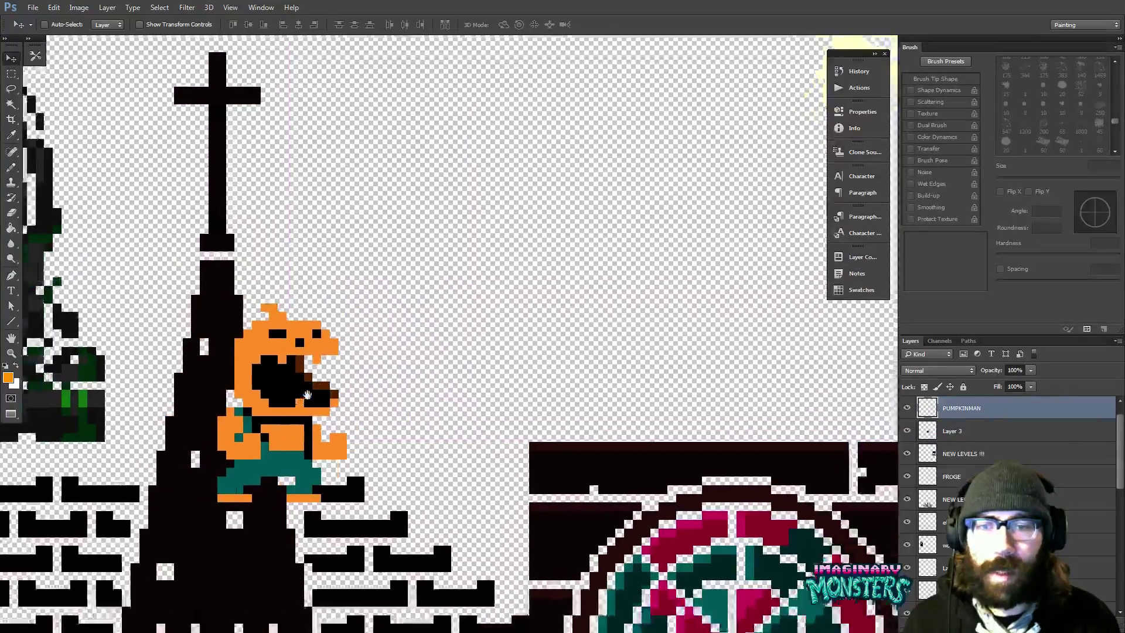
drag(412, 269, 508, 211)
drag(359, 174, 608, 337)
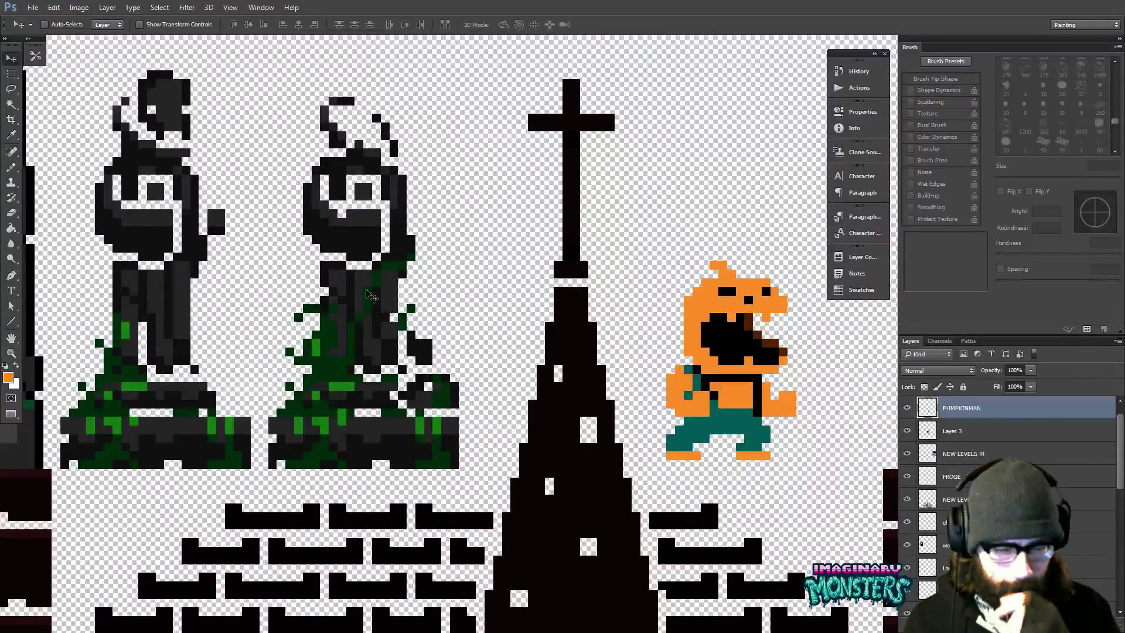
- Examine the church building tiles, rose window, statues, frog characters, torches and altar furniture against the transparent background
key(z)
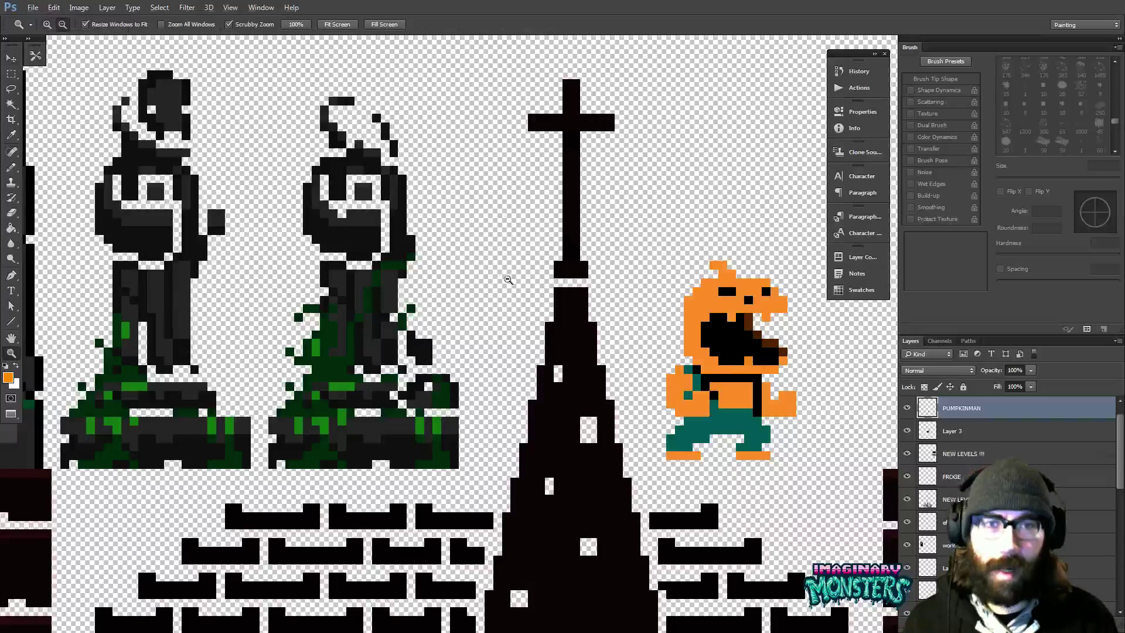
alt+click(509, 279)
drag(490, 323, 567, 280)
scroll(560, 277, down, 6)
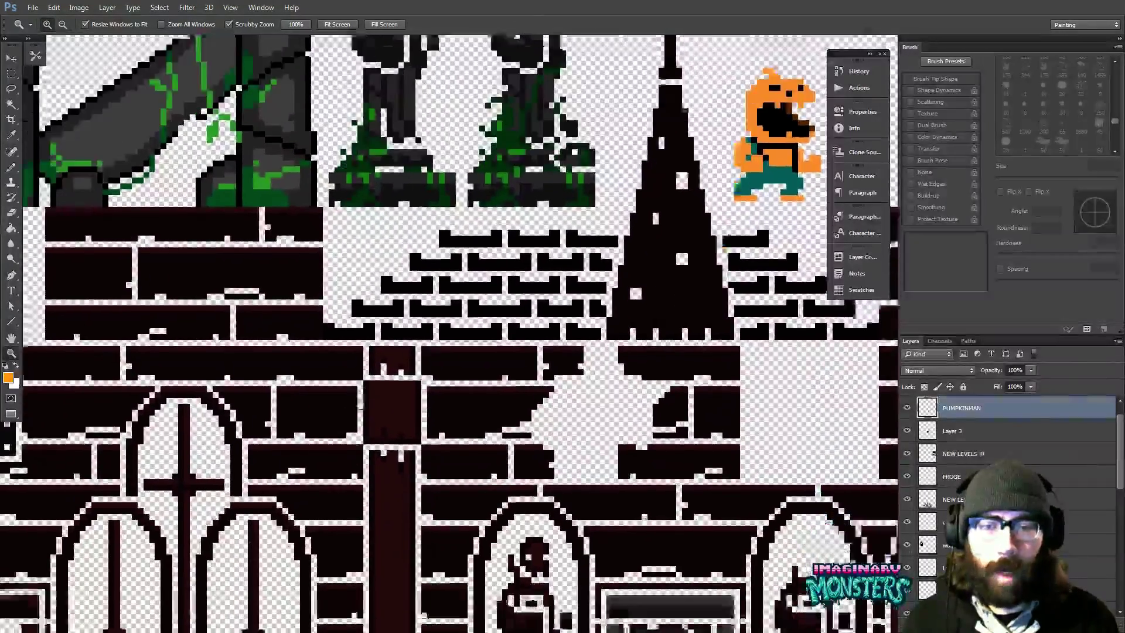
click(385, 310)
drag(385, 309, 500, 177)
drag(606, 271, 256, 271)
drag(650, 267, 441, 267)
drag(728, 206, 425, 308)
drag(436, 206, 433, 283)
scroll(460, 260, down, 3)
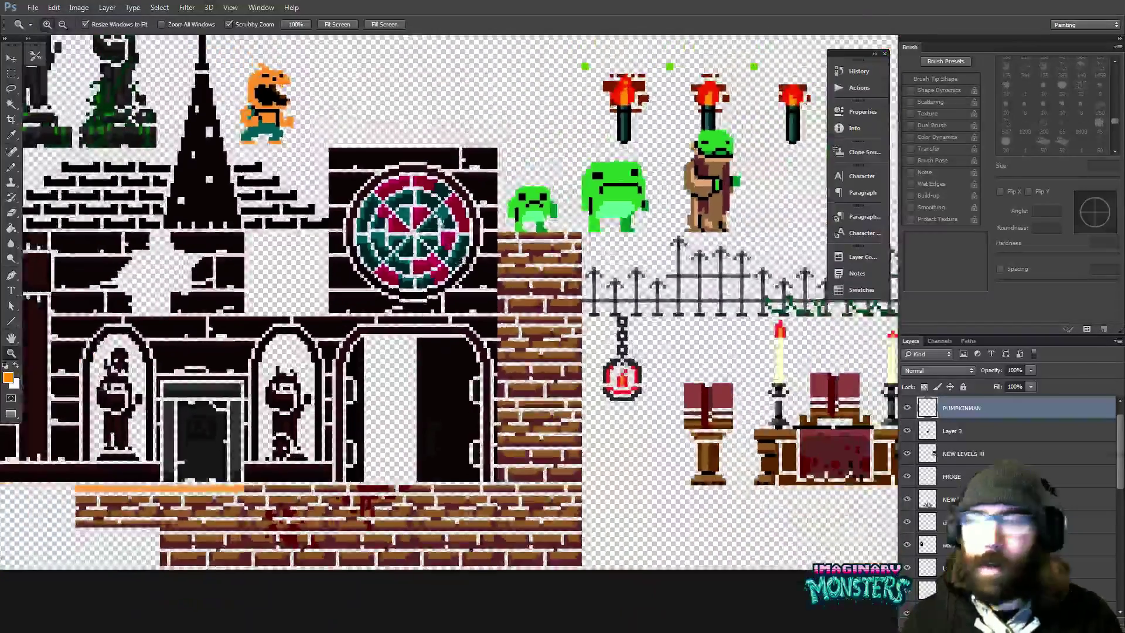
drag(504, 112, 508, 246)
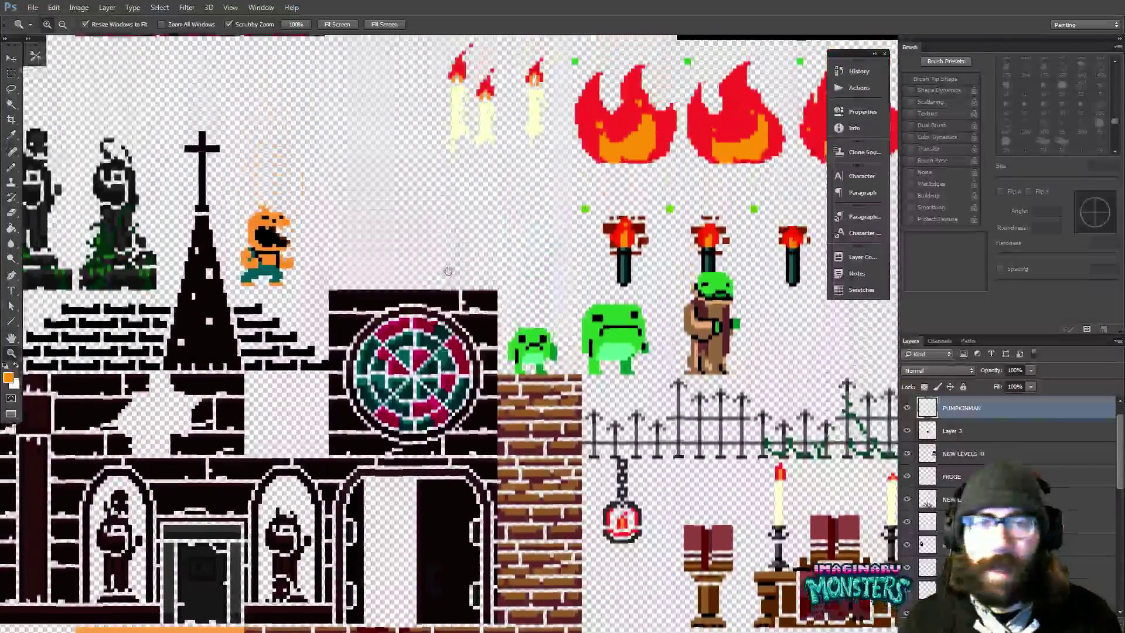
- Show the black background layer at the bottom of the layer stack
scroll(1111, 586, down, 5)
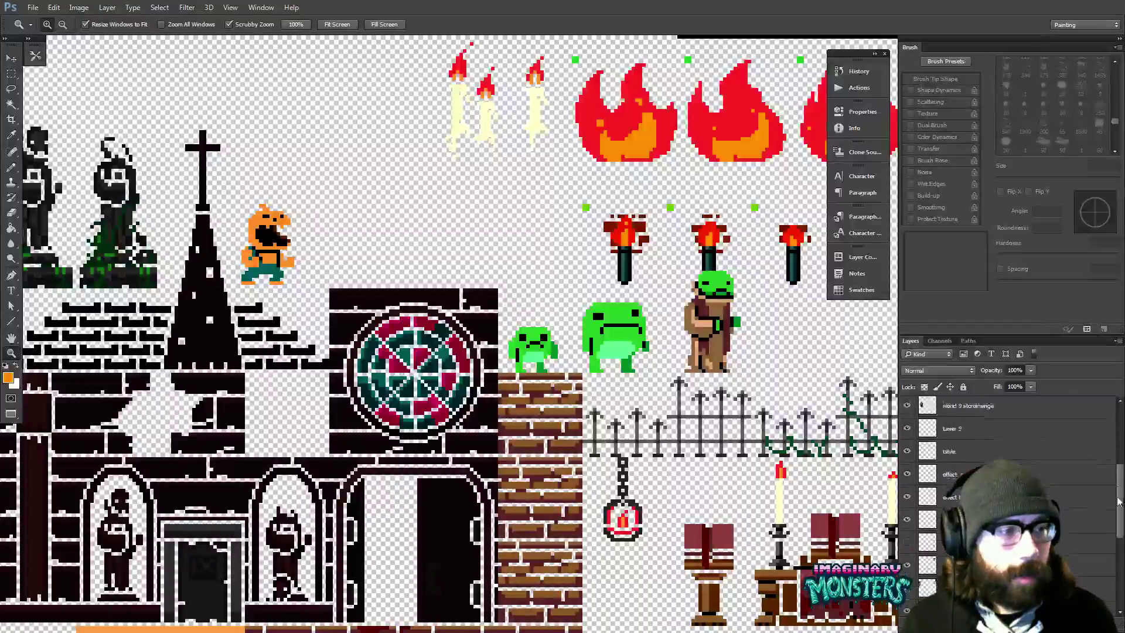
click(908, 604)
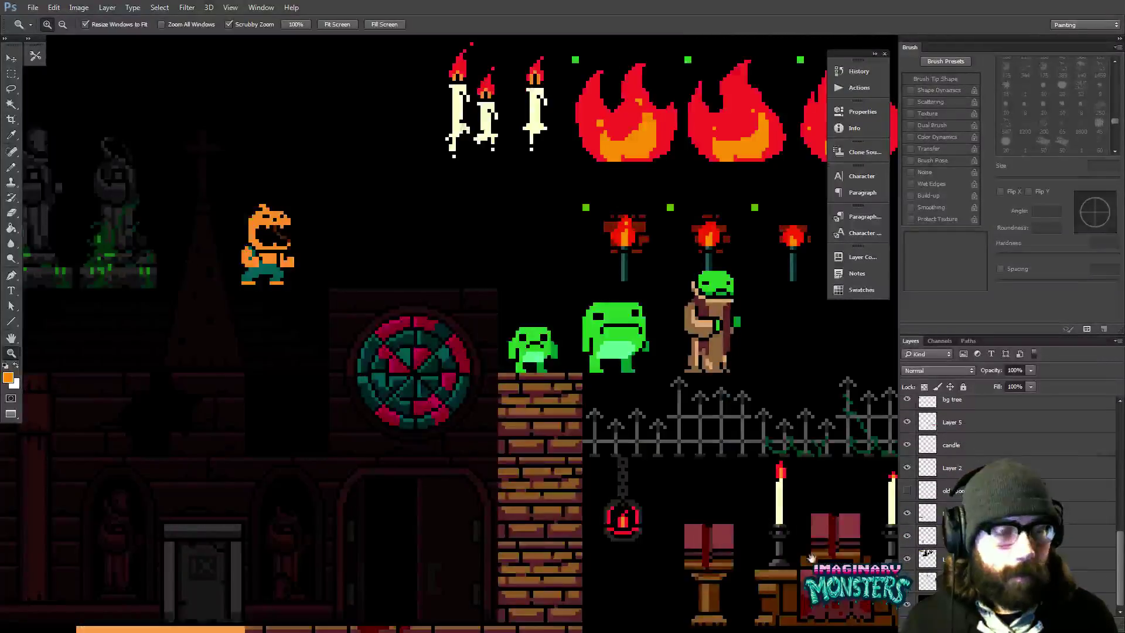
- Examine the sheet against black, from the candle altars and frog characters across the church tiles up to the castle and crypt sprites
drag(803, 522, 521, 442)
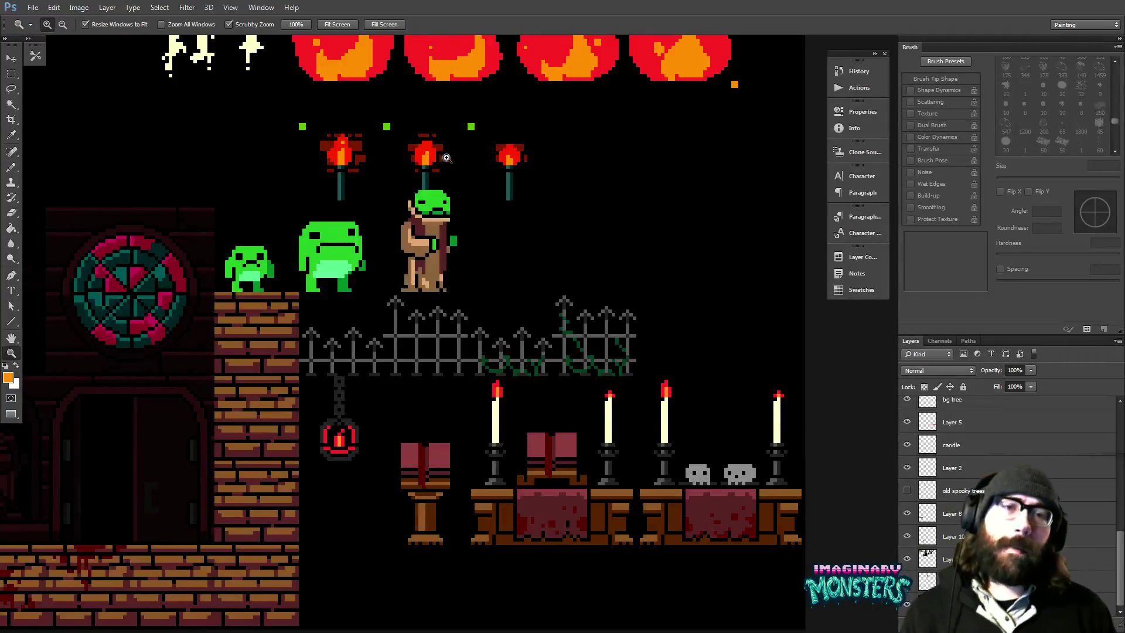
drag(423, 194, 529, 269)
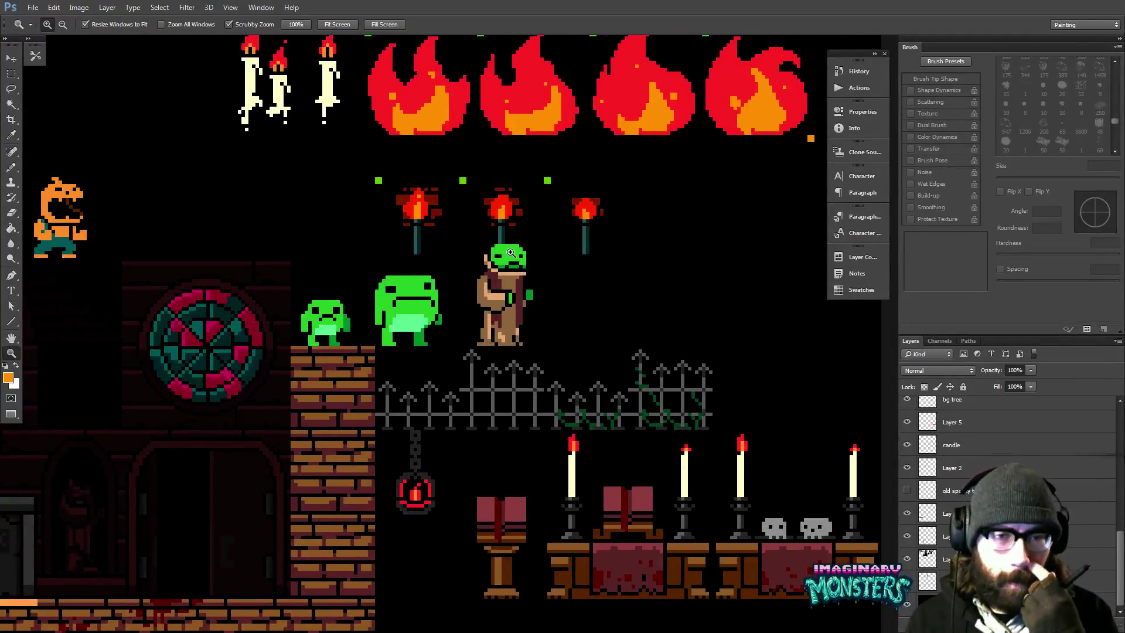
drag(511, 252, 420, 160)
drag(352, 322, 648, 301)
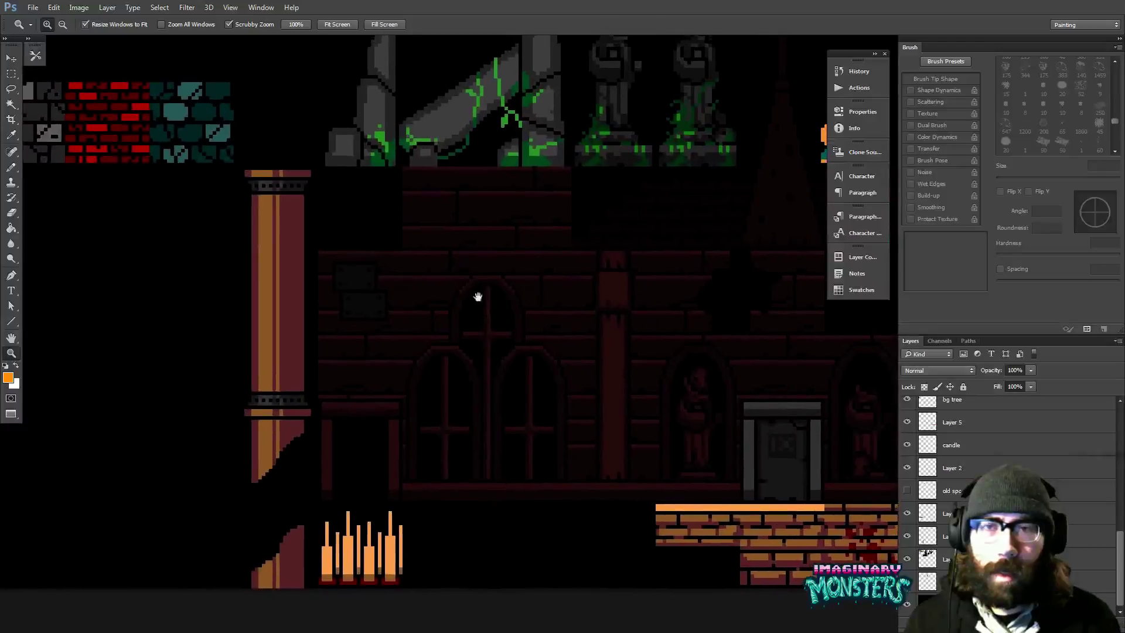
drag(295, 221, 547, 327)
alt+click(578, 255)
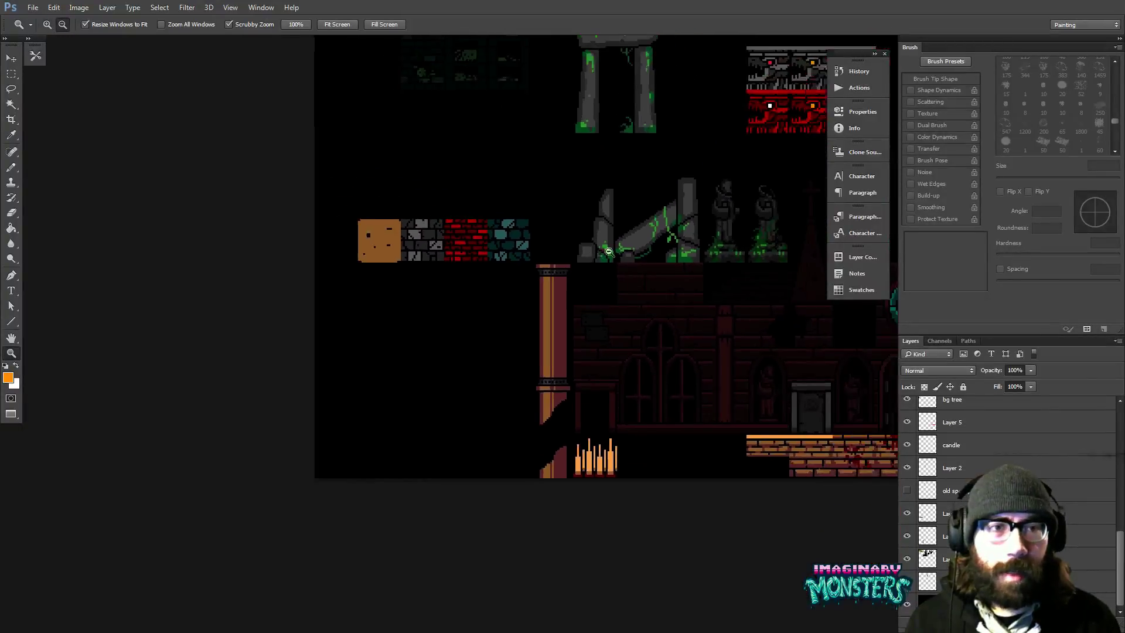
drag(605, 248, 551, 293)
drag(592, 252, 418, 369)
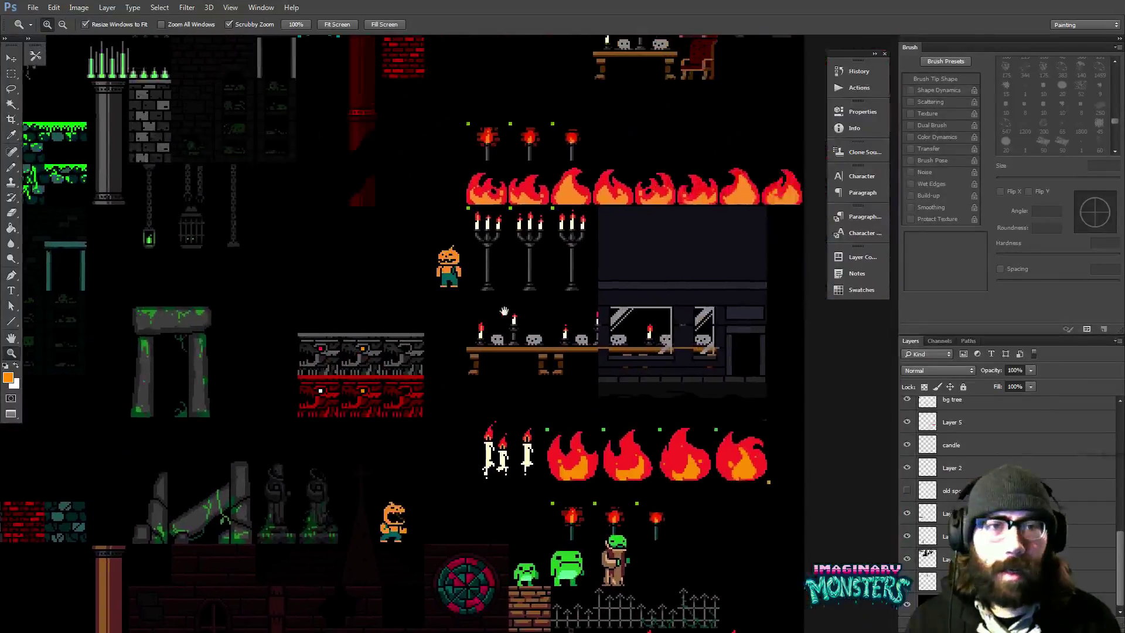
drag(508, 242, 470, 317)
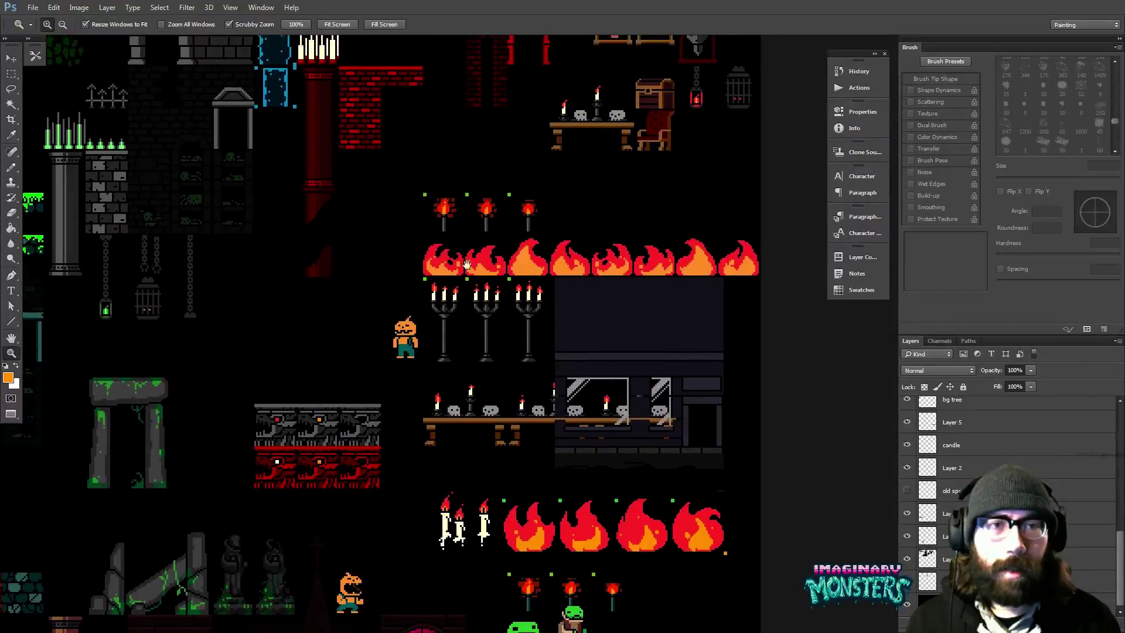
drag(414, 153, 437, 286)
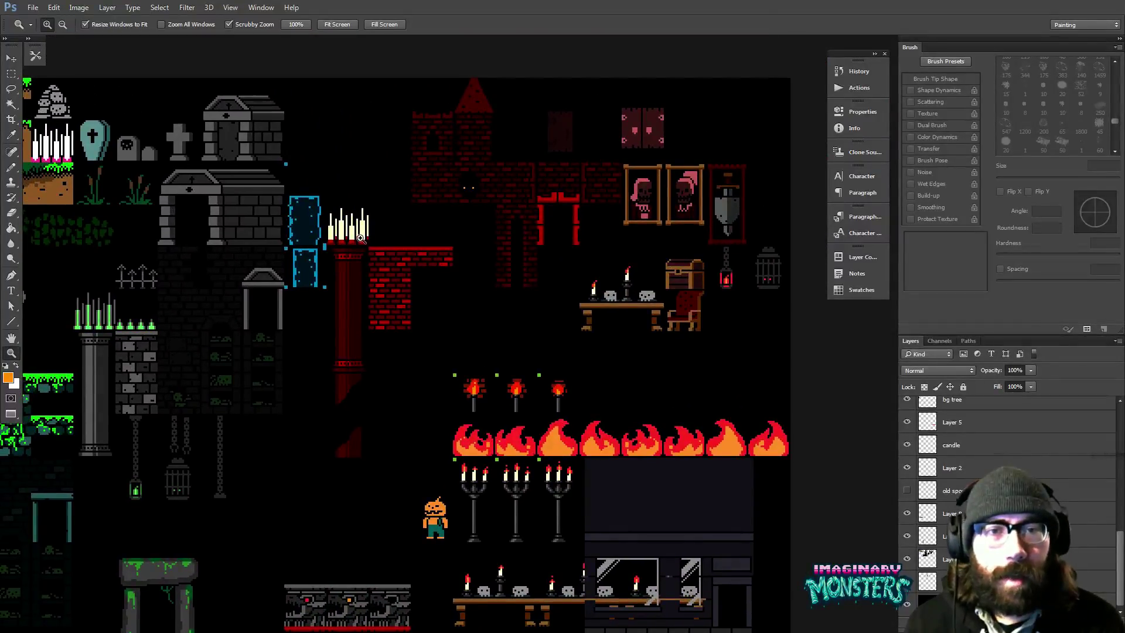
- Check the sprites against the tile grid, hide the grid, and examine the graveyard, dungeon, stone ruin and church areas
key(ctrl+apostrophe)
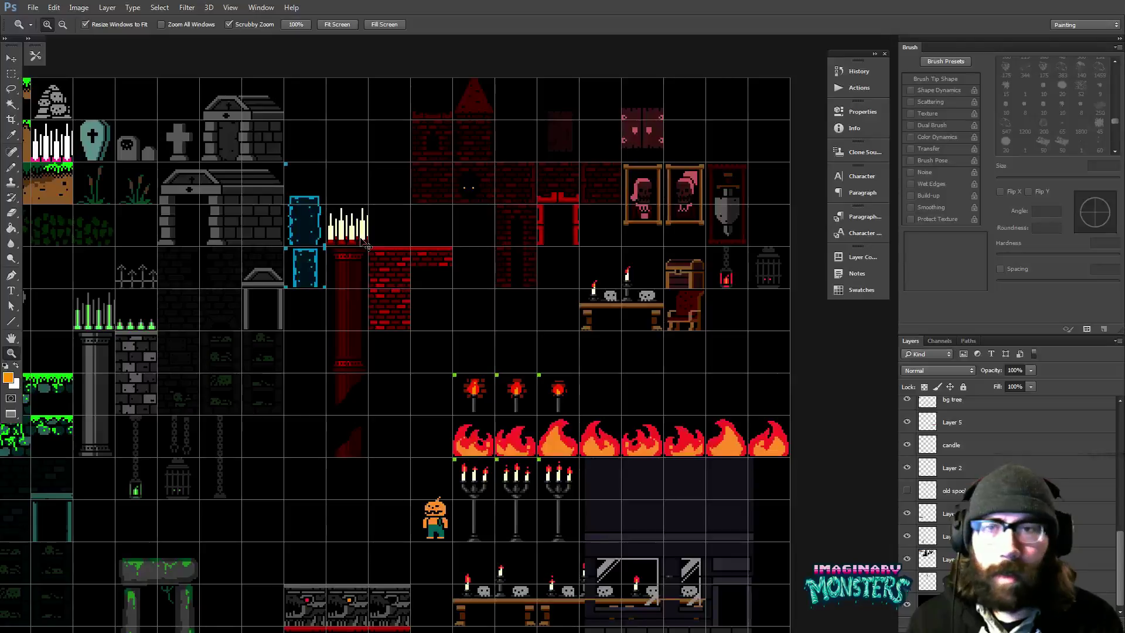
key(ctrl+apostrophe)
drag(312, 233, 457, 233)
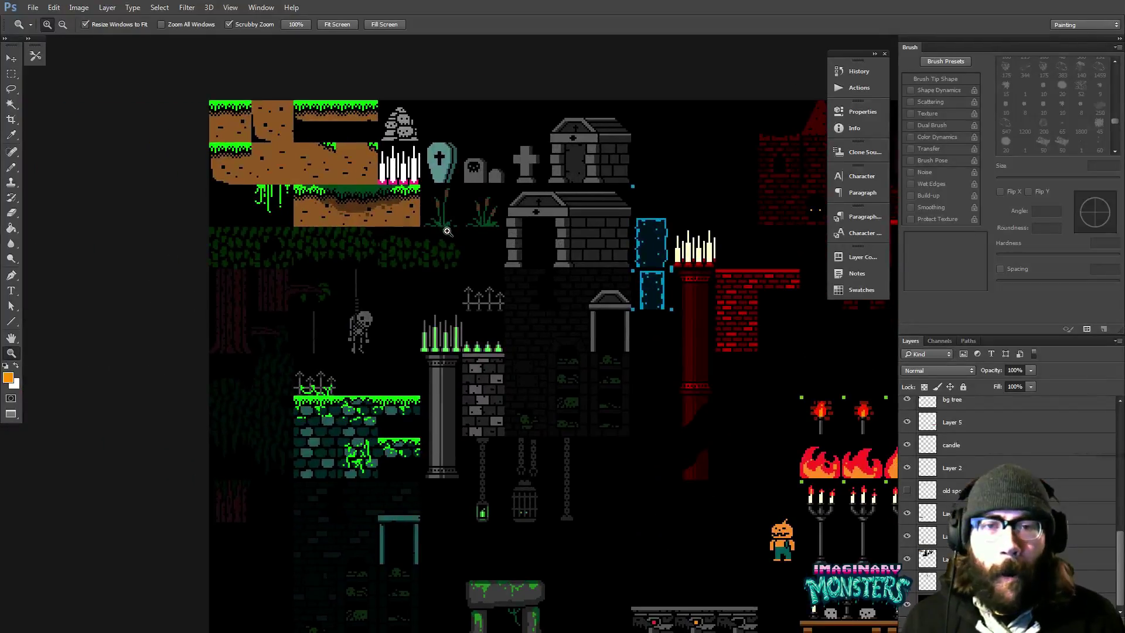
drag(475, 282, 404, 110)
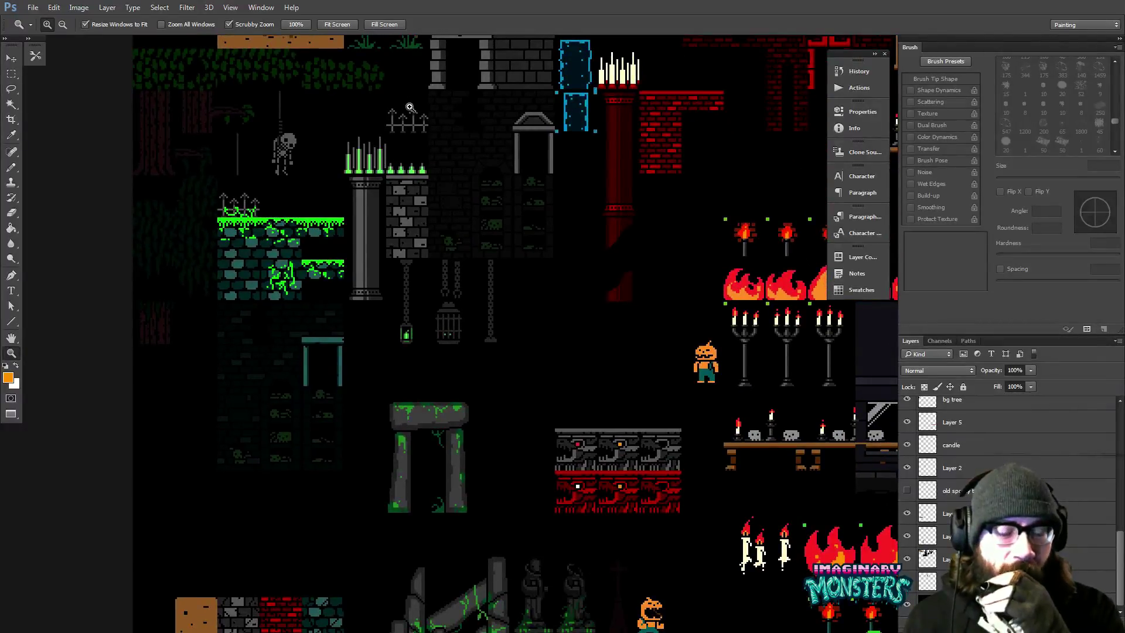
drag(507, 452, 477, 208)
drag(666, 296, 570, 265)
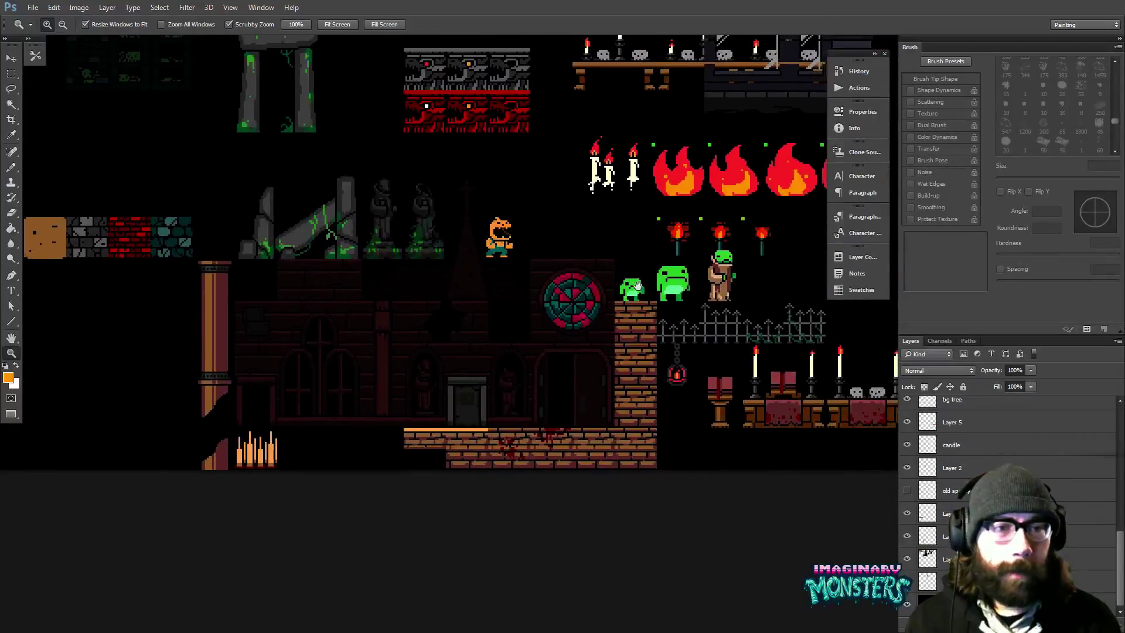
drag(637, 286, 441, 286)
- Select the layer containing the iron fence and rename it SPOOKY CHURCH TILESET
click(517, 297)
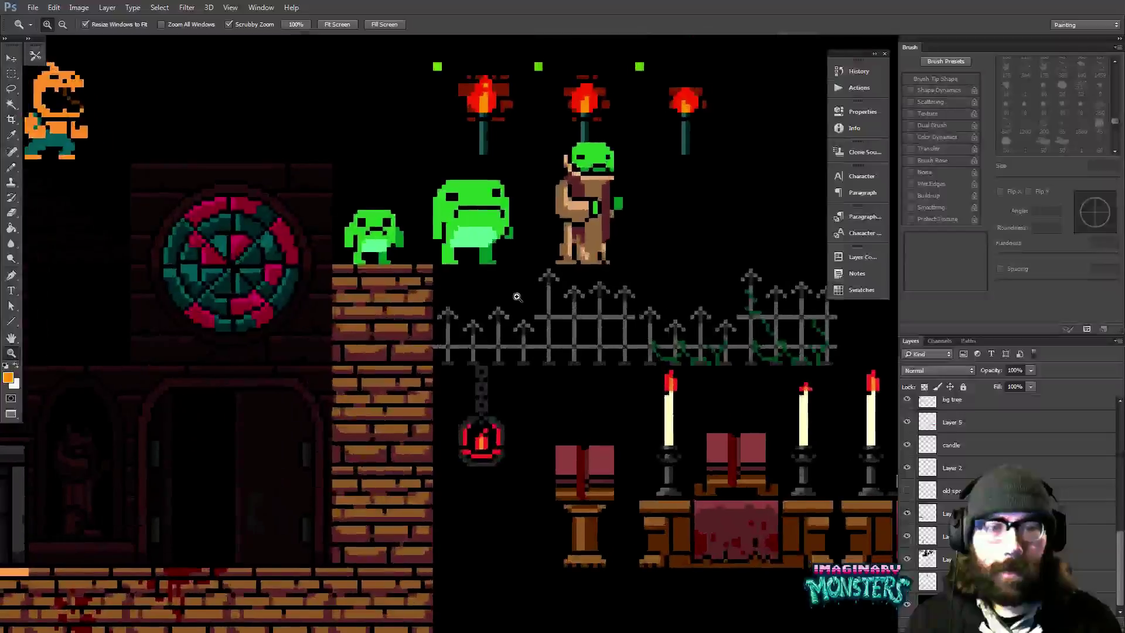
key(ctrl+minus)
key(v)
ctrl+click(497, 328)
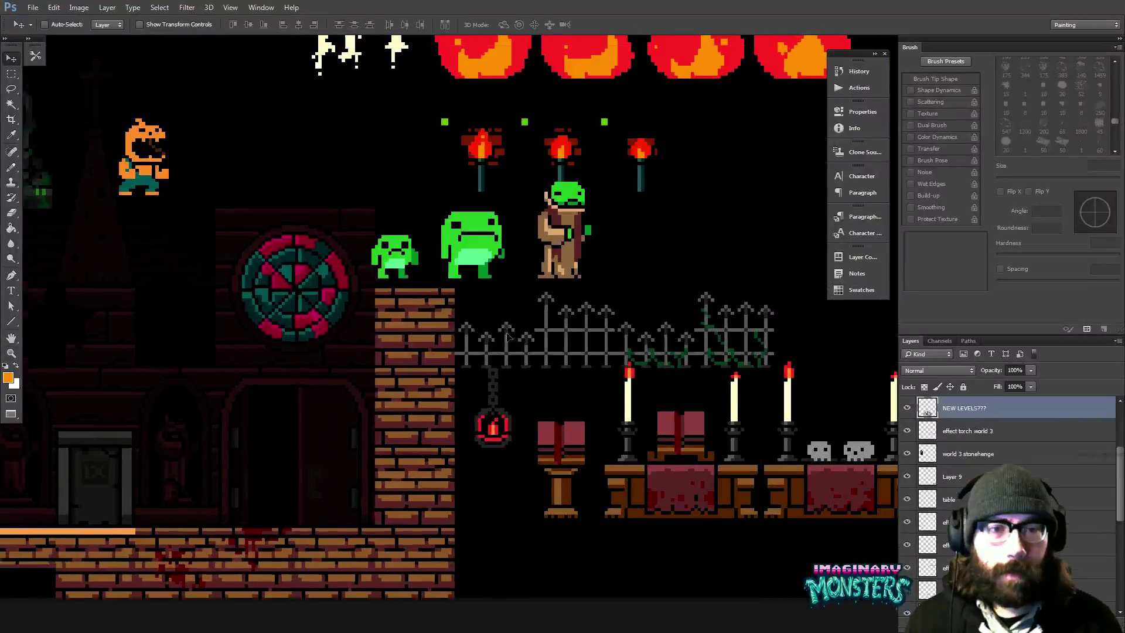
drag(508, 336, 641, 370)
key(z)
alt+click(513, 295)
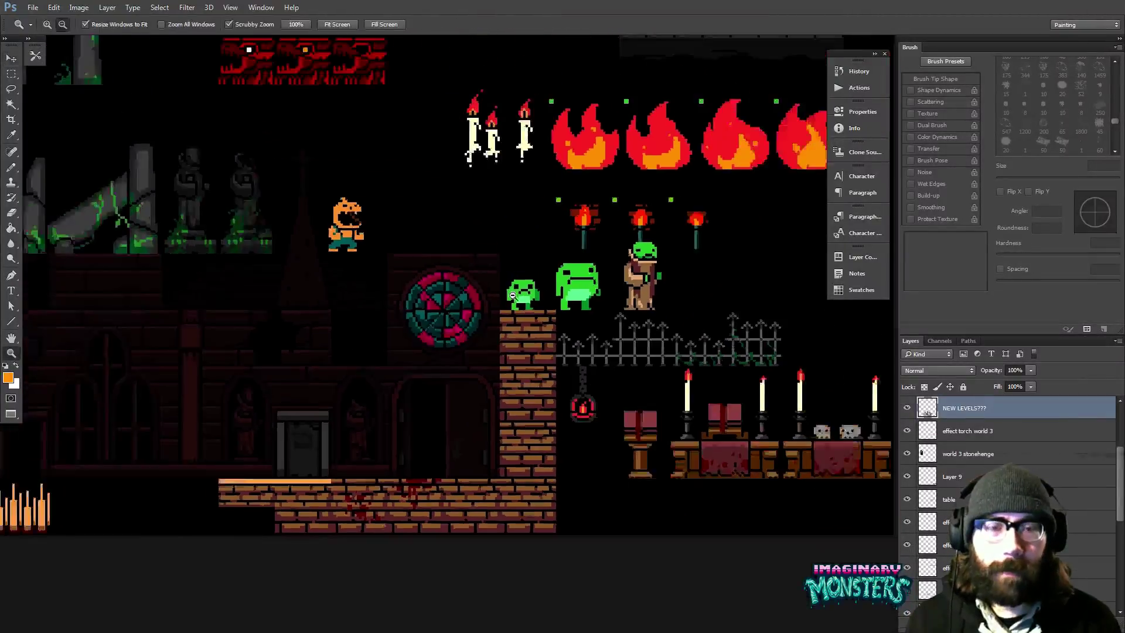
alt+click(513, 295)
scroll(528, 275, up, 3)
scroll(539, 264, left, 2)
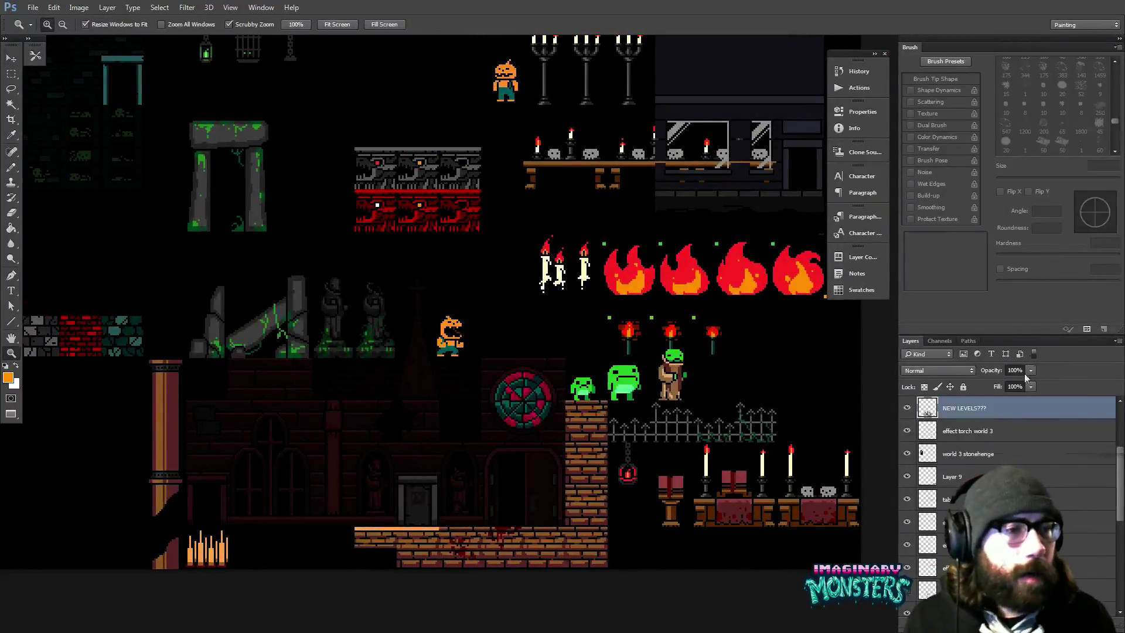
double_click(961, 409)
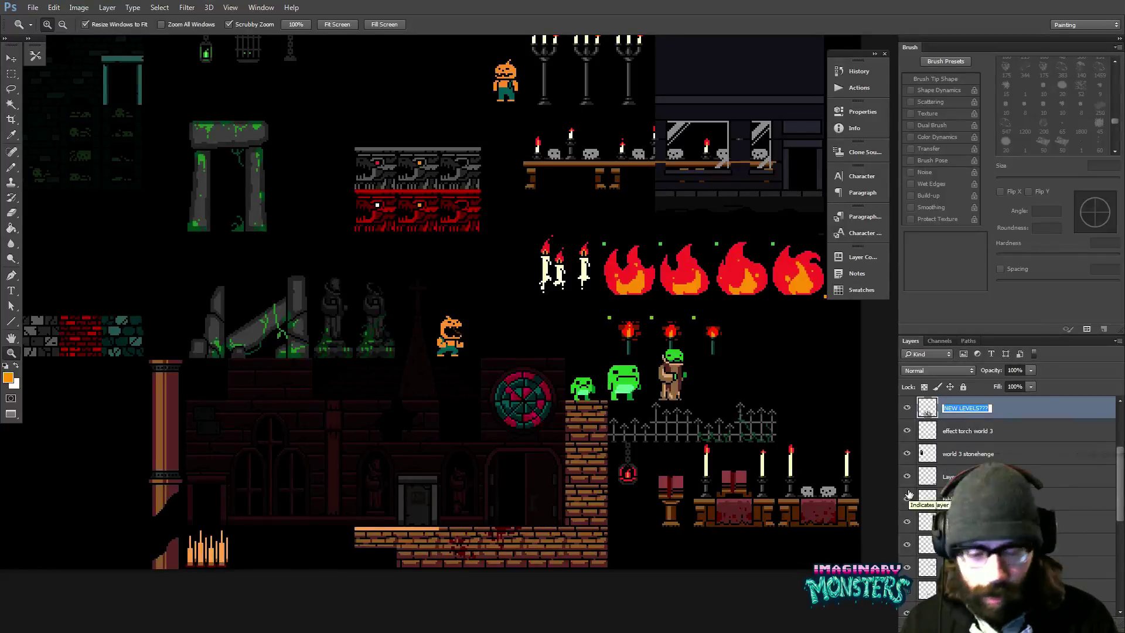
text(s)
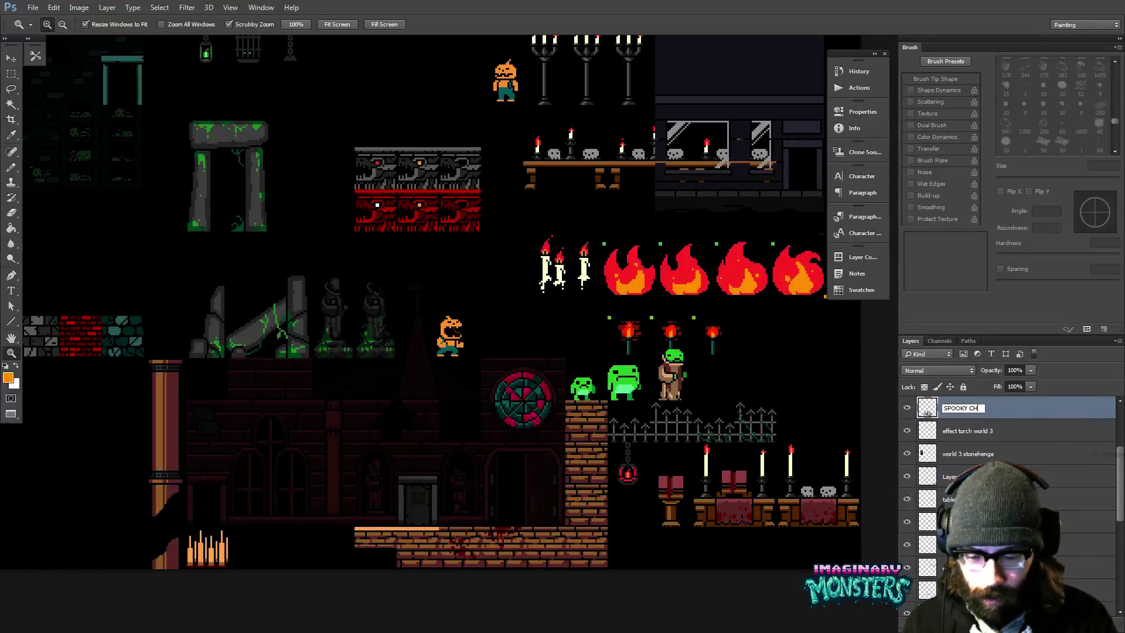
text(POOKY CHURCH TILE)
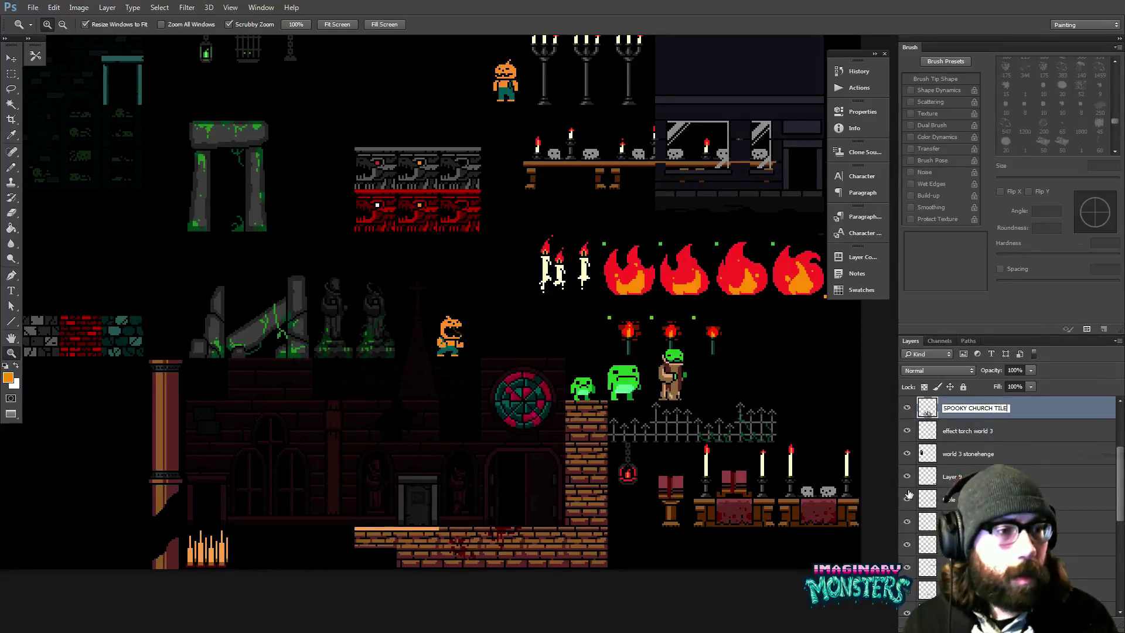
text(SET)
key(Return)
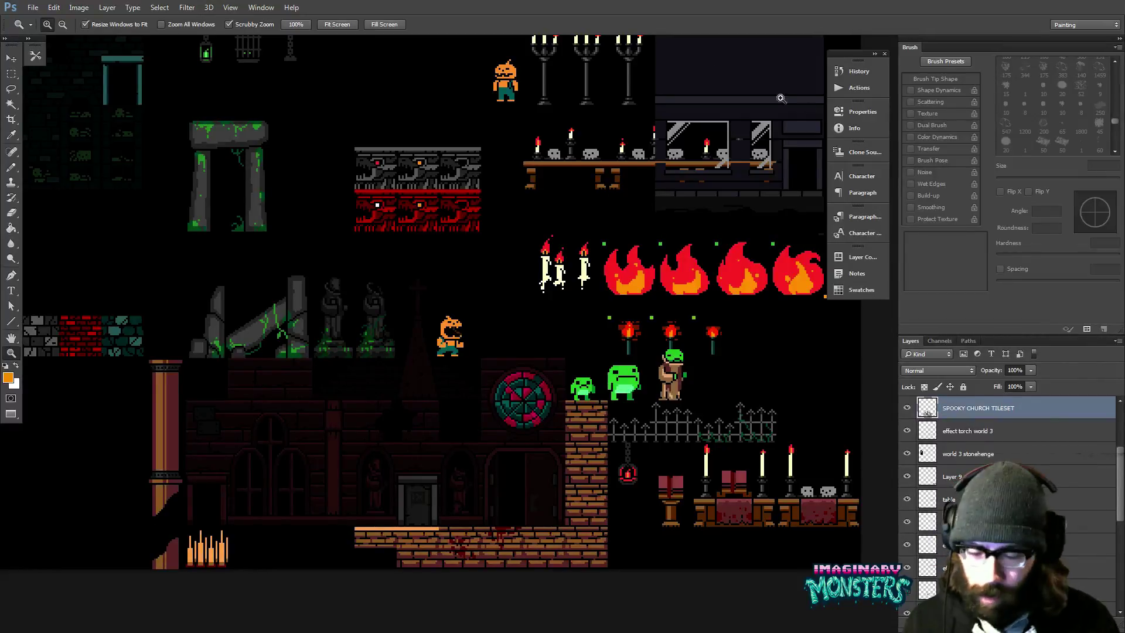
- Toggle the visibility of the SPOOKY CHURCH TILESET layer to check which sprites it contains, leaving it visible
click(908, 410)
click(909, 413)
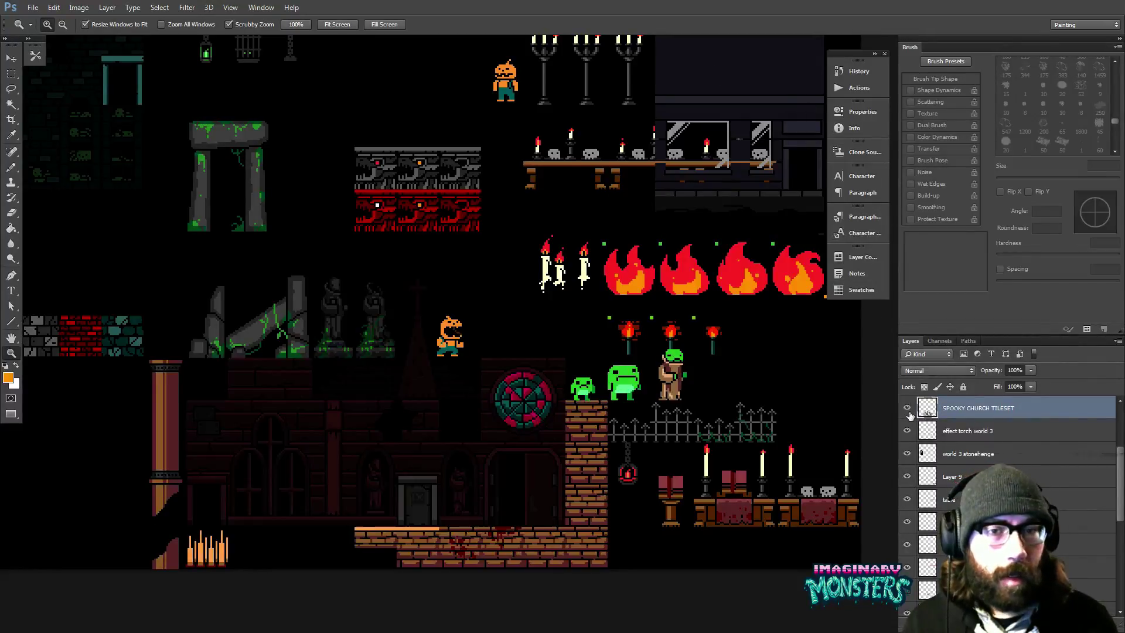
click(910, 415)
click(910, 415)
drag(463, 466, 500, 454)
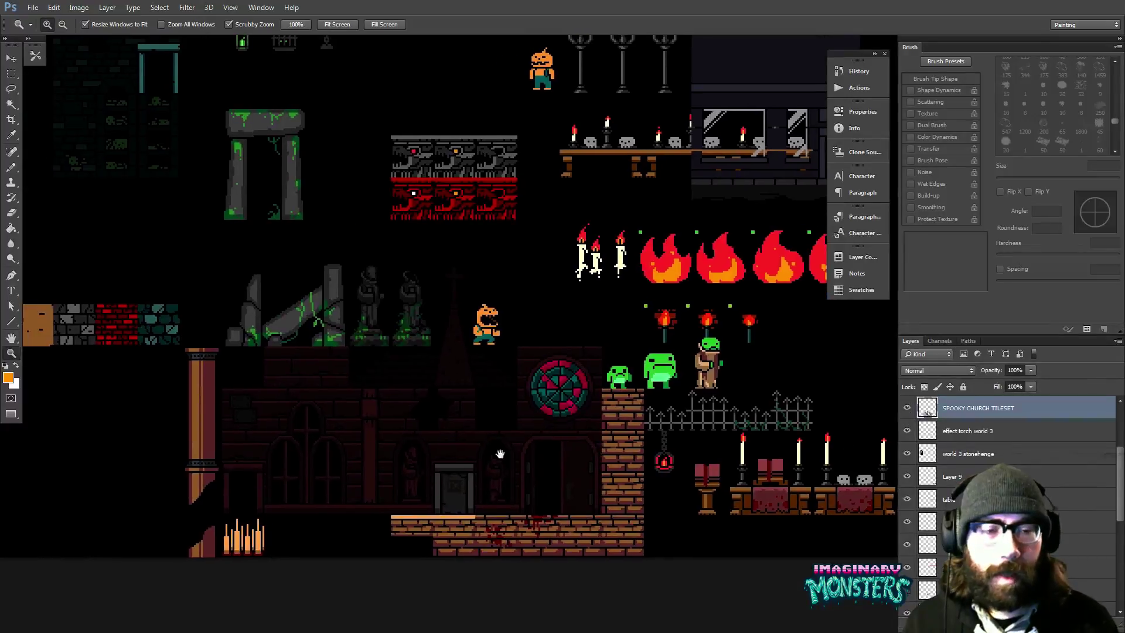
click(908, 414)
click(908, 413)
key(b)
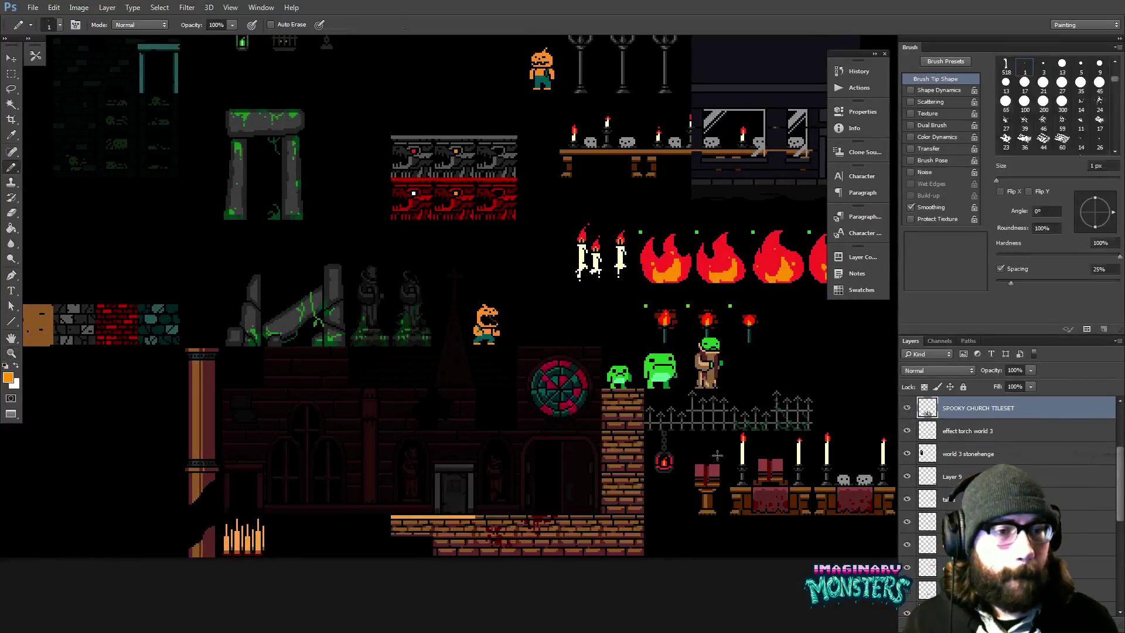
mouse_move(592, 433)
mouse_down()
mouse_move(496, 401)
mouse_move(529, 409)
mouse_up()
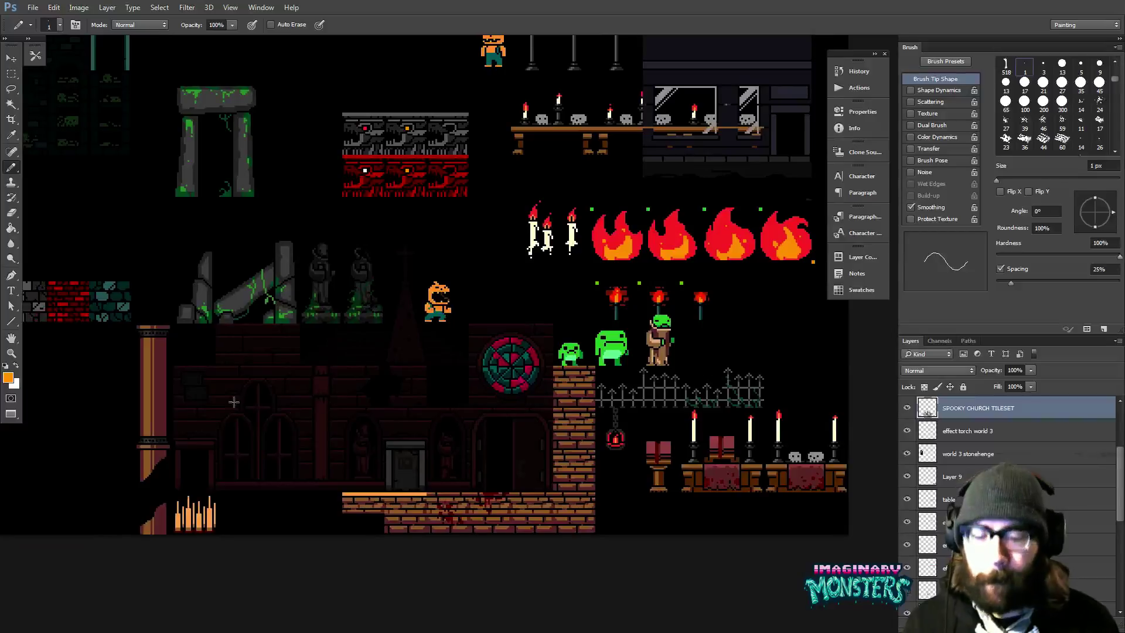
key(v)
click(176, 419)
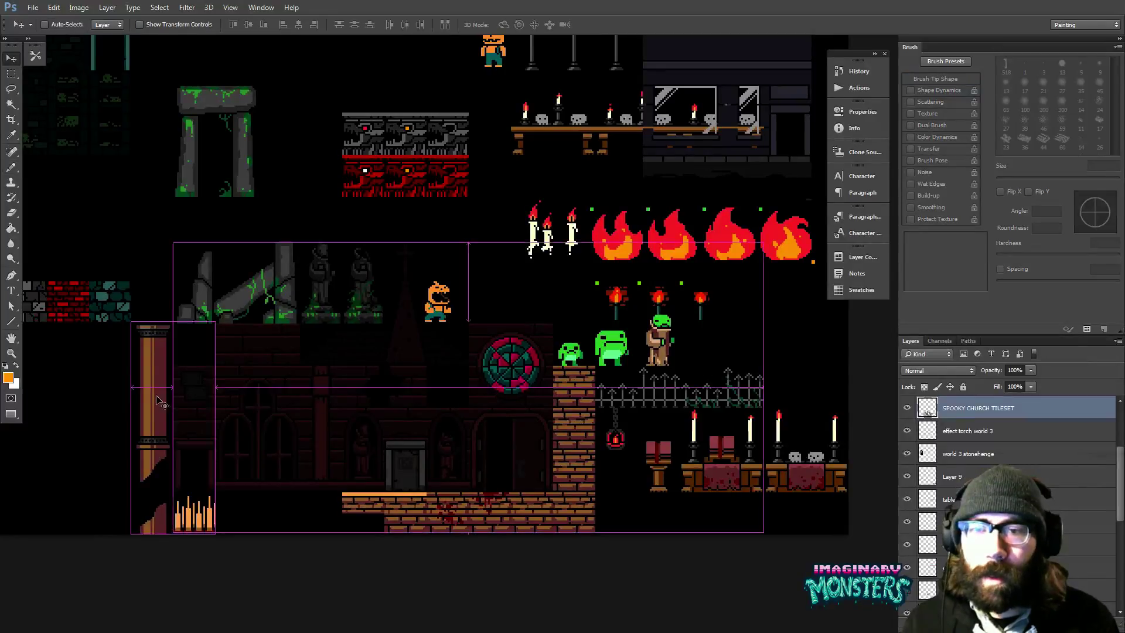
click(177, 421)
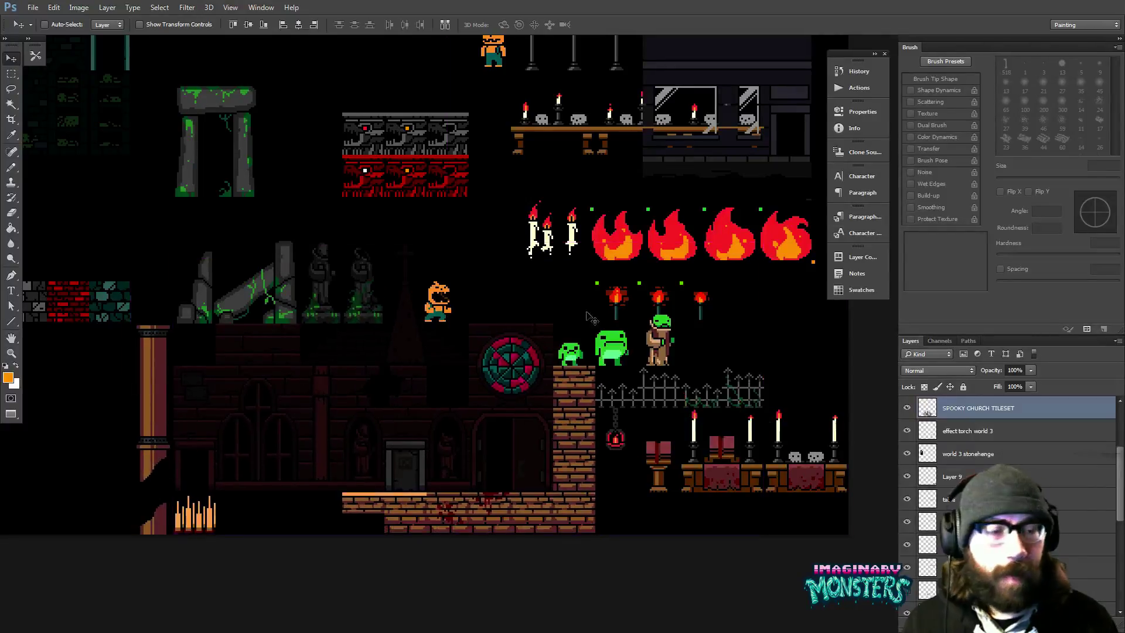
click(717, 418)
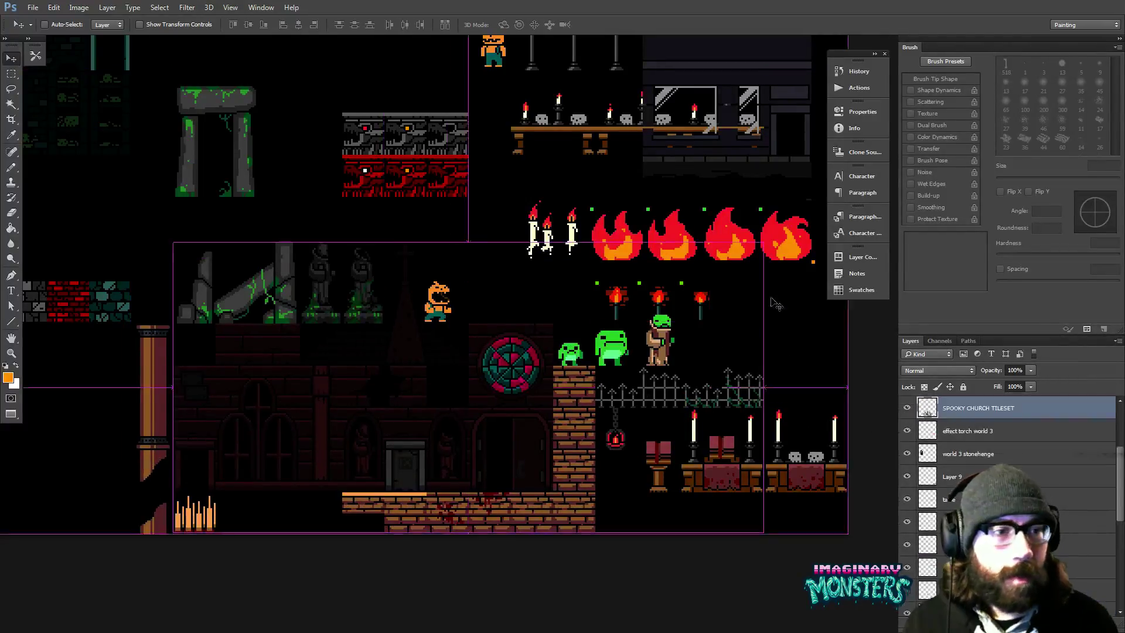
- Toggle the visibility of the SPOOKY CHURCH TILESET and NEW LEVELS !!! layers to check their contents, leaving both visible
click(907, 409)
click(908, 409)
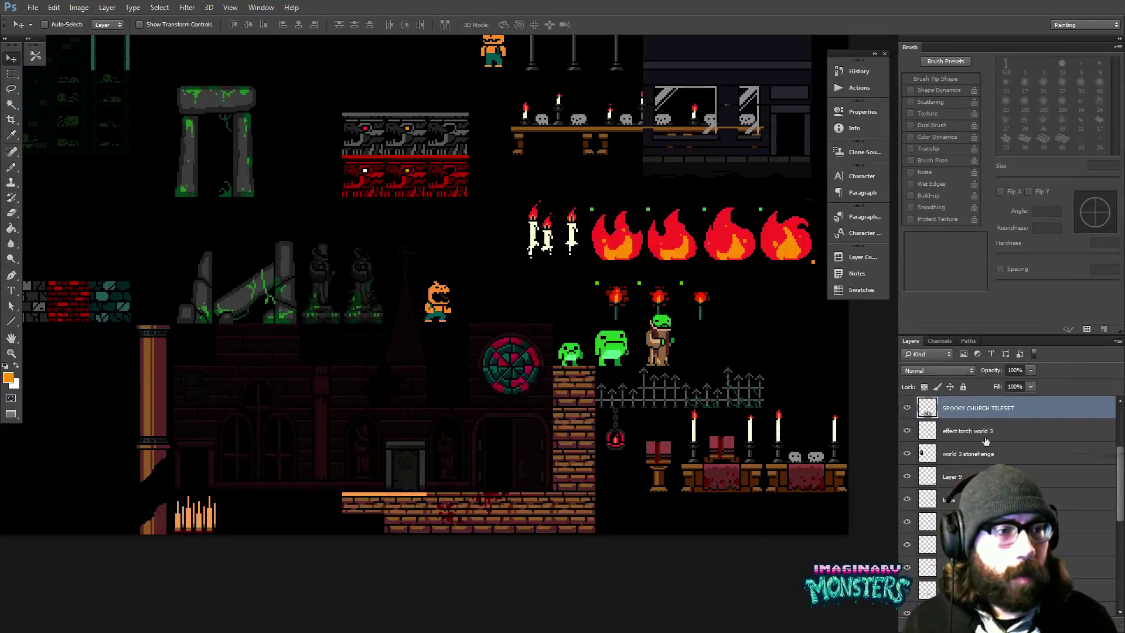
click(1115, 493)
scroll(1118, 472, up, 3)
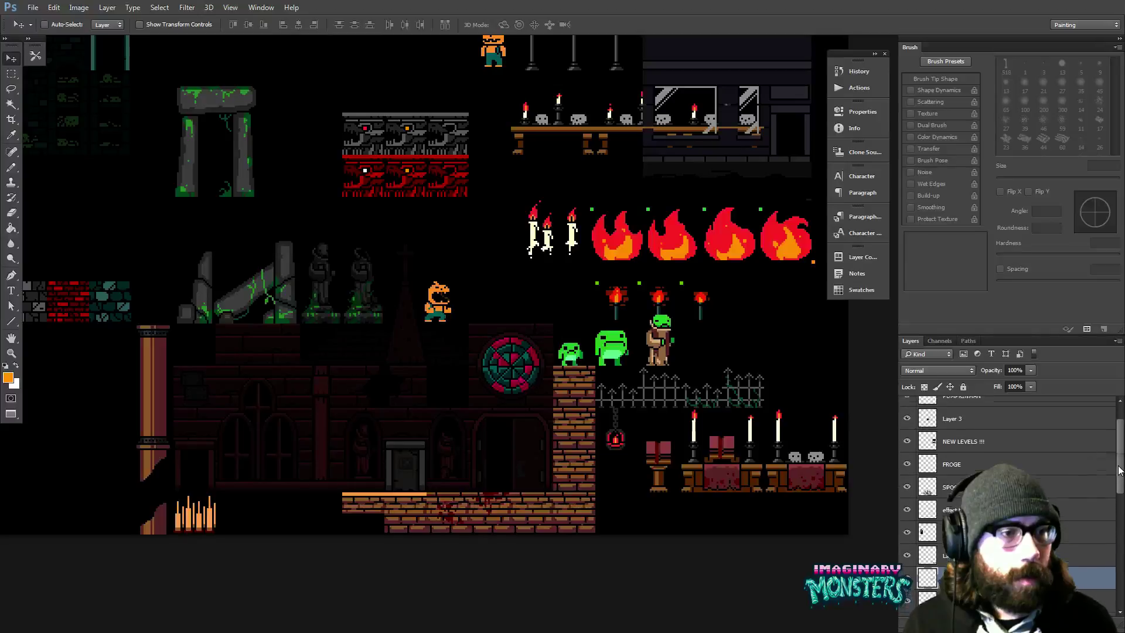
scroll(1118, 472, up, 1)
click(907, 458)
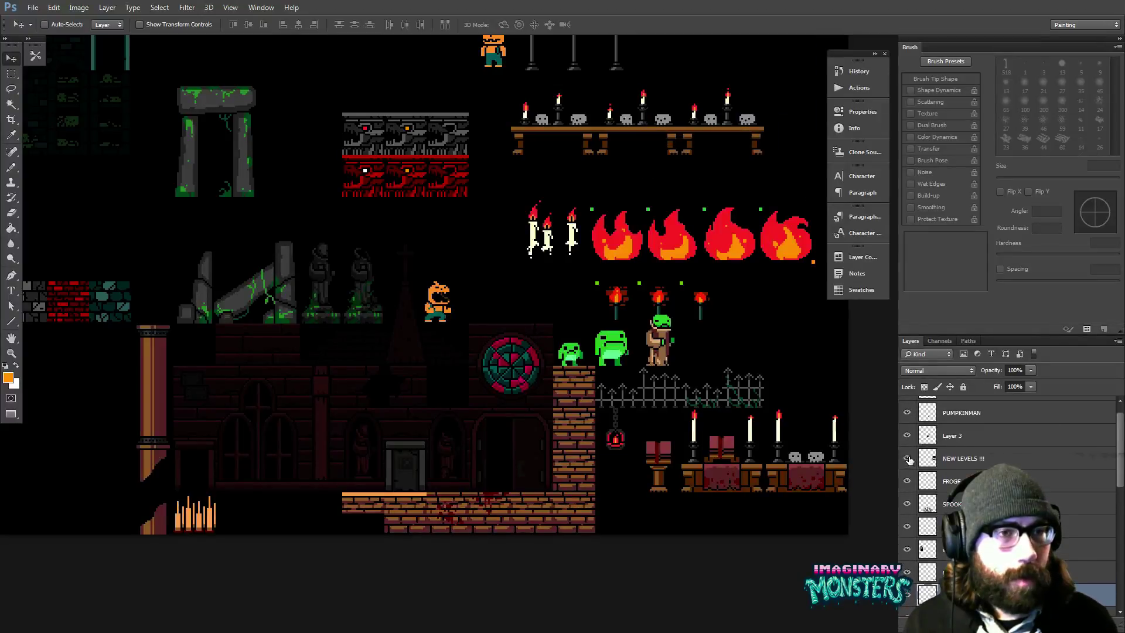
click(907, 459)
scroll(535, 417, down, 1)
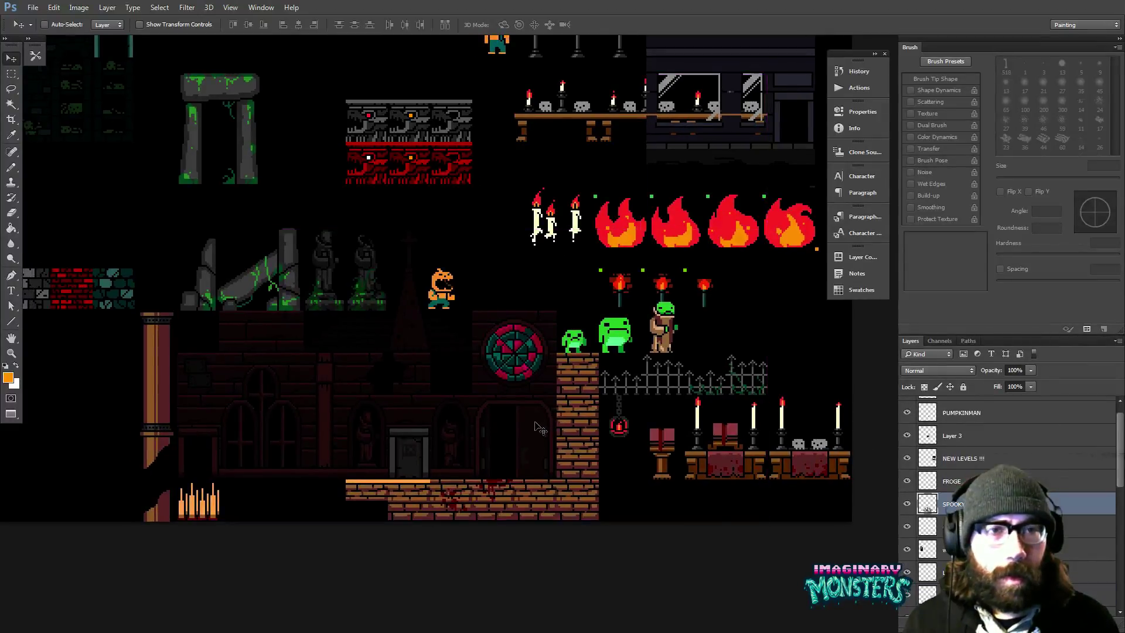
- Identify the layers holding the church and altar tables, reselect only SPOOKY CHURCH TILESET and check its visibility
ctrl+click(535, 419)
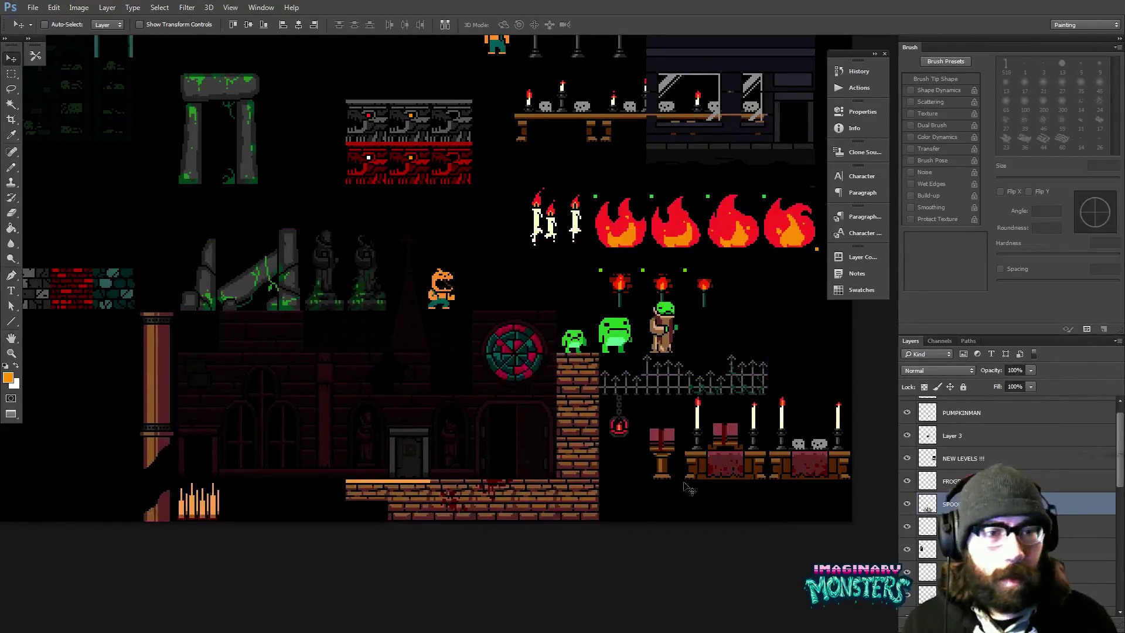
ctrl+shift+click(722, 472)
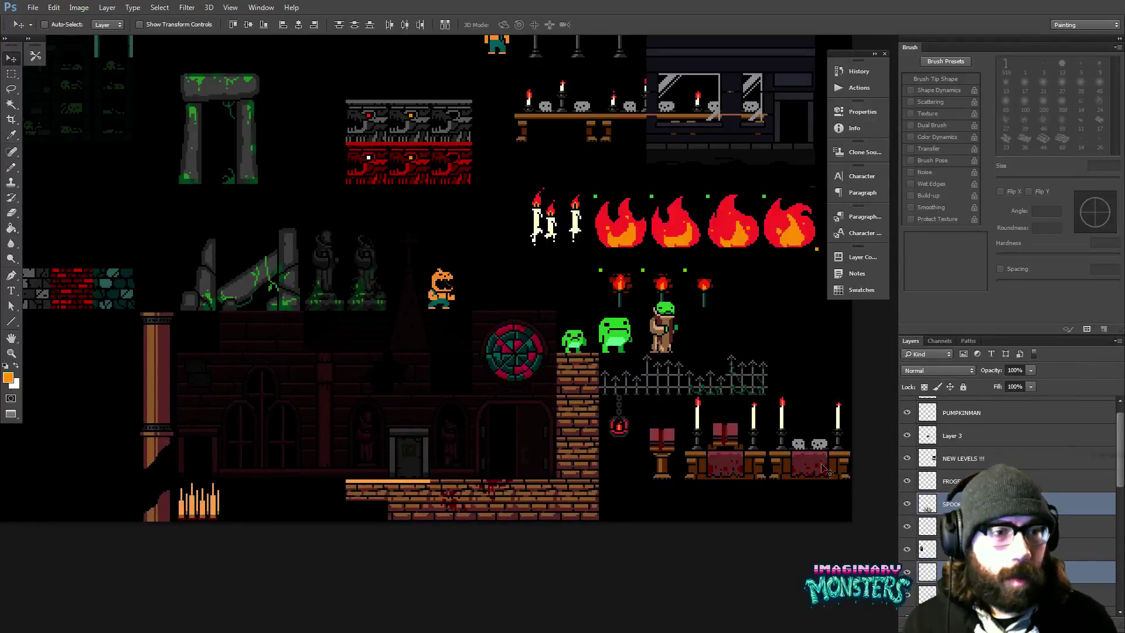
click(997, 504)
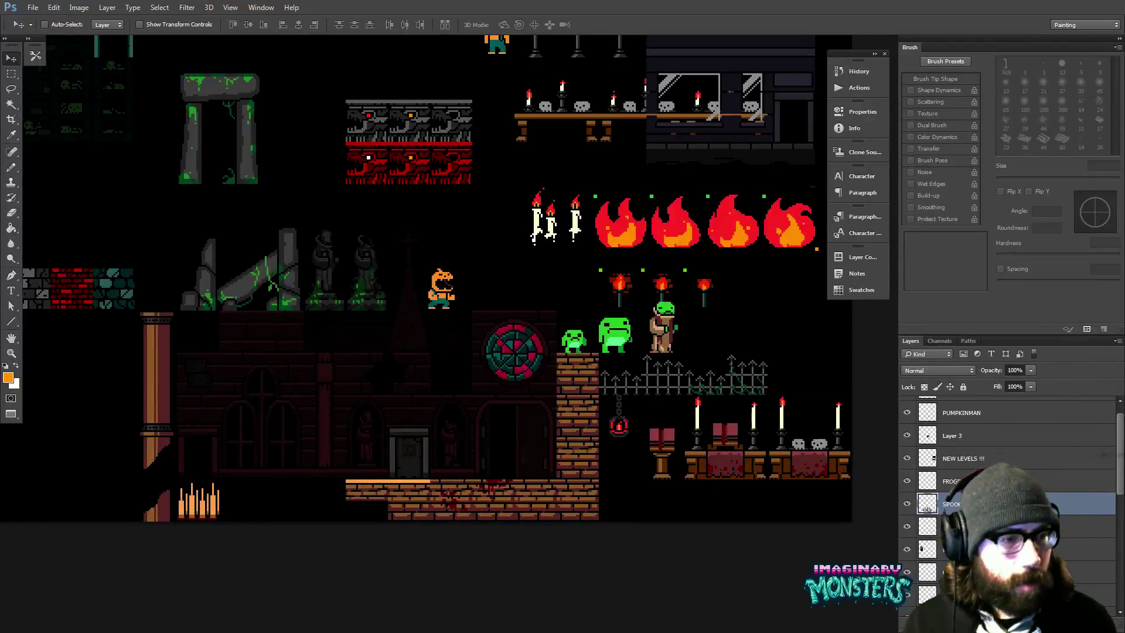
click(909, 512)
click(909, 510)
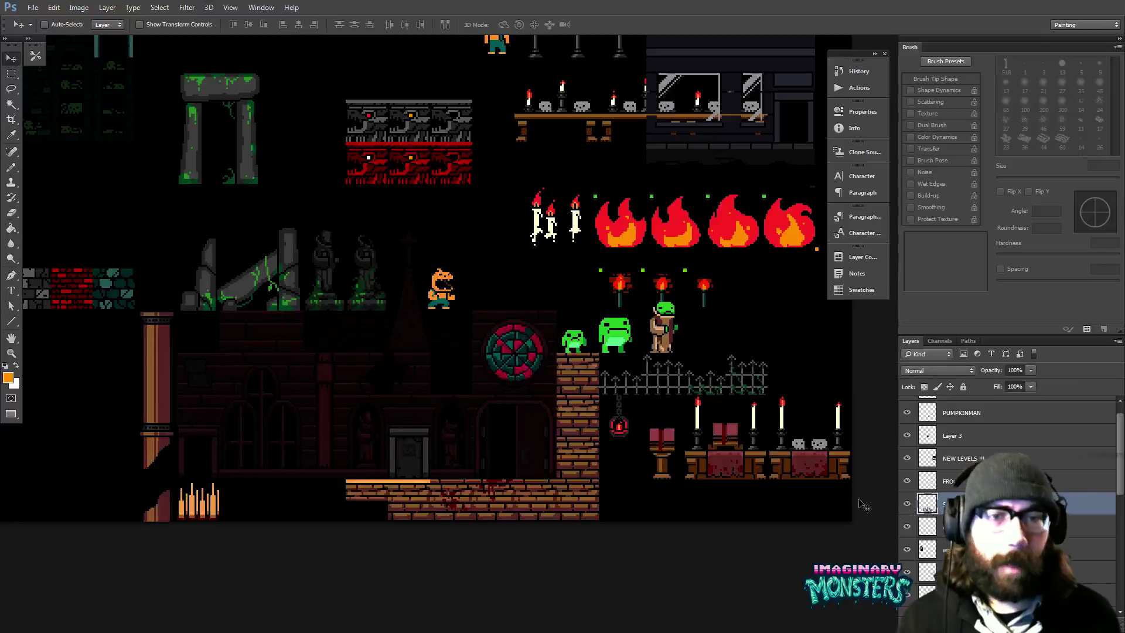
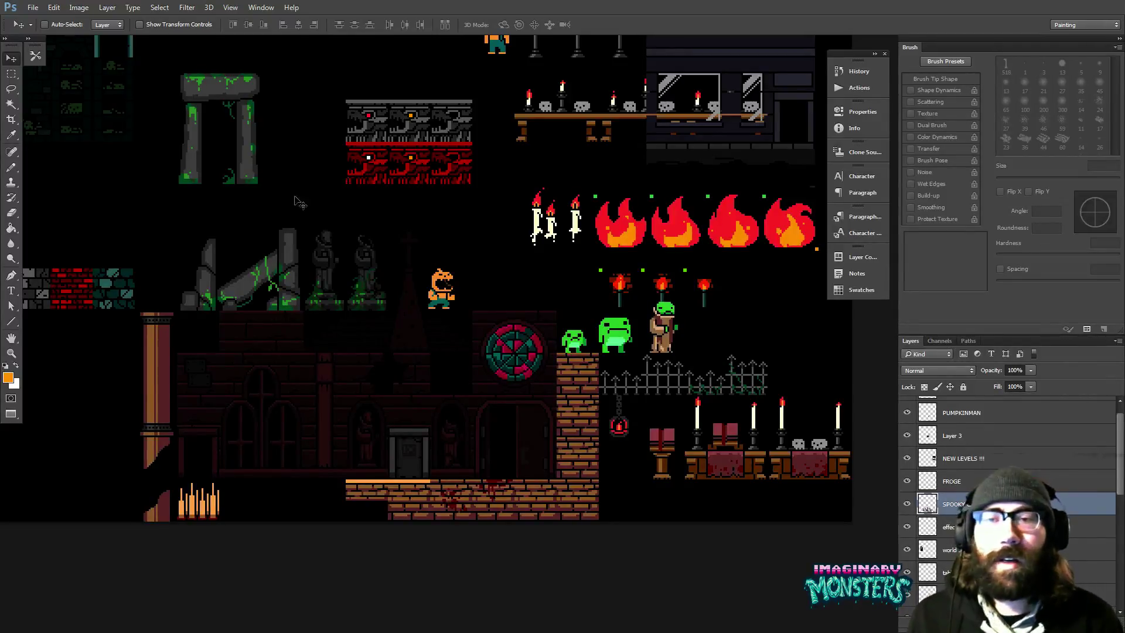
- Compare the sprite sheet with and without the SPOOKY CHURCH TILESET layer, leaving that layer hidden
drag(264, 216, 387, 293)
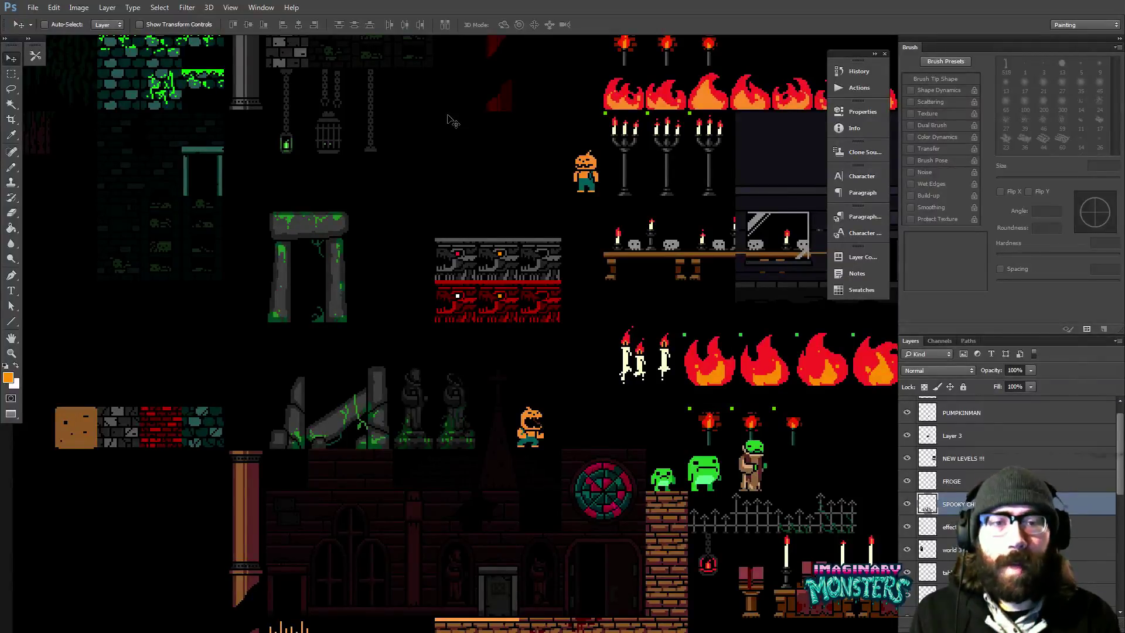
drag(525, 382, 445, 364)
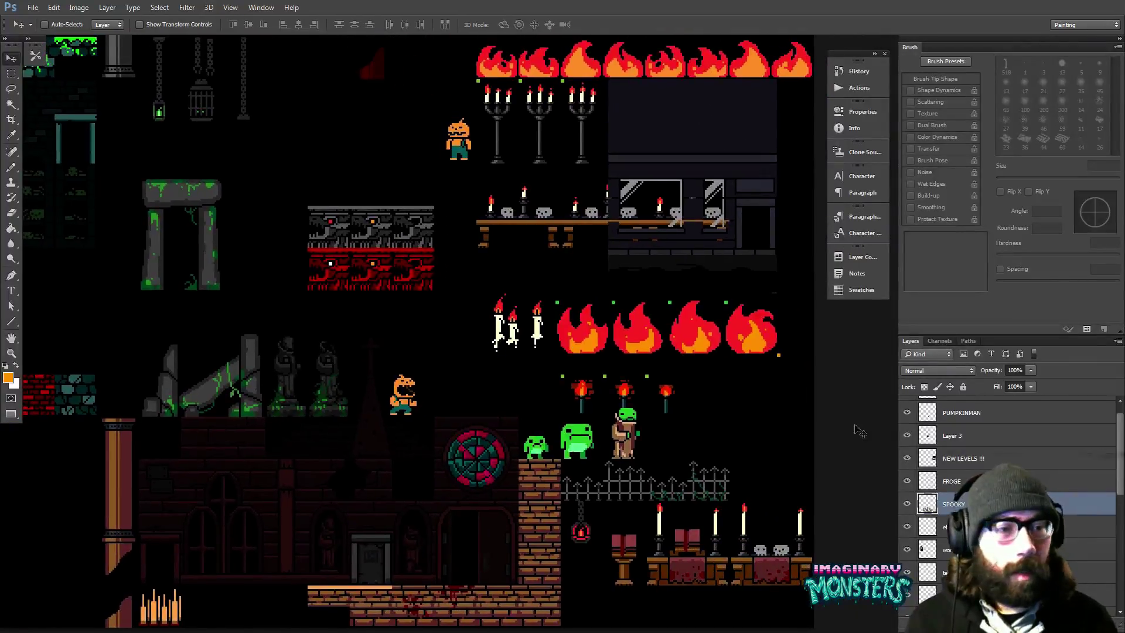
click(908, 506)
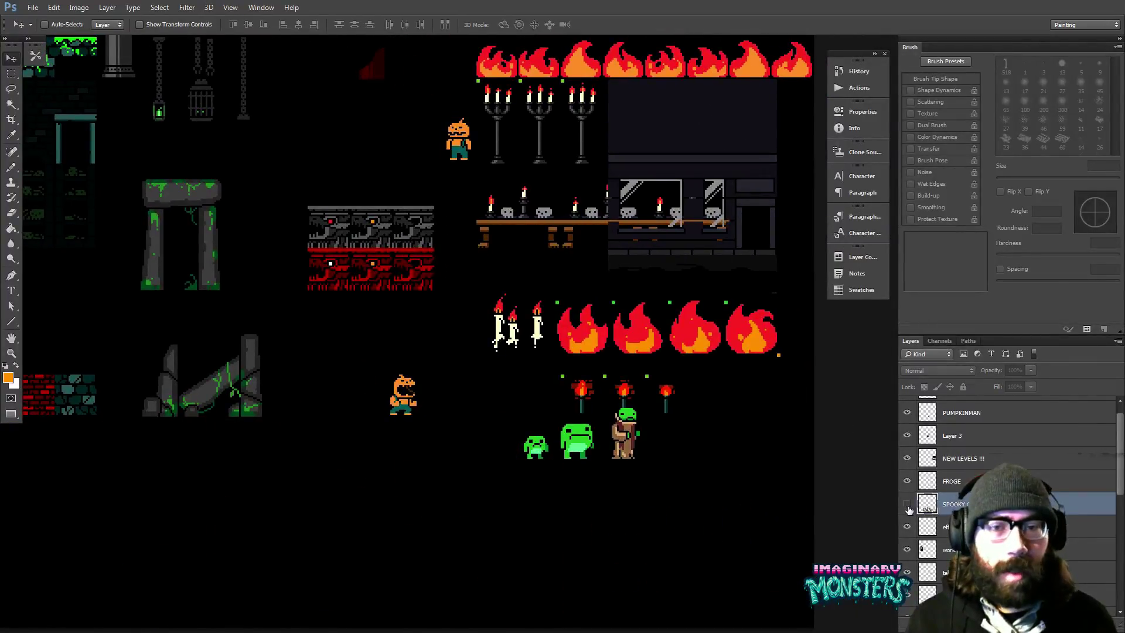
click(908, 507)
click(907, 506)
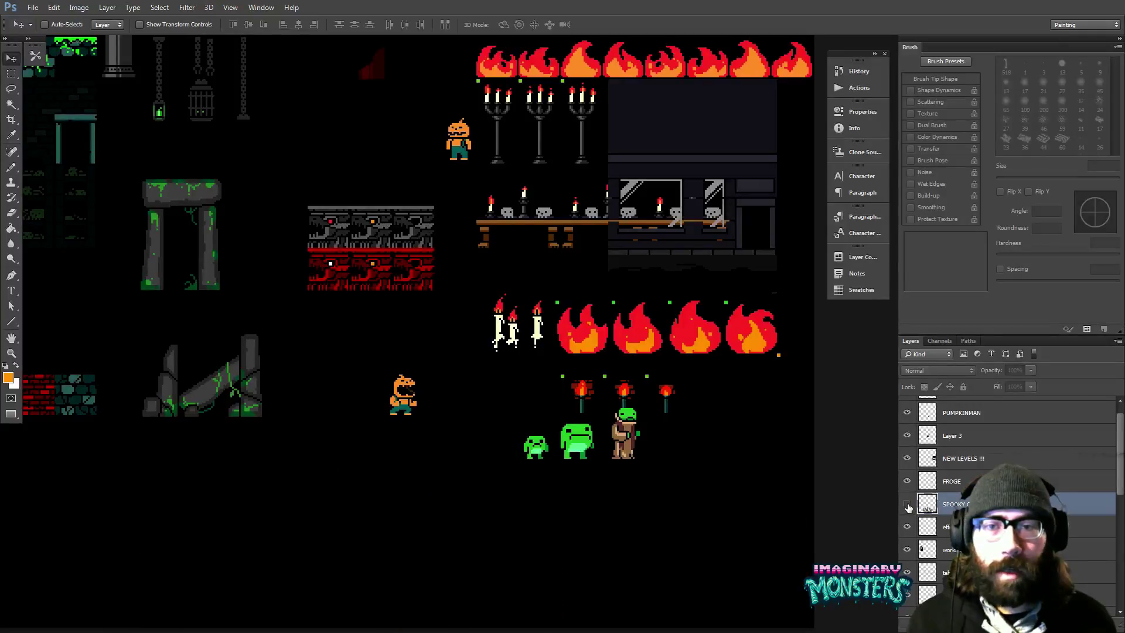
click(908, 506)
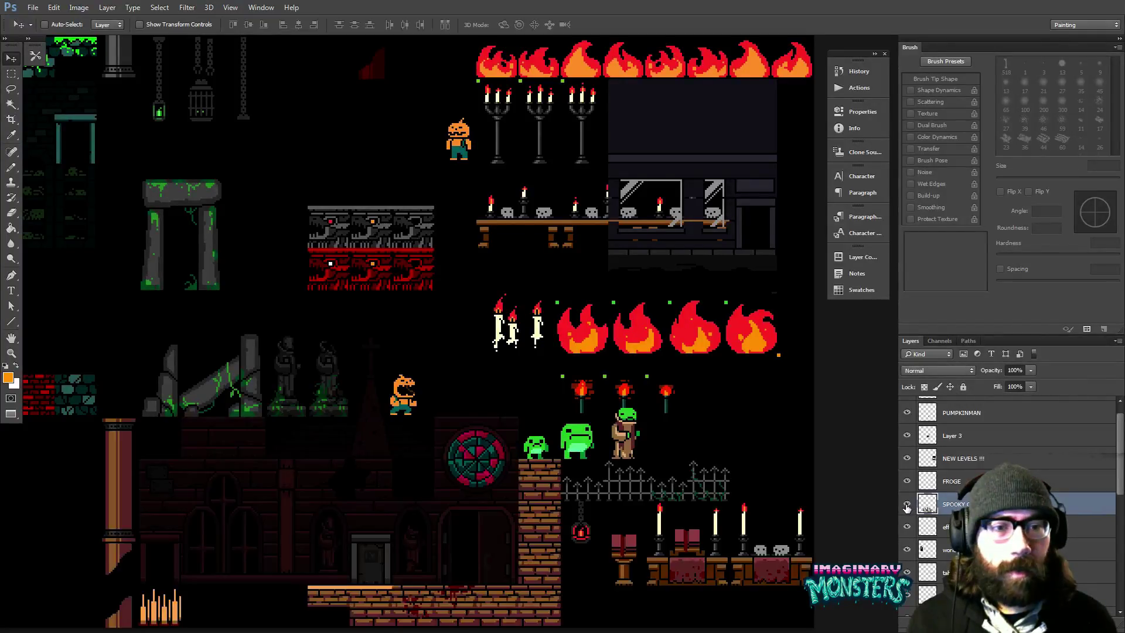
click(908, 506)
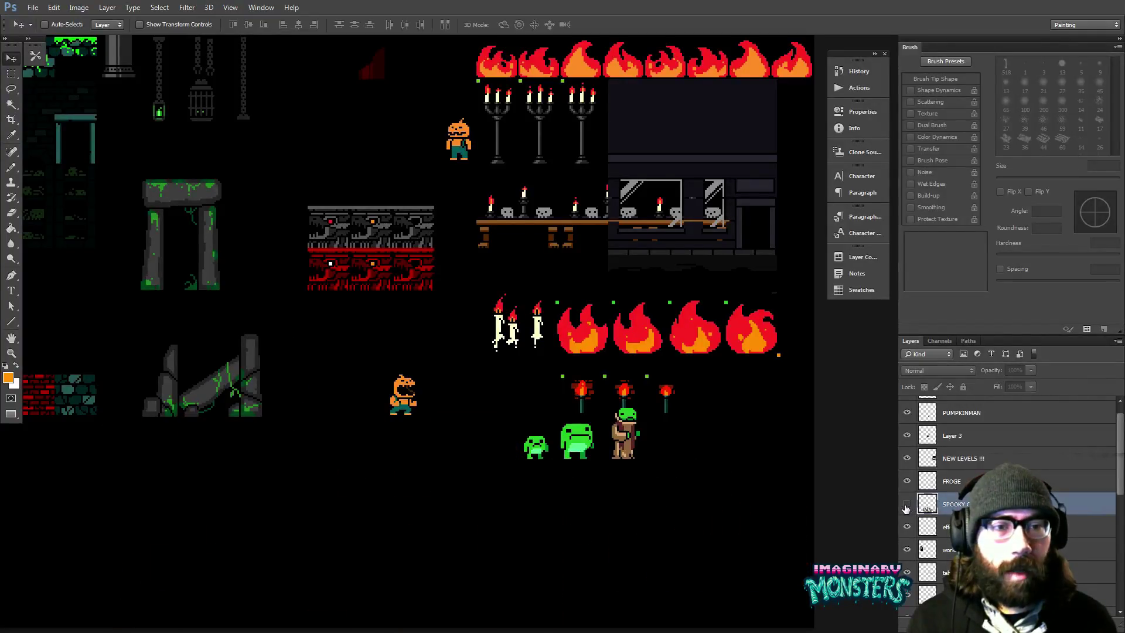
- Select the FROGE layer, examine the graveyard and castle areas with the church hidden, and show the church tileset again
ctrl+click(628, 450)
drag(644, 399, 688, 471)
drag(538, 241, 697, 493)
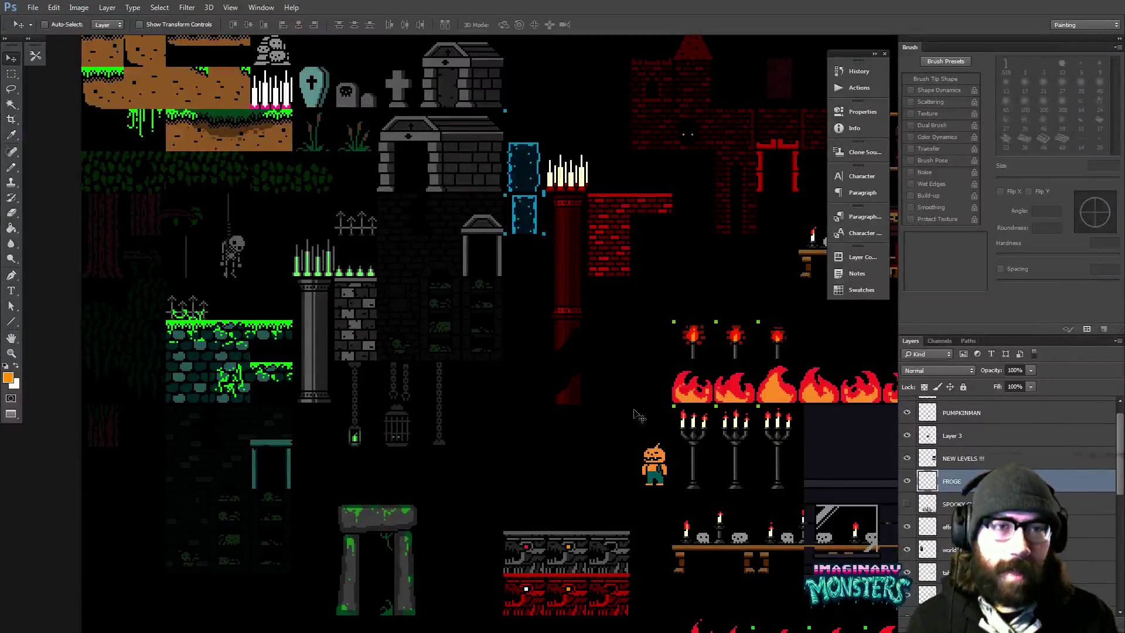
scroll(504, 213, up, 3)
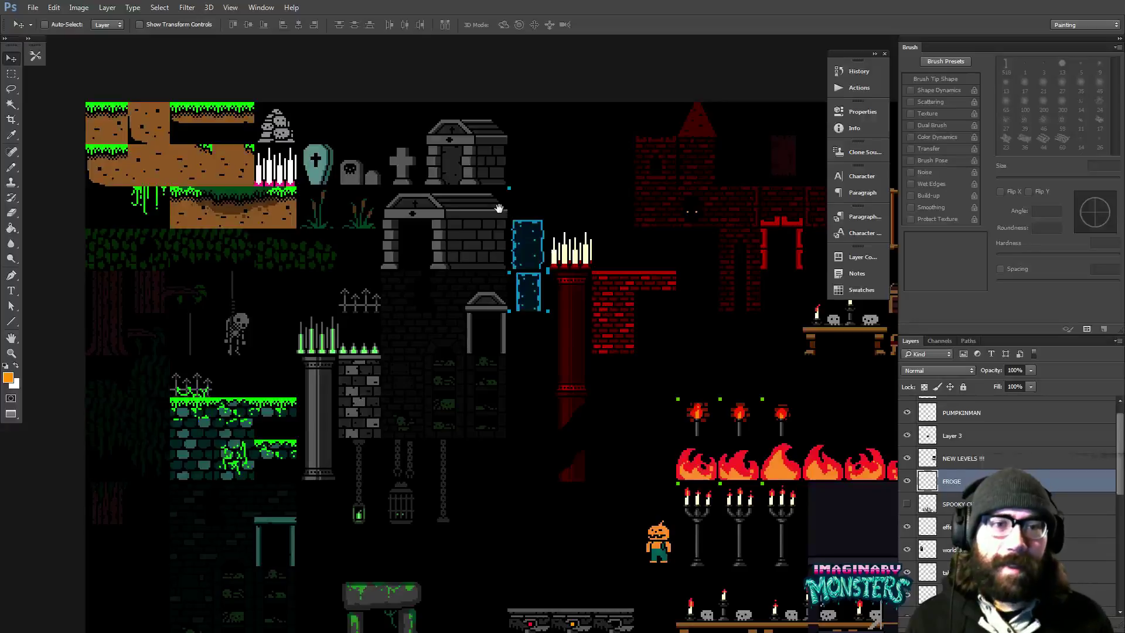
drag(502, 214, 493, 267)
scroll(516, 275, down, 3)
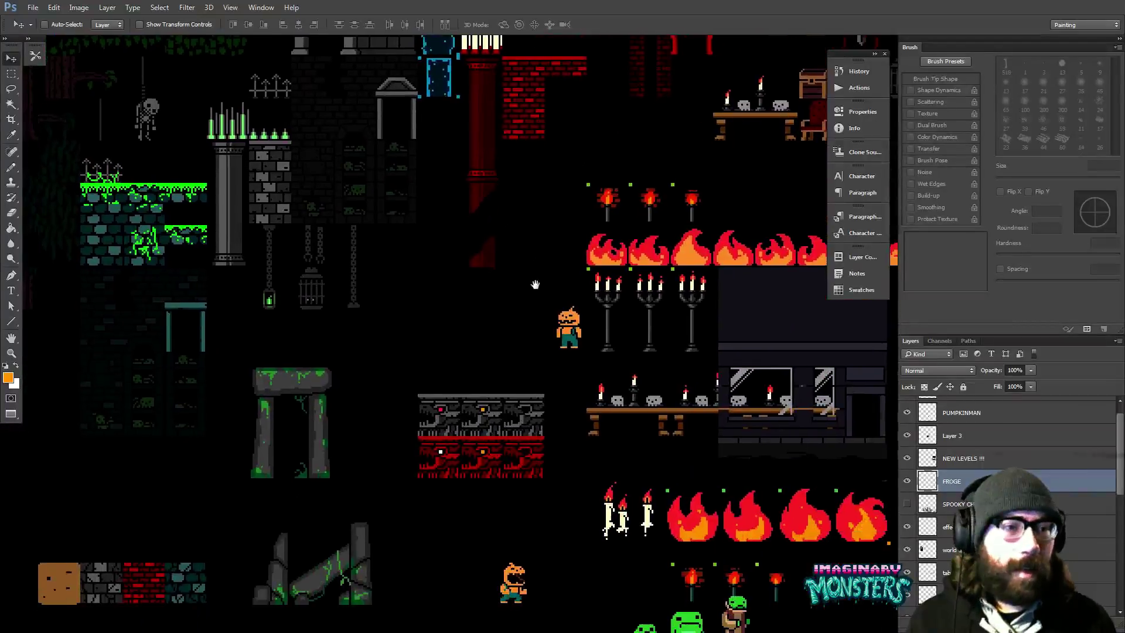
click(908, 505)
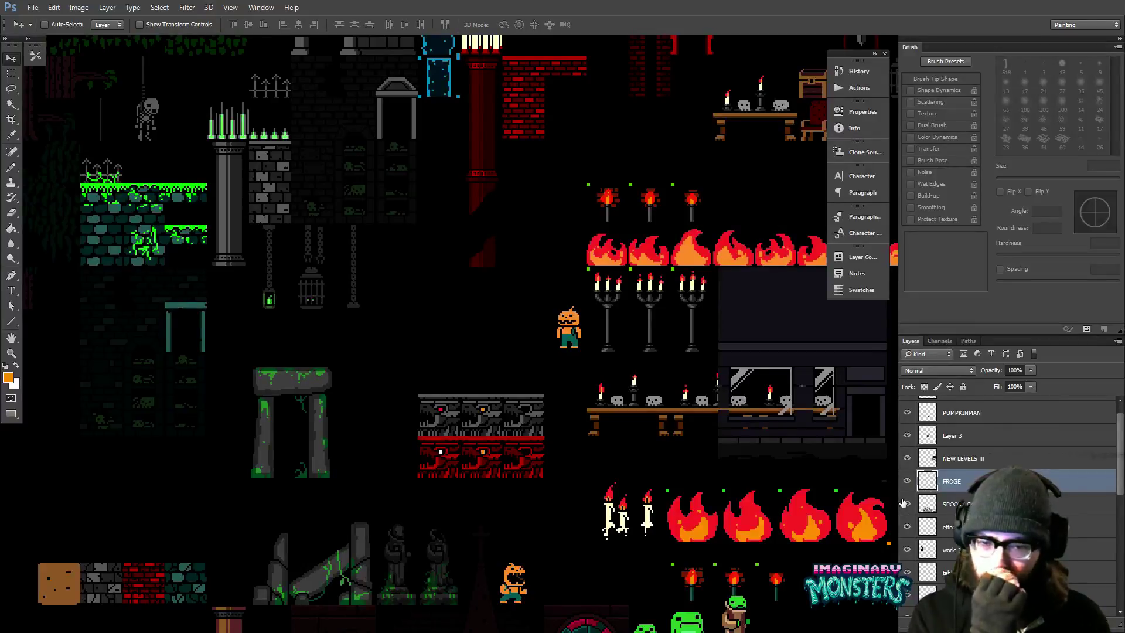
scroll(551, 434, down, 4)
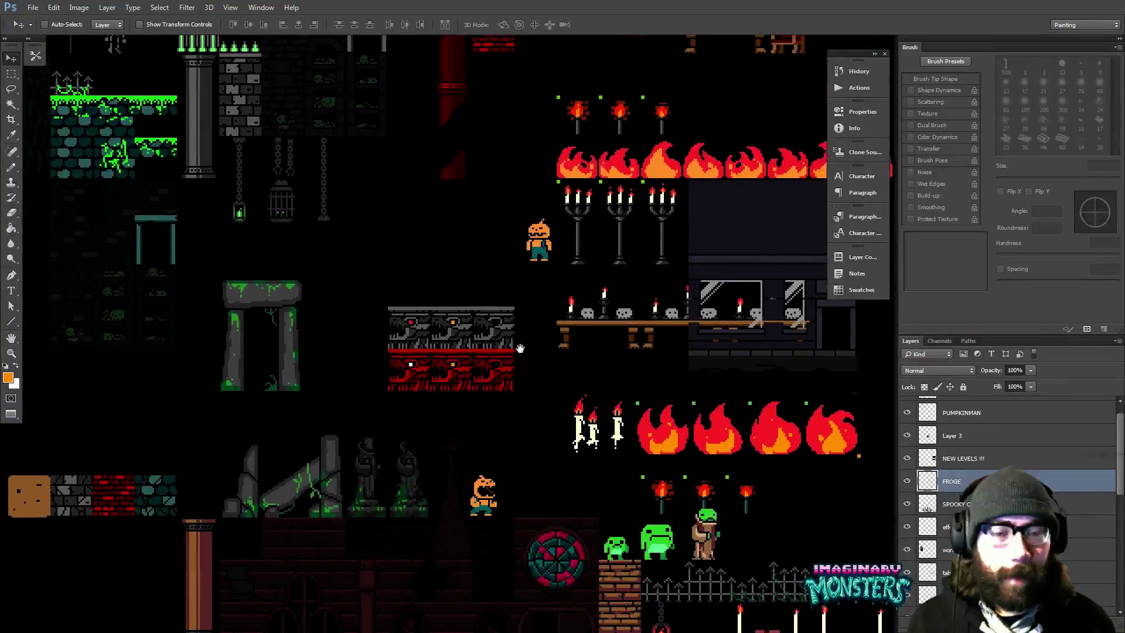
drag(556, 350, 581, 299)
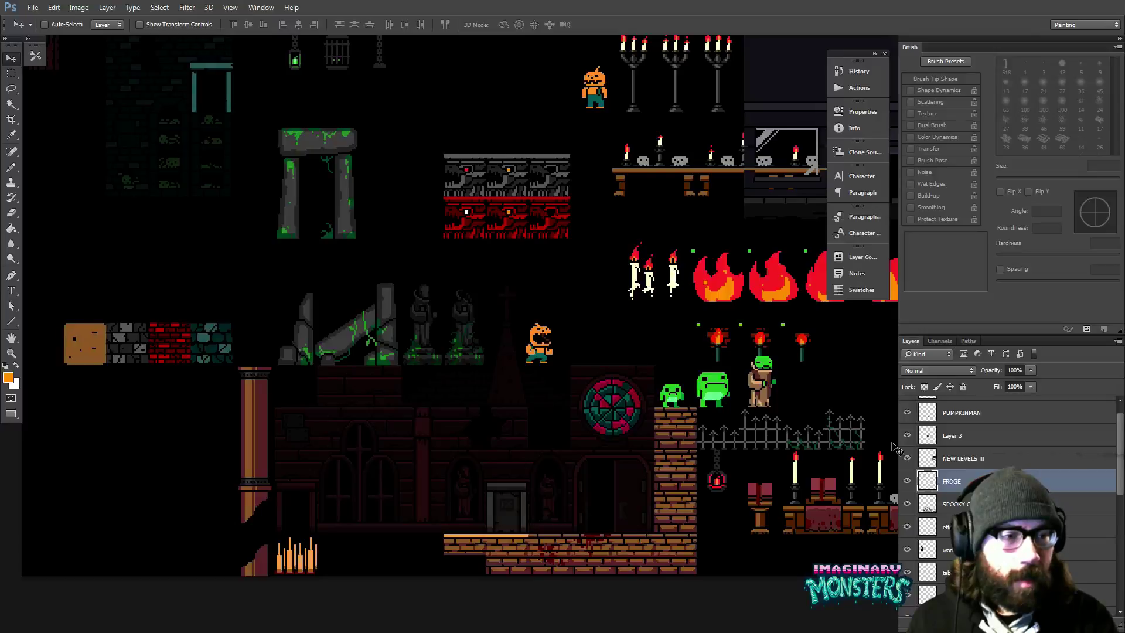
key(ctrl+shift+n)
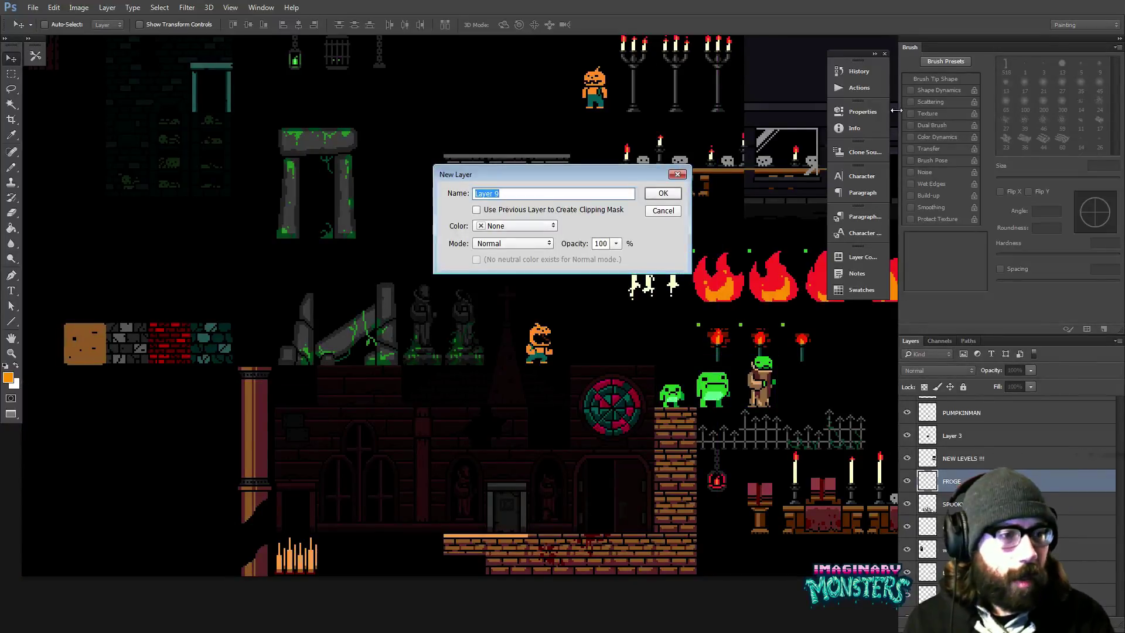
key(Return)
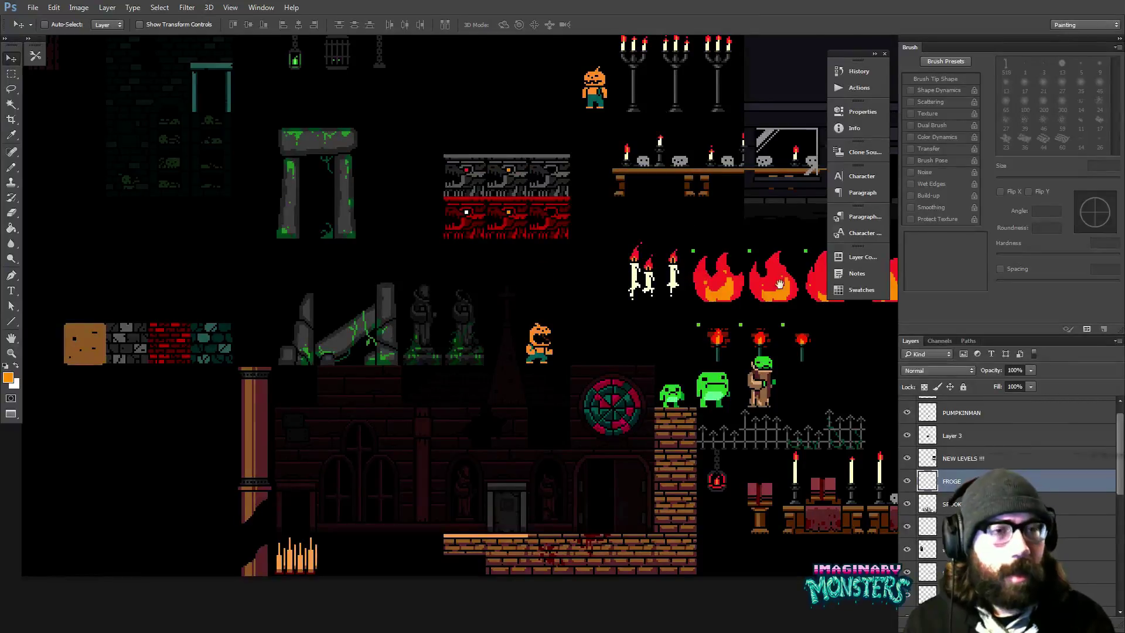
- Select the NEW LEVELS !!! layer and move its dark building to the sheet's lower-left area, under the four tile samples
drag(780, 284, 586, 380)
ctrl+click(660, 171)
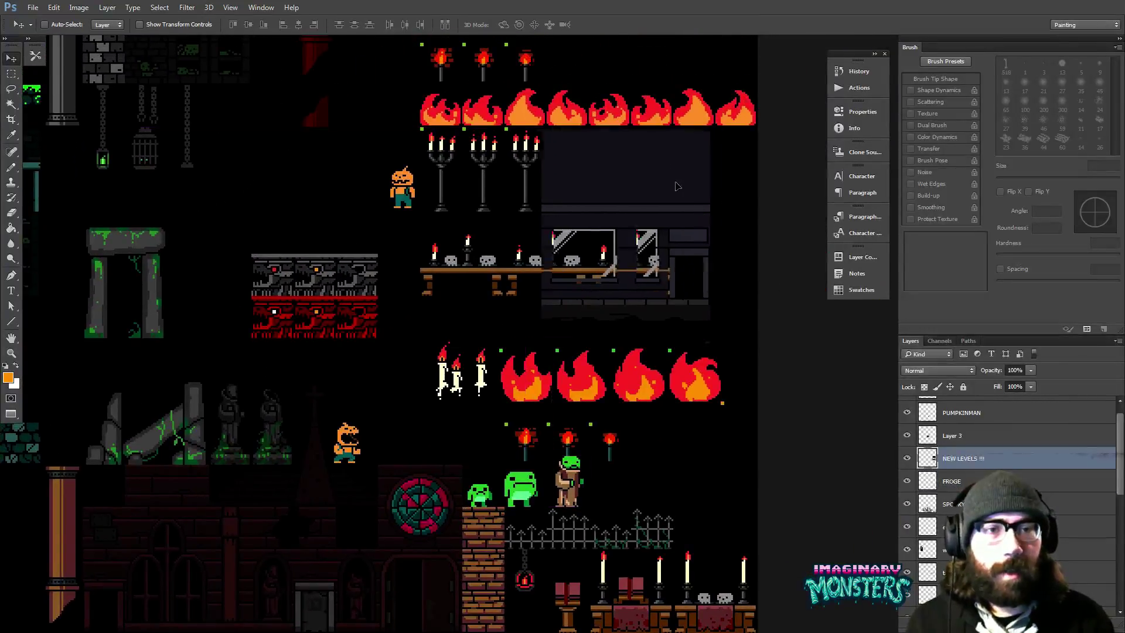
drag(678, 186, 701, 168)
drag(614, 245, 258, 458)
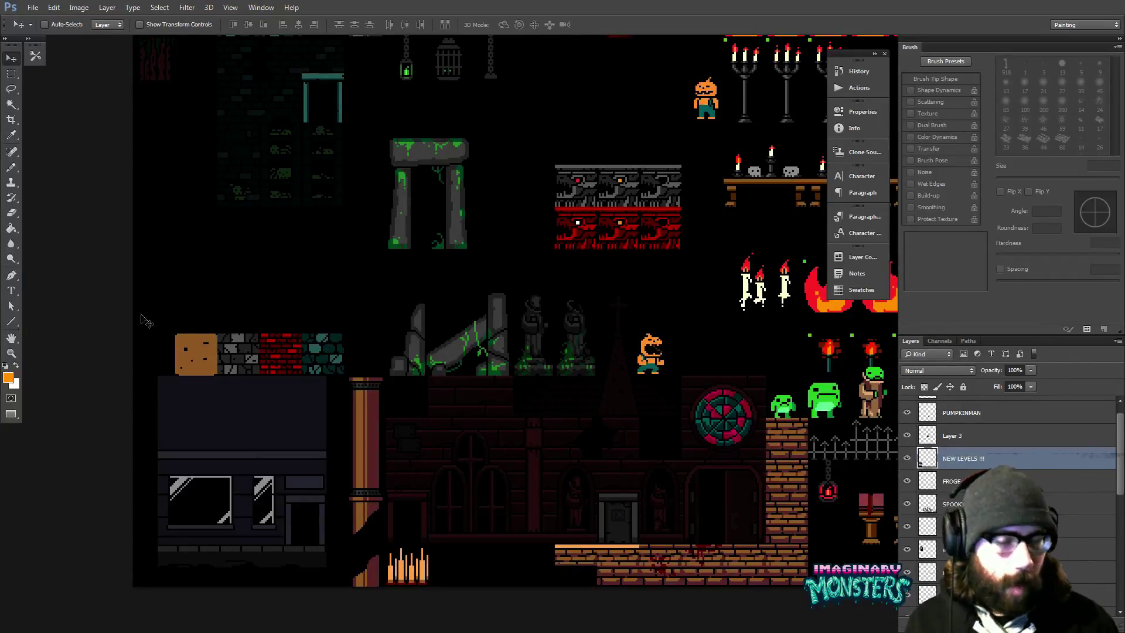
- Show the tile grid and check the dark building's bounds against it, toggling the NEW LEVELS !!! layer and leaving it visible
key(ctrl+apostrophe)
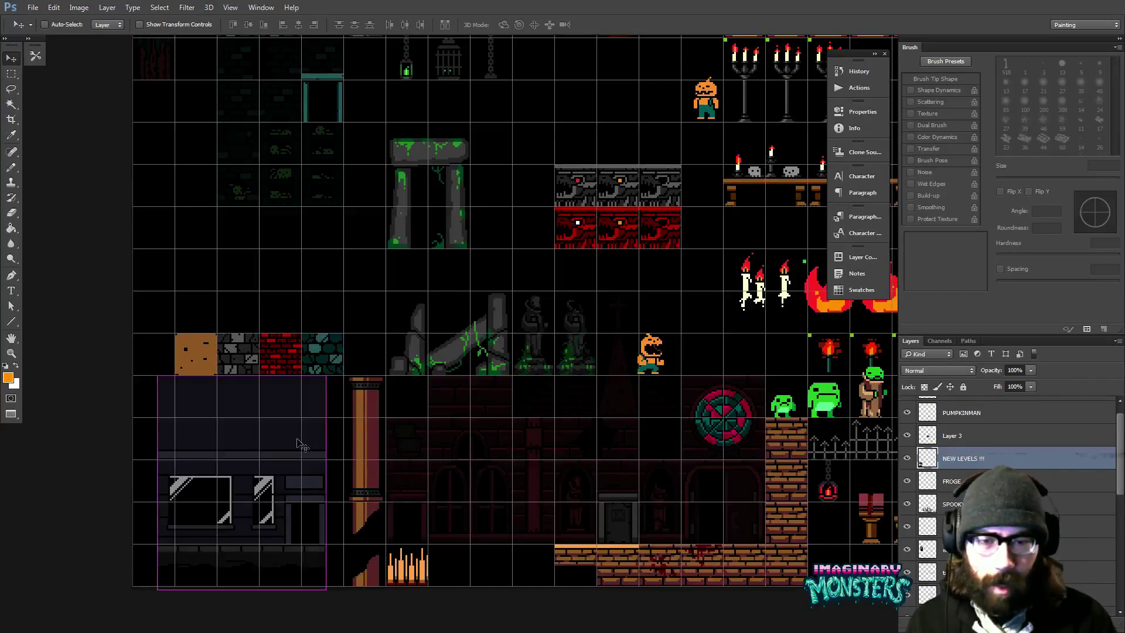
key(ctrl+t)
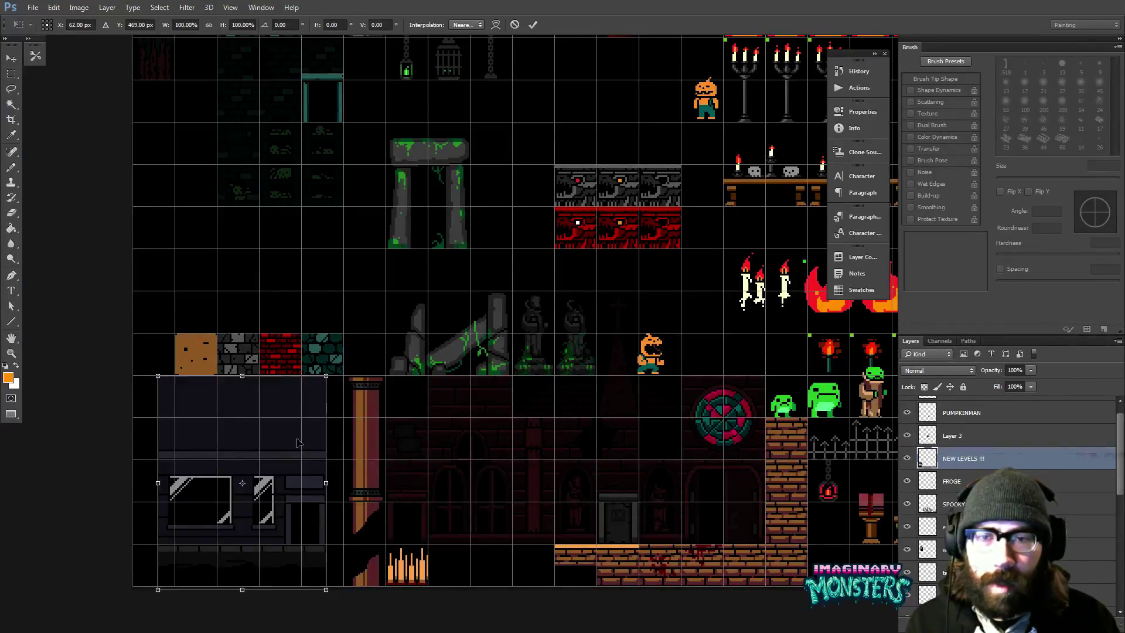
key(Return)
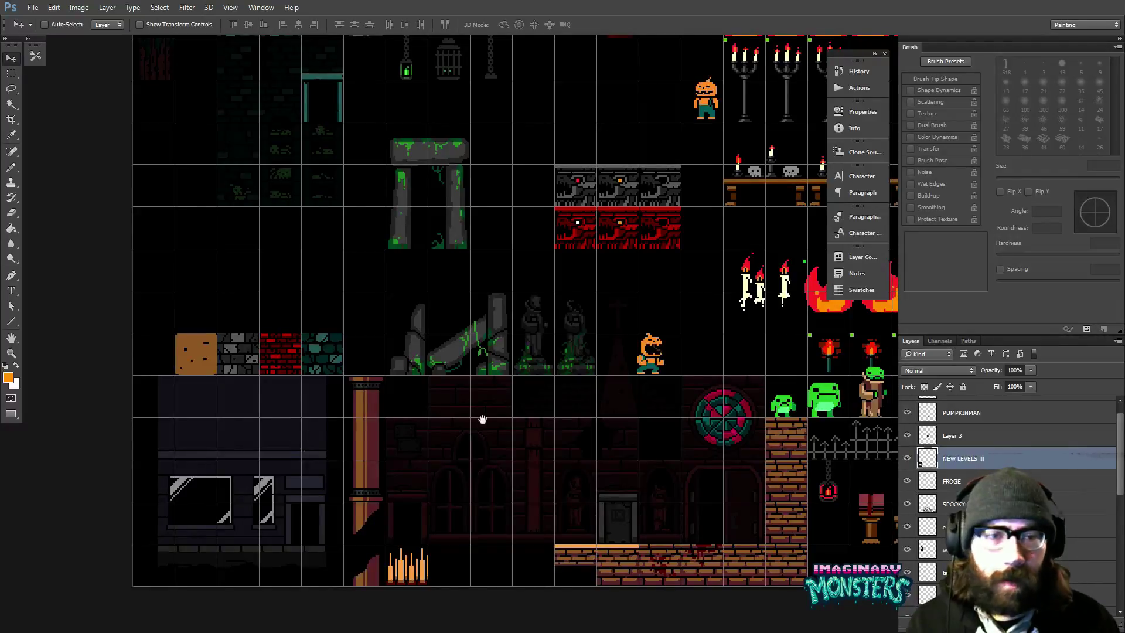
drag(482, 419, 384, 410)
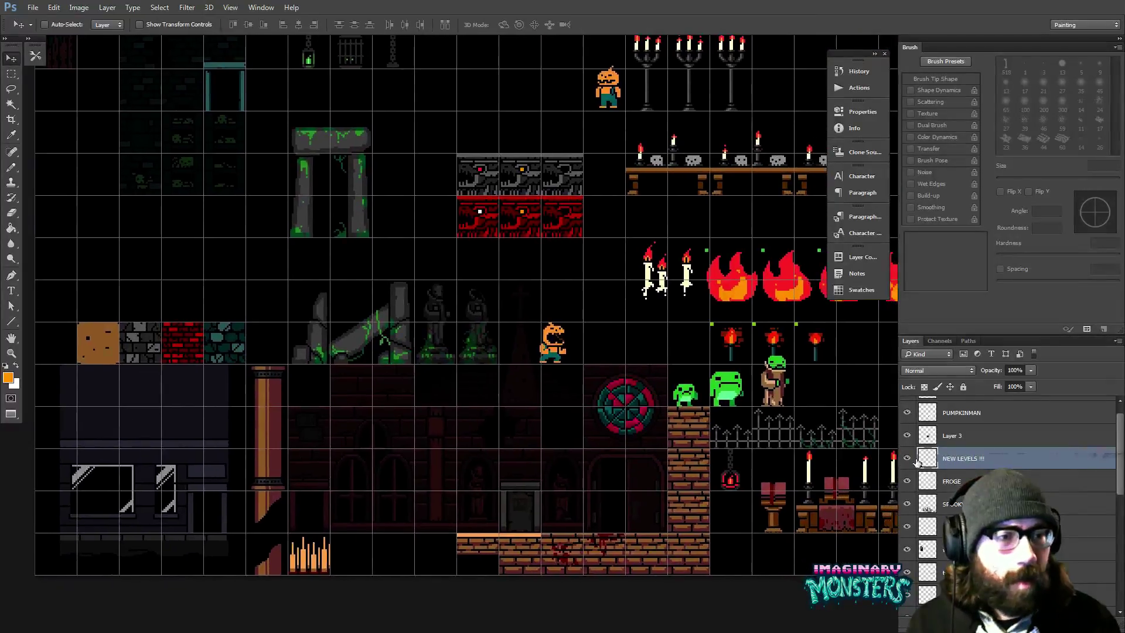
click(907, 460)
click(907, 459)
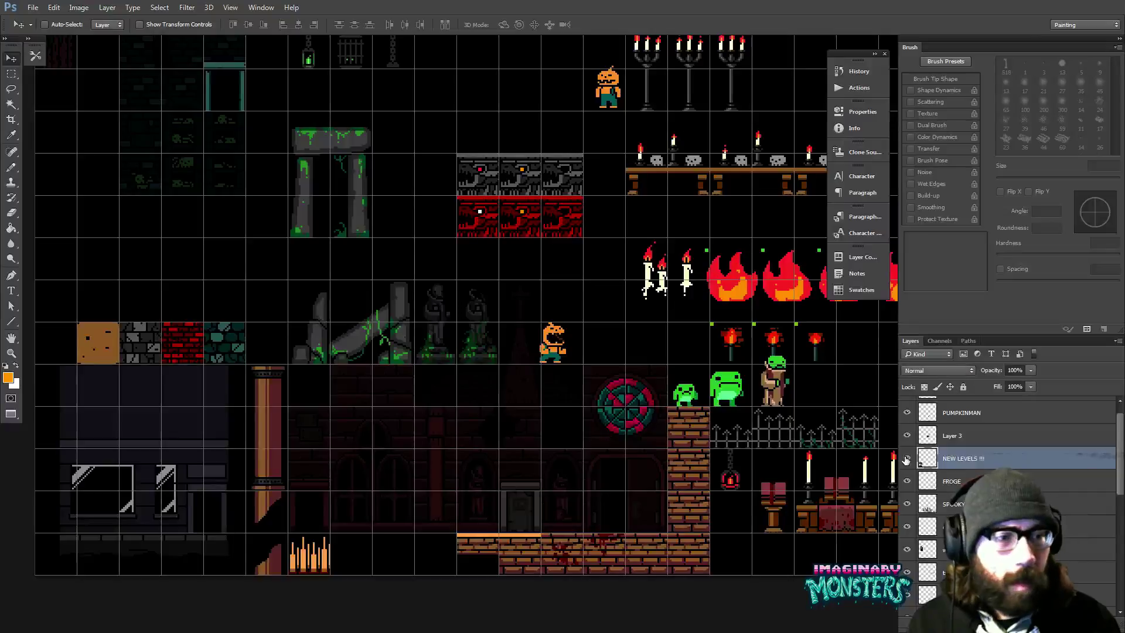
- Move the SPOOKY CHURCH TILESET layer to the top of the layer stack, above STONEHENGE
click(908, 508)
click(908, 508)
click(937, 504)
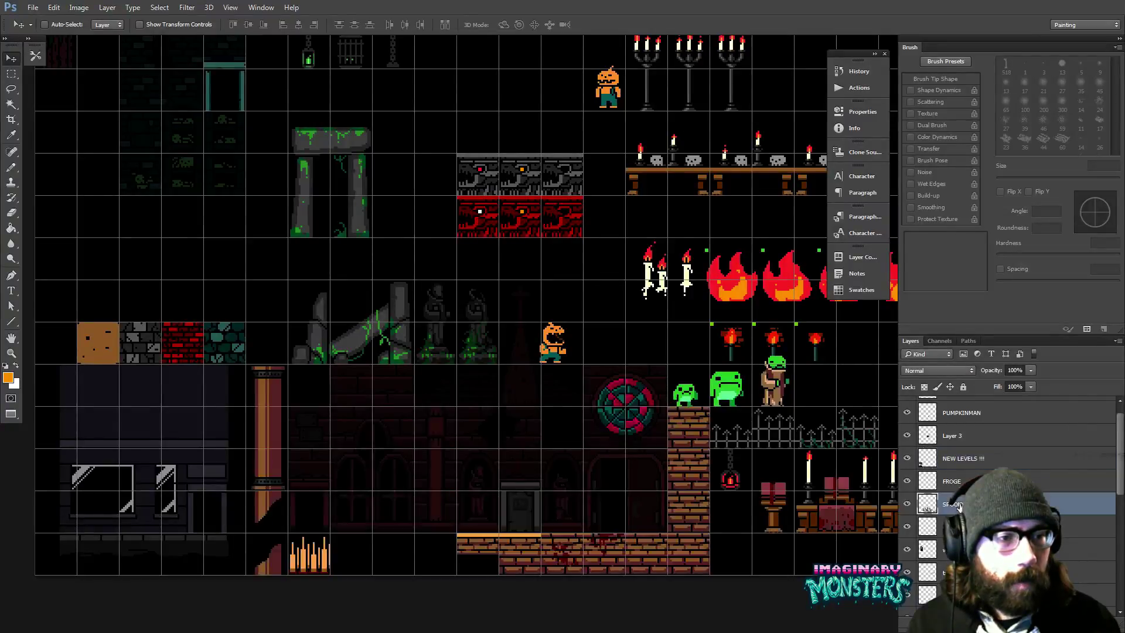
scroll(996, 504, up, 1)
scroll(952, 459, up, 1)
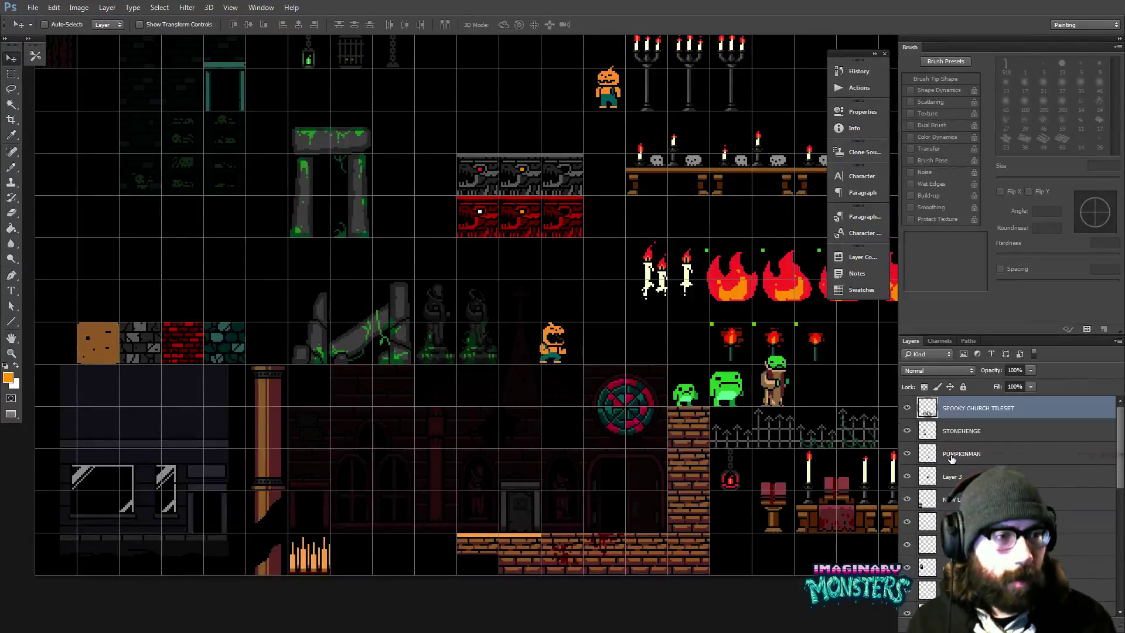
- Hide the SPOOKY CHURCH TILESET layer to inspect the empty area around the frogs, and show it again
click(908, 411)
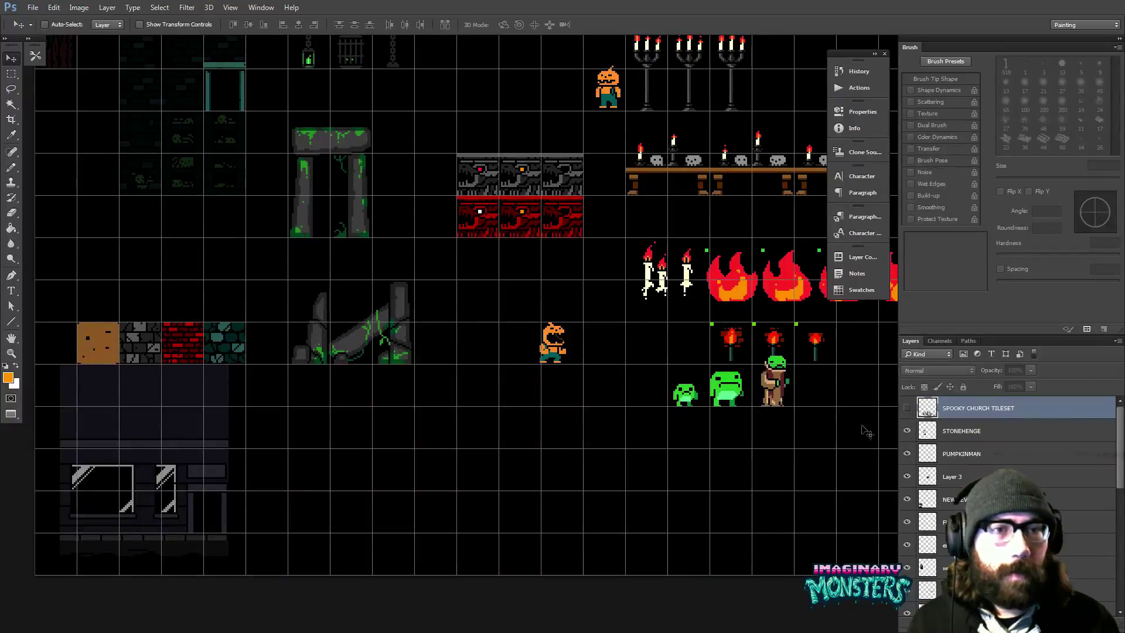
drag(666, 424, 447, 448)
click(909, 409)
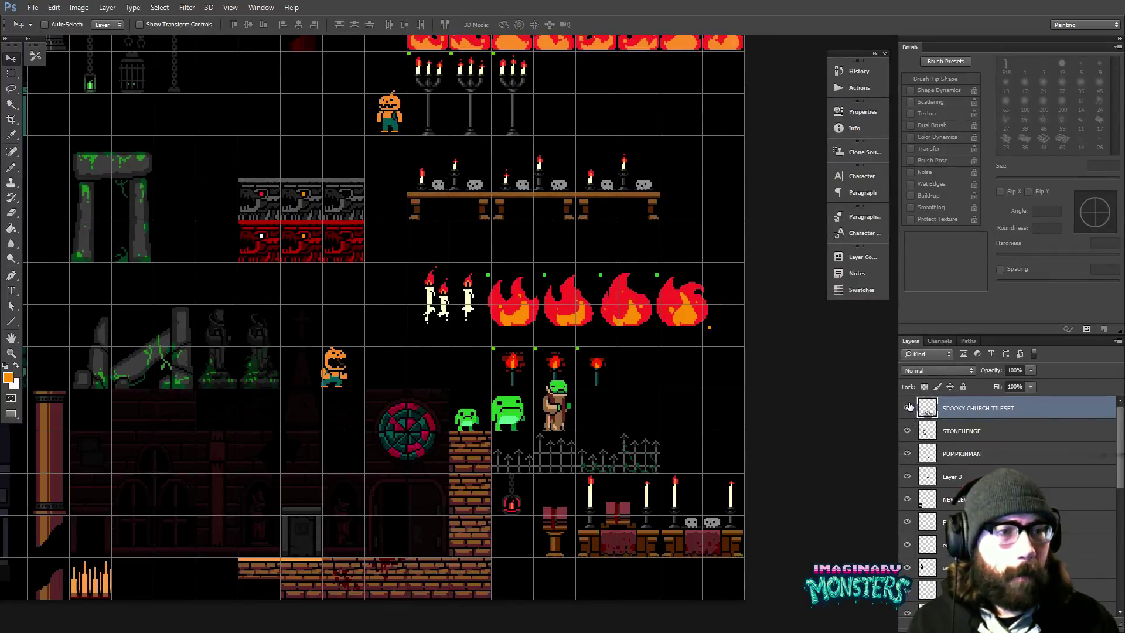
- Move the row of three candles and four large flames slightly left and up, aligning it with the grid column under the skull tables
ctrl+click(571, 317)
drag(569, 317, 554, 335)
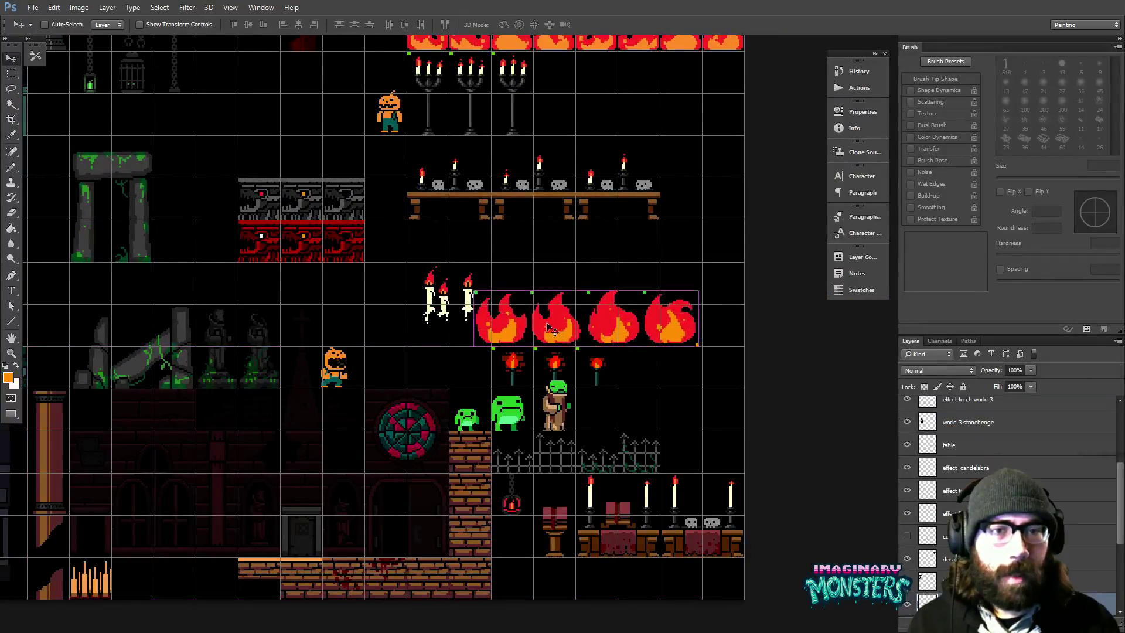
key(ctrl+z)
drag(484, 301, 450, 355)
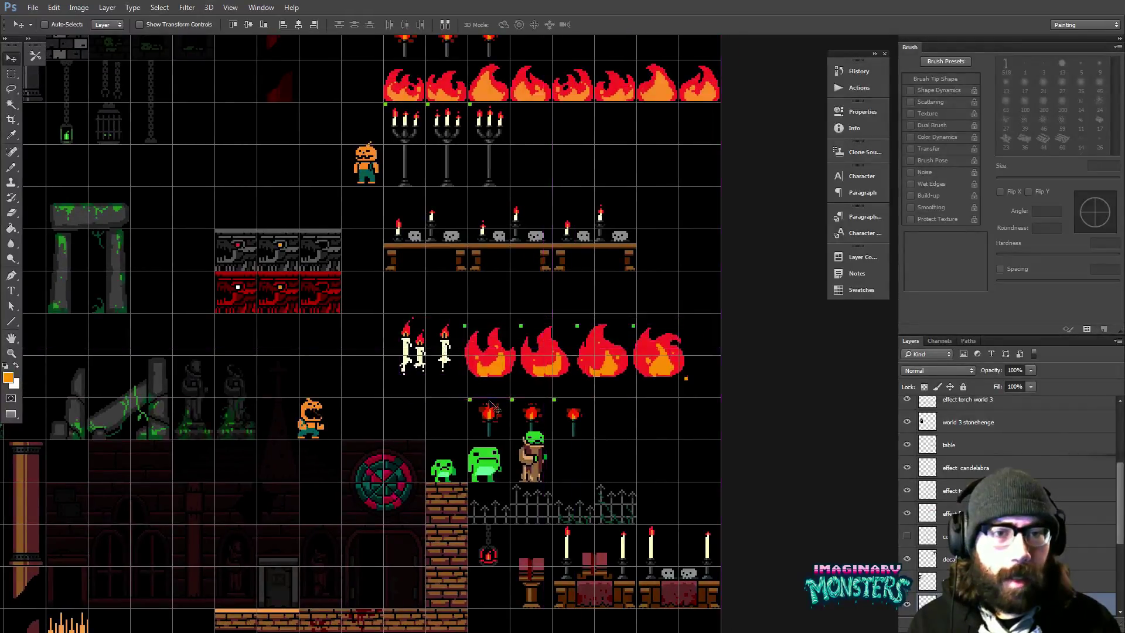
mouse_move(519, 356)
mouse_down()
mouse_move(496, 355)
mouse_move(519, 356)
mouse_move(507, 366)
mouse_move(538, 356)
mouse_up()
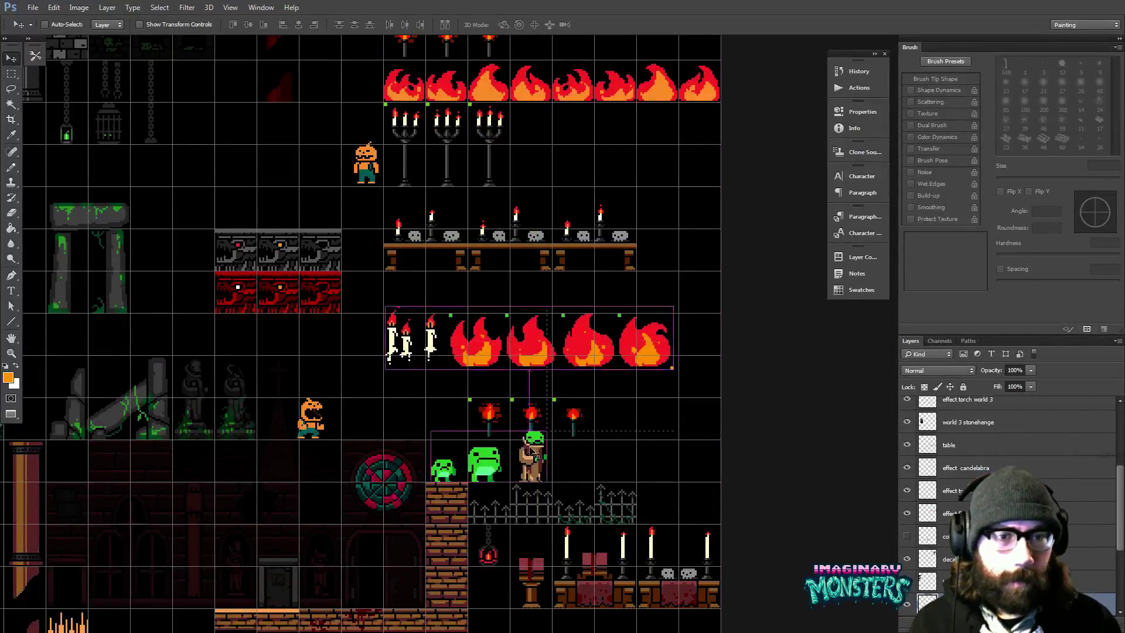
- Select the FROGE layer and compare the sheet with and without the last move
ctrl+click(539, 466)
key(ctrl+z)
key(ctrl+z)
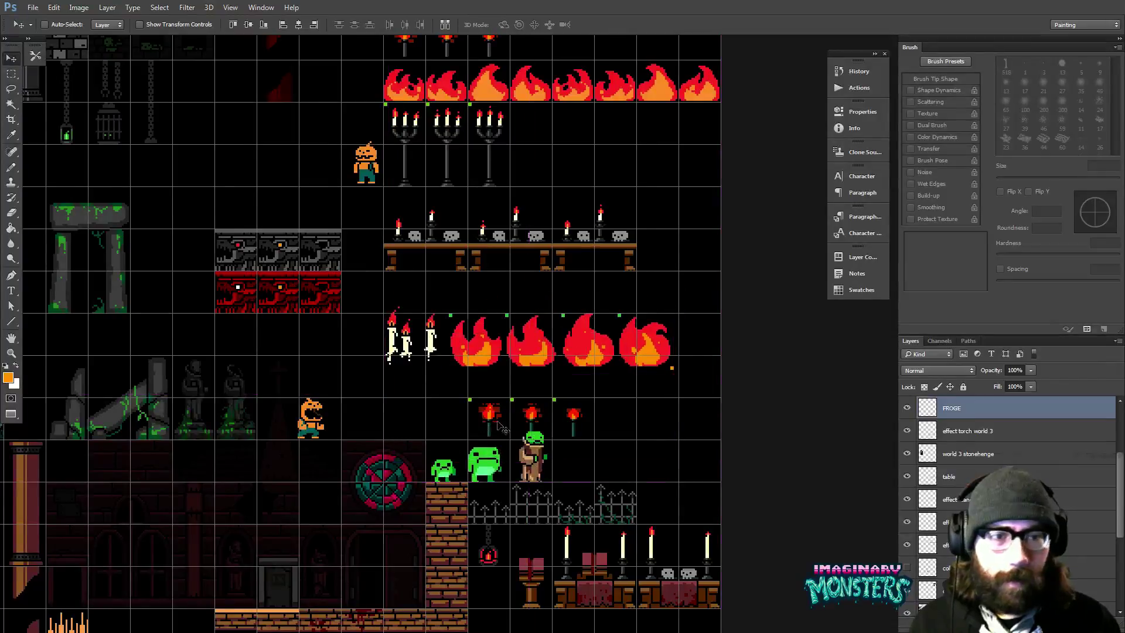
key(ctrl+z)
key(ctrl+z)
scroll(545, 457, up, 3)
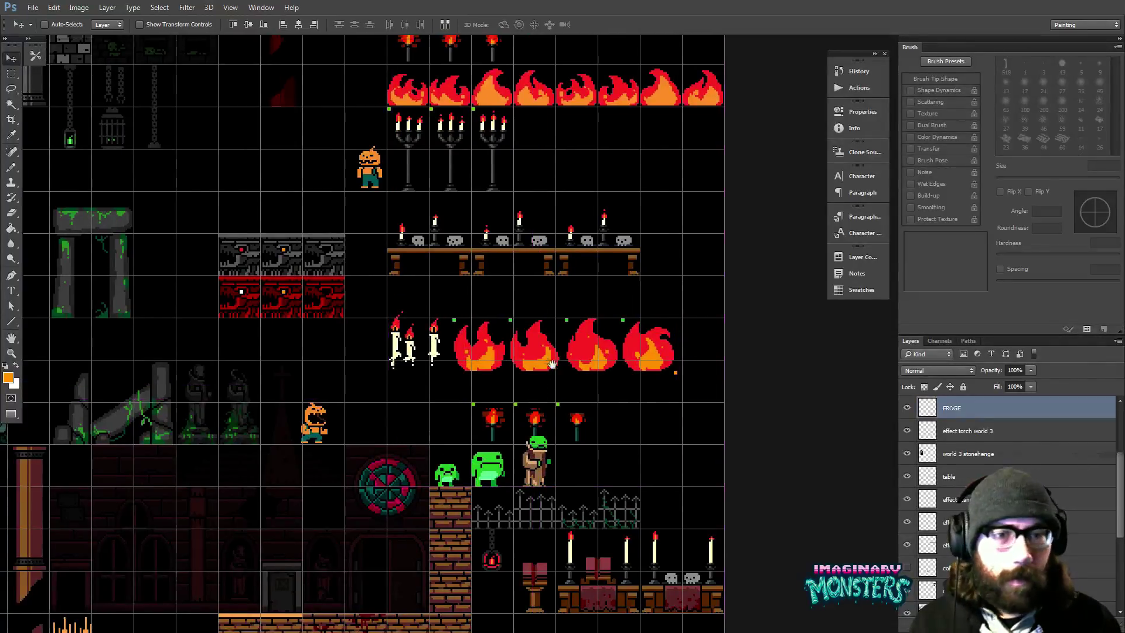
- Select Layer 5 and check the whole sheet's dimensions in the Canvas Size dialog without applying a change
ctrl+click(537, 423)
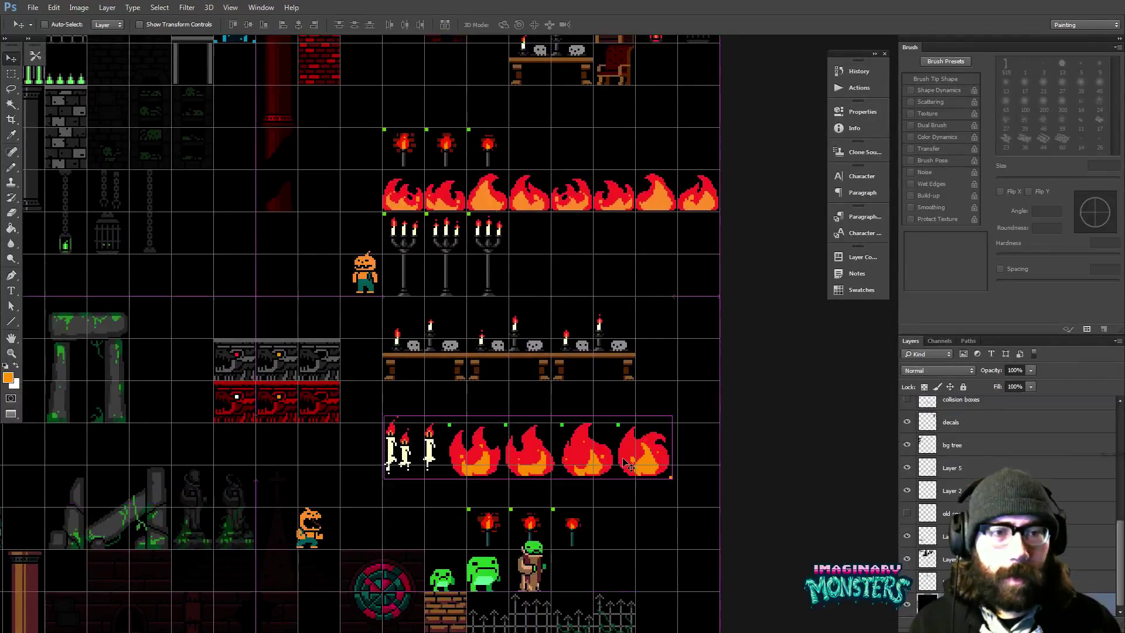
drag(537, 423, 650, 474)
key(z)
alt+click(605, 410)
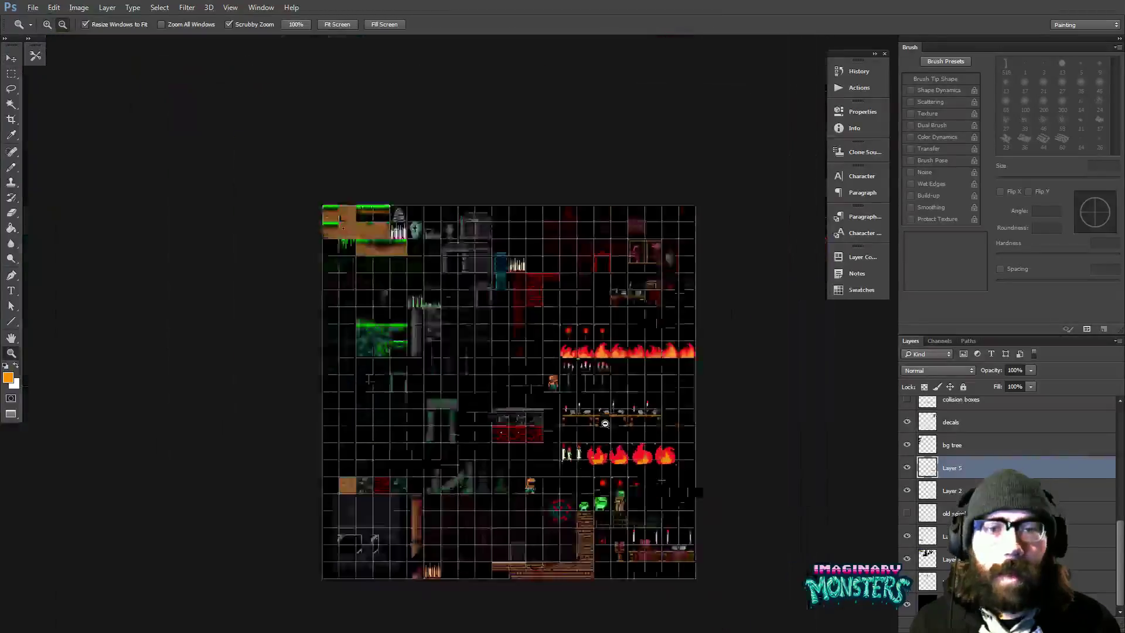
key(ctrl+alt+c)
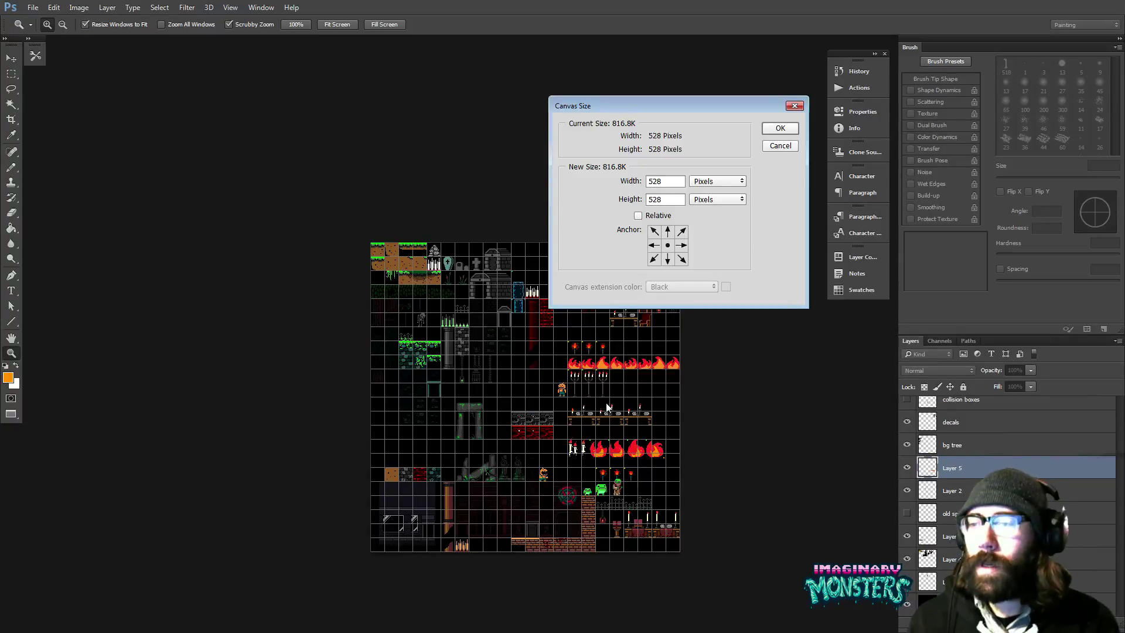
key(Escape)
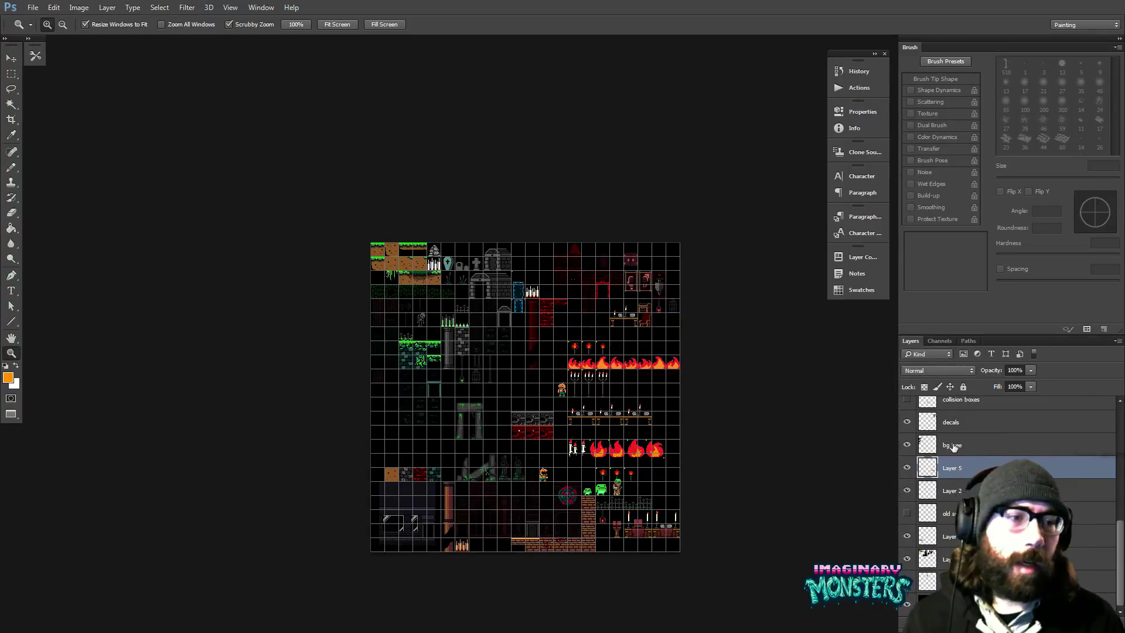
- Hide the tile grid and switch Layer 5 off and on to check which artwork it holds
click(519, 486)
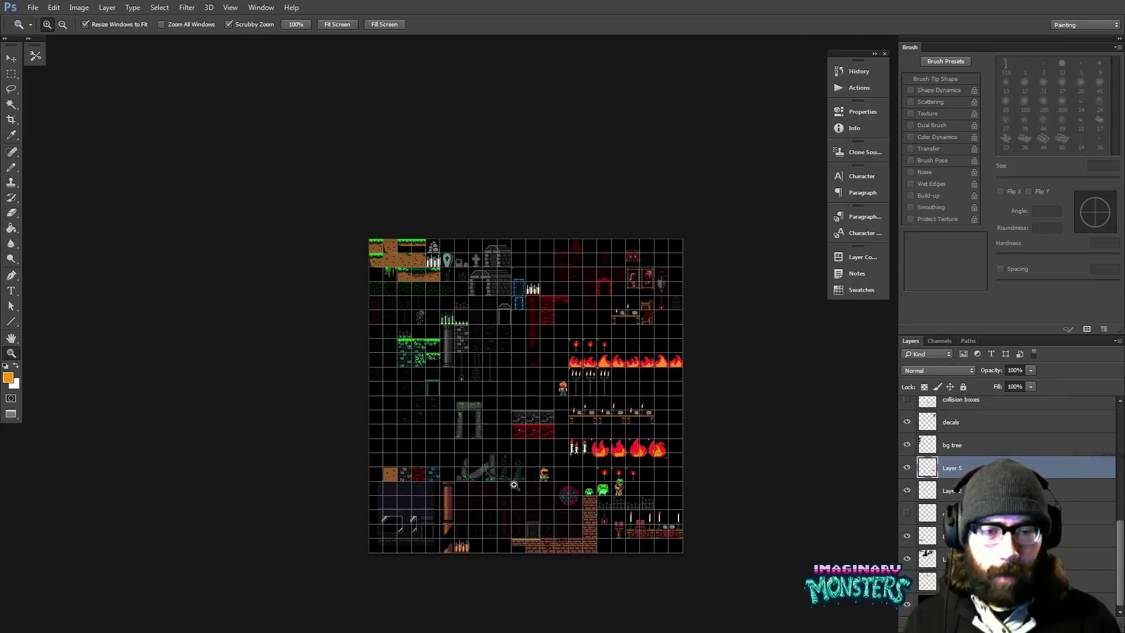
drag(520, 486, 495, 442)
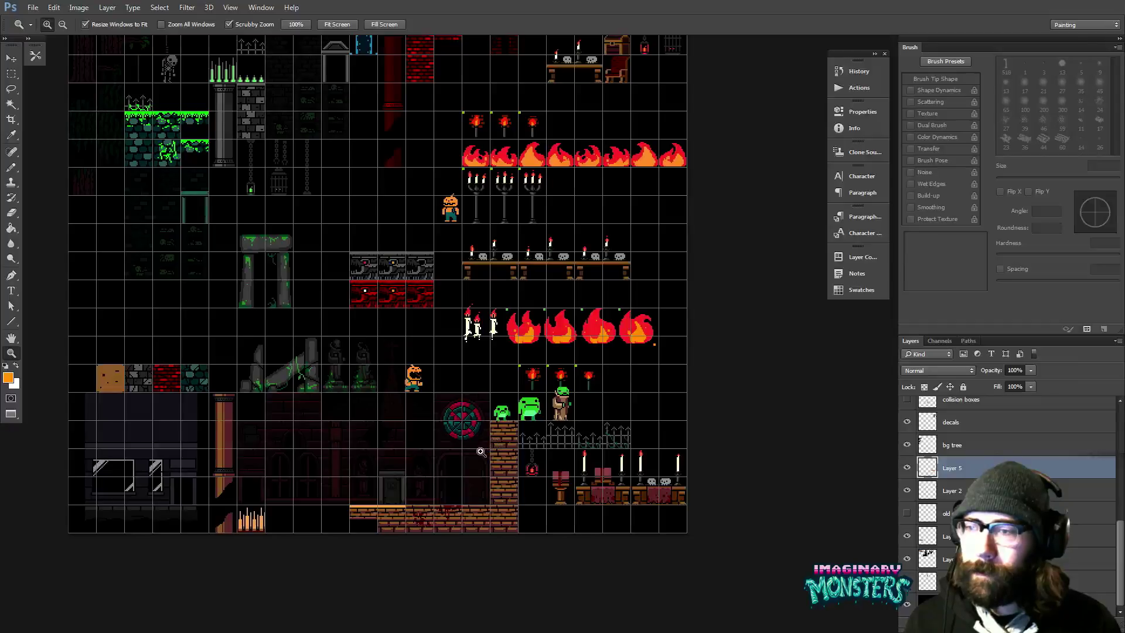
drag(402, 455, 516, 461)
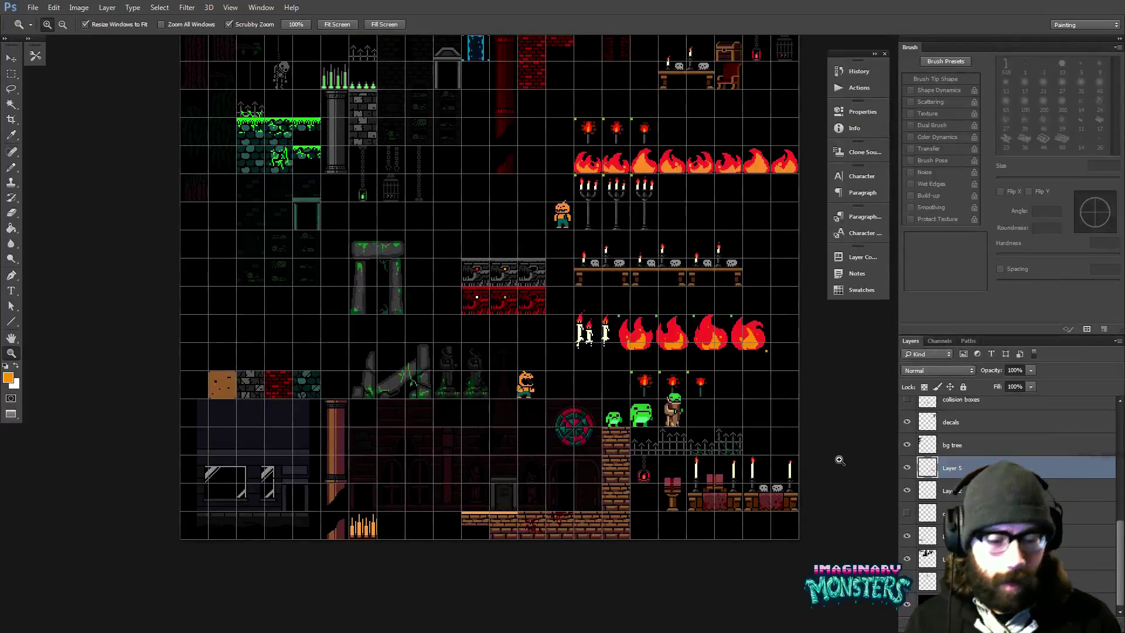
key(ctrl+apostrophe)
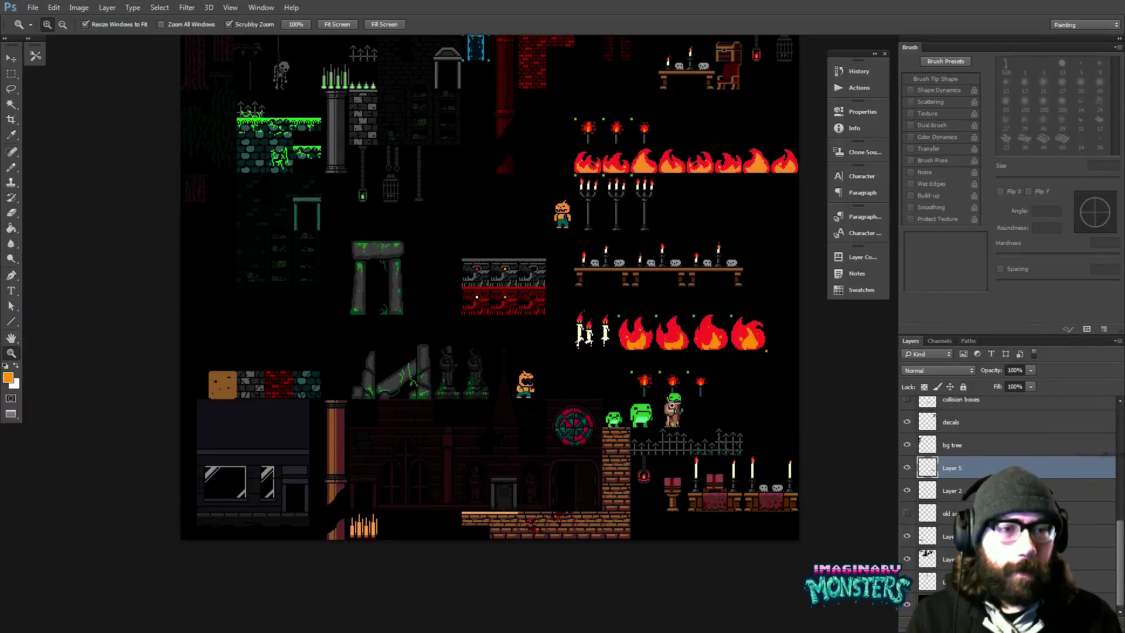
drag(543, 424, 577, 420)
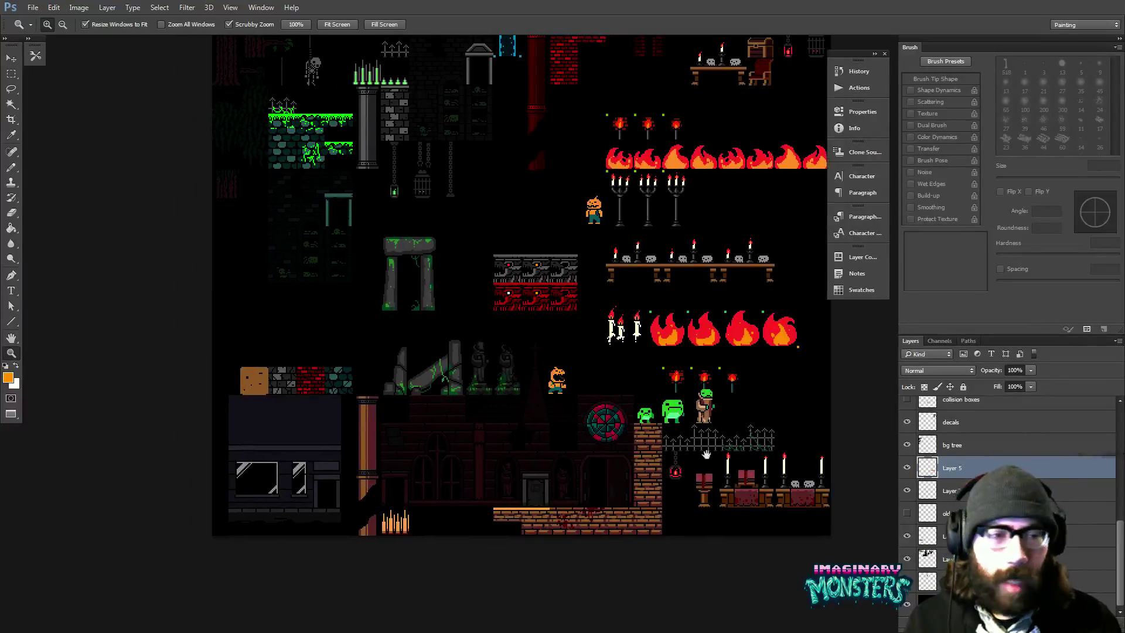
click(907, 468)
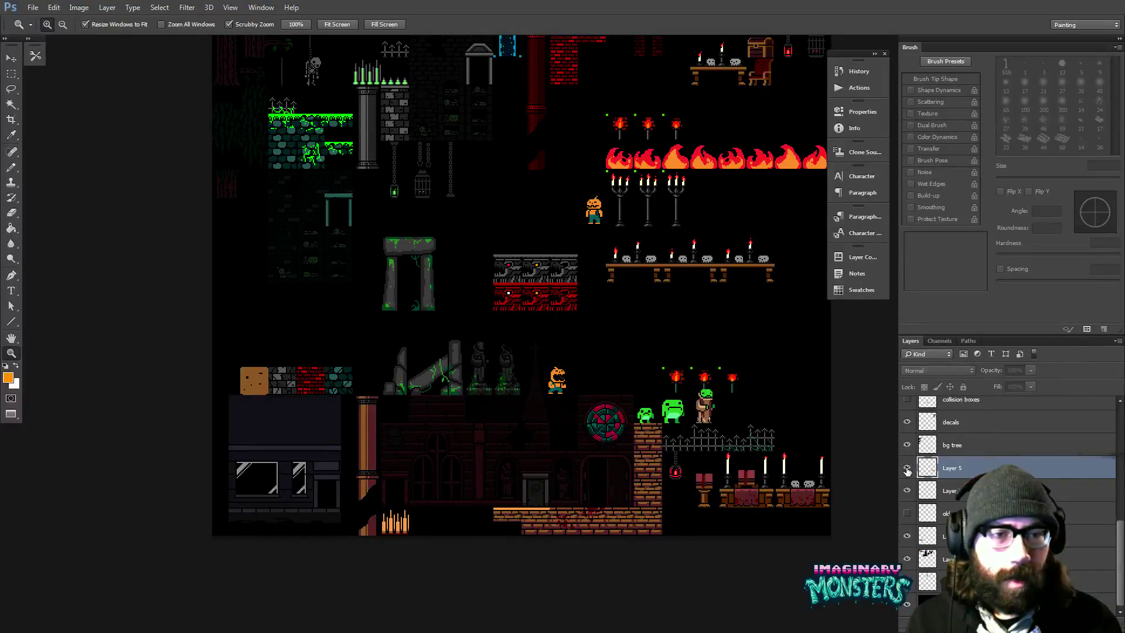
click(907, 468)
drag(576, 433, 601, 428)
click(356, 434)
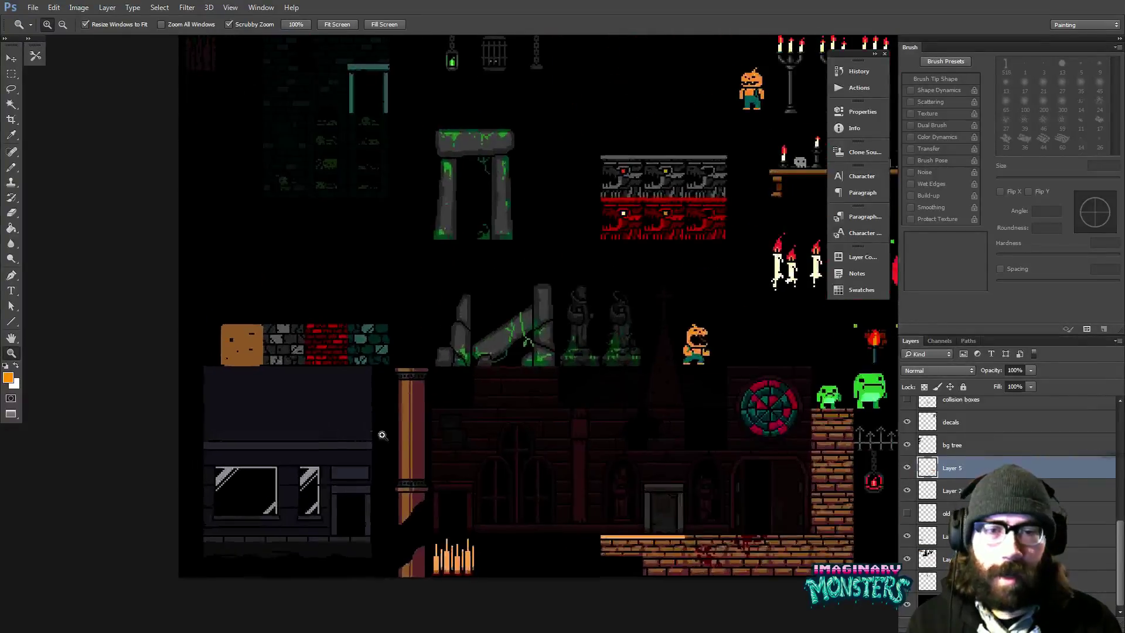
- Select the SPOOKY CHURCH TILESET layer and toggle its visibility to check which sprites belong to it, leaving it shown
key(v)
ctrl+click(448, 434)
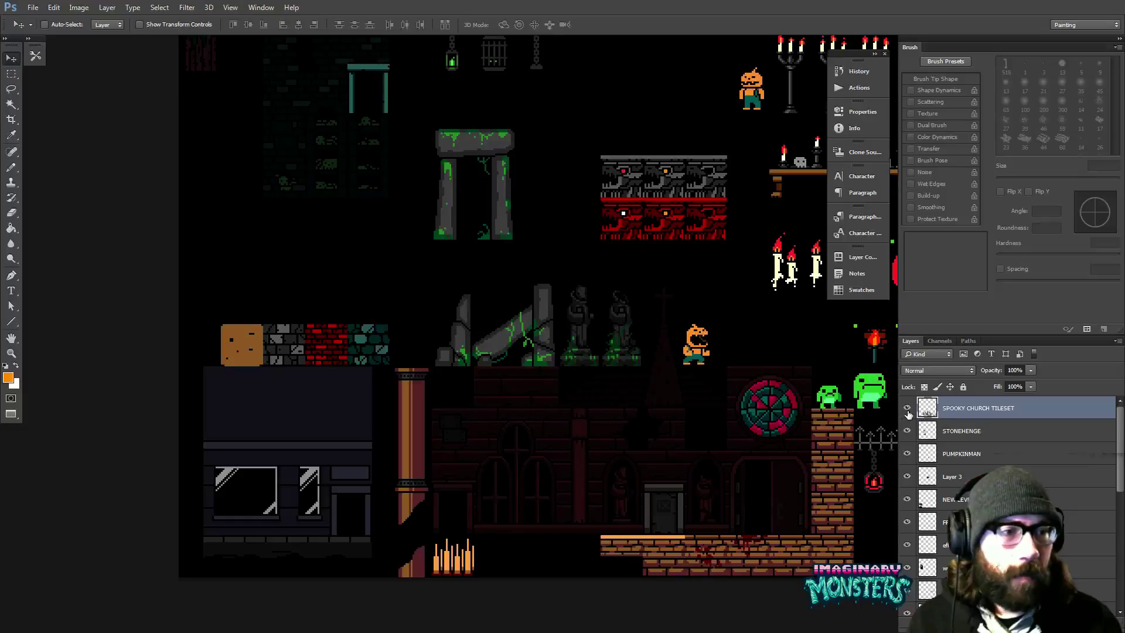
click(907, 409)
click(907, 408)
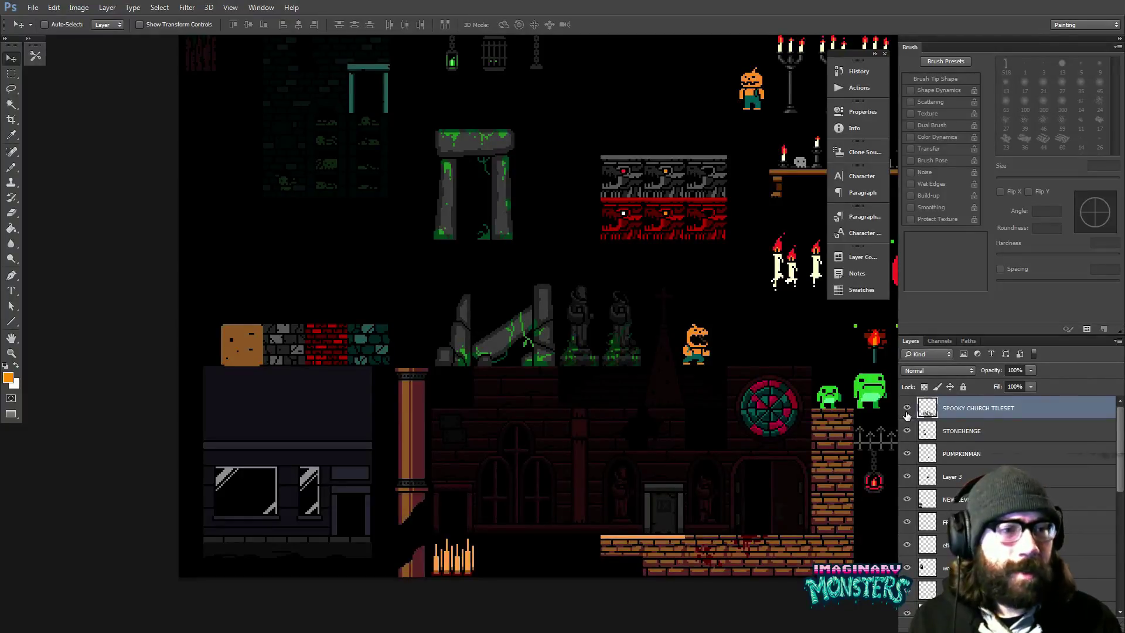
click(907, 411)
click(907, 411)
drag(610, 447, 642, 473)
drag(505, 473, 557, 442)
drag(414, 436, 480, 414)
- Show the tile grid and move the NEW LEVELS !!! building right so its edges line up with the four tile samples above it
key(z)
click(469, 417)
key(v)
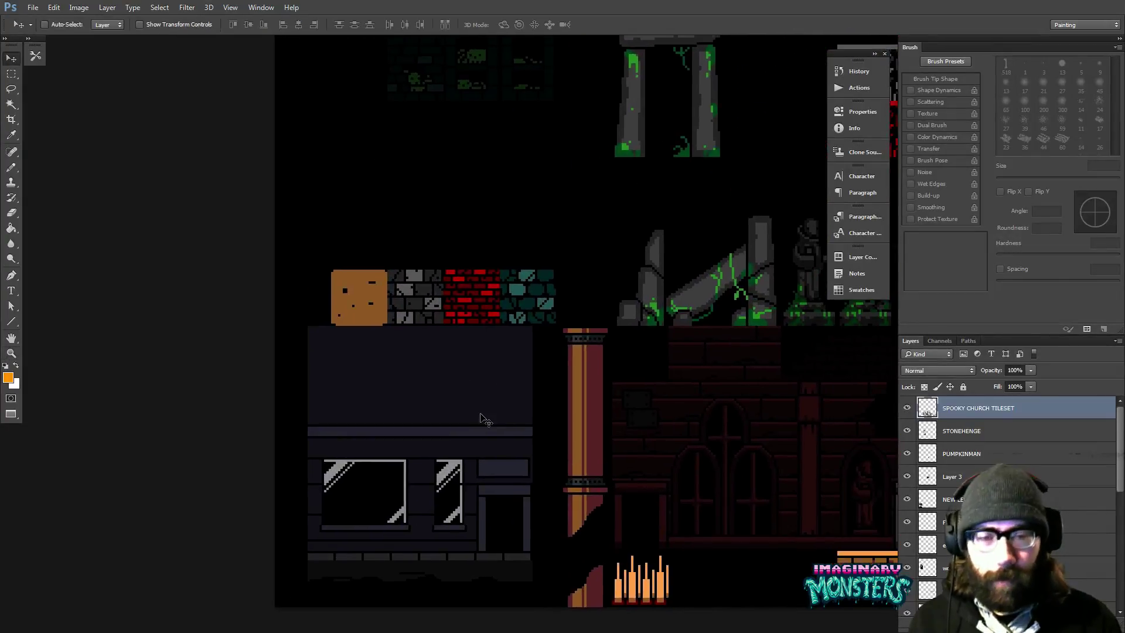
key(ctrl+apostrophe)
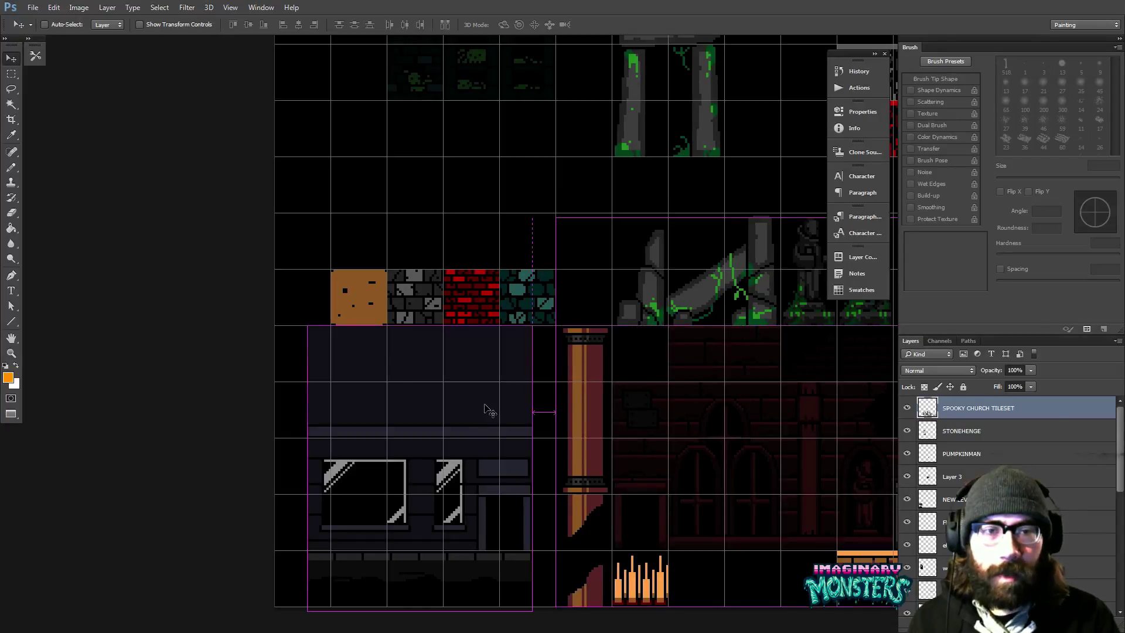
key(z)
drag(389, 384, 364, 385)
click(363, 378)
key(v)
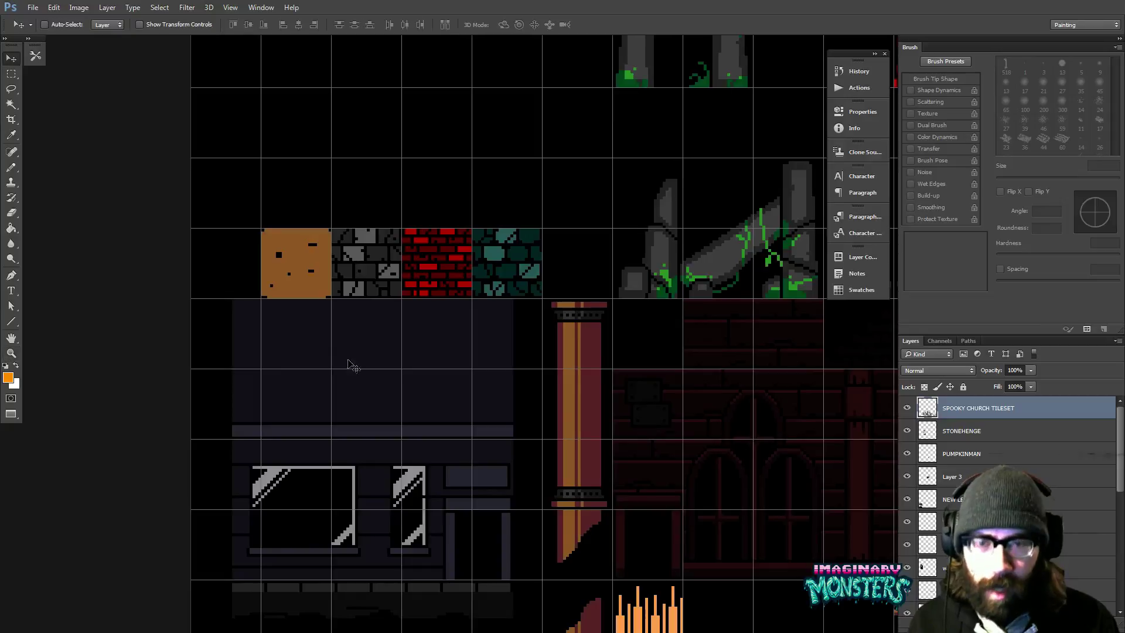
ctrl+click(352, 363)
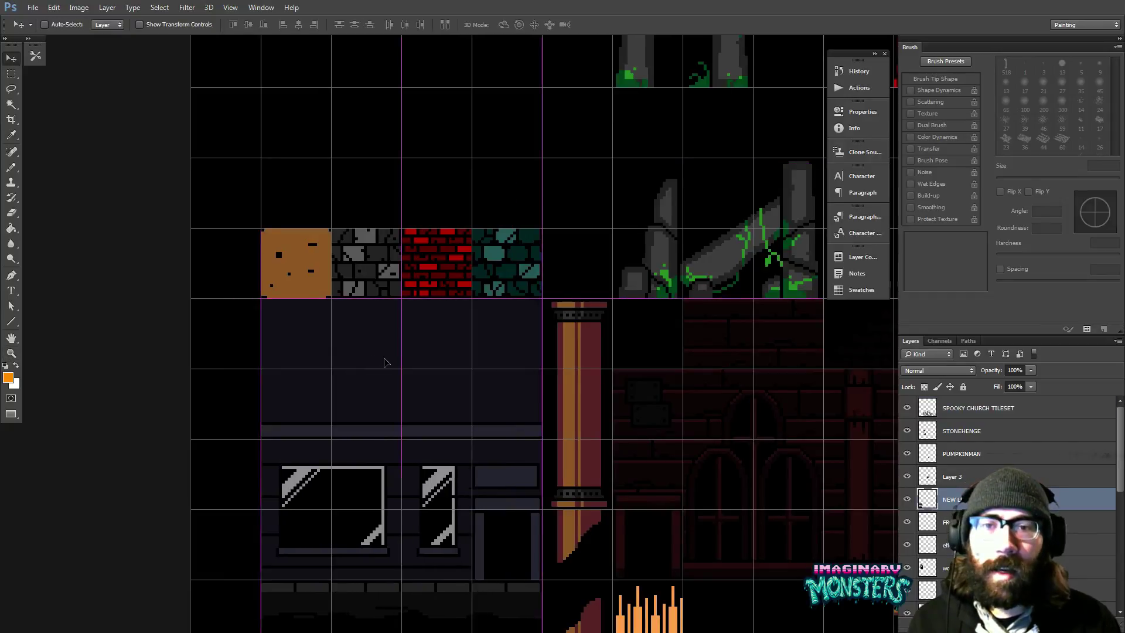
- Try moving the four tile samples above the dark building up by about a quarter tile, and undo the move
mouse_move(404, 362)
mouse_down()
mouse_move(362, 340)
mouse_move(398, 347)
mouse_up()
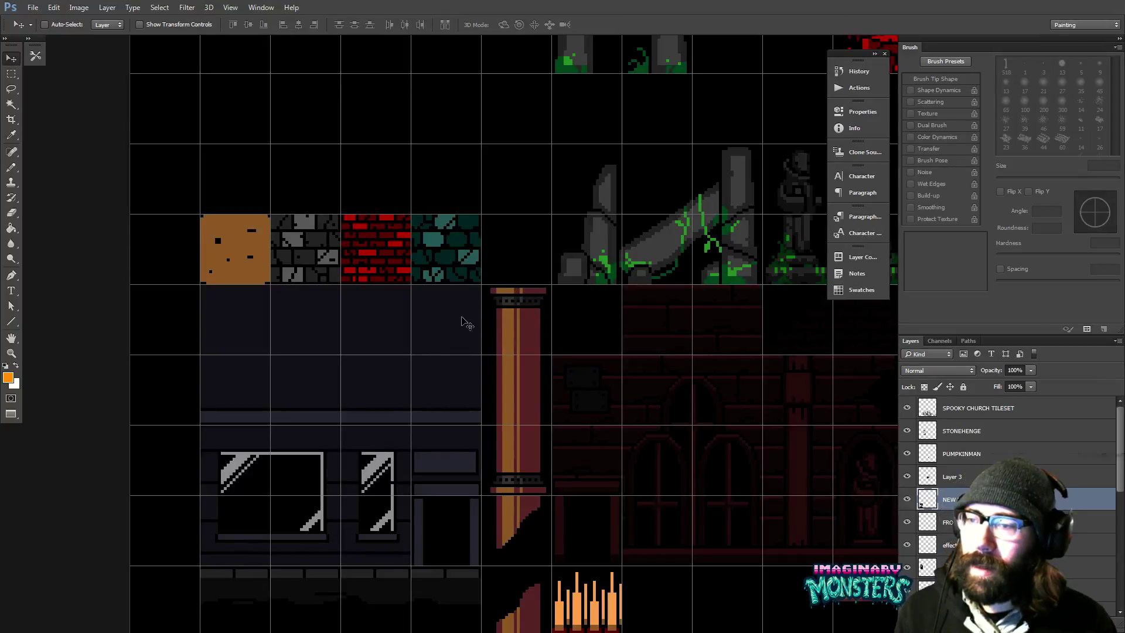
drag(527, 346, 476, 335)
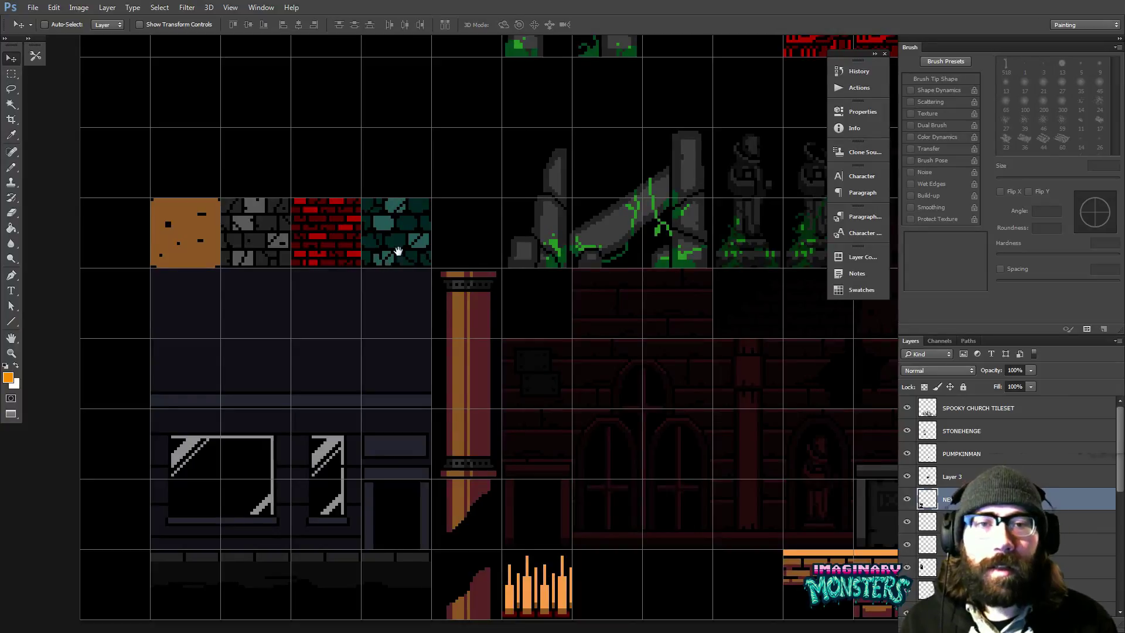
drag(397, 240, 401, 306)
ctrl+click(400, 305)
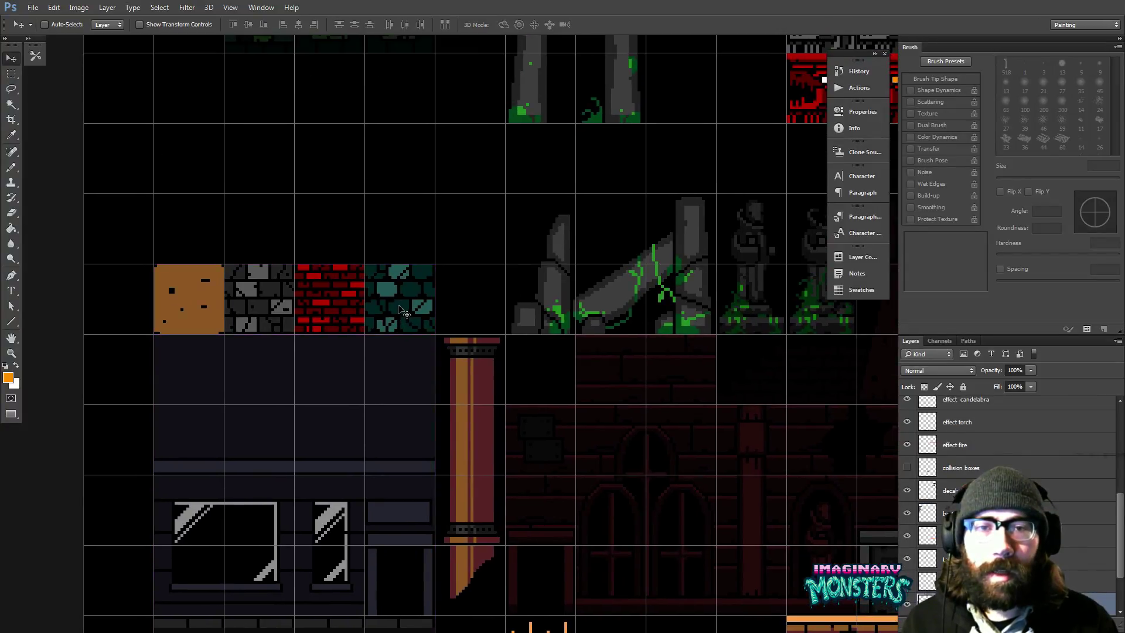
drag(414, 295, 414, 277)
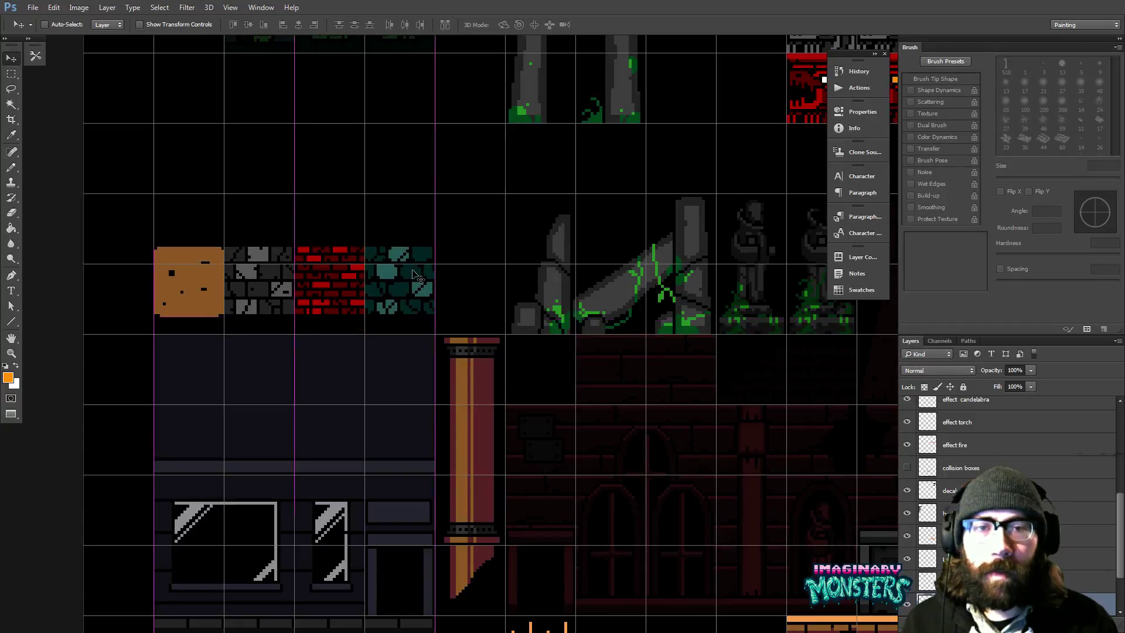
key(ctrl+z)
- Select the SPOOKY CHURCH TILESET layer and hide it to clear the area beside the dark building
alt+click(417, 256)
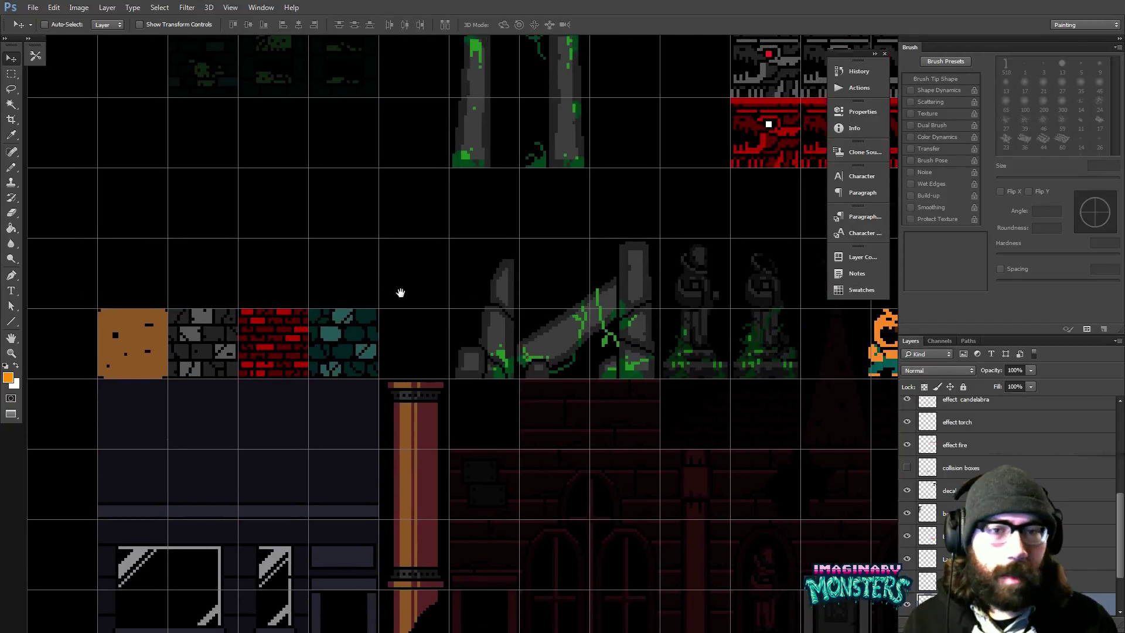
alt+click(415, 277)
drag(438, 272, 581, 381)
key(v)
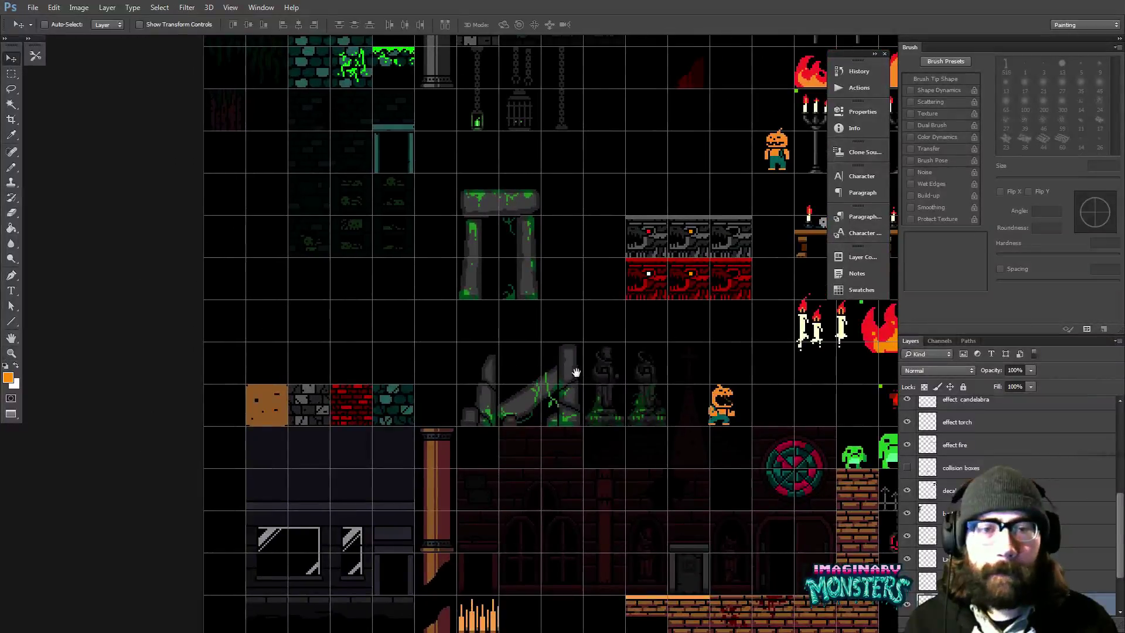
drag(369, 376, 294, 289)
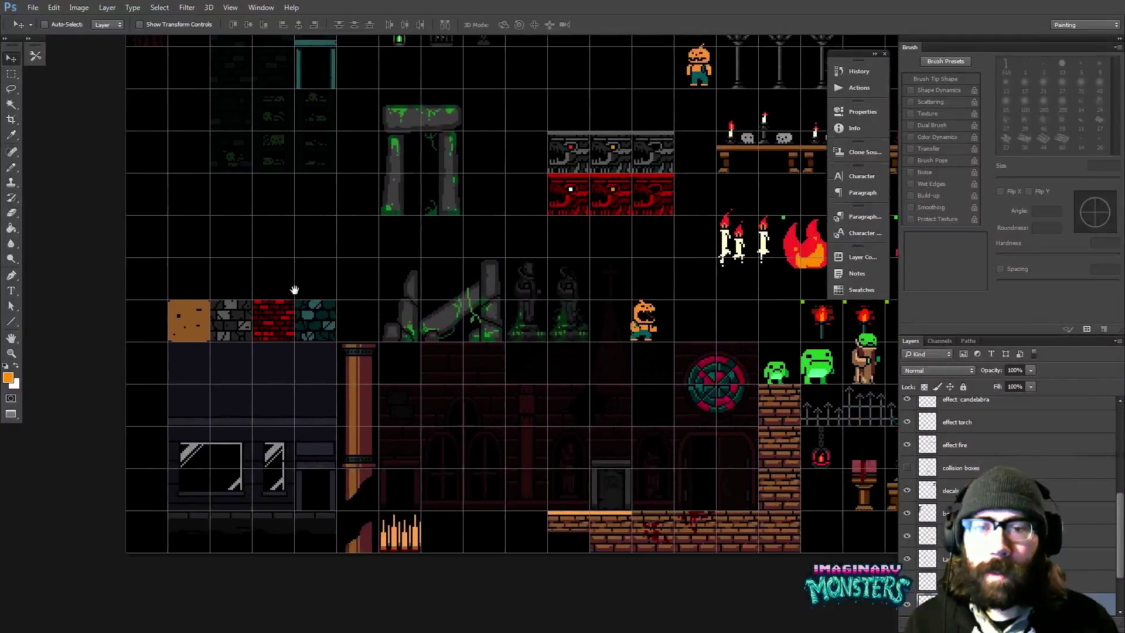
ctrl+click(613, 380)
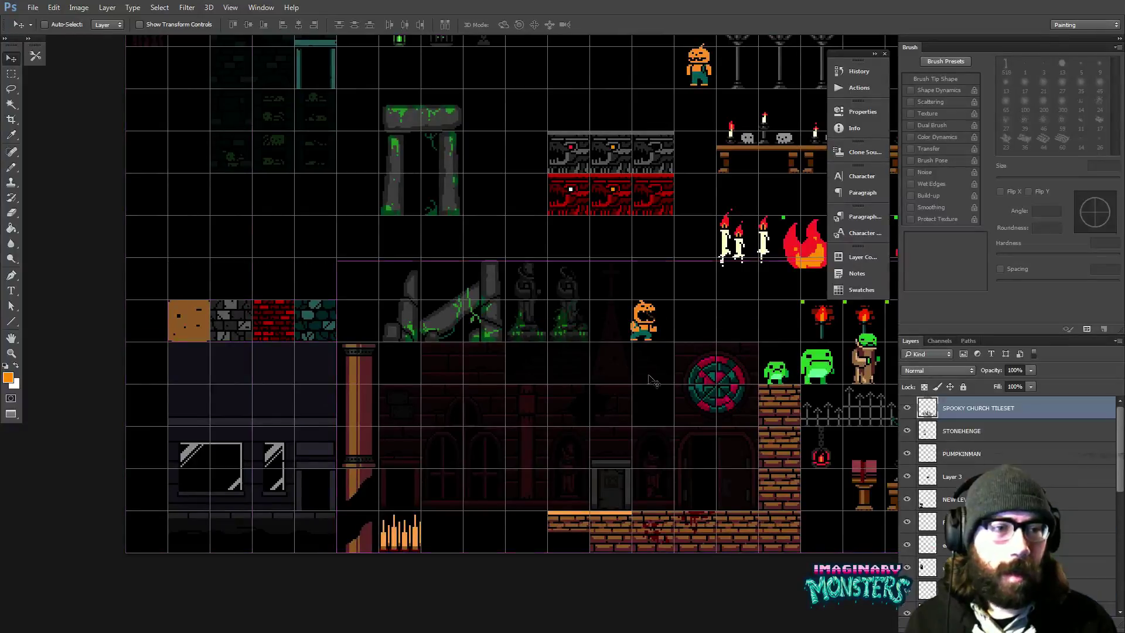
key(ctrl+comma)
drag(540, 405, 597, 388)
key(z)
double_click(462, 405)
drag(347, 414, 330, 402)
key(v)
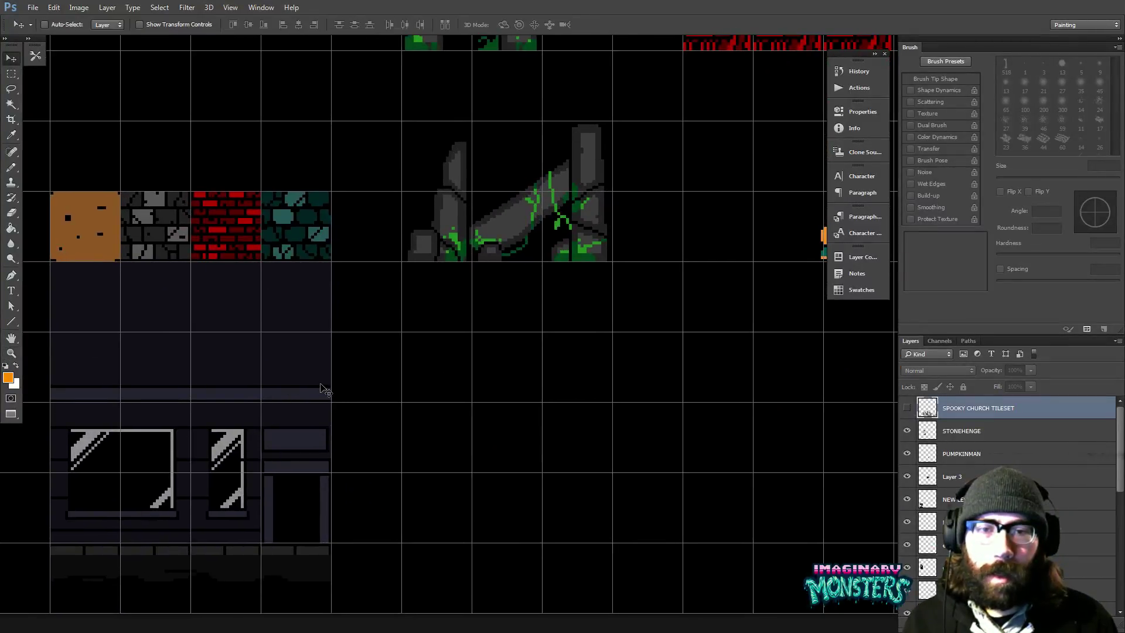
- Switch to the scanned sketchbook page of boss ideas in Photoshop and rotate the image 180°
key(alt+Tab)
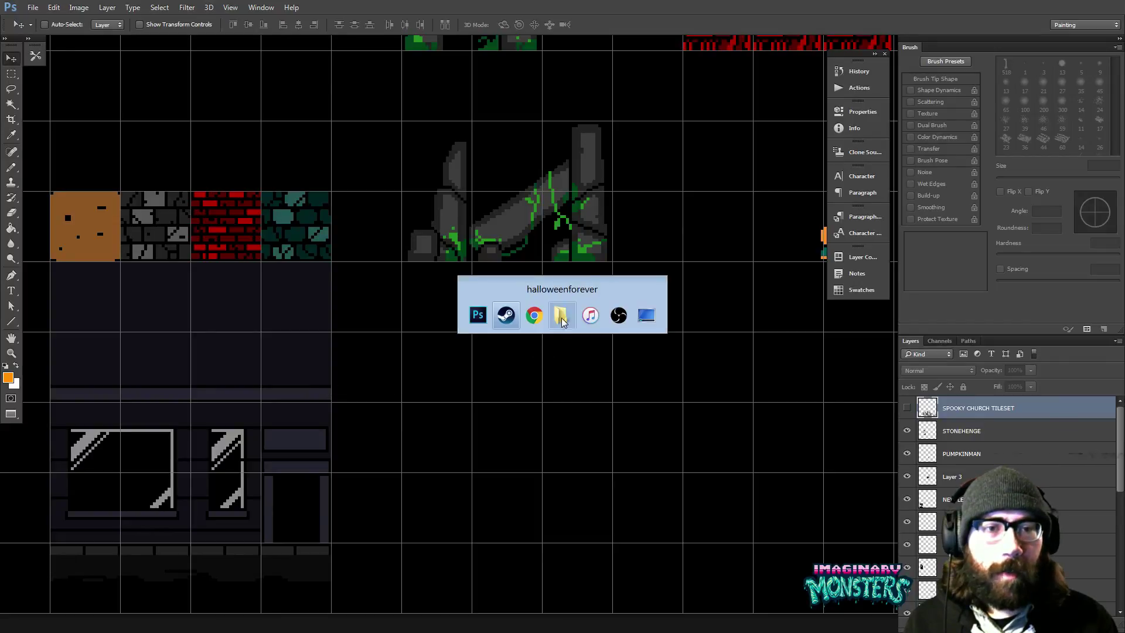
click(478, 316)
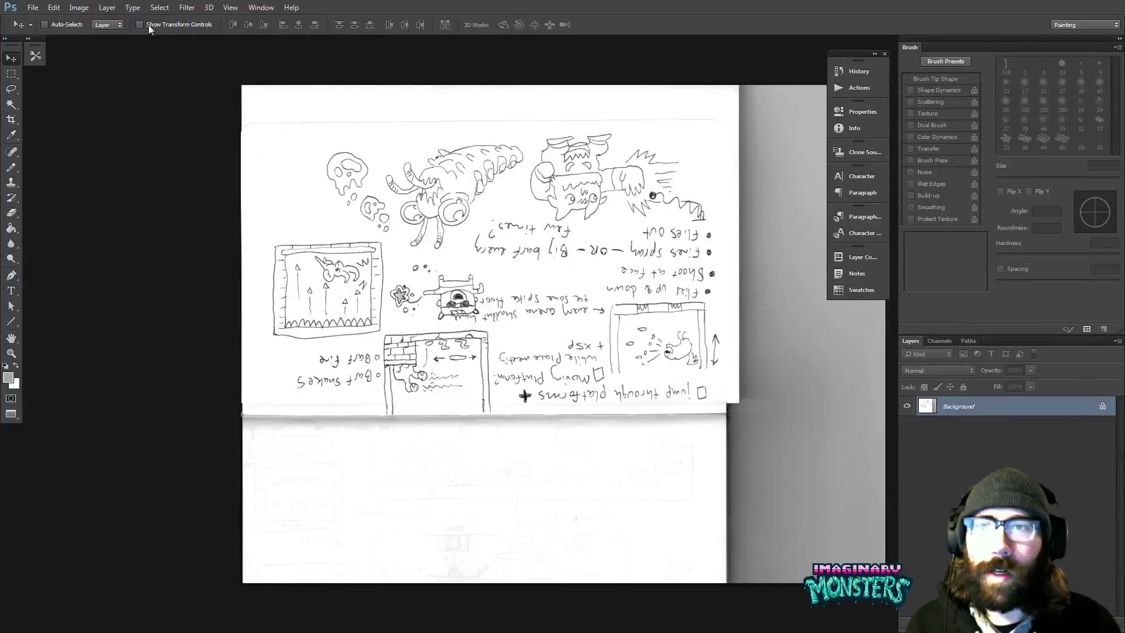
click(79, 7)
mouse_move(119, 115)
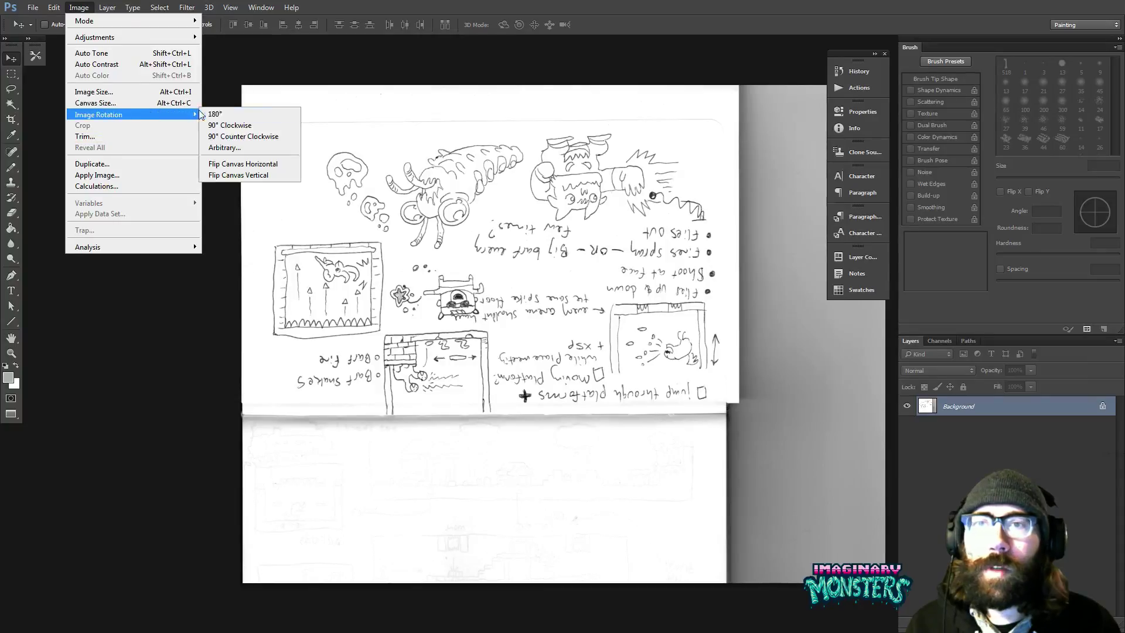
click(216, 116)
key(z)
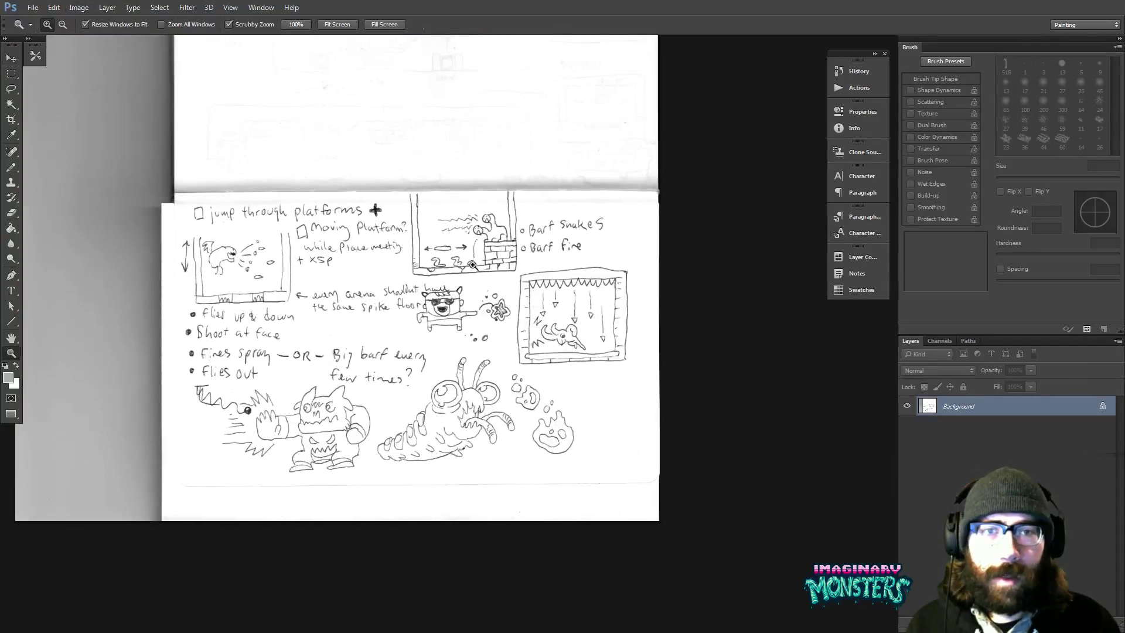
- Examine the boss and arena sketches on the rotated sketchbook page up close
click(480, 262)
click(486, 258)
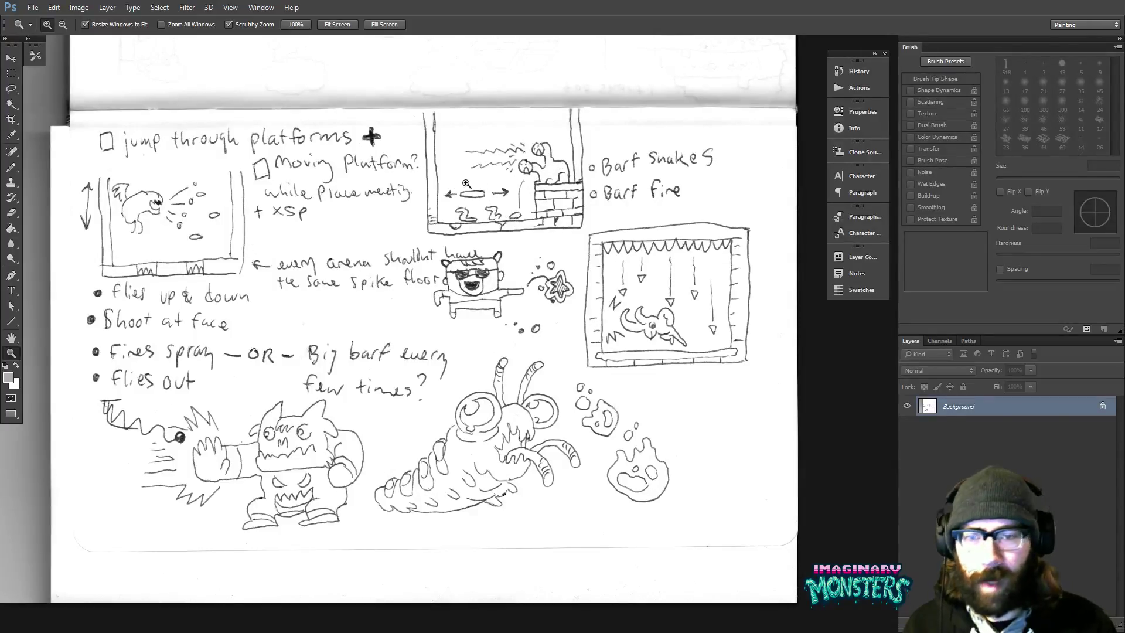
mouse_move(235, 627)
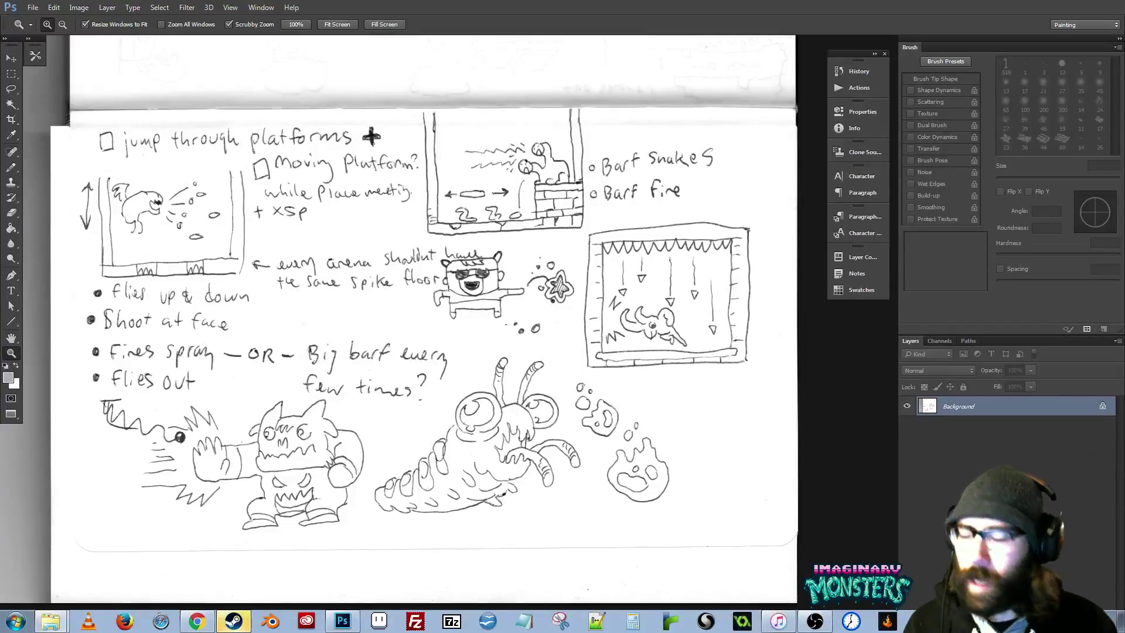
key(alt+Tab)
key(alt+Tab)
key(alt+Tab)
key(alt+Tab)
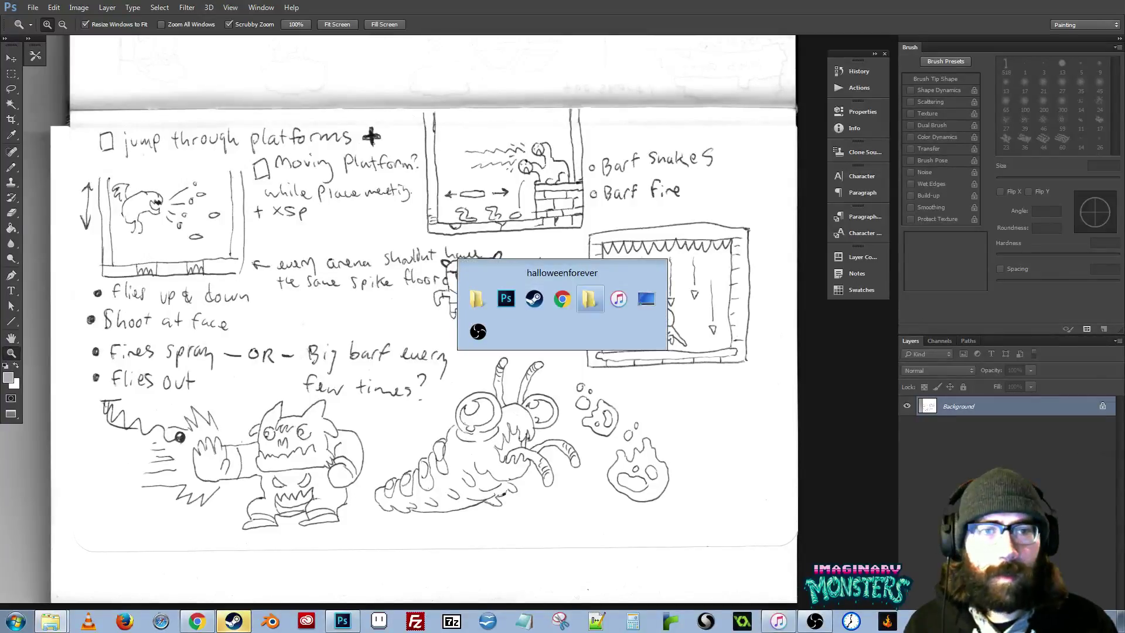
key(alt+shift+Tab)
key(alt+shift+Tab)
key(alt+shift+Tab)
key(alt+shift+Tab)
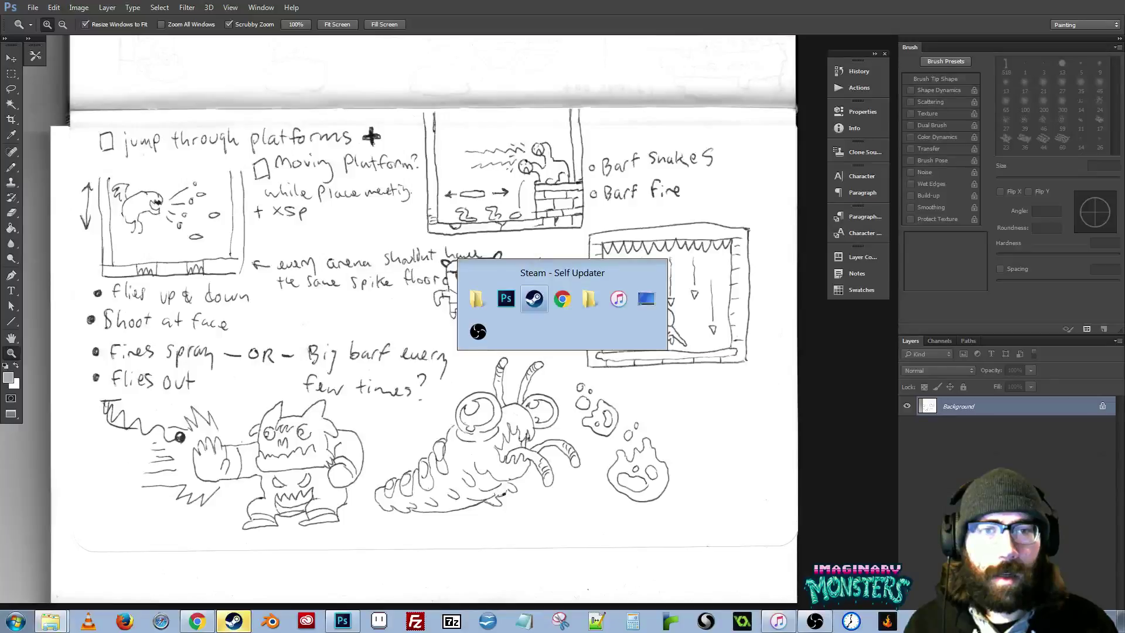
key(alt+Tab)
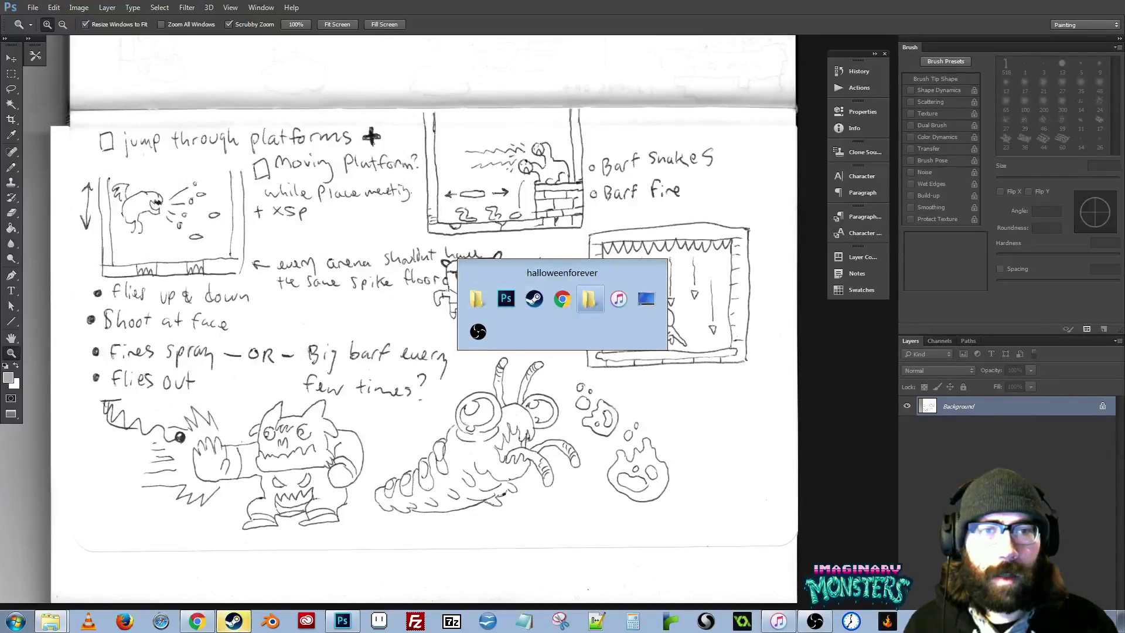
key(Escape)
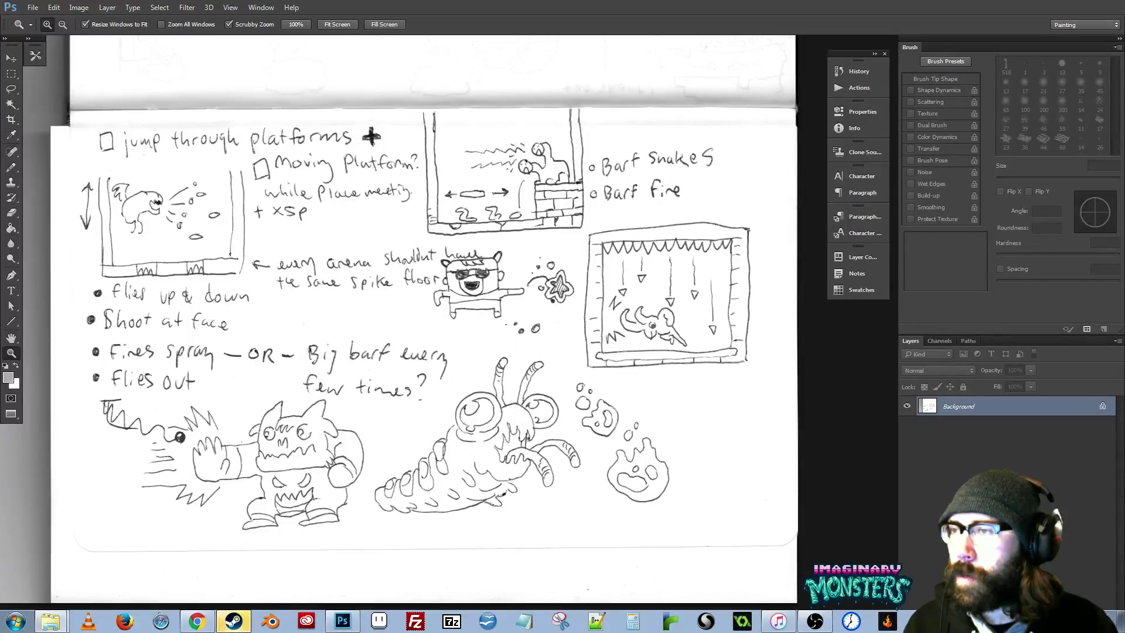
- Switch to the character sprite sheet and examine the skull, two-headed green monster, winged mouth and teal creature boss sprites
key(ctrl+Tab)
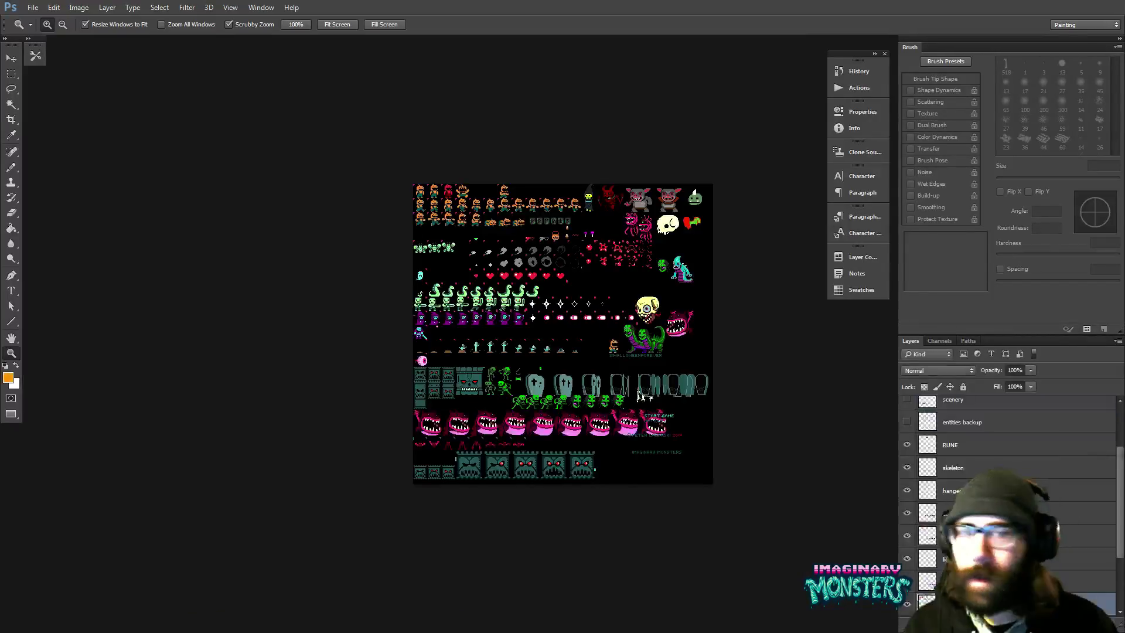
drag(660, 347, 417, 343)
drag(480, 290, 441, 324)
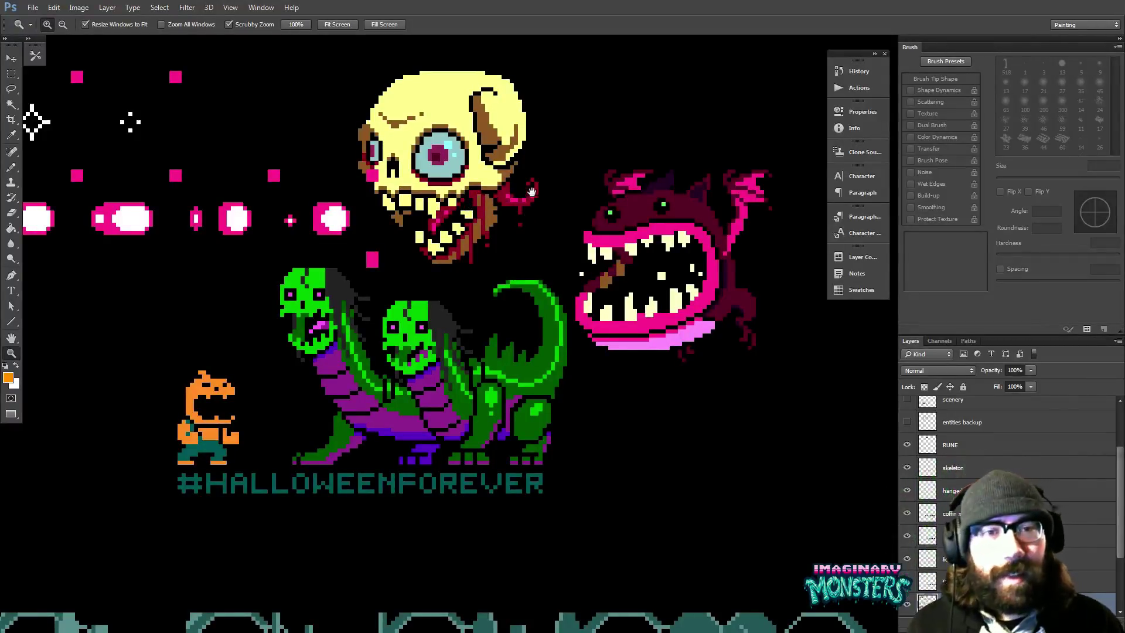
drag(538, 173, 461, 325)
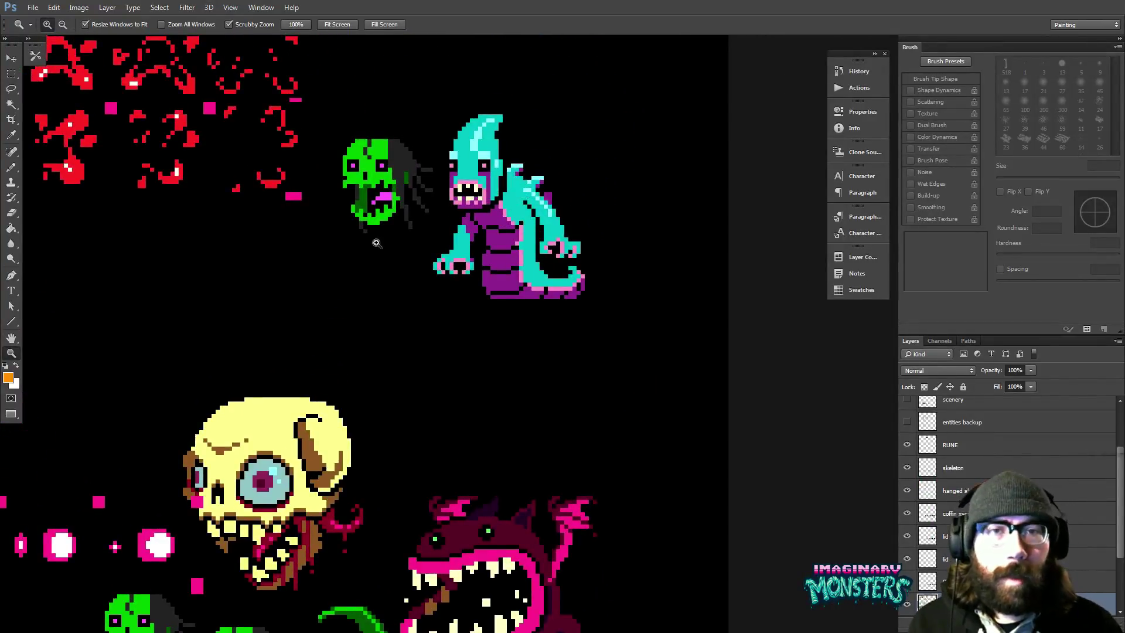
drag(264, 293, 294, 254)
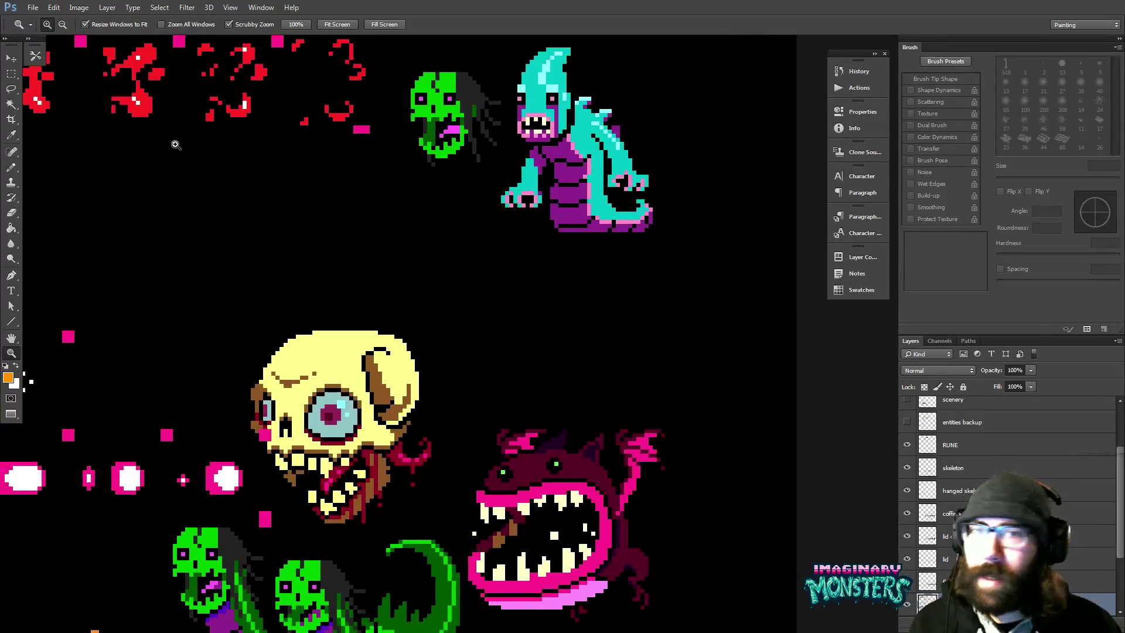
key(m)
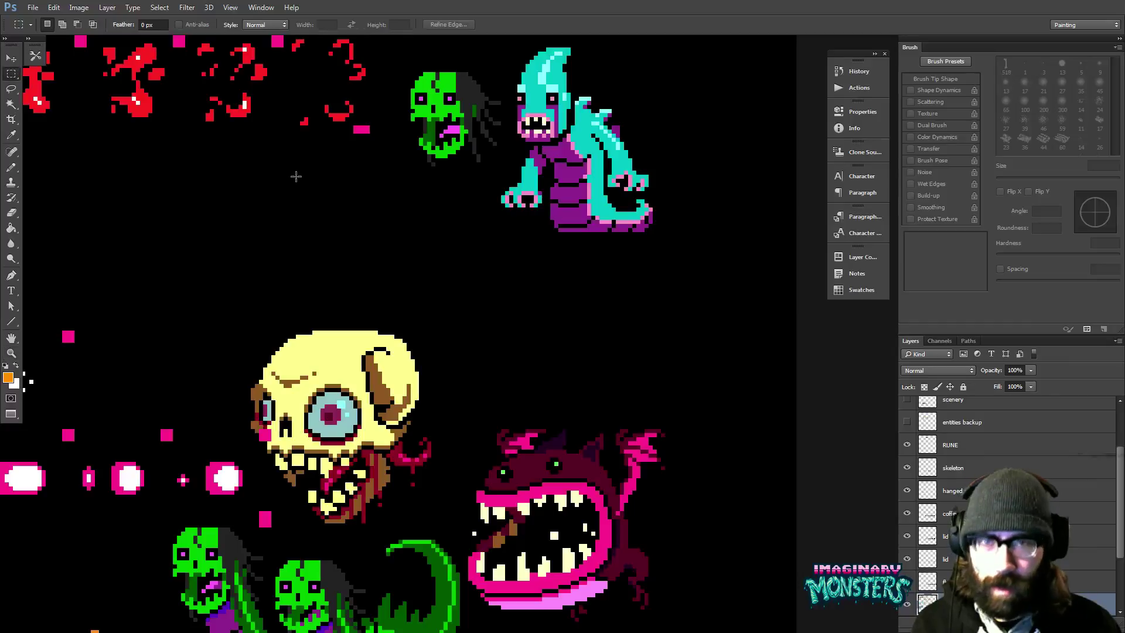
- Return to the boss sketch page halloweenforever_sketches008.tif and close it without saving changes
key(ctrl+Tab)
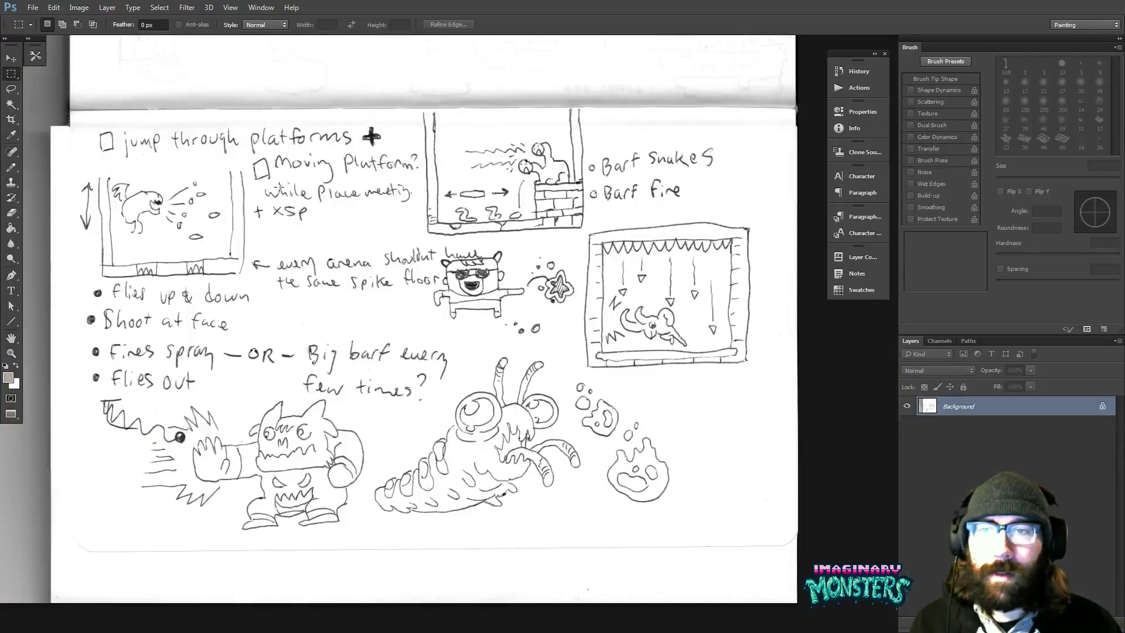
key(ctrl+w)
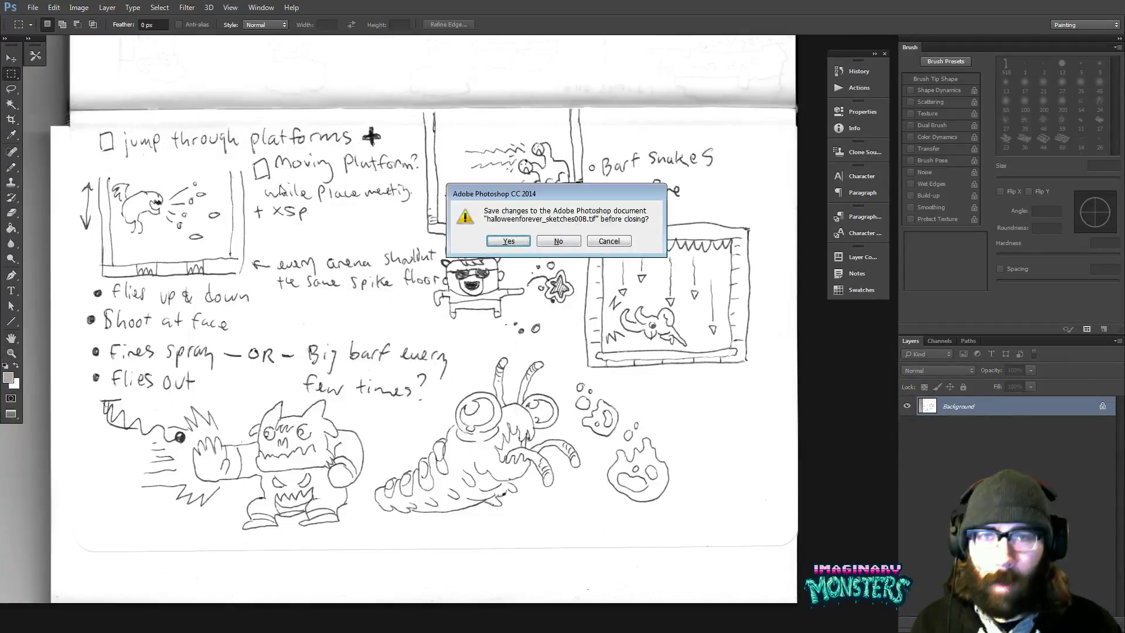
click(560, 240)
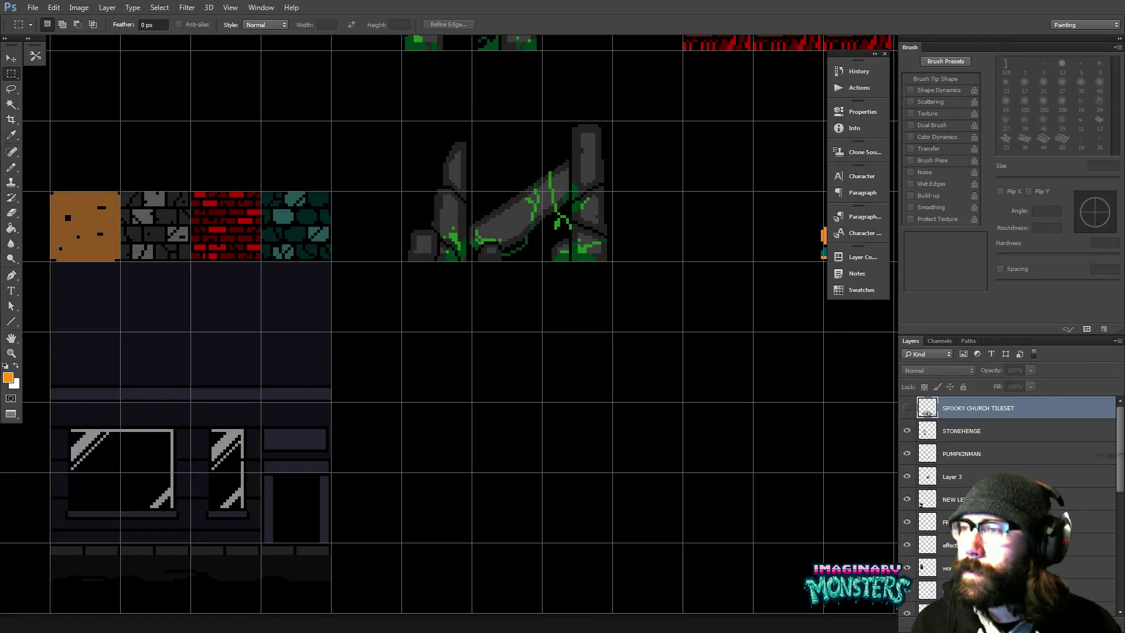
- Switch to the scanned level sketch page halloweenforever_sketches009.tif, hide its grid and rotate the image 180°
key(alt+Tab)
key(alt+Tab)
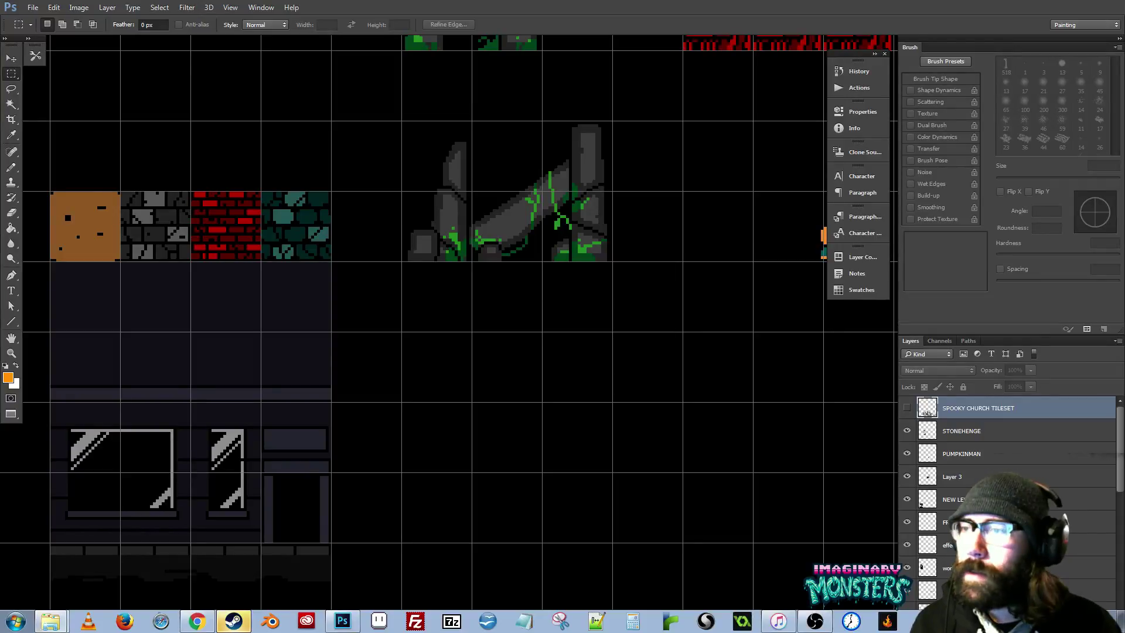
key(ctrl+Tab)
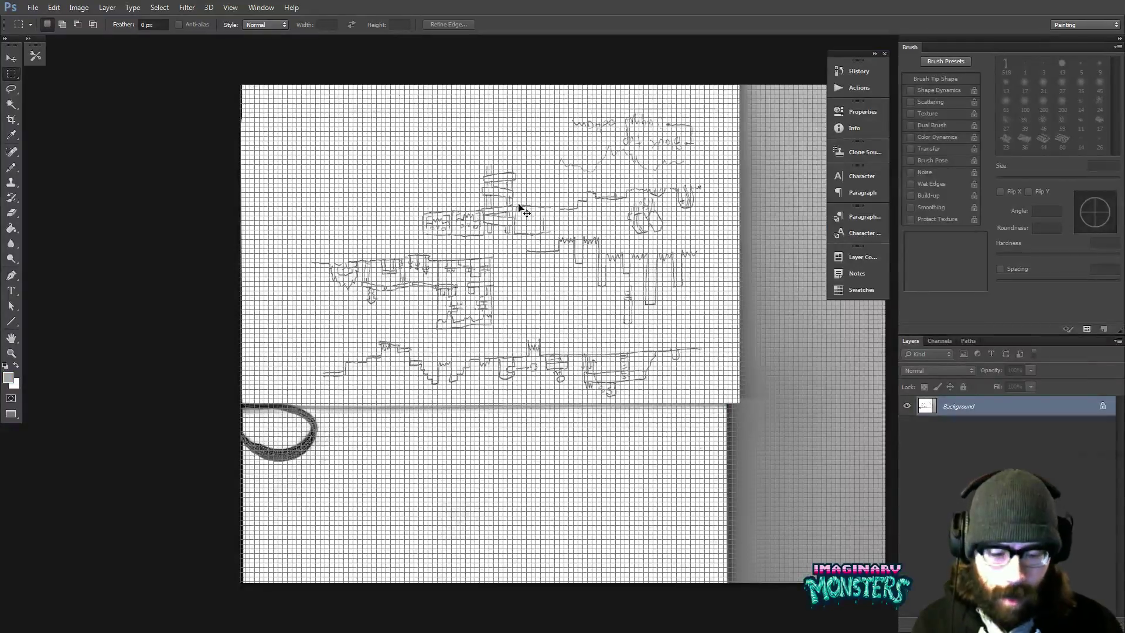
key(ctrl+apostrophe)
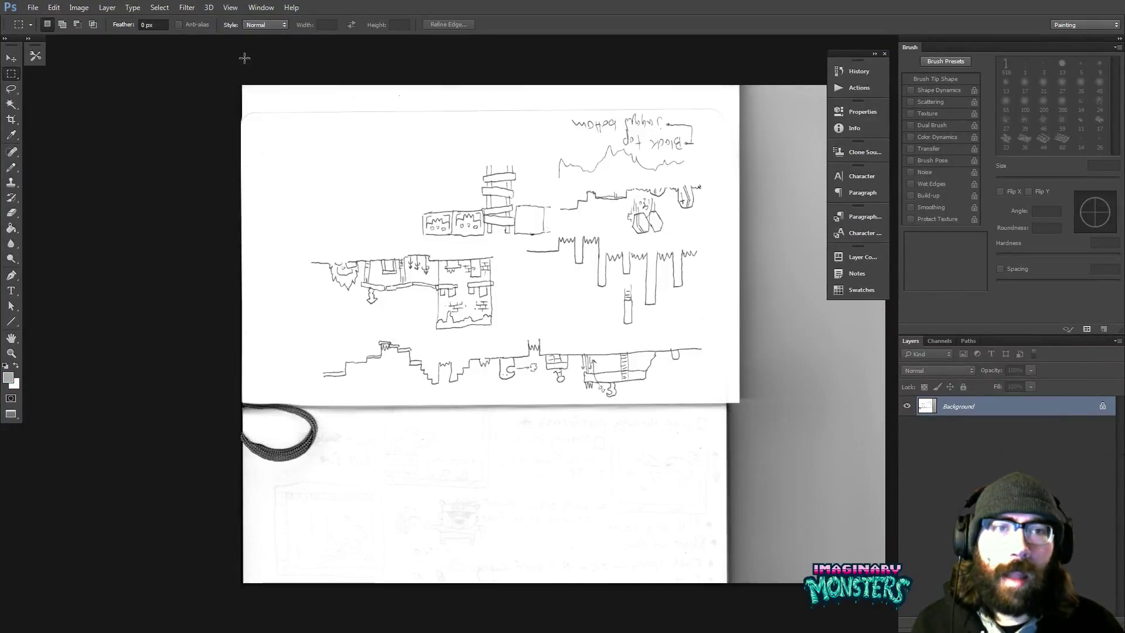
click(78, 8)
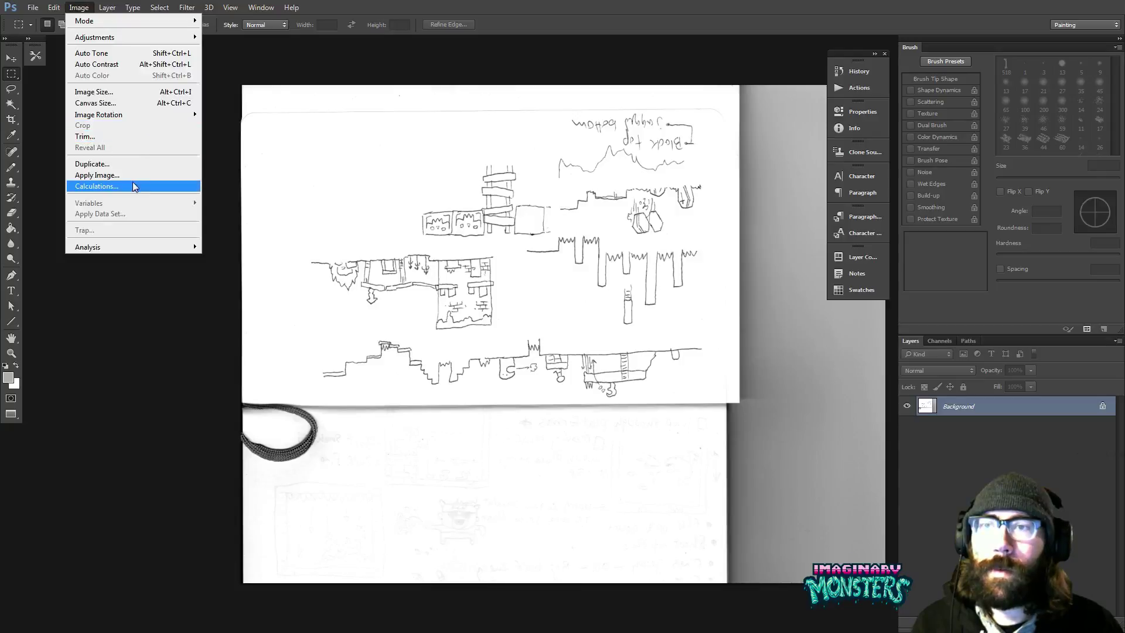
mouse_move(121, 115)
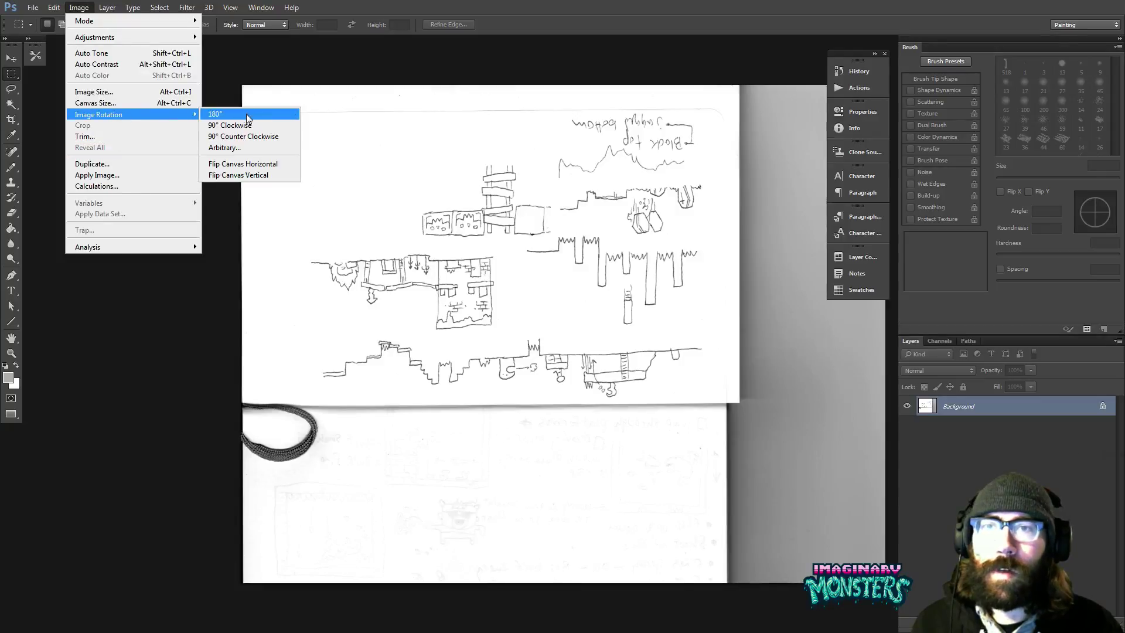
click(215, 113)
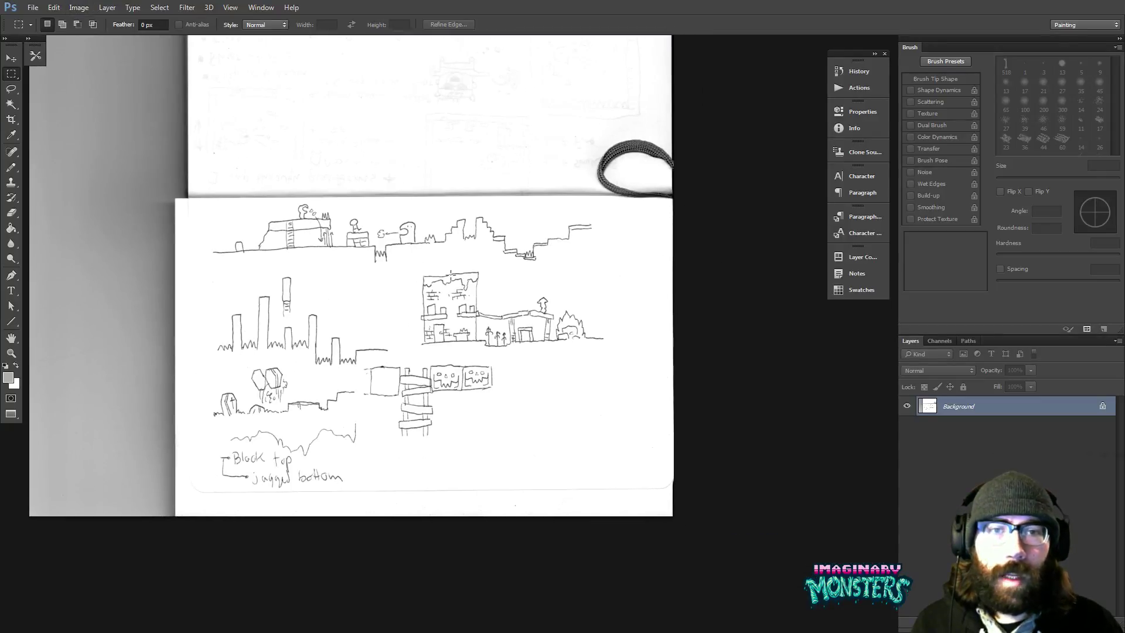
- Examine the building sketch up close and compare it with the World 2 and World 3 level sketch pages
key(z)
click(551, 309)
click(531, 294)
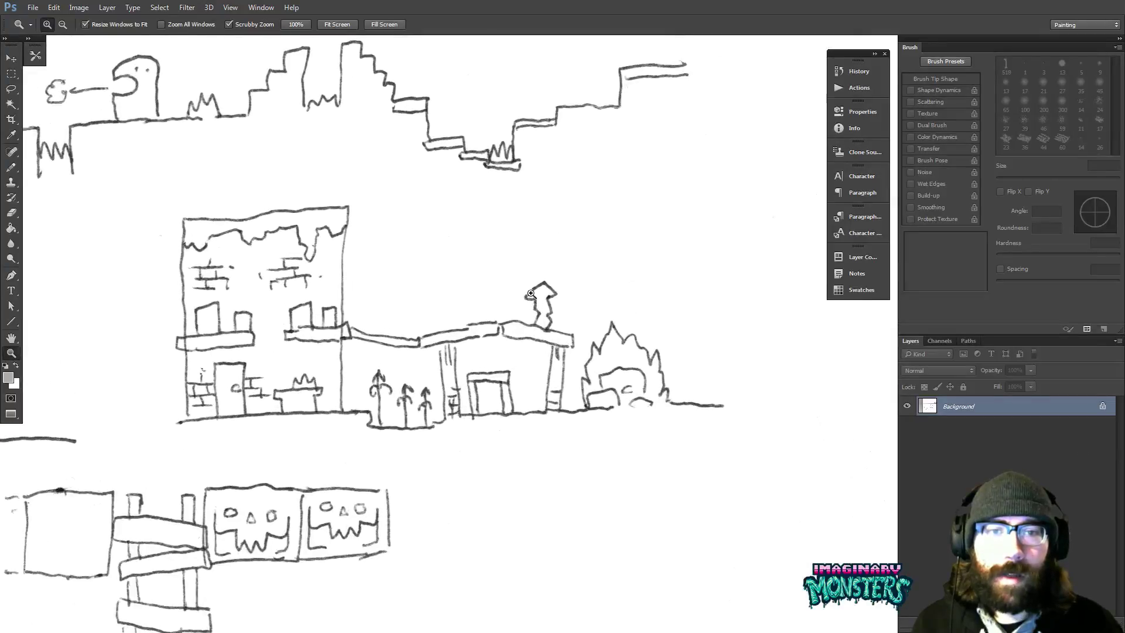
drag(478, 283, 528, 288)
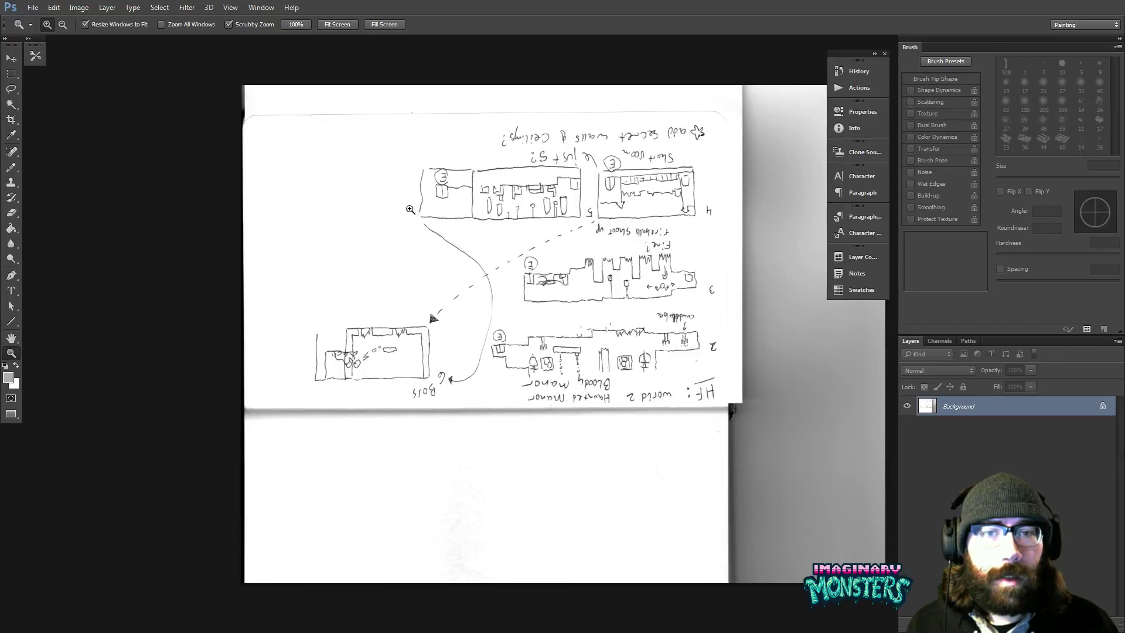
key(ctrl+Tab)
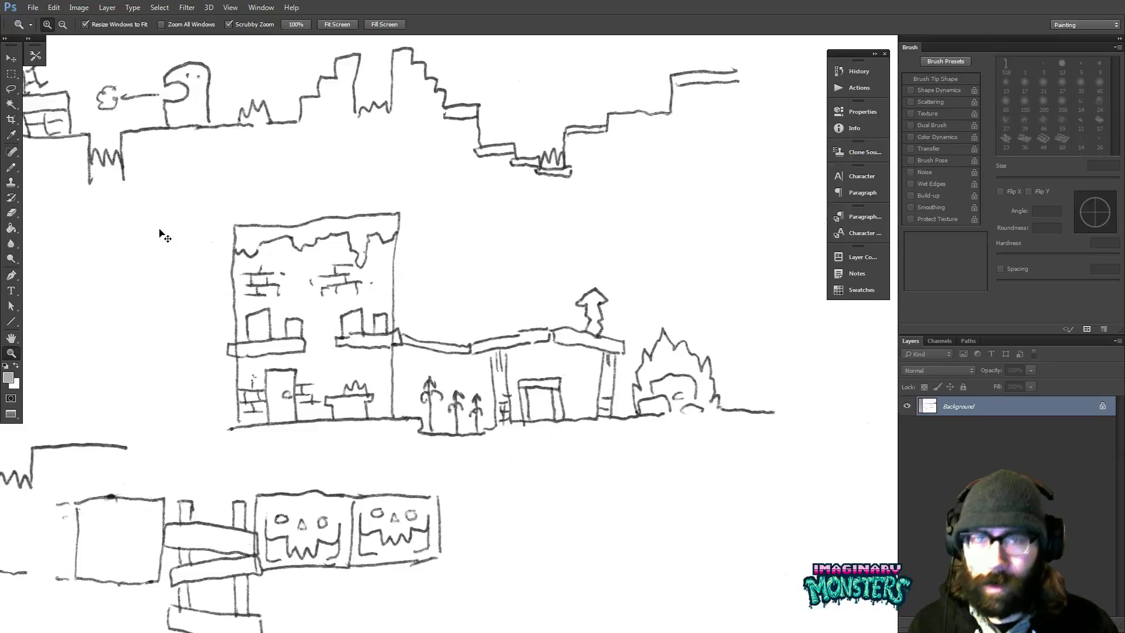
key(ctrl+Tab)
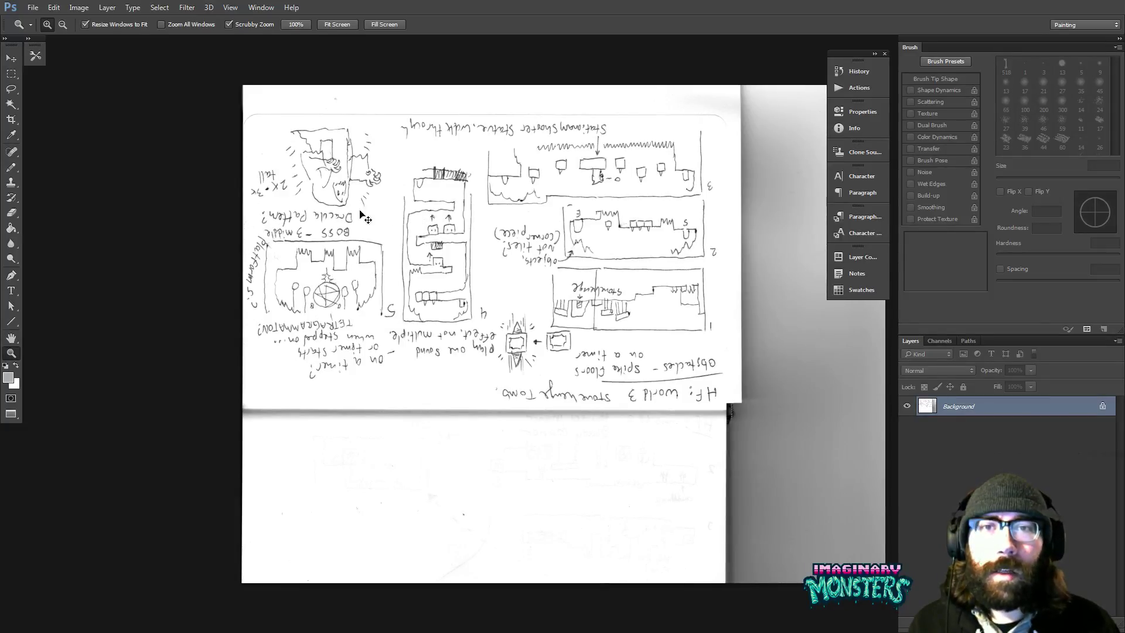
key(ctrl+Tab)
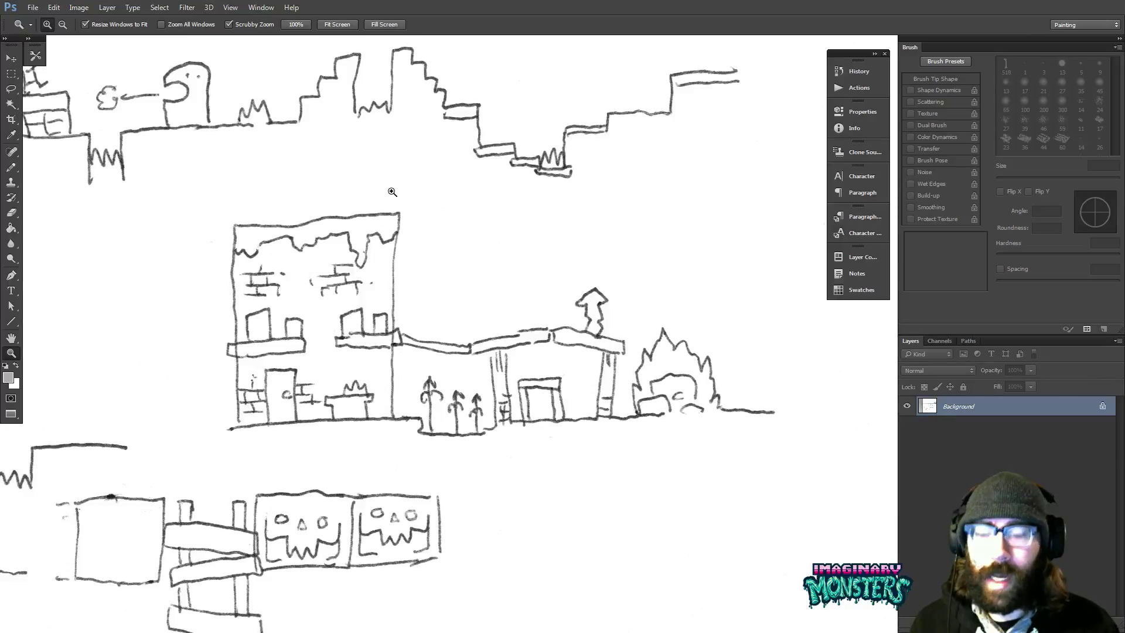
- Float the level sketch page in its own window over the sprite sheet and size it to frame the building, shelter and cave sketches
key(f)
key(f)
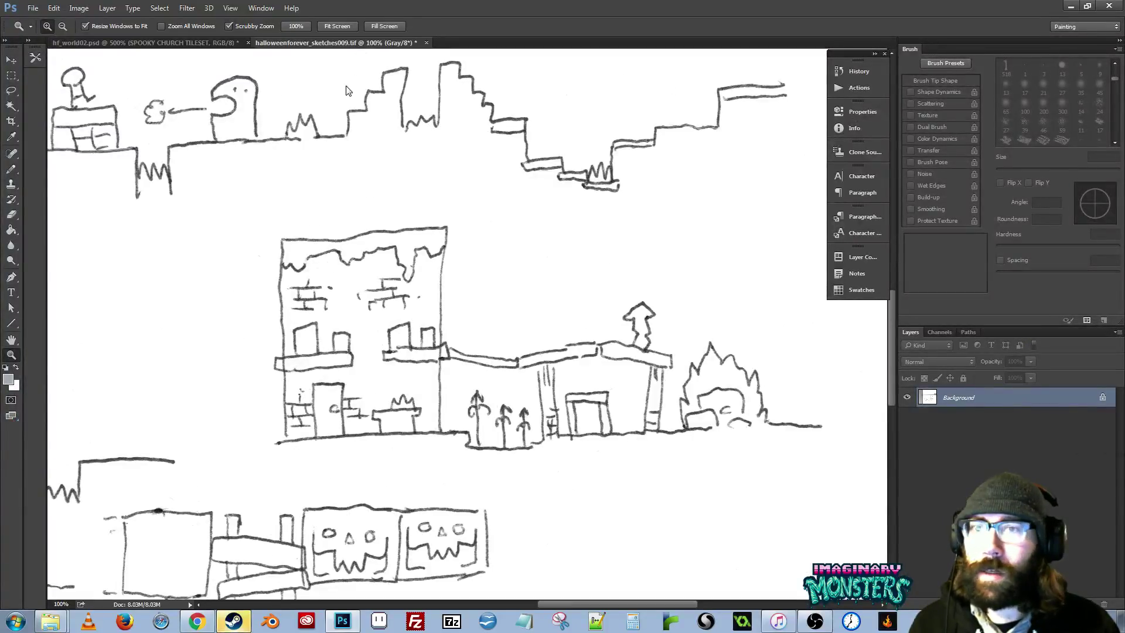
drag(345, 42, 340, 92)
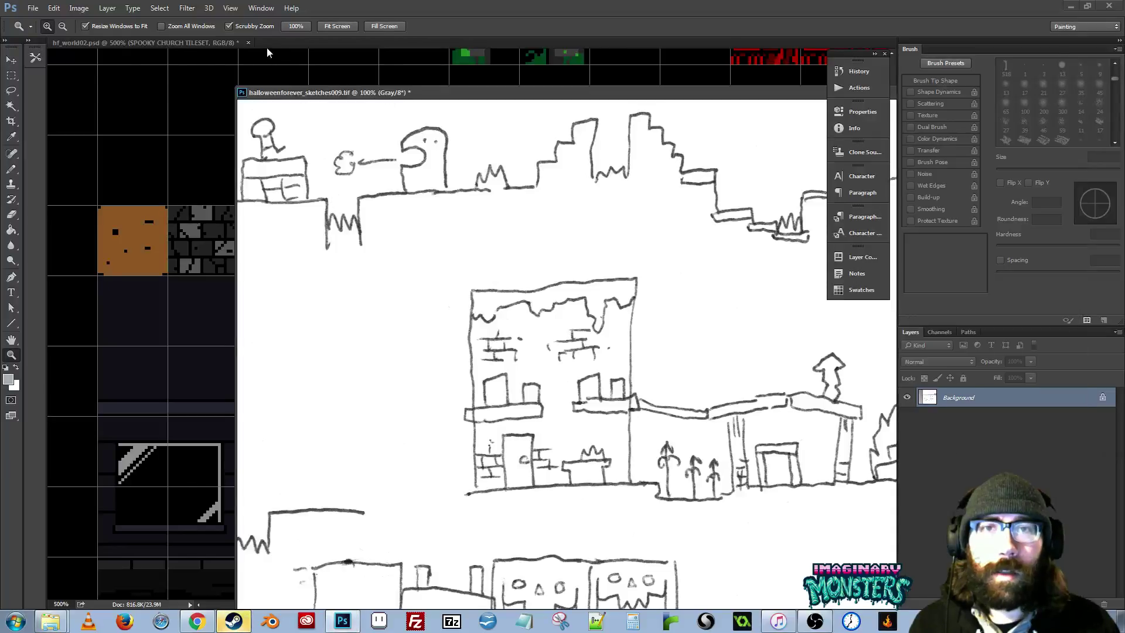
click(265, 45)
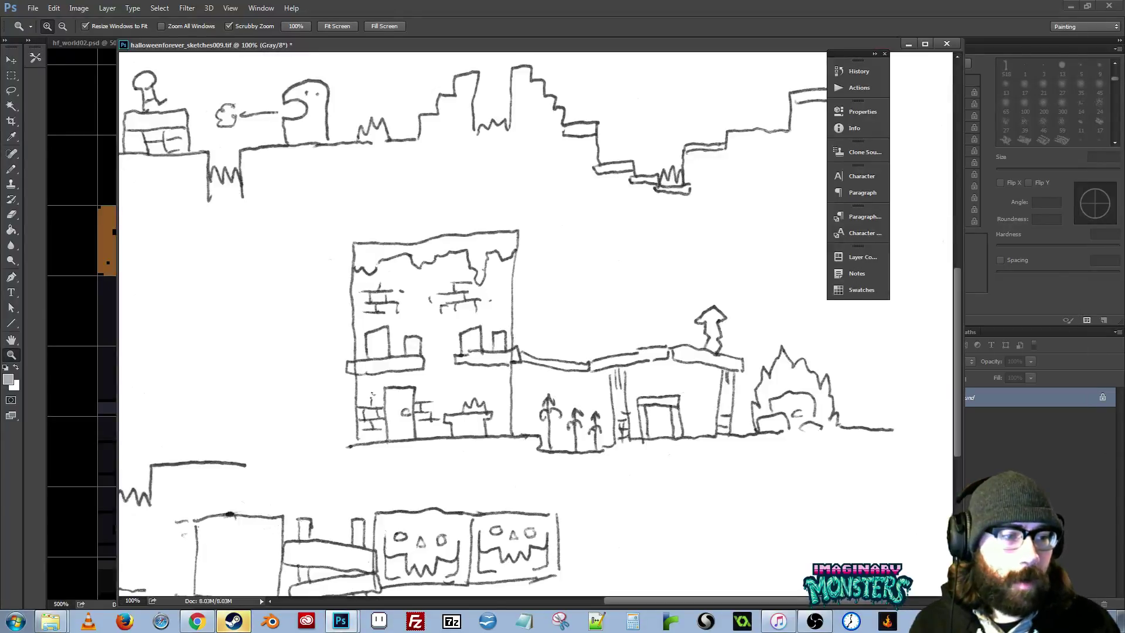
mouse_move(956, 606)
mouse_down()
mouse_move(608, 389)
mouse_move(567, 396)
mouse_up()
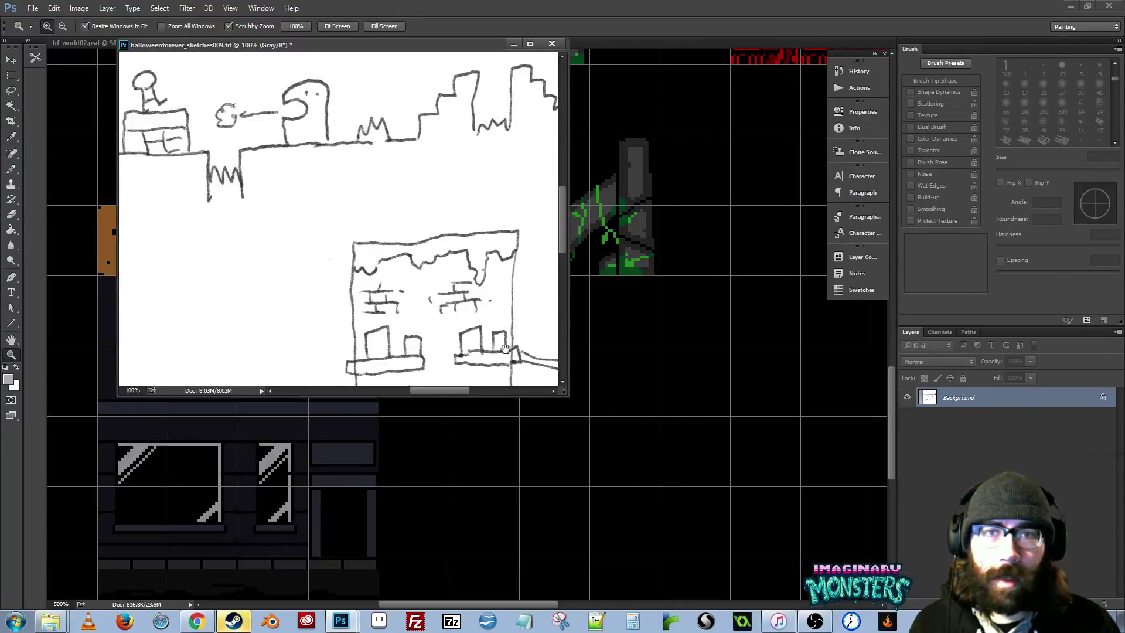
mouse_move(506, 349)
mouse_down()
mouse_move(396, 250)
mouse_move(283, 215)
mouse_up()
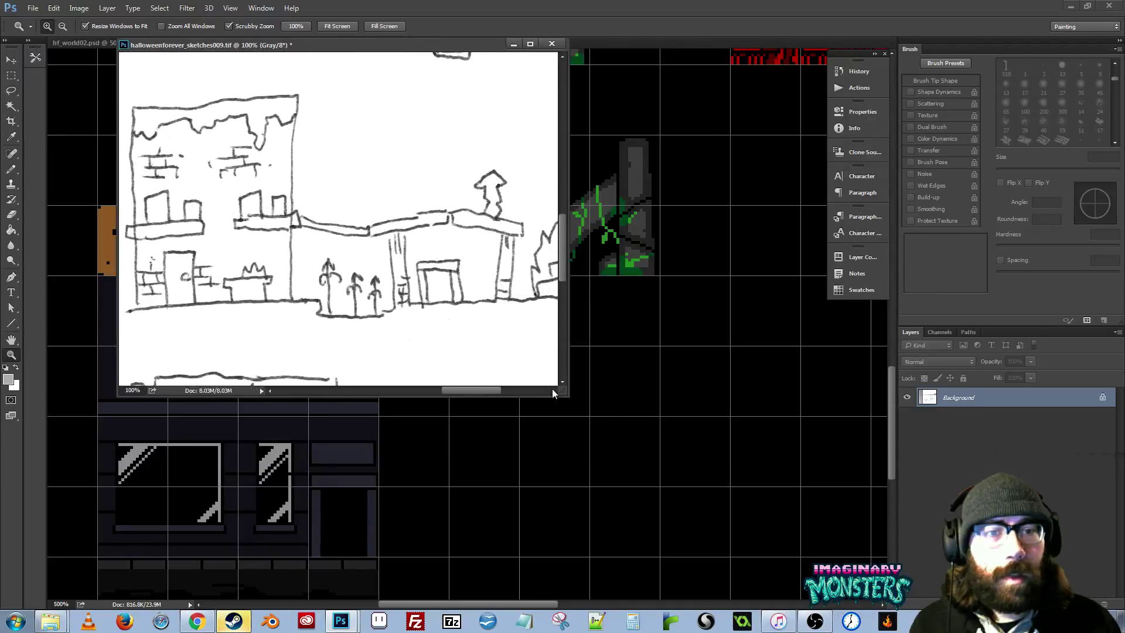
drag(568, 398, 667, 416)
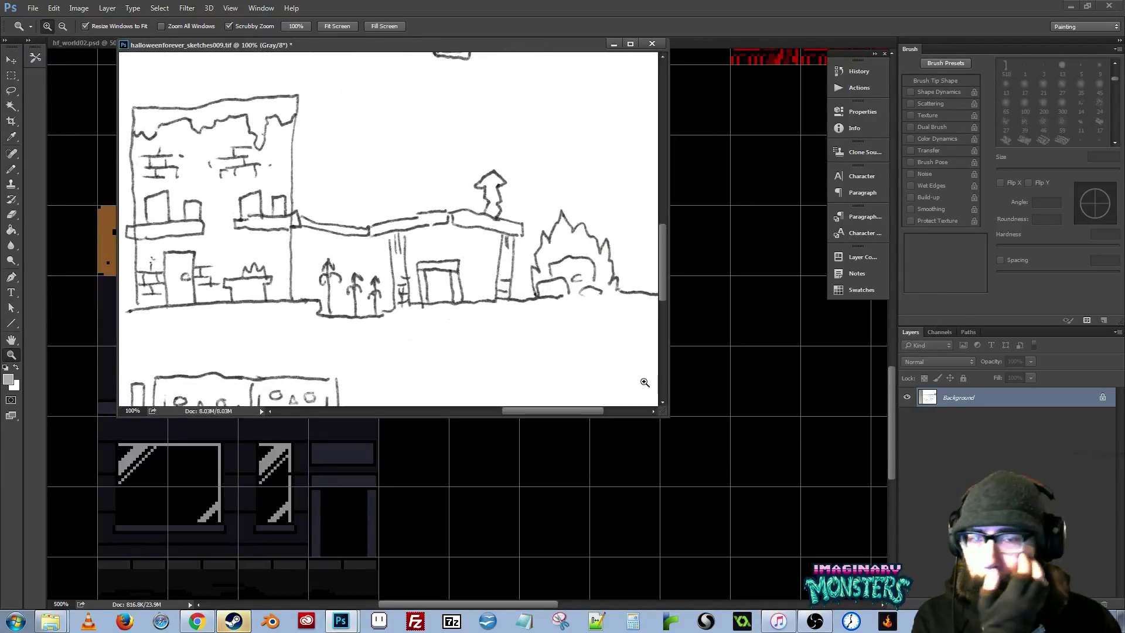
drag(523, 322, 541, 334)
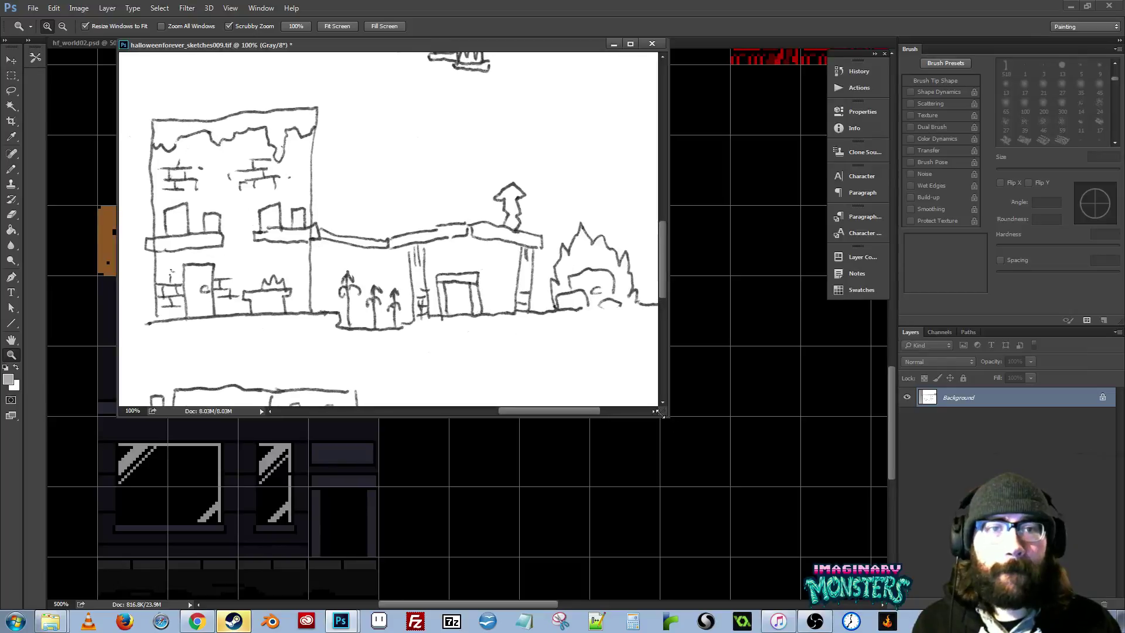
drag(667, 415, 744, 444)
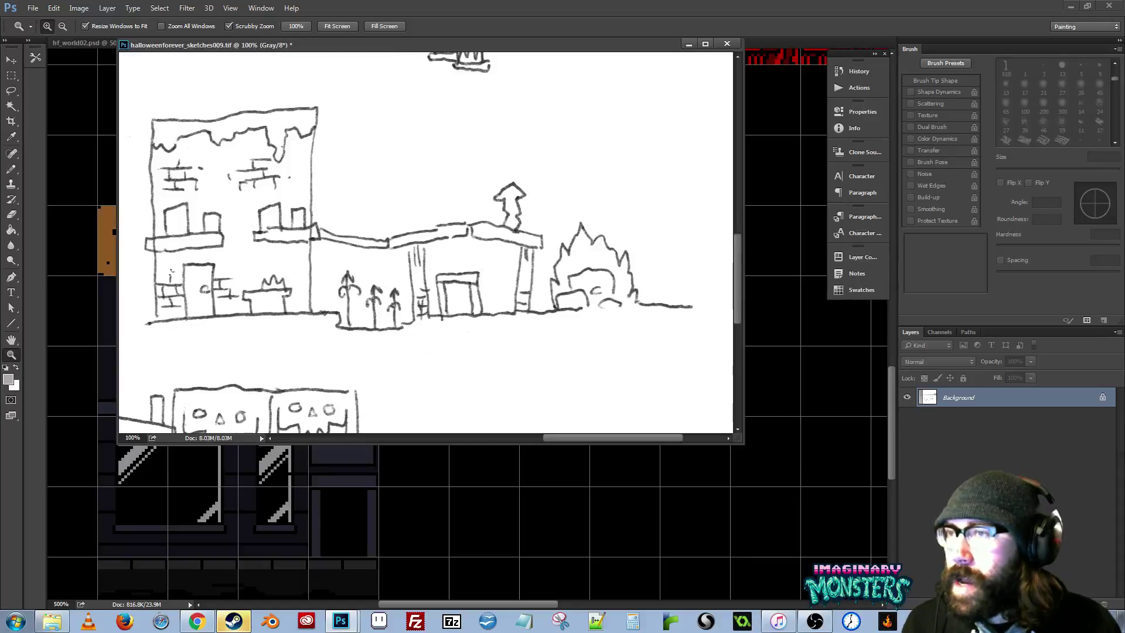
- Clear the floating sketch window away from the hf_world02.psd sprite sheet
click(197, 621)
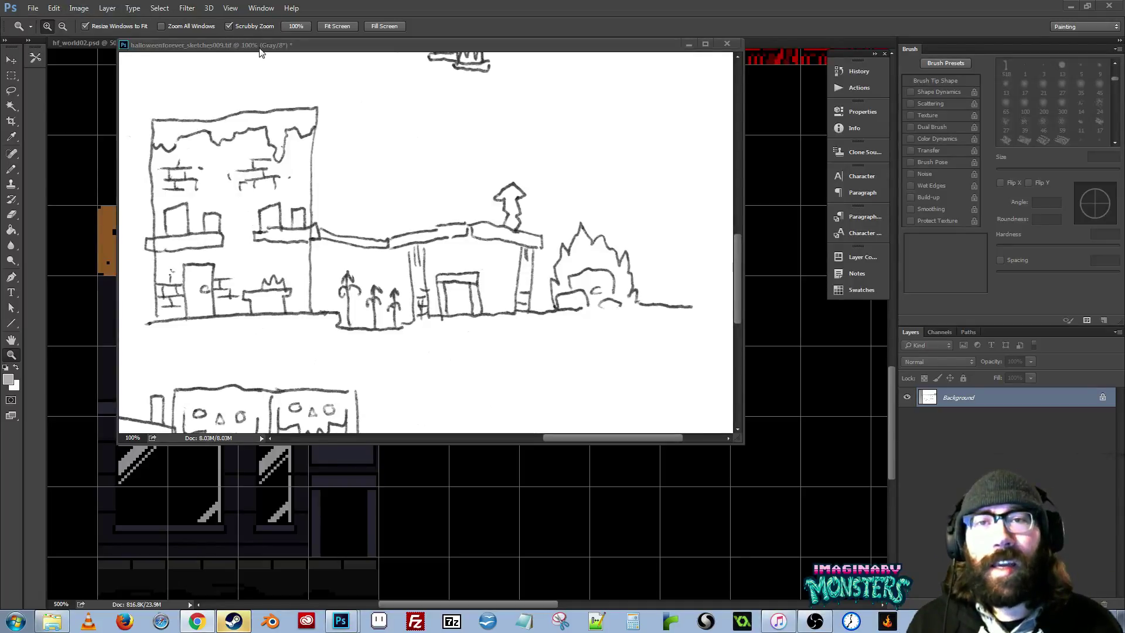
key(ctrl+w)
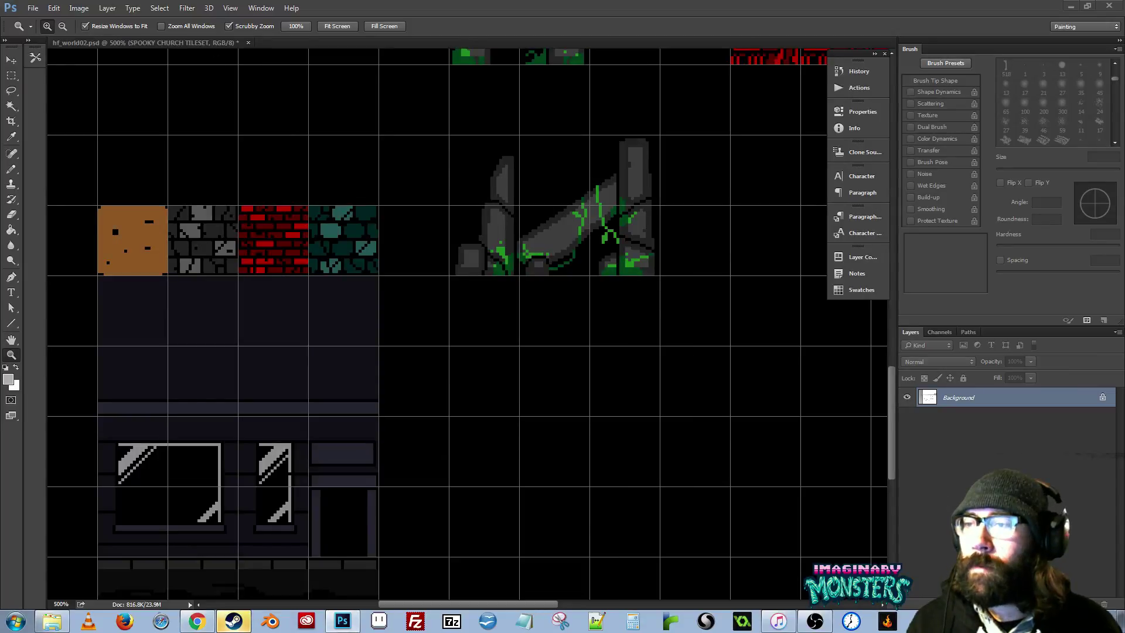
- Bring back the floating level sketch page, zoom it to 50% and shrink its window to frame the building sketch beside the ruined stones
key(ctrl+Tab)
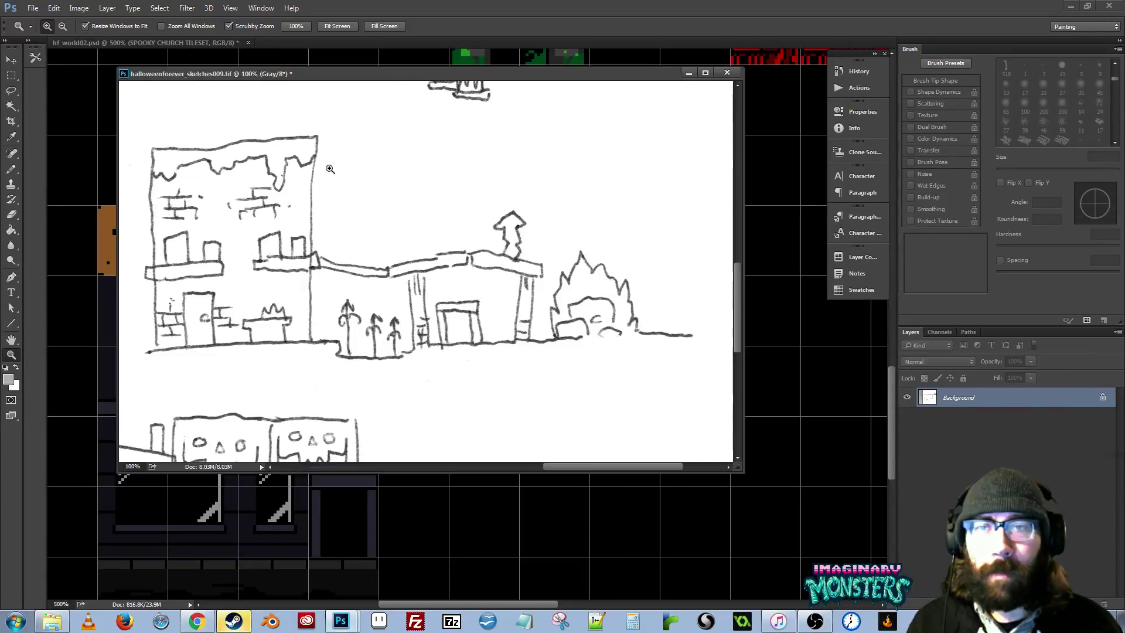
alt+click(399, 182)
alt+click(516, 352)
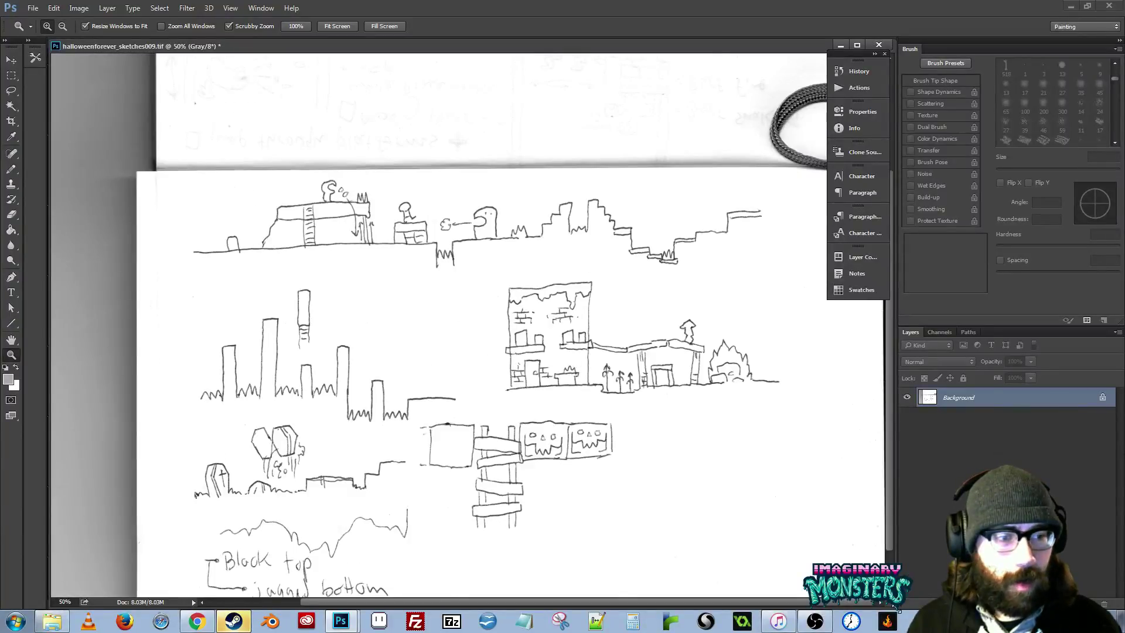
mouse_move(895, 607)
mouse_down()
mouse_move(628, 414)
mouse_move(575, 389)
mouse_up()
drag(507, 329, 185, 163)
drag(573, 387, 458, 320)
mouse_move(394, 251)
mouse_down()
mouse_move(274, 238)
mouse_move(301, 246)
mouse_up()
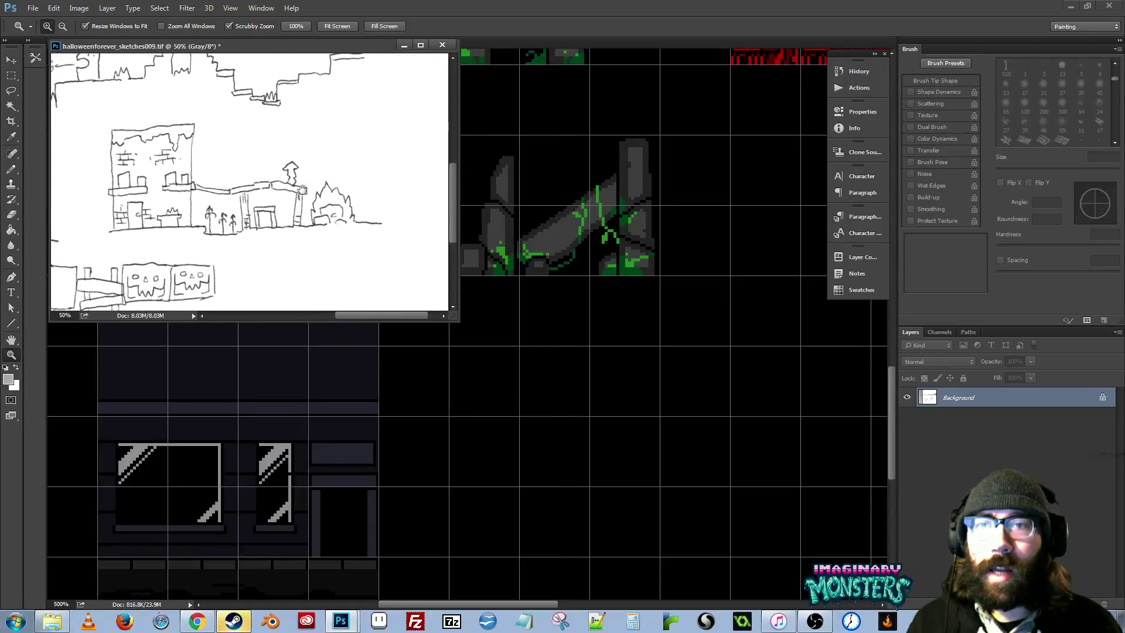
- Return to hf_world02.psd and make the NEW LEVELS !!! layer holding the dark storefront tiles active
key(ctrl+Tab)
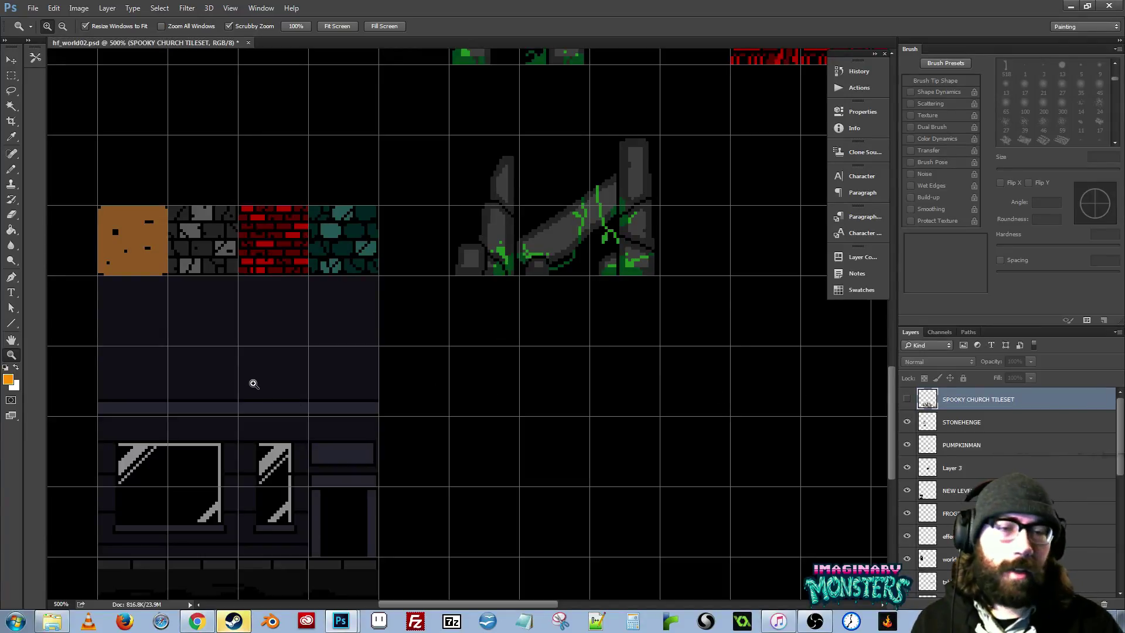
scroll(386, 345, down, 3)
scroll(387, 345, left, 2)
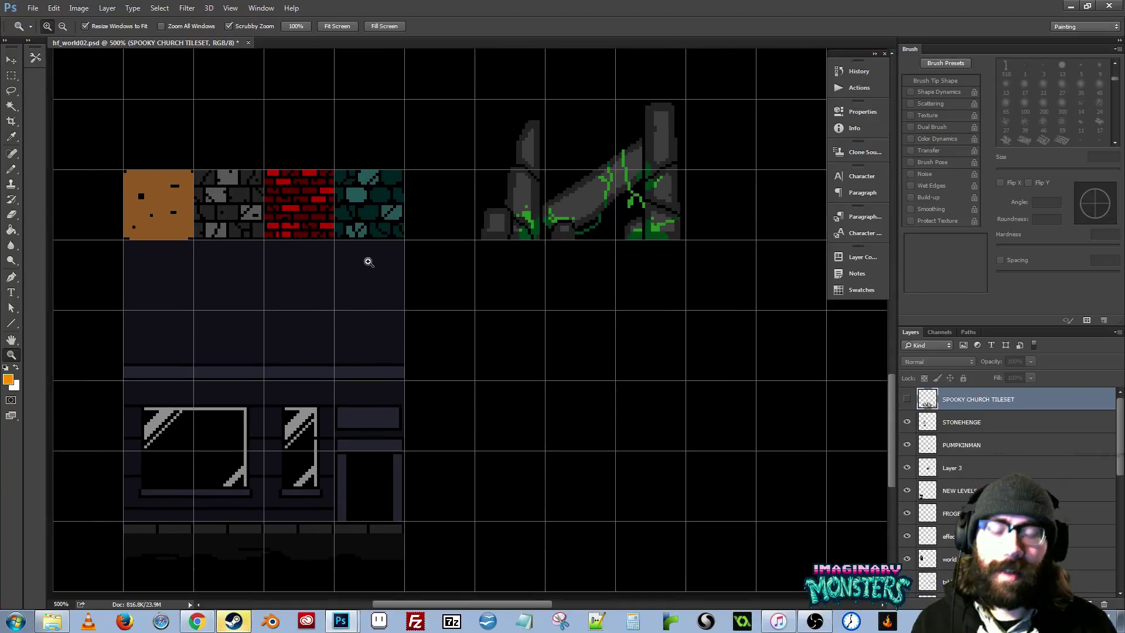
key(v)
ctrl+click(375, 311)
scroll(410, 326, down, 1)
scroll(410, 326, right, 2)
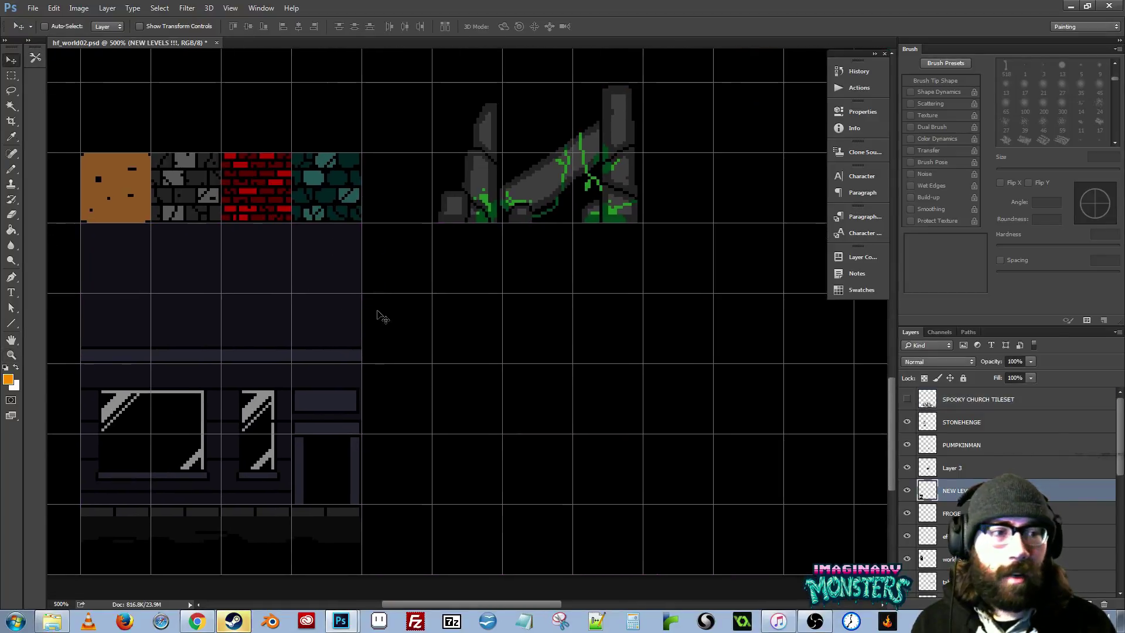
- Switch to full-screen view with the menu bar at 300% and survey the stonehenge, dungeon, castle and storefront tiles
key(z)
alt+click(371, 323)
alt+click(392, 327)
scroll(387, 363, up, 5)
scroll(386, 364, right, 3)
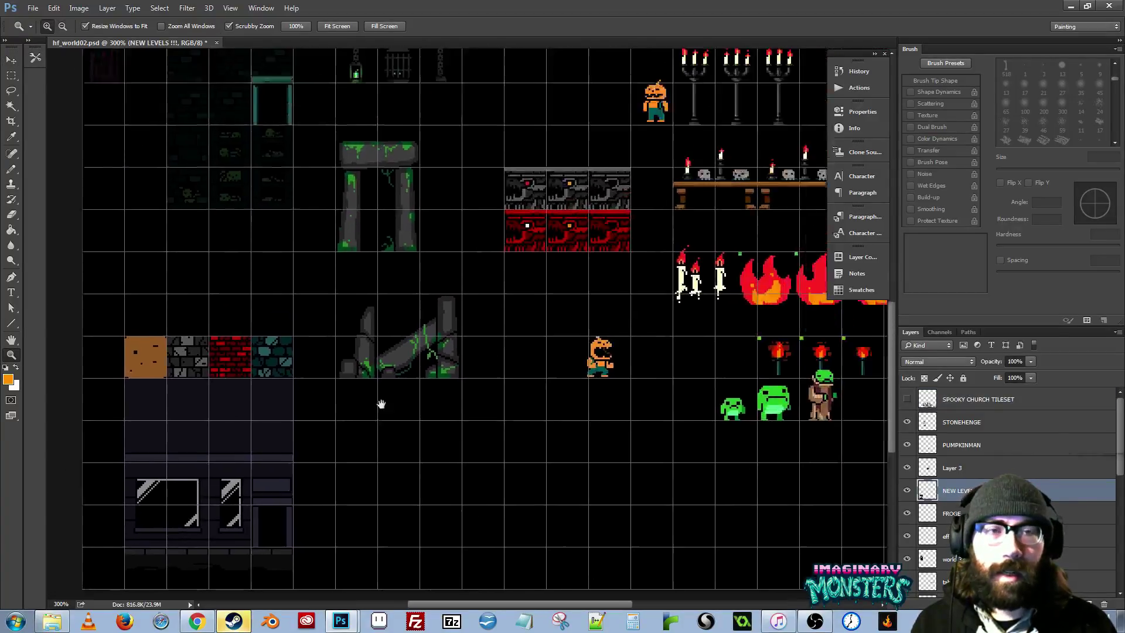
scroll(397, 389, up, 2)
scroll(397, 389, right, 1)
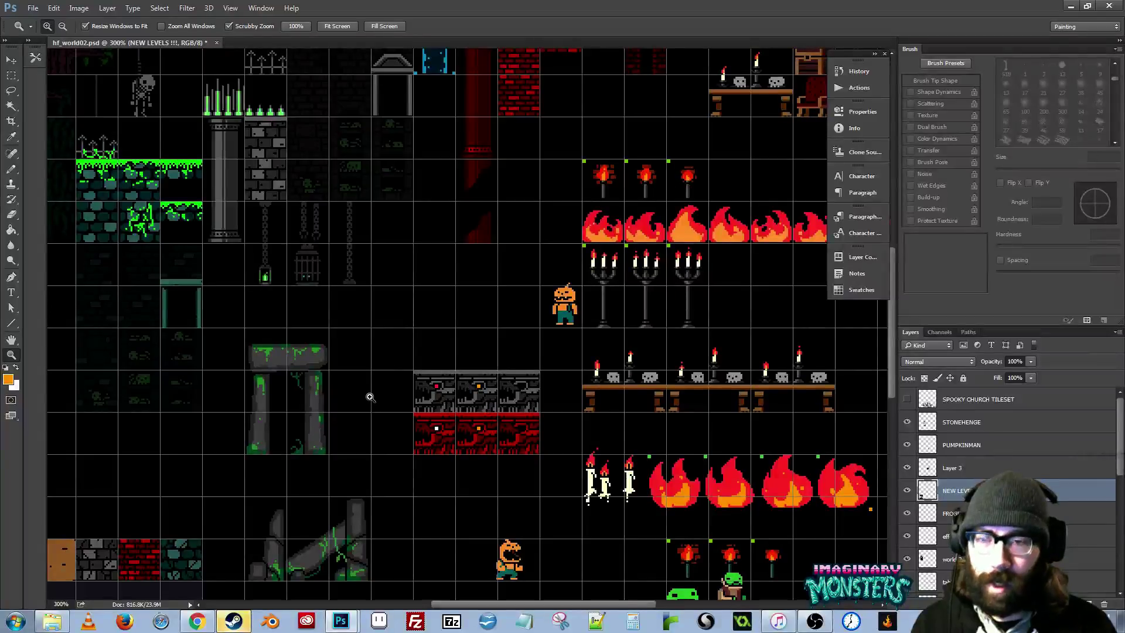
key(f)
scroll(370, 397, left, 4)
scroll(381, 351, up, 7)
scroll(381, 351, right, 2)
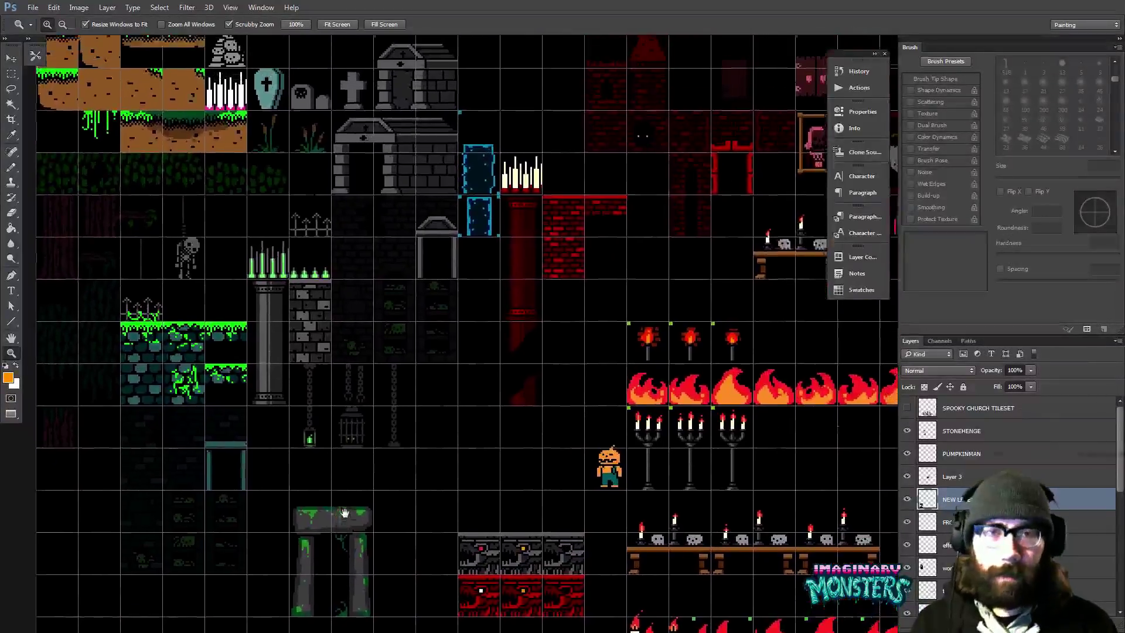
scroll(358, 446, down, 14)
scroll(369, 380, right, 1)
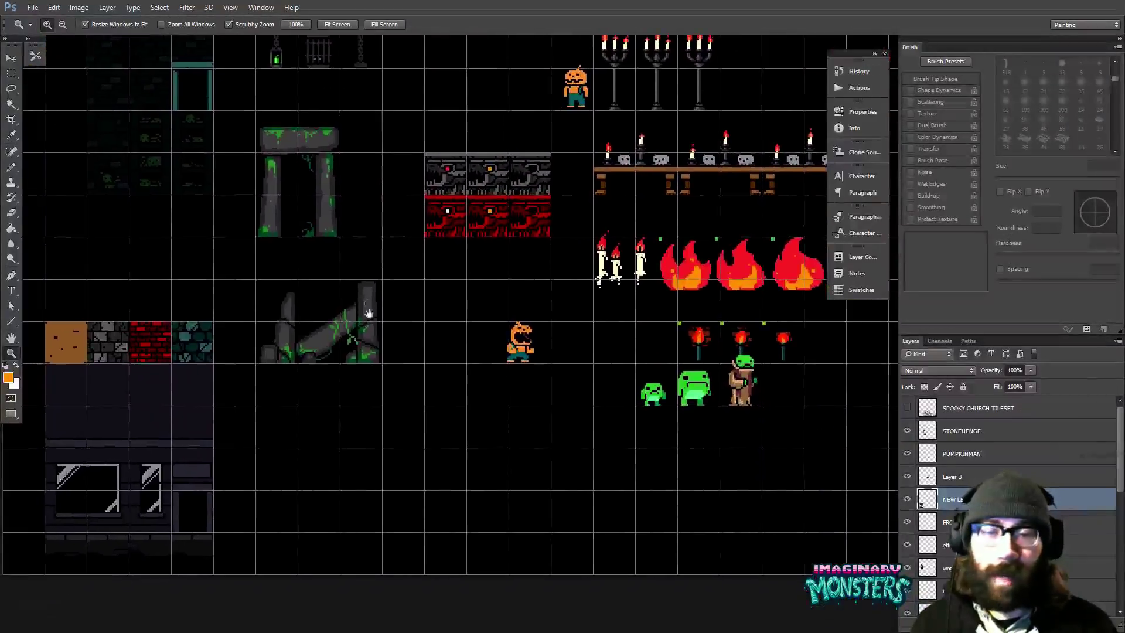
scroll(381, 362, left, 2)
scroll(387, 372, up, 3)
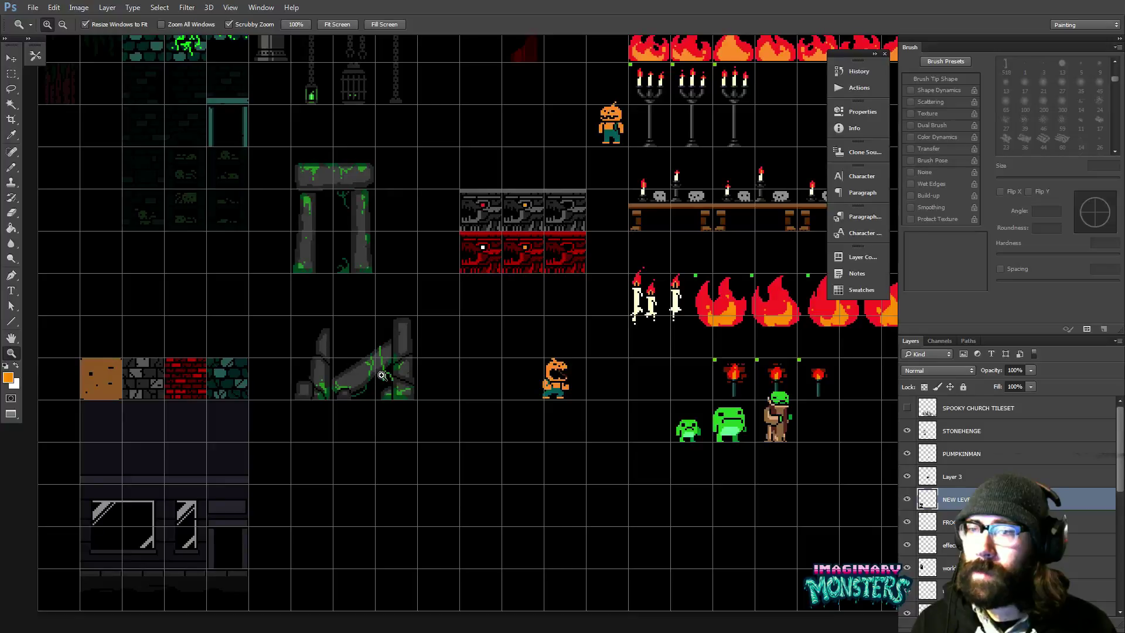
scroll(393, 392, down, 2)
scroll(410, 375, left, 1)
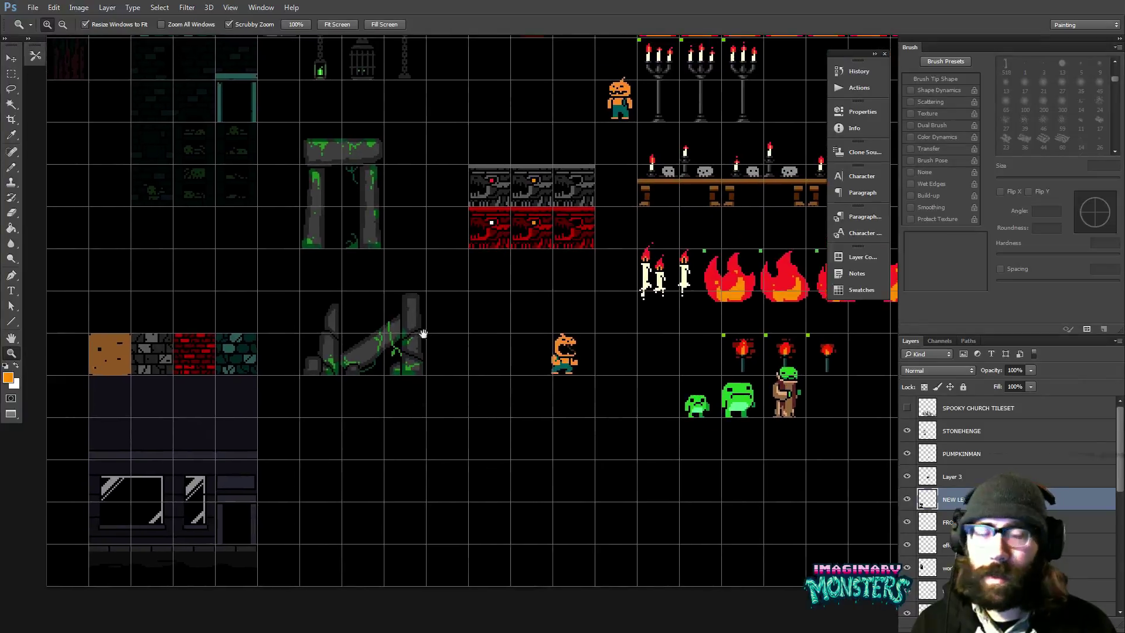
- Show the colour swatches and check which tiles belong to the NEW LEVELS layer by hiding and showing it
click(847, 289)
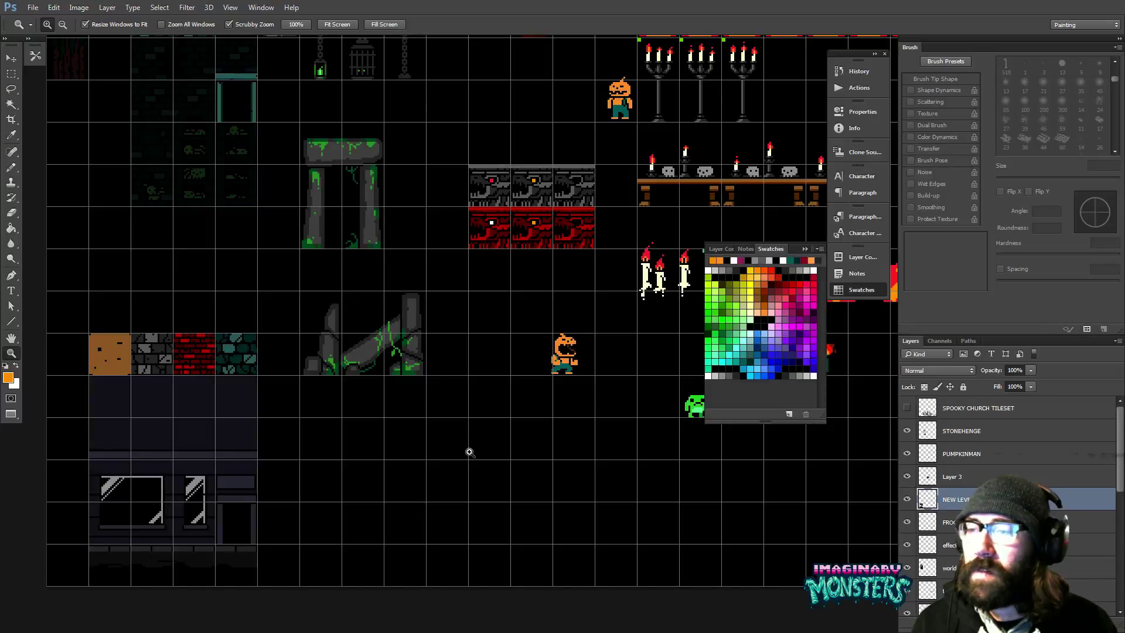
drag(384, 420, 351, 398)
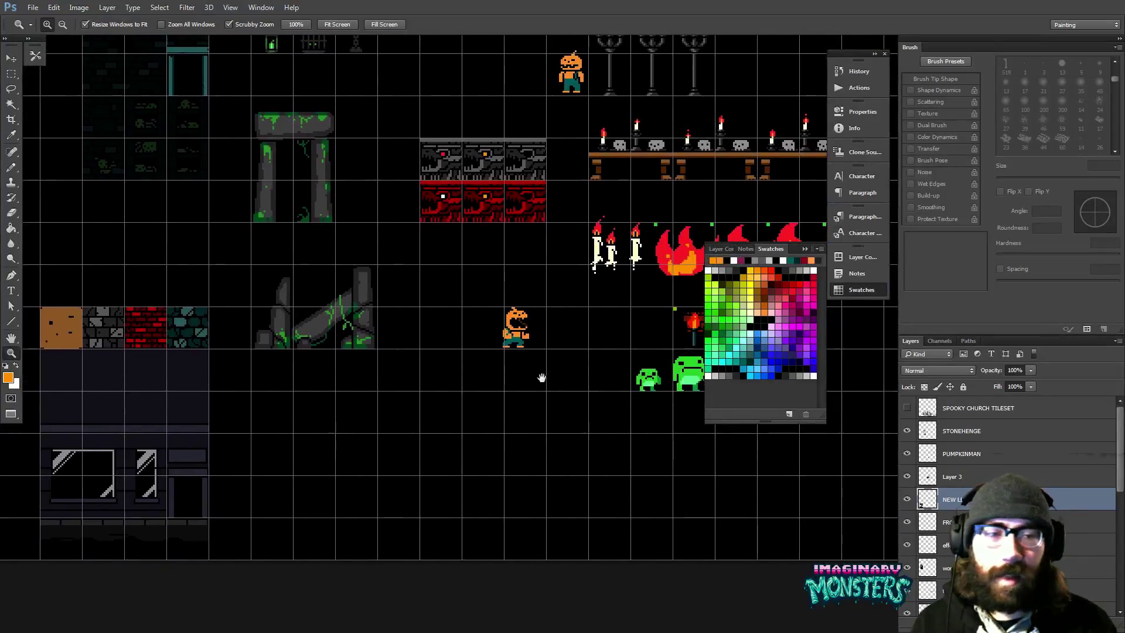
drag(540, 378, 575, 359)
click(907, 500)
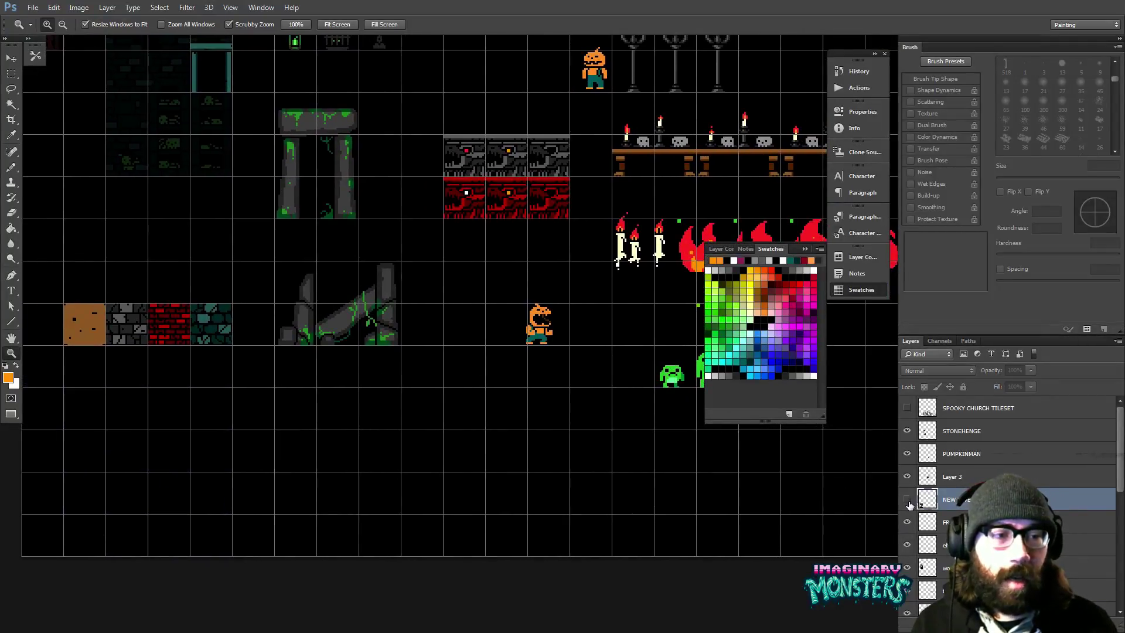
click(907, 500)
- Sample the dark brown of the altar table's leg as the Pencil colour and set the brush size to 2 px
drag(583, 396, 363, 509)
click(504, 279)
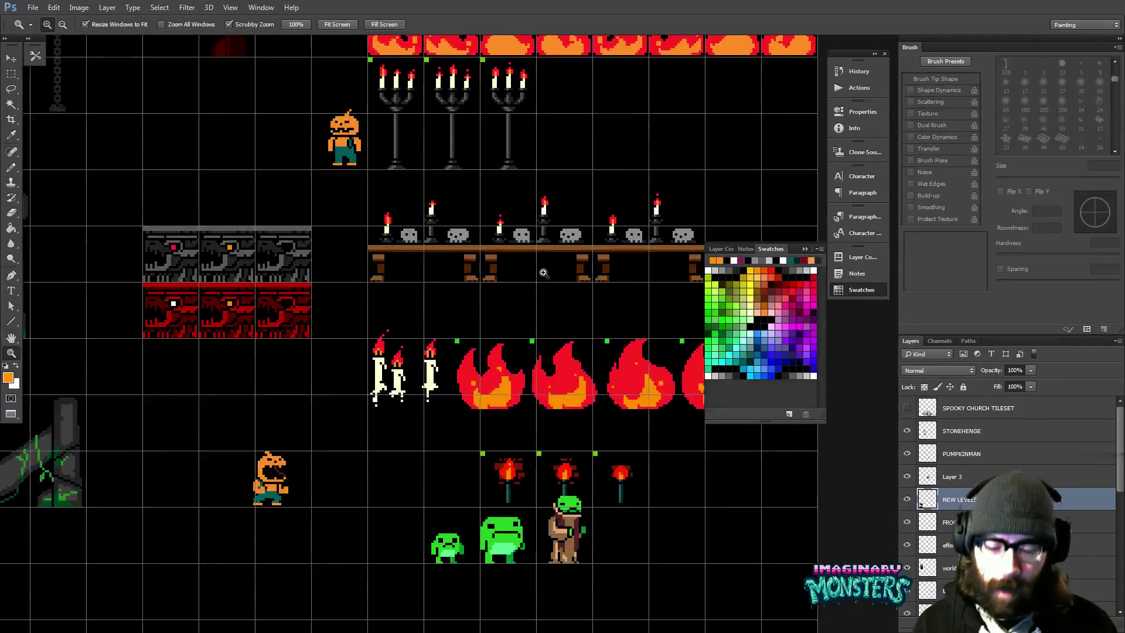
key(b)
key(alt)
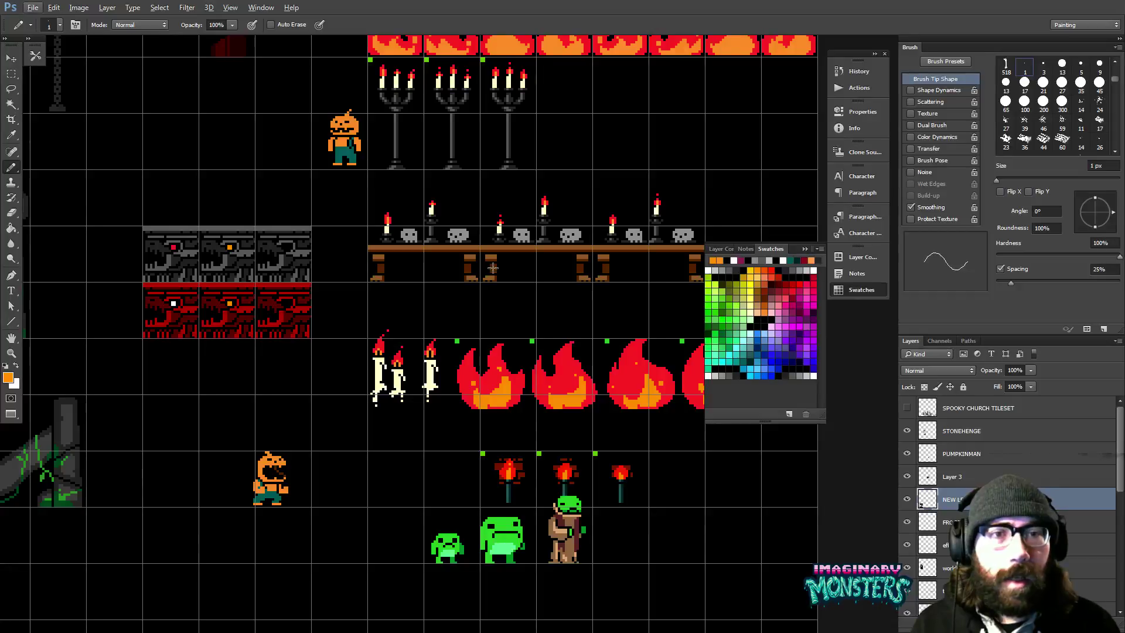
alt+click(495, 265)
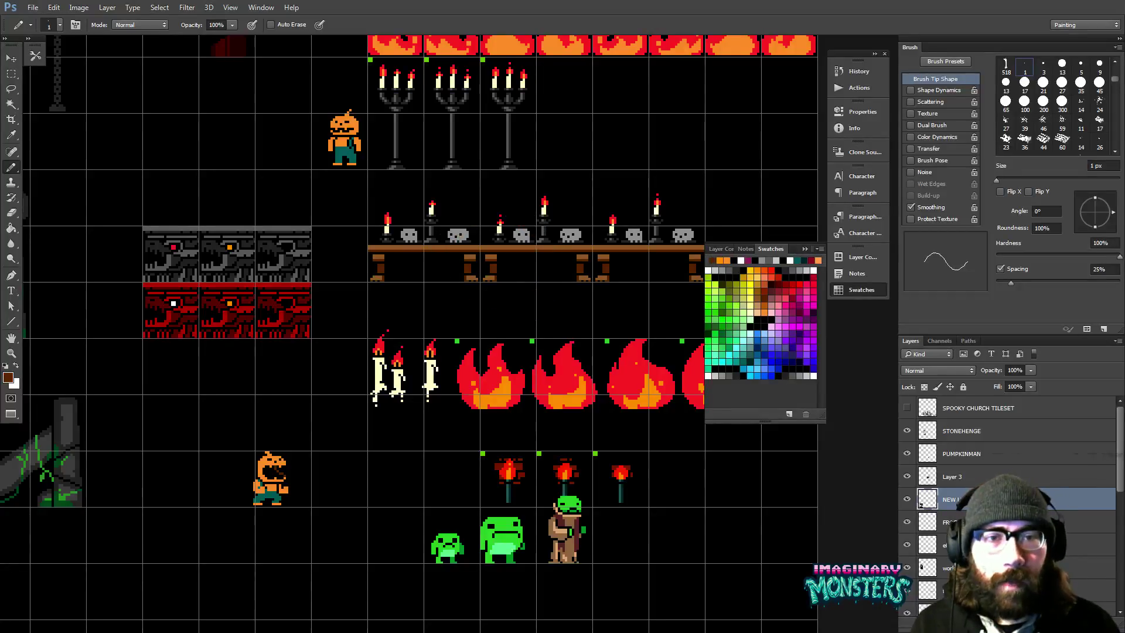
mouse_move(341, 422)
mouse_down()
mouse_move(440, 371)
mouse_move(482, 334)
mouse_up()
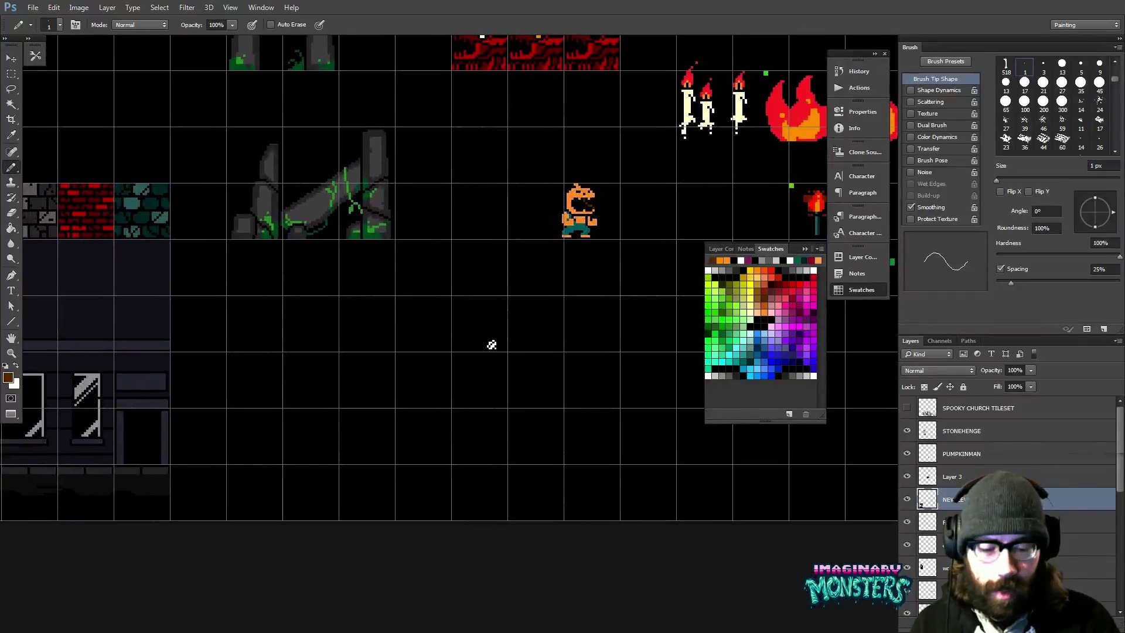
key(])
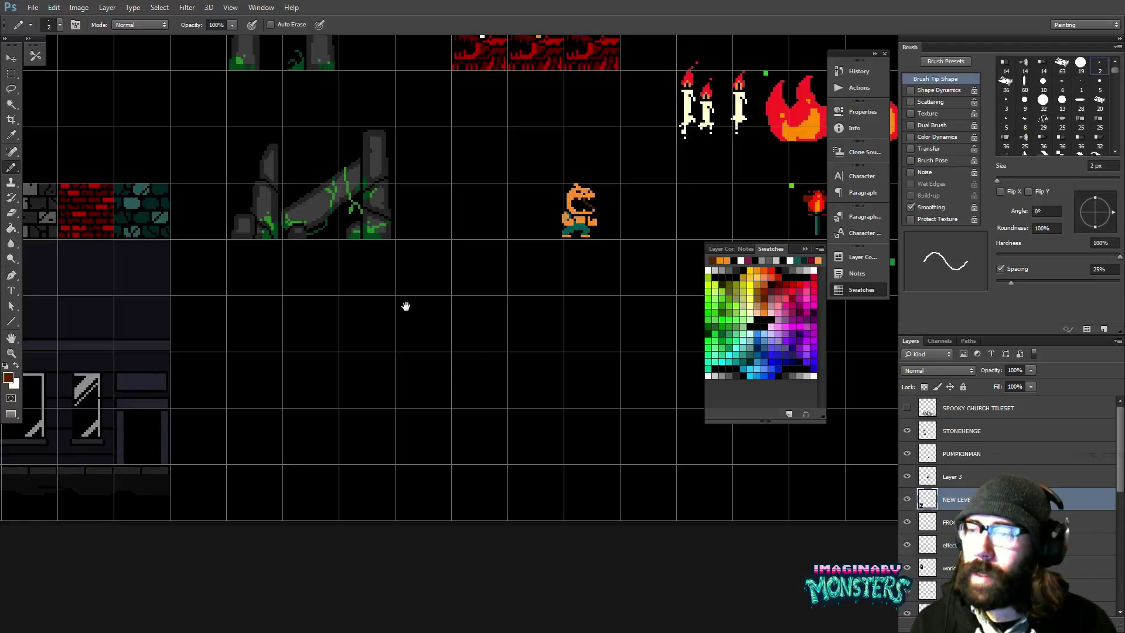
- Examine the empty area around the storefront and recheck its tiles by hiding and showing the NEW LEVELS layer
drag(422, 372, 438, 376)
drag(334, 439, 468, 431)
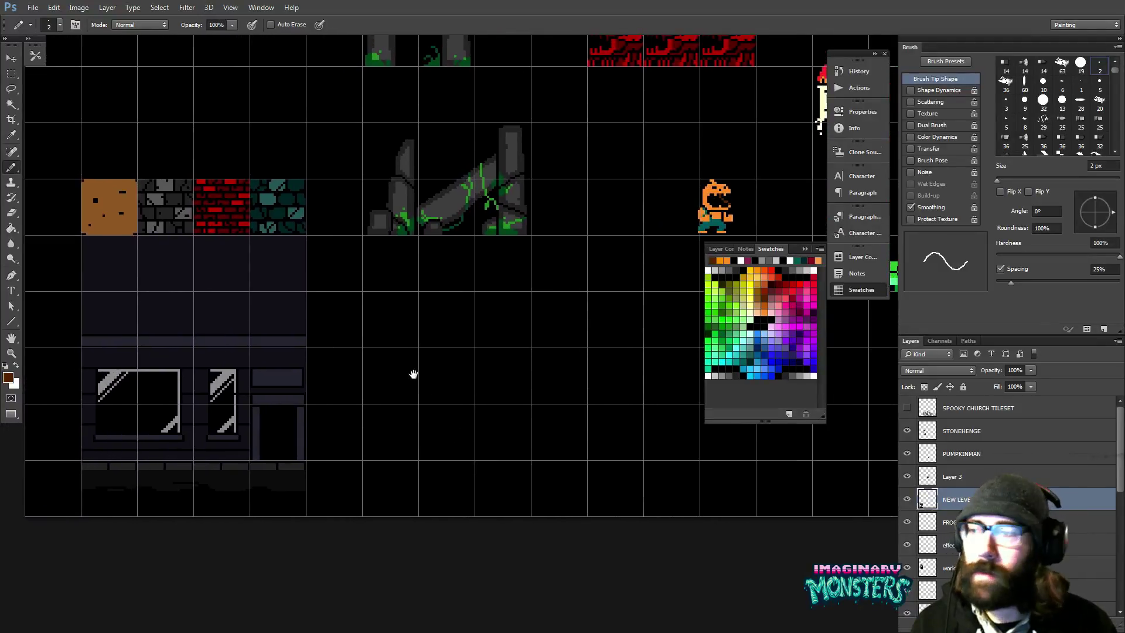
drag(475, 392, 511, 452)
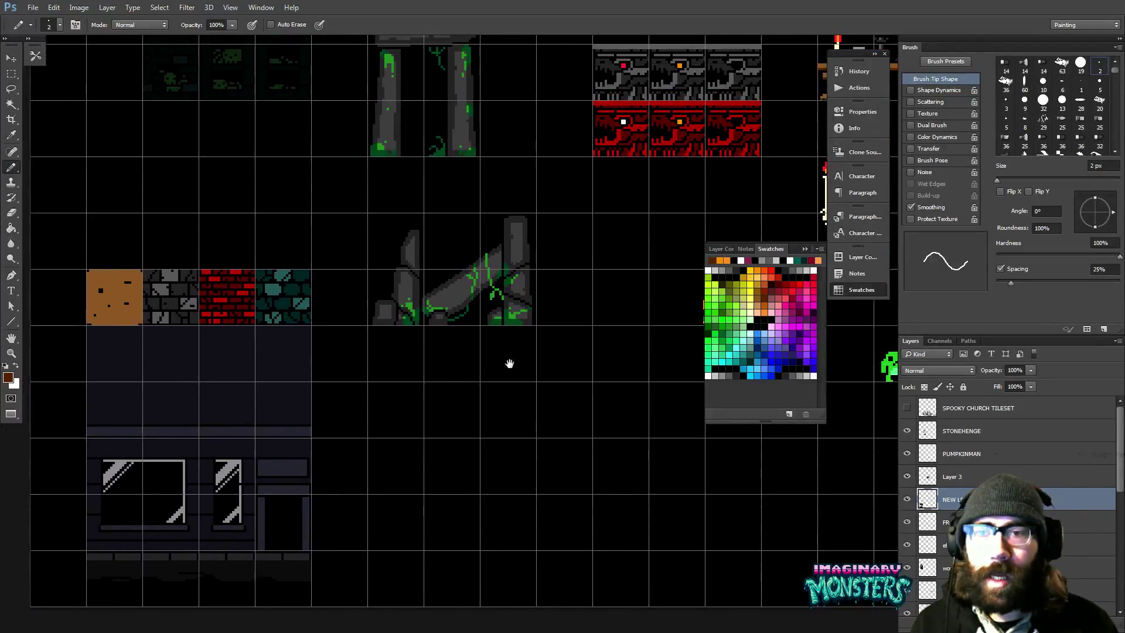
drag(510, 364, 500, 435)
drag(498, 393, 481, 316)
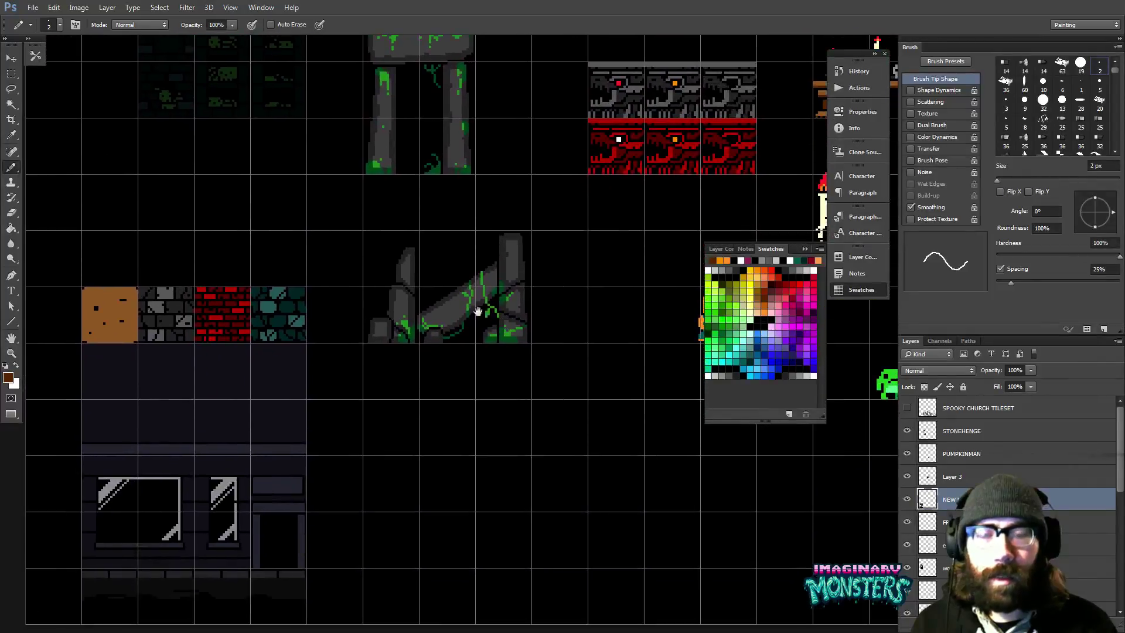
key(m)
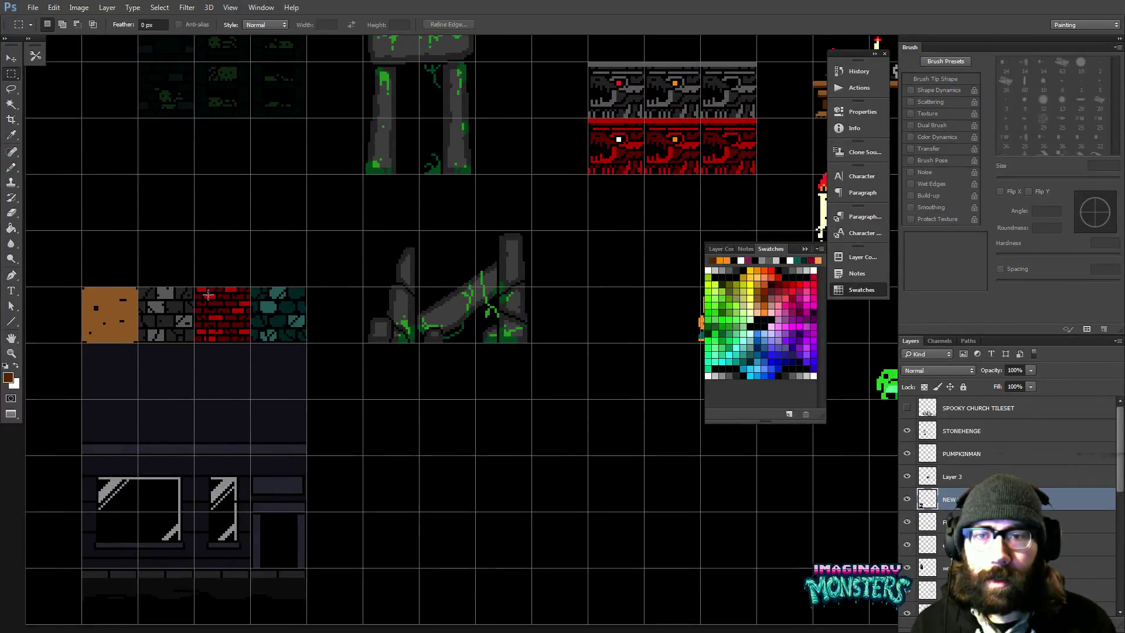
click(907, 499)
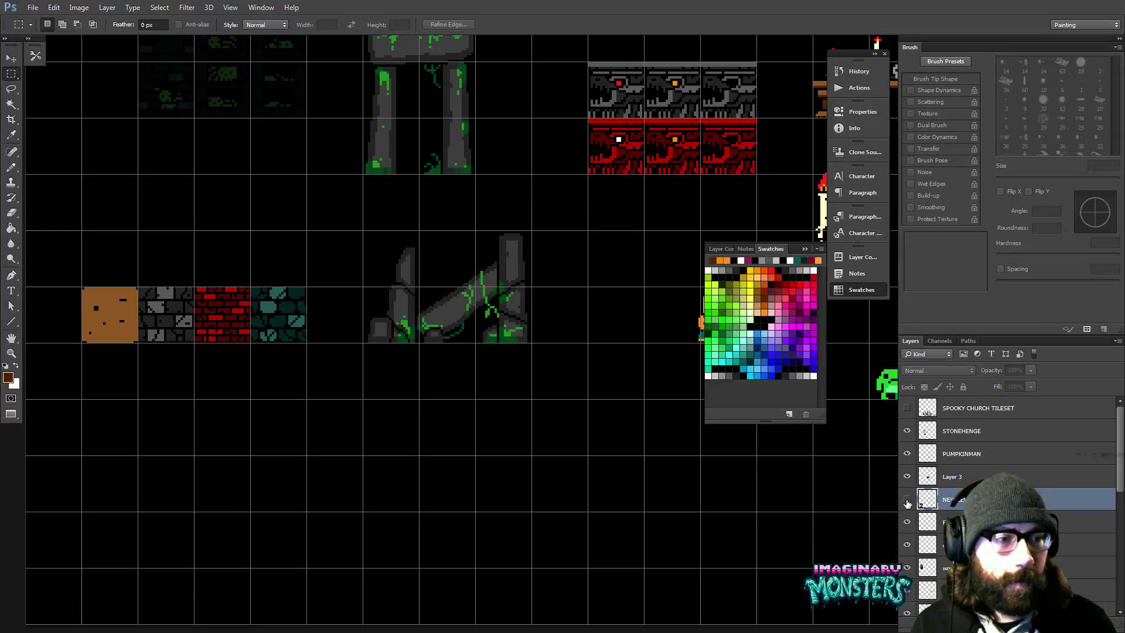
click(908, 498)
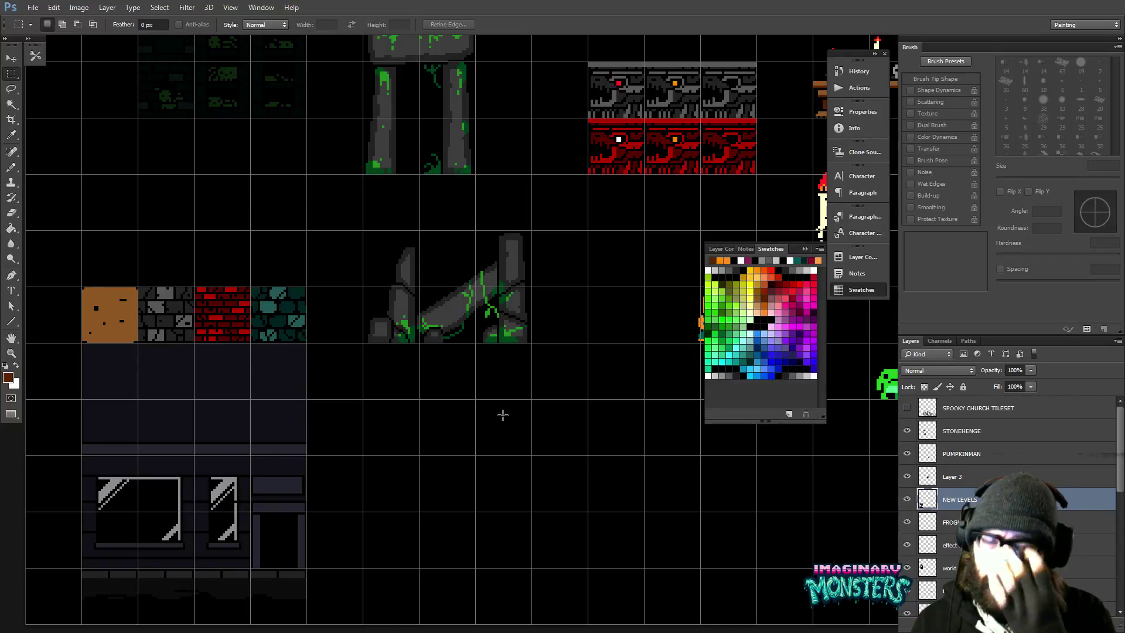
- Copy the 4 × 4-tile block with the red castle walls, tower and door frame and paste it twice as new layers
drag(510, 246, 415, 447)
drag(349, 396, 403, 275)
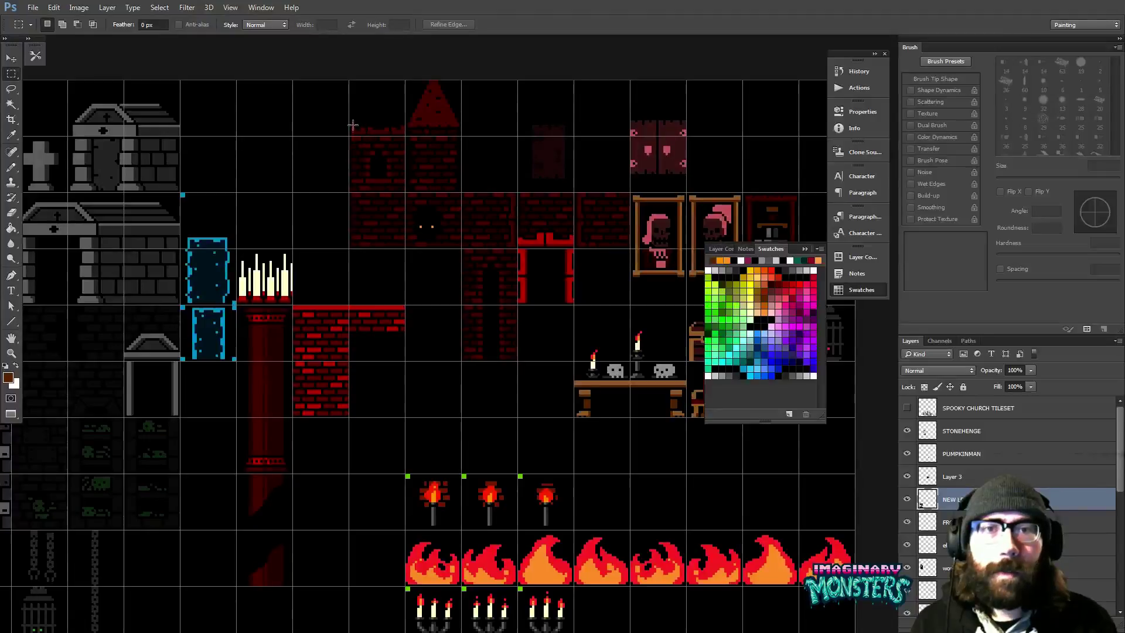
drag(351, 80, 353, 93)
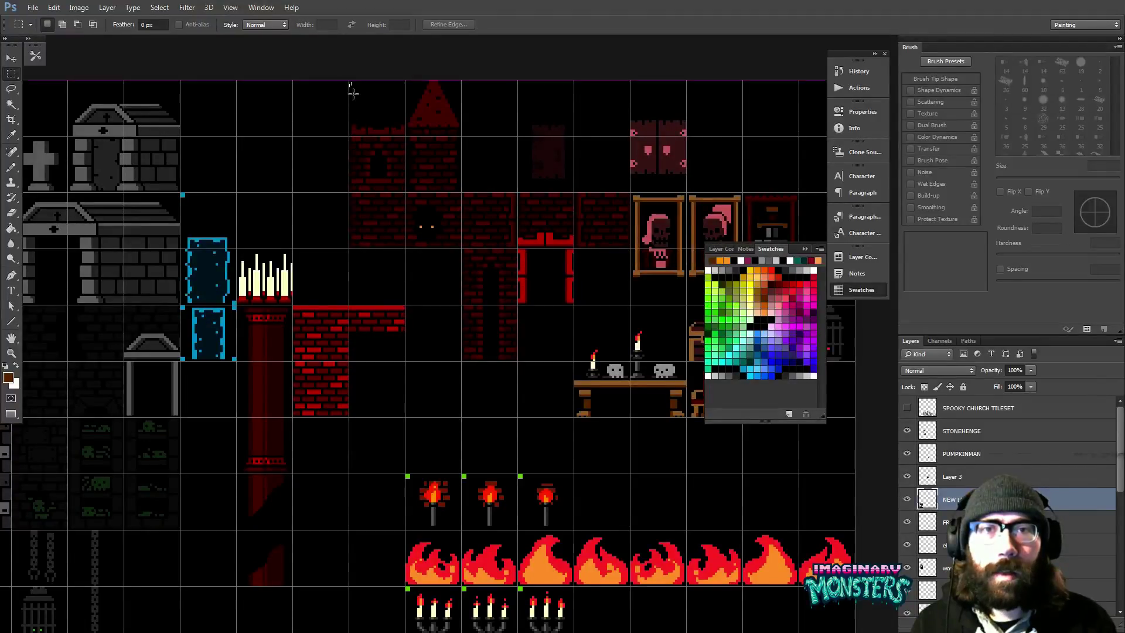
drag(455, 231, 574, 305)
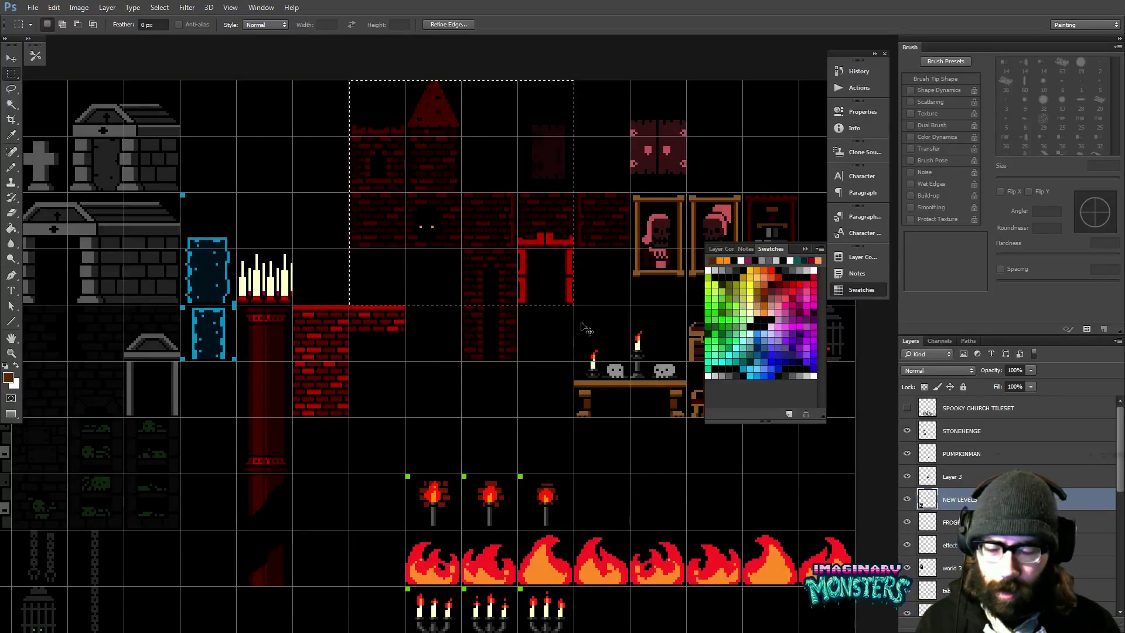
key(ctrl+c)
key(ctrl+v)
key(ctrl+v)
- Move the upper pasted castle block down the sheet, next to the dark storefront and below the ruined stones
key(v)
drag(542, 343, 567, 149)
key(space)
drag(568, 149, 531, 200)
key(space)
drag(505, 280, 440, 125)
drag(451, 128, 368, 457)
key(space)
- Nudge the castle copy left to X 167 px so it sits on the tile grid flush with the storefront
key(ctrl+t)
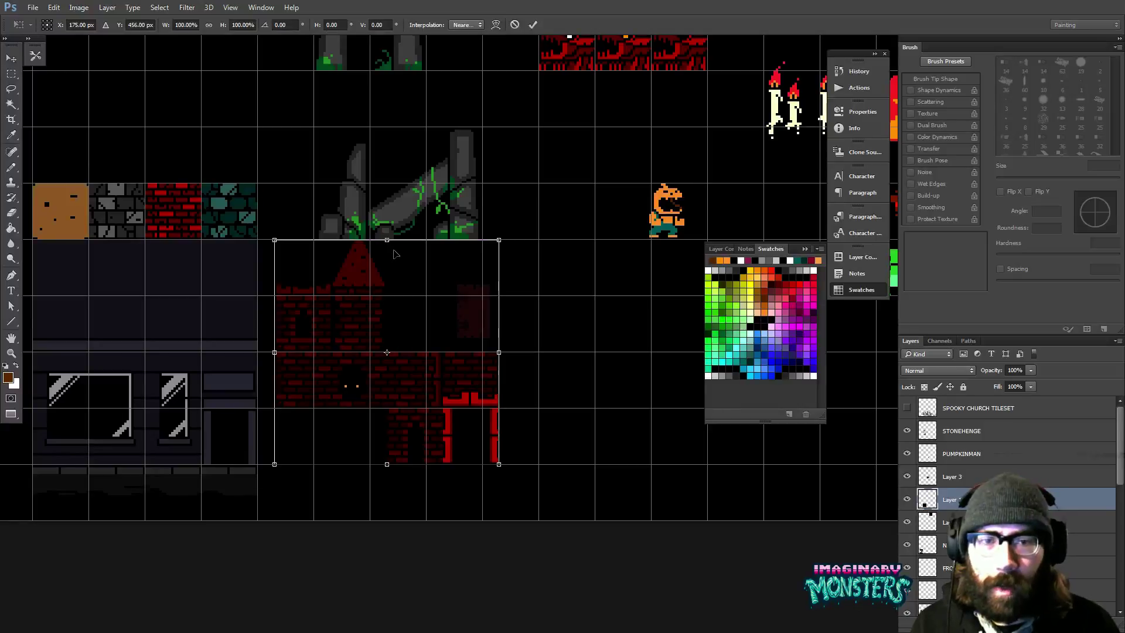
key(Left)
key(Left)
key(Left)
key(Left)
key(Left)
key(Left)
key(Left)
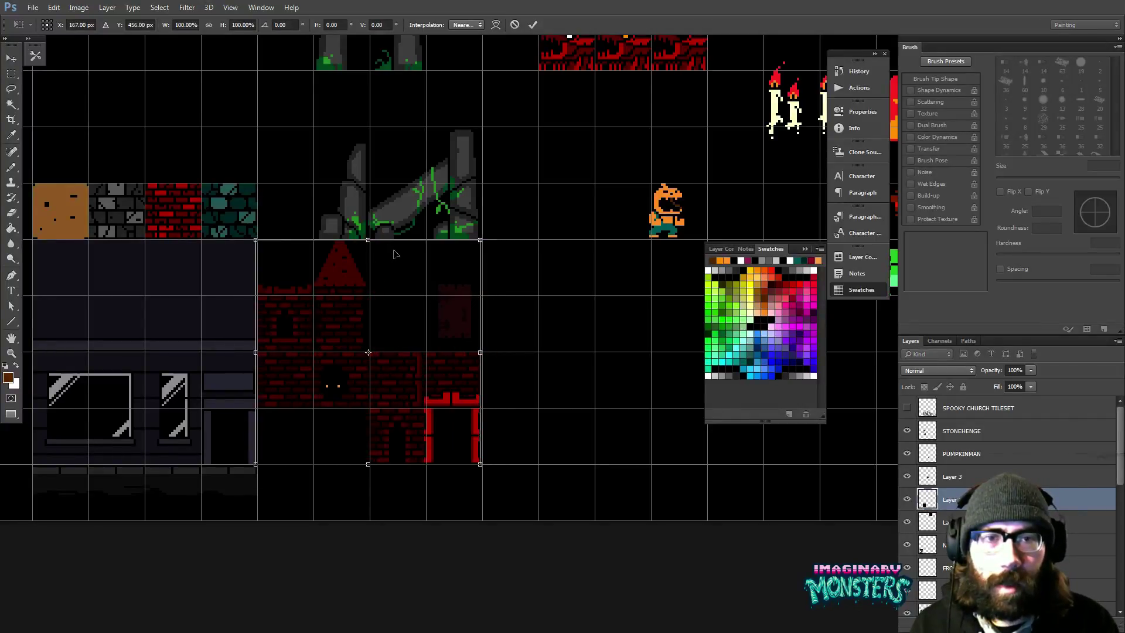
key(Return)
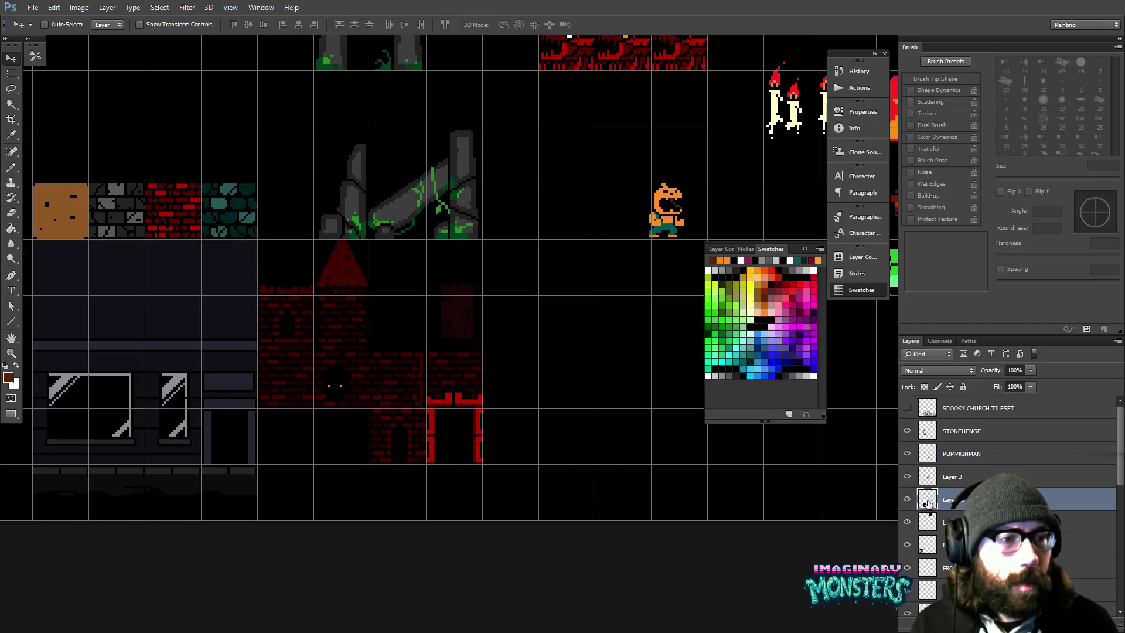
- Check the NEW LEVELS layer by hiding and showing it, and send the moved castle copy's layer down one place
click(906, 547)
click(907, 546)
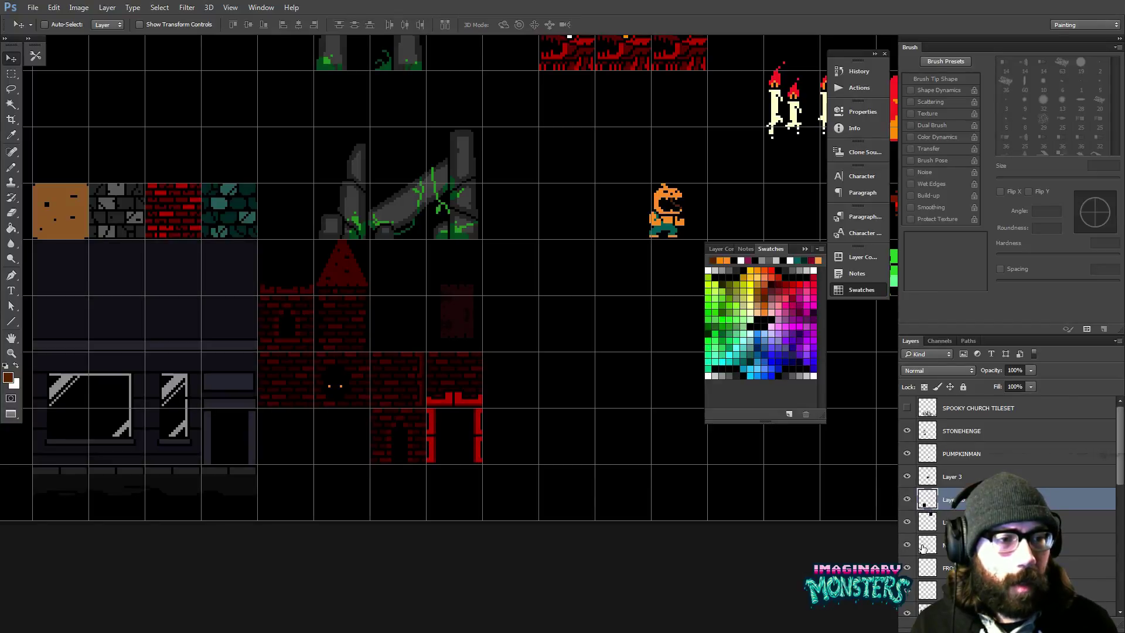
key(ctrl+bracketleft)
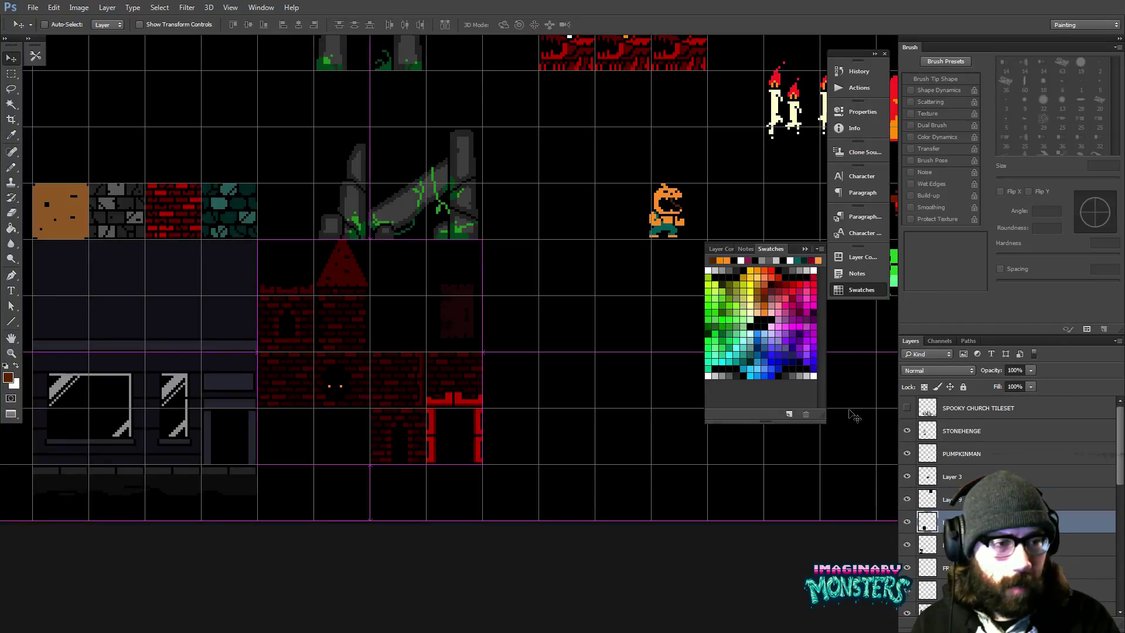
key(z)
drag(683, 272, 517, 392)
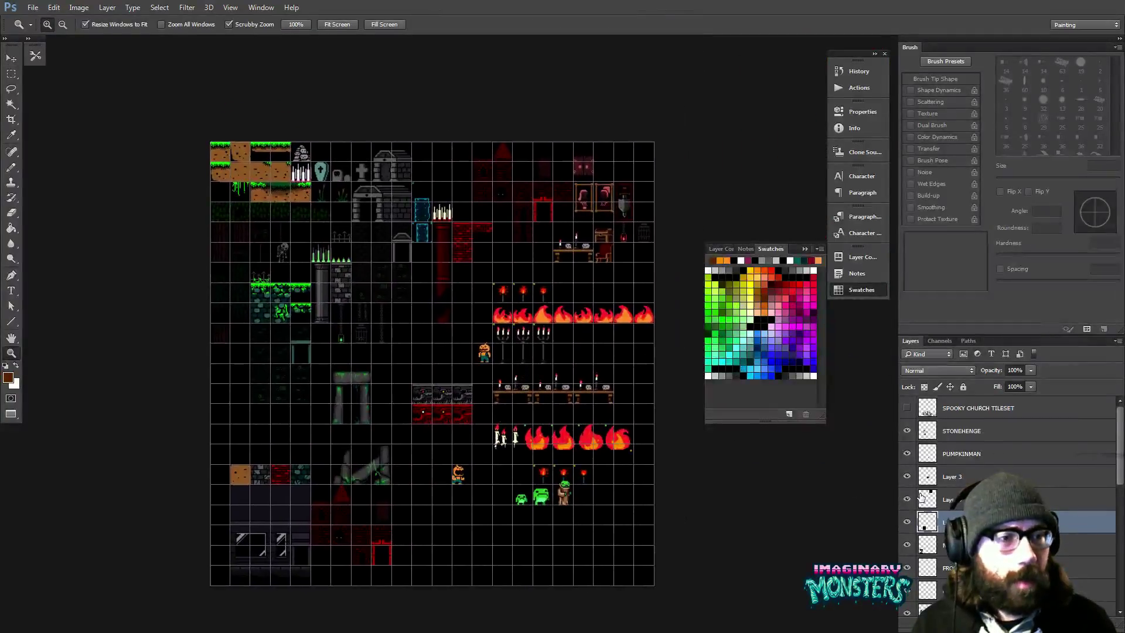
- Identify the spare castle copy by toggling its layer's visibility, then delete the layer that overlaps the original castle tiles
click(910, 500)
click(908, 500)
click(907, 500)
key(v)
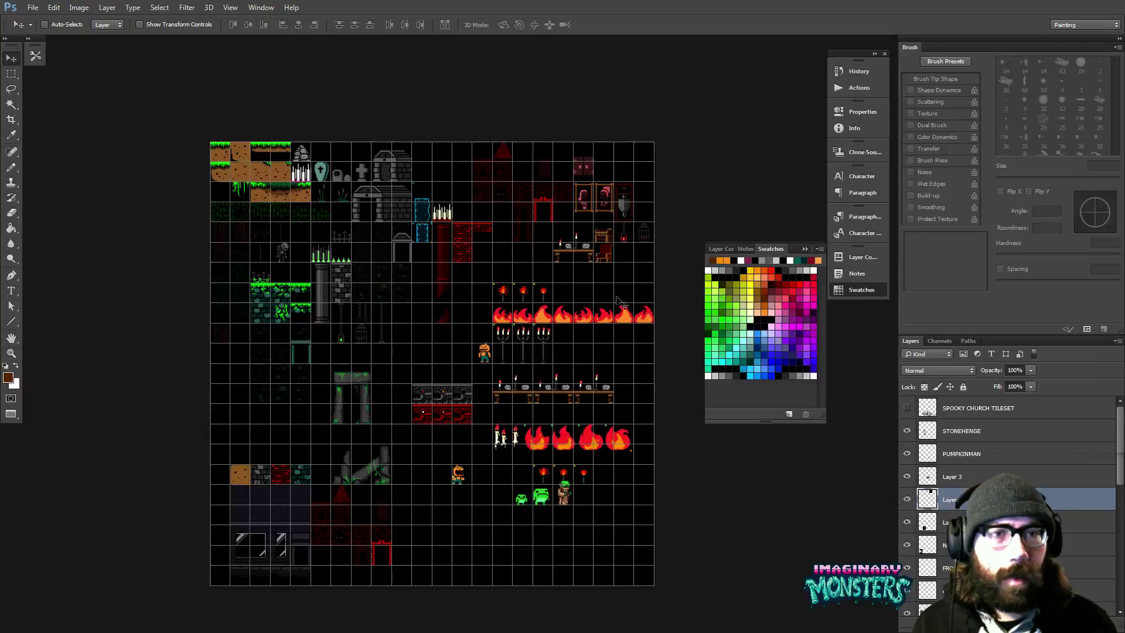
key(Delete)
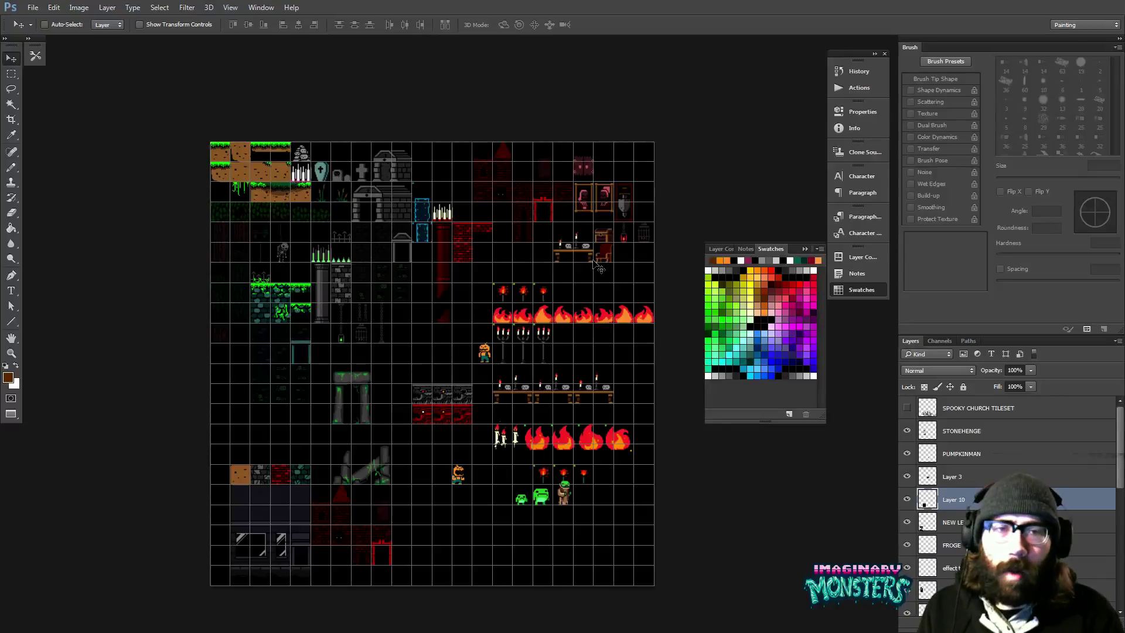
drag(377, 441, 429, 317)
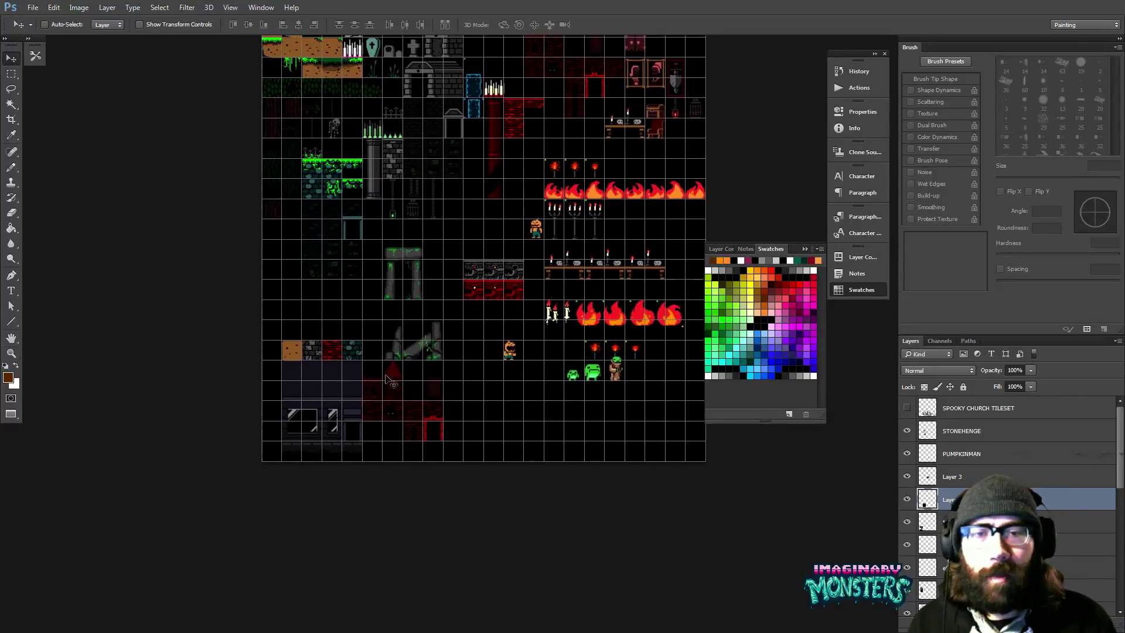
drag(405, 404, 492, 317)
key(w)
click(486, 316)
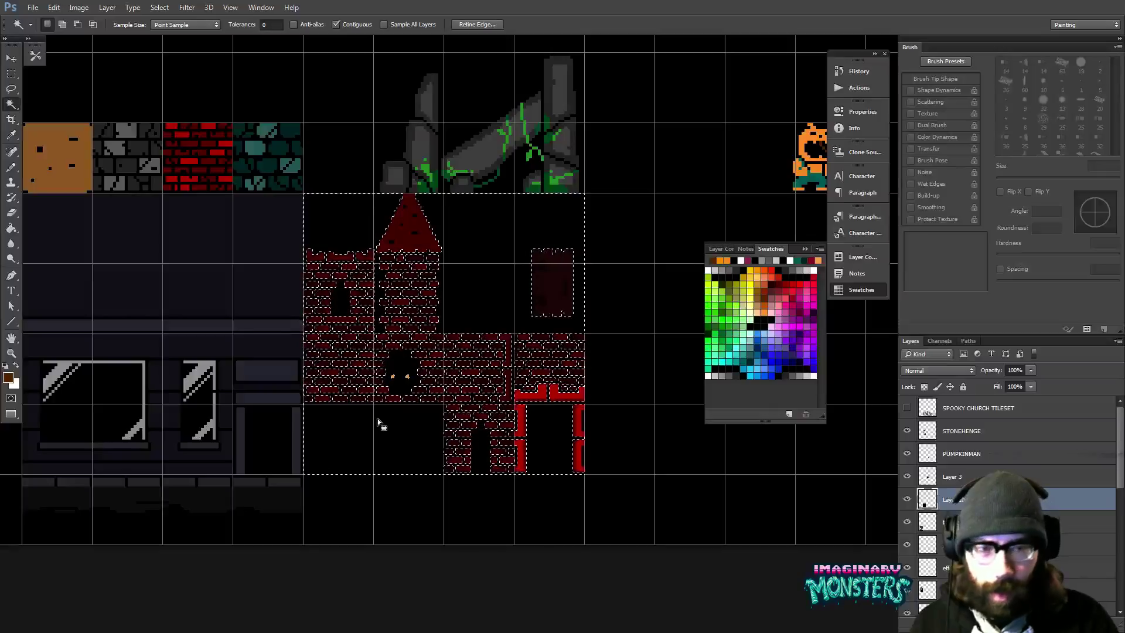
key(ctrl+d)
key(m)
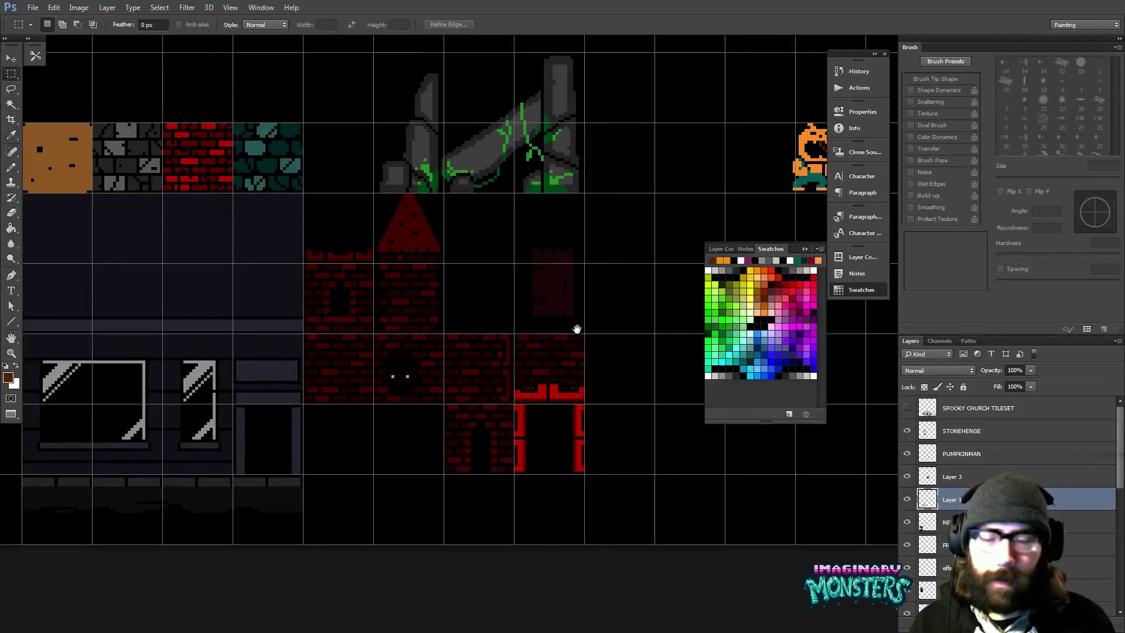
- Check the castle copy beside the storefront by hiding and showing its layer
drag(546, 329, 496, 345)
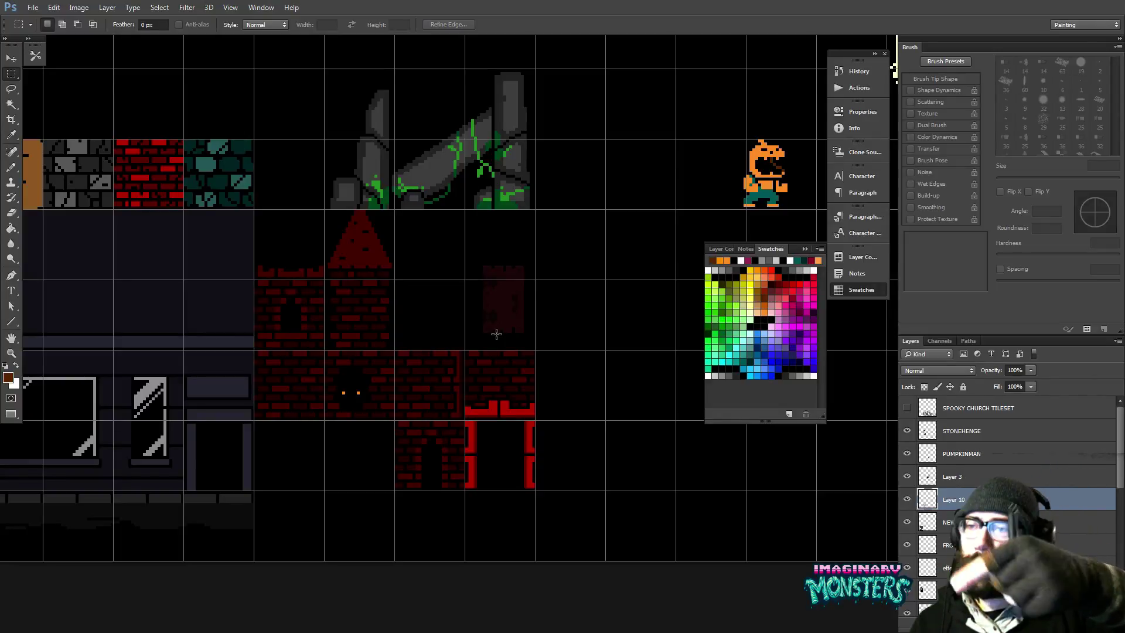
drag(493, 414, 415, 340)
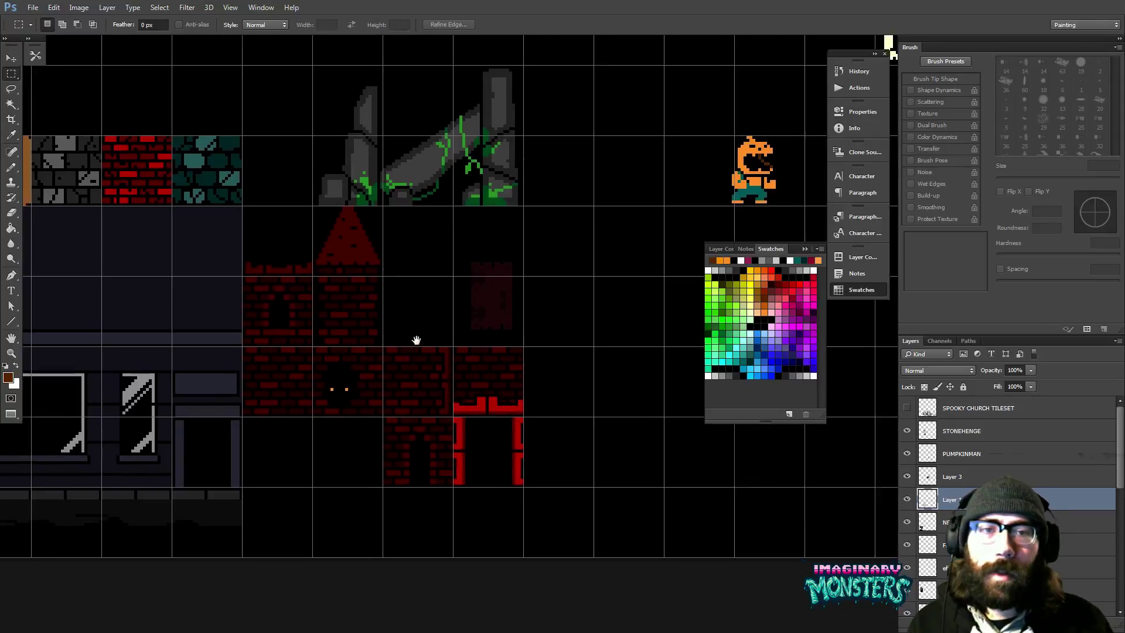
key(v)
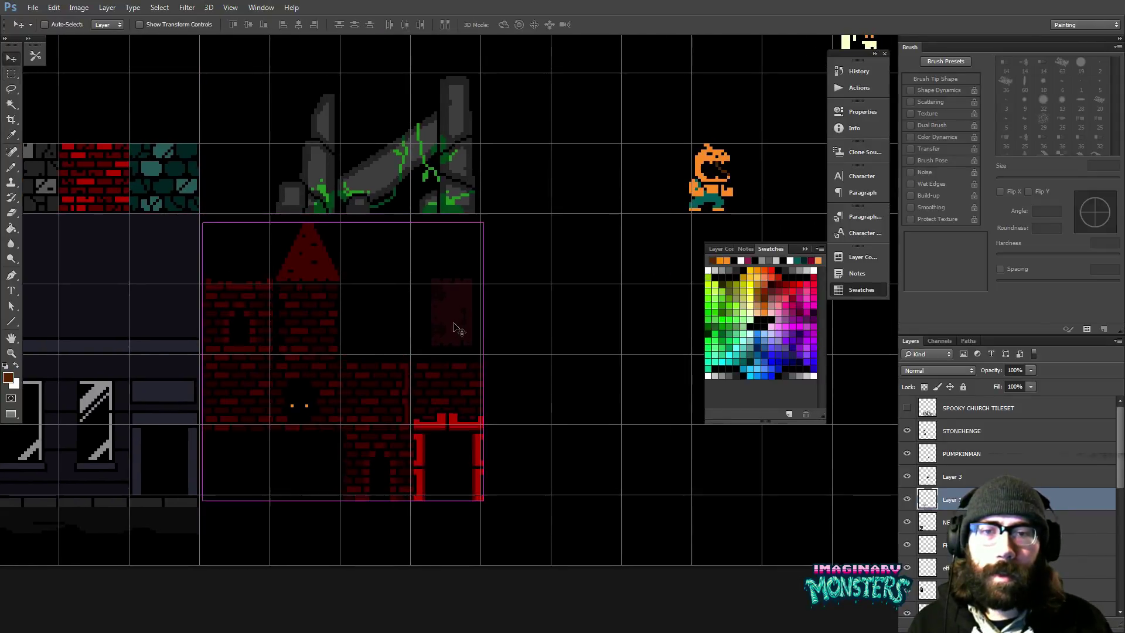
scroll(457, 349, down, 1)
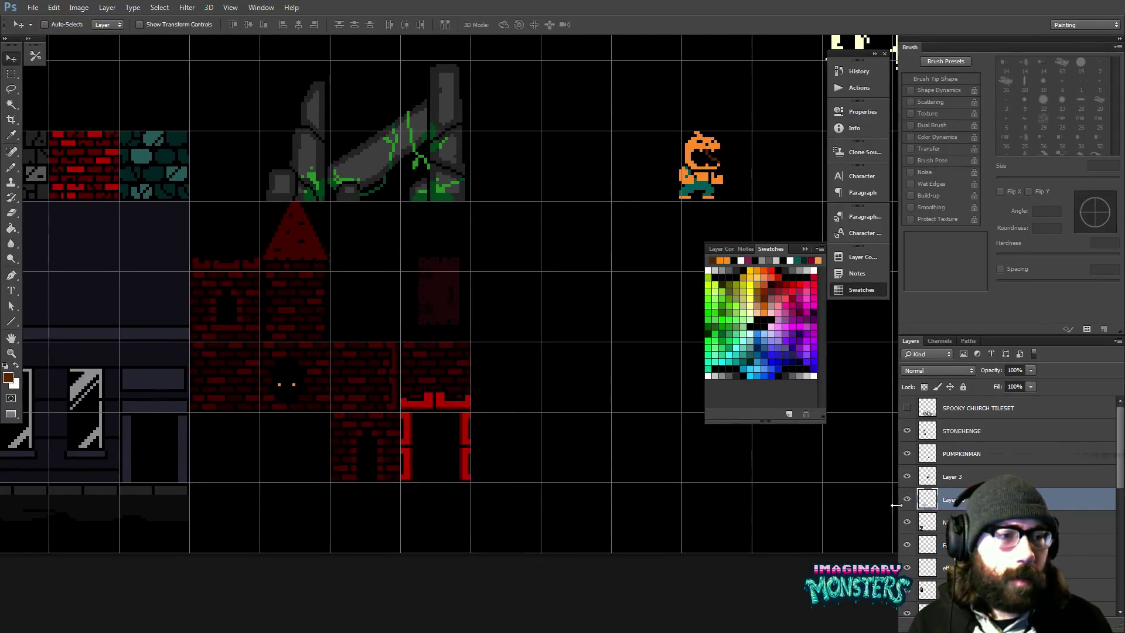
mouse_move(460, 406)
mouse_down()
mouse_move(520, 440)
mouse_move(528, 422)
mouse_move(452, 399)
mouse_up()
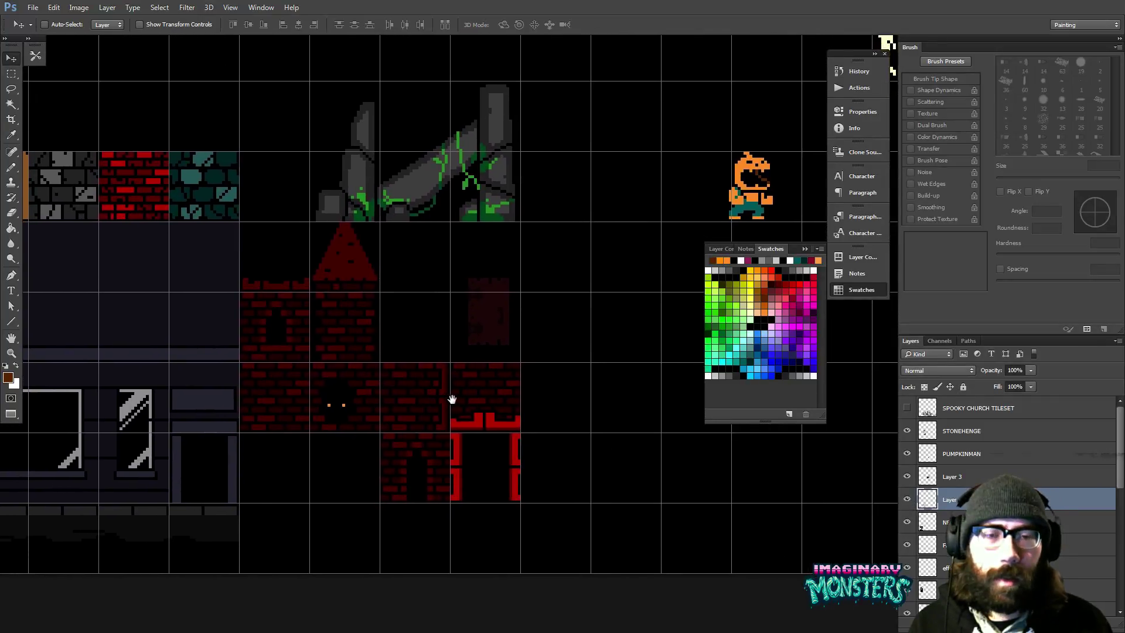
click(907, 500)
click(908, 499)
- Shift the castle copy's reds toward magenta with a Hue/Saturation adjustment, setting the Reds hue to -31
drag(438, 436, 498, 434)
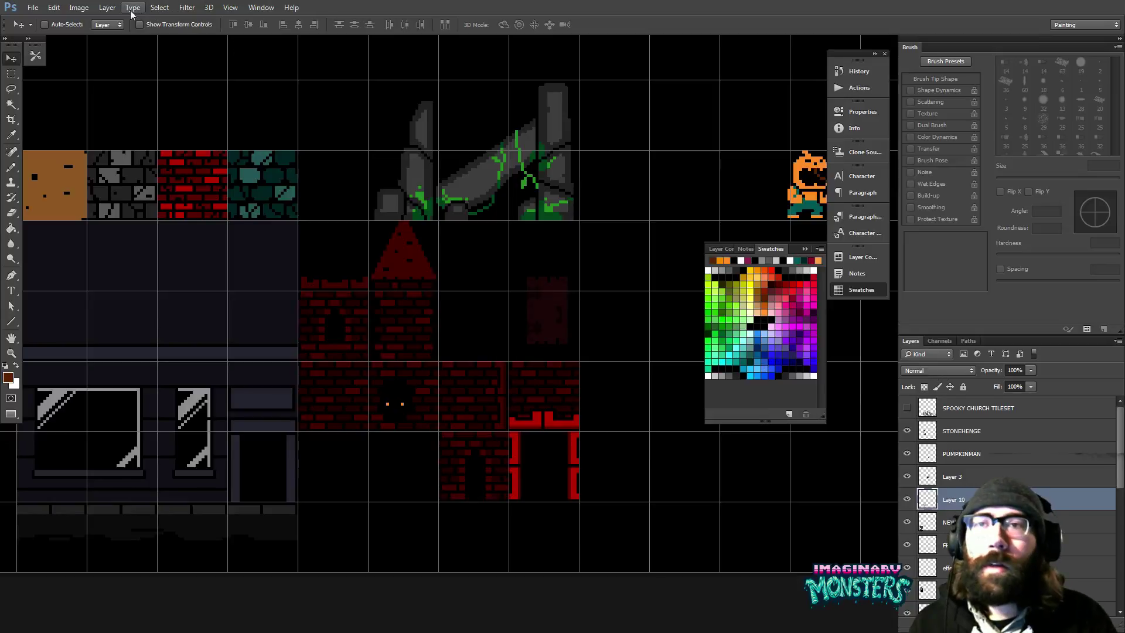
click(79, 7)
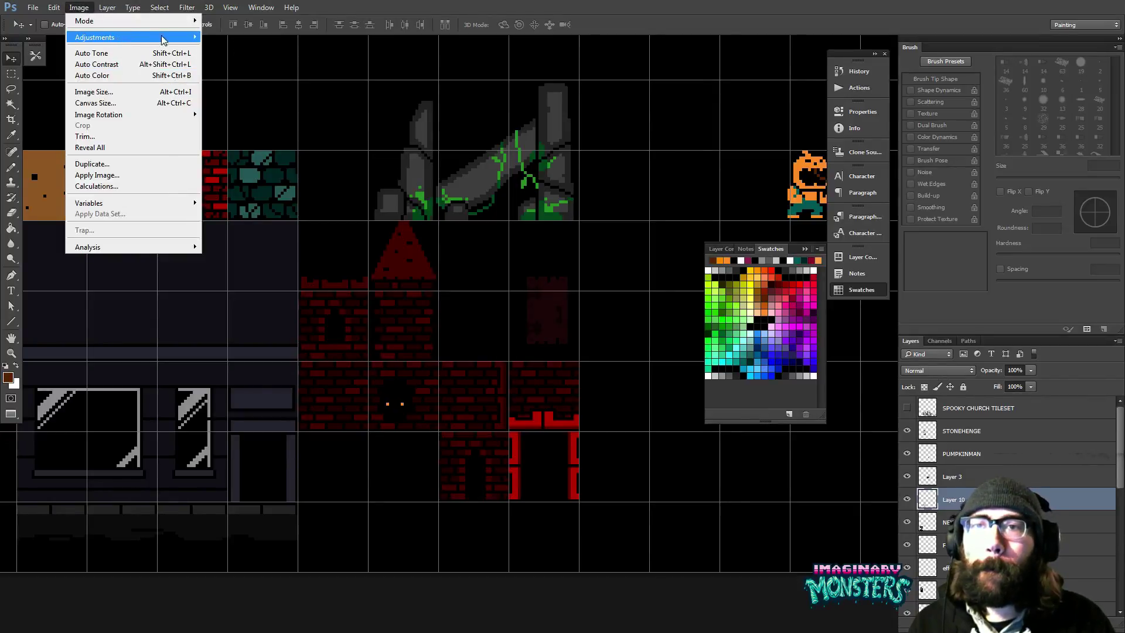
mouse_move(163, 40)
click(263, 97)
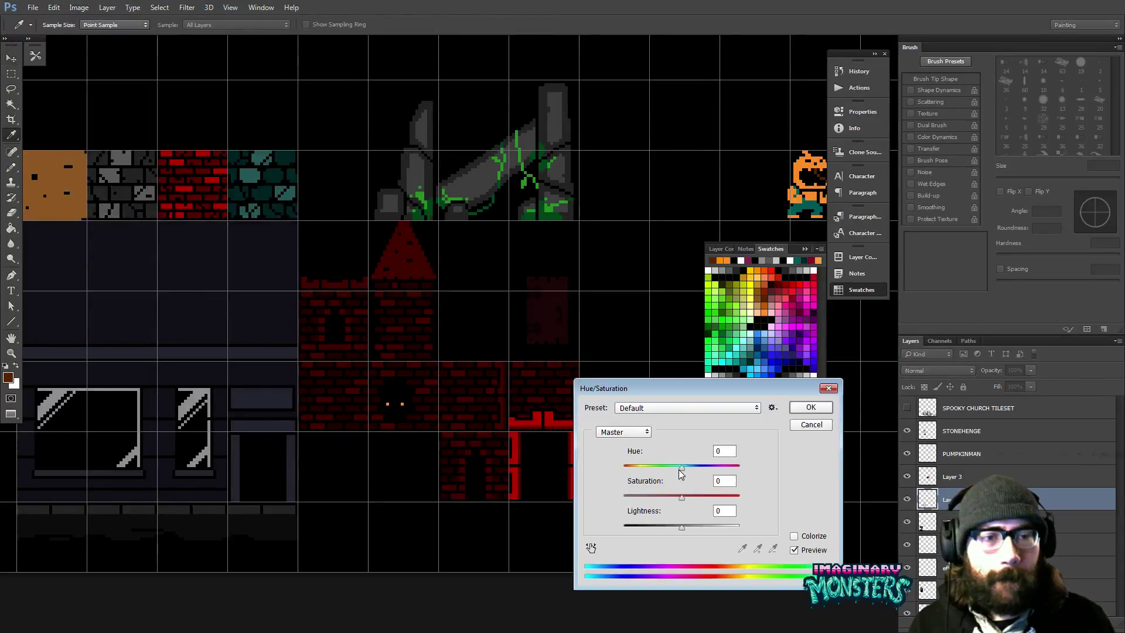
mouse_move(680, 474)
mouse_down()
mouse_move(654, 475)
mouse_move(737, 482)
mouse_move(663, 471)
mouse_move(684, 475)
mouse_up()
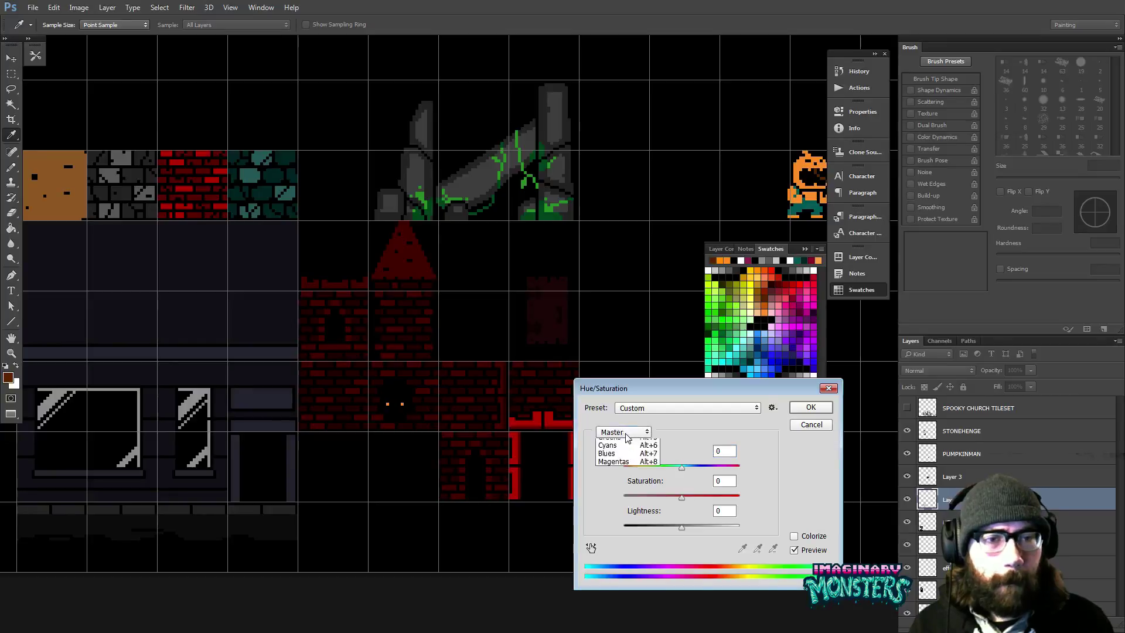
click(631, 453)
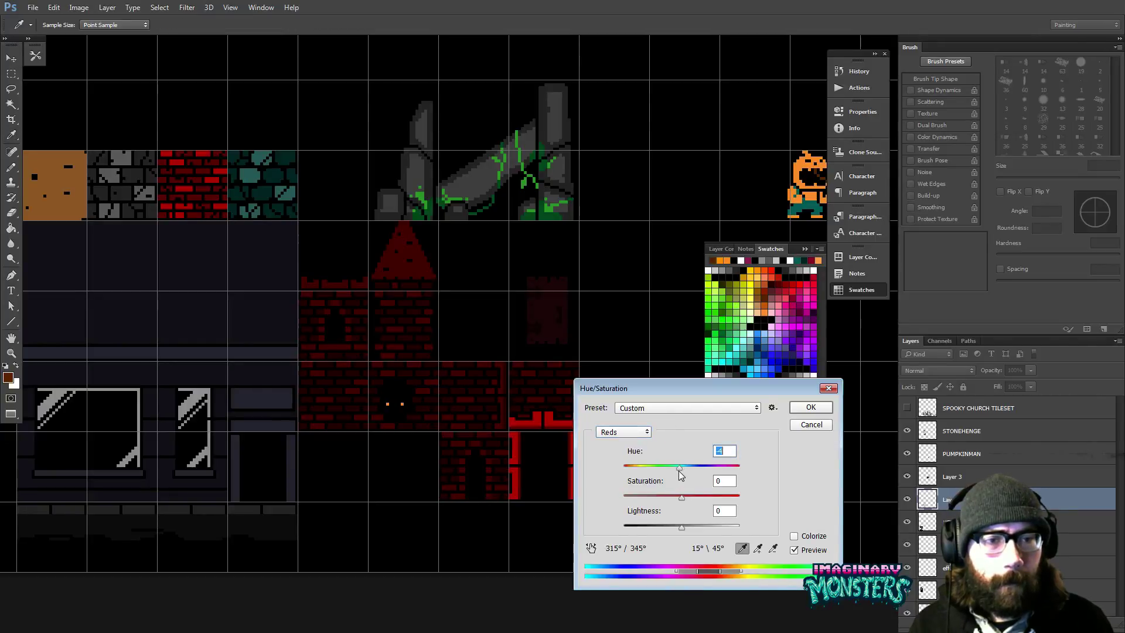
drag(681, 469, 660, 475)
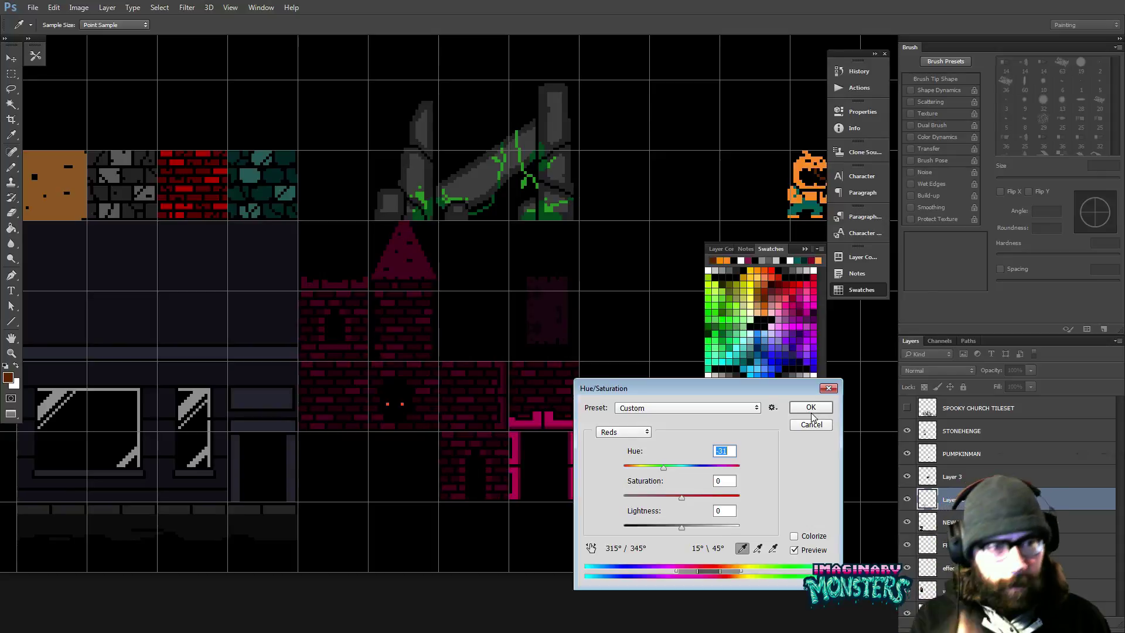
click(810, 408)
key(v)
drag(531, 399, 577, 418)
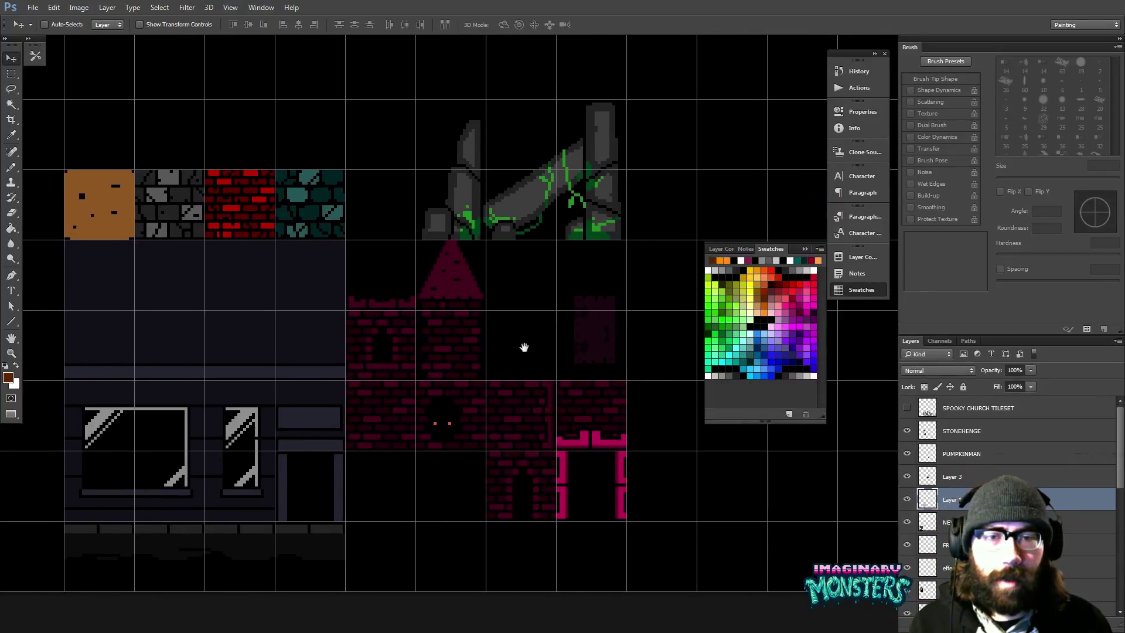
- Turn off Contiguous for the Paint Bucket and sample the storefront's dark navy wall color as the foreground color
key(z)
click(416, 391)
scroll(422, 404, down, 1)
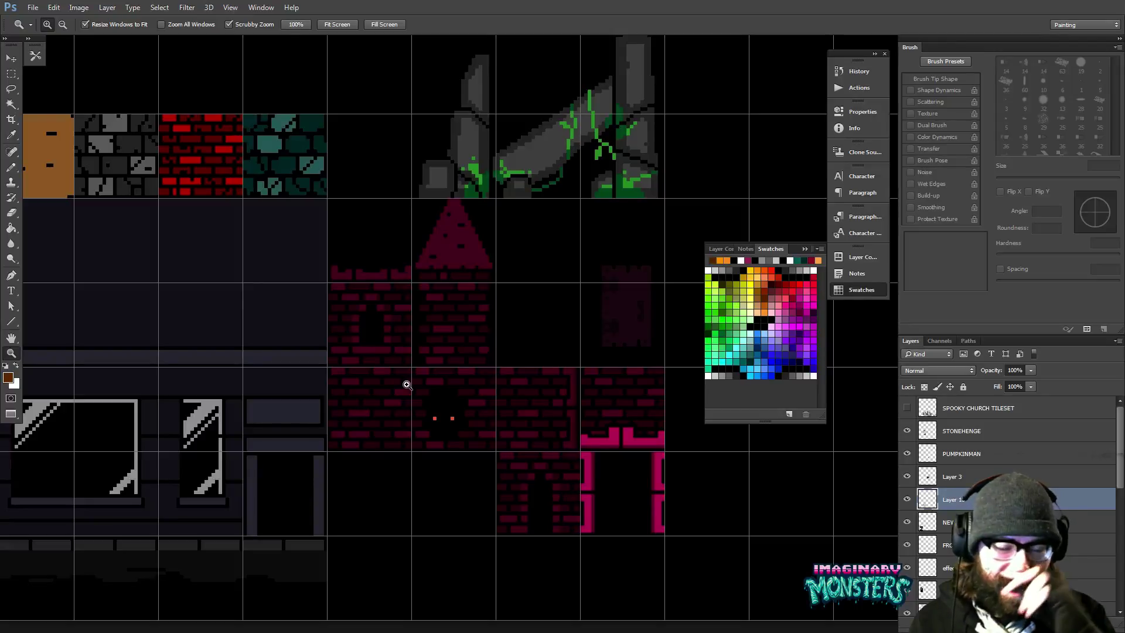
scroll(502, 334, right, 5)
scroll(503, 334, up, 2)
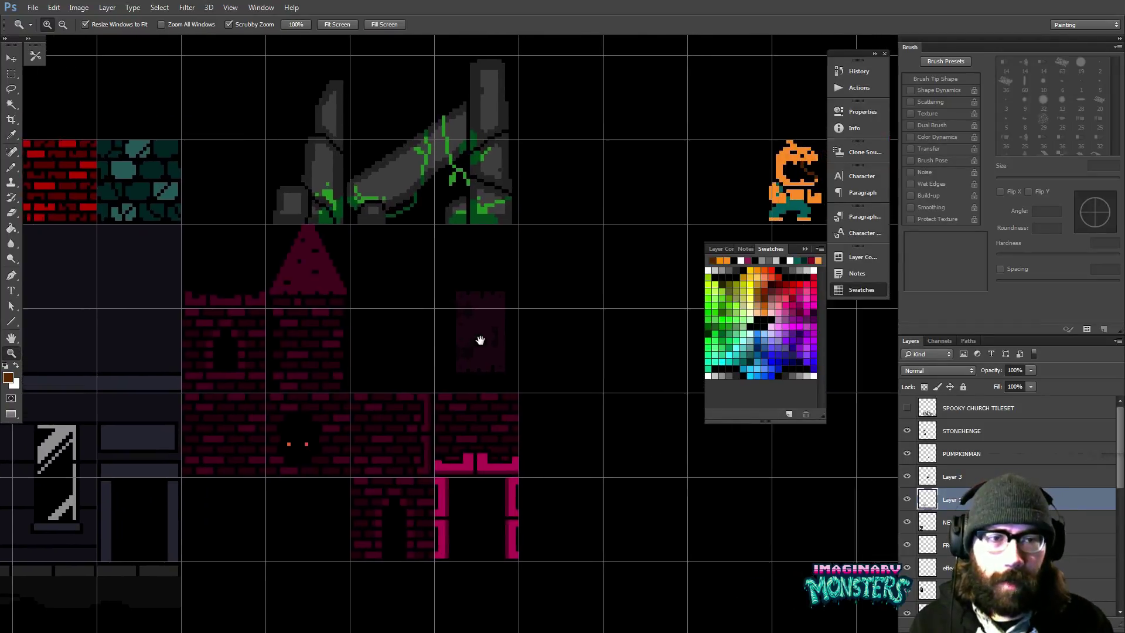
scroll(516, 335, down, 1)
key(g)
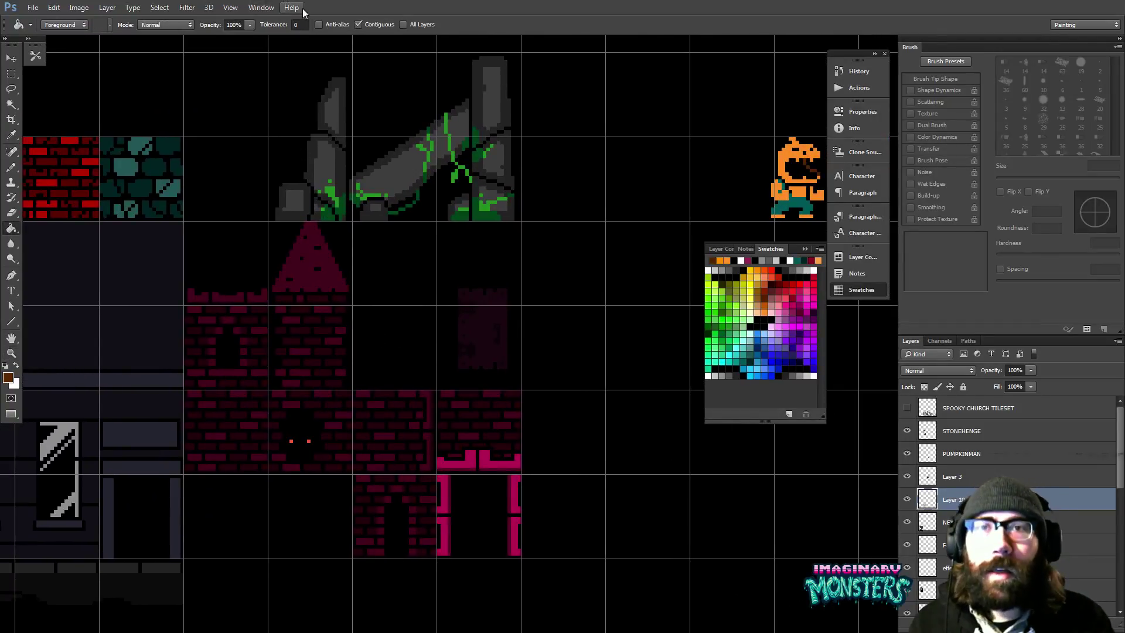
scroll(402, 334, down, 2)
key(z)
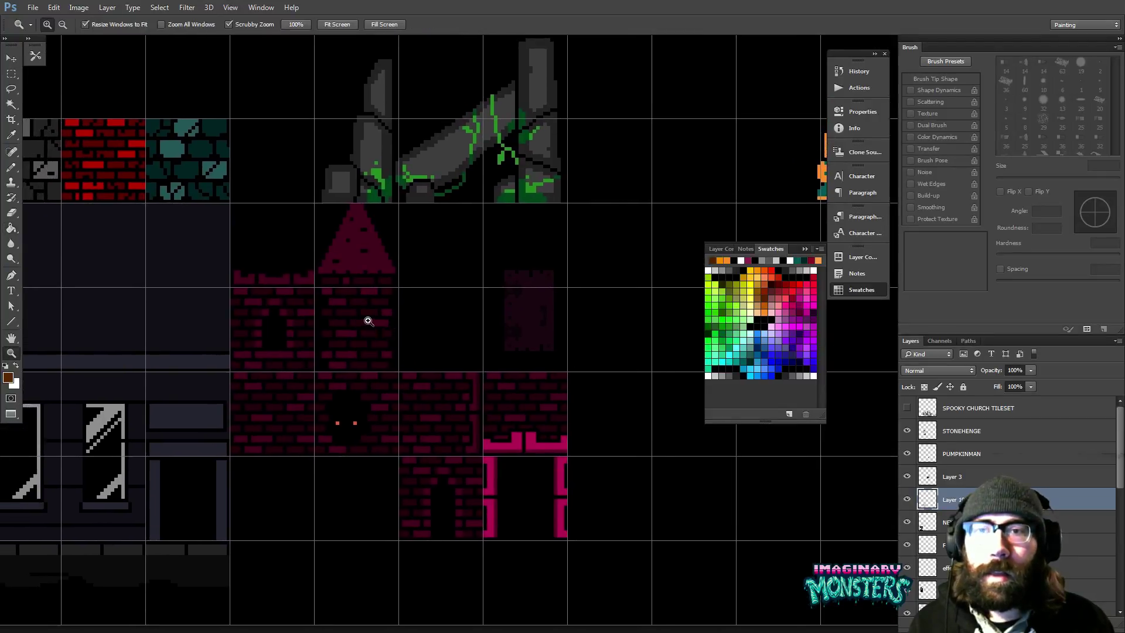
drag(302, 344, 376, 316)
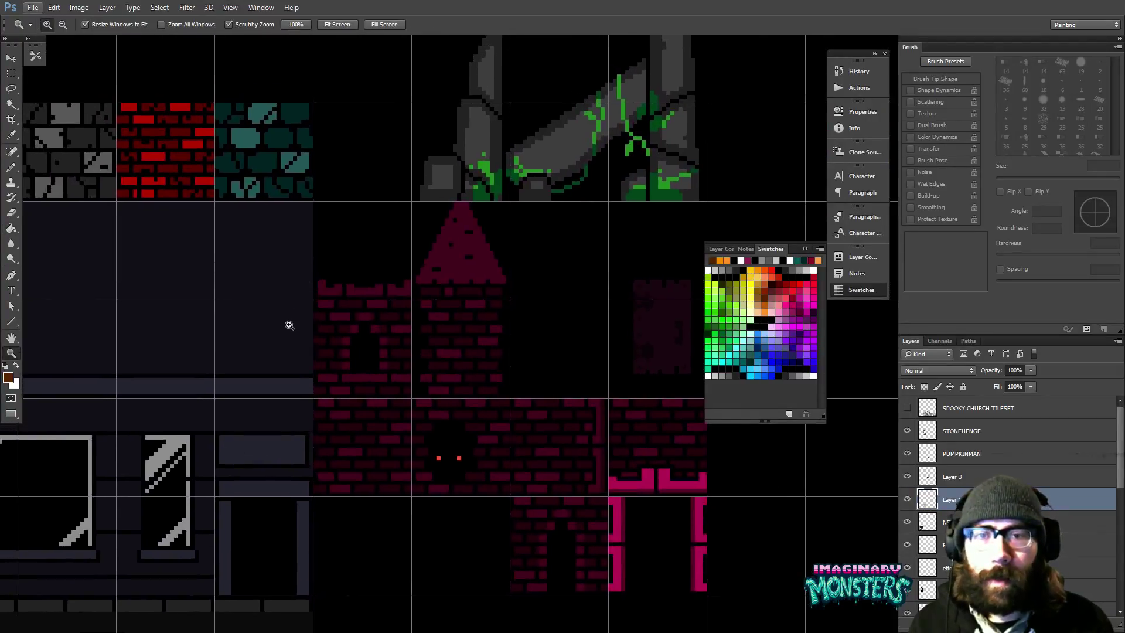
key(g)
alt+click(297, 324)
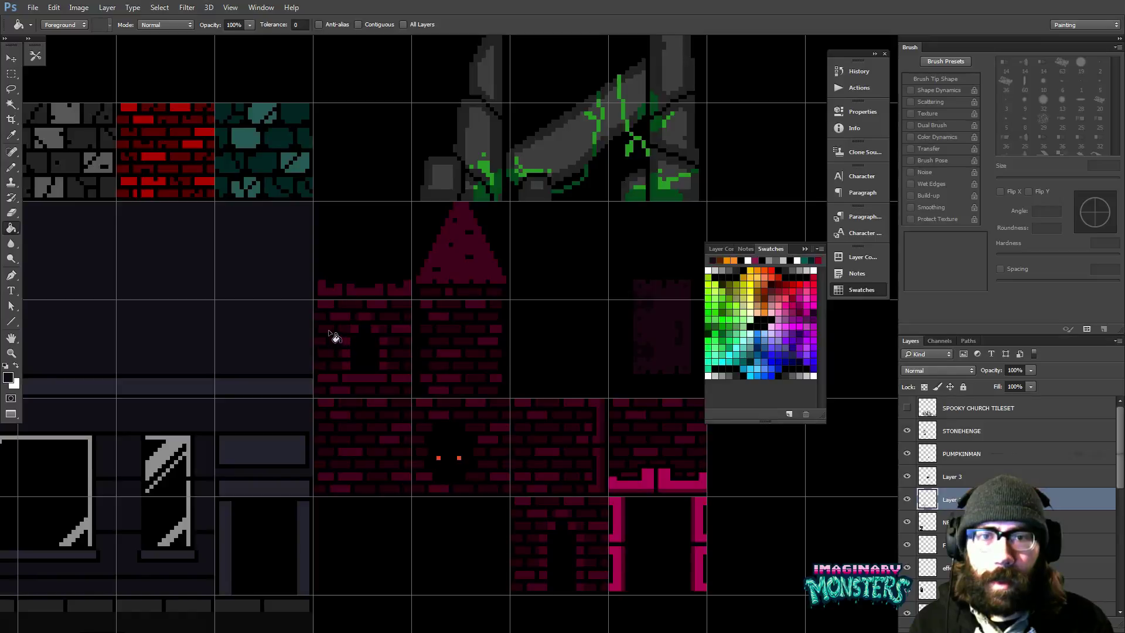
- Fill all the darker maroon bricks of the castle tiles with the dark grey foreground color and hide the grid
click(362, 321)
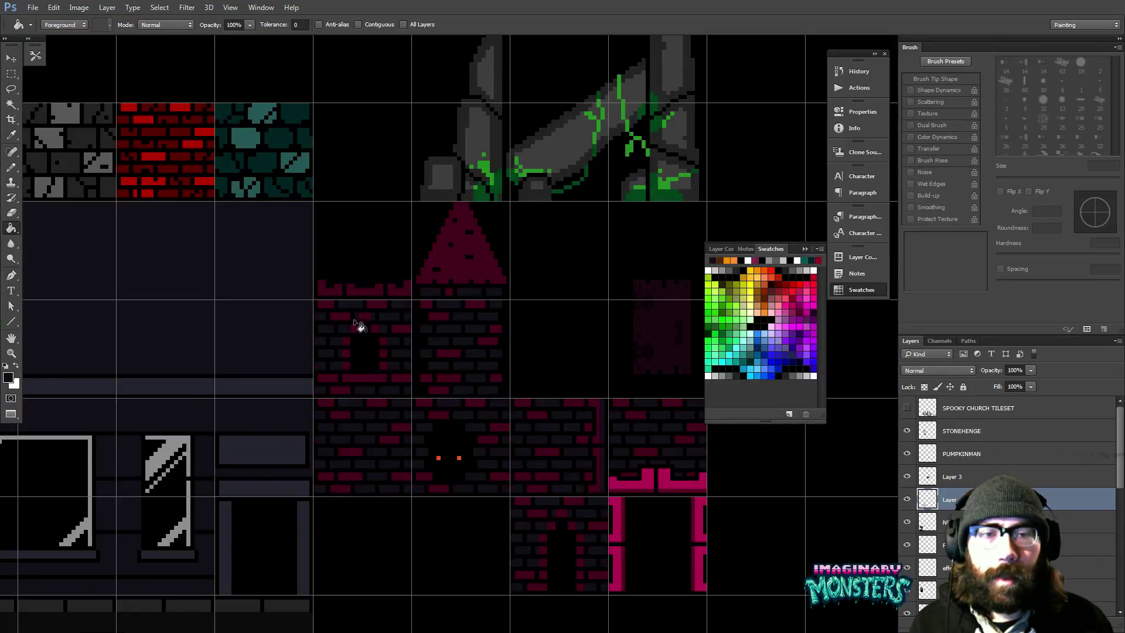
drag(387, 385, 356, 352)
key(ctrl+apostrophe)
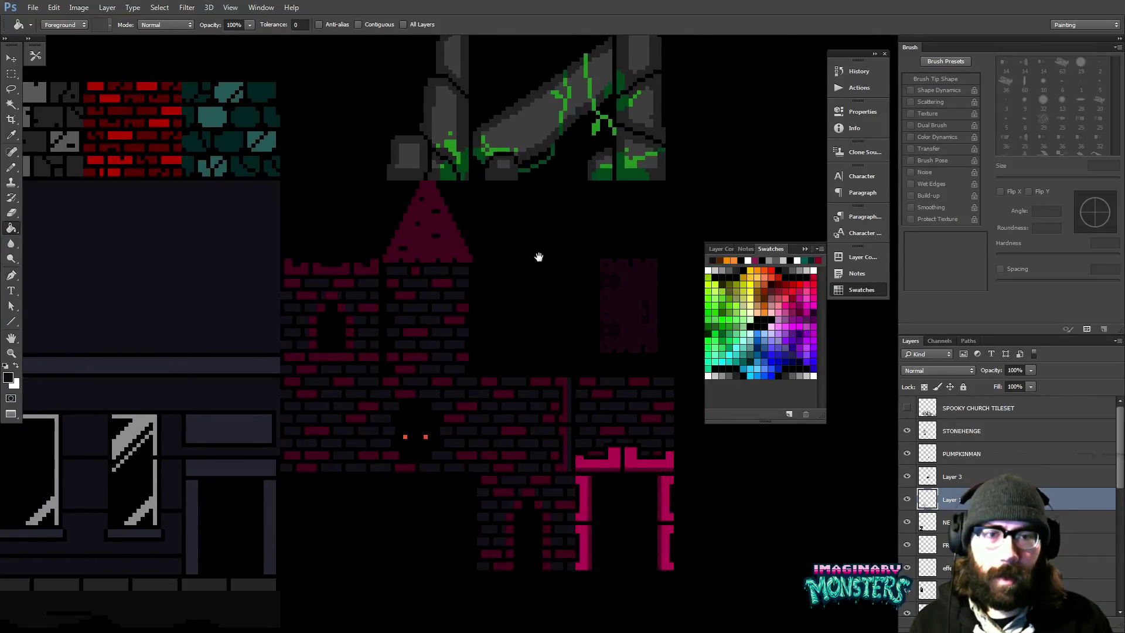
drag(539, 256, 521, 360)
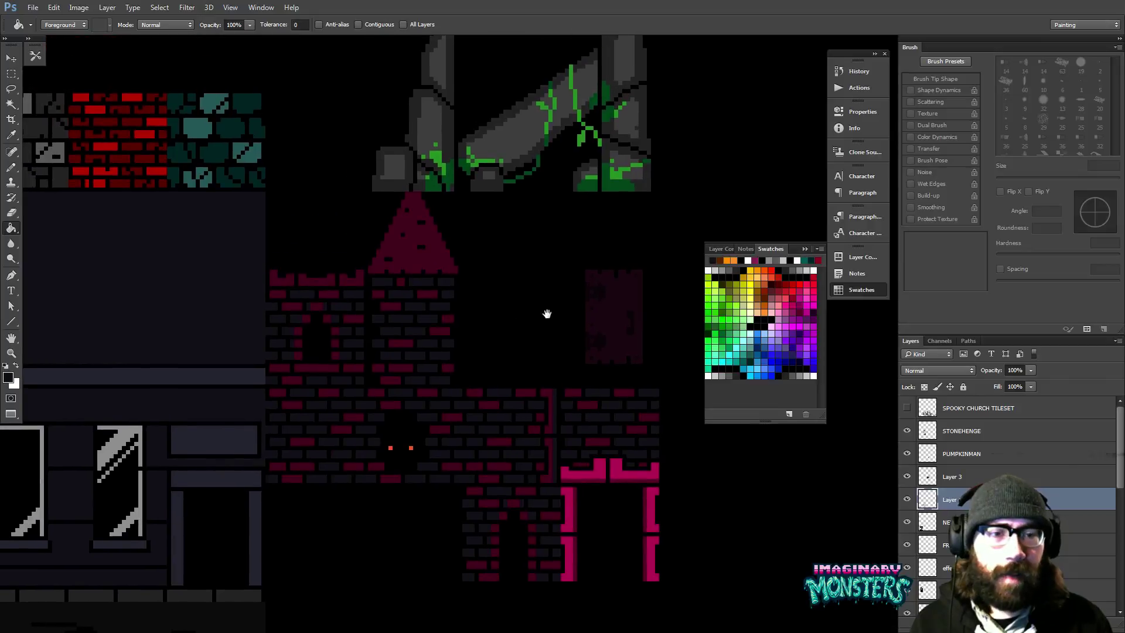
drag(547, 314, 475, 352)
key(z)
alt+click(533, 322)
alt+click(531, 325)
key(g)
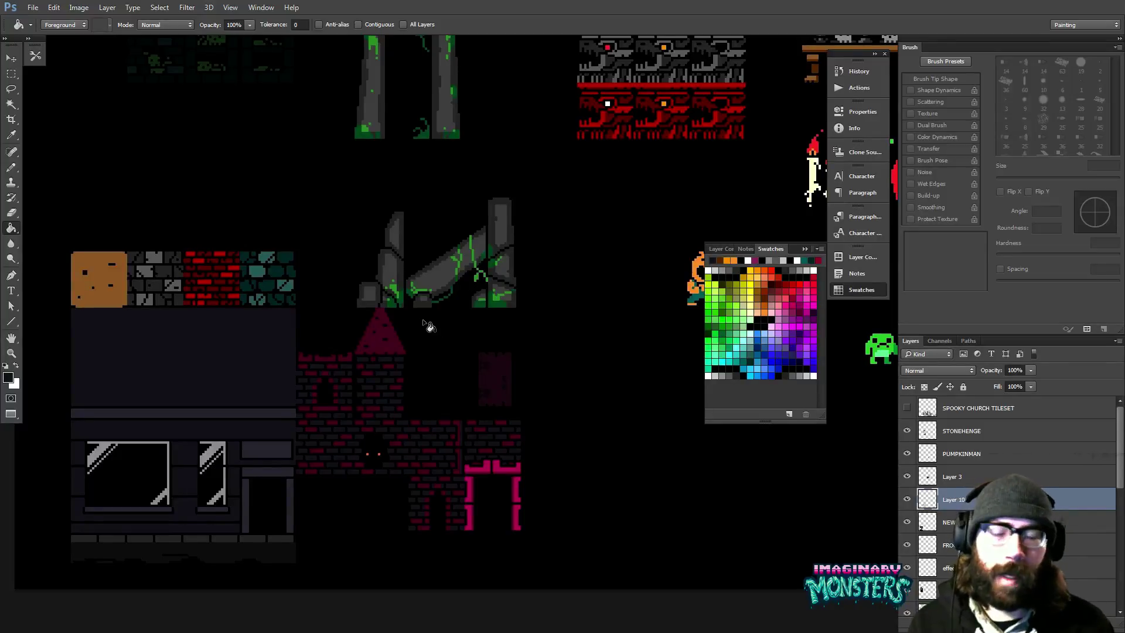
mouse_move(467, 432)
mouse_down()
mouse_move(437, 395)
mouse_move(437, 317)
mouse_move(375, 328)
mouse_up()
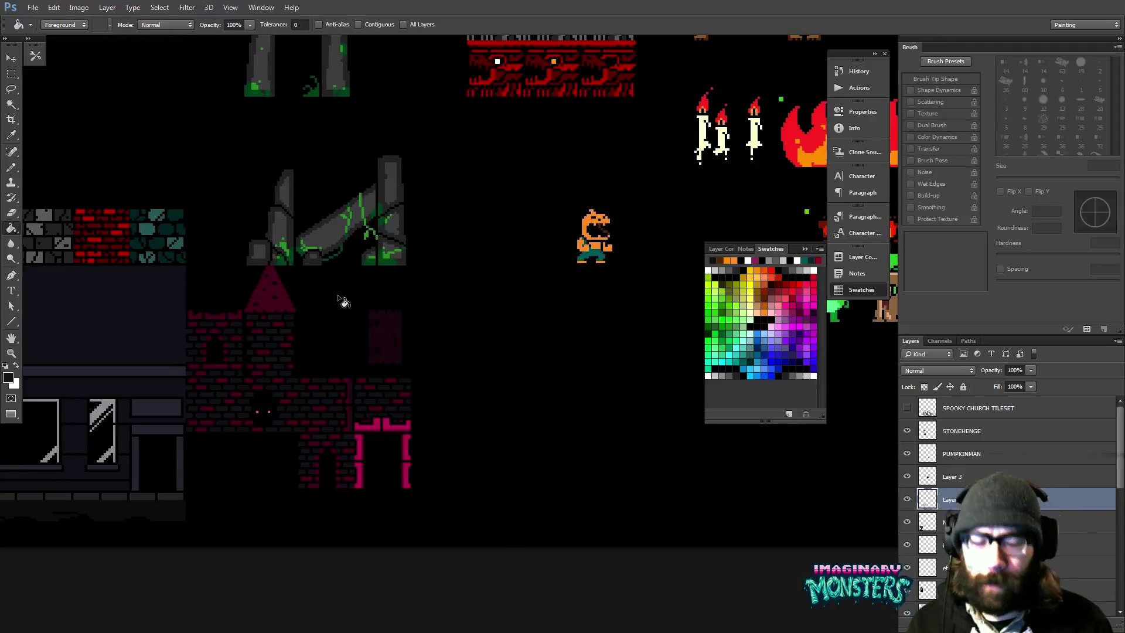
- Show the grid and copy the plain brick tile beside the red eyes into the empty area right of the castle
key(ctrl+apostrophe)
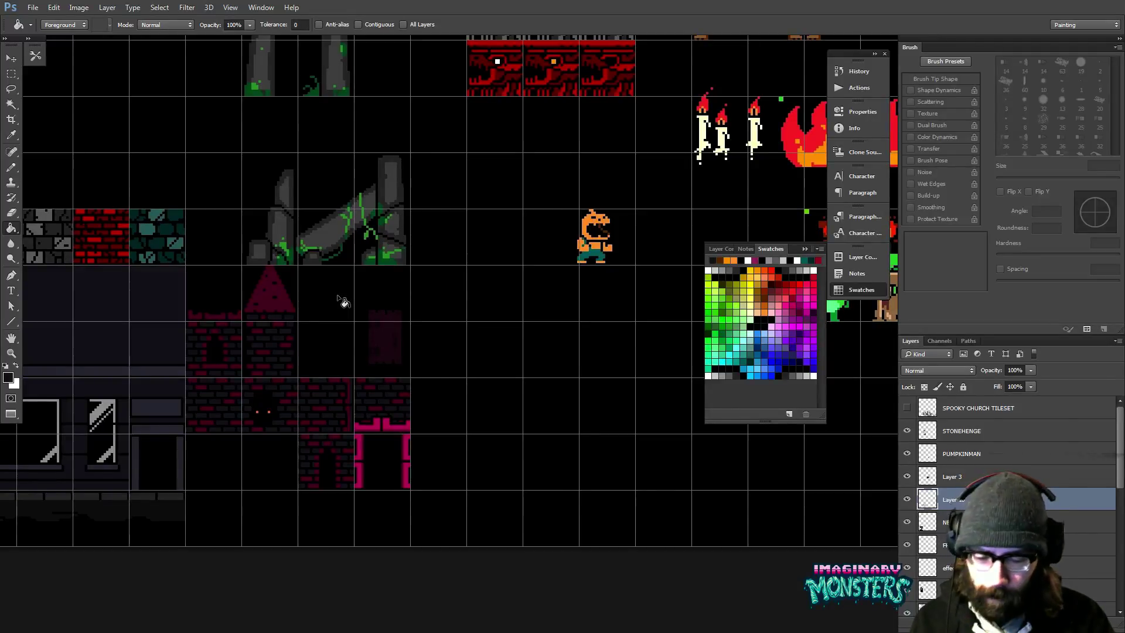
key(z)
click(305, 352)
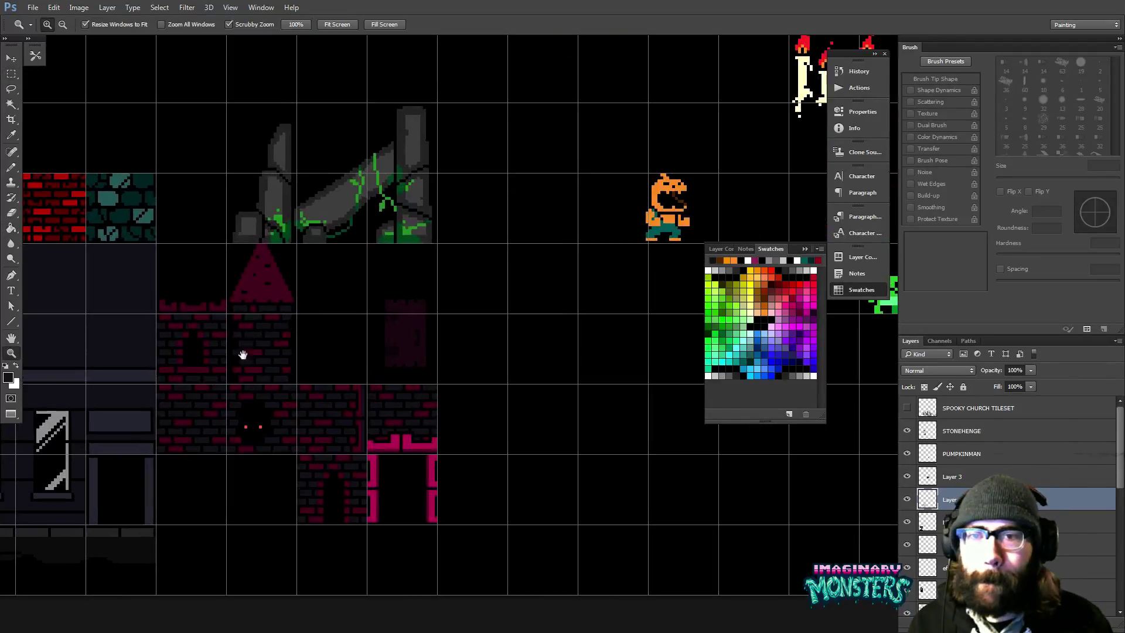
drag(243, 354, 279, 364)
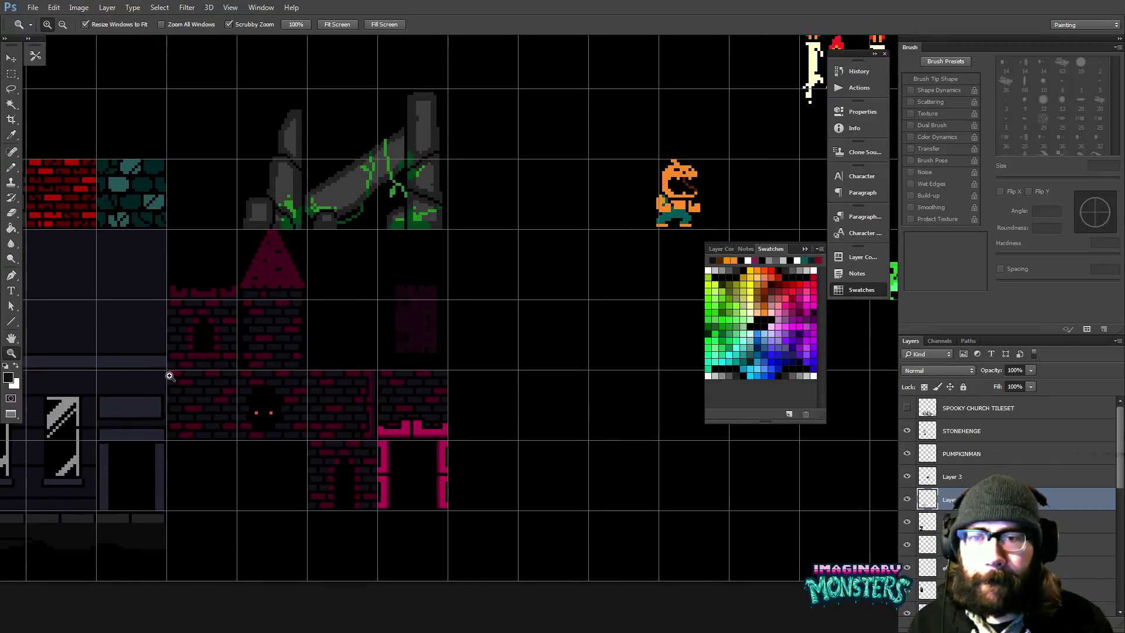
click(190, 379)
key(m)
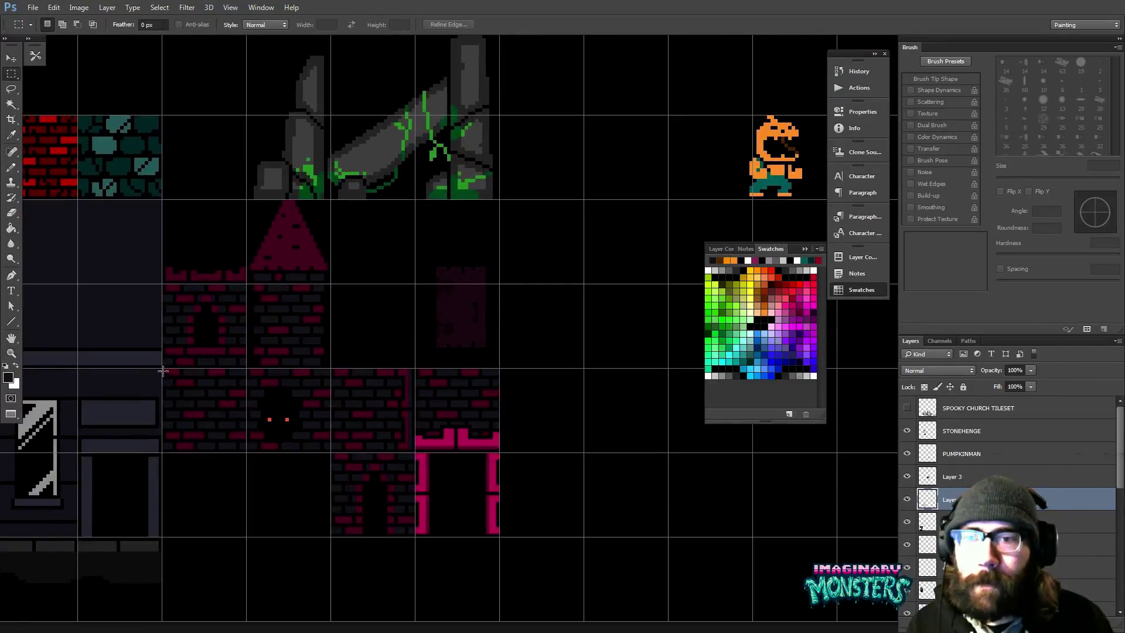
drag(229, 439, 246, 455)
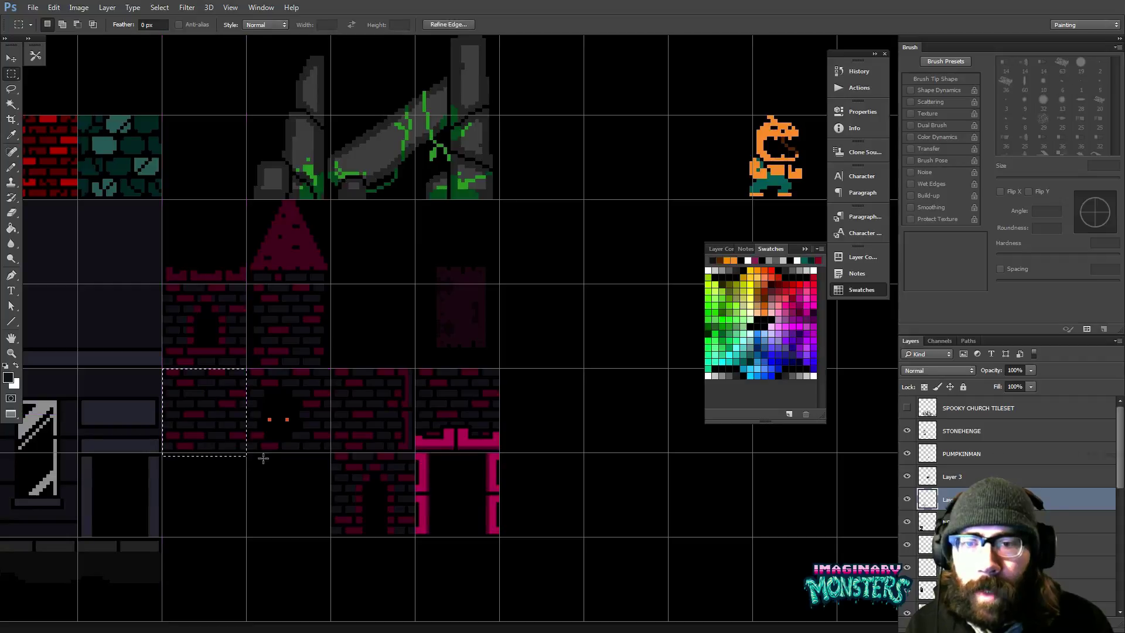
key(v)
drag(226, 407, 541, 335)
scroll(541, 334, left, 10)
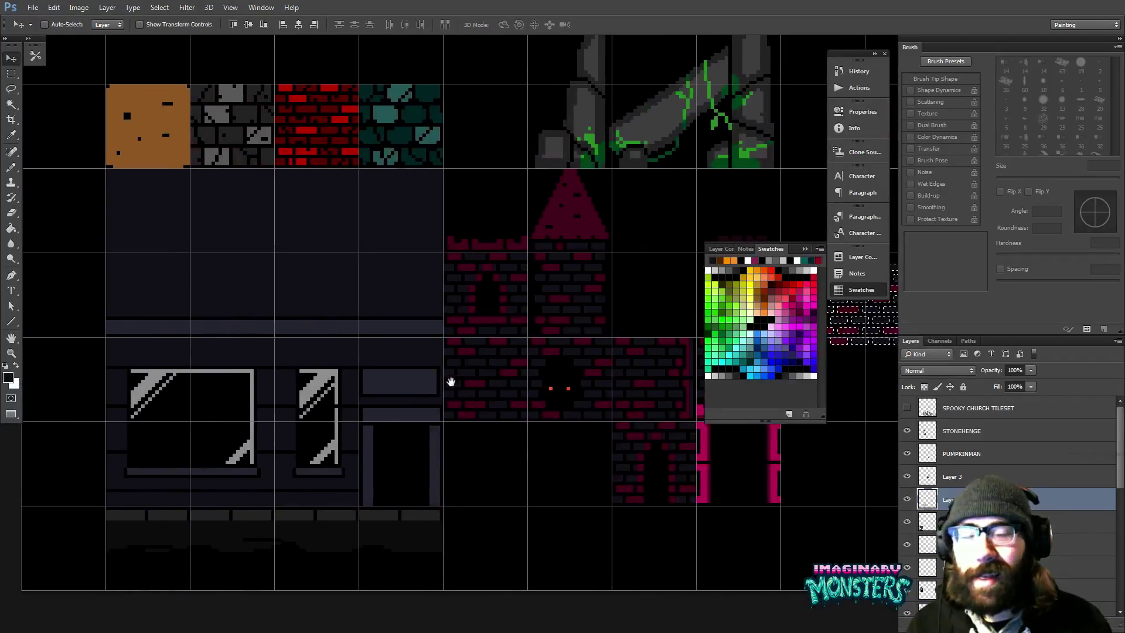
drag(452, 381, 201, 339)
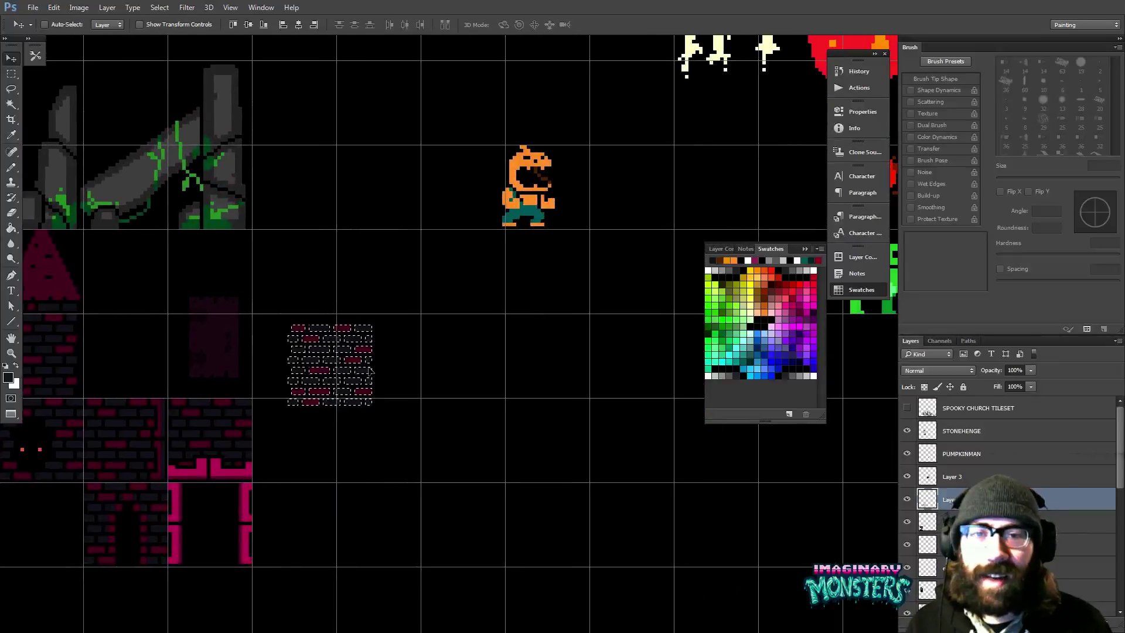
- Align the copied brick tile with an empty grid cell and deselect it
drag(276, 335, 419, 360)
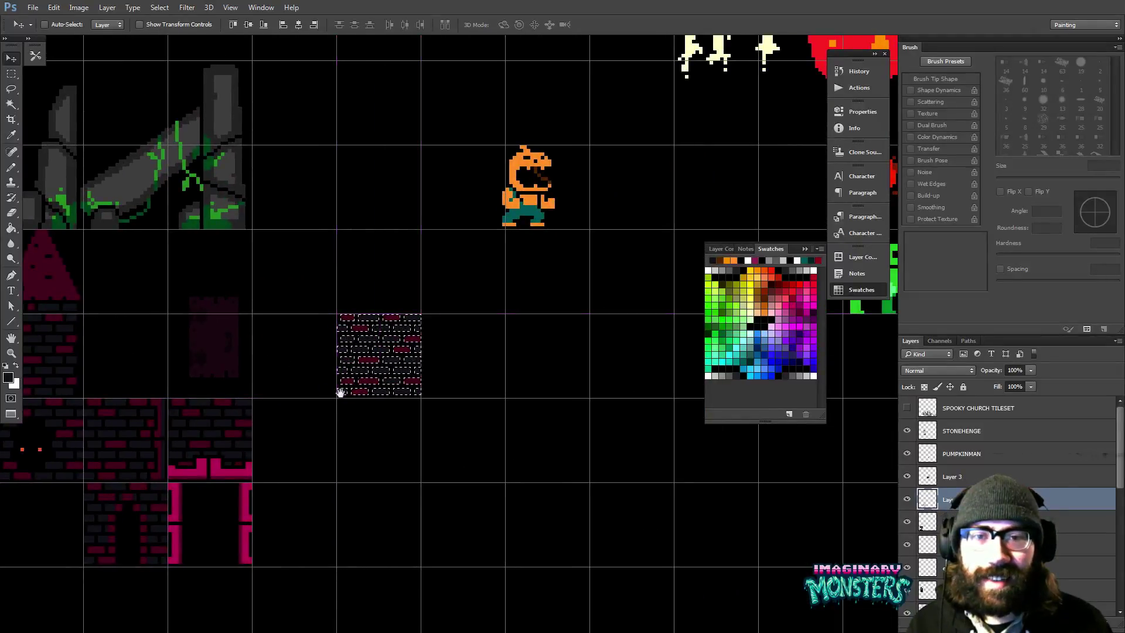
drag(339, 394, 447, 359)
key(ctrl+d)
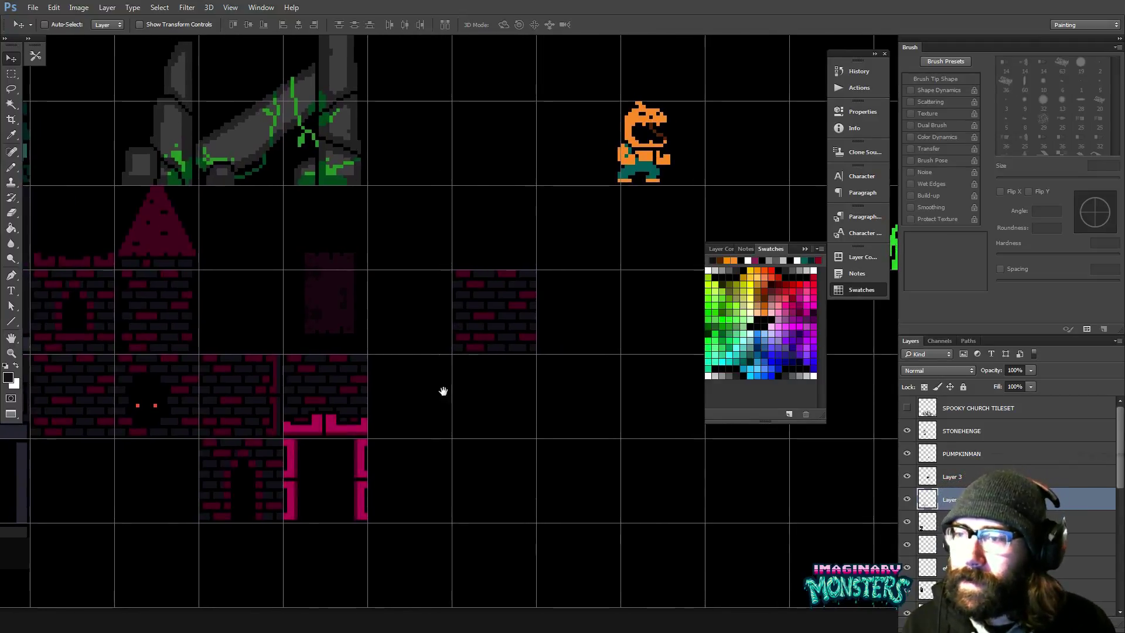
- Paint a maroon band with uneven drips along the copied tile's upper edge, using a 2 px pencil and the castle's maroon
key(b)
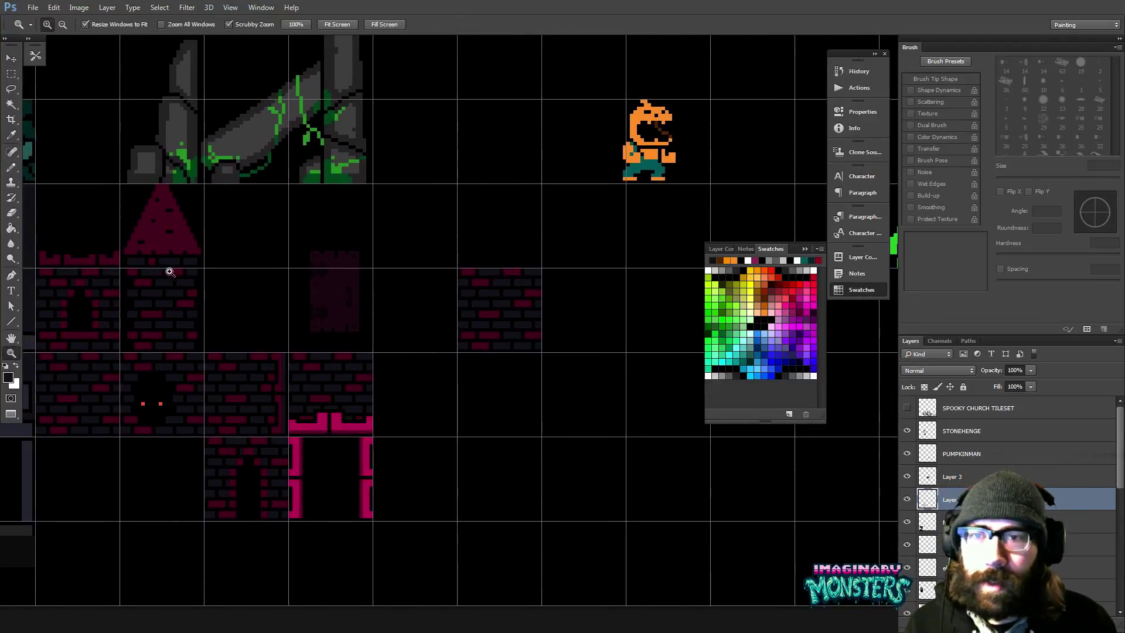
alt+click(169, 268)
scroll(168, 268, up, 1)
mouse_move(592, 304)
mouse_down()
mouse_move(370, 314)
mouse_move(402, 309)
mouse_up()
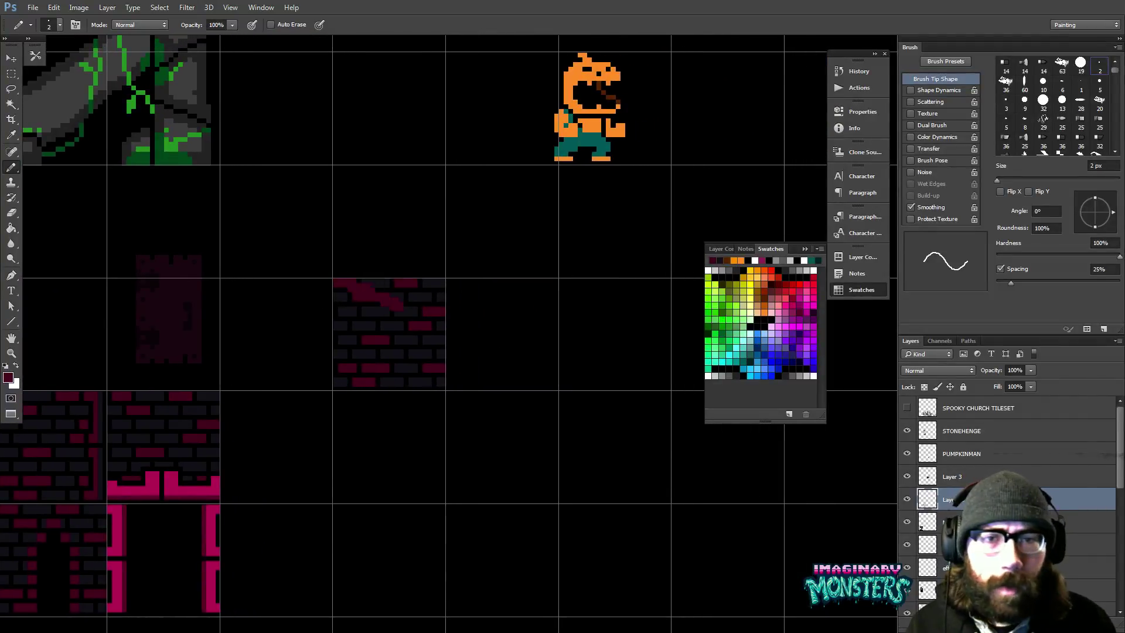
key(ctrl+z)
drag(392, 297, 444, 305)
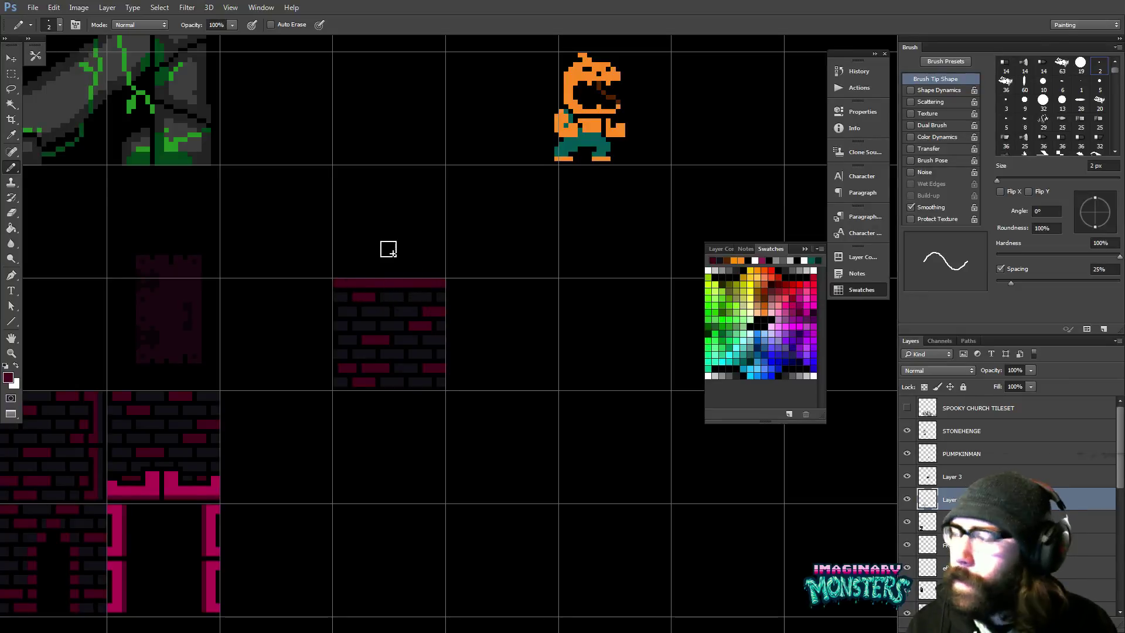
drag(352, 292, 407, 297)
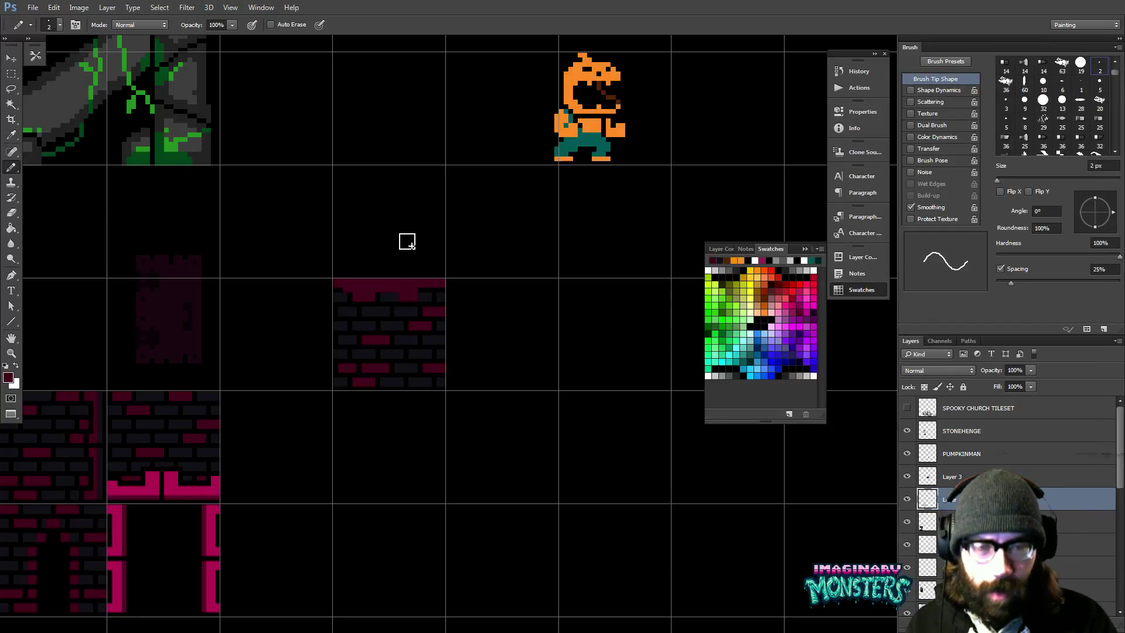
- Extend the maroon drips downward over the bricks with a 1 px pencil
key(bracketleft)
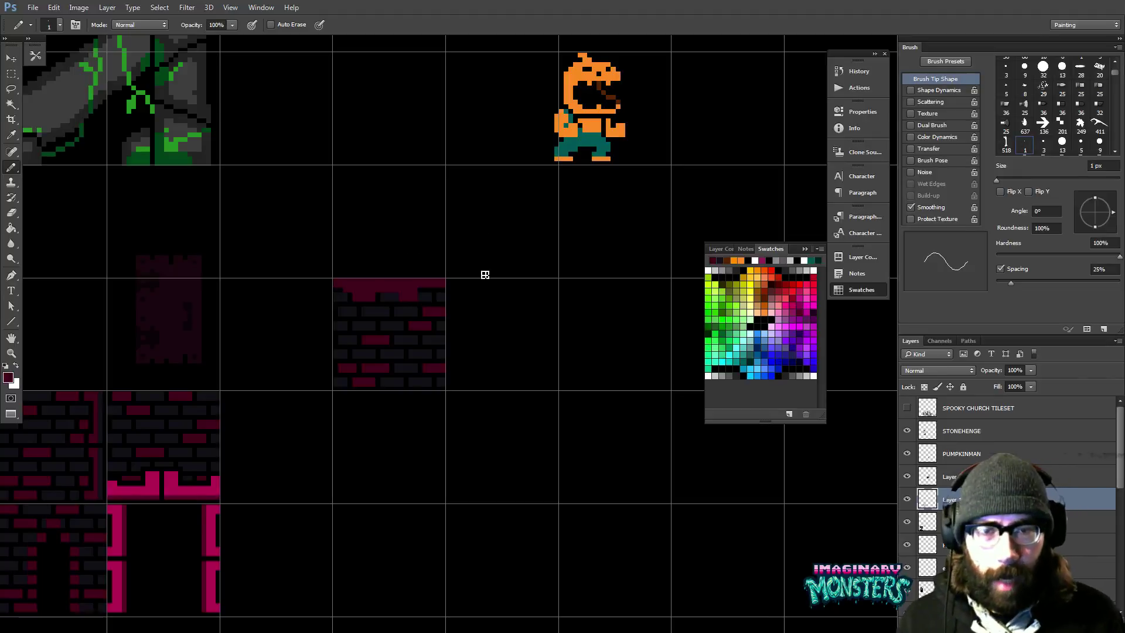
key(z)
click(376, 311)
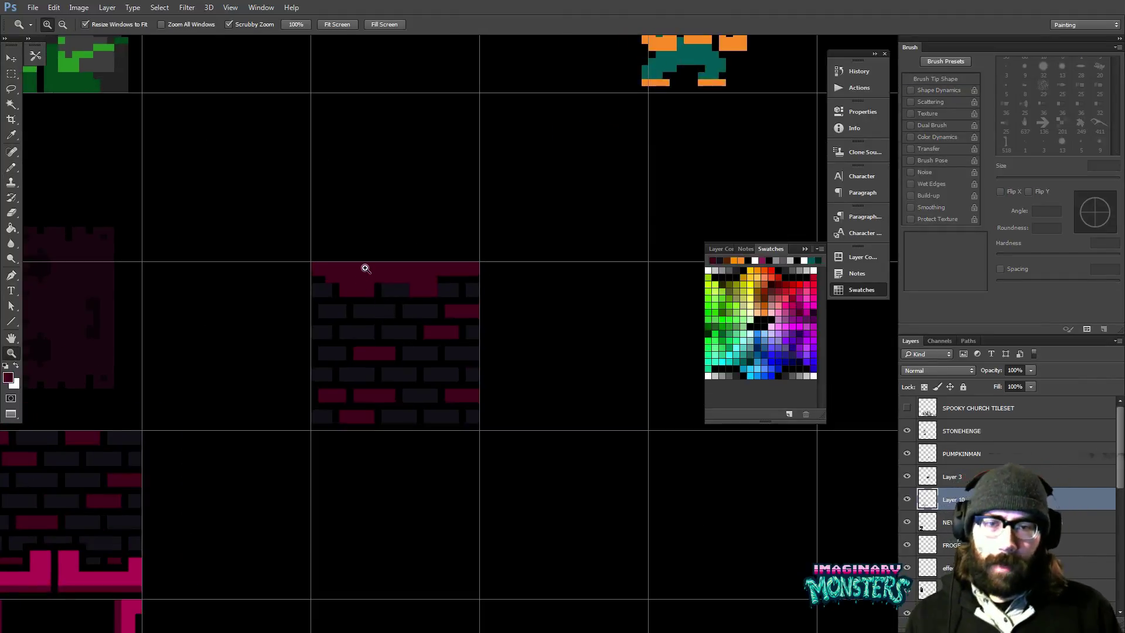
key(b)
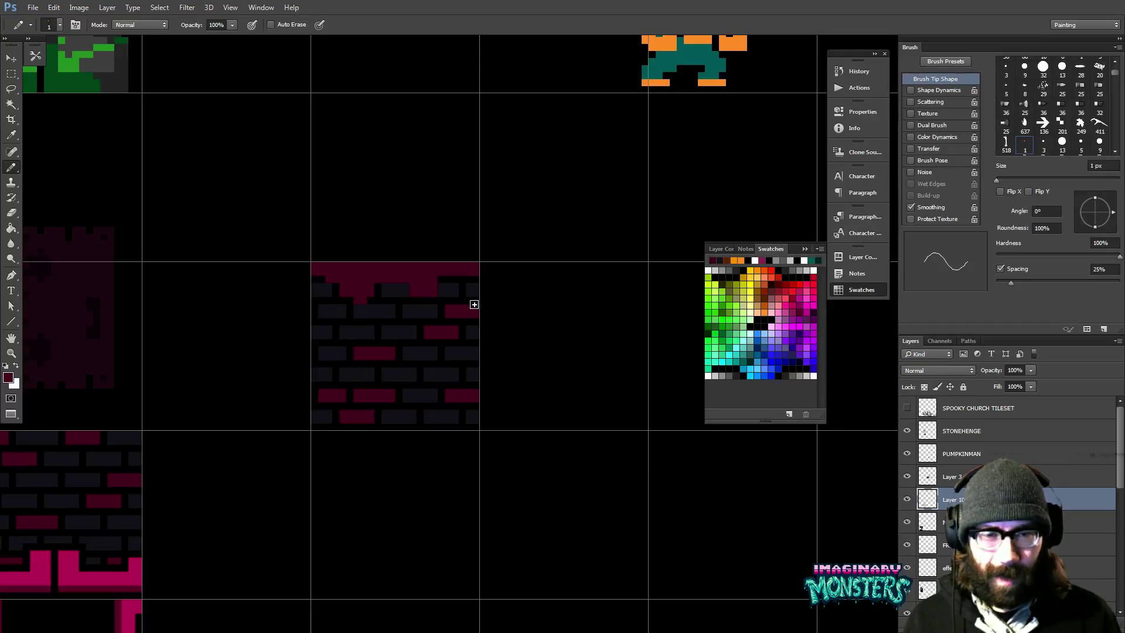
drag(436, 332, 439, 337)
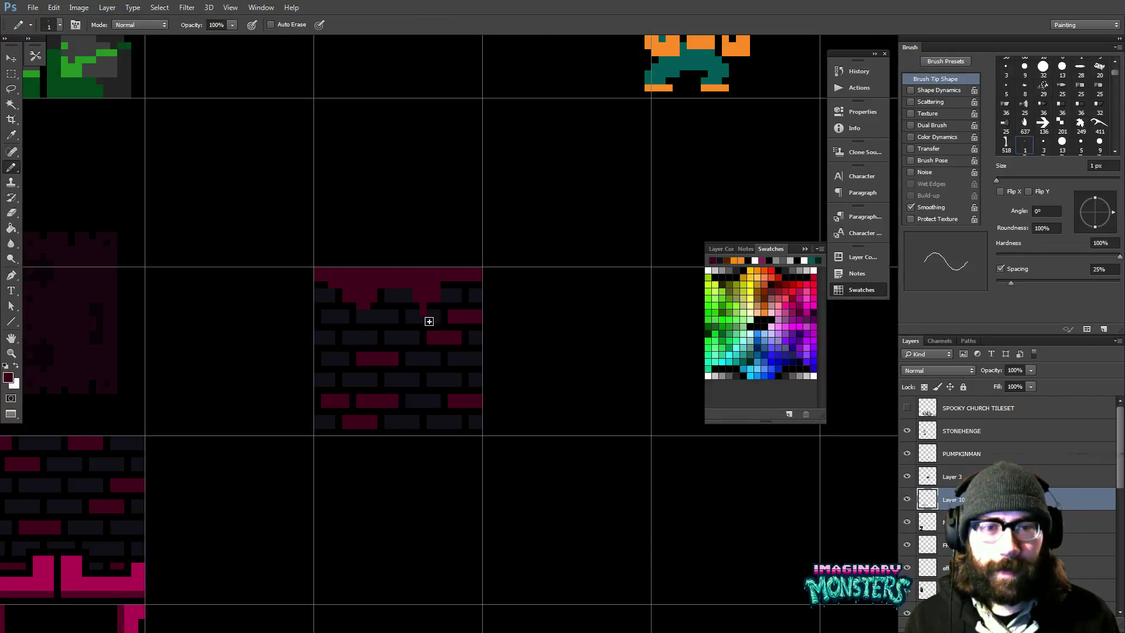
- Erase a thin gap between the maroon drips and the surrounding bricks with a 1 px eraser
scroll(420, 244, left, 1)
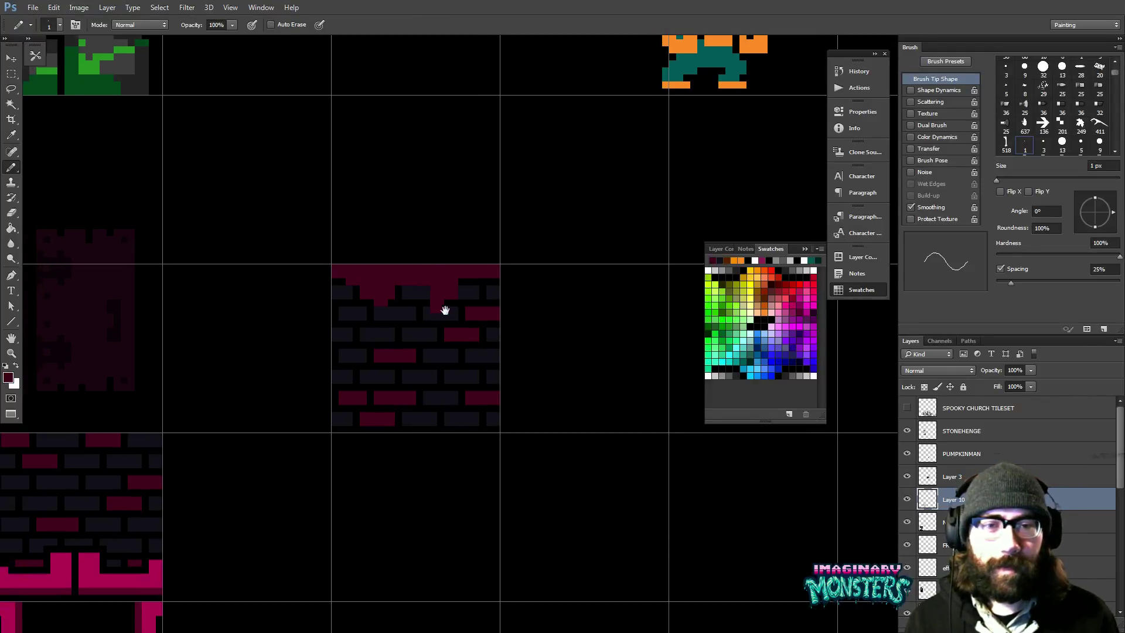
key(e)
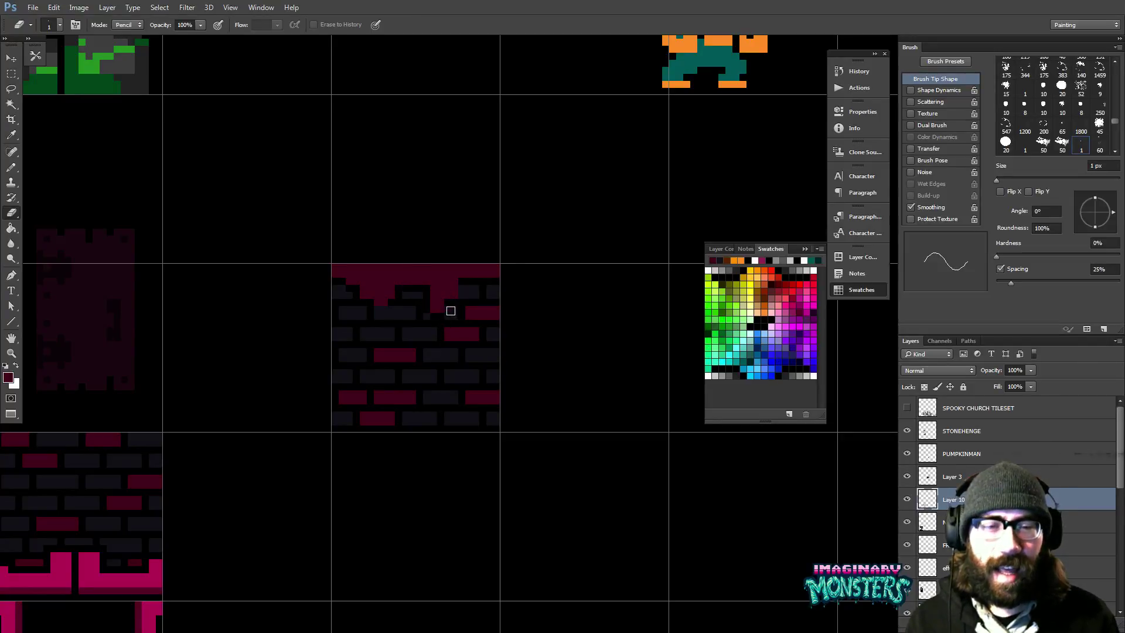
drag(499, 281, 461, 306)
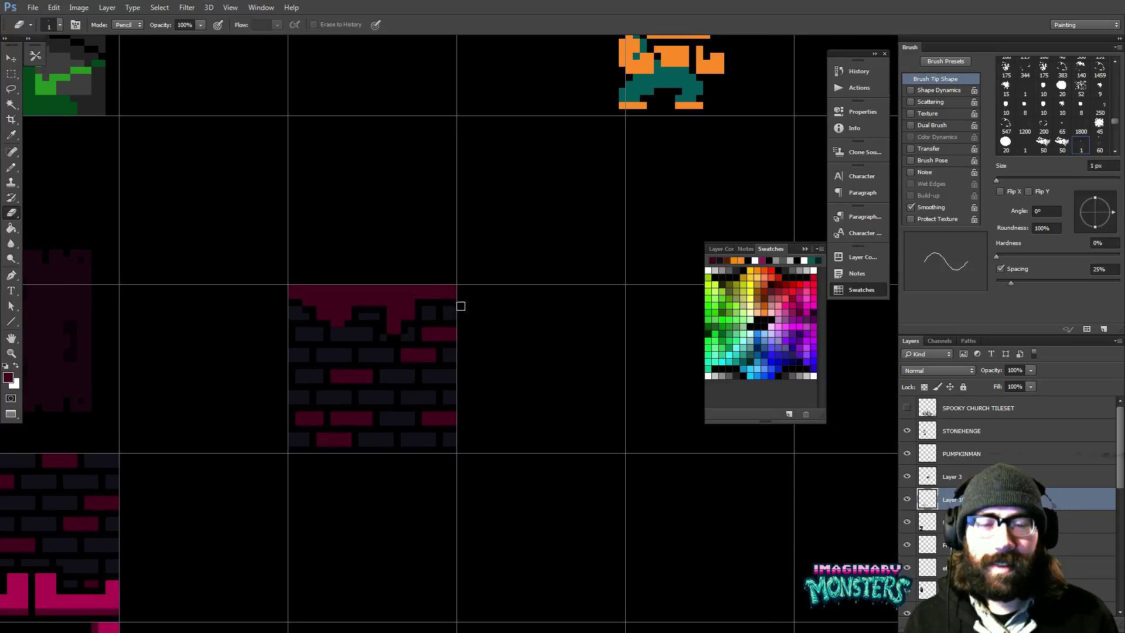
- Hide the grid and examine the dripping brick tile beside the castle and the pumpkin character
key(z)
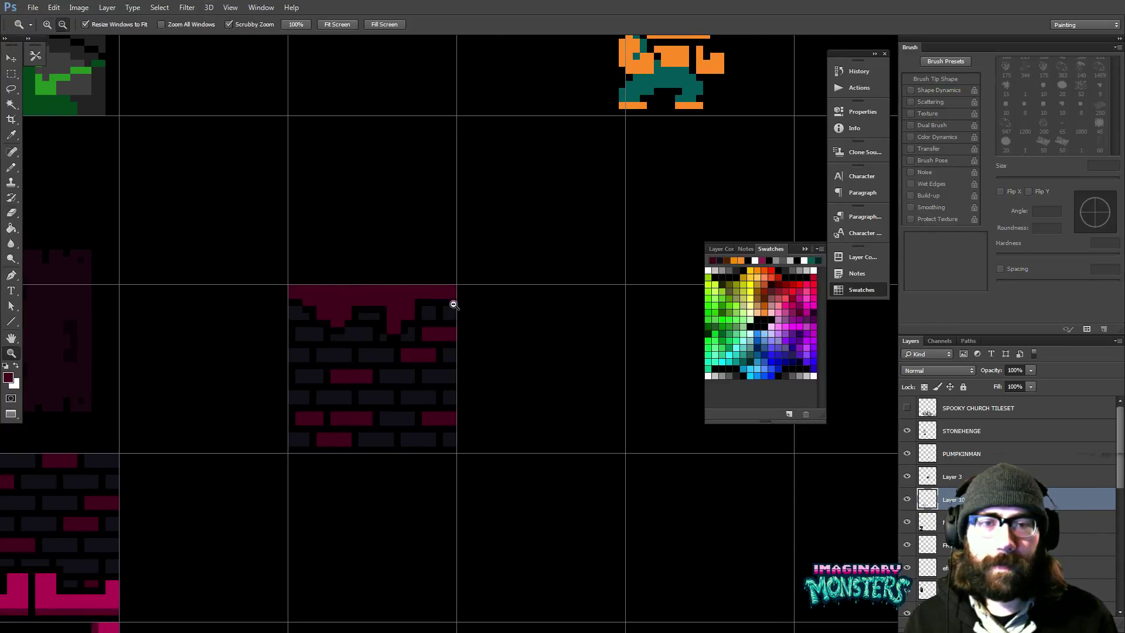
scroll(452, 307, down, 5)
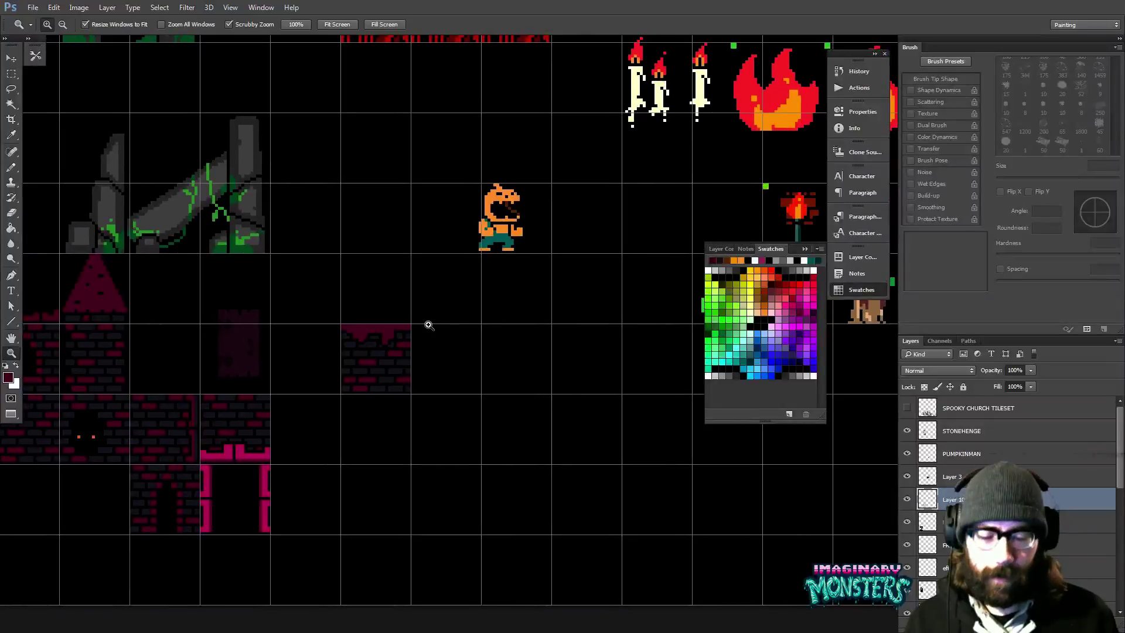
key(ctrl+apostrophe)
drag(537, 316, 591, 326)
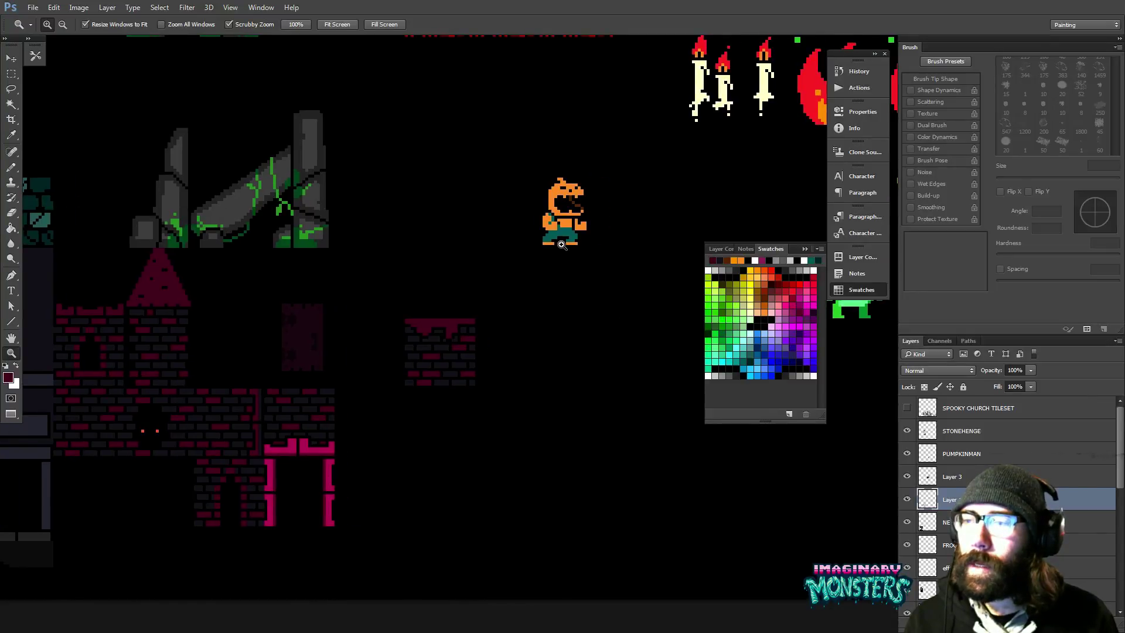
drag(441, 417, 365, 395)
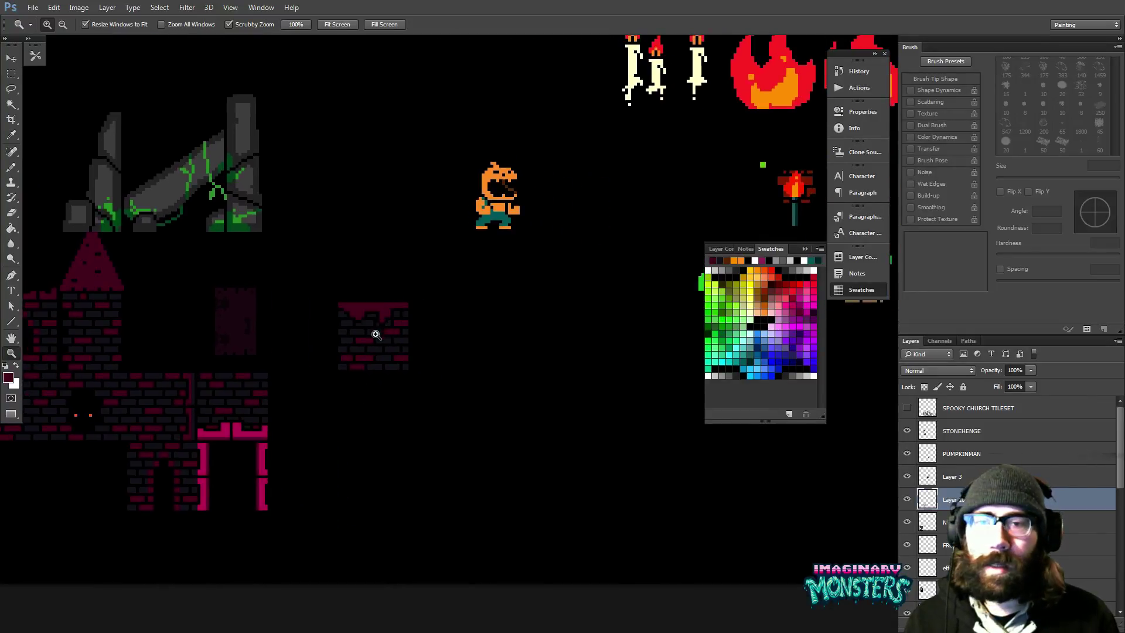
drag(373, 326, 343, 292)
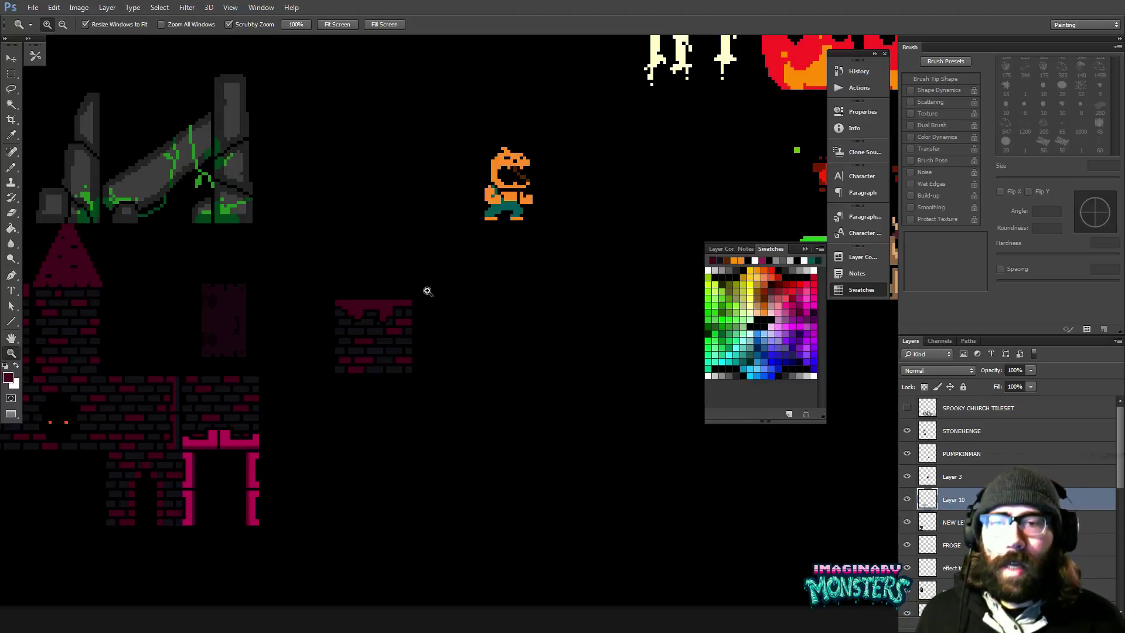
scroll(395, 354, down, 1)
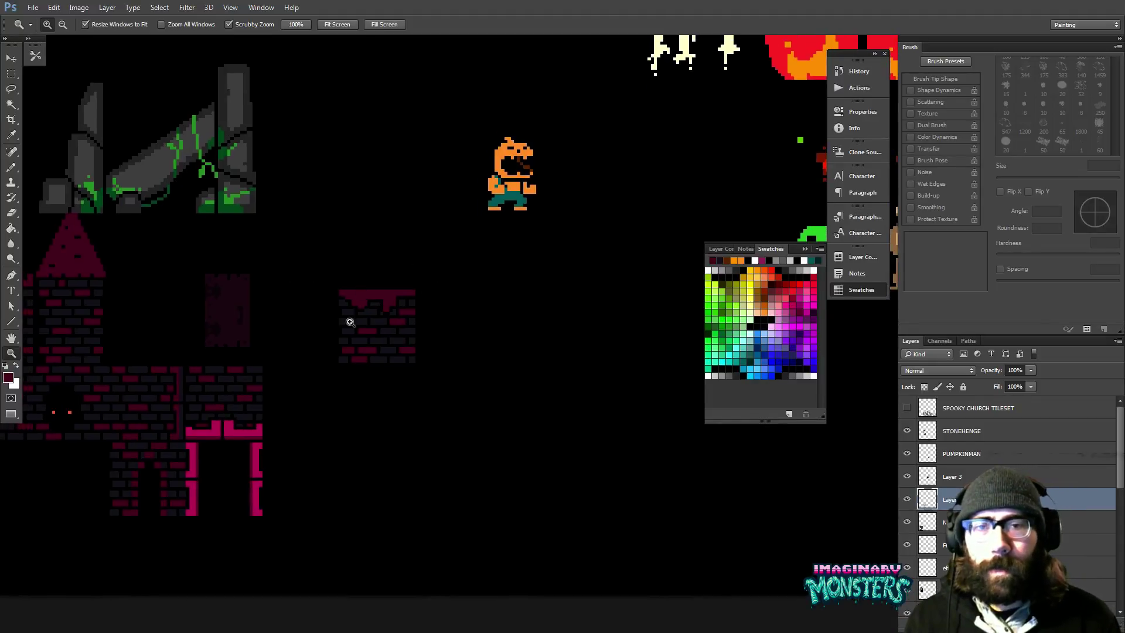
- Fill mortar gaps between the bricks below the maroon drips with the dark navy brick color, using a 1 px pencil
click(378, 319)
key(b)
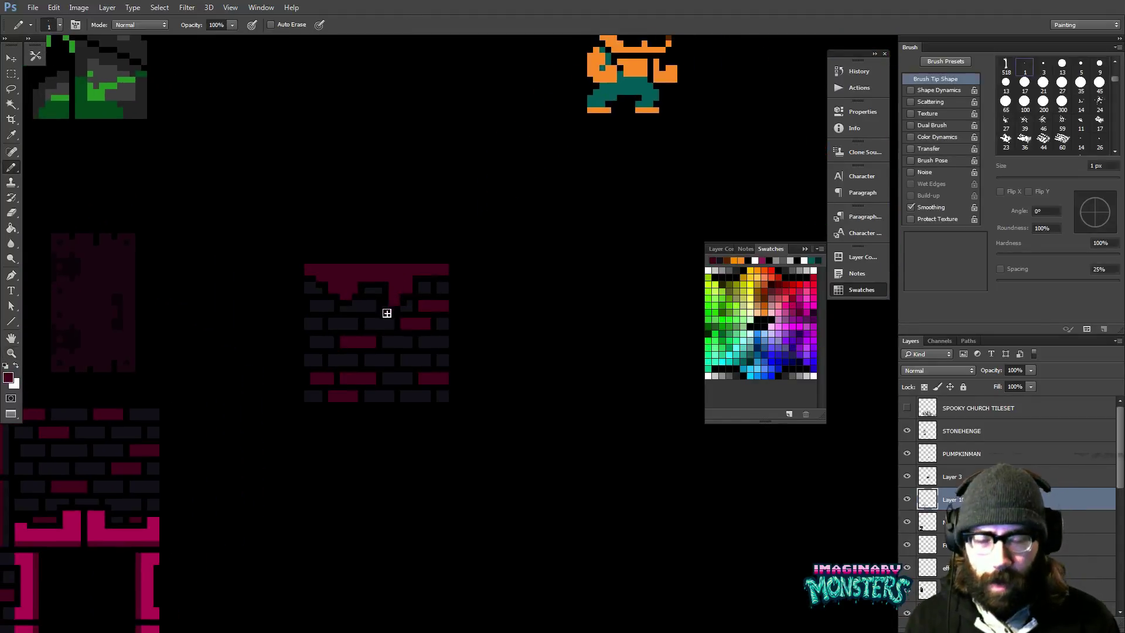
mouse_move(379, 324)
mouse_down()
mouse_move(389, 328)
mouse_move(387, 306)
mouse_move(352, 321)
mouse_move(427, 348)
mouse_move(409, 360)
mouse_up()
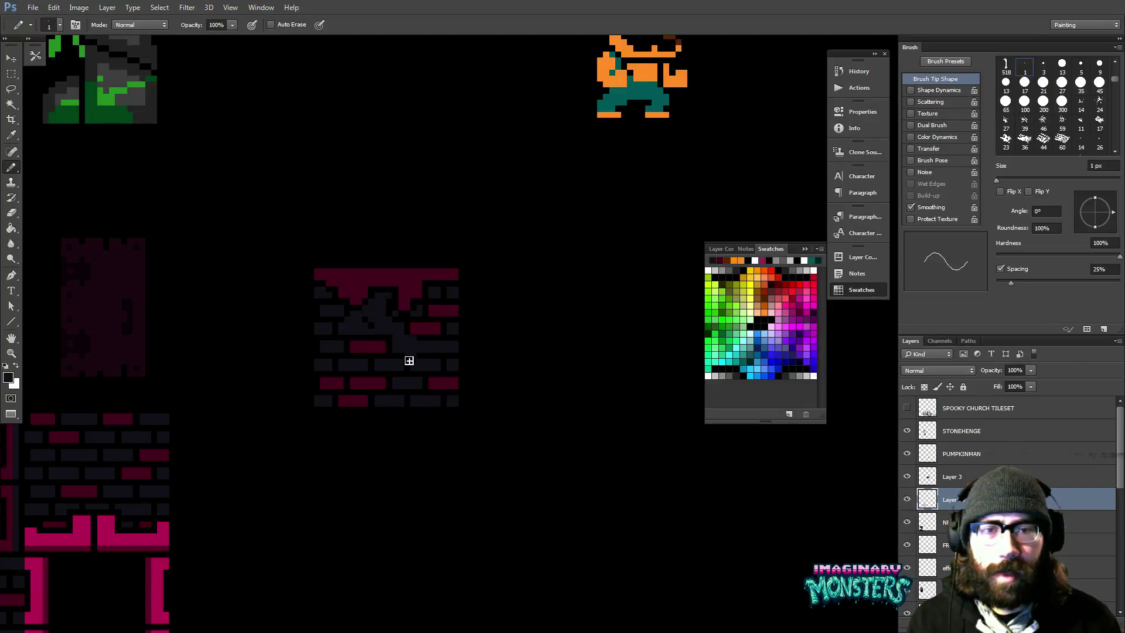
scroll(346, 312, left, 2)
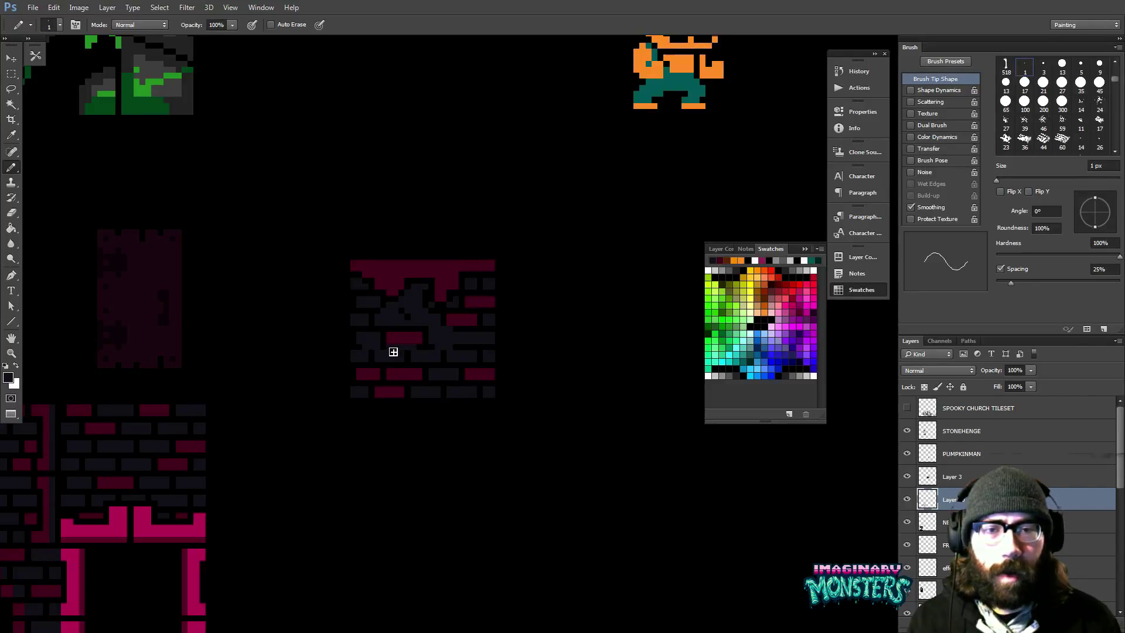
drag(453, 379, 441, 366)
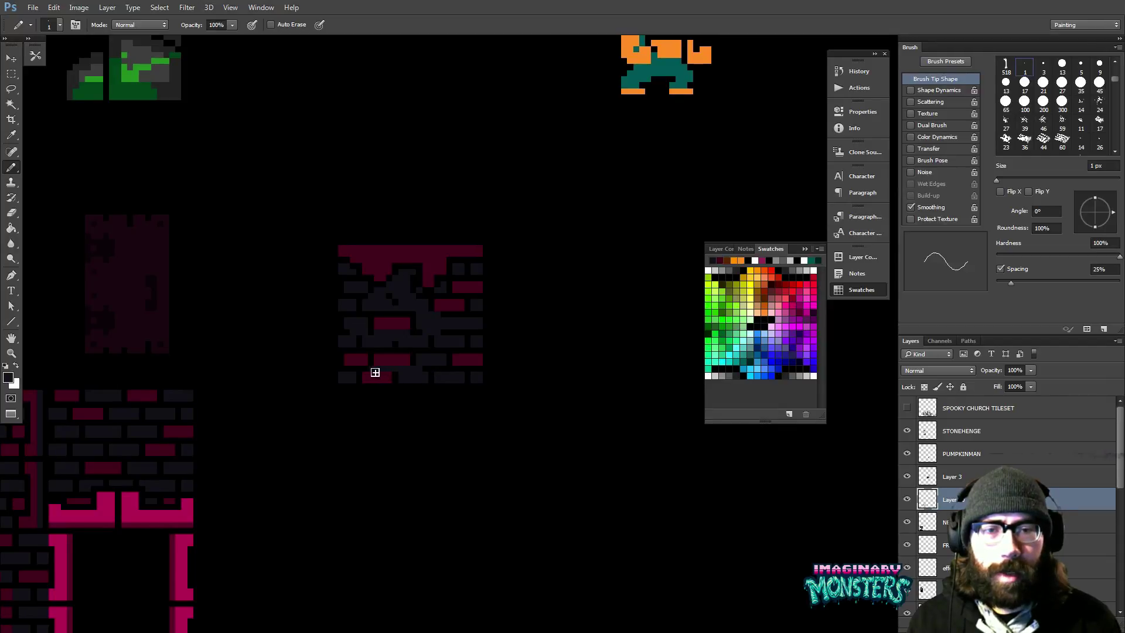
- Extend the dark navy patches toward the tile's side and lower edges, merging more bricks into irregular shapes
drag(453, 376, 422, 388)
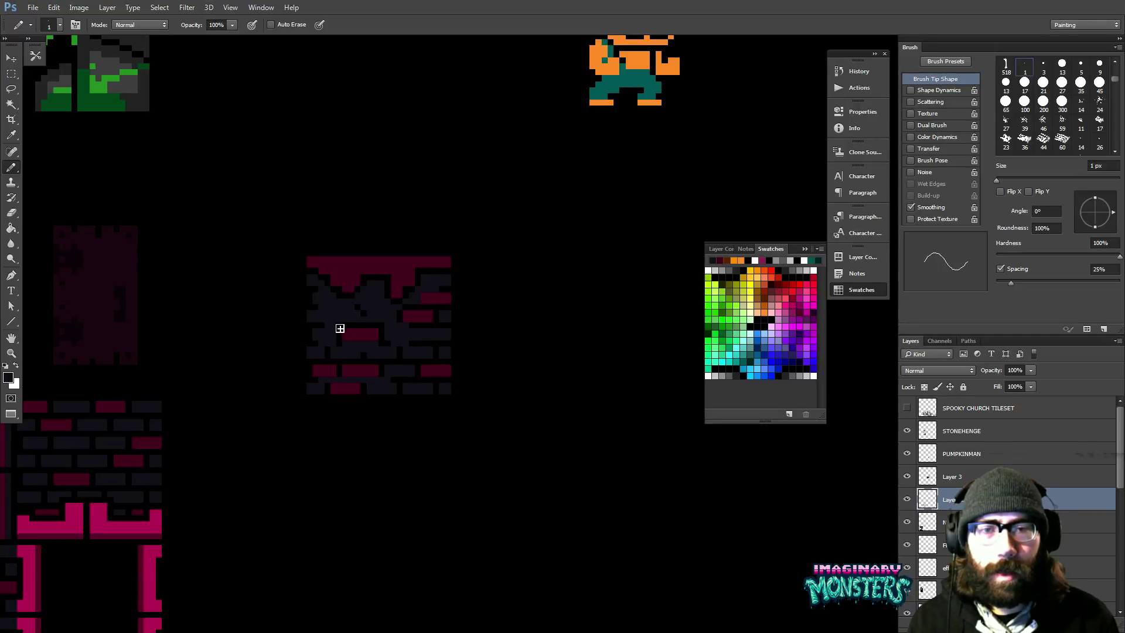
scroll(410, 334, down, 2)
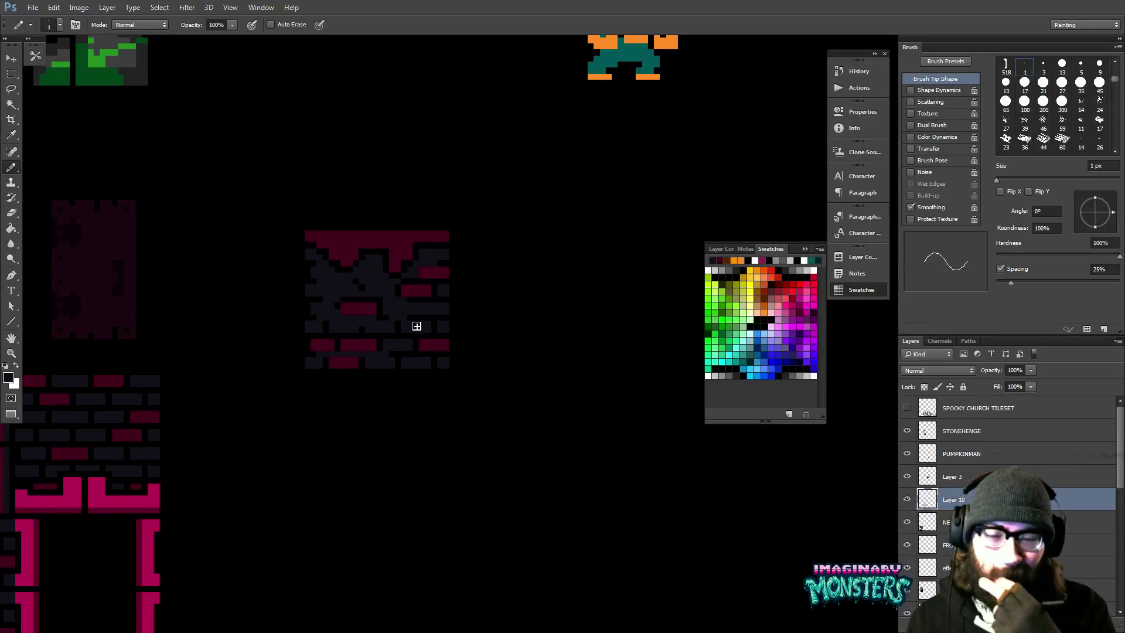
drag(439, 299, 439, 302)
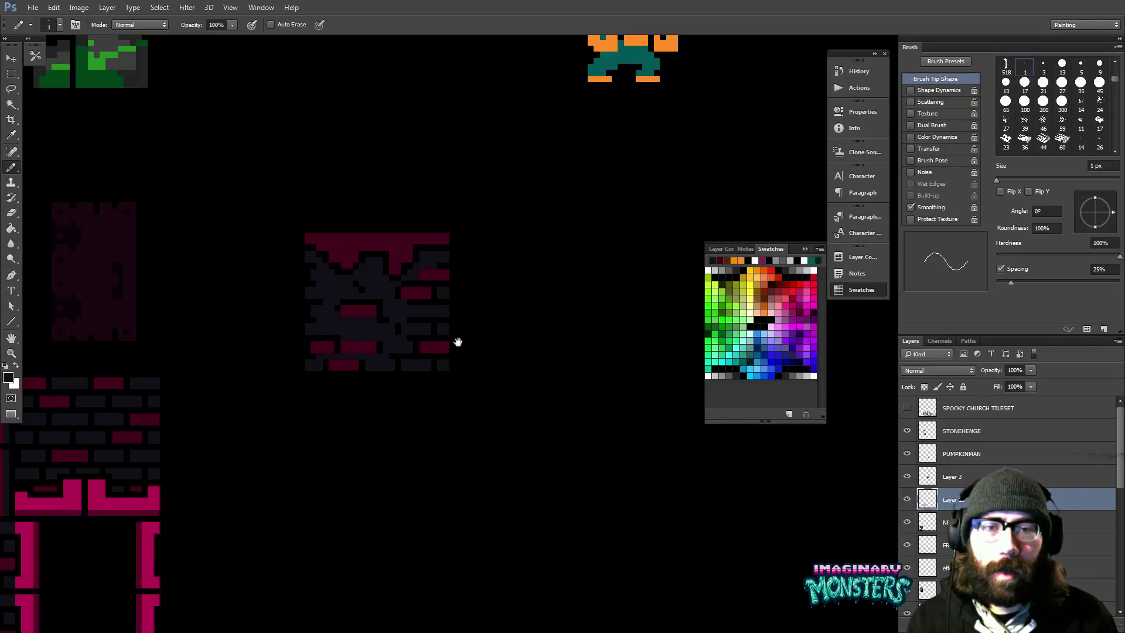
drag(421, 317, 380, 326)
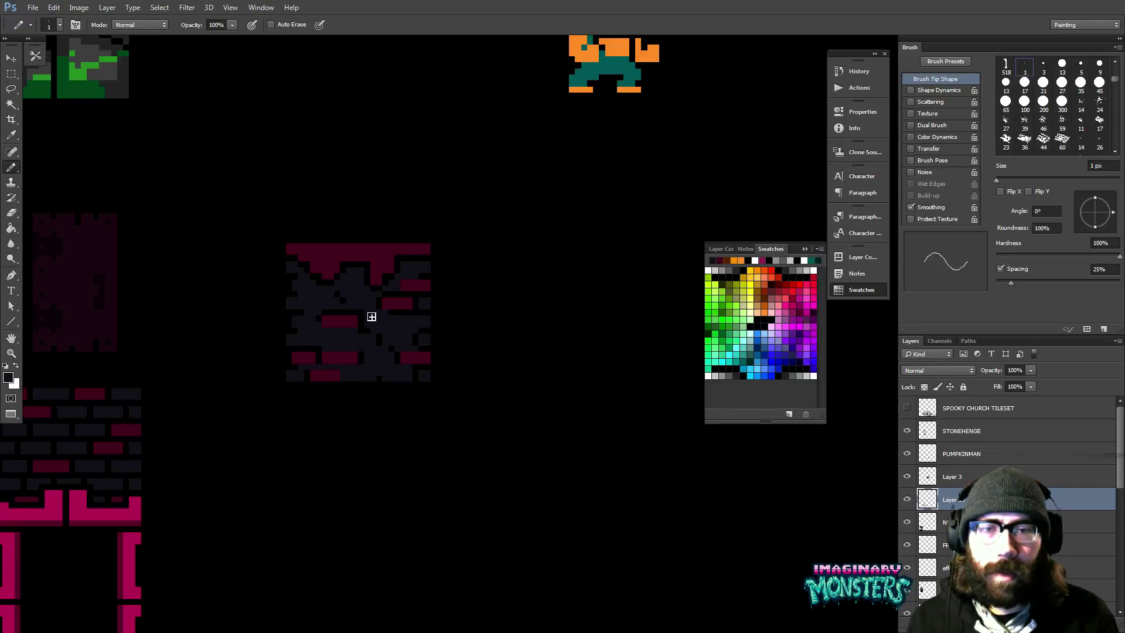
drag(367, 292, 371, 321)
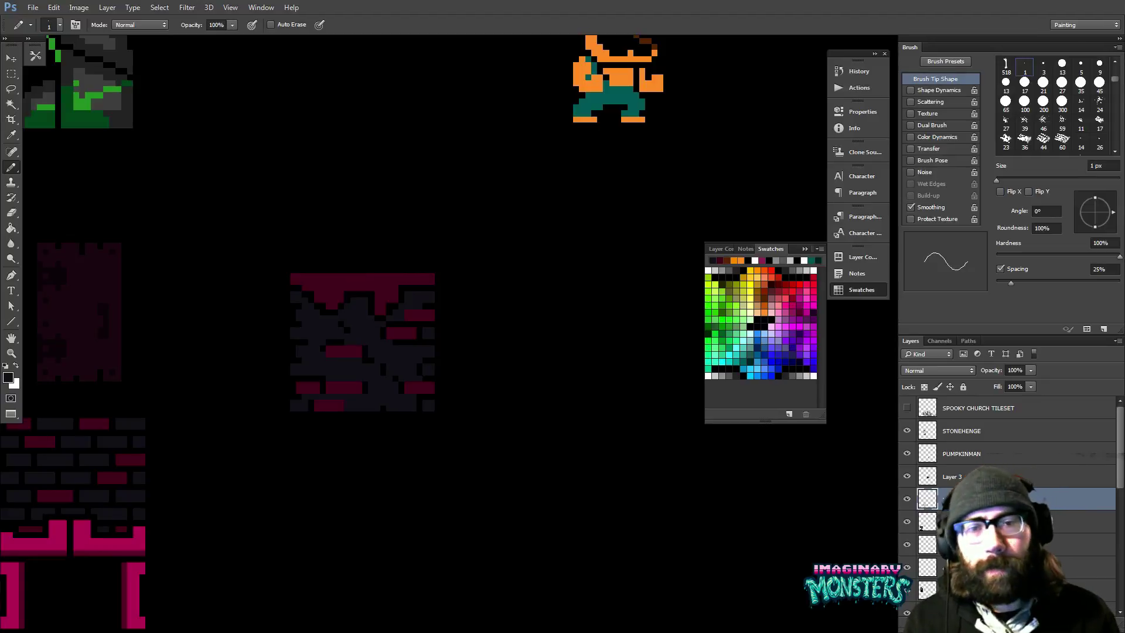
- Thin and reshape the maroon drips with the 1 px eraser and pencil, touching up the bricks around them in dark navy
alt+click(382, 291)
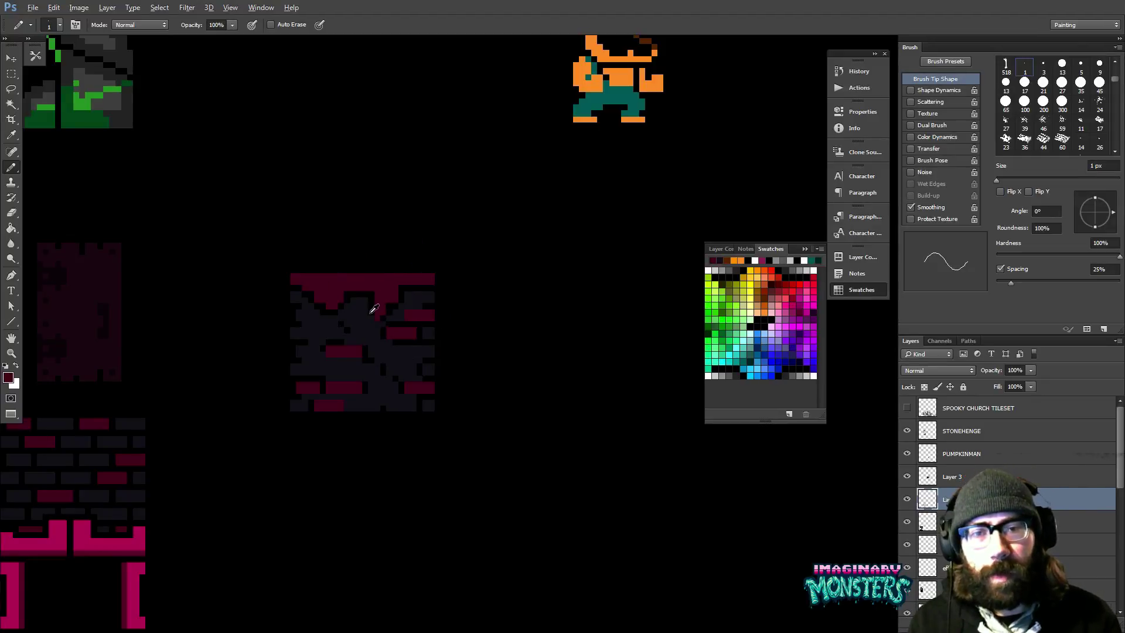
key(e)
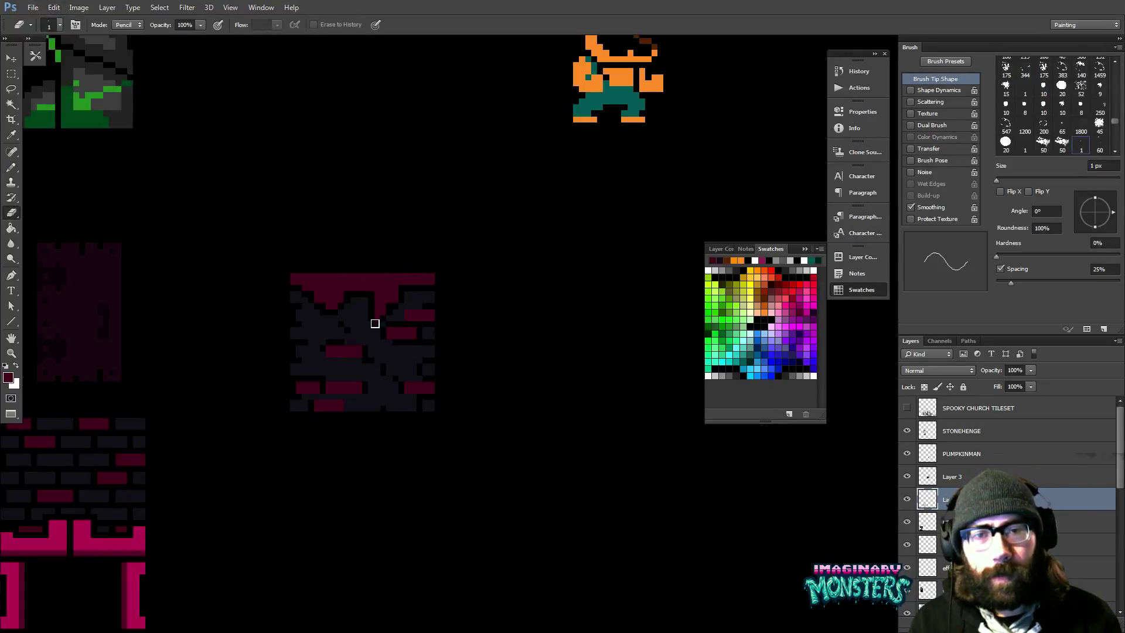
drag(382, 341, 402, 340)
key(b)
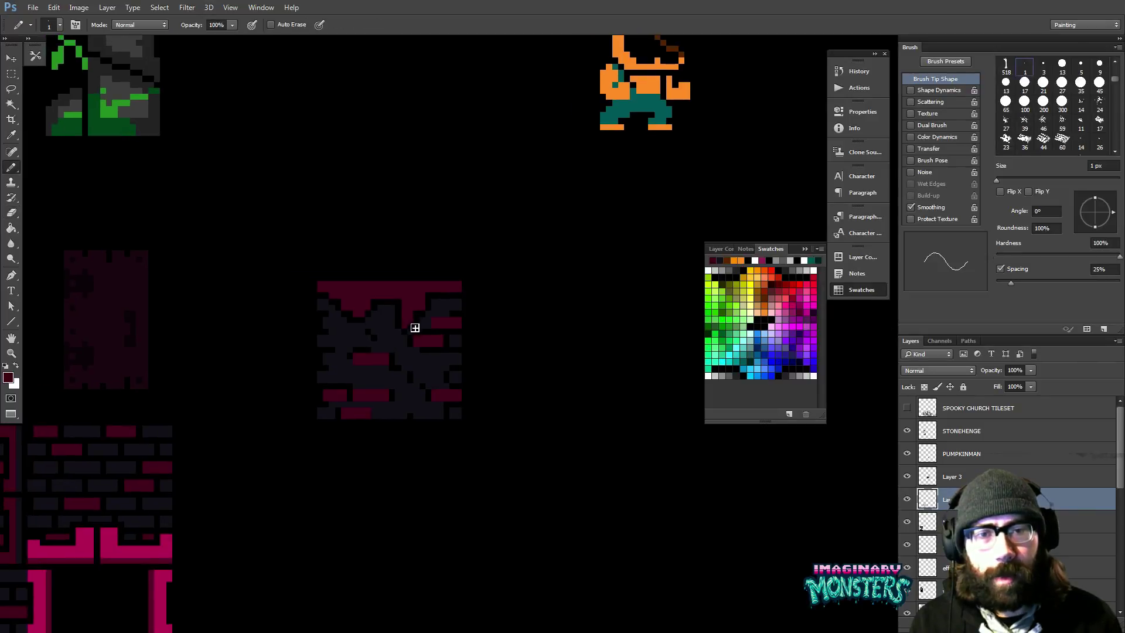
key(e)
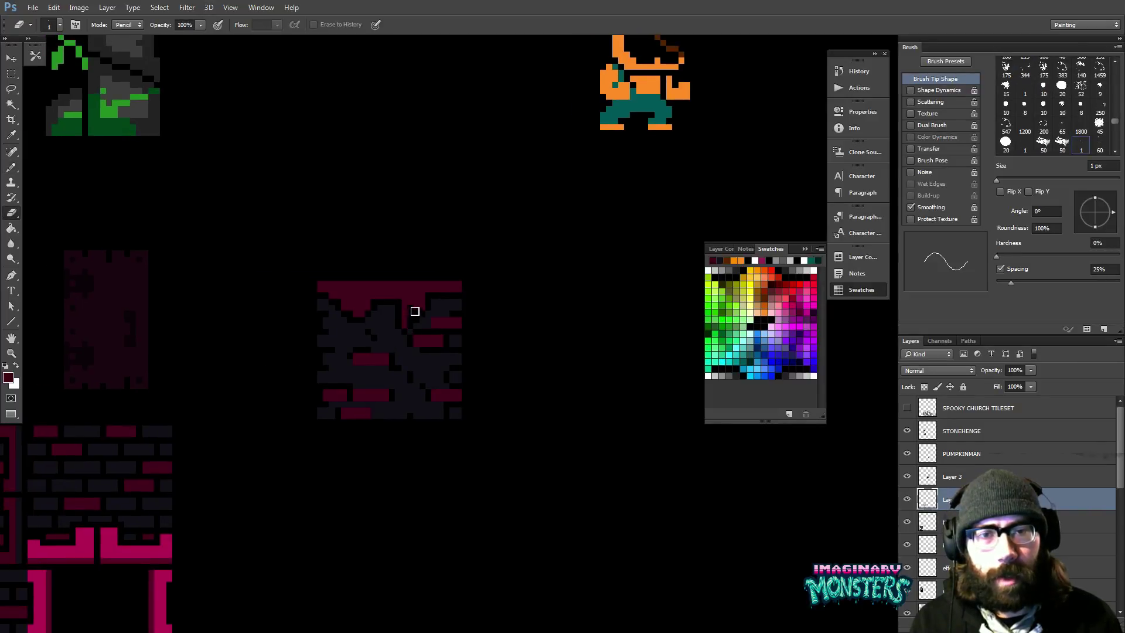
key(b)
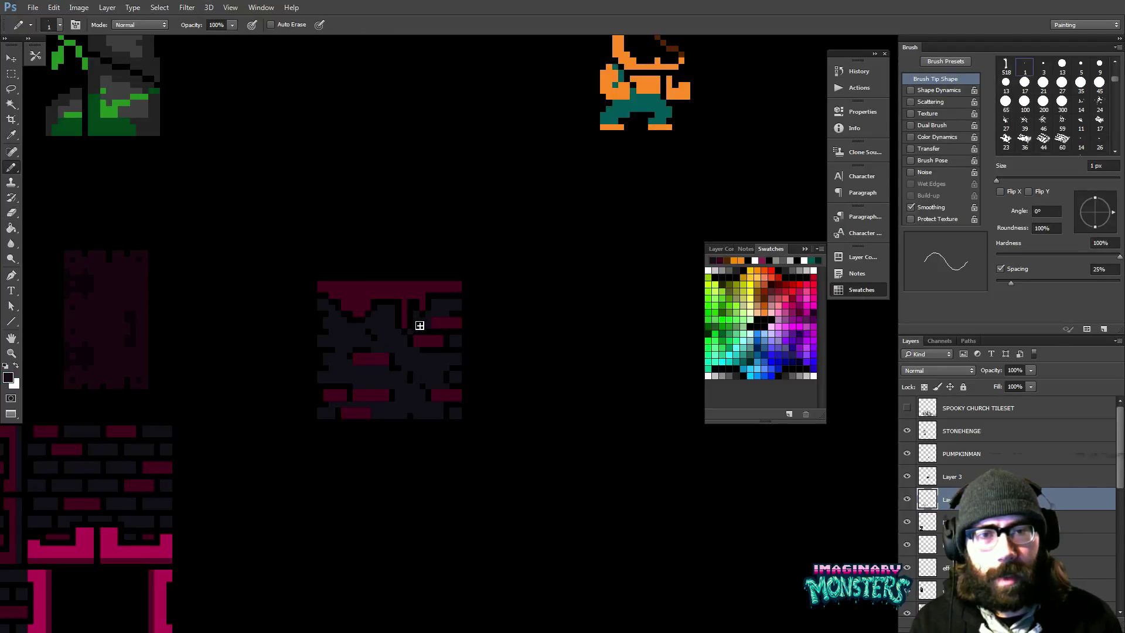
drag(421, 293, 436, 305)
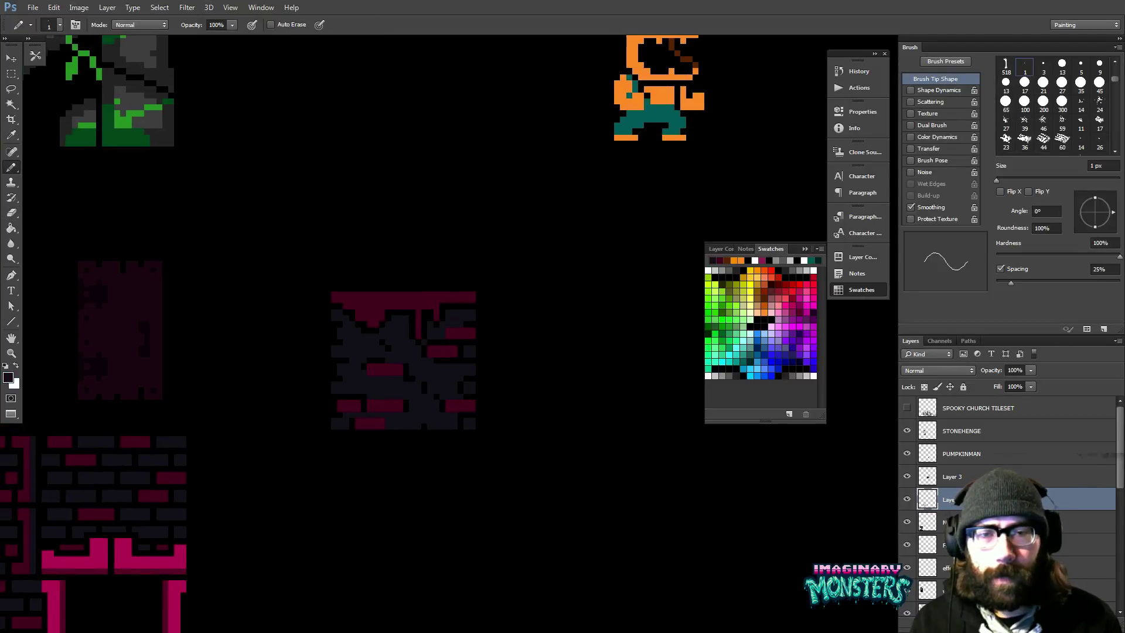
alt+click(372, 332)
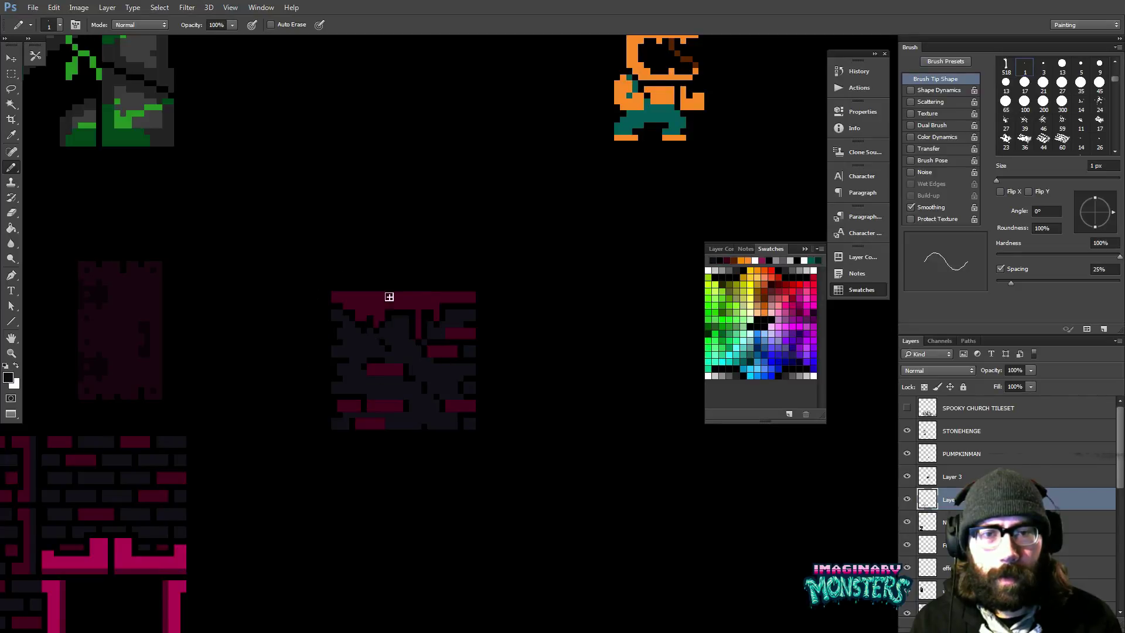
- Duplicate the dripping brick tile into the adjacent grid cell to its right, then deselect it and hide the grid
scroll(421, 298, down, 6)
key(z)
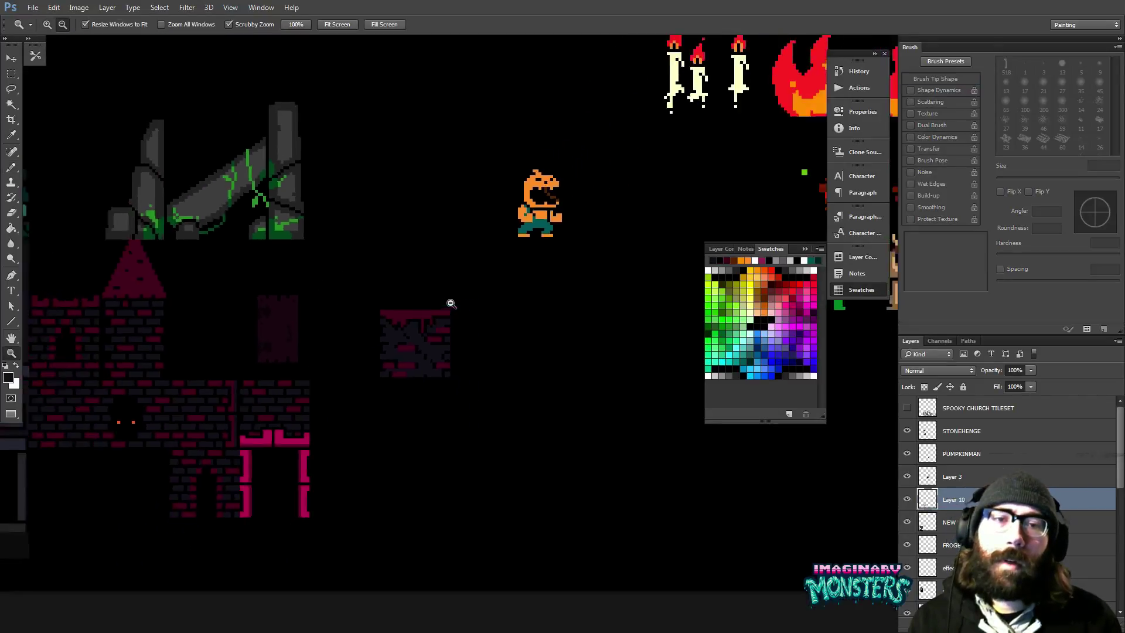
drag(495, 323, 450, 323)
scroll(451, 323, up, 1)
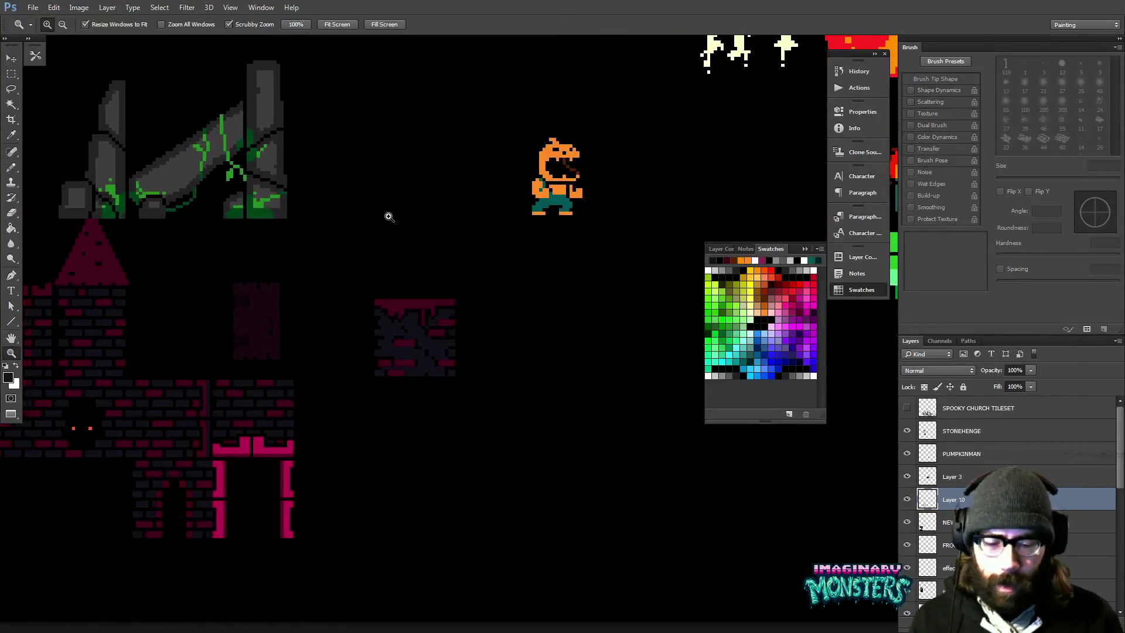
key(ctrl+apostrophe)
key(m)
drag(358, 275, 522, 419)
key(v)
drag(403, 332, 485, 335)
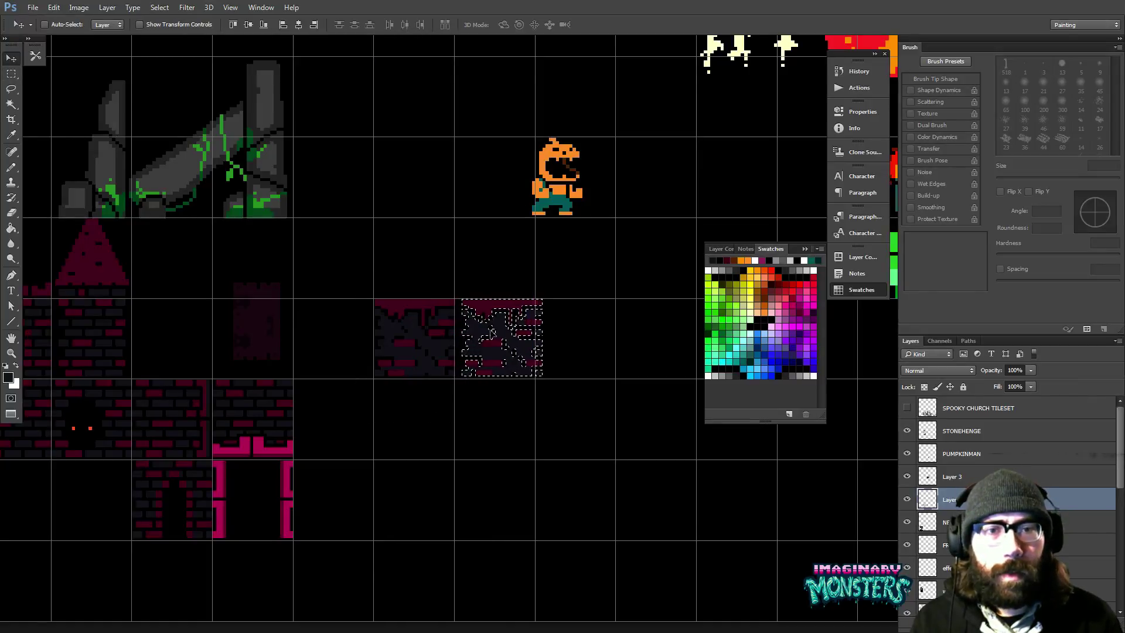
key(ctrl+d)
key(ctrl+apostrophe)
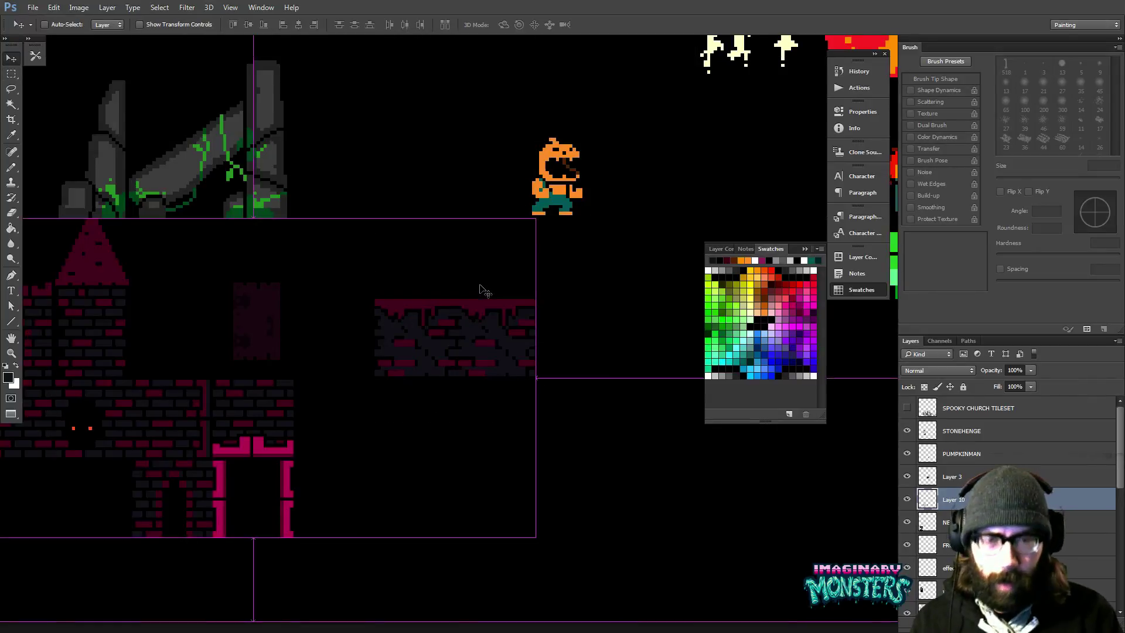
- Examine how the two dripping brick tiles repeat side by side, checking the seam with and without the grid
drag(613, 324, 535, 324)
drag(459, 304, 515, 340)
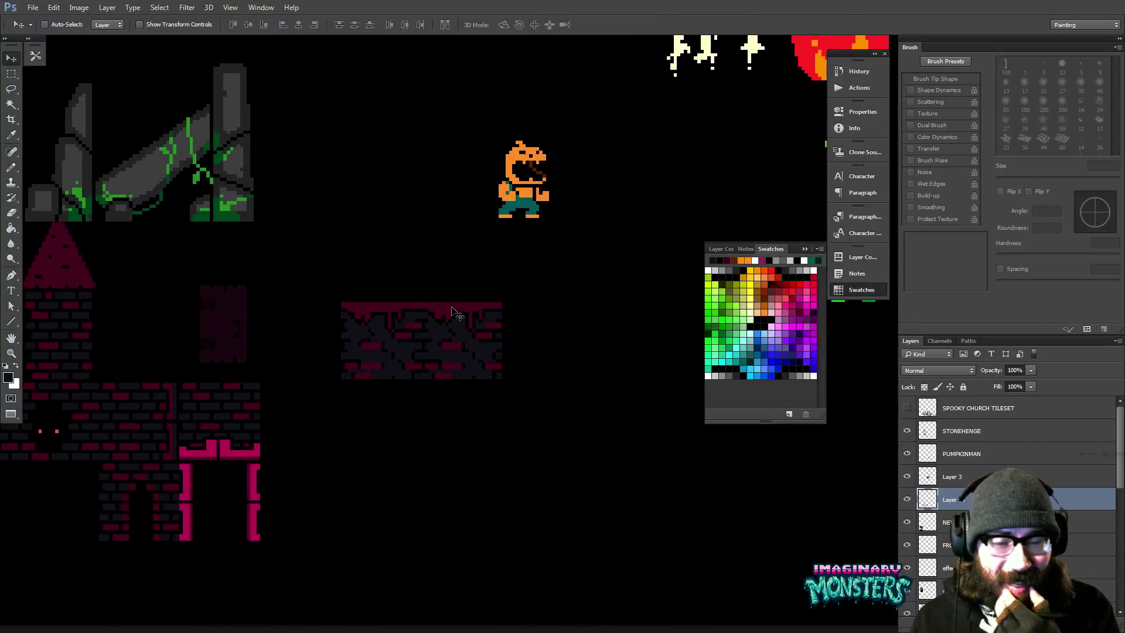
key(z)
drag(444, 357, 480, 333)
key(b)
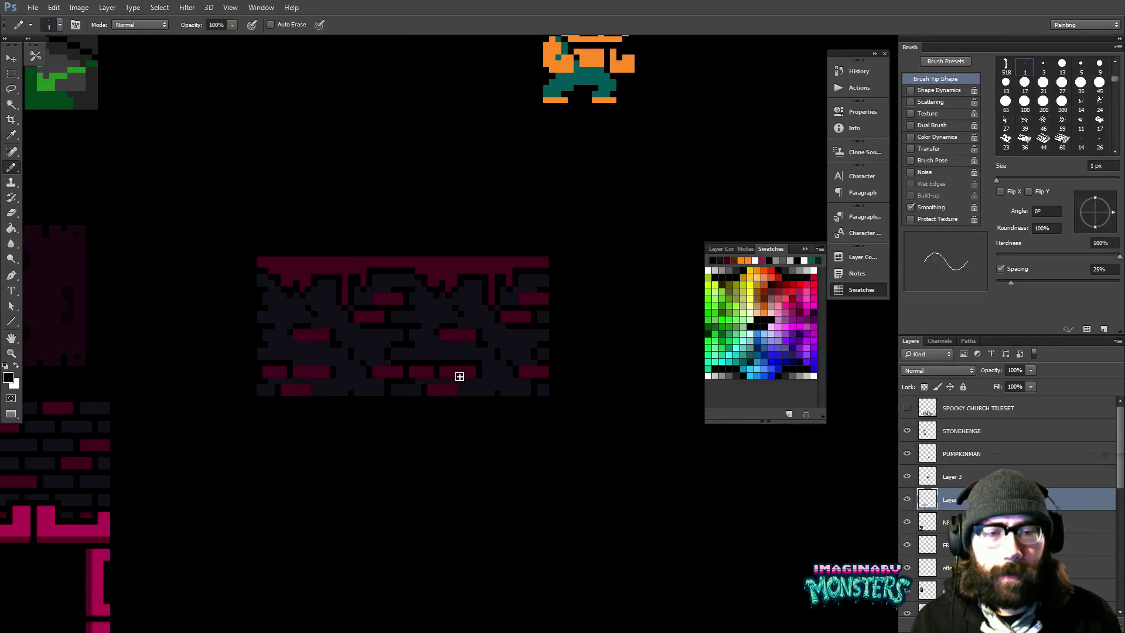
key(ctrl+apostrophe)
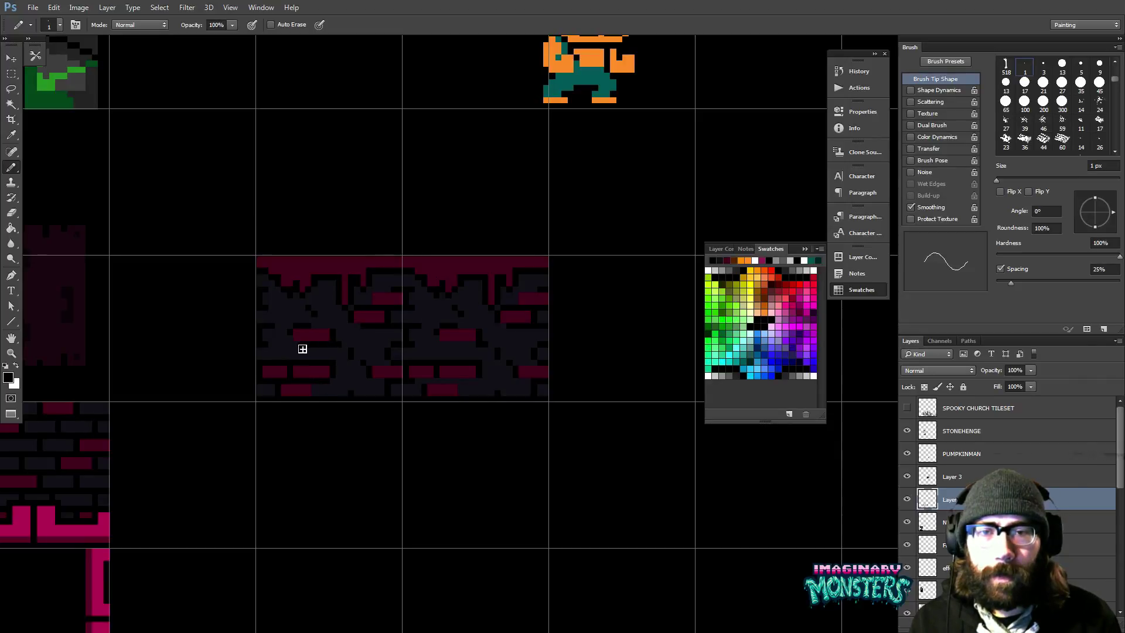
key(ctrl+apostrophe)
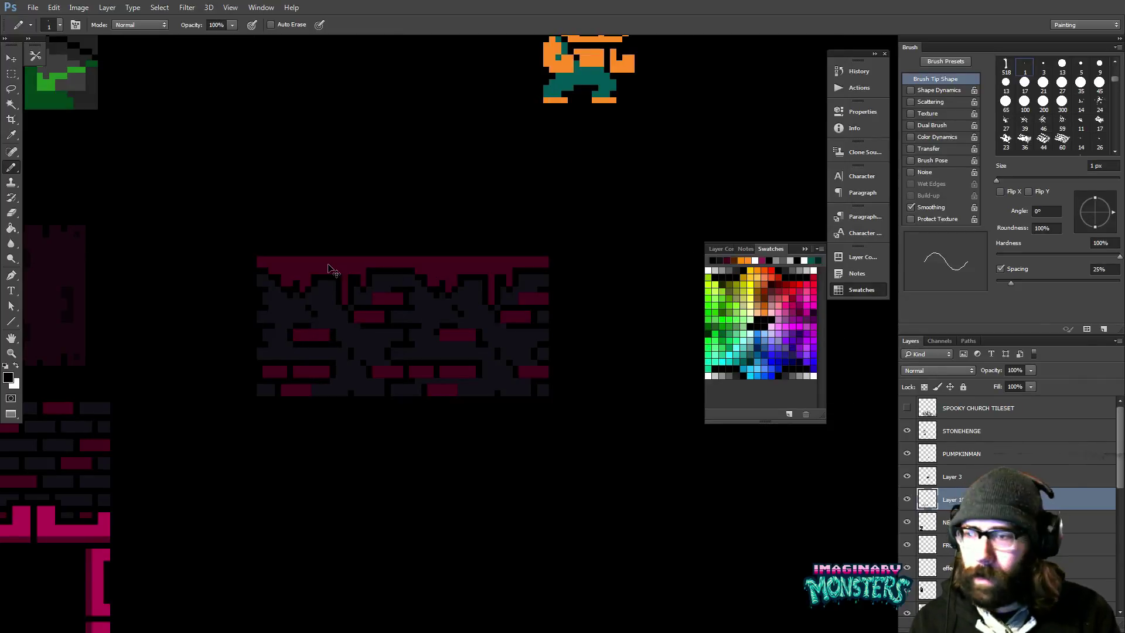
drag(578, 299, 547, 324)
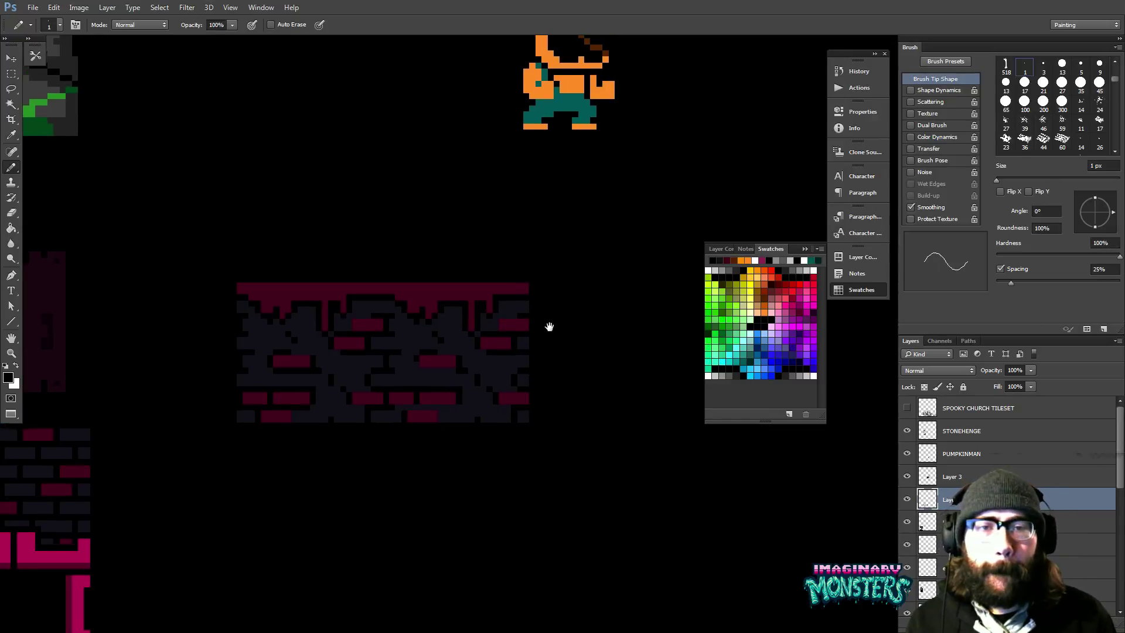
- Show the grid and compare the pair of dripping brick tiles with the castle, stone and house tiles
key(ctrl+apostrophe)
key(m)
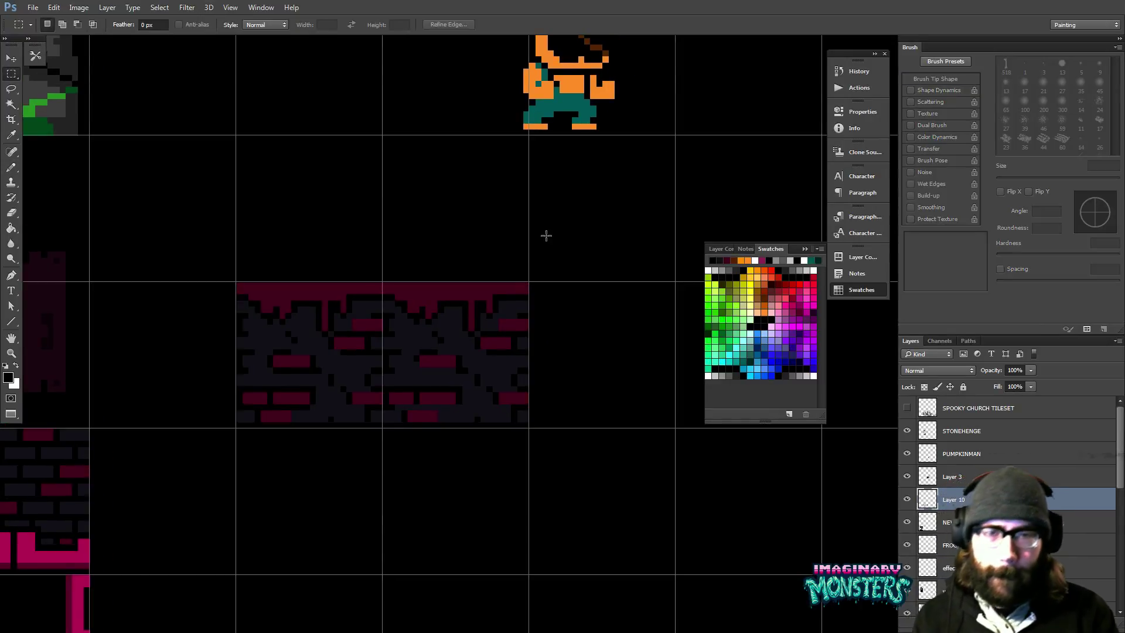
drag(443, 313, 474, 276)
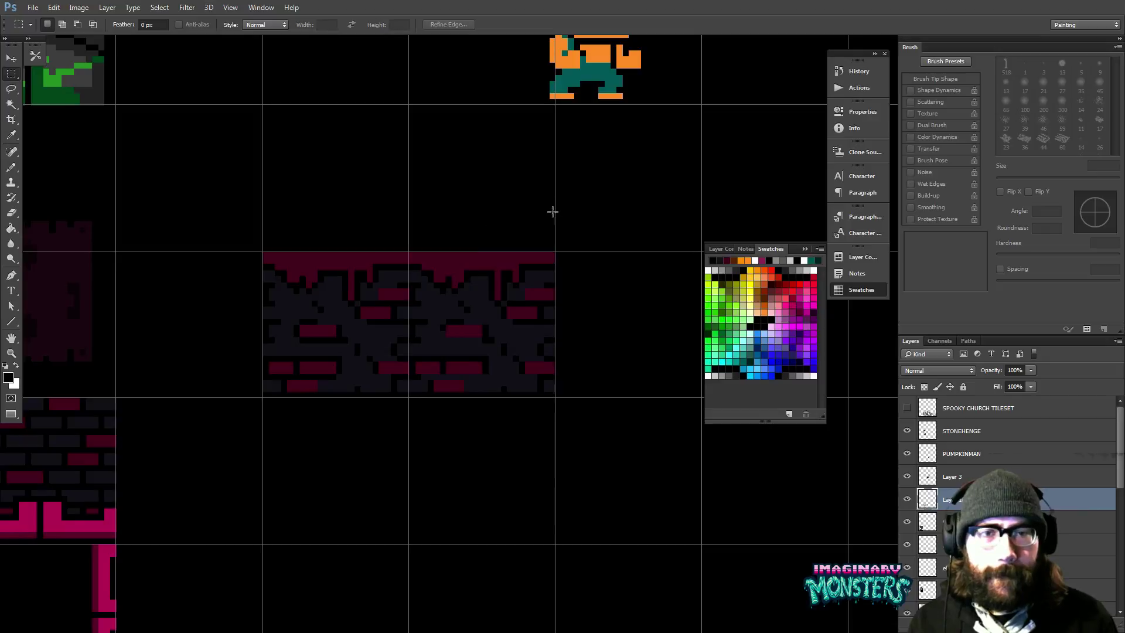
scroll(555, 272, left, 5)
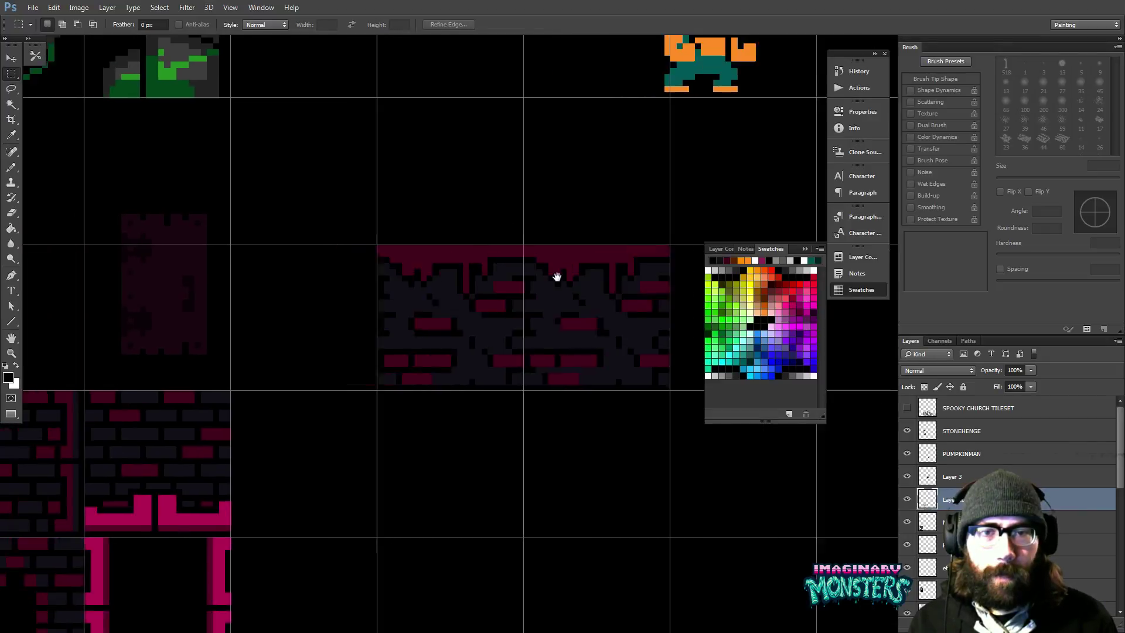
scroll(430, 304, down, 2)
key(z)
alt+click(498, 284)
alt+click(498, 284)
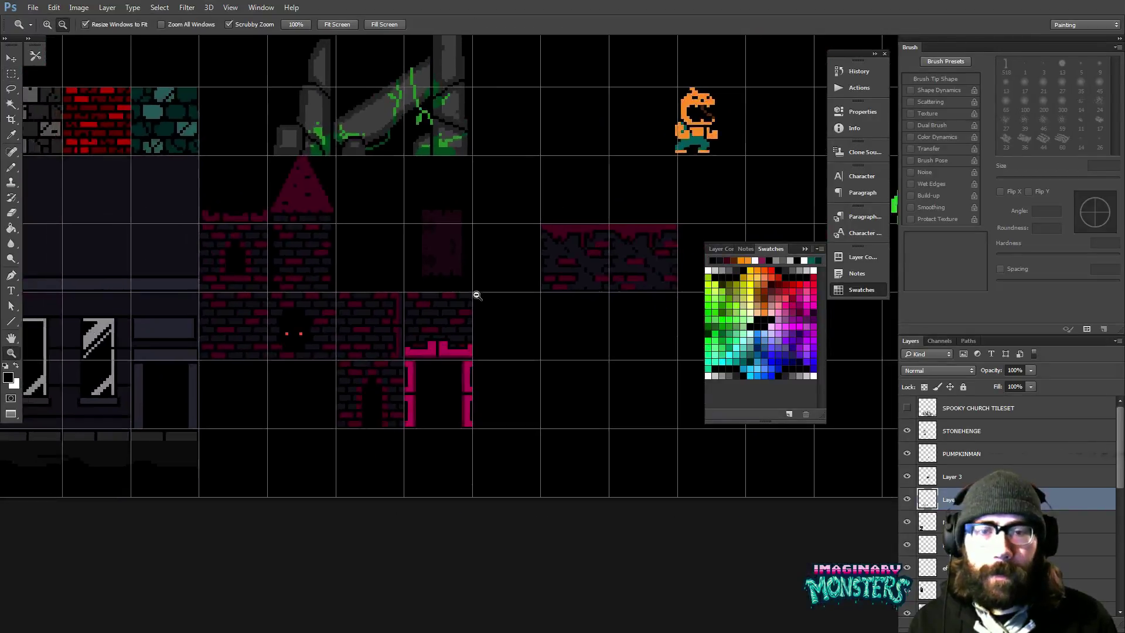
drag(477, 269, 553, 309)
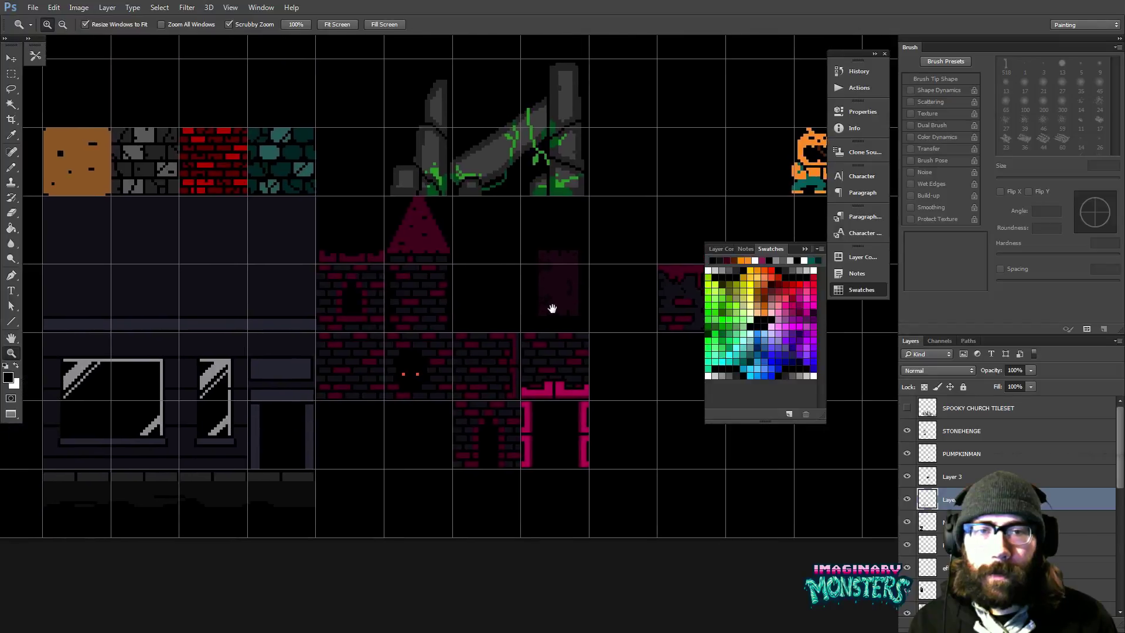
key(m)
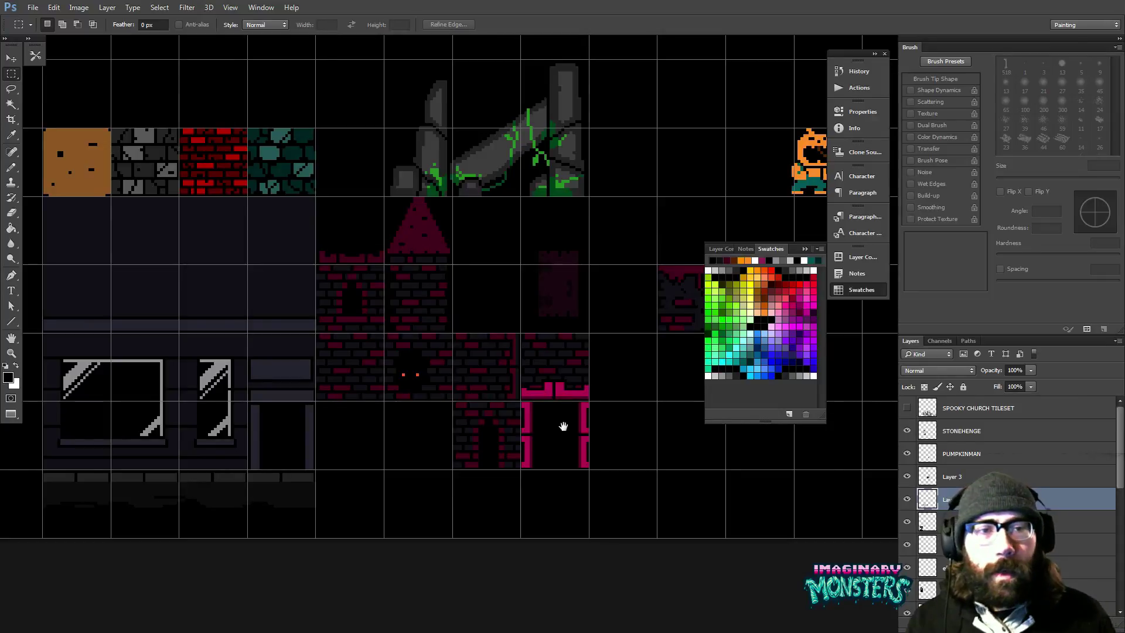
drag(565, 422, 428, 422)
drag(472, 345, 427, 338)
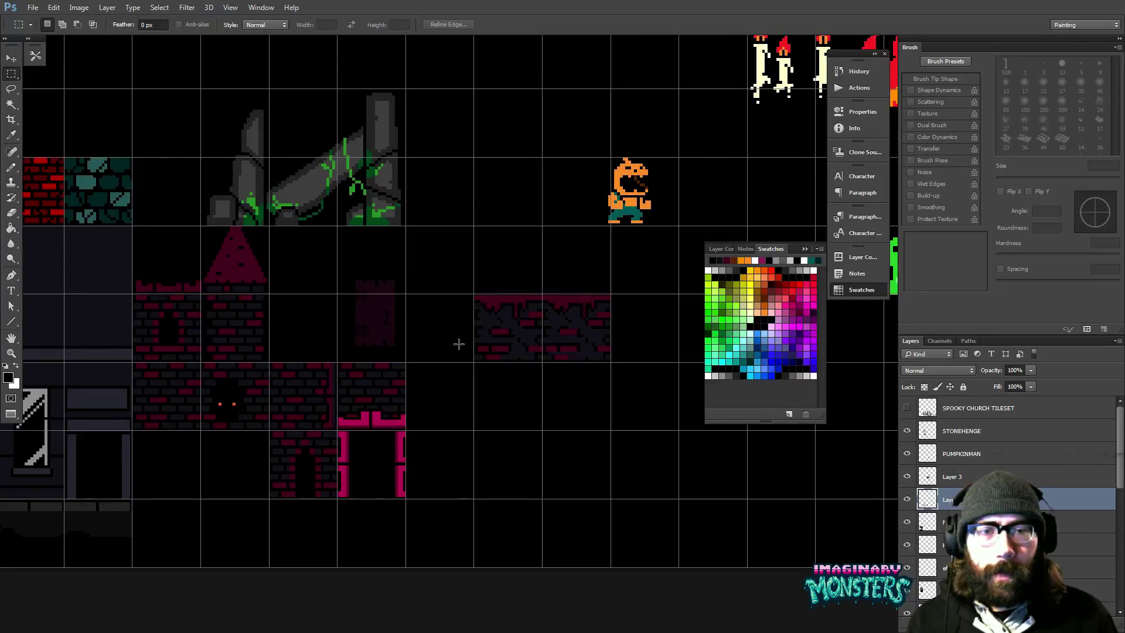
scroll(459, 344, right, 2)
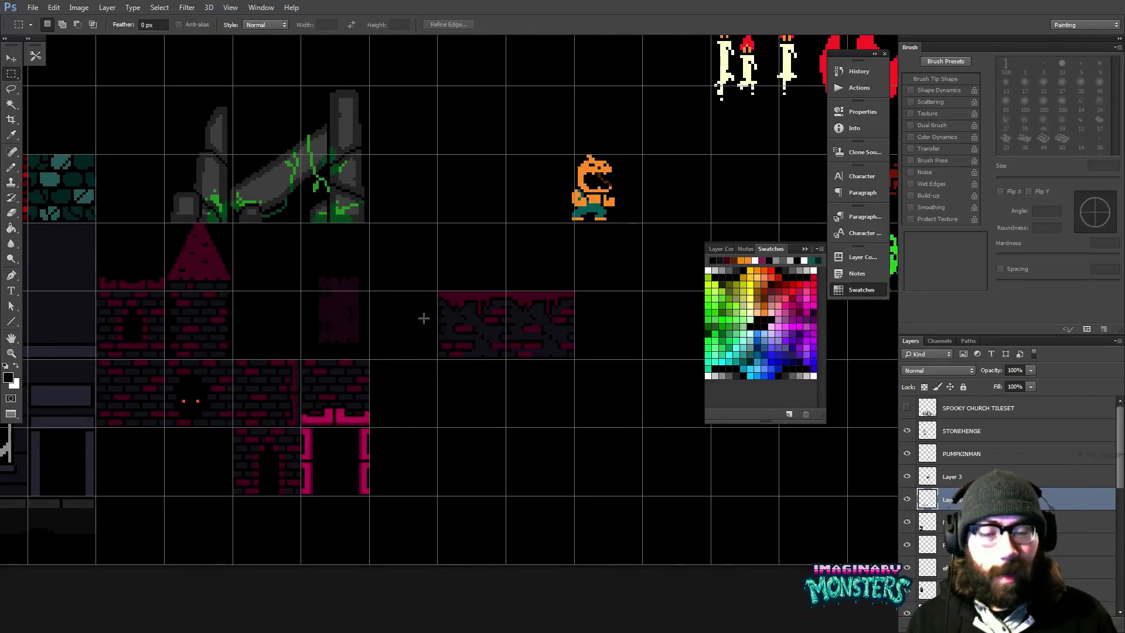
drag(425, 315, 472, 352)
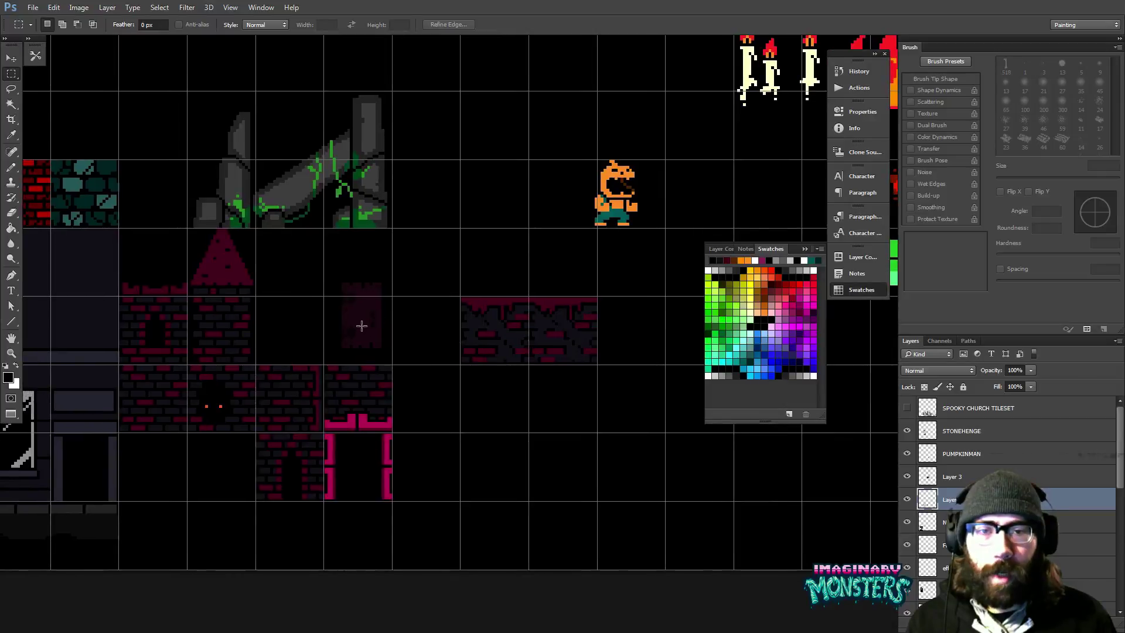
key(v)
drag(364, 326, 402, 301)
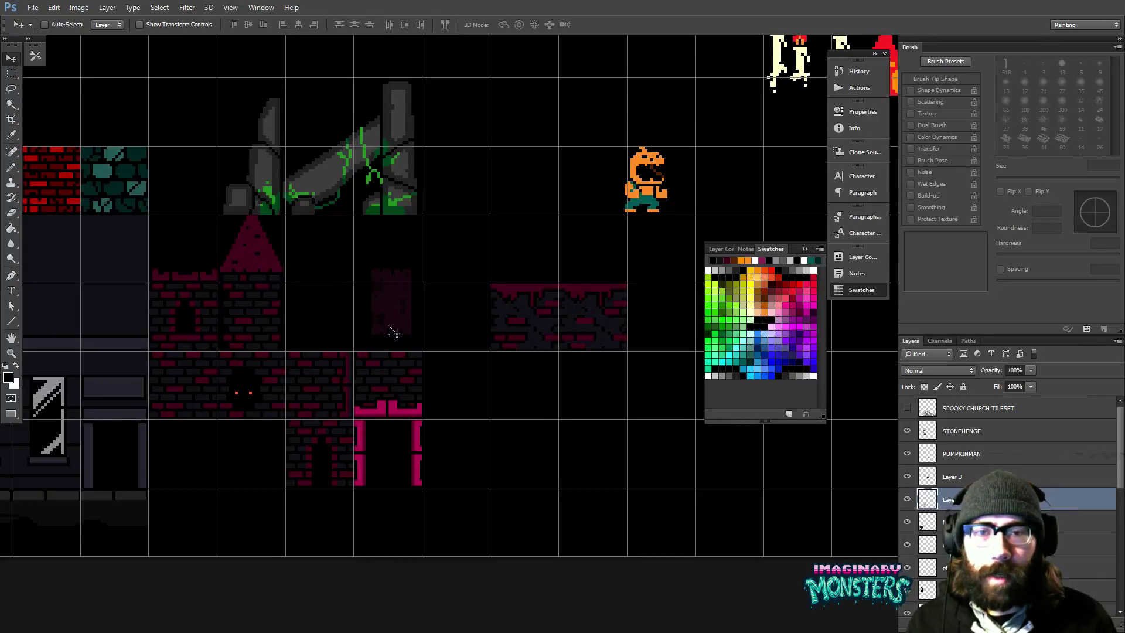
- Delete the duplicate dripping brick tile from the right grid cell, keeping only the original, and clear the selection
drag(395, 379, 425, 364)
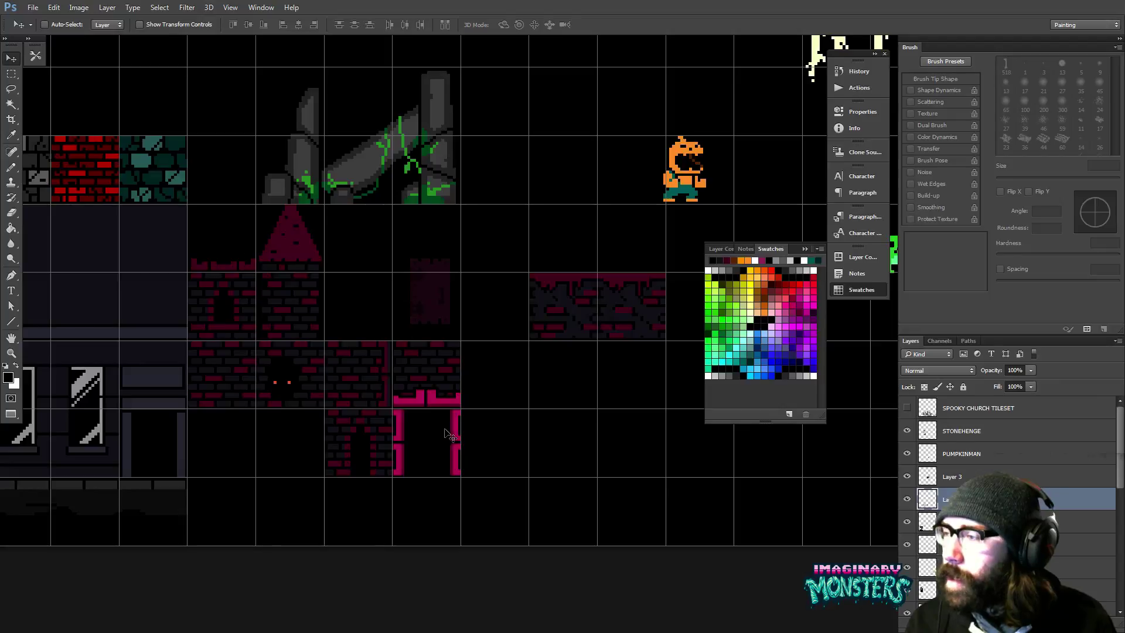
drag(550, 394, 367, 372)
key(z)
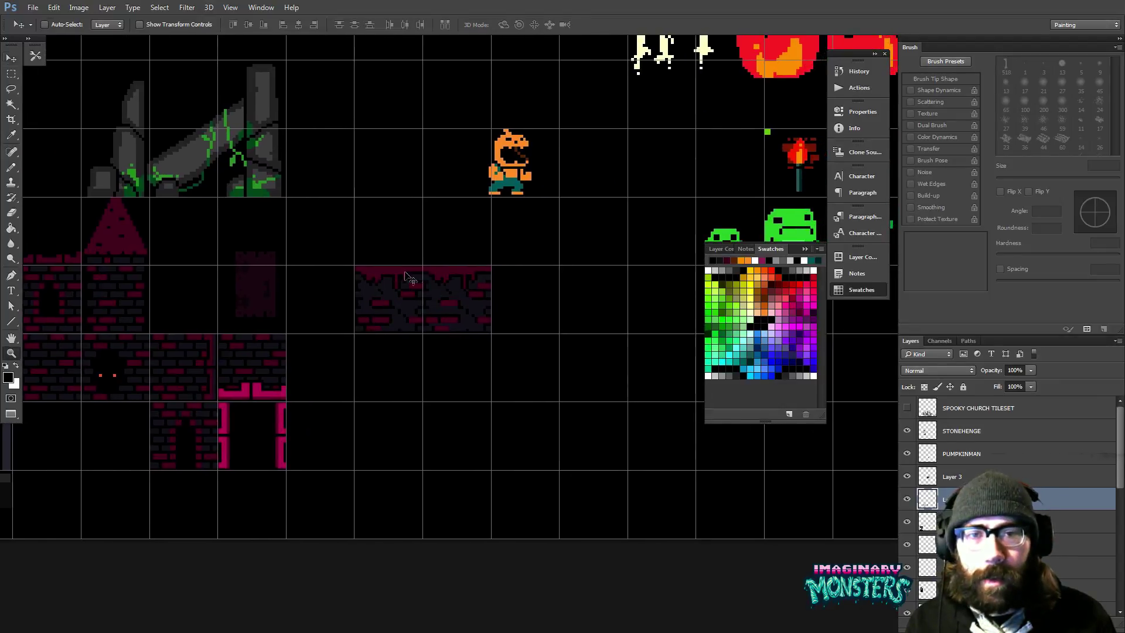
click(431, 269)
key(b)
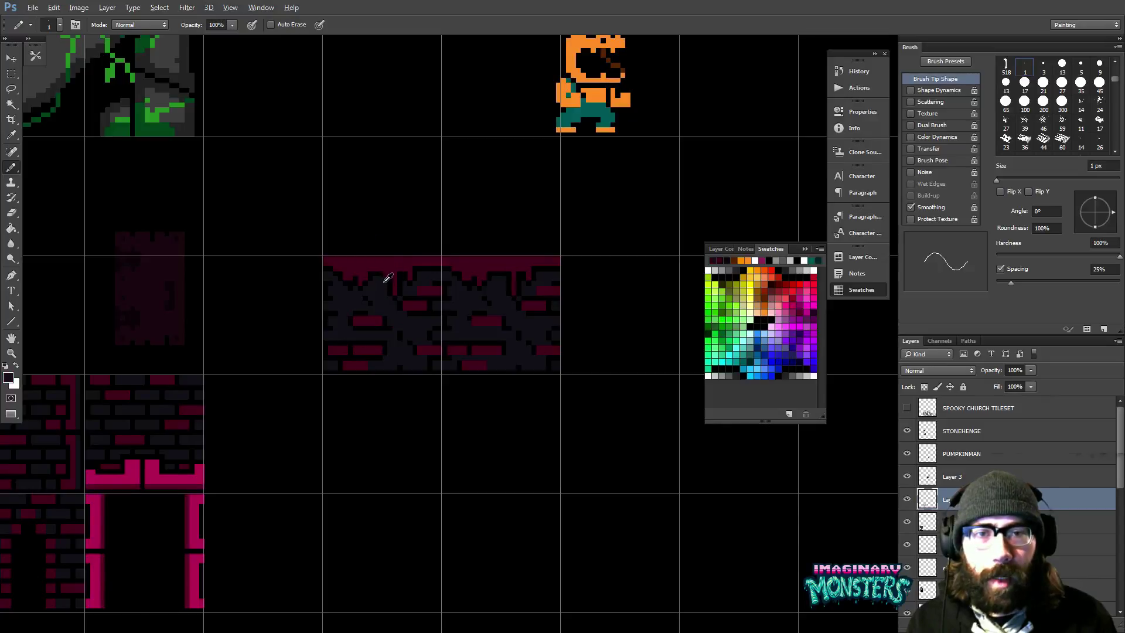
key(e)
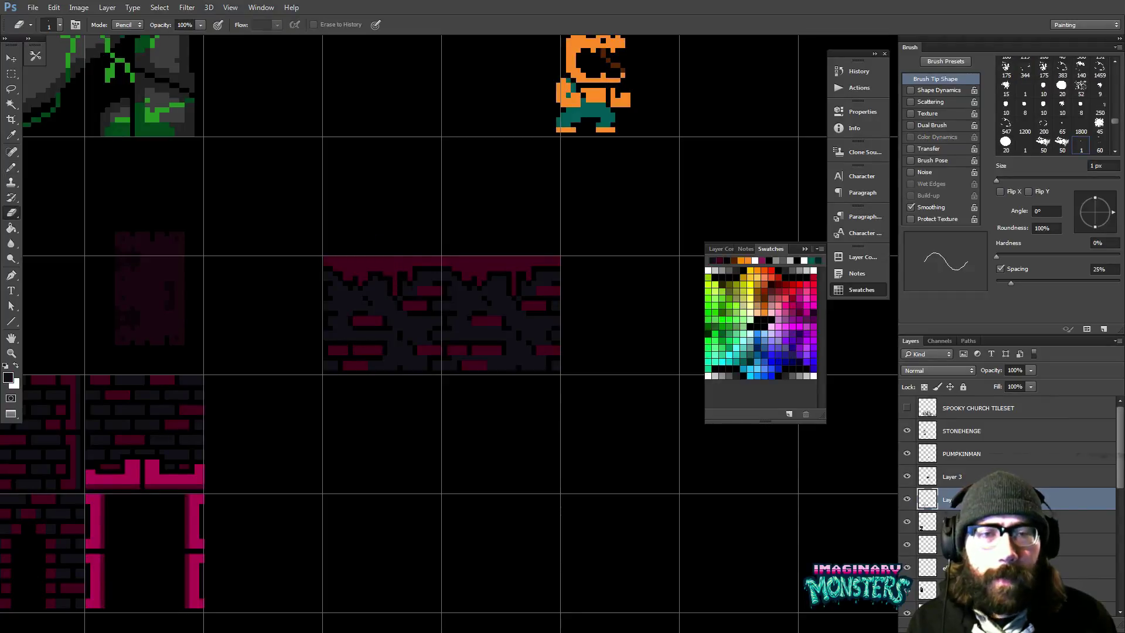
drag(440, 304, 432, 305)
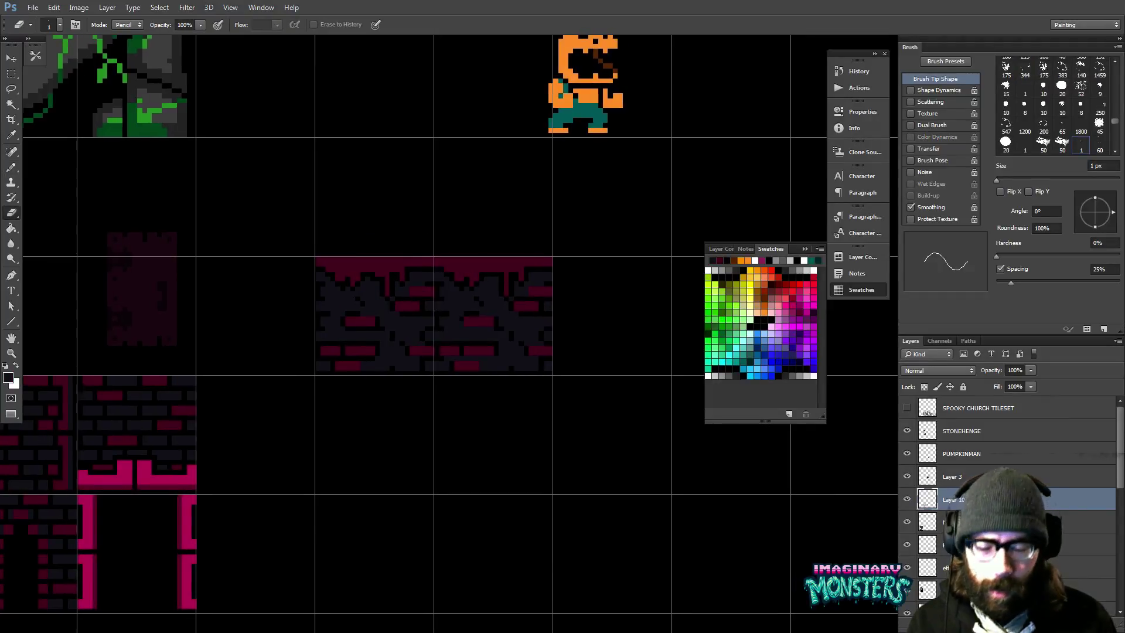
key(m)
mouse_move(598, 217)
mouse_down()
mouse_move(459, 427)
mouse_move(435, 435)
mouse_up()
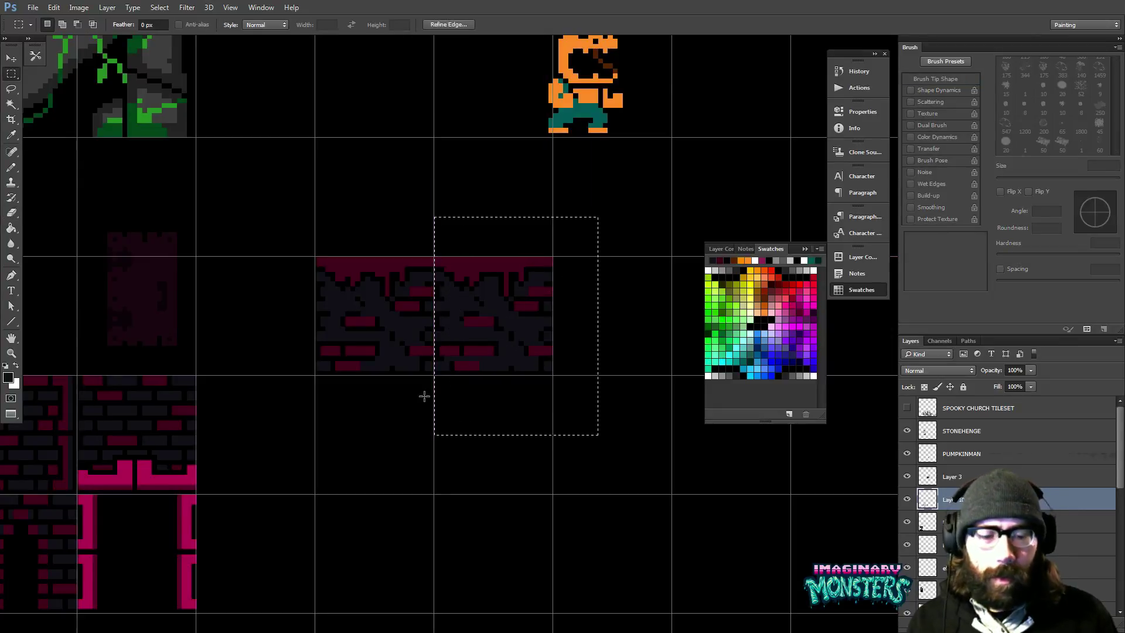
key(Delete)
key(ctrl+d)
- Examine the single dripping brick tile up close and alongside the castle, stone and house tiles
key(b)
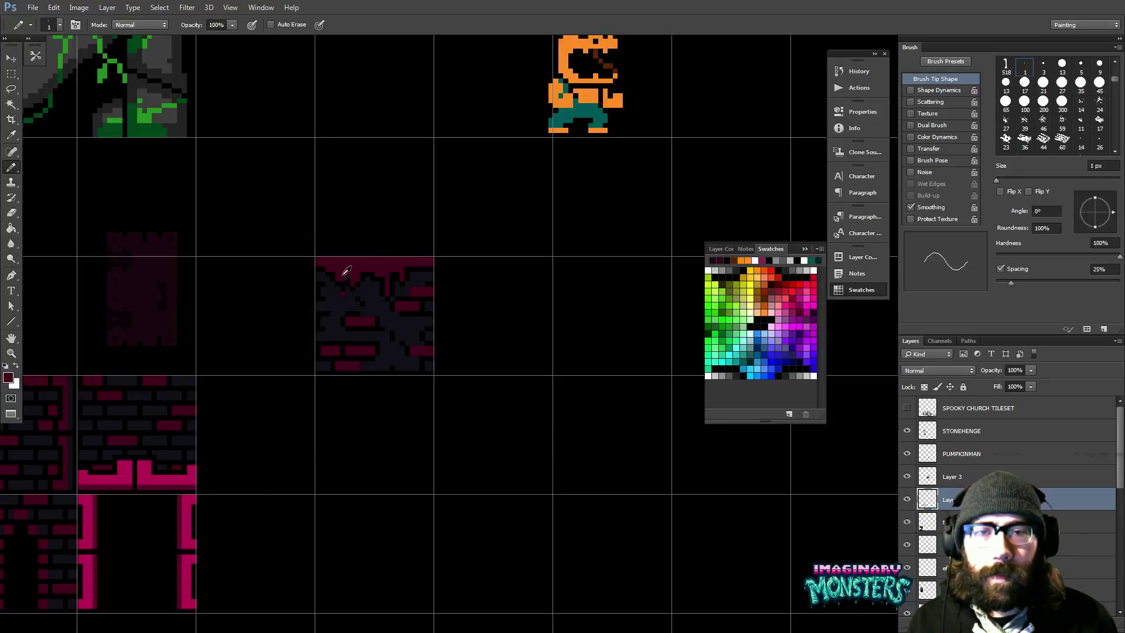
drag(353, 315, 363, 326)
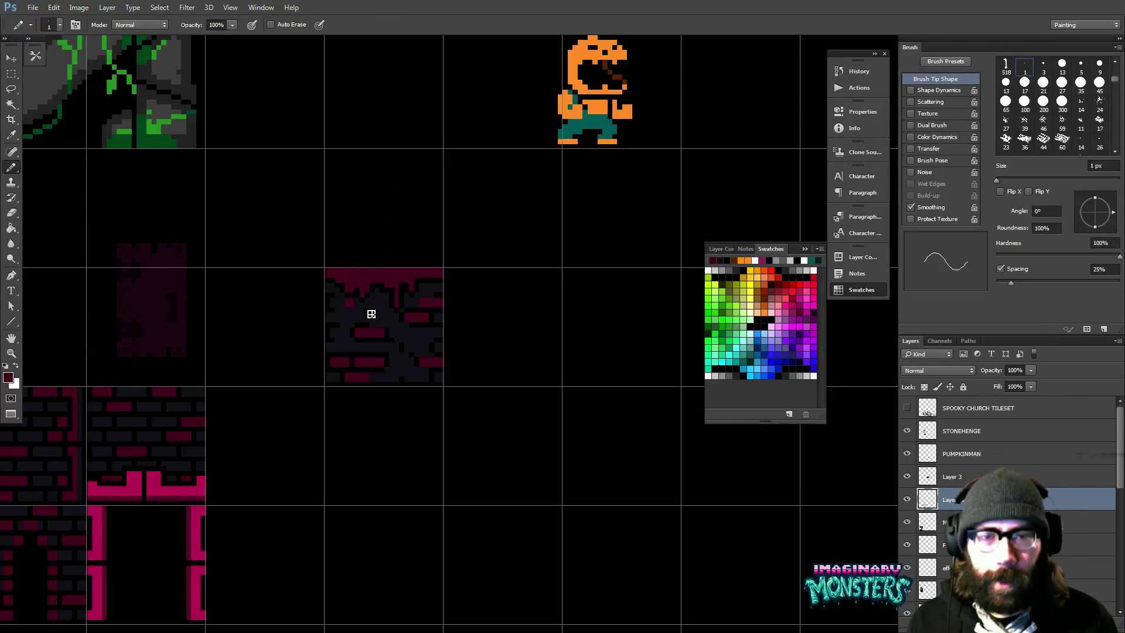
key(e)
drag(459, 319, 473, 284)
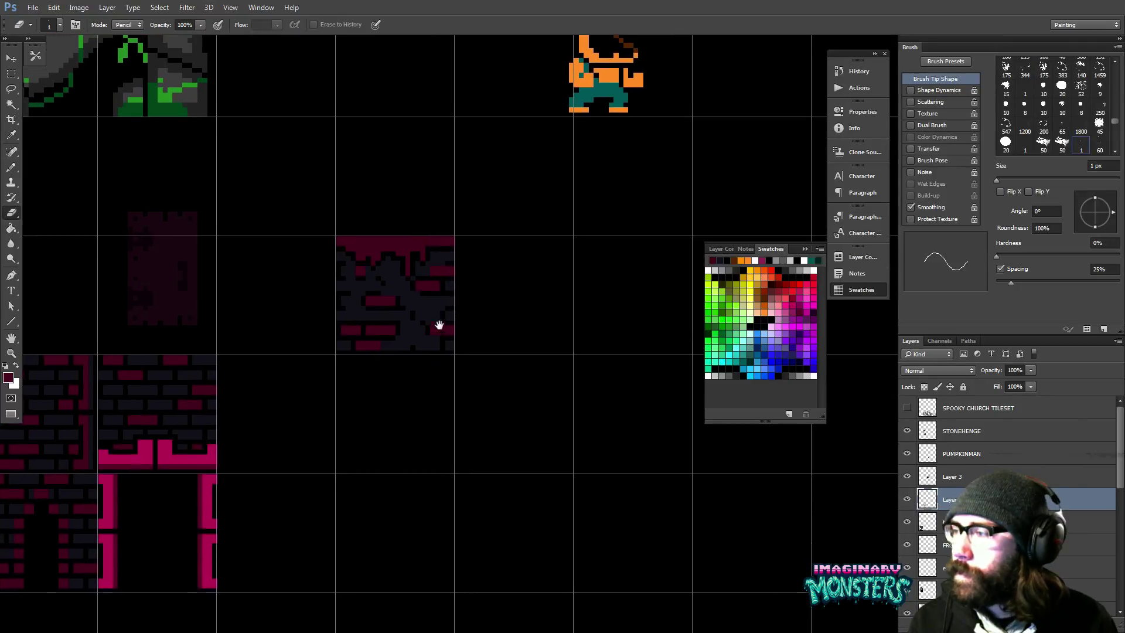
drag(439, 324, 413, 299)
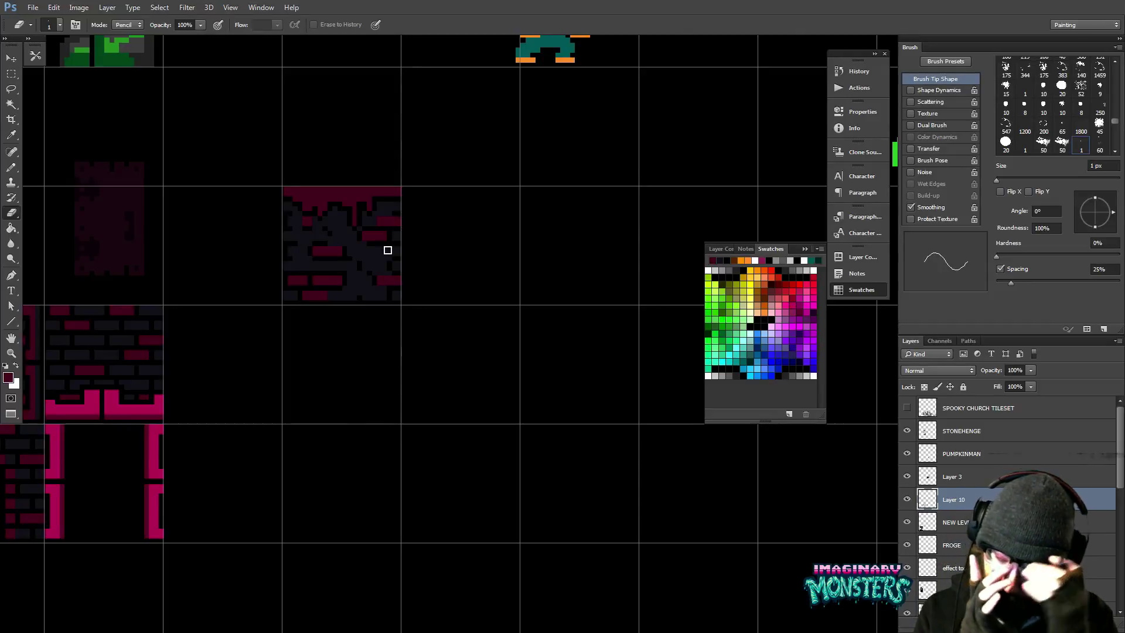
drag(326, 299, 470, 321)
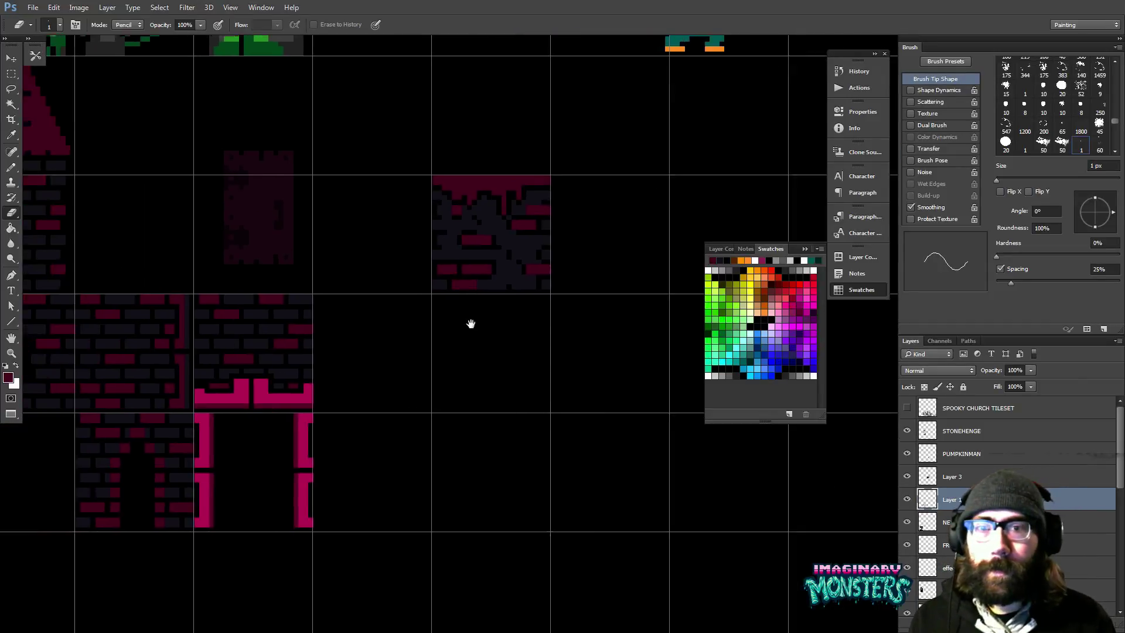
key(z)
scroll(472, 325, down, 5)
scroll(432, 346, up, 1)
key(e)
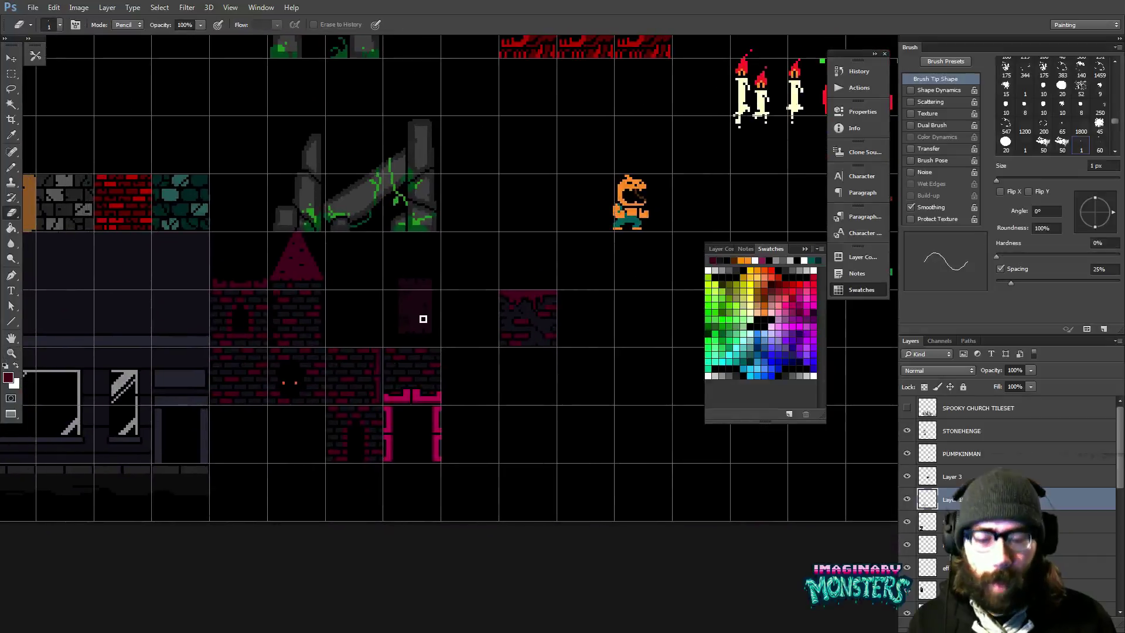
drag(511, 201, 453, 289)
- Copy the red brick column and ledge beside the candle-topped pillar onto a new layer, using the grid to bound the selection
key(z)
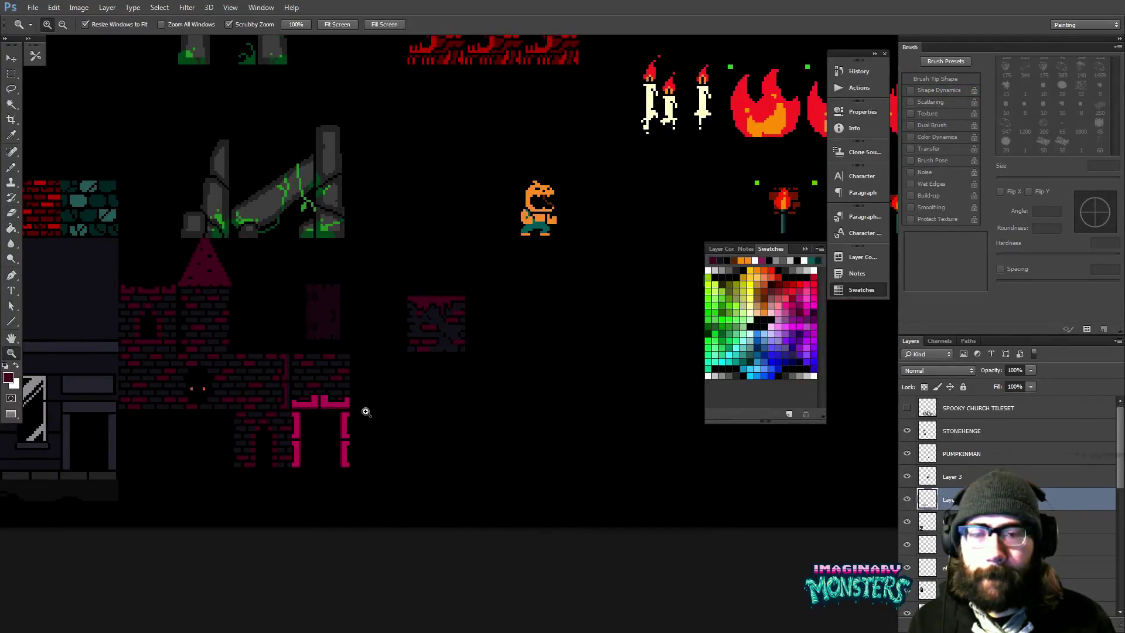
drag(490, 274, 274, 524)
drag(545, 175, 246, 512)
drag(523, 219, 423, 572)
drag(373, 347, 592, 268)
drag(410, 410, 531, 310)
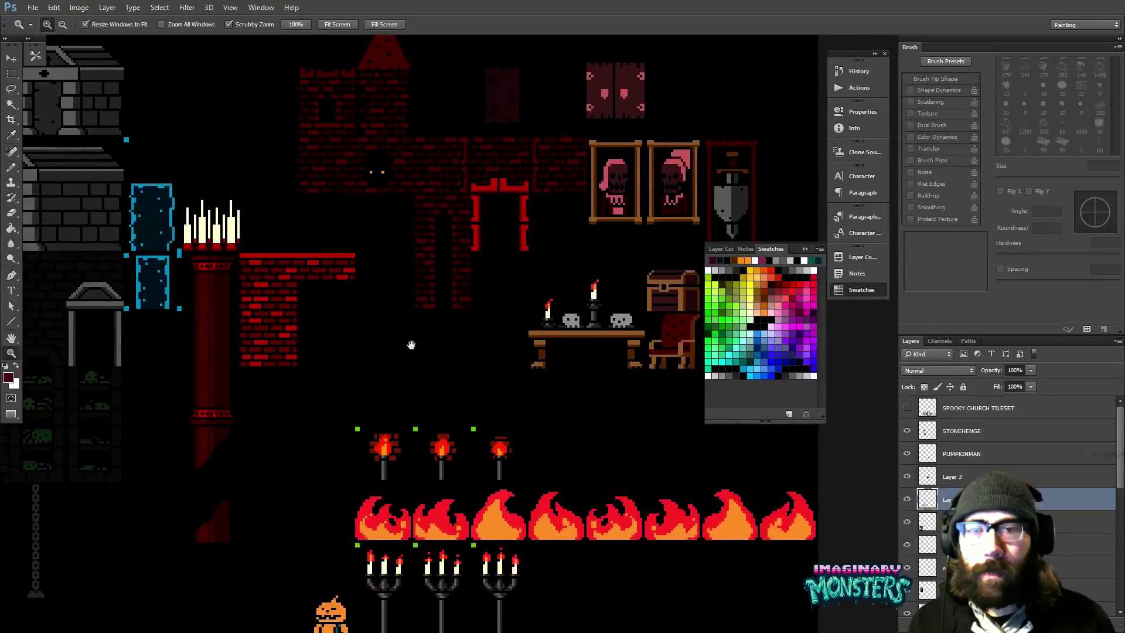
drag(339, 367, 364, 346)
key(m)
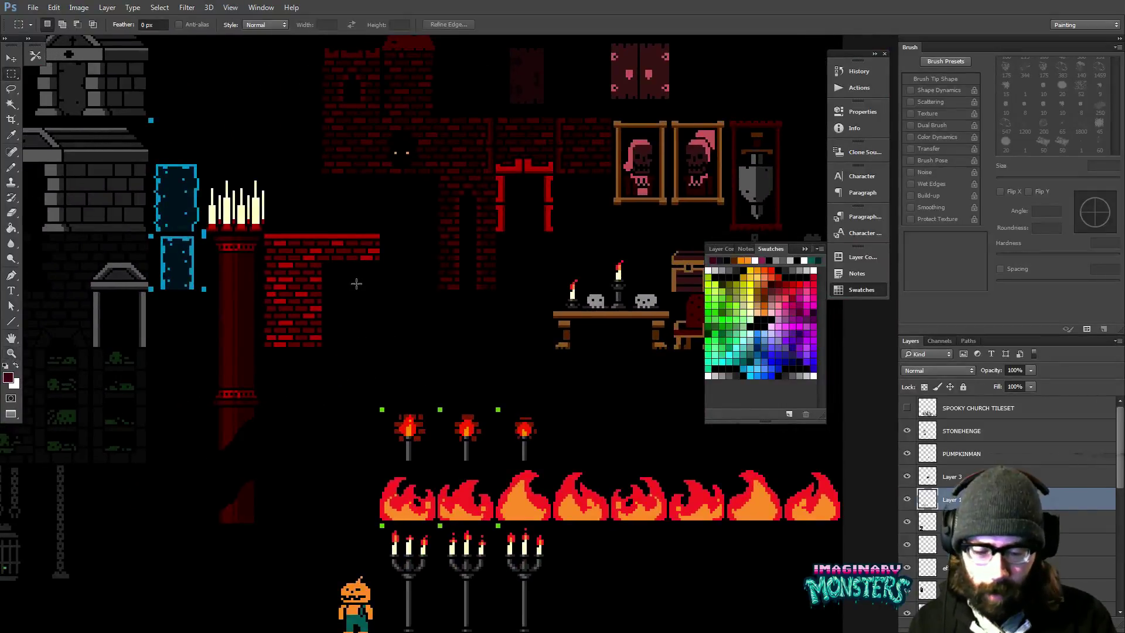
key(ctrl+apostrophe)
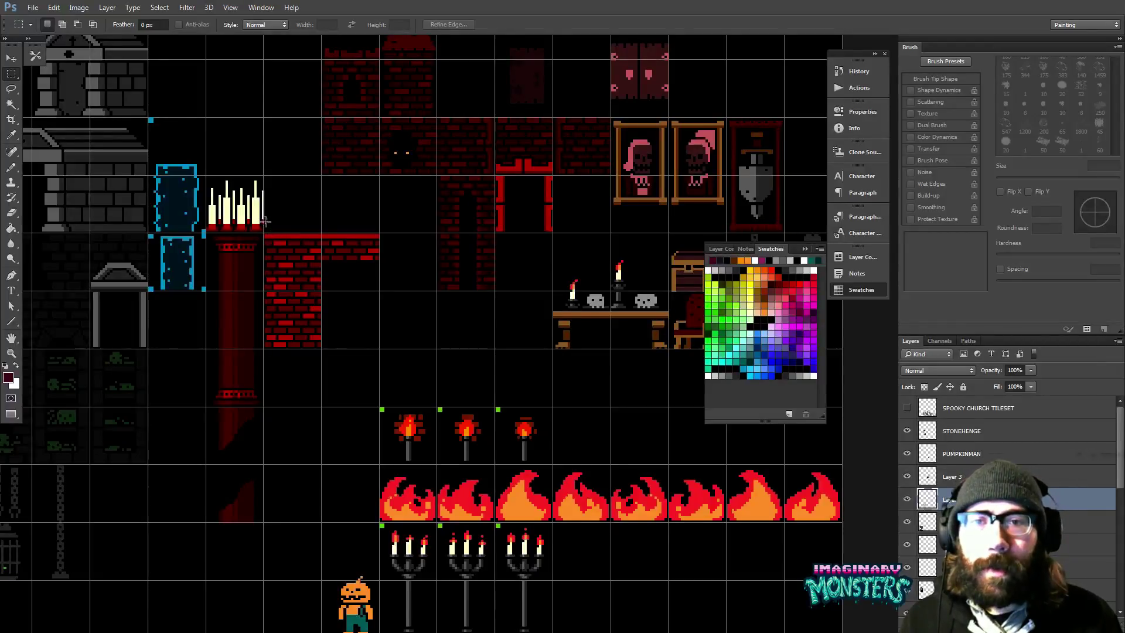
drag(262, 232, 378, 347)
key(ctrl+d)
key(v)
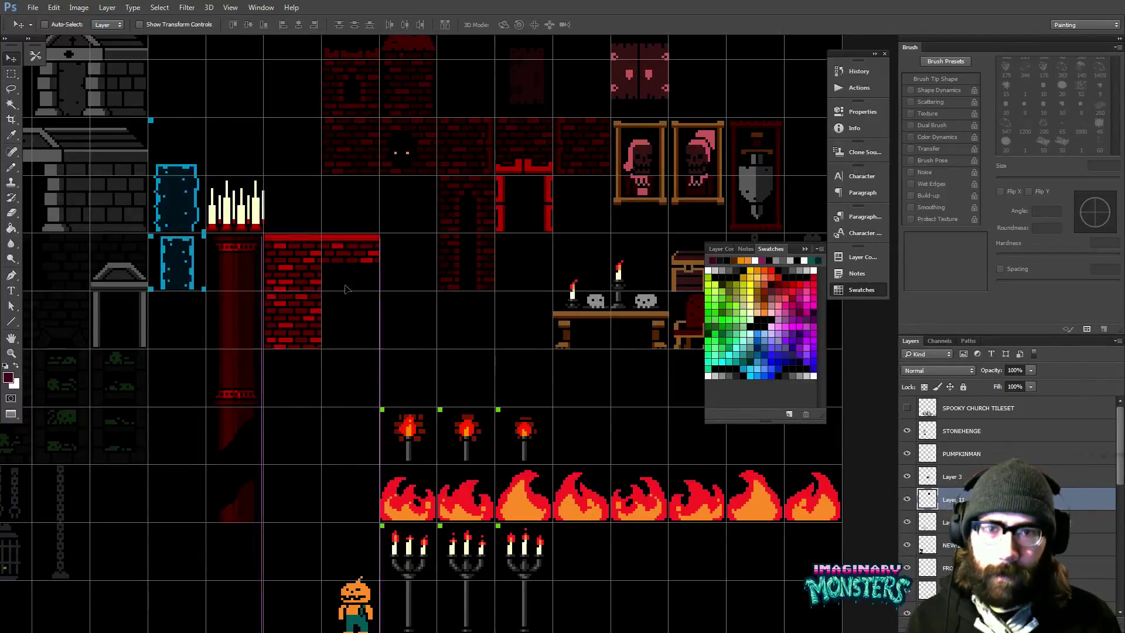
- Move the copied red brick column and ledge into the empty cells below the dripping brick tile
drag(348, 290, 526, 98)
drag(522, 101, 358, 472)
drag(356, 473, 535, 431)
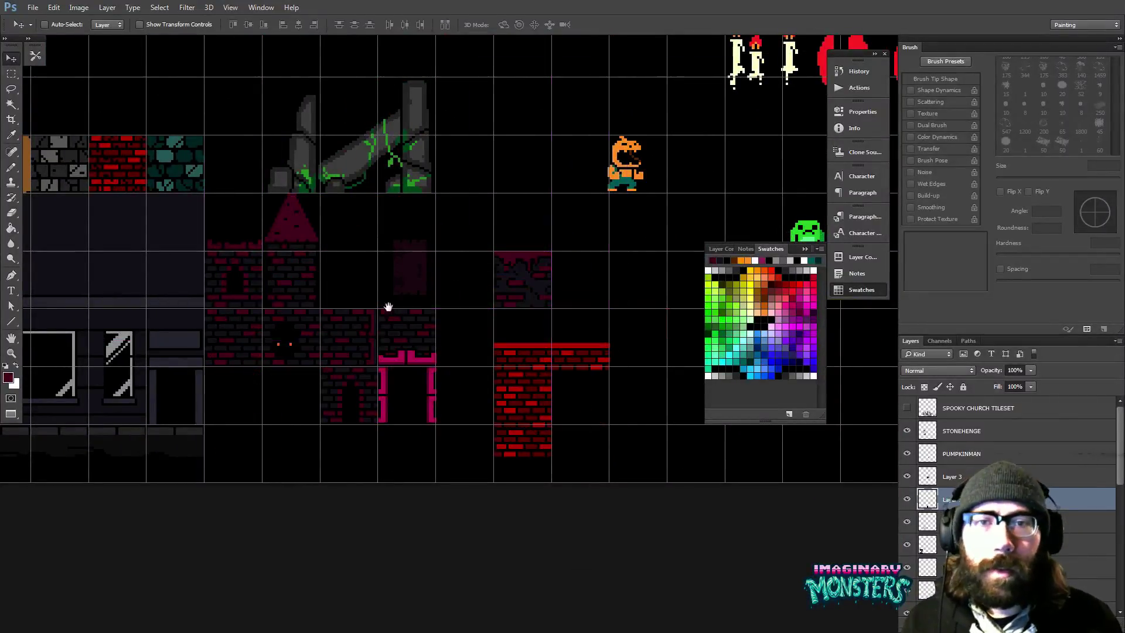
- Place the pumpkin character above the castle gate and align the red brick tiles to the grid beneath the castle's left side
drag(388, 307, 259, 331)
key(ctrl+z)
drag(329, 329, 413, 280)
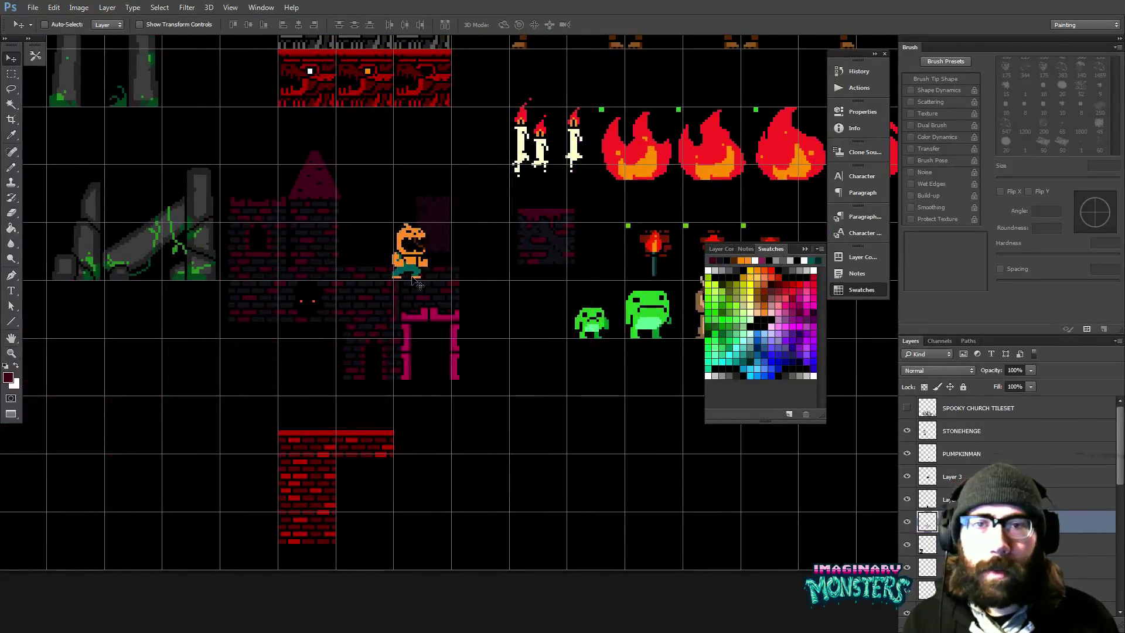
ctrl+click(384, 267)
drag(313, 312, 409, 350)
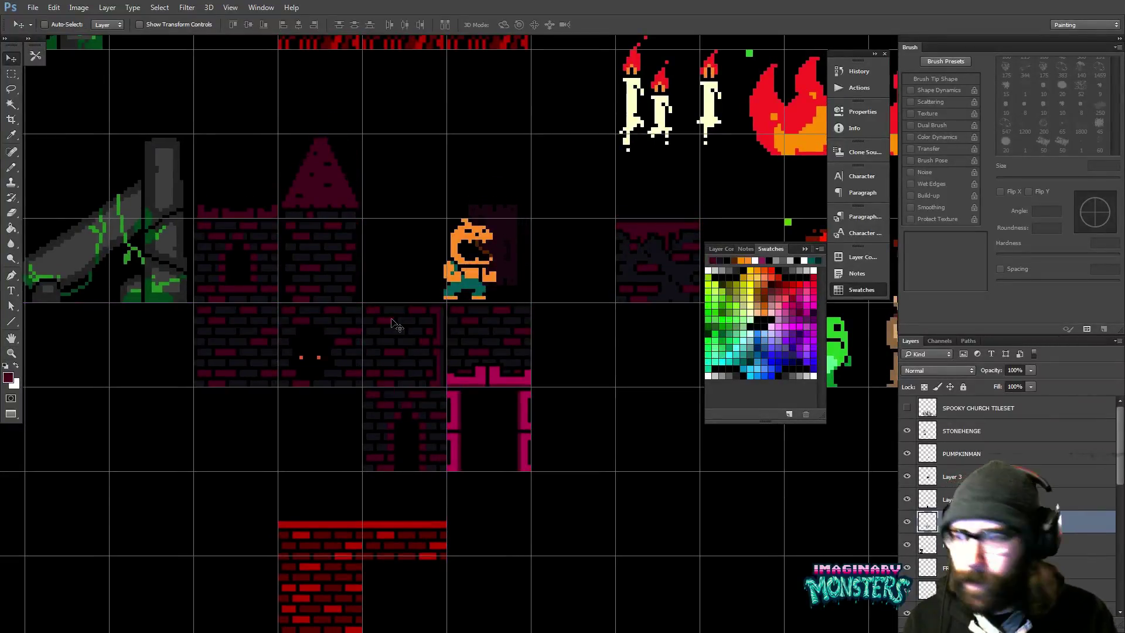
drag(312, 412, 322, 285)
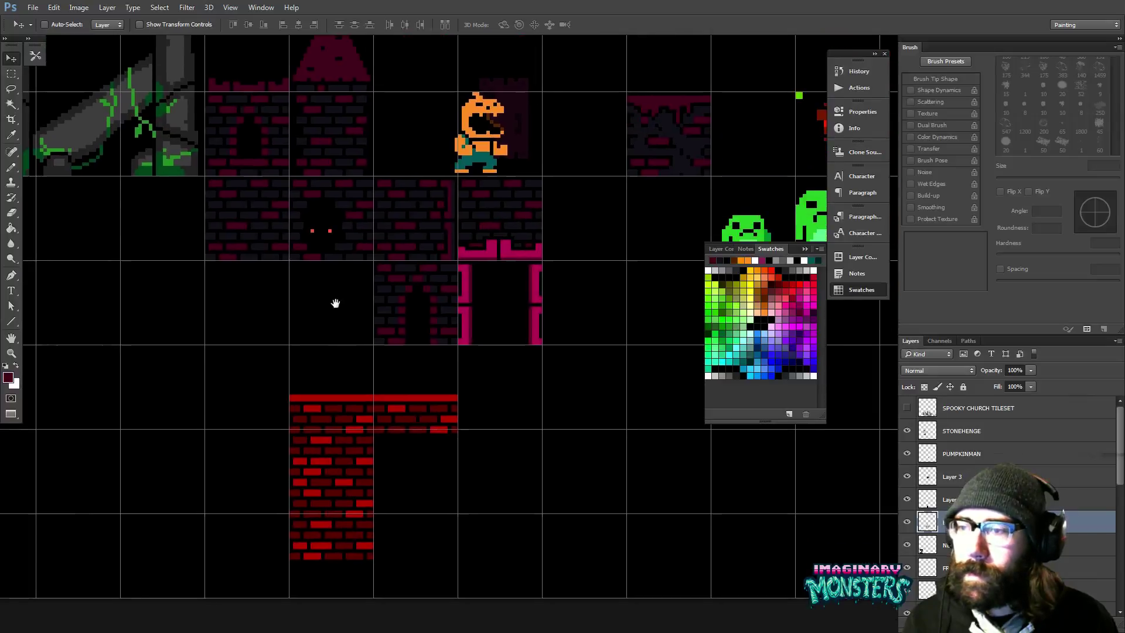
drag(363, 412, 284, 375)
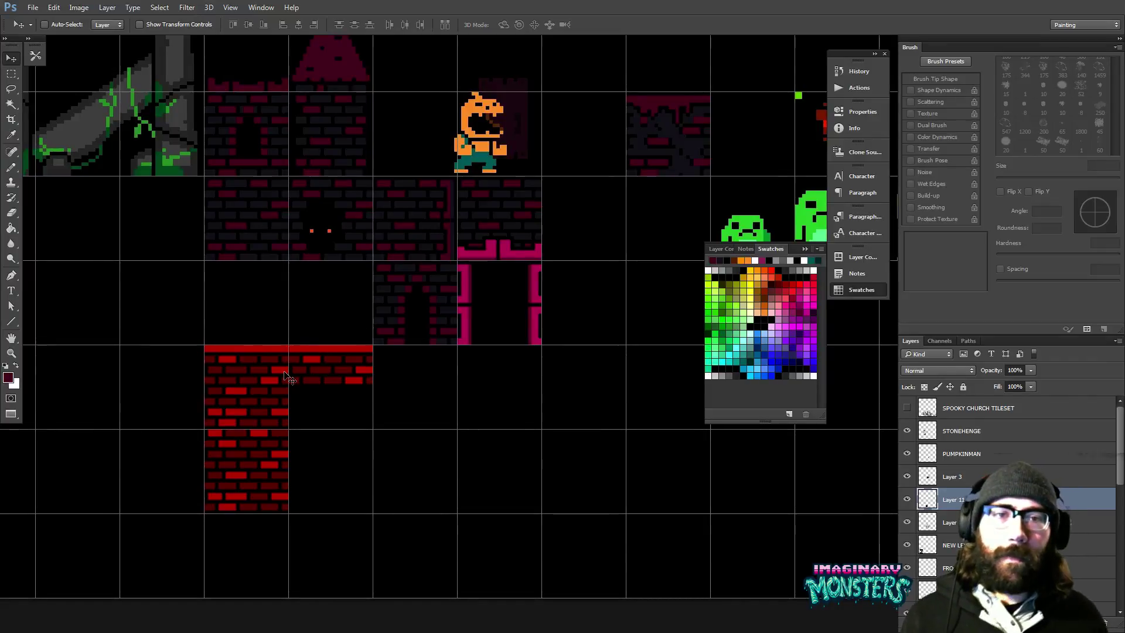
- Compare the original red castle scene with the recolored maroon castle and the copied red brick tiles
scroll(415, 319, up, 5)
drag(445, 235, 395, 329)
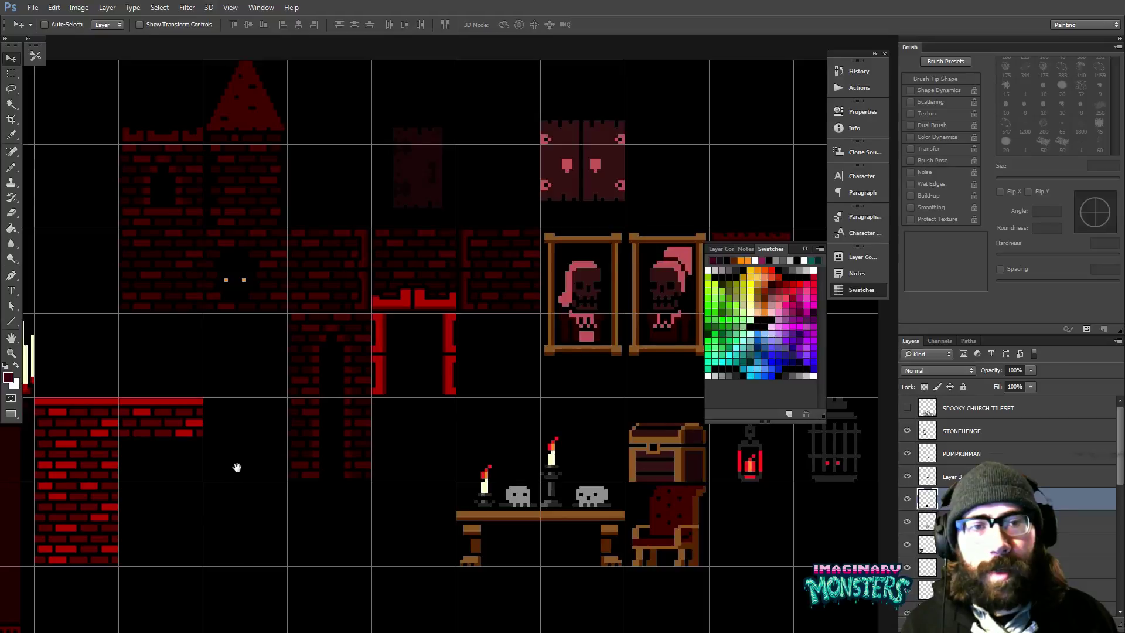
scroll(256, 410, down, 15)
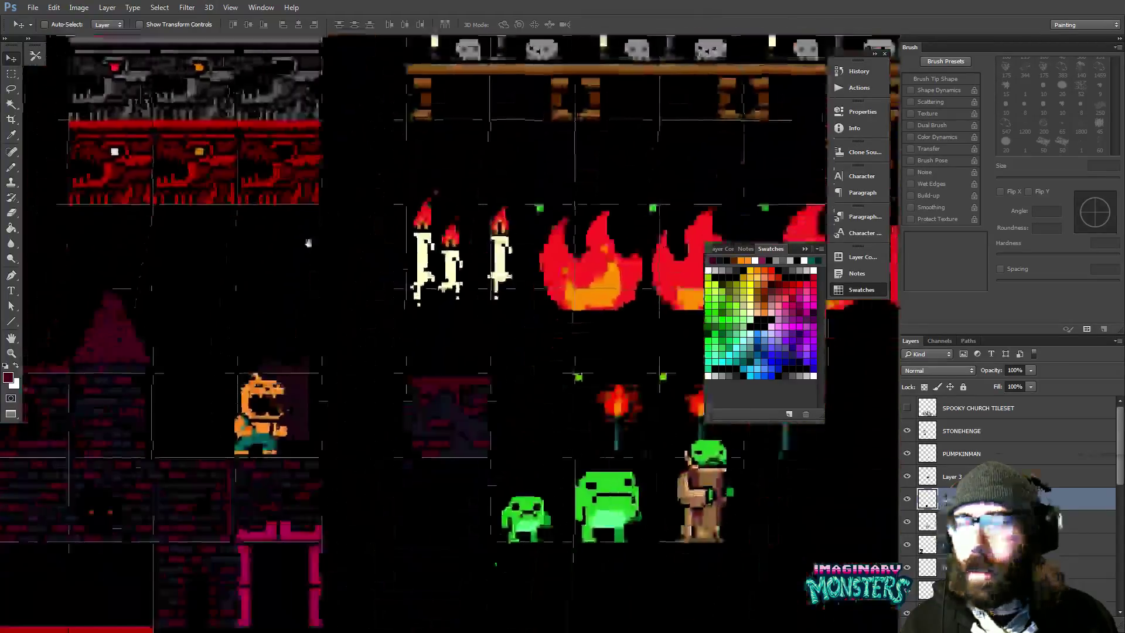
scroll(298, 337, down, 2)
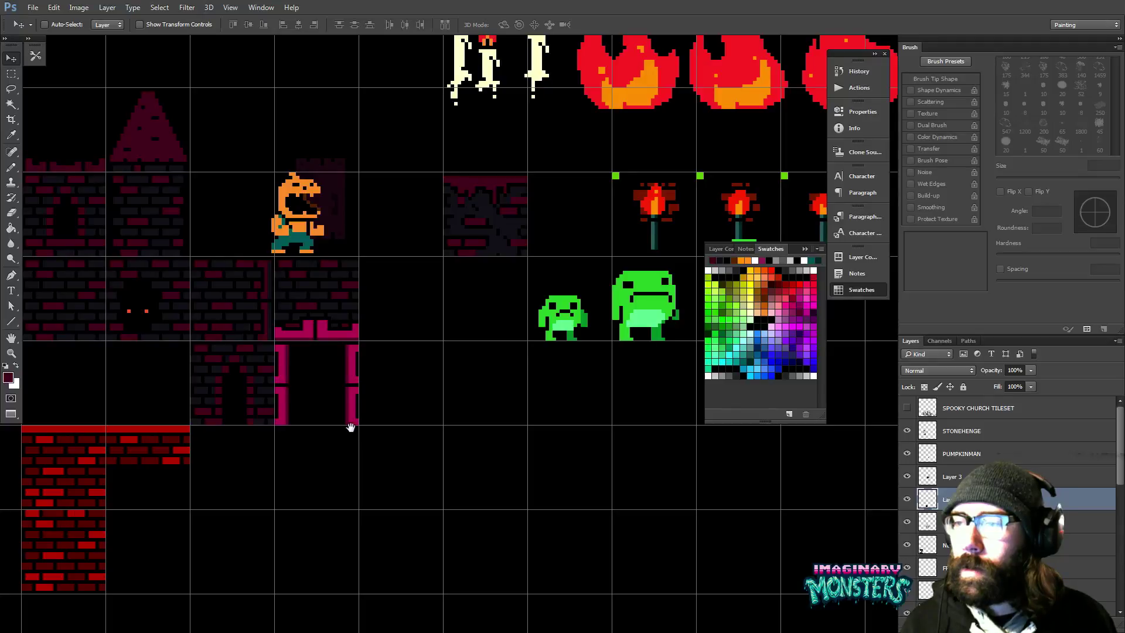
mouse_move(350, 428)
mouse_down()
mouse_move(344, 410)
mouse_move(363, 417)
mouse_up()
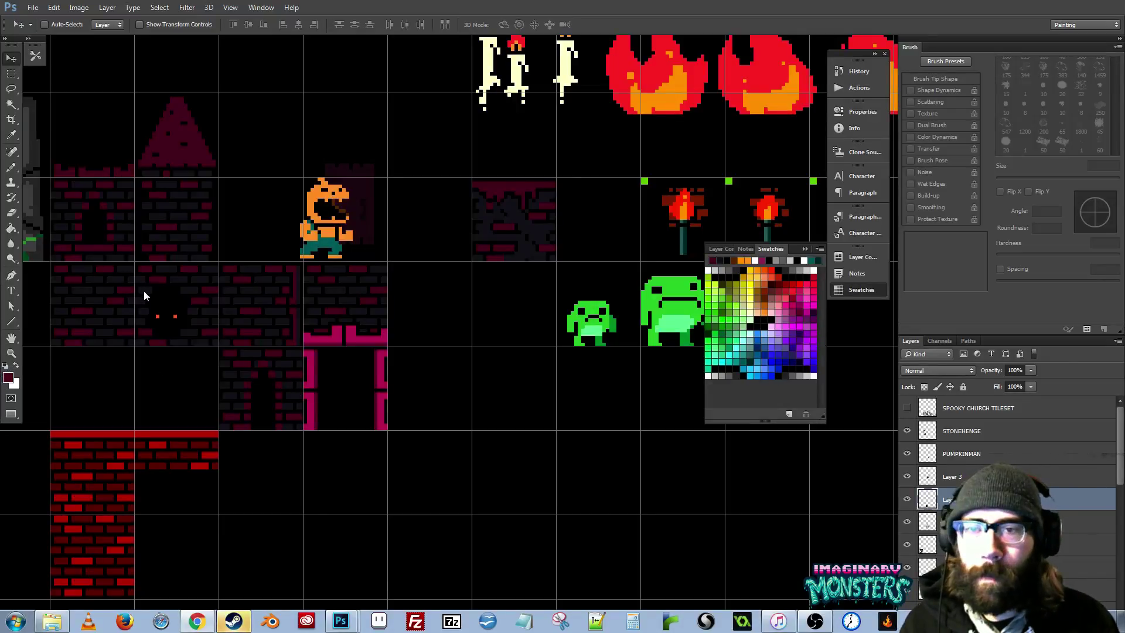
drag(136, 350, 226, 326)
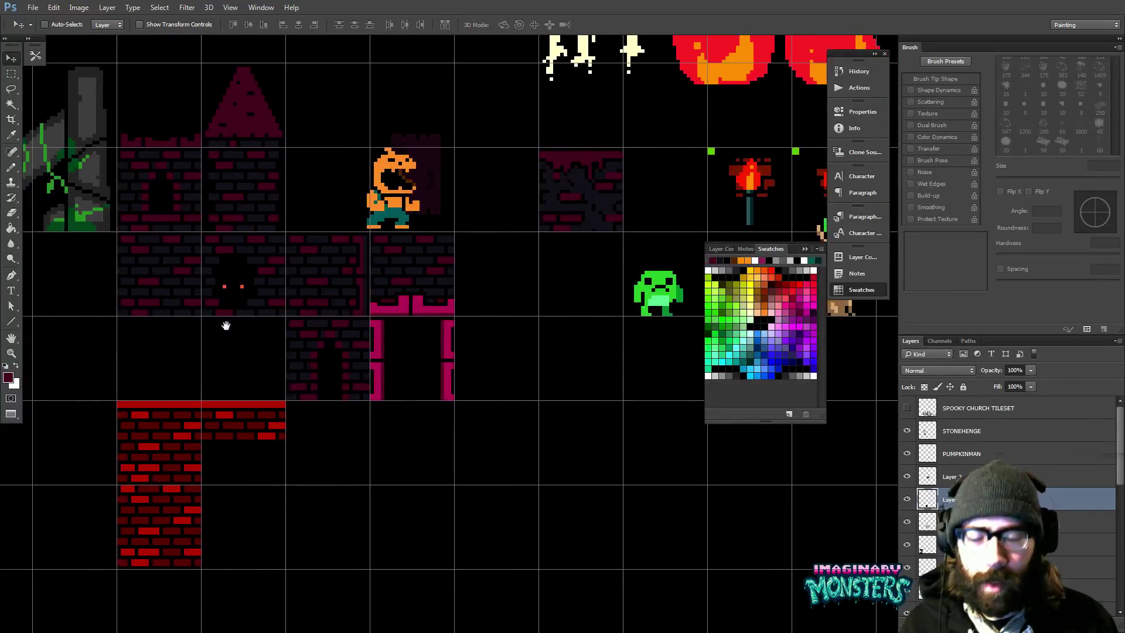
drag(385, 354, 425, 338)
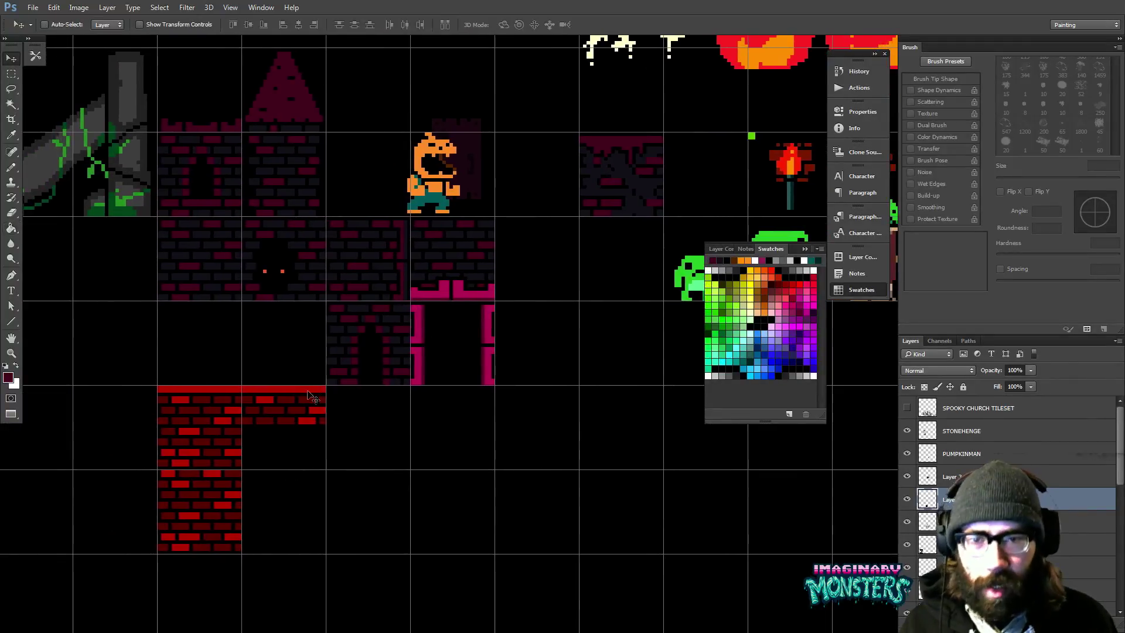
- Recolor the copied tiles' bright red bricks and ledge band with the magenta sampled from the castle gate
key(i)
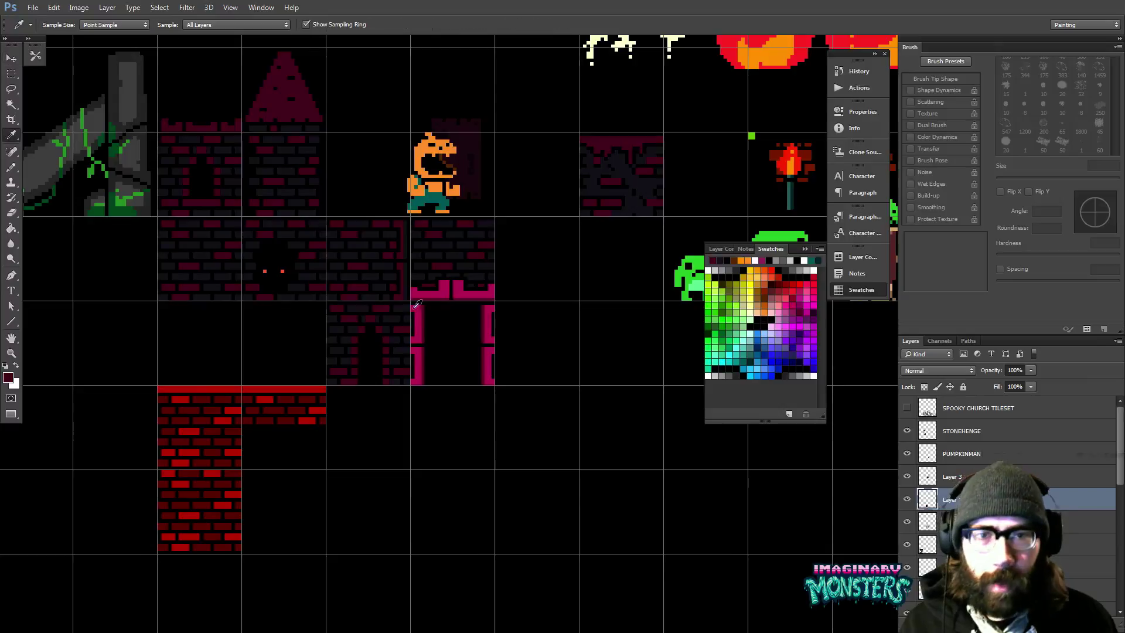
click(419, 310)
key(g)
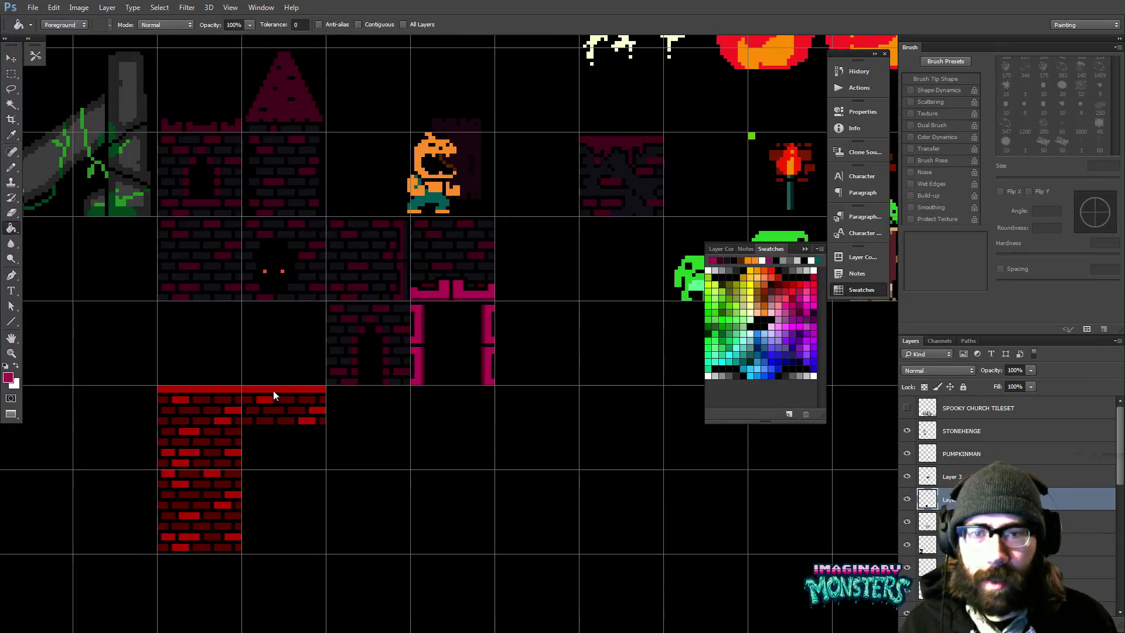
click(274, 391)
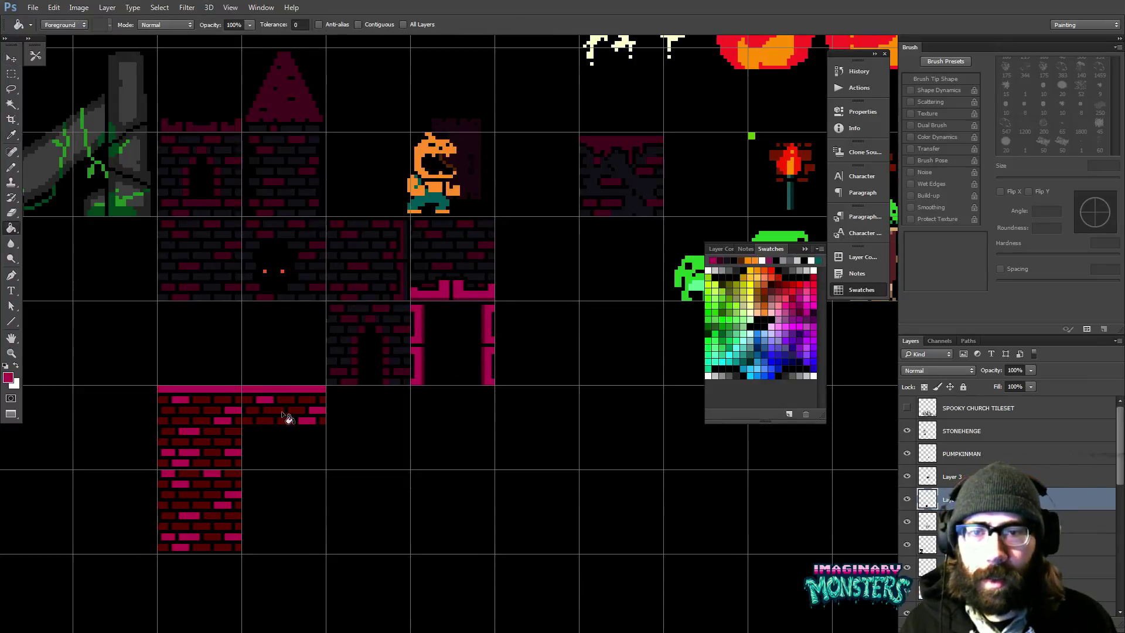
- Recolor the copied tiles' dark red bricks with the dark maroon shade sampled from the castle gate
alt+click(423, 321)
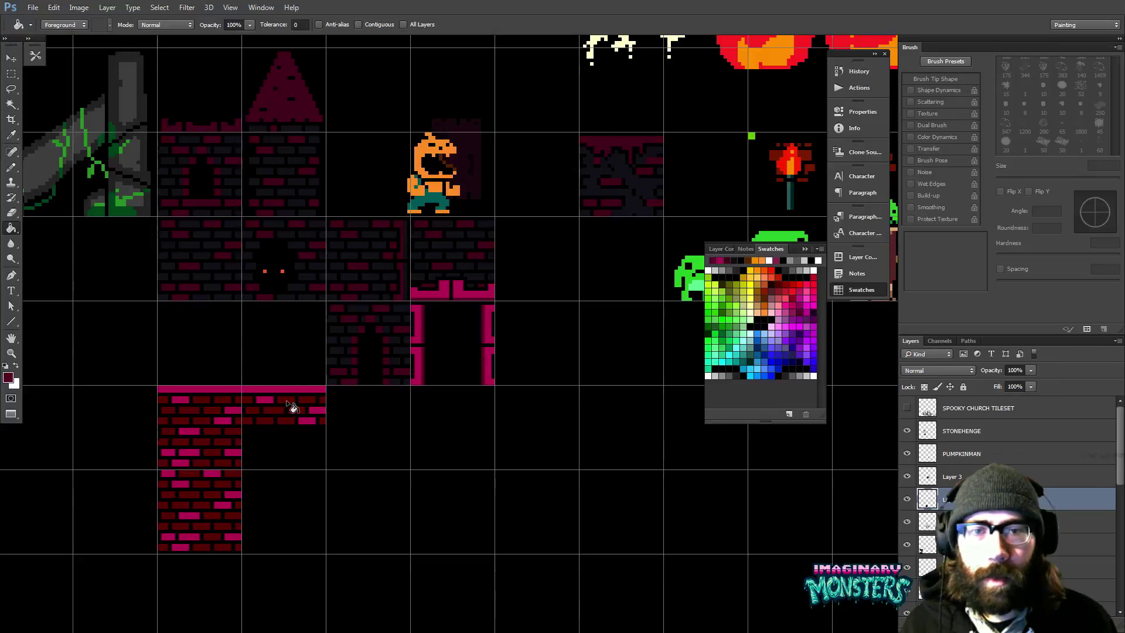
drag(374, 373, 314, 399)
key(z)
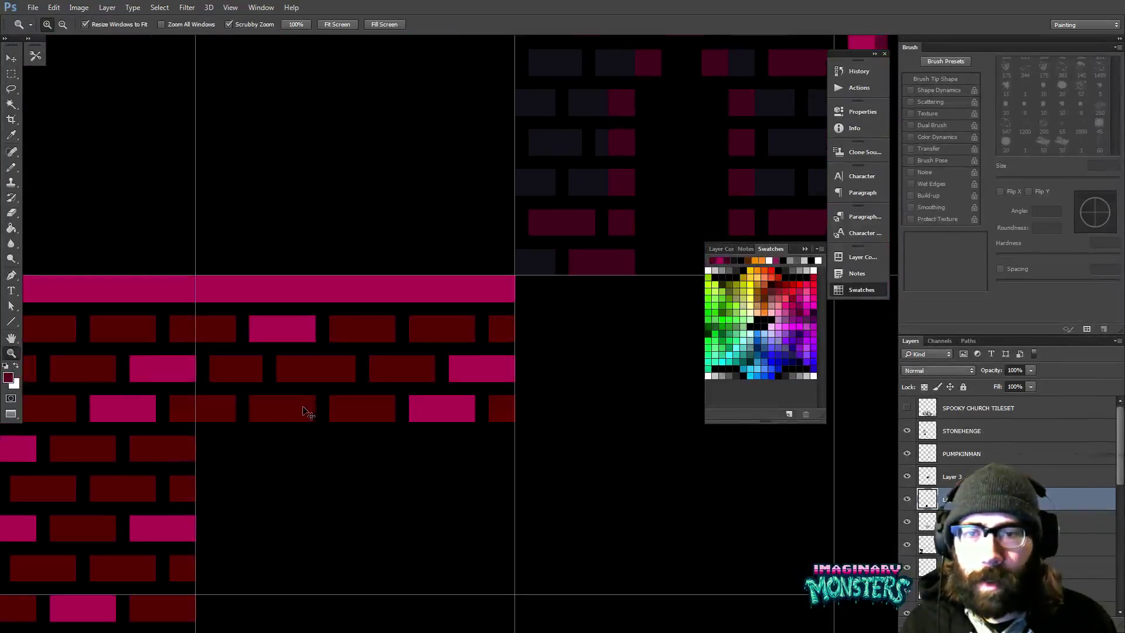
drag(203, 419, 352, 355)
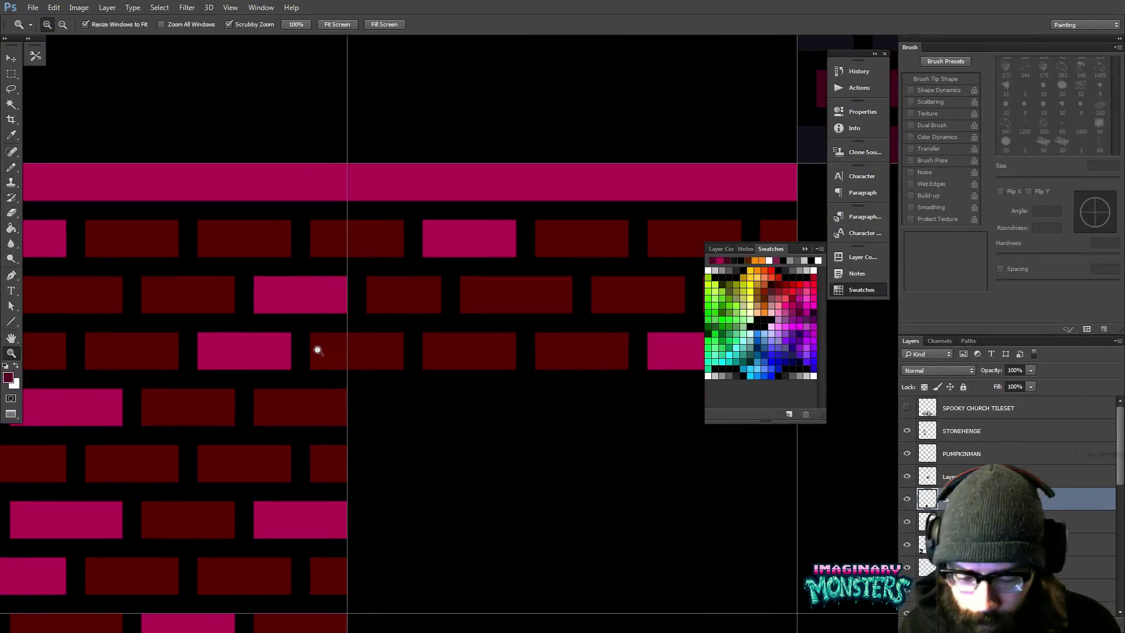
key(g)
click(332, 365)
key(z)
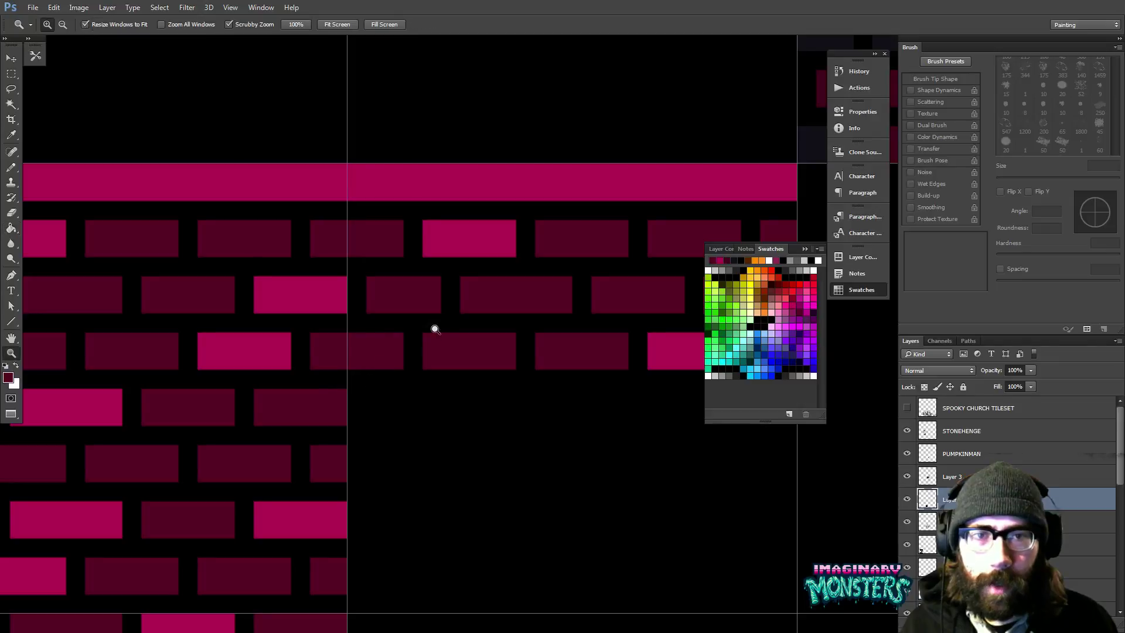
- Move the pumpkin character down from above the castle gate to stand on the magenta ledge below the castle's left side
drag(434, 327, 384, 360)
drag(483, 288, 364, 359)
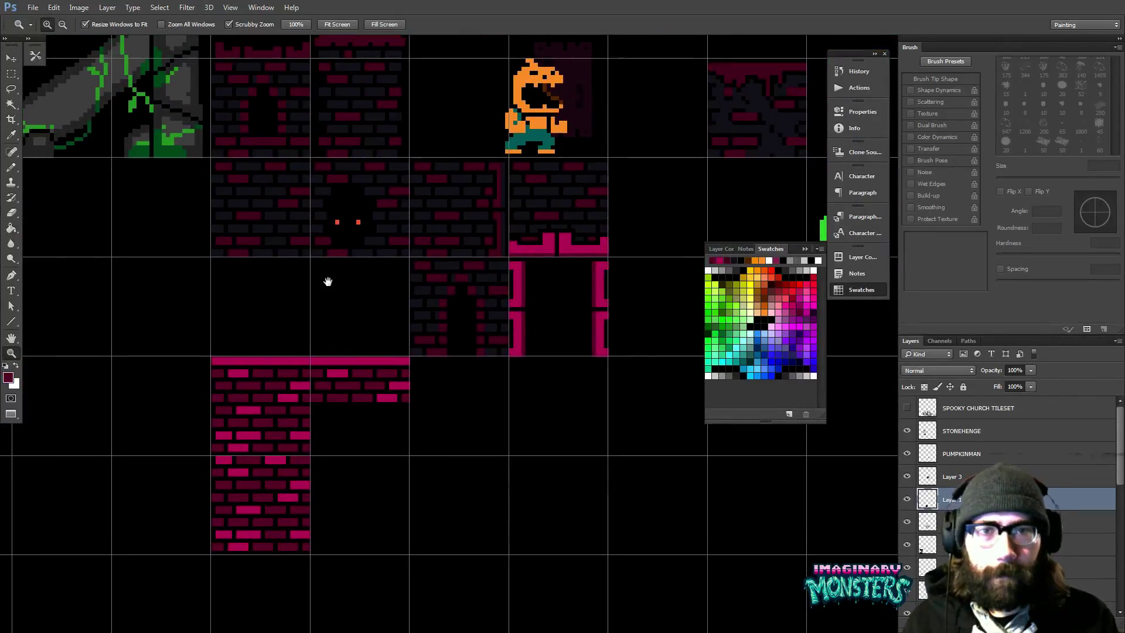
drag(433, 295, 378, 323)
key(v)
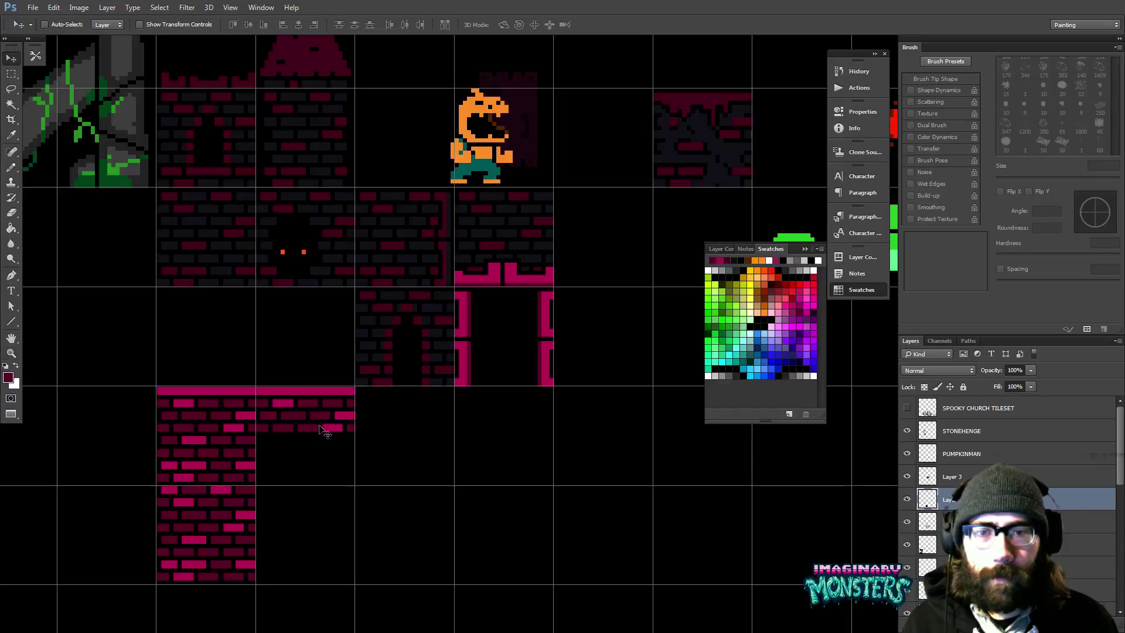
drag(323, 426, 409, 334)
key(z)
key(ctrl+z)
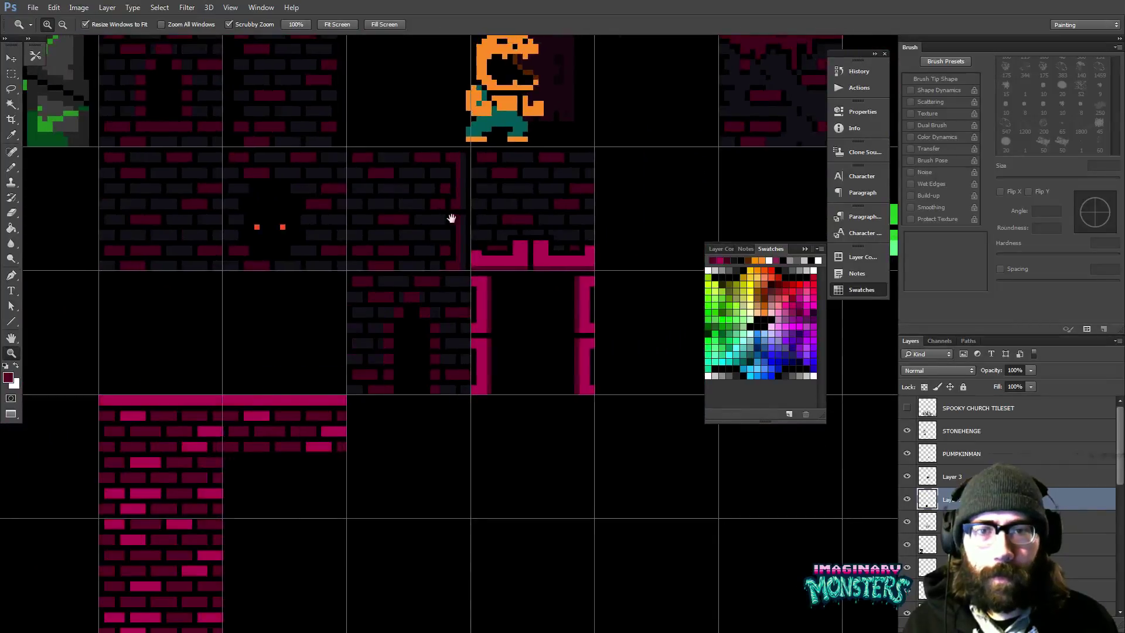
scroll(452, 221, up, 3)
key(v)
drag(501, 202, 217, 433)
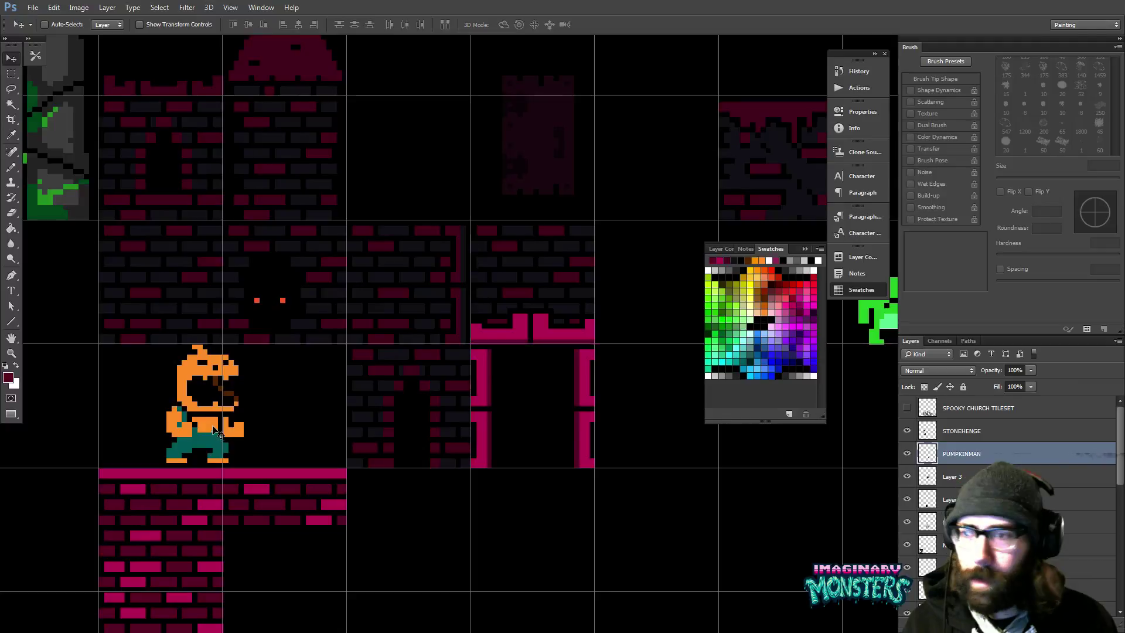
drag(230, 375, 240, 371)
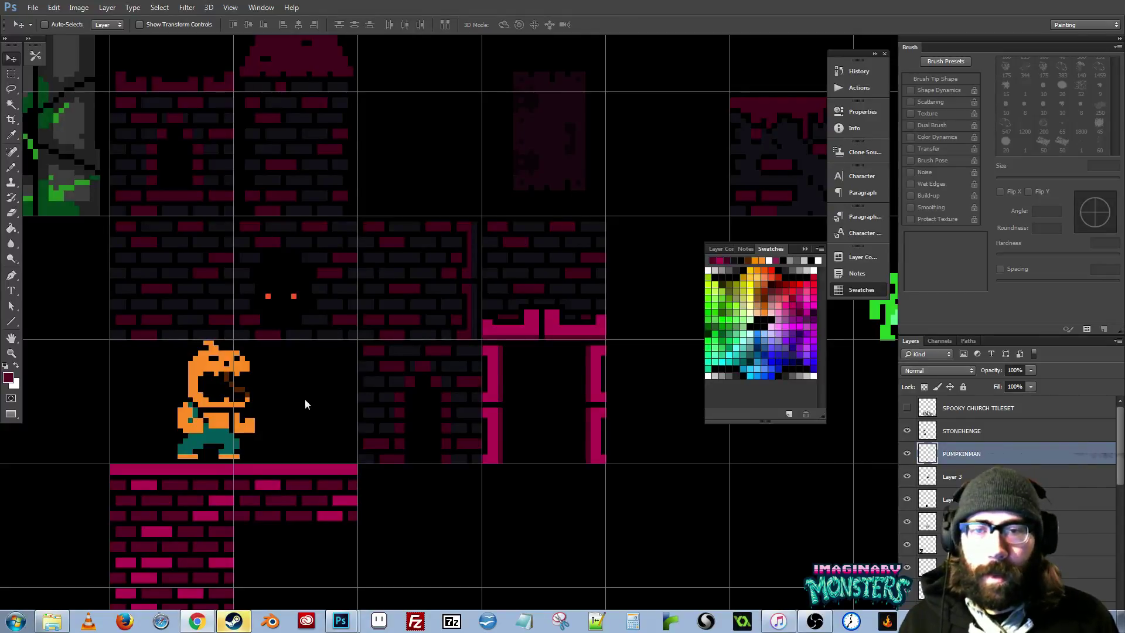
- Examine the pumpkin character standing on the magenta ledge against the dark castle bricks, up close and at a distance
scroll(316, 381, down, 2)
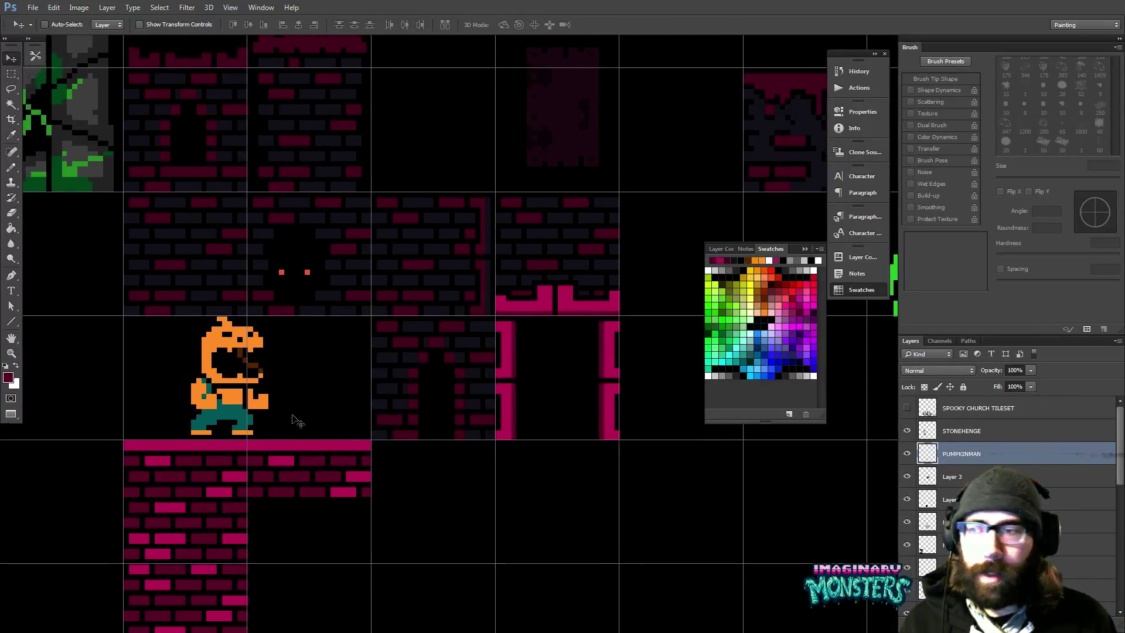
scroll(281, 357, down, 2)
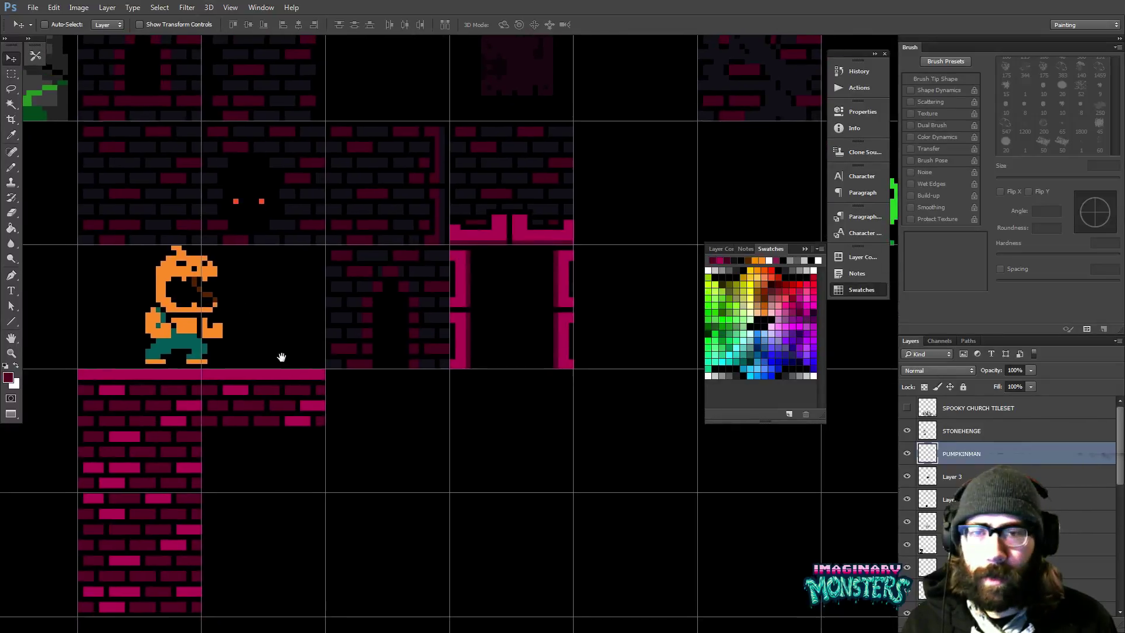
key(z)
scroll(310, 367, down, 3)
drag(320, 368, 344, 389)
key(v)
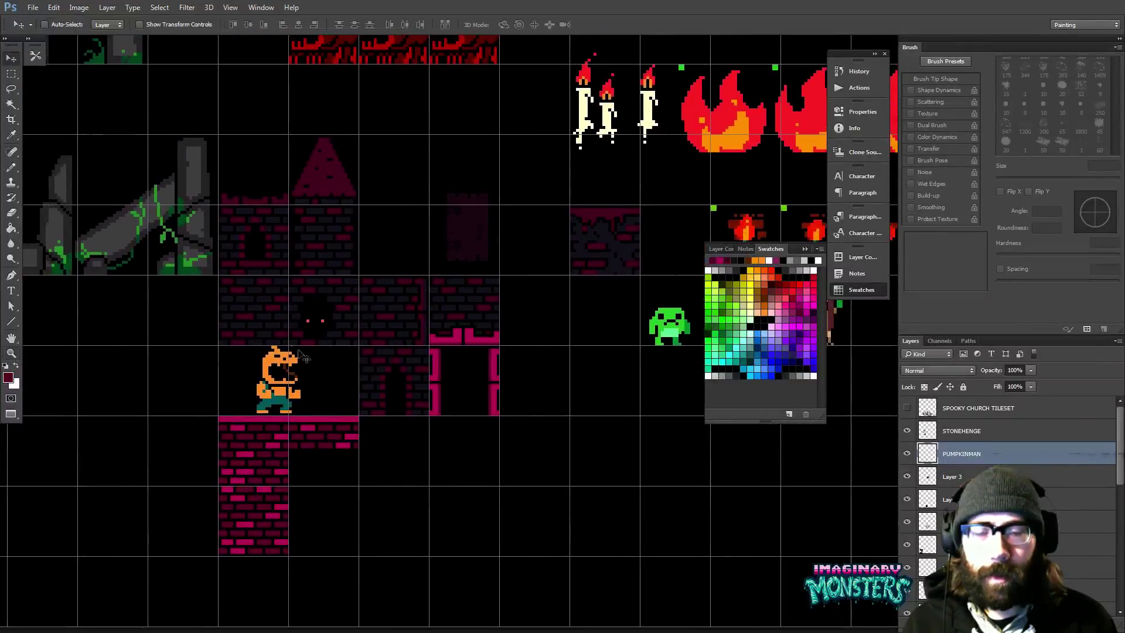
scroll(293, 383, up, 4)
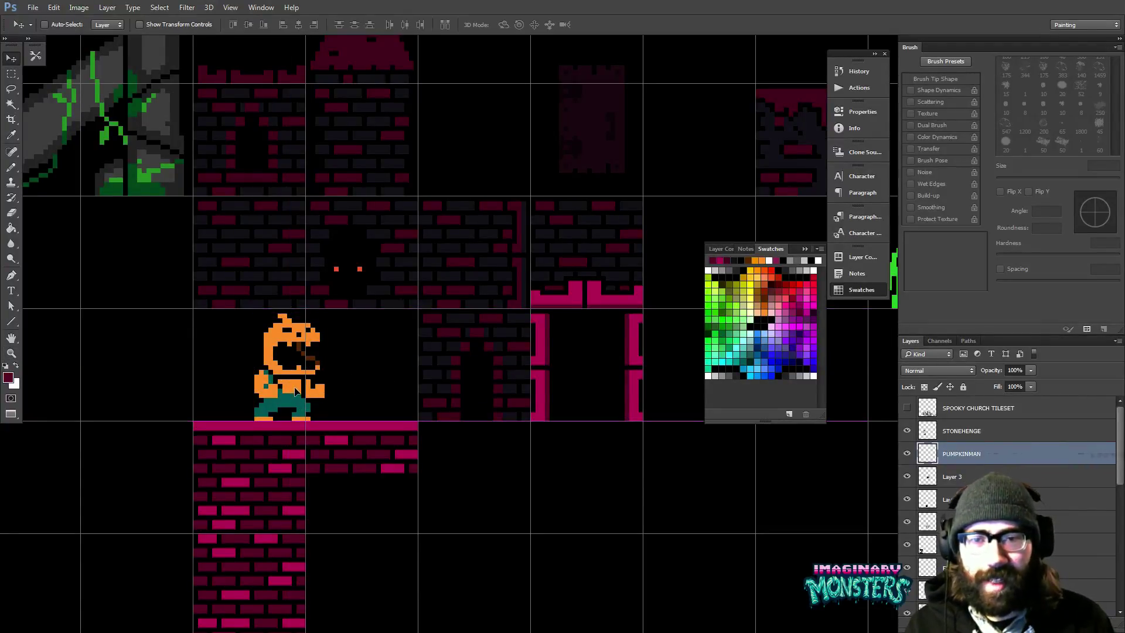
- Review the castle, pumpkin character and surrounding tiles with the grid hidden, and show the grid again
key(ctrl+apostrophe)
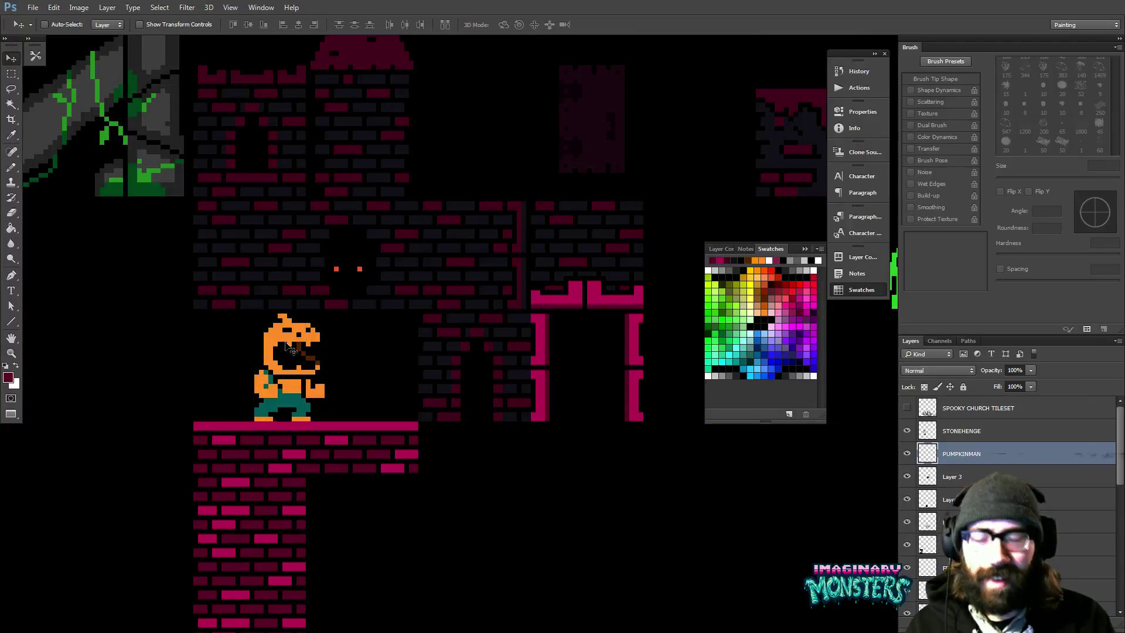
key(z)
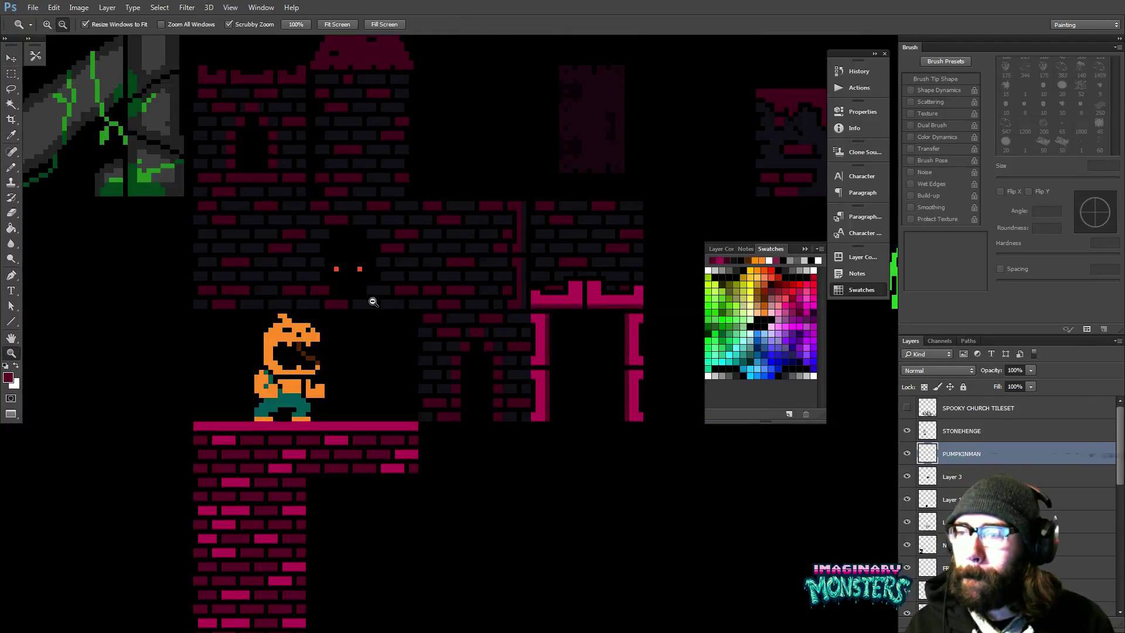
alt+click(381, 314)
alt+click(387, 320)
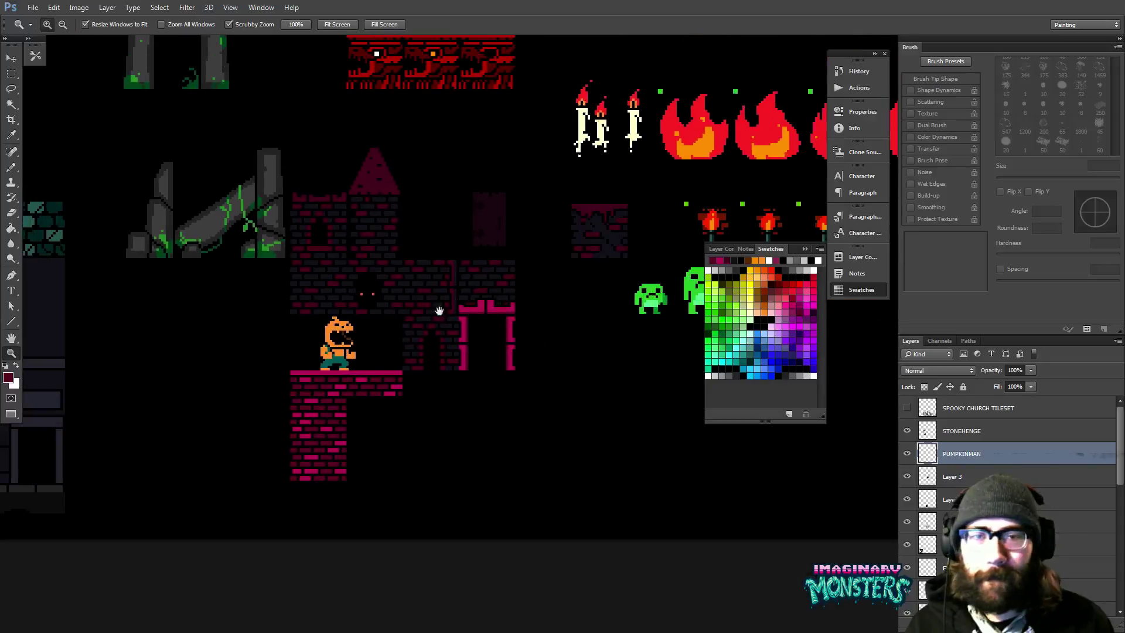
key(v)
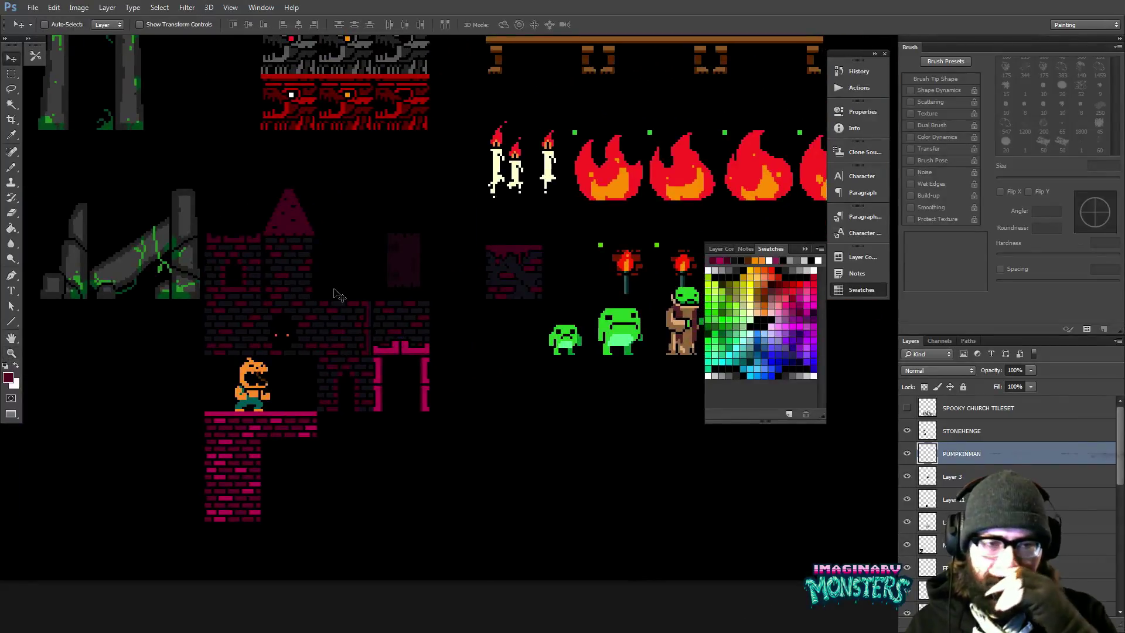
drag(258, 340, 366, 371)
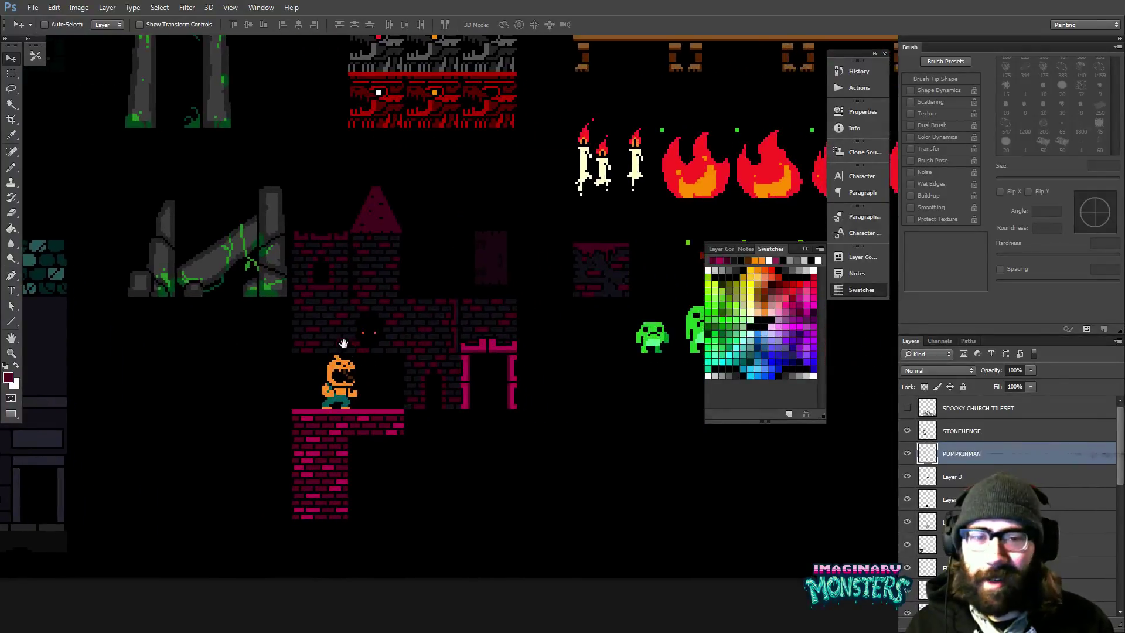
drag(427, 422, 397, 416)
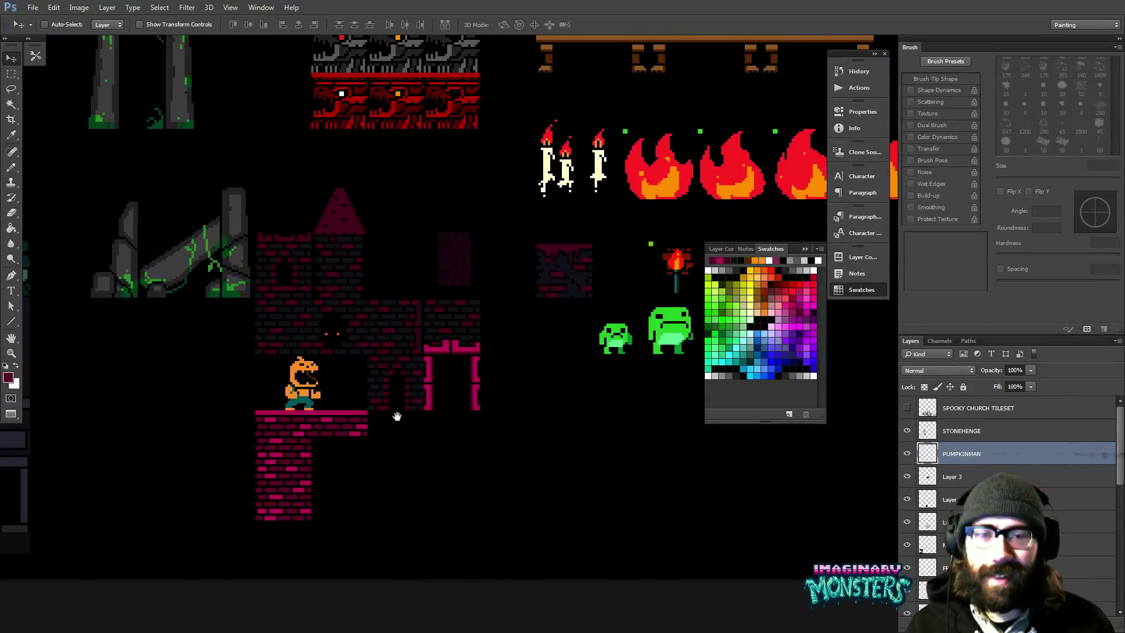
drag(426, 316, 498, 334)
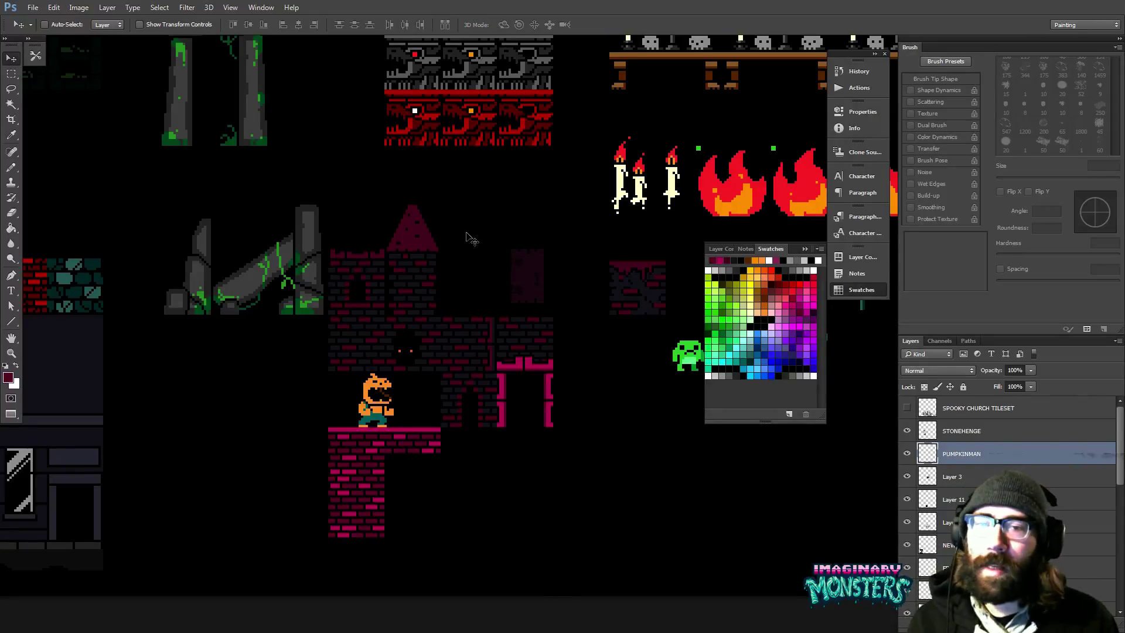
scroll(465, 234, down, 3)
scroll(389, 334, up, 2)
key(z)
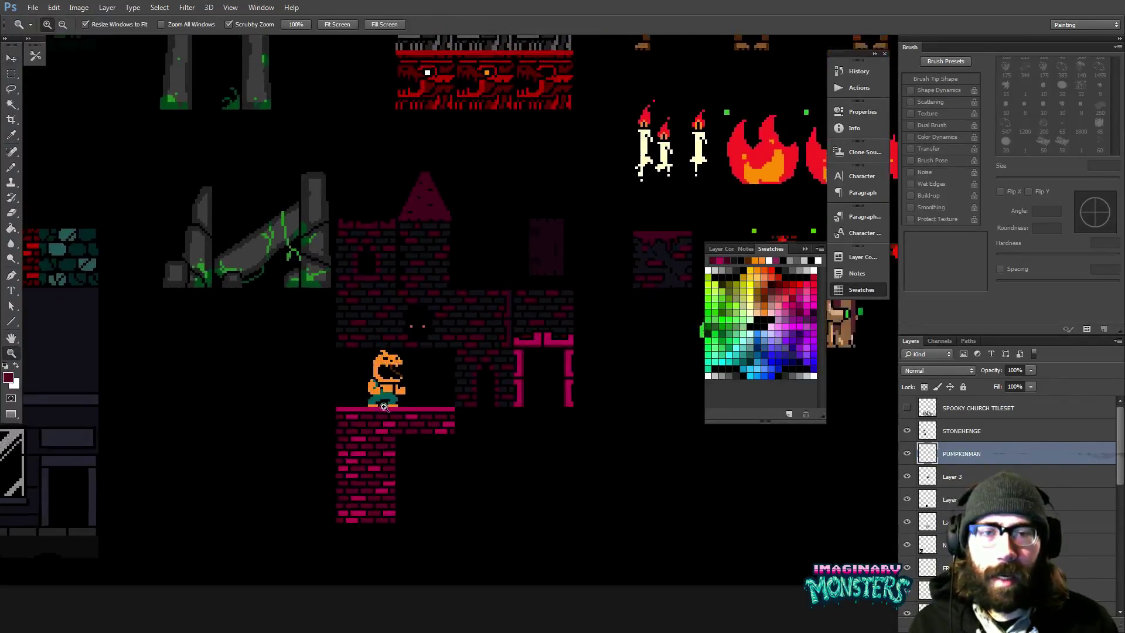
click(382, 403)
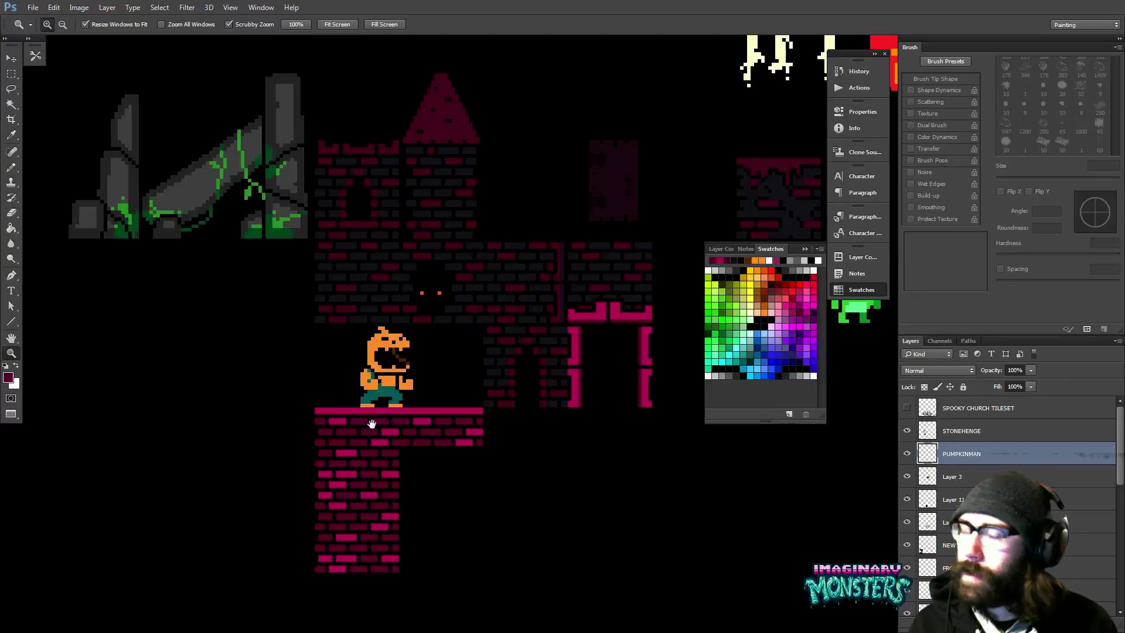
click(373, 420)
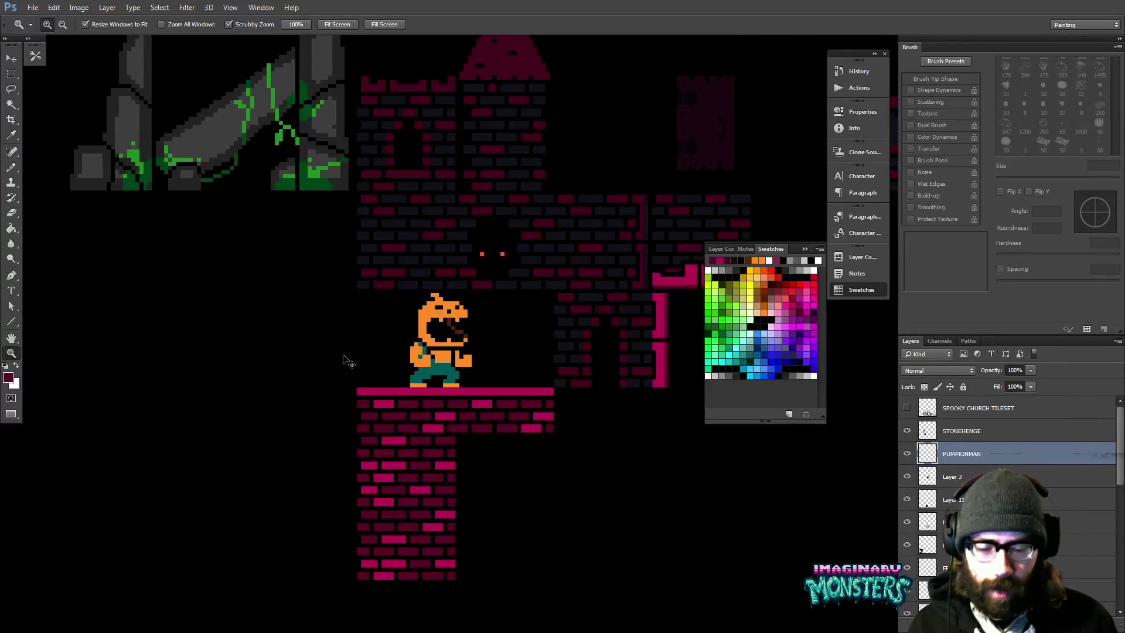
key(ctrl+apostrophe)
click(344, 355)
- Sample the castle's dark blue-grey brick color for the Pencil, collapse the swatches and display the HSB color sliders
key(b)
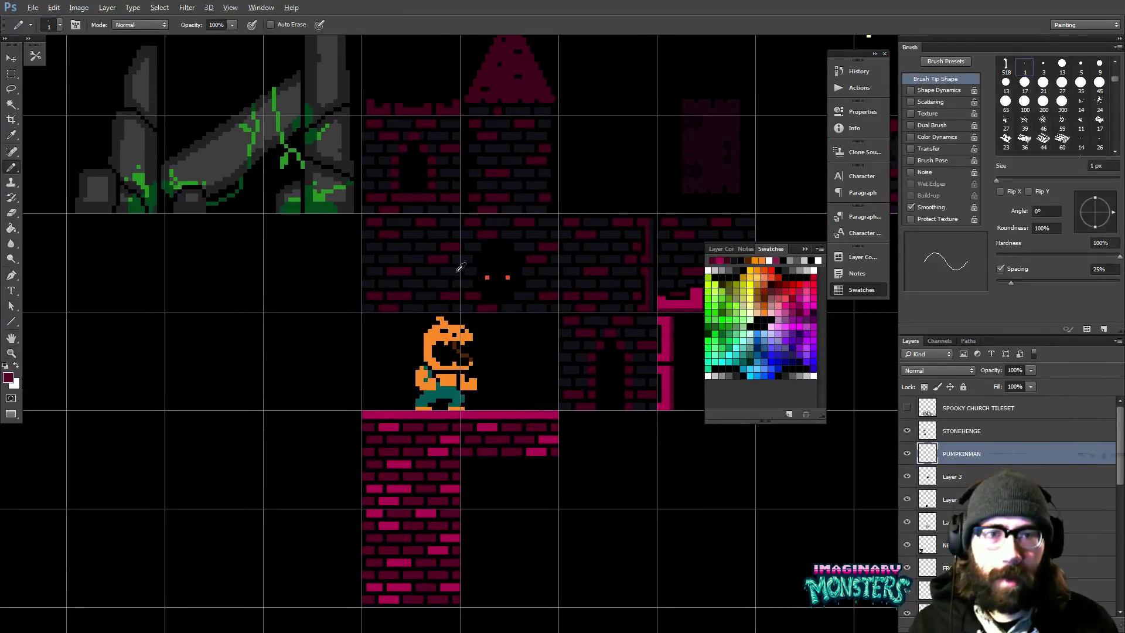
alt+click(460, 267)
click(854, 289)
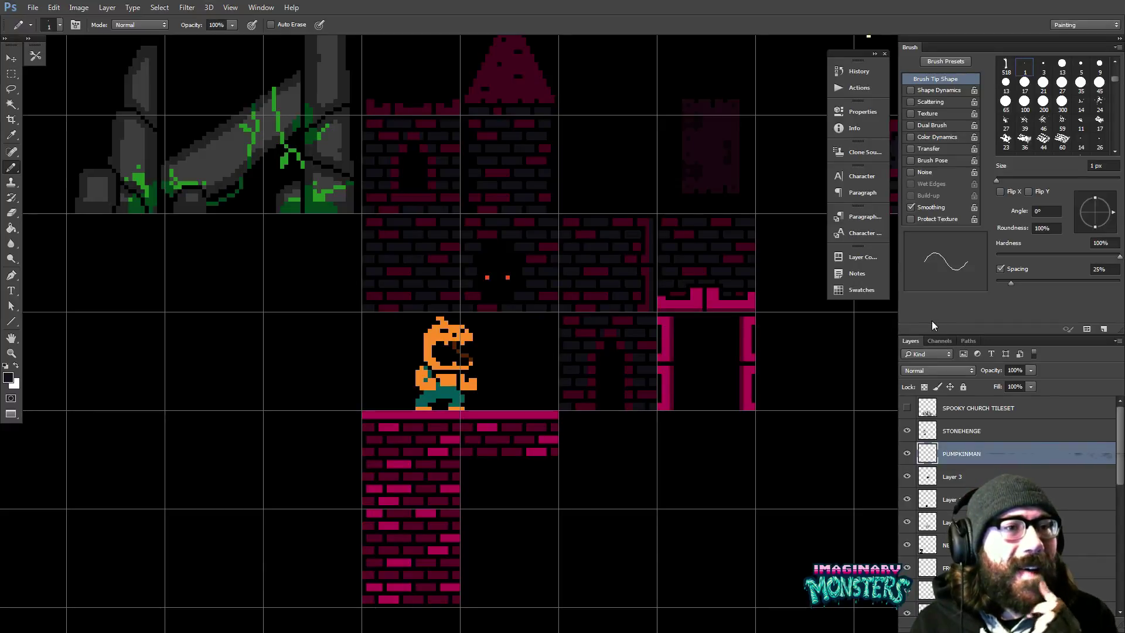
right_click(867, 135)
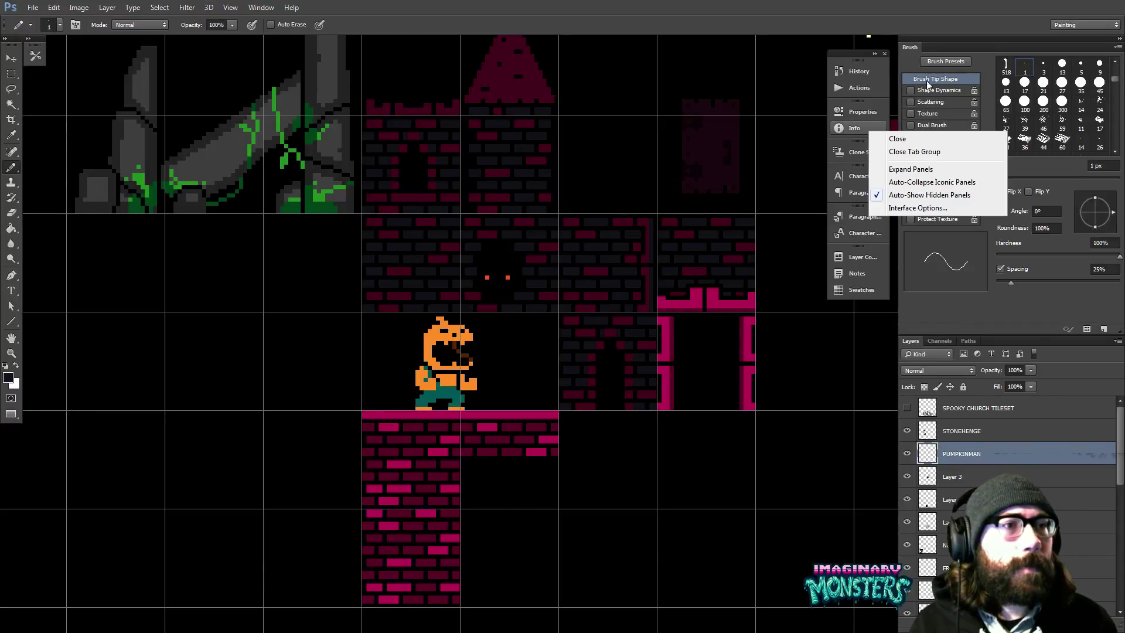
click(888, 101)
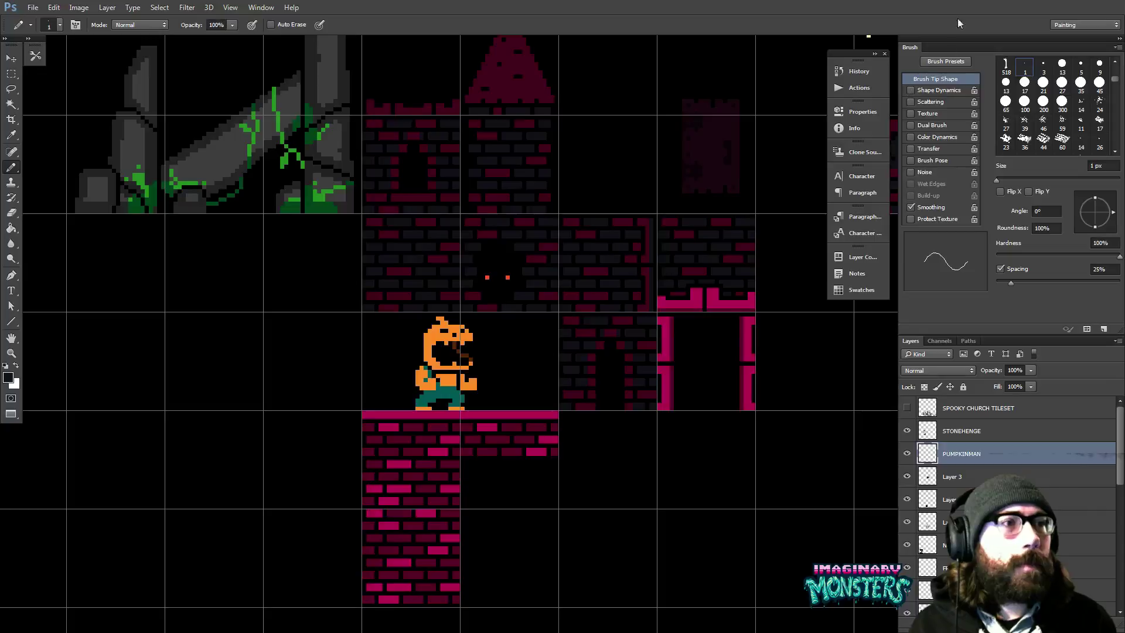
click(261, 7)
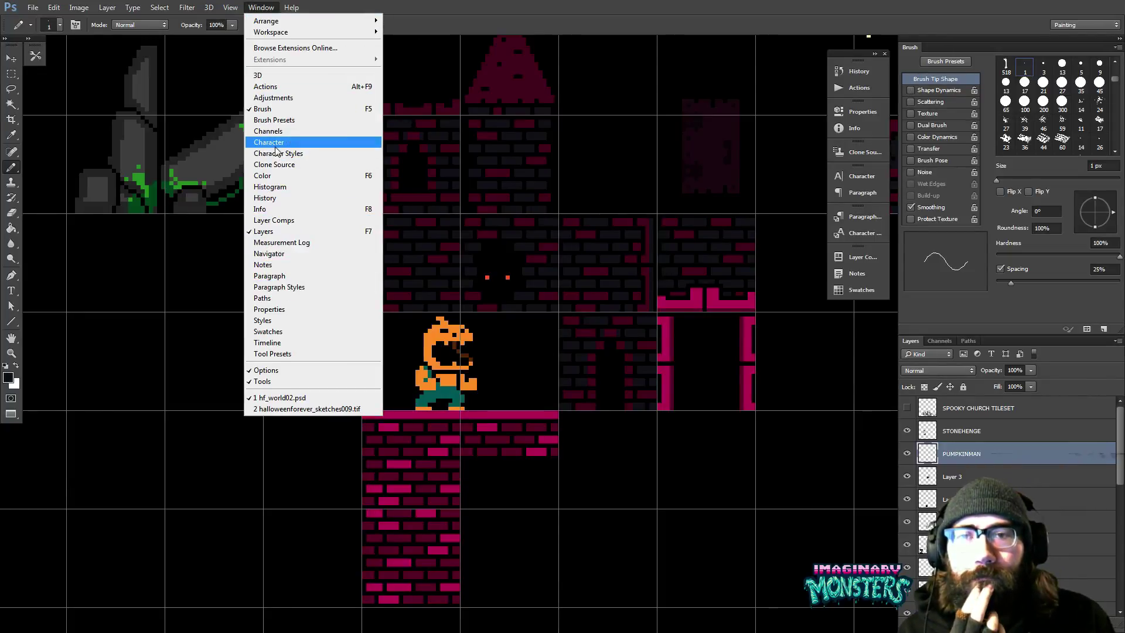
click(276, 176)
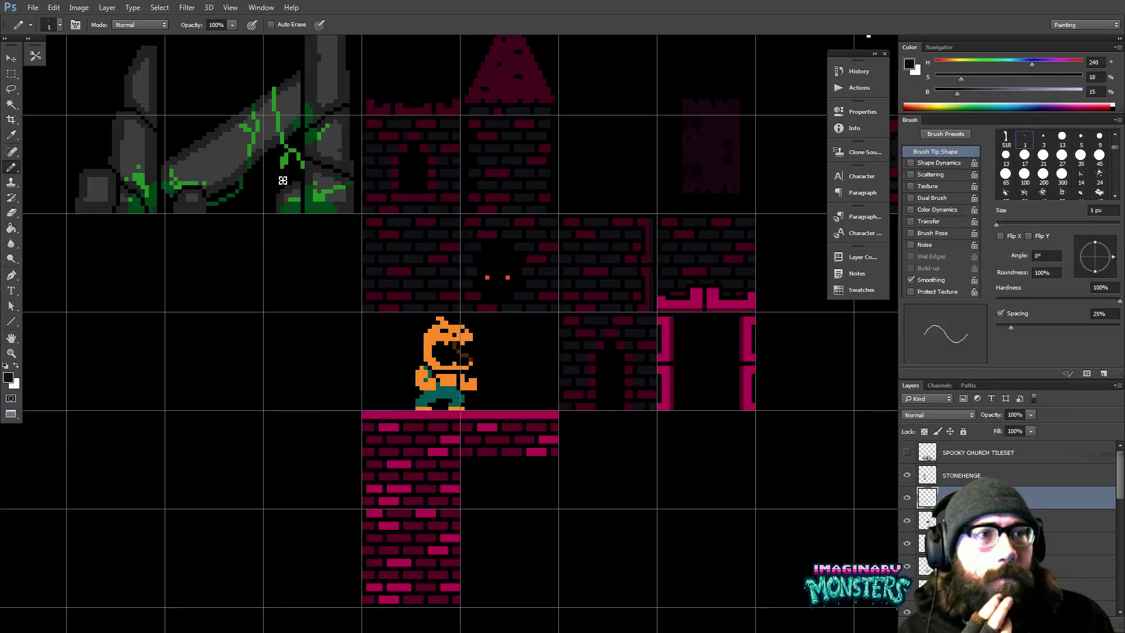
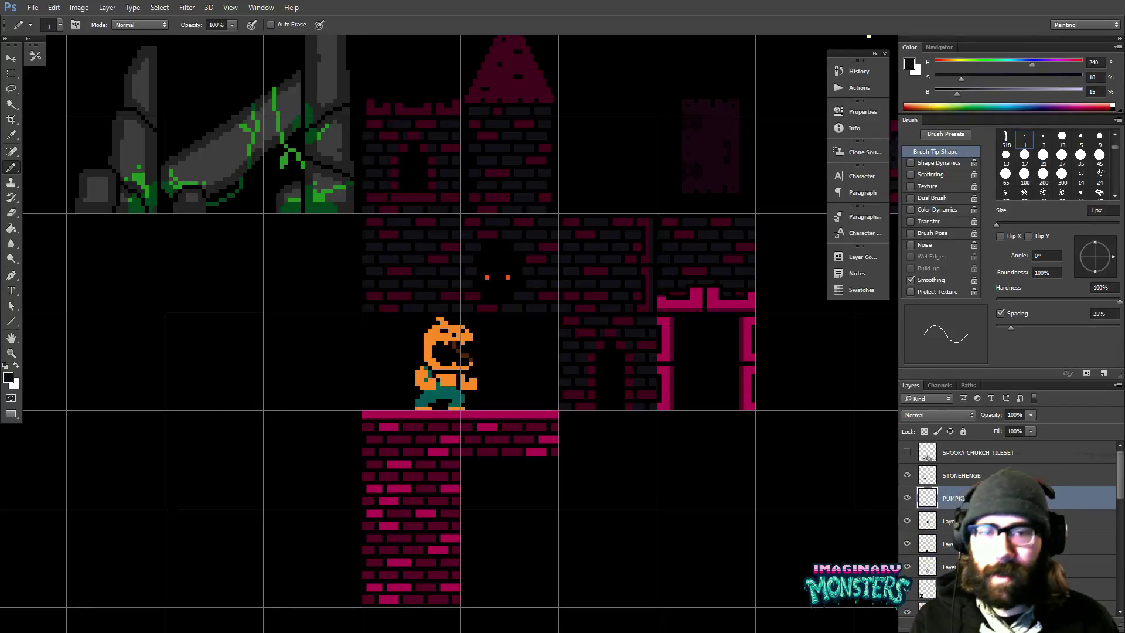
- Set the Pencil's brush size to 3 px
drag(401, 313, 338, 321)
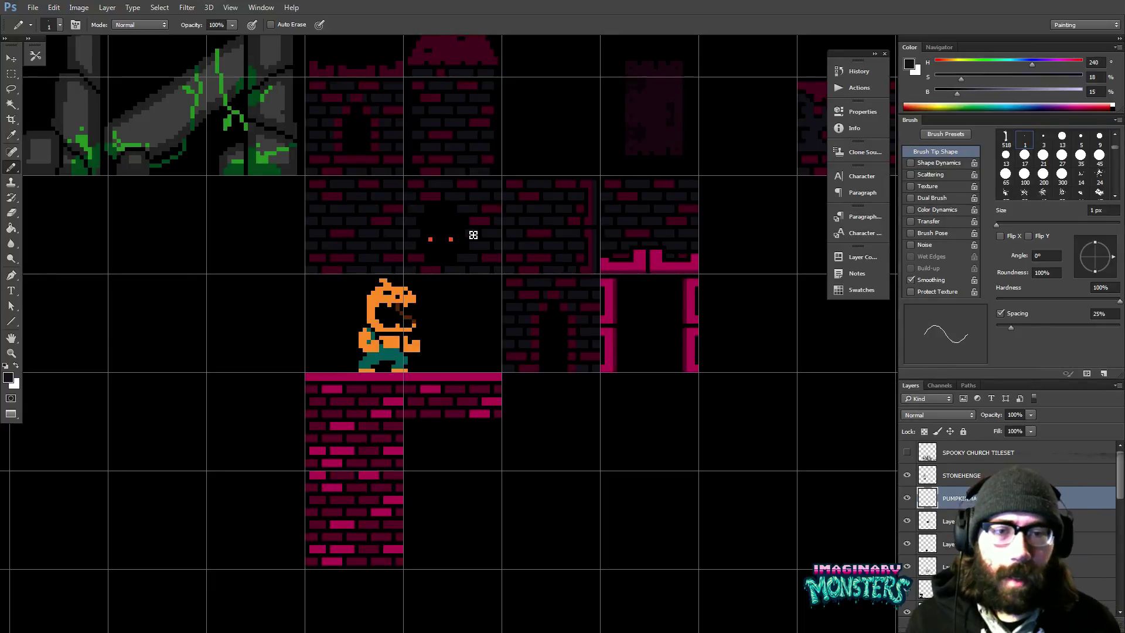
drag(415, 343, 504, 334)
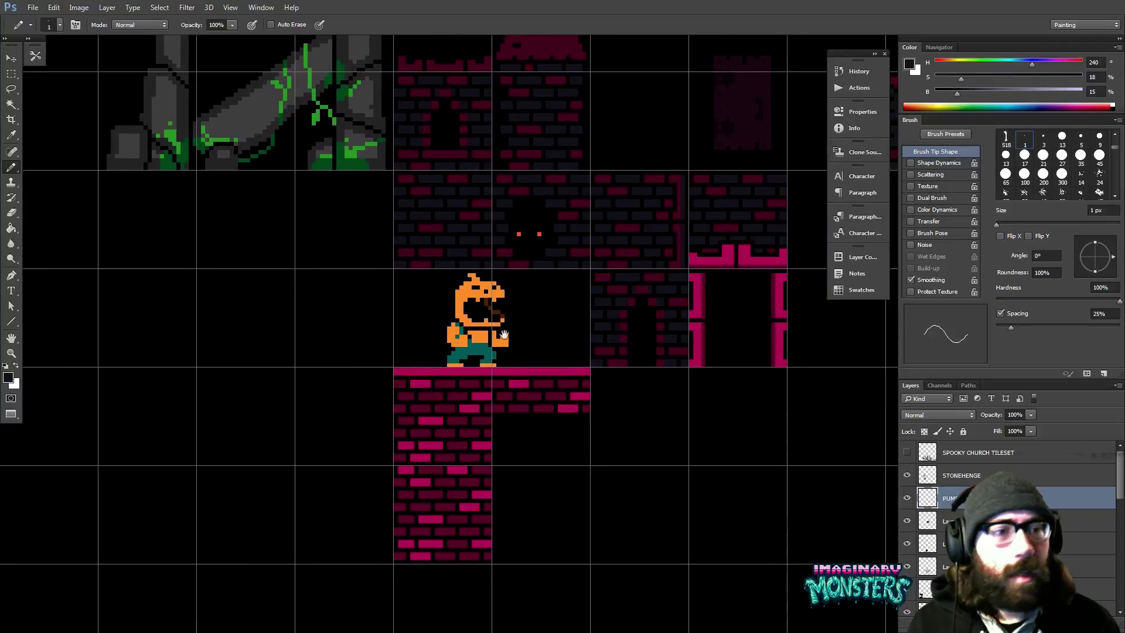
key(bracketright)
key(bracketright)
key(bracketright)
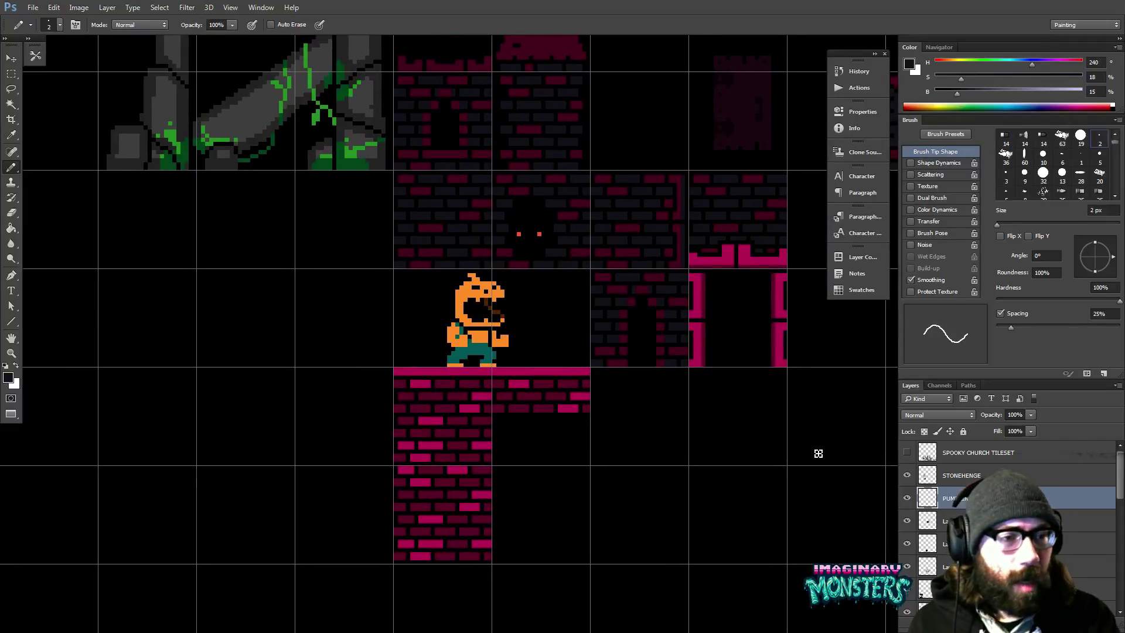
key(bracketleft)
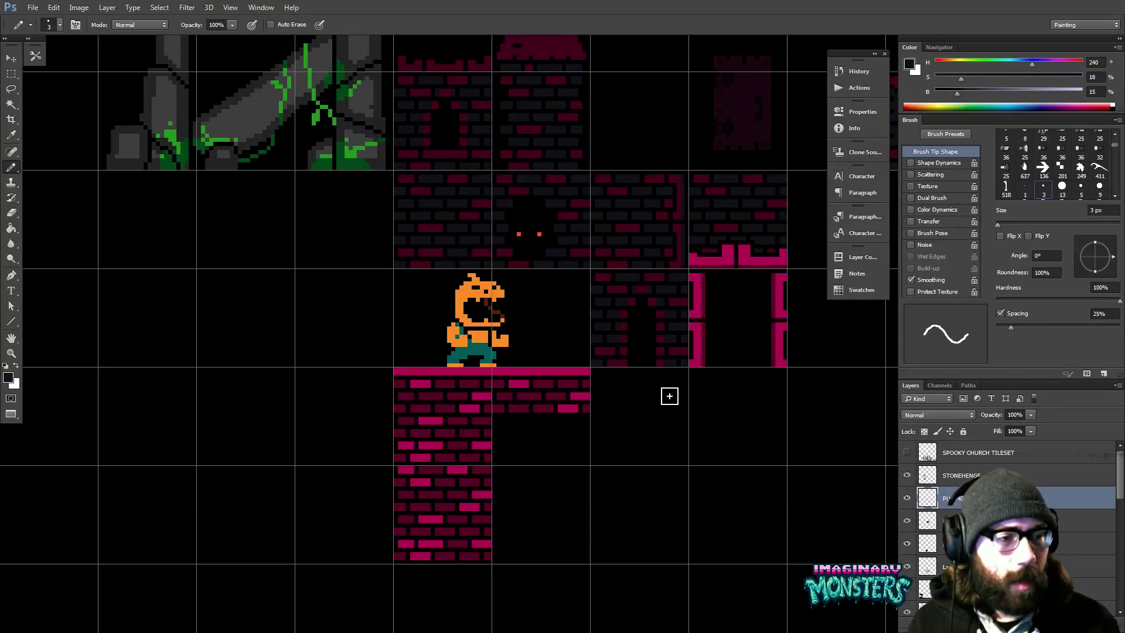
drag(434, 243, 404, 256)
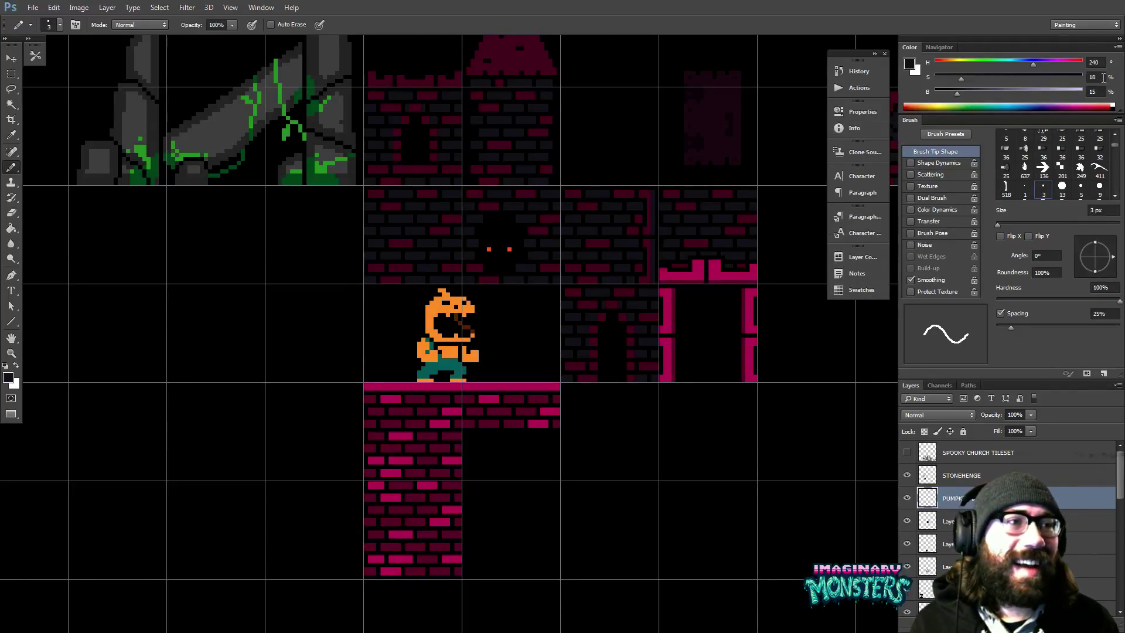
- Set the foreground color's saturation to 8%
click(1102, 77)
text(8)
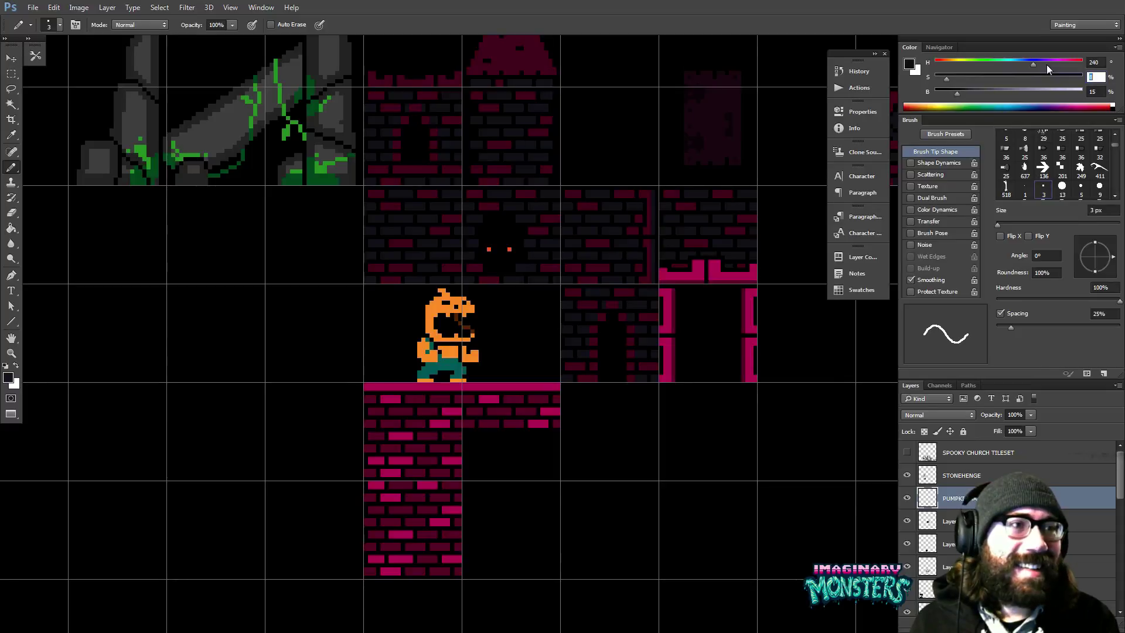
key(Return)
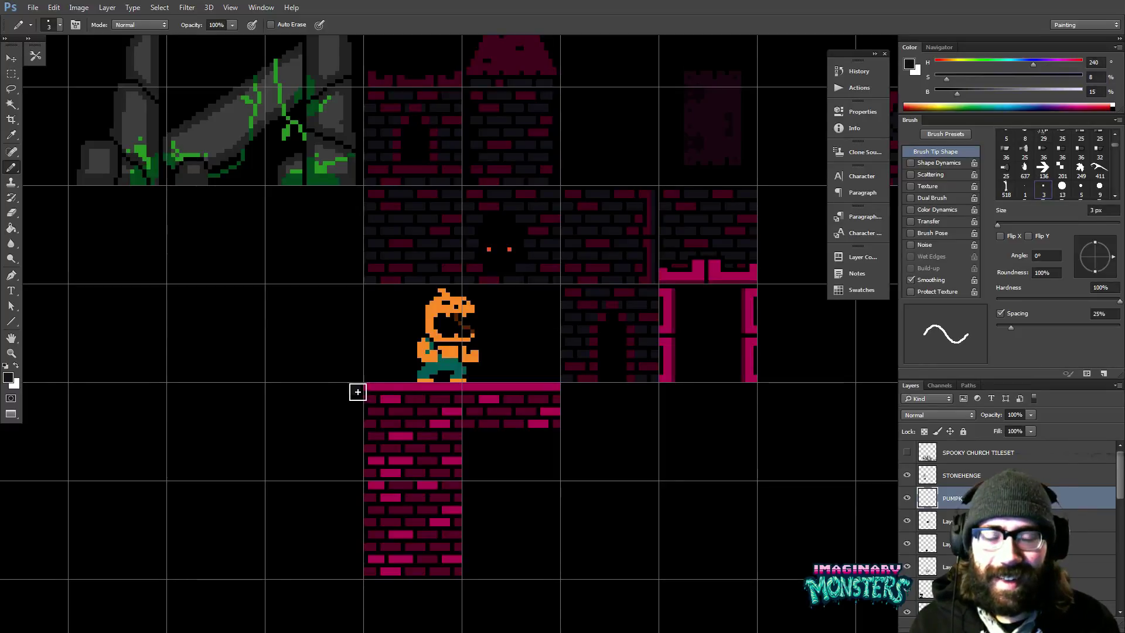
- Raise the saturation of the sampled dark brick color to 38%
key(z)
mouse_move(352, 369)
mouse_down()
mouse_move(364, 338)
mouse_move(364, 352)
mouse_up()
key(b)
click(1094, 77)
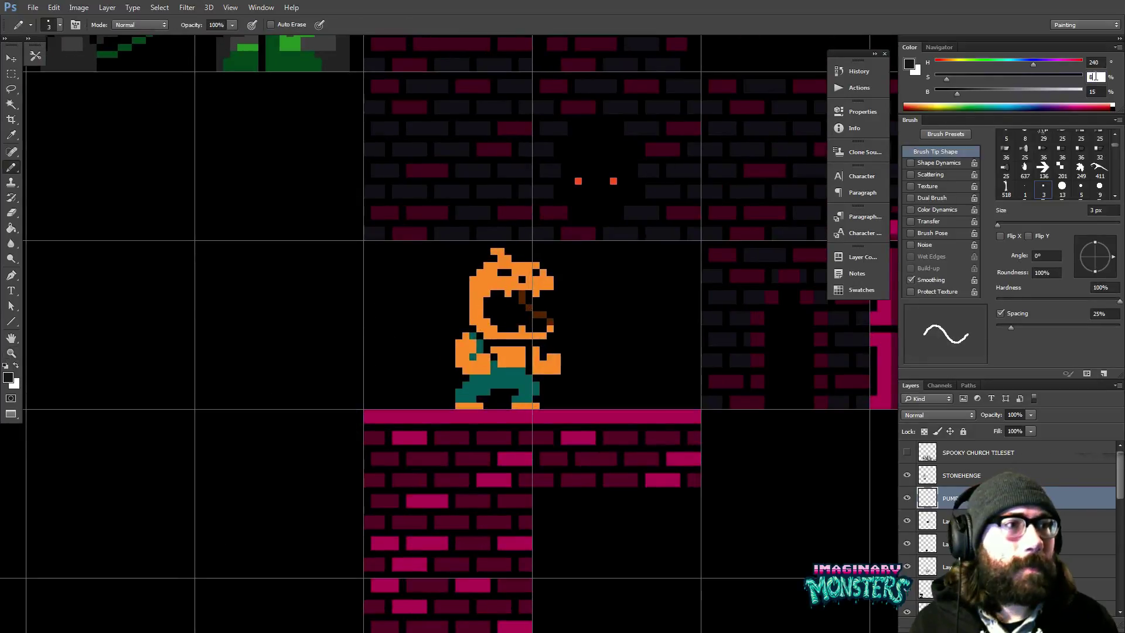
key(shift+Up)
key(shift+Up)
key(shift+Up)
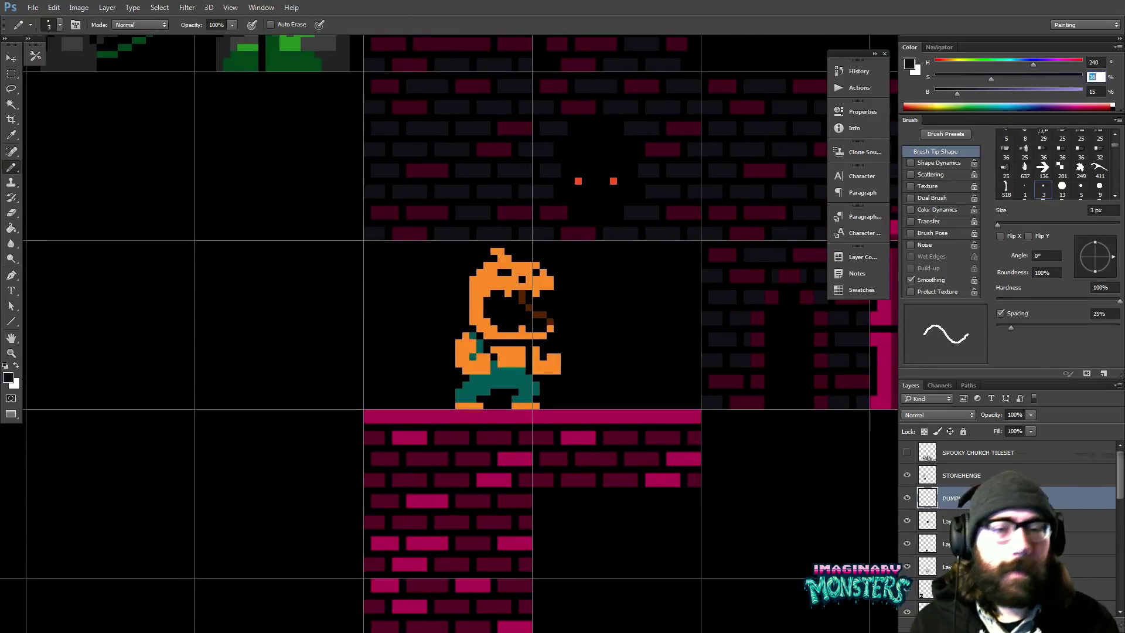
- Paint a dark navy band one tile wide and about a third of a tile tall against the left end of the magenta ledge
click(349, 221)
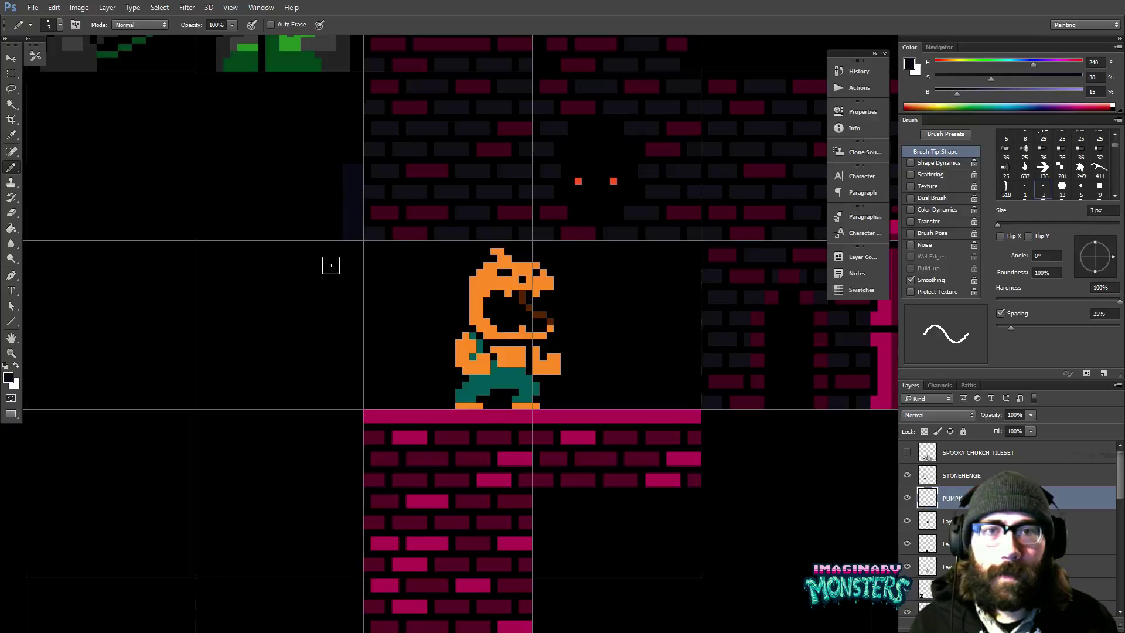
key(ctrl+z)
drag(354, 418, 206, 421)
drag(249, 456, 300, 391)
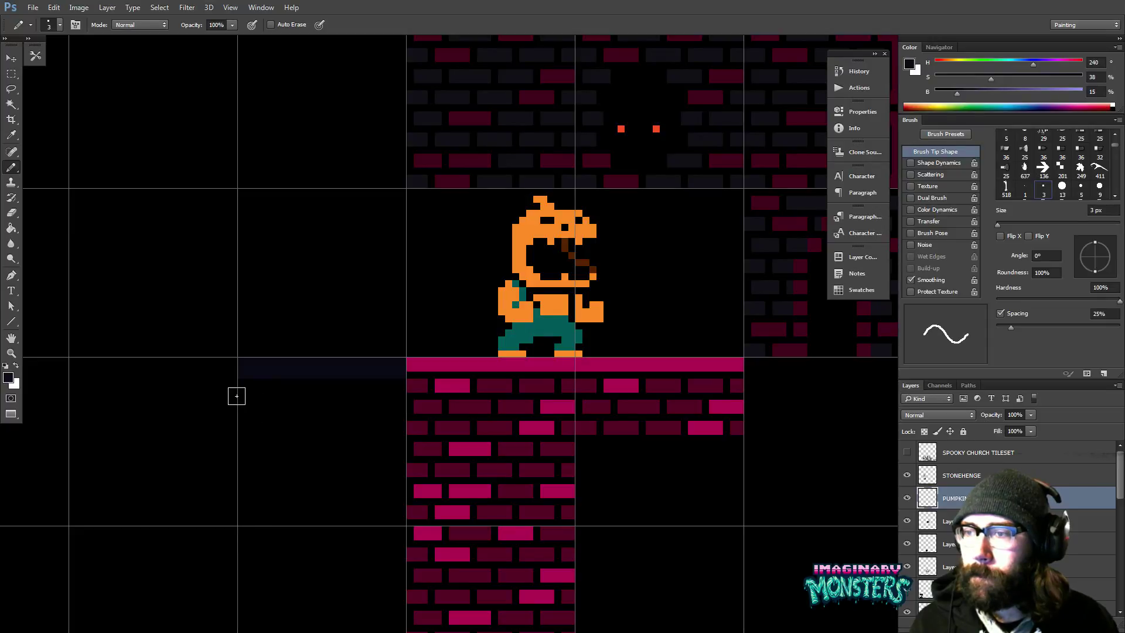
mouse_move(249, 391)
mouse_down()
mouse_move(346, 430)
mouse_move(392, 415)
mouse_up()
drag(391, 408, 243, 387)
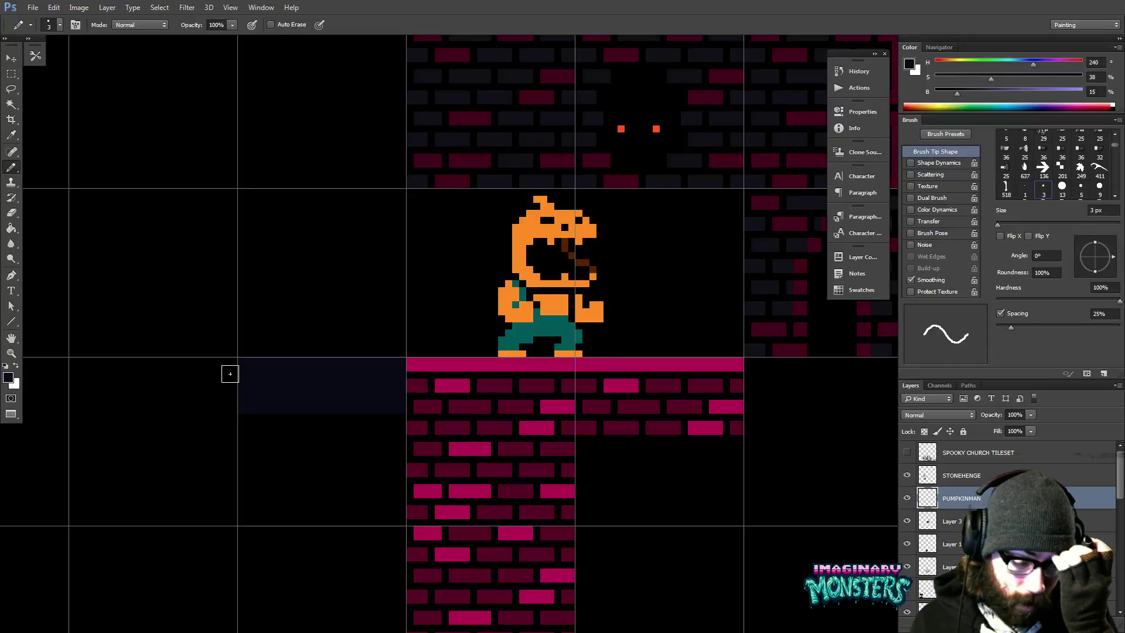
- Hide the grid and examine the navy band at a smaller scale beside the castle and building tiles
key(ctrl+apostrophe)
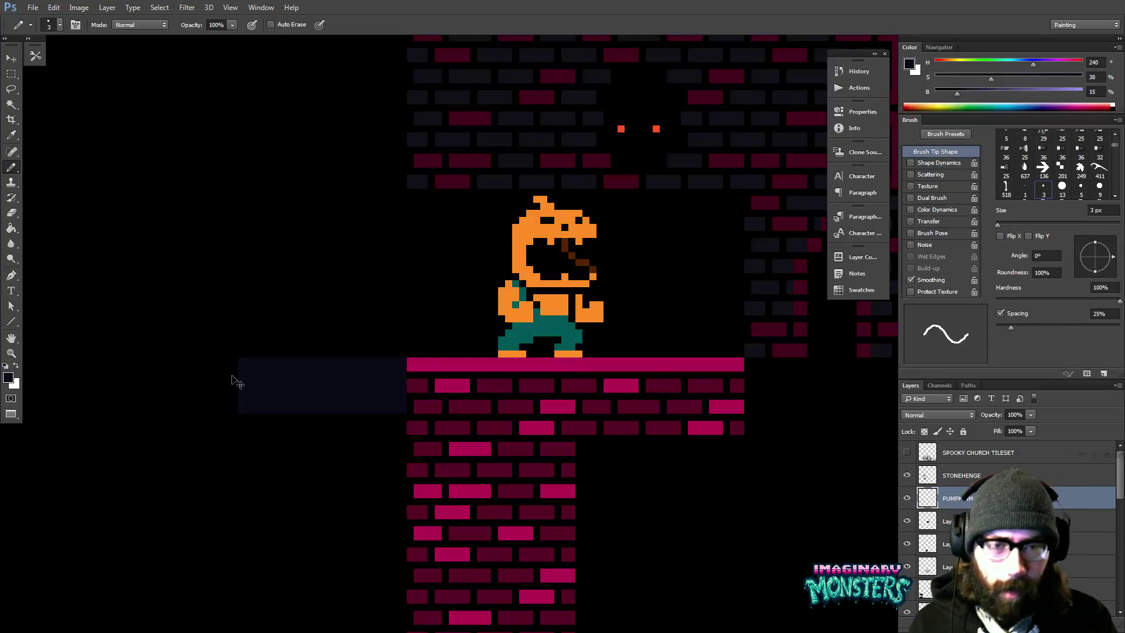
key(ctrl+minus)
key(ctrl+minus)
key(ctrl+minus)
key(ctrl+minus)
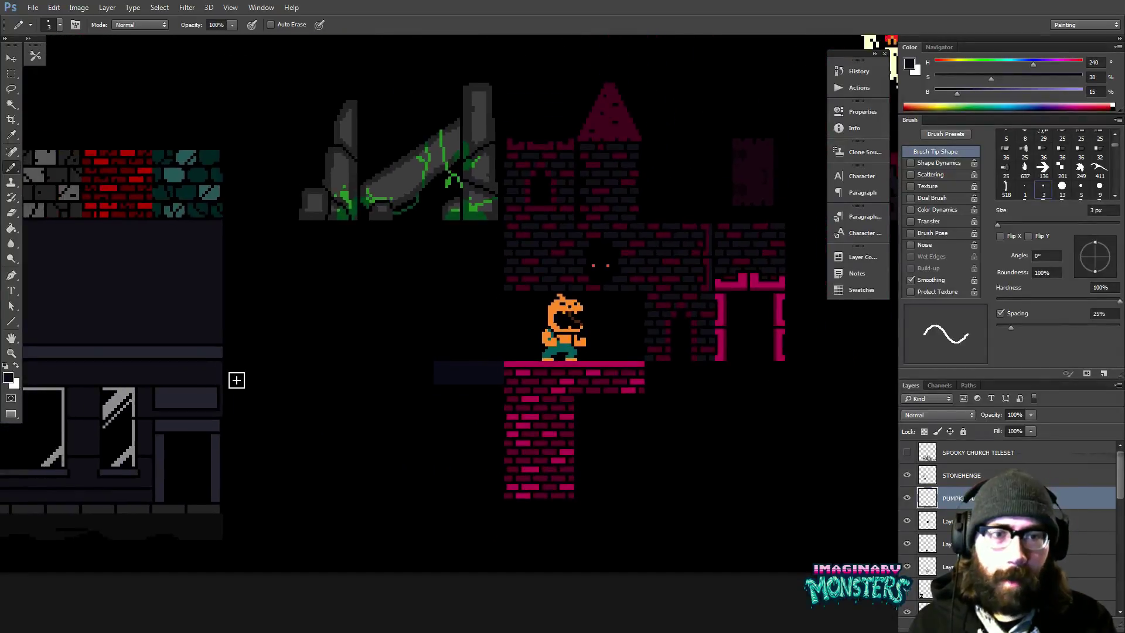
- Show the grid again and duplicate the first three grass and dirt tiles of the top row onto a new layer
mouse_move(454, 200)
mouse_down()
mouse_move(382, 326)
mouse_move(389, 379)
mouse_move(378, 358)
mouse_move(407, 340)
mouse_move(414, 296)
mouse_up()
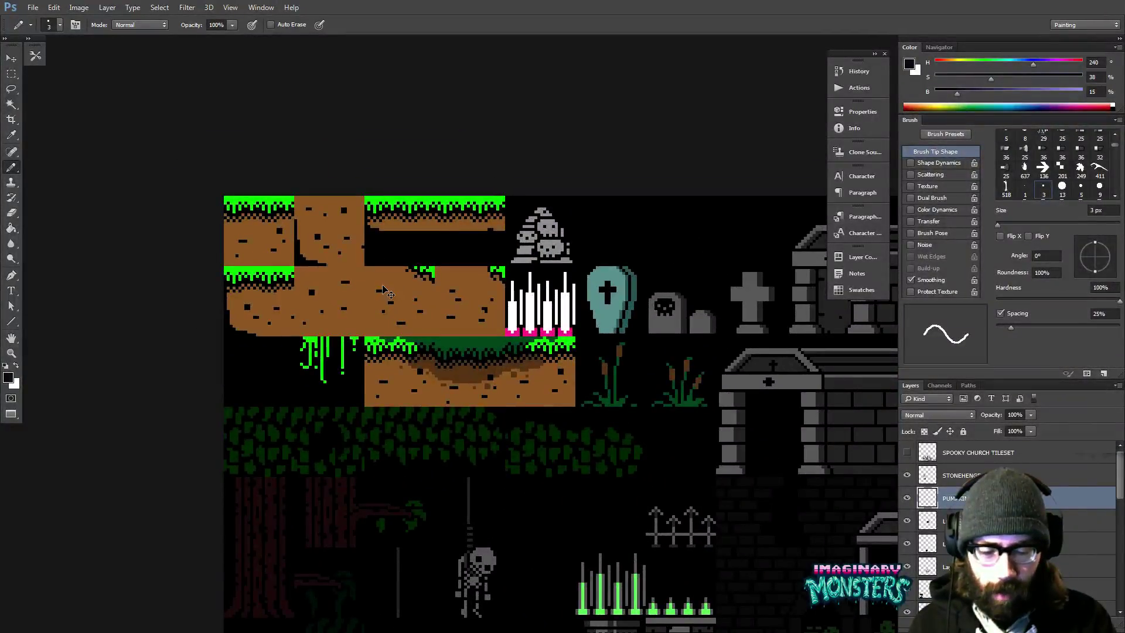
key(ctrl+apostrophe)
key(m)
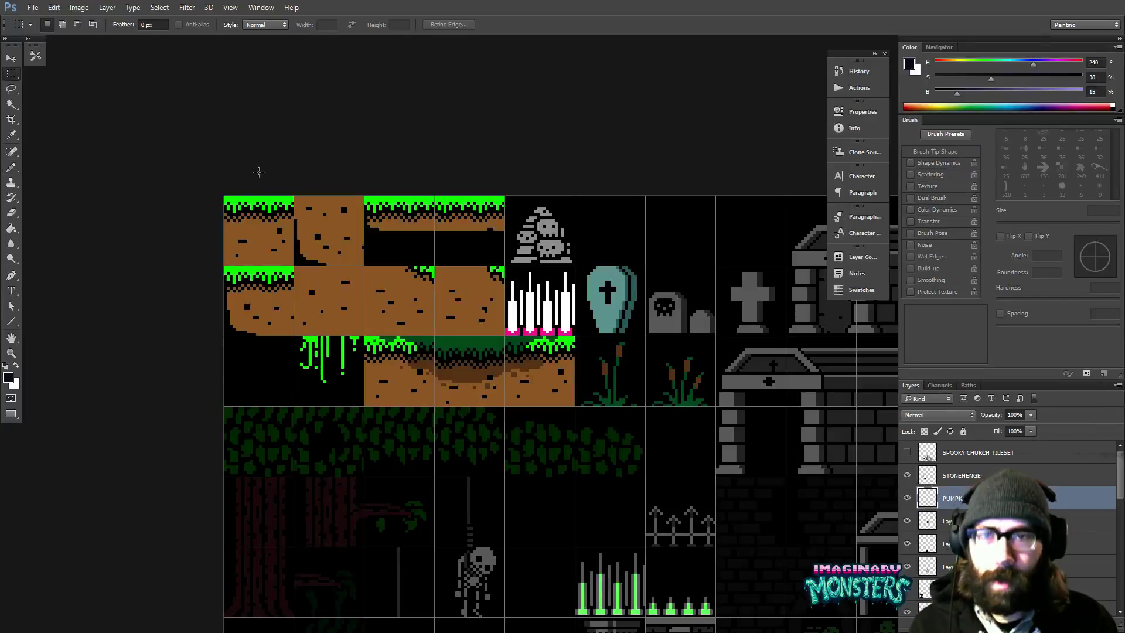
drag(224, 195, 434, 266)
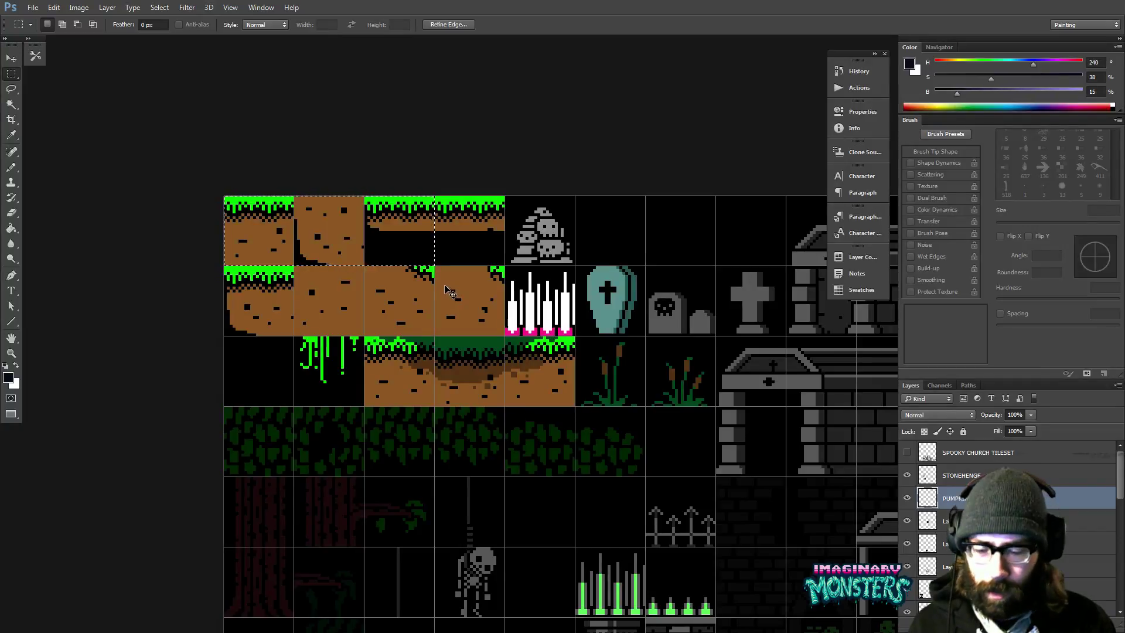
key(ctrl+j)
- Move the three copied ground tiles into the grid row directly left of the navy band
key(v)
drag(440, 281, 526, 548)
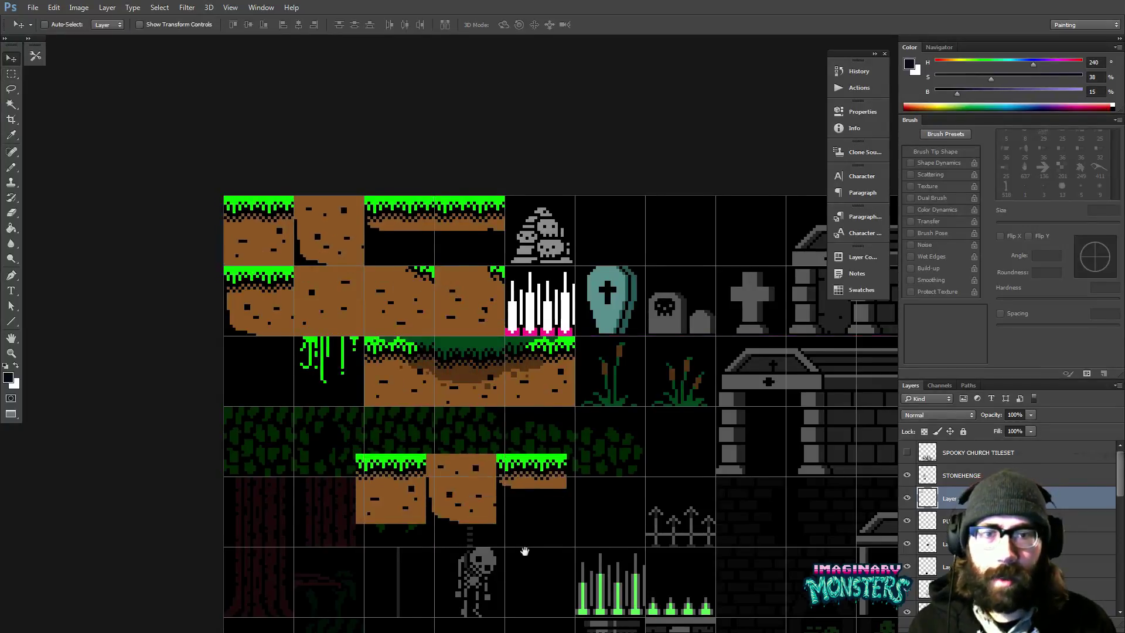
scroll(526, 548, down, 10)
drag(327, 113, 319, 245)
scroll(319, 245, down, 5)
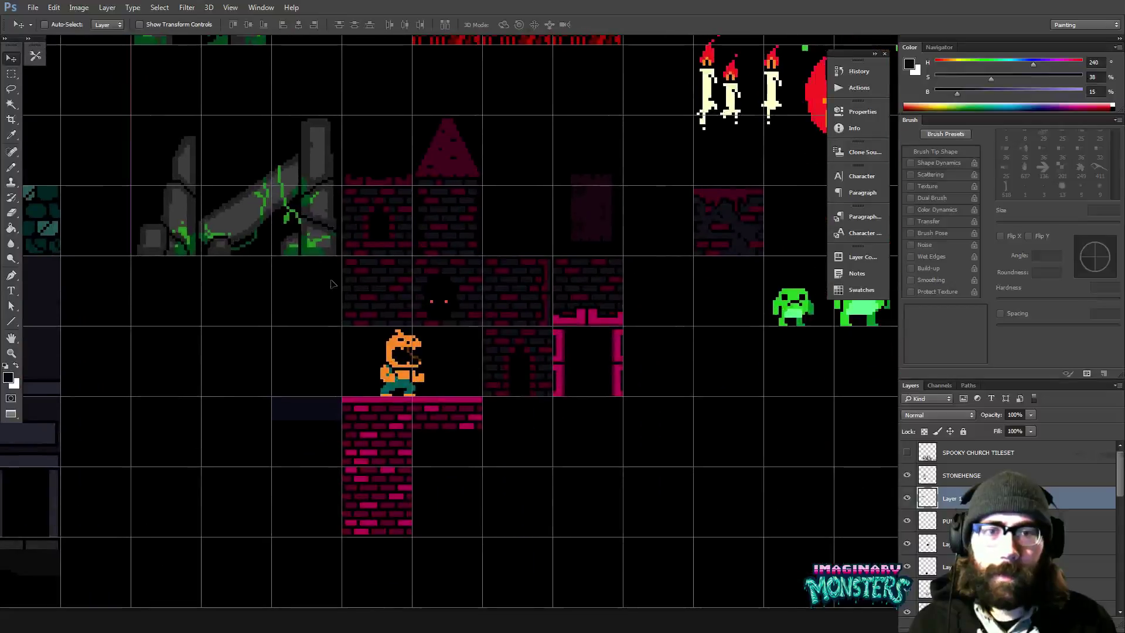
drag(261, 345, 484, 403)
drag(373, 133, 389, 304)
key(z)
key(v)
drag(423, 373, 525, 359)
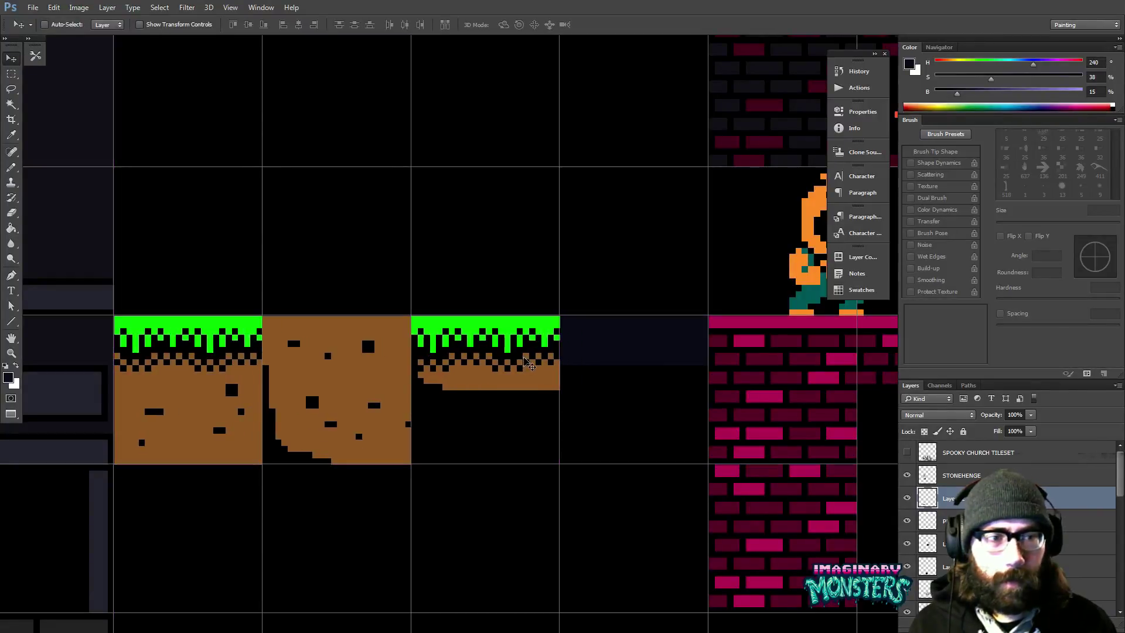
- Send the copied ground tiles' layer one level down below PUMPKINMAN, keeping the tiles aligned to the grid beside the navy band
key(shift+Right)
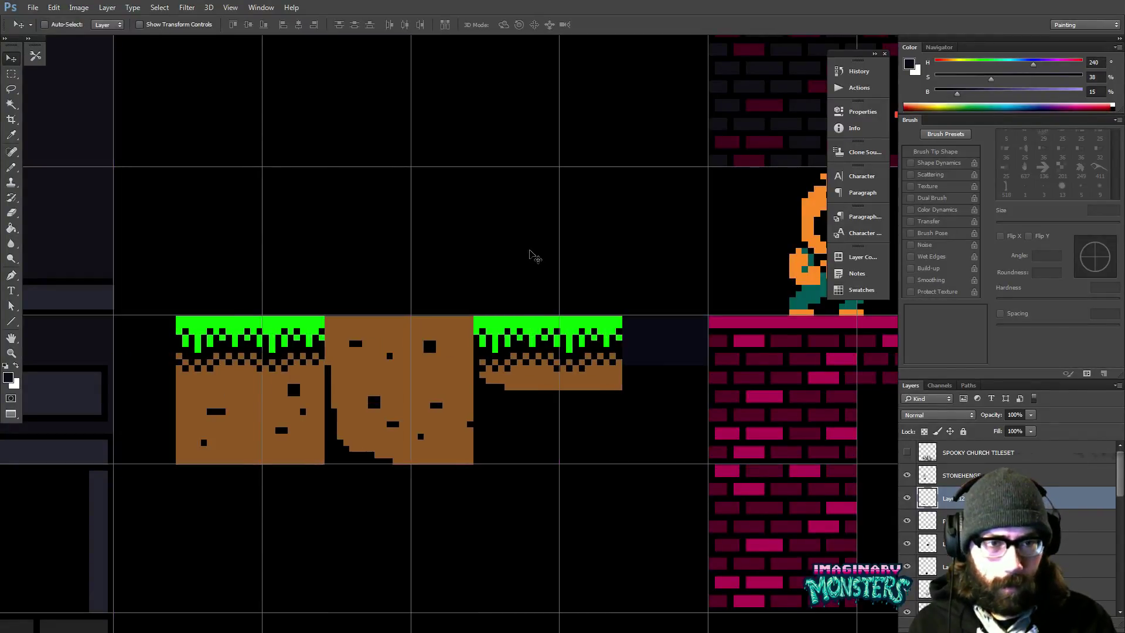
key(ctrl+bracketleft)
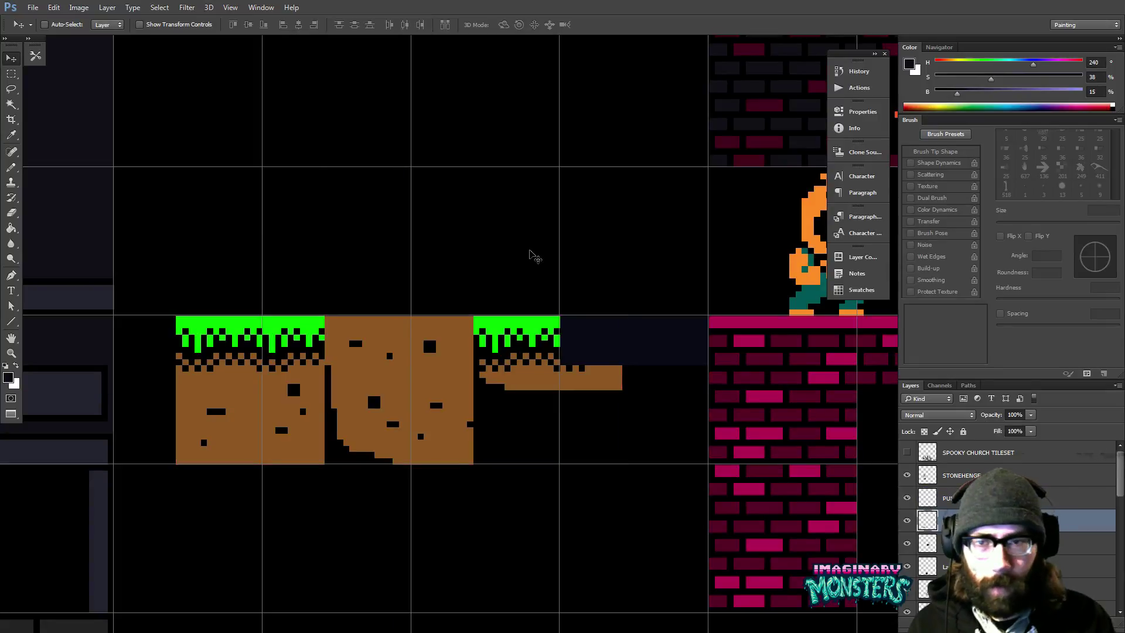
key(shift+Left)
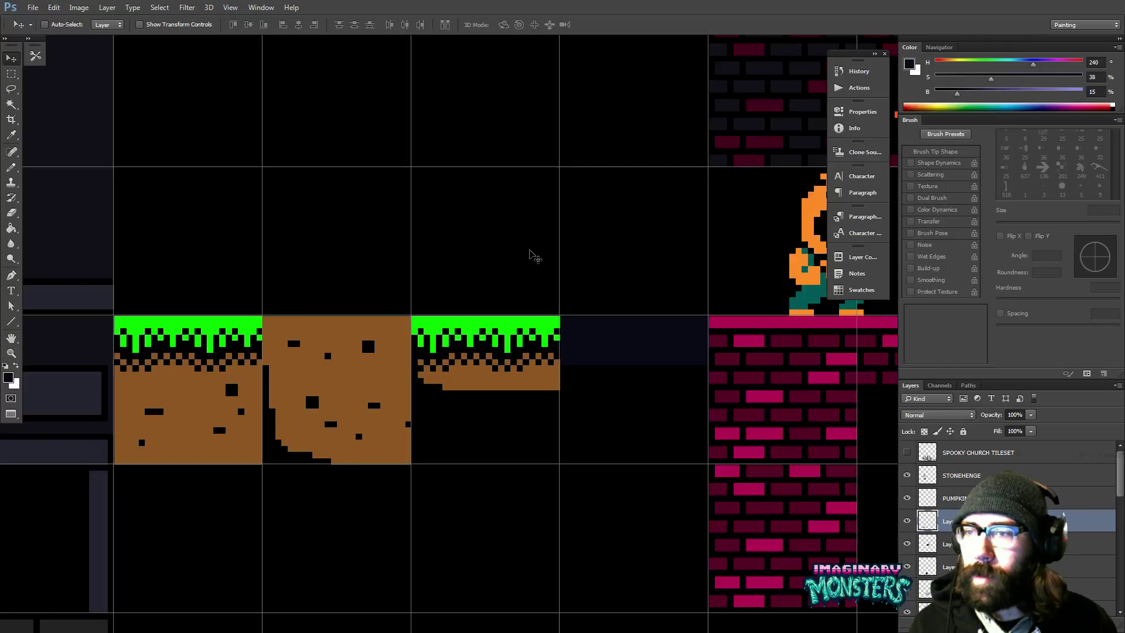
drag(497, 243, 435, 216)
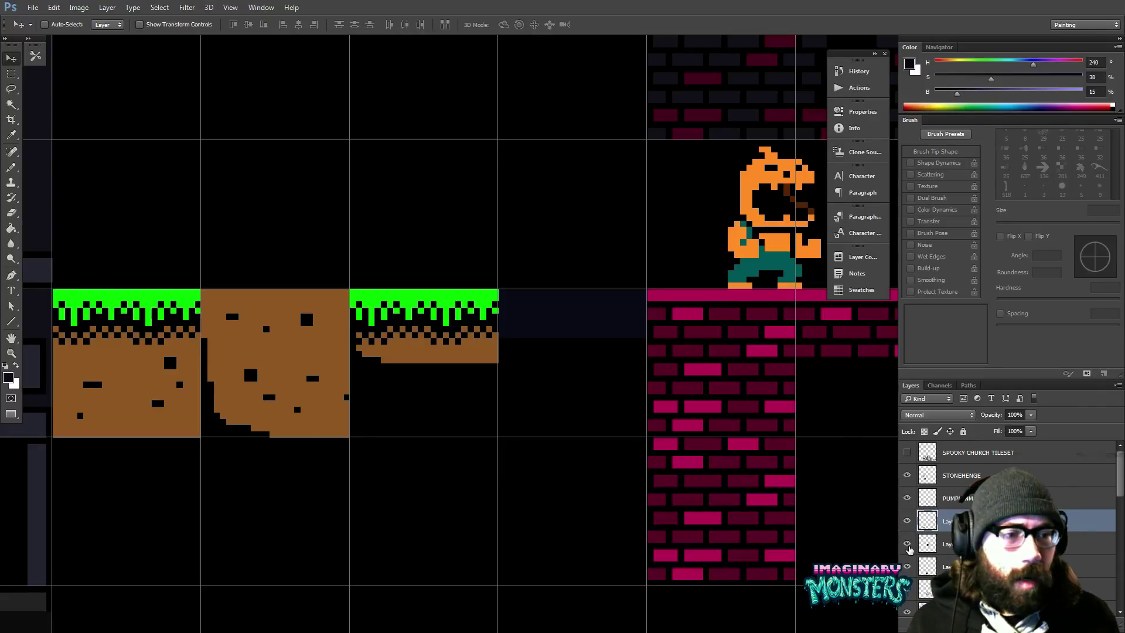
- Toggle the visibility of the unnamed layers below PUMPKINMAN to identify which artwork each one holds
click(908, 522)
click(908, 522)
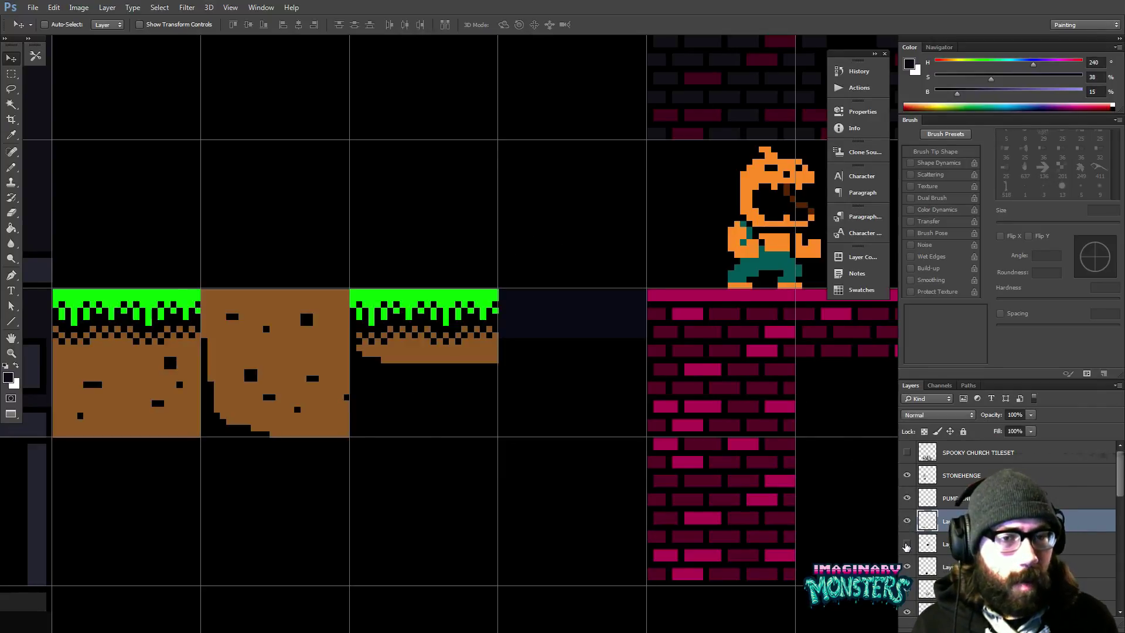
click(908, 545)
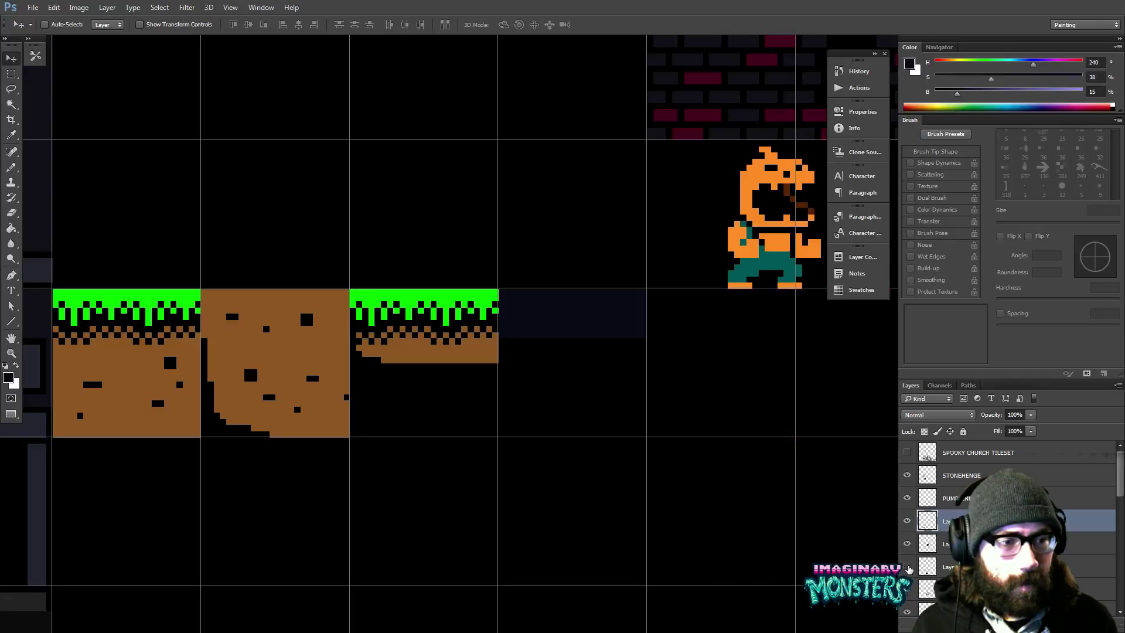
click(908, 545)
click(908, 545)
click(908, 545)
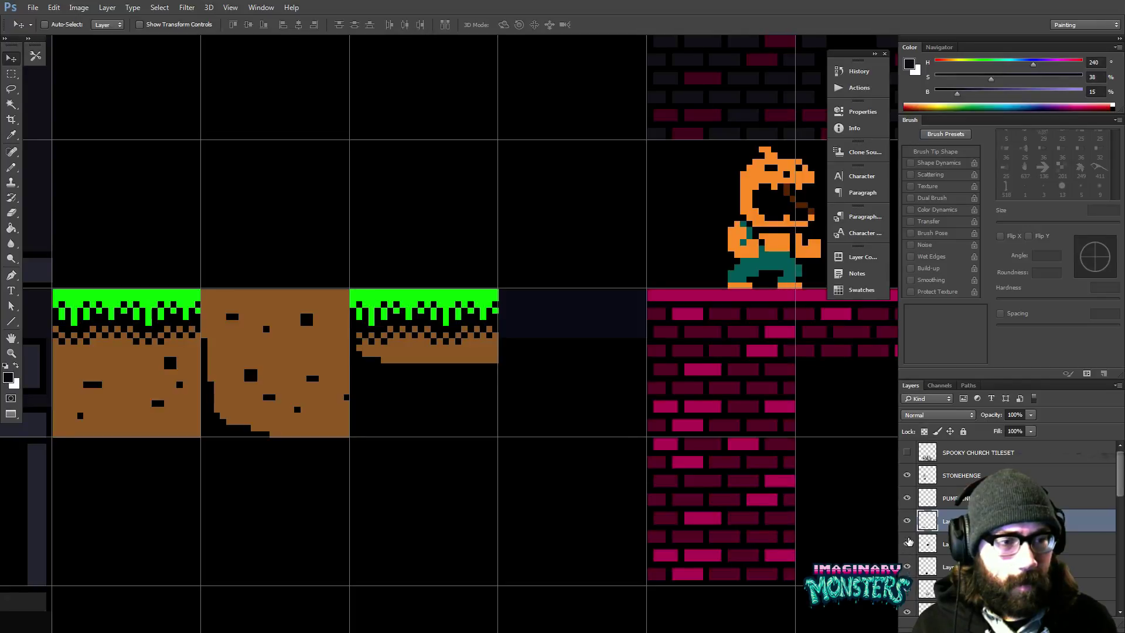
click(908, 522)
click(908, 522)
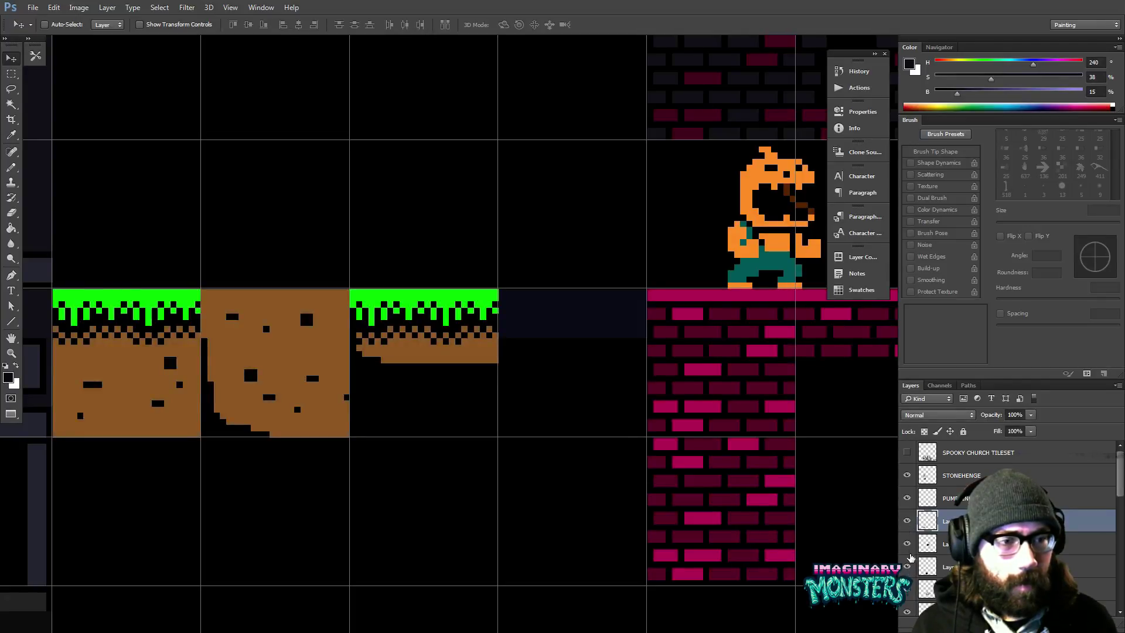
key(z)
drag(667, 328, 574, 352)
drag(643, 300, 531, 454)
click(907, 545)
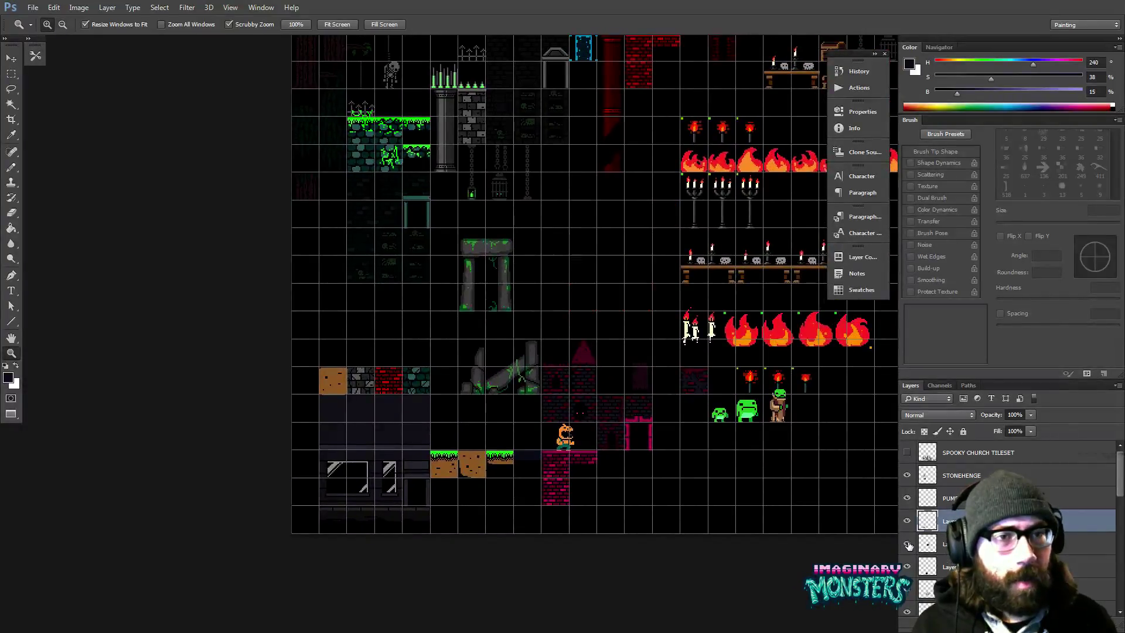
click(908, 545)
- Bring Layer 3 to the top of the layer stack and rename it "pumpkin and spitters"
click(925, 546)
click(907, 544)
click(907, 544)
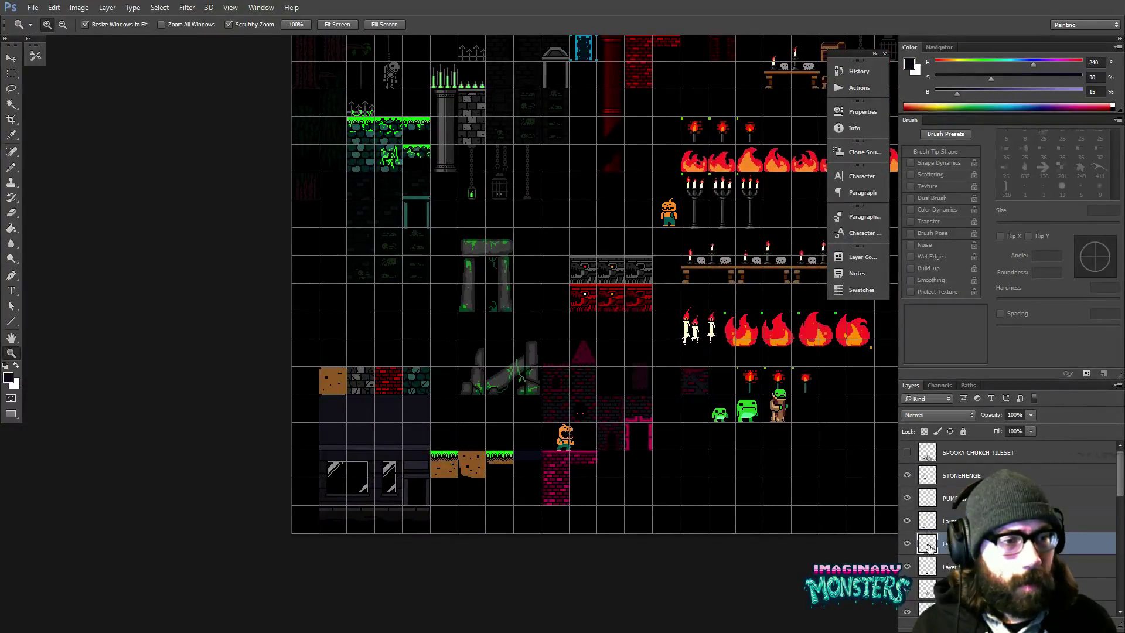
key(ctrl+shift+bracketright)
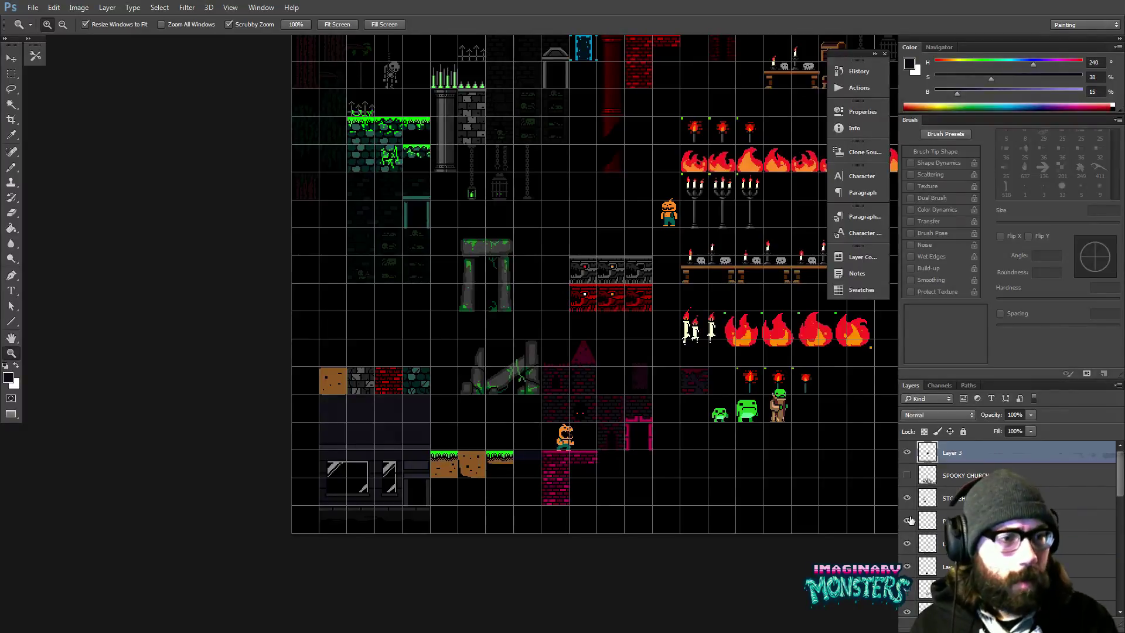
double_click(952, 453)
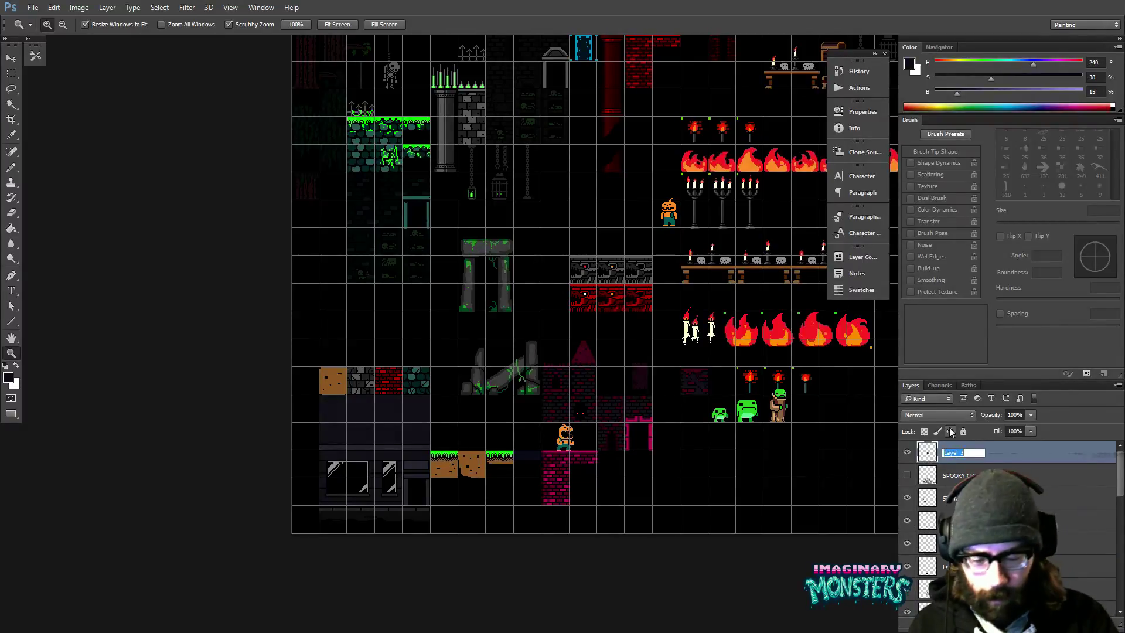
text(pumpkin a)
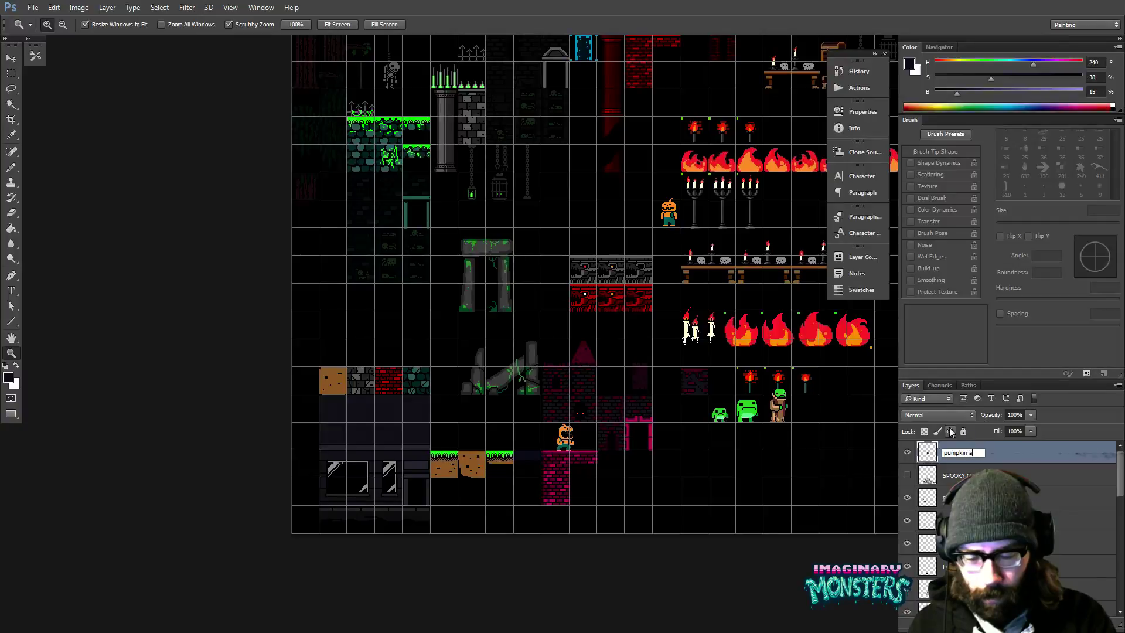
text(nd spi)
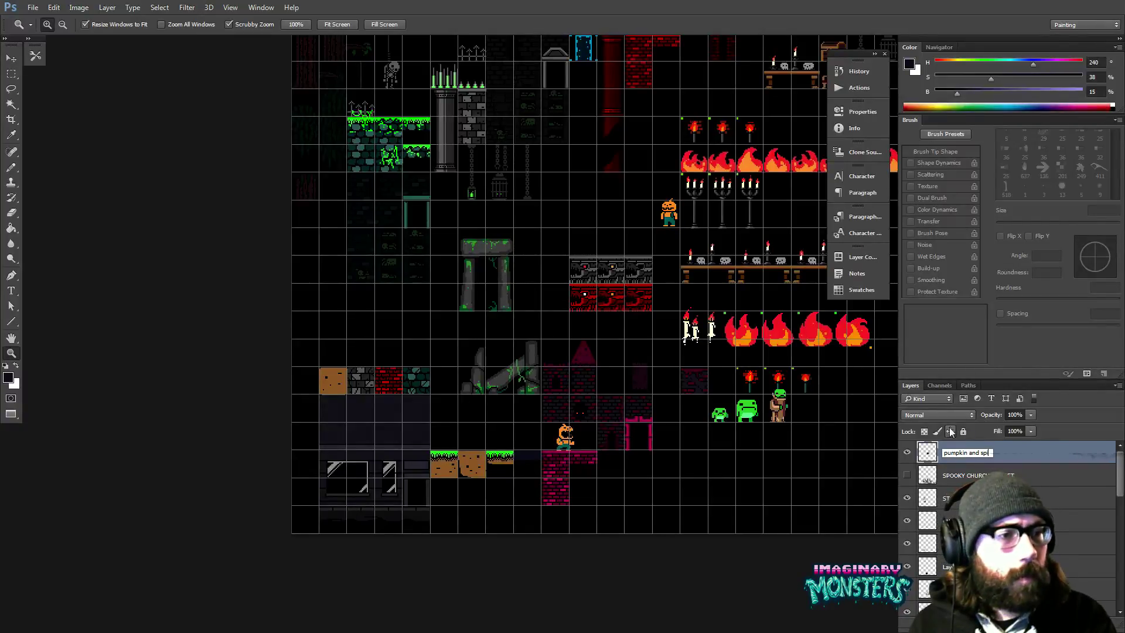
text(tters)
key(Return)
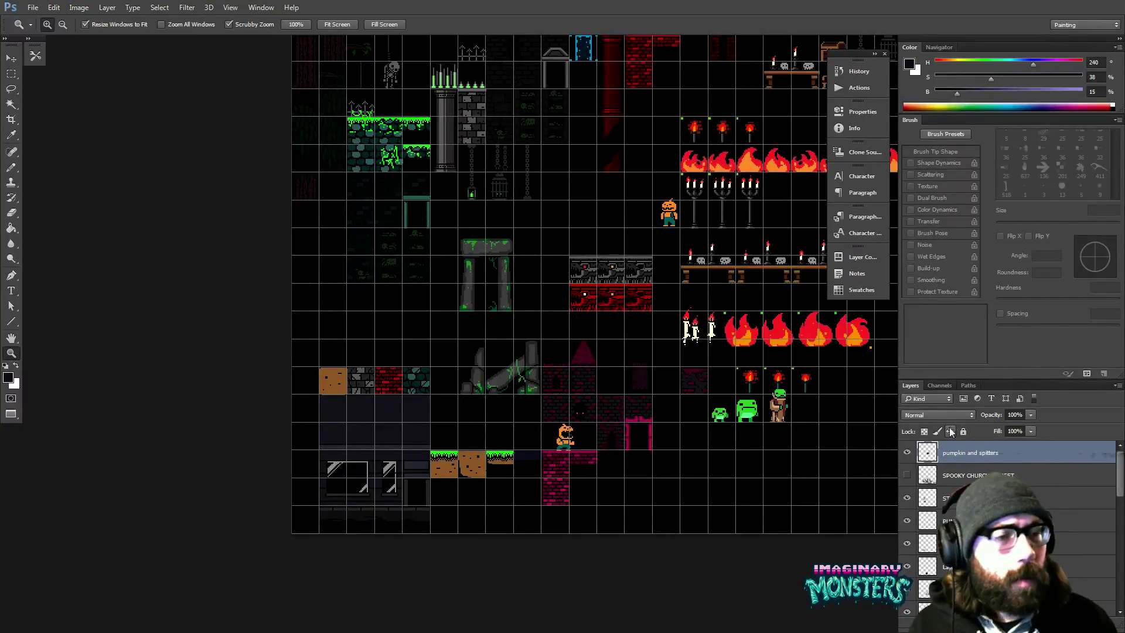
- Sample the dirt tile's brown with the Pencil and fill the rest of the tile below the navy band with it
click(481, 440)
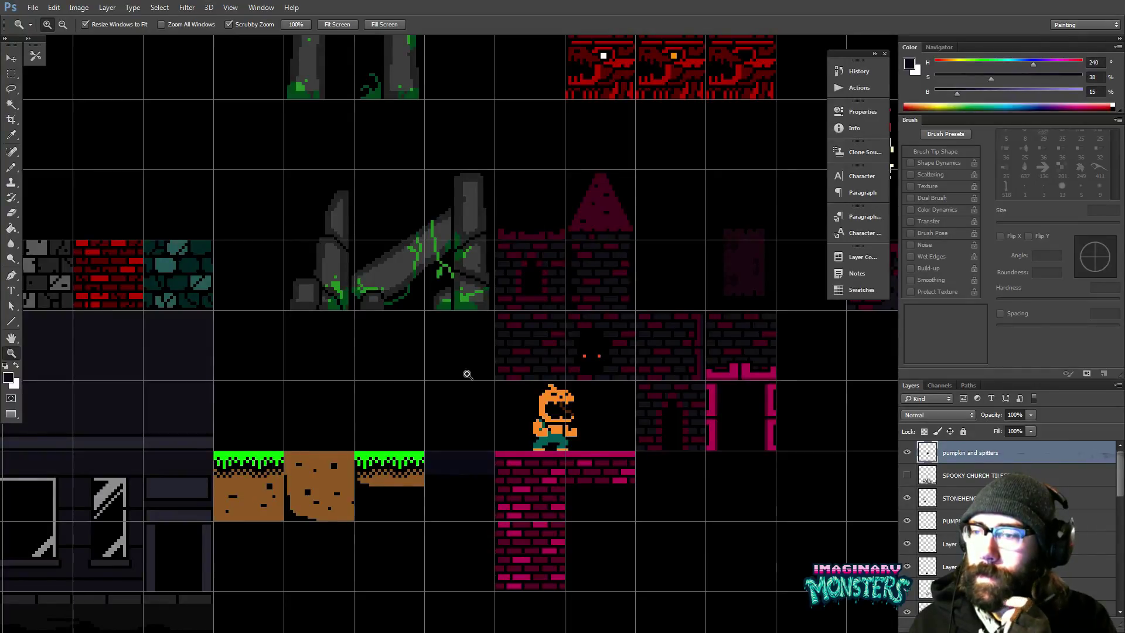
drag(457, 422, 484, 329)
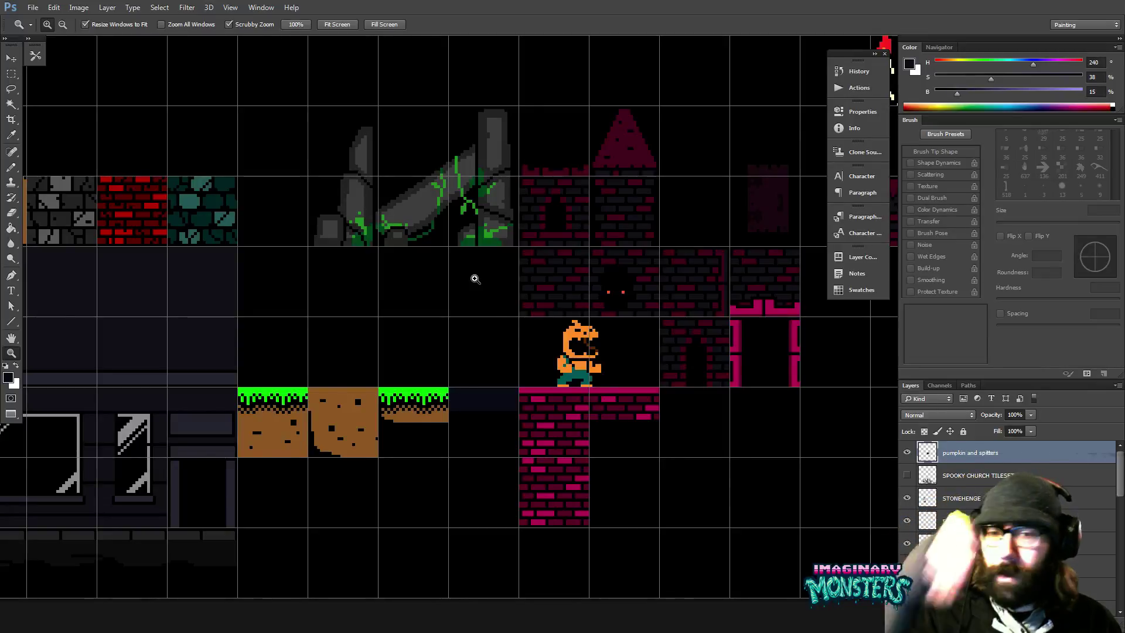
mouse_move(408, 376)
mouse_down()
mouse_move(424, 364)
mouse_move(421, 387)
mouse_up()
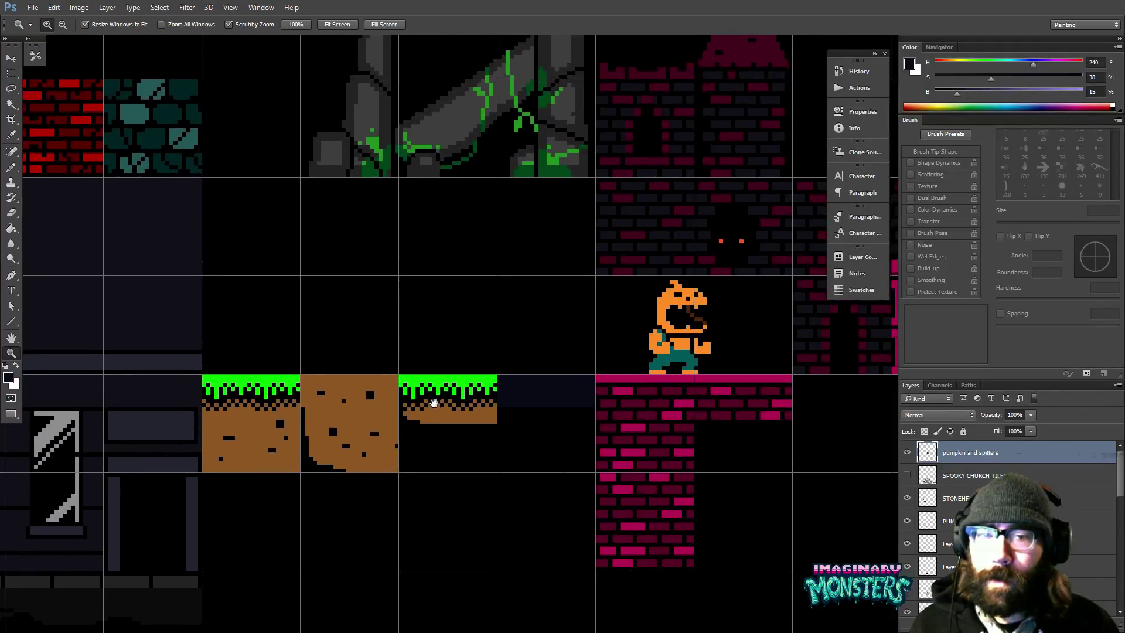
drag(494, 390, 504, 413)
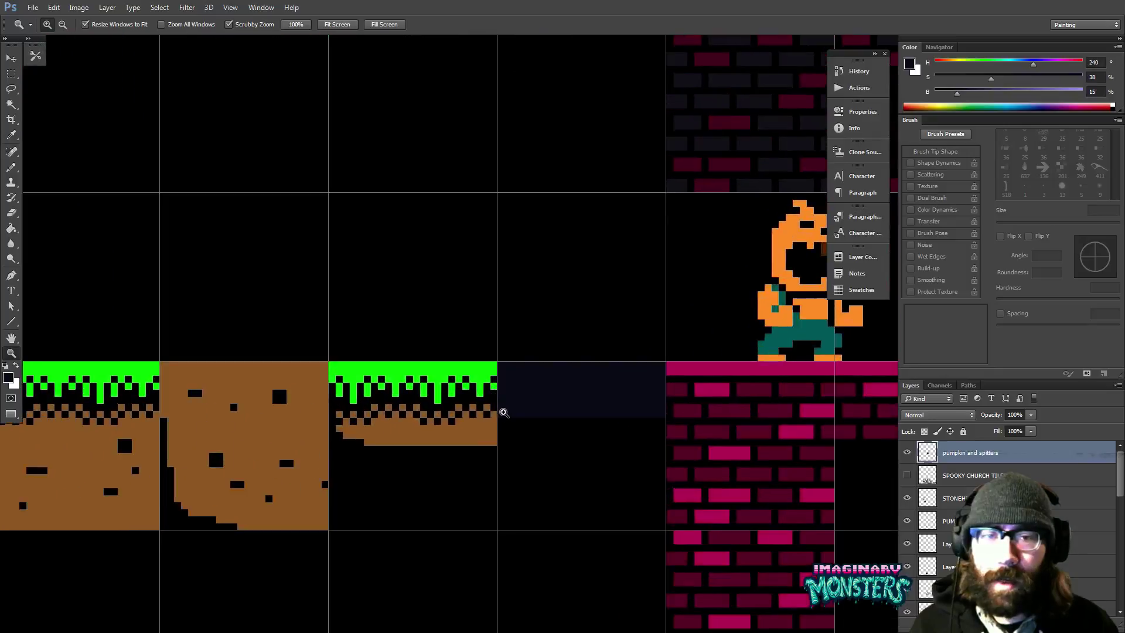
alt+click(517, 382)
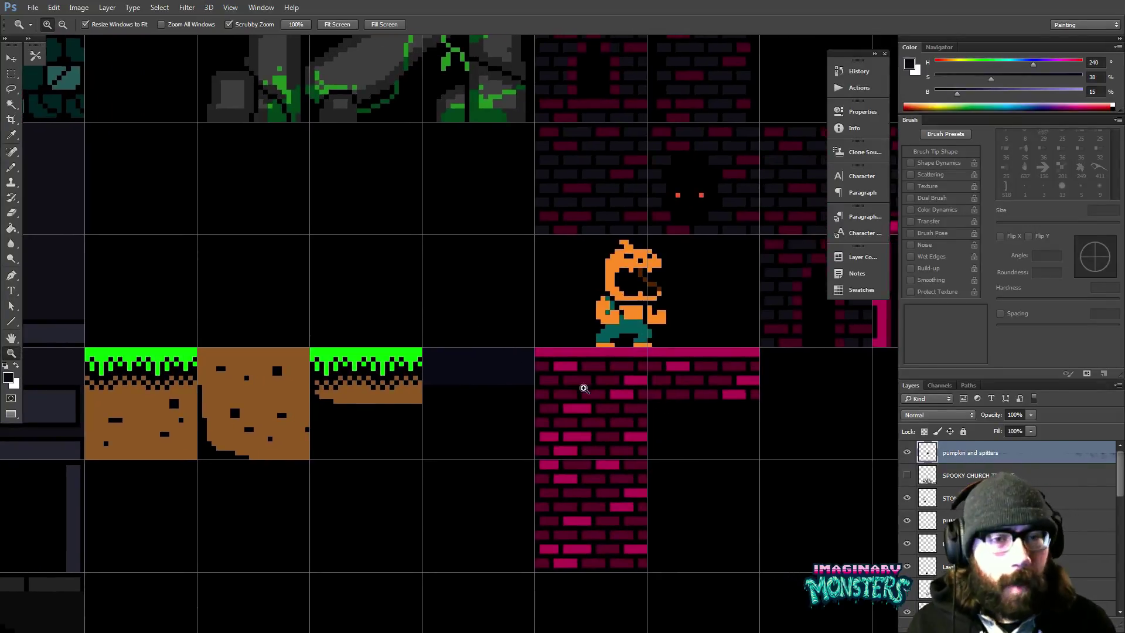
click(467, 393)
key(b)
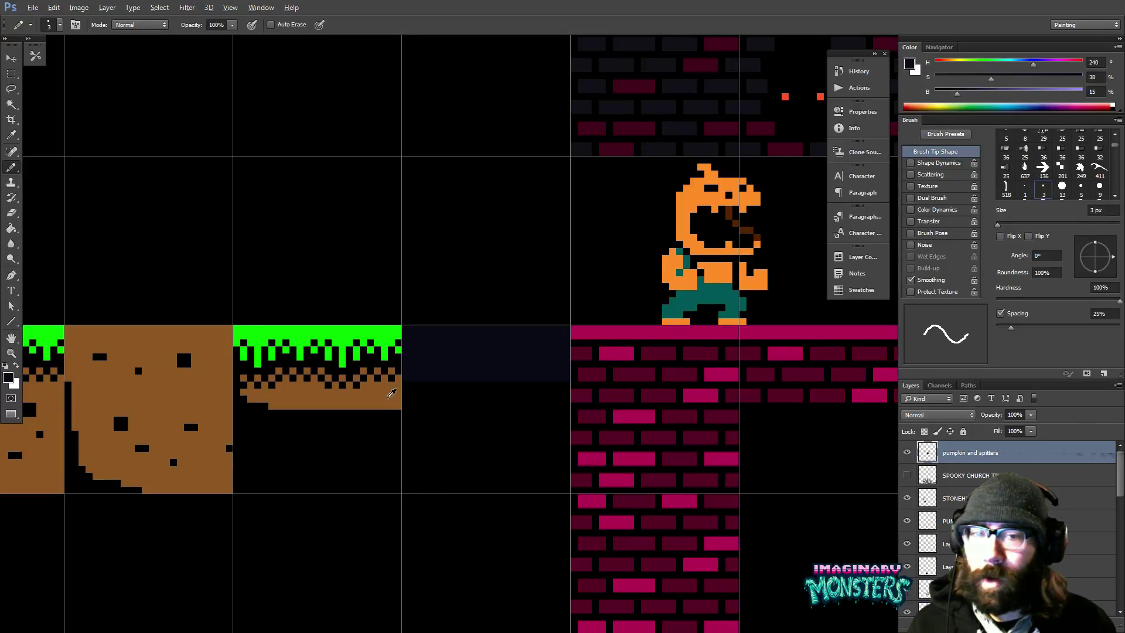
alt+click(389, 396)
click(412, 397)
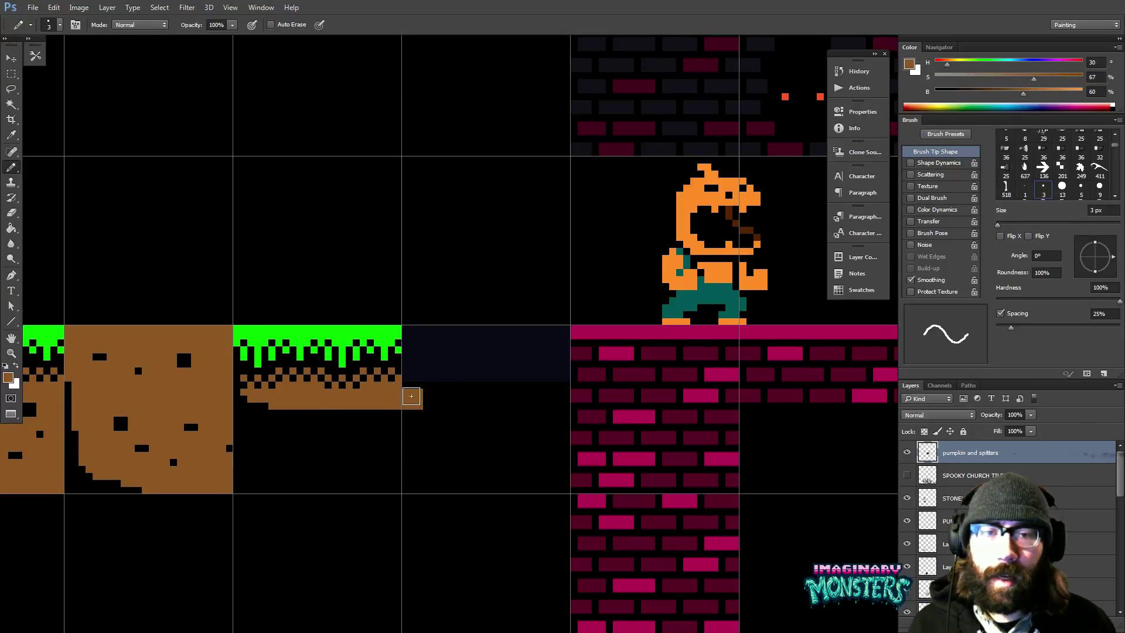
mouse_move(411, 397)
mouse_down()
mouse_move(491, 416)
mouse_move(559, 411)
mouse_move(560, 480)
mouse_move(411, 472)
mouse_move(411, 418)
mouse_move(424, 416)
mouse_move(436, 460)
mouse_move(466, 415)
mouse_move(495, 470)
mouse_move(537, 410)
mouse_move(538, 459)
mouse_up()
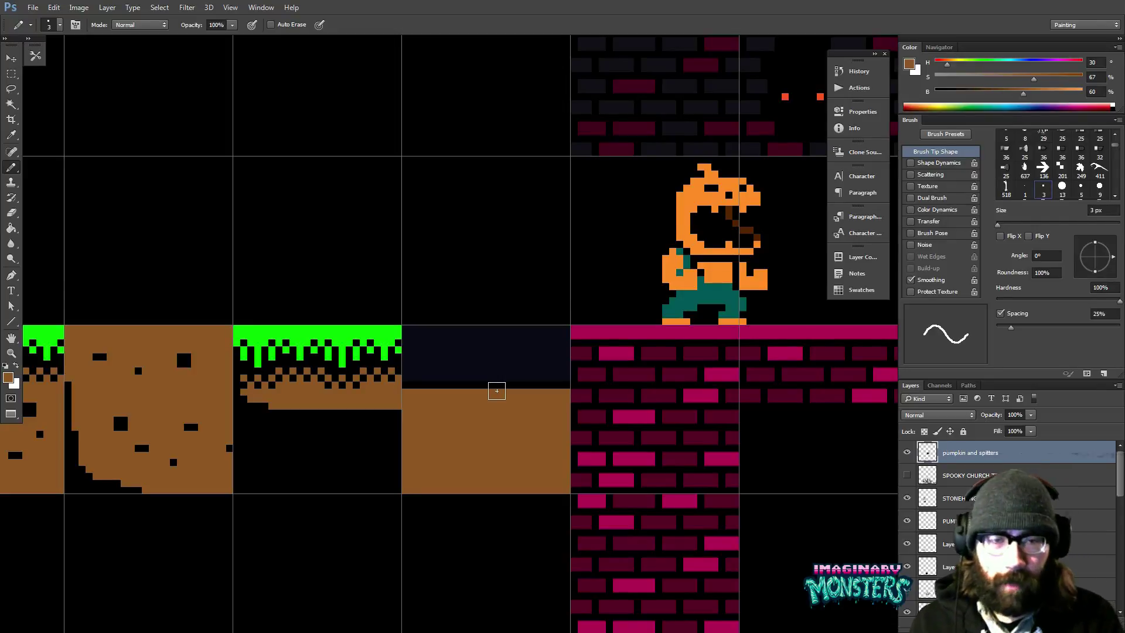
- Set the Pencil size to 1 px
key(bracketleft)
key(bracketleft)
drag(568, 330, 535, 326)
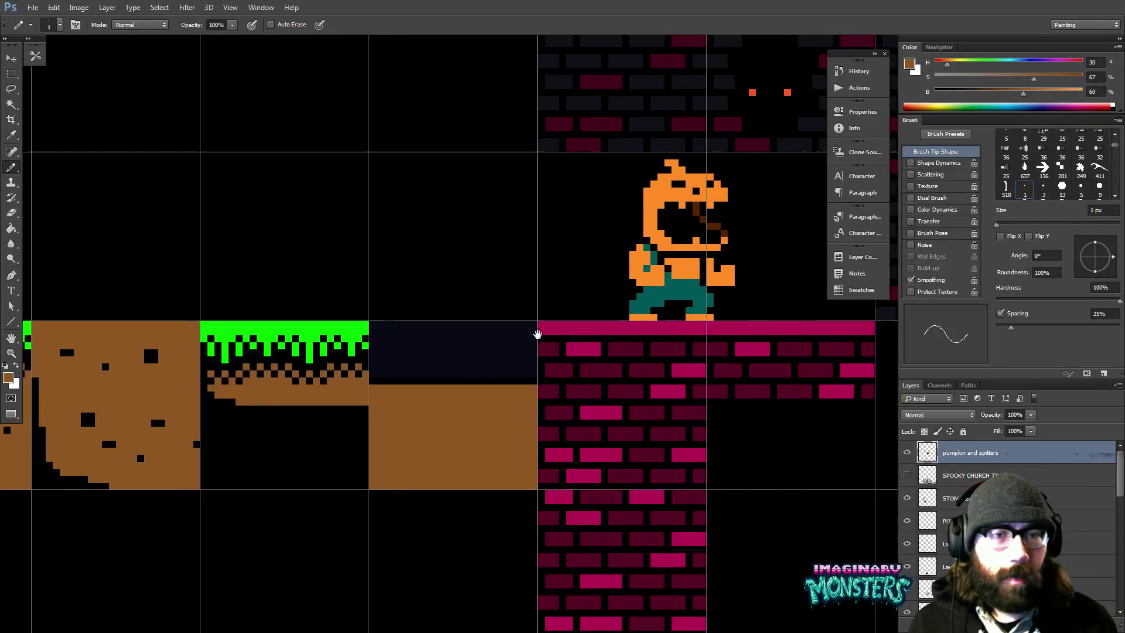
- Cut the navy band from the PUMPKINMAN layer and paste it onto a layer of its own
key(v)
drag(461, 358, 480, 299)
key(ctrl+z)
key(m)
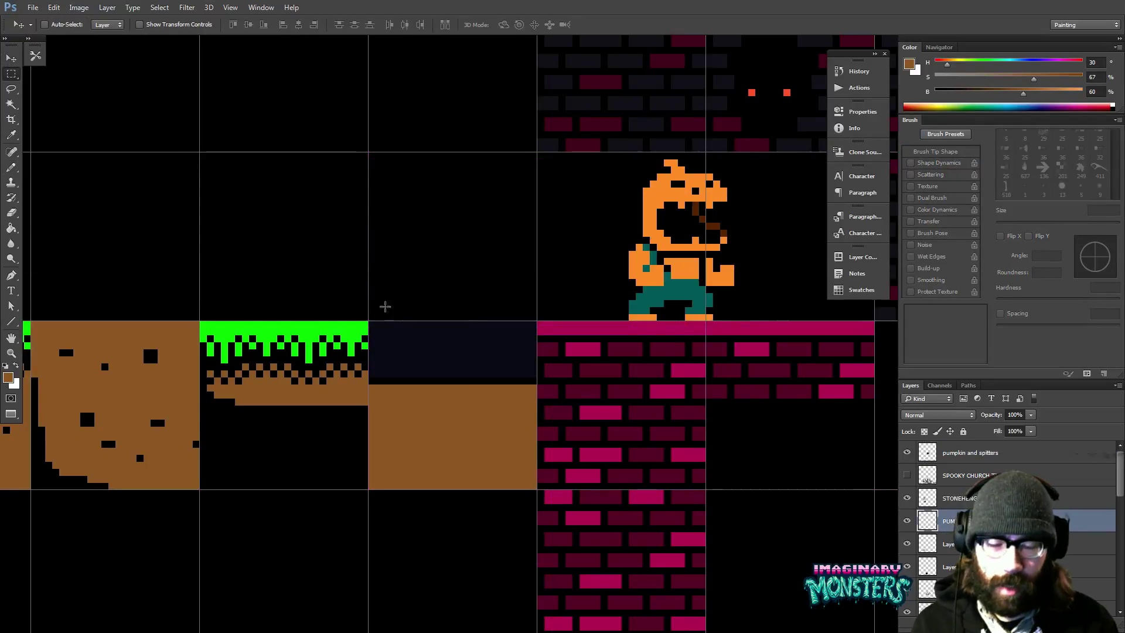
drag(354, 271, 540, 382)
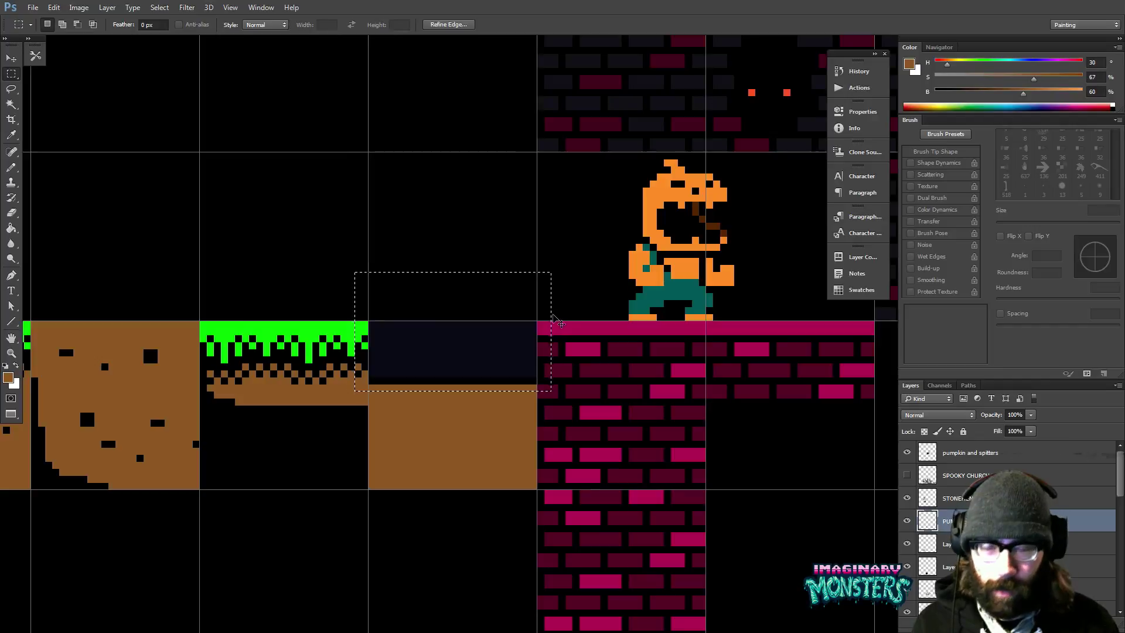
key(ctrl+x)
key(ctrl+v)
key(v)
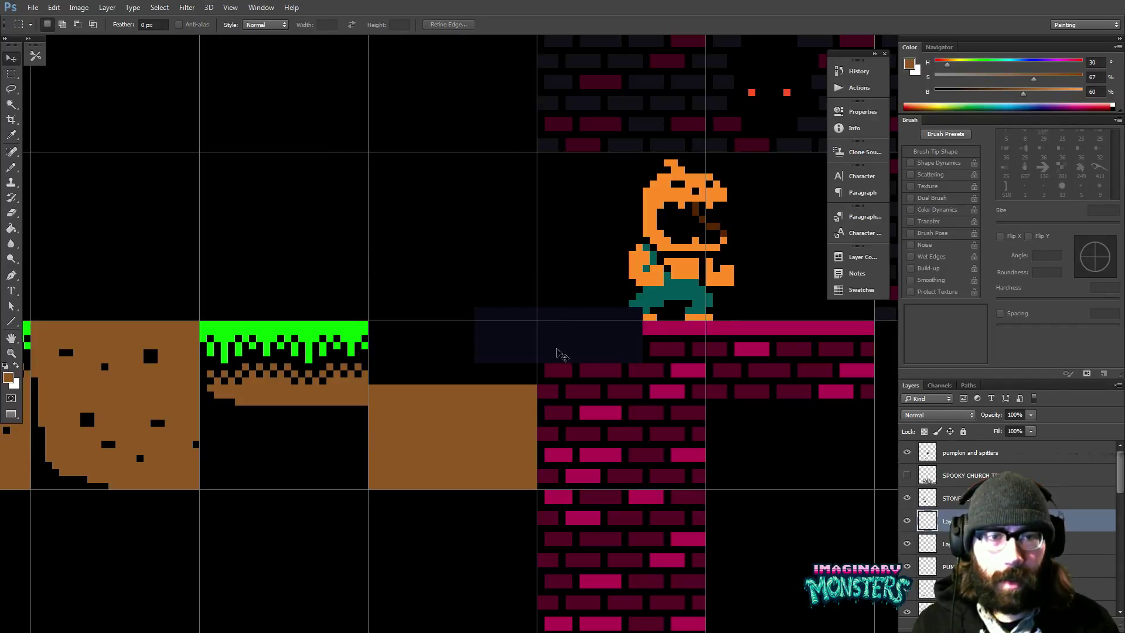
- Move the pasted navy band back to the top of the brown tile and bring its layer to the top of the stack
drag(558, 354, 478, 335)
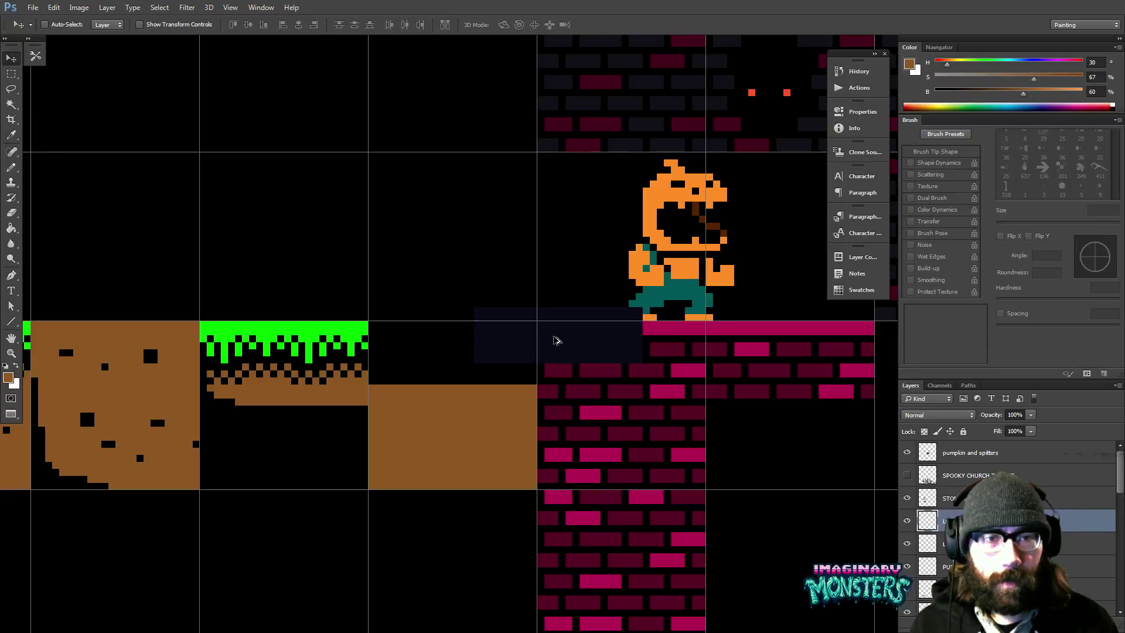
drag(565, 346, 518, 283)
key(ctrl+z)
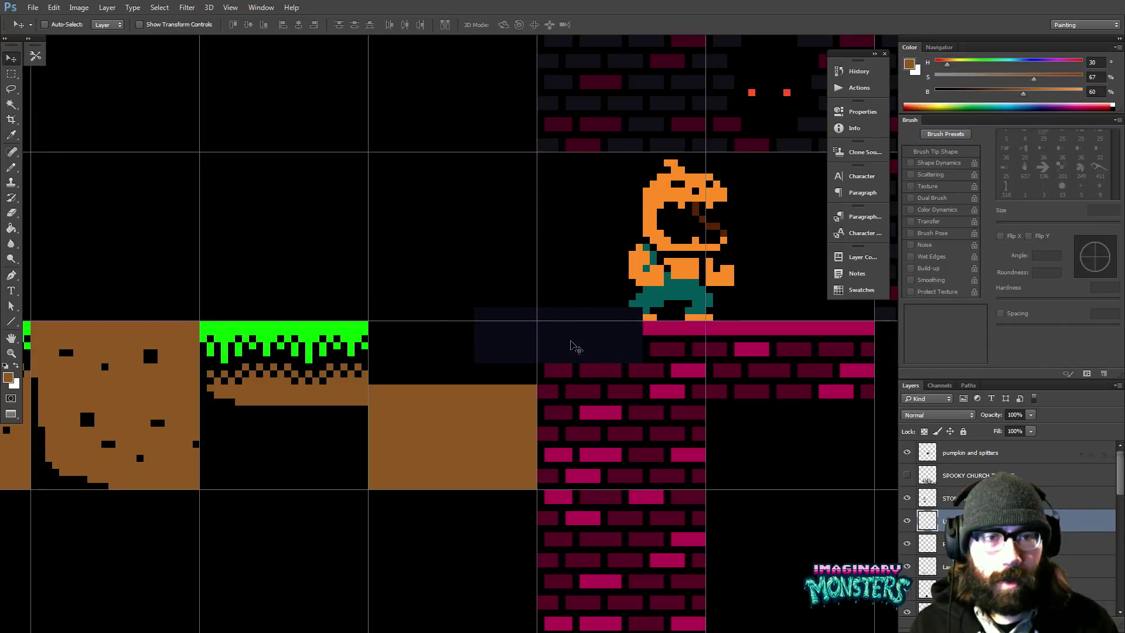
drag(576, 348, 469, 360)
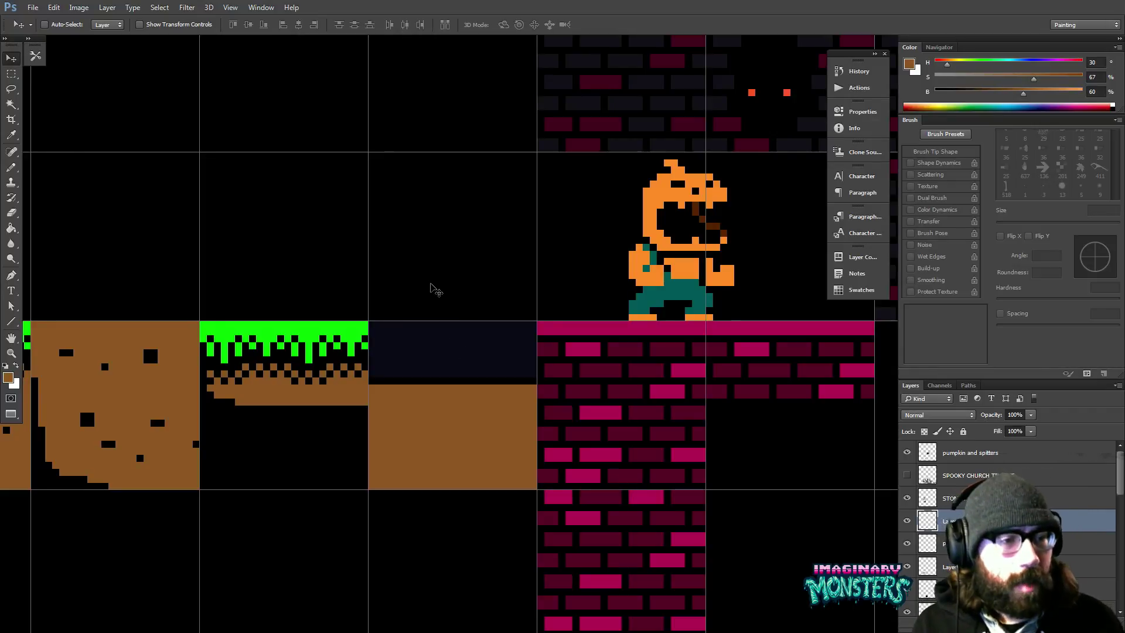
mouse_move(513, 354)
mouse_down()
mouse_move(515, 368)
mouse_move(503, 339)
mouse_up()
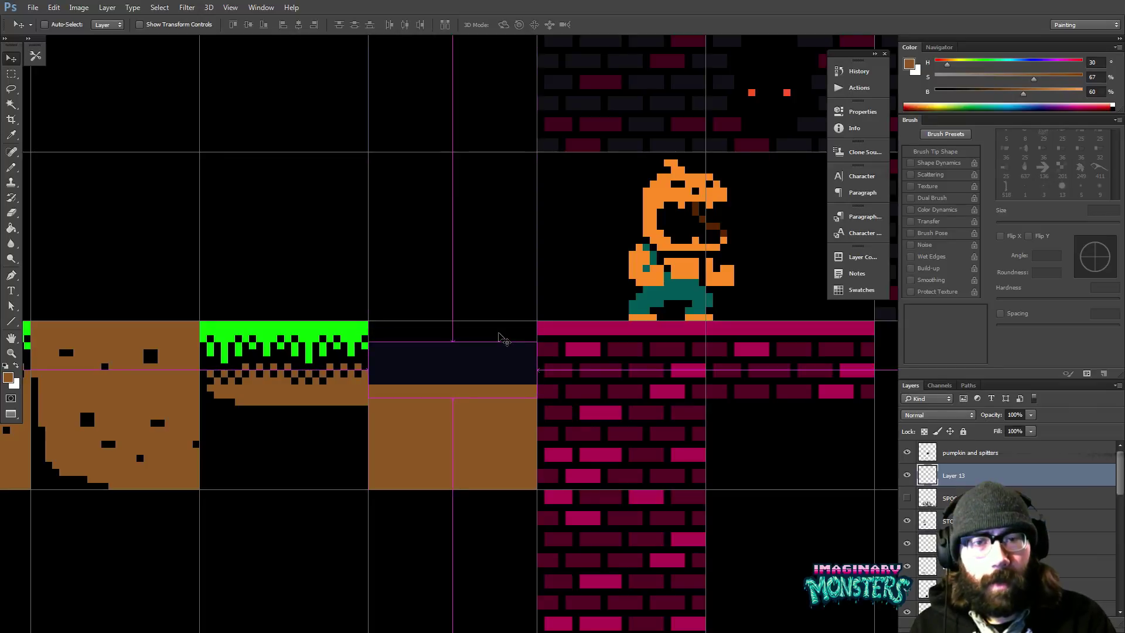
key(ctrl+shift+bracketright)
key(Up)
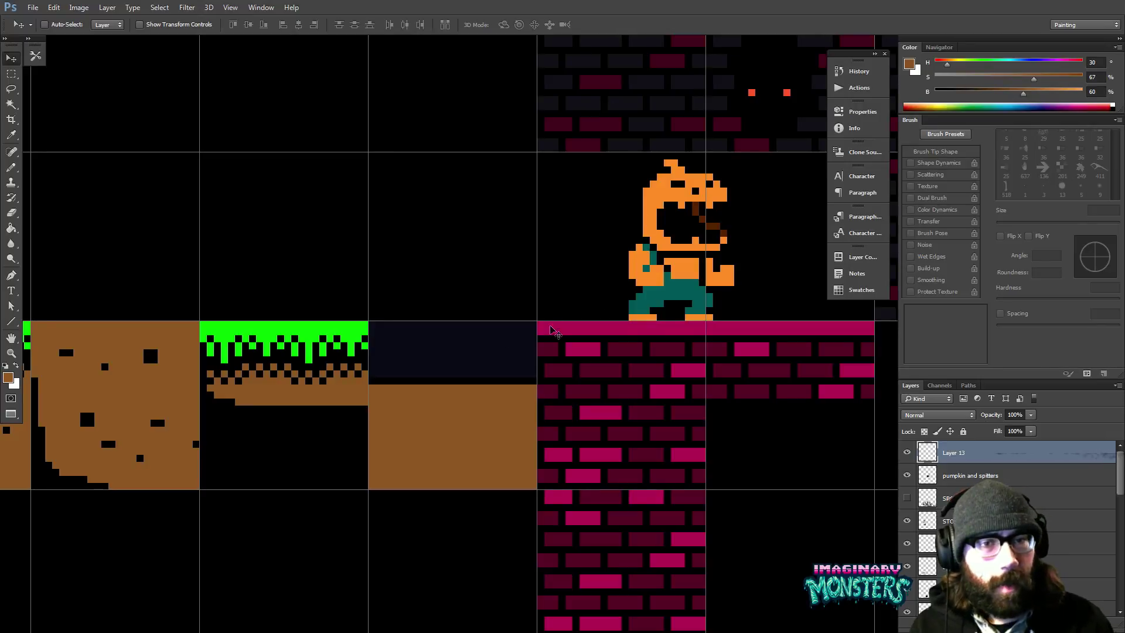
- Shift the navy band down over the brown fill, test its layer below and above "pumpkin and spitters", and return it to the tile's top
drag(482, 347, 490, 379)
key(ctrl+bracketleft)
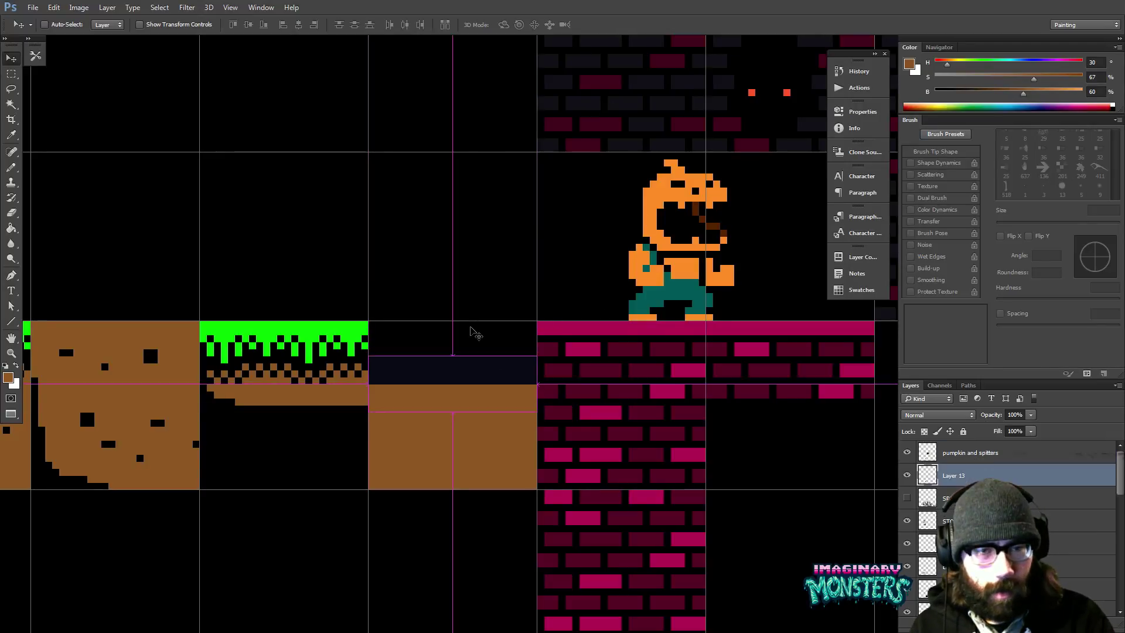
key(ctrl+bracketright)
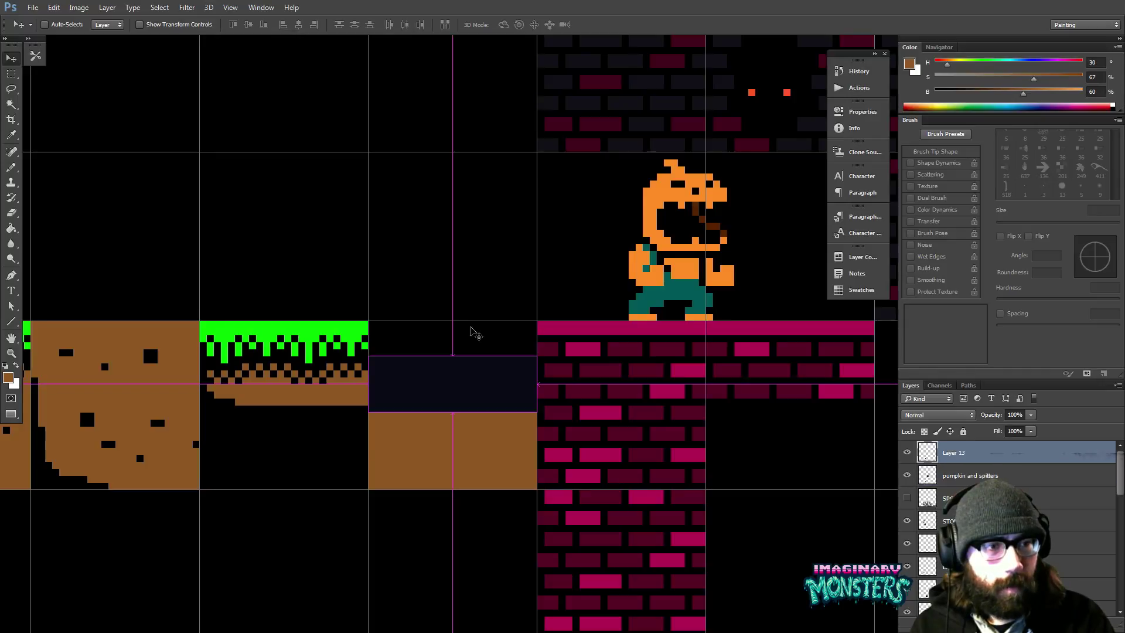
key(ctrl+bracketleft)
key(ctrl+bracketright)
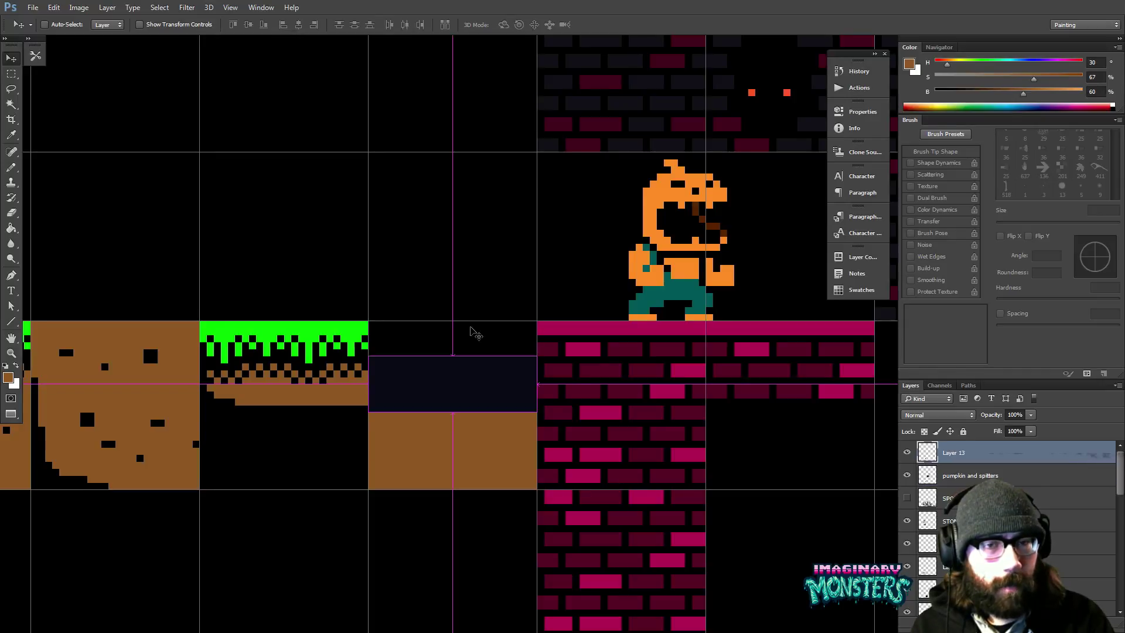
key(Up)
key(Up)
key(Up)
key(Up)
key(Up)
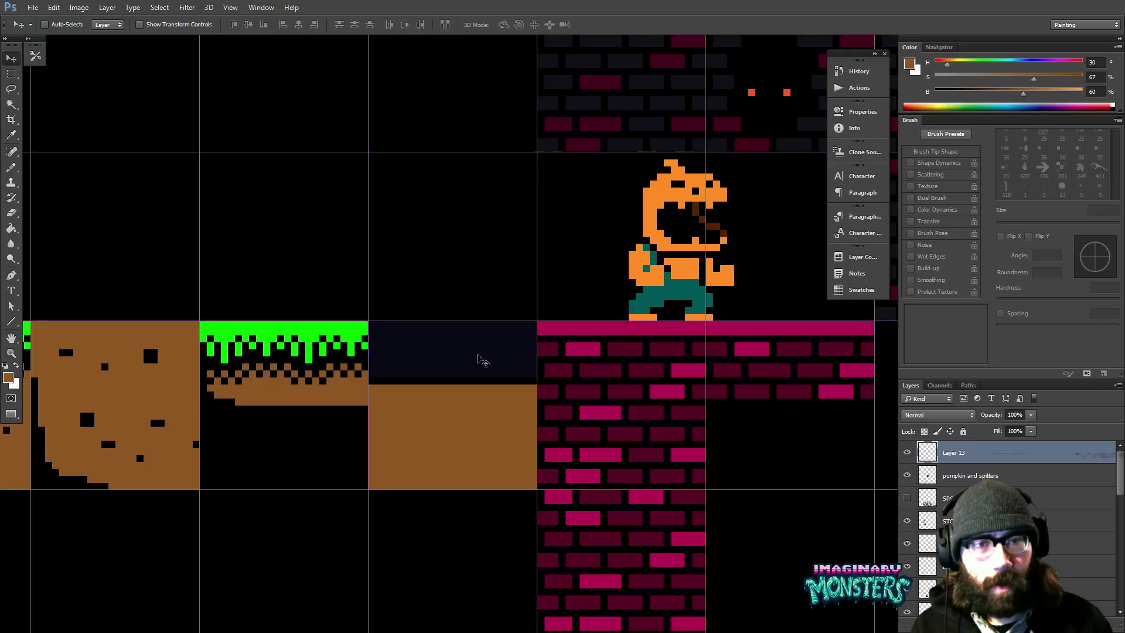
- Delete the brown fill below the navy band from the "pumpkin and spitters" layer
ctrl+click(484, 420)
mouse_move(484, 421)
mouse_down()
mouse_move(475, 449)
mouse_move(483, 420)
mouse_up()
key(z)
alt+click(551, 363)
alt+click(551, 363)
alt+click(551, 363)
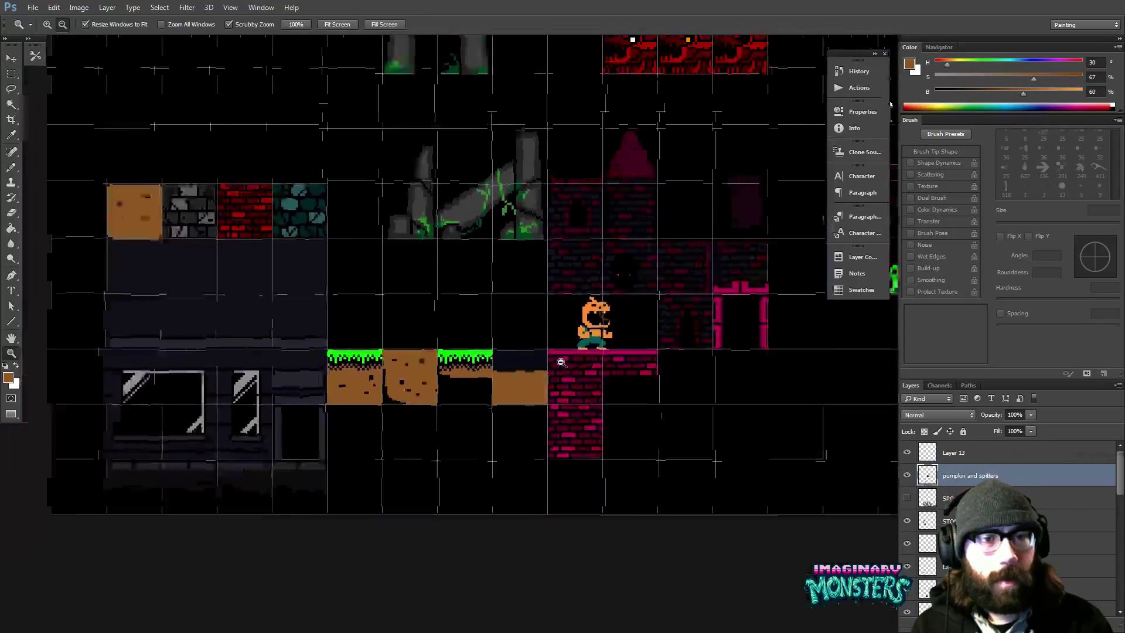
alt+click(551, 363)
drag(566, 337, 457, 360)
key(v)
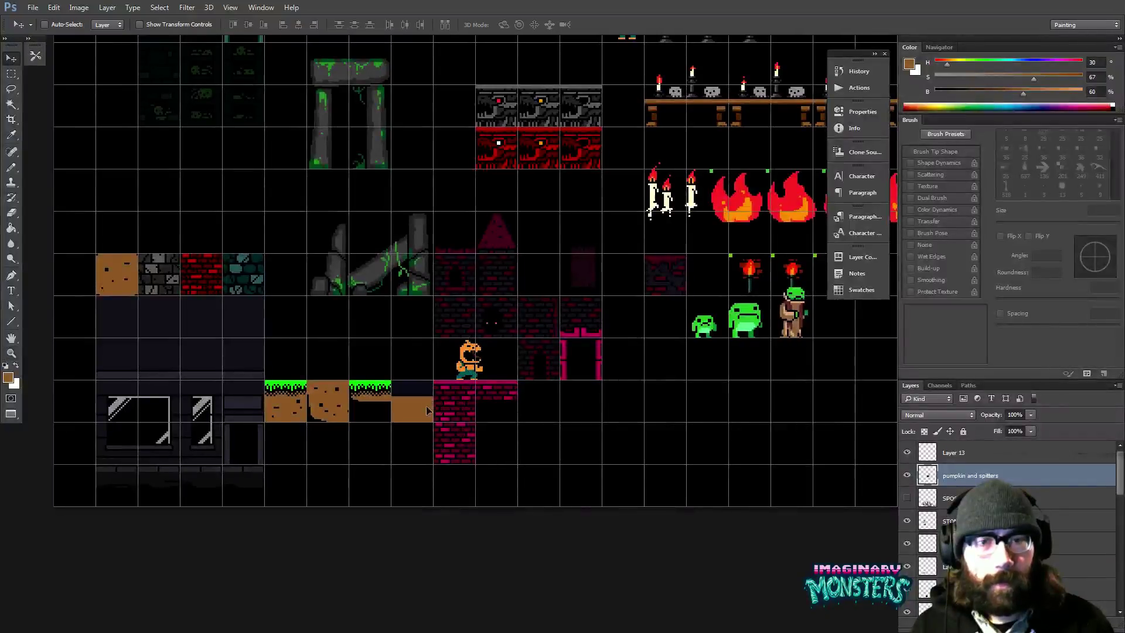
drag(378, 367, 469, 453)
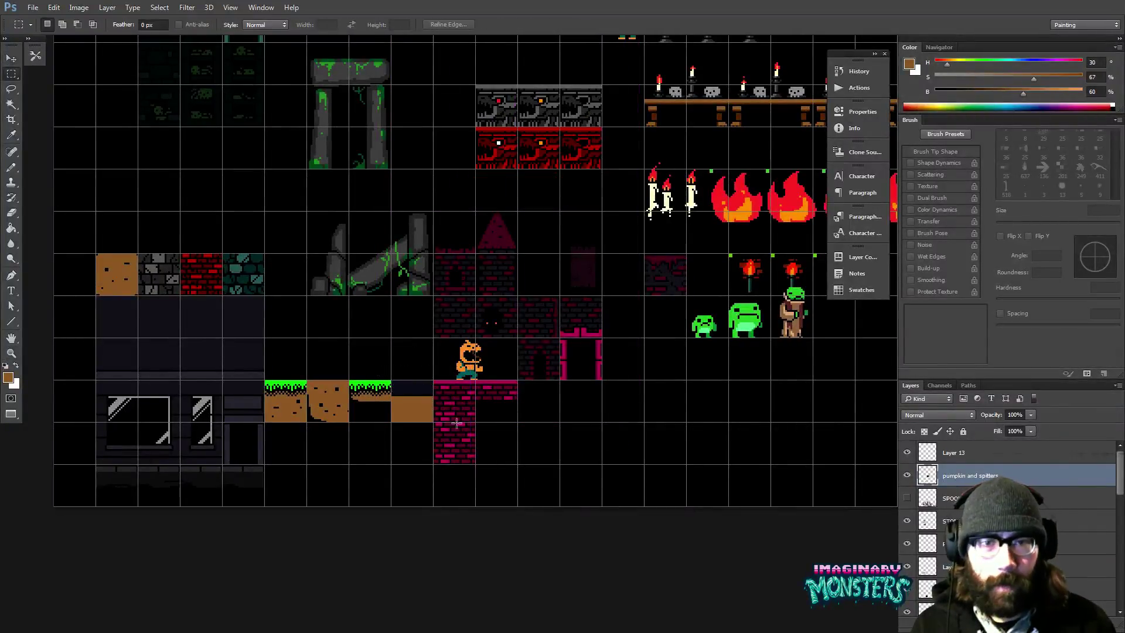
key(ctrl+d)
- Outline the area below the navy band with a 1 px brown Pencil border on Layer 13, within the grid cell
key(z)
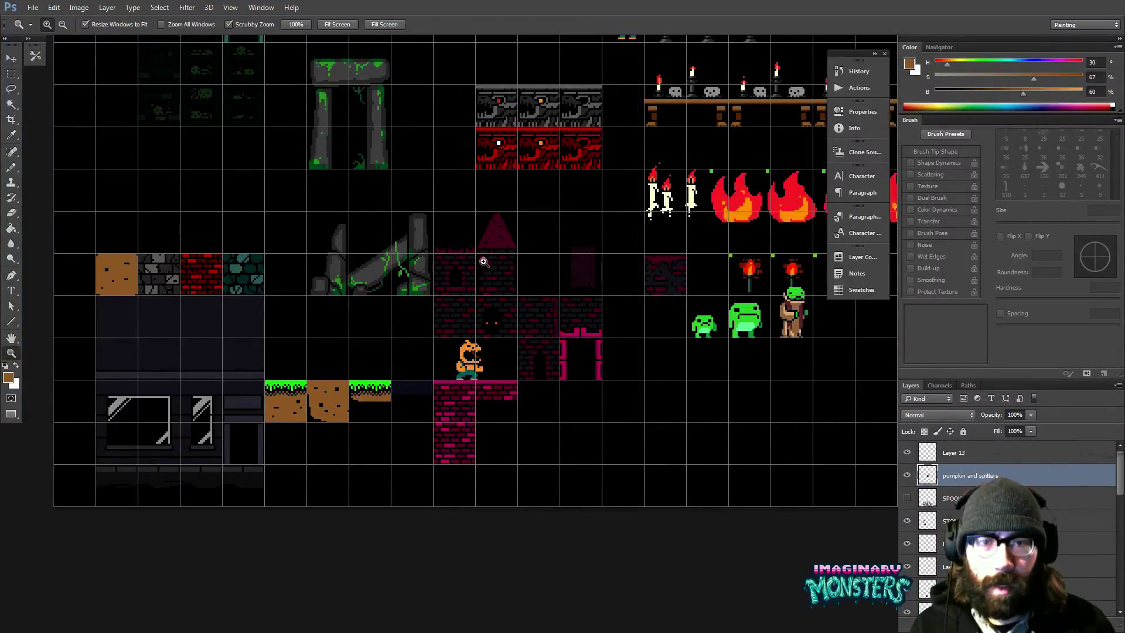
click(415, 409)
click(415, 408)
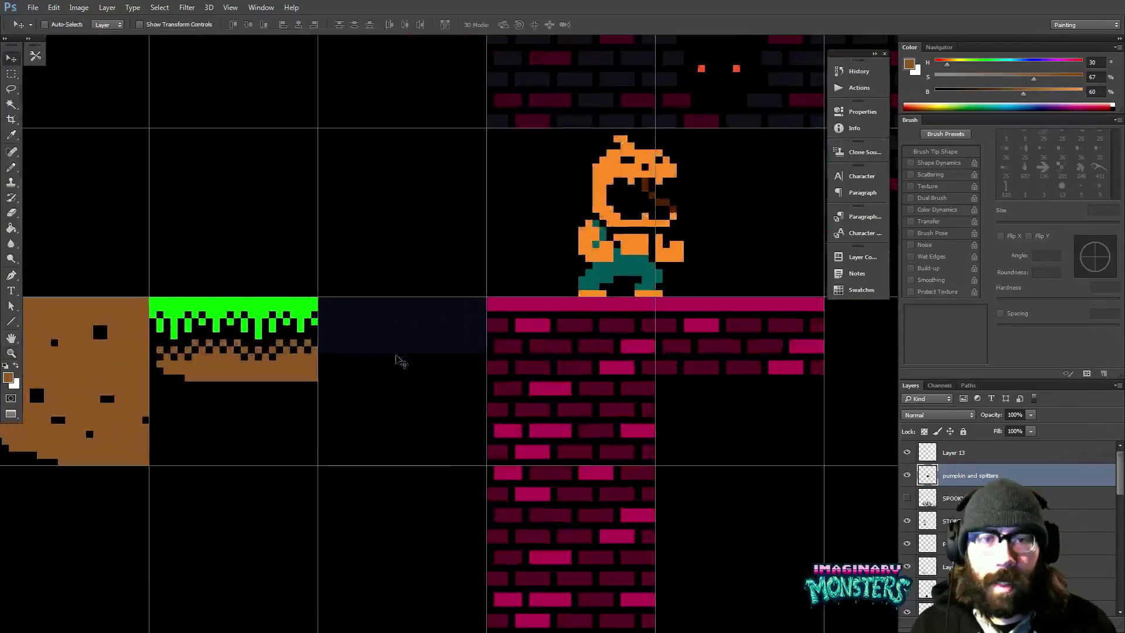
key(alt+bracketright)
key(b)
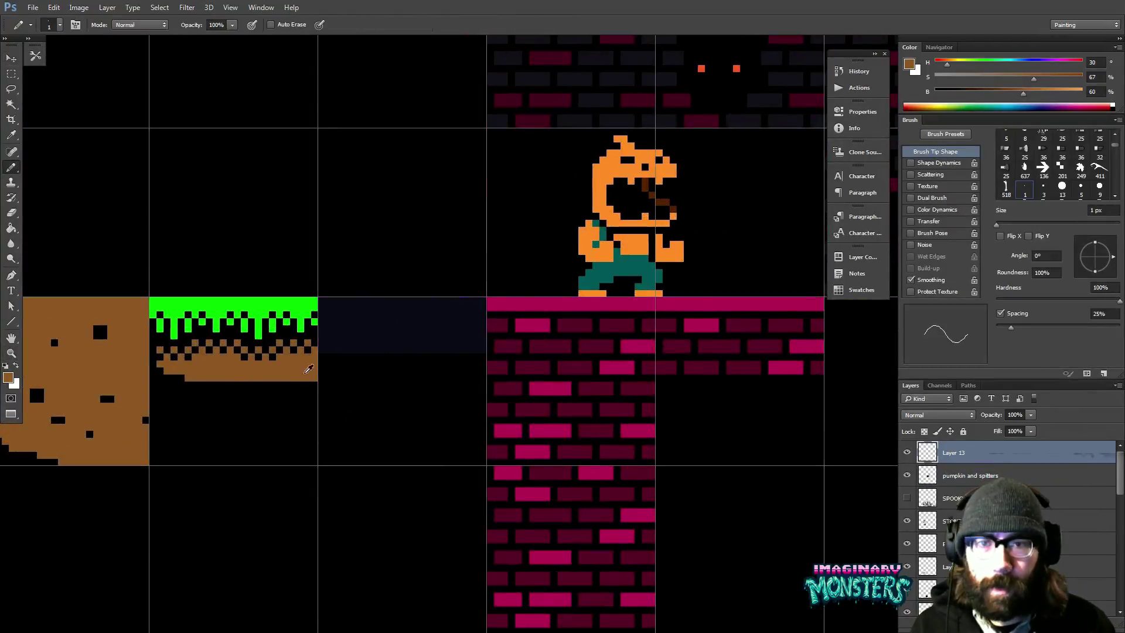
mouse_move(328, 367)
mouse_down()
mouse_move(473, 397)
mouse_move(482, 375)
mouse_move(489, 463)
mouse_move(325, 464)
mouse_move(321, 366)
mouse_up()
- Fill the brown outline with the Paint Bucket limited to contiguous pixels
key(g)
click(379, 397)
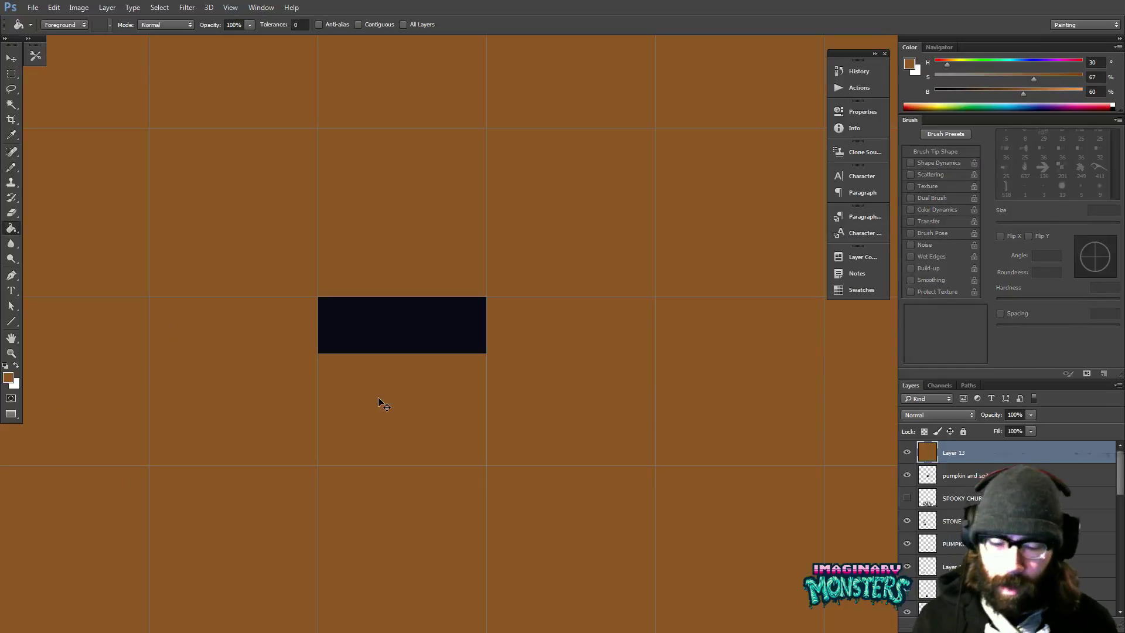
key(ctrl+z)
click(358, 25)
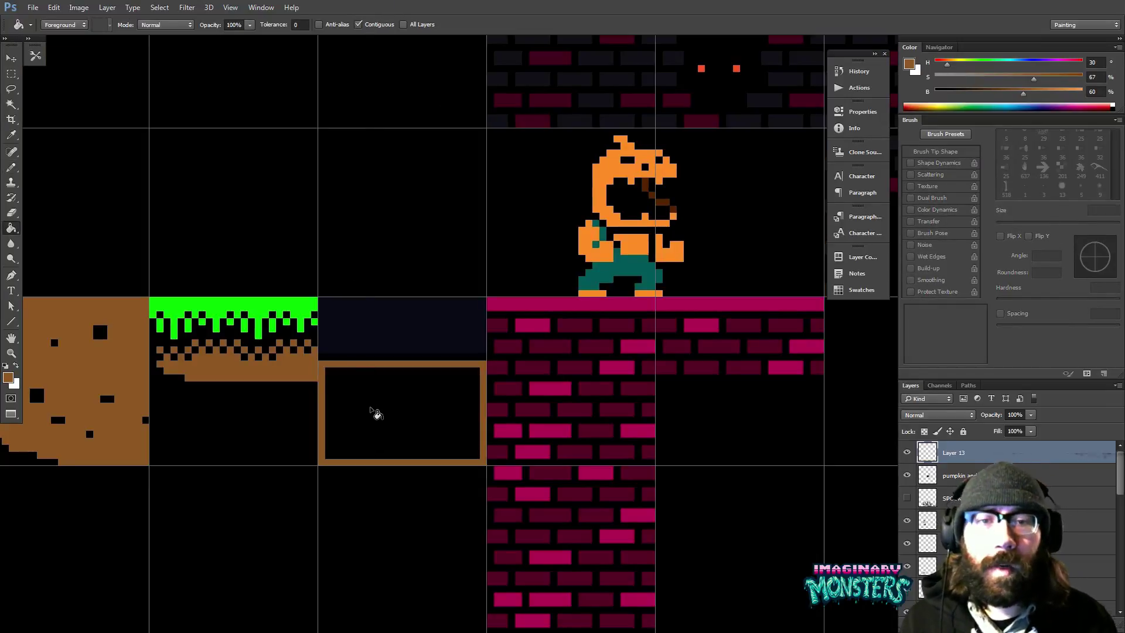
click(378, 413)
- Send Layer 13 with the new ground tile four levels down, directly below PUMPKINMAN
key(v)
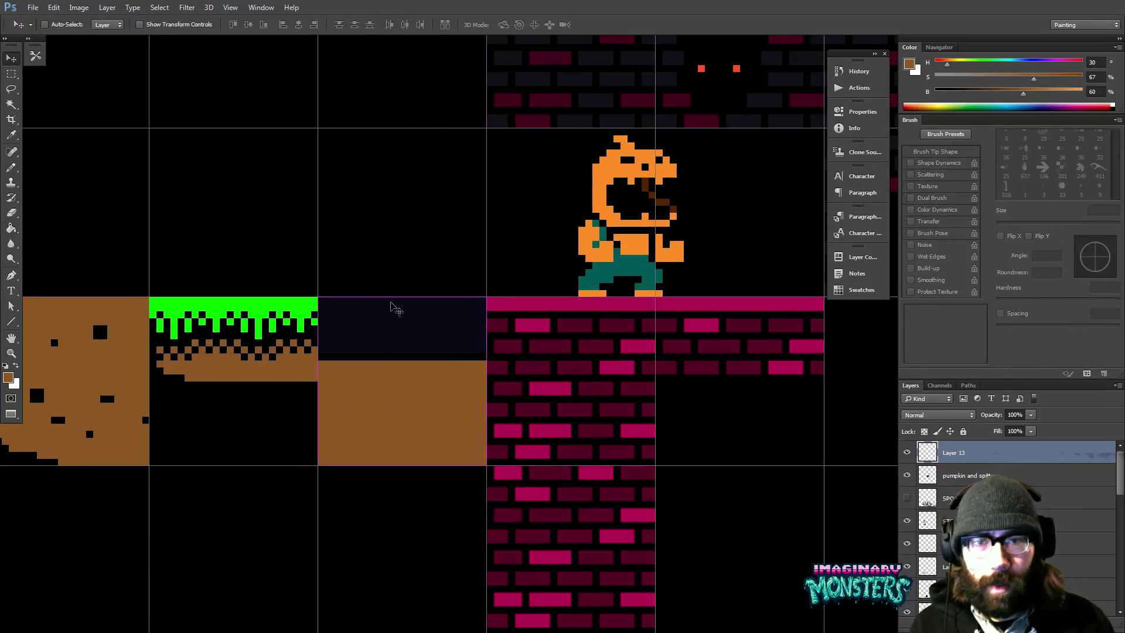
scroll(422, 346, up, 3)
scroll(422, 346, left, 5)
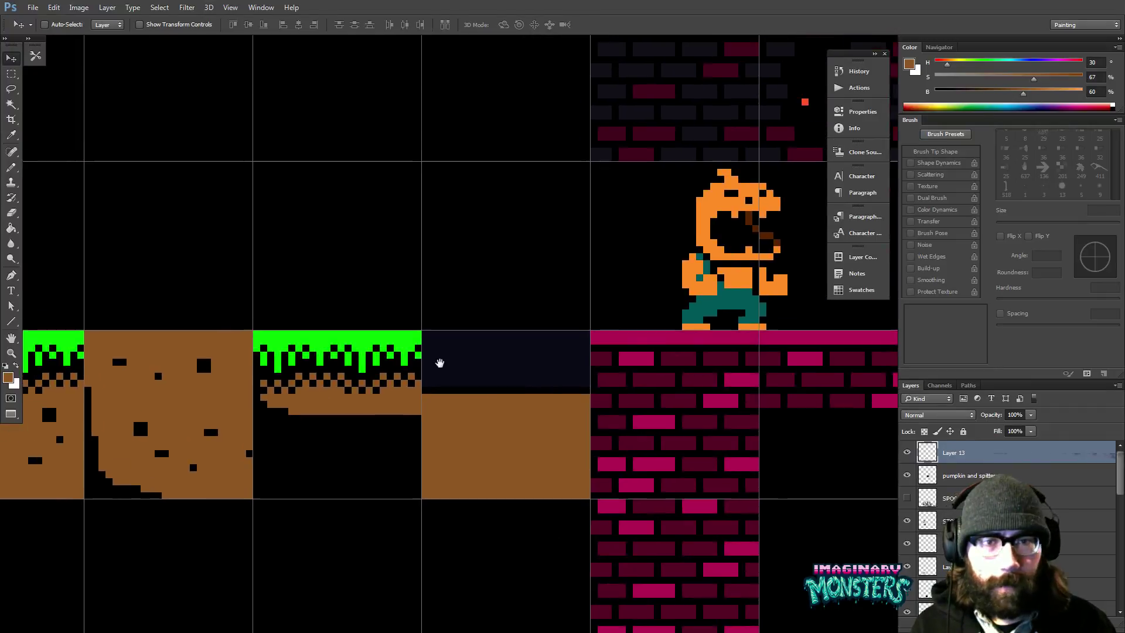
ctrl+click(421, 417)
ctrl+click(466, 422)
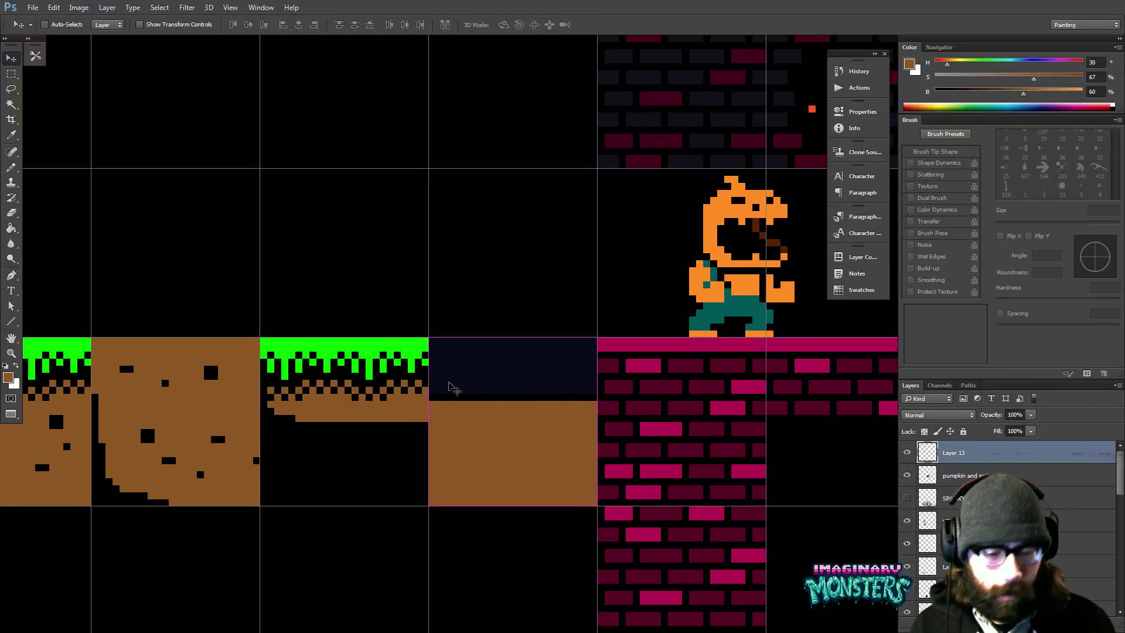
key(ctrl+bracketleft)
key(ctrl+bracketleft)
key(ctrl+bracketleft)
key(ctrl+bracketleft)
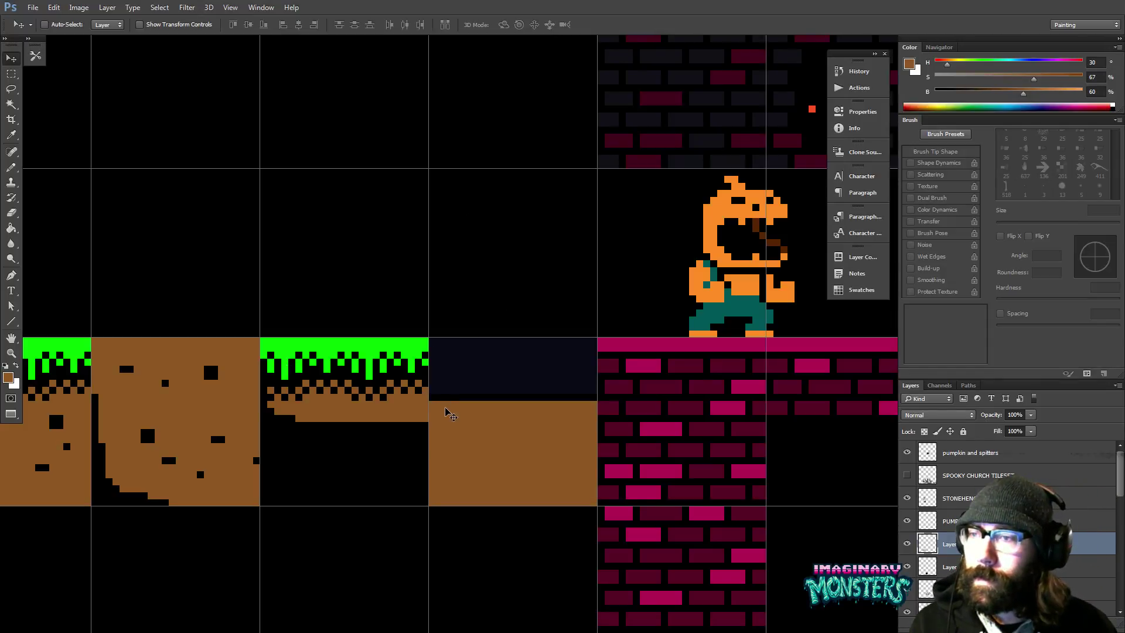
drag(535, 388, 504, 391)
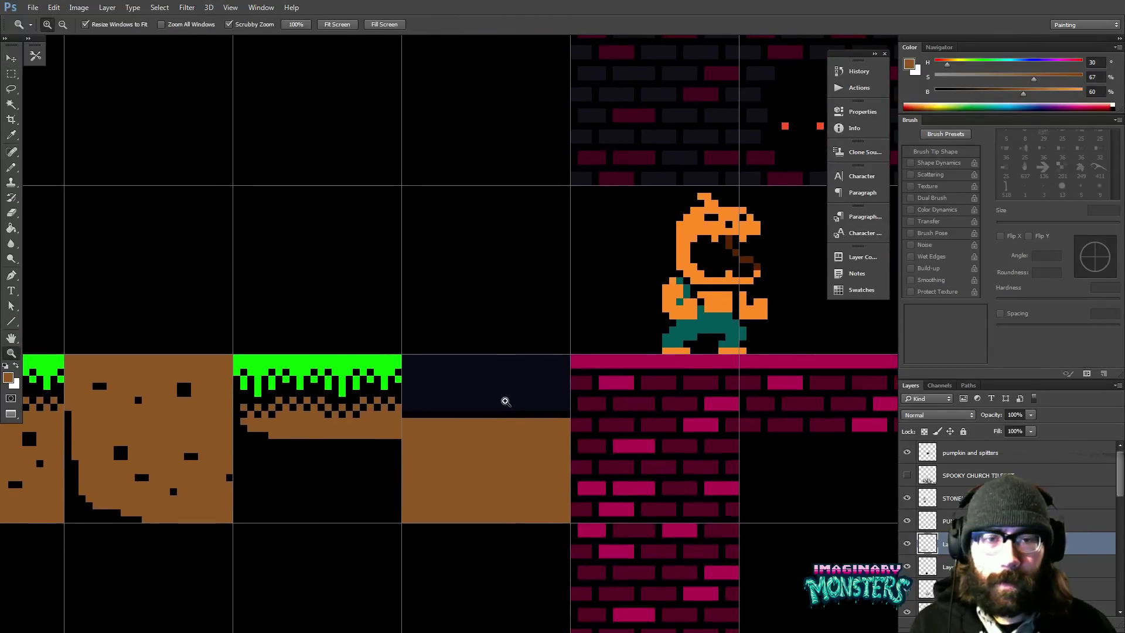
key(ctrl+z)
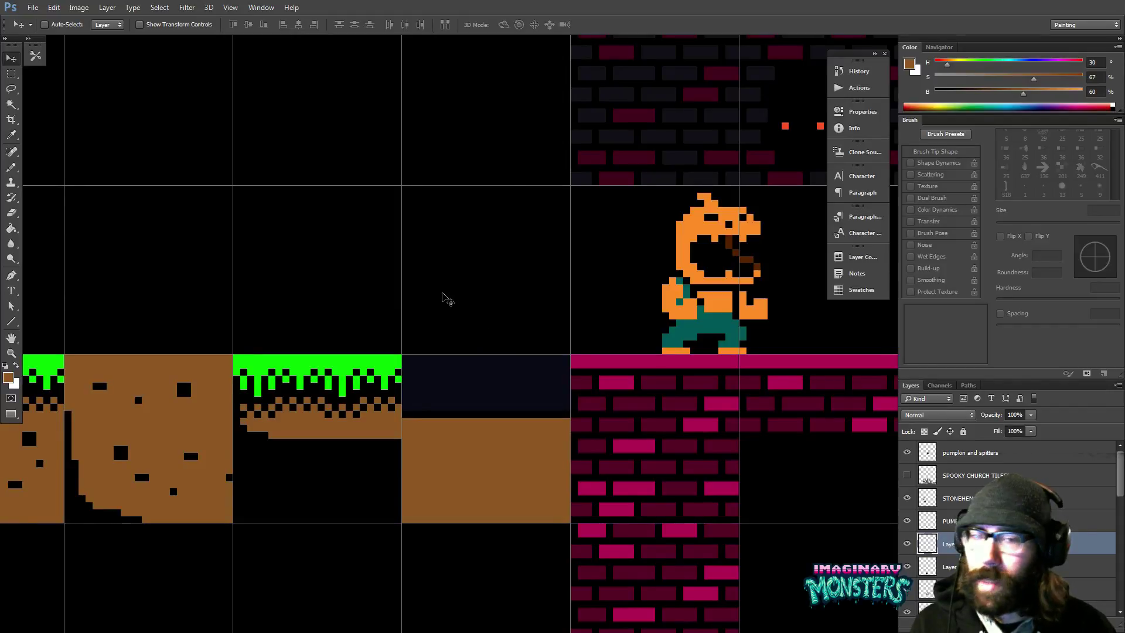
mouse_move(502, 432)
mouse_down()
mouse_move(430, 352)
mouse_move(414, 397)
mouse_move(516, 417)
mouse_up()
- Sample black with the Pencil and paint over the top pixel row of the new tile's brown fill
key(z)
click(427, 384)
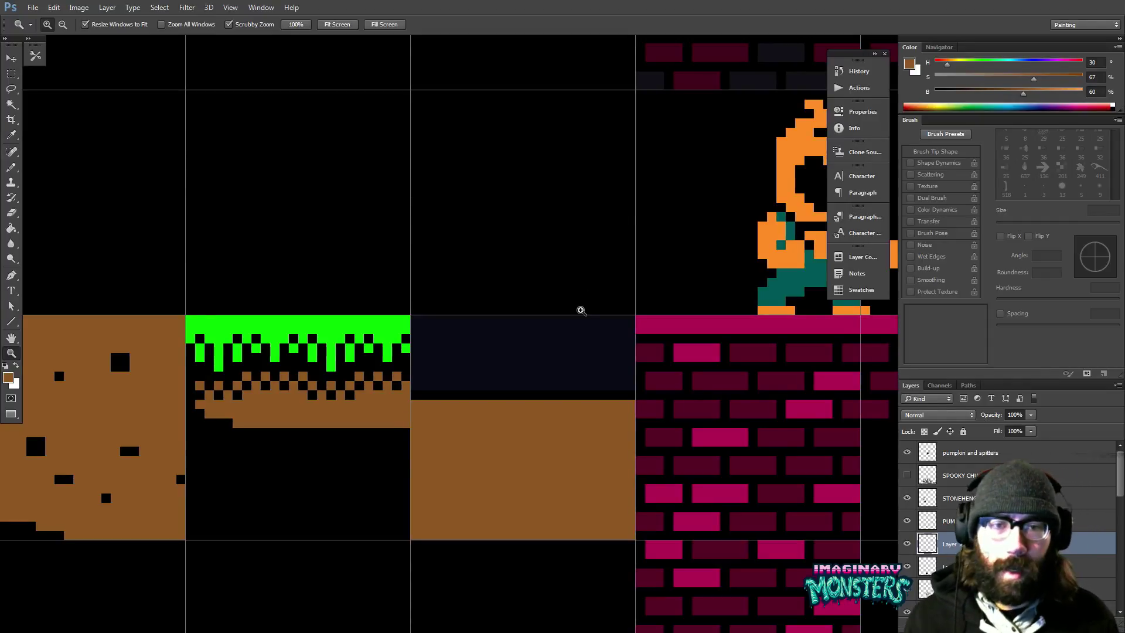
scroll(482, 377, down, 3)
key(b)
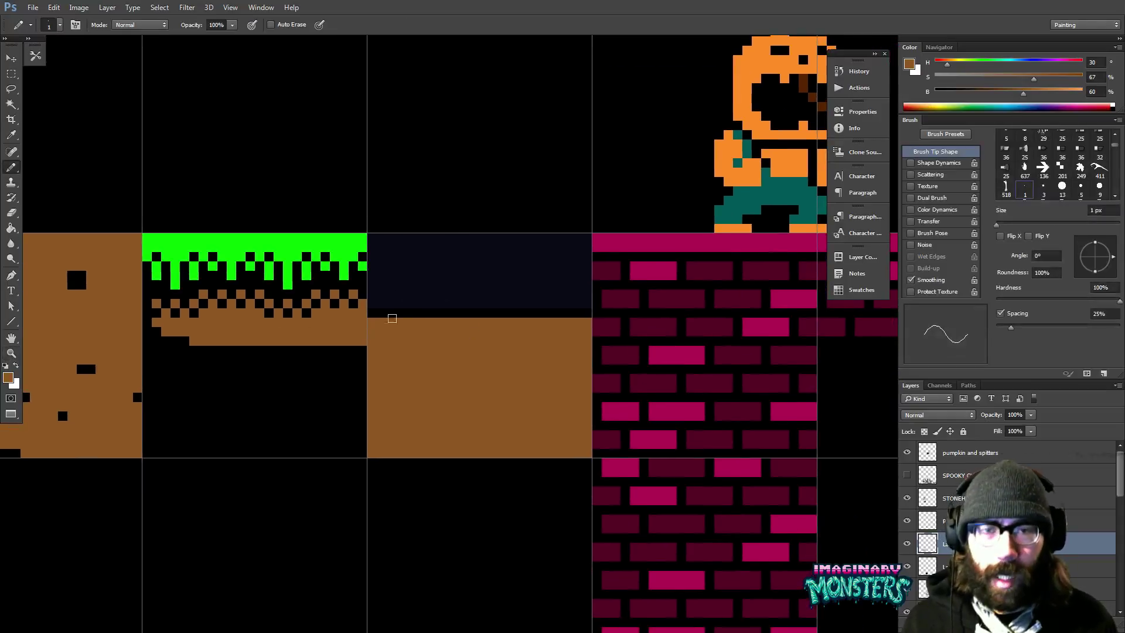
mouse_move(390, 314)
mouse_down()
mouse_move(344, 306)
mouse_move(351, 298)
mouse_move(397, 322)
mouse_move(551, 320)
mouse_up()
alt+click(355, 300)
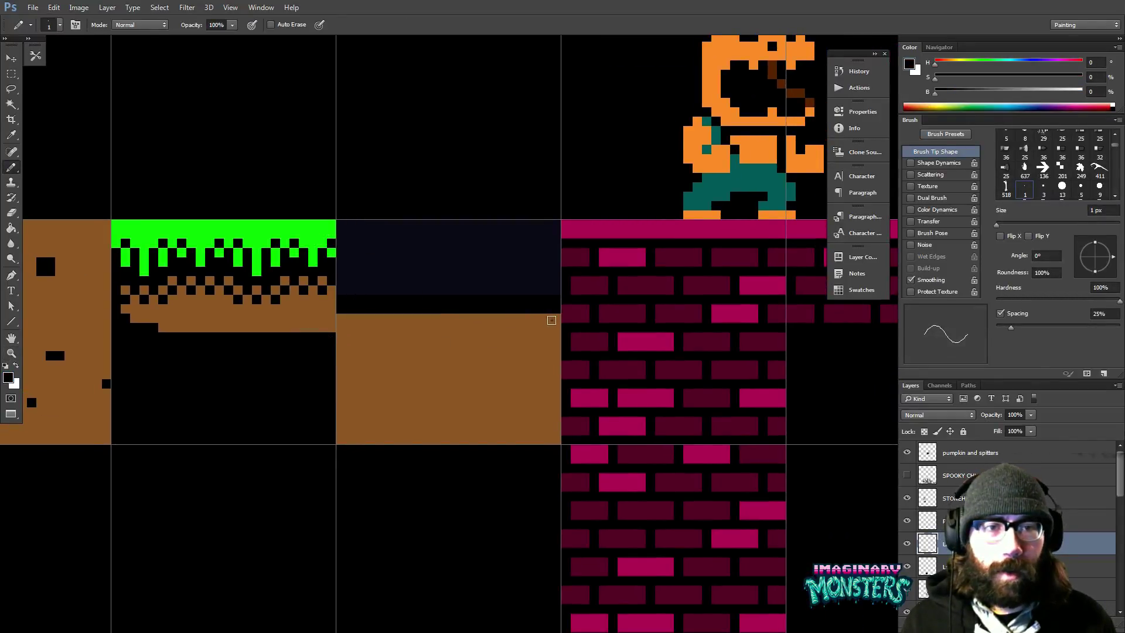
- Pencil small black notches at irregular intervals into the top edge of the new tile's brown fill
drag(428, 321, 426, 324)
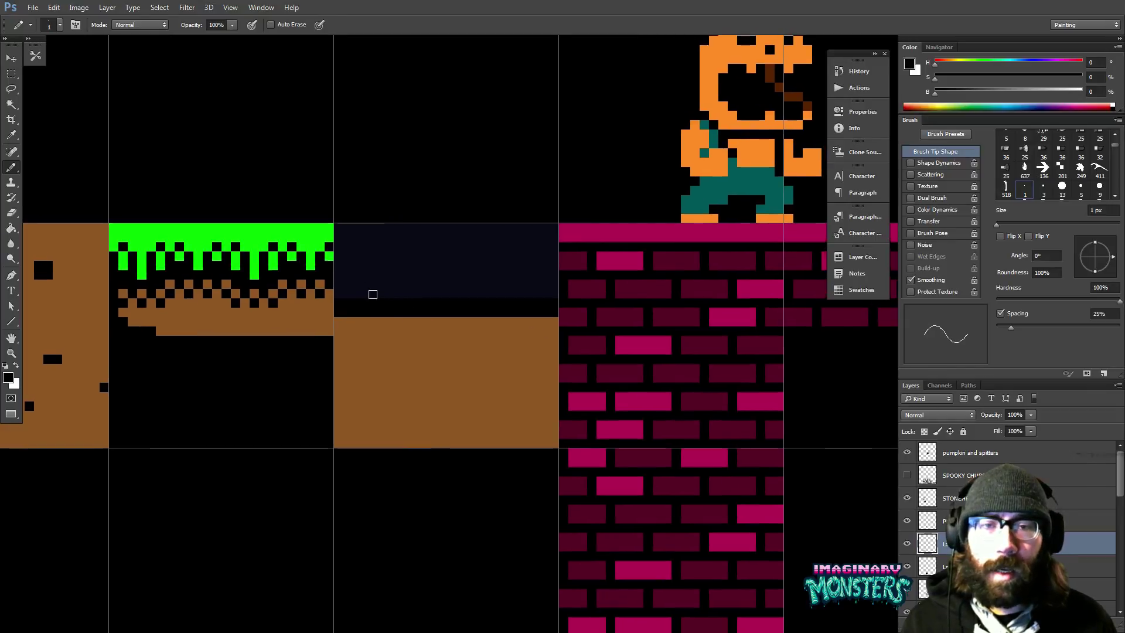
click(404, 321)
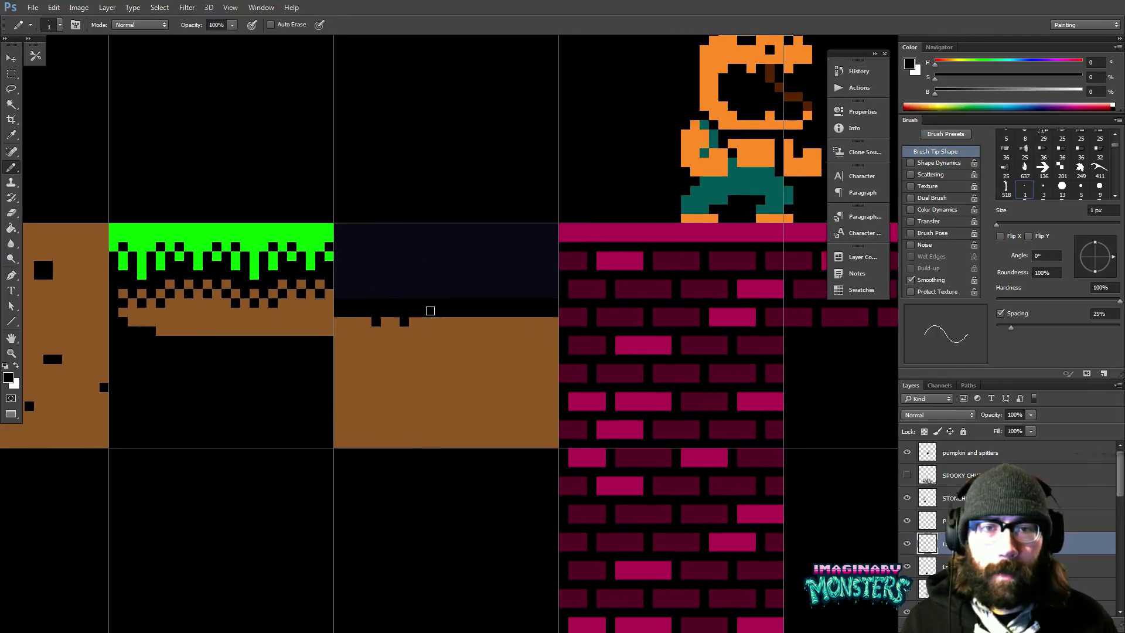
click(460, 322)
click(497, 320)
click(507, 321)
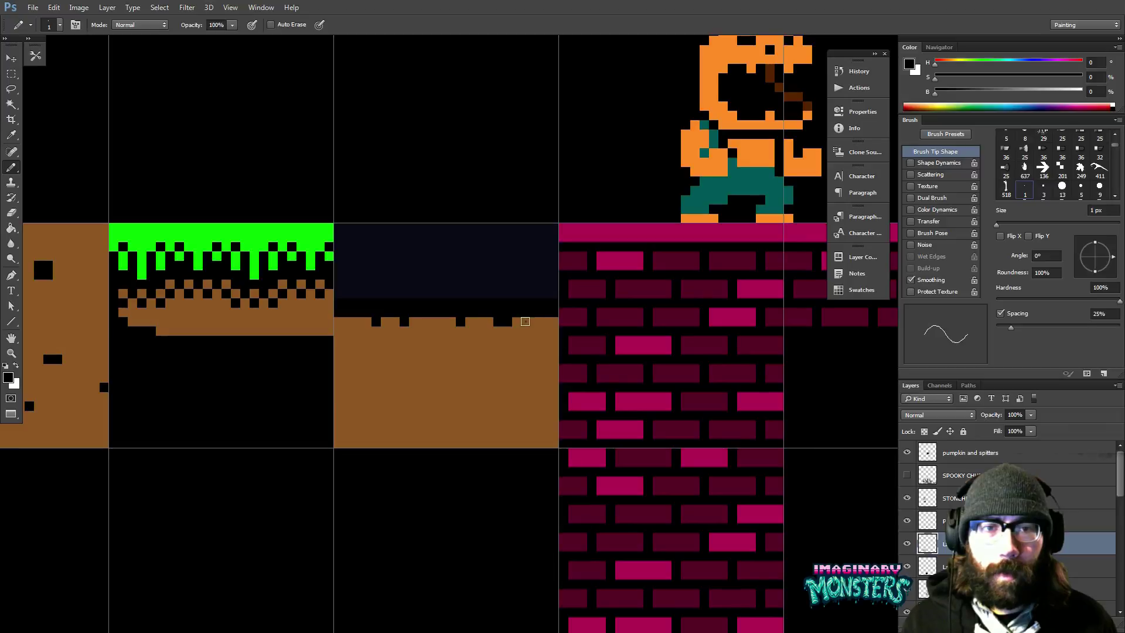
- Pencil two single black specks into the new ground tile's brown dirt
drag(406, 311, 425, 318)
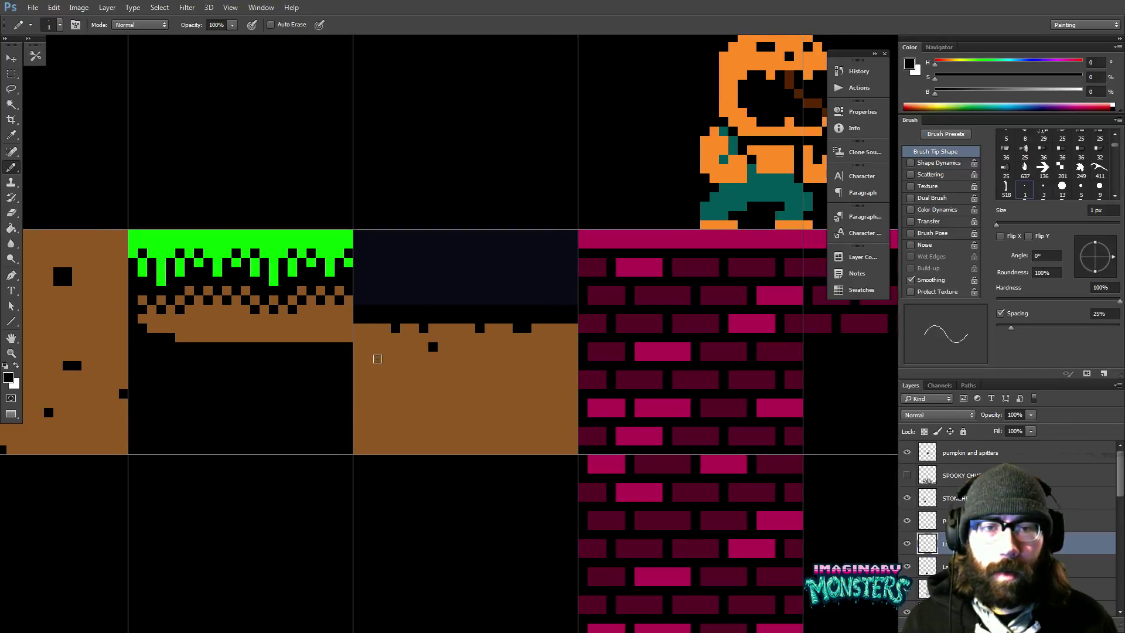
click(377, 357)
- Select the speckled dirt below the fringe of the first grass tile and copy it onto the new tile's brown area
mouse_move(437, 377)
mouse_down()
mouse_move(463, 402)
mouse_move(706, 371)
mouse_move(718, 359)
mouse_up()
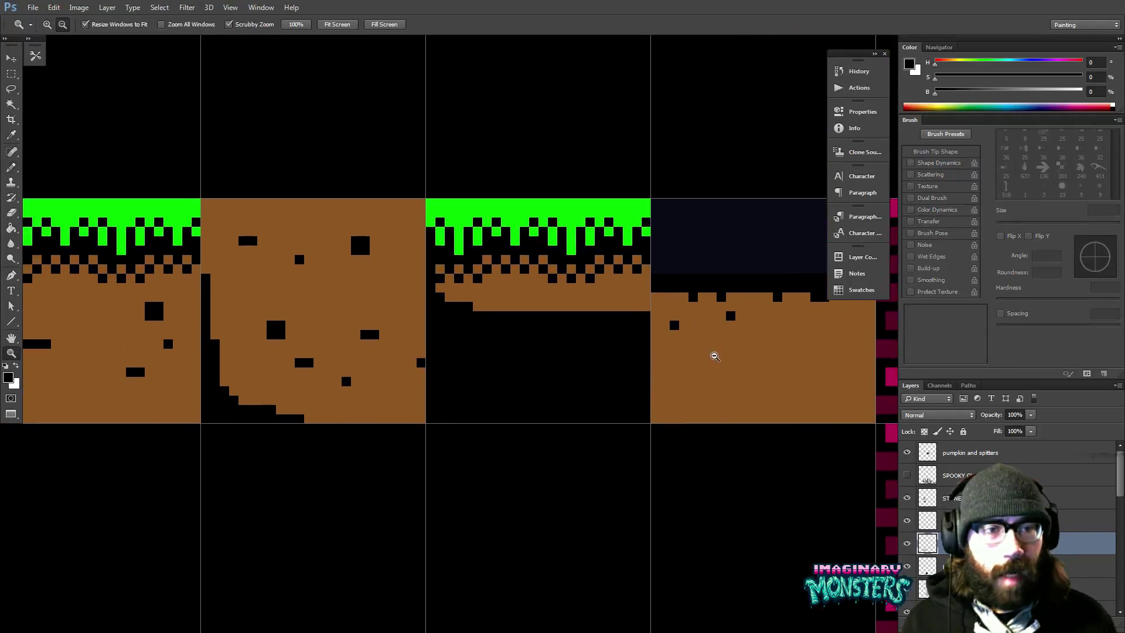
scroll(714, 357, down, 2)
key(m)
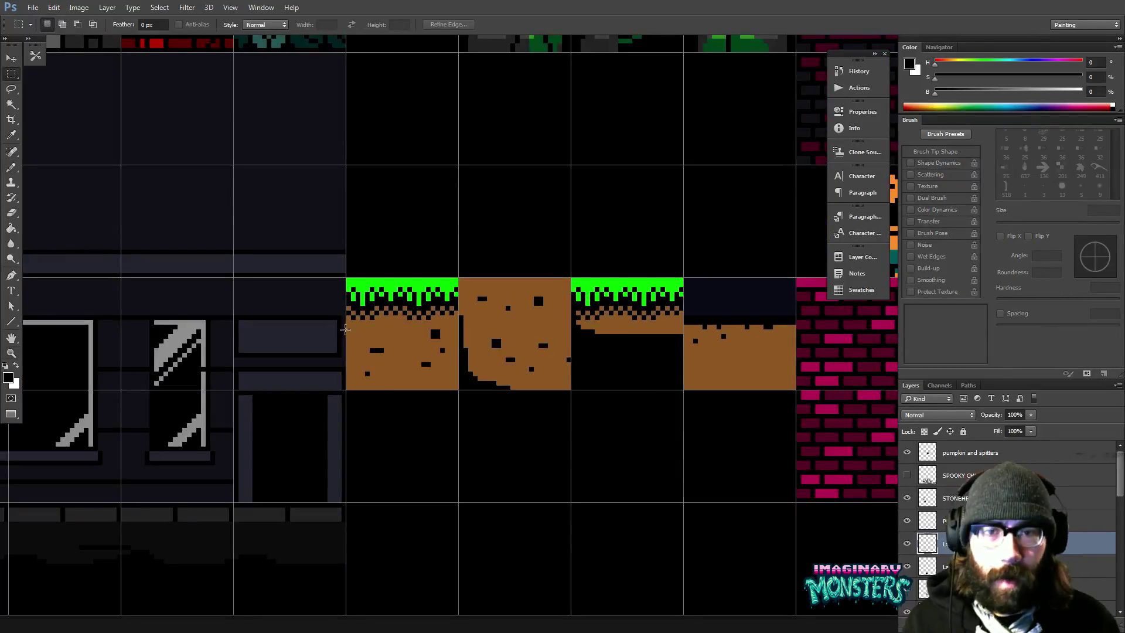
drag(435, 412, 459, 418)
key(v)
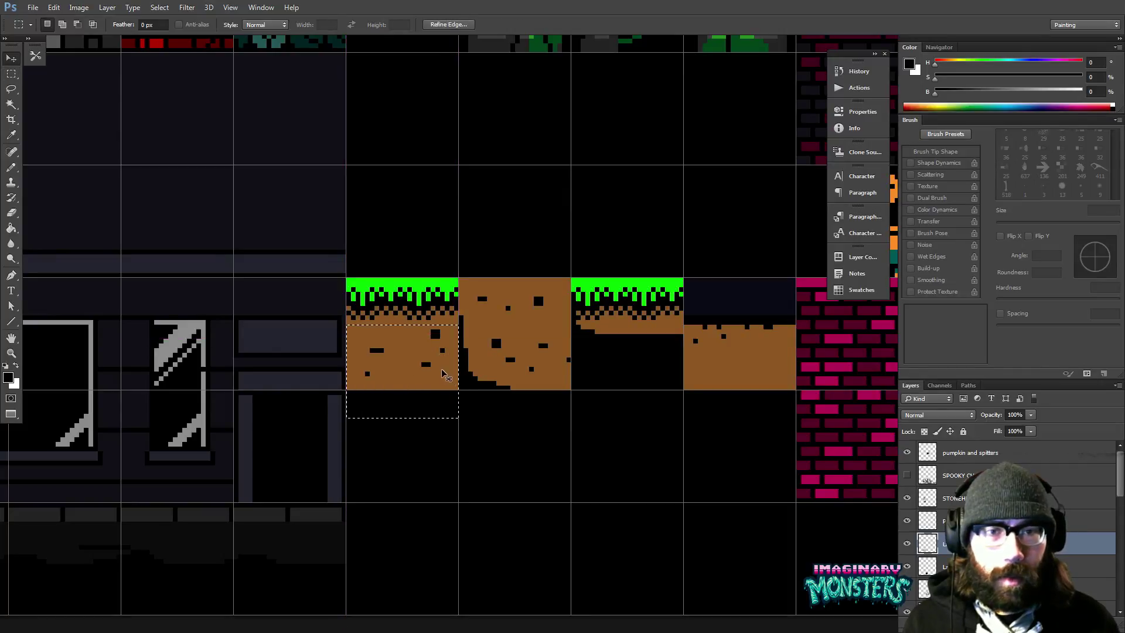
drag(432, 373, 763, 419)
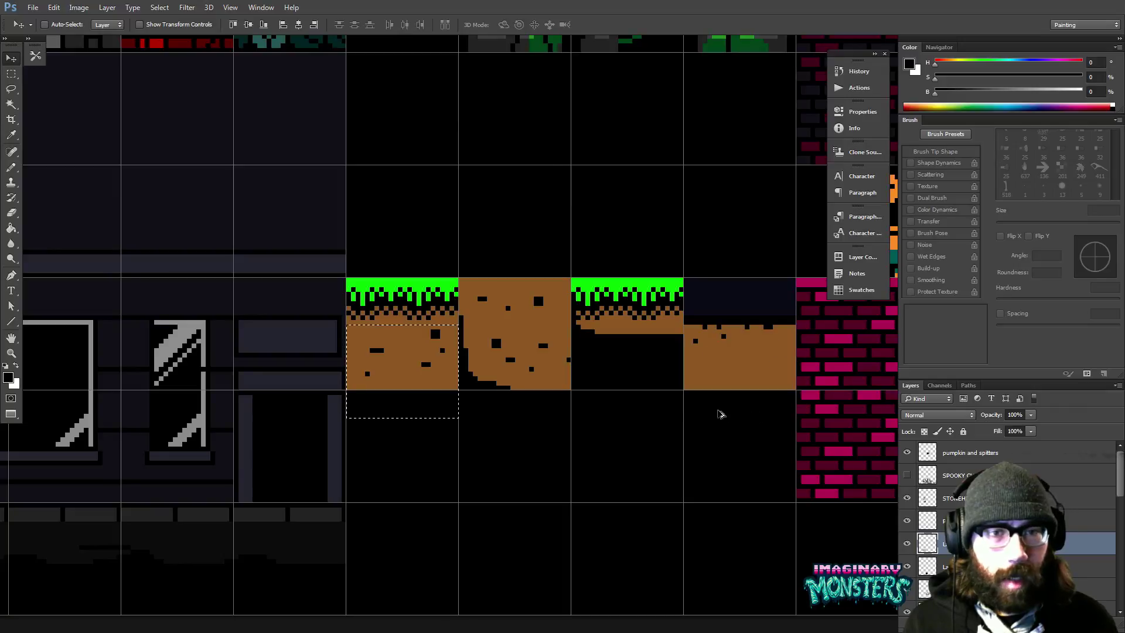
key(m)
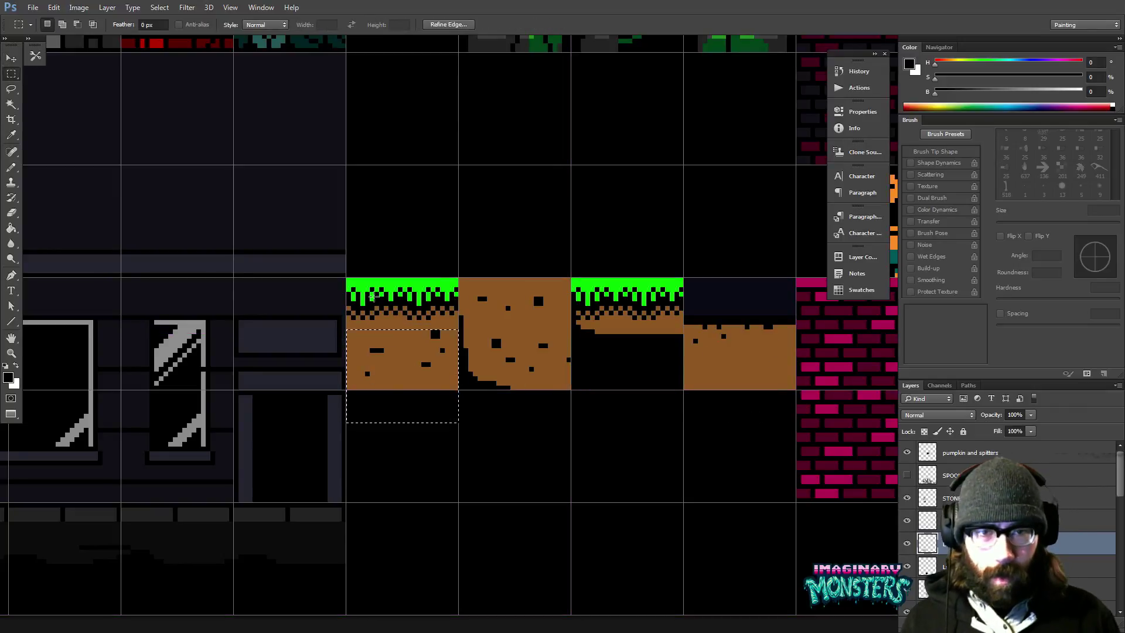
key(b)
key(v)
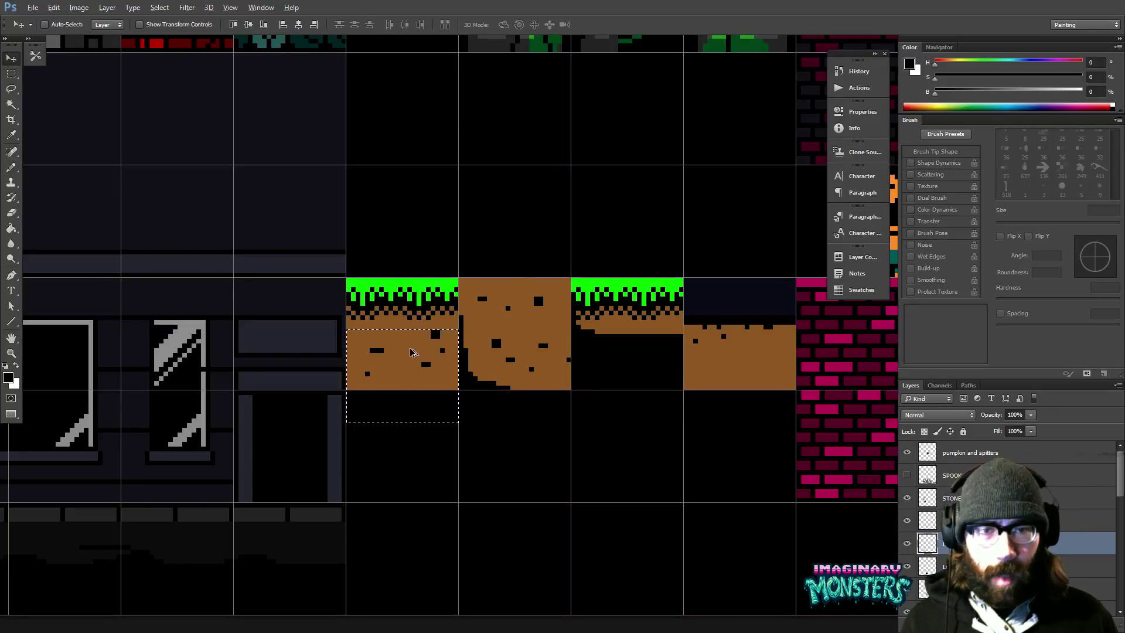
drag(408, 354, 618, 389)
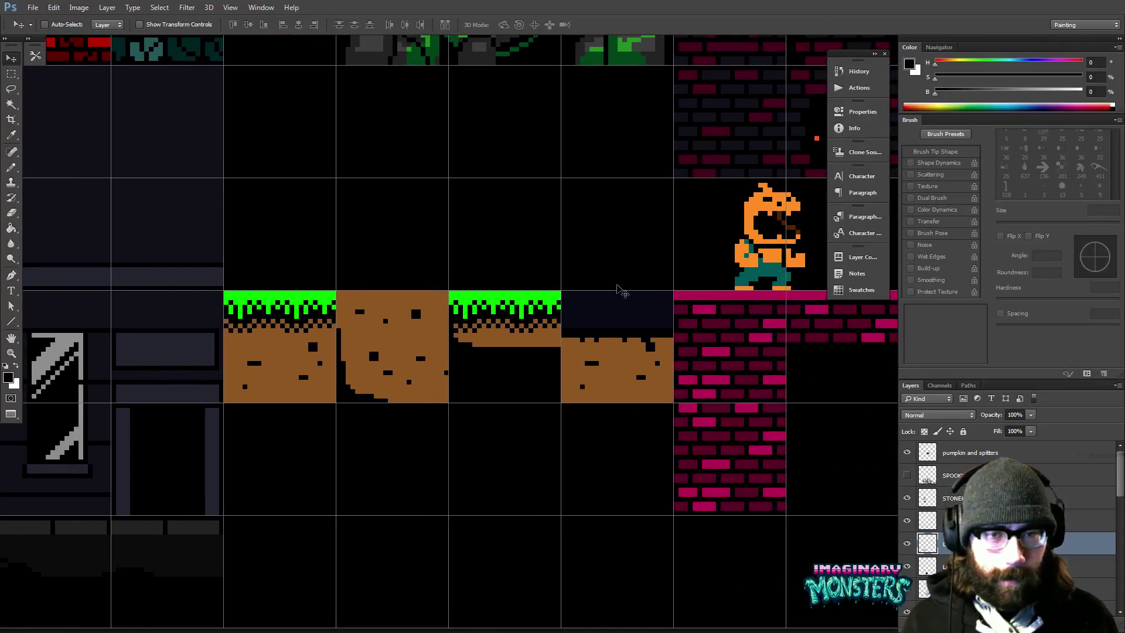
- Sample the dirt brown and pencil over the wide notch directly above the large black speck in the new tile
key(z)
click(656, 346)
click(656, 346)
key(b)
alt+click(603, 296)
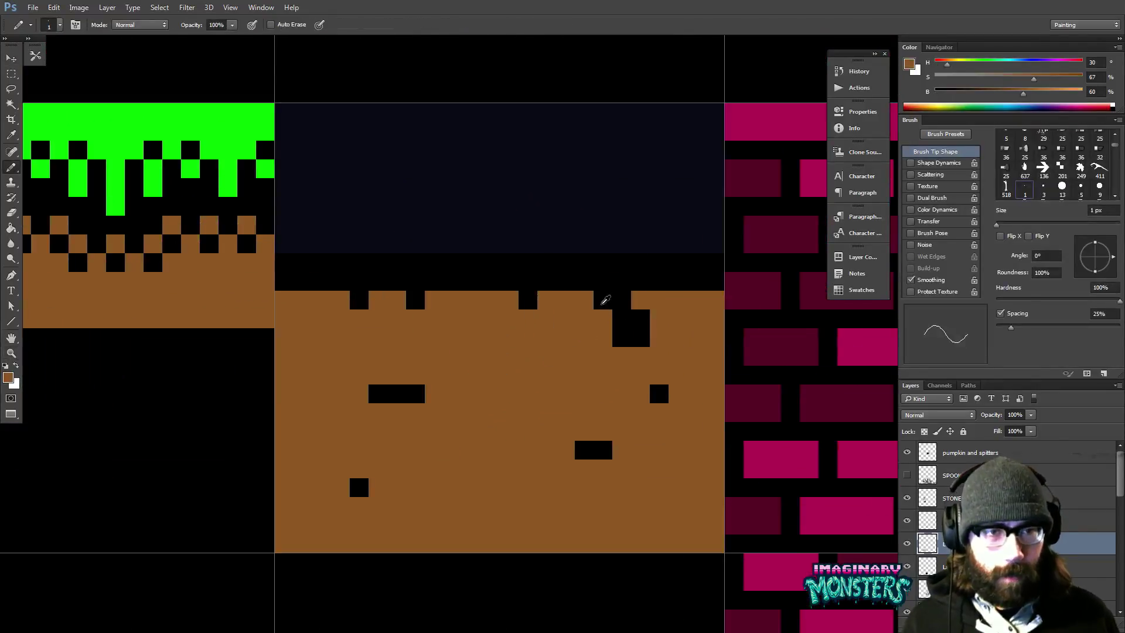
drag(603, 296, 630, 299)
- Reset the foreground color to black and pencil one notch near the right end of the new tile's dirt edge
key(z)
scroll(672, 302, down, 4)
key(b)
key(d)
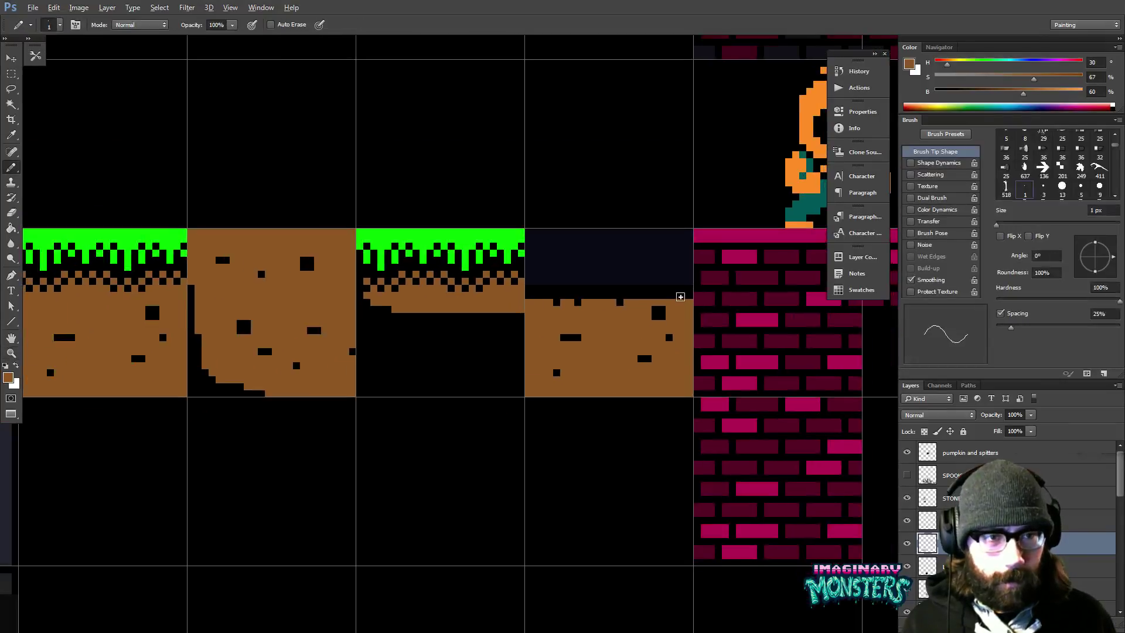
drag(682, 331, 646, 346)
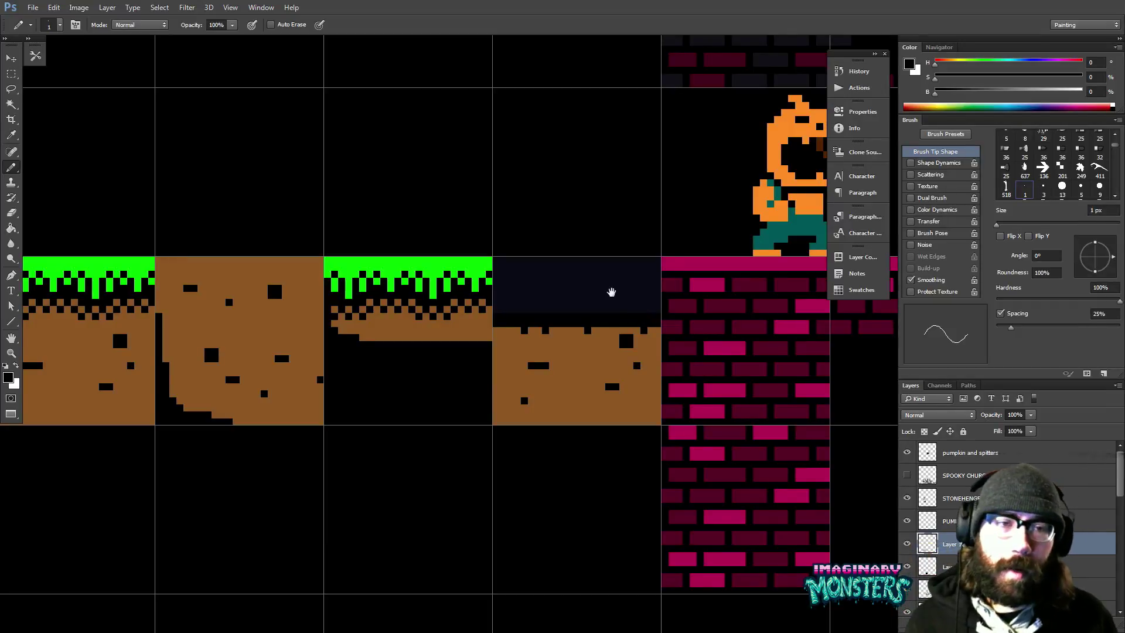
- Pencil a black horizontal joint across the new tile's navy band and split its two rows into bricks with staggered vertical joints
drag(610, 291, 424, 328)
drag(481, 299, 490, 287)
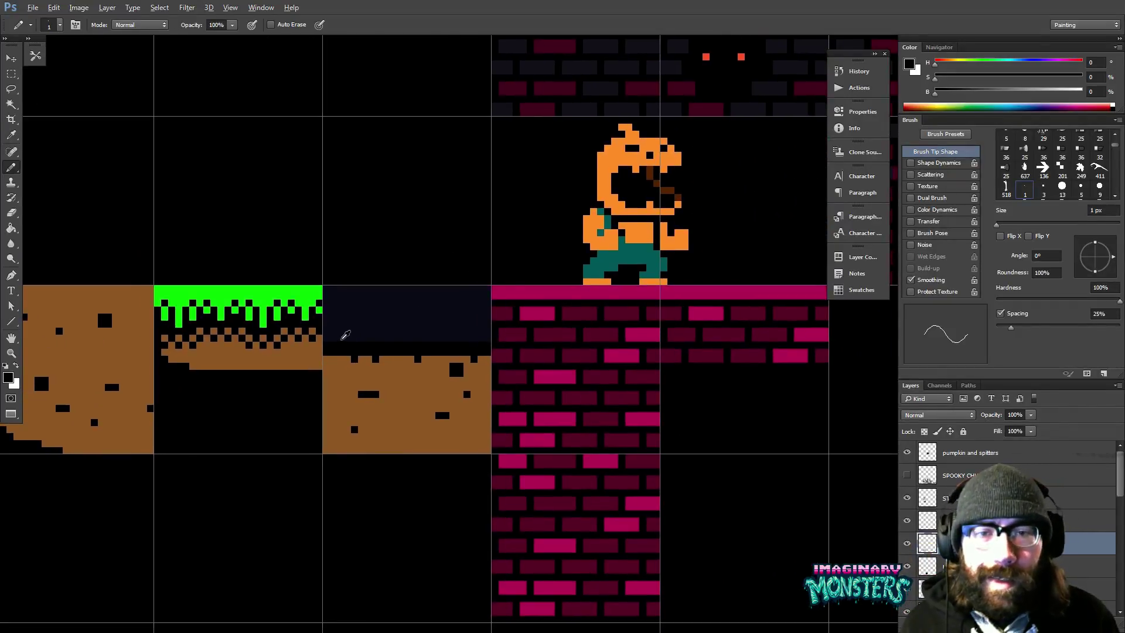
mouse_move(329, 320)
mouse_down()
mouse_move(487, 339)
mouse_move(490, 314)
mouse_up()
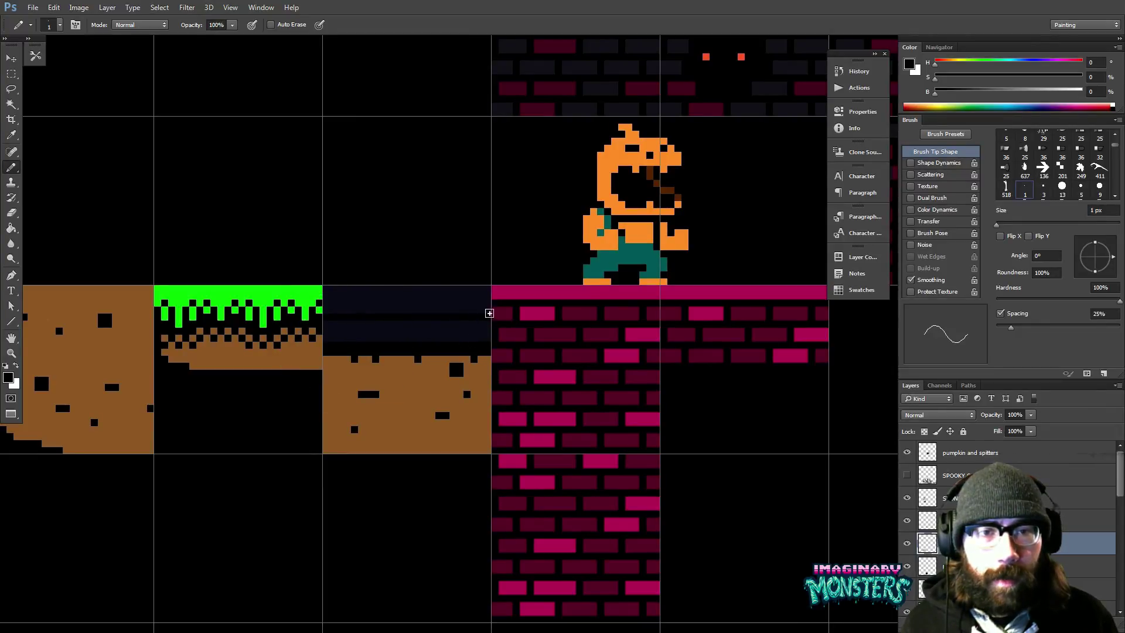
alt+click(586, 98)
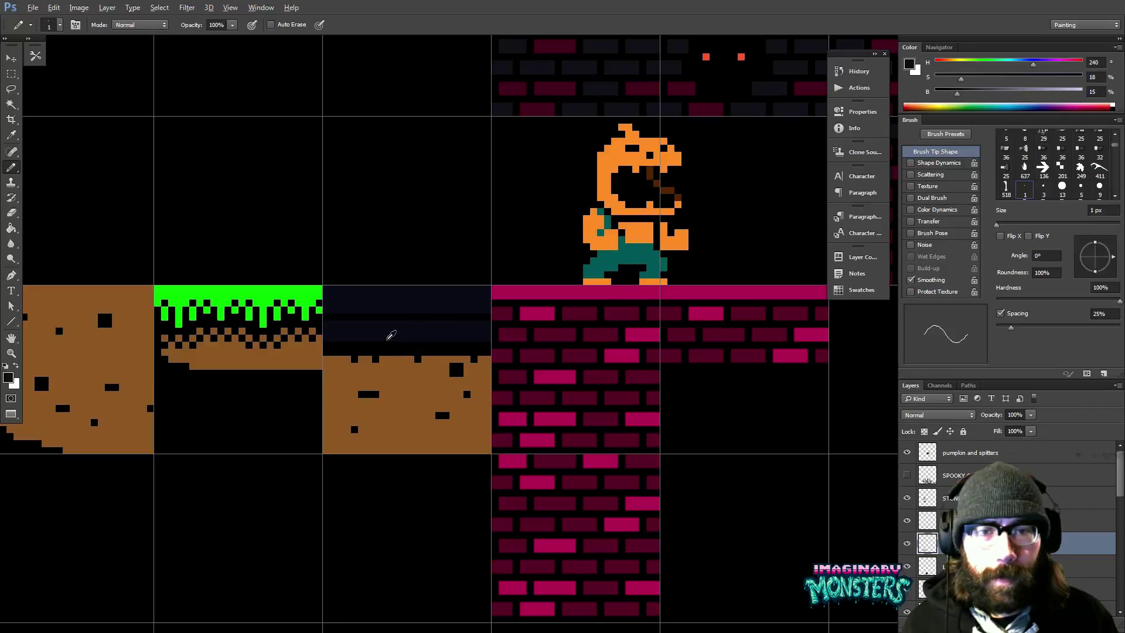
key(d)
drag(385, 328, 385, 339)
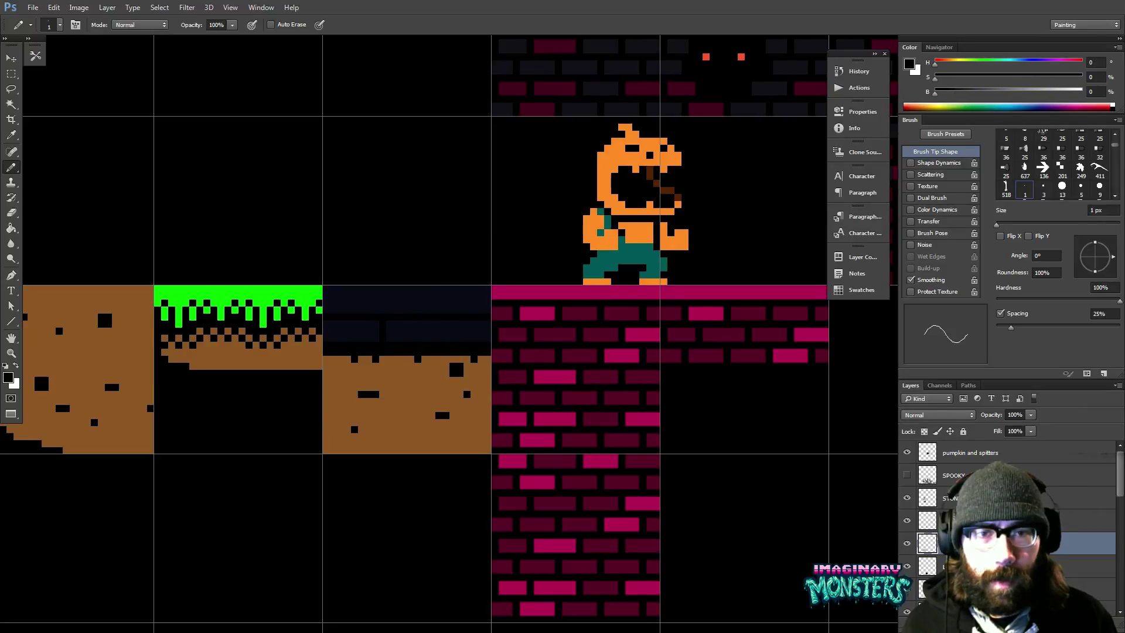
- Sample the castle bricks' dark gray and fill the upper row's right brick and the lower row's left brick with it
alt+click(576, 101)
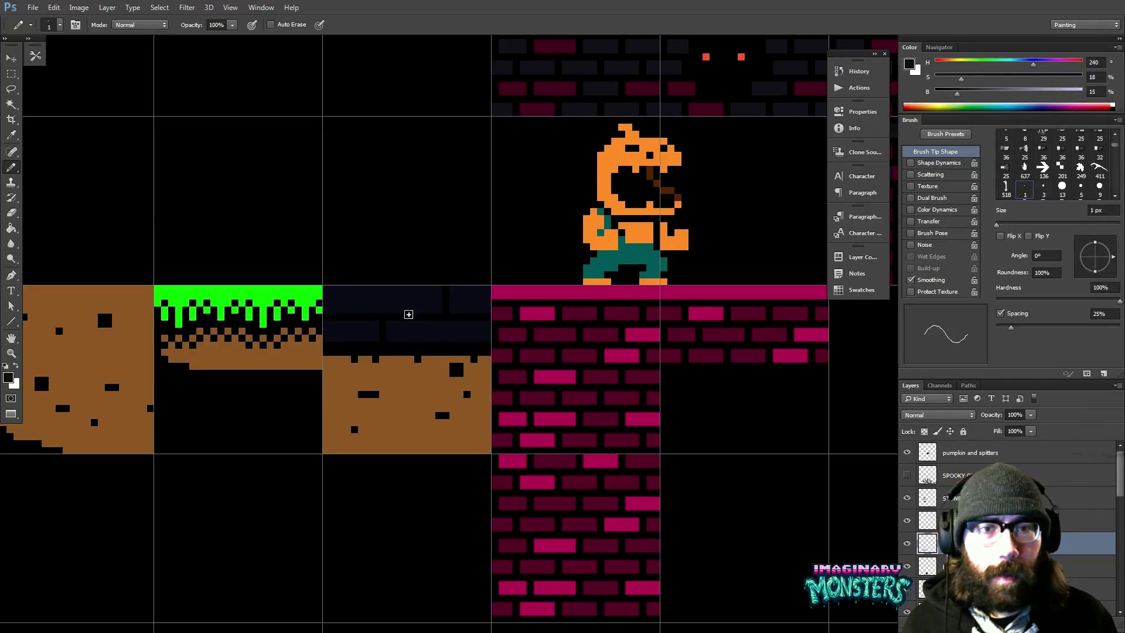
drag(443, 329, 408, 325)
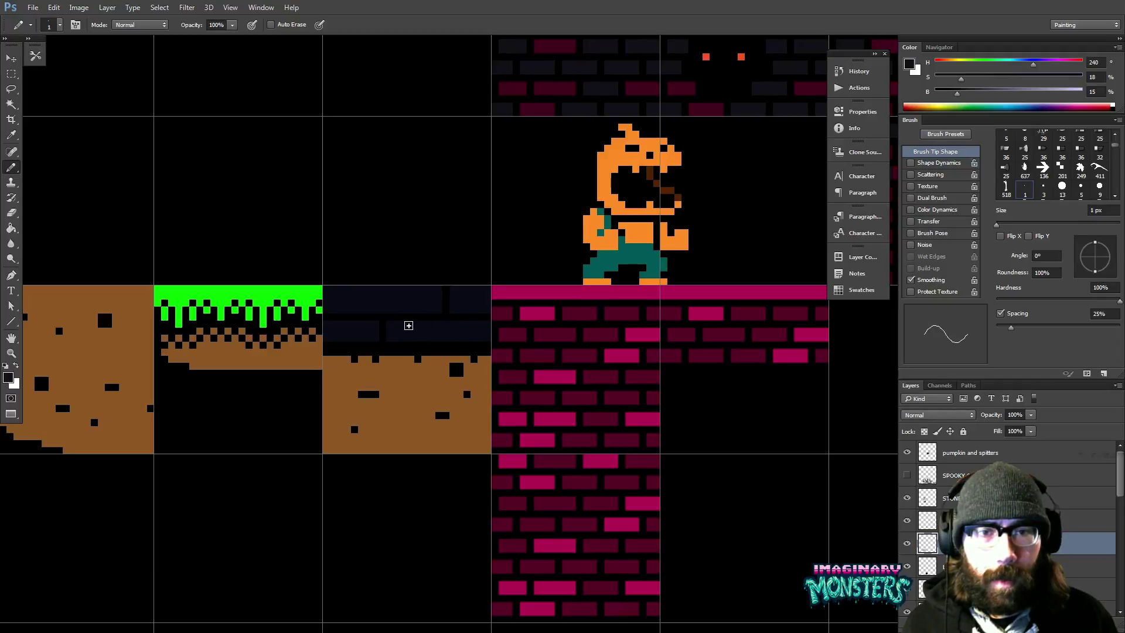
key(g)
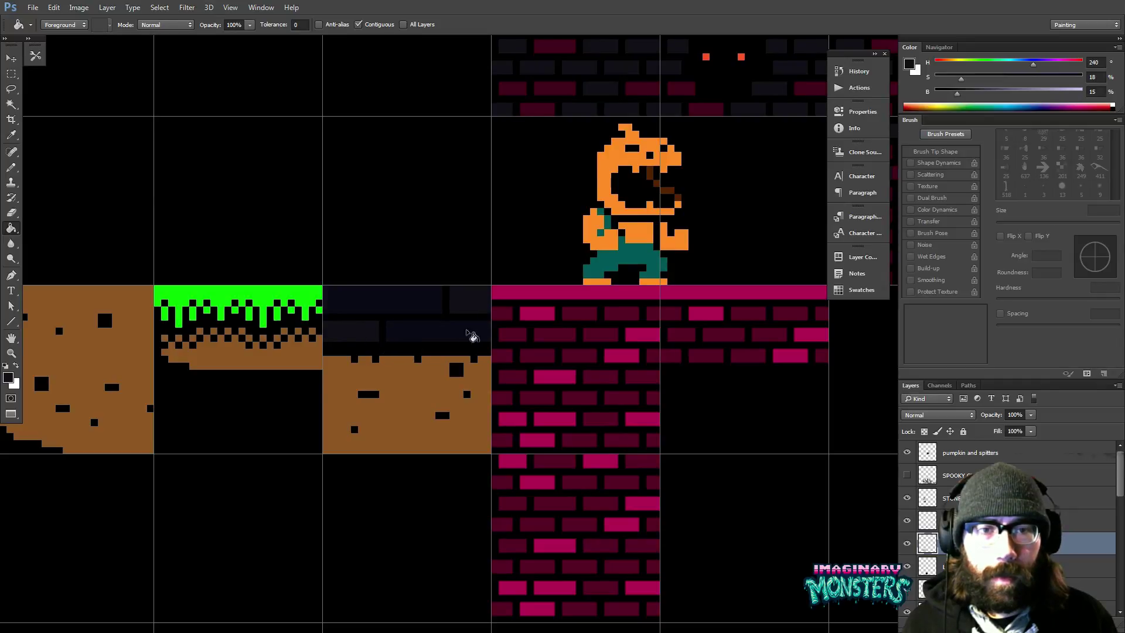
- Pencil black joints near the right ends of both brick rows, leaving a short dark gray piece at the lower row's end
key(b)
alt+click(448, 317)
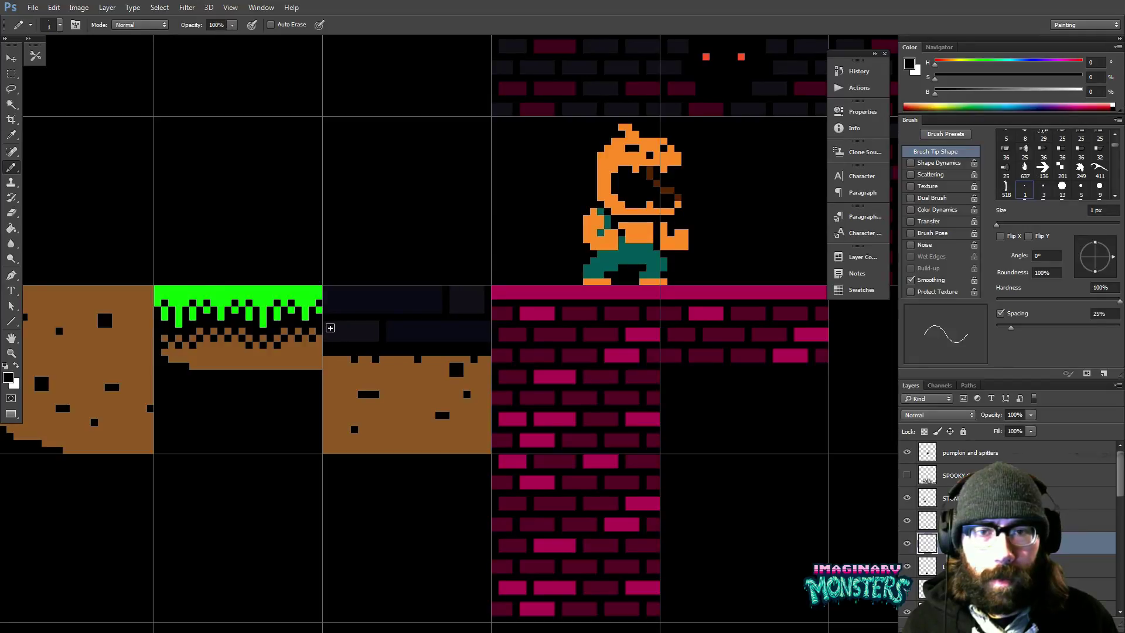
drag(330, 327, 329, 341)
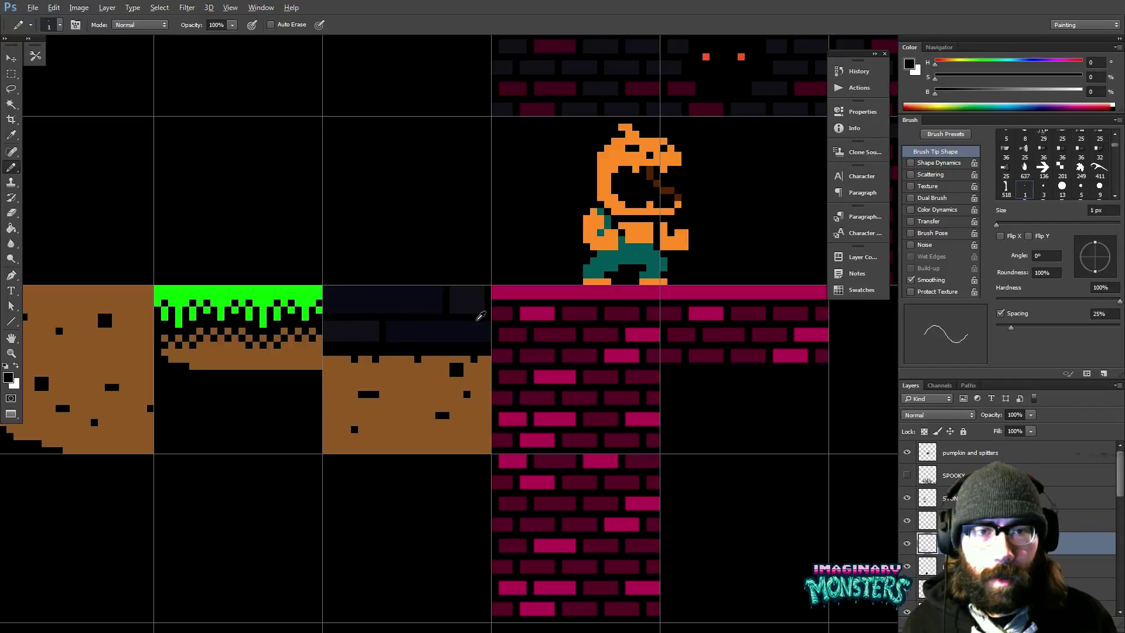
alt+click(366, 332)
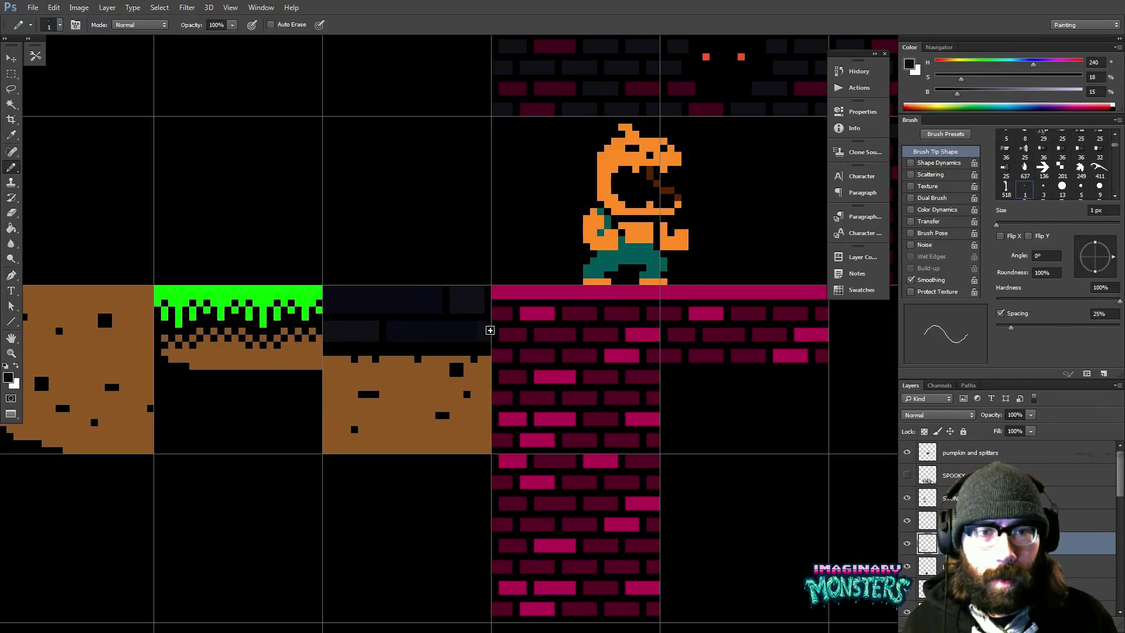
alt+click(484, 341)
drag(474, 339, 474, 322)
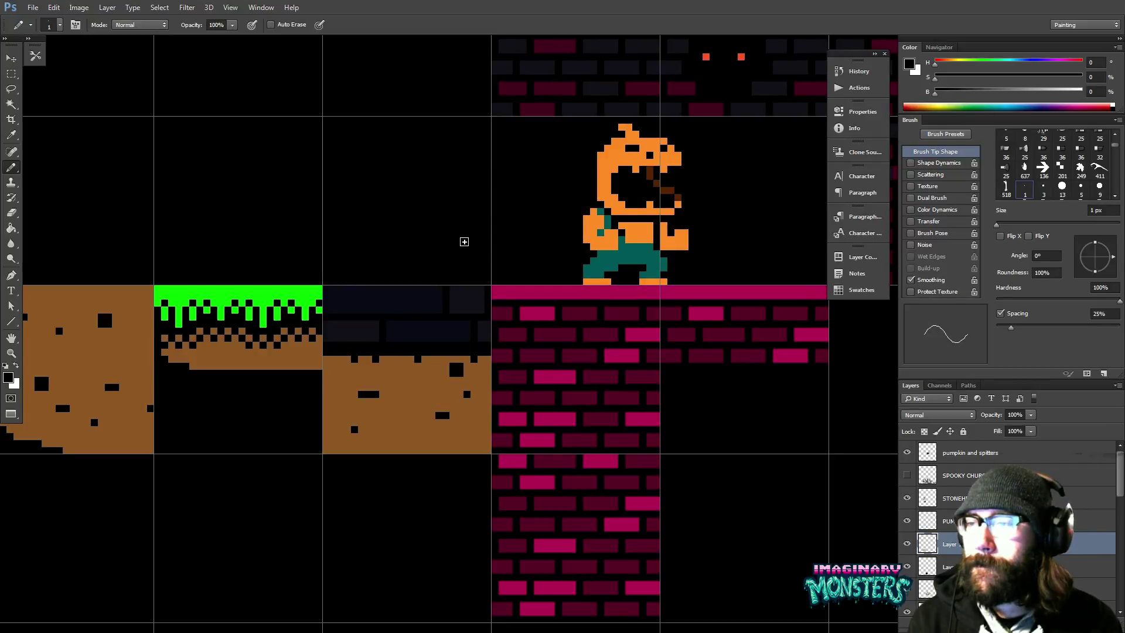
key(v)
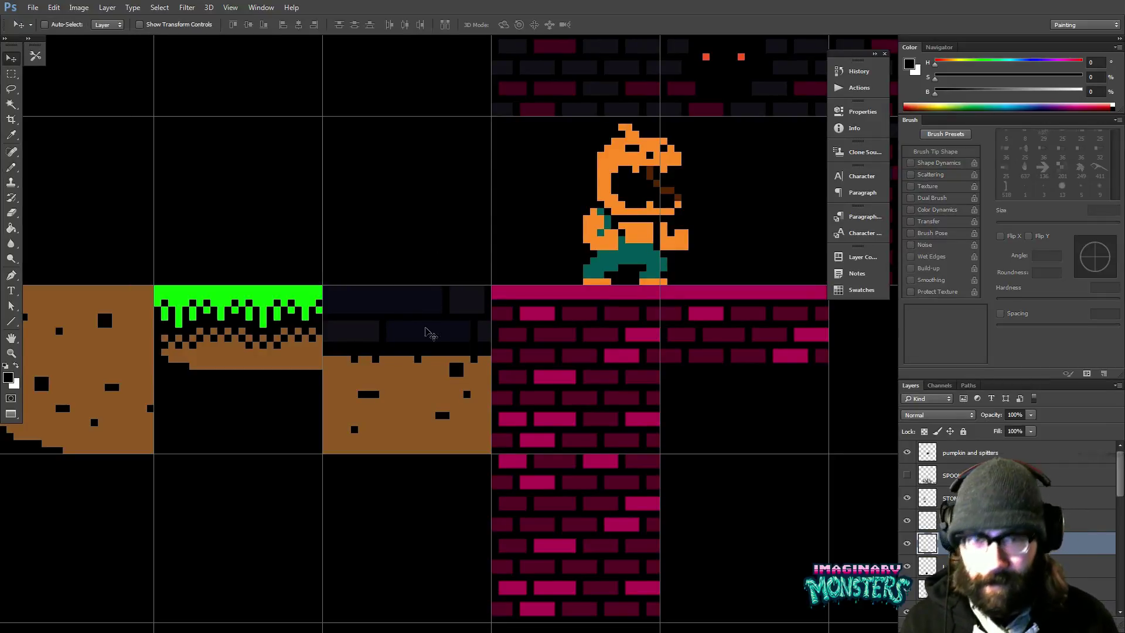
drag(438, 328, 452, 332)
key(ctrl+z)
- Extend the upper row's dark gray brick to the left and shift its black vertical joint accordingly, then restore black
drag(434, 290, 397, 338)
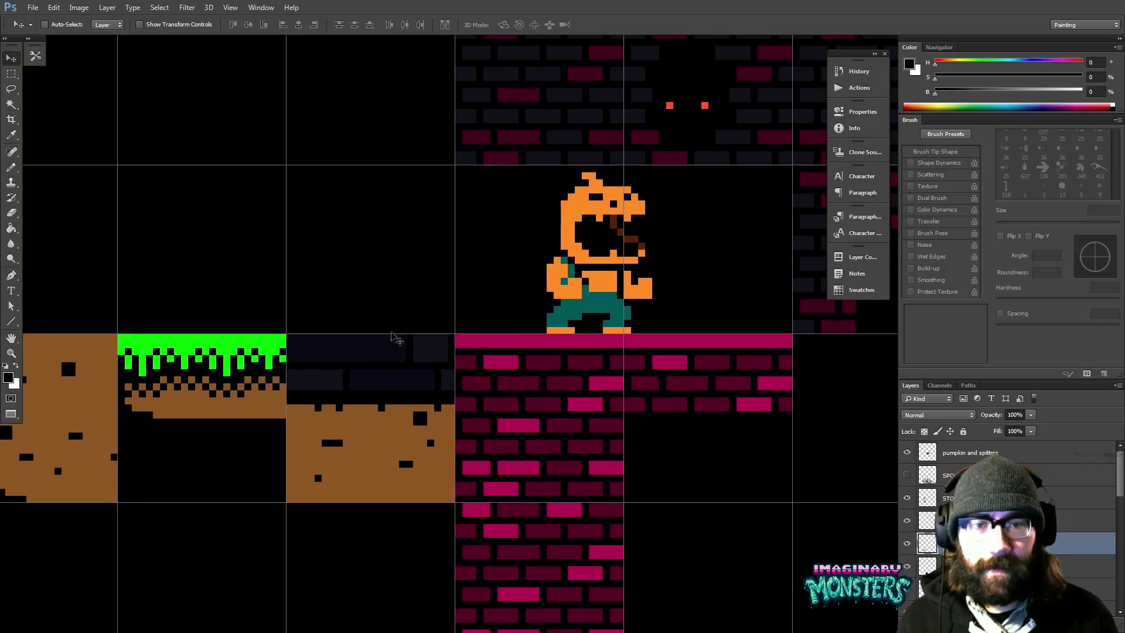
key(b)
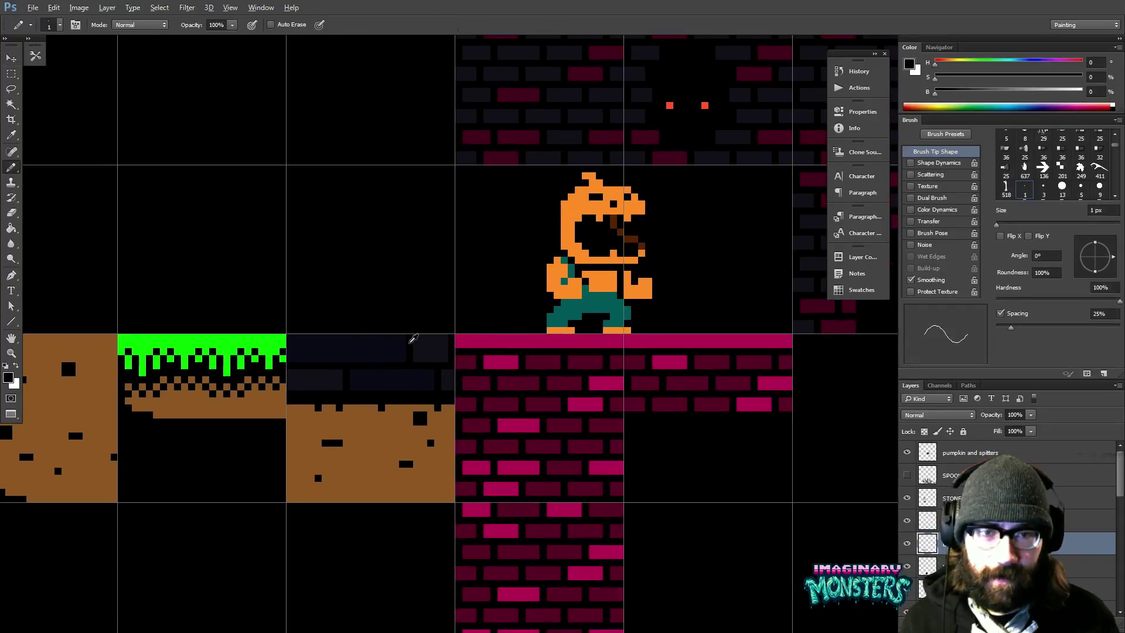
alt+click(416, 346)
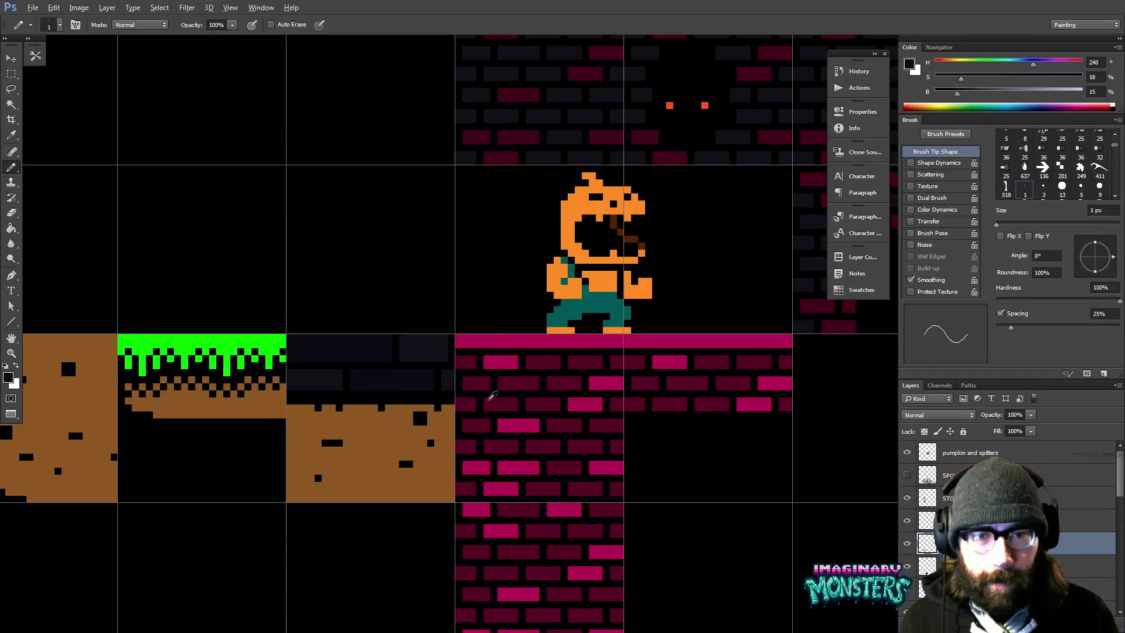
alt+click(443, 416)
key(d)
- Hide the grid and examine the new ground tile alongside the other ground tiles and the castle
key(z)
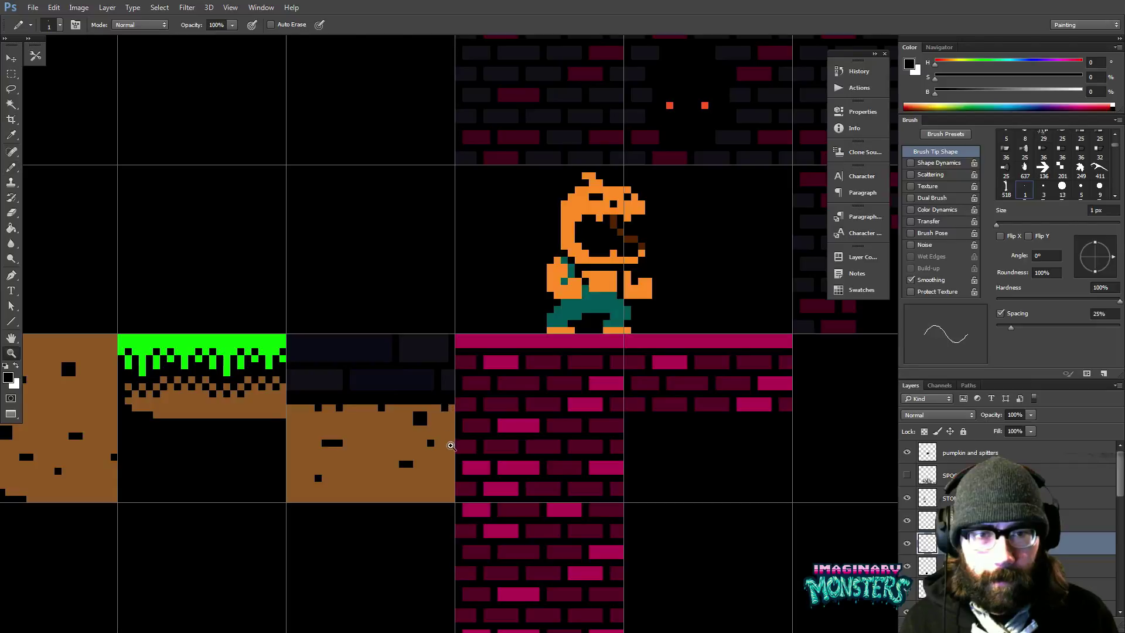
alt+click(446, 387)
key(ctrl+apostrophe)
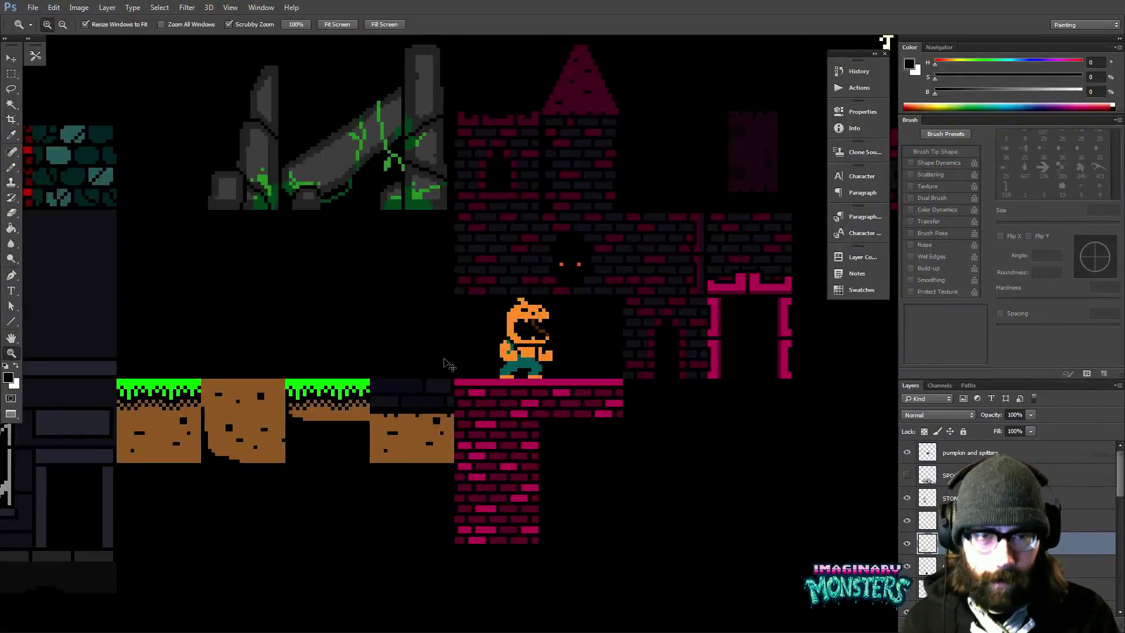
drag(444, 359, 393, 332)
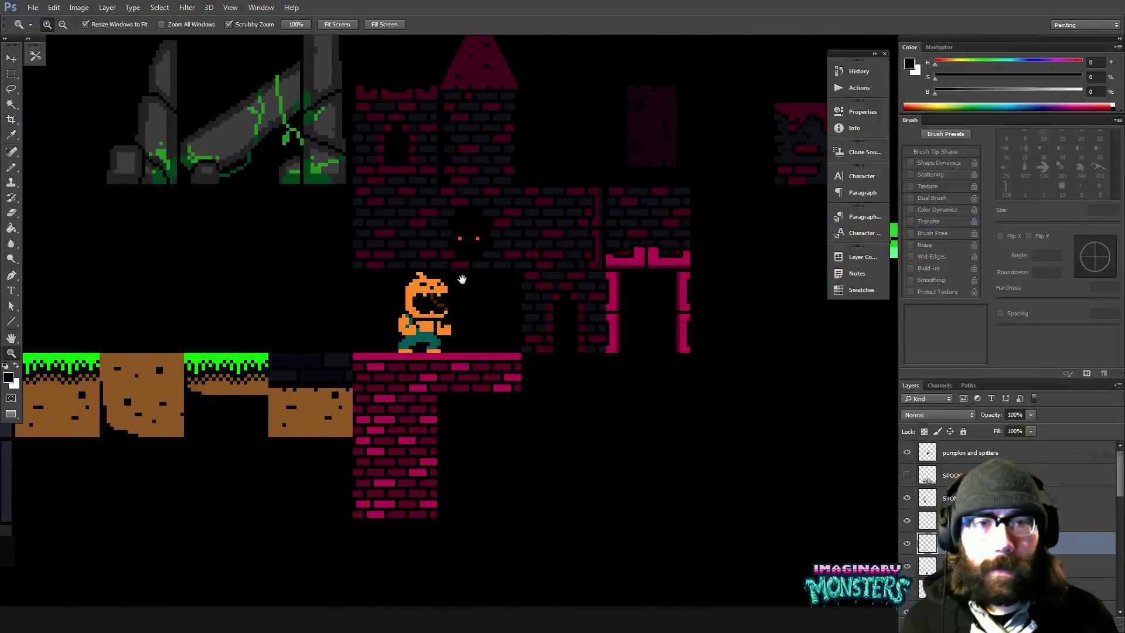
drag(460, 297, 590, 318)
drag(520, 324, 566, 330)
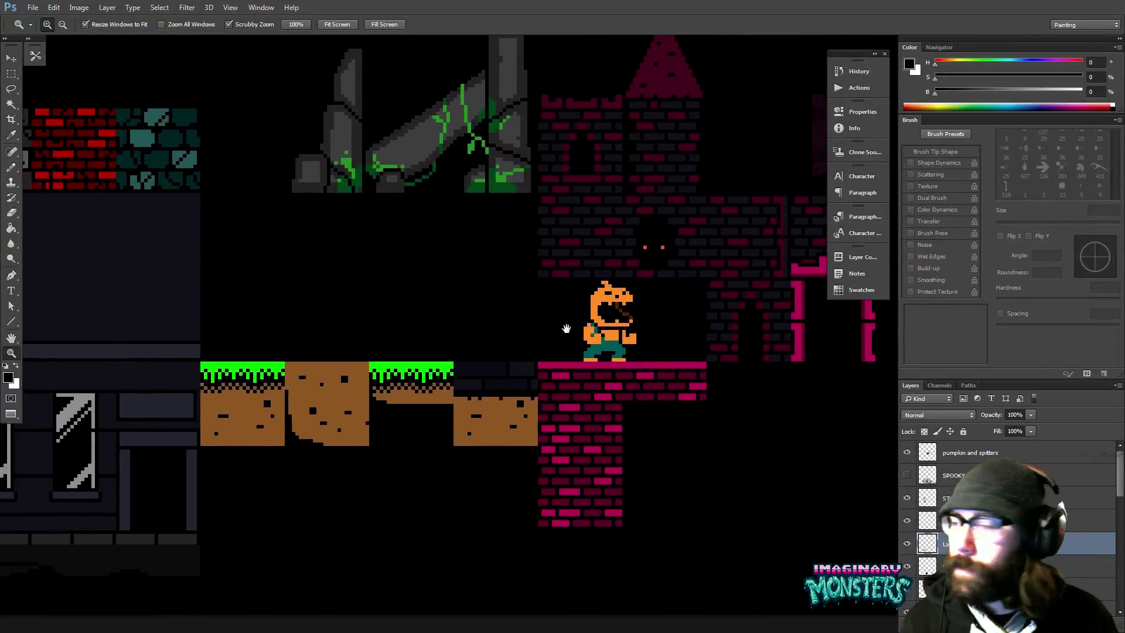
- Try moving the layer containing the ground tiles upward, and undo the move
key(b)
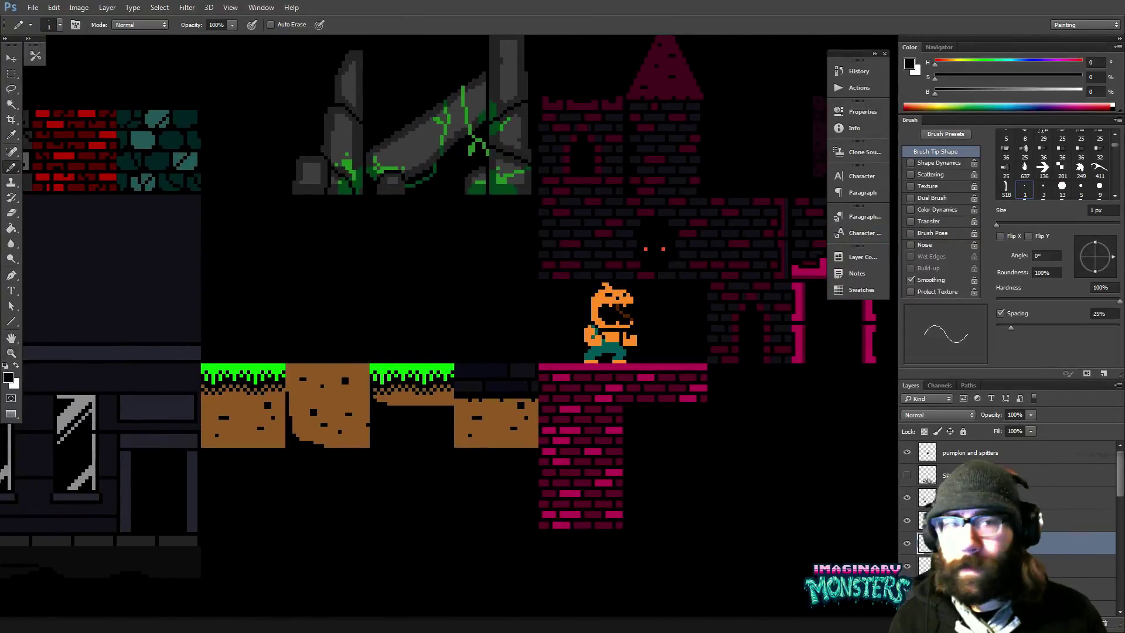
key(v)
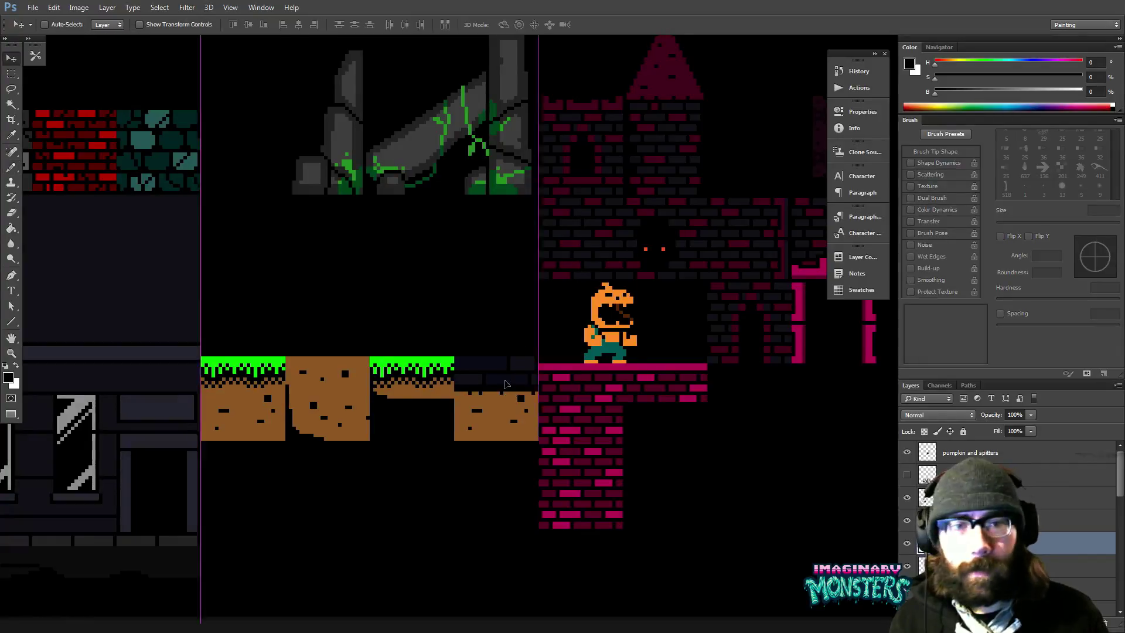
drag(506, 395, 502, 268)
key(ctrl+z)
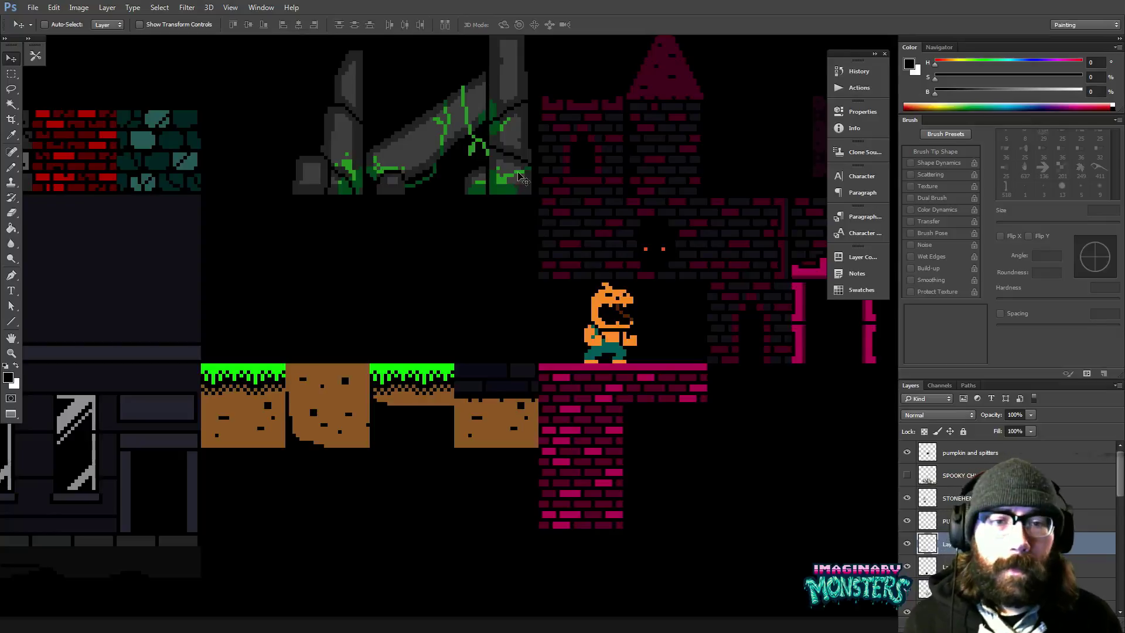
- Pencil alternating black pixels along the top of the dirt beneath the navy bricks, forming a checkered edge across the tile
drag(445, 323, 400, 287)
key(b)
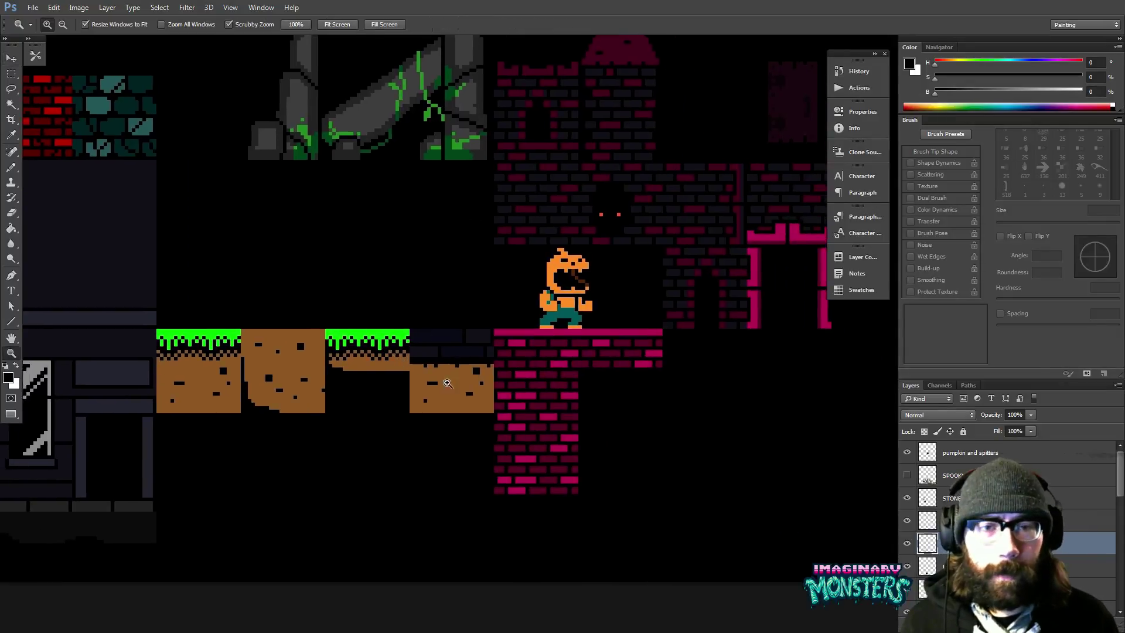
scroll(452, 378, up, 2)
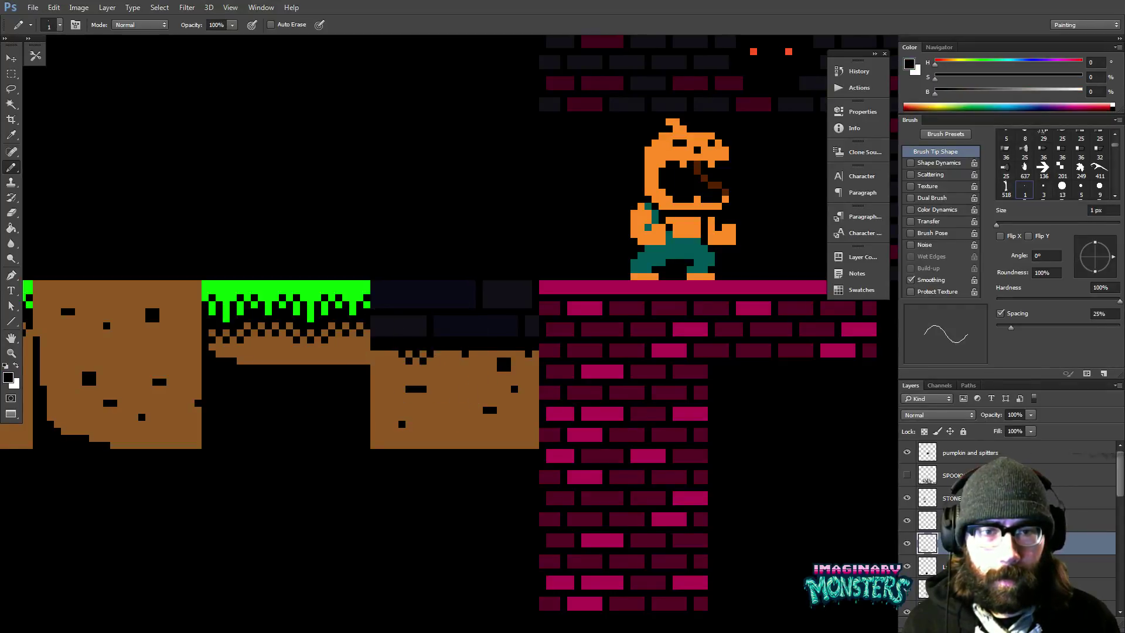
click(445, 355)
click(455, 361)
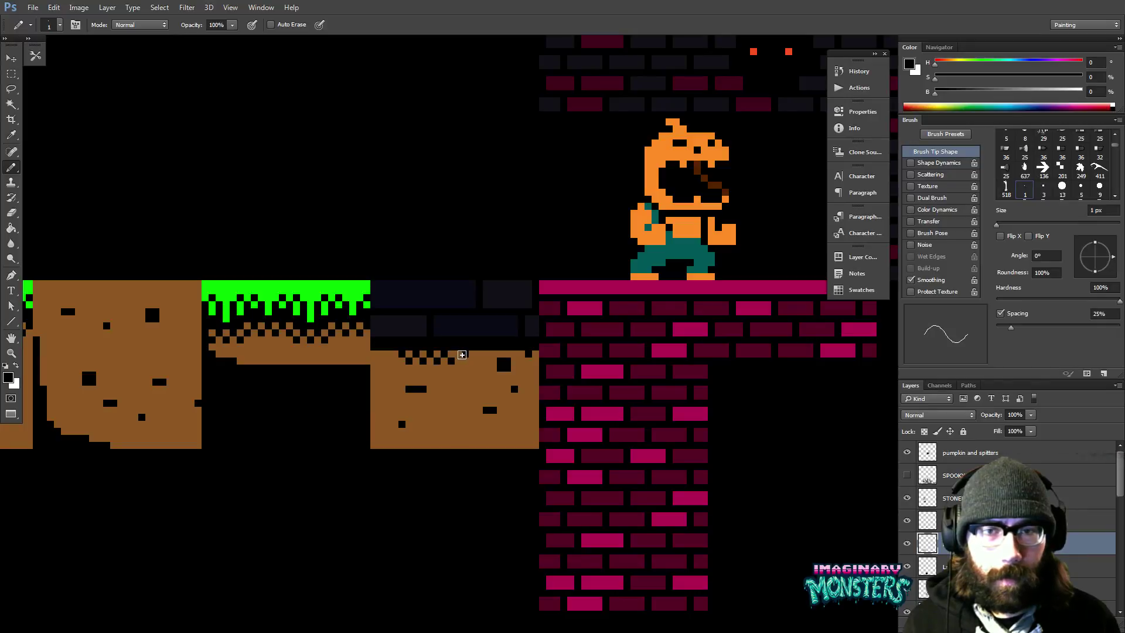
click(469, 362)
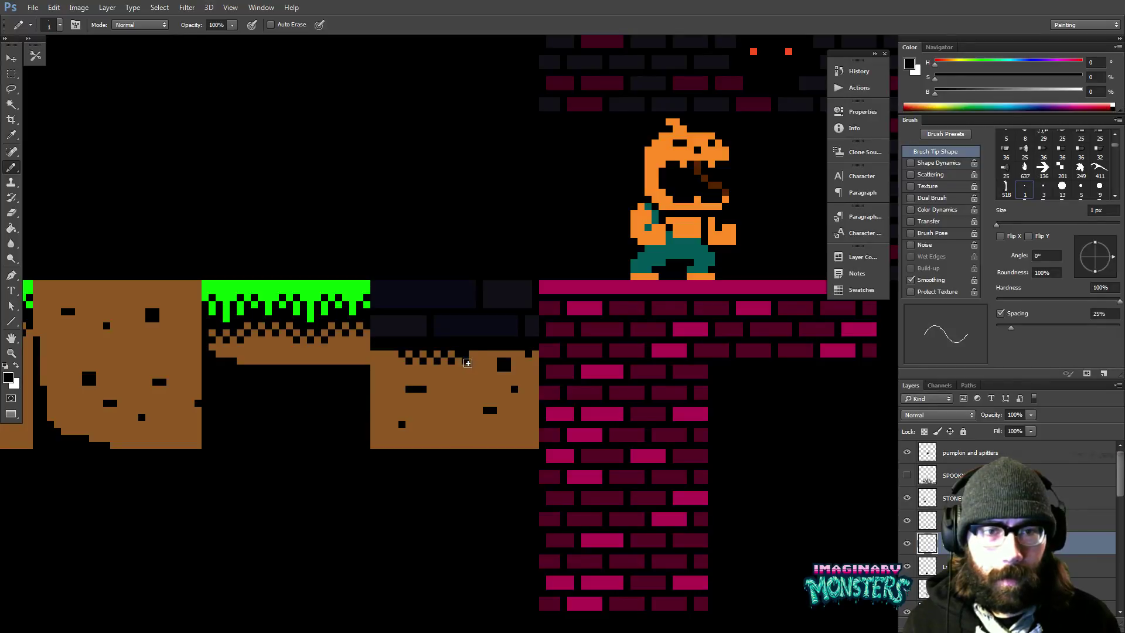
alt+click(468, 363)
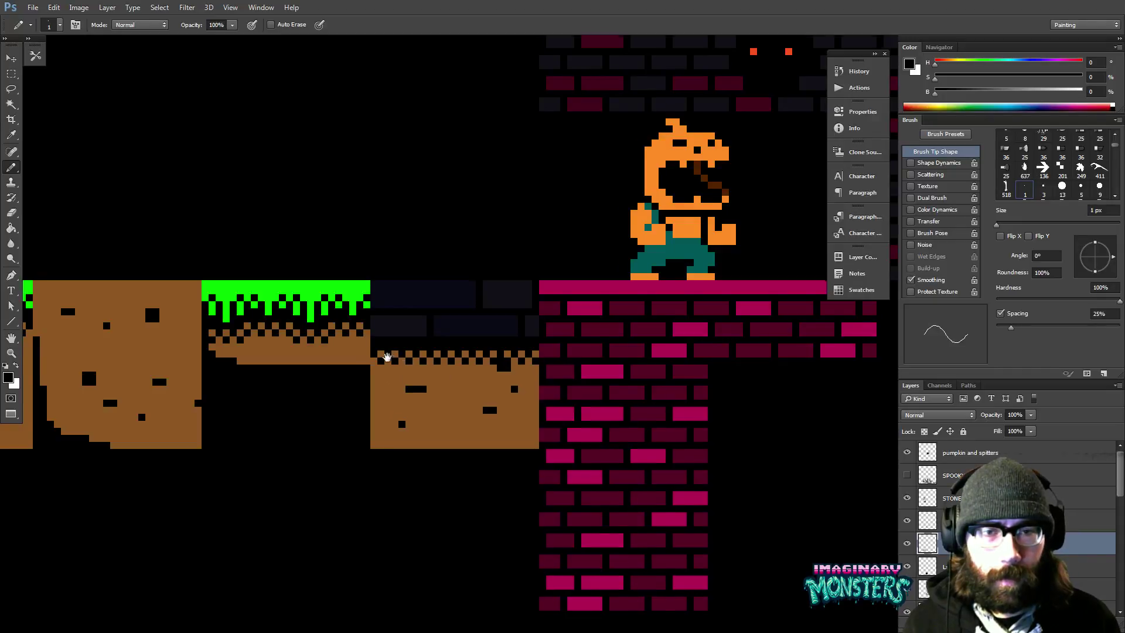
- Examine the brick ground tile's checkered edge alongside the grass tiles, the castle and the stone ruins
scroll(378, 351, up, 1)
scroll(378, 352, right, 1)
key(alt+bracketright)
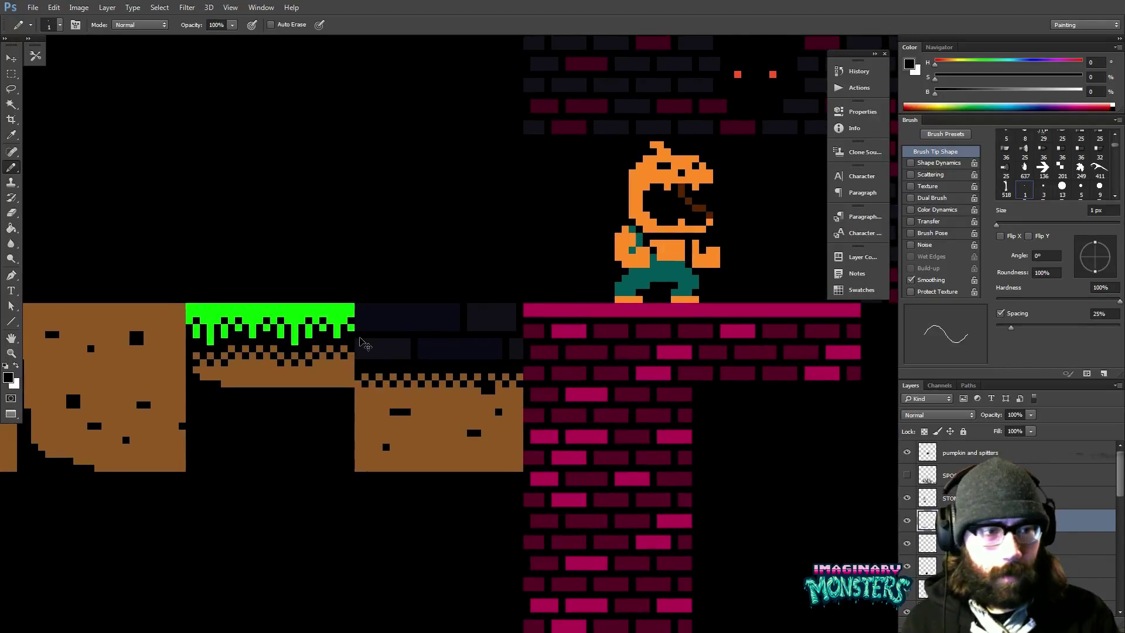
key(alt+bracketleft)
key(ctrl+minus)
key(ctrl+minus)
key(ctrl+minus)
key(ctrl+minus)
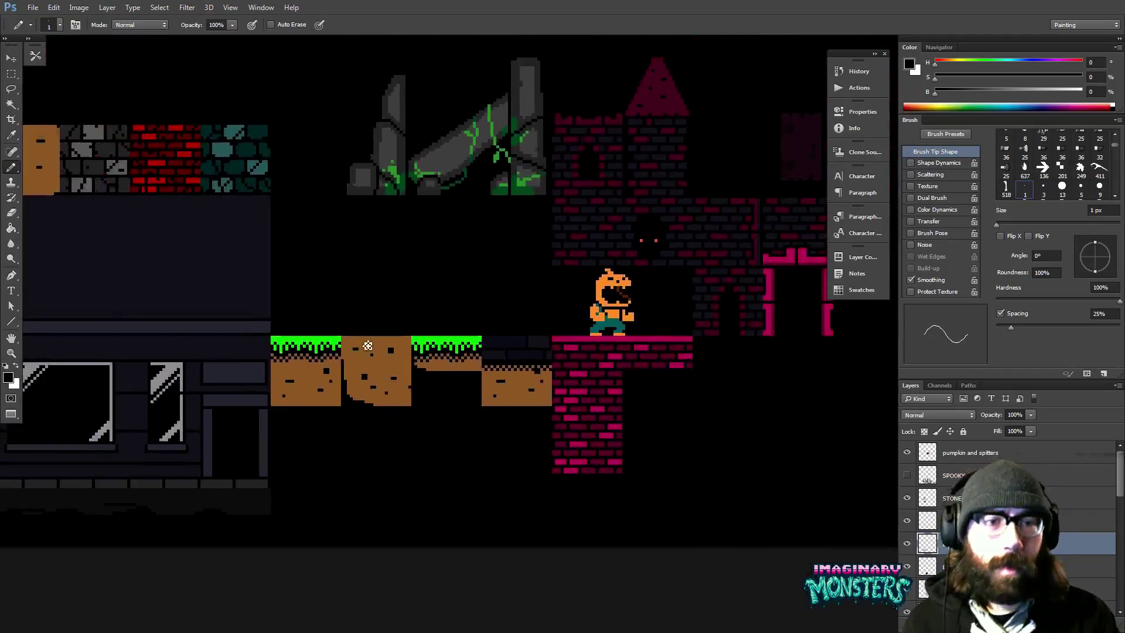
scroll(577, 337, right, 3)
scroll(577, 337, up, 1)
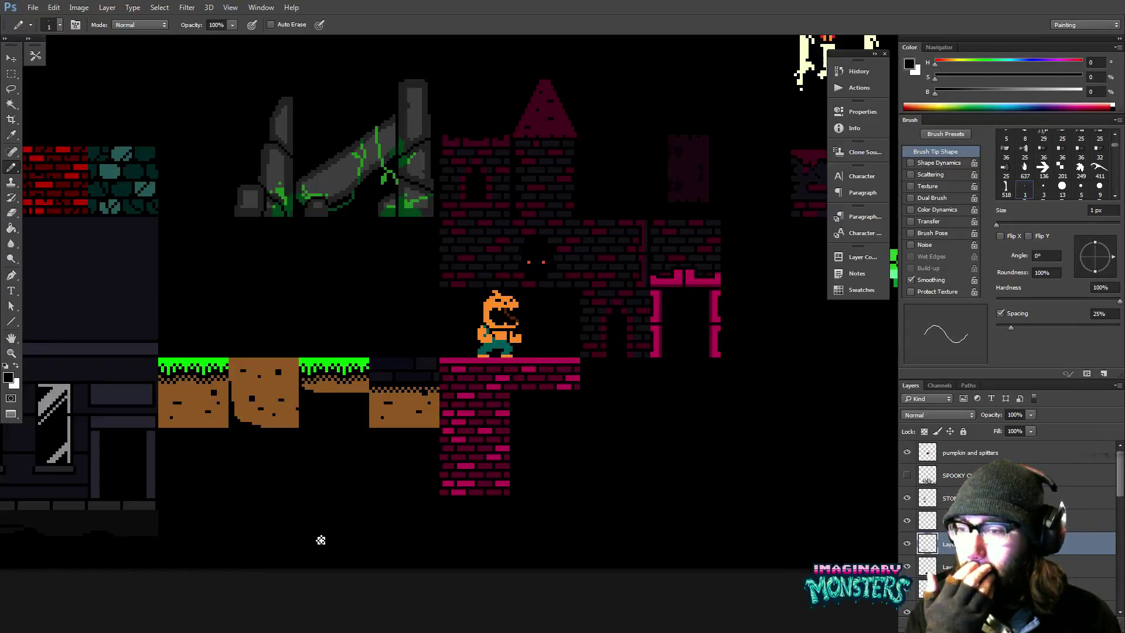
scroll(410, 346, up, 4)
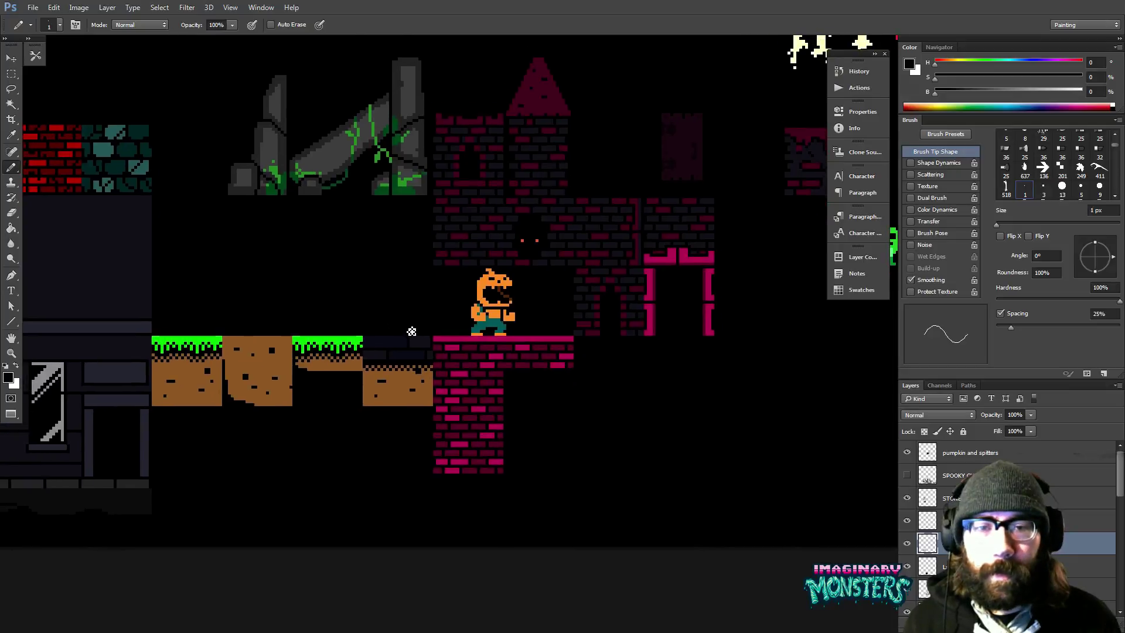
- Try moving the selected brick ground tile to the left, undo the move, and clear the selection
drag(411, 343, 487, 301)
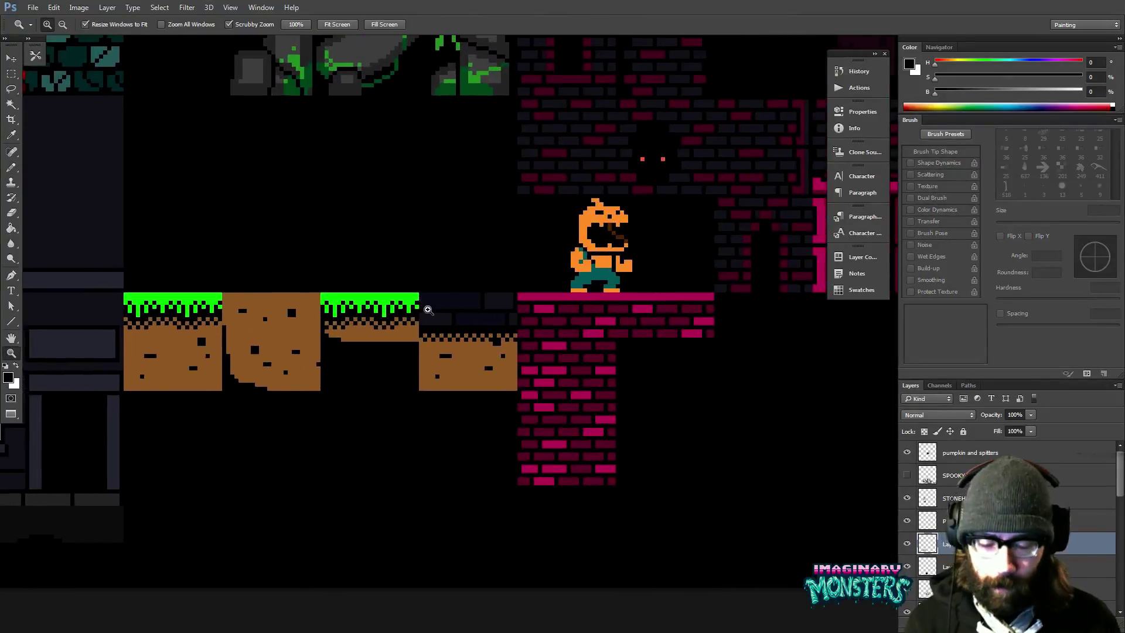
key(m)
drag(419, 282, 516, 411)
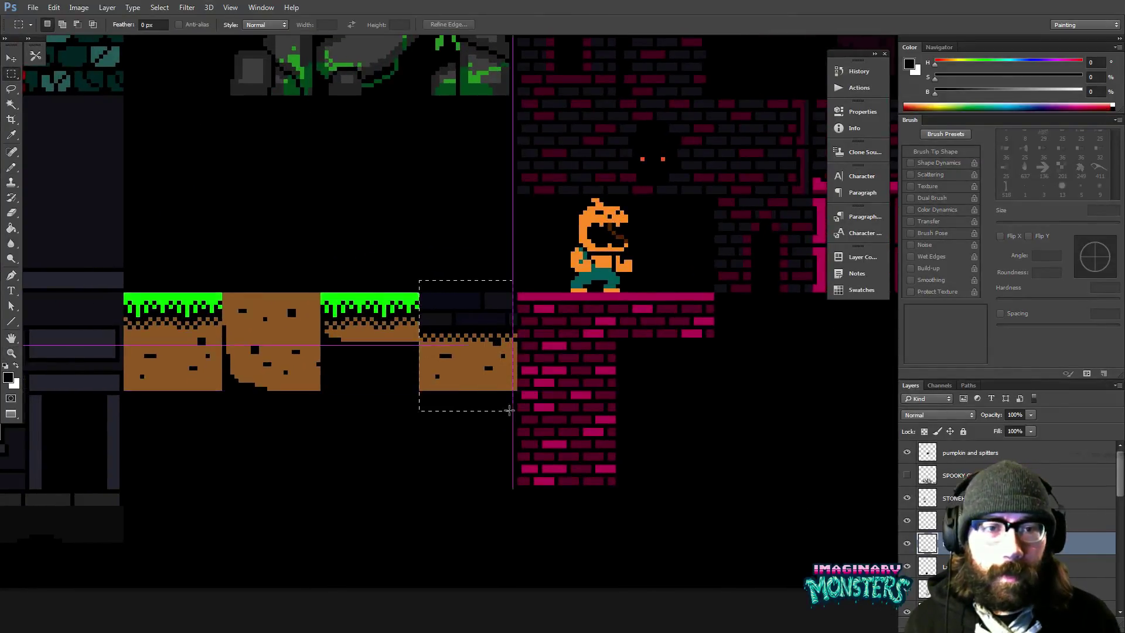
key(v)
scroll(513, 393, up, 1)
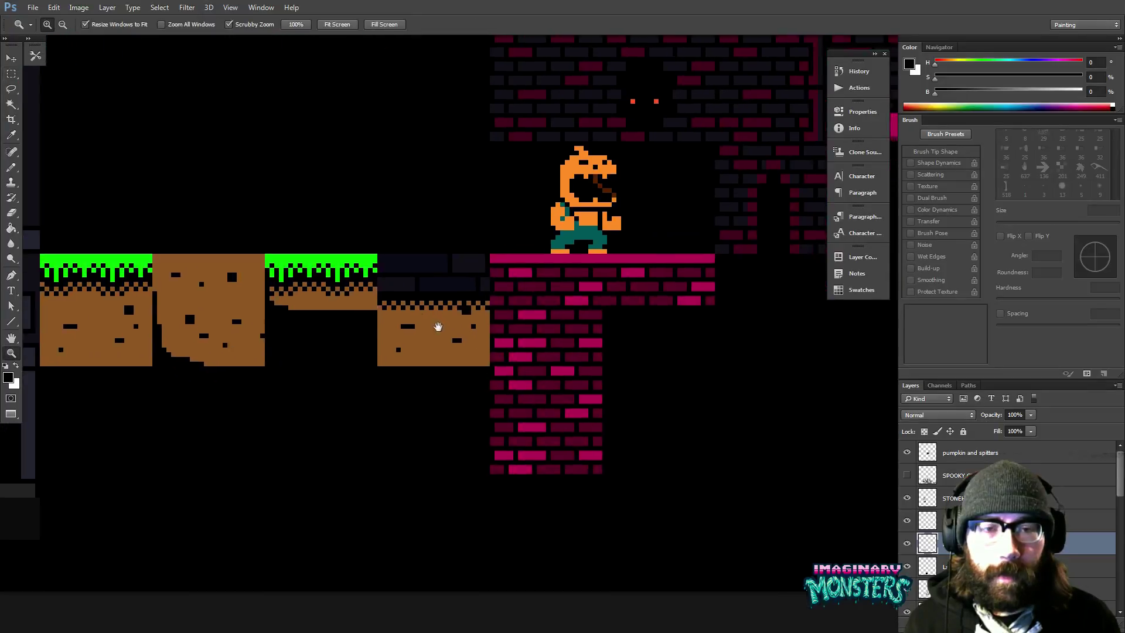
drag(475, 320, 346, 309)
key(ctrl+z)
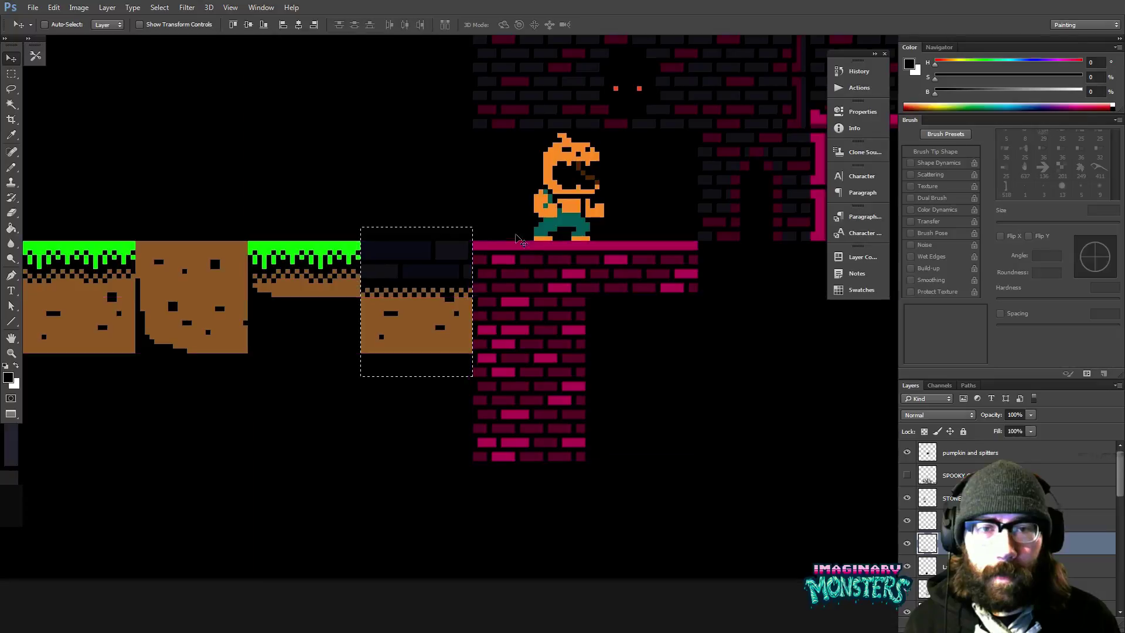
key(b)
scroll(463, 261, up, 1)
key(ctrl+d)
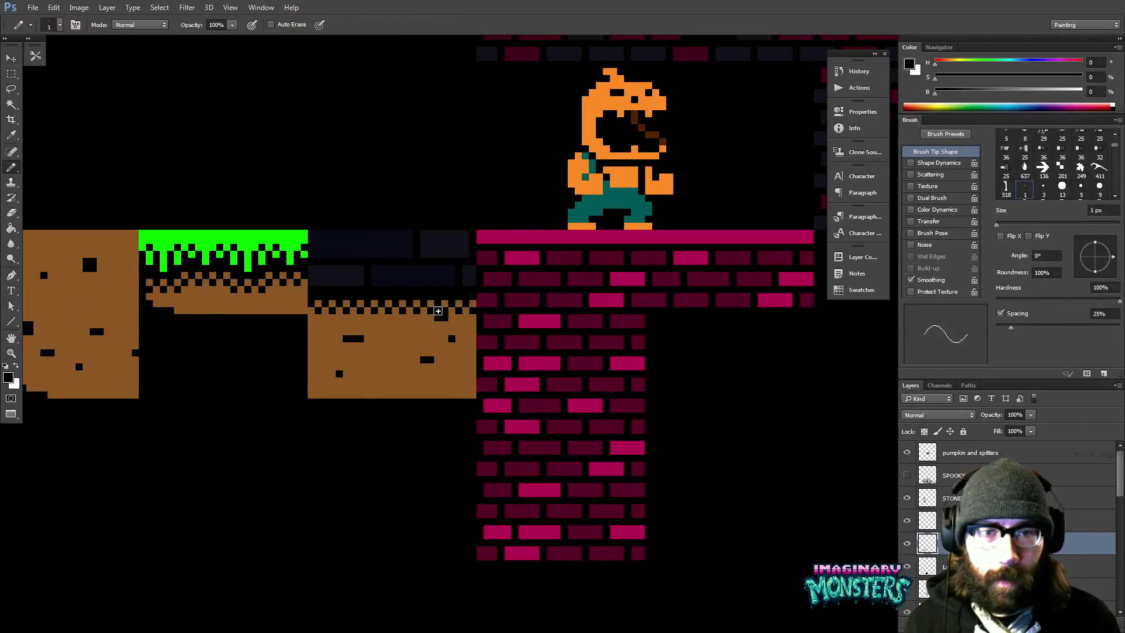
- Redraw the large black speck in the brick tile's dirt slightly left and lower, and add a small vertical speck
alt+click(457, 319)
drag(448, 315, 388, 329)
alt+click(439, 311)
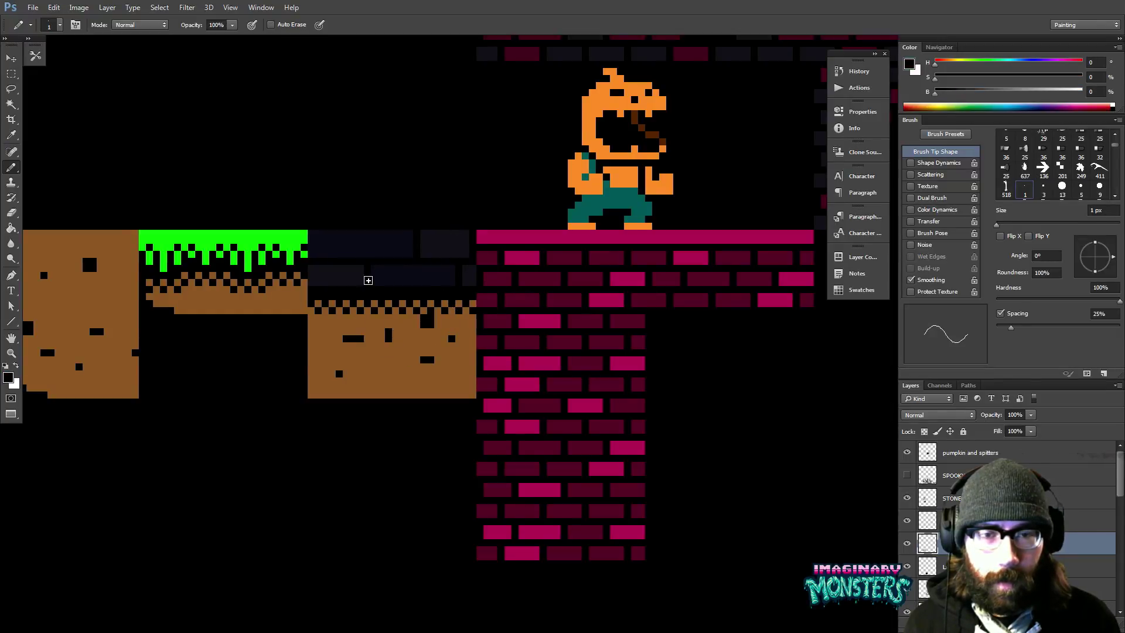
- Move the plain dirt tile and the short grass-topped ledge tile together two tile heights straight up
scroll(375, 347, down, 5)
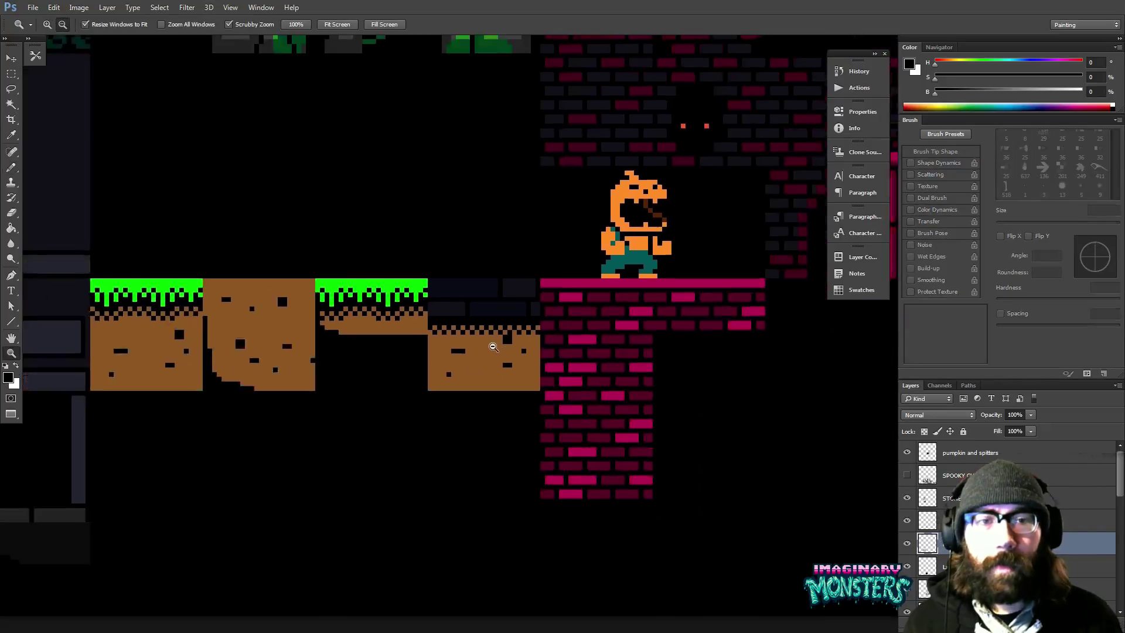
scroll(528, 316, up, 3)
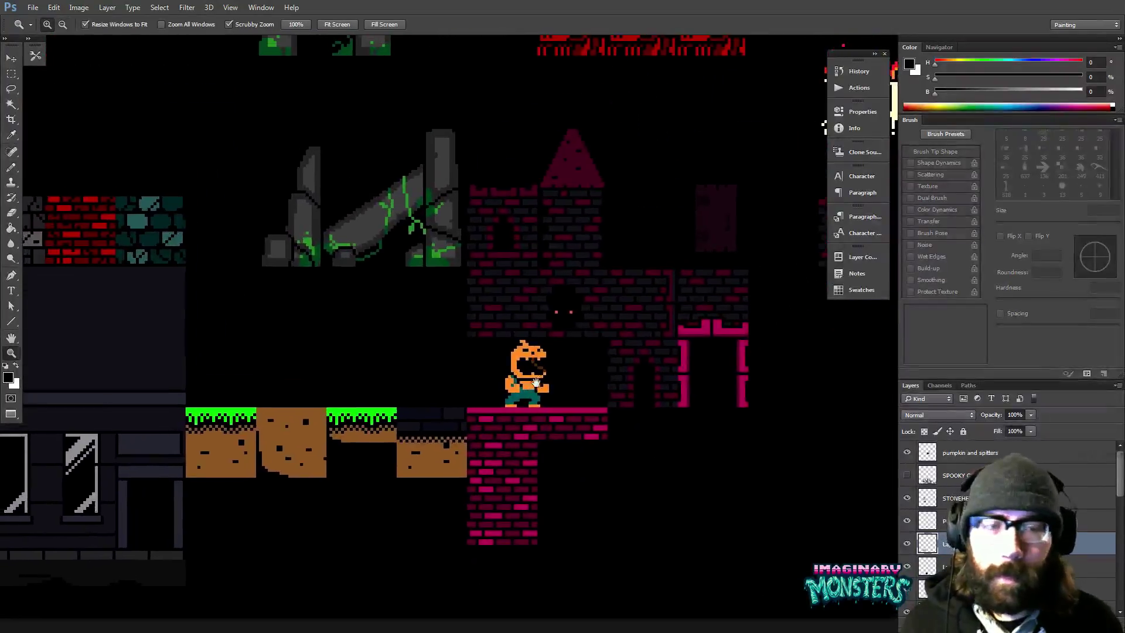
key(b)
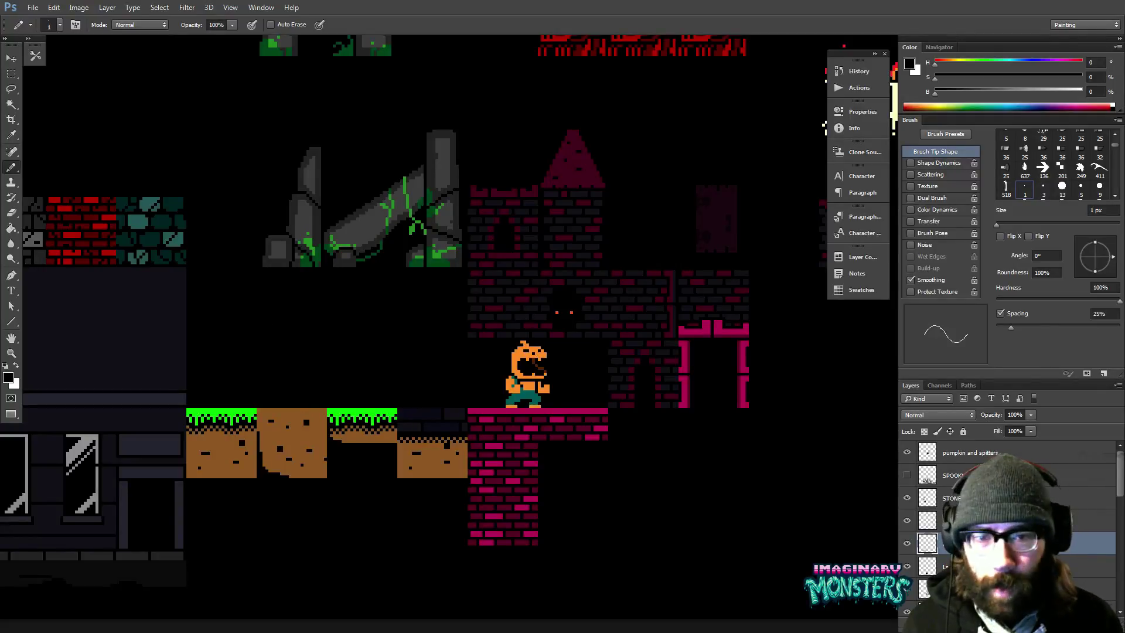
drag(340, 409, 382, 373)
key(z)
click(384, 373)
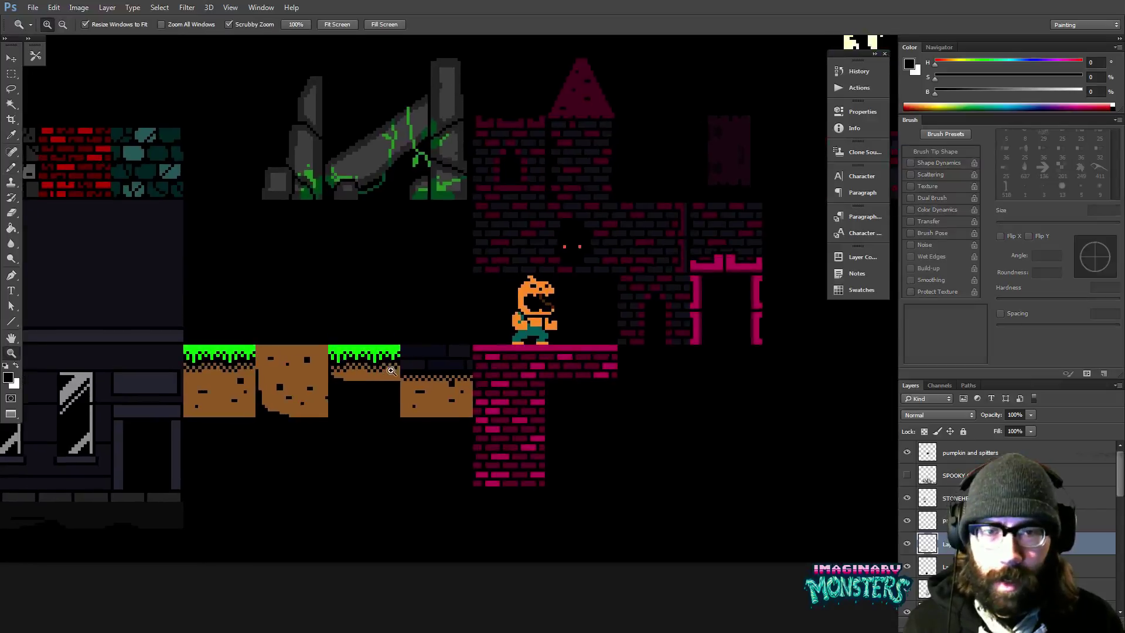
key(m)
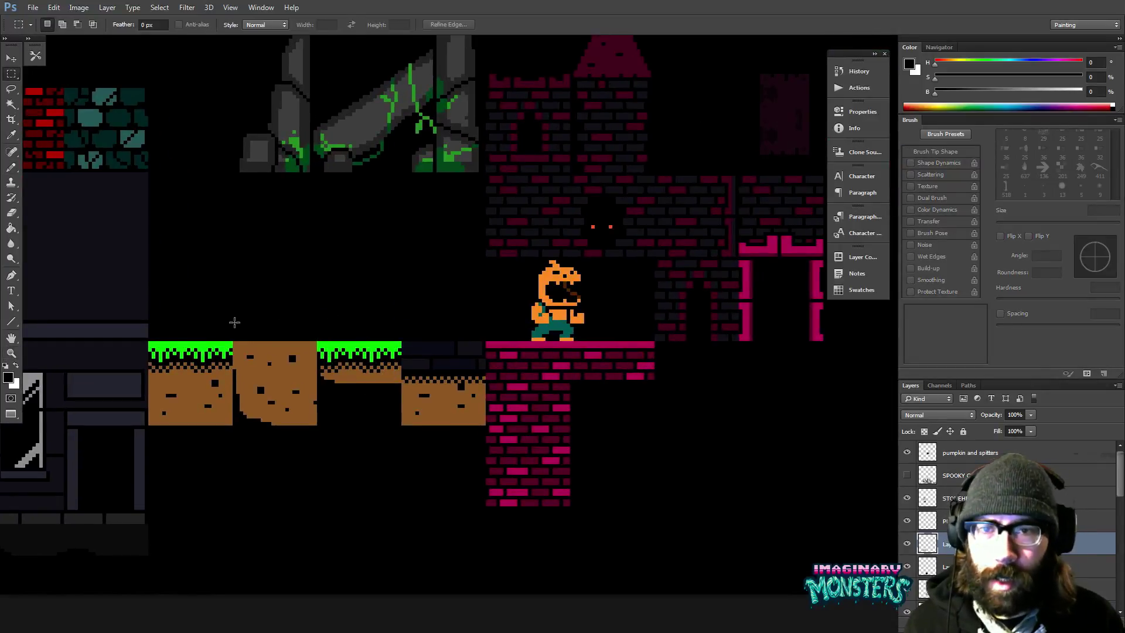
drag(234, 321, 401, 494)
key(v)
drag(386, 350, 386, 202)
- Move the full grass ground tile two tile widths right so it adjoins the brick ground tile, and deselect
key(m)
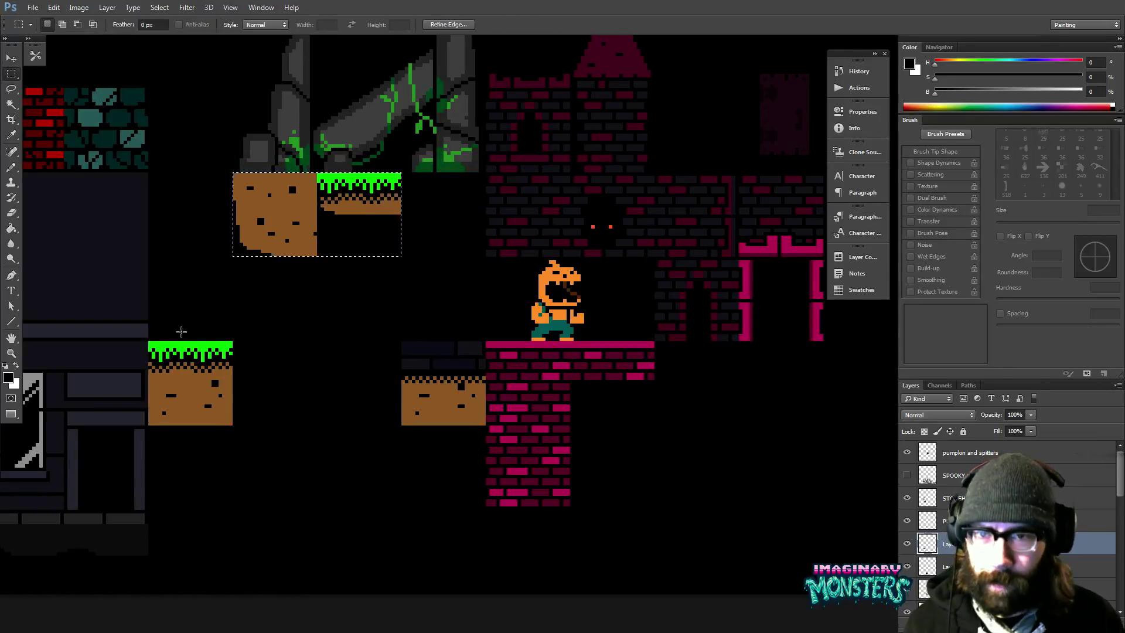
drag(243, 321, 148, 460)
key(v)
drag(206, 387, 375, 387)
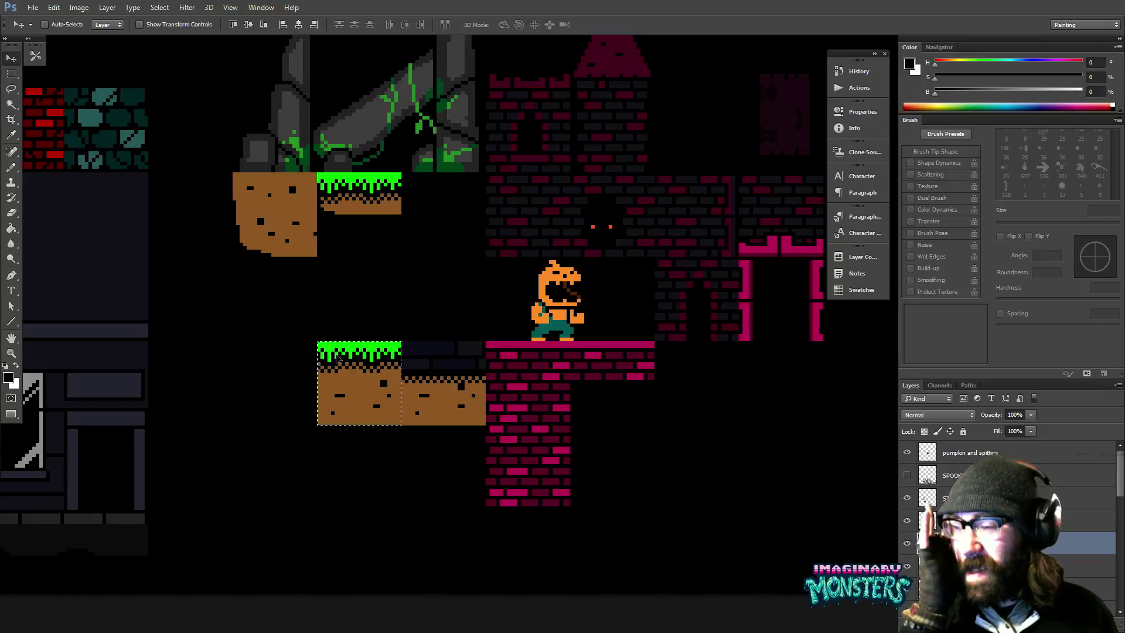
key(ctrl+d)
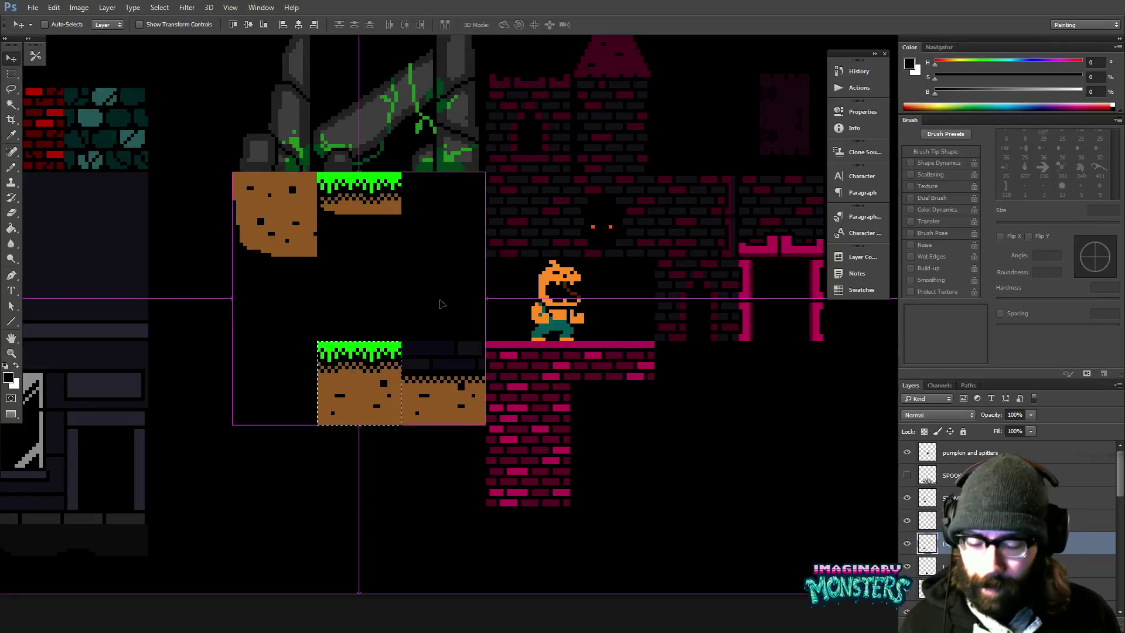
- Show the tile grid over the canvas
drag(423, 351, 359, 351)
key(z)
key(v)
key(ctrl+z)
key(ctrl+apostrophe)
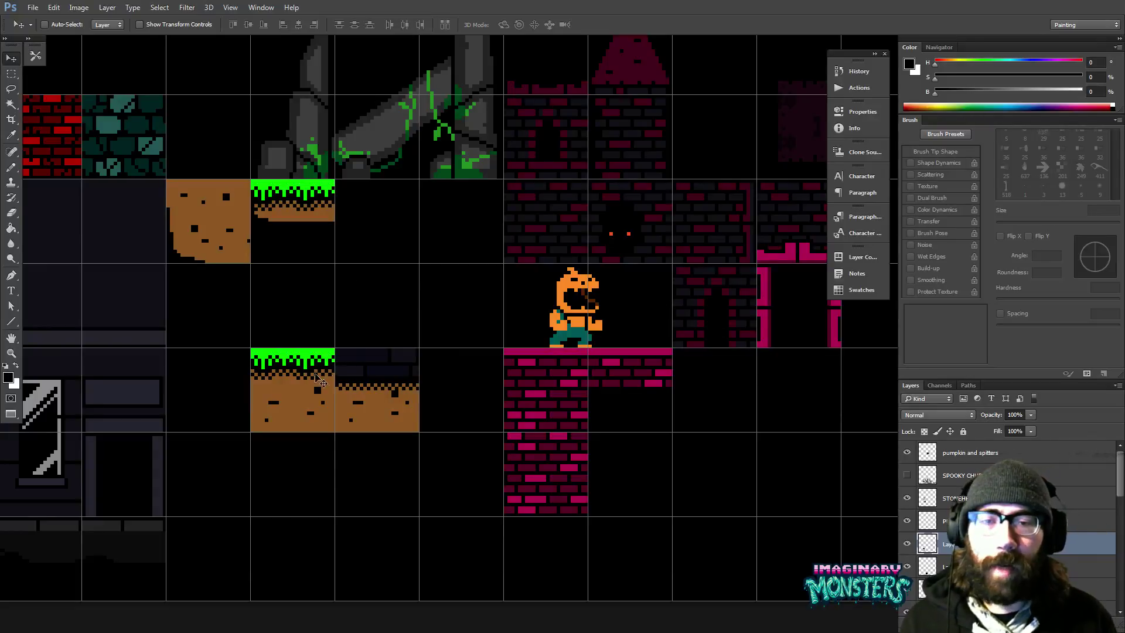
- Copy the right two-thirds of the brick tile's brick rows and place the copy directly above the grass tile's right side
key(z)
click(345, 356)
click(367, 366)
key(m)
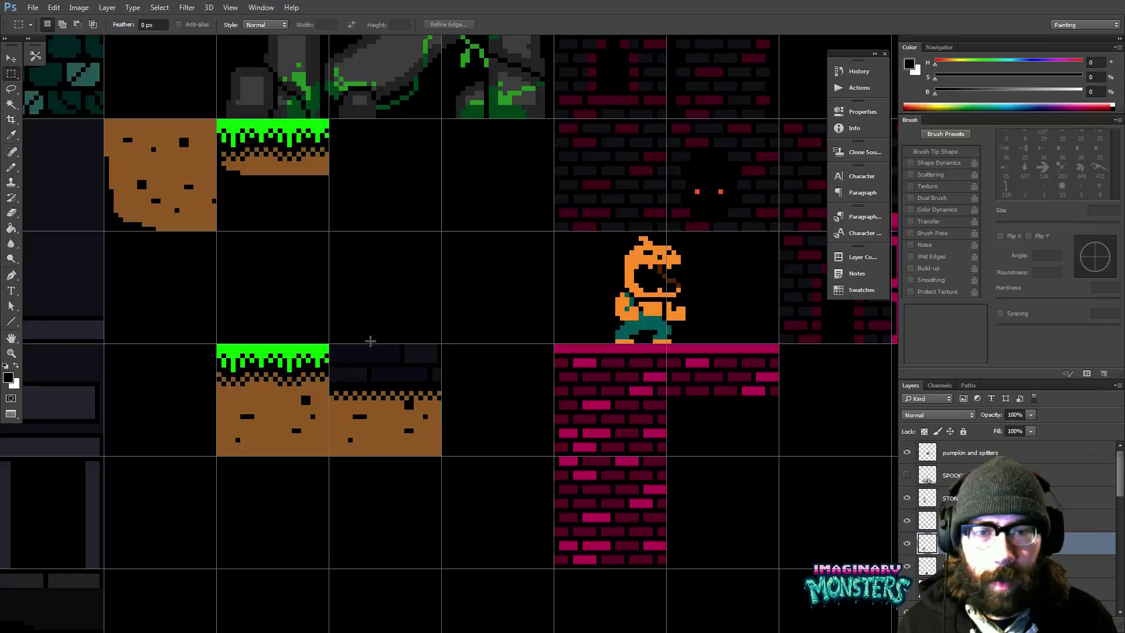
drag(367, 335, 326, 381)
key(v)
key(z)
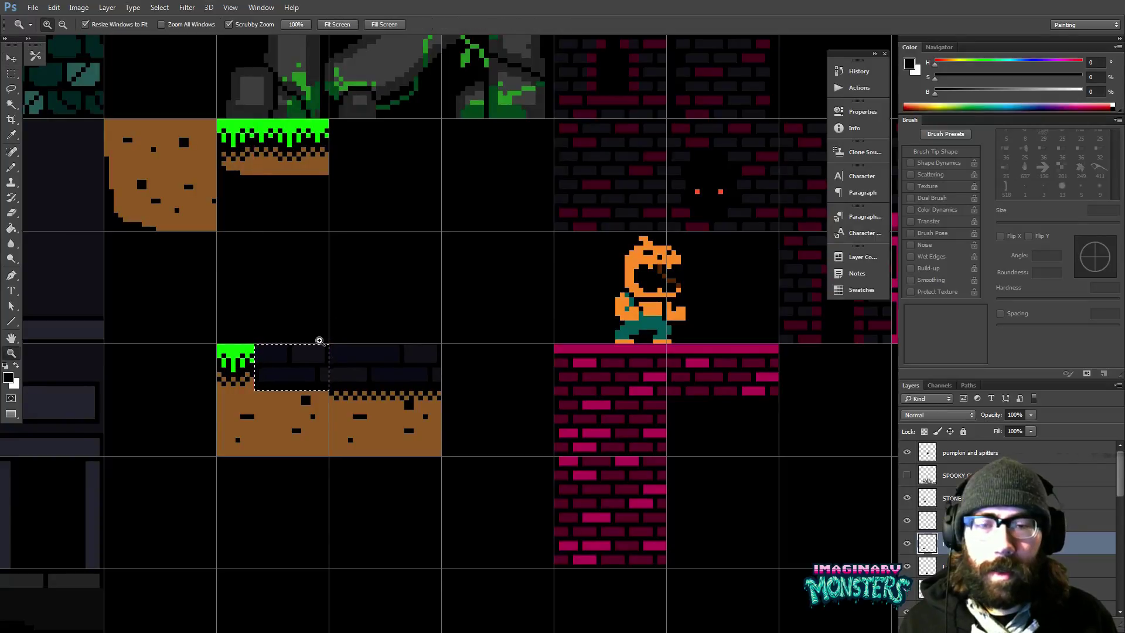
click(319, 341)
drag(327, 340, 395, 296)
key(v)
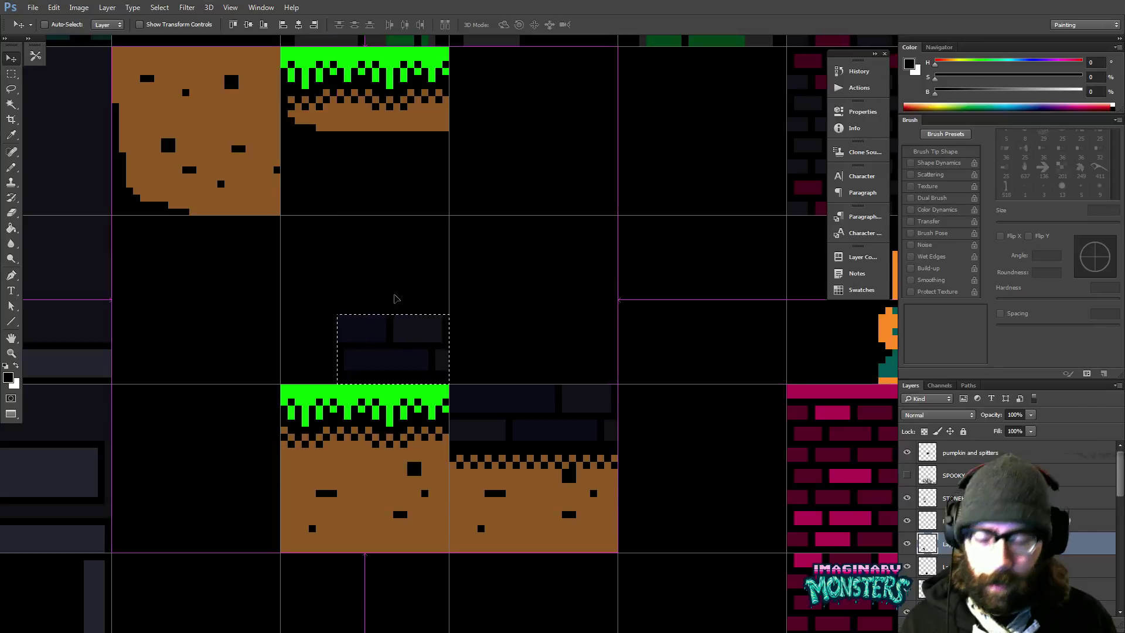
key(ctrl+d)
- Cut a black joint through the copied lower row's navy brick and delete the short piece left of it
key(b)
alt+click(362, 346)
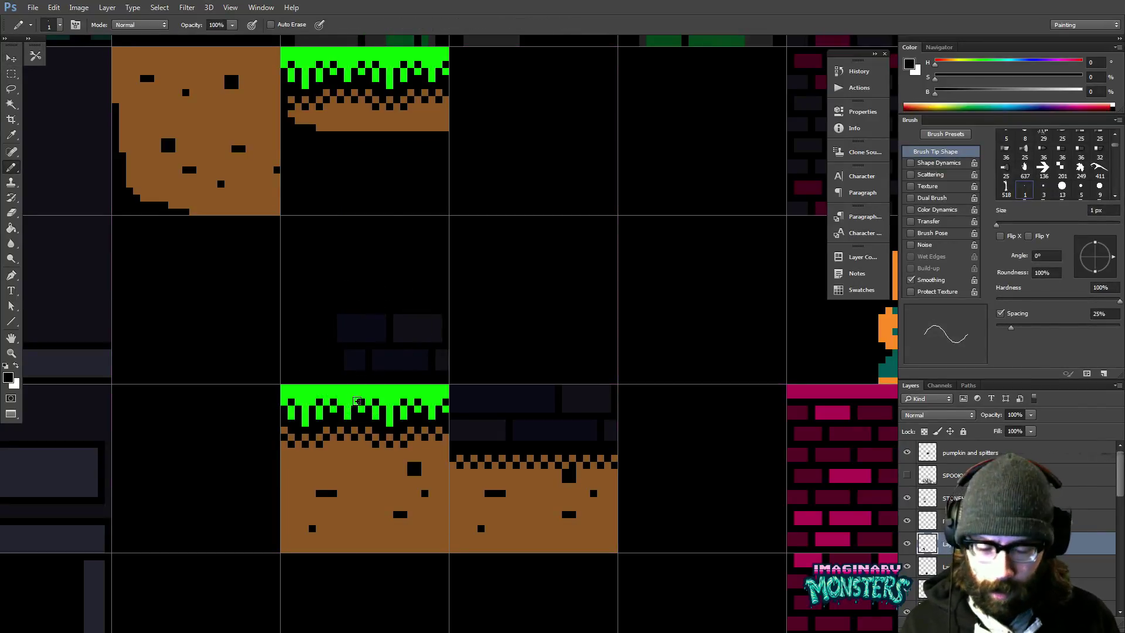
key(m)
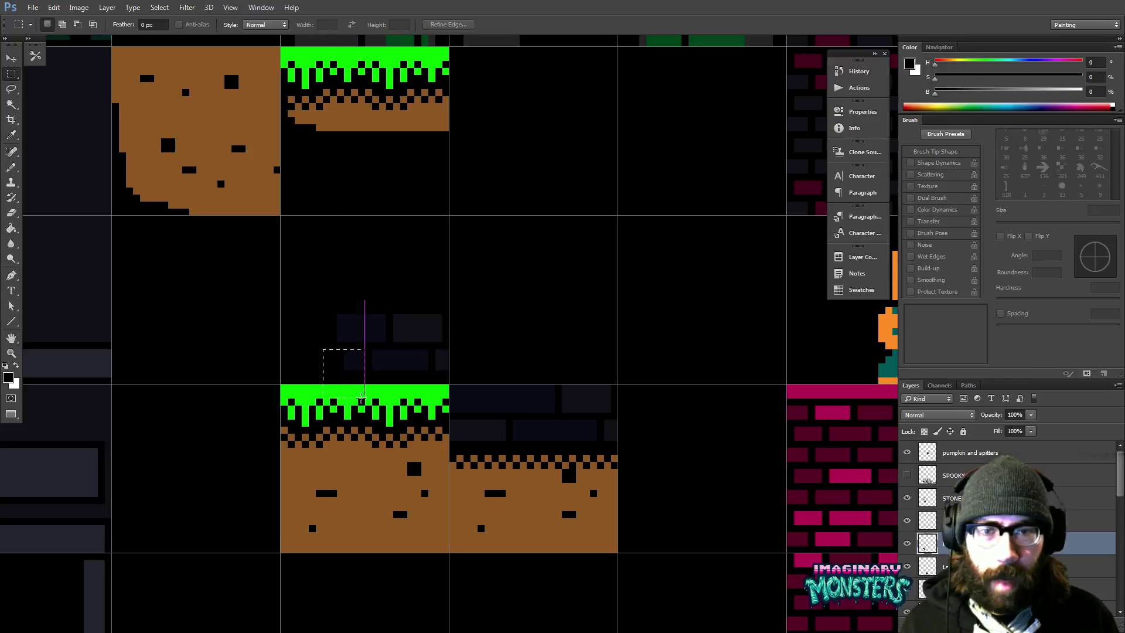
drag(323, 349, 365, 399)
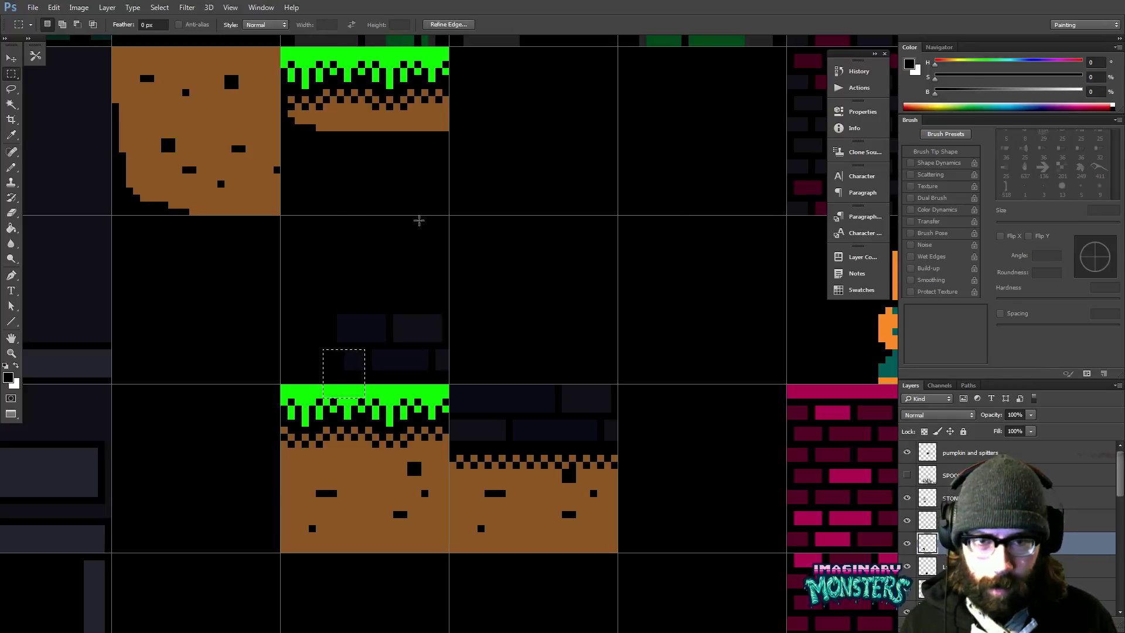
key(ctrl+d)
drag(323, 350, 359, 370)
key(Delete)
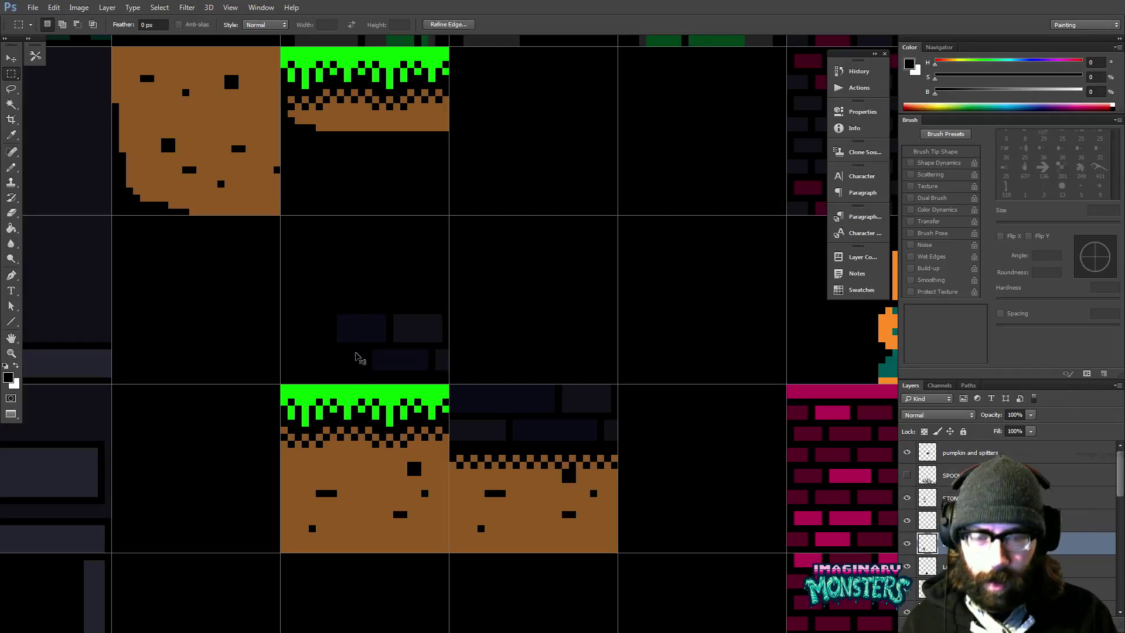
key(ctrl+d)
- Move the copied bricks down onto the right side of the grass tile, aligned with the neighboring brick rows, and deselect
key(v)
key(m)
drag(303, 265, 497, 381)
key(v)
drag(414, 334, 414, 404)
key(ctrl+d)
- Pencil alternating black 1 px pixels along the dirt edge under the transition tile's bricks to continue the neighboring tile's checker pattern
drag(442, 339, 424, 297)
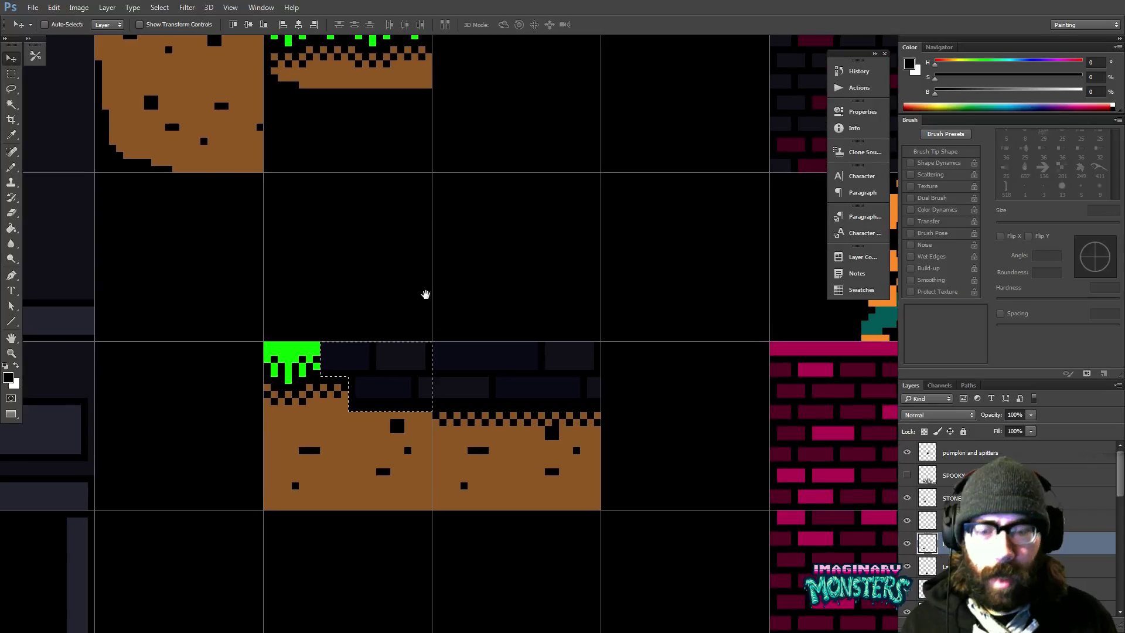
key(b)
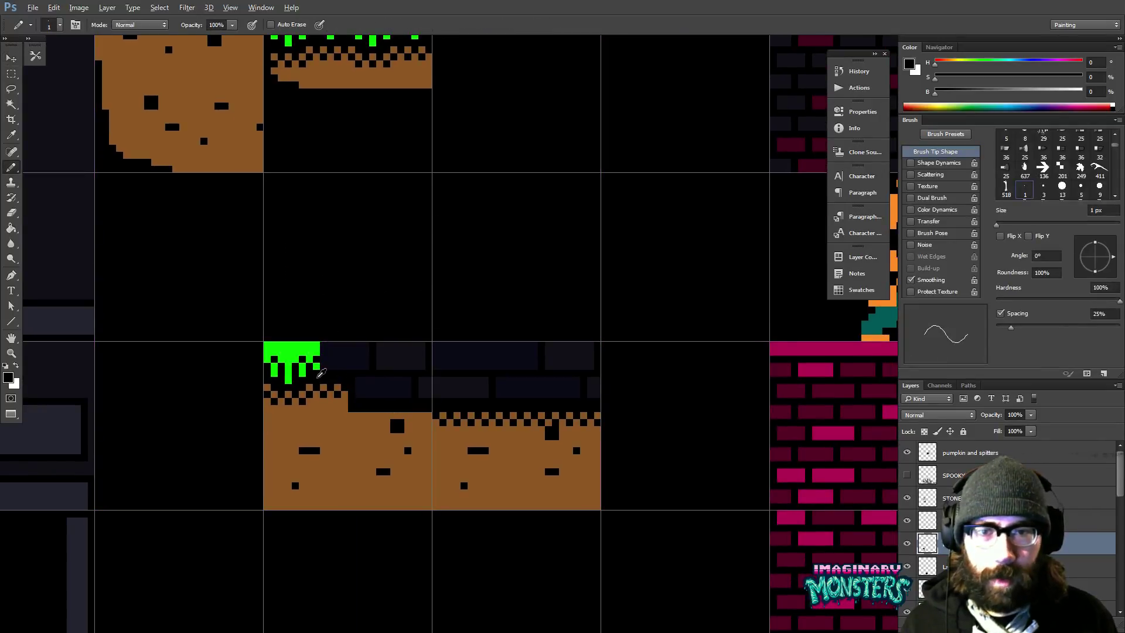
scroll(367, 341, down, 1)
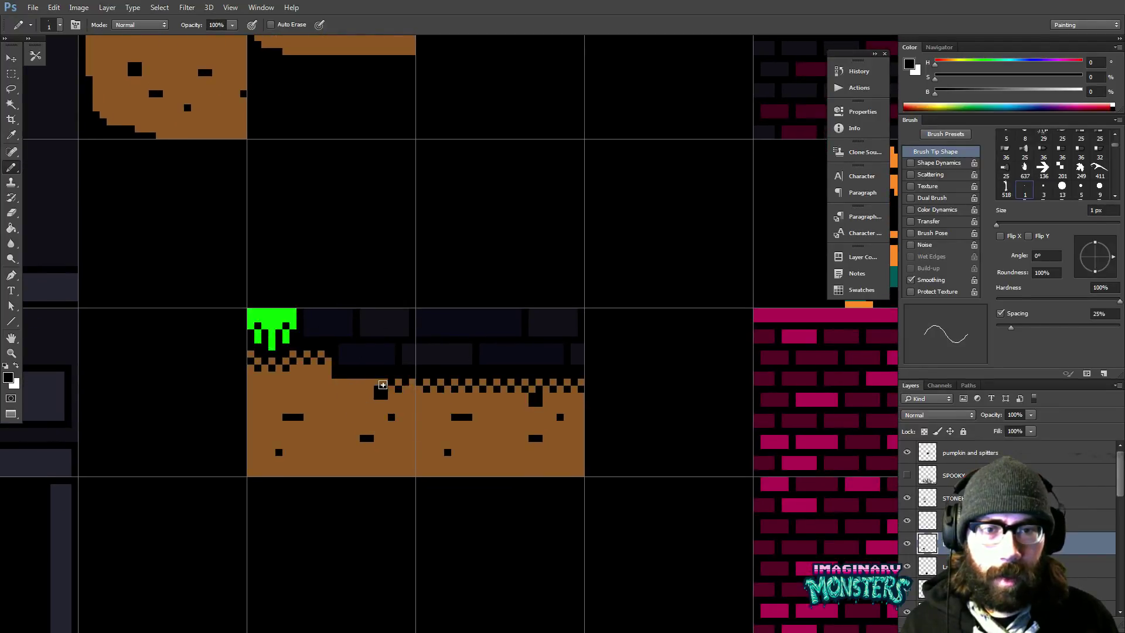
click(367, 382)
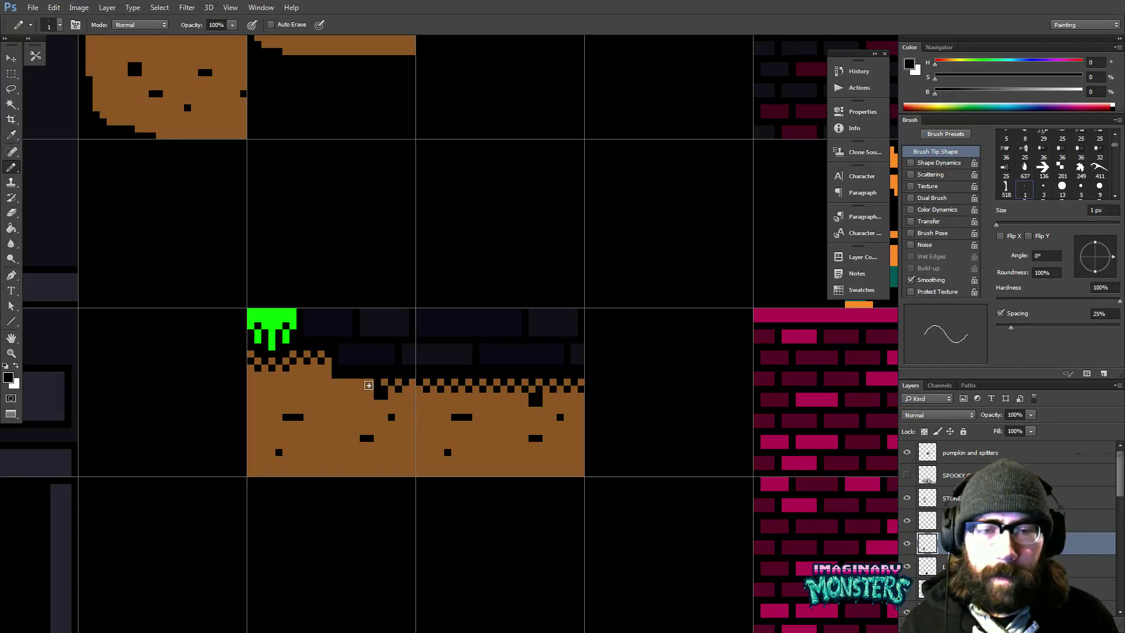
click(360, 389)
click(352, 382)
click(346, 389)
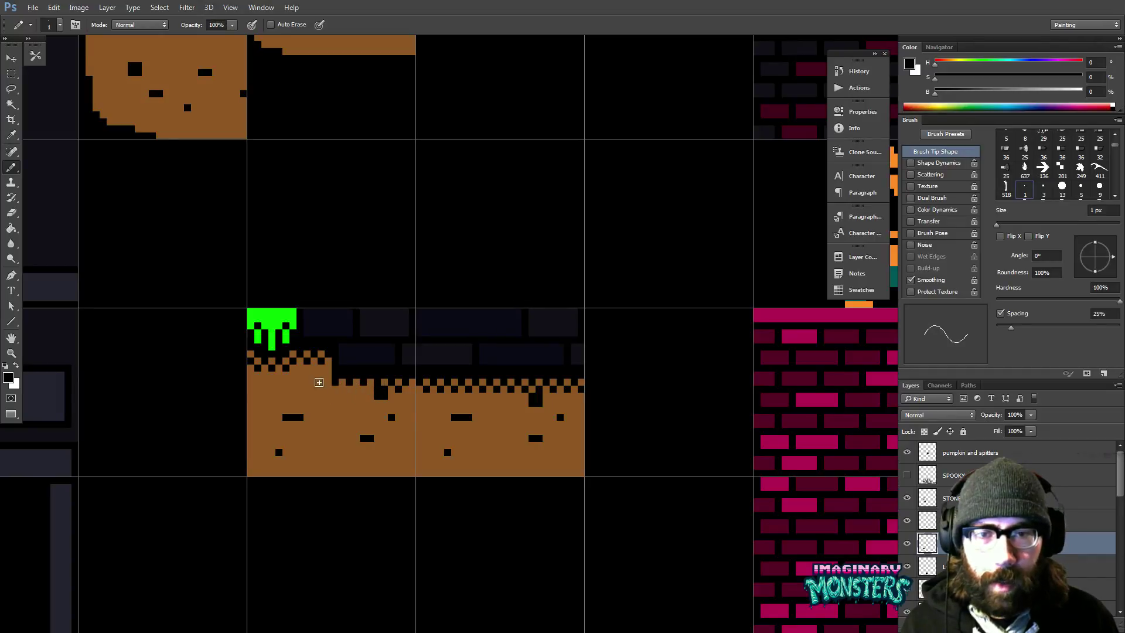
click(334, 389)
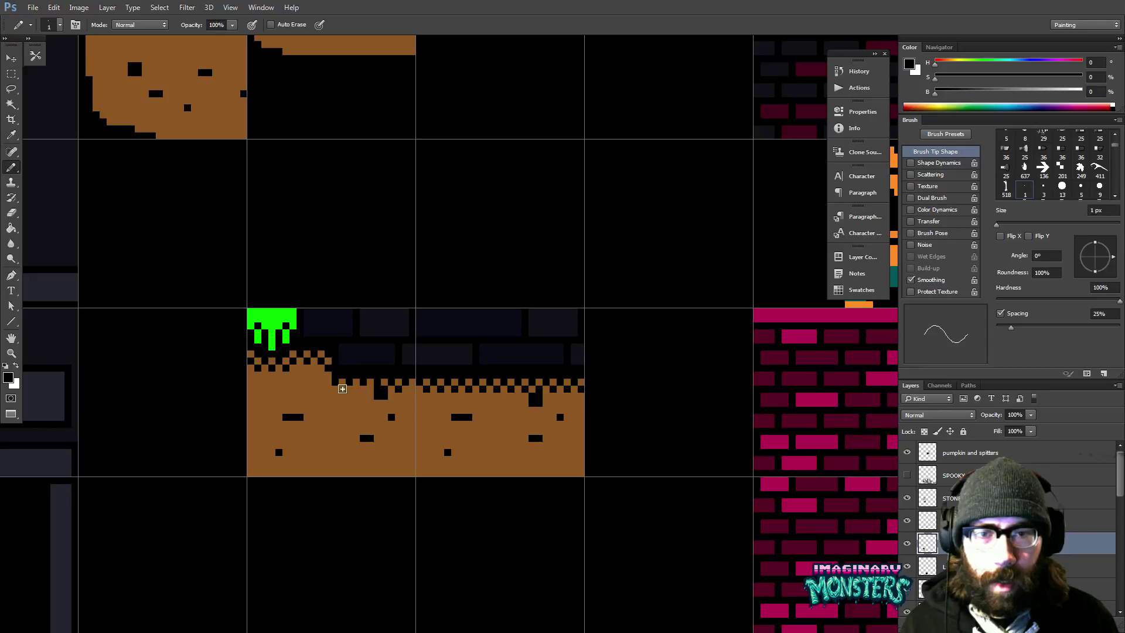
click(342, 388)
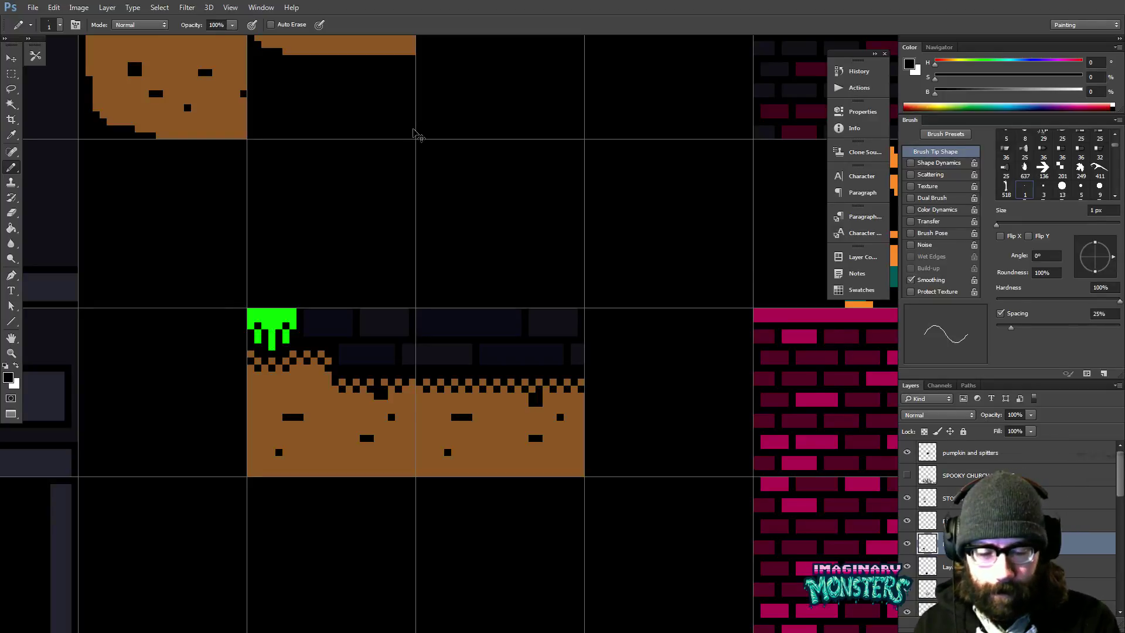
- Select the grass-to-brick transition tile and the brick ground tile, and move both one grid cell to the left
key(ctrl+minus)
key(ctrl+minus)
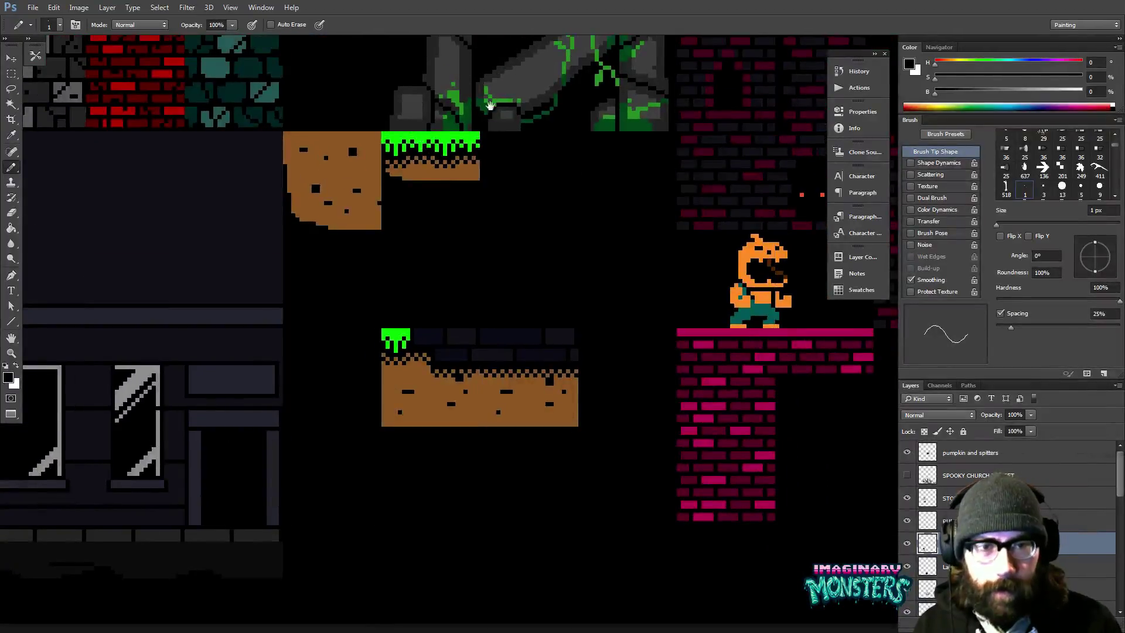
scroll(328, 342, right, 4)
scroll(363, 357, right, 2)
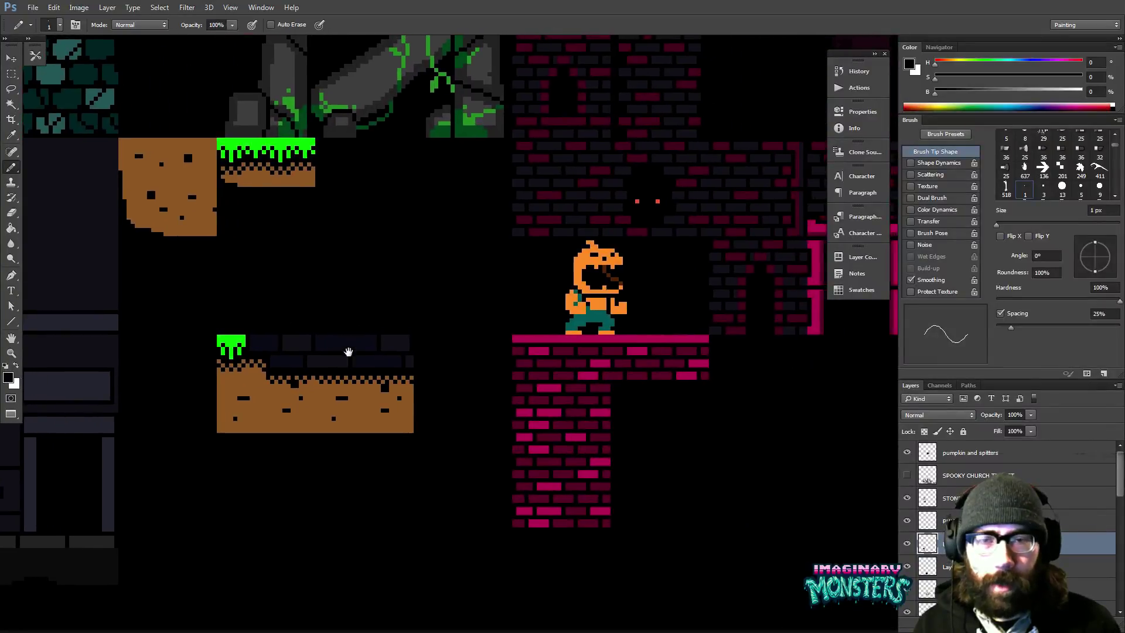
drag(348, 351, 355, 382)
key(ctrl+apostrophe)
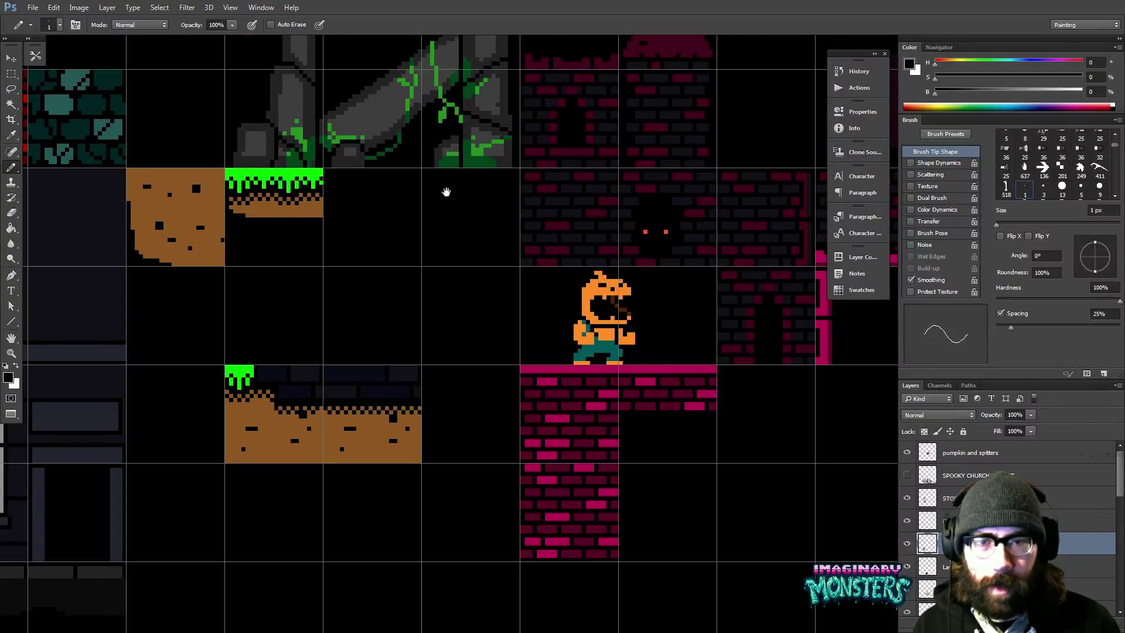
drag(393, 314, 406, 334)
key(v)
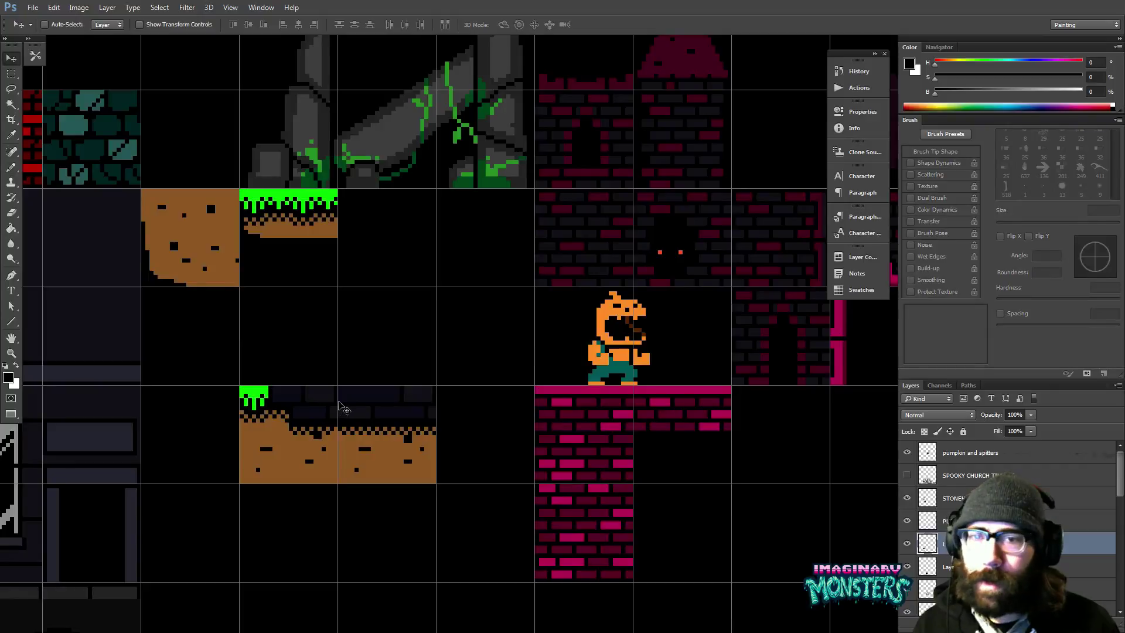
drag(346, 412, 385, 452)
key(z)
key(m)
key(v)
key(Left)
key(Left)
key(Left)
key(Left)
key(Left)
key(Left)
key(Left)
key(Left)
key(Left)
key(Left)
key(Left)
key(Left)
key(Left)
key(Left)
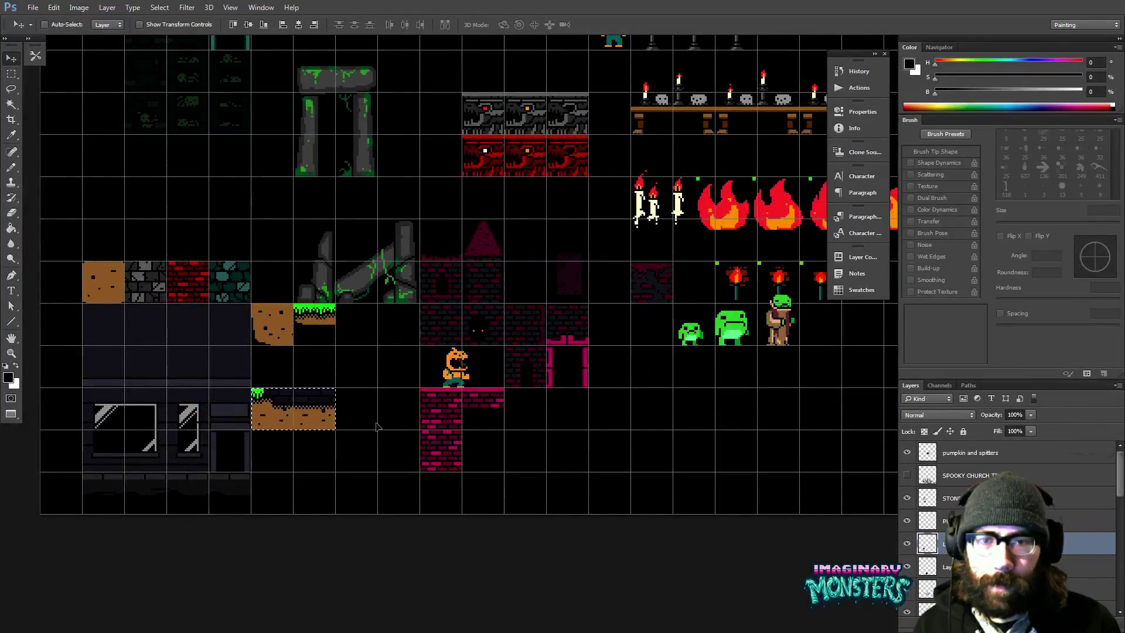
- Copy the grass-topped dirt tile from the tilesheet's upper-left corner and place the copy in the cell directly right of the brick ground tile
drag(276, 199, 344, 396)
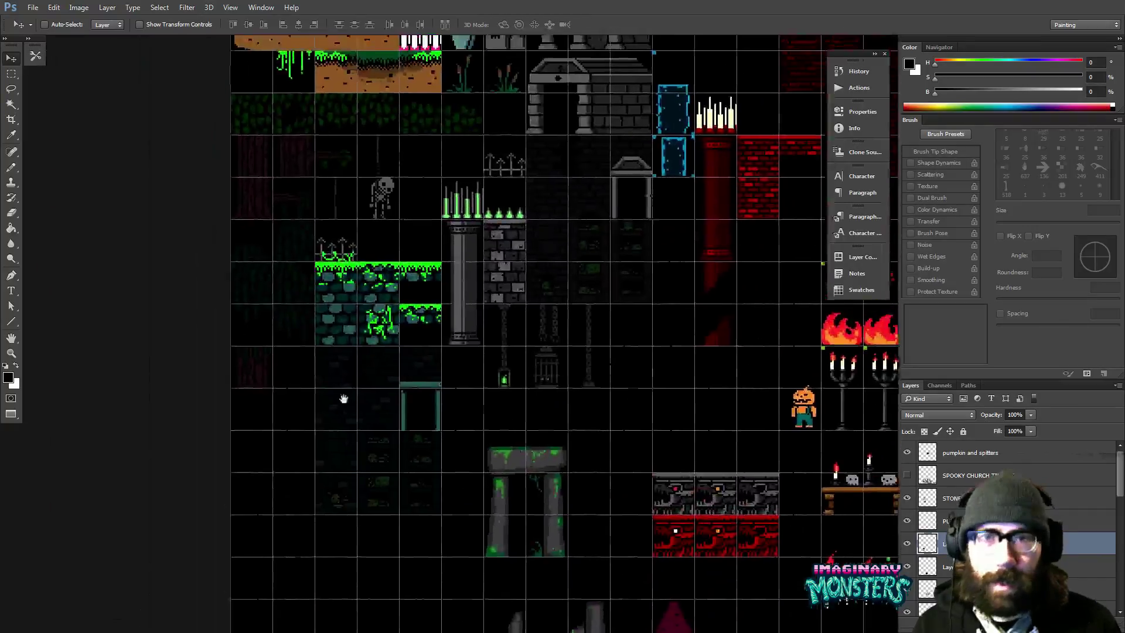
drag(287, 82, 350, 359)
drag(324, 193, 258, 238)
key(z)
click(305, 398)
key(m)
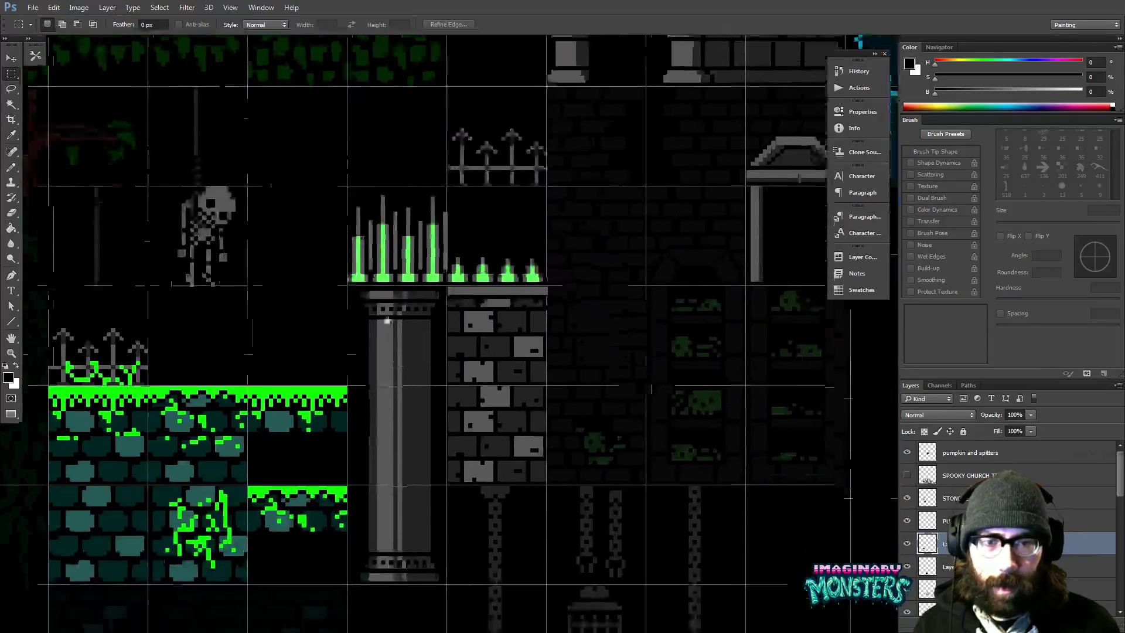
drag(388, 321, 377, 364)
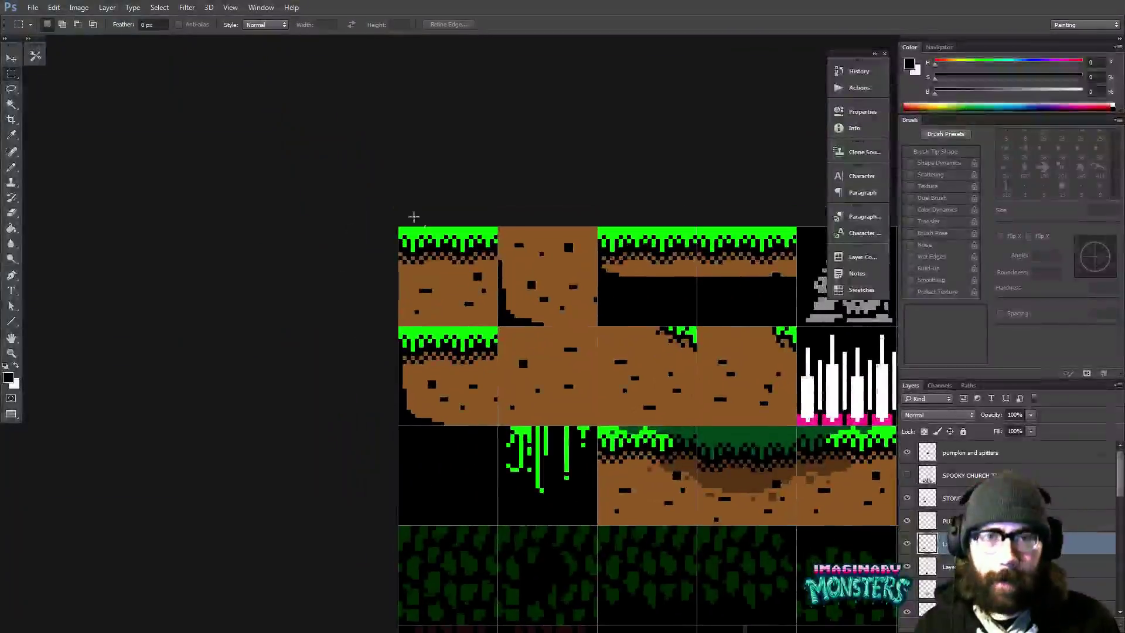
drag(473, 313, 492, 323)
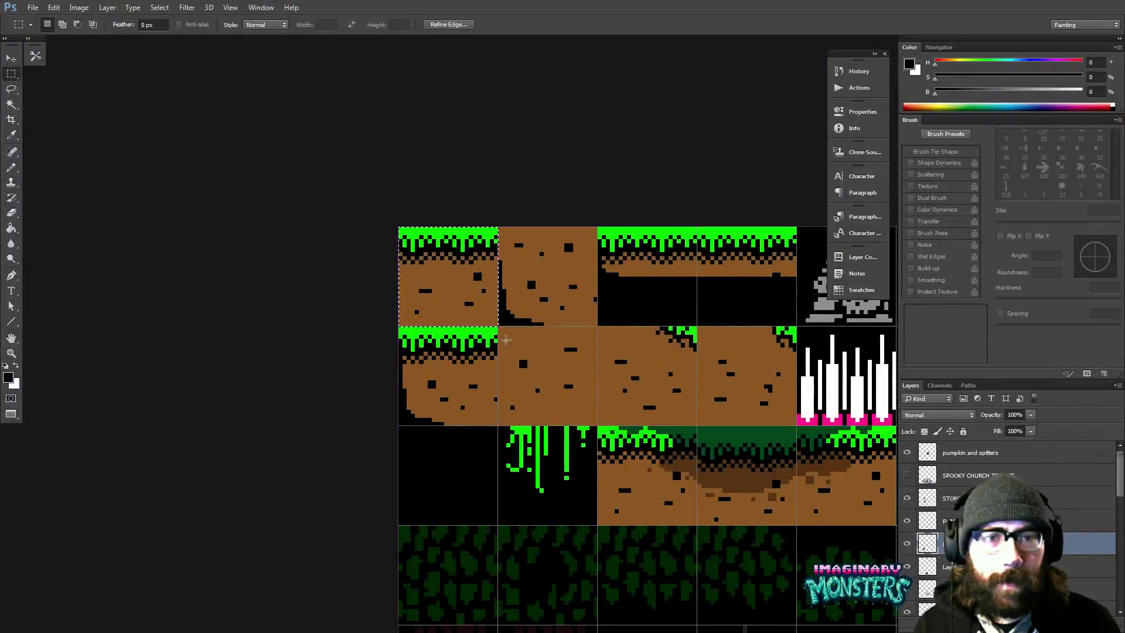
key(v)
key(z)
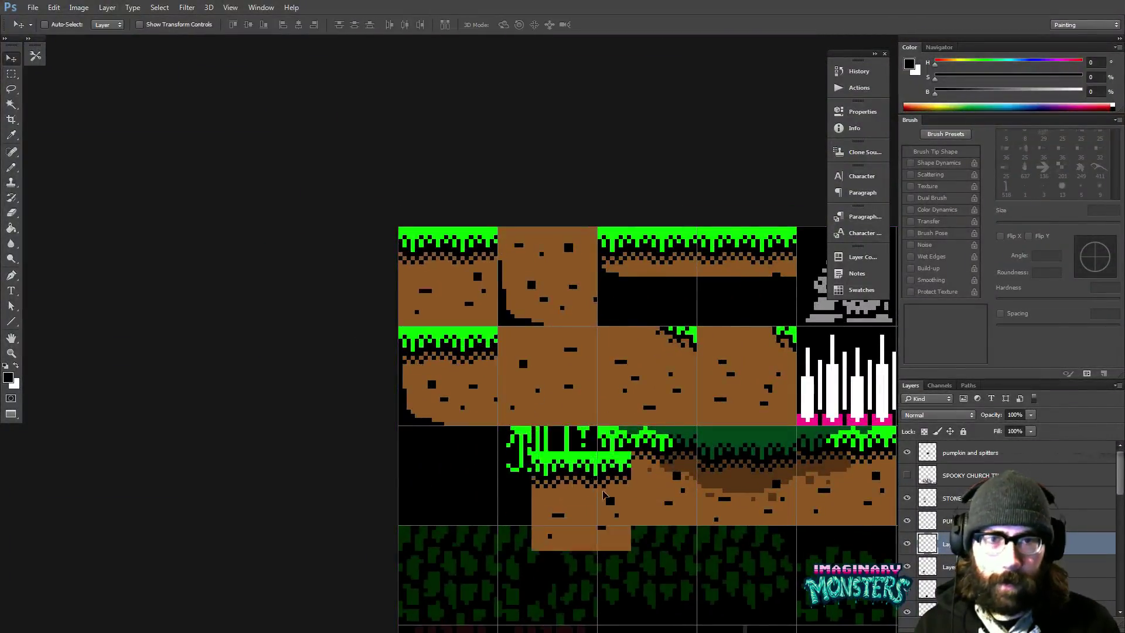
scroll(422, 258, down, 10)
click(411, 266)
key(ctrl+1)
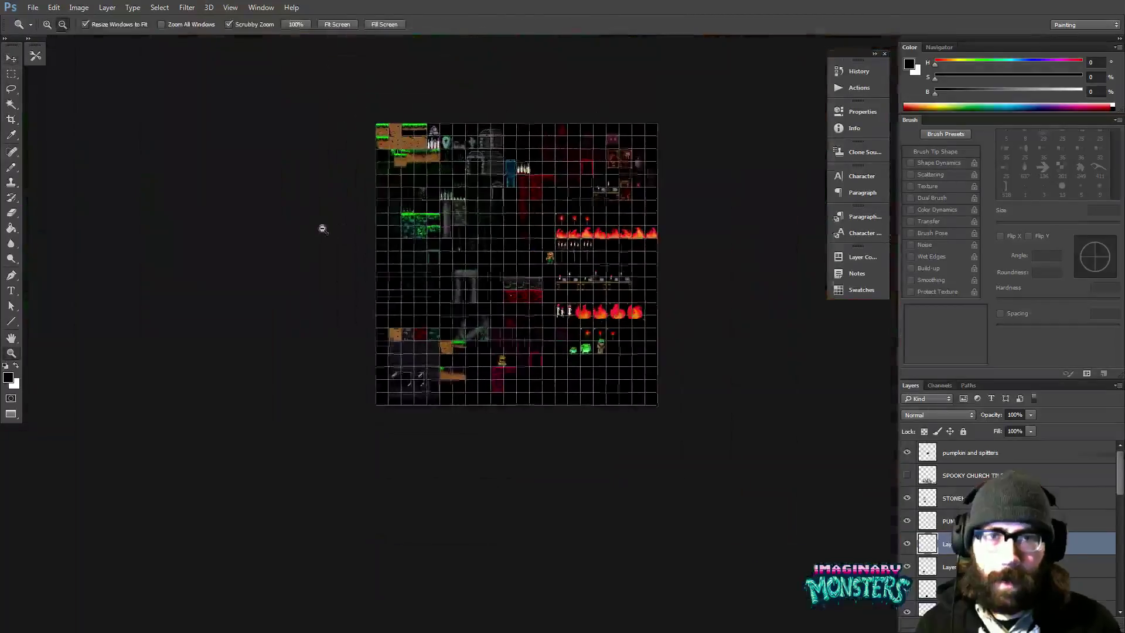
key(v)
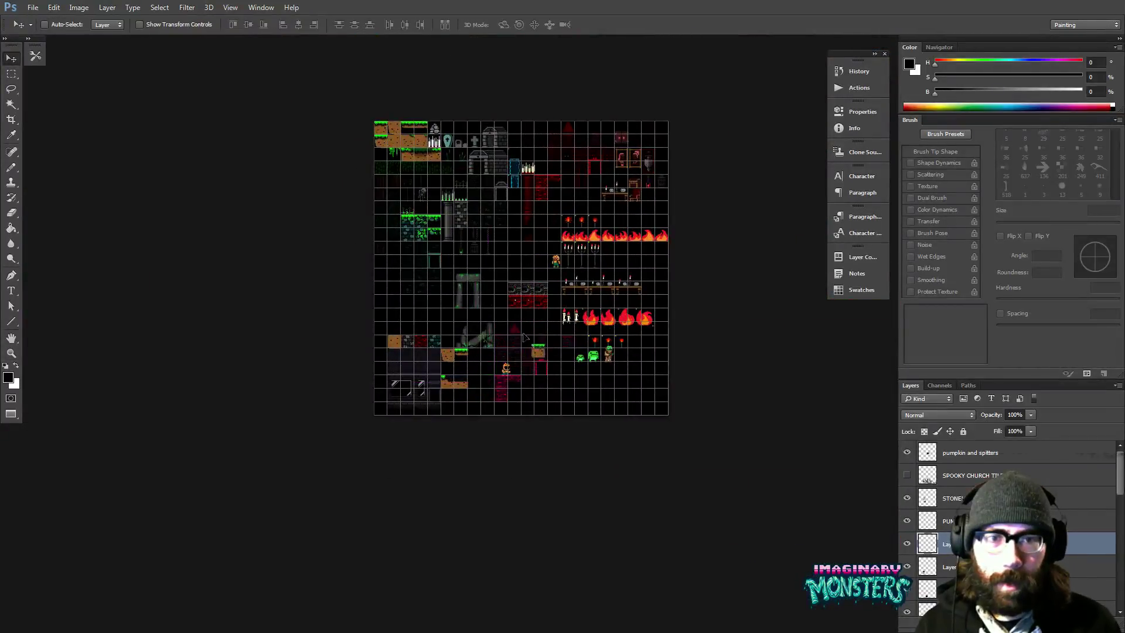
key(z)
drag(473, 379, 581, 306)
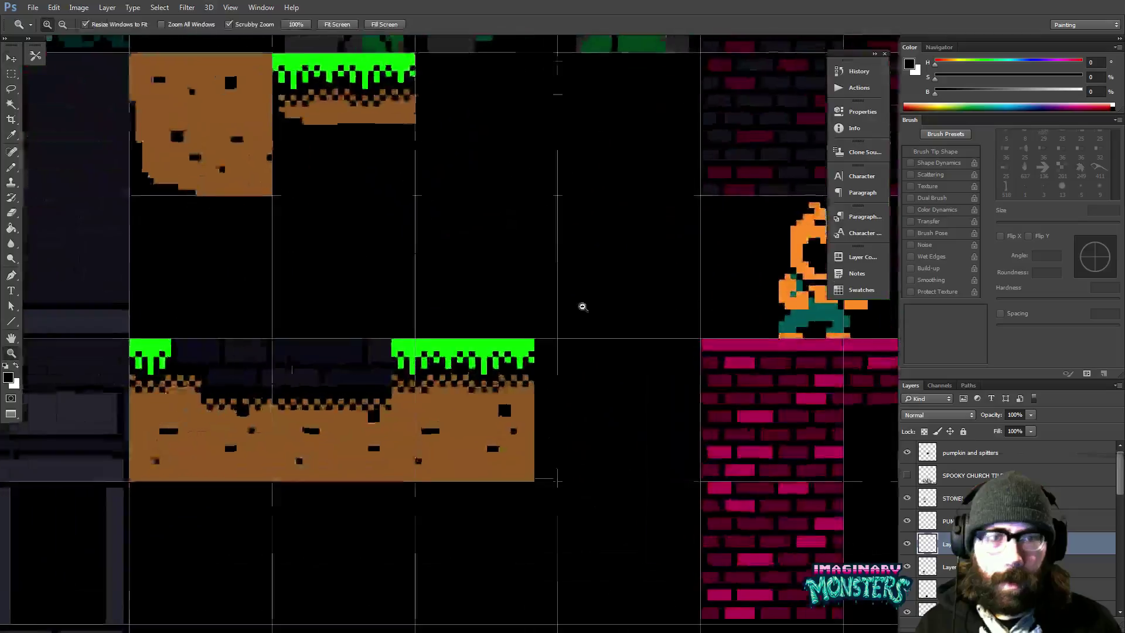
key(v)
drag(494, 403, 519, 402)
- Check which layers hold the navy bricks, the copied grass tile and the magenta bricks, and activate the layer with the magenta bricks
ctrl+click(367, 391)
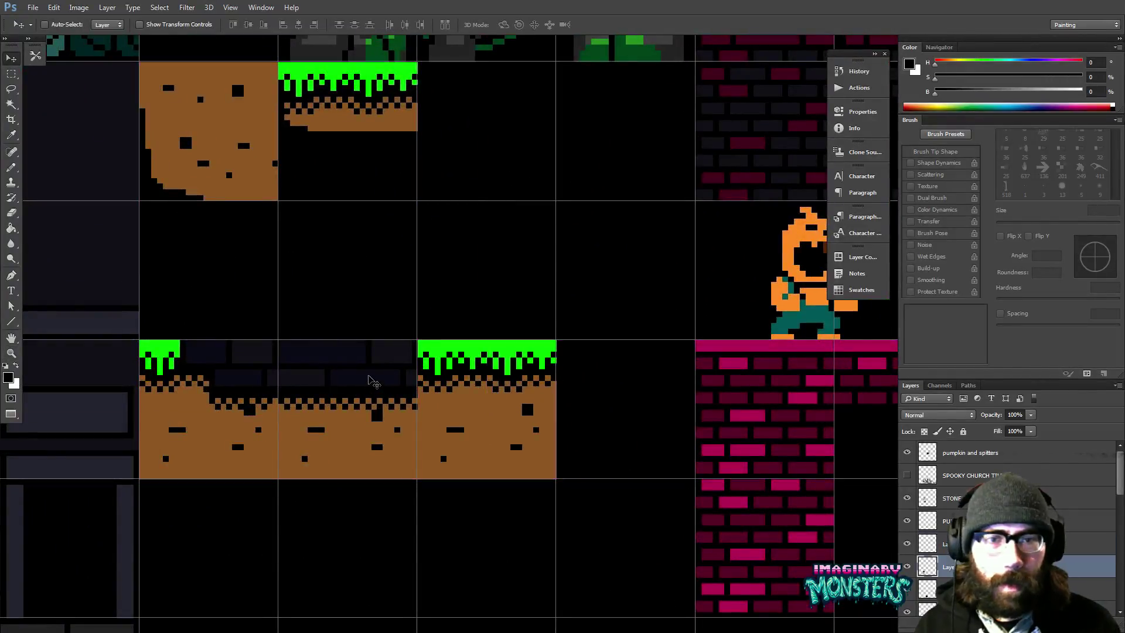
ctrl+click(504, 433)
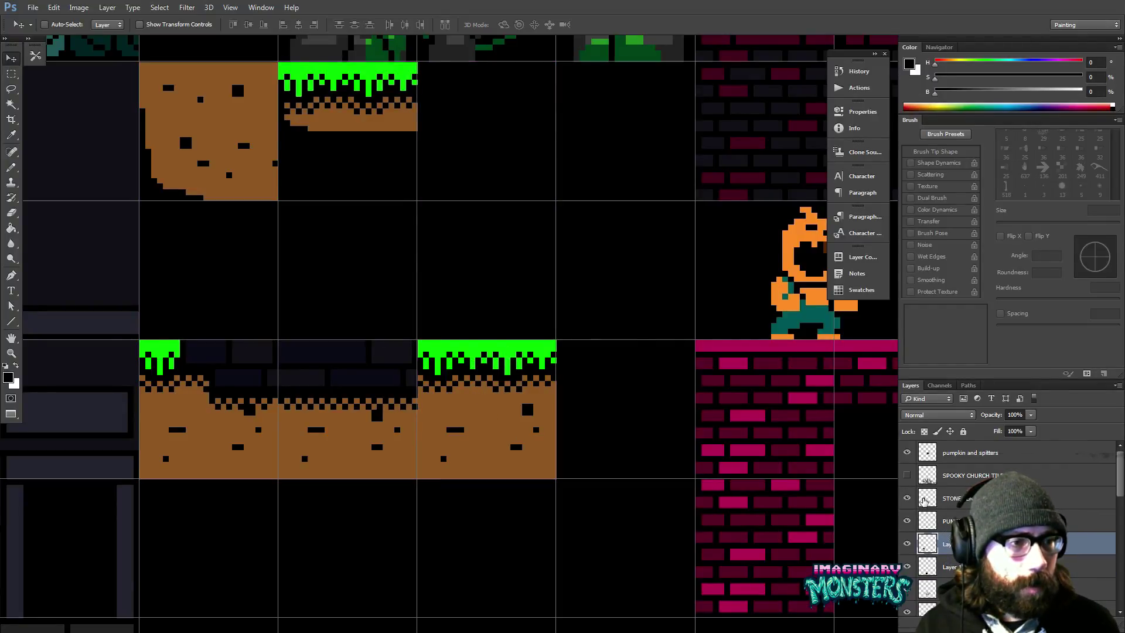
key(z)
alt+click(666, 407)
drag(721, 397, 490, 416)
key(v)
ctrl+click(571, 408)
mouse_move(572, 415)
mouse_down()
mouse_move(573, 446)
mouse_move(584, 416)
mouse_up()
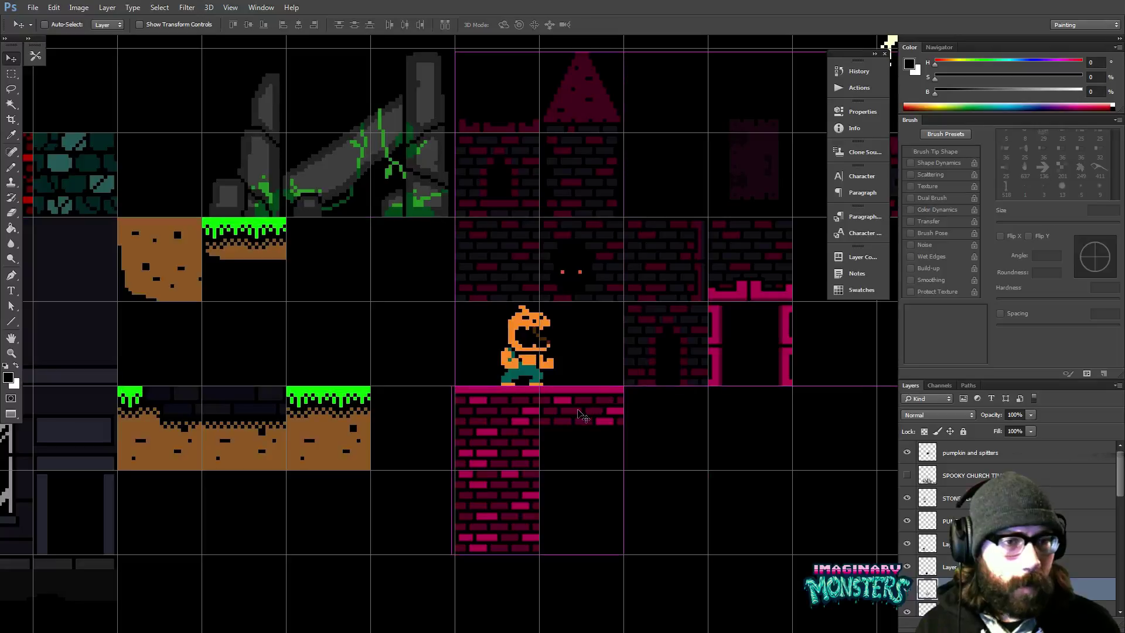
ctrl+shift+click(610, 406)
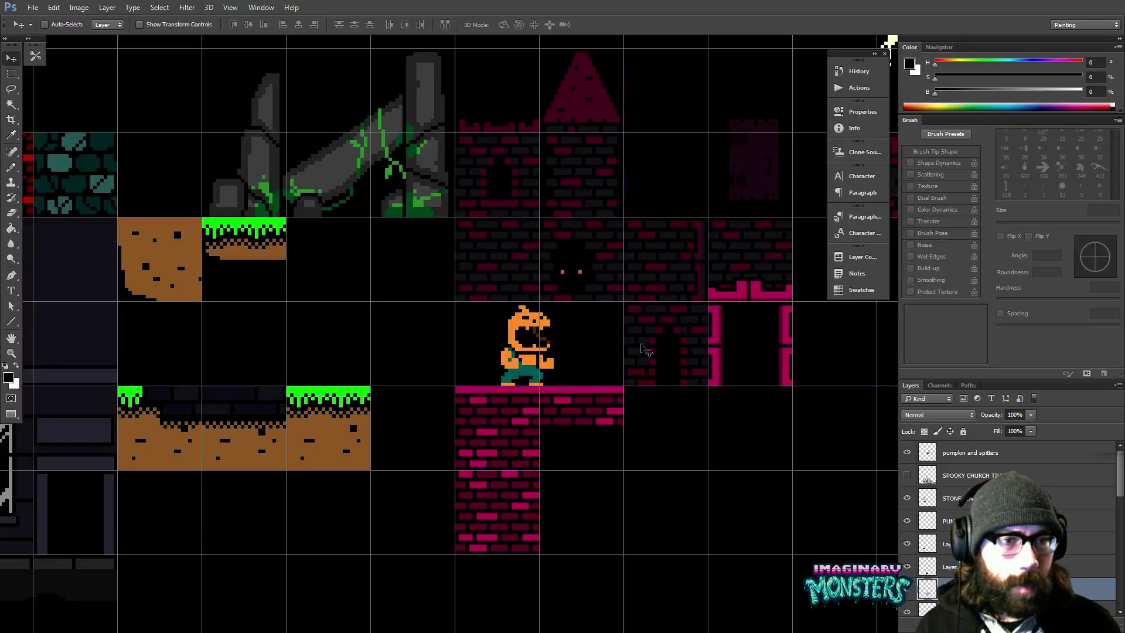
ctrl+click(607, 403)
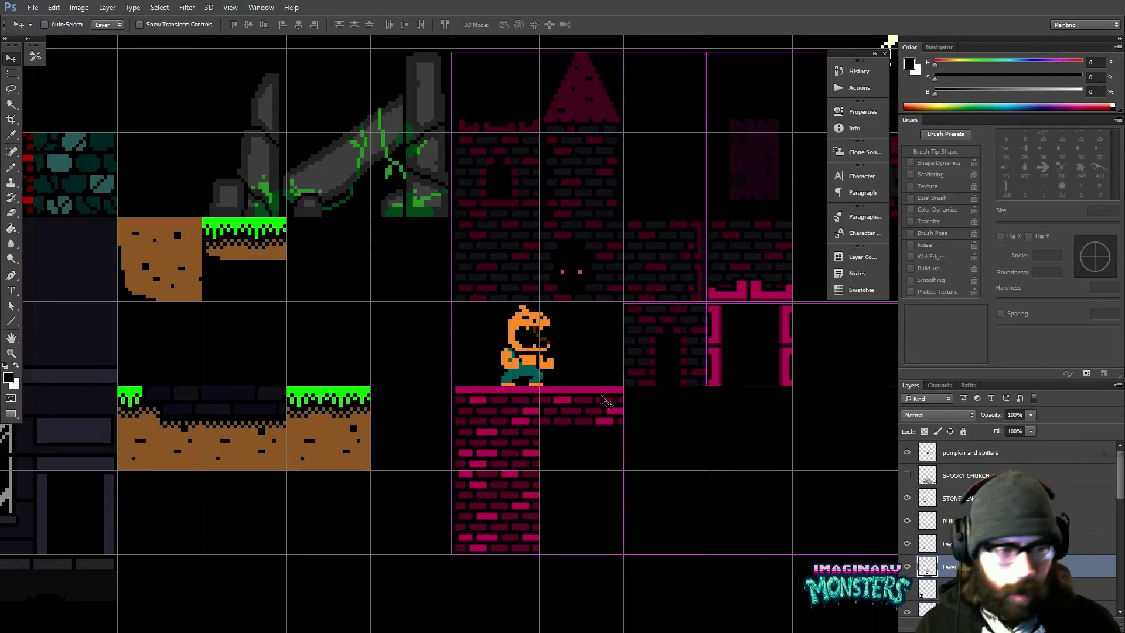
drag(509, 448, 474, 440)
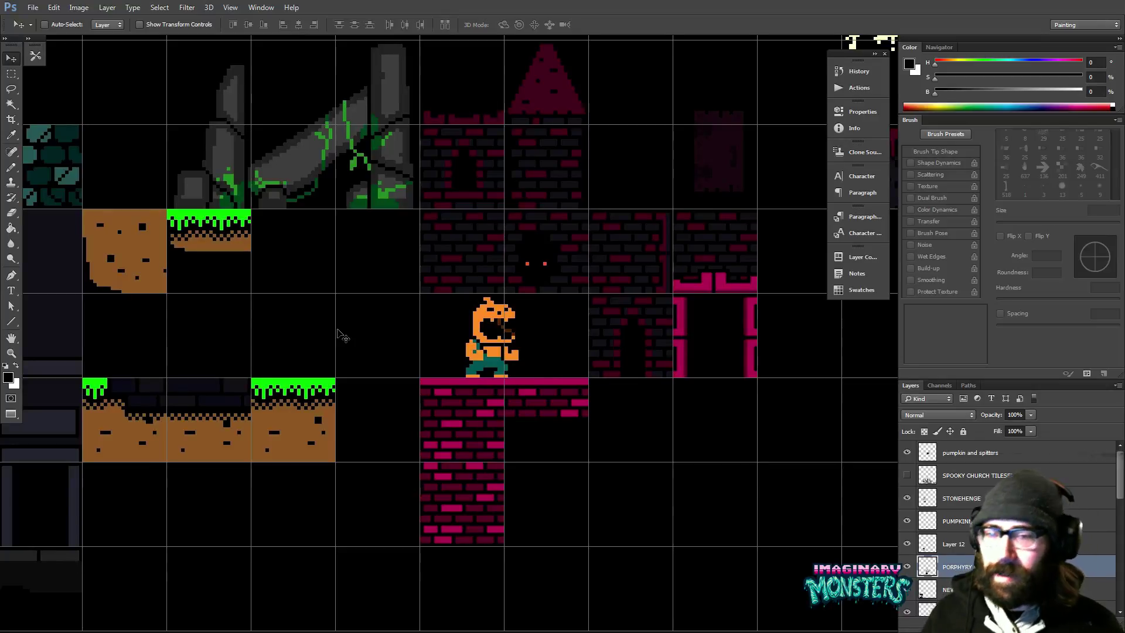
- Copy a stepped section from the left of the brick tile's brick rows onto the left side of the adjoining grass tile and deselect
key(z)
click(248, 383)
drag(247, 384, 284, 375)
key(m)
drag(205, 344, 318, 436)
click(314, 434)
drag(268, 387, 339, 449)
key(v)
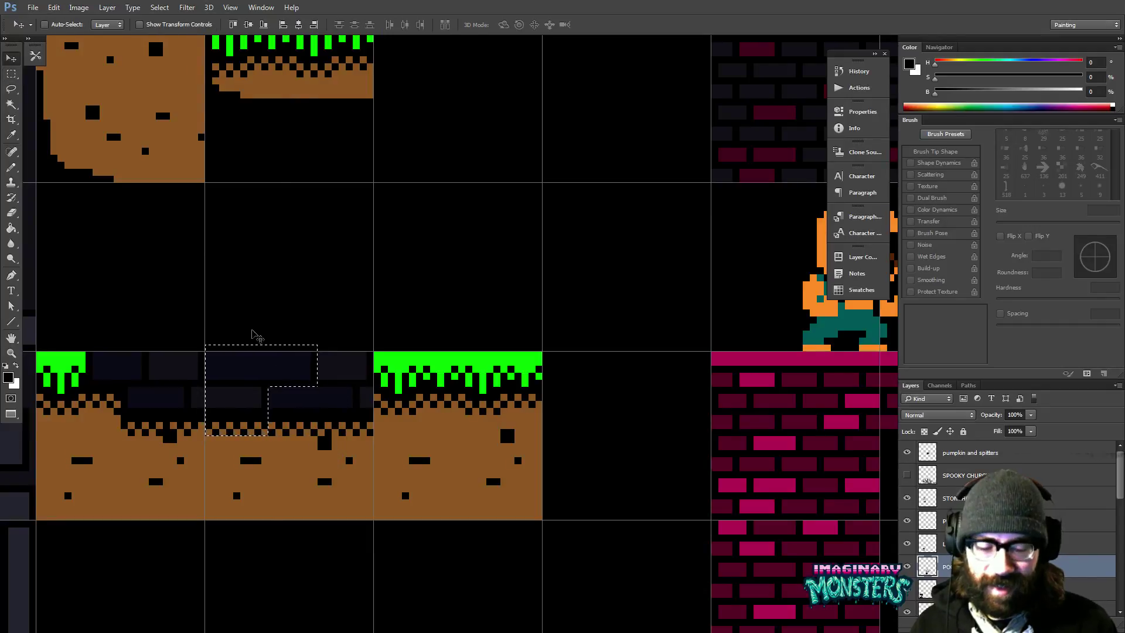
key(Down)
key(Return)
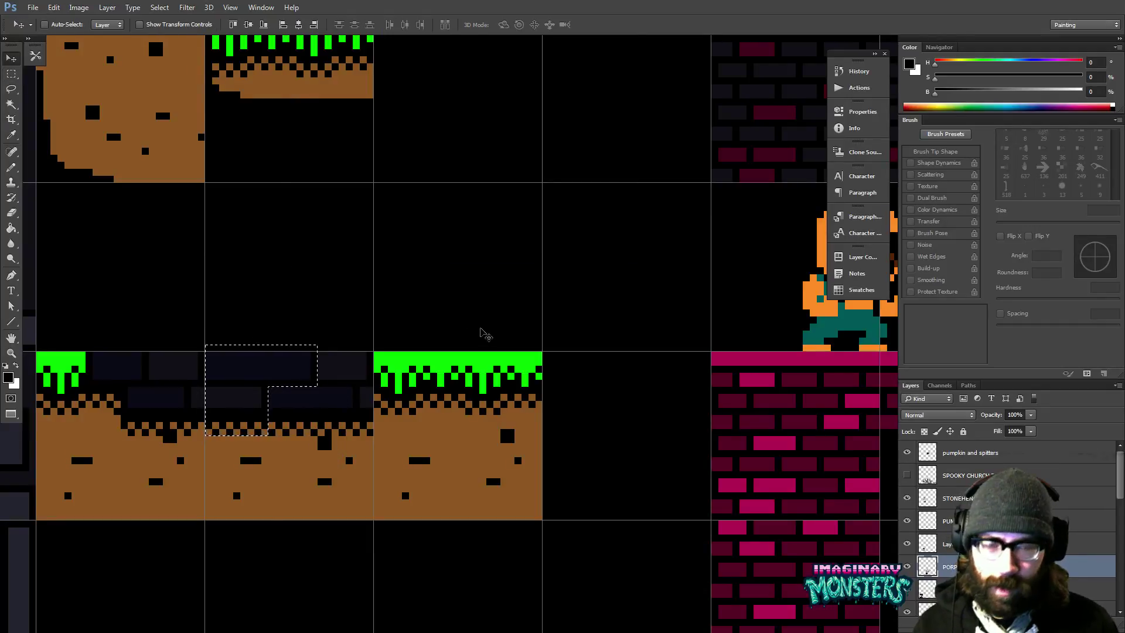
ctrl+click(481, 378)
key(shift+Right)
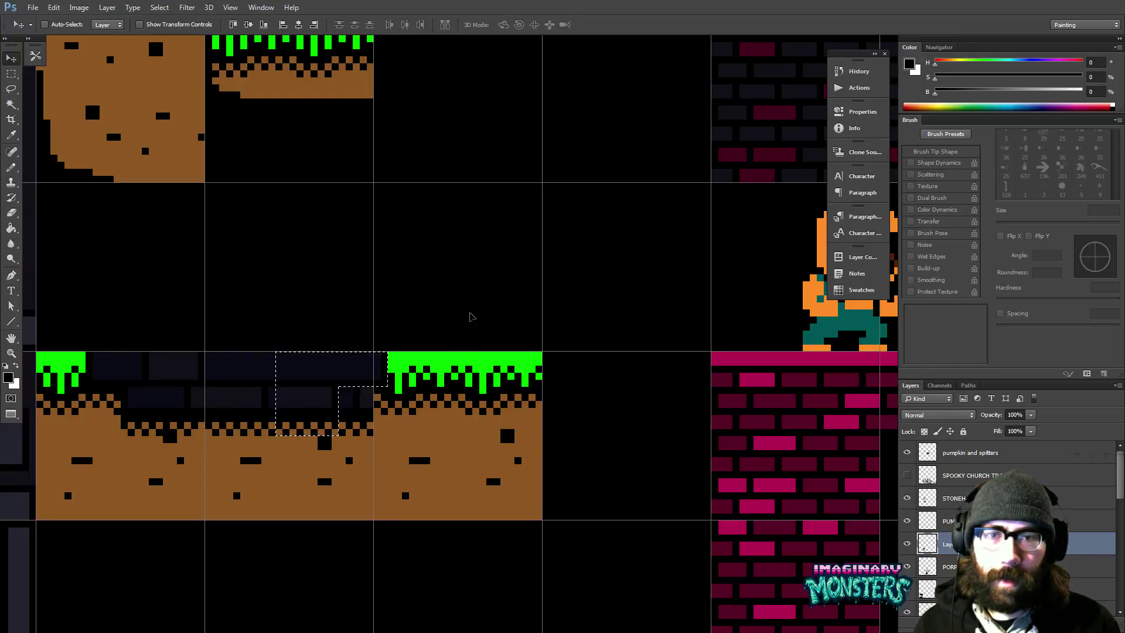
key(shift+Right)
key(Right)
key(Right)
key(Right)
key(Right)
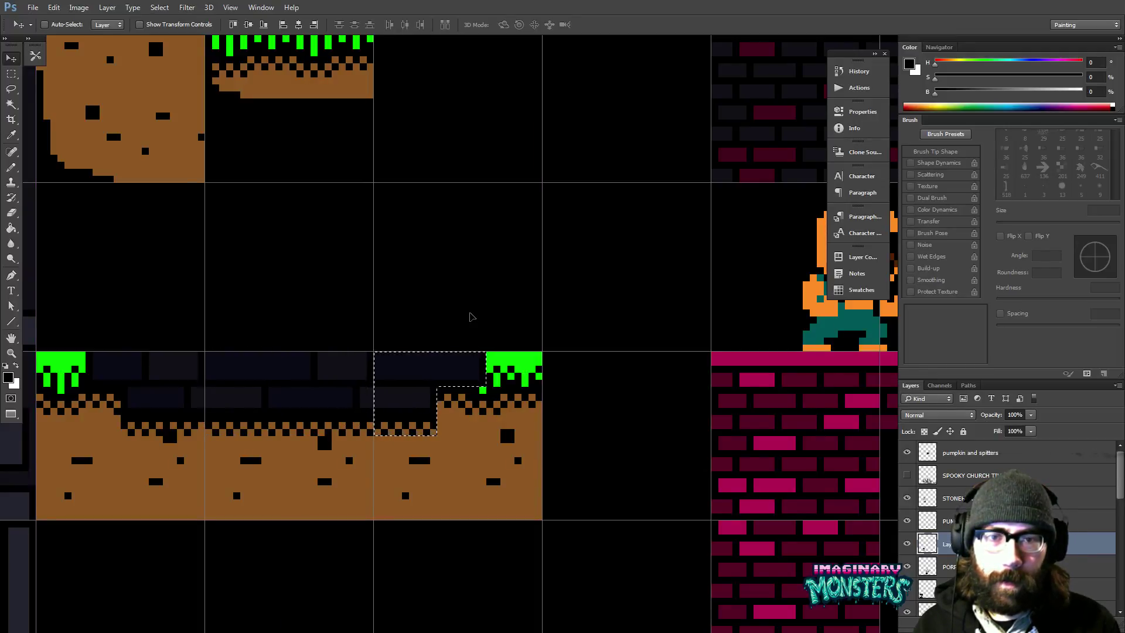
key(ctrl+d)
- Extend the isolated green drip beside the new bricks upward by one pixel and add a black checker pixel at the dirt step's corner
key(b)
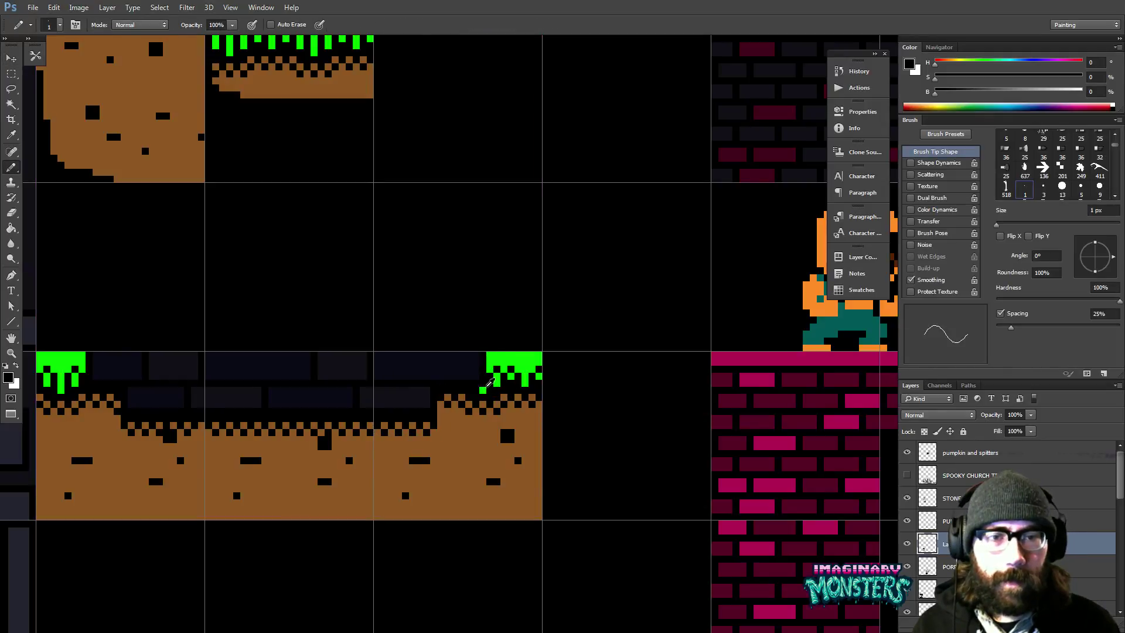
alt+click(483, 389)
click(482, 383)
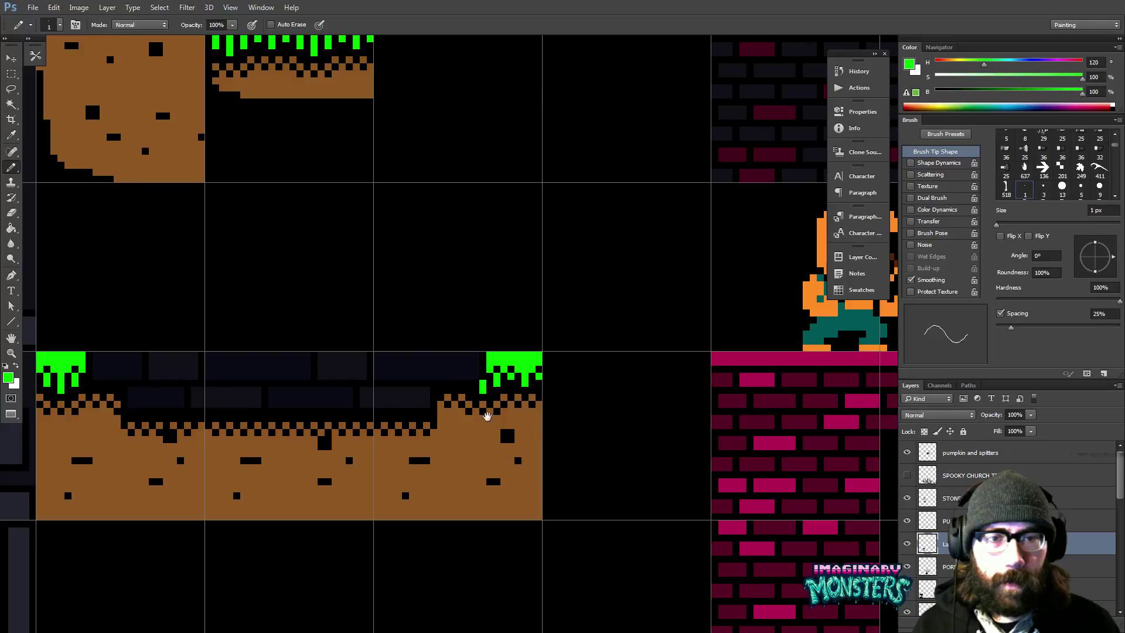
drag(487, 416, 510, 395)
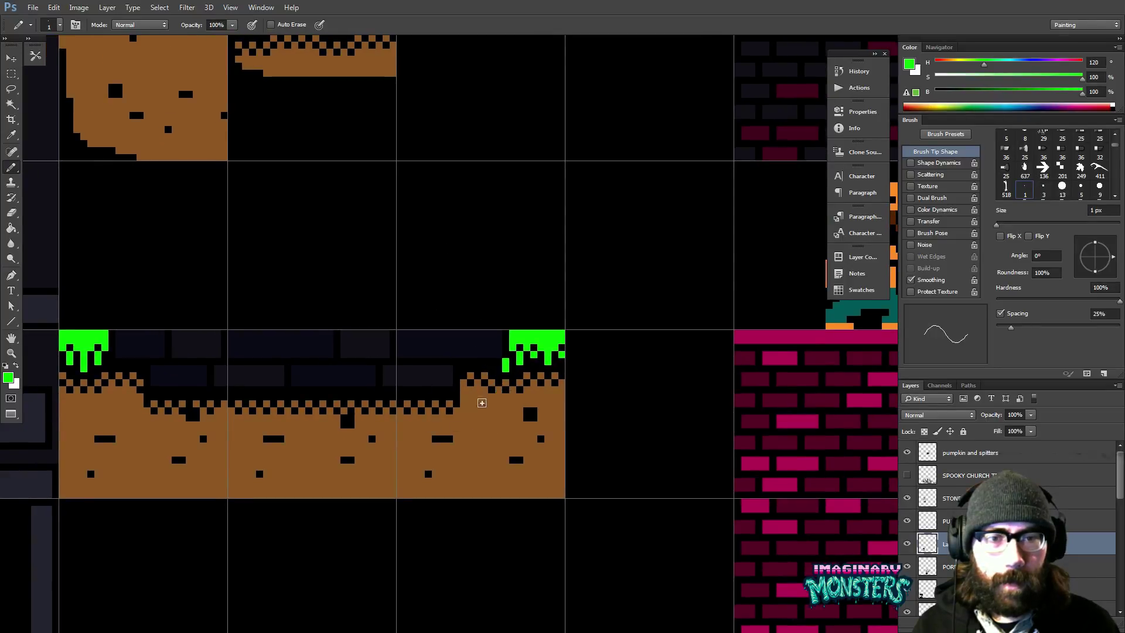
alt+click(475, 364)
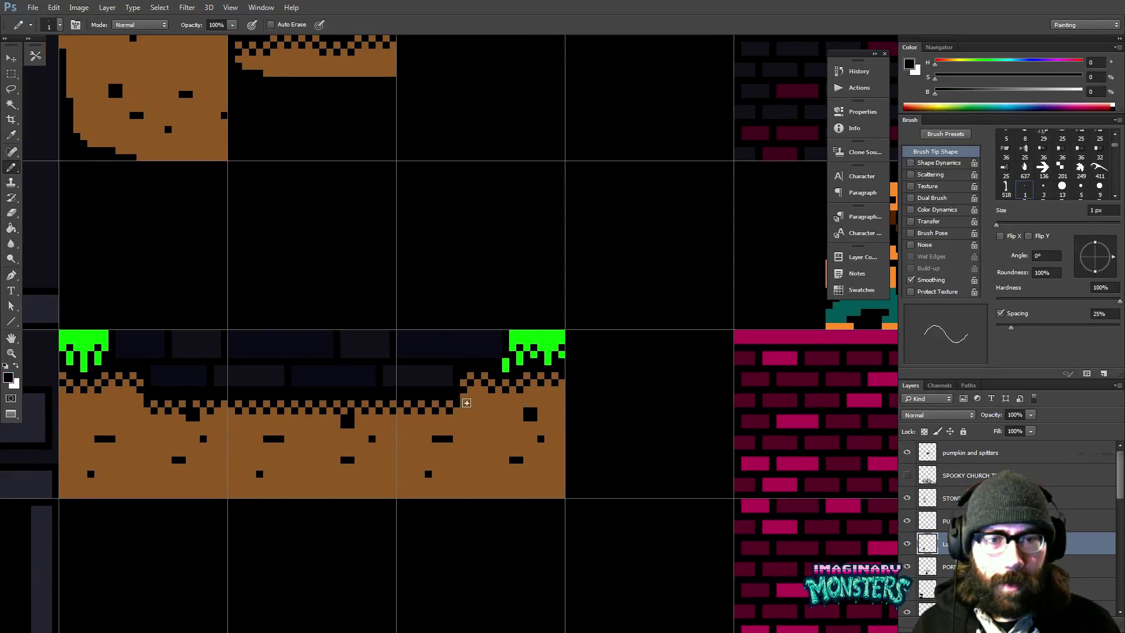
click(464, 404)
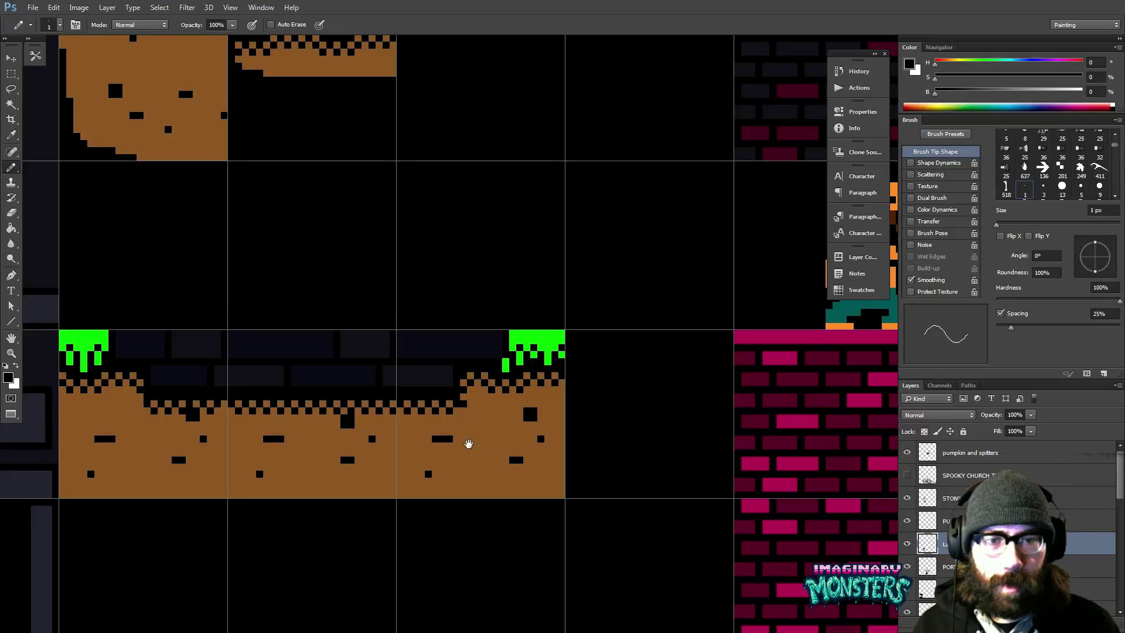
- Examine the grass-to-brick ground tiles at a wider zoom alongside the surrounding castle and dirt tiles
key(z)
alt+click(502, 440)
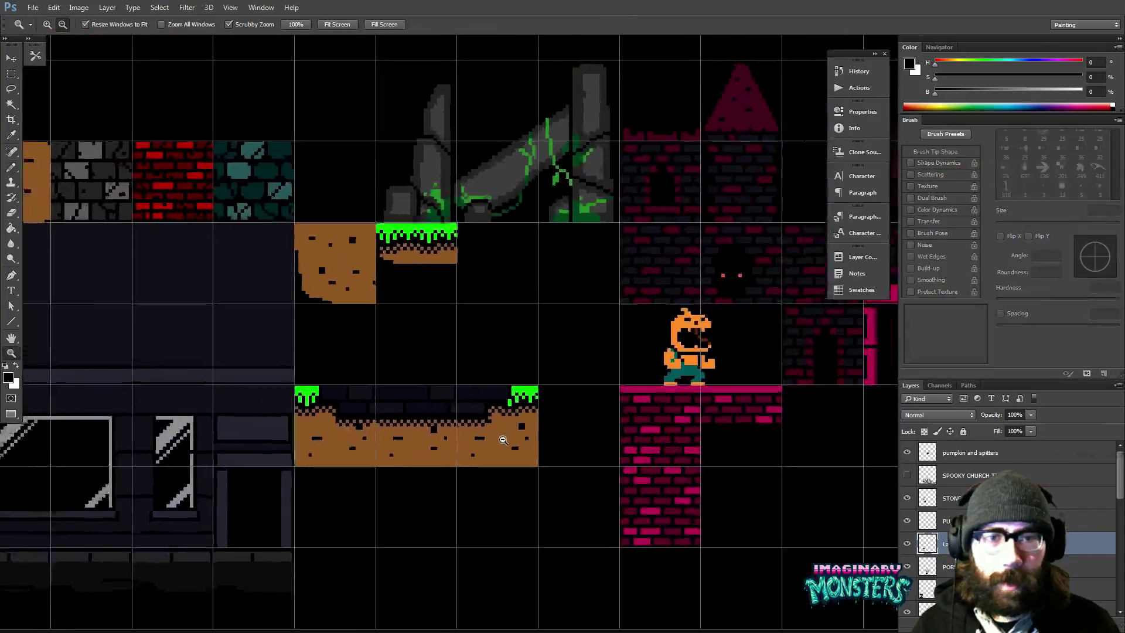
alt+click(503, 439)
drag(503, 439, 444, 428)
key(b)
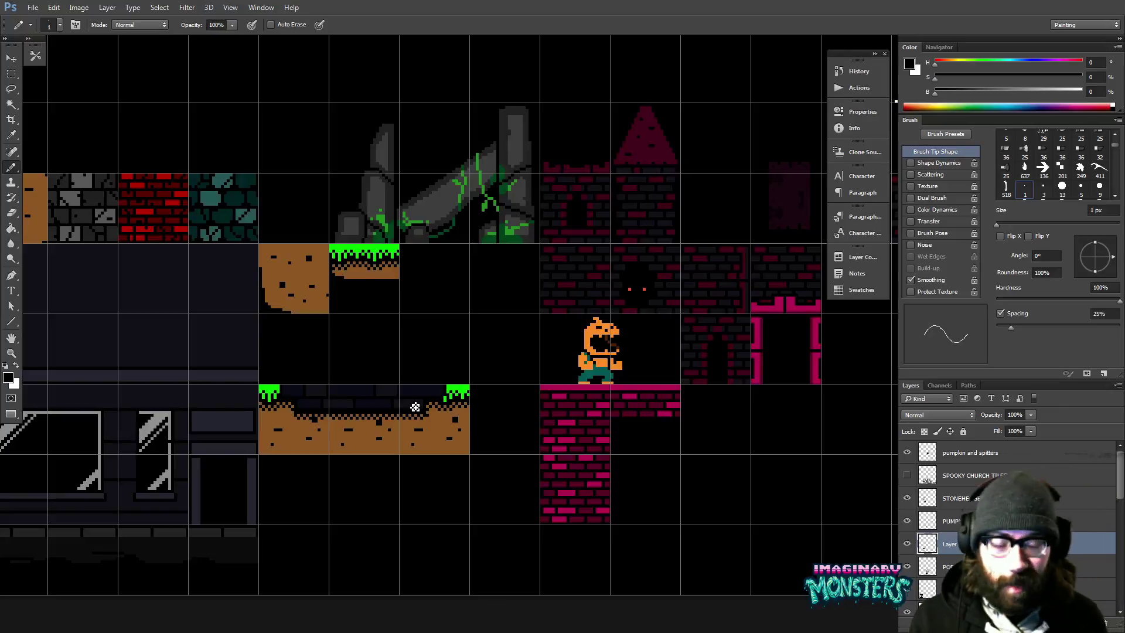
scroll(440, 408, down, 2)
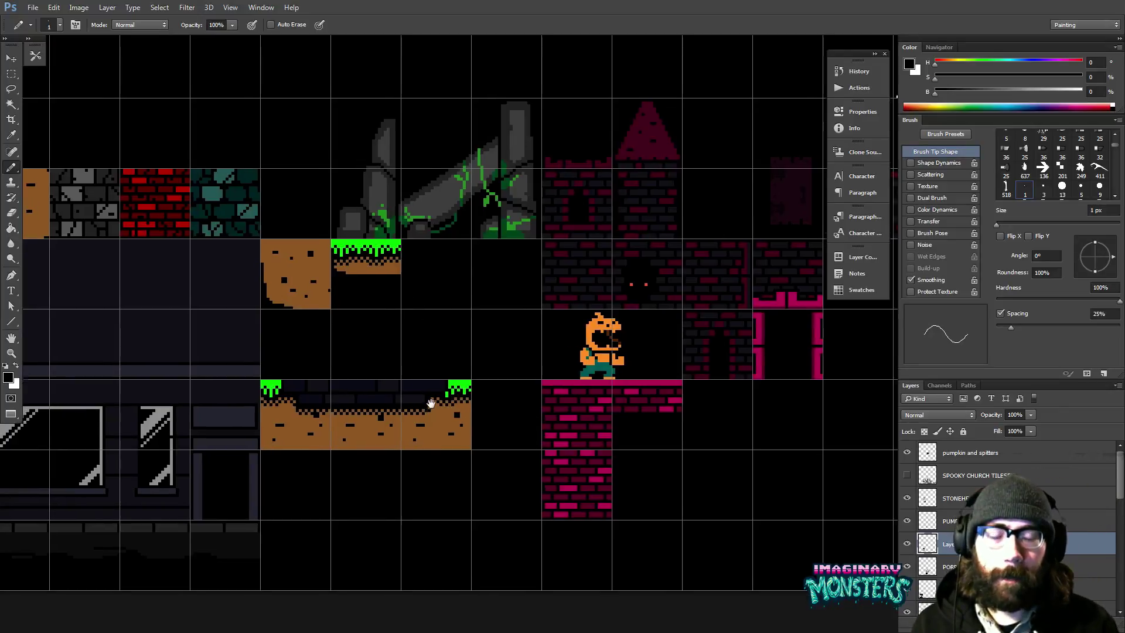
ctrl+click(457, 392)
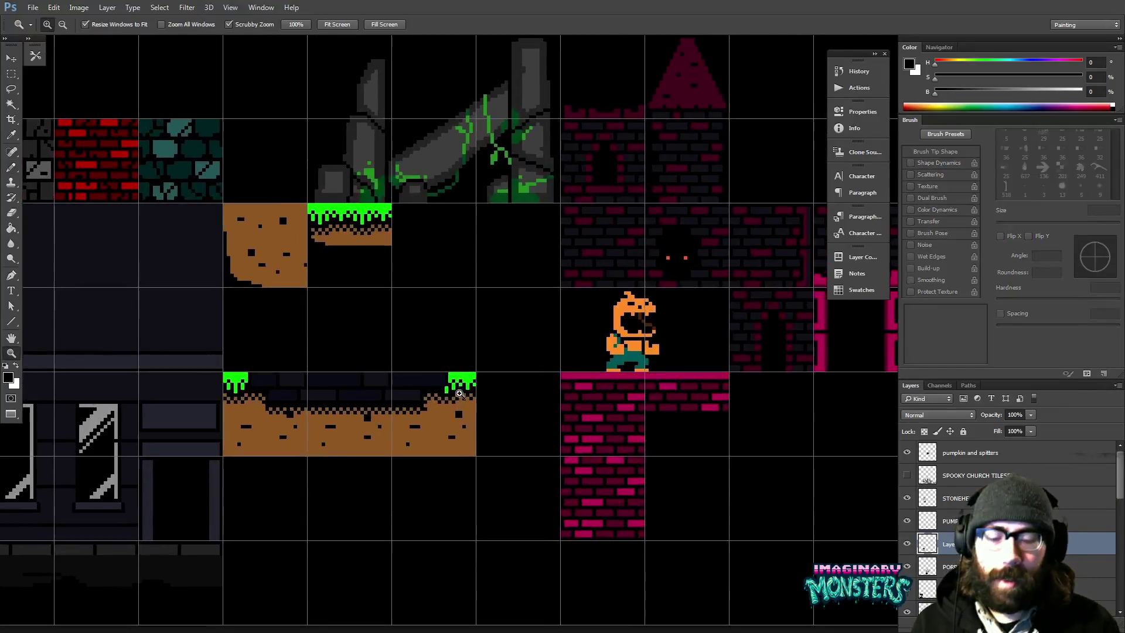
scroll(415, 387, right, 2)
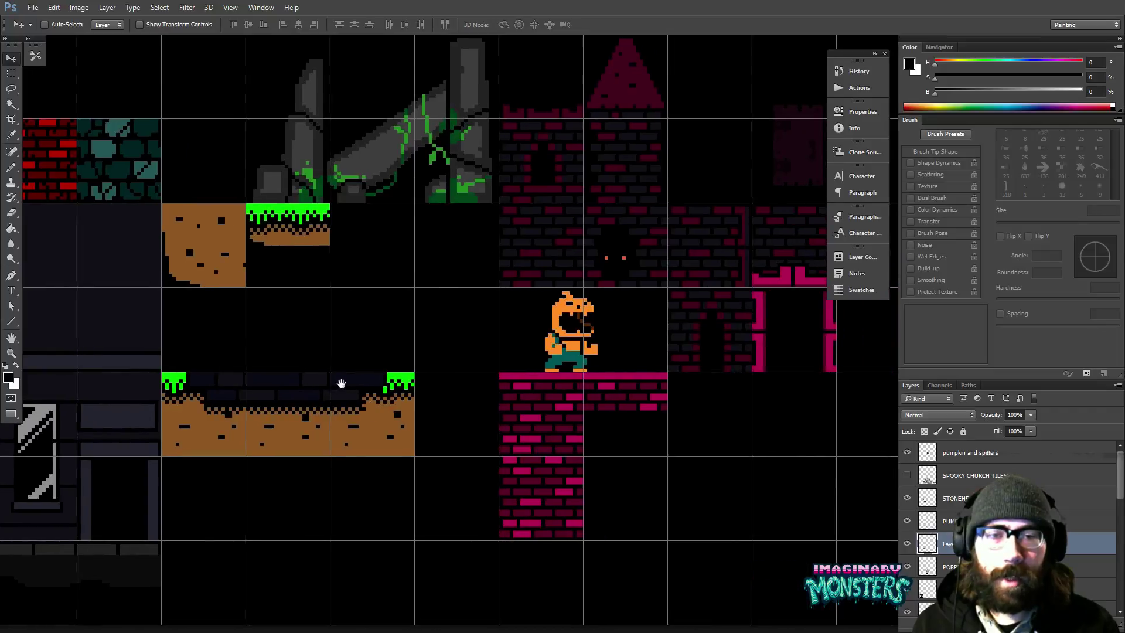
drag(368, 415, 375, 426)
key(ctrl+z)
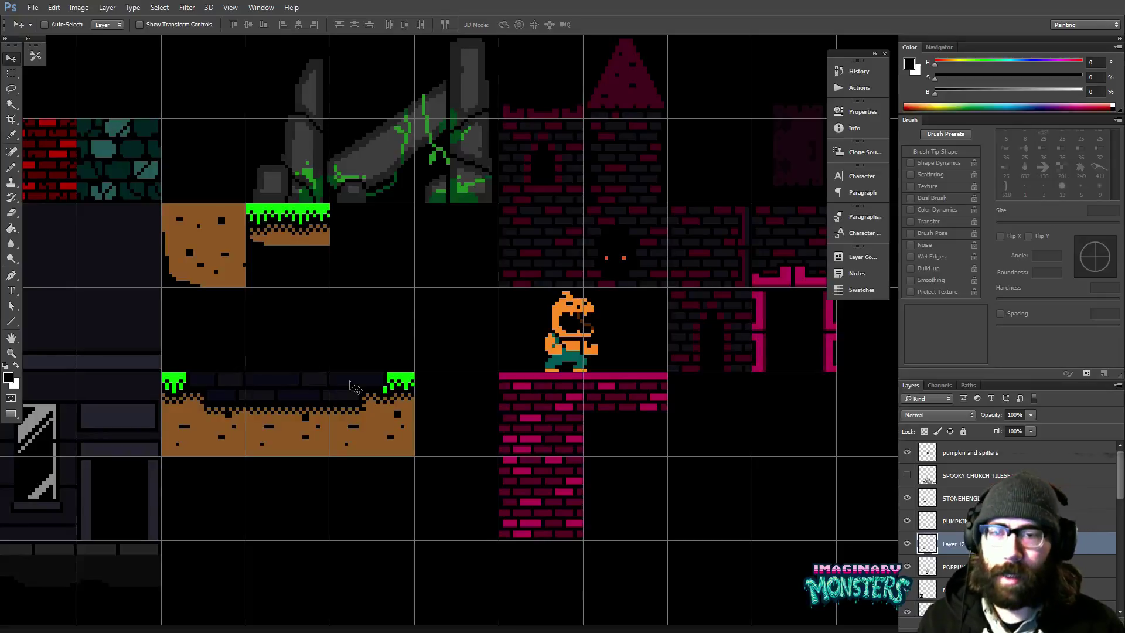
key(m)
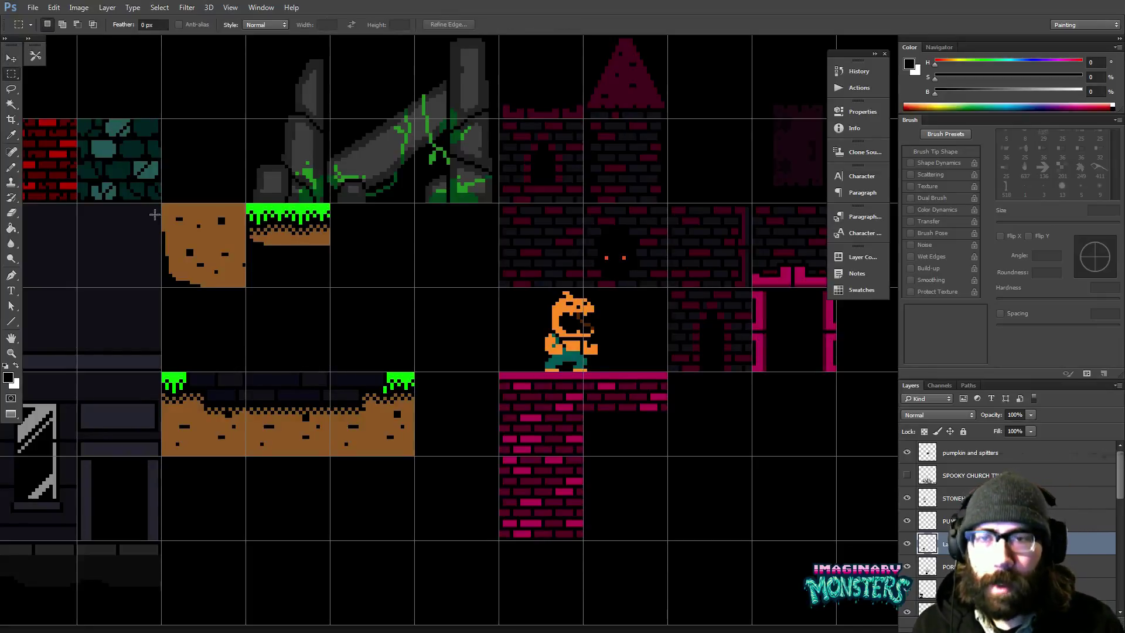
drag(151, 190, 358, 326)
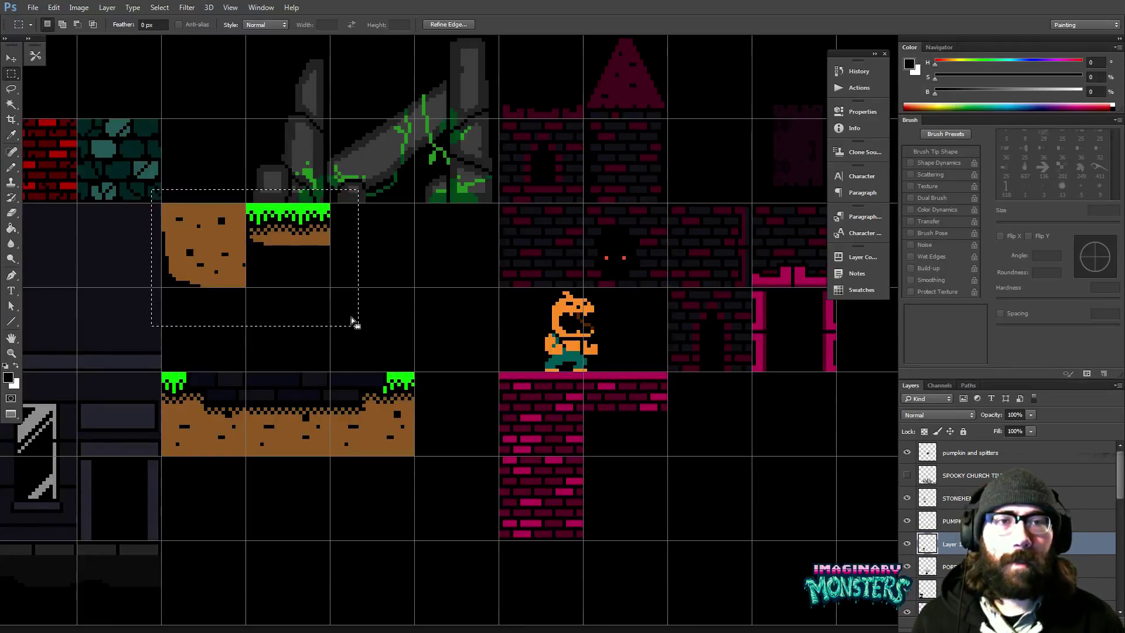
scroll(429, 307, down, 1)
scroll(402, 239, left, 1)
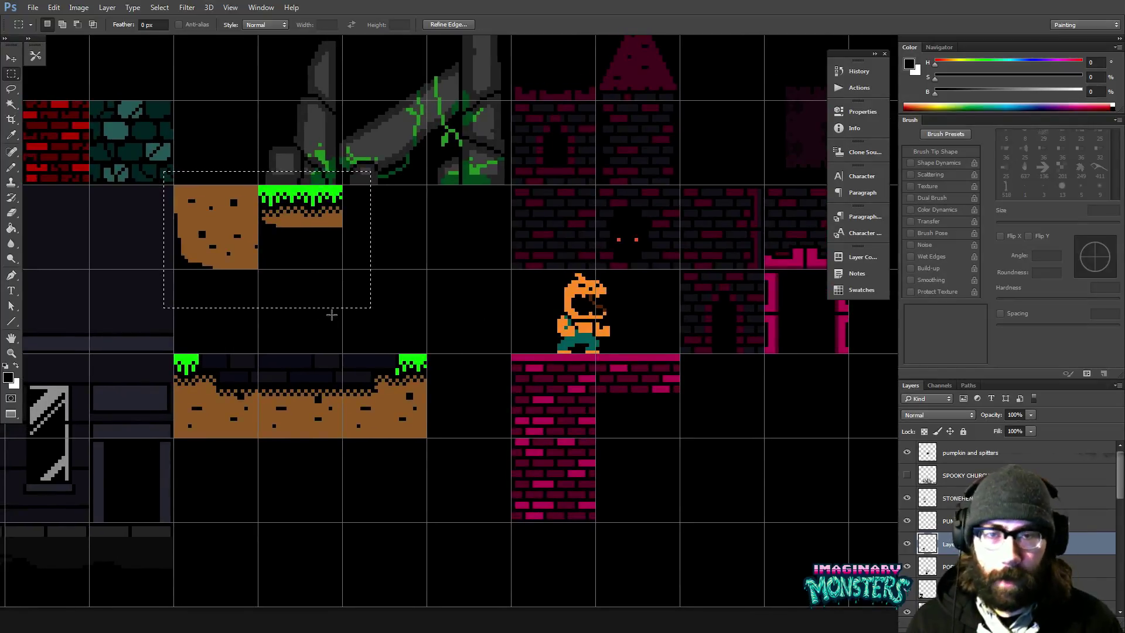
key(ctrl+d)
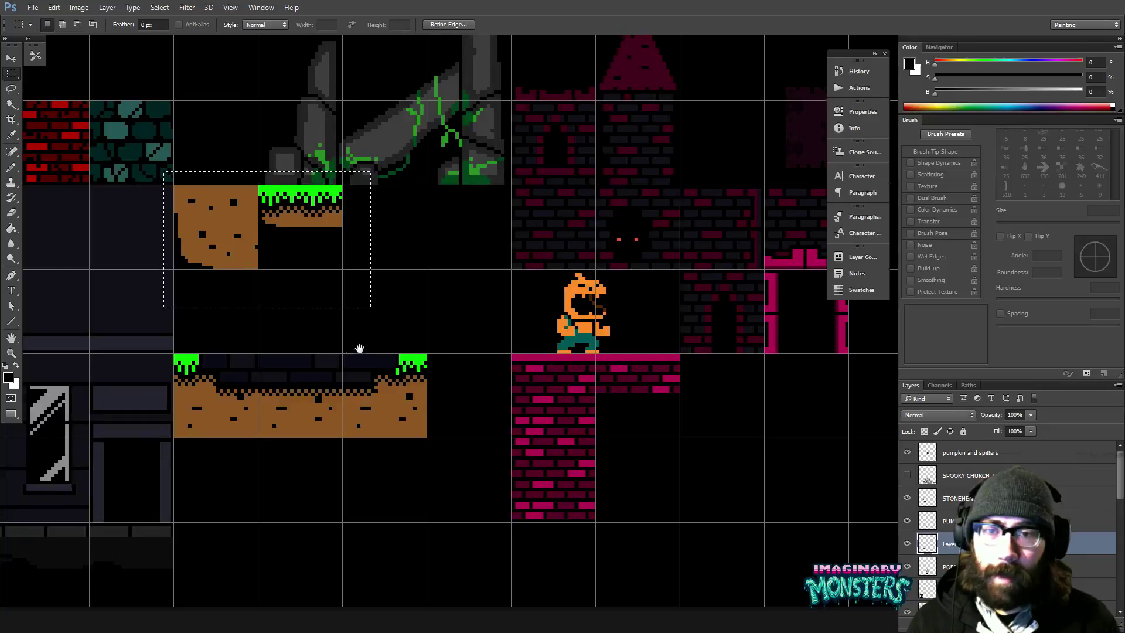
- Look over the ground tiles, the castle pieces and the mossy stone and teal brick areas of the tilesheet
drag(359, 348, 321, 315)
drag(121, 244, 272, 289)
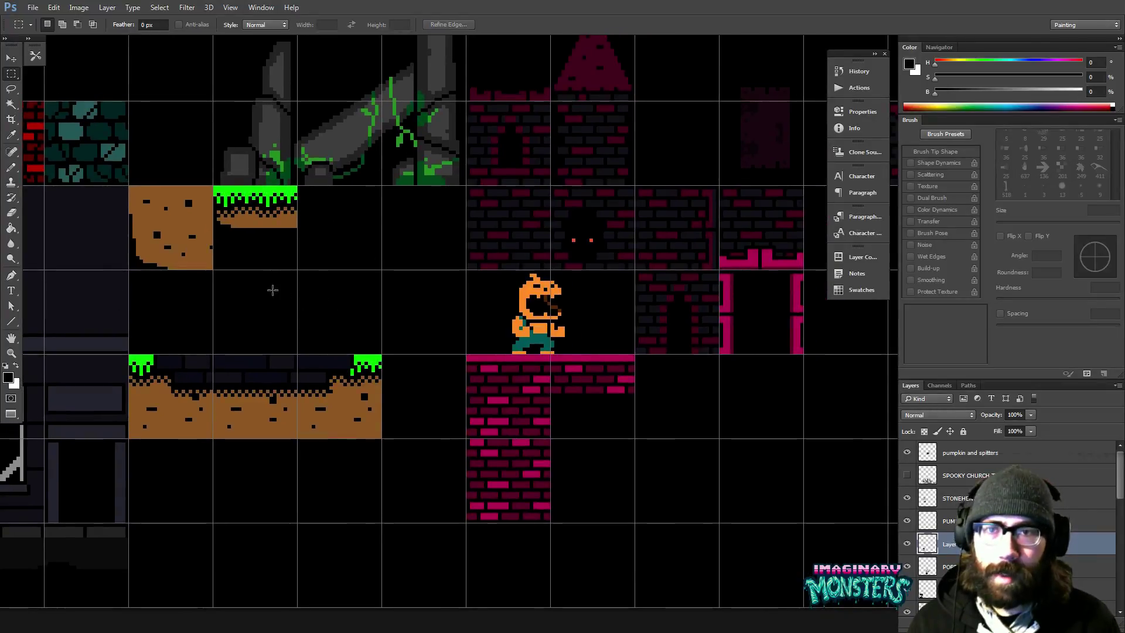
drag(346, 361, 390, 355)
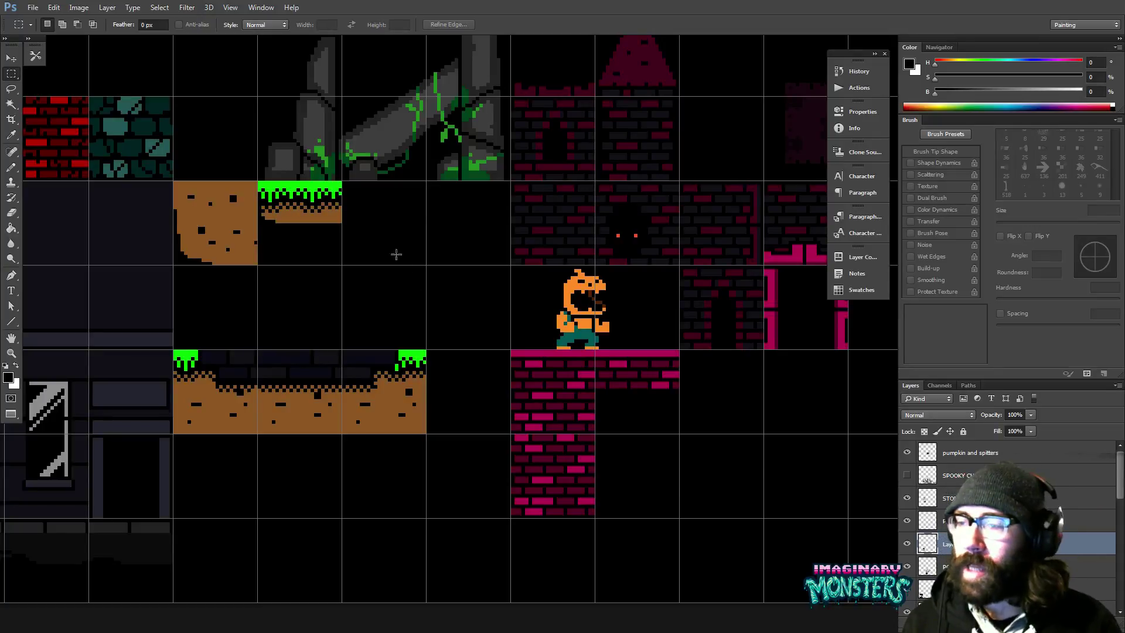
mouse_move(234, 622)
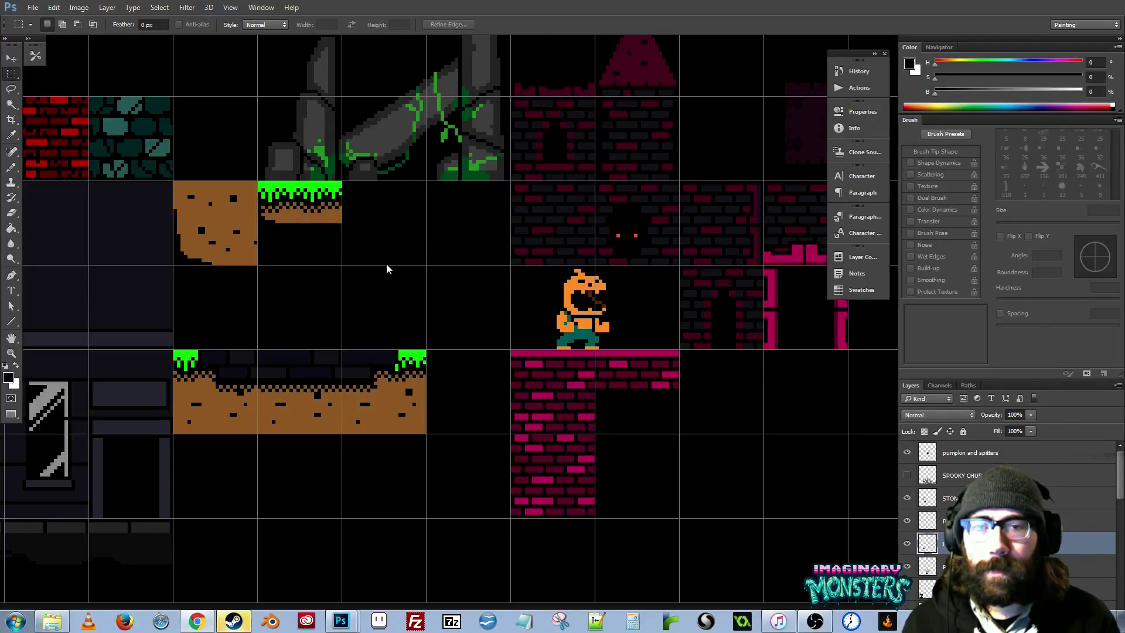
mouse_move(420, 327)
mouse_down()
mouse_move(382, 304)
mouse_move(407, 314)
mouse_move(402, 334)
mouse_up()
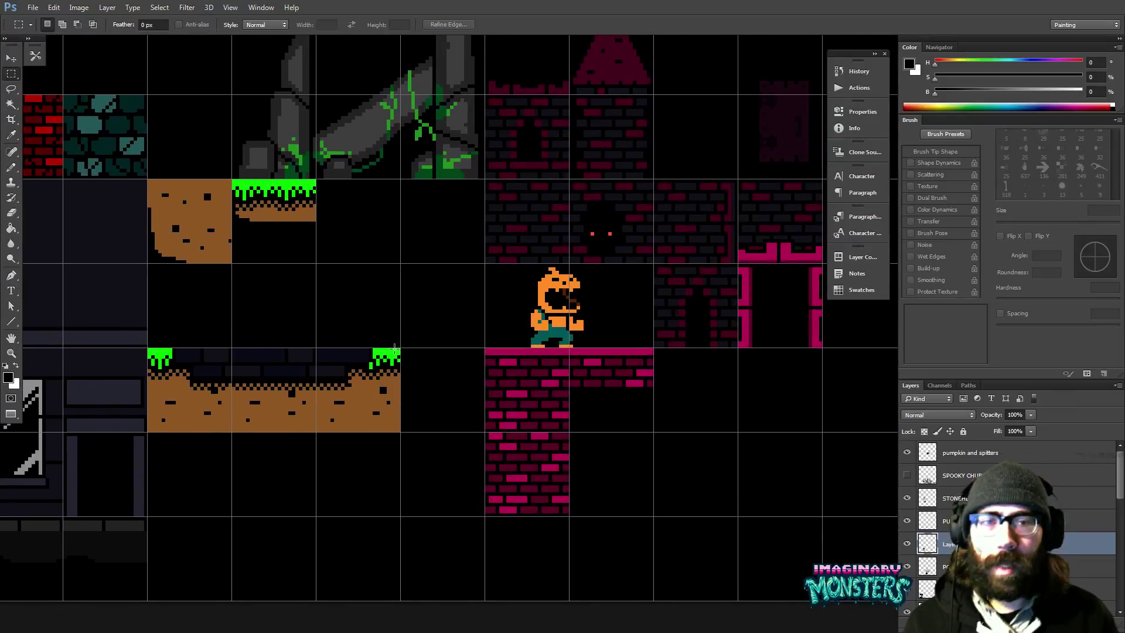
drag(372, 297, 410, 286)
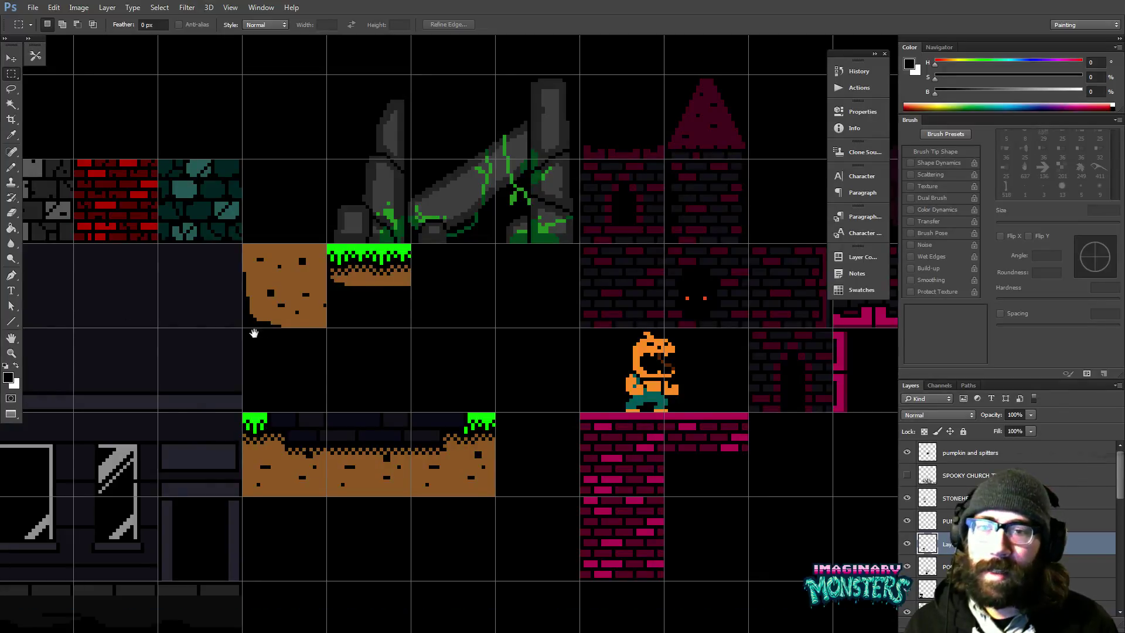
drag(346, 335, 254, 320)
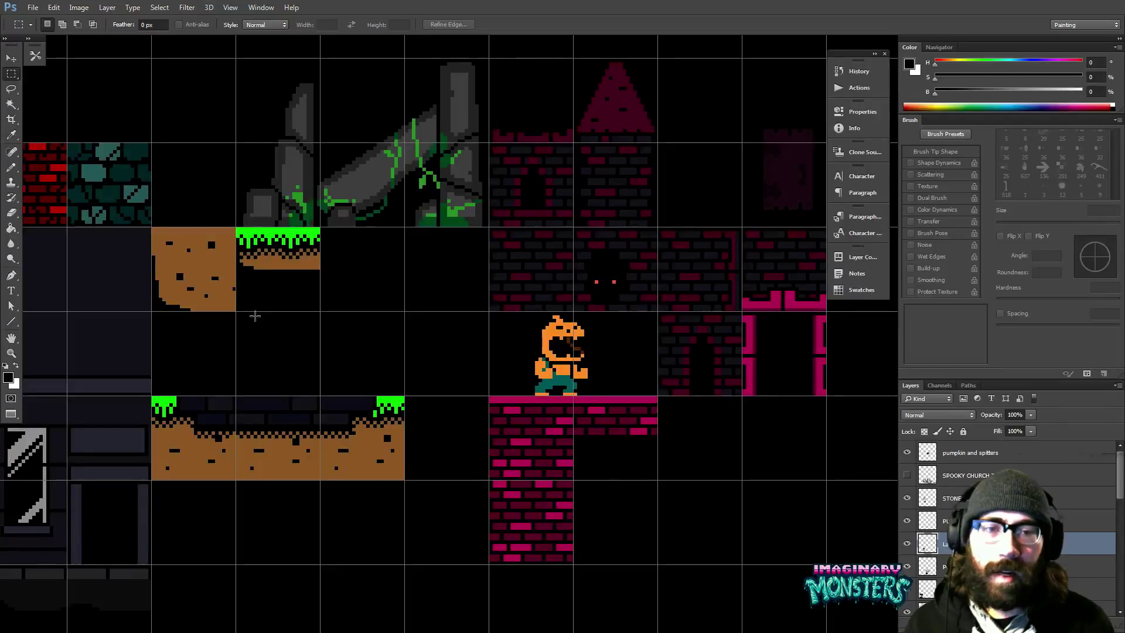
drag(442, 395, 374, 223)
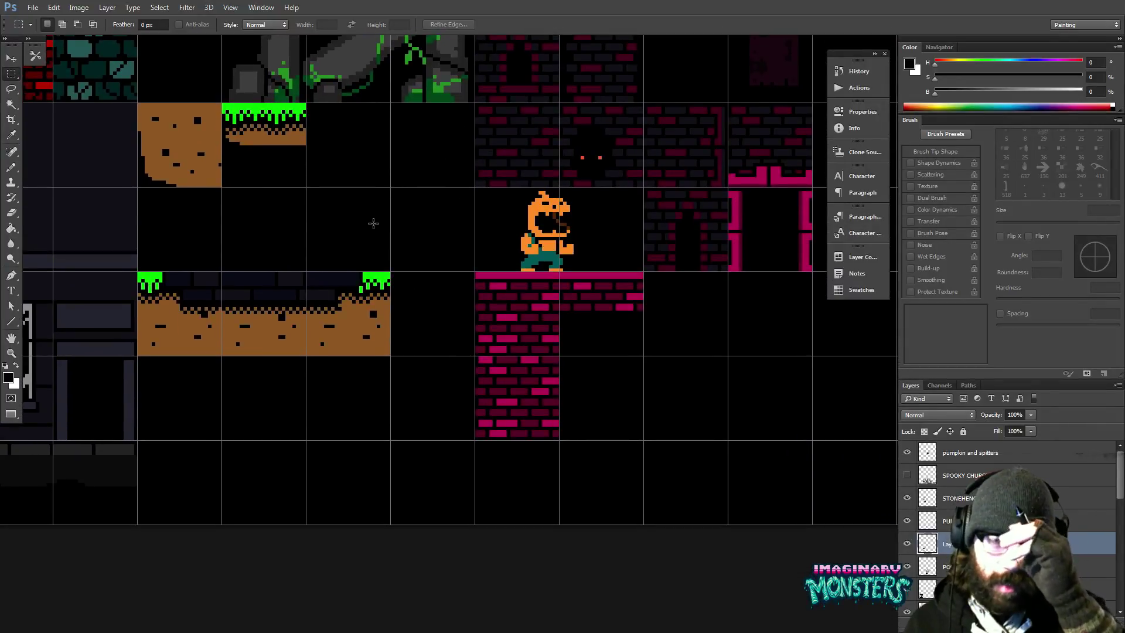
drag(438, 196, 459, 373)
drag(322, 281, 462, 385)
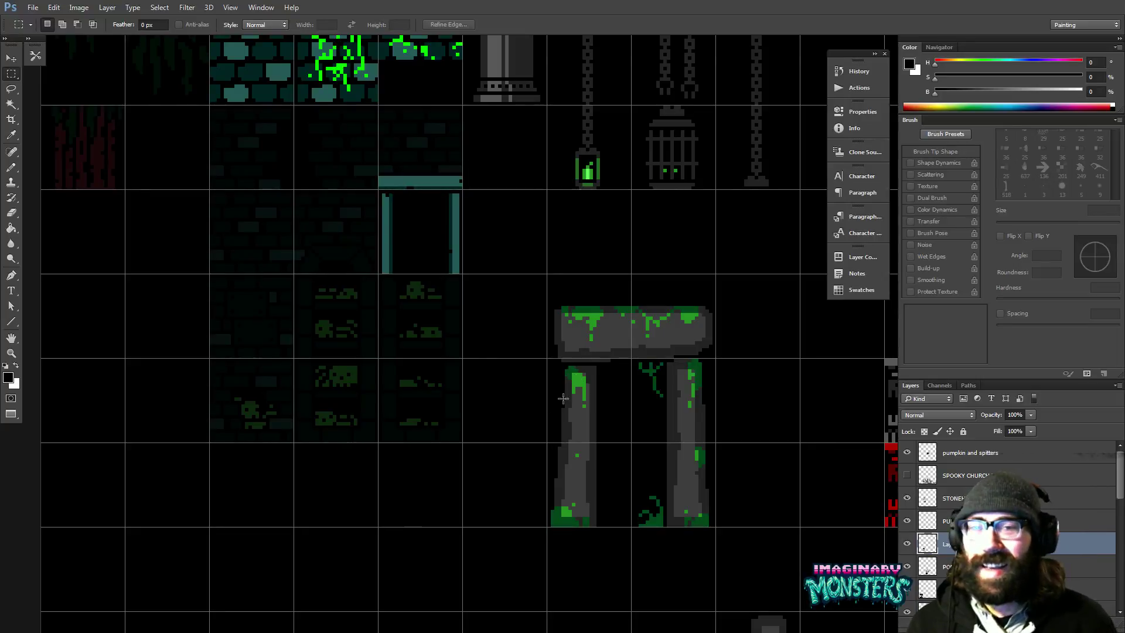
drag(475, 410, 437, 314)
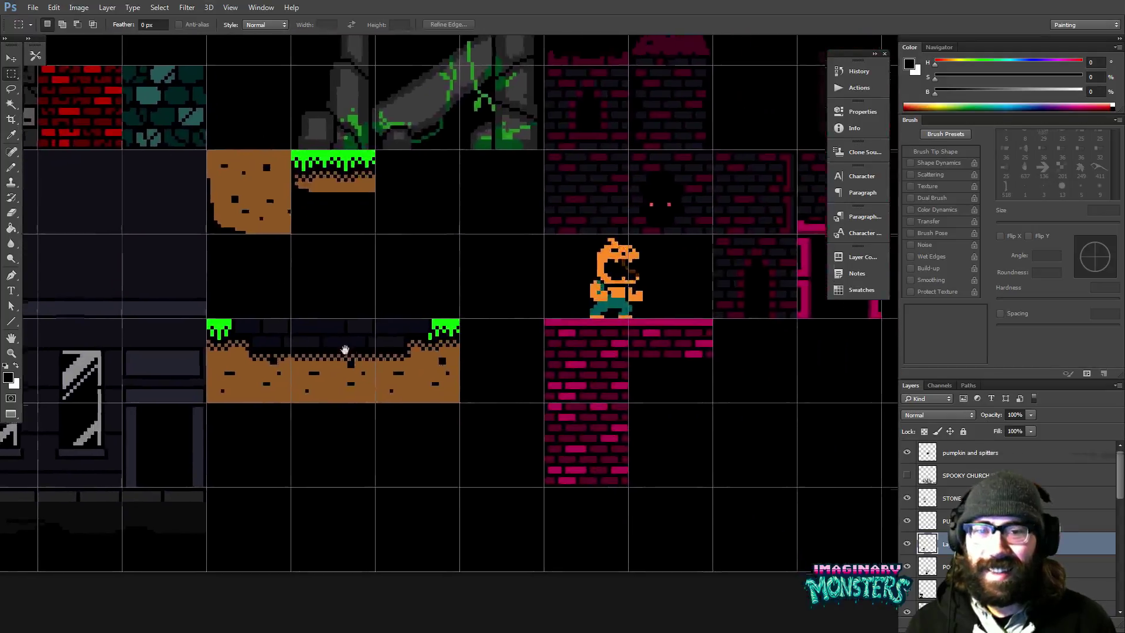
- Sample the metal greys of the first candelabra, making the 40% brightness grey the foreground color and the dark grey the background
drag(345, 350, 281, 568)
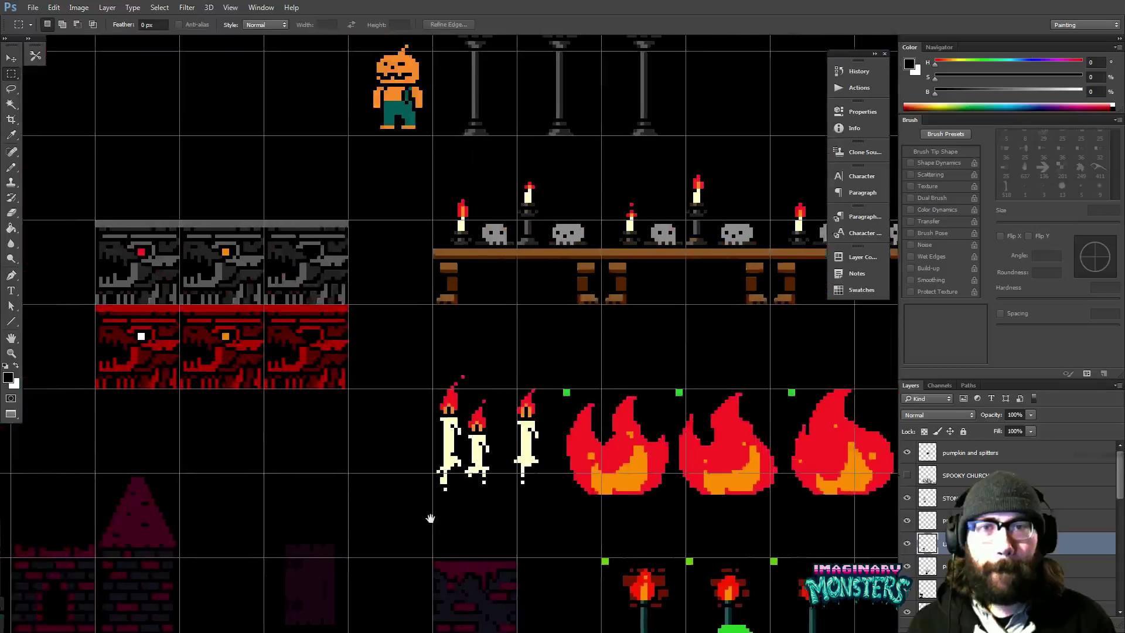
drag(380, 475, 397, 530)
drag(414, 402, 406, 412)
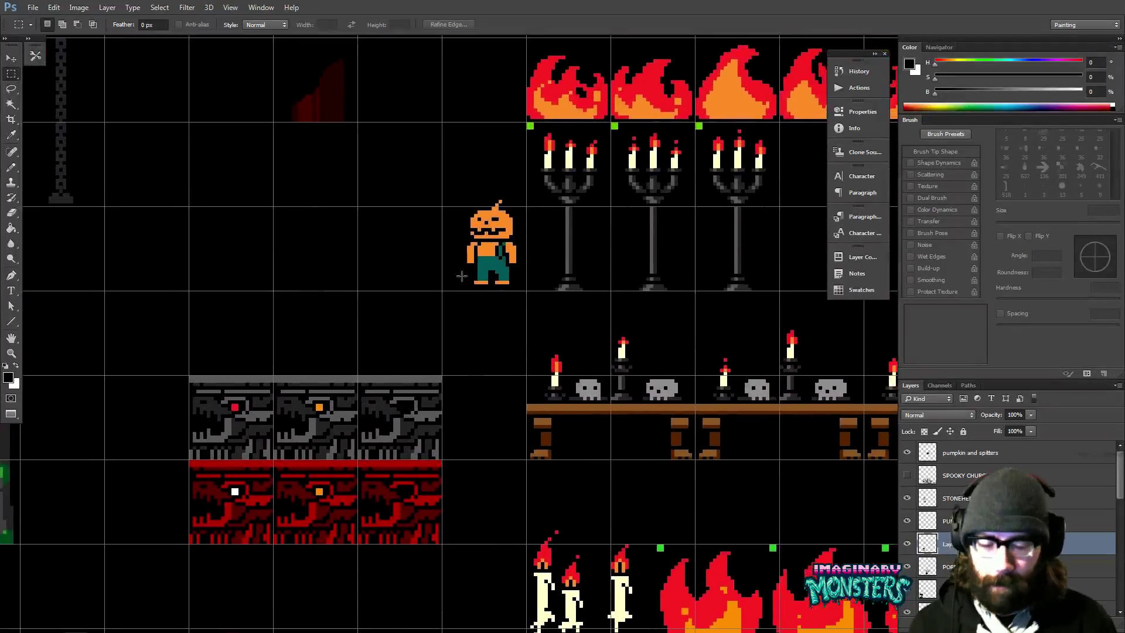
key(i)
click(578, 193)
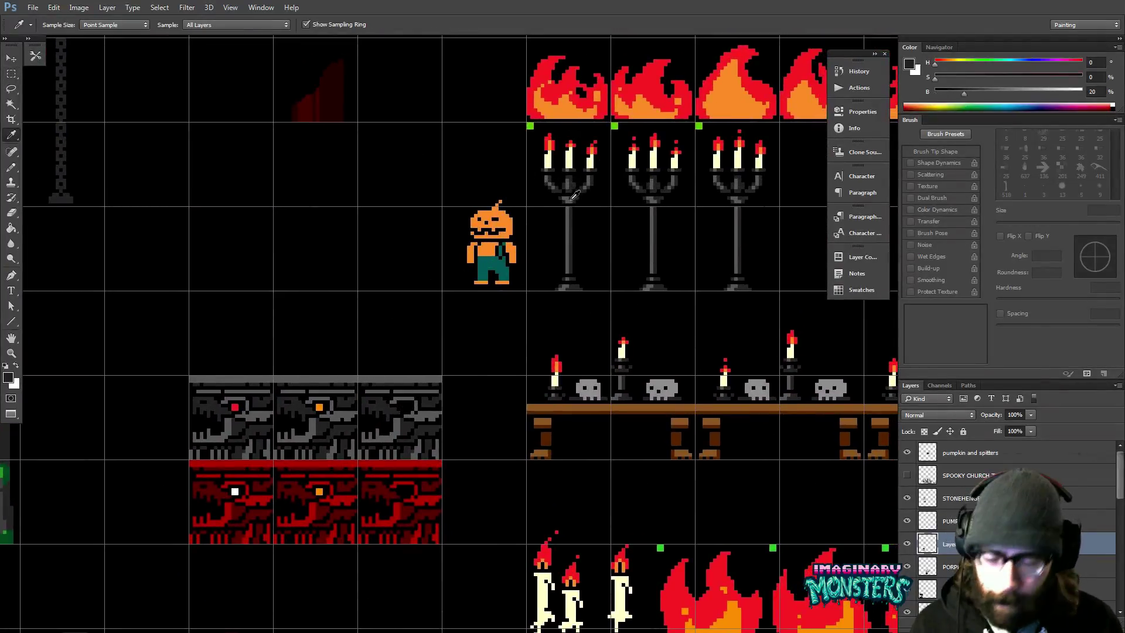
click(573, 192)
click(572, 194)
drag(555, 218, 636, 116)
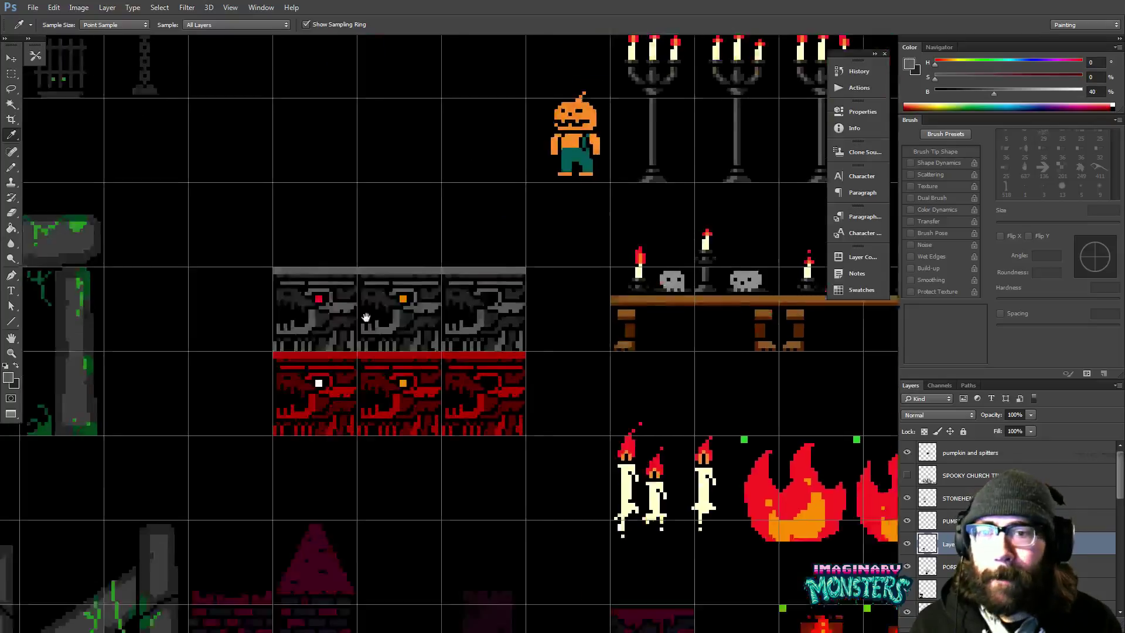
- Show the grid and draw a thin grey post with a barbed tip, about one and a half cells tall, on the brick ground
key(z)
drag(392, 296, 347, 335)
key(b)
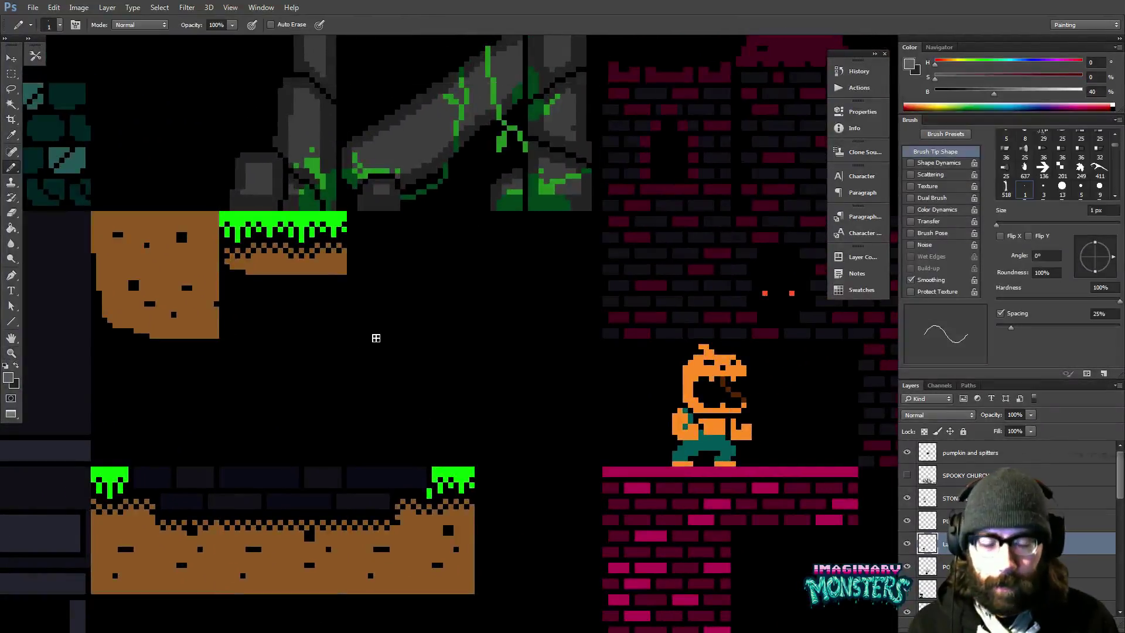
key(ctrl+apostrophe)
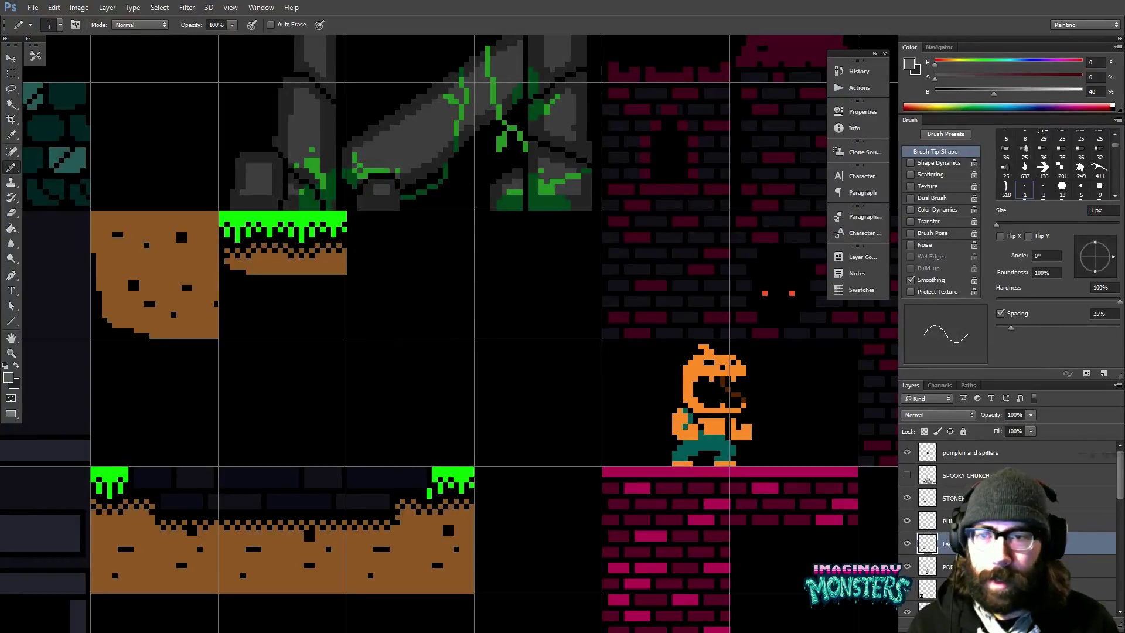
mouse_move(402, 465)
mouse_down()
mouse_move(417, 374)
mouse_move(404, 274)
mouse_move(391, 320)
mouse_move(410, 288)
mouse_up()
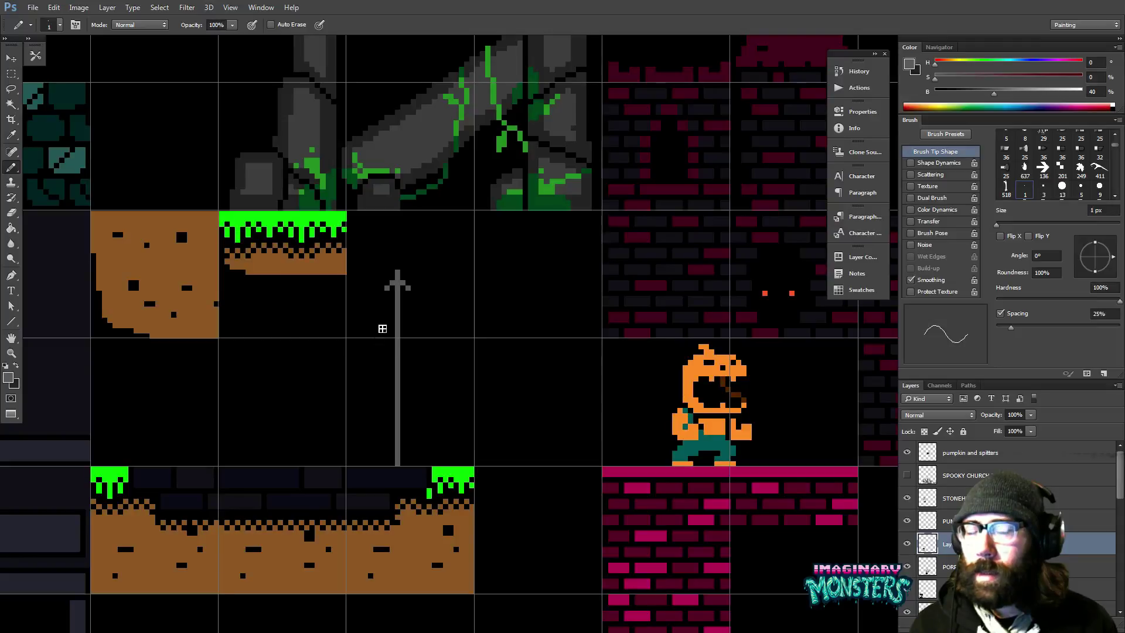
- Thicken the grey post's barbed tip into a solid spearhead by adding pixels on both sides of its center
scroll(401, 330, down, 1)
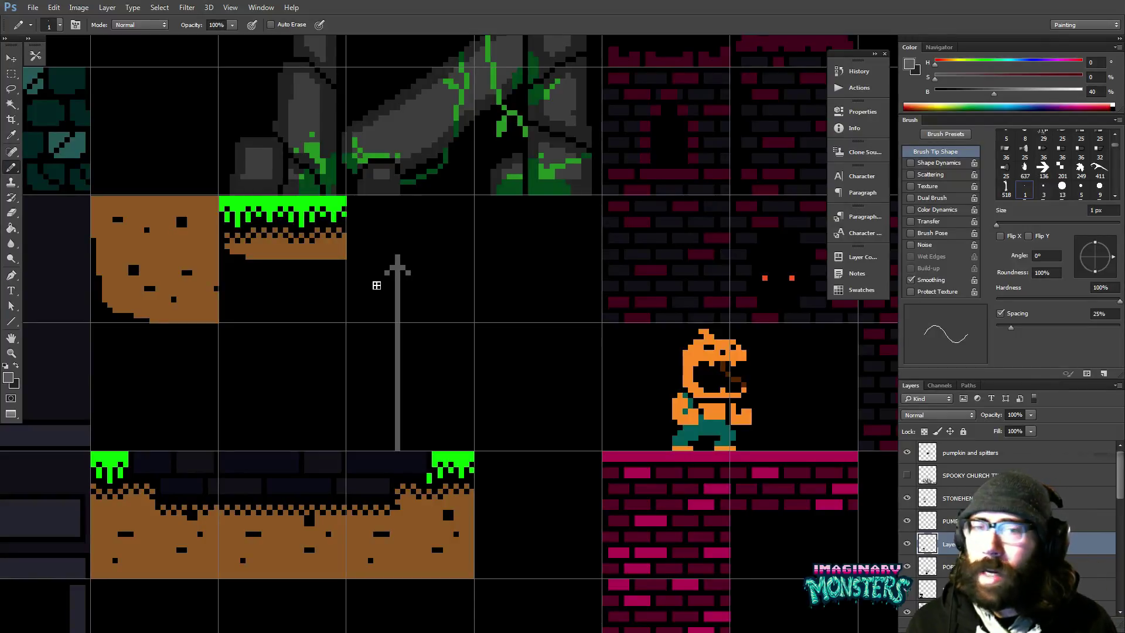
drag(371, 291, 344, 276)
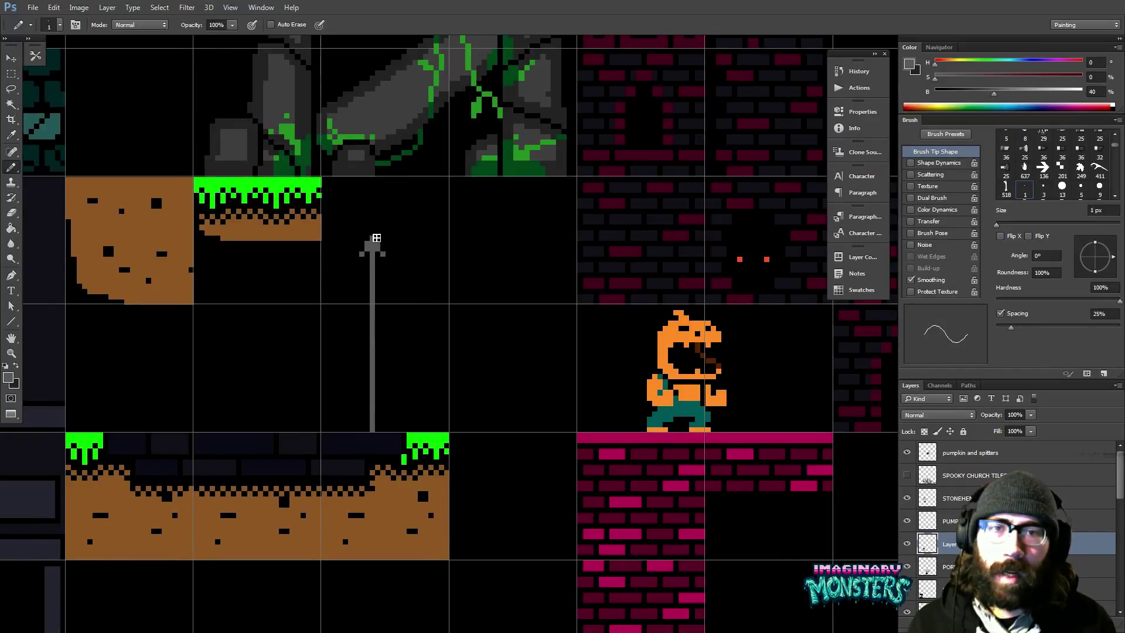
mouse_move(419, 262)
mouse_down()
mouse_move(387, 301)
mouse_move(357, 295)
mouse_up()
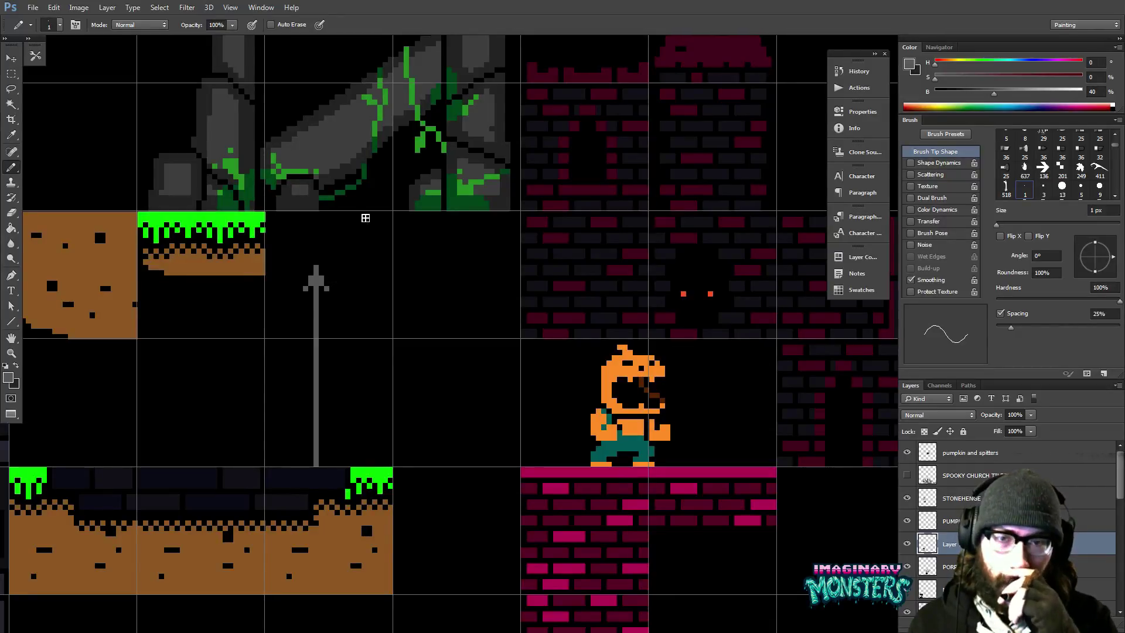
mouse_move(508, 299)
mouse_down()
mouse_move(373, 332)
mouse_move(392, 484)
mouse_move(384, 434)
mouse_move(326, 415)
mouse_move(296, 460)
mouse_move(311, 478)
mouse_move(377, 342)
mouse_move(482, 276)
mouse_up()
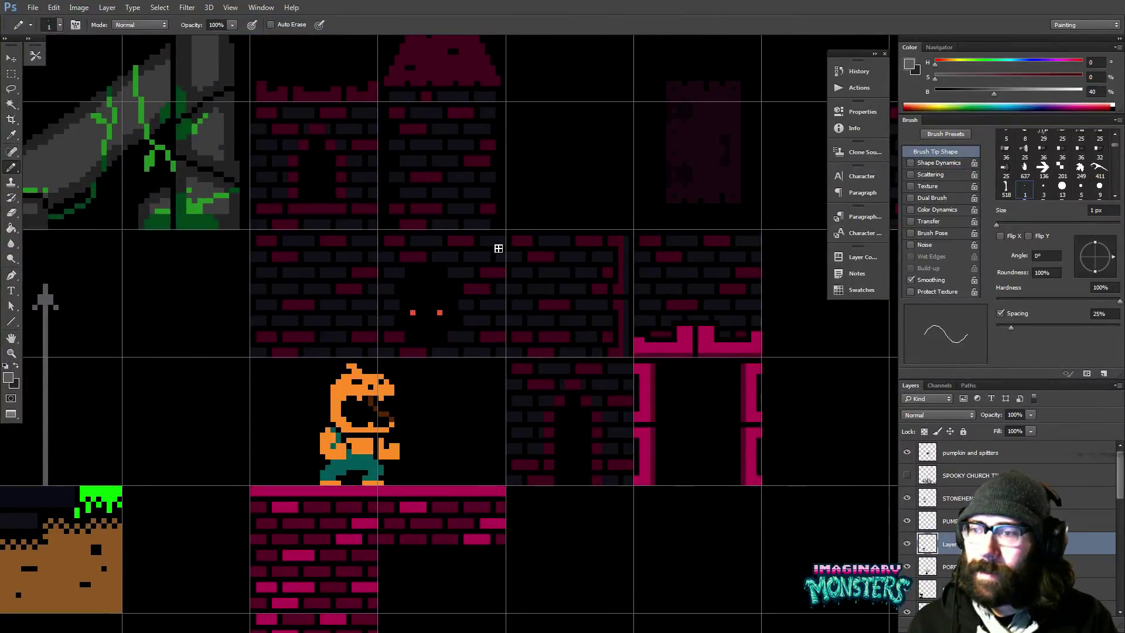
drag(275, 368, 515, 321)
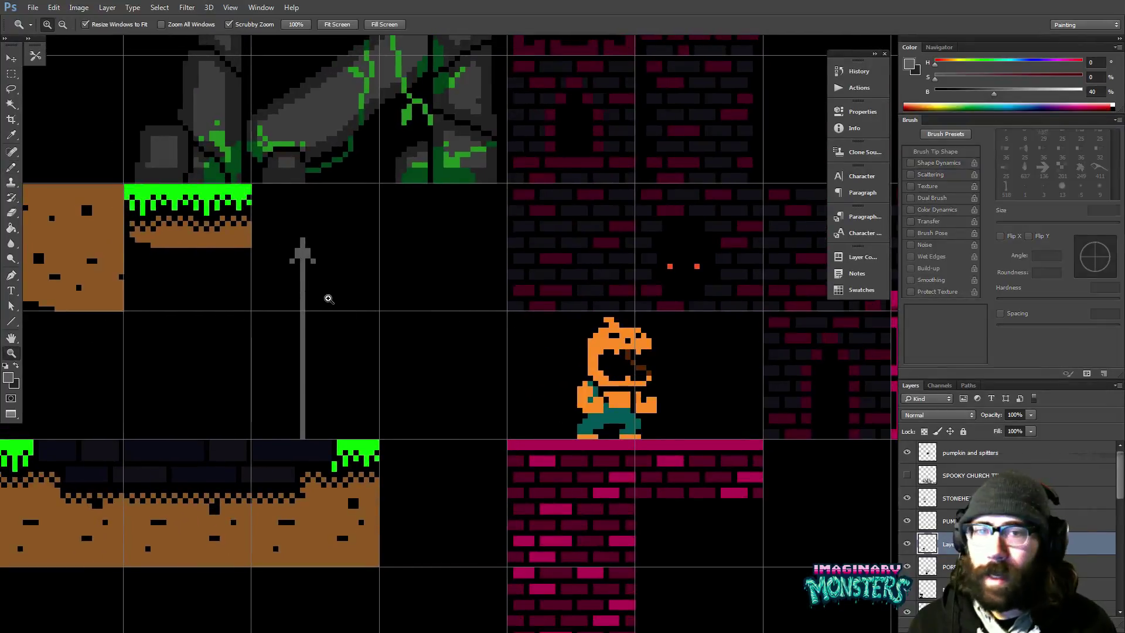
- Draw a grey bracket with short downturned ends across the pole just below the spearhead
scroll(325, 295, up, 1)
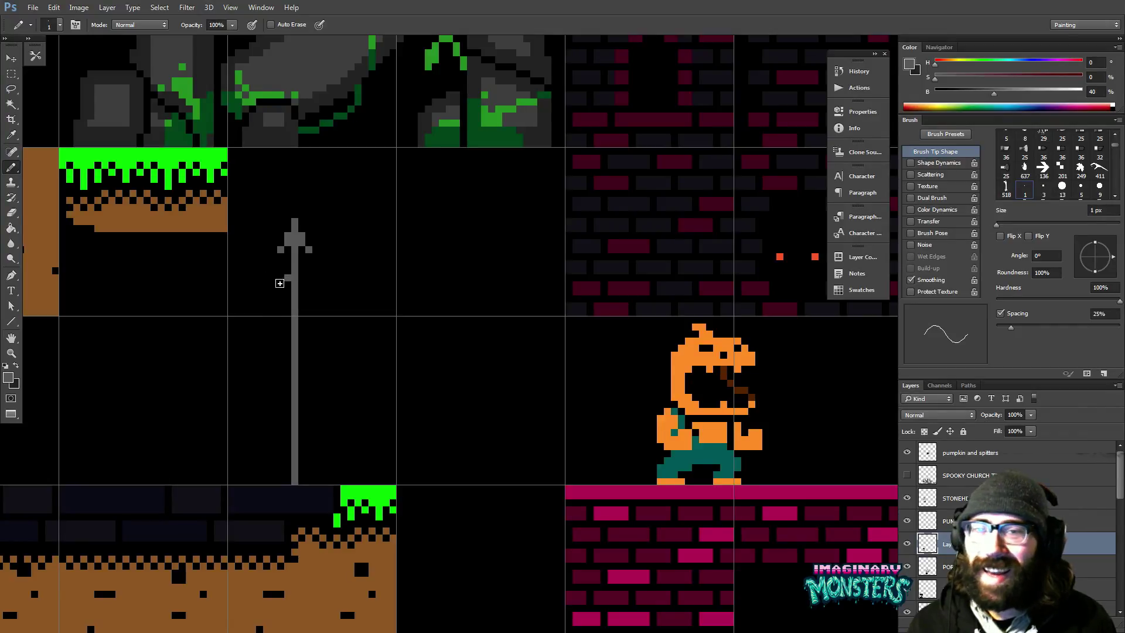
mouse_move(279, 283)
mouse_down()
mouse_move(281, 293)
mouse_move(310, 291)
mouse_move(333, 317)
mouse_up()
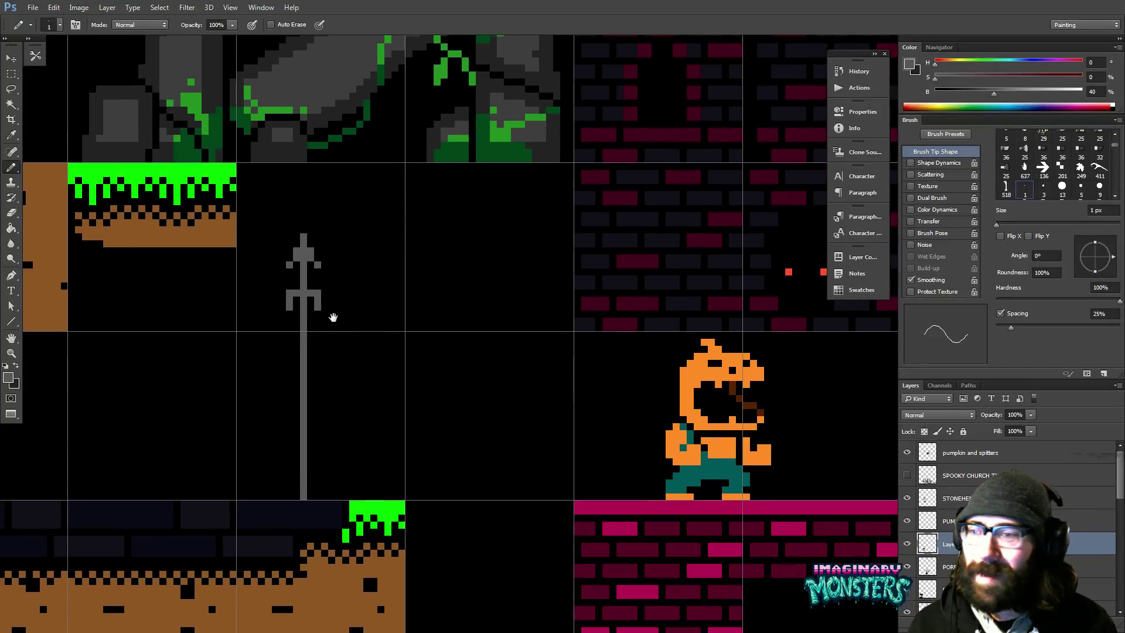
key(z)
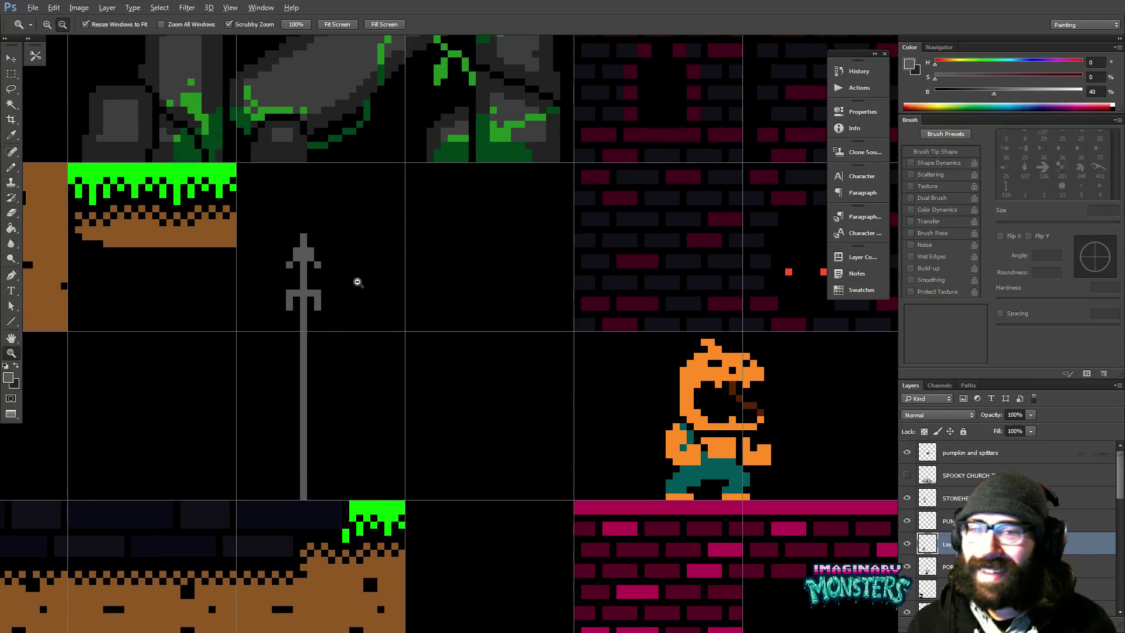
alt+click(356, 281)
drag(380, 291, 355, 346)
click(356, 346)
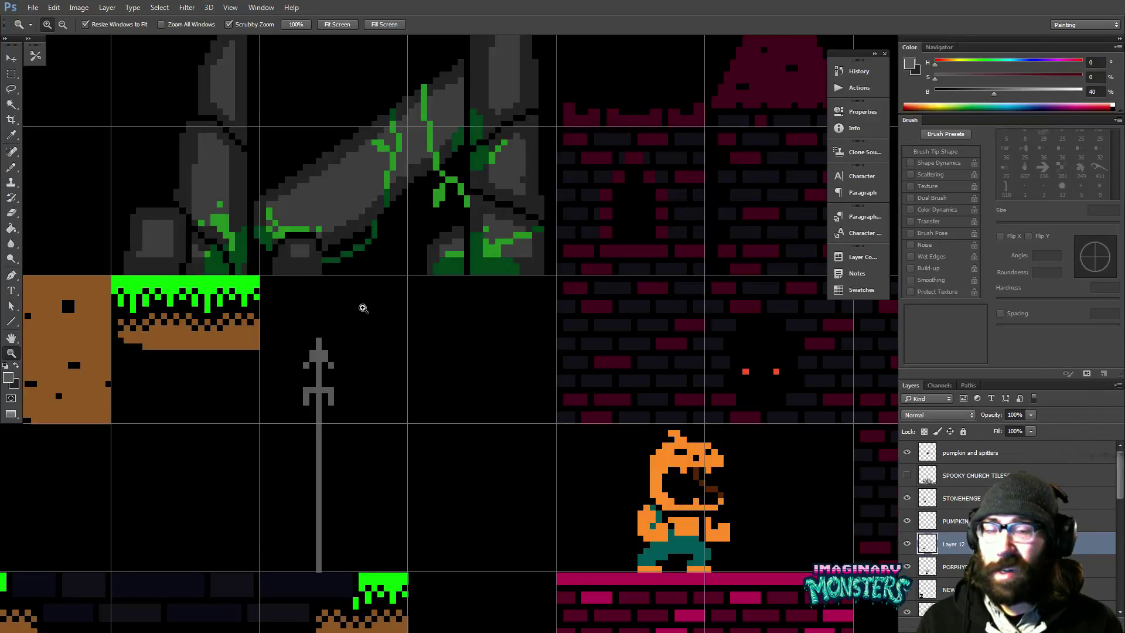
drag(326, 379, 349, 344)
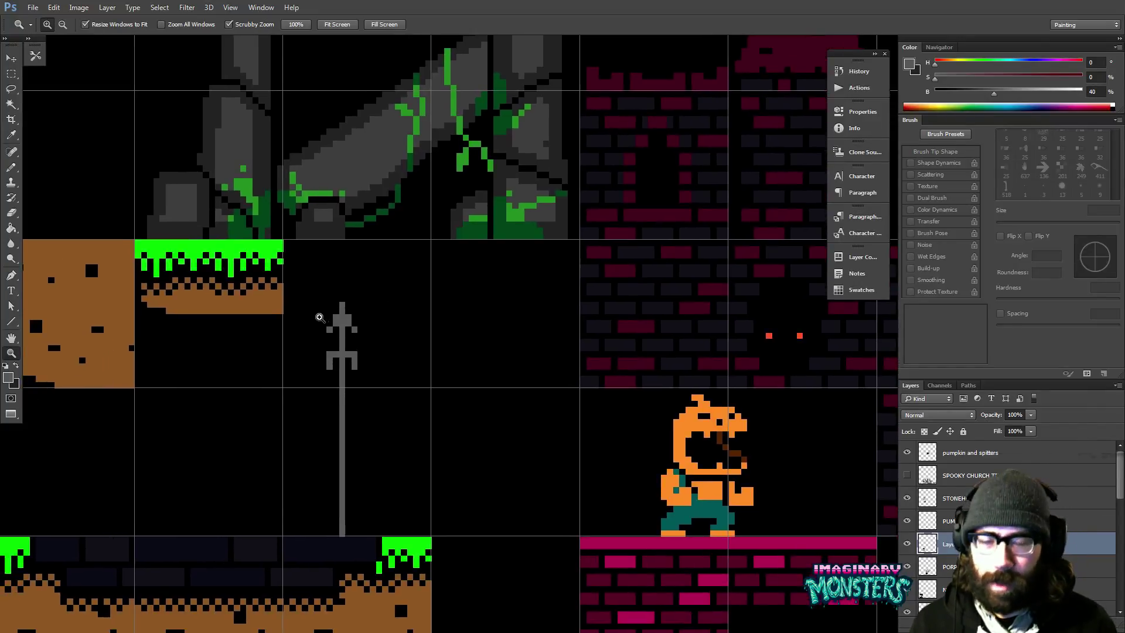
key(b)
click(324, 336)
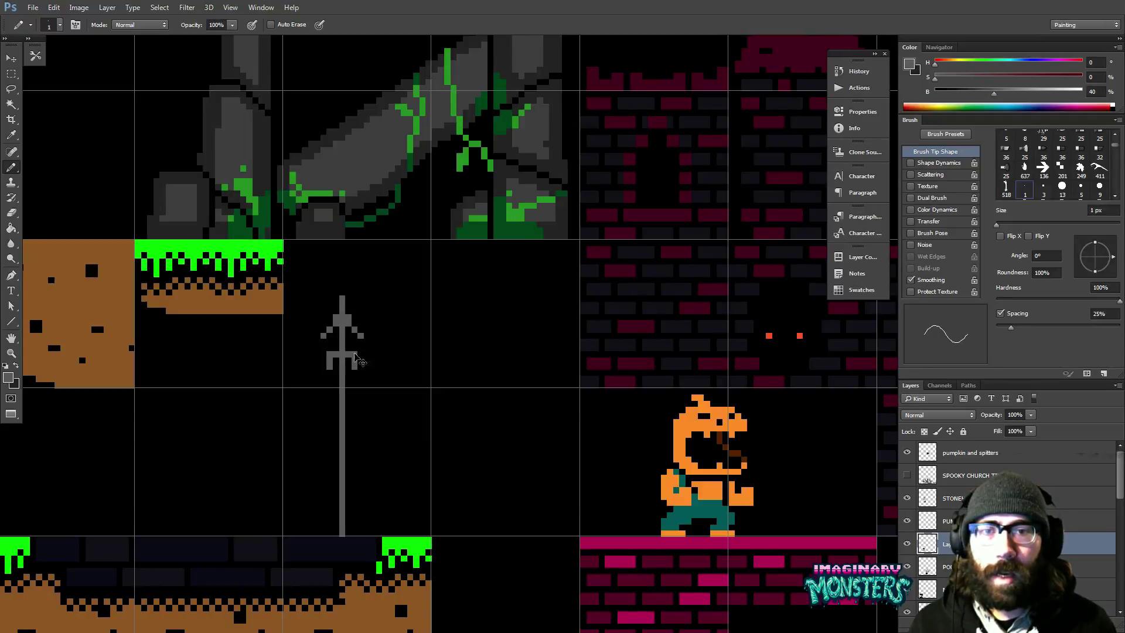
key(ctrl+alt+z)
key(ctrl+alt+z)
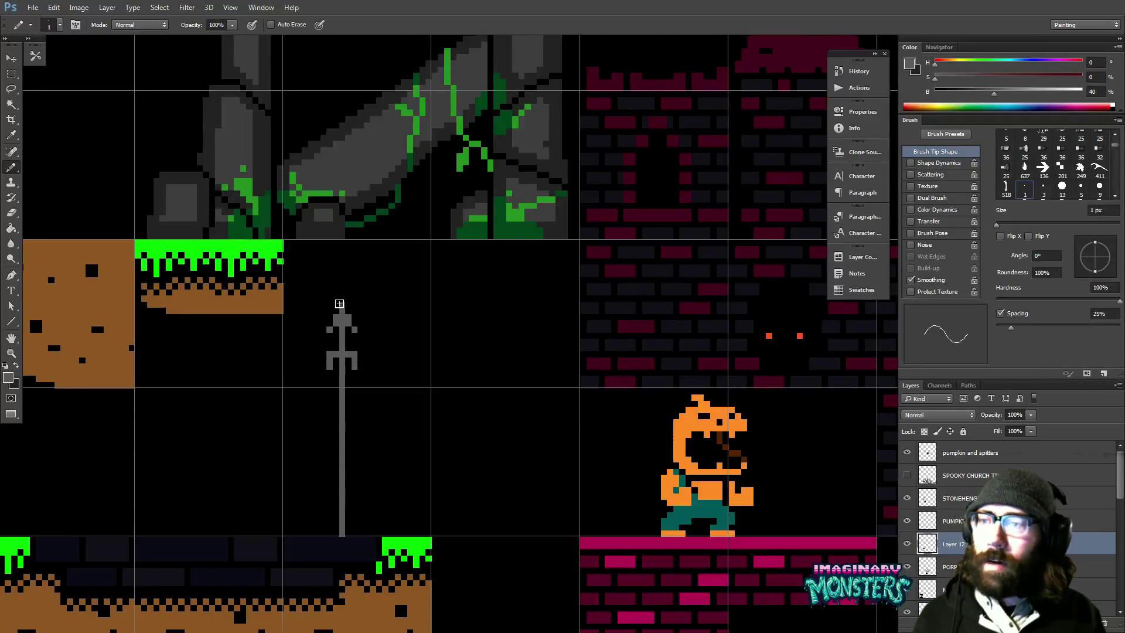
- Add one grey pixel flaring outward from each lower end of the bracket on the spear
scroll(326, 329, down, 1)
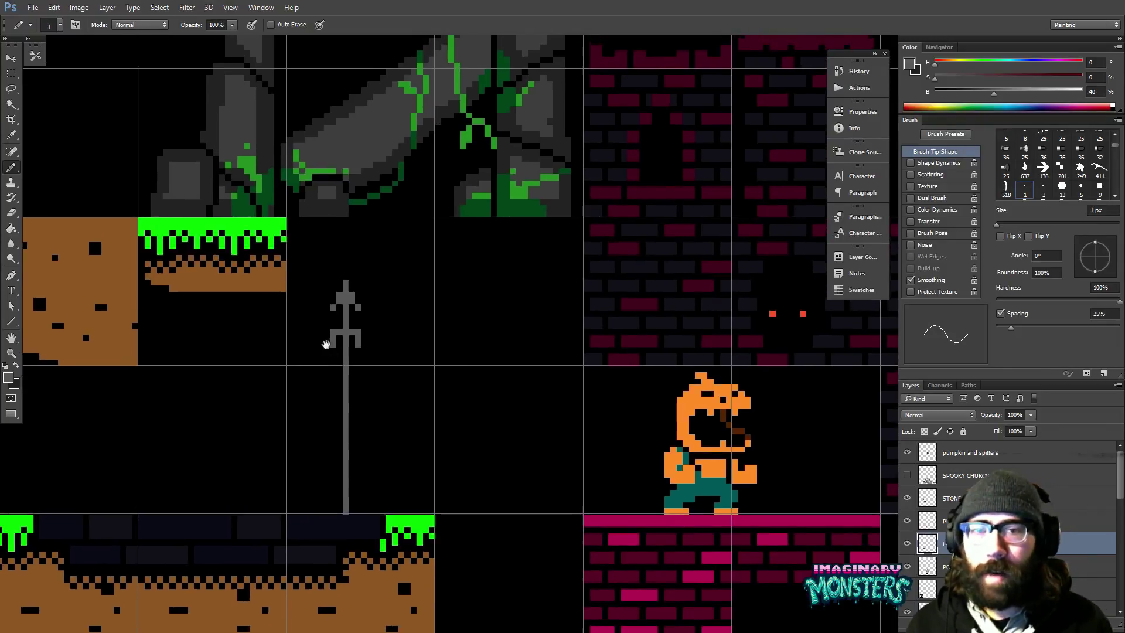
drag(431, 373, 374, 323)
scroll(352, 296, down, 2)
key(z)
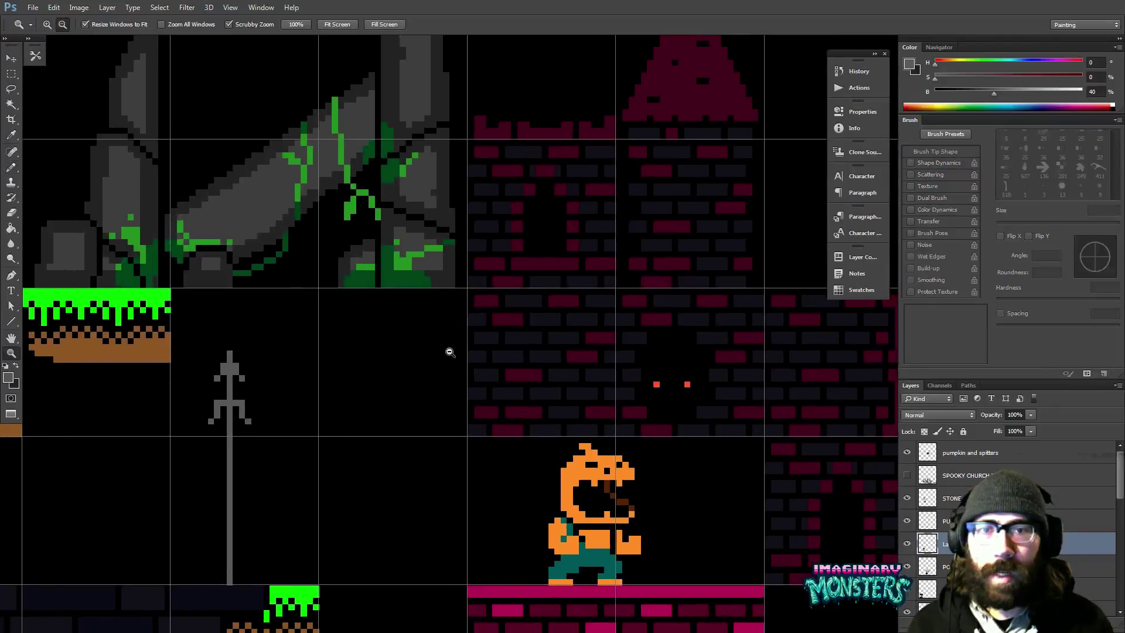
alt+click(451, 356)
scroll(450, 356, down, 4)
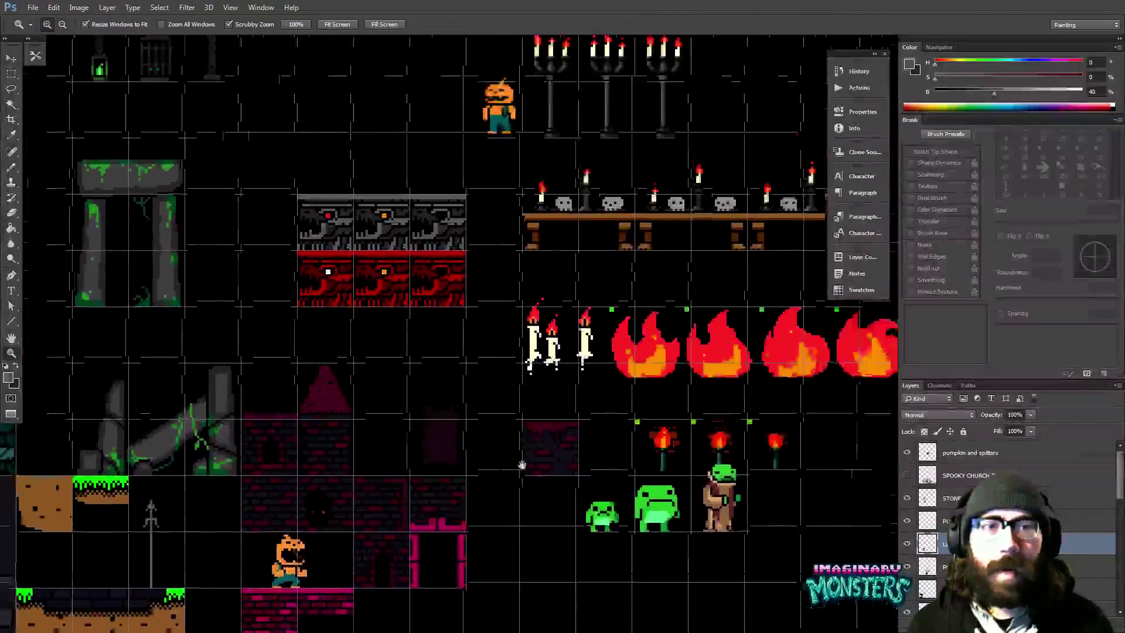
drag(522, 465, 533, 491)
mouse_move(427, 372)
mouse_down()
mouse_move(515, 403)
mouse_move(474, 500)
mouse_move(392, 357)
mouse_move(423, 371)
mouse_up()
- Pick the dark grey of 20% brightness and shade the spearhead's centre and the pole just above and below the bracket
key(b)
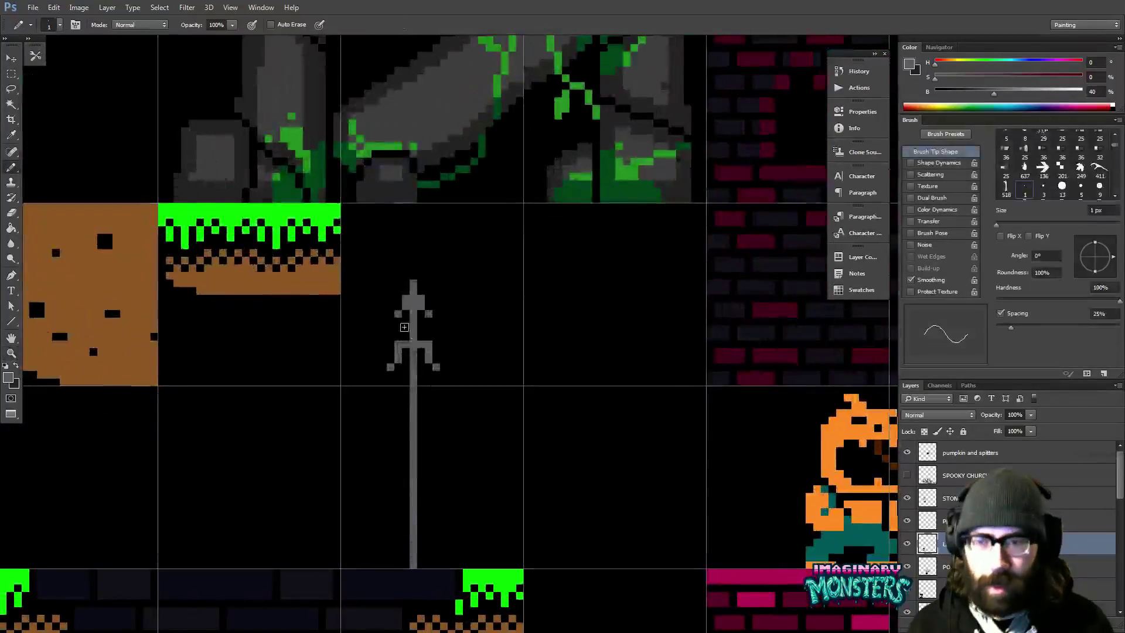
alt+click(399, 314)
click(413, 301)
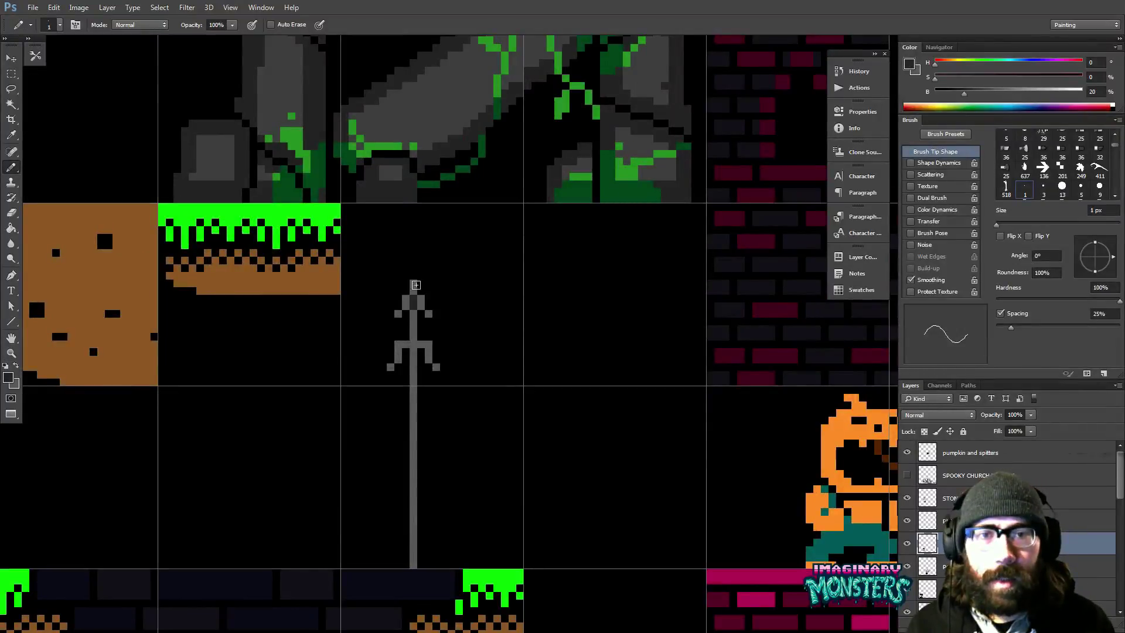
click(413, 337)
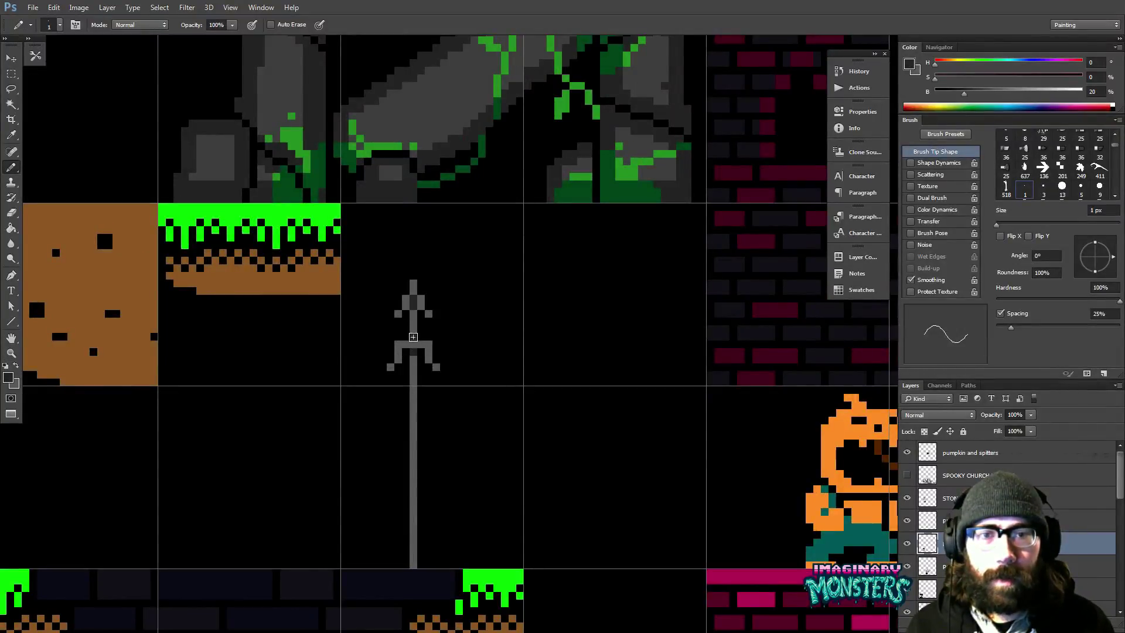
drag(424, 387, 414, 306)
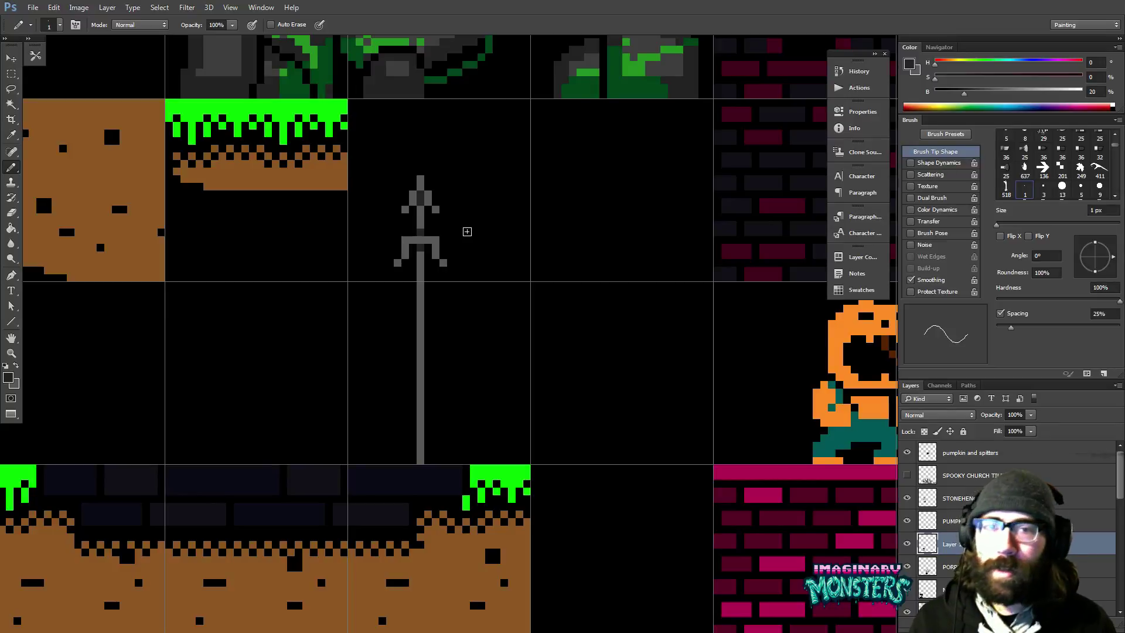
- Select the whole spear and place a copy of it 8 pixels to the right
key(z)
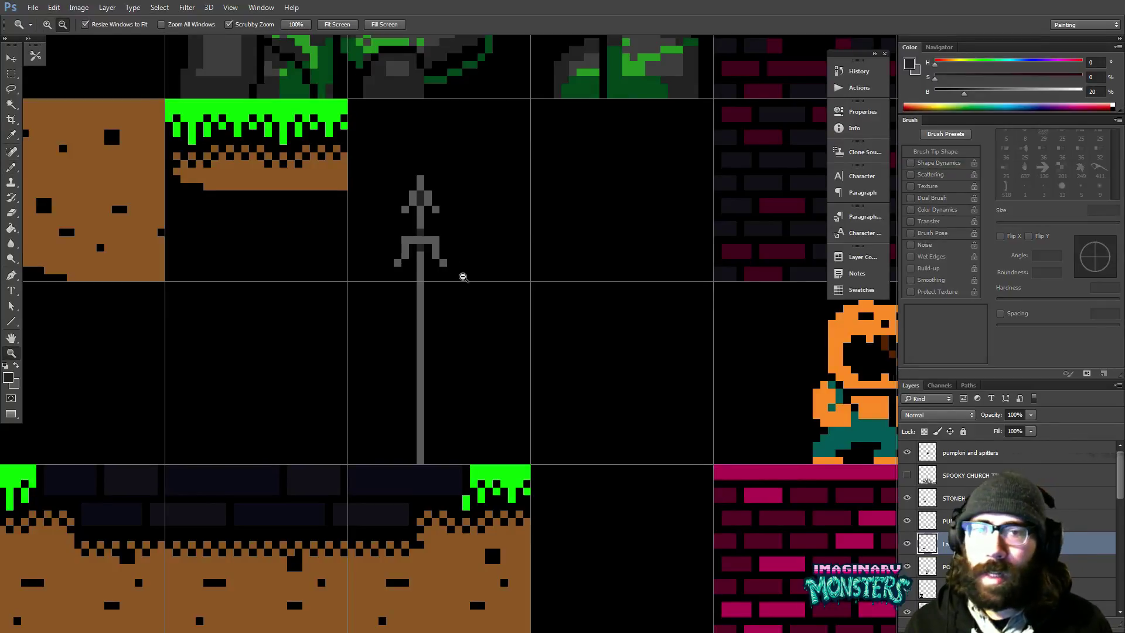
alt+click(460, 271)
drag(450, 295, 360, 323)
key(m)
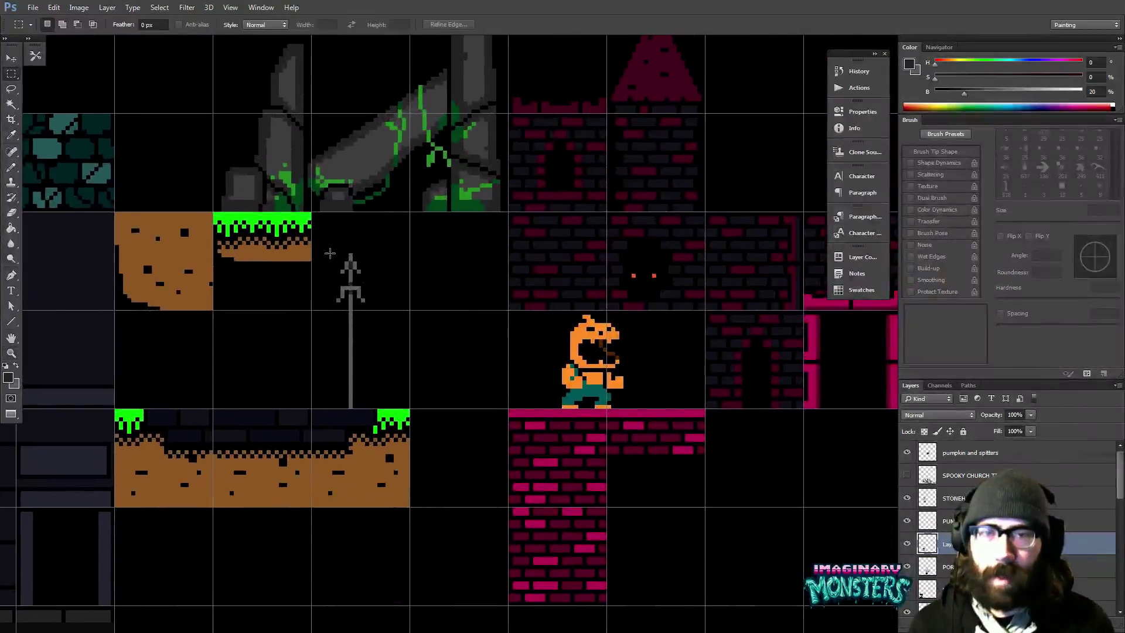
drag(324, 240, 398, 408)
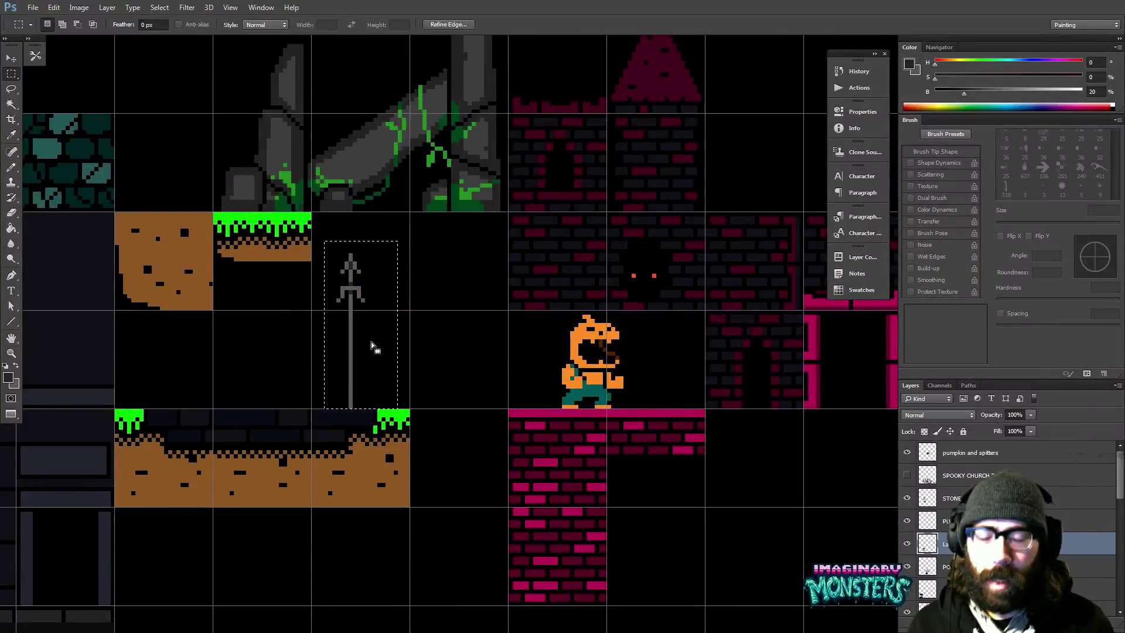
key(v)
key(alt+Right)
key(alt+Right)
key(alt+Right)
key(alt+Right)
key(alt+Right)
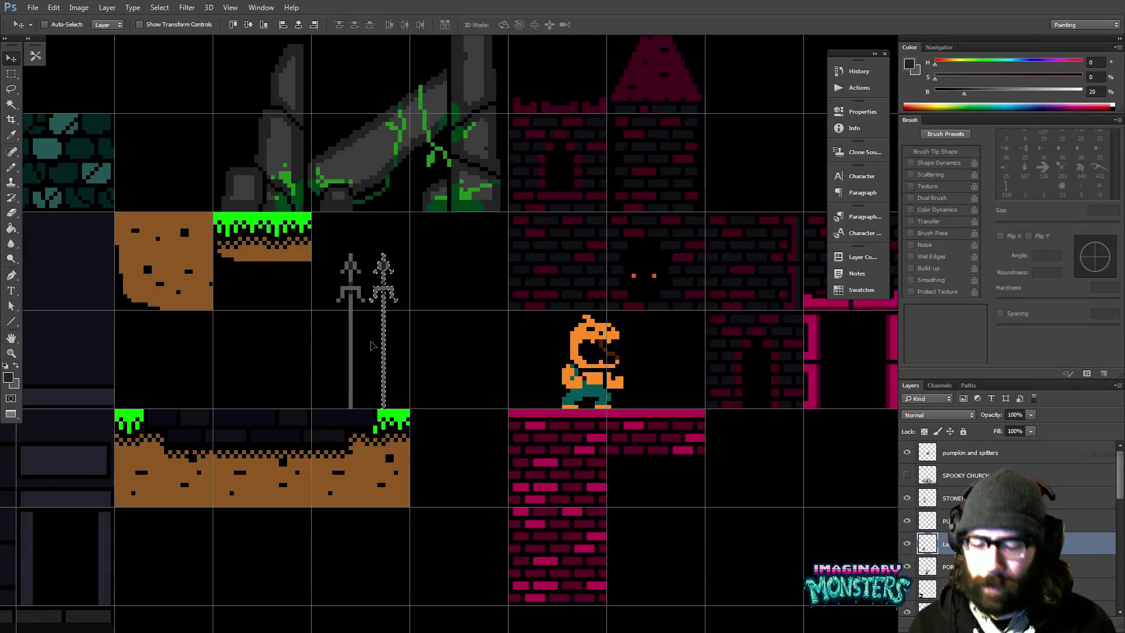
- Shorten the copied spear by moving its head and bracket down 3 pixels, and deselect it
key(m)
drag(365, 241, 418, 336)
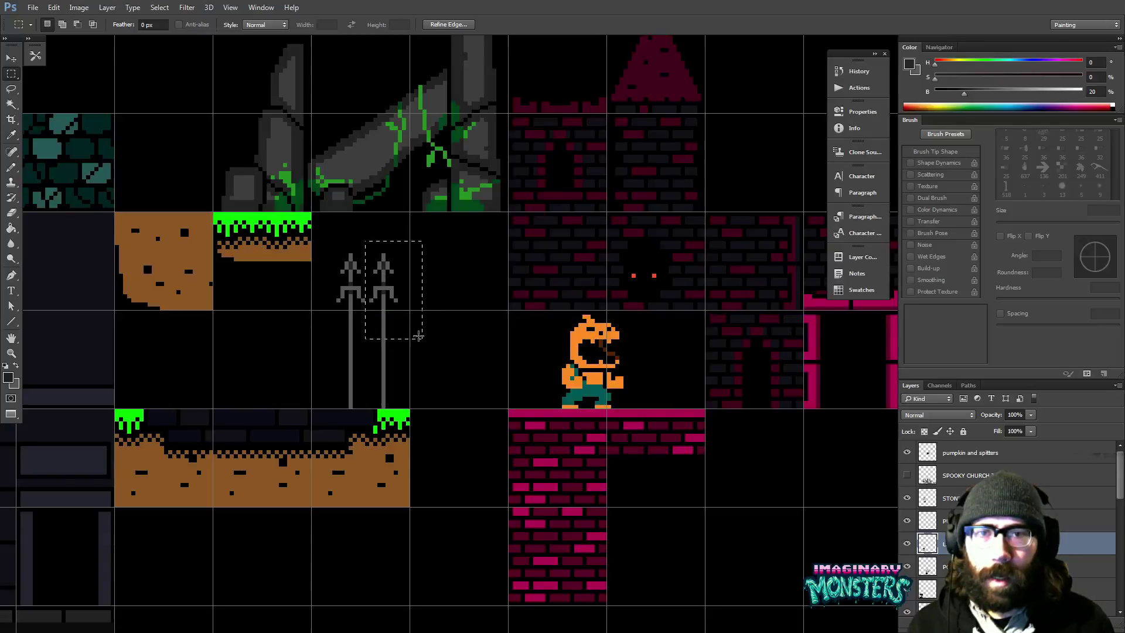
key(v)
key(Down)
key(Down)
key(Down)
key(Down)
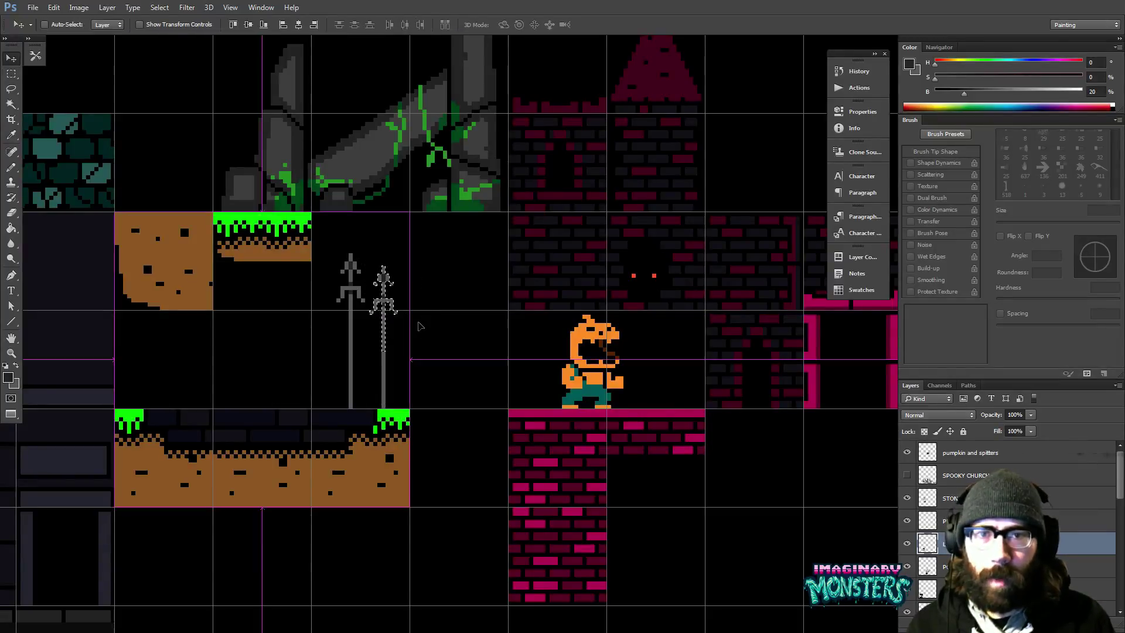
key(ctrl+d)
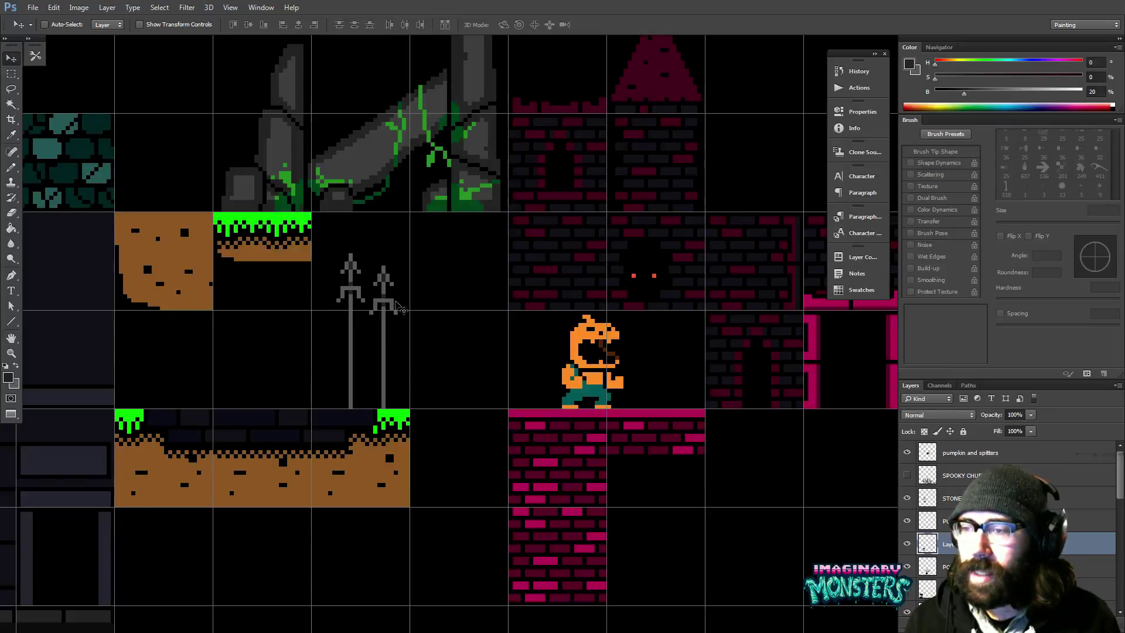
- Draw a horizontal grey crossbar about 21 pixels long across both poles near their base, using the pole's colour
scroll(396, 311, up, 2)
scroll(356, 348, up, 3)
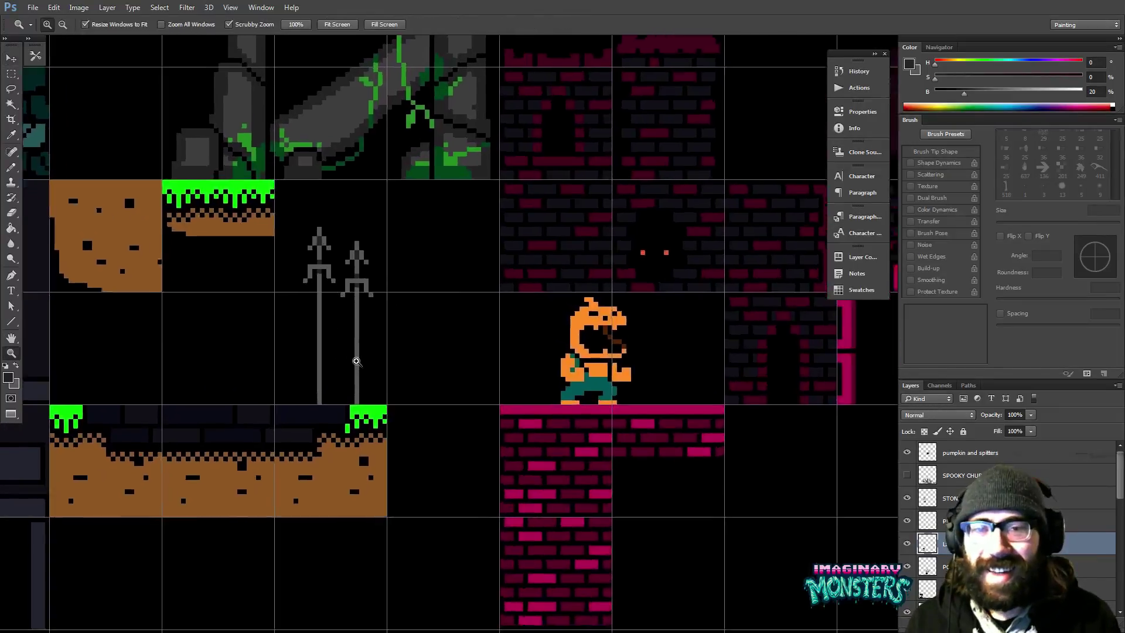
drag(357, 348, 368, 372)
key(b)
alt+click(374, 382)
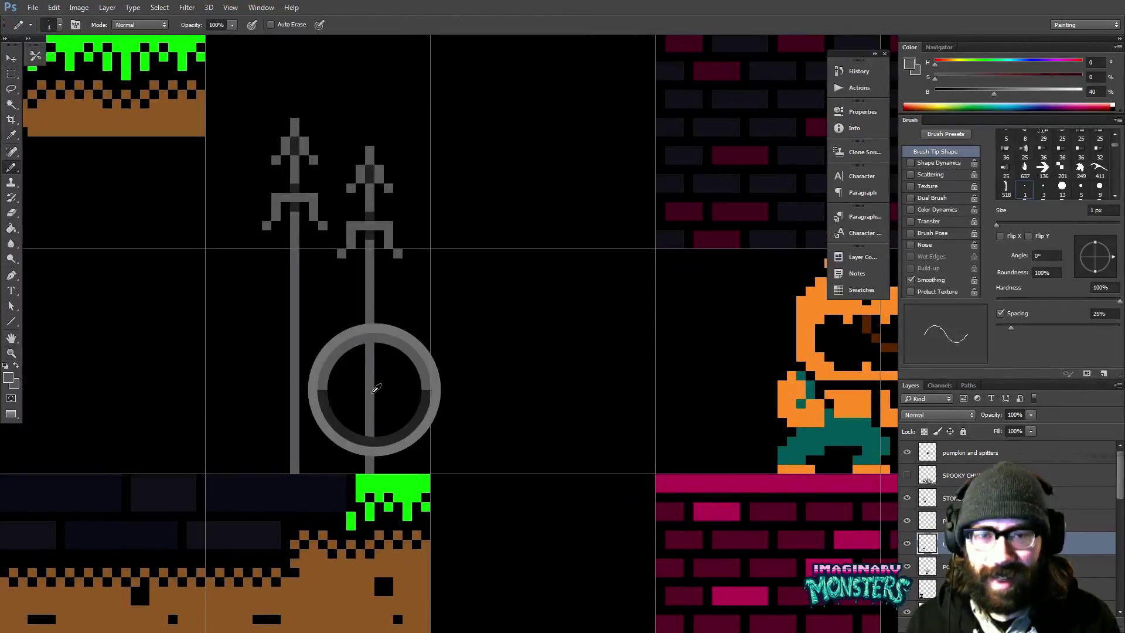
drag(369, 400, 209, 420)
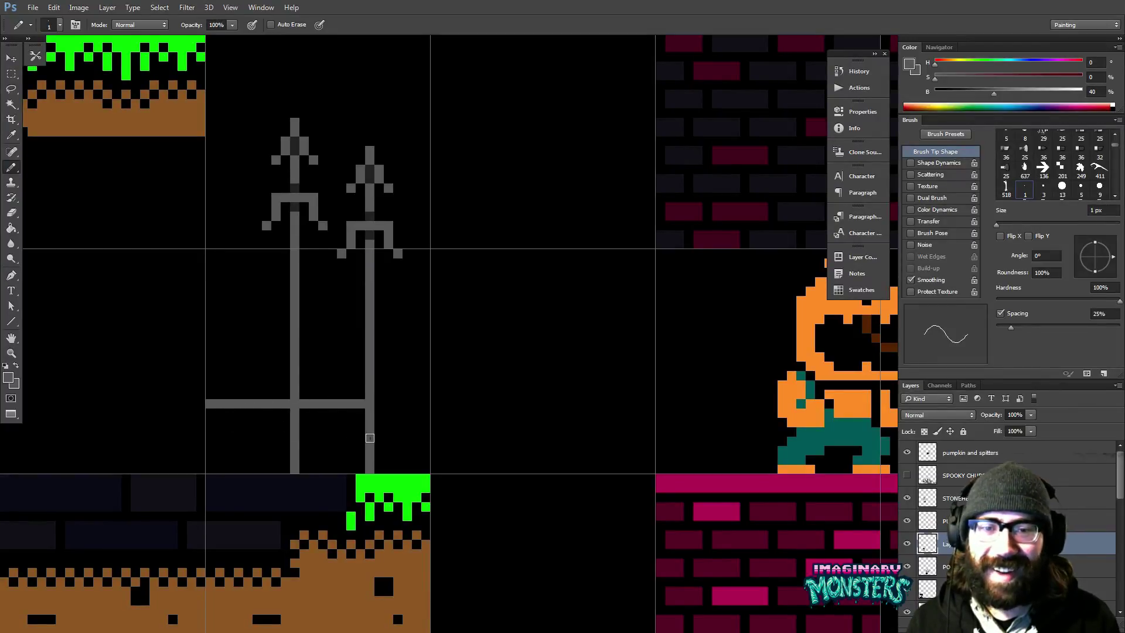
drag(375, 403, 402, 403)
- Select both spears with the crossbar and shift them 2 pixels to the right
key(m)
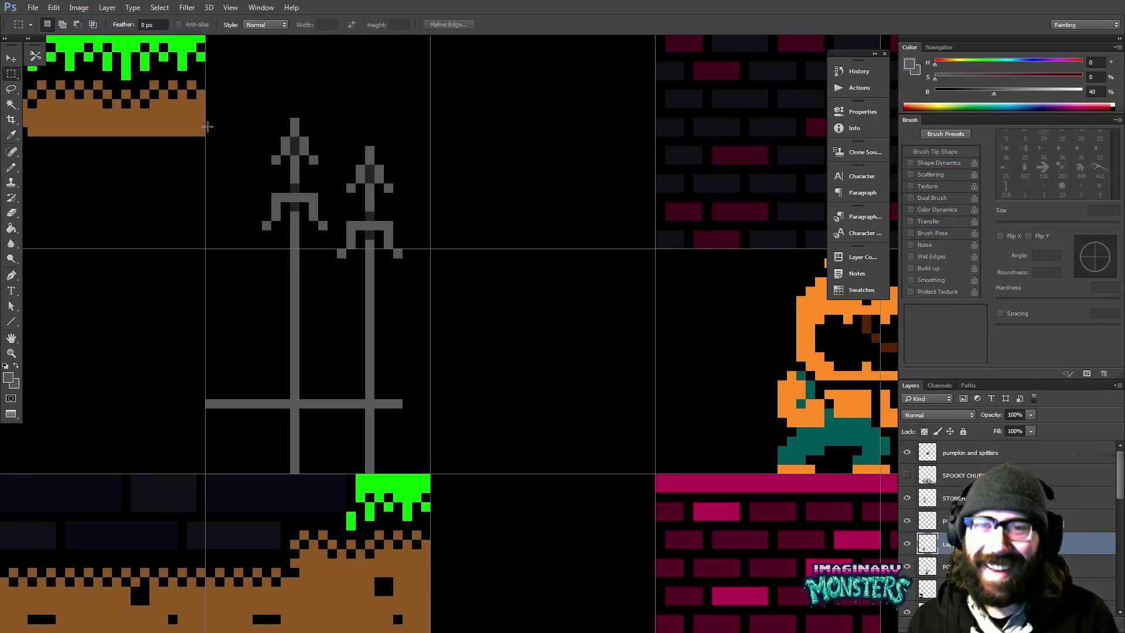
mouse_move(206, 109)
mouse_down()
mouse_move(342, 311)
mouse_move(410, 460)
mouse_up()
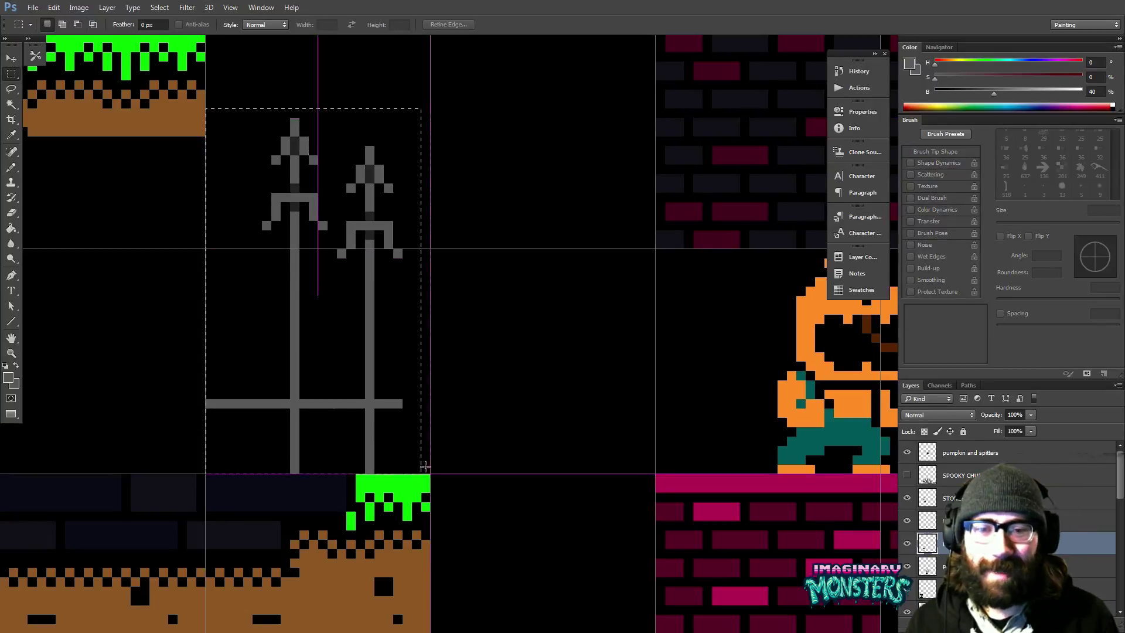
key(v)
key(Right)
key(Right)
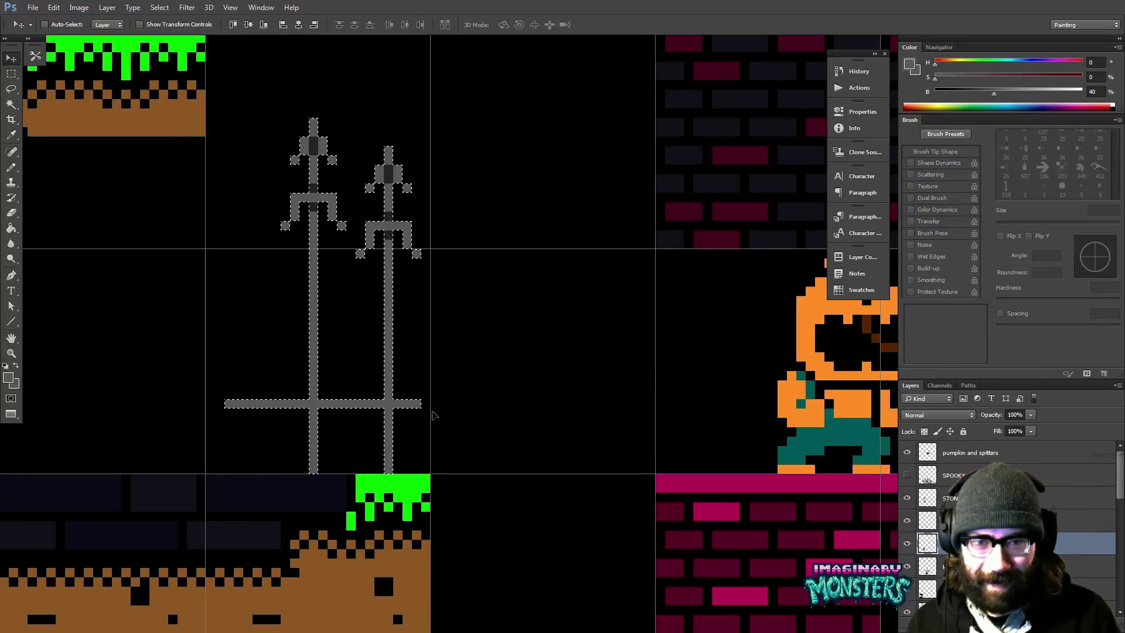
key(ctrl+d)
key(b)
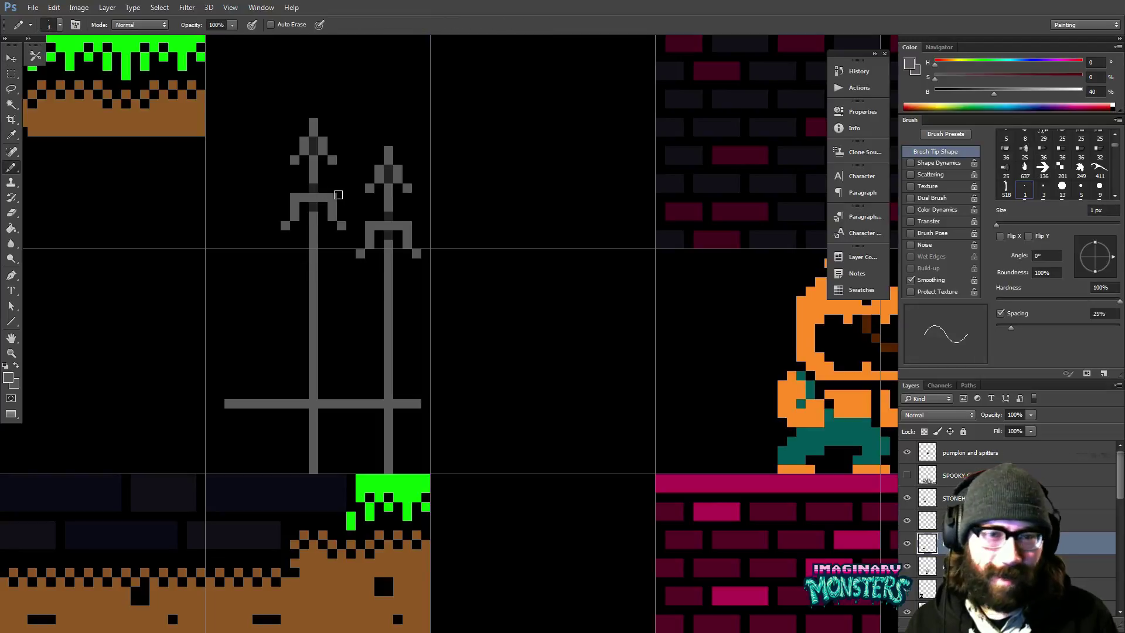
- Duplicate the shorter spear with its crossbar section 15 pixels to the left, on the other side of the tall spear
key(m)
drag(346, 136, 438, 467)
key(v)
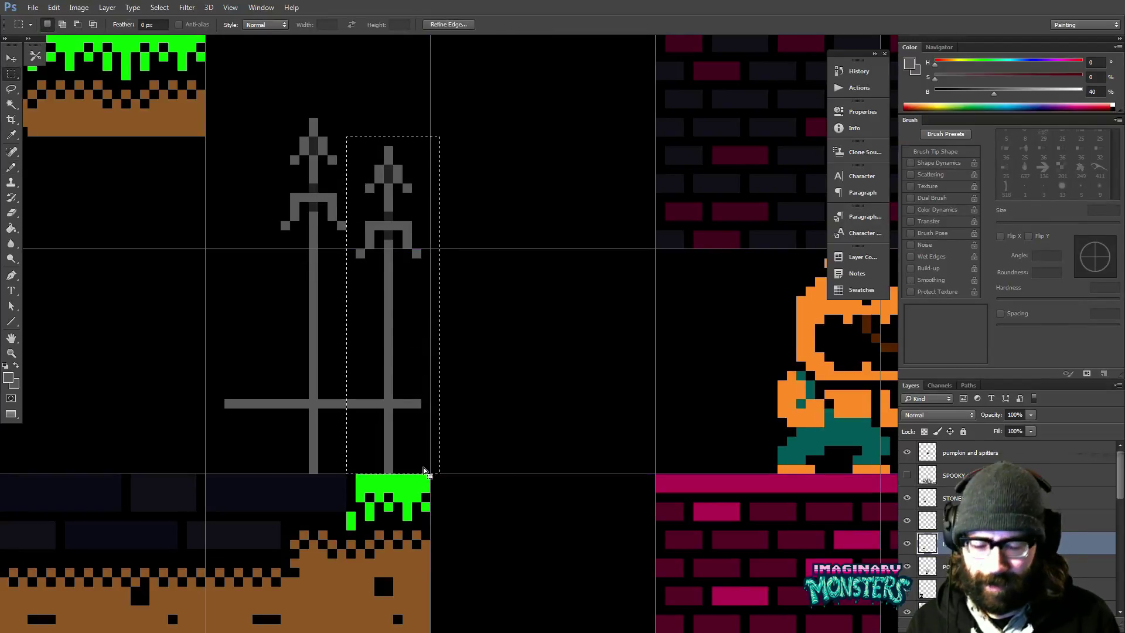
key(alt+shift+Left)
key(Left)
key(Left)
key(Left)
key(Left)
key(Left)
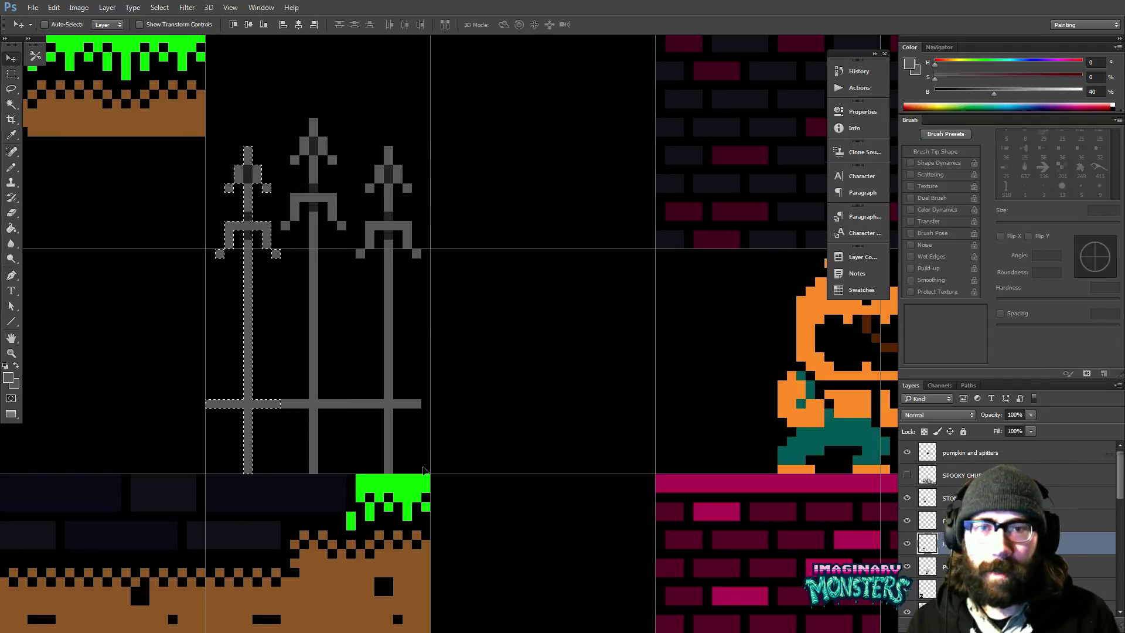
key(ctrl+d)
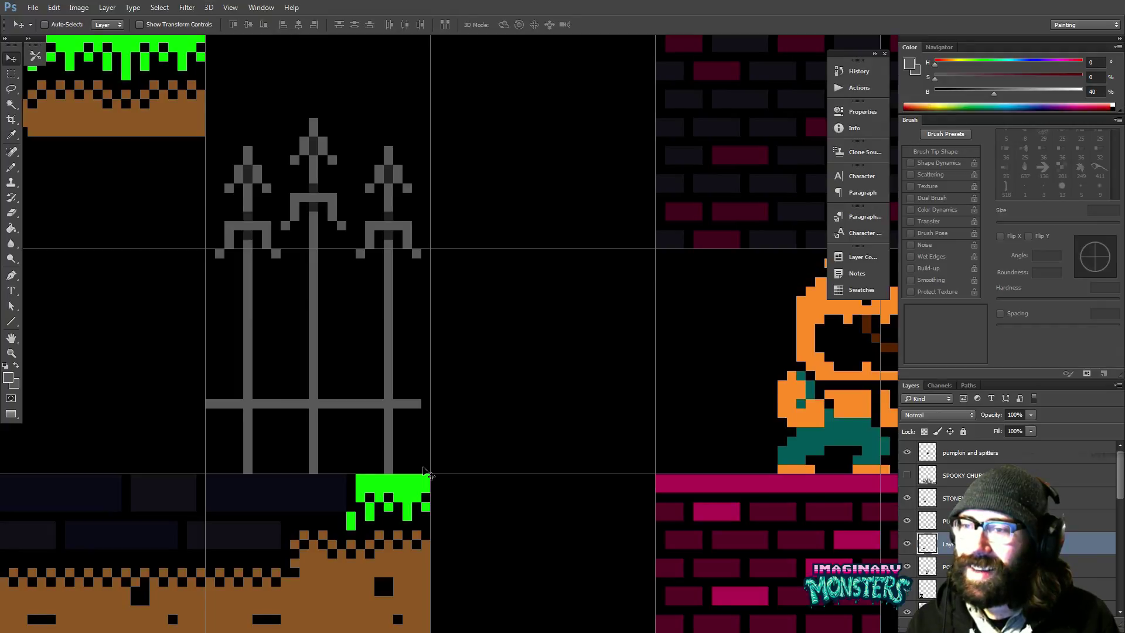
key(z)
alt+click(354, 324)
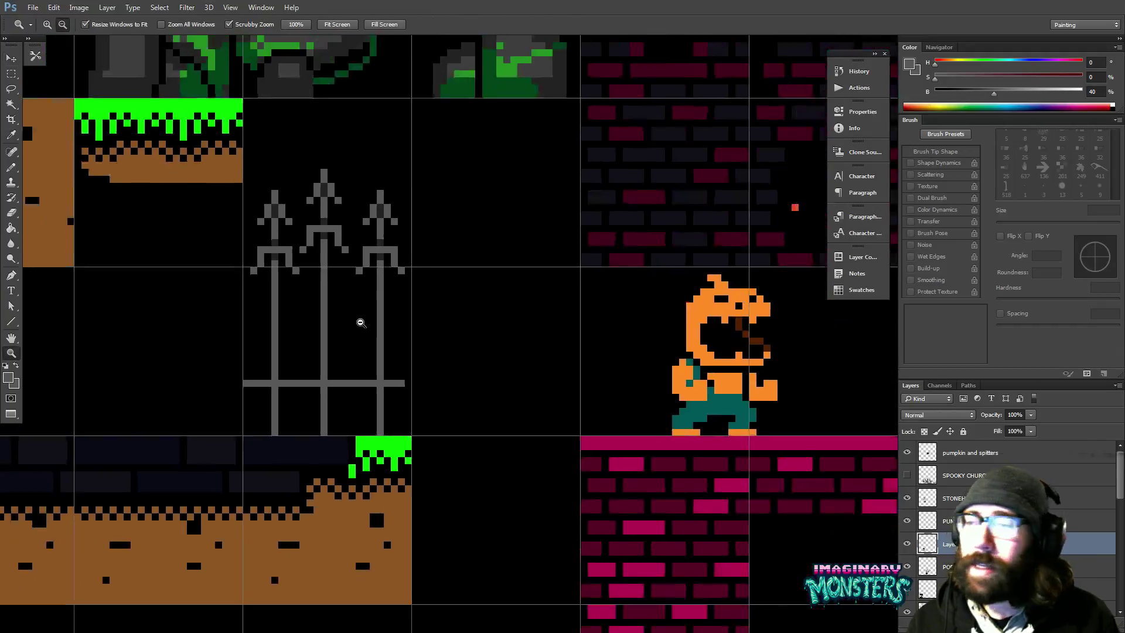
drag(355, 340, 350, 353)
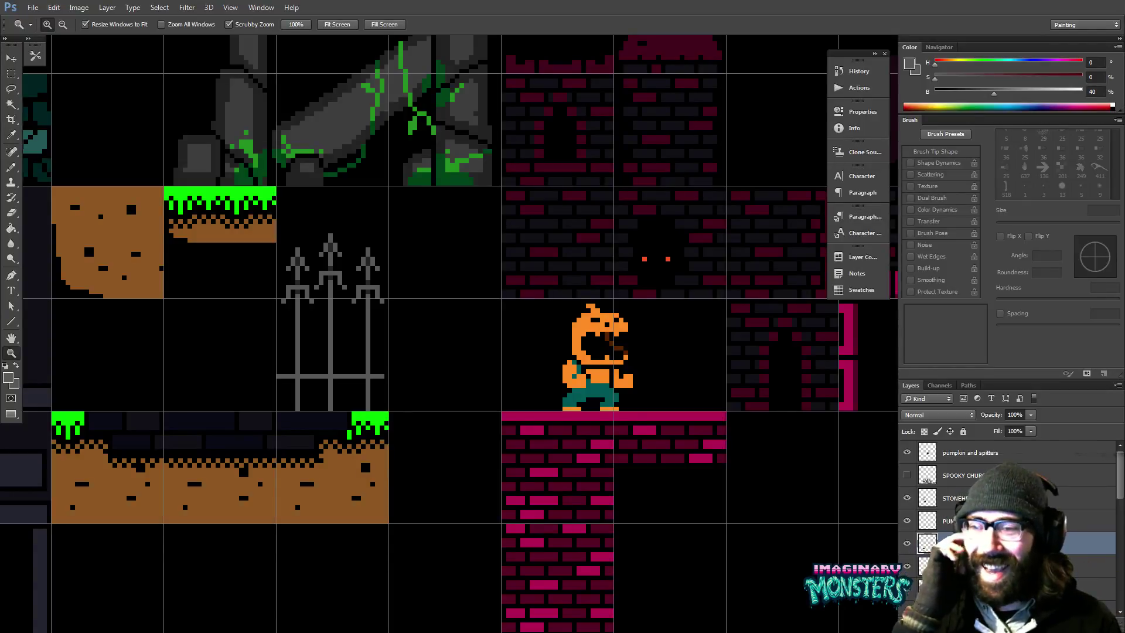
mouse_move(234, 622)
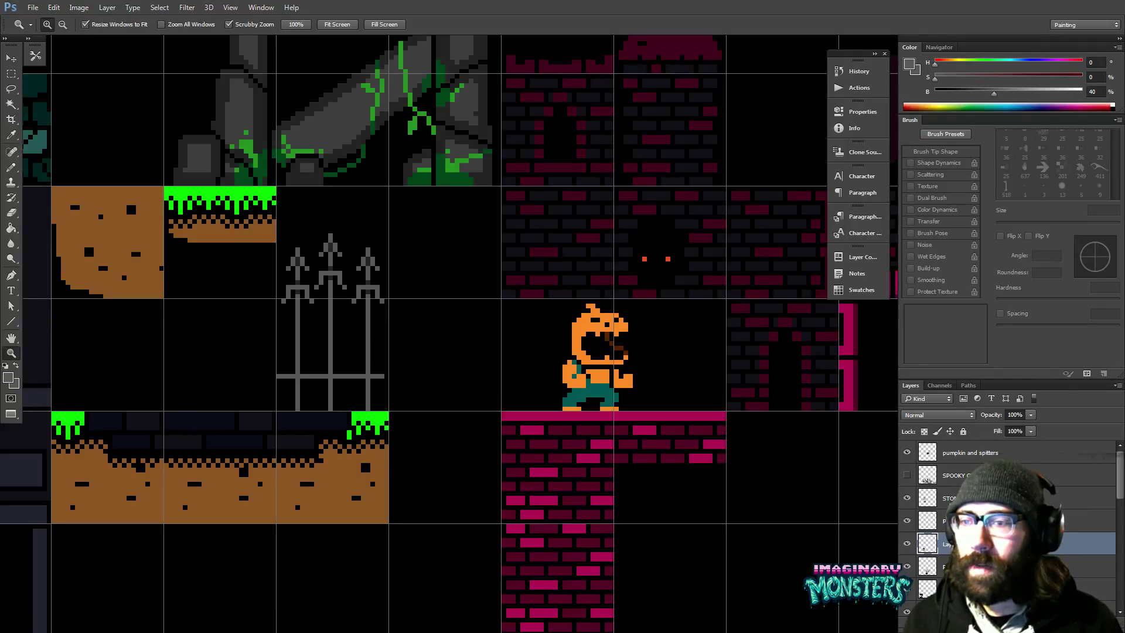
mouse_move(233, 623)
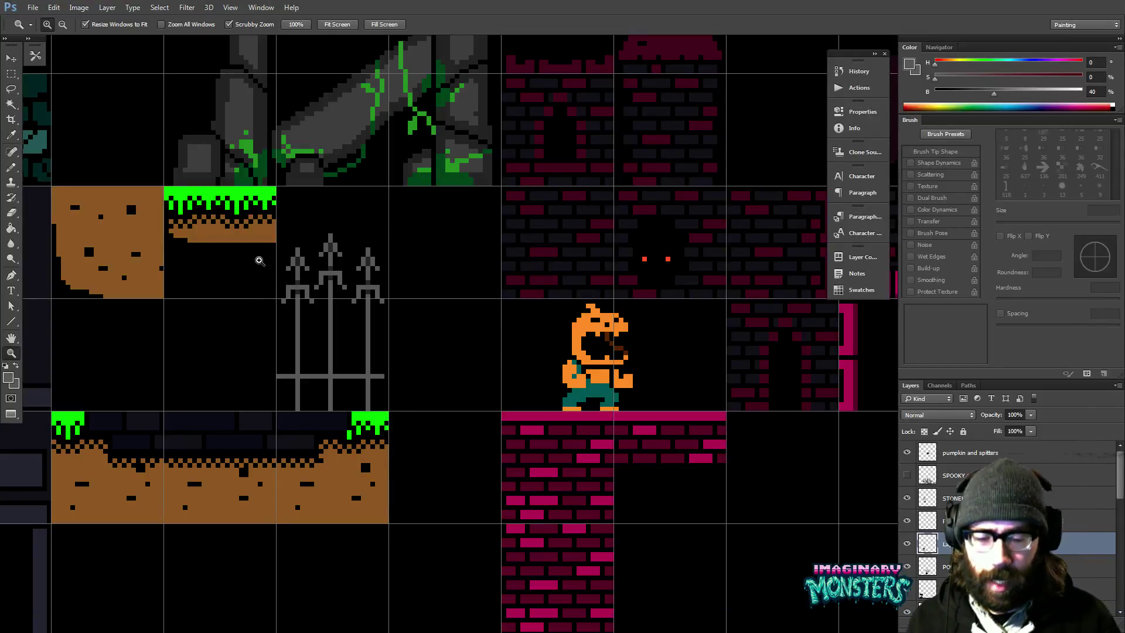
- Select the heads and brackets of the two outer spears, lower them 1 pixel, and deselect
click(260, 261)
key(l)
mouse_move(261, 280)
mouse_down()
mouse_move(310, 210)
mouse_move(329, 233)
mouse_move(337, 303)
mouse_move(350, 318)
mouse_move(367, 316)
mouse_move(384, 308)
mouse_move(394, 241)
mouse_move(419, 209)
mouse_move(485, 256)
mouse_move(484, 341)
mouse_move(376, 387)
mouse_move(243, 351)
mouse_up()
key(v)
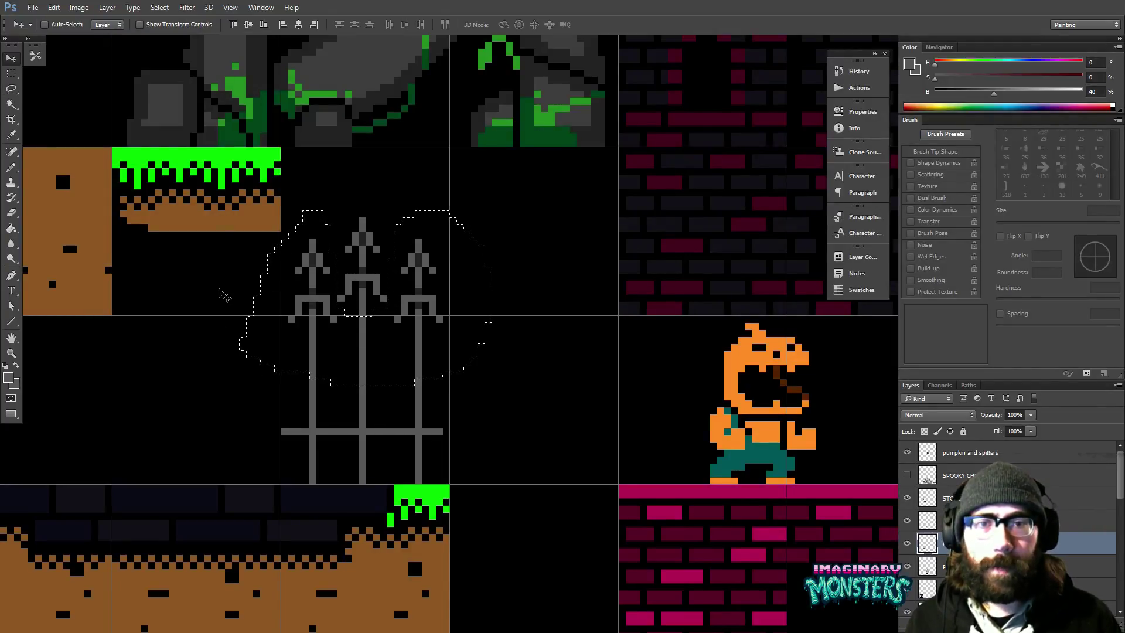
key(Down)
key(ctrl+d)
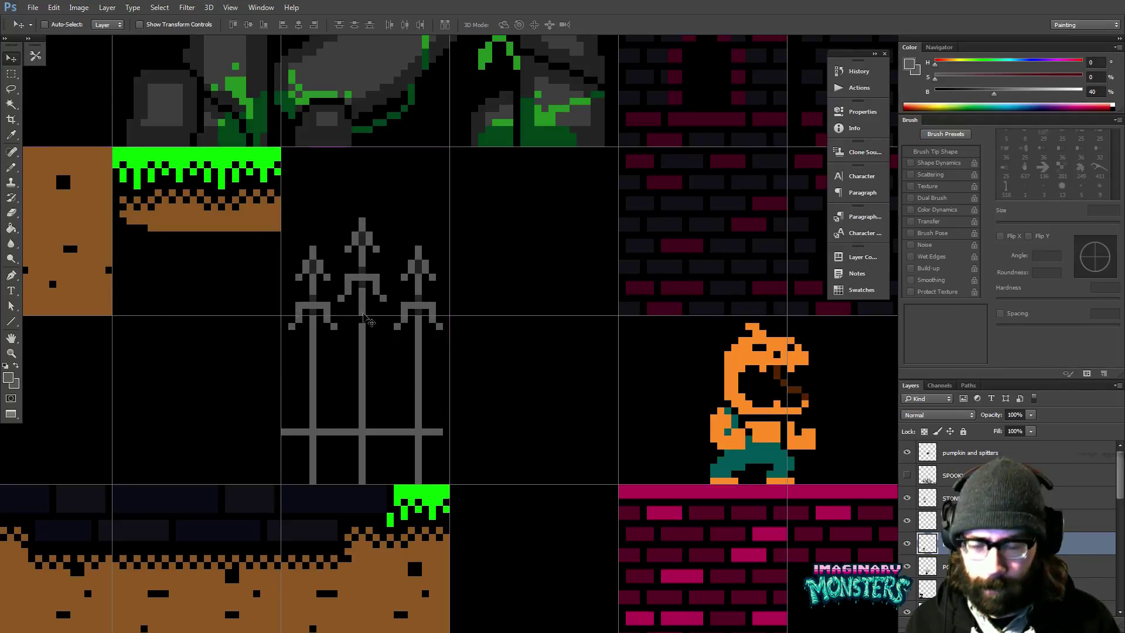
- Select the tall middle spear and the shorter spear before it, with their crossbar section, and shift them 1 pixel to the right
key(b)
mouse_move(360, 293)
mouse_down()
mouse_move(396, 314)
mouse_move(404, 336)
mouse_move(372, 354)
mouse_up()
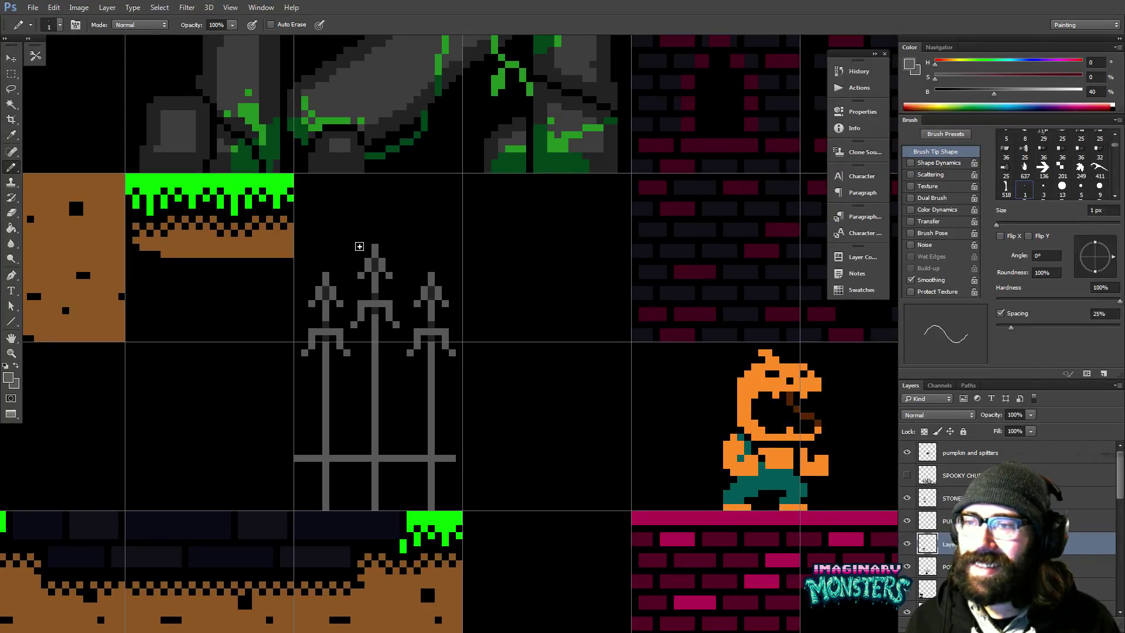
key(l)
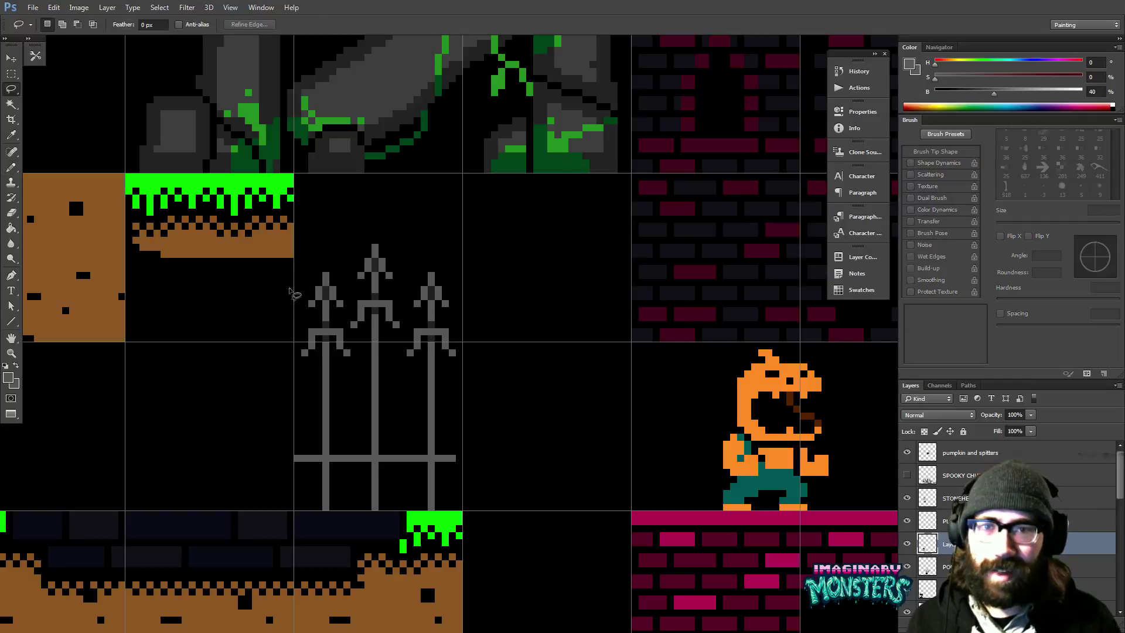
mouse_move(287, 293)
mouse_down()
mouse_move(361, 224)
mouse_move(394, 244)
mouse_move(409, 328)
mouse_move(397, 345)
mouse_move(399, 468)
mouse_move(378, 510)
mouse_move(313, 509)
mouse_move(265, 505)
mouse_up()
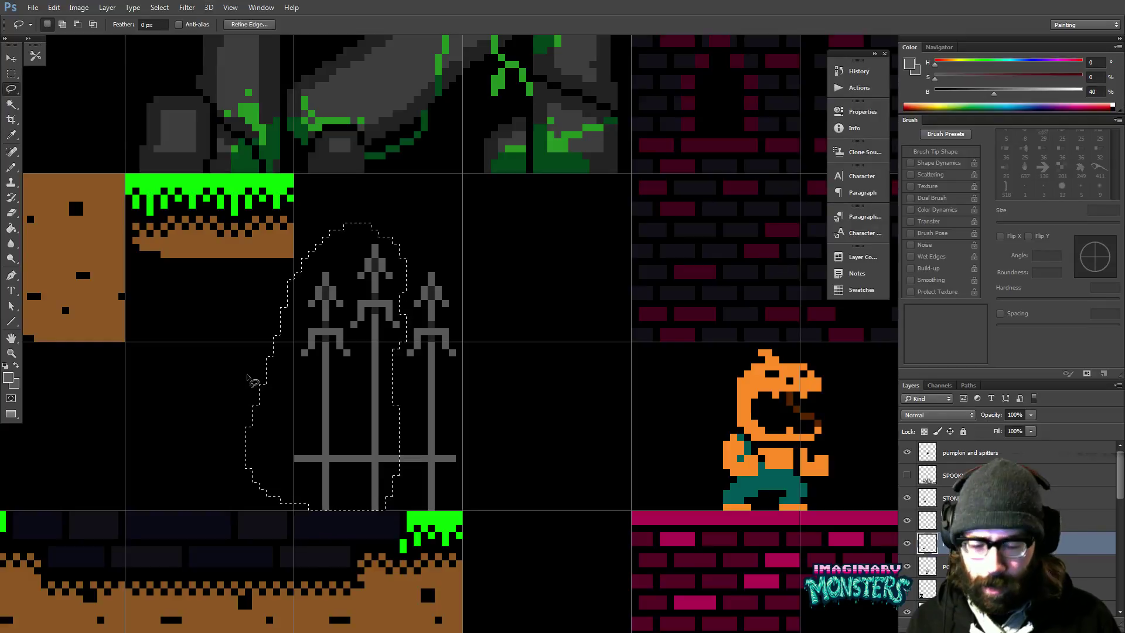
key(v)
key(Right)
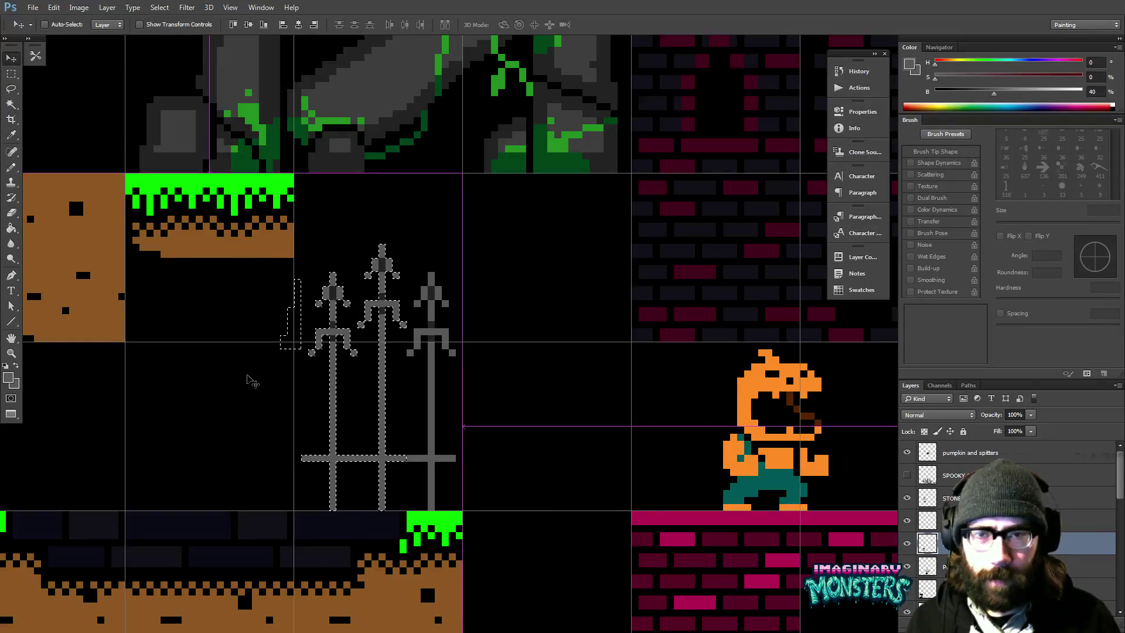
key(m)
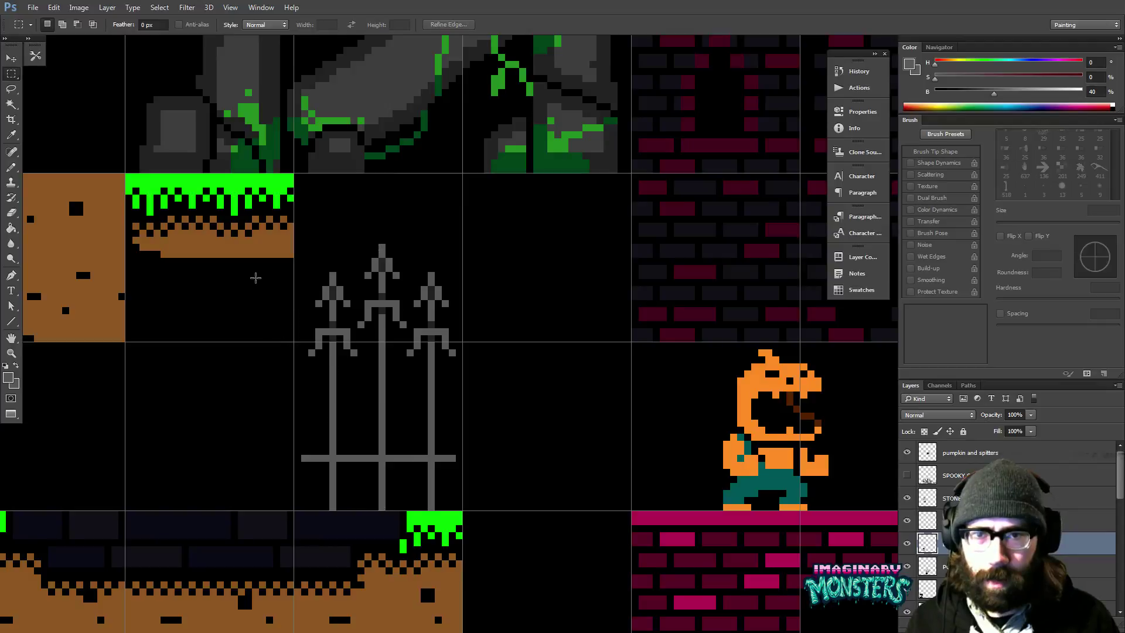
drag(252, 272, 307, 377)
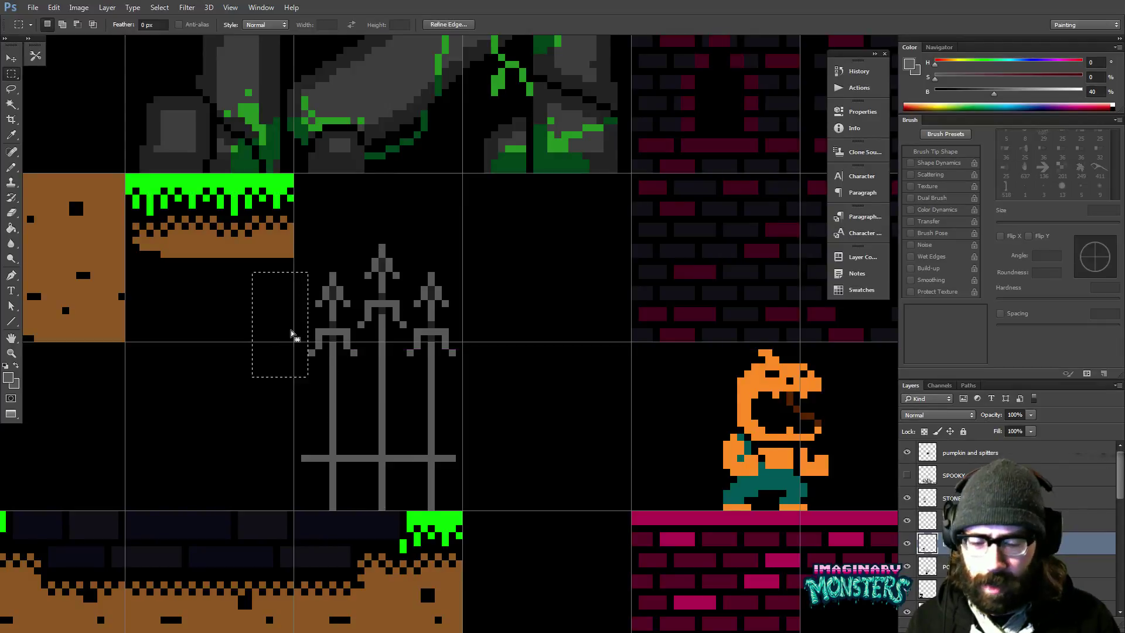
key(v)
key(ctrl+d)
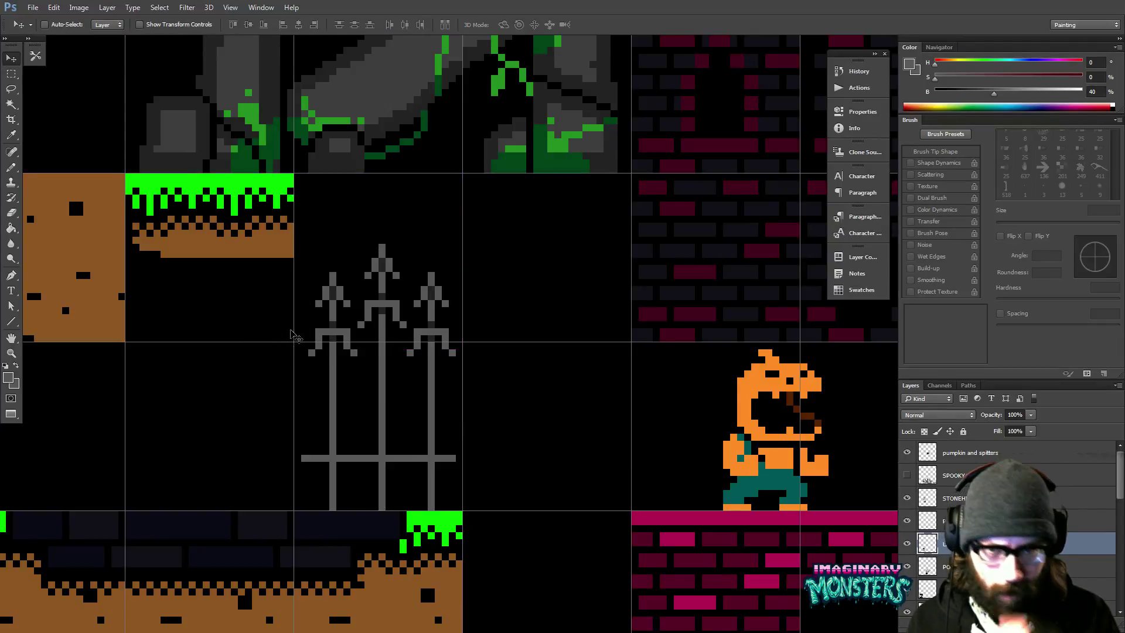
key(z)
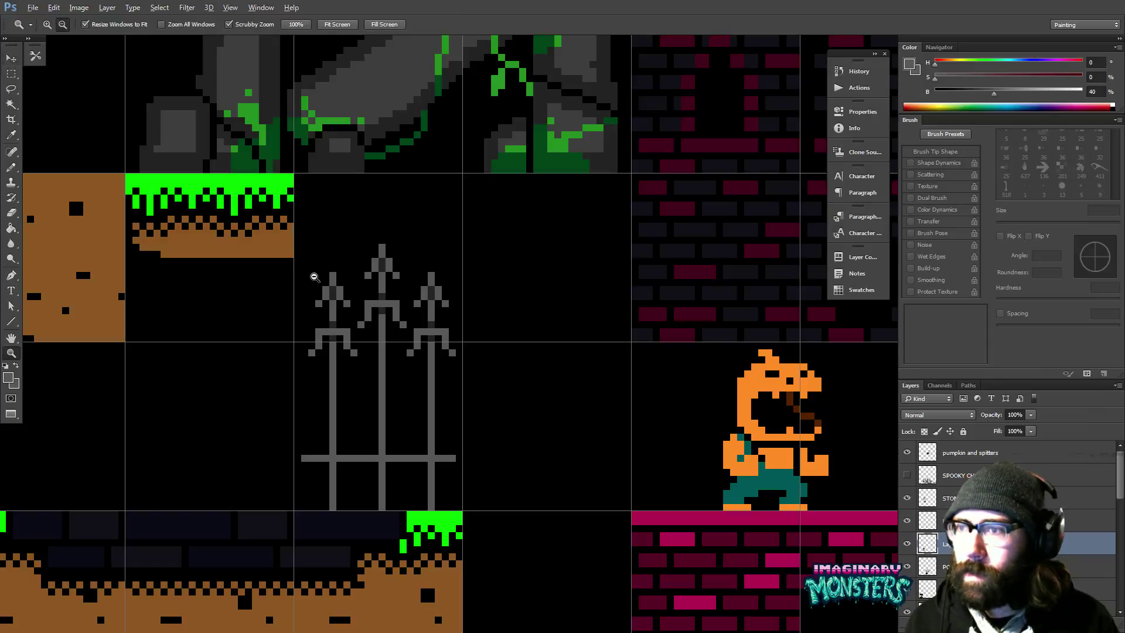
alt+click(332, 291)
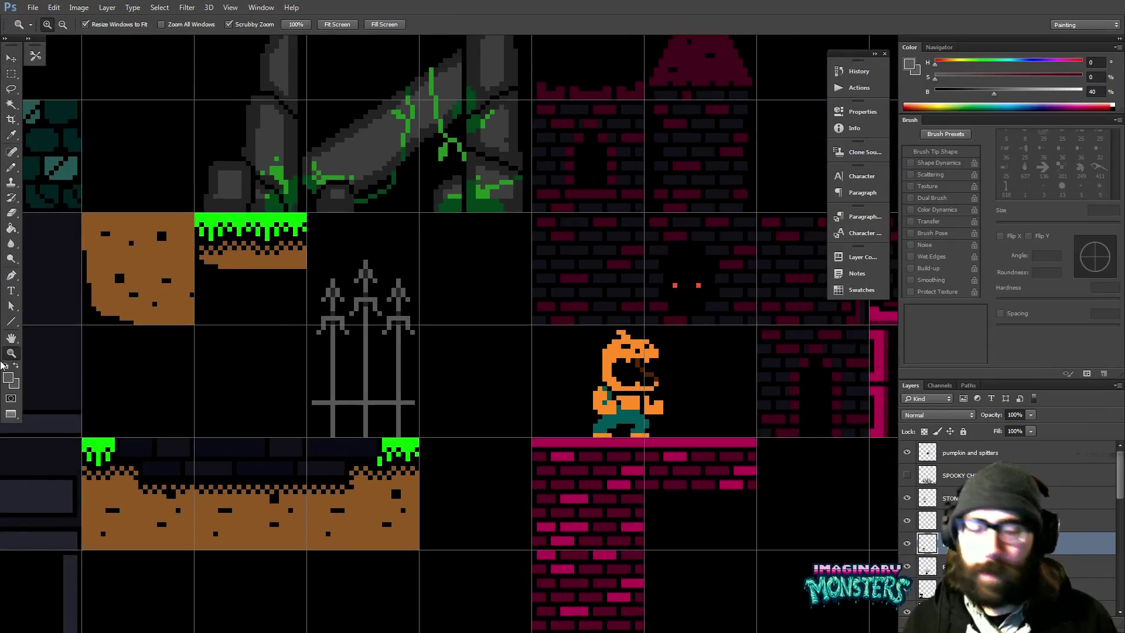
mouse_move(5, 631)
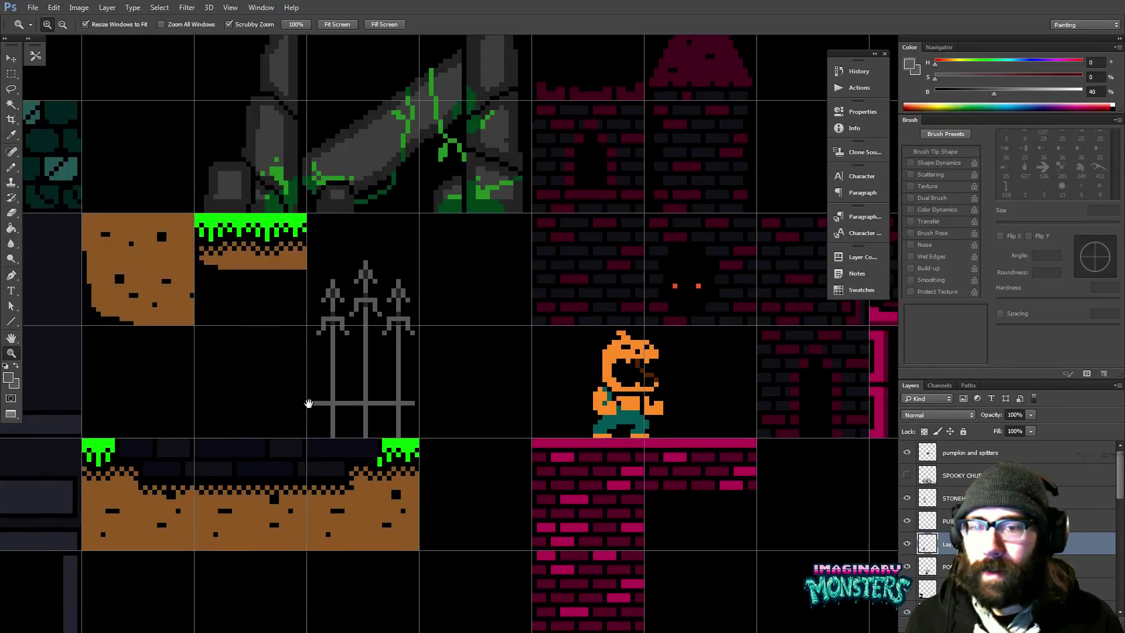
drag(306, 402, 256, 388)
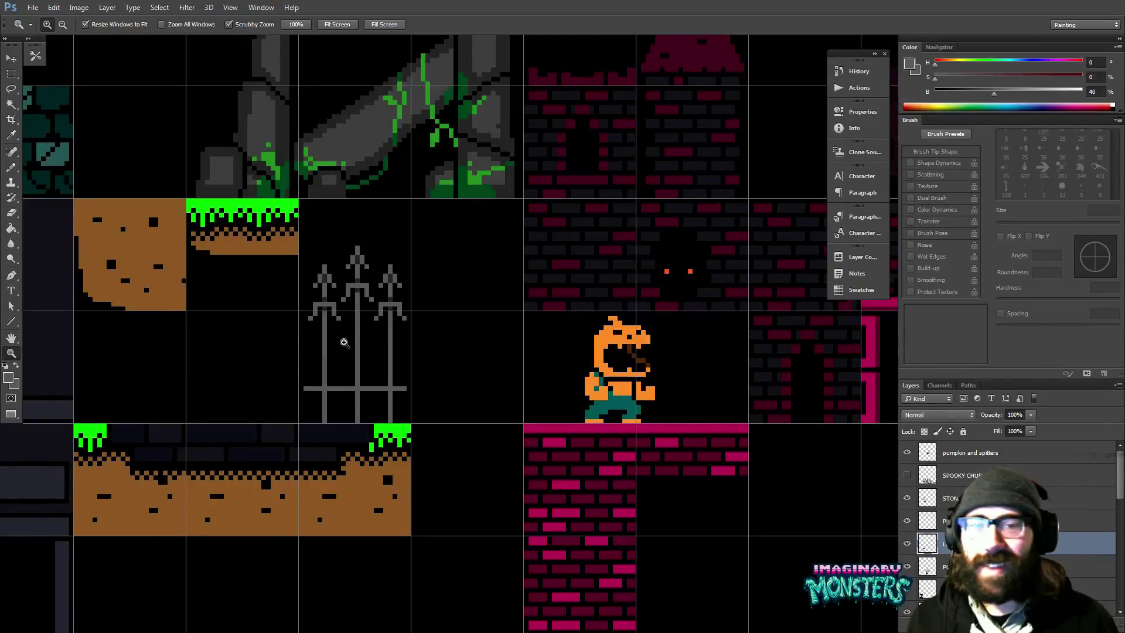
- Pick up the dark grey shading colour from the tall middle spear for the pixel pencil
drag(380, 334, 344, 363)
key(b)
alt+click(358, 225)
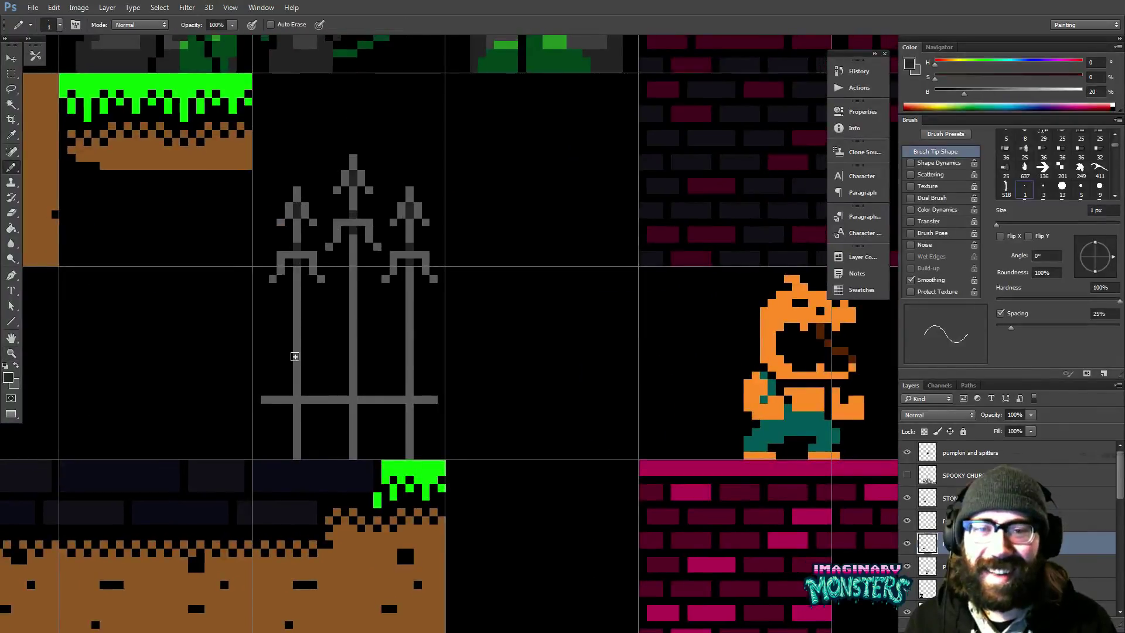
- Try dark grey cross-shaped joints where the crossbar meets each of the three poles
click(297, 391)
click(297, 400)
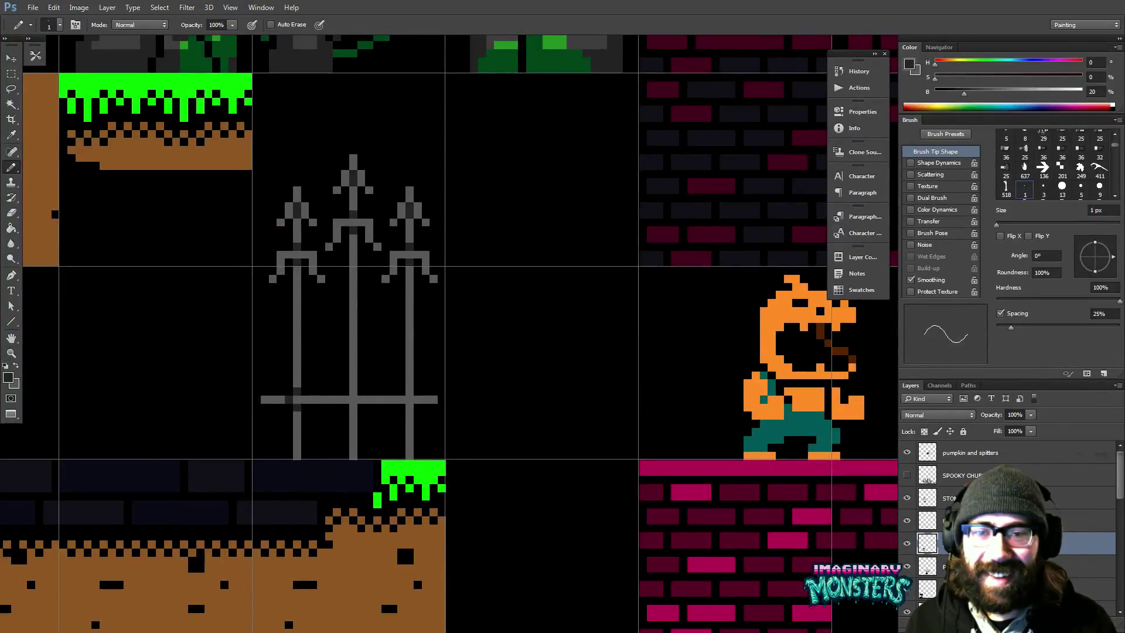
click(354, 390)
click(354, 400)
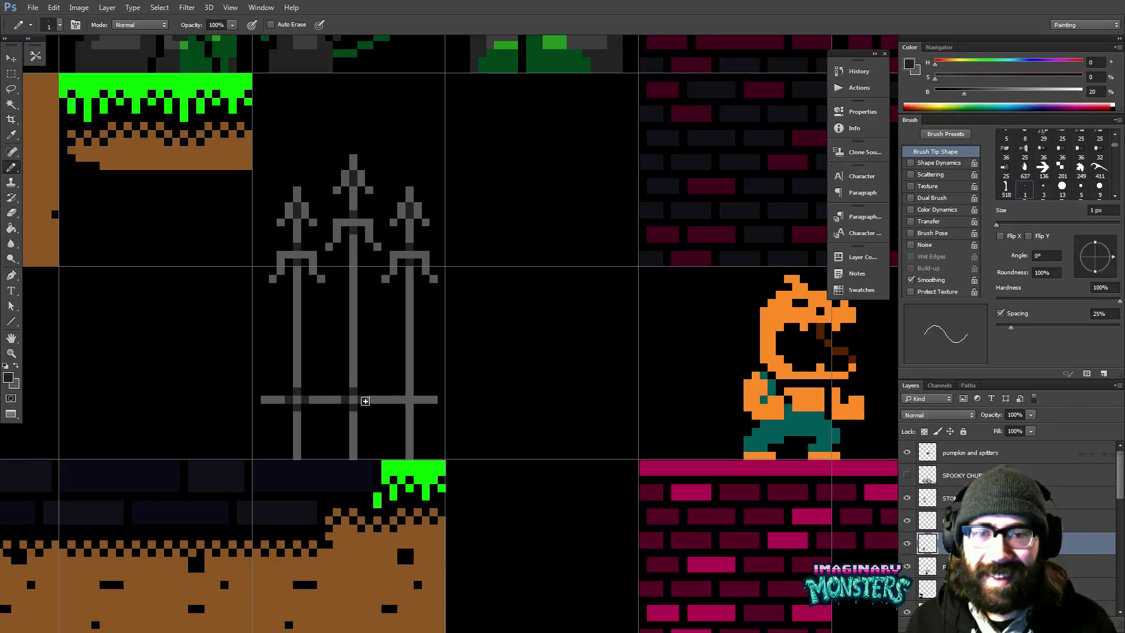
click(409, 390)
click(410, 399)
- Examine the existing small spiked fence elsewhere in the tileset for how its crossbar joints and feet are shaded
key(z)
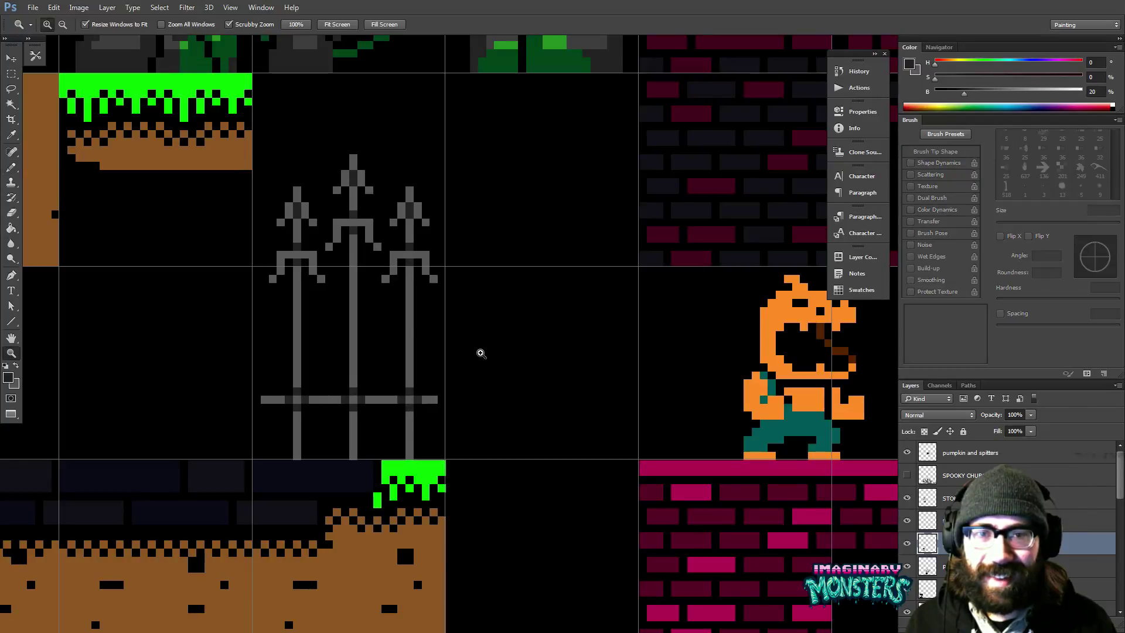
alt+click(477, 352)
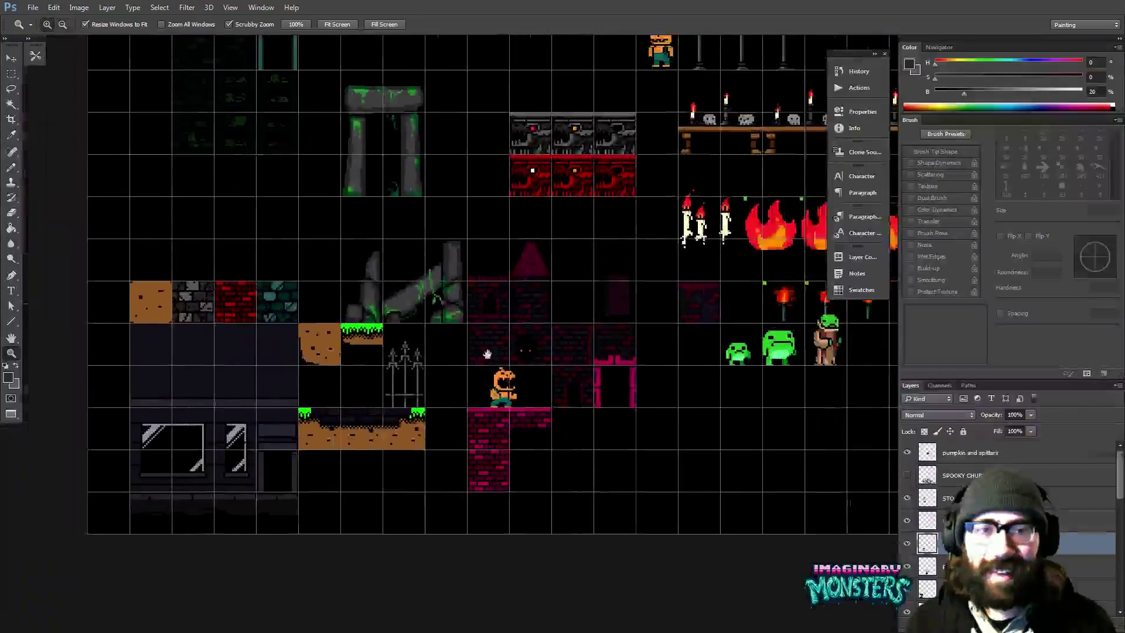
drag(643, 67, 624, 469)
drag(331, 216, 409, 167)
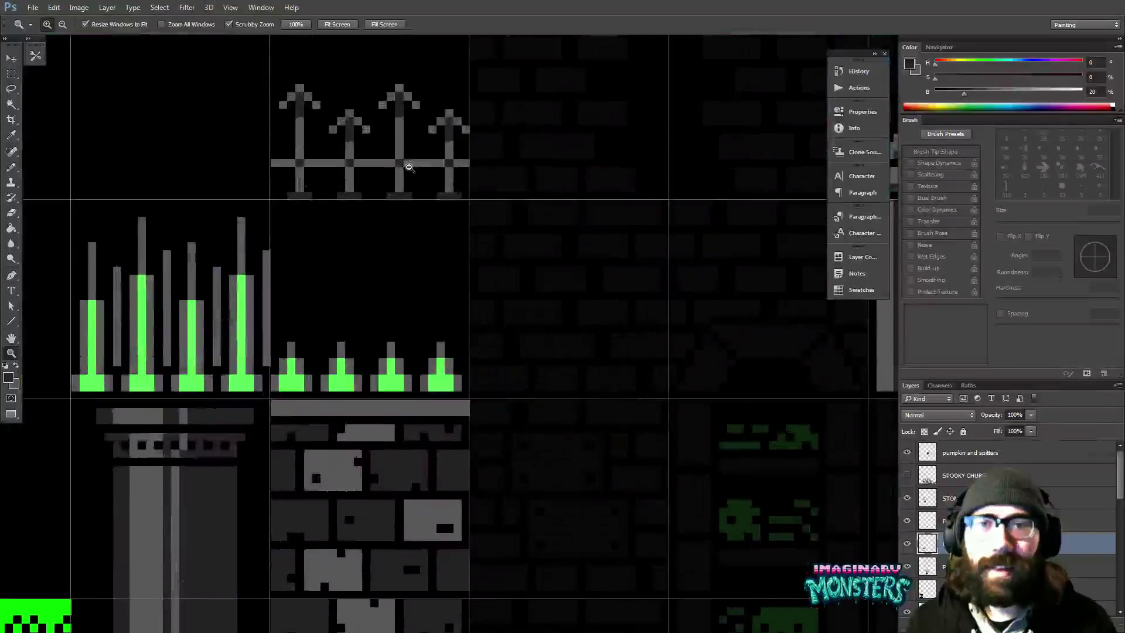
alt+click(409, 167)
scroll(332, 430, down, 15)
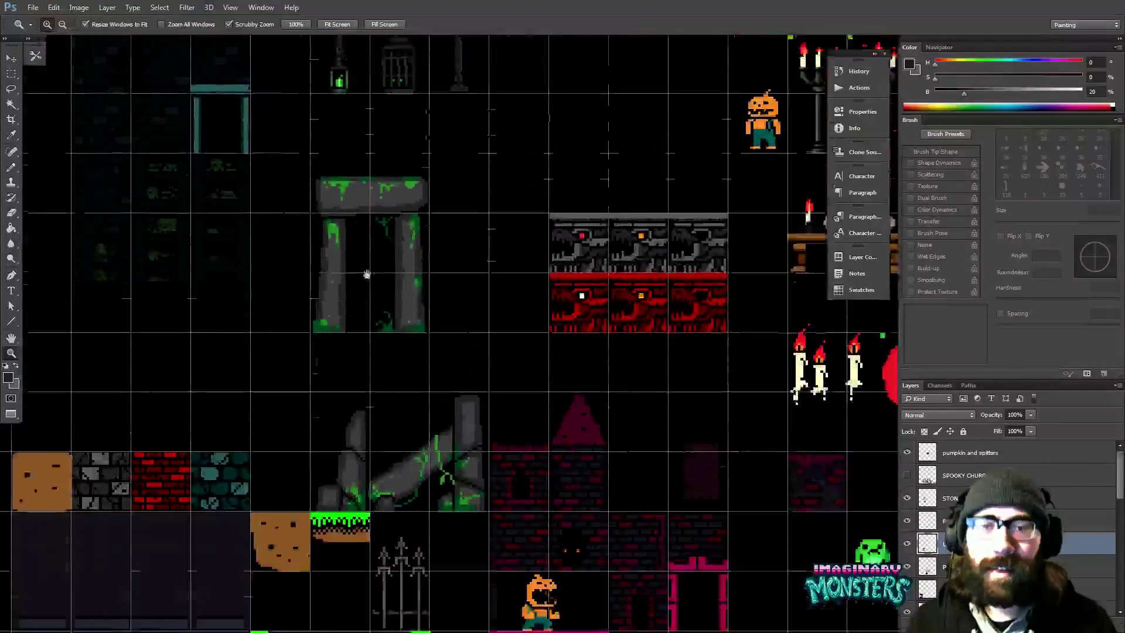
scroll(331, 430, right, 2)
- Paint a single dark grey pixel at each crossbar and pole crossing, and a 3-pixel-wide dark grey foot under each pole
drag(331, 430, 397, 351)
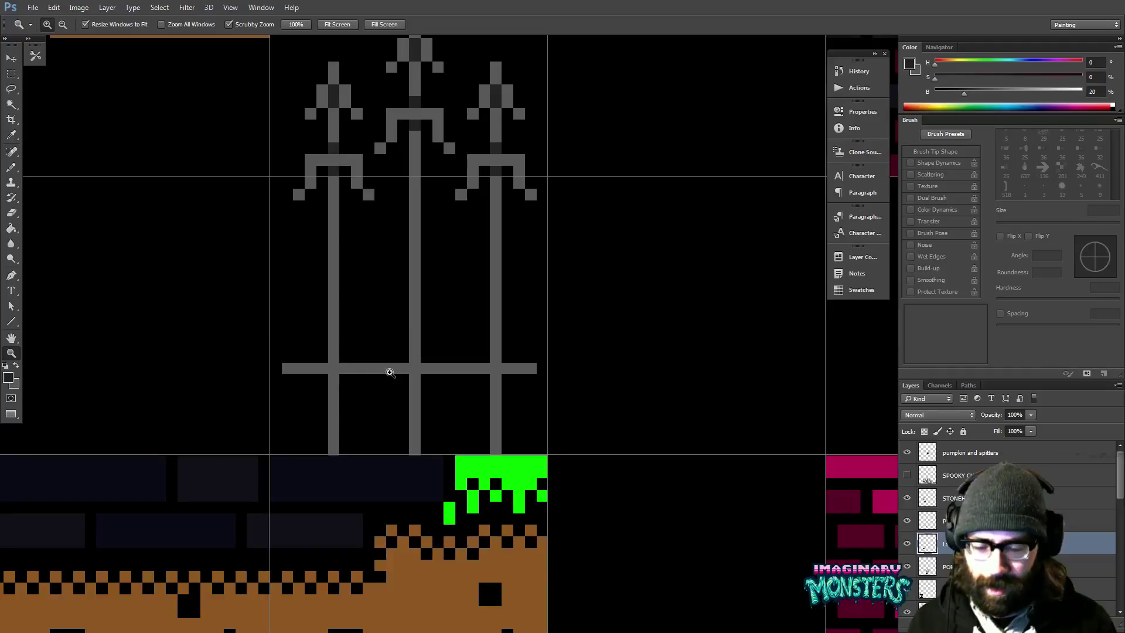
key(b)
click(332, 368)
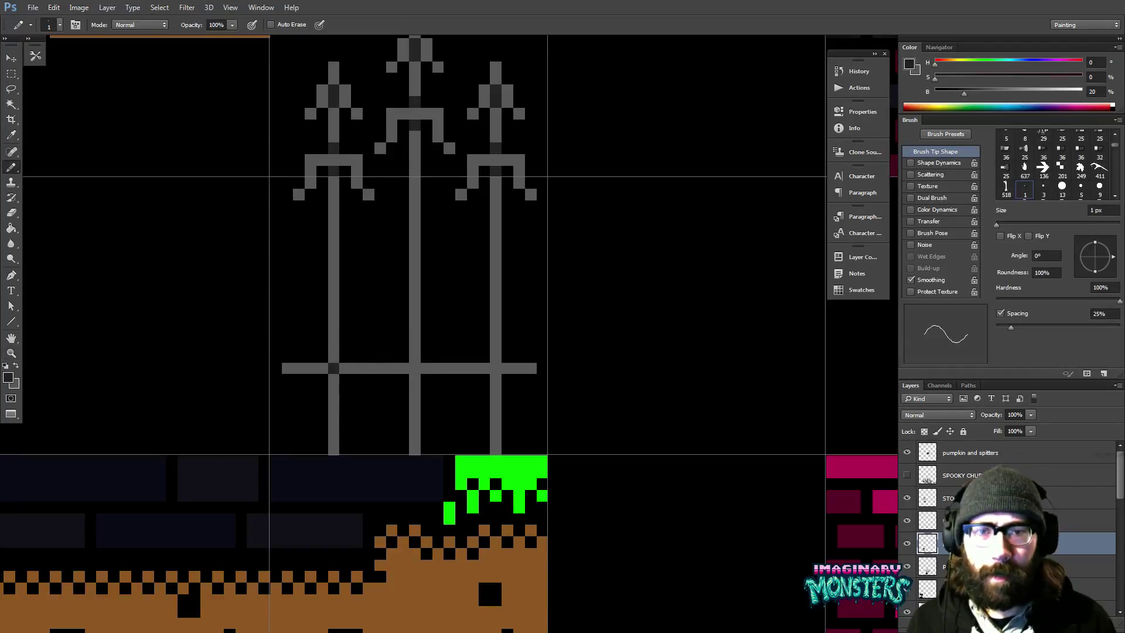
click(414, 368)
click(490, 368)
drag(321, 448, 507, 448)
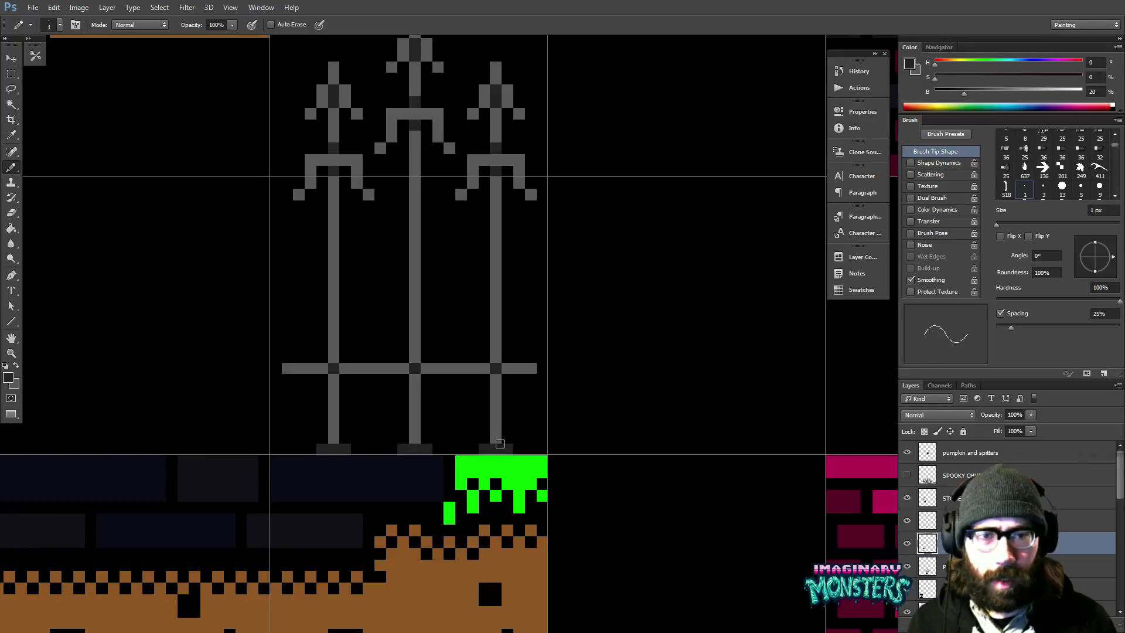
key(z)
alt+click(514, 391)
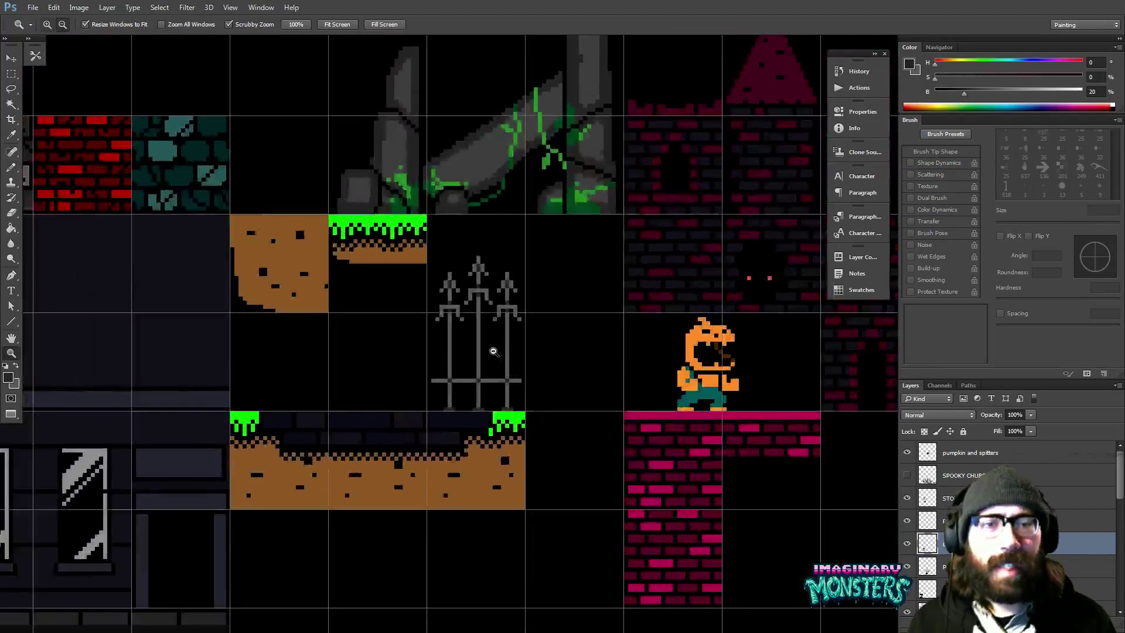
drag(546, 303, 491, 324)
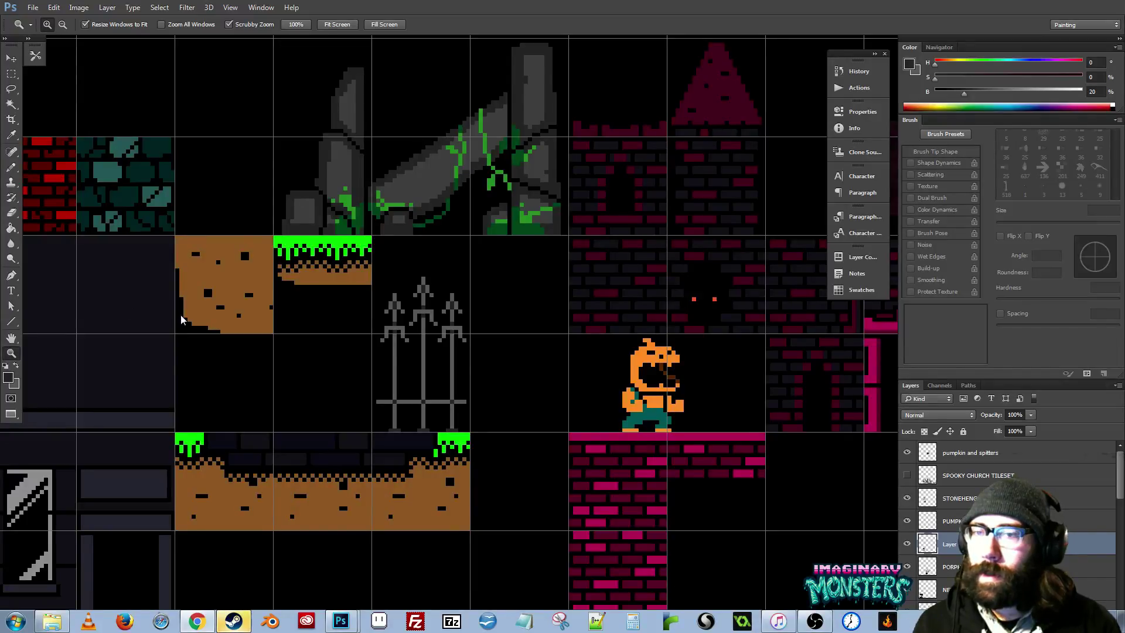
drag(195, 321, 163, 313)
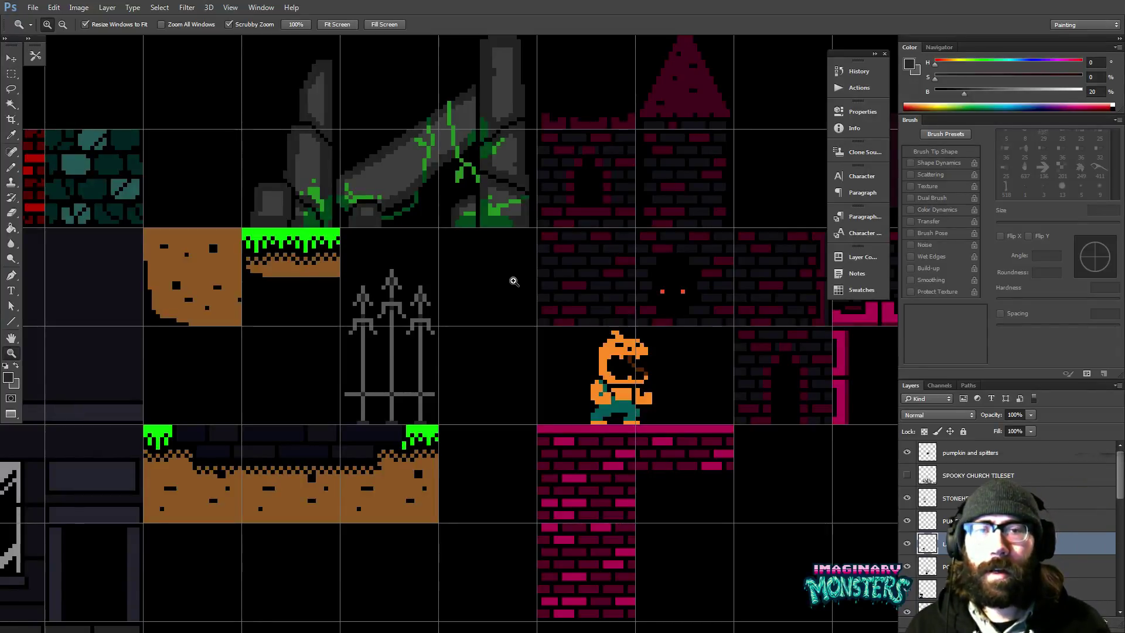
mouse_move(501, 353)
mouse_down()
mouse_move(473, 322)
mouse_move(495, 372)
mouse_up()
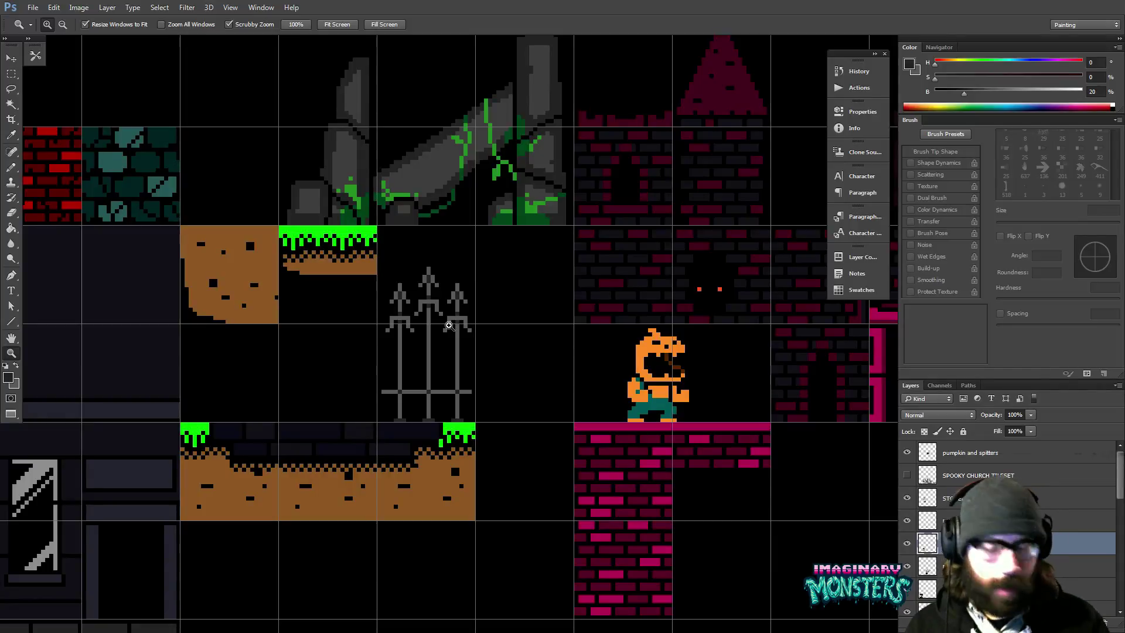
mouse_move(235, 628)
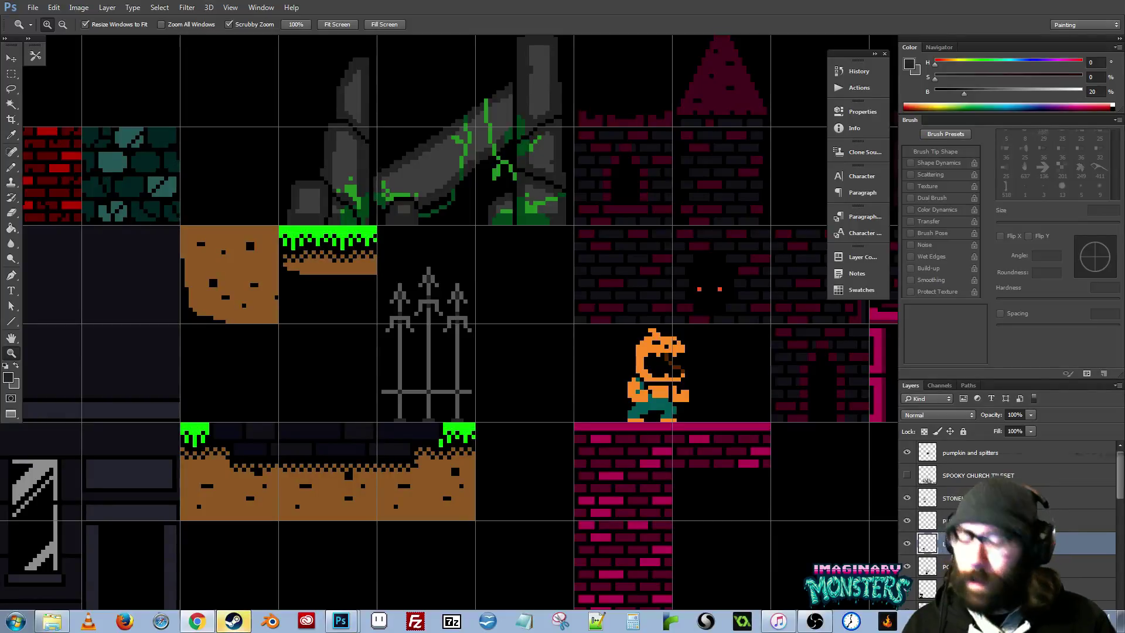
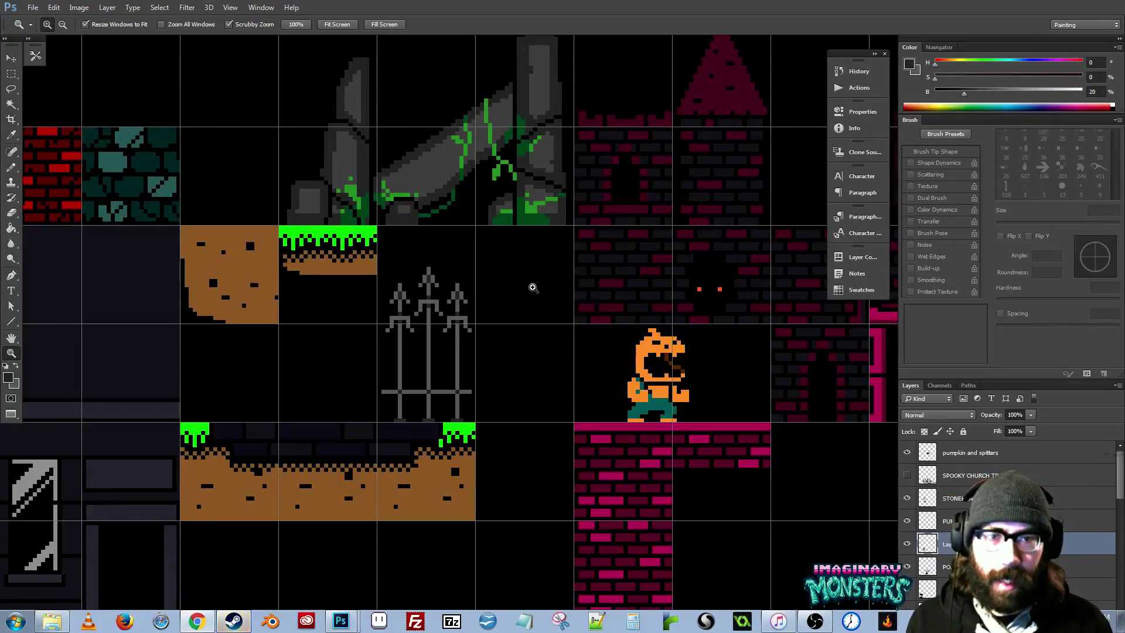
drag(547, 371, 479, 341)
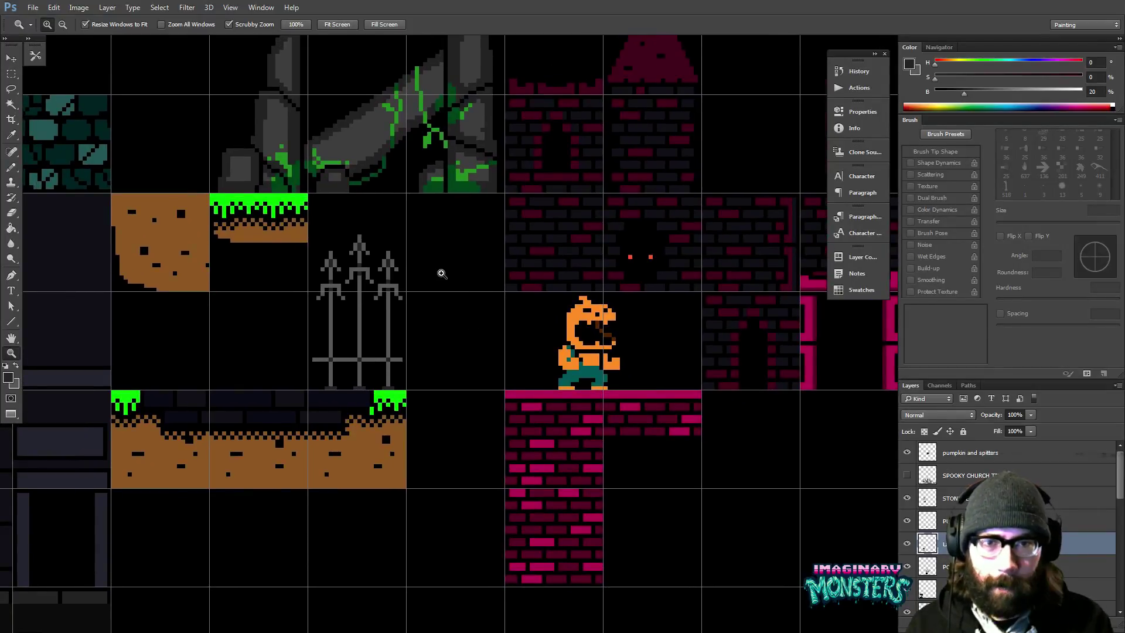
drag(513, 319, 485, 314)
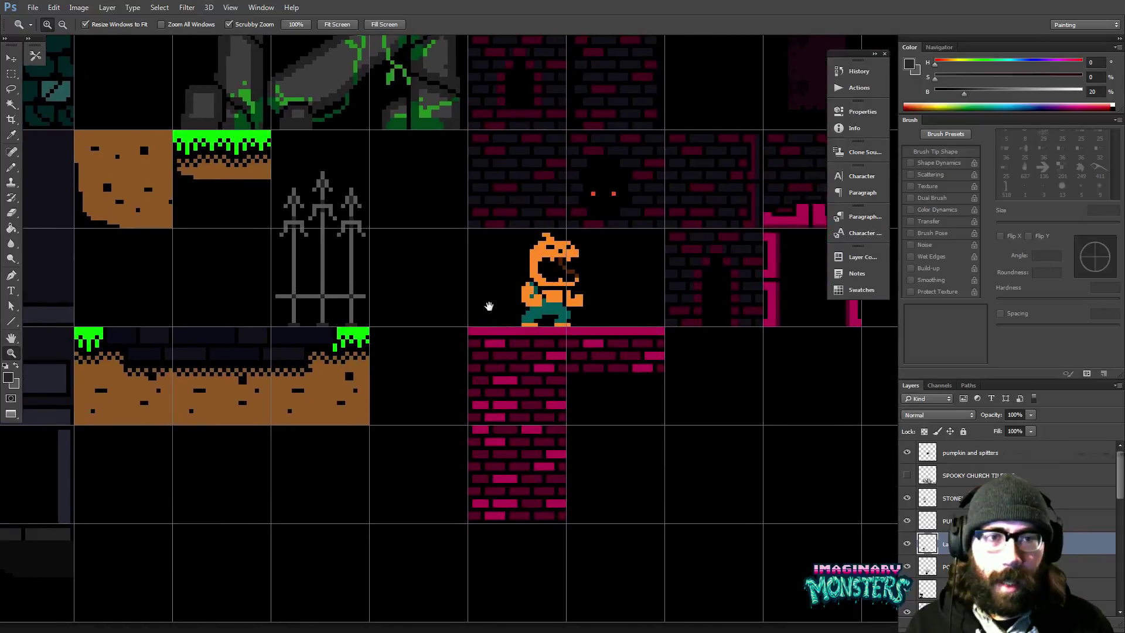
drag(513, 272, 565, 284)
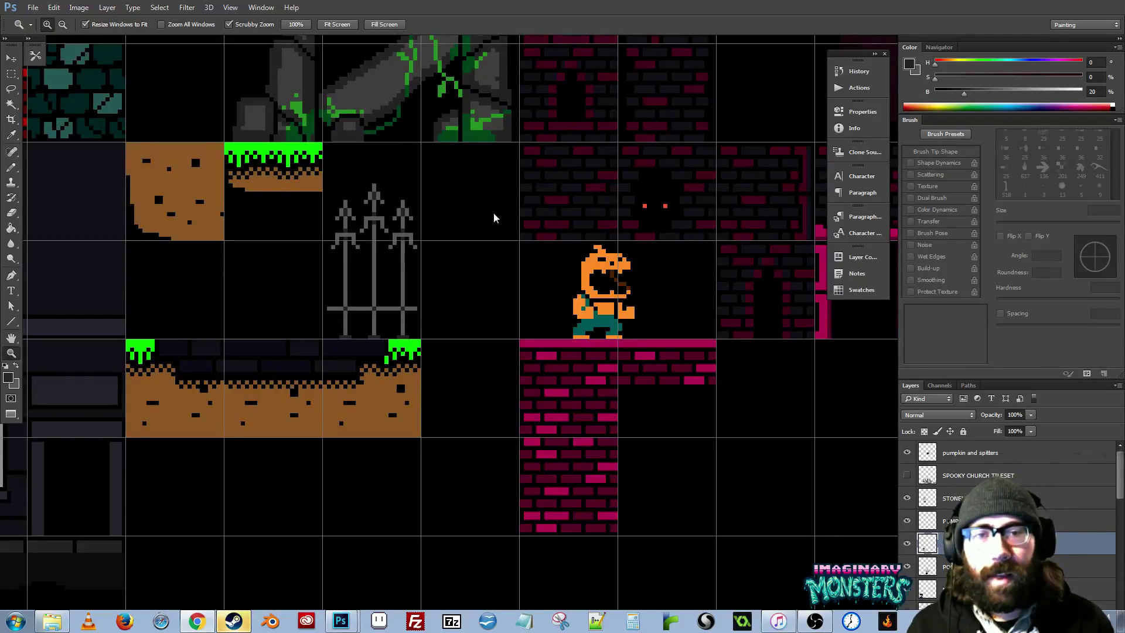
drag(499, 308, 415, 289)
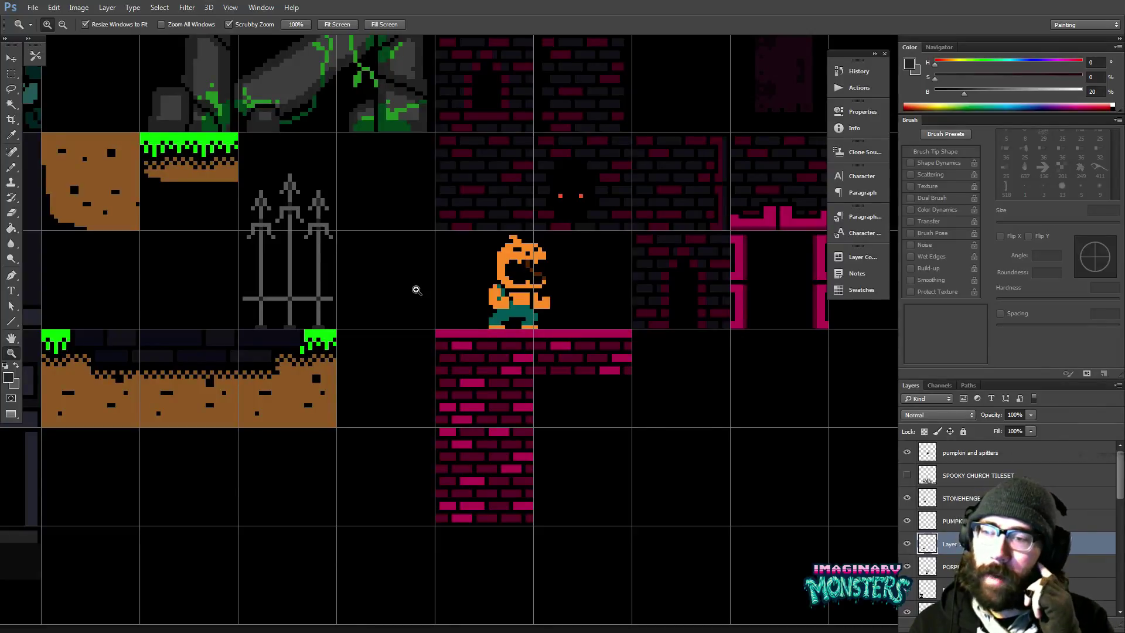
drag(581, 241, 517, 322)
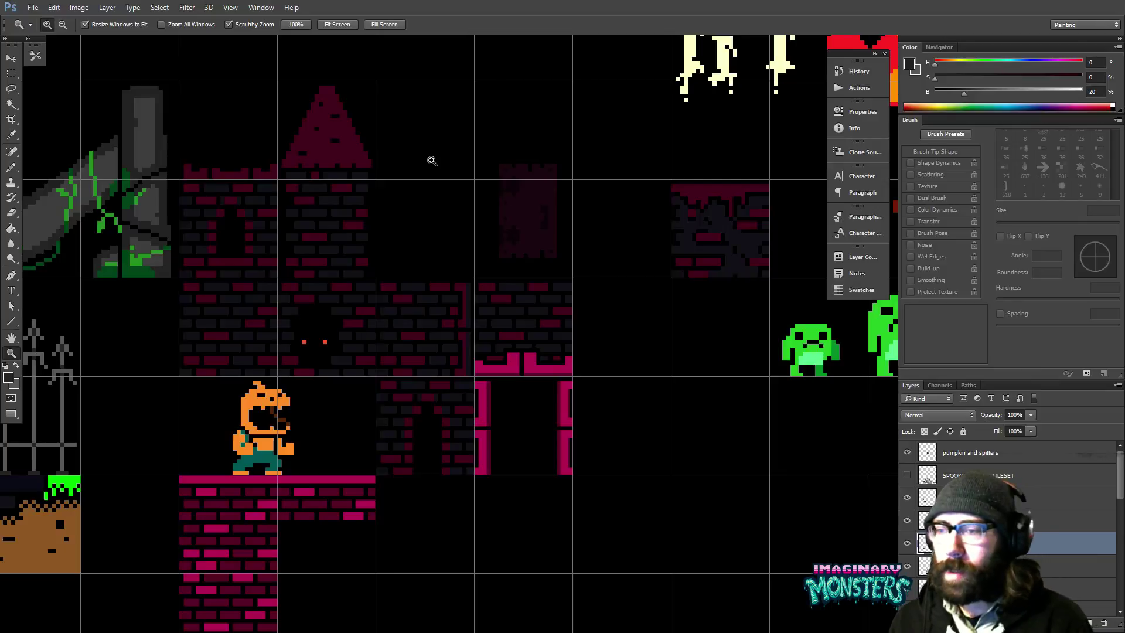
drag(160, 373, 431, 327)
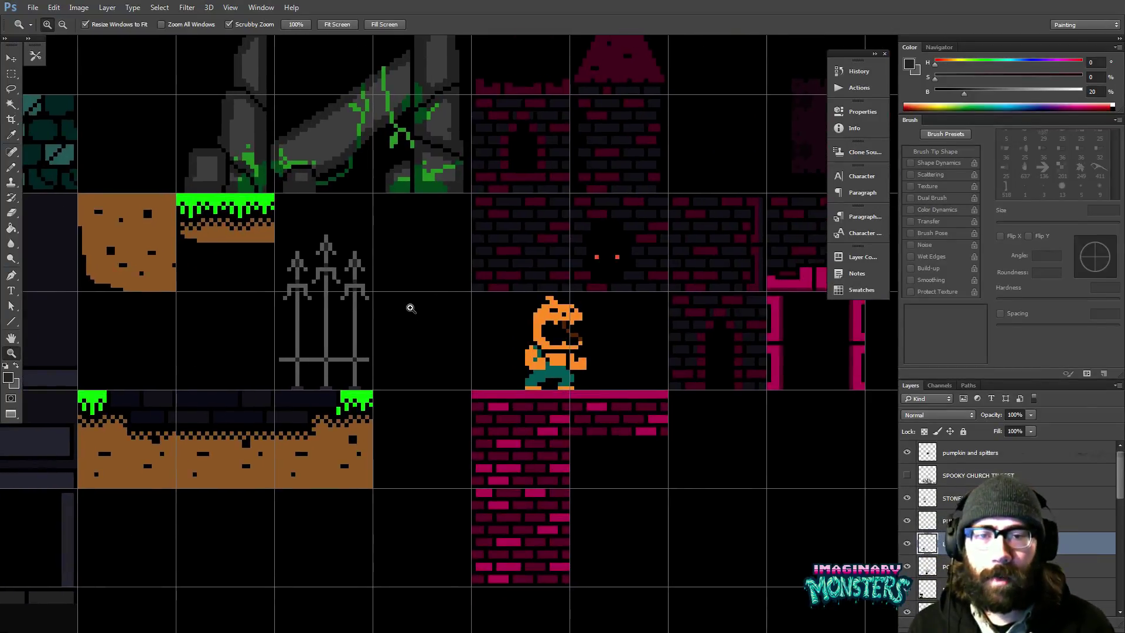
- Examine the spear fence against the neighbouring ground, ruined stone, castle and pumpkin creature tiles
drag(350, 357, 394, 354)
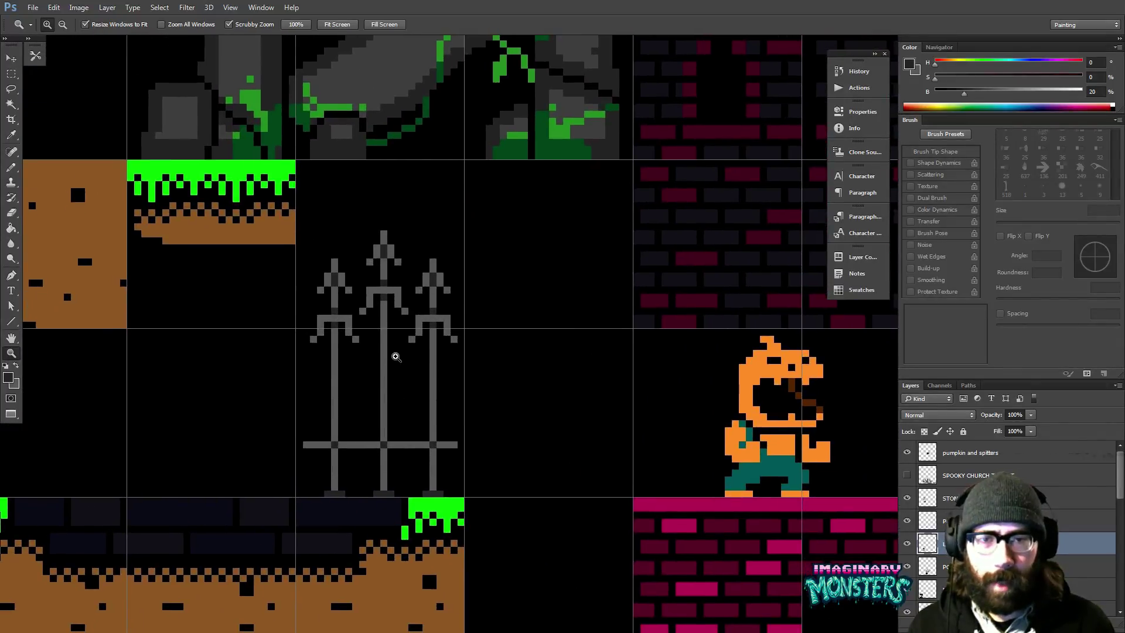
alt+click(396, 357)
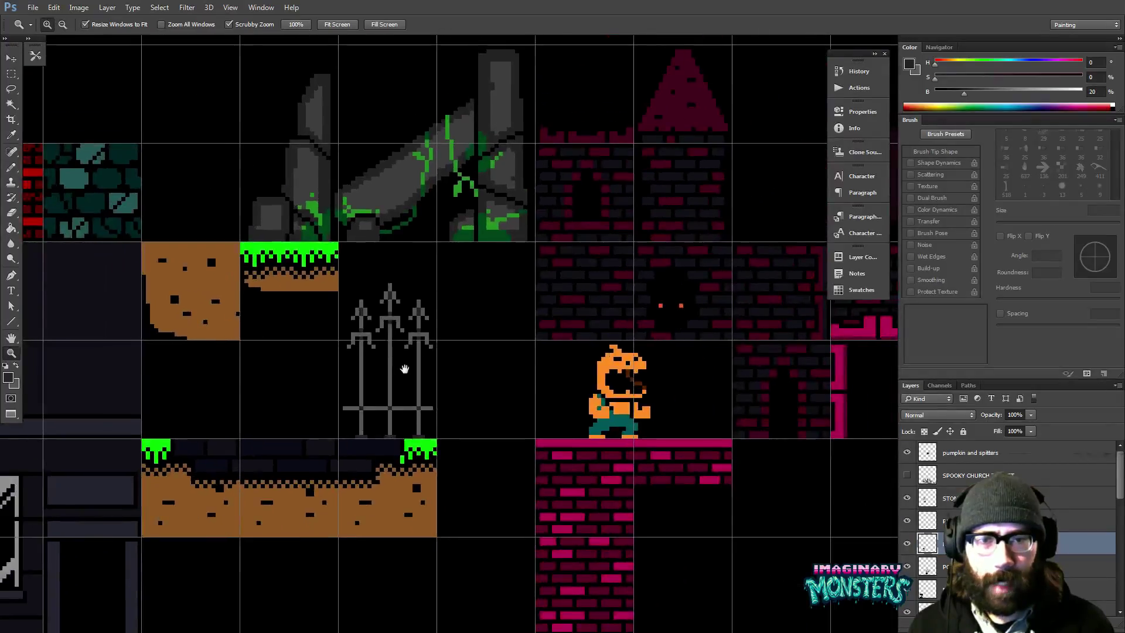
drag(404, 369, 372, 349)
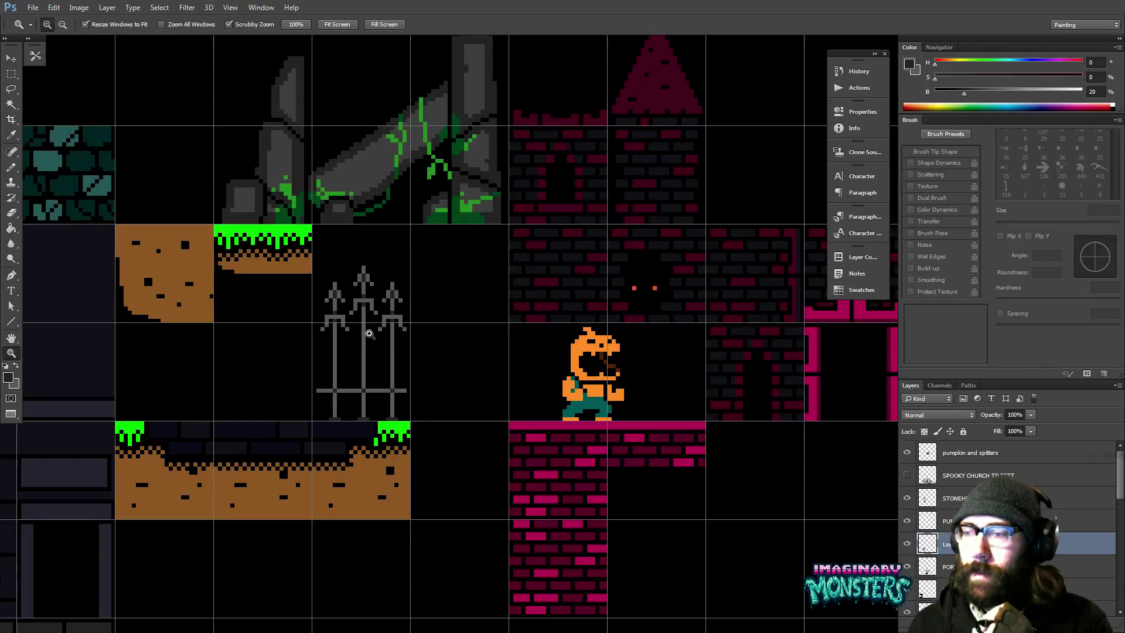
scroll(440, 427, right, 3)
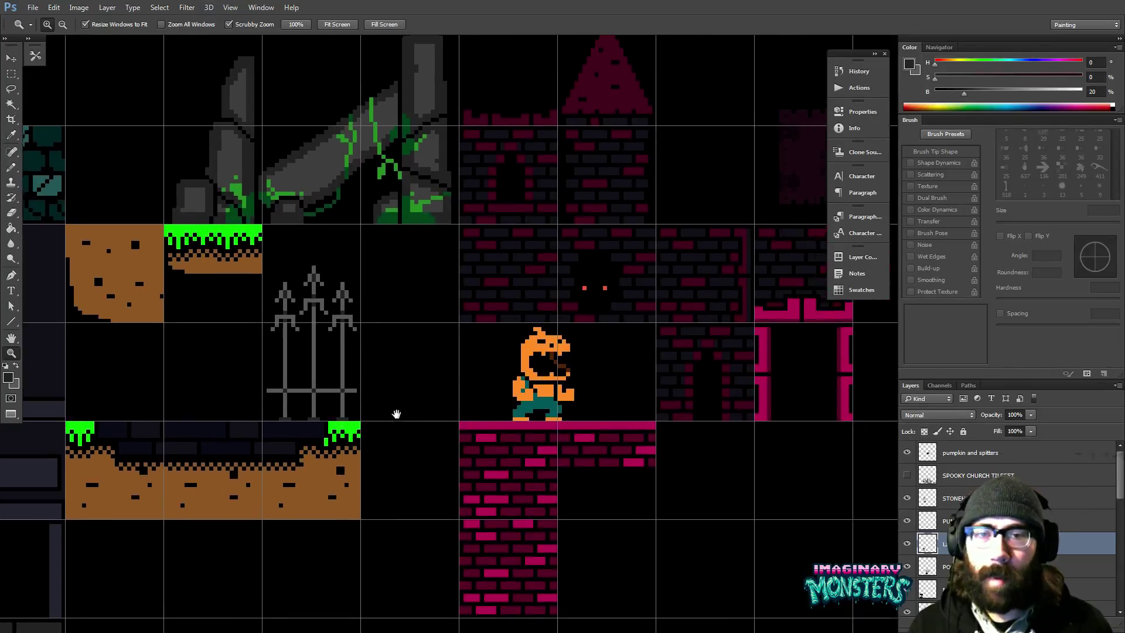
scroll(397, 414, up, 1)
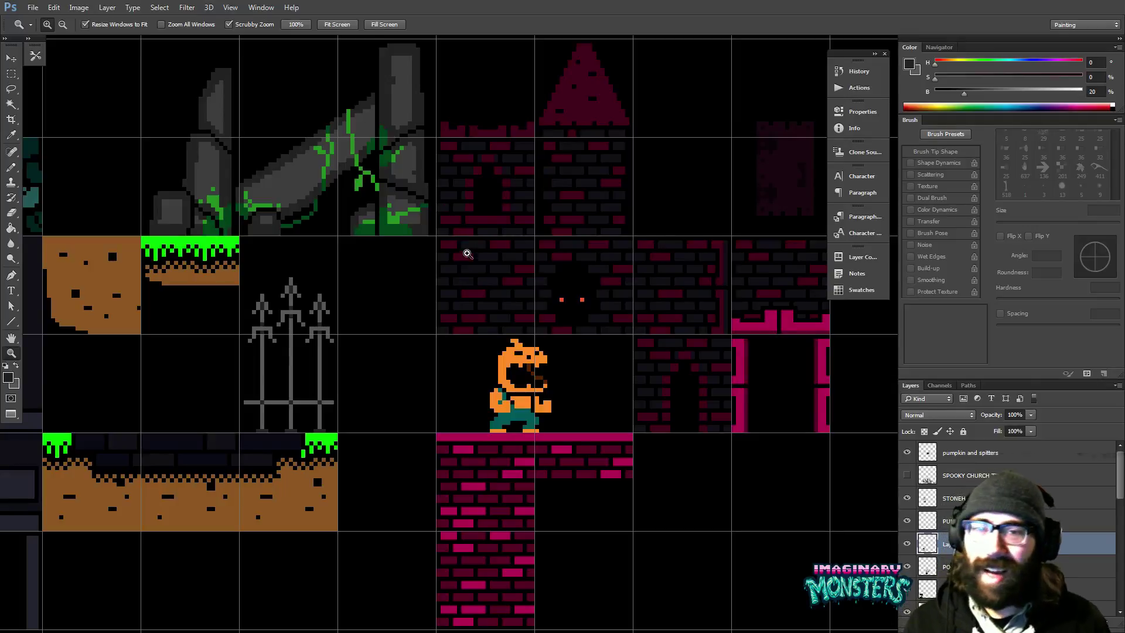
drag(377, 390, 425, 302)
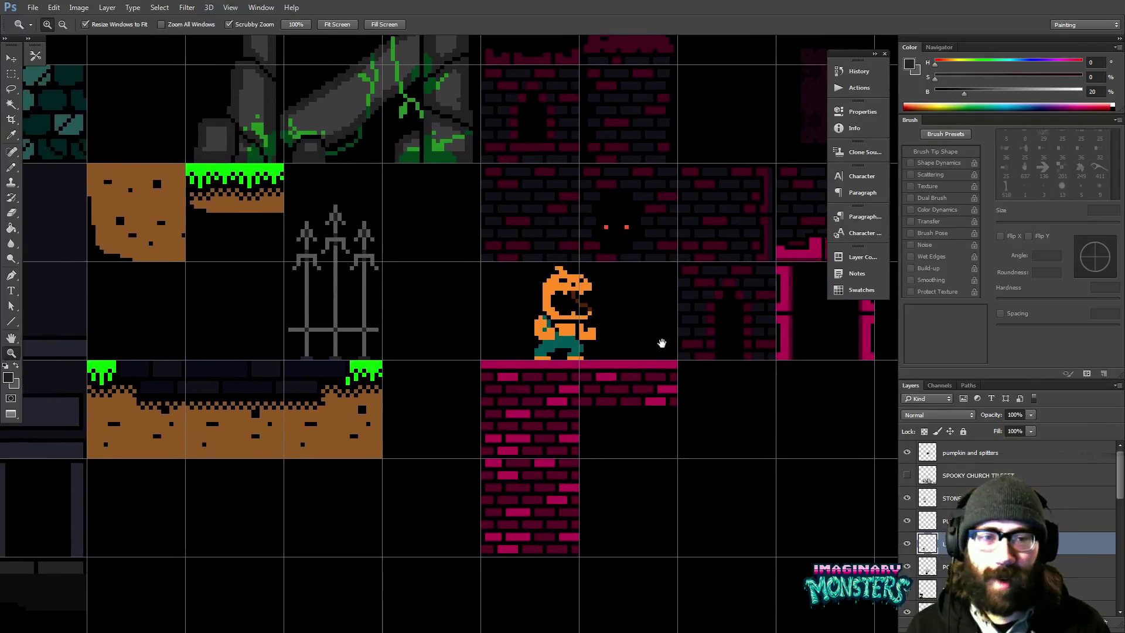
drag(661, 344, 542, 321)
scroll(564, 245, down, 1)
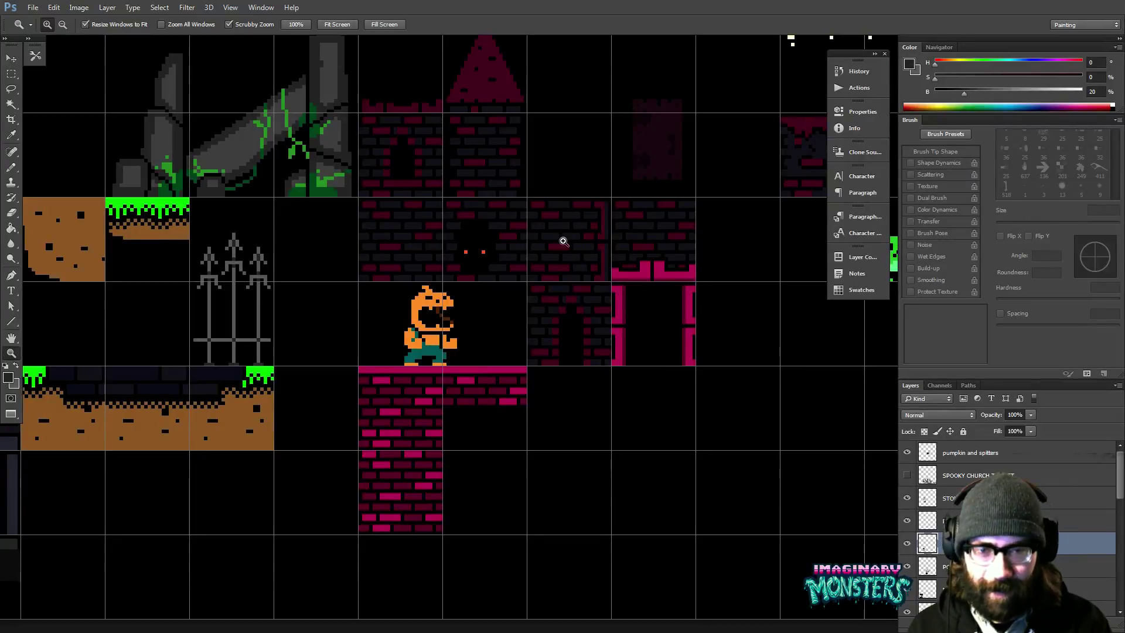
drag(475, 327, 626, 426)
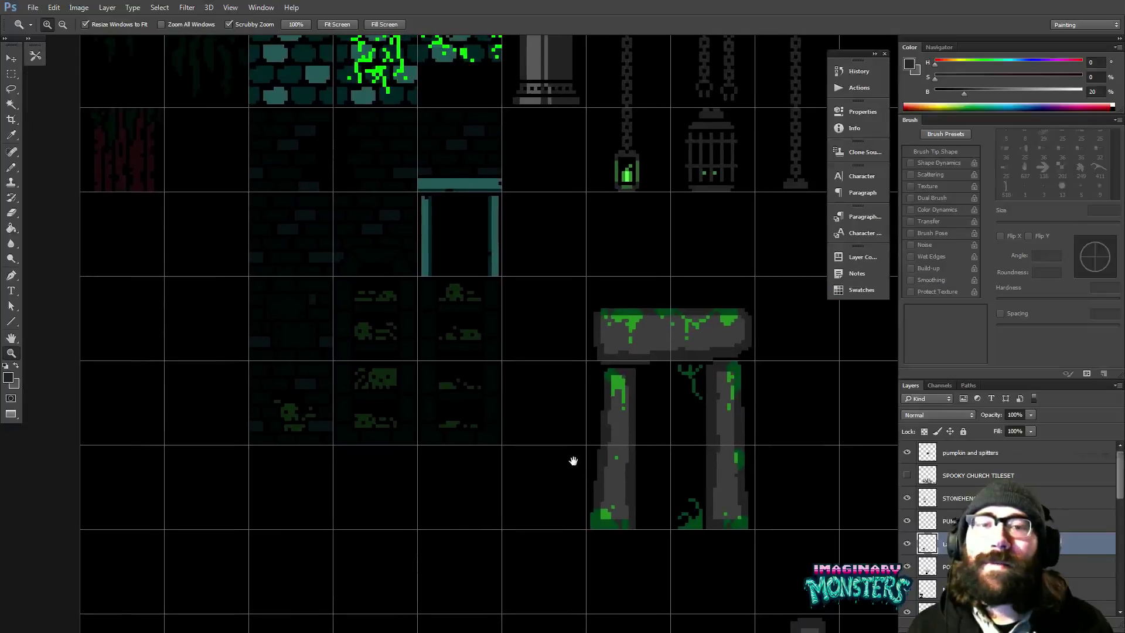
drag(573, 461, 398, 259)
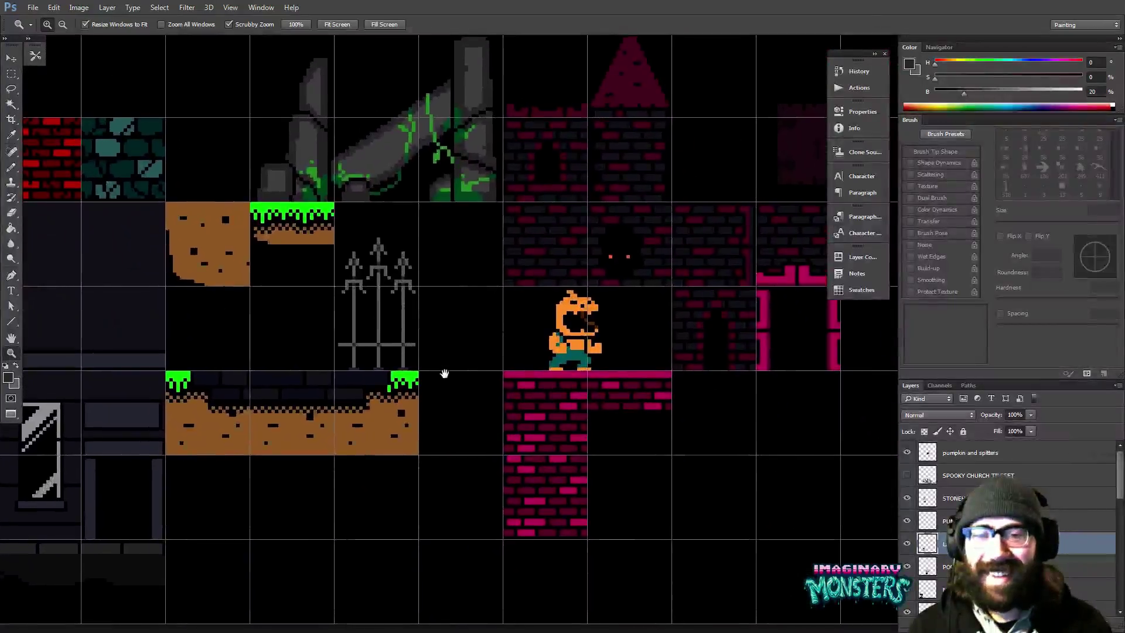
drag(471, 384, 502, 356)
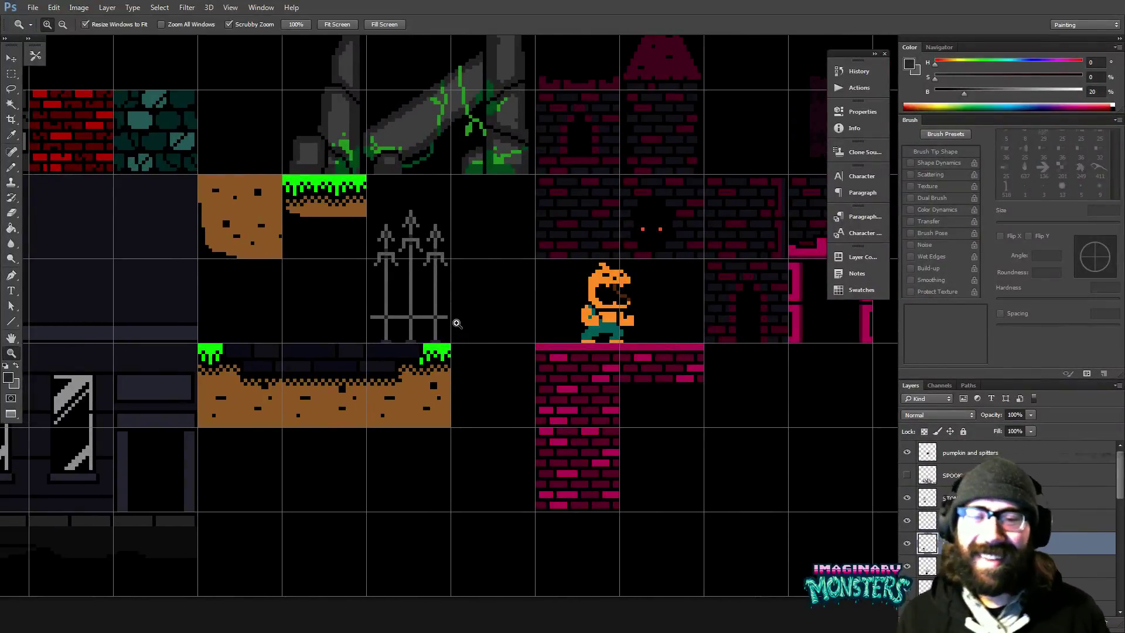
drag(473, 306, 491, 335)
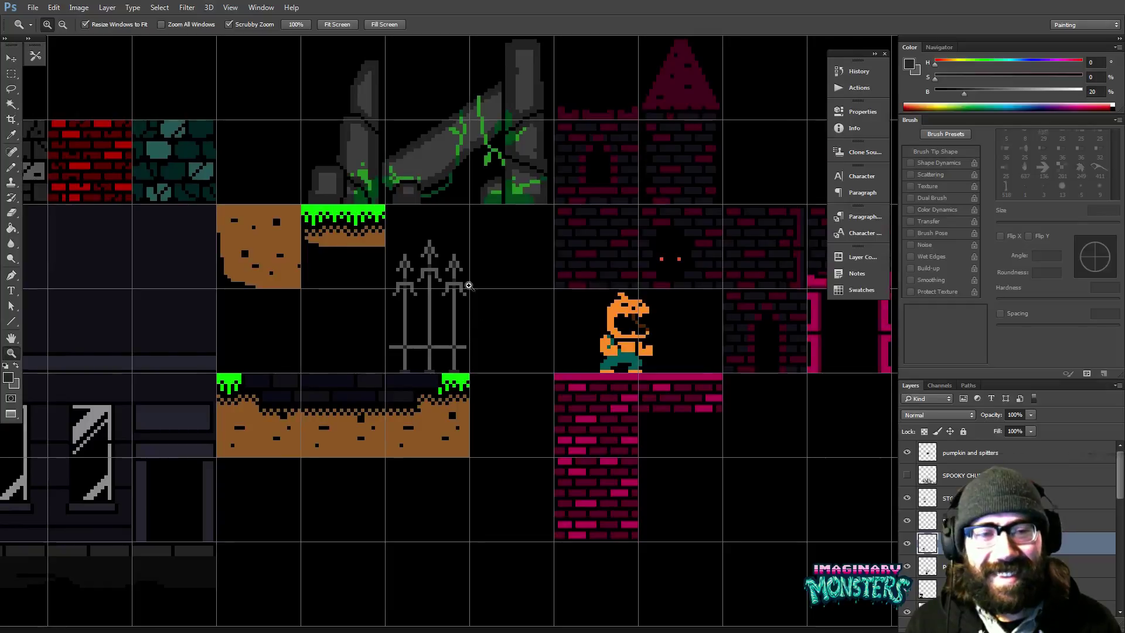
- Hide the tile grid to inspect the fence and surrounding scene without lines, and restore the grid
key(ctrl+apostrophe)
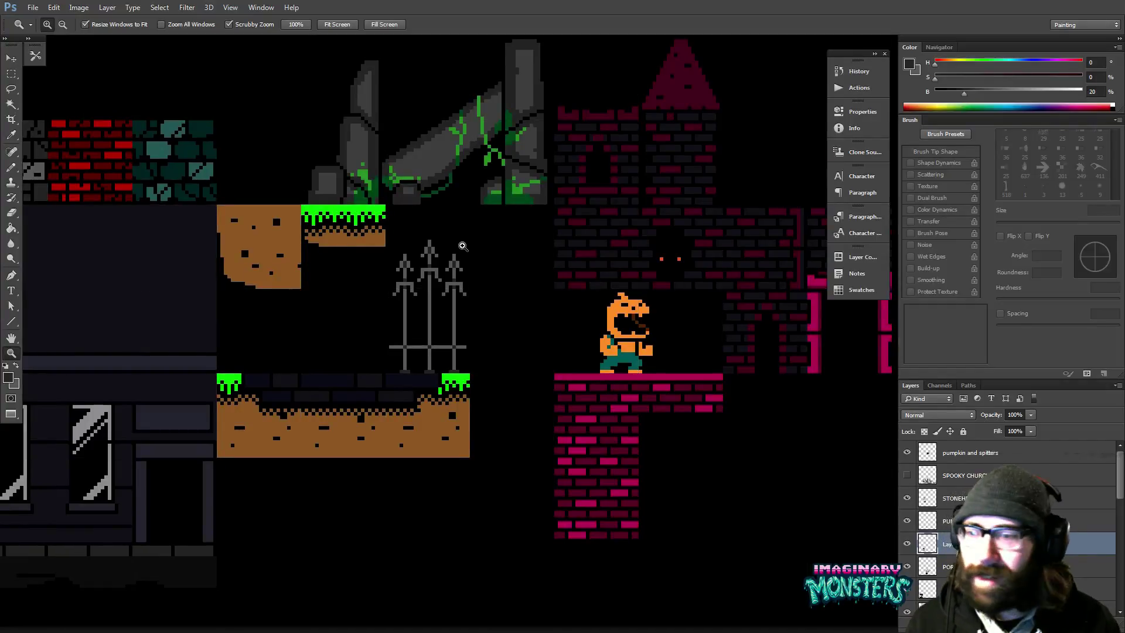
drag(553, 357, 500, 339)
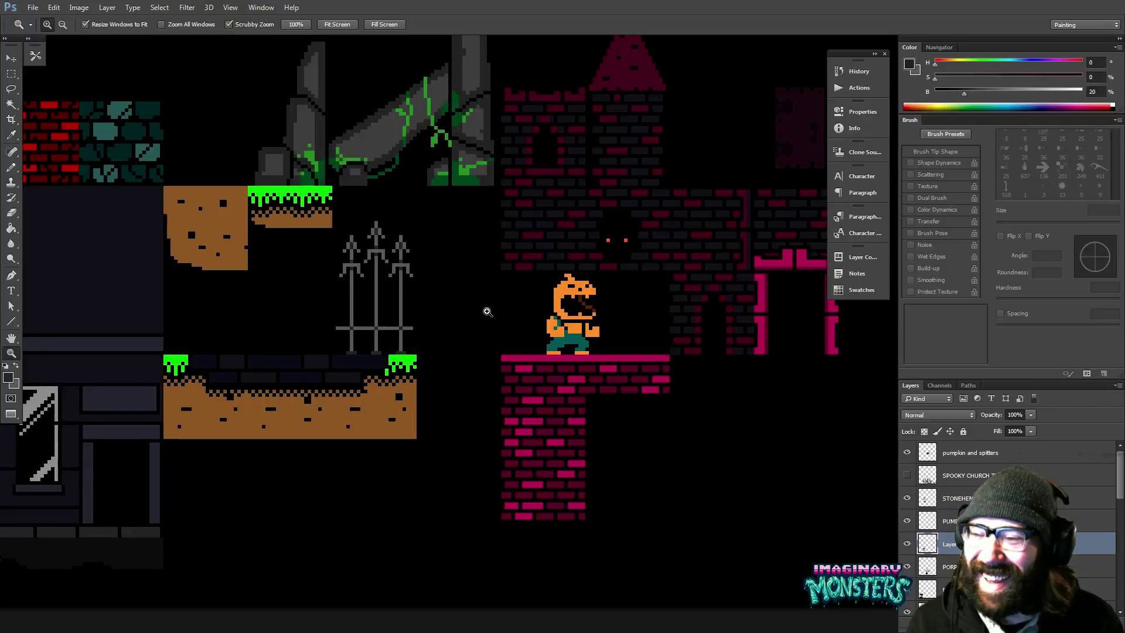
drag(557, 325, 548, 362)
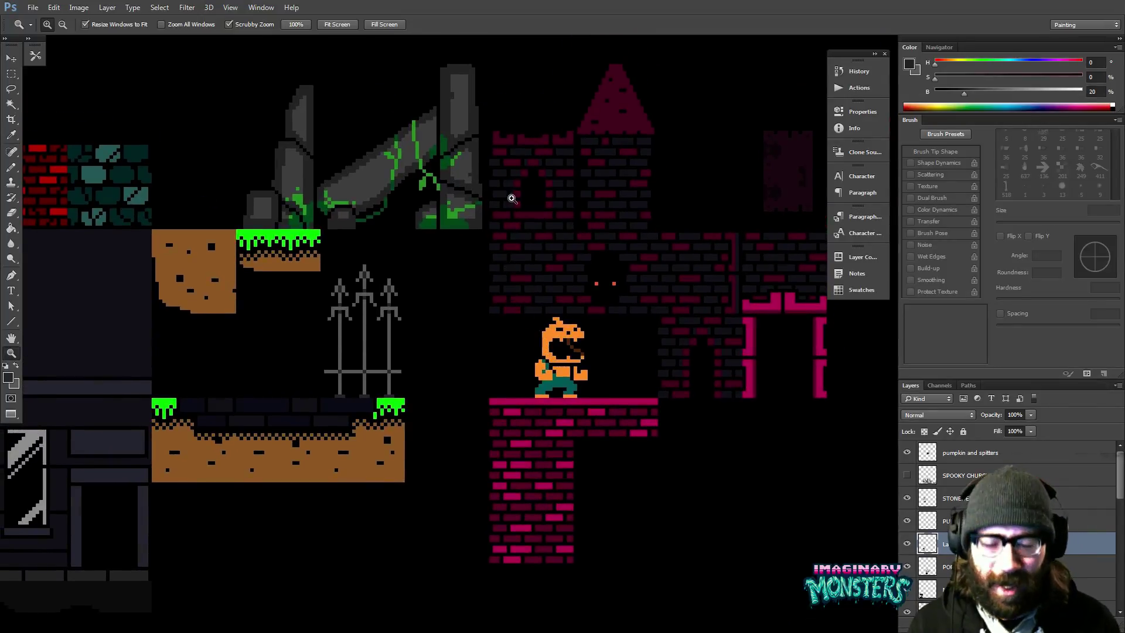
key(ctrl+apostrophe)
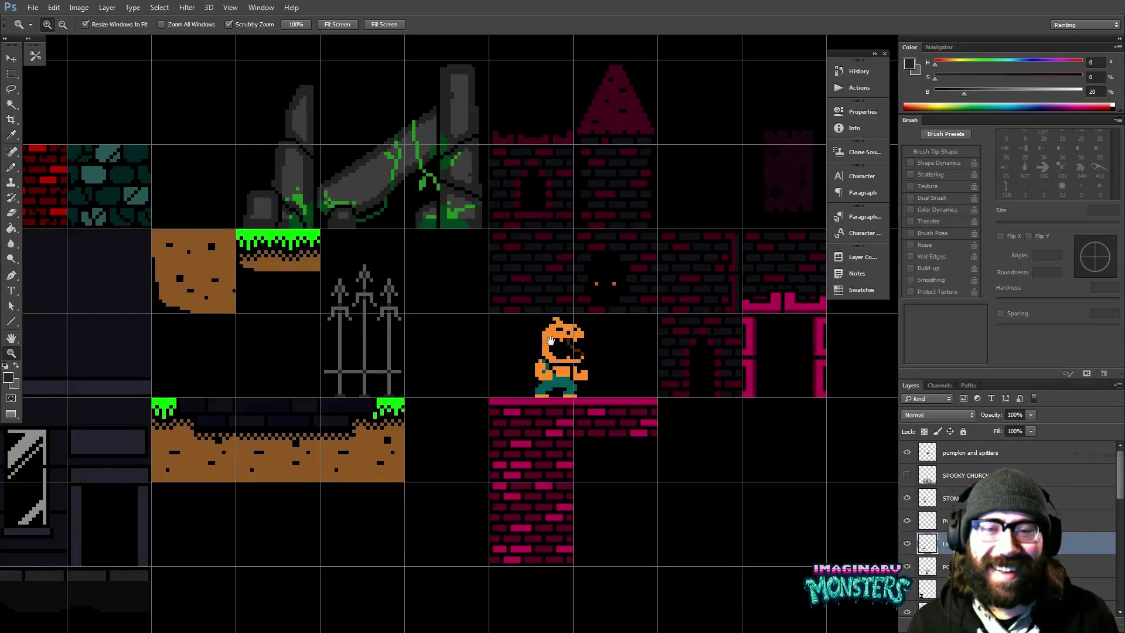
- Review the wider tileset, including the graveyard, stone arch and castle tiles, to compare them with the new fence
drag(558, 322, 494, 345)
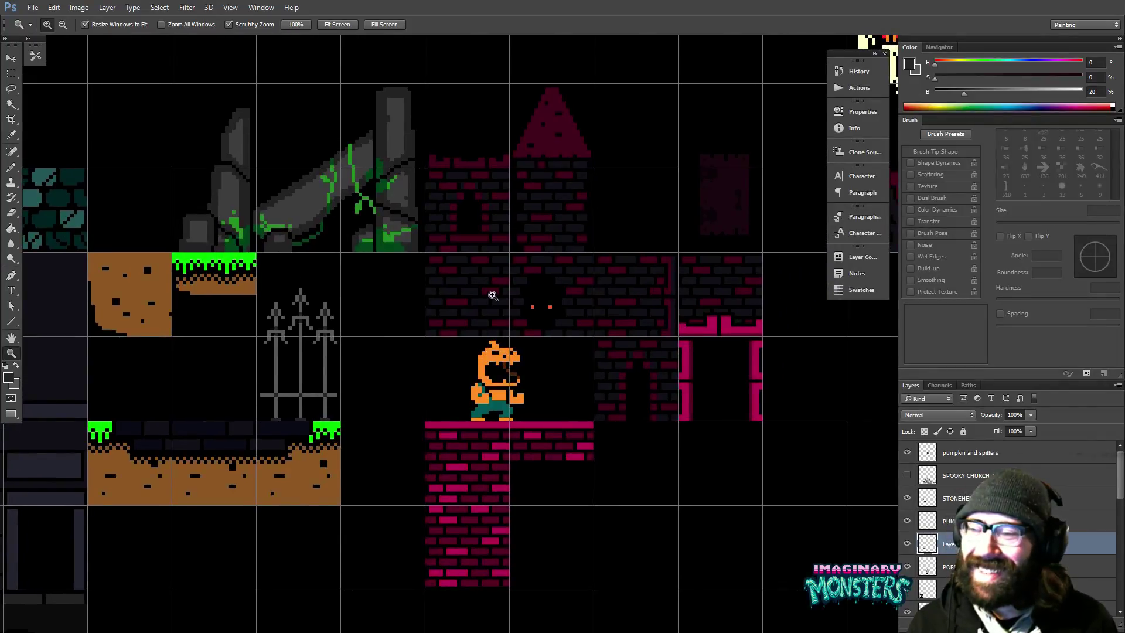
drag(580, 262, 552, 289)
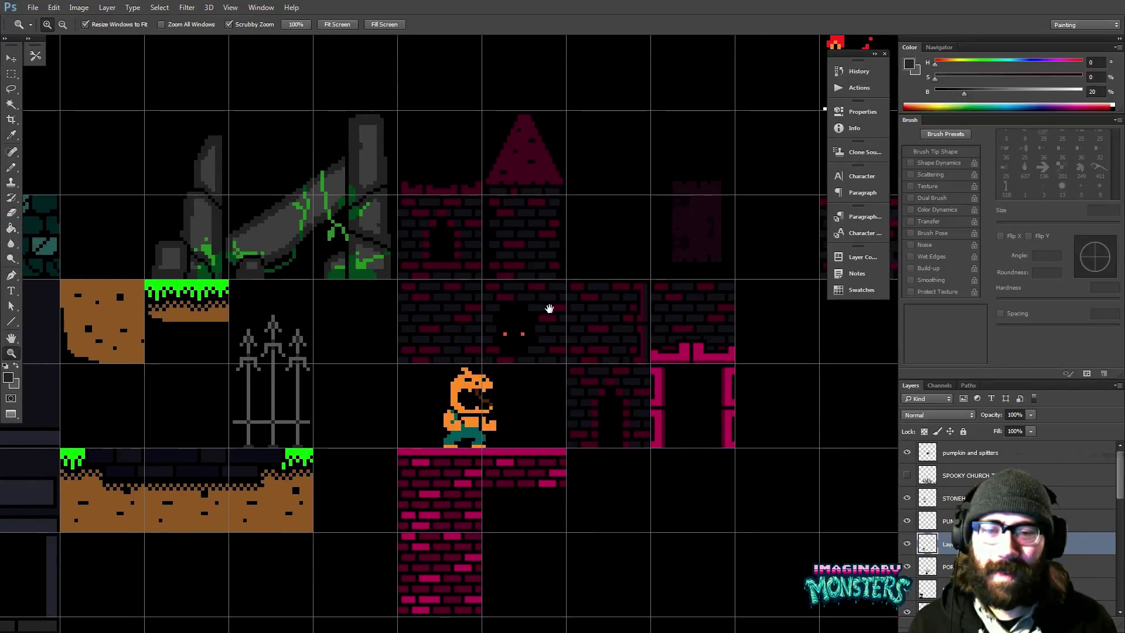
drag(549, 307, 527, 289)
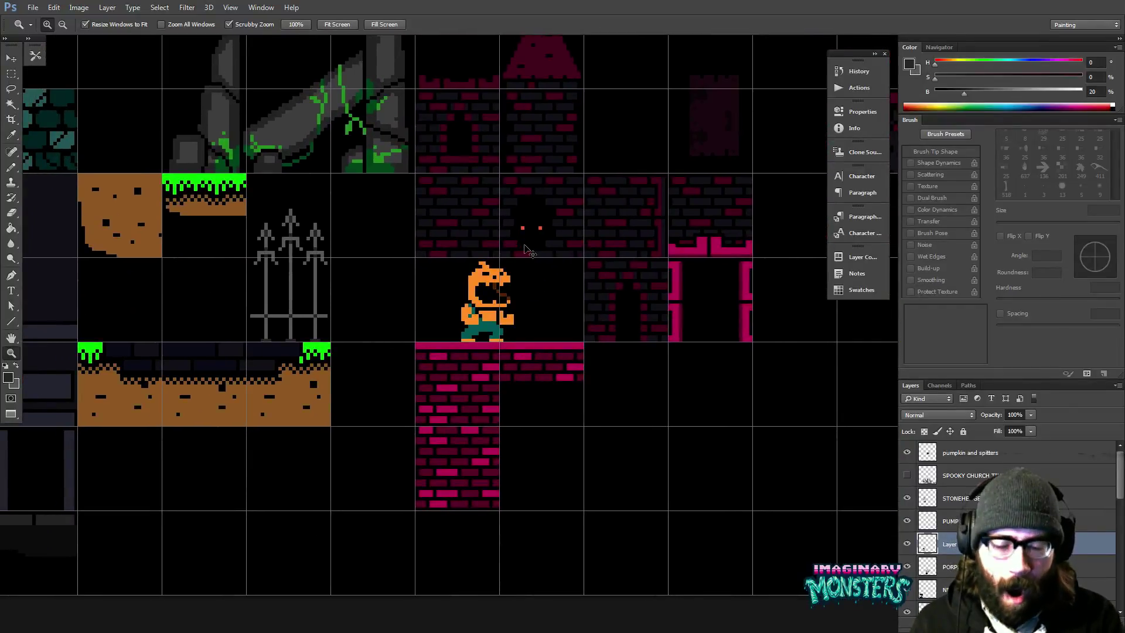
key(ctrl+minus)
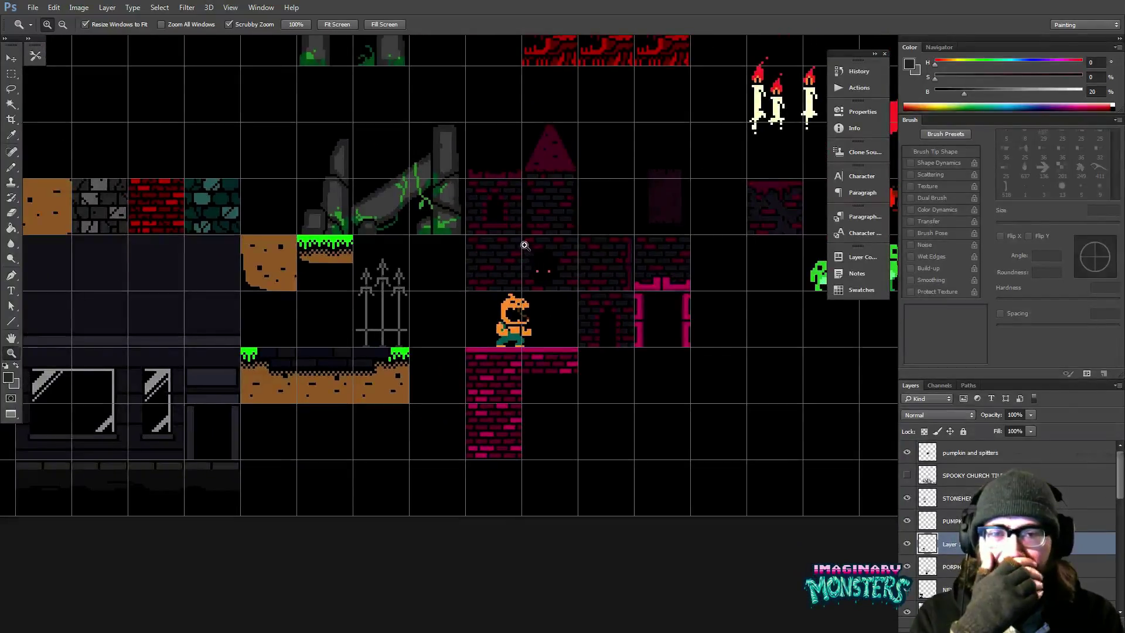
drag(351, 211, 382, 319)
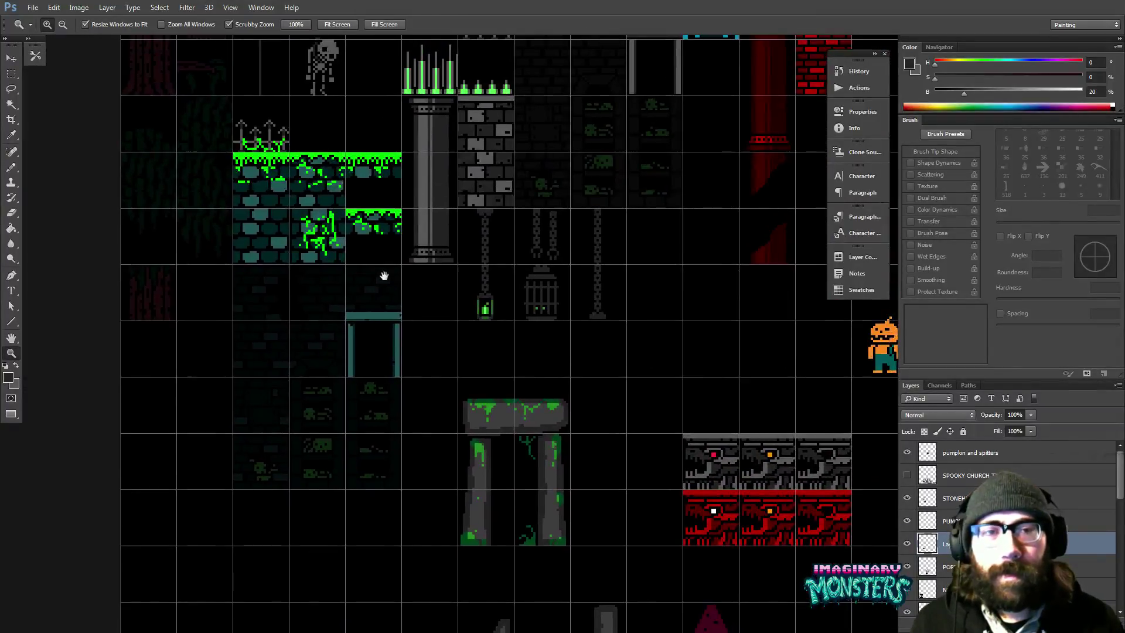
drag(384, 276, 374, 492)
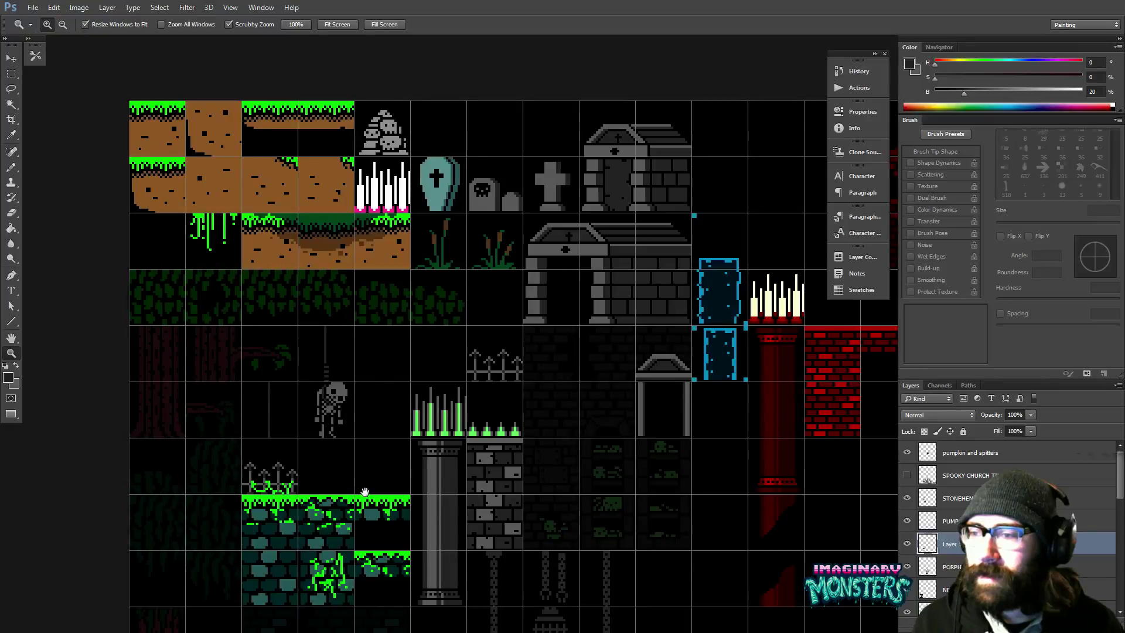
drag(386, 499, 354, 390)
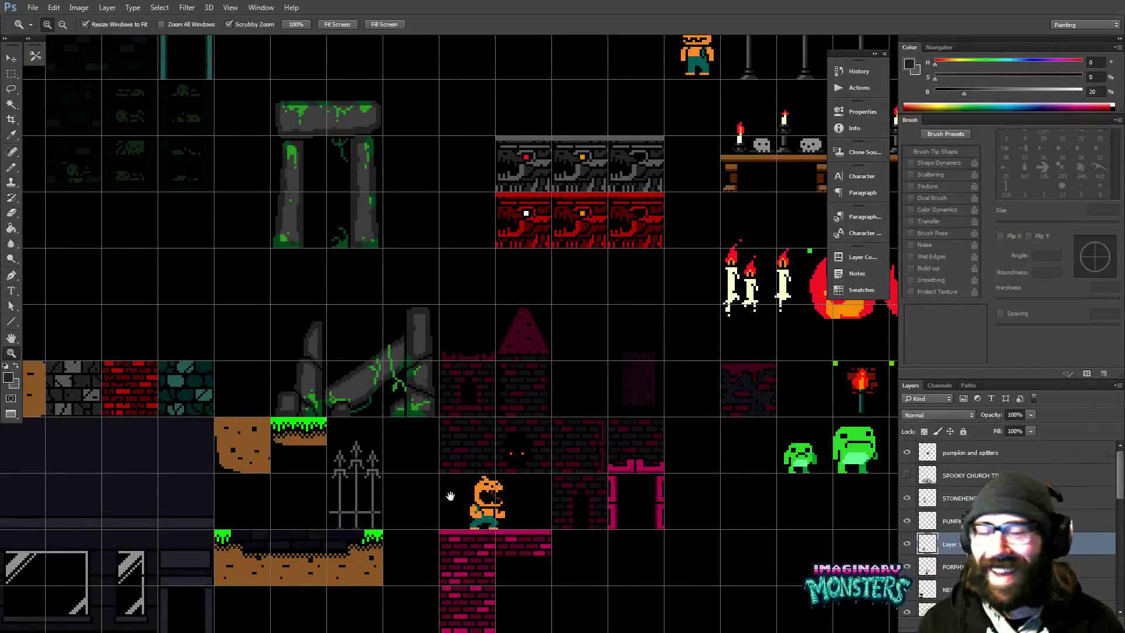
drag(452, 494, 414, 368)
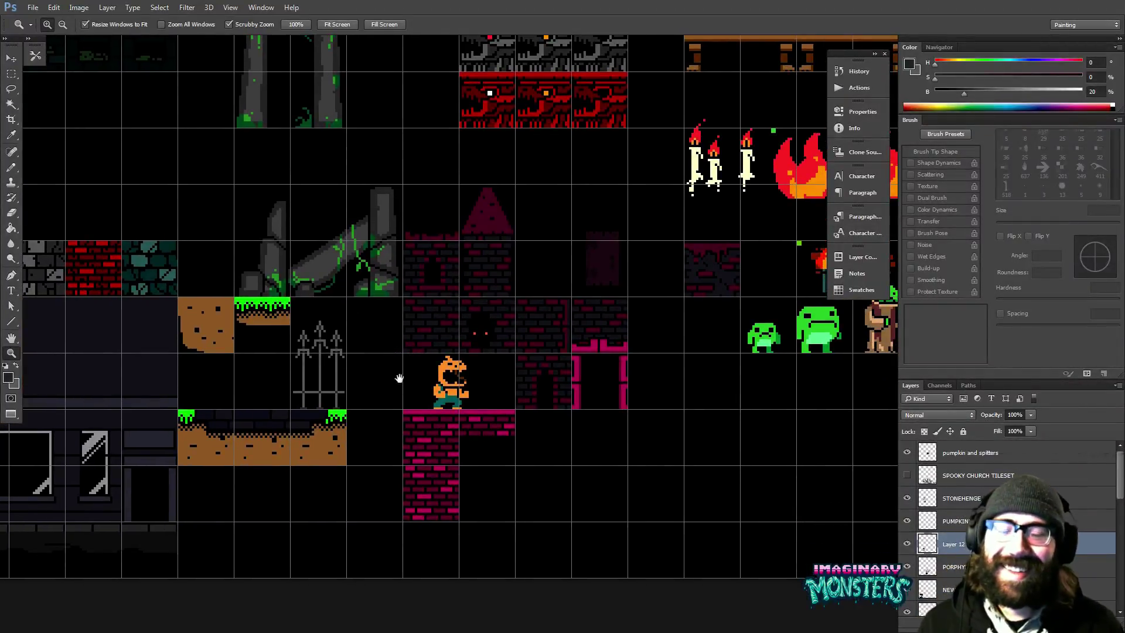
drag(413, 412, 441, 405)
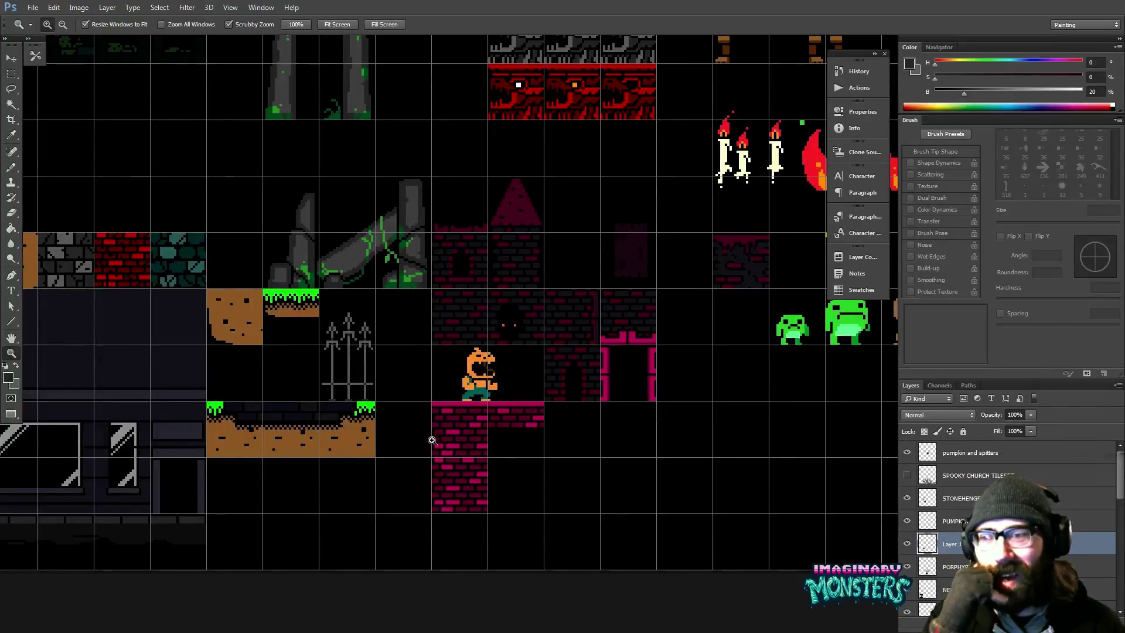
scroll(448, 428, down, 2)
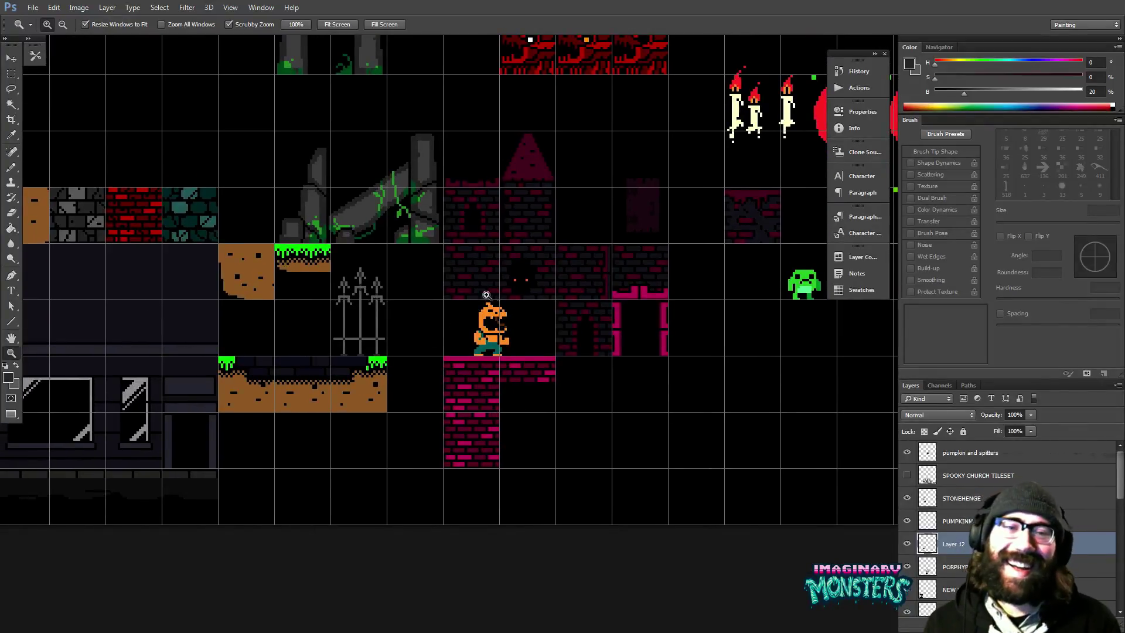
scroll(487, 295, down, 1)
scroll(513, 305, down, 1)
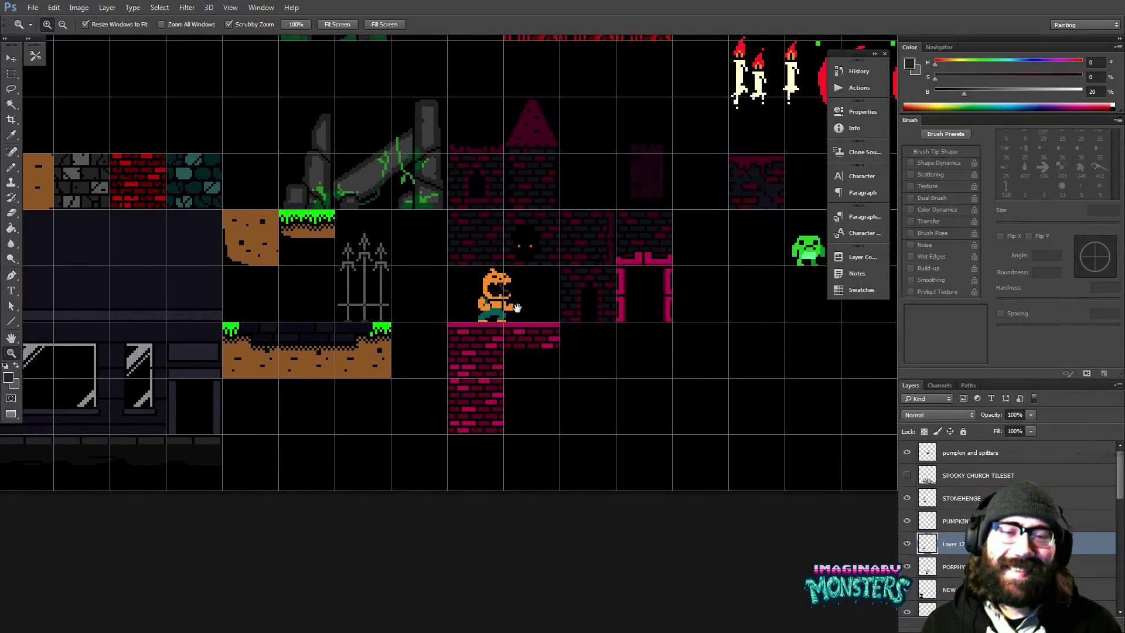
- Extend the top edge of the grass tuft at the left end of the brick path by one bright green pixel
click(407, 332)
drag(404, 336, 470, 342)
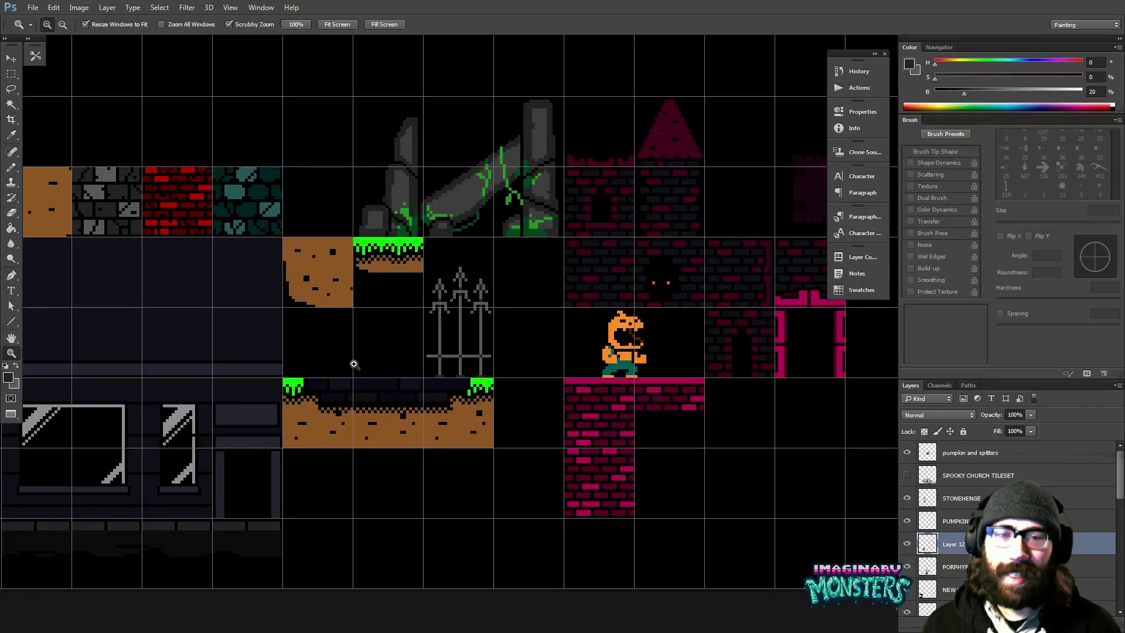
drag(355, 364, 375, 368)
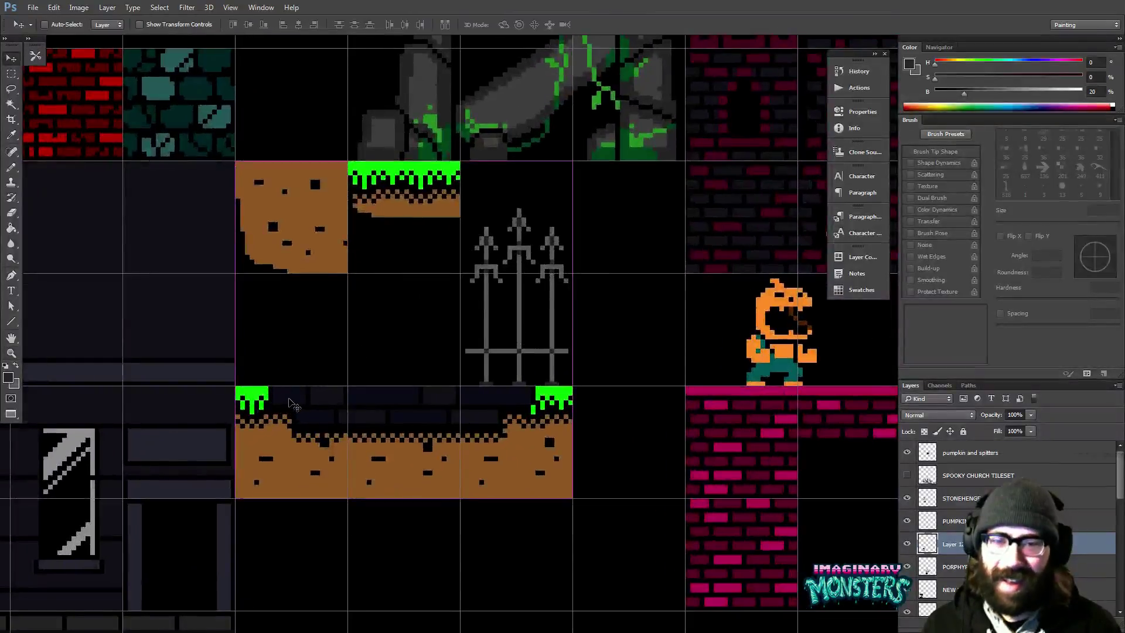
click(286, 395)
key(b)
alt+click(249, 384)
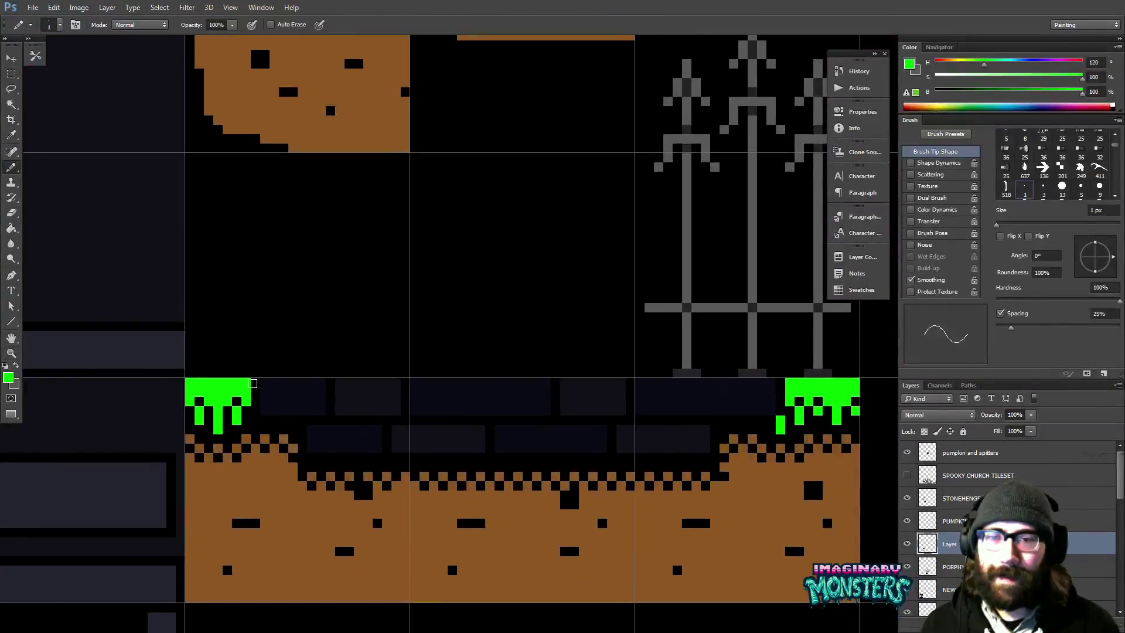
alt+click(262, 387)
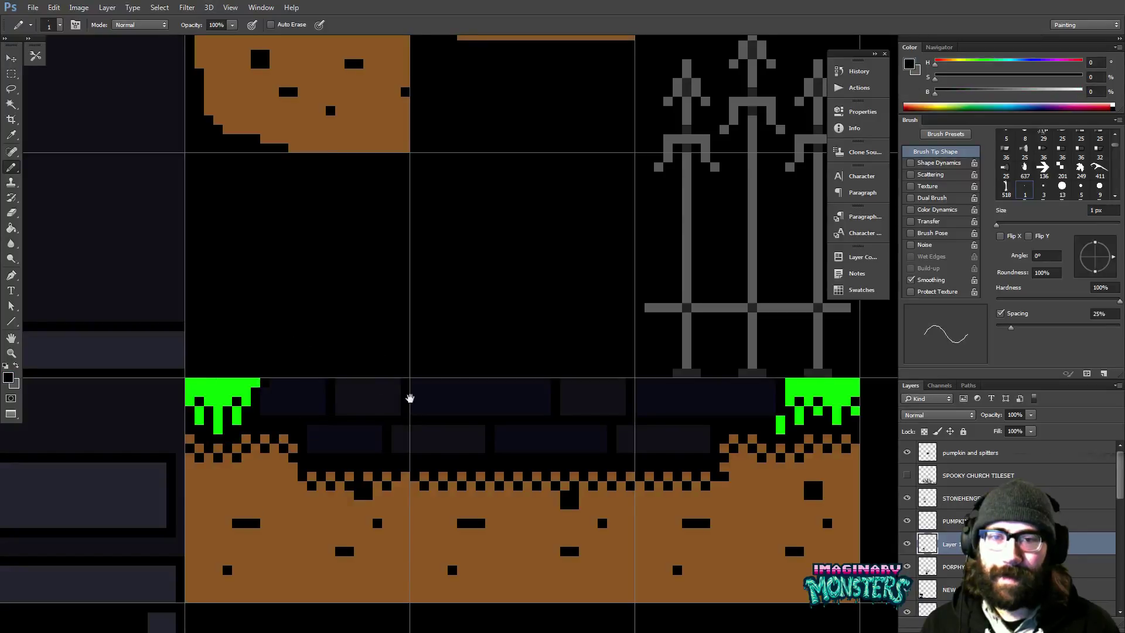
- Extend the grass tuft at the right end of the brick path toward the bricks in bright green and neaten its edge with black
drag(410, 398, 331, 402)
alt+click(504, 367)
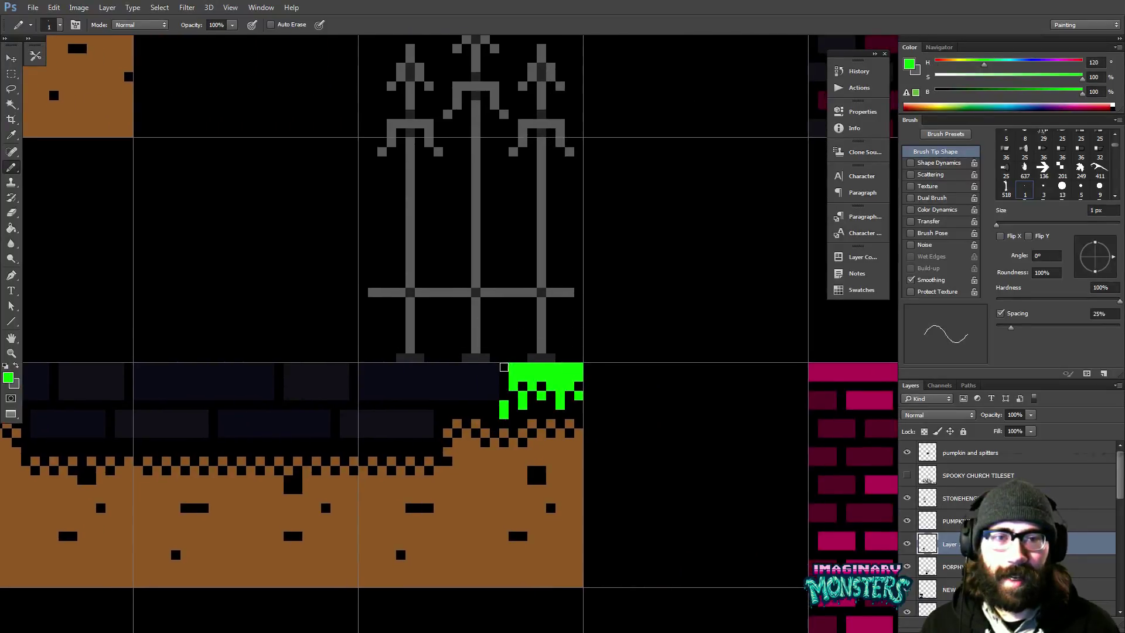
alt+click(493, 377)
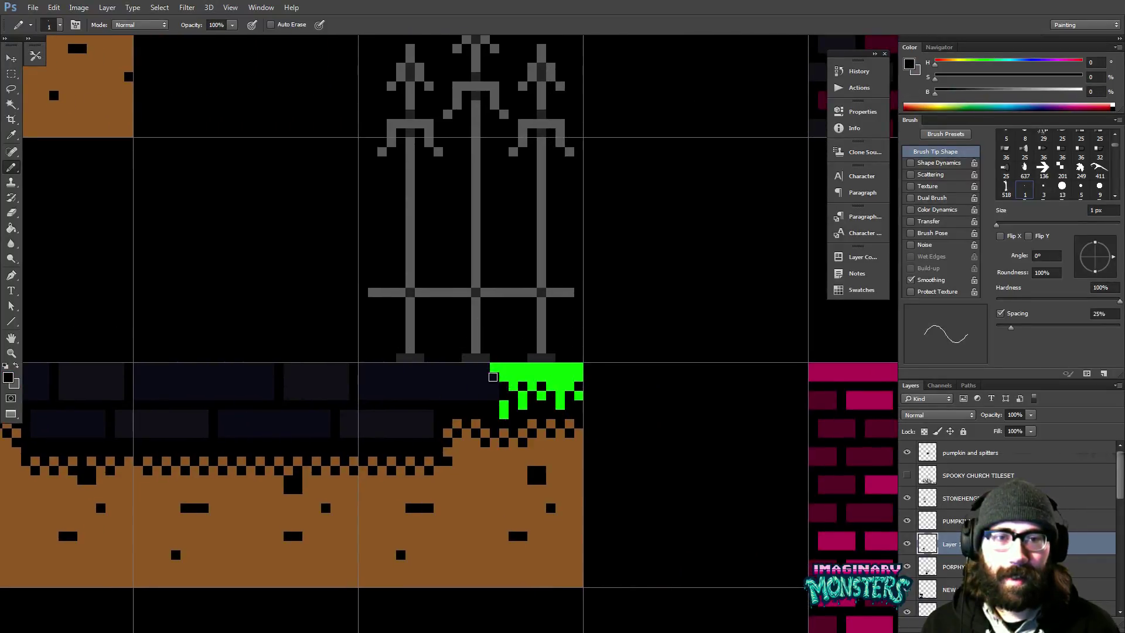
drag(482, 375, 513, 371)
drag(415, 359, 560, 352)
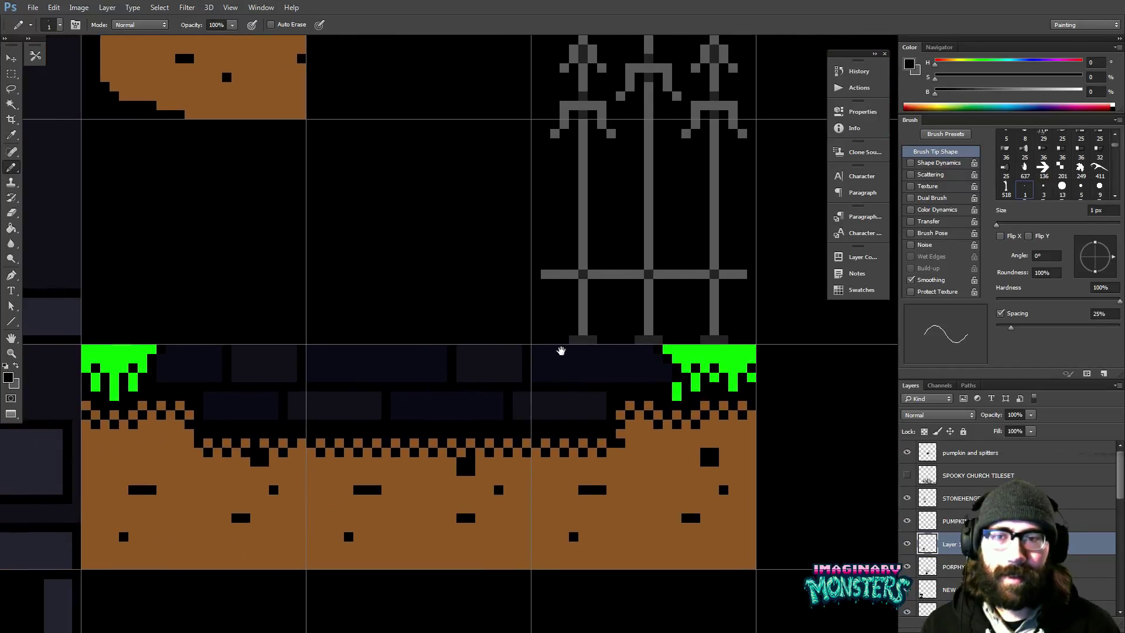
- Draw a short bright green grass strip on the brick path's top edge beside the left tuft and shade beneath it in black
alt+click(163, 349)
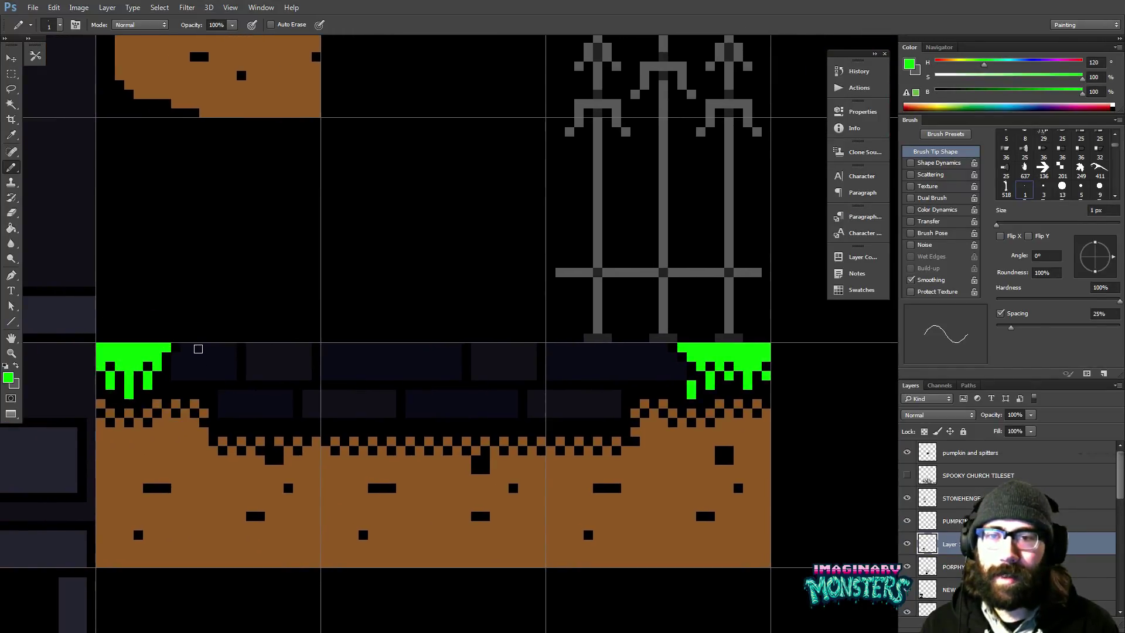
drag(202, 347, 227, 348)
key(d)
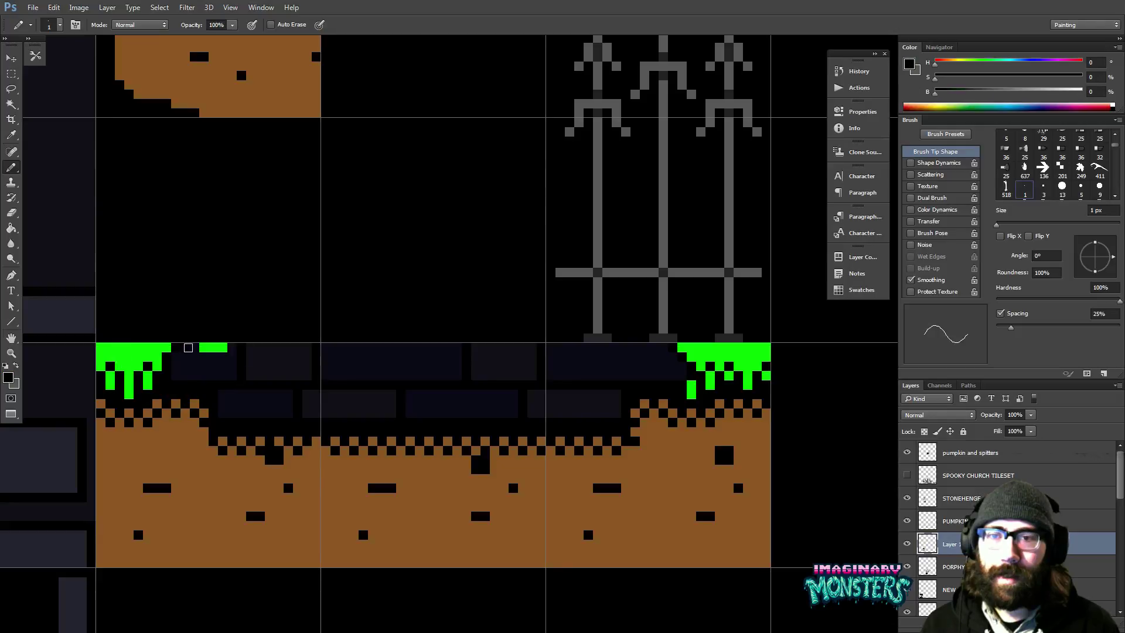
drag(203, 357, 221, 355)
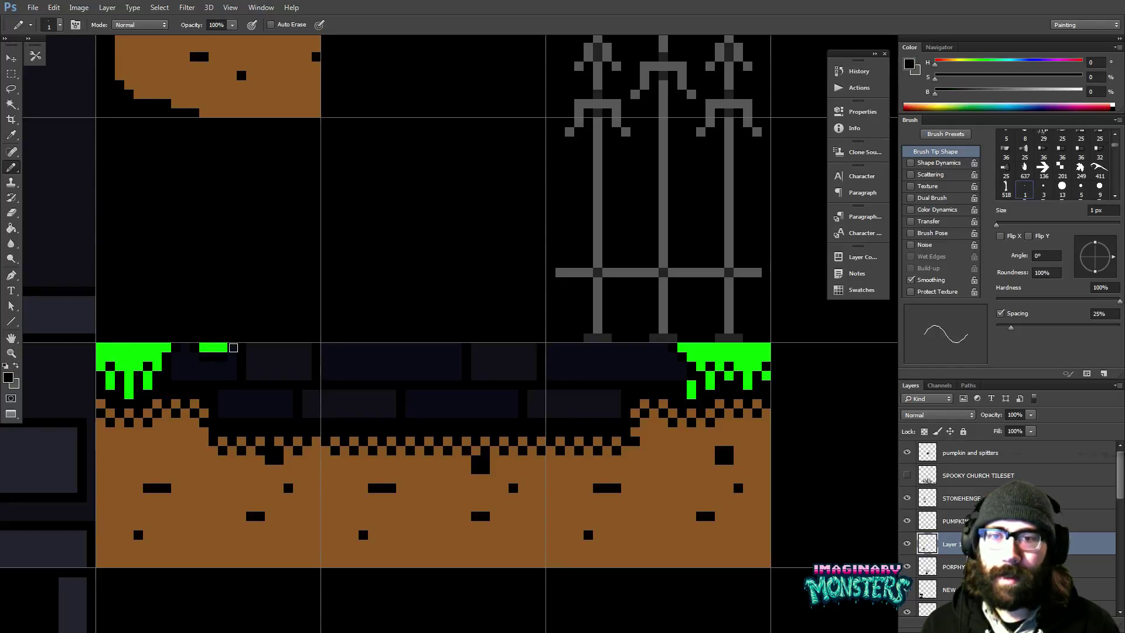
- Give the small grass strip a one-pixel drip, lengthen it by one bright green pixel, and outline its underside in black
alt+click(222, 347)
click(213, 355)
key(d)
mouse_move(447, 360)
mouse_down()
mouse_move(307, 365)
mouse_move(371, 380)
mouse_up()
alt+click(151, 368)
click(160, 368)
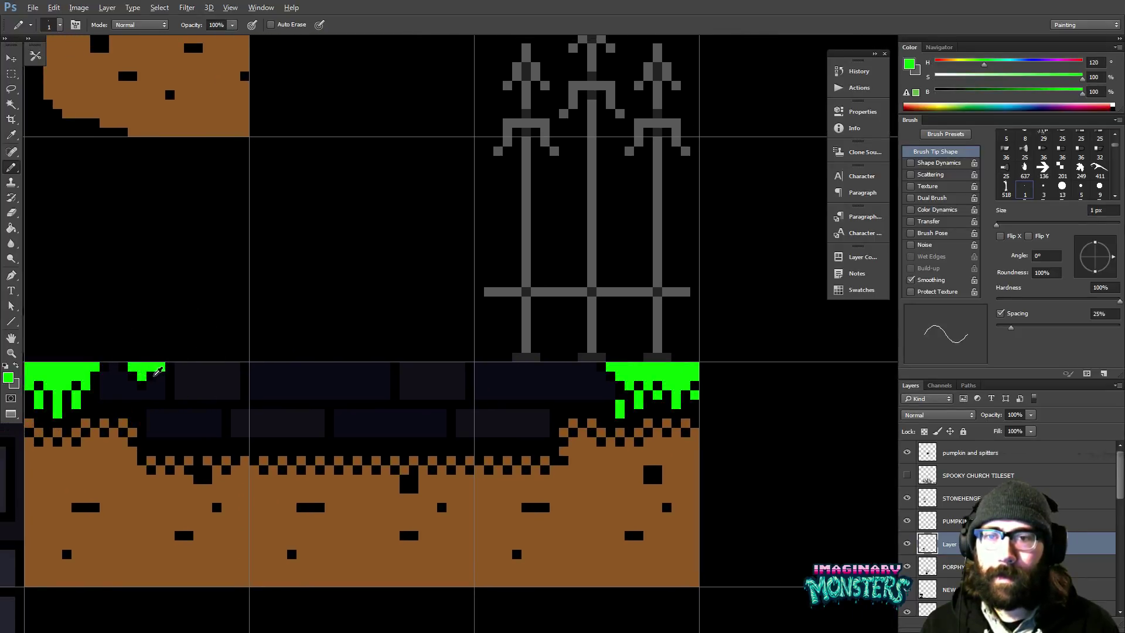
key(d)
drag(275, 374, 372, 405)
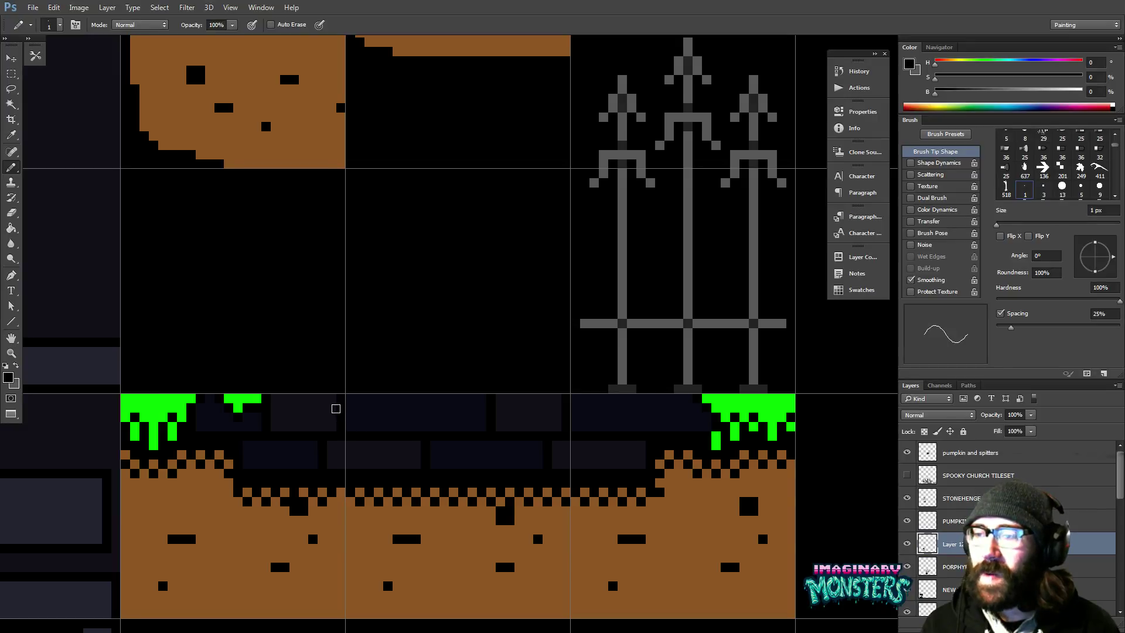
- Draw a bright green grass patch on the brick path's top edge below the fence, just left of the right tuft
drag(507, 416, 446, 421)
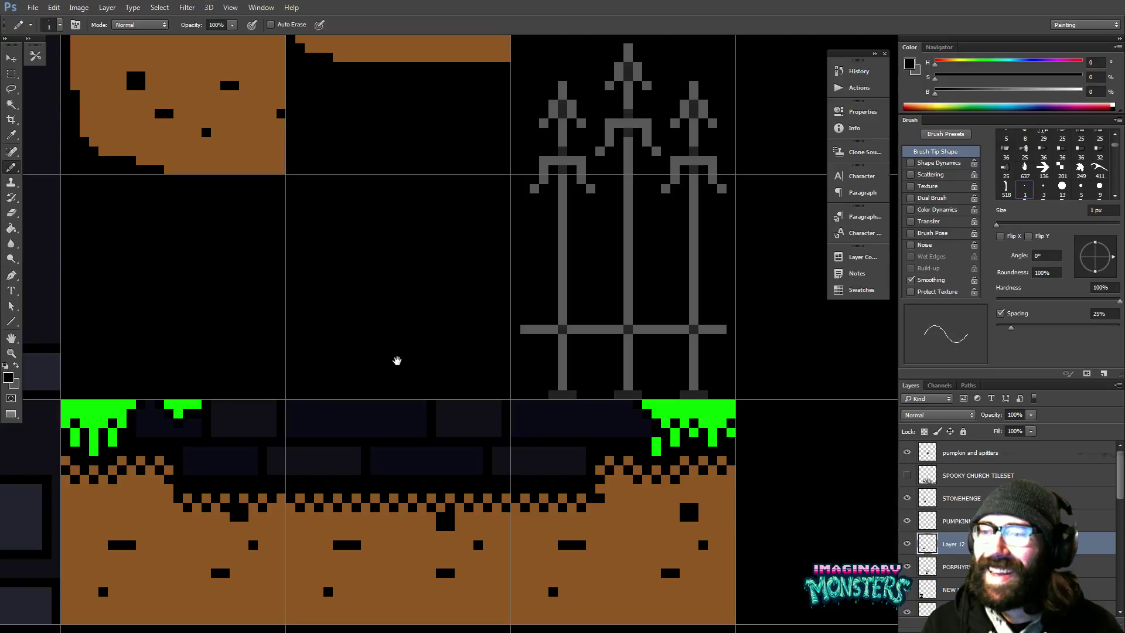
drag(555, 408, 502, 382)
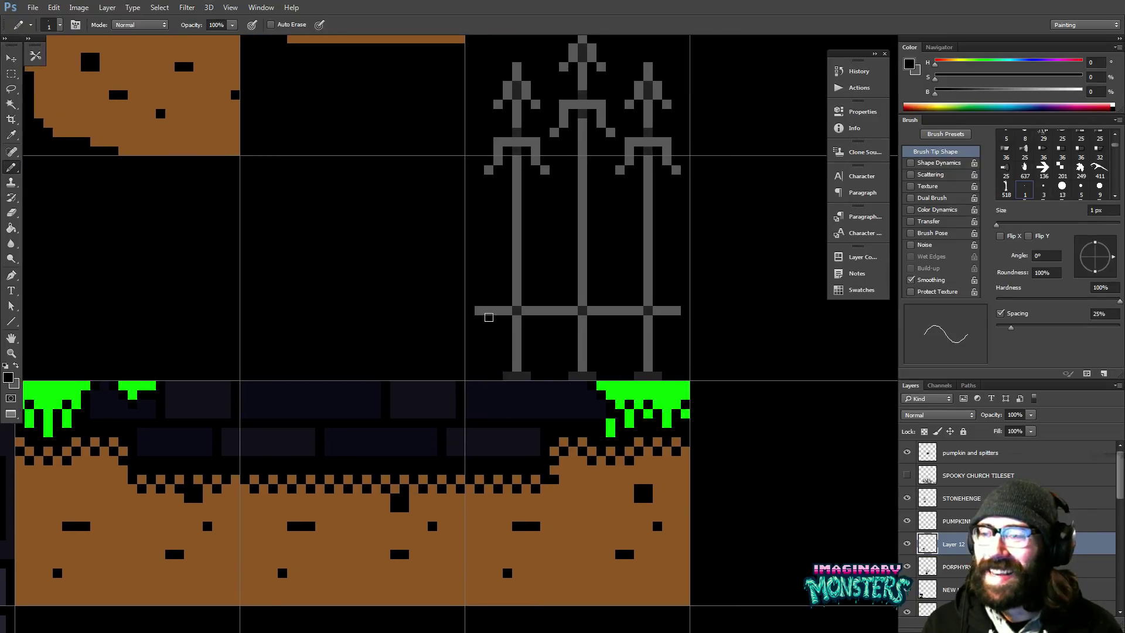
mouse_move(531, 408)
mouse_down()
mouse_move(459, 379)
mouse_move(469, 355)
mouse_move(441, 353)
mouse_move(441, 344)
mouse_move(428, 355)
mouse_move(484, 354)
mouse_move(456, 364)
mouse_up()
alt+click(535, 356)
click(483, 354)
alt+click(523, 351)
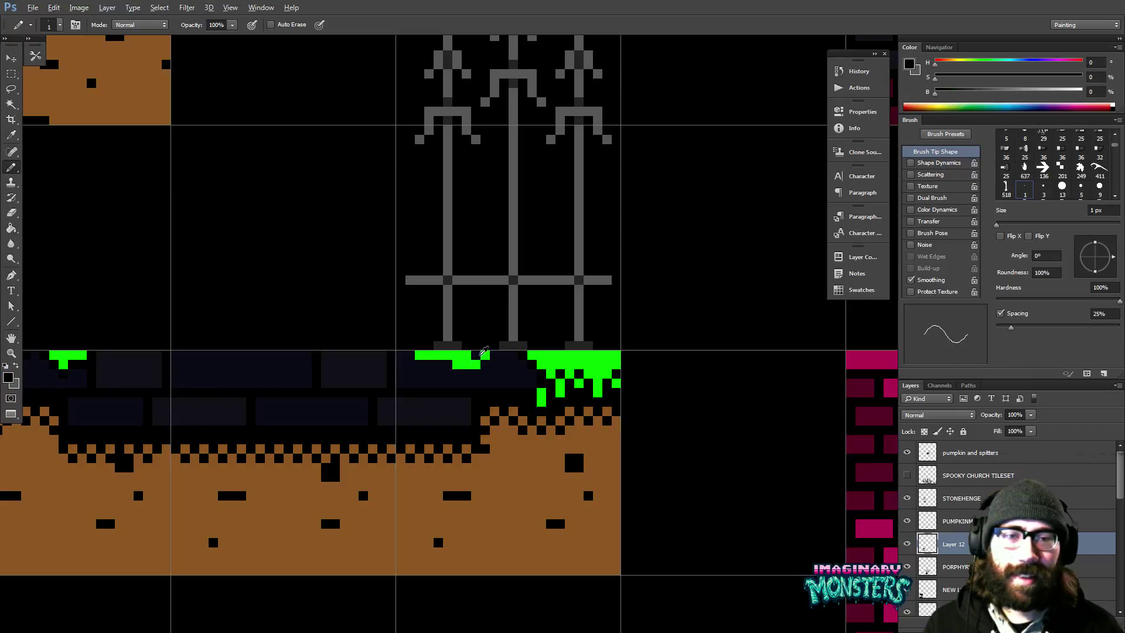
alt+click(473, 355)
alt+click(522, 350)
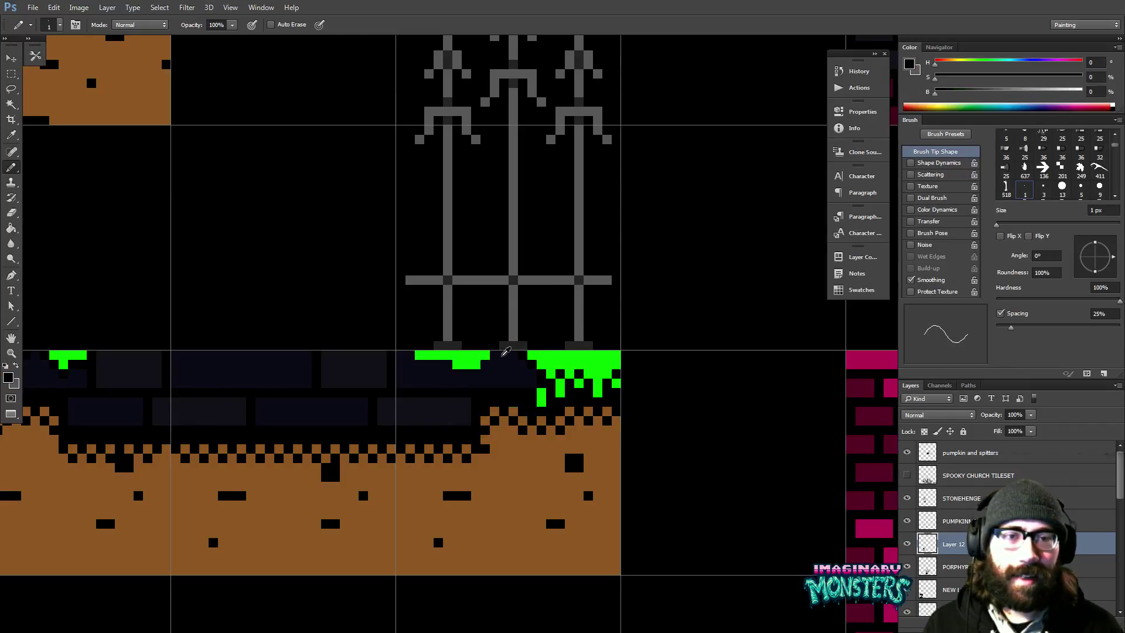
- Refine the grass patch's lower edge with green and black pixels, replacing the trial drip with a stray green pixel at its right end
mouse_move(472, 374)
mouse_down()
mouse_move(410, 355)
mouse_move(515, 371)
mouse_move(465, 370)
mouse_move(491, 390)
mouse_up()
alt+click(463, 365)
alt+click(472, 376)
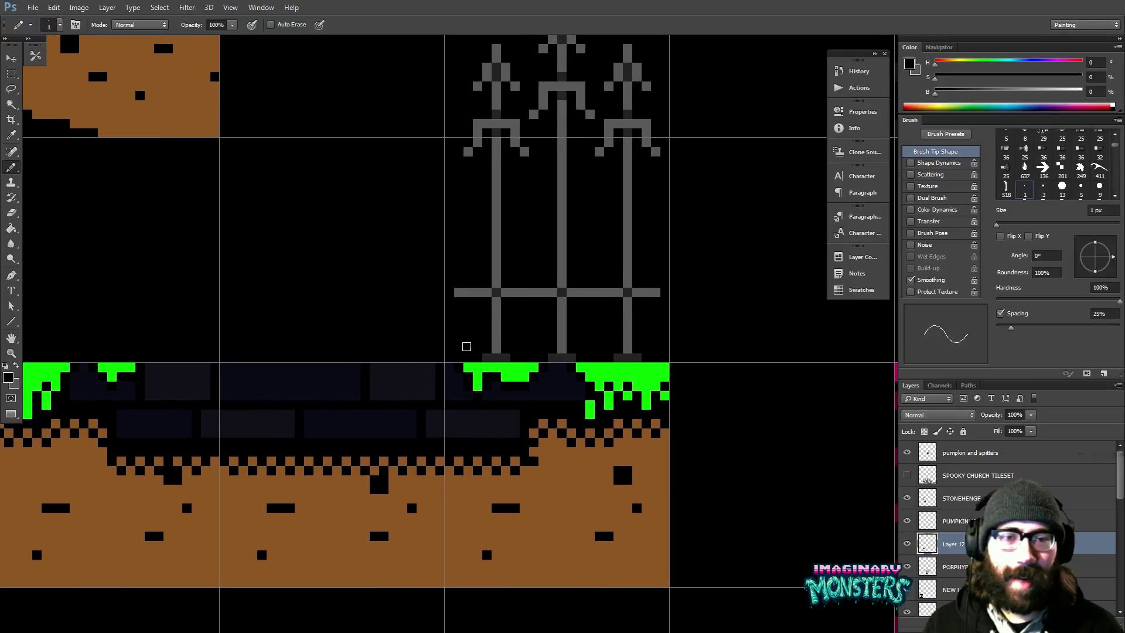
alt+click(464, 379)
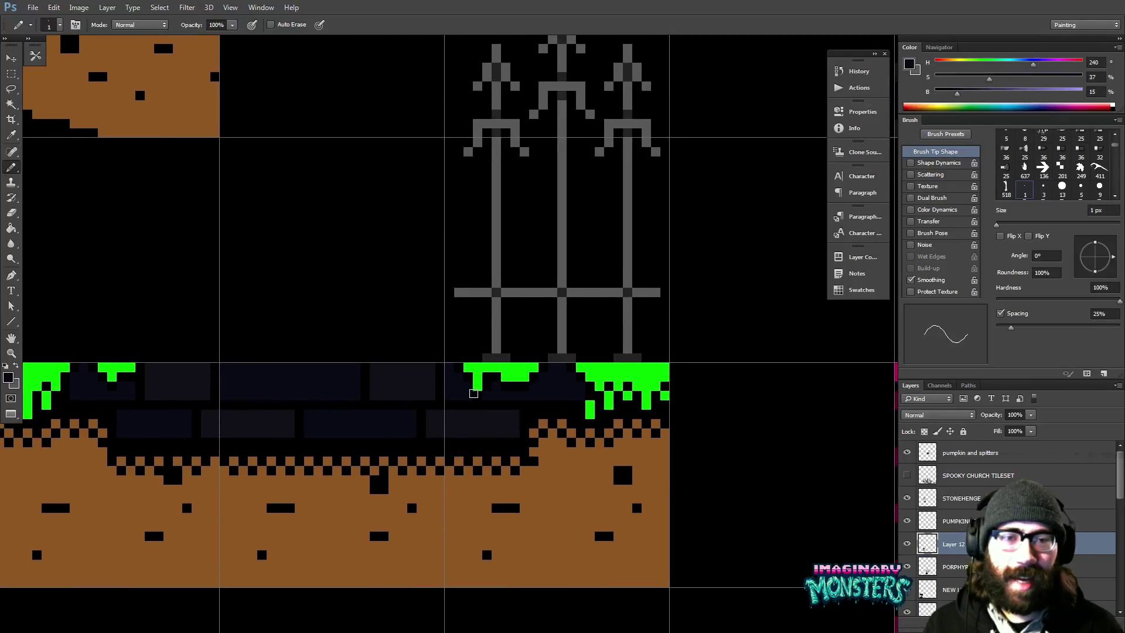
mouse_move(475, 386)
mouse_down()
mouse_move(499, 401)
mouse_move(463, 374)
mouse_move(520, 377)
mouse_move(540, 410)
mouse_move(691, 405)
mouse_up()
alt+click(505, 361)
alt+click(516, 382)
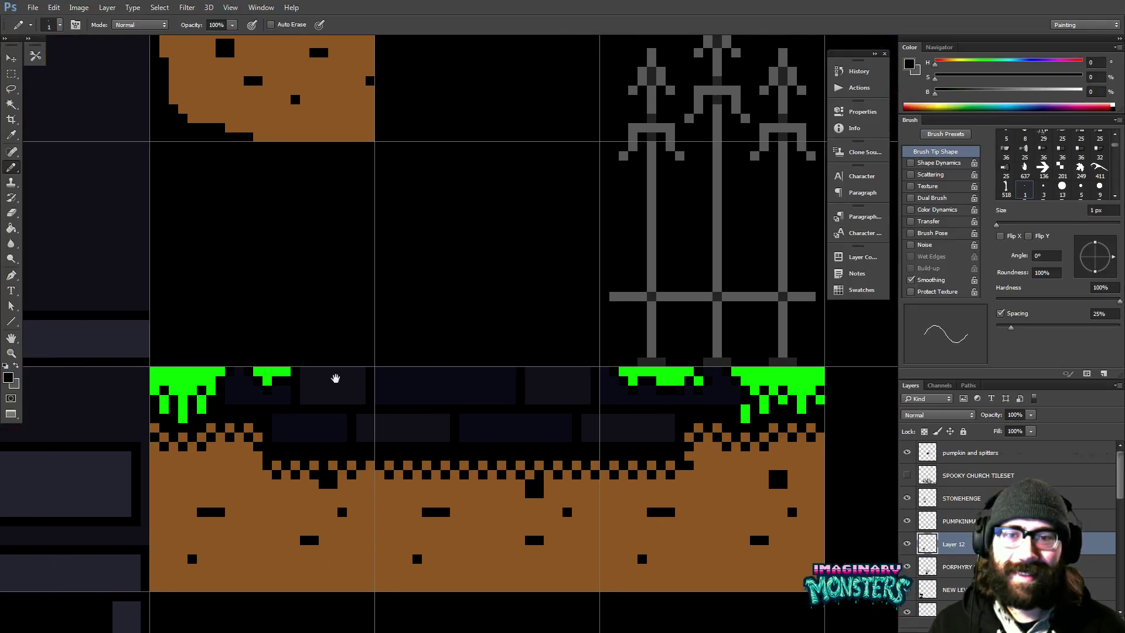
- Inspect the new grass patches and fence against the surrounding scene with the tile grid hidden, and restore the grid
drag(334, 377, 356, 413)
alt+click(333, 384)
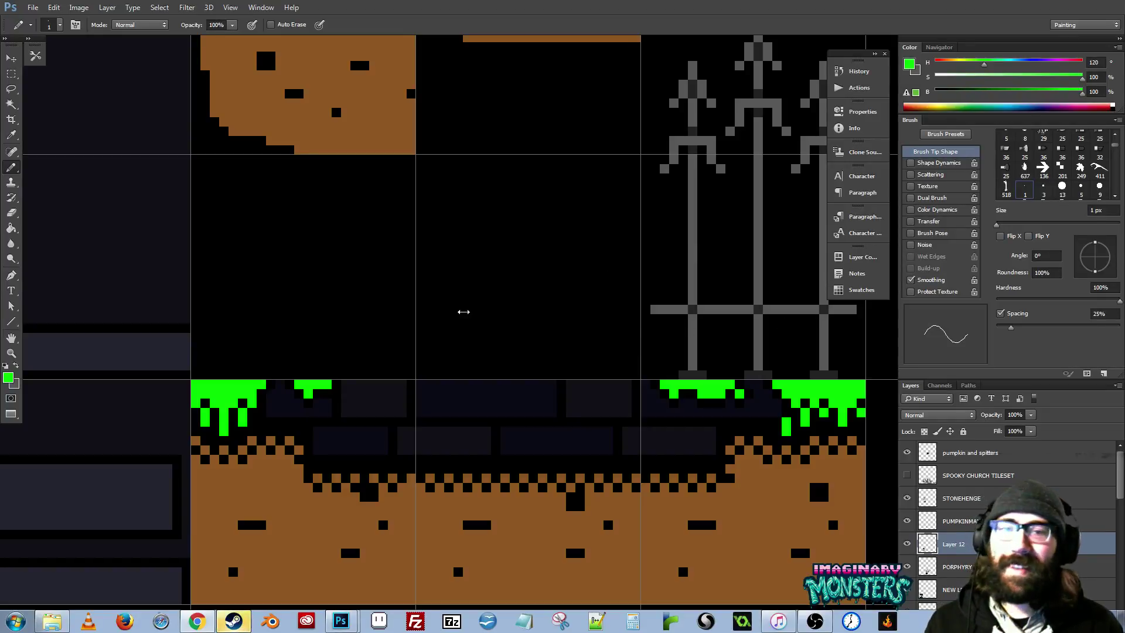
drag(517, 342, 399, 307)
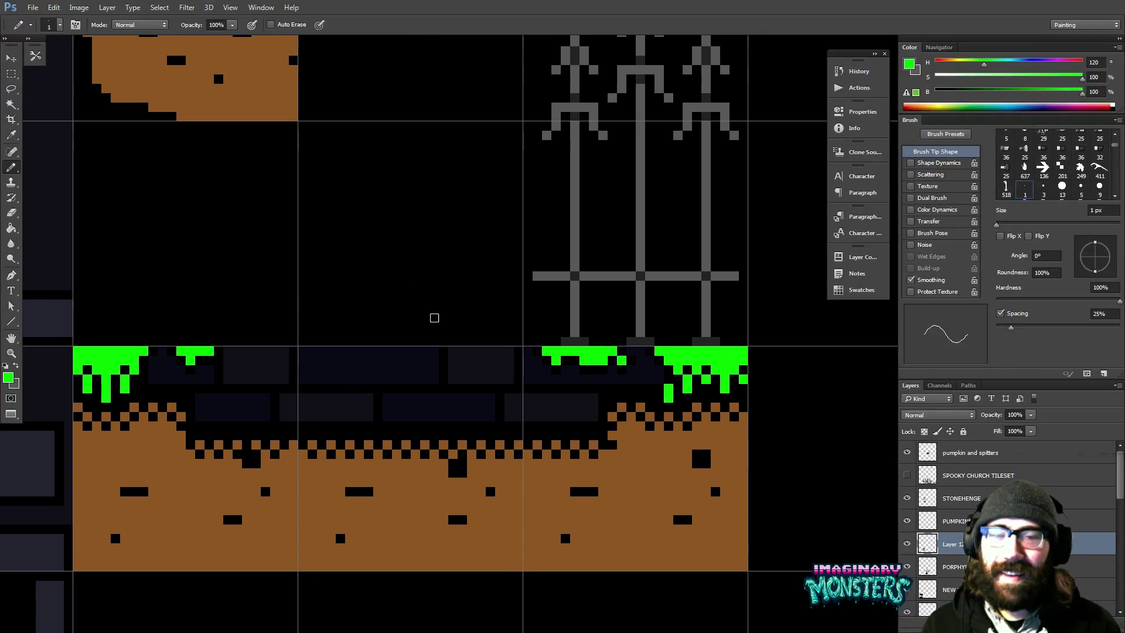
key(z)
alt+click(448, 315)
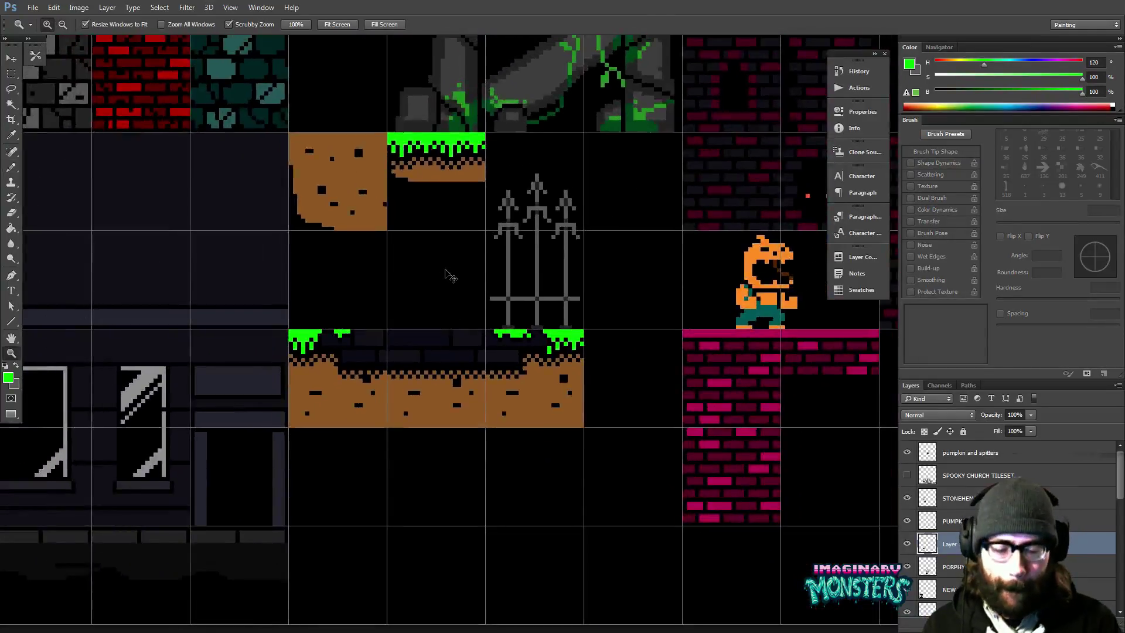
drag(550, 254, 575, 340)
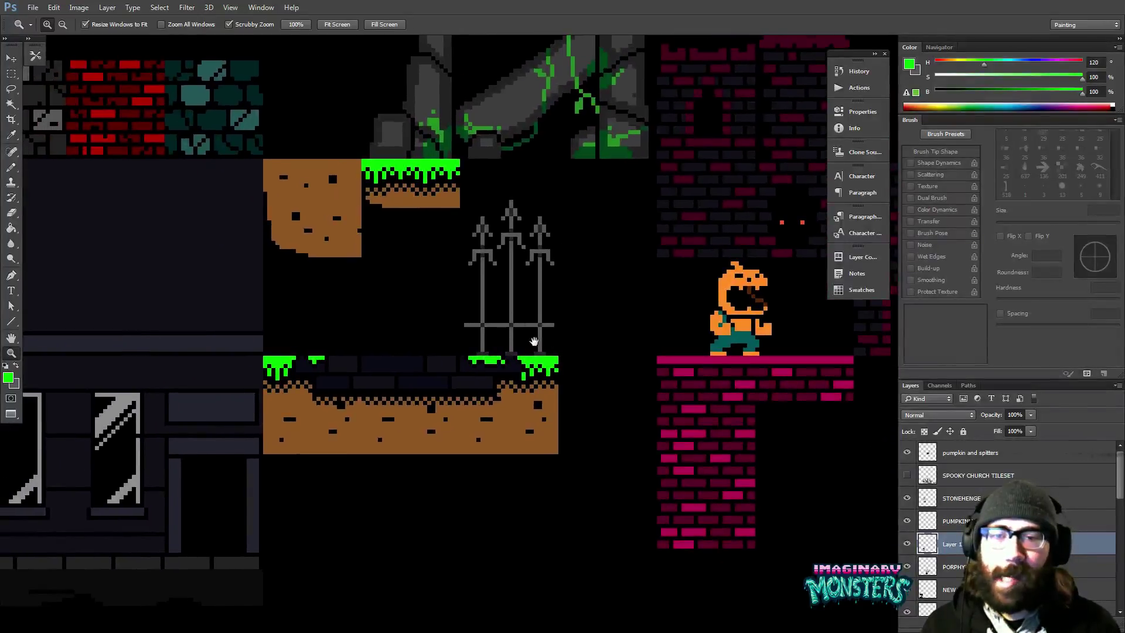
key(b)
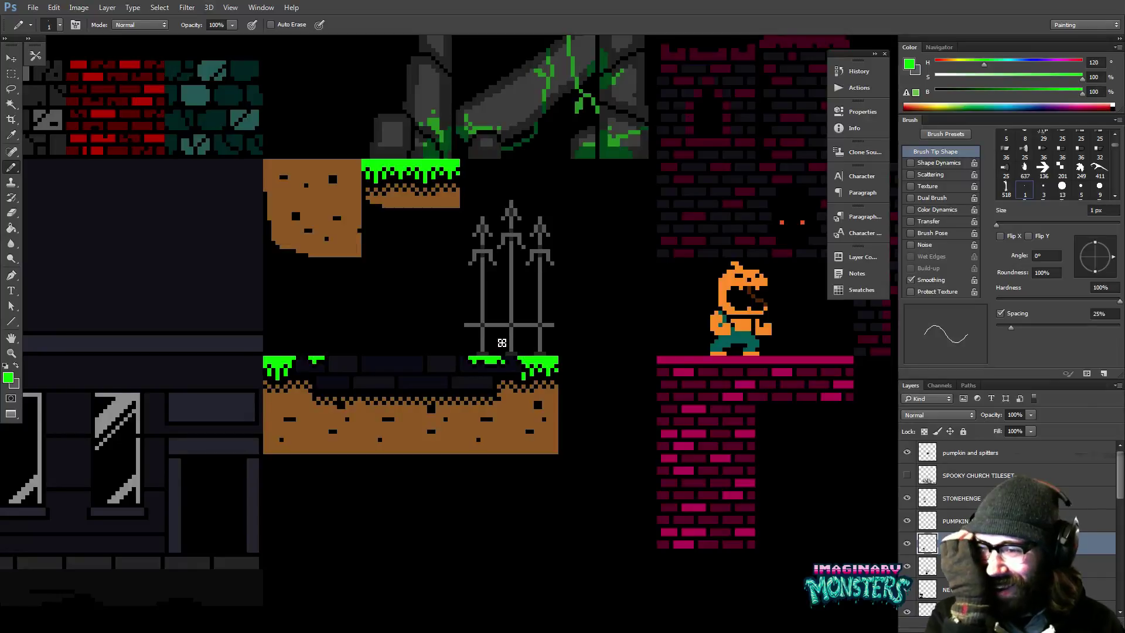
drag(520, 225, 450, 276)
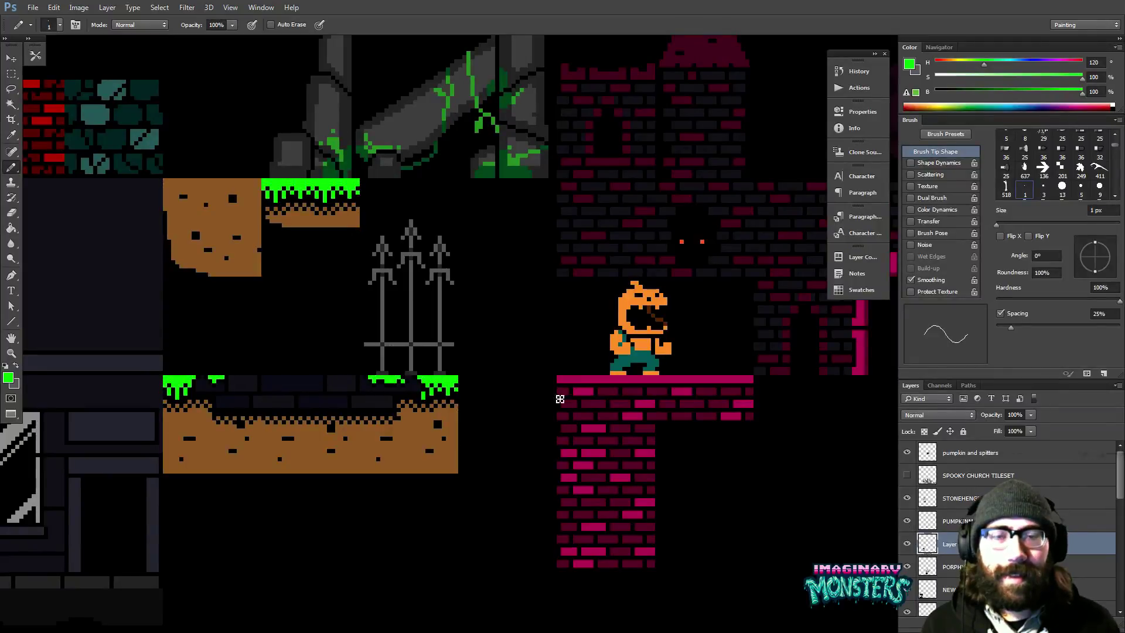
drag(302, 257, 312, 293)
key(z)
click(341, 285)
click(344, 286)
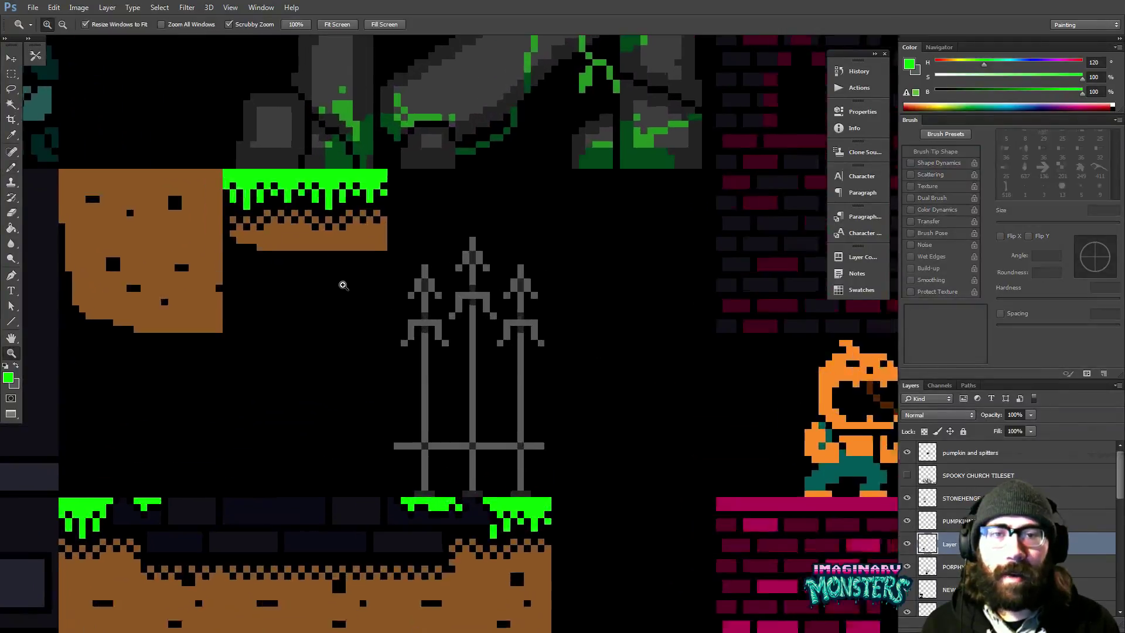
key(ctrl+apostrophe)
key(m)
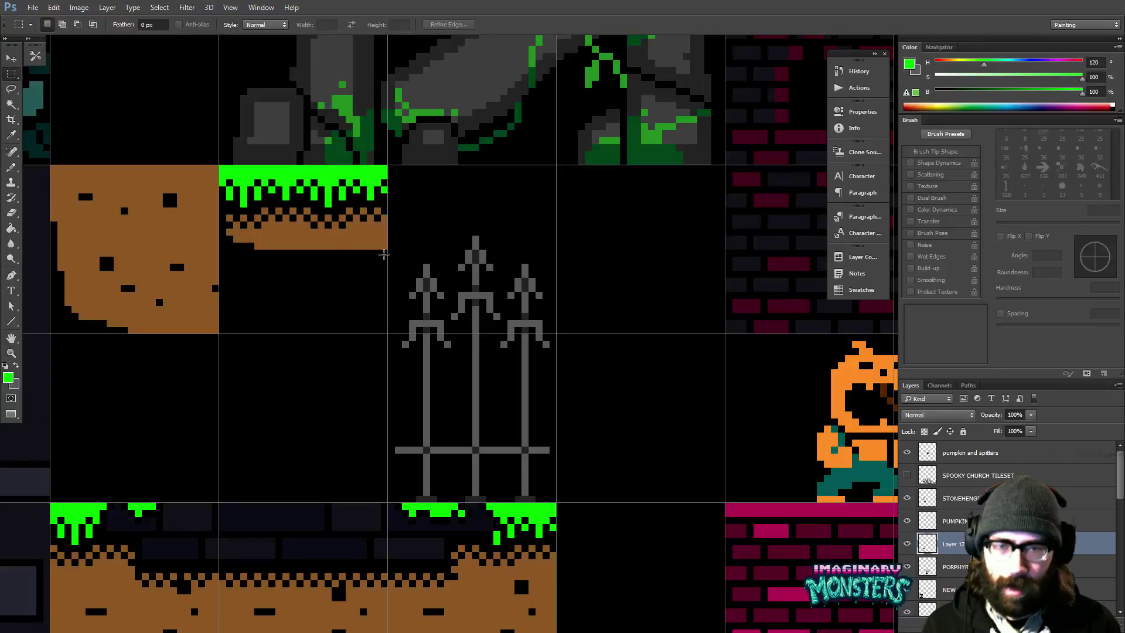
drag(318, 256, 401, 370)
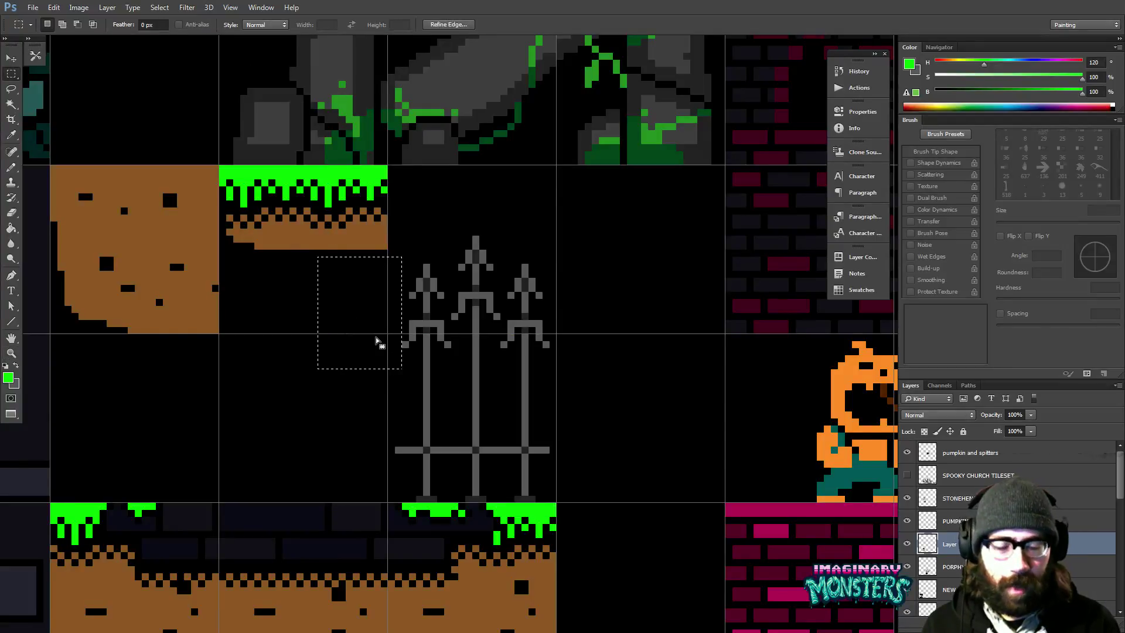
key(ctrl+d)
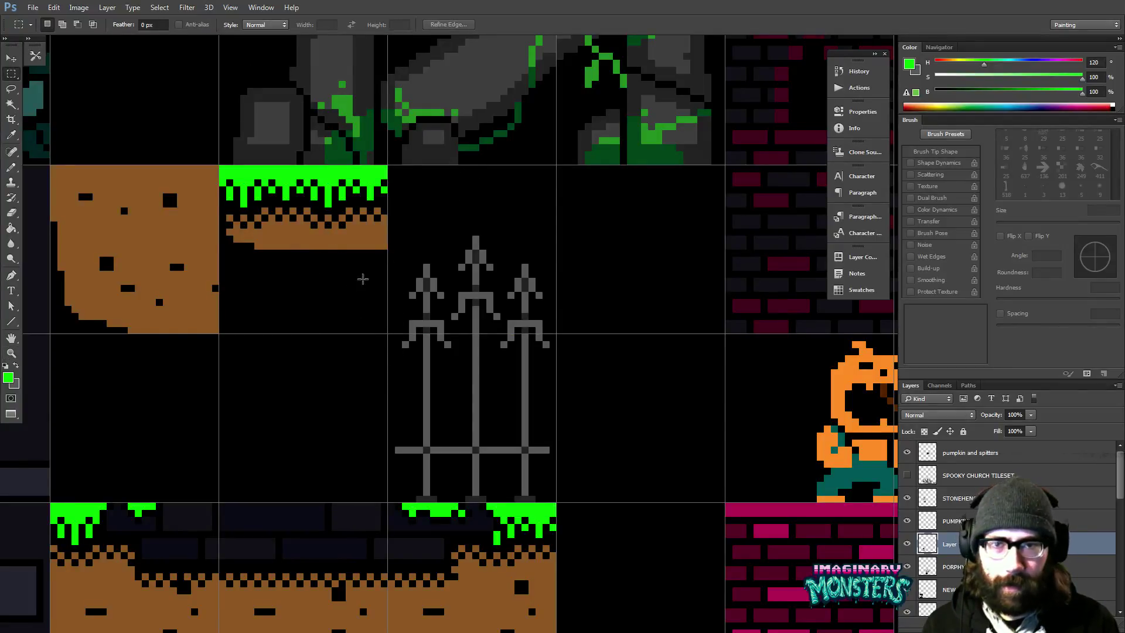
- Review the tileset around the fence, from the house and stone arch to the castle walls and pumpkin character's pink brick platform
drag(345, 307, 421, 320)
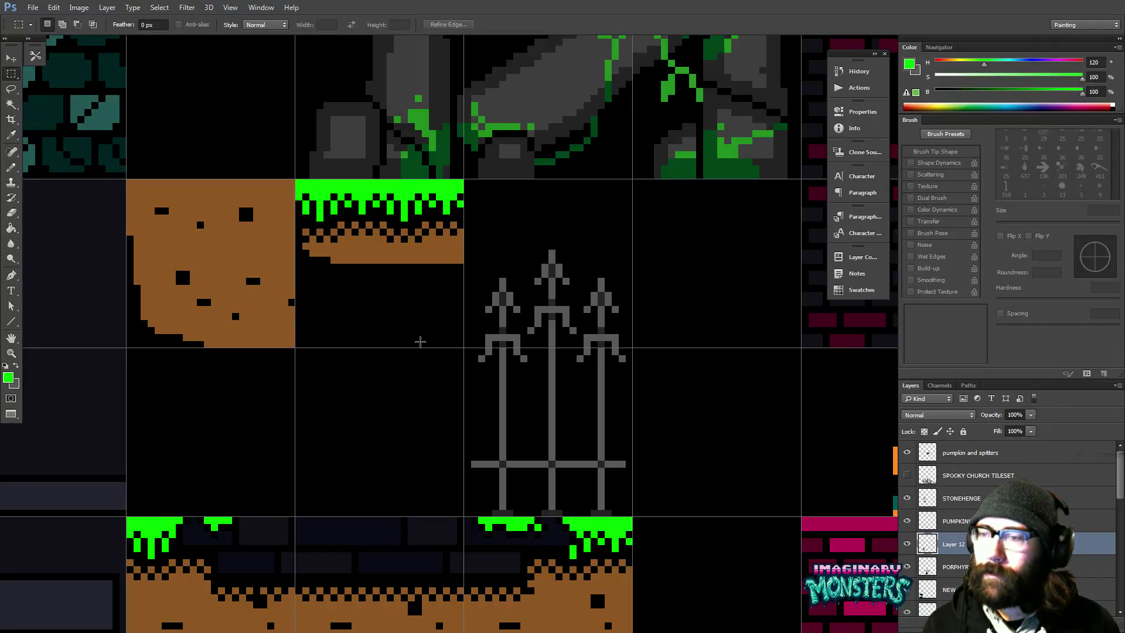
key(z)
alt+click(422, 344)
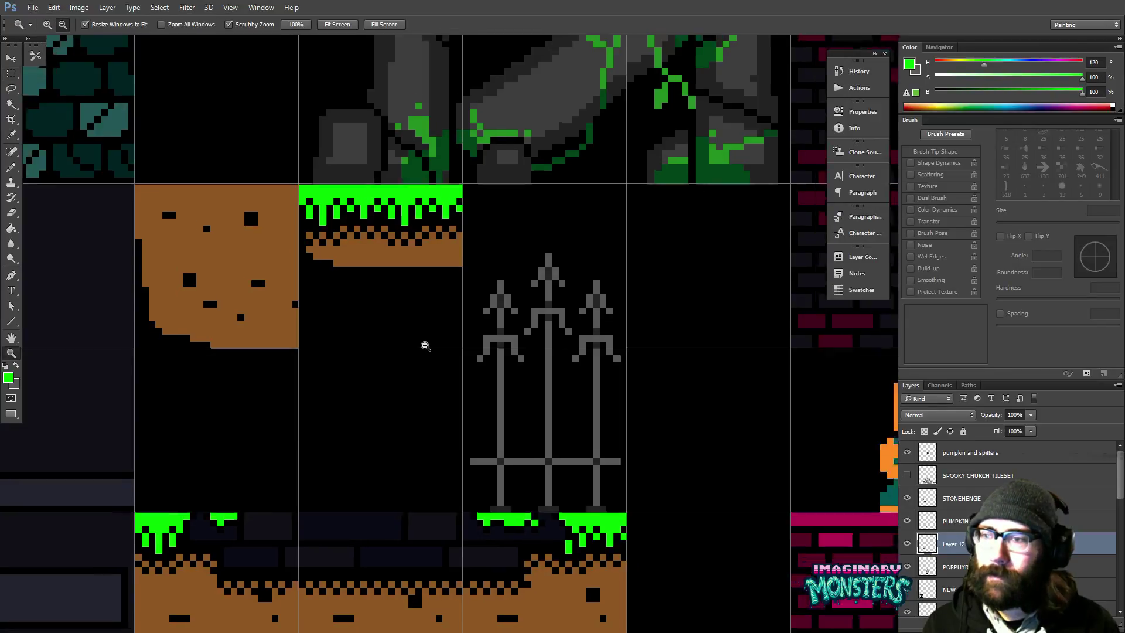
alt+click(423, 345)
alt+click(422, 347)
drag(420, 353, 360, 314)
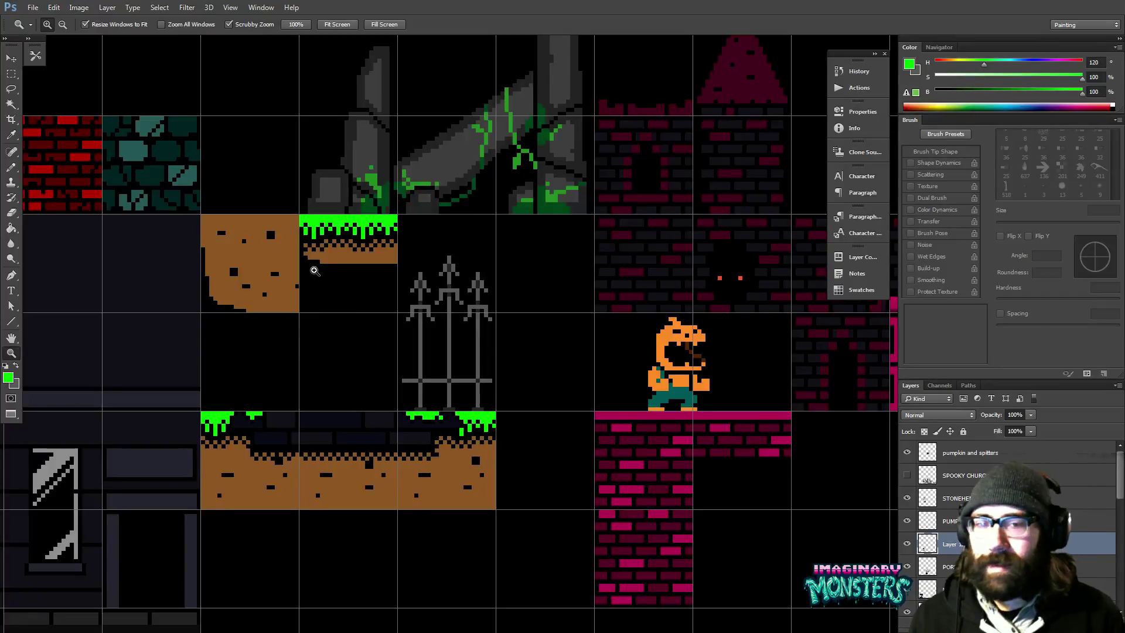
drag(369, 381, 471, 319)
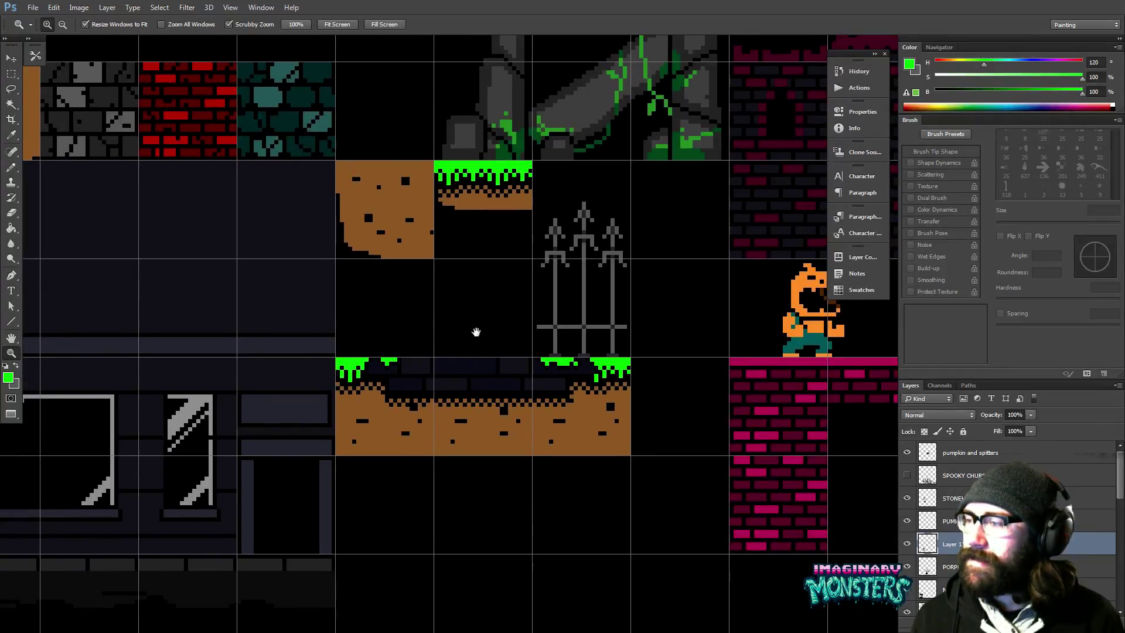
drag(478, 334, 373, 367)
drag(331, 326, 399, 297)
alt+click(510, 315)
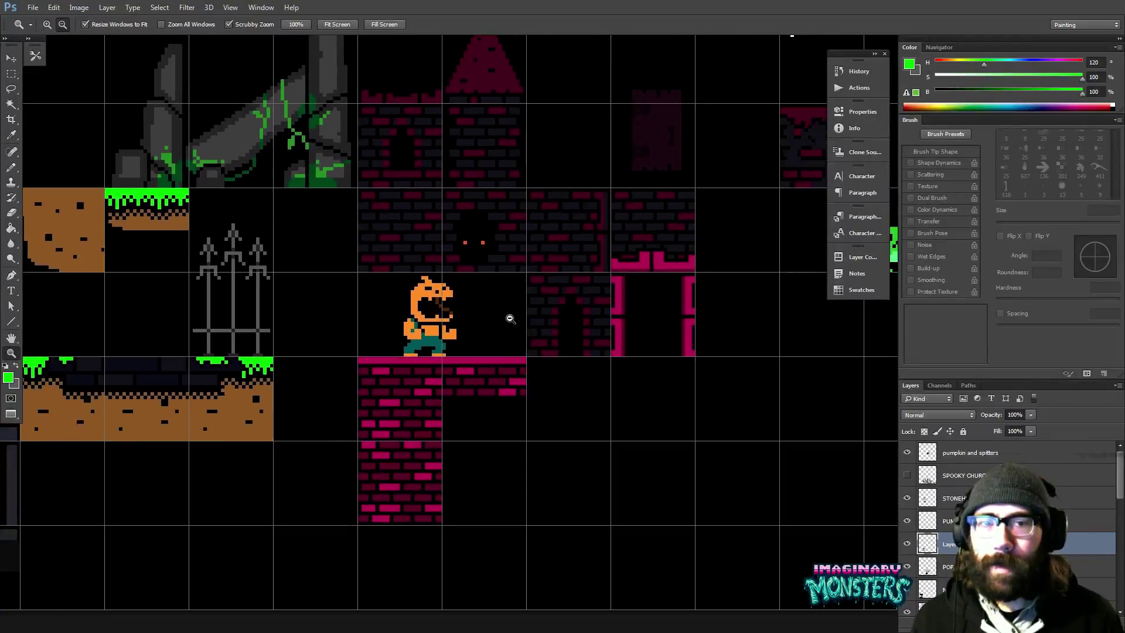
drag(484, 366, 397, 297)
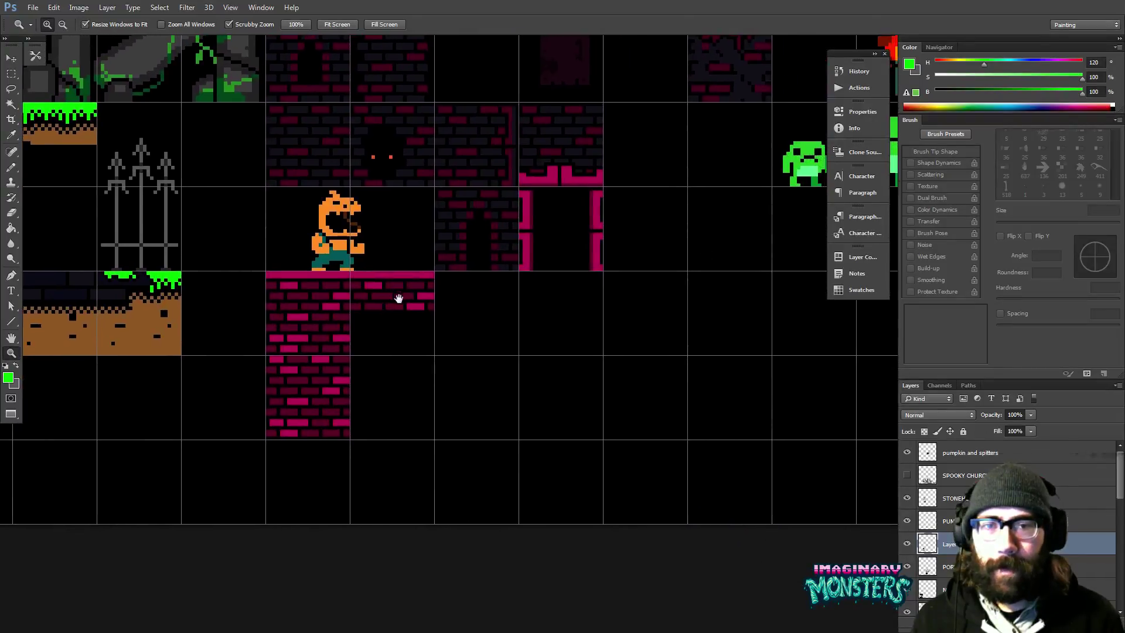
- Duplicate the half-height pink brick platform tile one tile to the right on its own layer, extending the platform beneath the castle doorway
click(401, 294)
key(m)
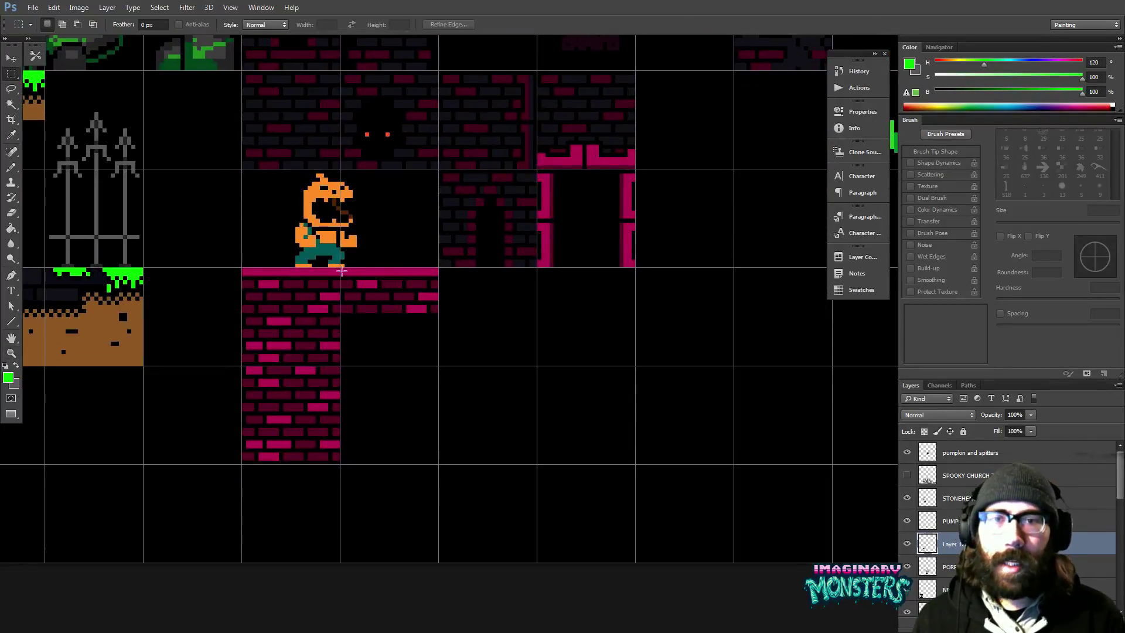
drag(438, 360, 467, 370)
key(v)
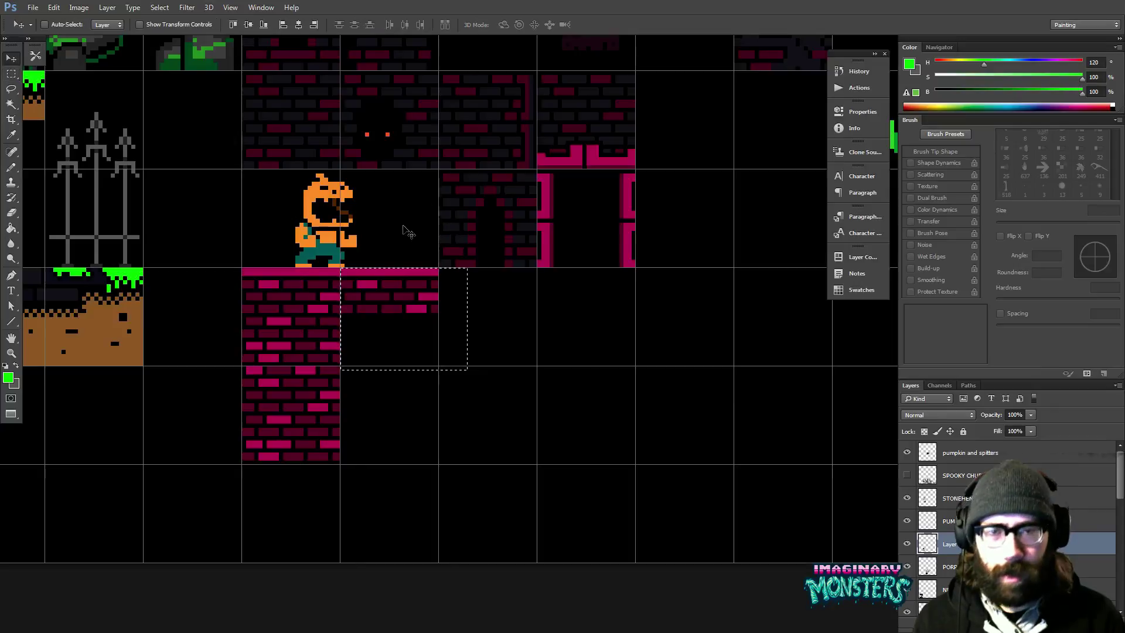
click(409, 293)
key(Return)
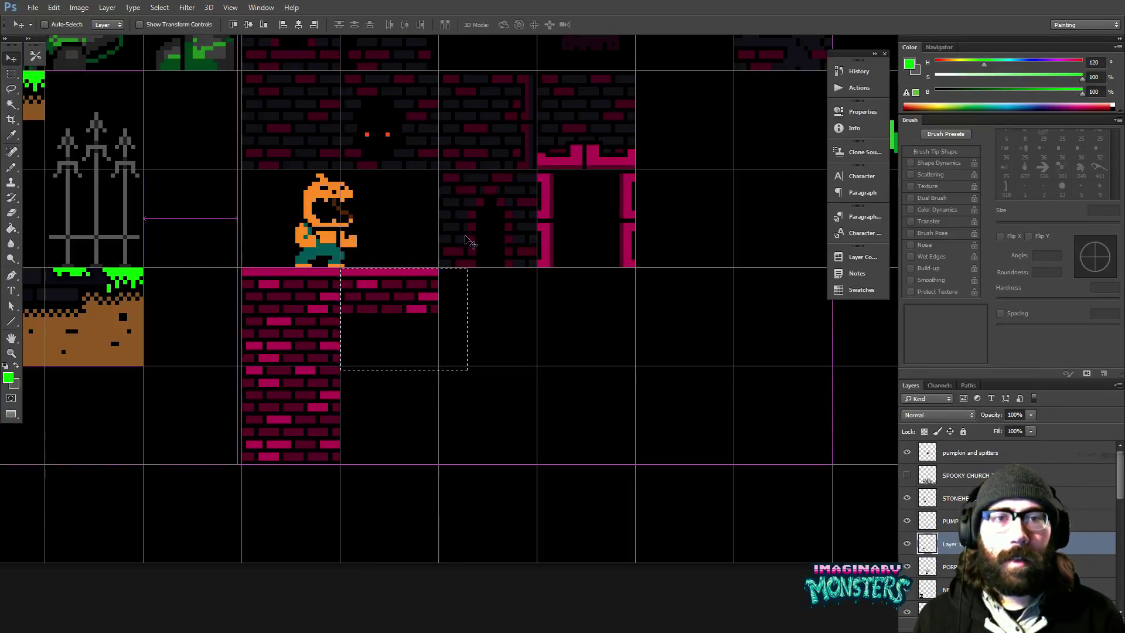
ctrl+click(421, 279)
drag(370, 318, 468, 318)
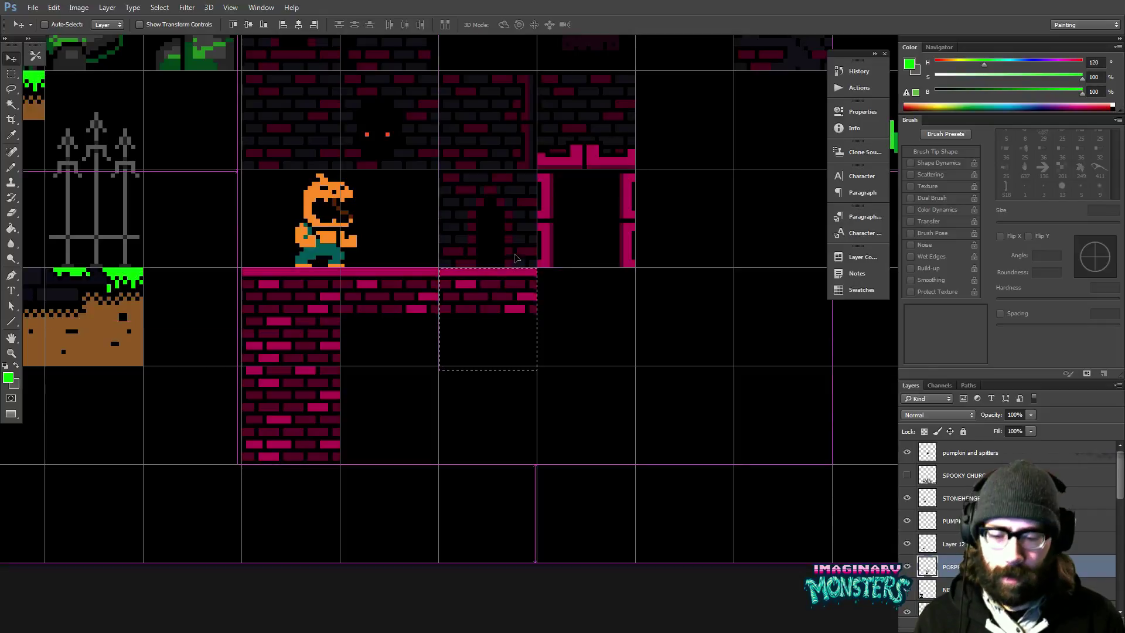
key(ctrl+d)
- Copy the lower half of the dark castle brick tile into the empty space beneath the half-height pink platform under the doorway
key(z)
click(514, 296)
drag(525, 280, 460, 386)
key(m)
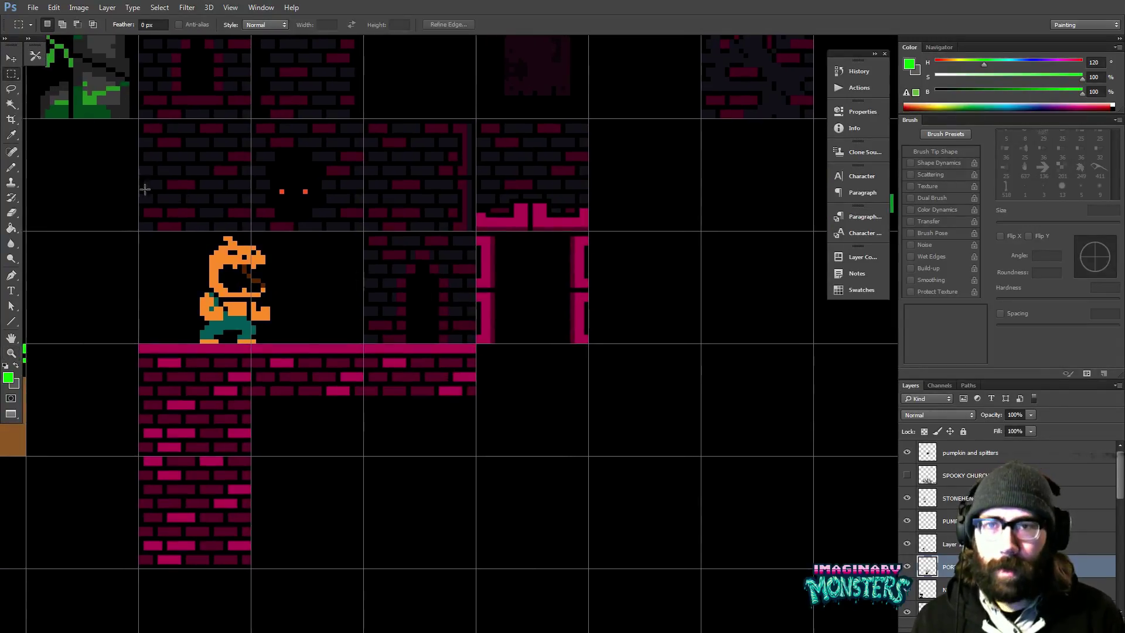
drag(365, 395, 238, 223)
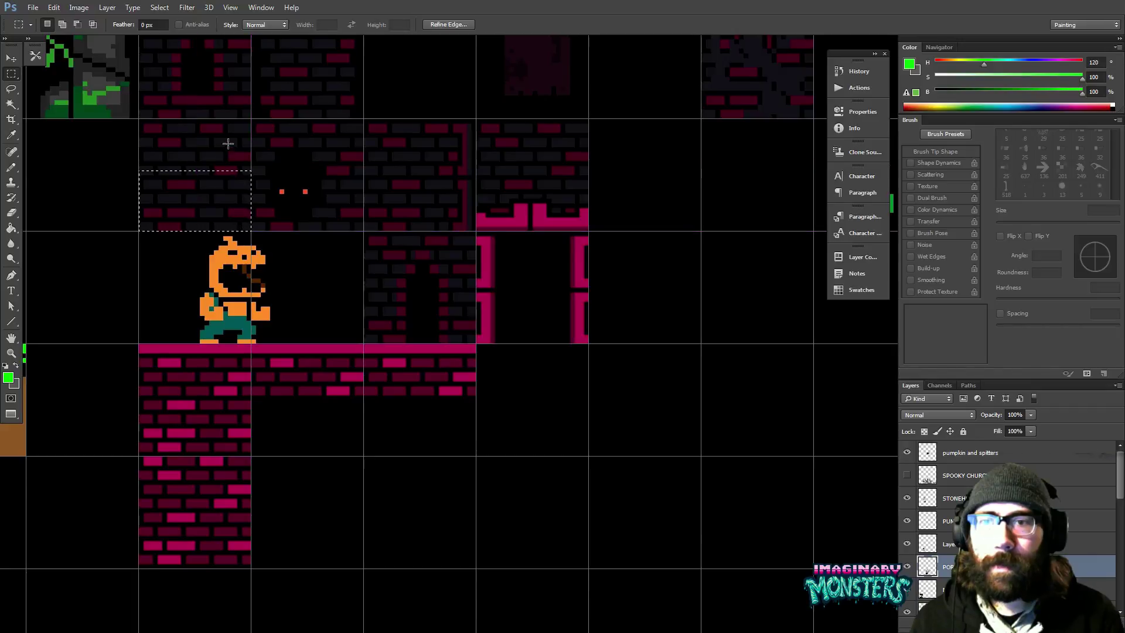
key(Down)
key(v)
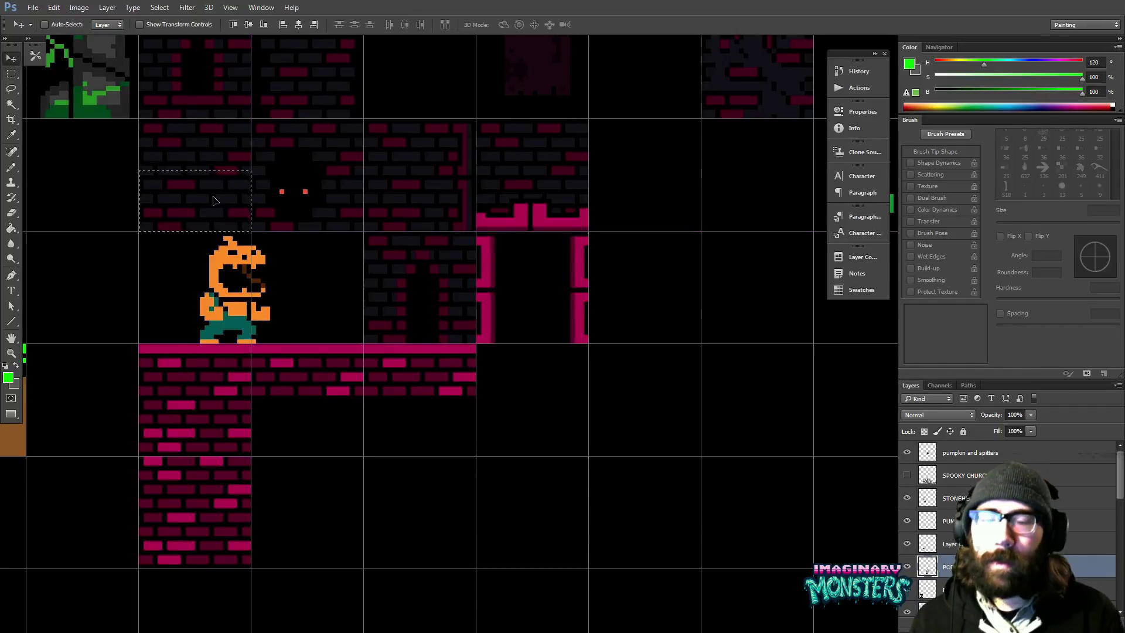
drag(213, 201, 454, 401)
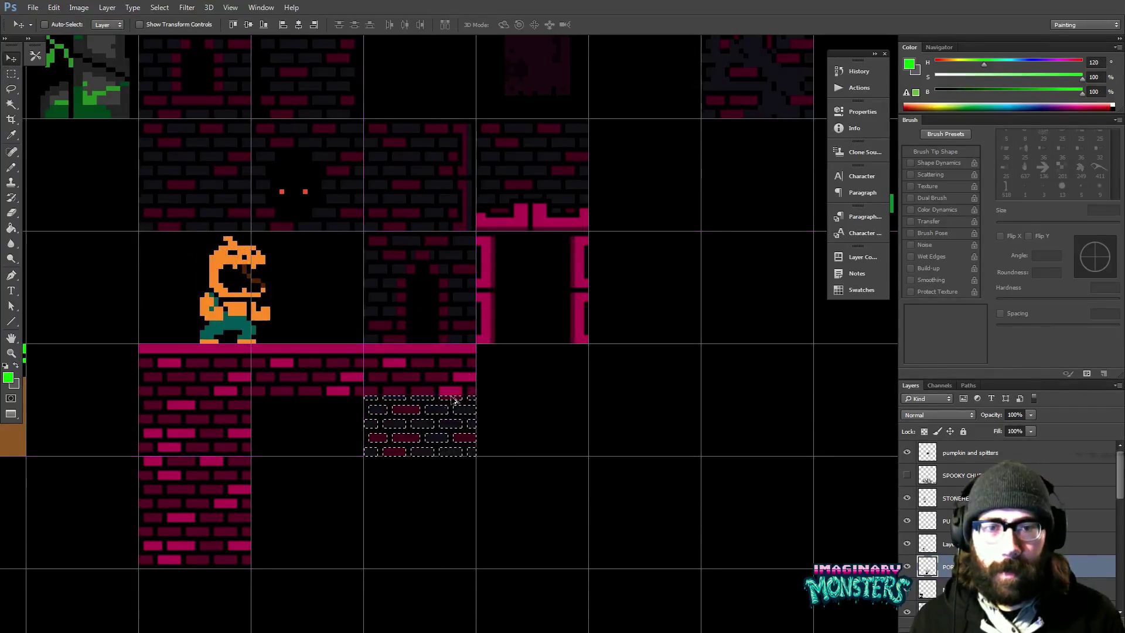
key(ctrl+d)
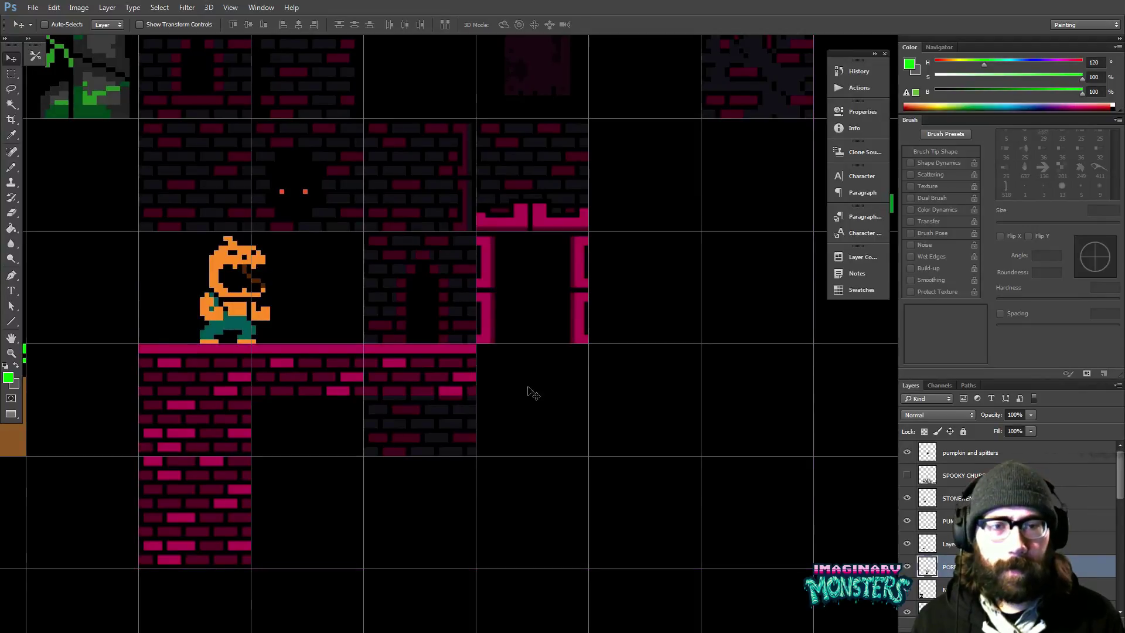
- Paint black over the cut-off top row of the copied dark bricks, separating them from the pink platform above
key(b)
scroll(420, 395, up, 1)
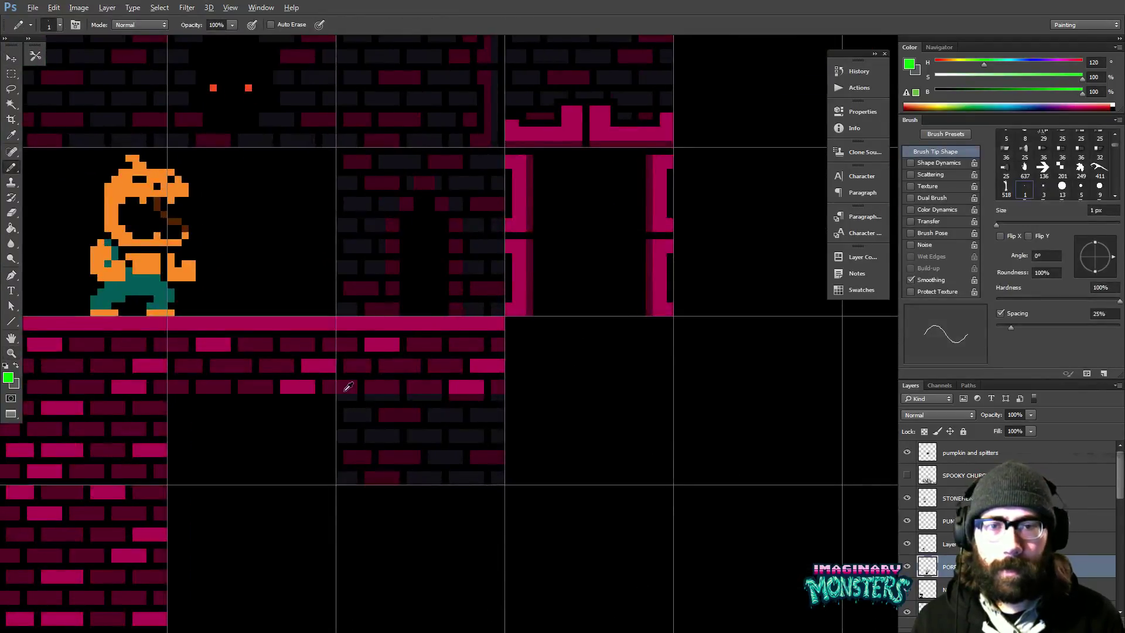
alt+click(339, 402)
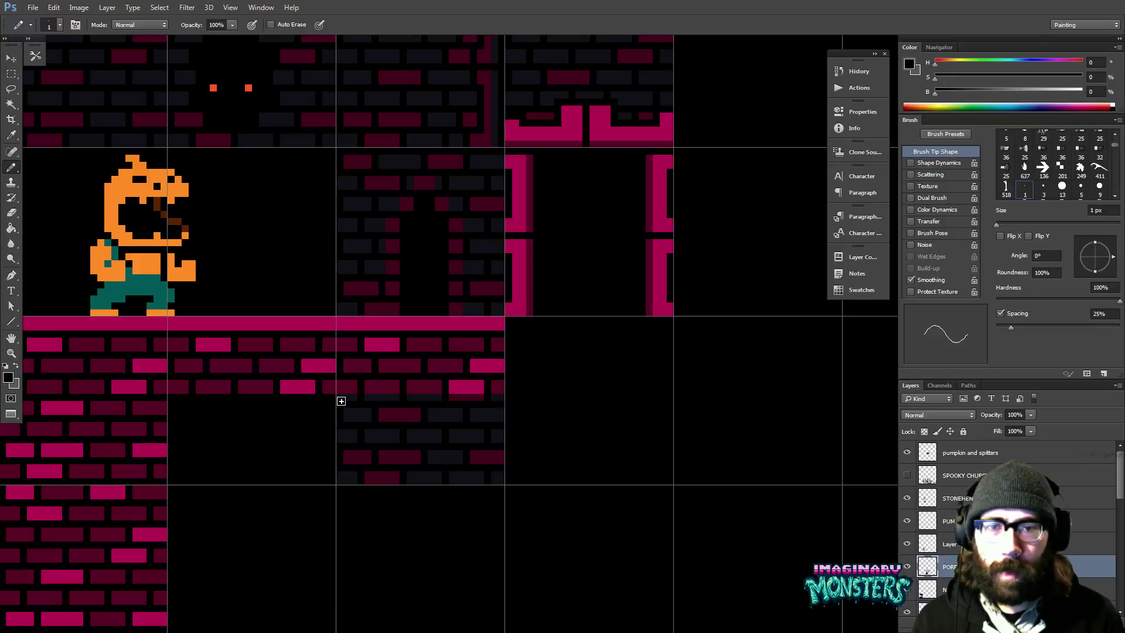
mouse_move(339, 397)
mouse_down()
mouse_move(420, 398)
mouse_move(472, 422)
mouse_move(503, 418)
mouse_up()
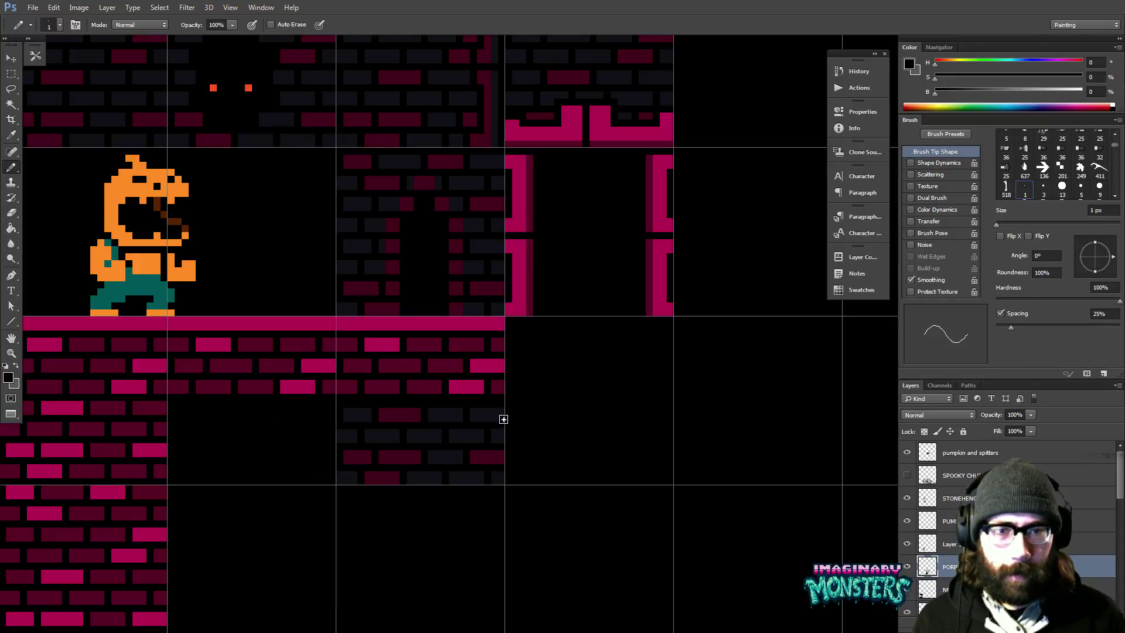
- Inspect the castle and platform extension in the surrounding scene, checking the castle layer's contents and viewing it without the tile grid
key(z)
scroll(535, 402, down, 5)
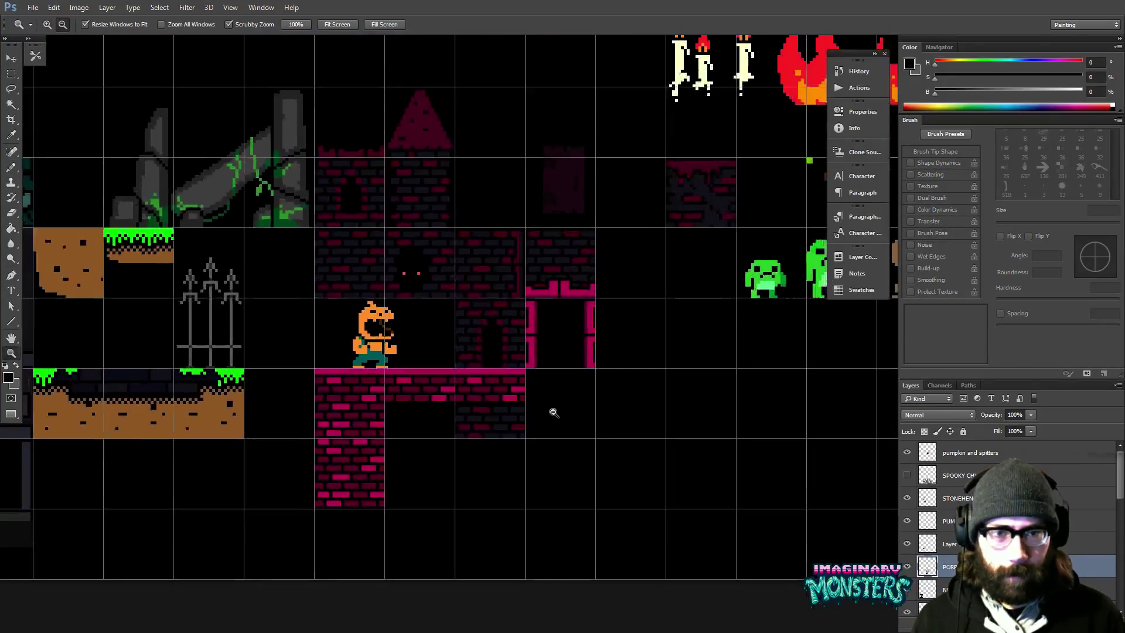
ctrl+click(925, 569)
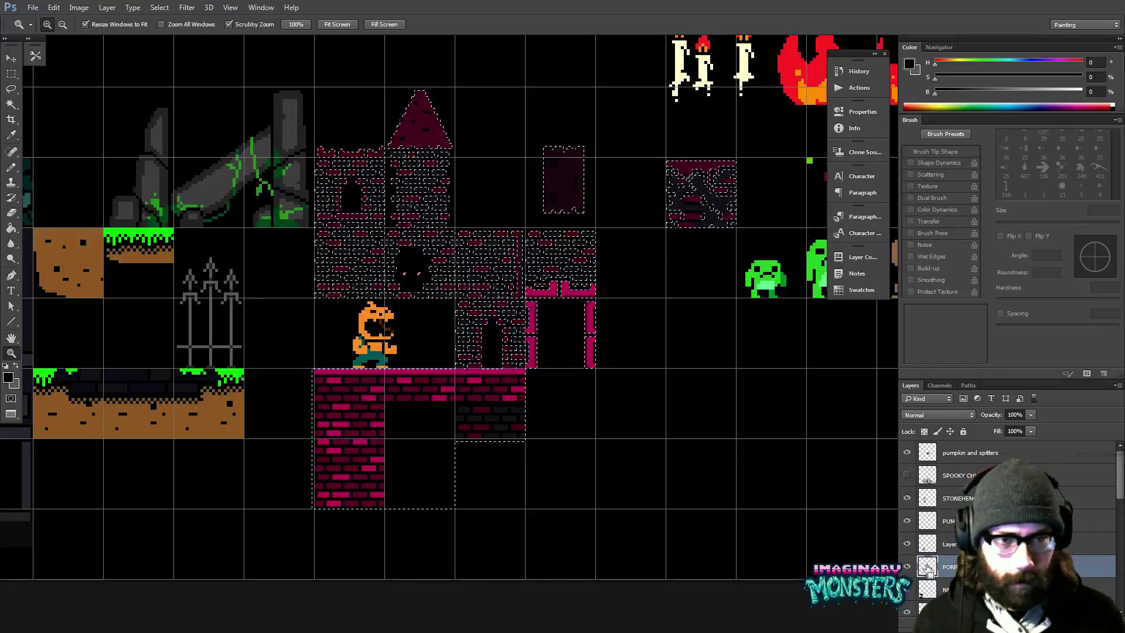
key(ctrl+d)
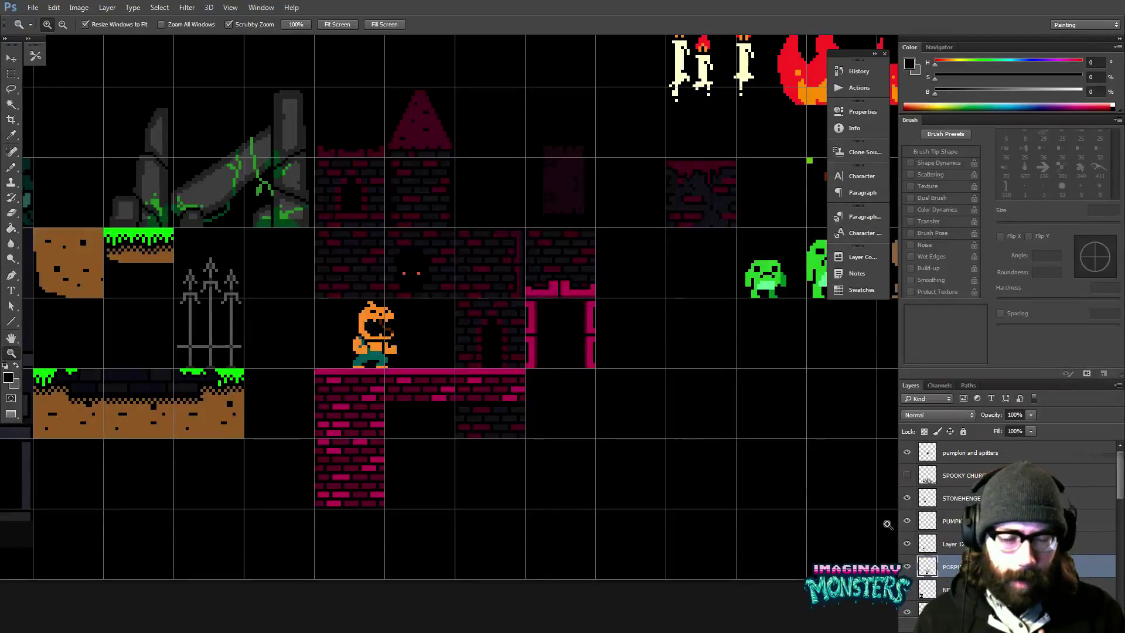
scroll(524, 355, right, 2)
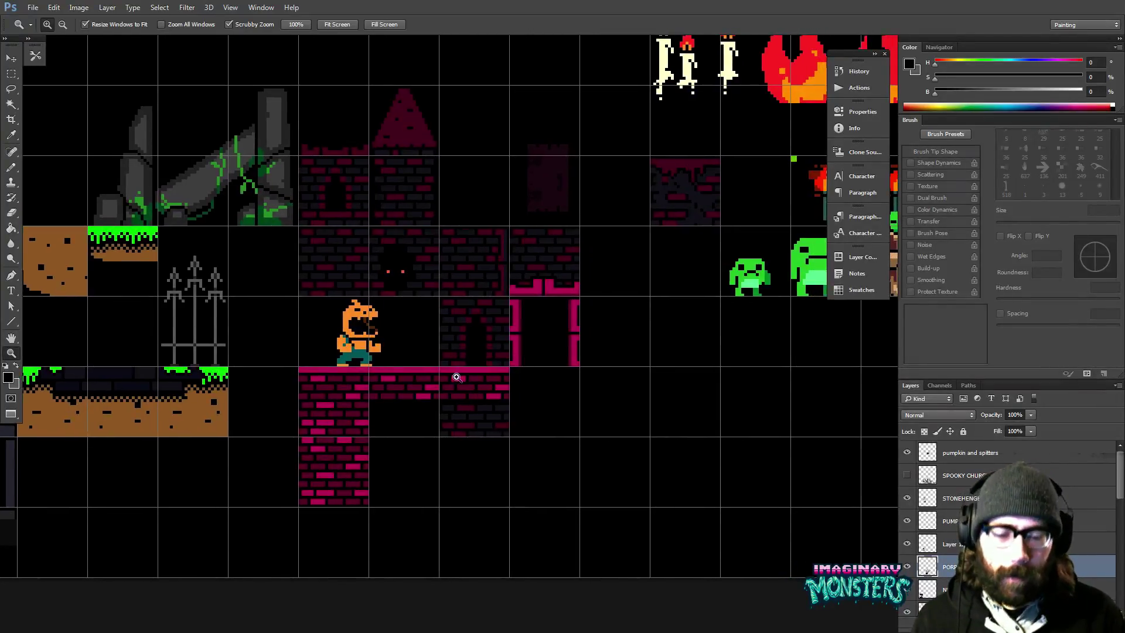
key(ctrl+apostrophe)
drag(637, 391, 512, 387)
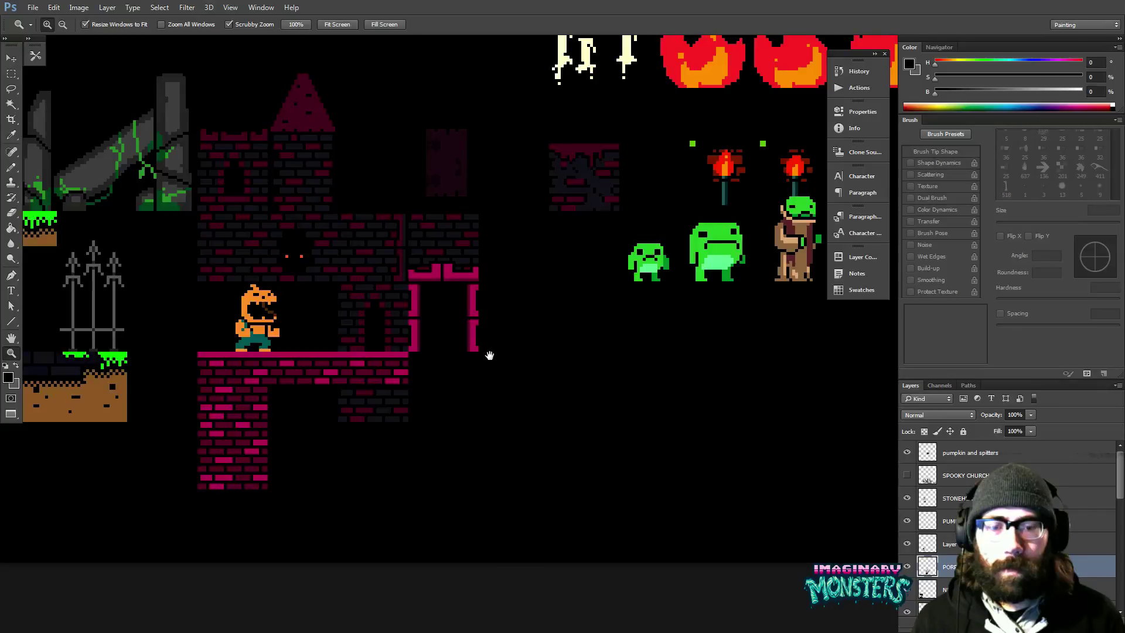
key(ctrl+apostrophe)
drag(428, 434, 475, 419)
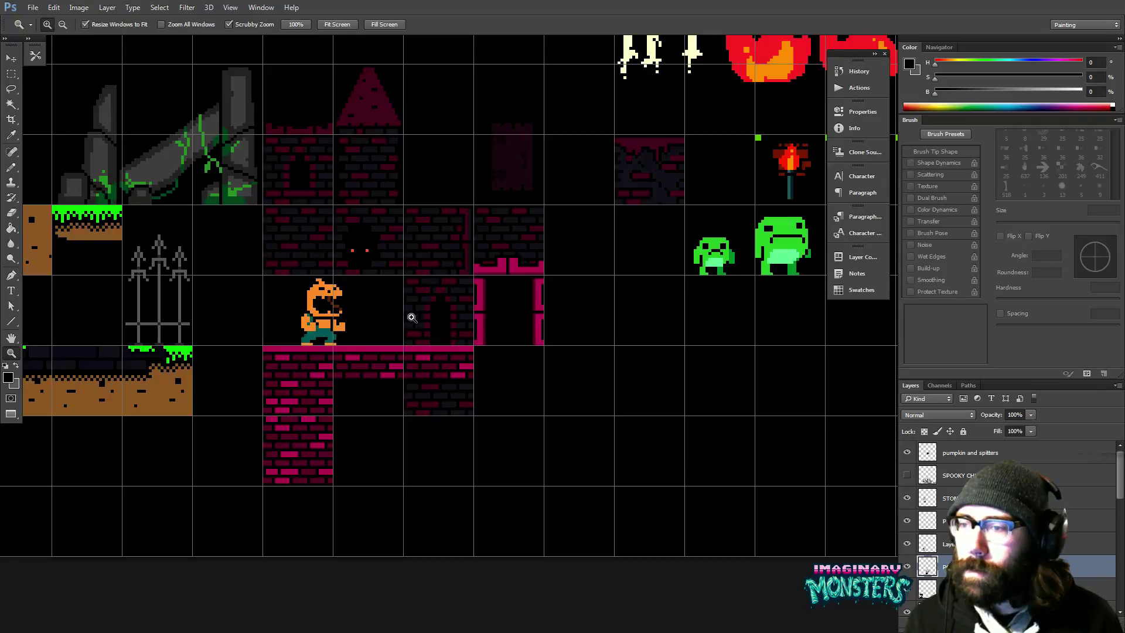
drag(494, 370, 465, 358)
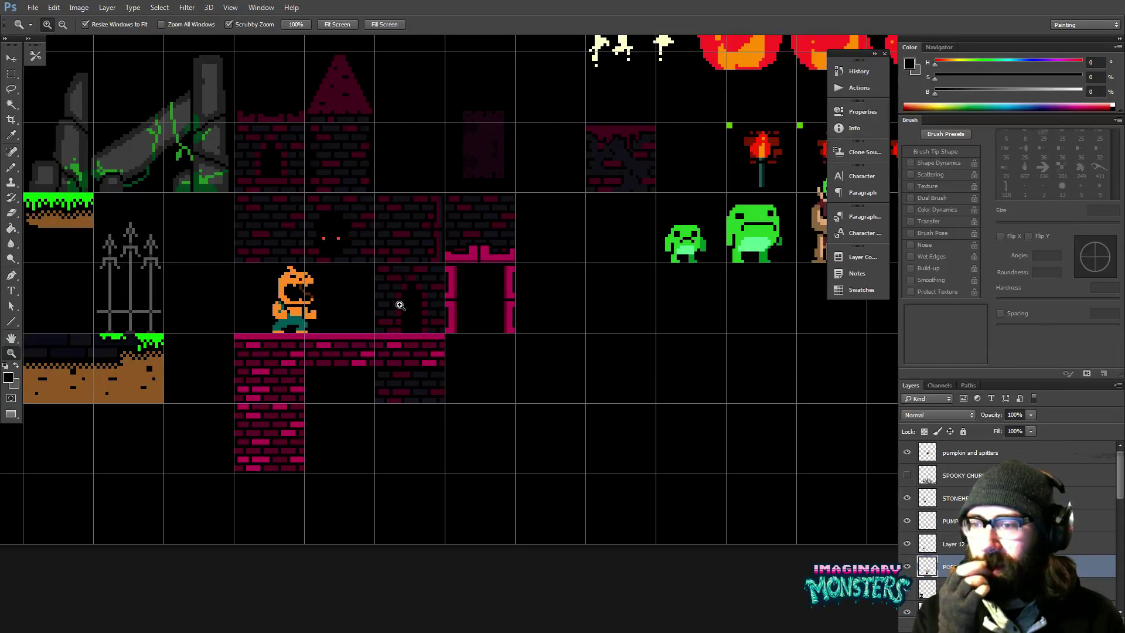
drag(432, 364, 365, 342)
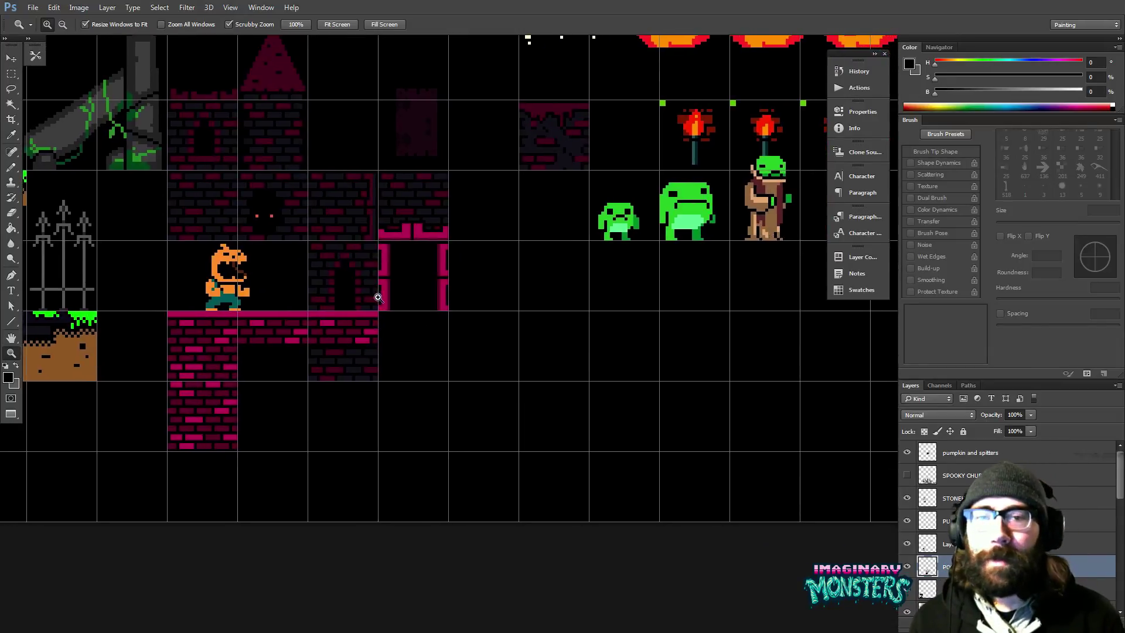
scroll(378, 297, up, 3)
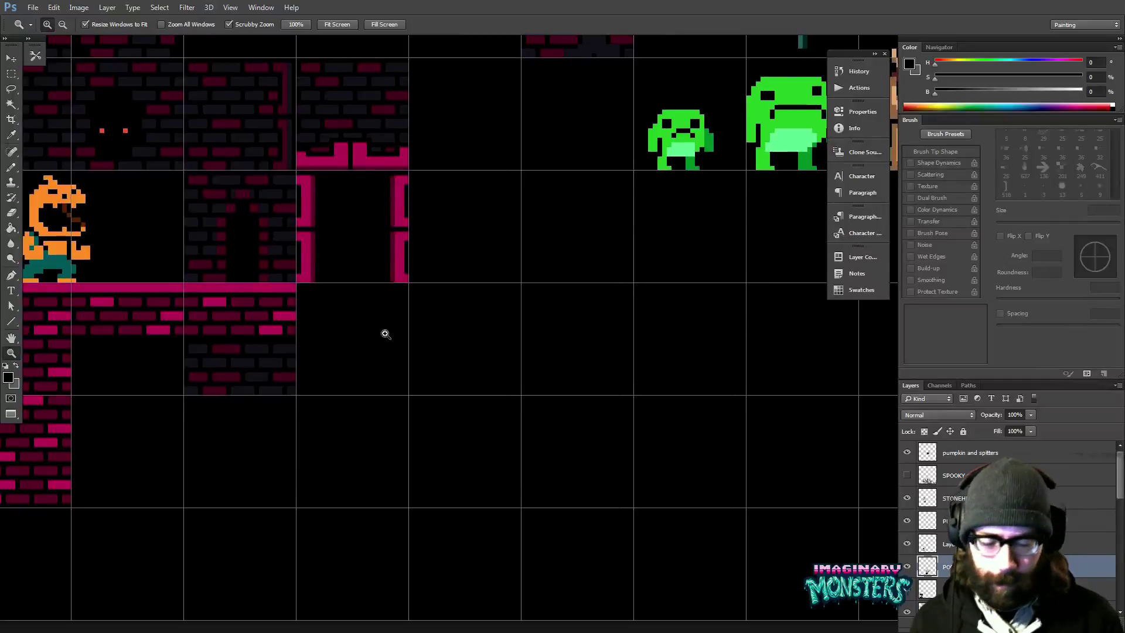
- Draw a pink one-pixel square outline in the empty tile diagonally below the pink-framed opening, starting at the tile's upper left corner
scroll(323, 305, up, 2)
mouse_move(319, 322)
mouse_down()
mouse_move(425, 361)
mouse_move(636, 309)
mouse_move(441, 318)
mouse_move(364, 281)
mouse_up()
scroll(416, 369, down, 2)
scroll(445, 316, up, 1)
key(b)
alt+click(297, 282)
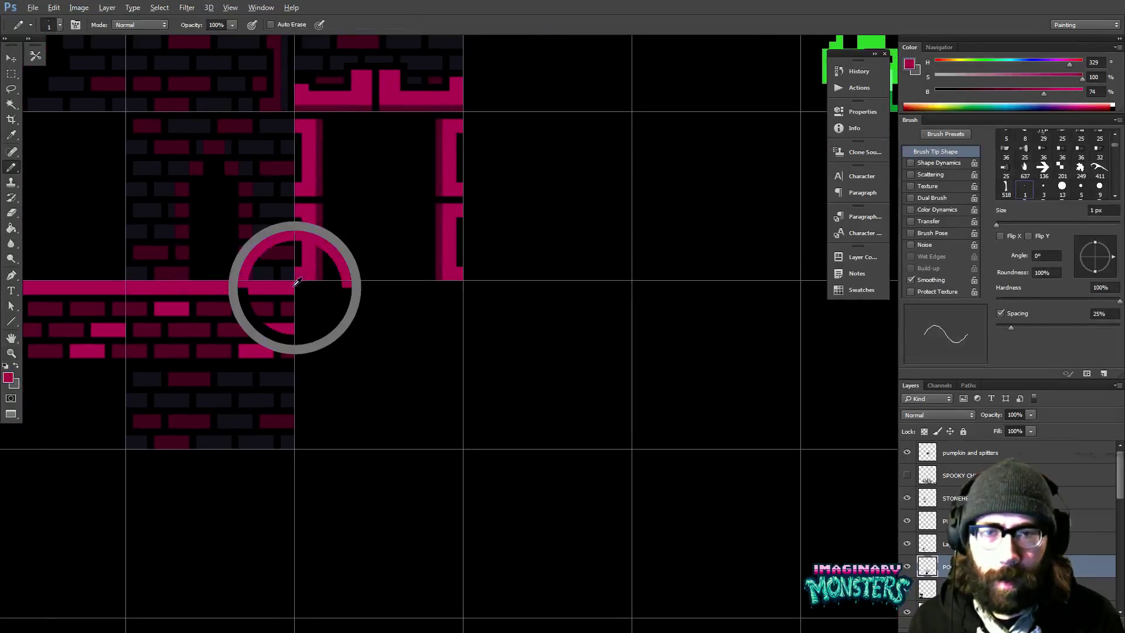
mouse_move(463, 297)
mouse_down()
mouse_move(404, 268)
mouse_move(500, 282)
mouse_move(552, 273)
mouse_up()
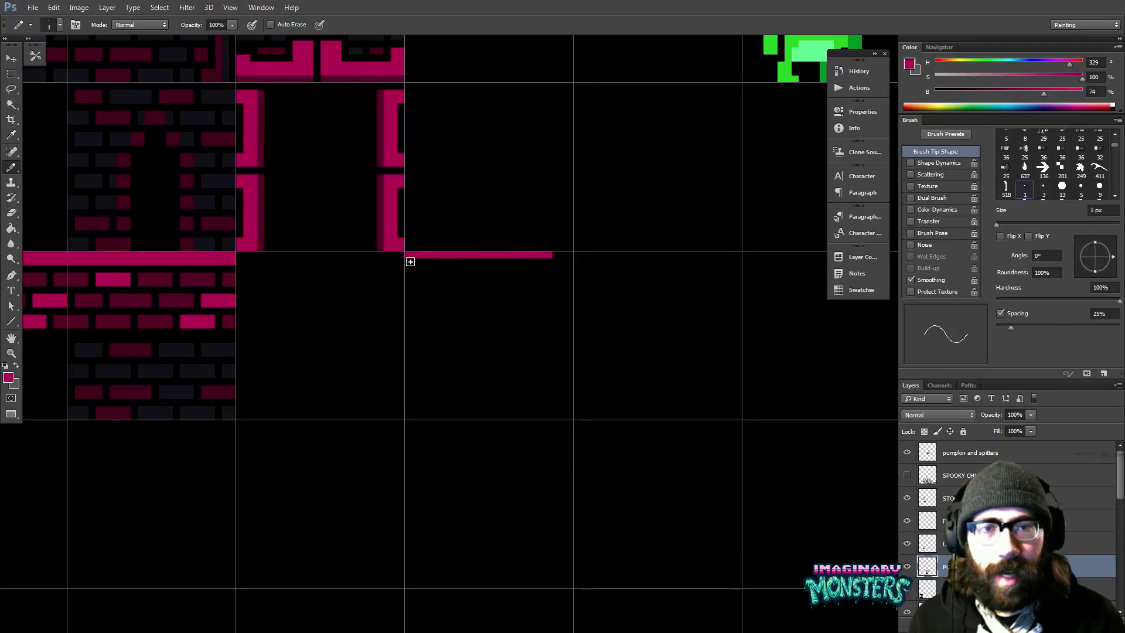
mouse_move(410, 262)
mouse_down()
mouse_move(443, 378)
mouse_move(444, 389)
mouse_move(418, 391)
mouse_move(543, 394)
mouse_up()
drag(551, 259, 567, 390)
drag(485, 368, 451, 362)
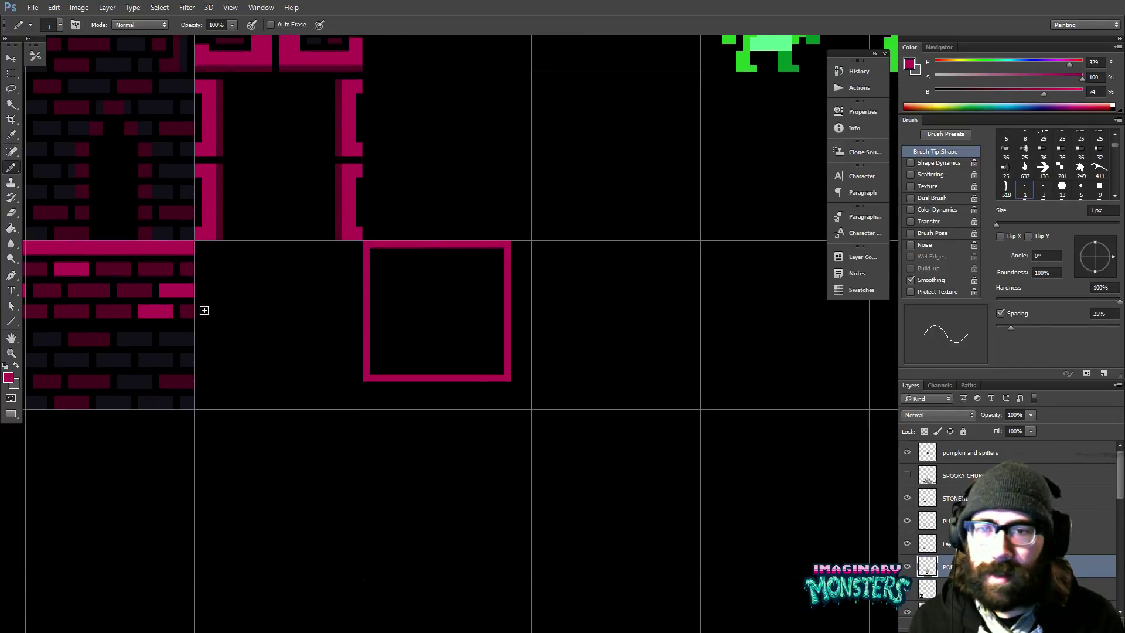
- Draw a dark grey diagonal from the square's lower right corner and narrow the square by shifting its right part one pixel left
alt+click(188, 334)
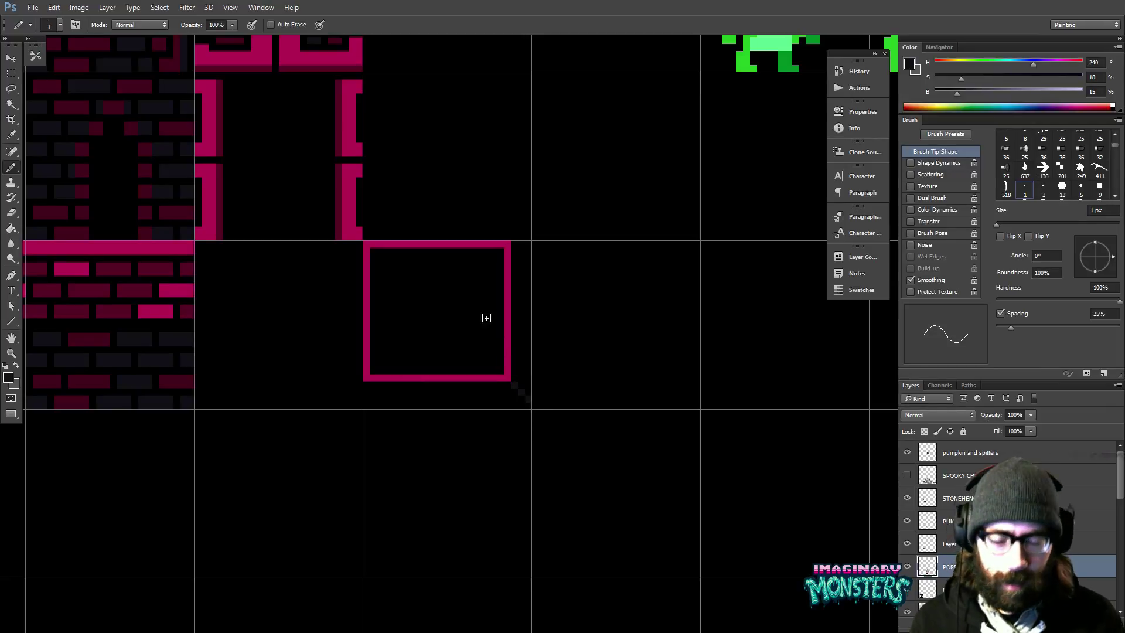
key(m)
key(v)
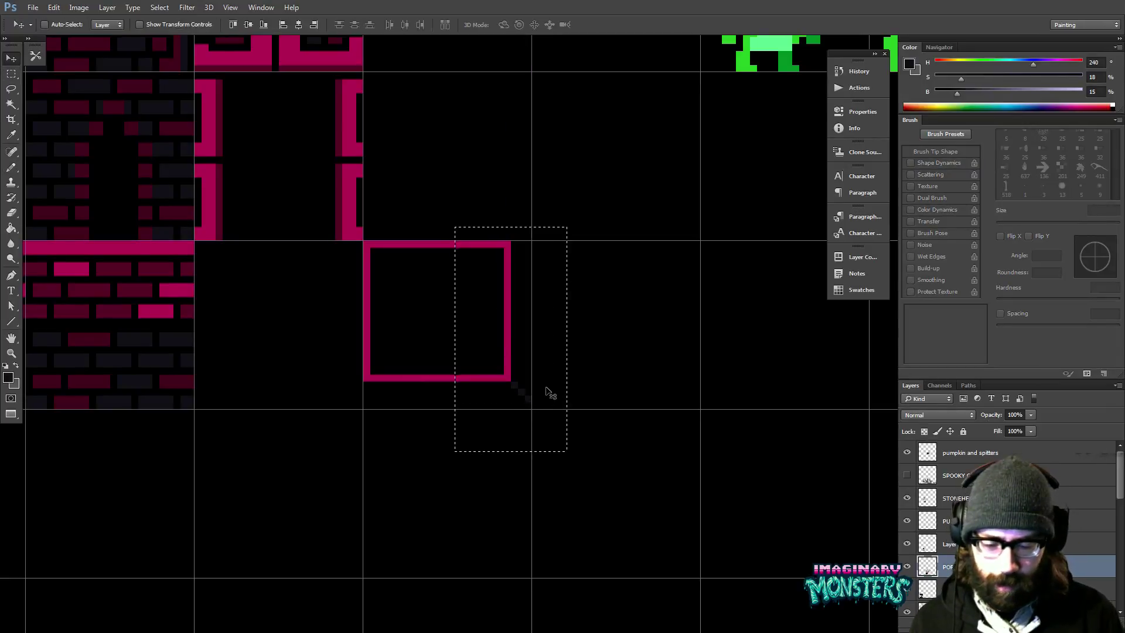
key(Left)
key(b)
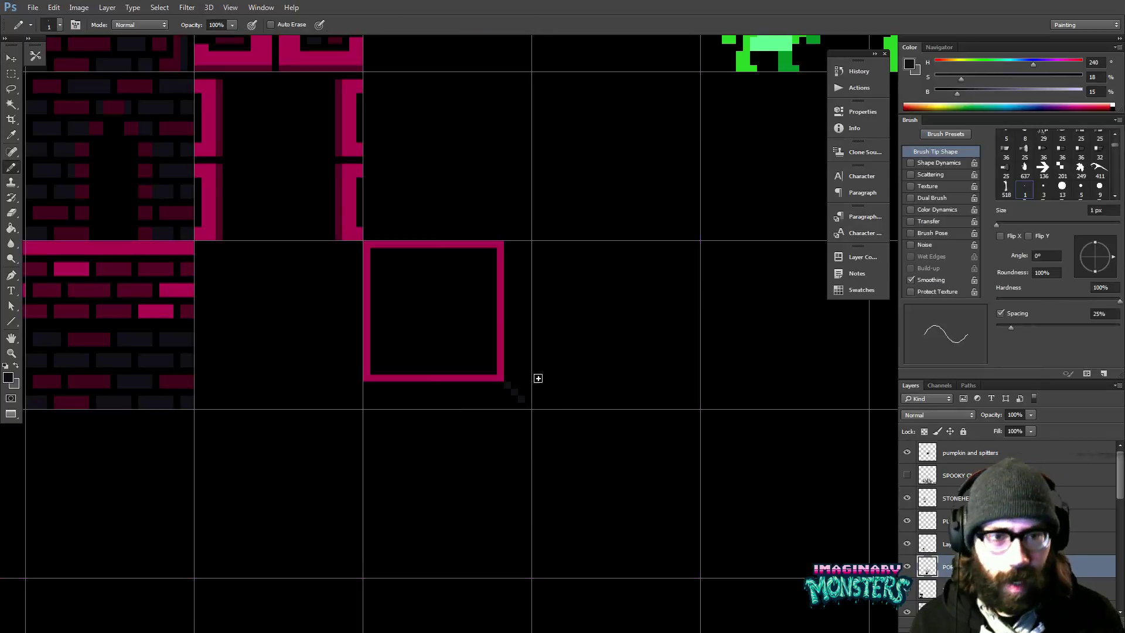
drag(468, 358, 478, 371)
- Outline a slanted underside below the square in dark red and fill it with the same colour
alt+click(184, 226)
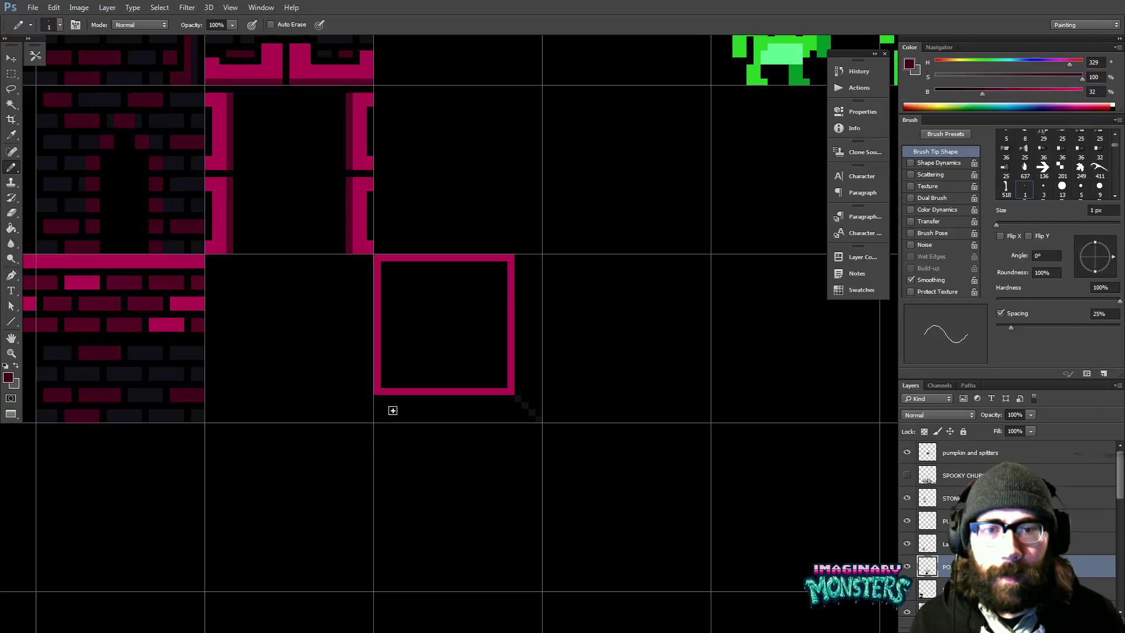
drag(380, 401, 387, 407)
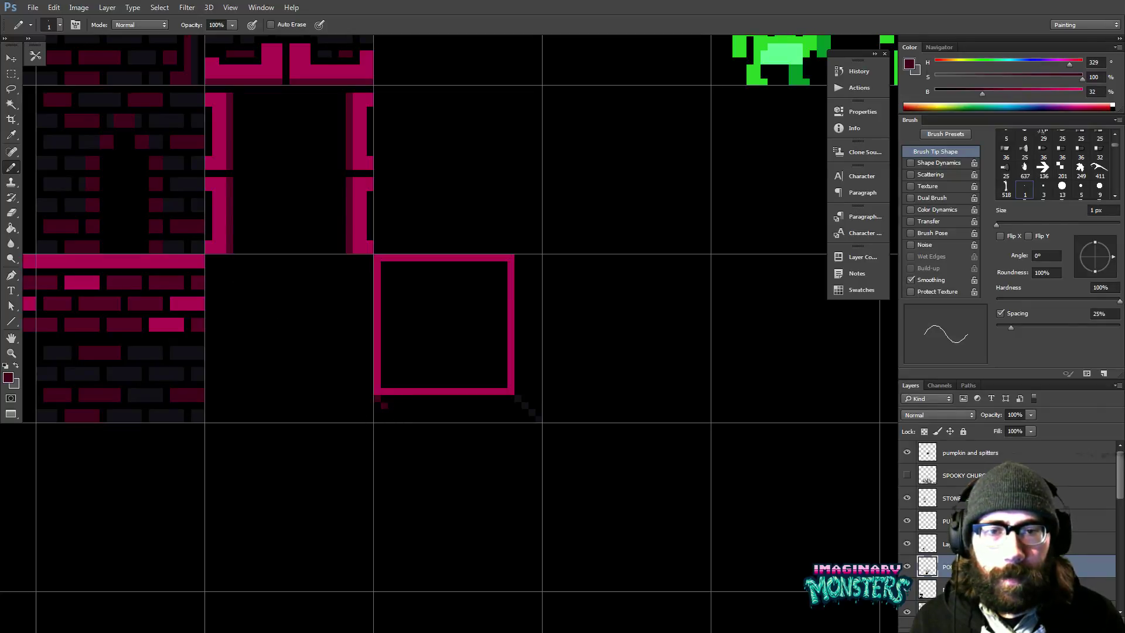
drag(385, 403, 532, 455)
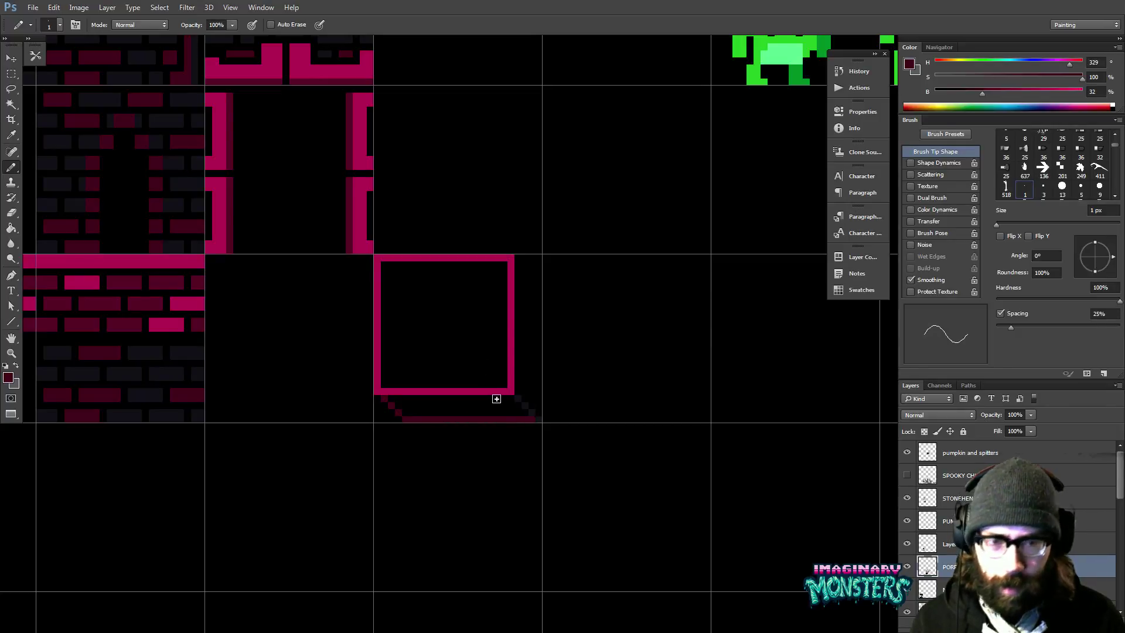
key(g)
click(500, 413)
scroll(501, 390, up, 2)
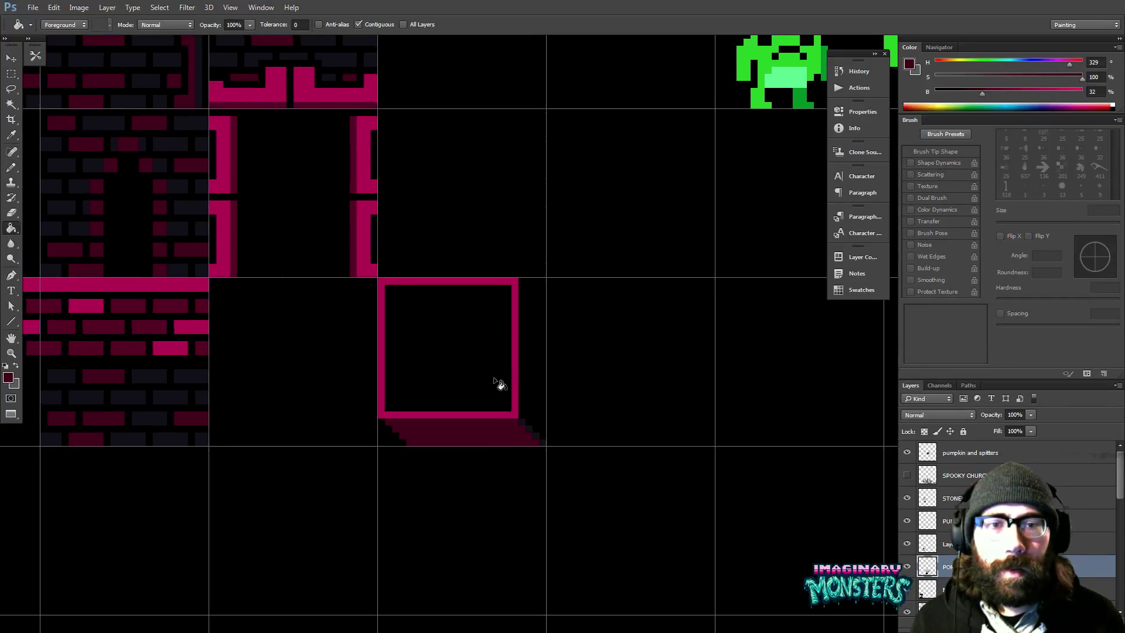
- Draw a smaller bright pink square outline inside the block's face, leaving a one-pixel black gap to the outer outline
key(b)
alt+click(515, 402)
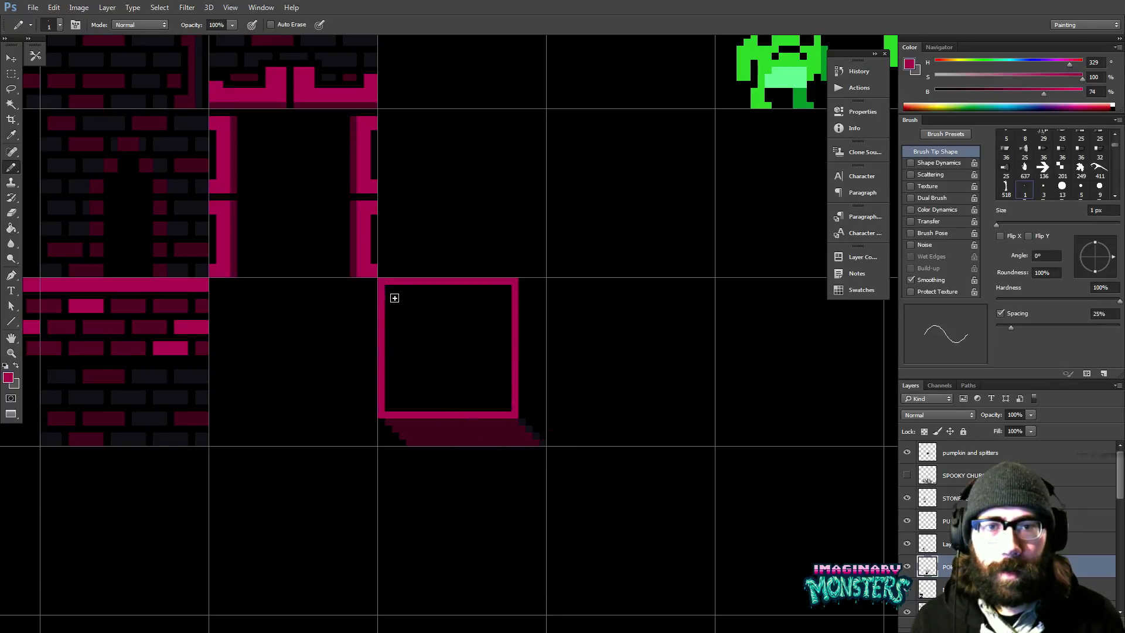
mouse_move(395, 298)
mouse_down()
mouse_move(418, 404)
mouse_move(406, 402)
mouse_move(503, 411)
mouse_move(503, 296)
mouse_move(407, 308)
mouse_up()
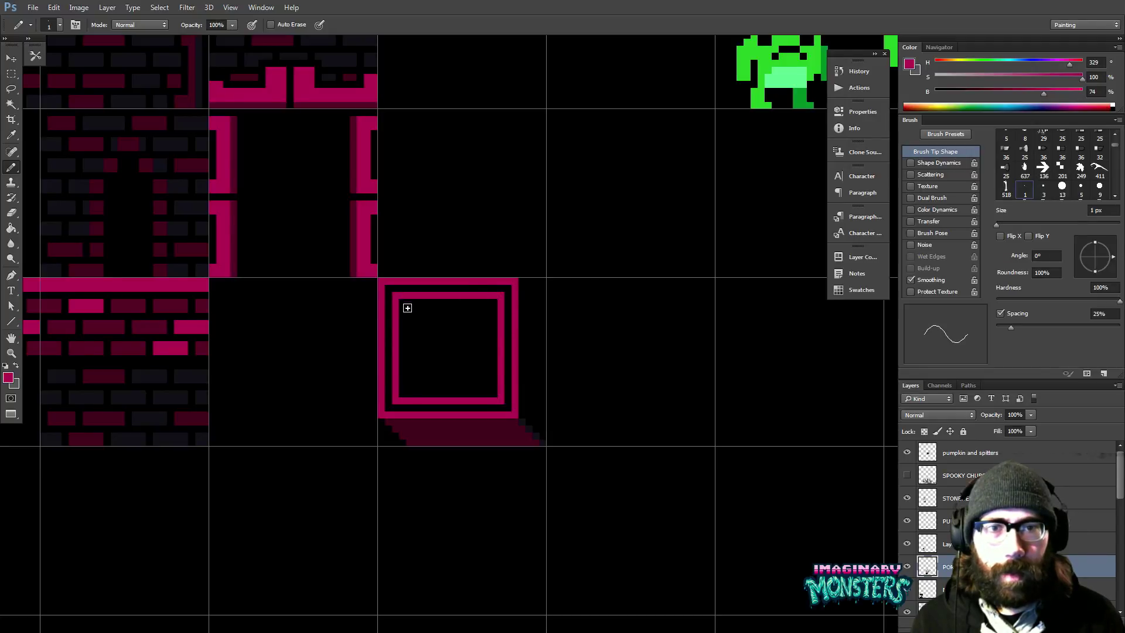
drag(517, 320, 486, 321)
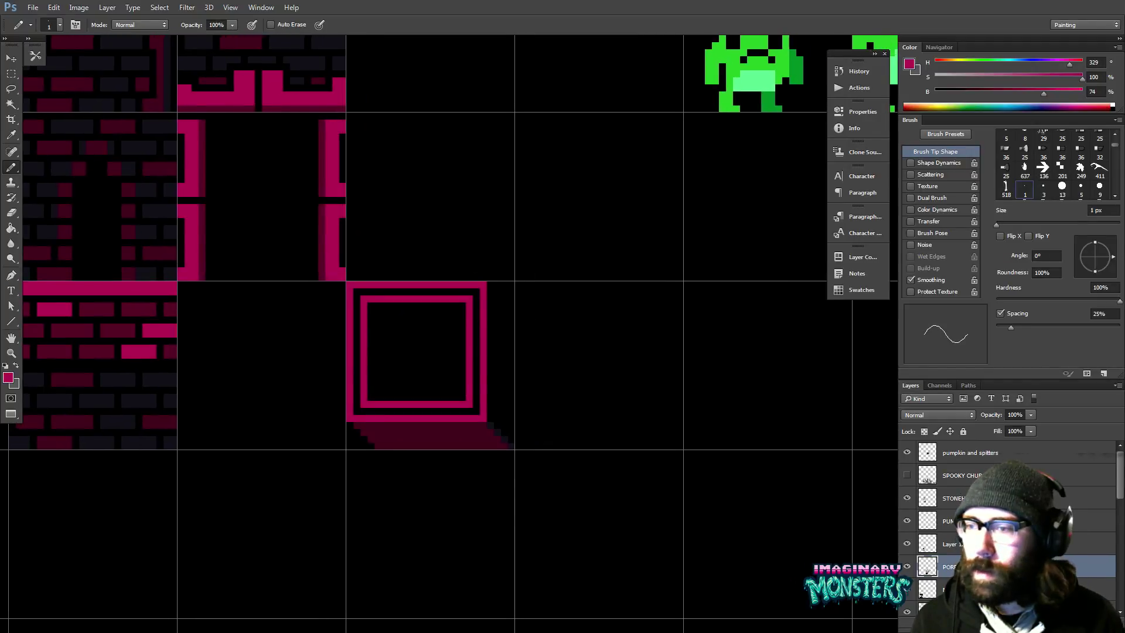
drag(478, 362, 470, 353)
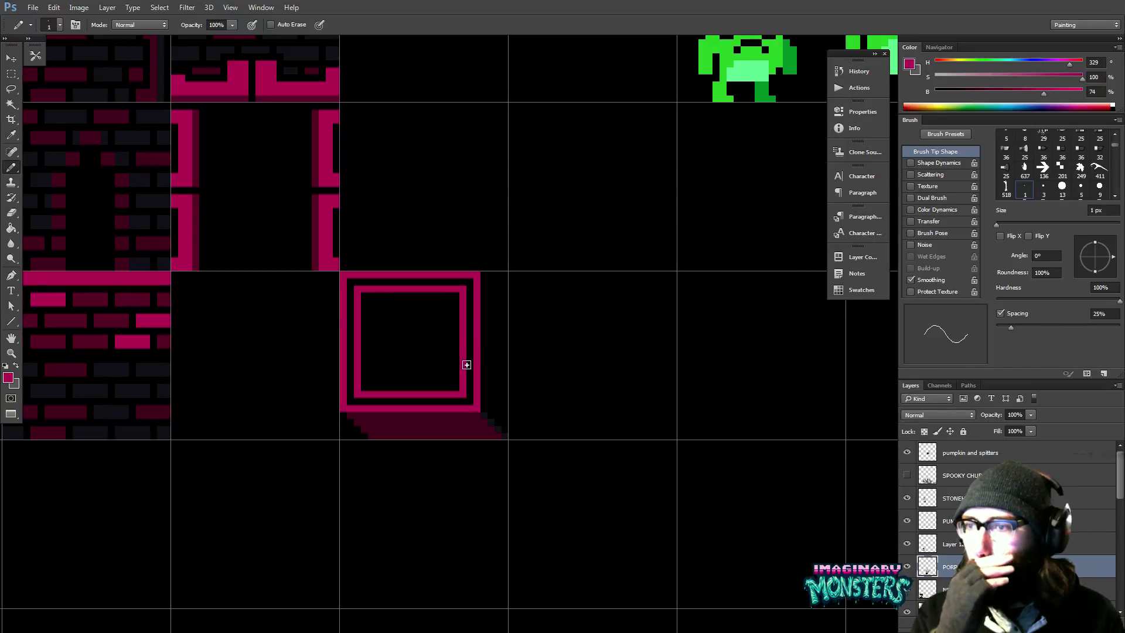
mouse_move(493, 383)
mouse_down()
mouse_move(482, 392)
mouse_move(431, 320)
mouse_up()
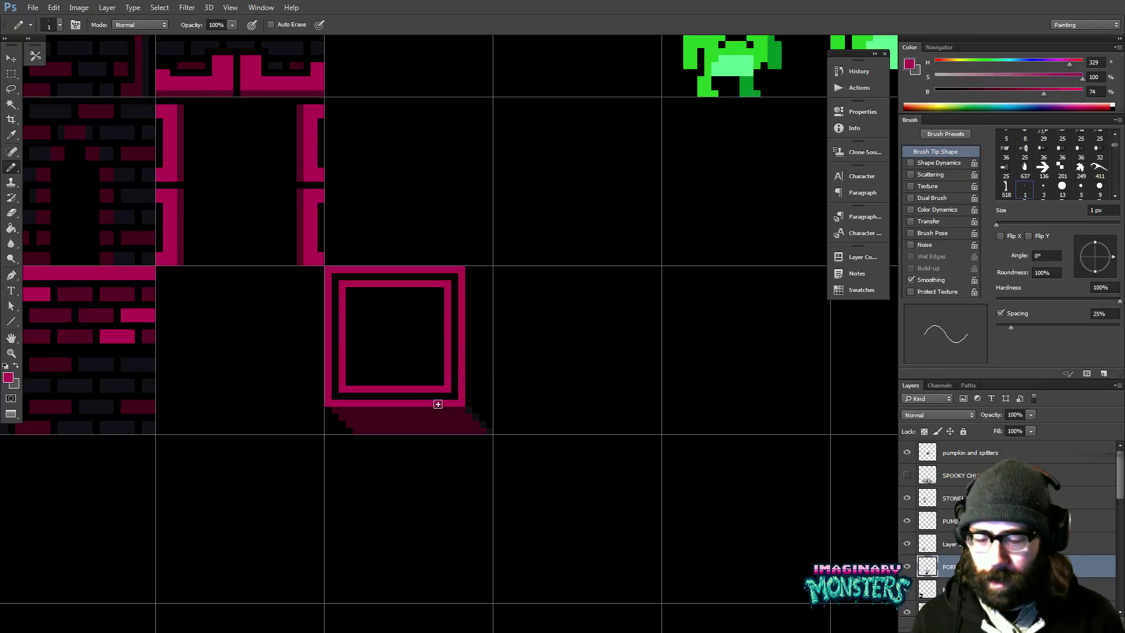
- Erase the dark grey diagonal pixels beside the block's underside and sample the dark blue-grey of the castle bricks
key(e)
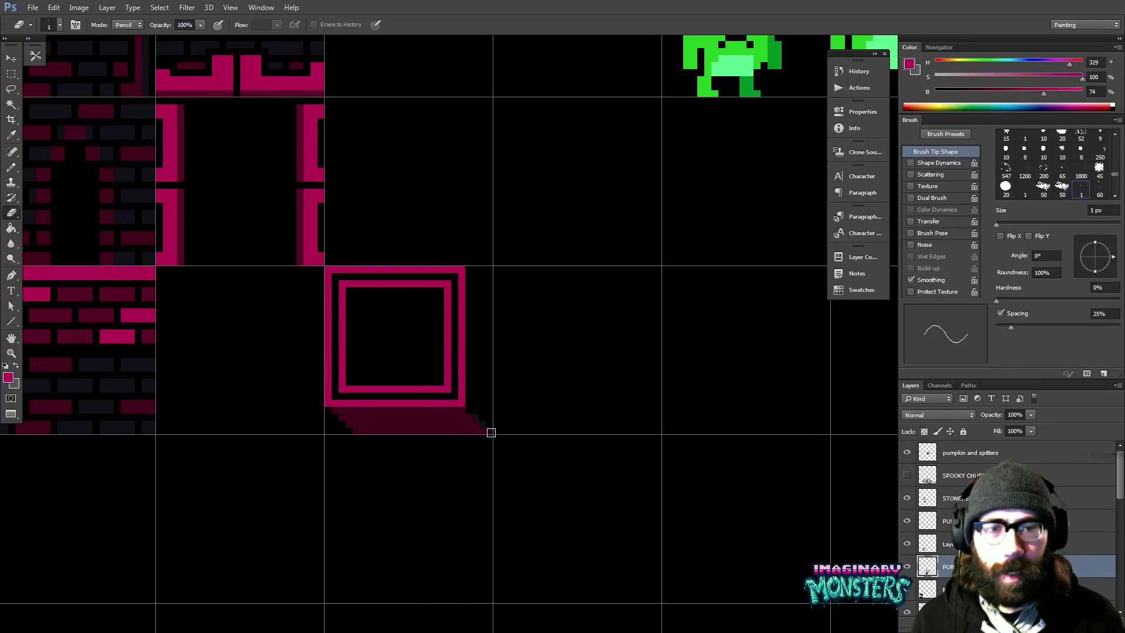
key(b)
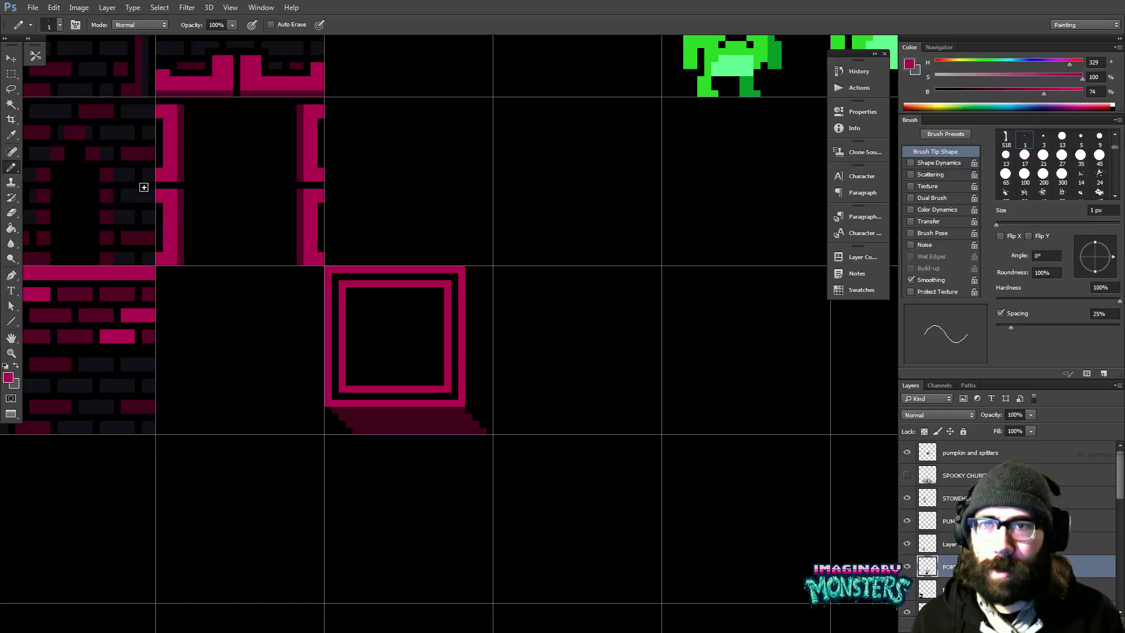
alt+click(145, 364)
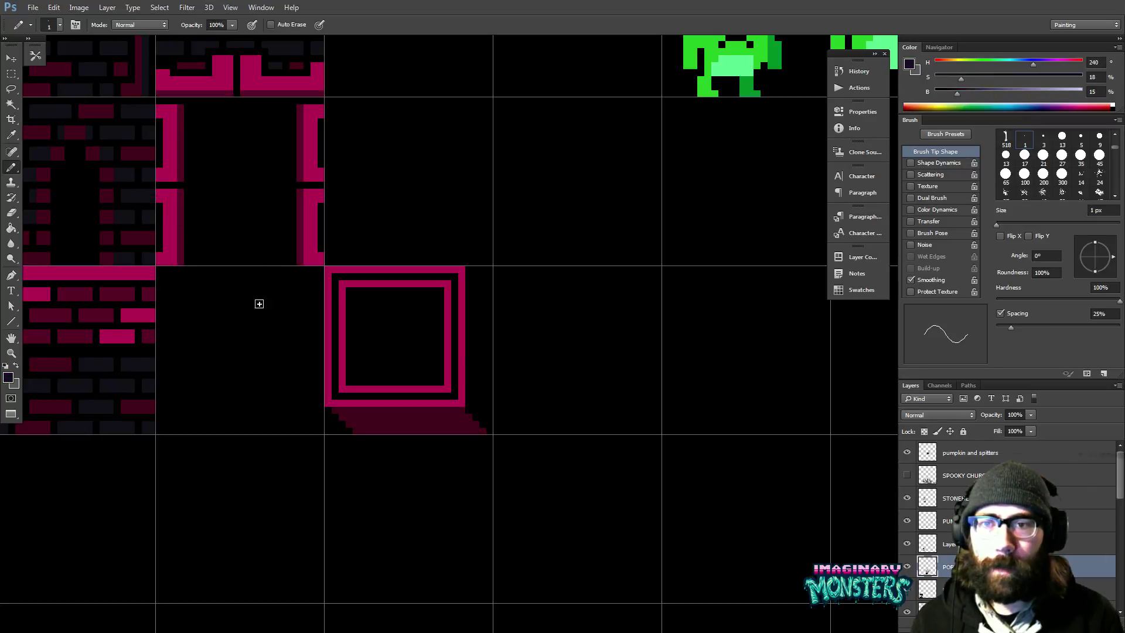
- Outline the slanted right side of the block in dark blue-grey and fill it with the same colour
mouse_move(472, 405)
mouse_down()
mouse_move(492, 426)
mouse_move(500, 314)
mouse_up()
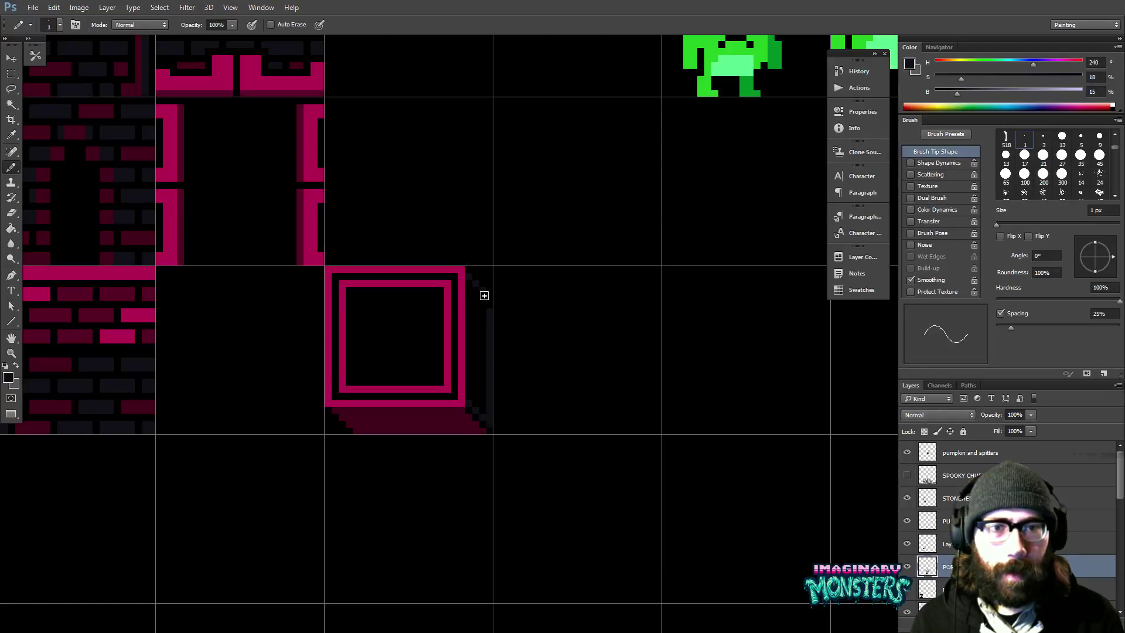
mouse_move(474, 292)
mouse_down()
mouse_move(478, 396)
mouse_move(496, 399)
mouse_up()
key(g)
click(481, 388)
- Draw a dark blue-grey diagonal from lower left to upper right inside the inner pink square and fill the half below it
drag(460, 335, 498, 341)
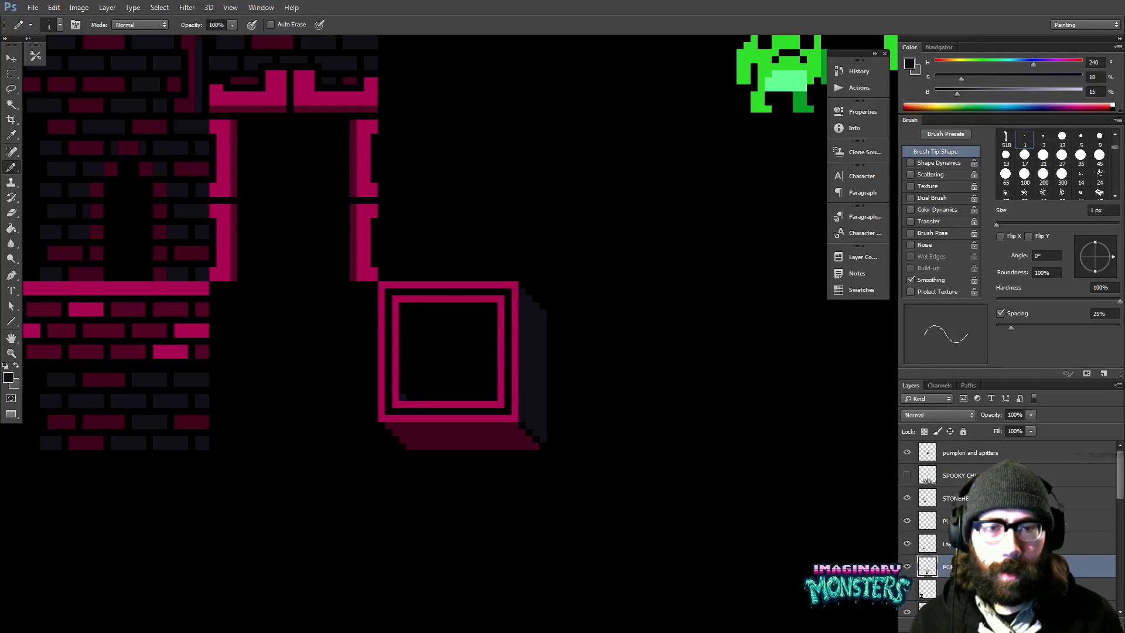
shift+click(496, 310)
key(g)
click(480, 354)
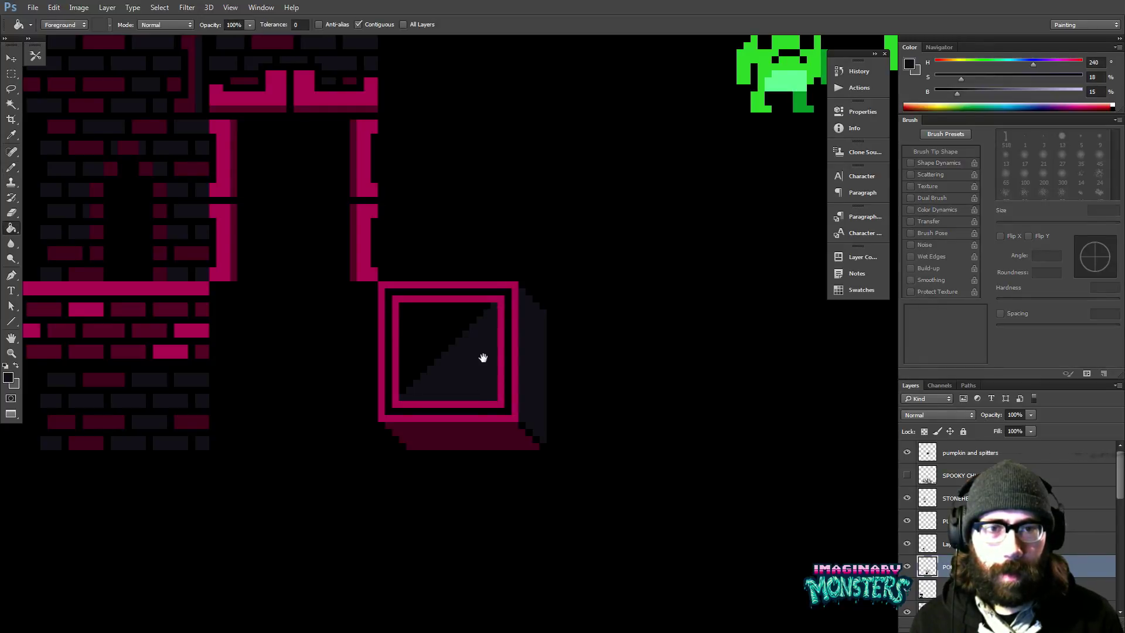
drag(484, 363, 490, 379)
- Extend the dark blue-grey area past the diagonal into a squared upper left corner, leaving a black margin inside the pink square
key(b)
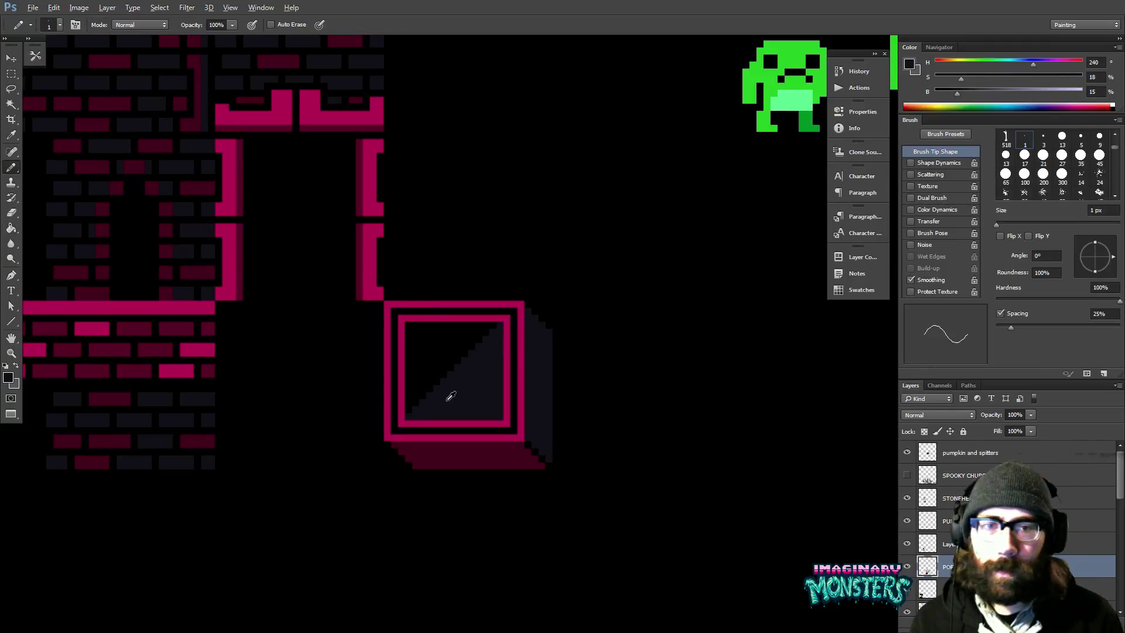
mouse_move(442, 385)
mouse_down()
mouse_move(473, 359)
mouse_move(464, 376)
mouse_move(442, 349)
mouse_move(476, 347)
mouse_up()
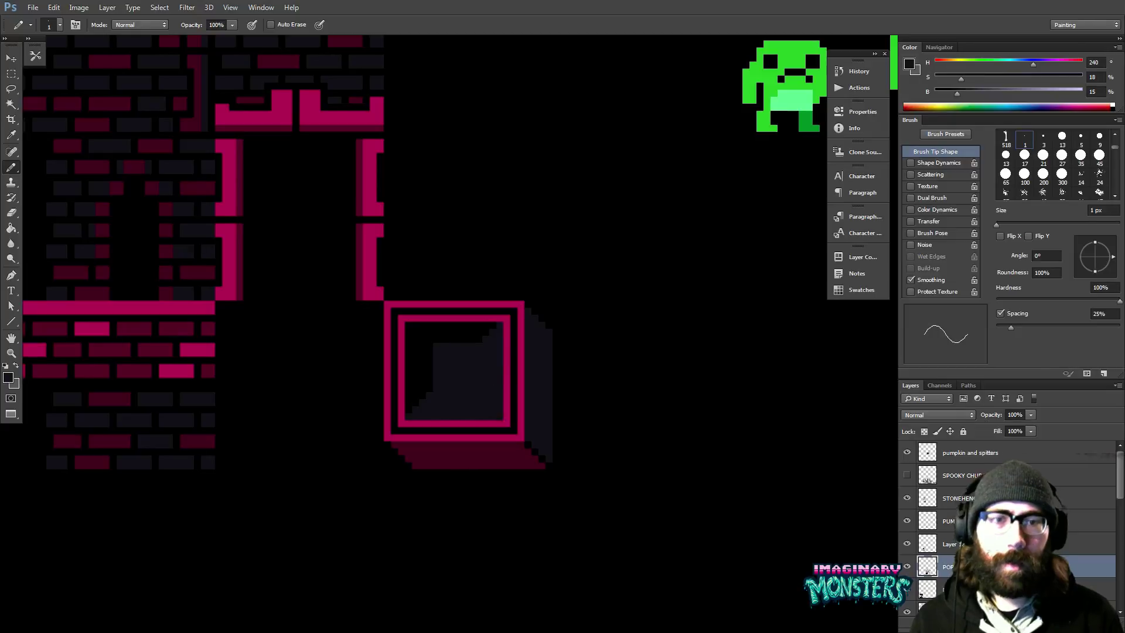
alt+click(476, 333)
mouse_move(442, 347)
mouse_down()
mouse_move(447, 314)
mouse_move(475, 325)
mouse_move(489, 361)
mouse_up()
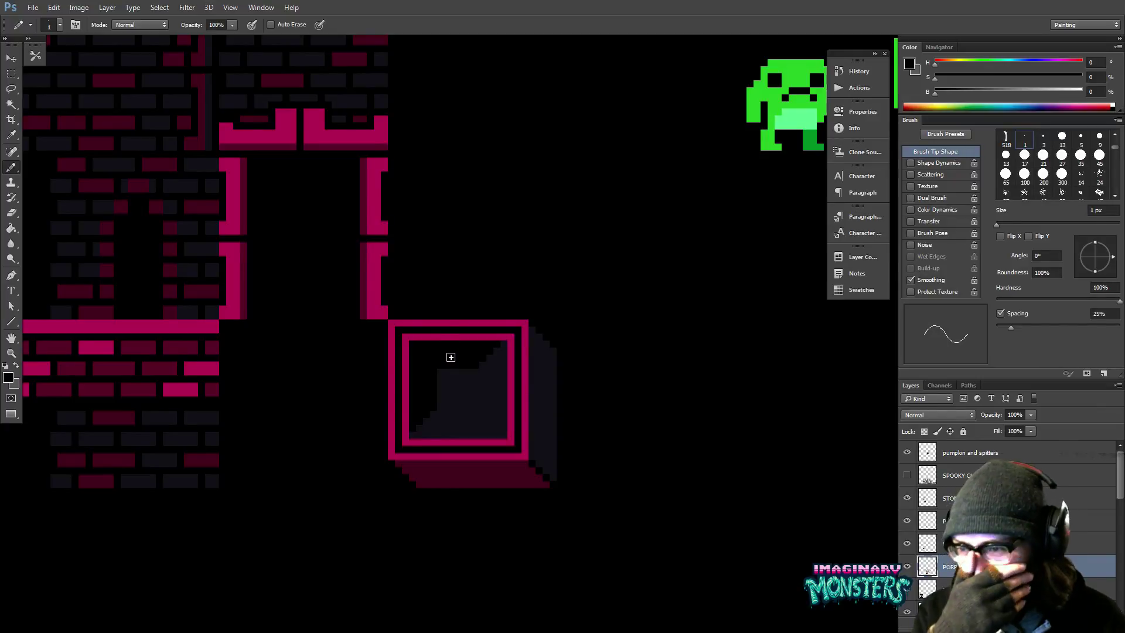
drag(465, 387, 457, 384)
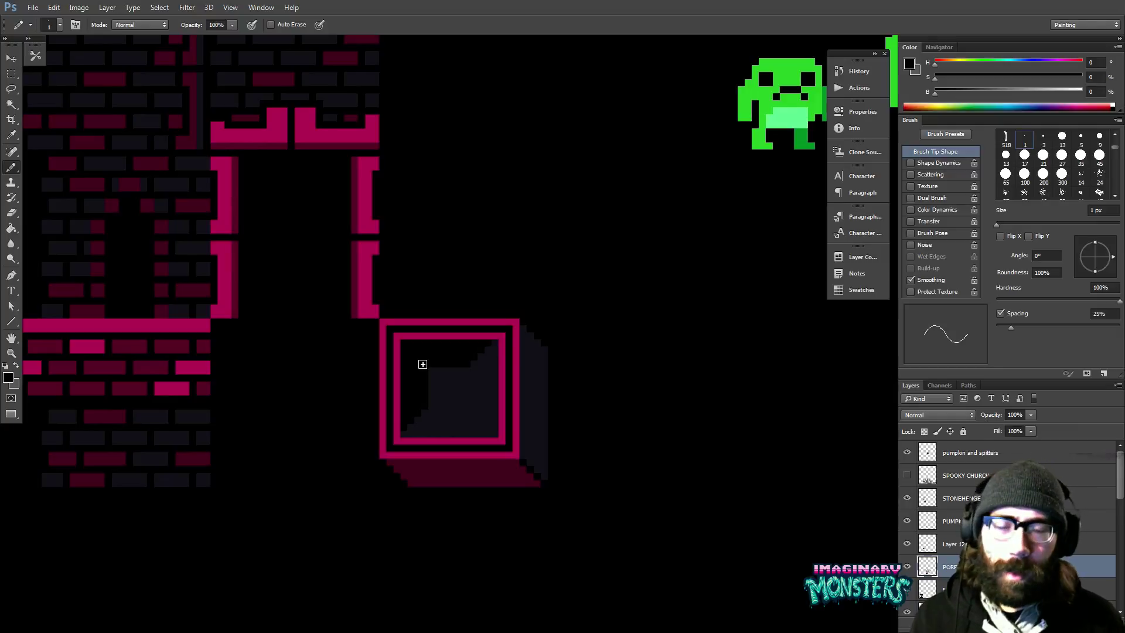
drag(444, 394, 452, 396)
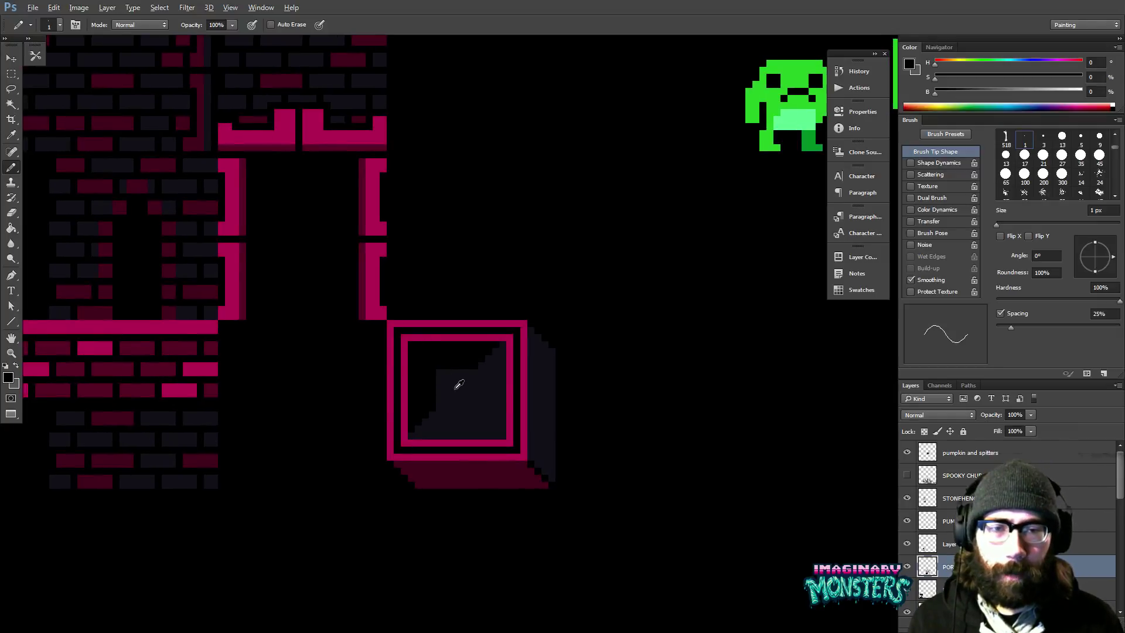
key(alt)
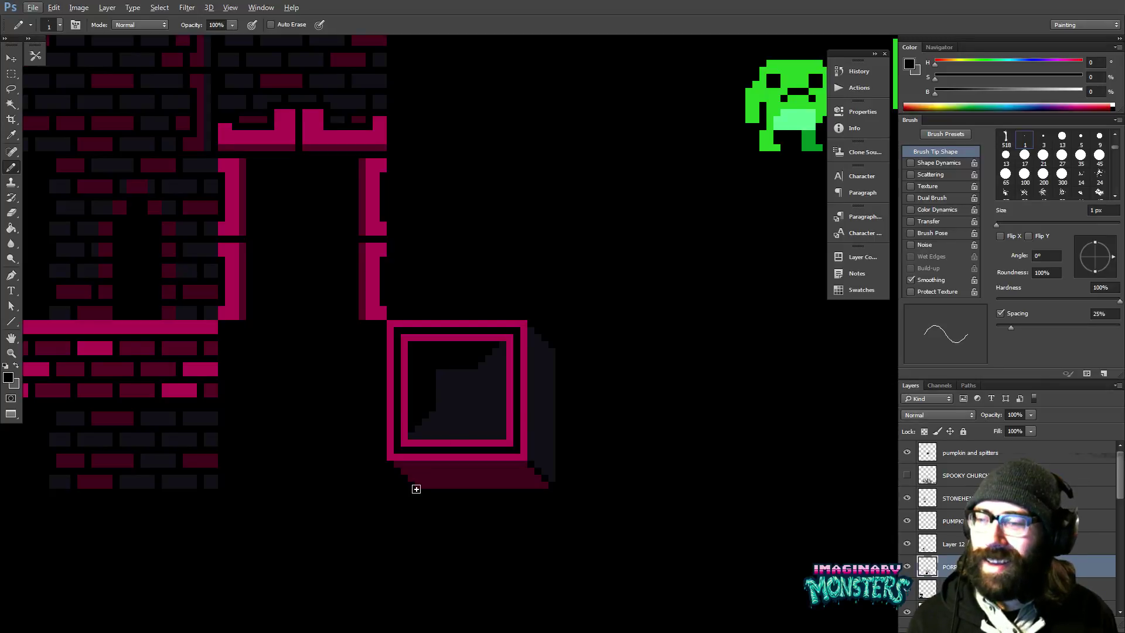
drag(438, 346, 427, 334)
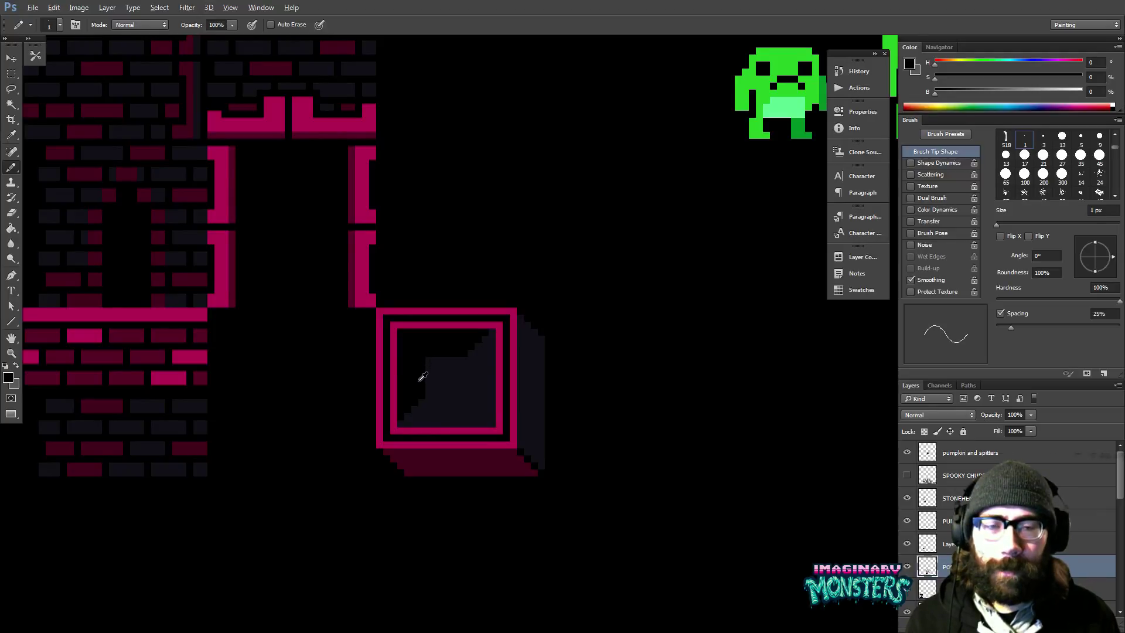
alt+click(437, 386)
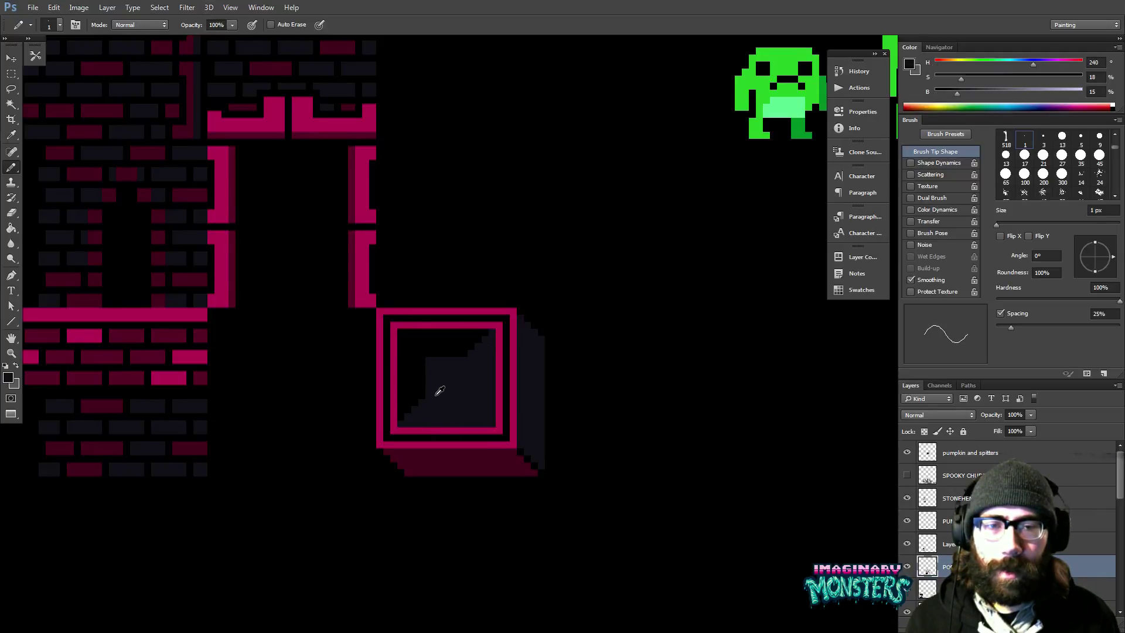
mouse_move(426, 403)
mouse_down()
mouse_move(428, 365)
mouse_move(418, 365)
mouse_move(422, 410)
mouse_up()
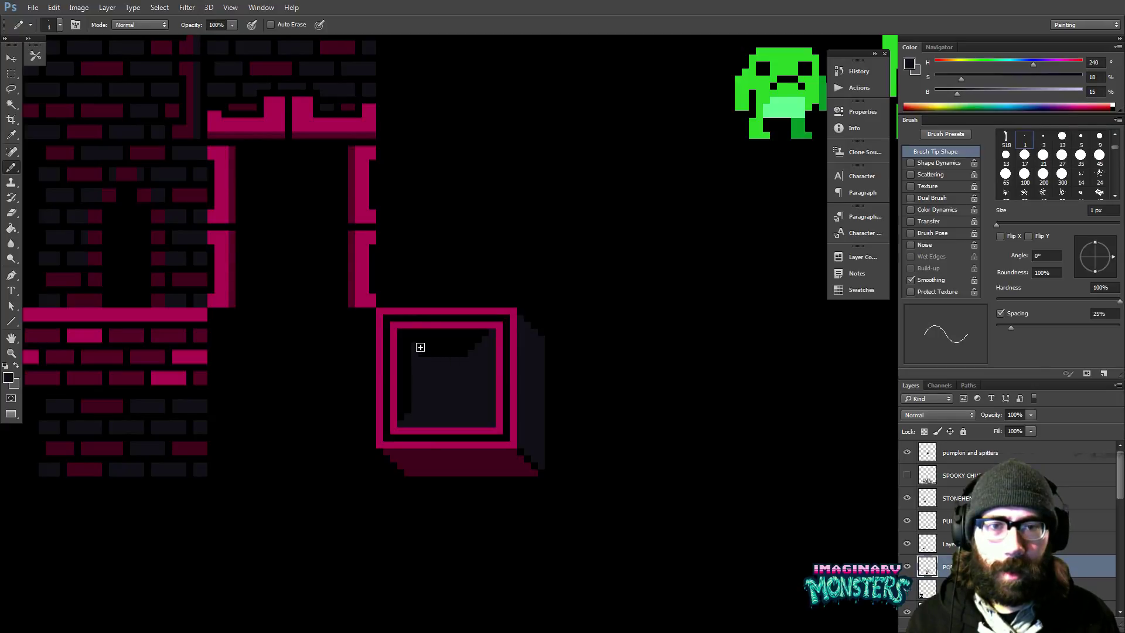
mouse_move(419, 346)
mouse_down()
mouse_move(481, 351)
mouse_move(427, 351)
mouse_up()
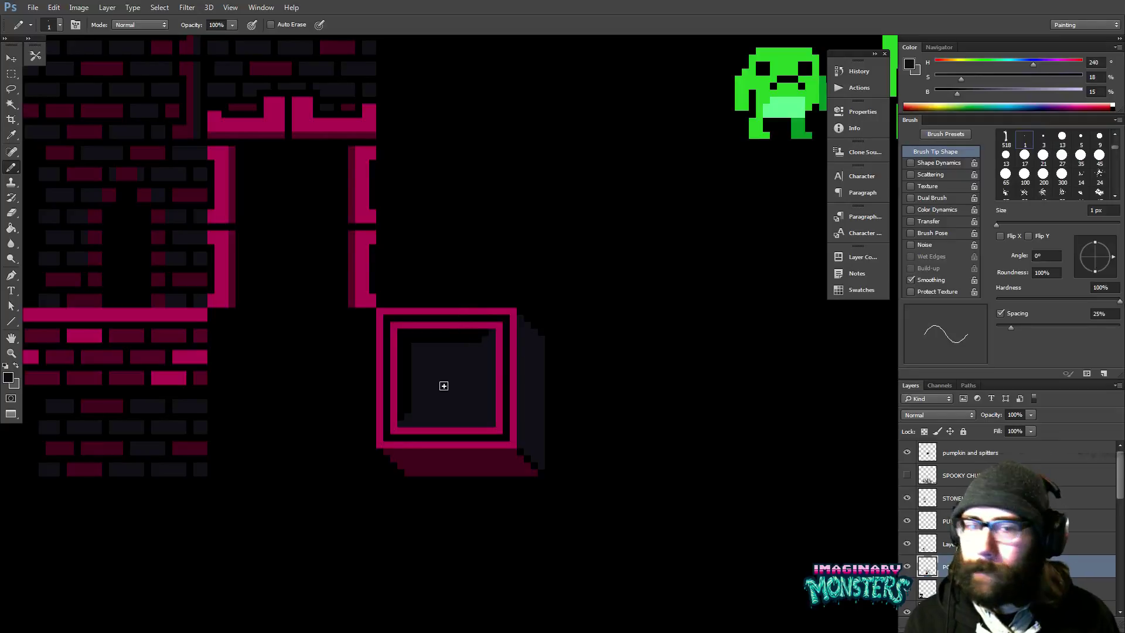
- Draw black lines along the lower and right edges of the dark area to separate a square panel from its surrounding shading
alt+click(410, 401)
drag(418, 417, 480, 428)
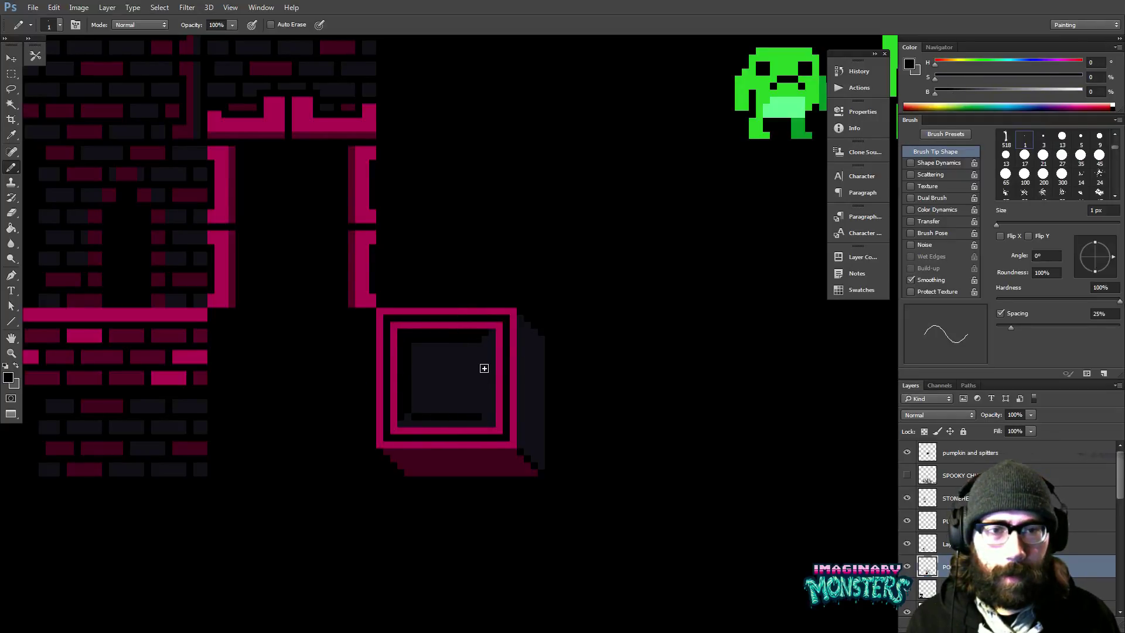
mouse_move(487, 350)
mouse_down()
mouse_move(493, 408)
mouse_move(461, 399)
mouse_up()
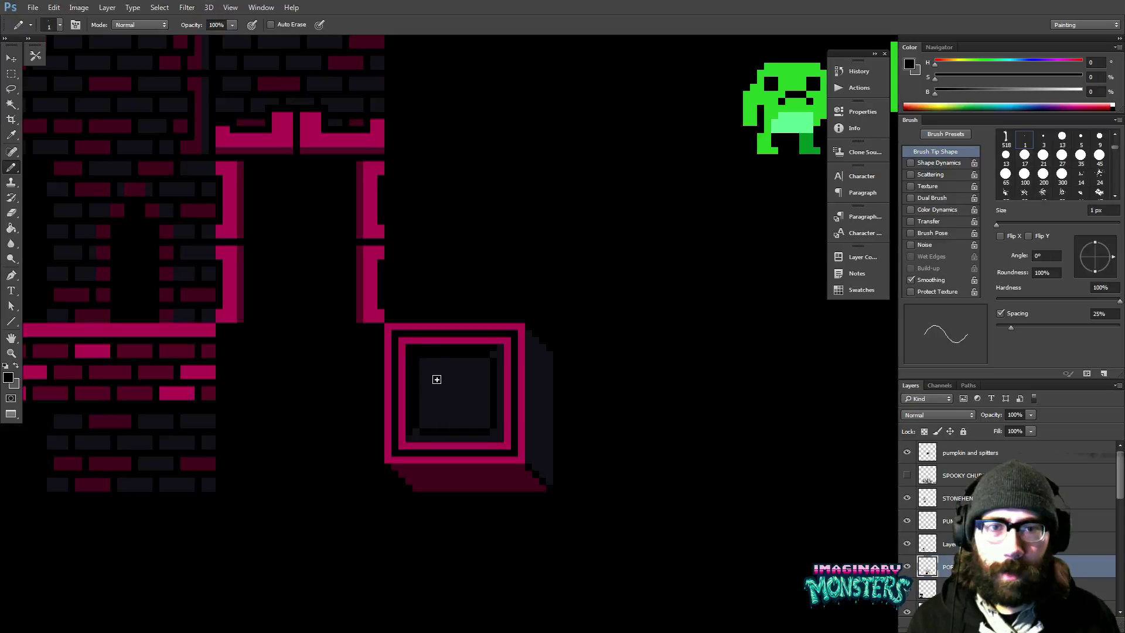
- Draw a skull face on the square panel with black eyes, a narrow nose and gaps between the teeth
click(479, 382)
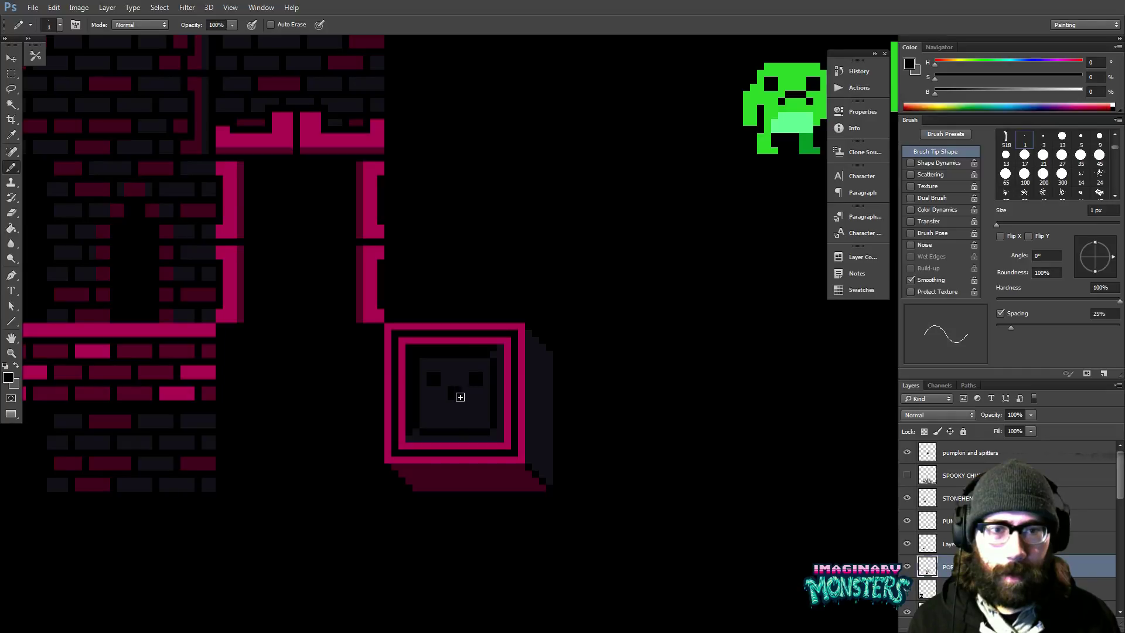
mouse_move(436, 428)
mouse_down()
mouse_move(443, 402)
mouse_move(450, 428)
mouse_up()
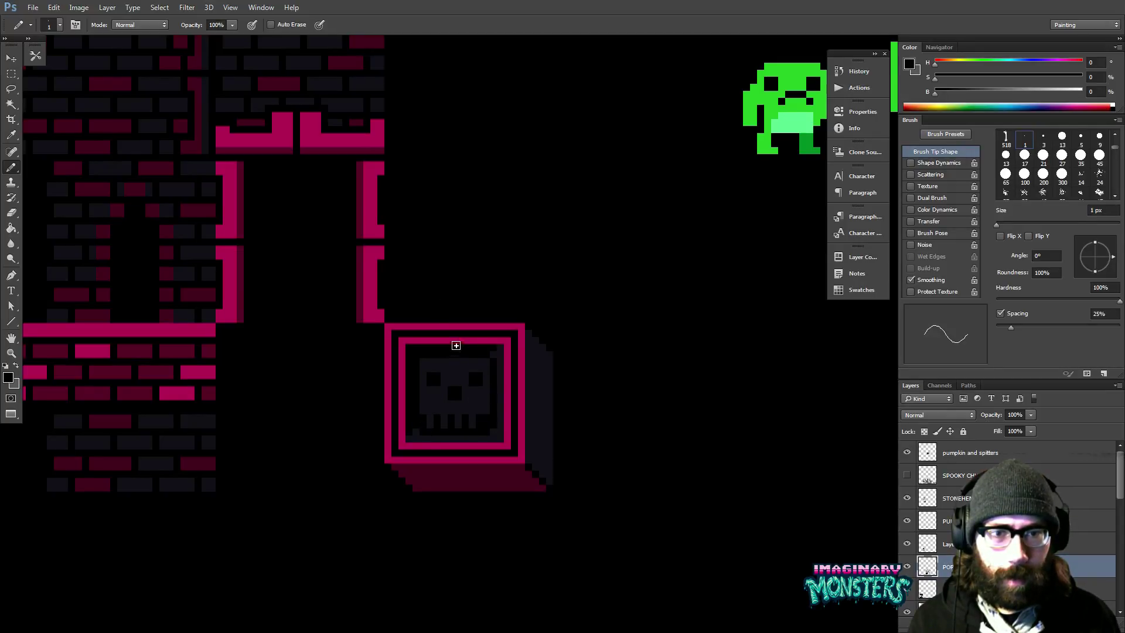
alt+click(475, 386)
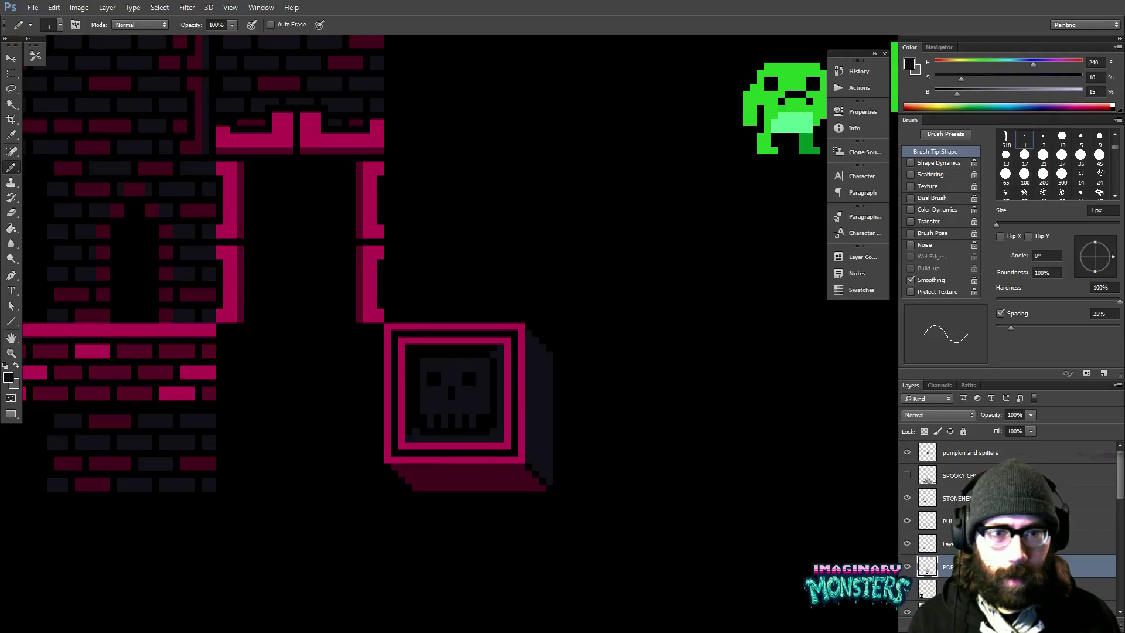
- Trim one pixel column off the skull's right side in black and widen the dark blue-grey shading beside it
alt+click(490, 401)
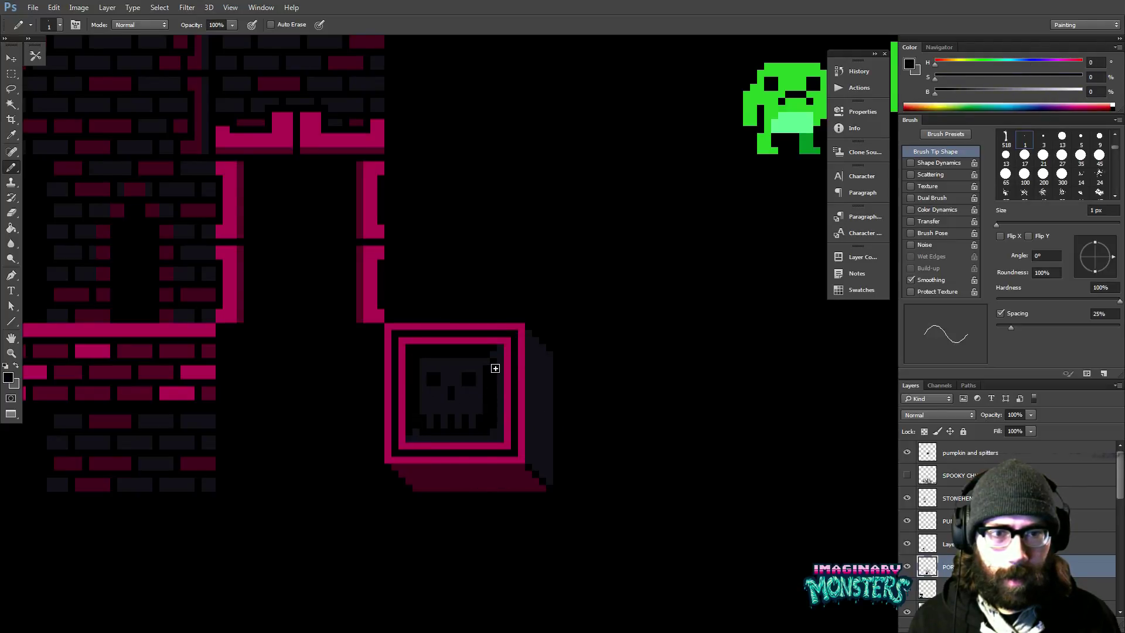
alt+click(493, 430)
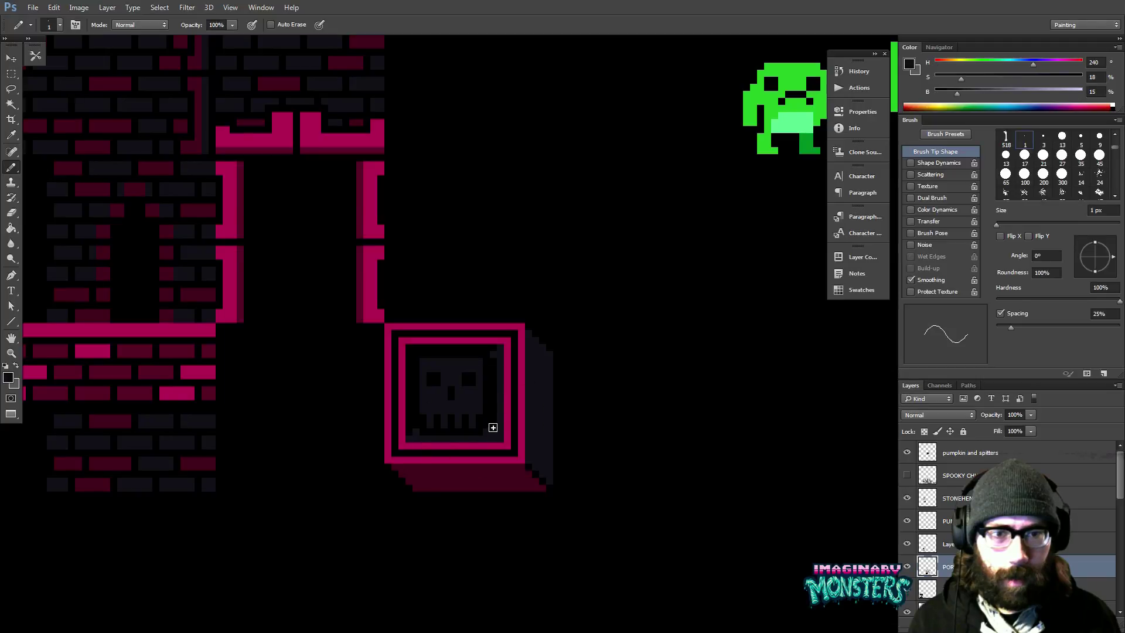
alt+click(496, 352)
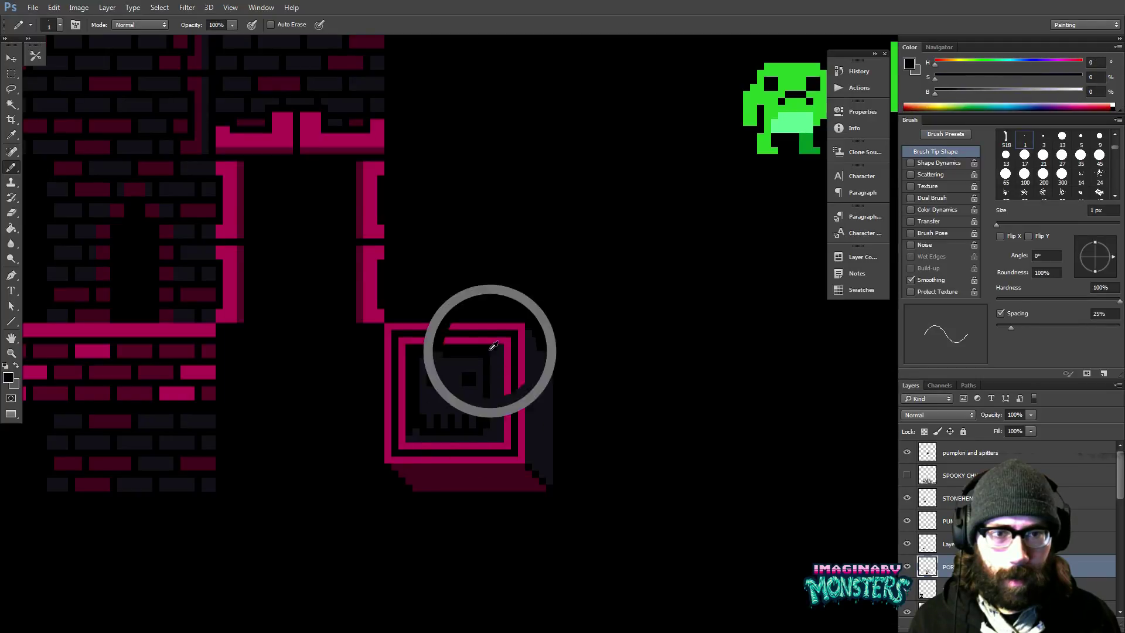
alt+click(498, 405)
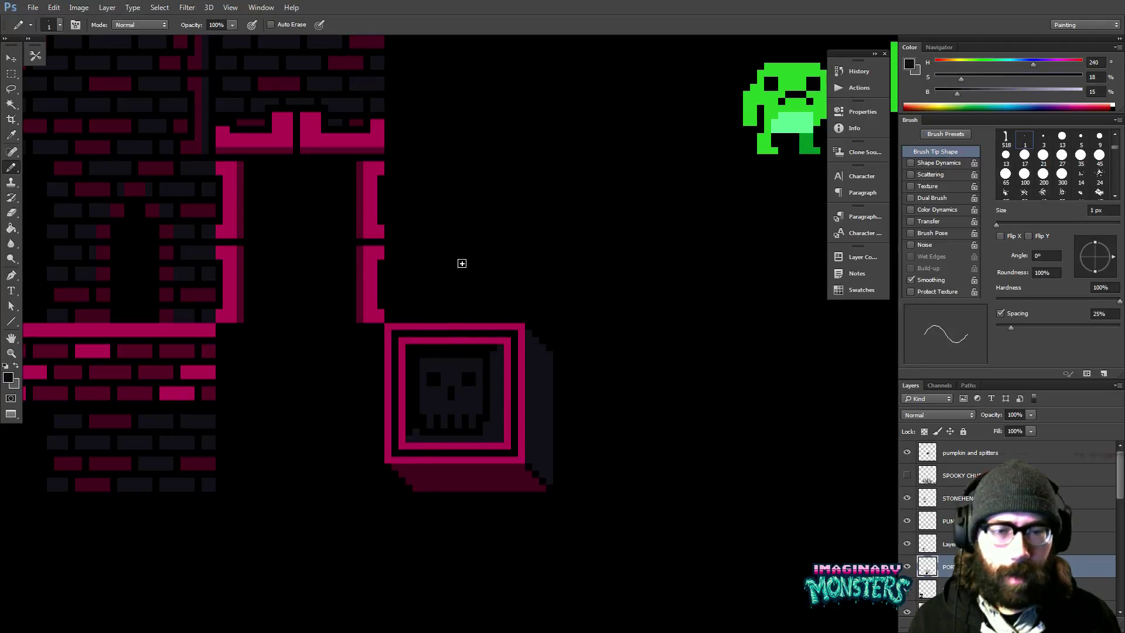
- Split the skull's teeth into separate upper and lower rows with a black gap between them
drag(473, 392, 451, 361)
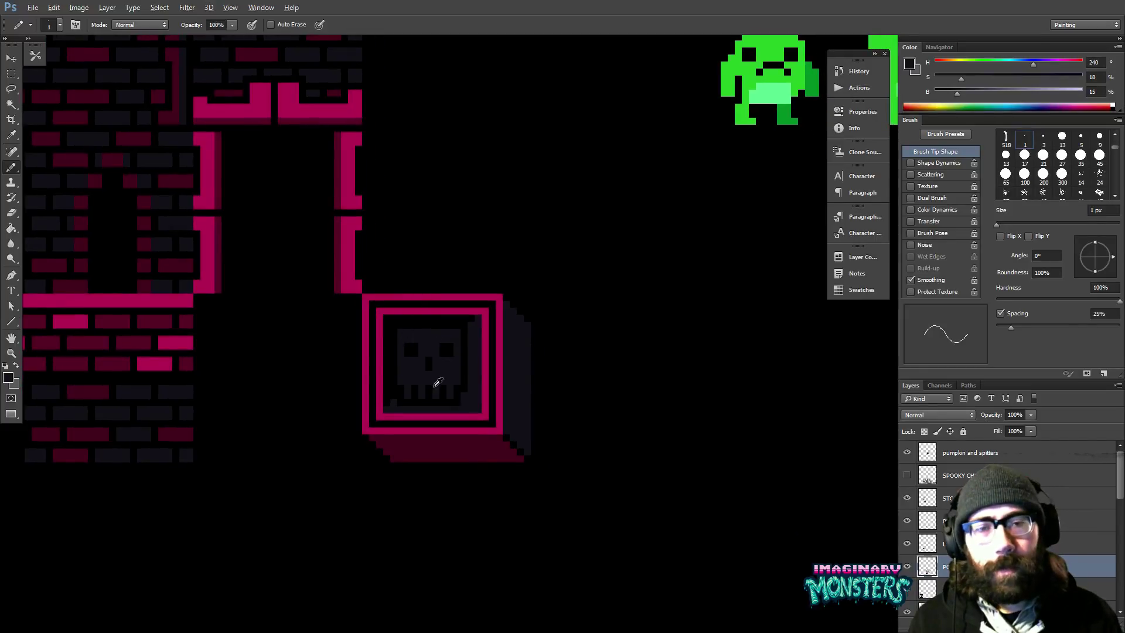
alt+click(409, 384)
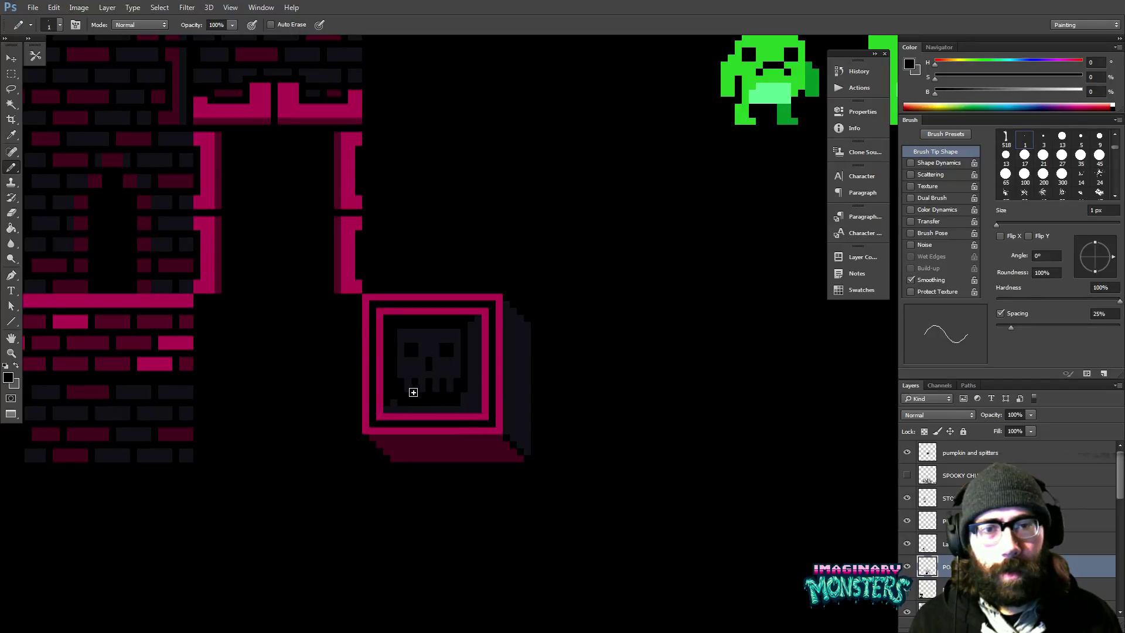
alt+click(454, 384)
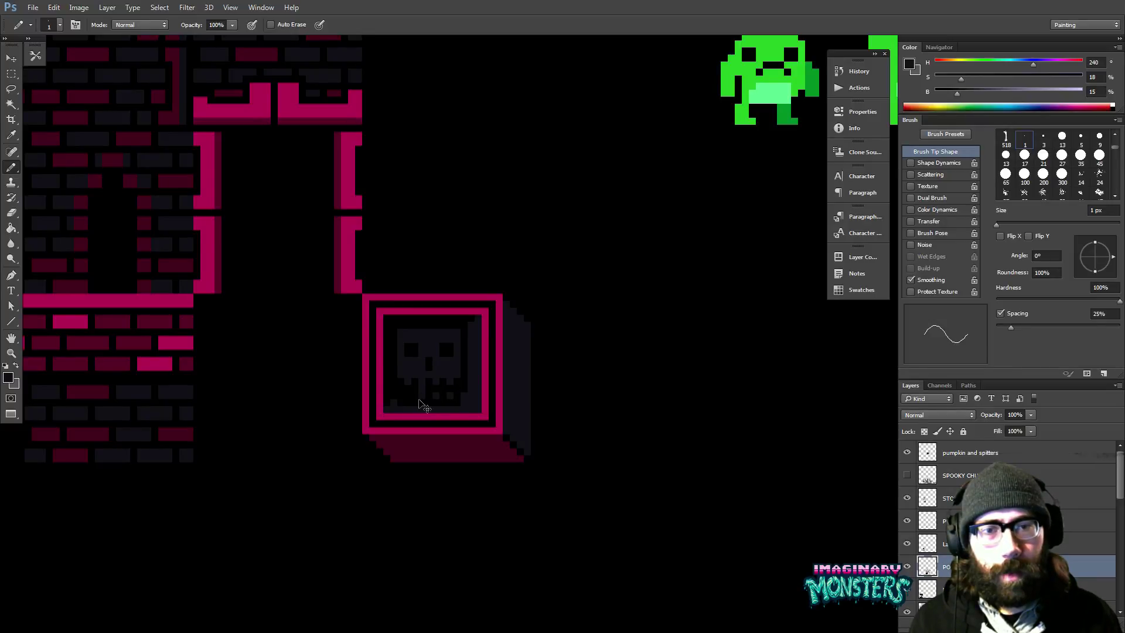
scroll(438, 381, down, 2)
scroll(437, 382, right, 1)
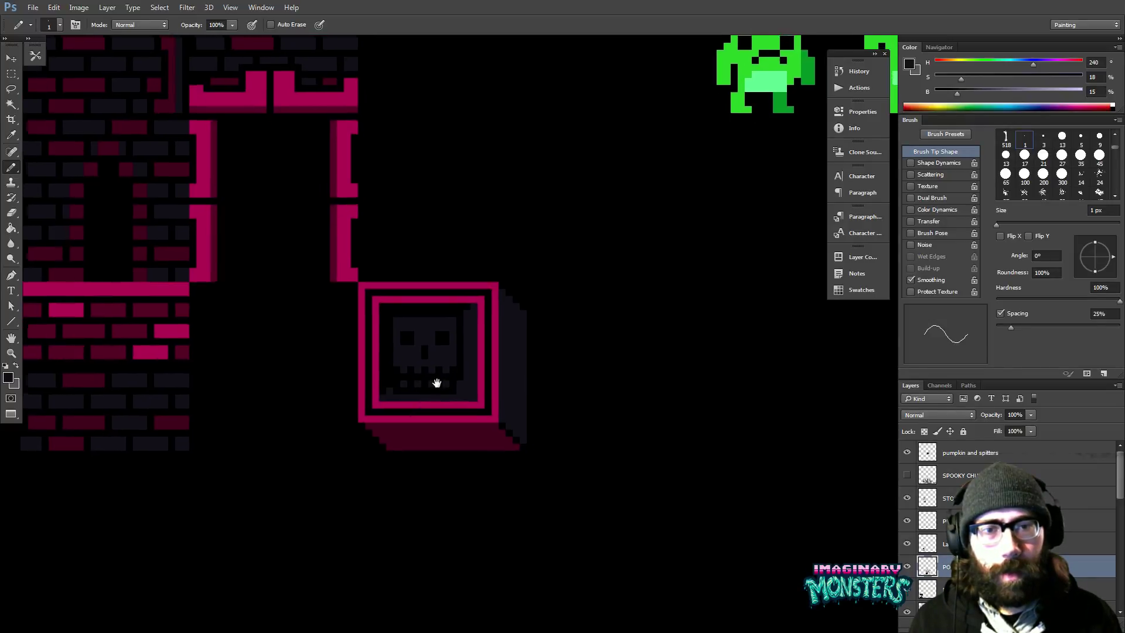
- Examine how the skull block looks next to the castle and the other tiles in the whole scene
scroll(505, 379, down, 2)
key(z)
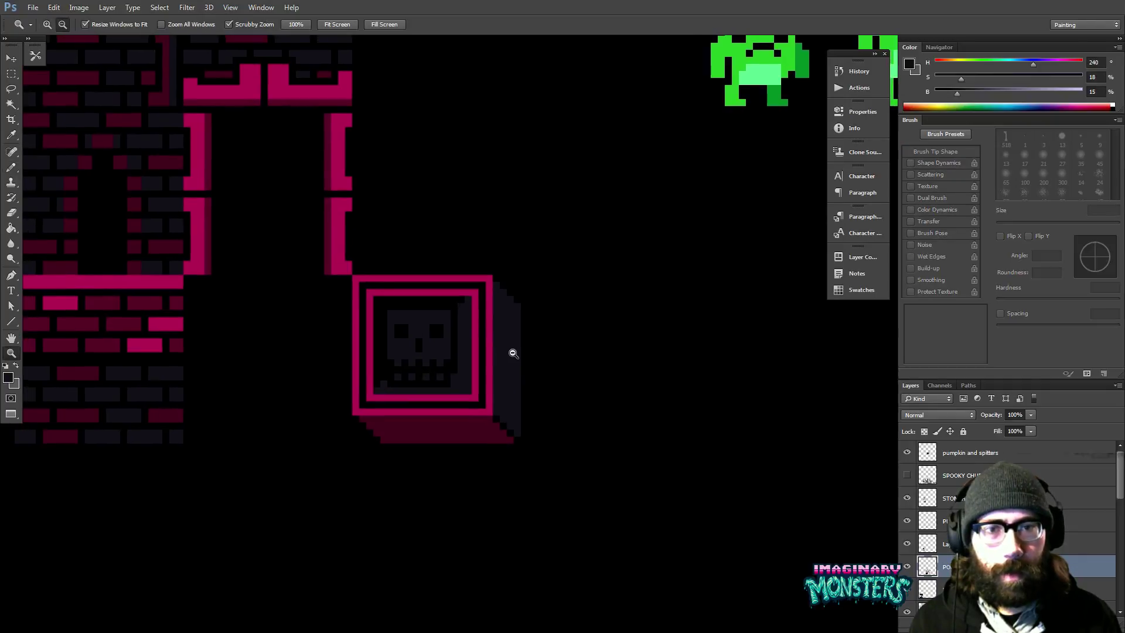
alt+click(512, 356)
alt+click(518, 363)
alt+click(519, 363)
drag(532, 366, 504, 380)
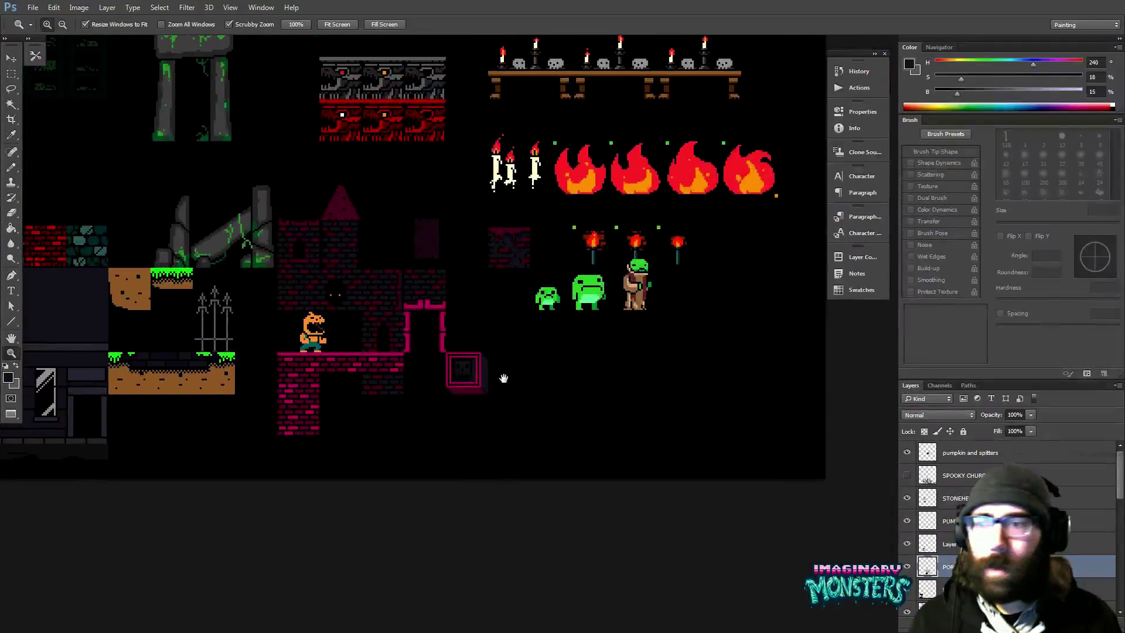
key(b)
key(z)
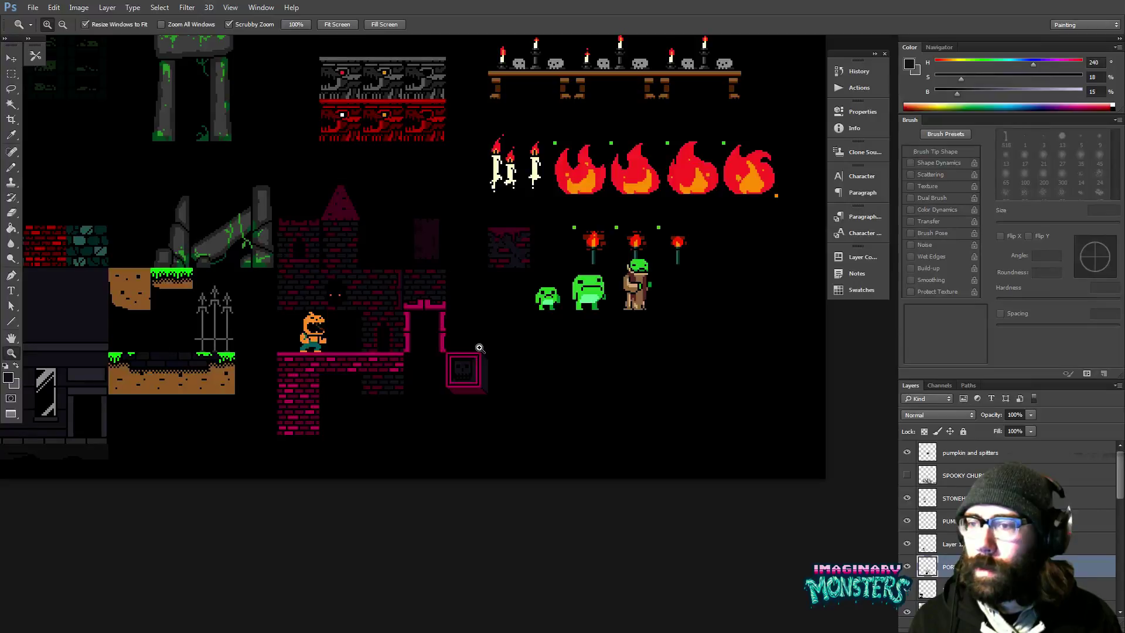
drag(469, 361, 469, 361)
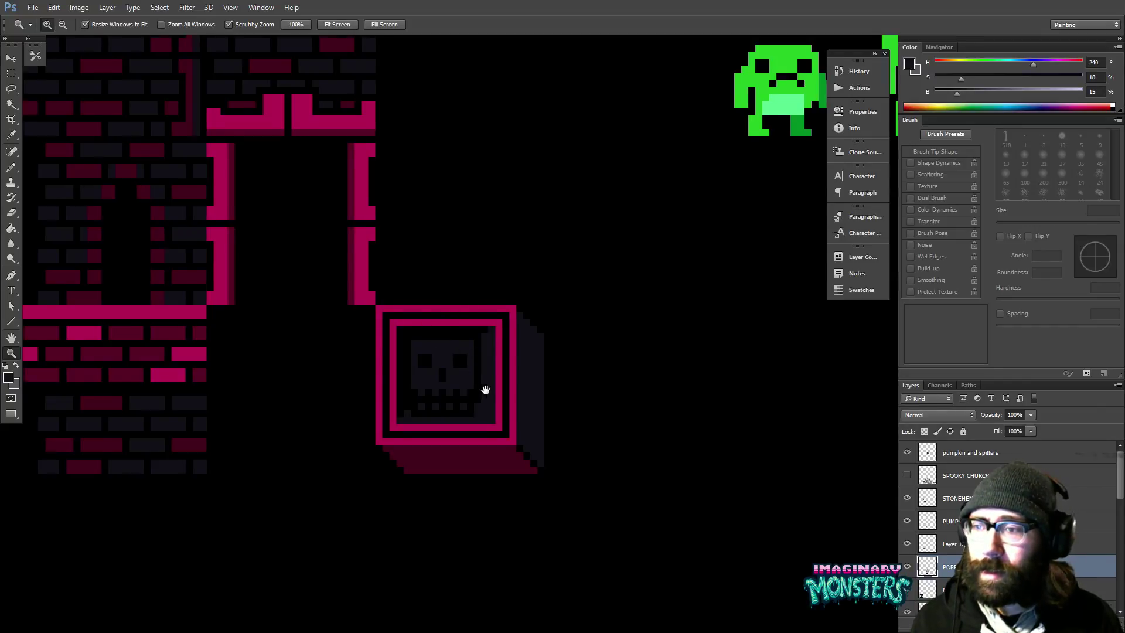
- Shift both skull eyes one pixel down by adding black below and restoring dark blue-grey above them
drag(485, 390, 468, 364)
click(457, 325)
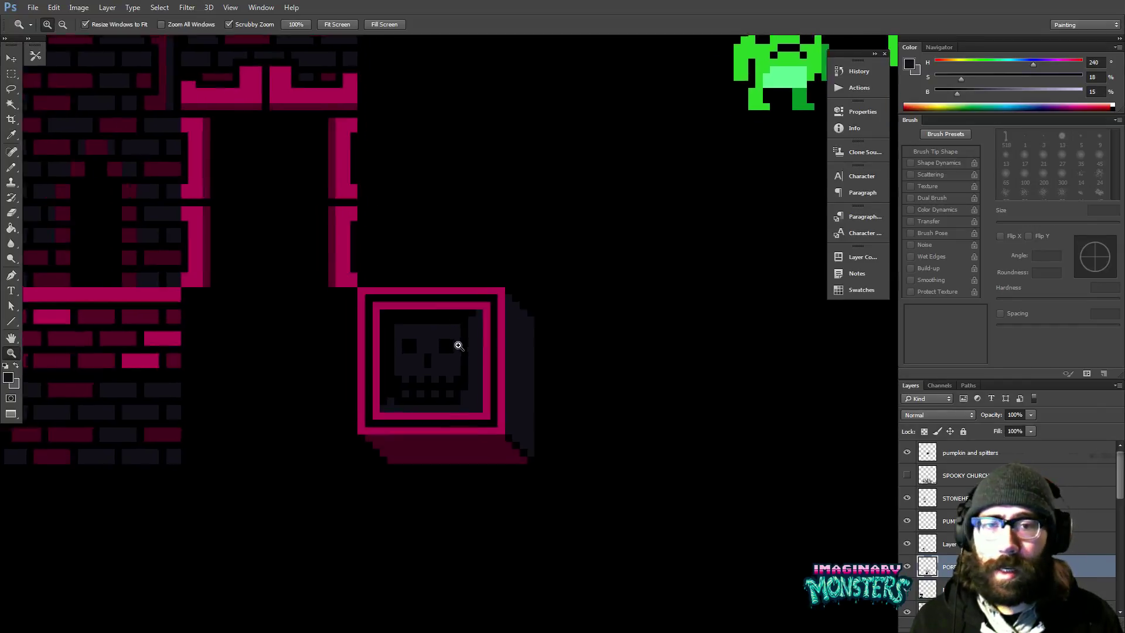
key(b)
alt+click(401, 346)
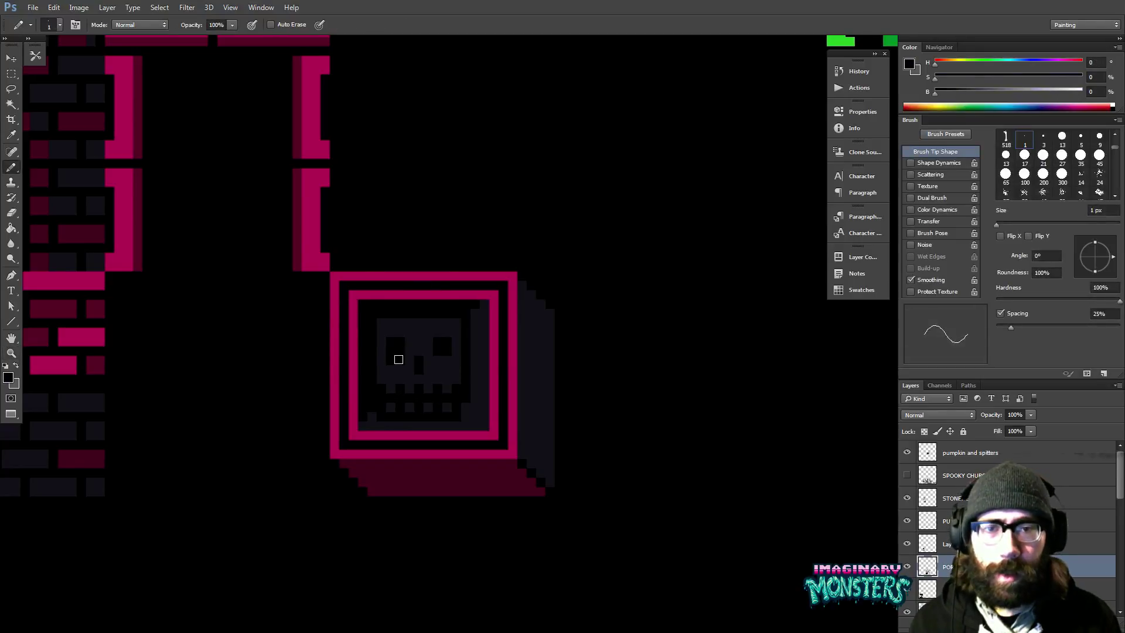
alt+click(407, 332)
alt+click(442, 347)
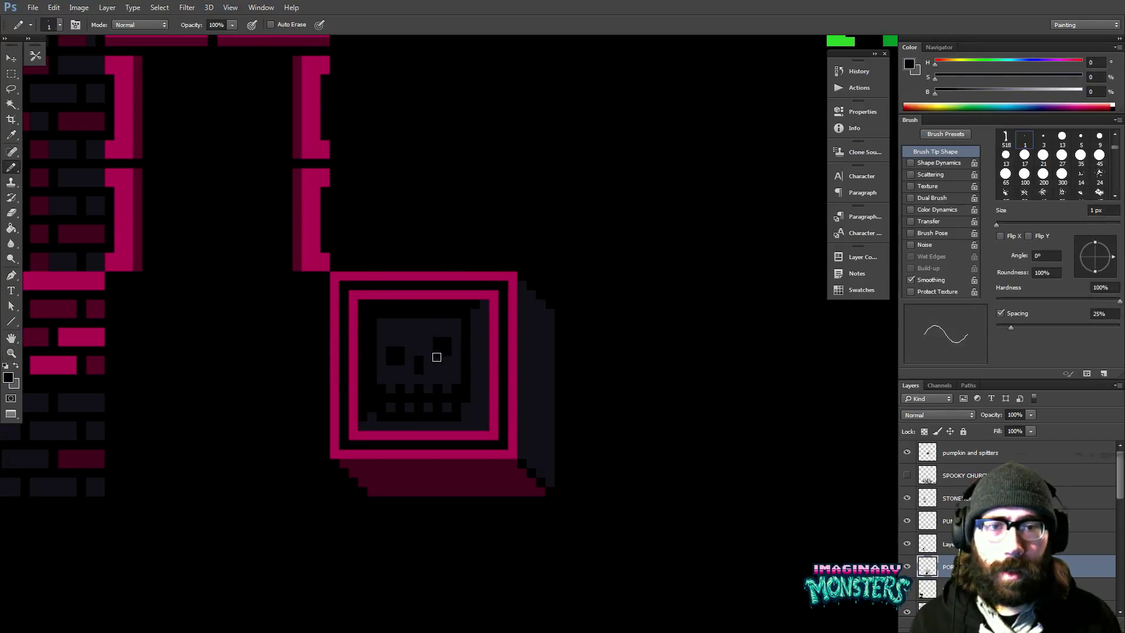
mouse_move(437, 357)
mouse_down()
mouse_move(449, 359)
mouse_move(452, 340)
mouse_move(458, 362)
mouse_up()
alt+click(434, 337)
- Move the skull's eyes, nose and teeth up one pixel so the forehead is one row shorter
key(m)
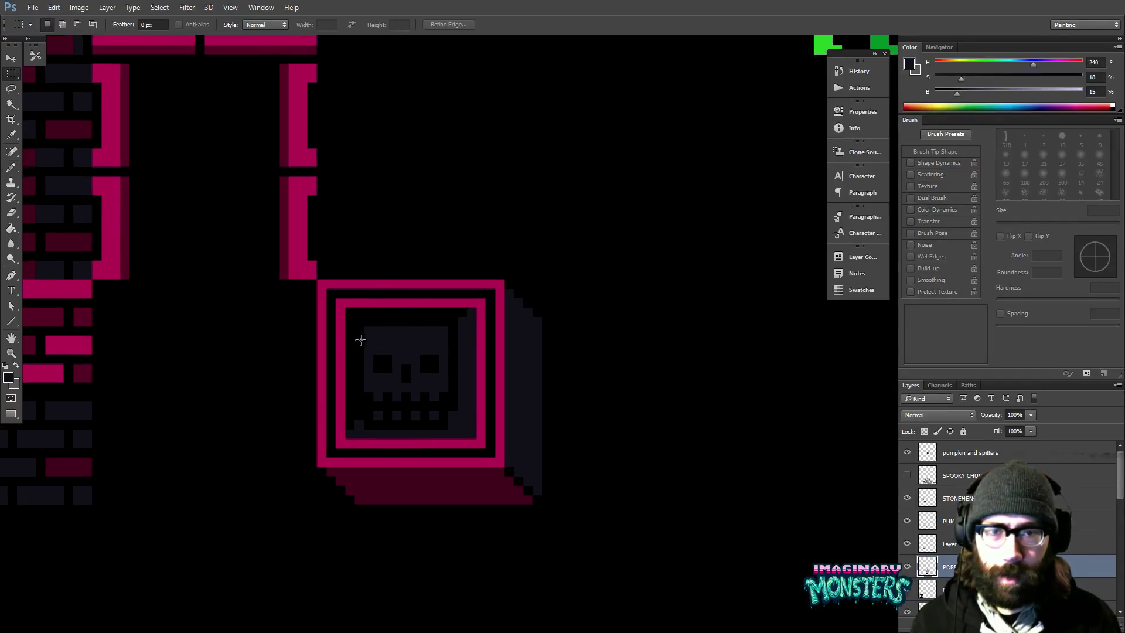
mouse_move(355, 337)
mouse_down()
mouse_move(466, 414)
mouse_move(467, 438)
mouse_up()
key(v)
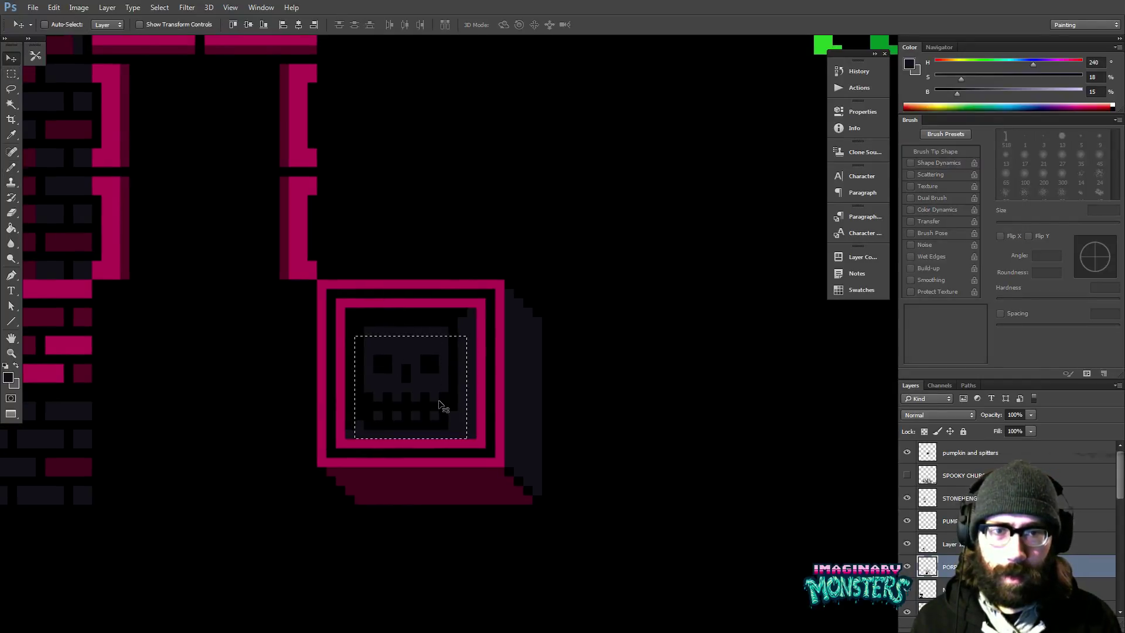
key(ctrl+d)
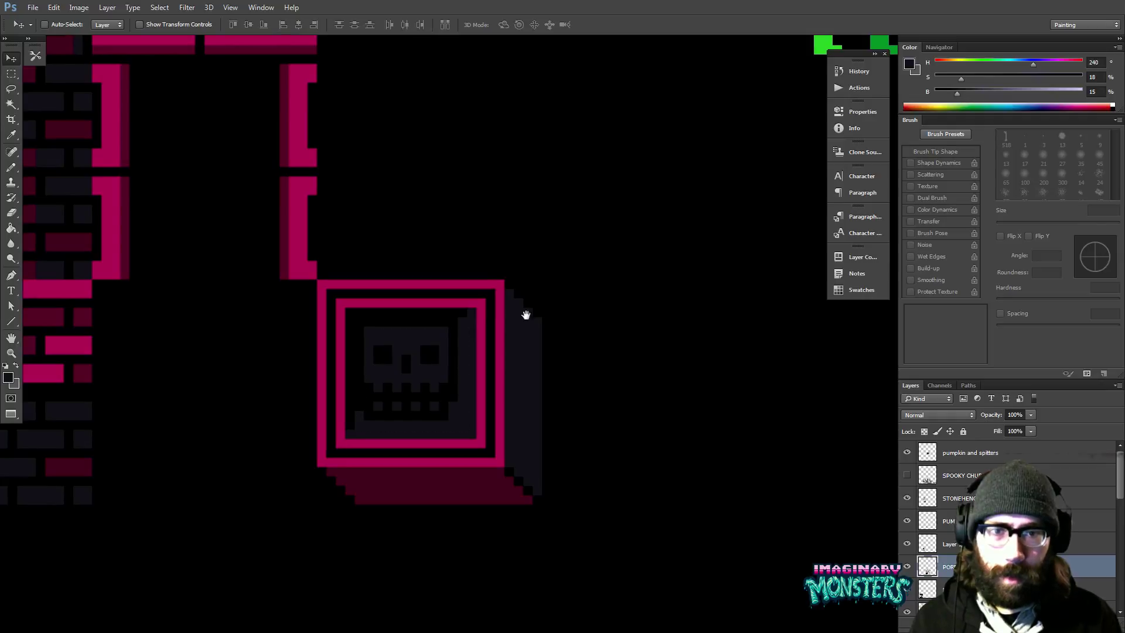
- Thin the dark blue-grey shading beside and below the skull to a narrow line by painting its outer pixels black
drag(505, 379, 487, 390)
key(z)
alt+click(355, 394)
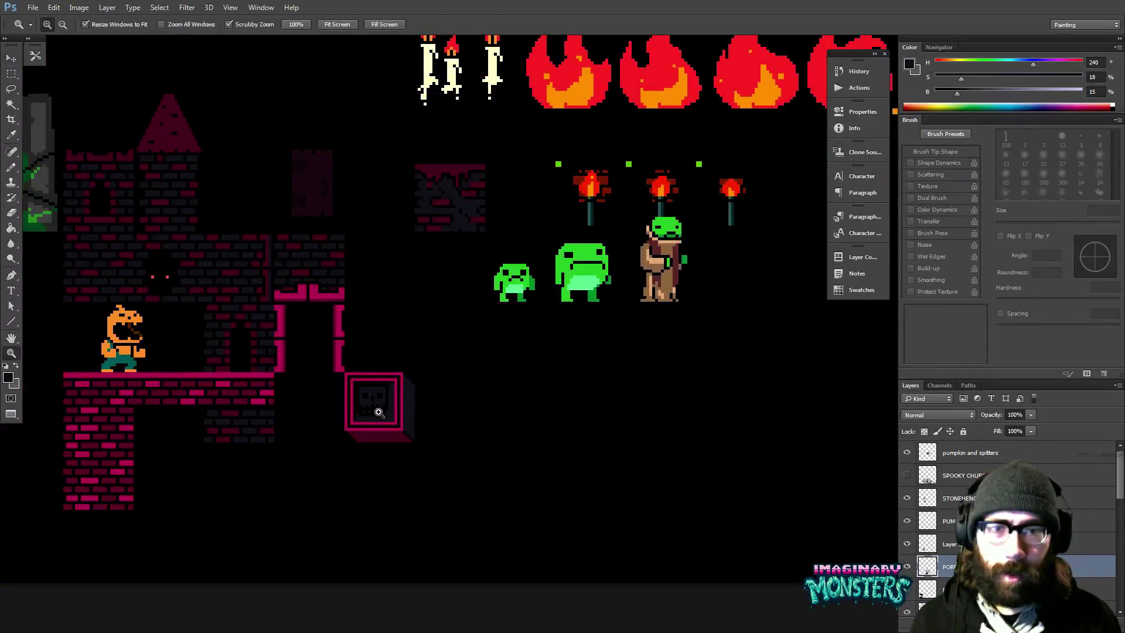
drag(372, 402, 419, 368)
key(b)
alt+click(325, 410)
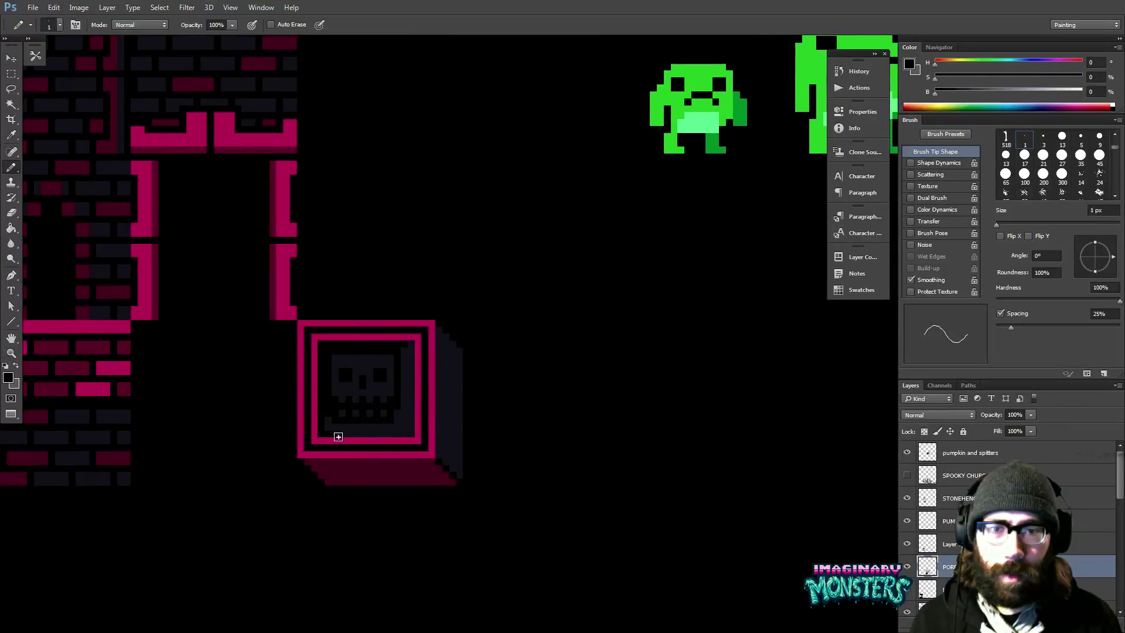
drag(410, 427, 410, 360)
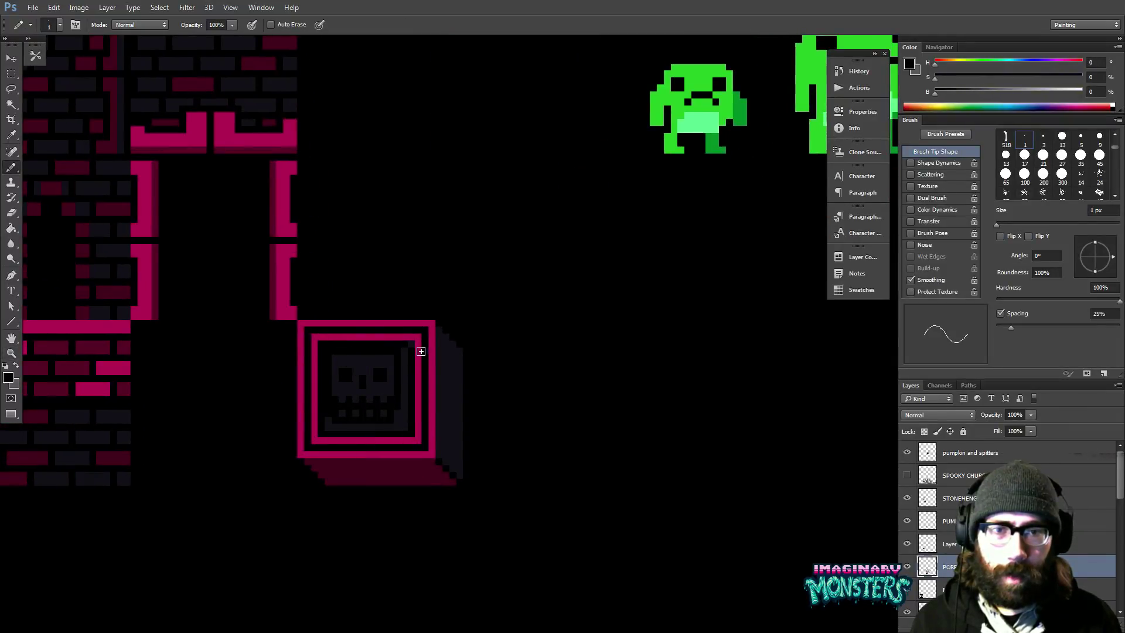
- Rework the lower-left end of the shading line in dark blue-grey, trimming its leftmost pixels with black
scroll(410, 351, up, 3)
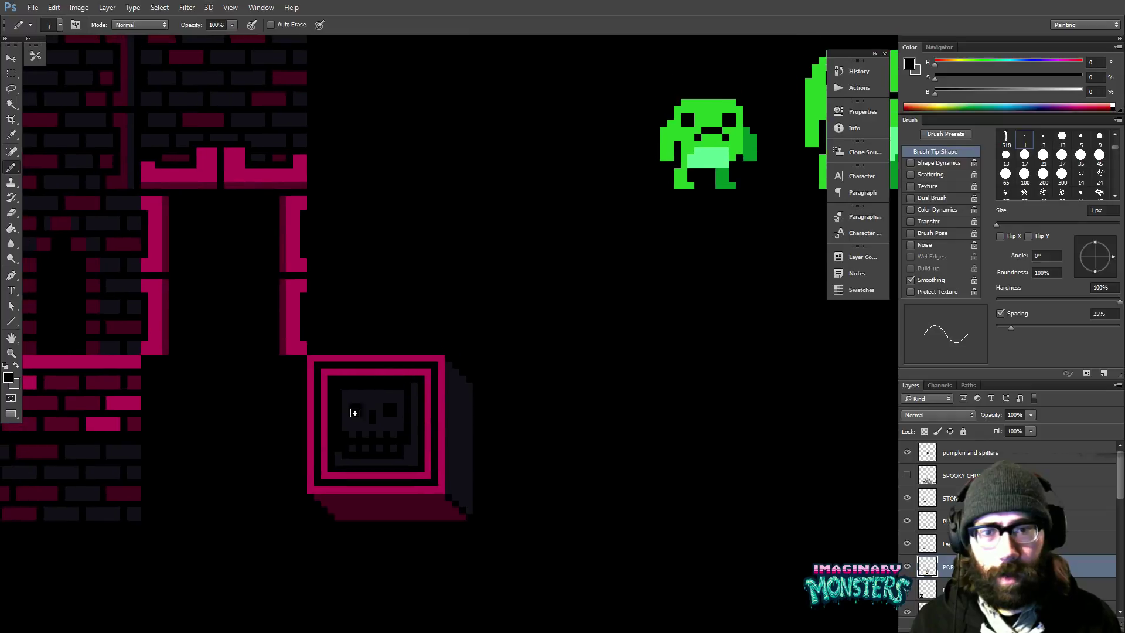
alt+click(346, 453)
drag(339, 453, 343, 432)
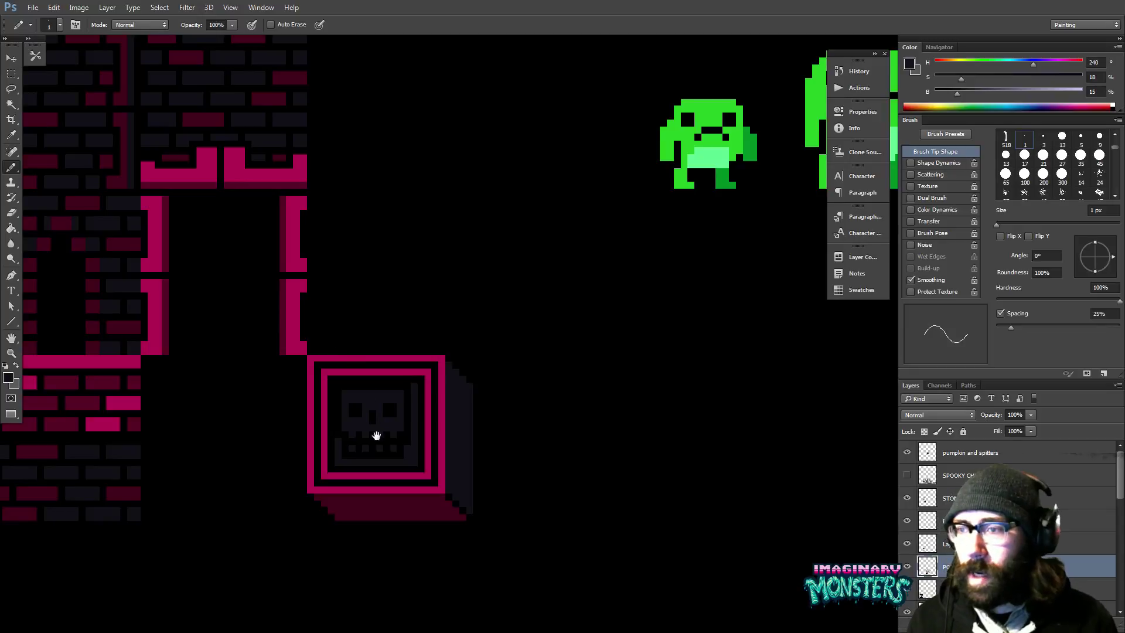
drag(376, 436, 396, 402)
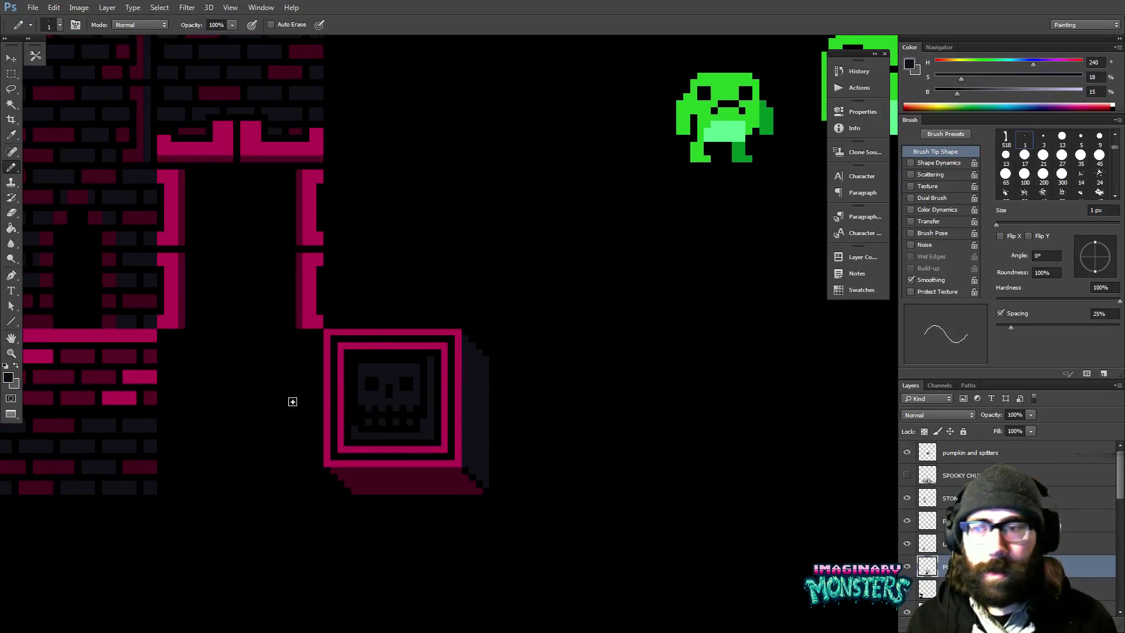
alt+click(360, 414)
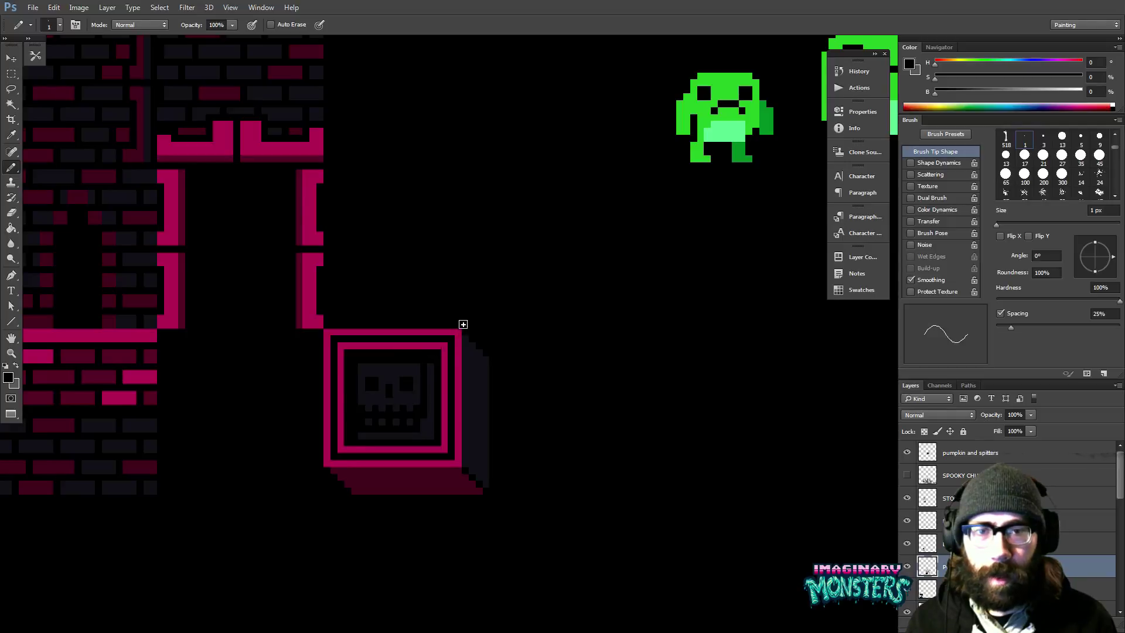
- Join the skull's upper and lower teeth at both outer ends with dark blue-grey pixels and clean up around them in black
drag(446, 356, 457, 363)
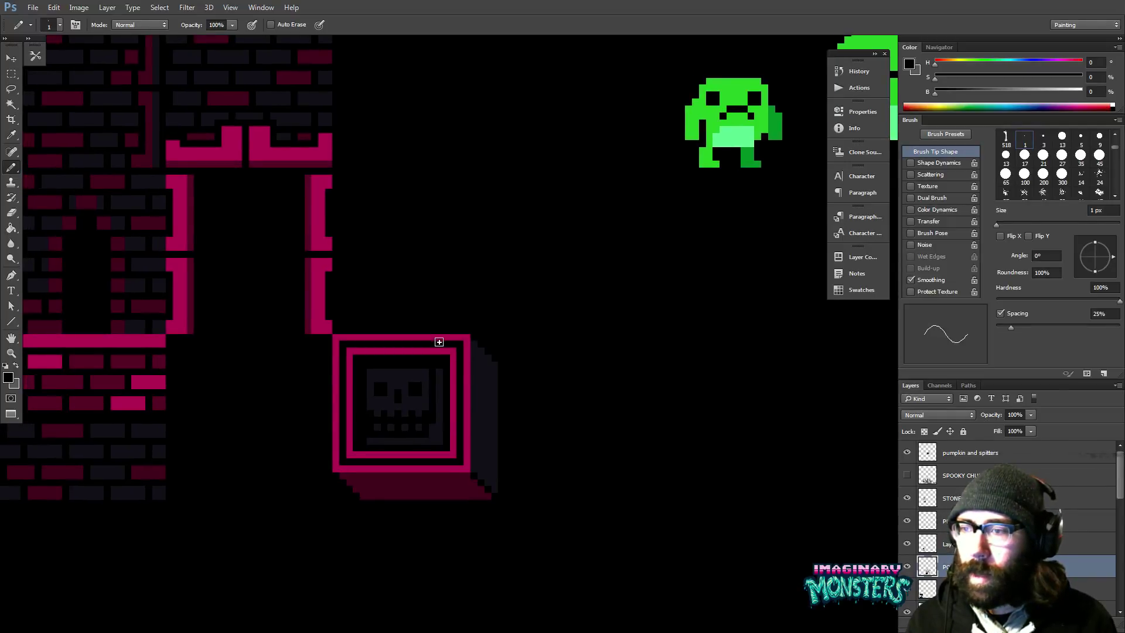
drag(437, 340, 357, 316)
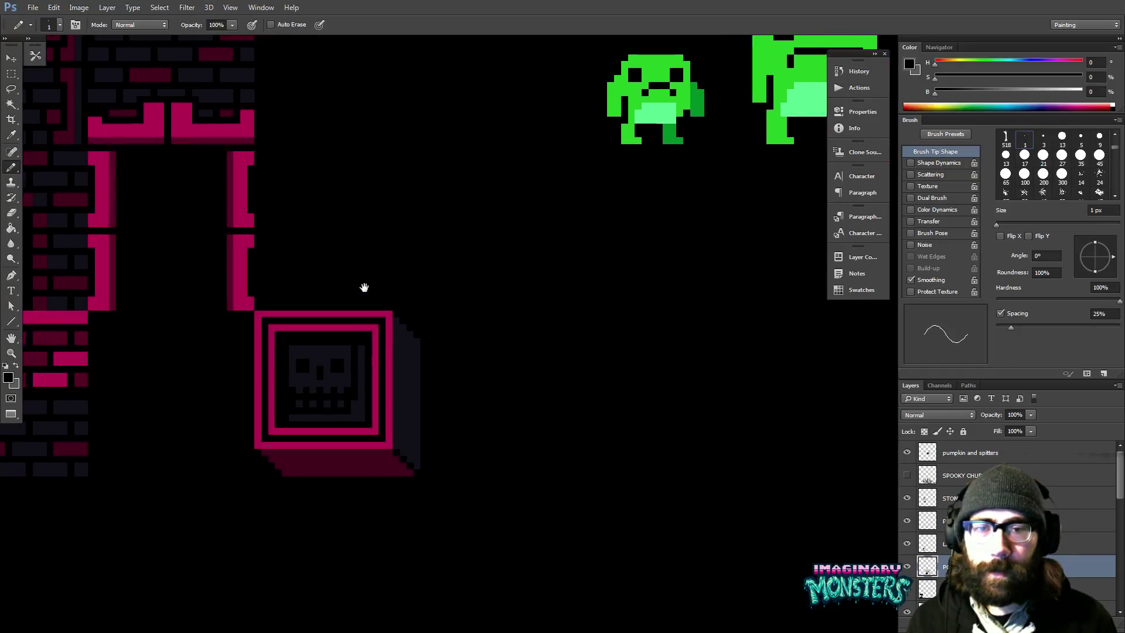
alt+click(297, 403)
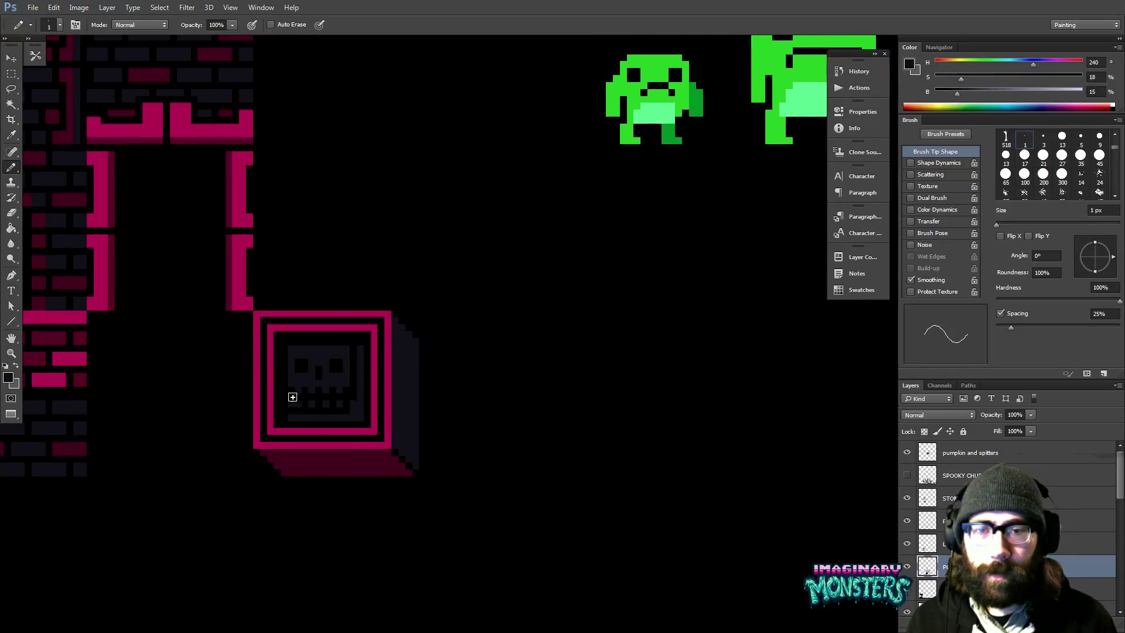
alt+click(355, 391)
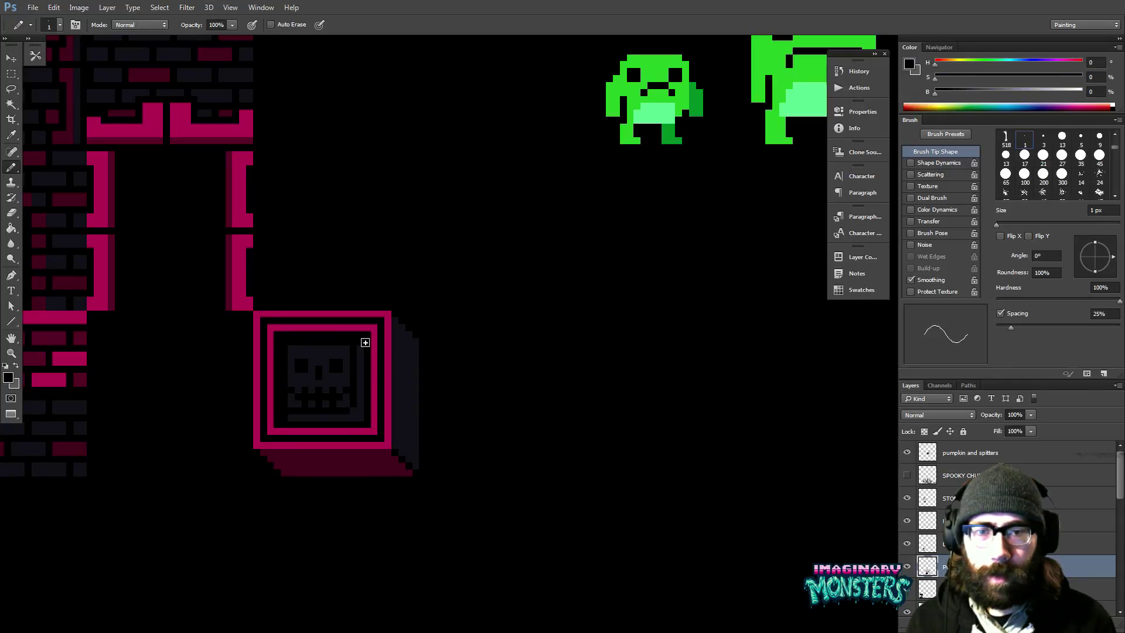
drag(384, 326, 405, 339)
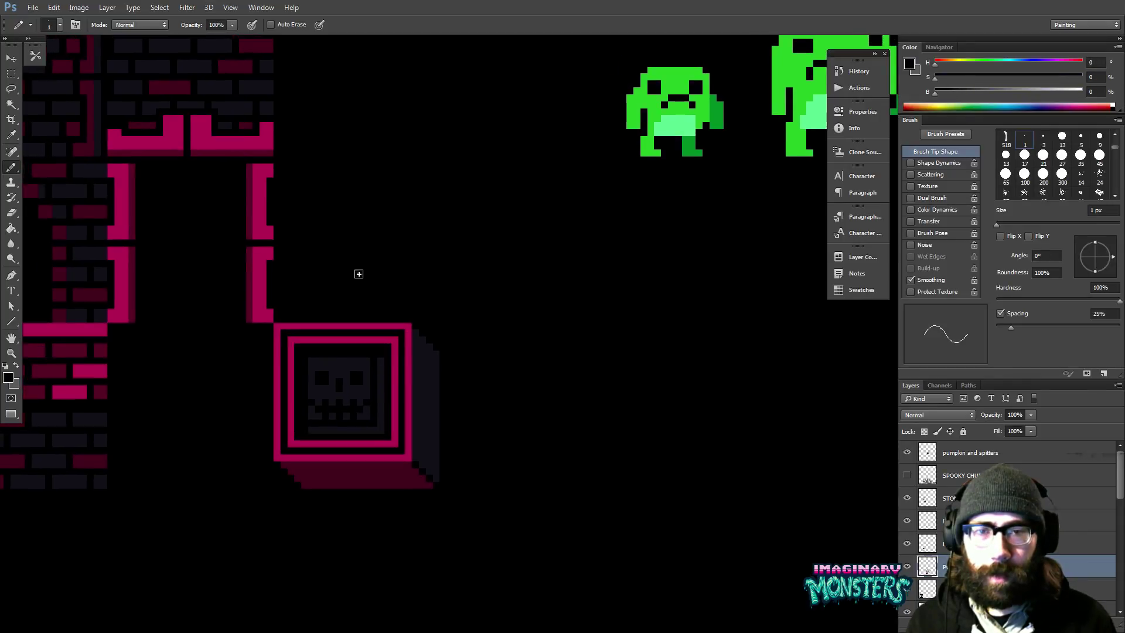
- Examine how the reworked skull block reads next to the castle and characters at different zoom levels
key(z)
scroll(372, 370, down, 5)
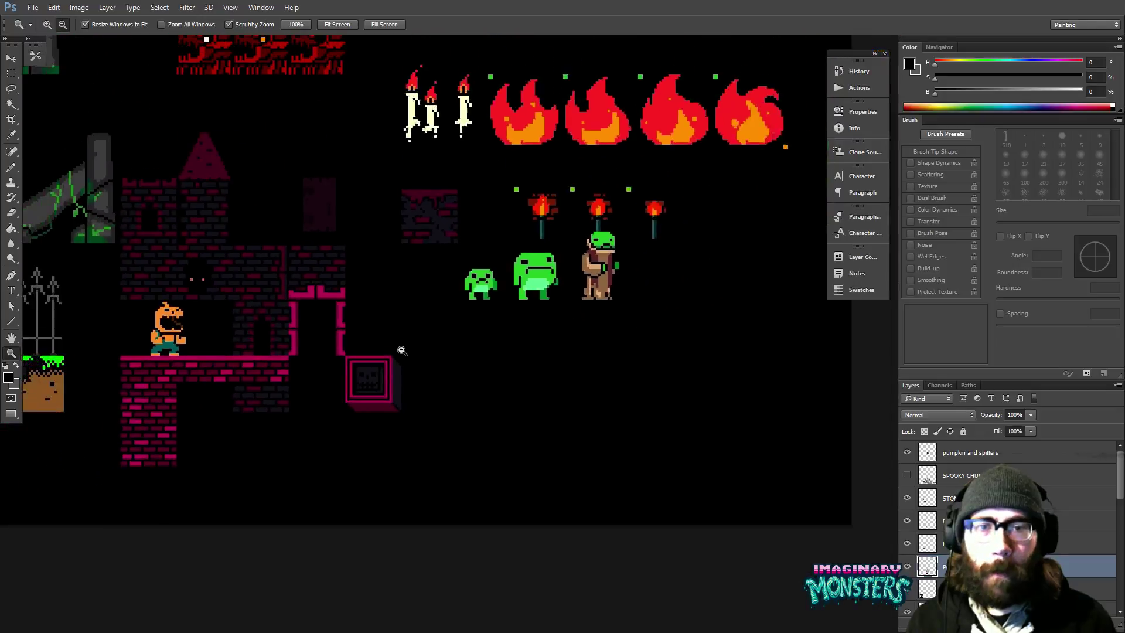
drag(407, 360, 359, 322)
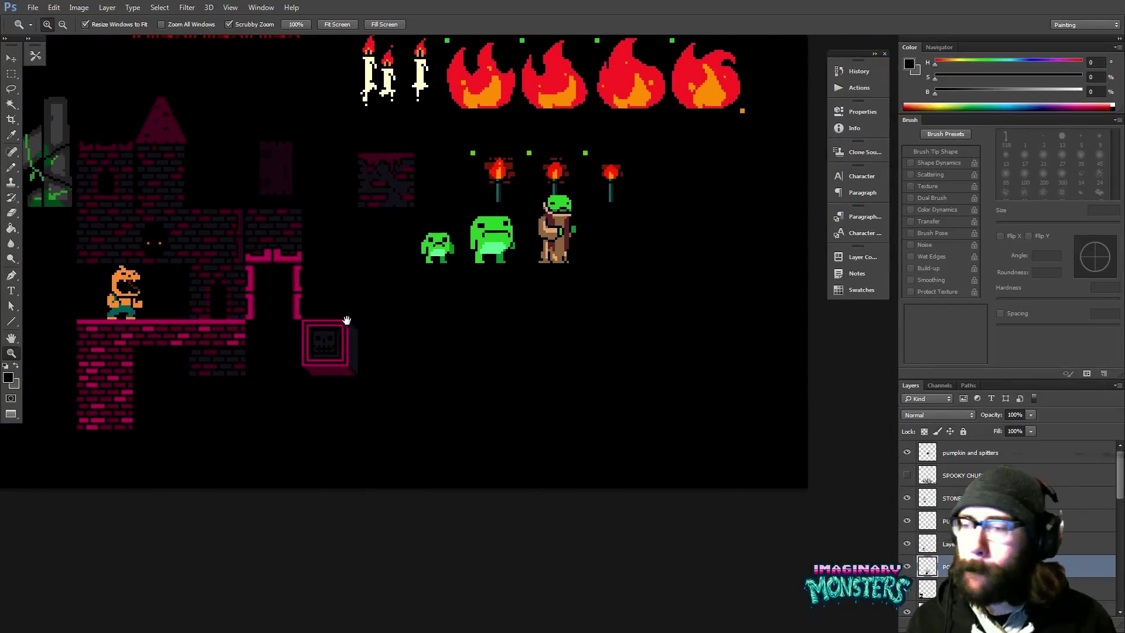
key(b)
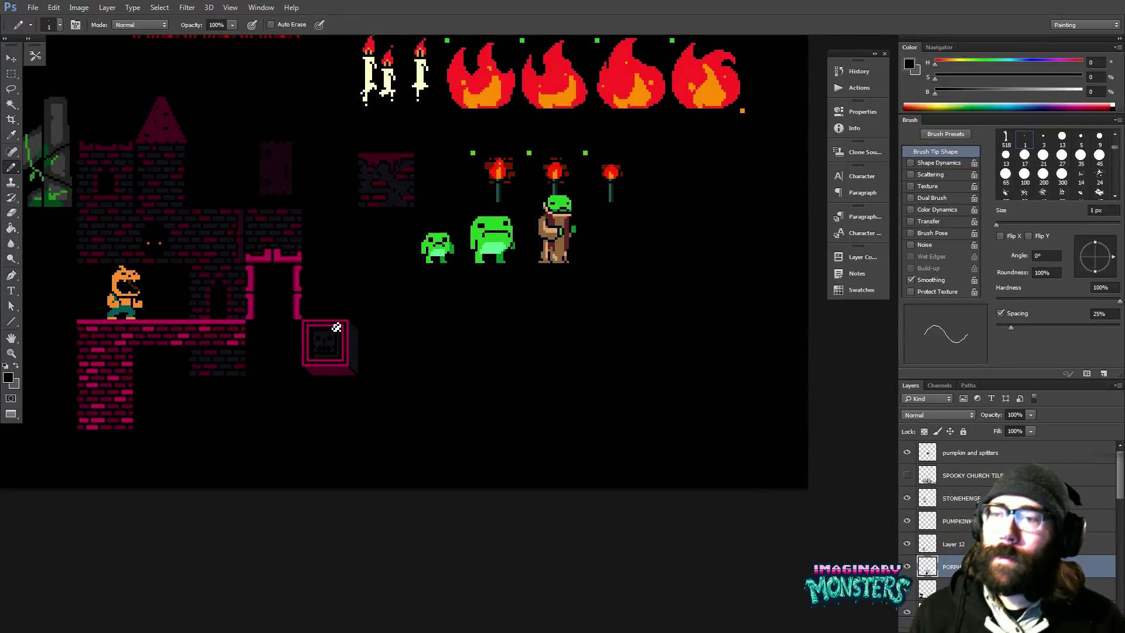
key(z)
mouse_move(365, 354)
mouse_down()
mouse_move(382, 364)
mouse_move(344, 354)
mouse_move(388, 364)
mouse_up()
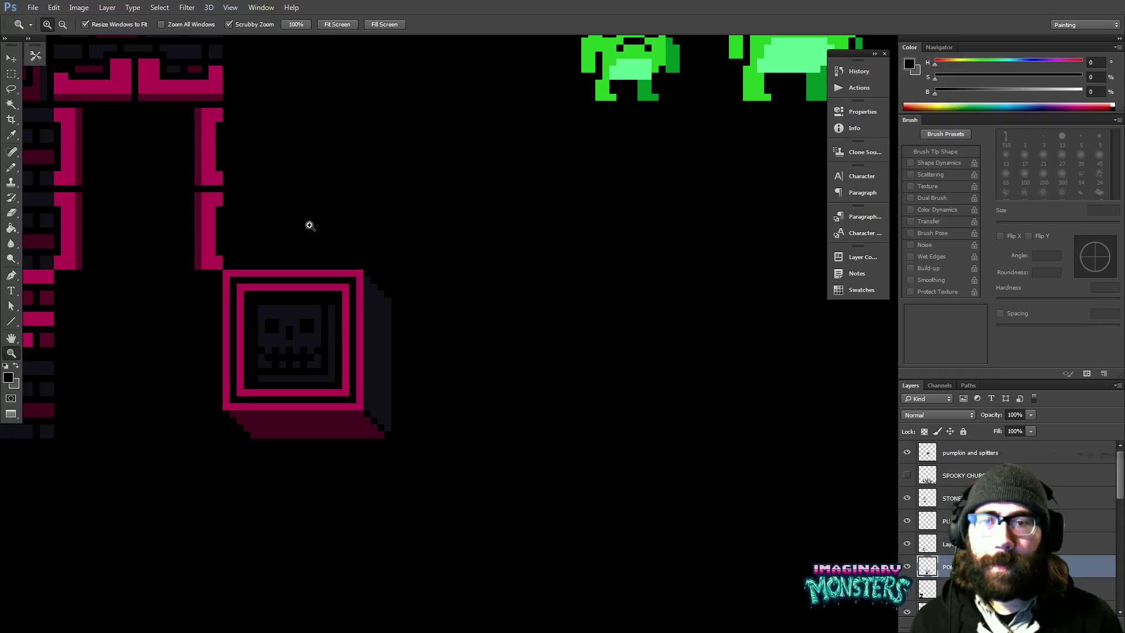
alt+click(347, 243)
alt+click(439, 278)
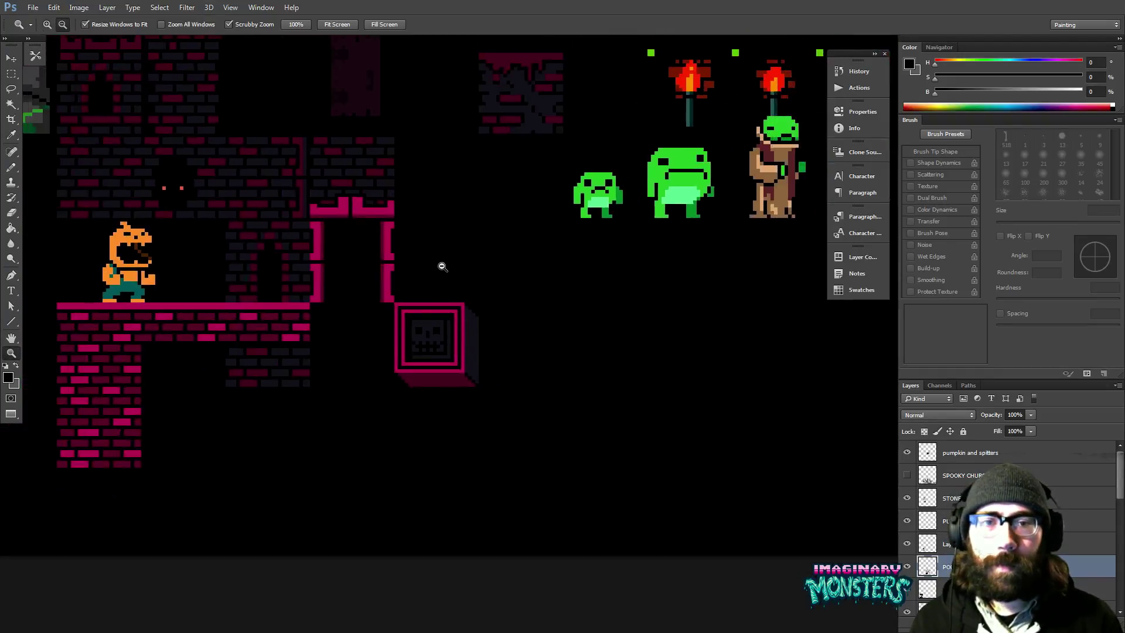
alt+click(440, 264)
alt+click(454, 272)
drag(455, 271, 430, 274)
- Show the tile grid, duplicate the skull block into the adjacent grid cell on its right, and select the area around the copy
key(ctrl+apostrophe)
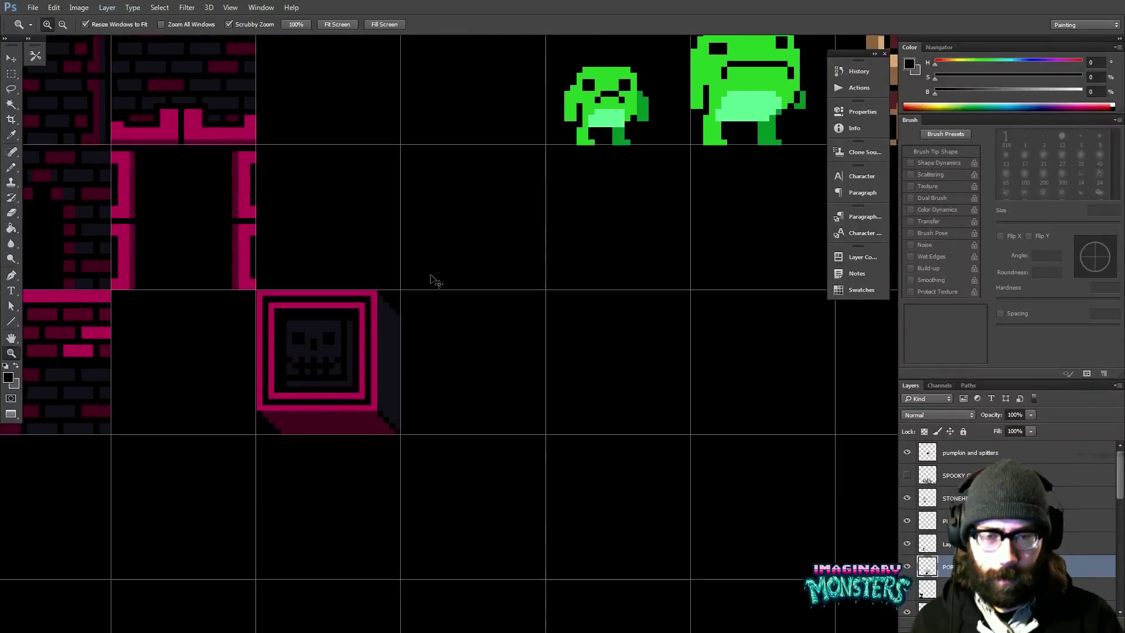
key(m)
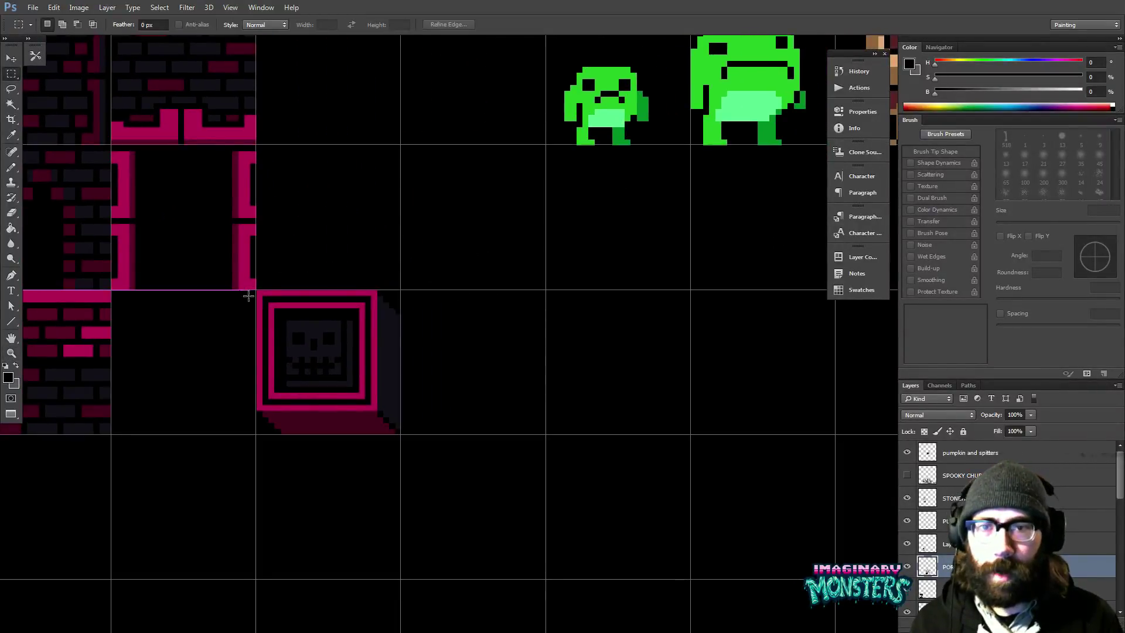
drag(239, 290, 432, 471)
drag(403, 365, 477, 362)
key(v)
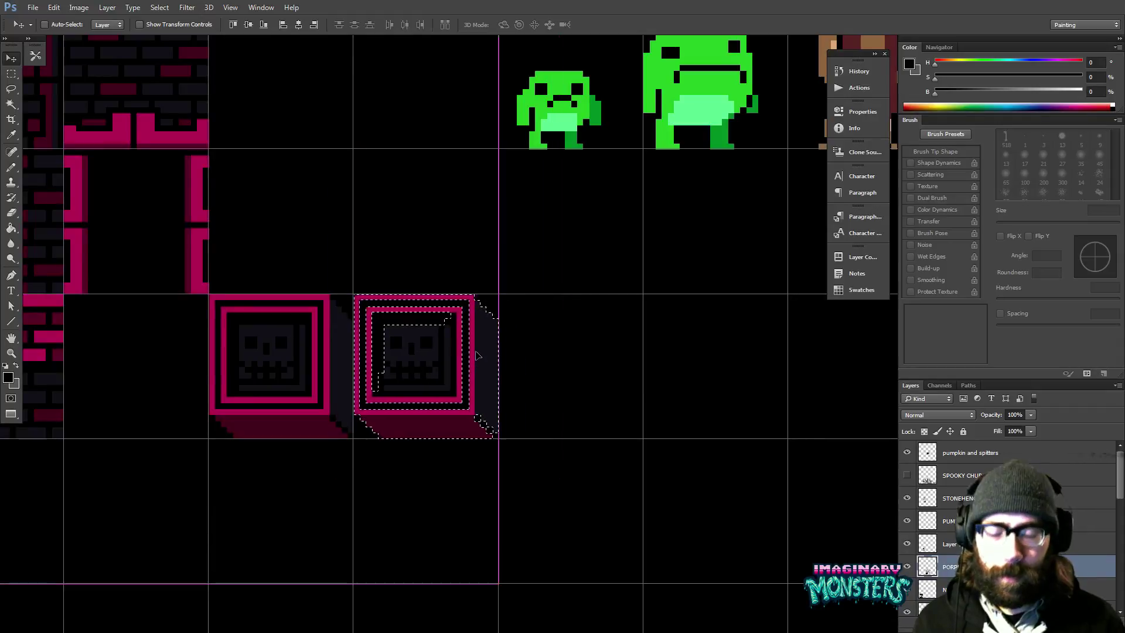
key(z)
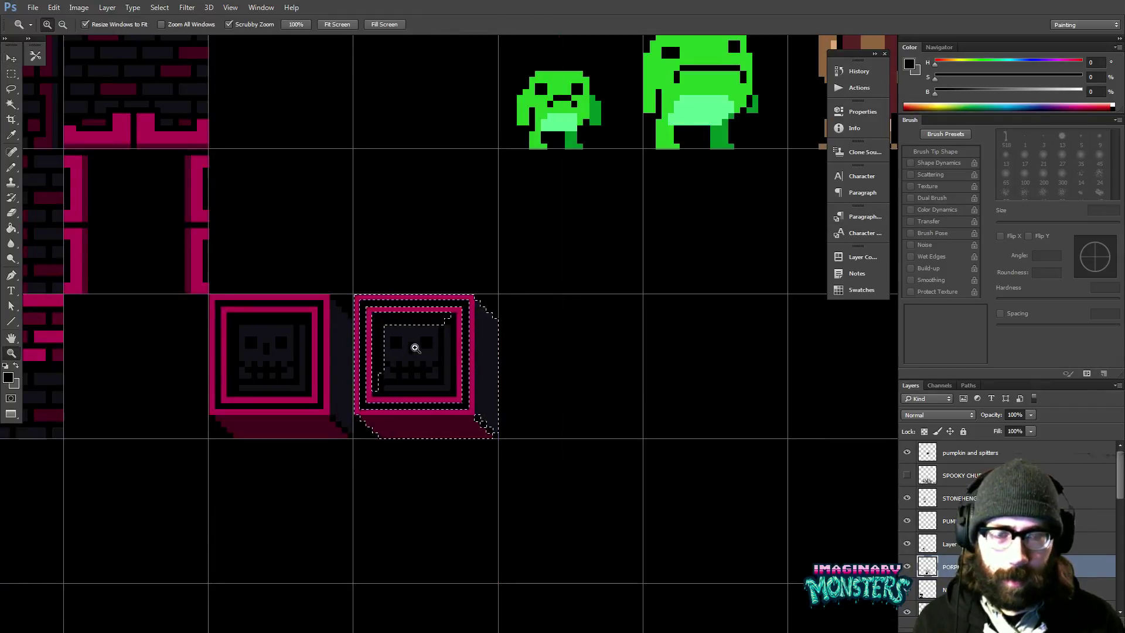
key(ctrl+d)
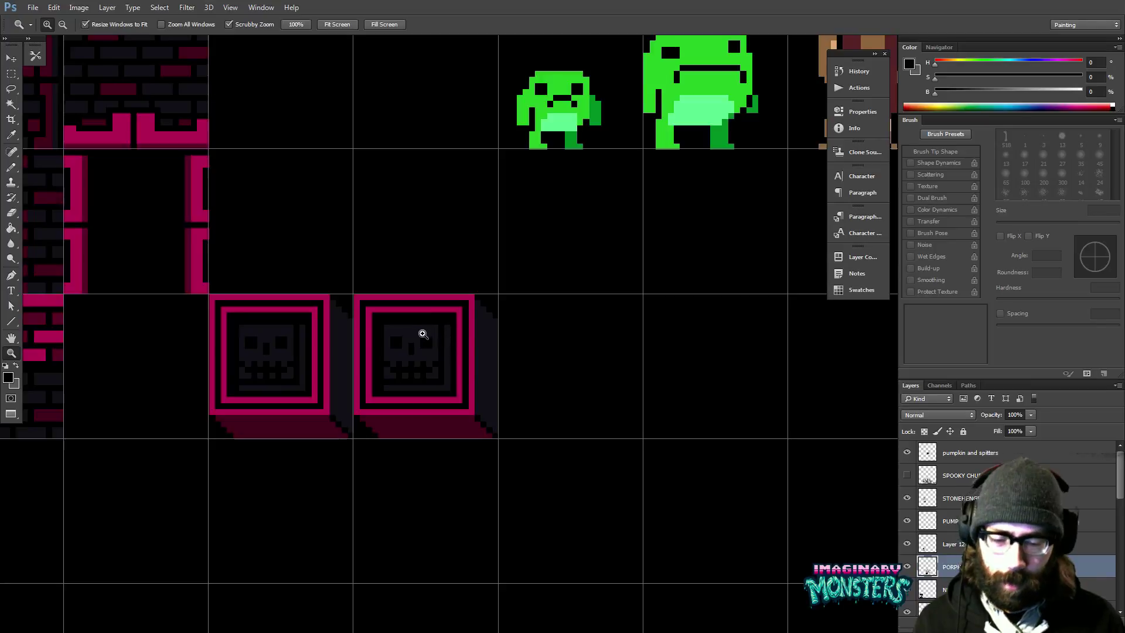
key(m)
drag(357, 285, 535, 469)
- Try filling the copied block's pink frame with light pink swatches
click(839, 290)
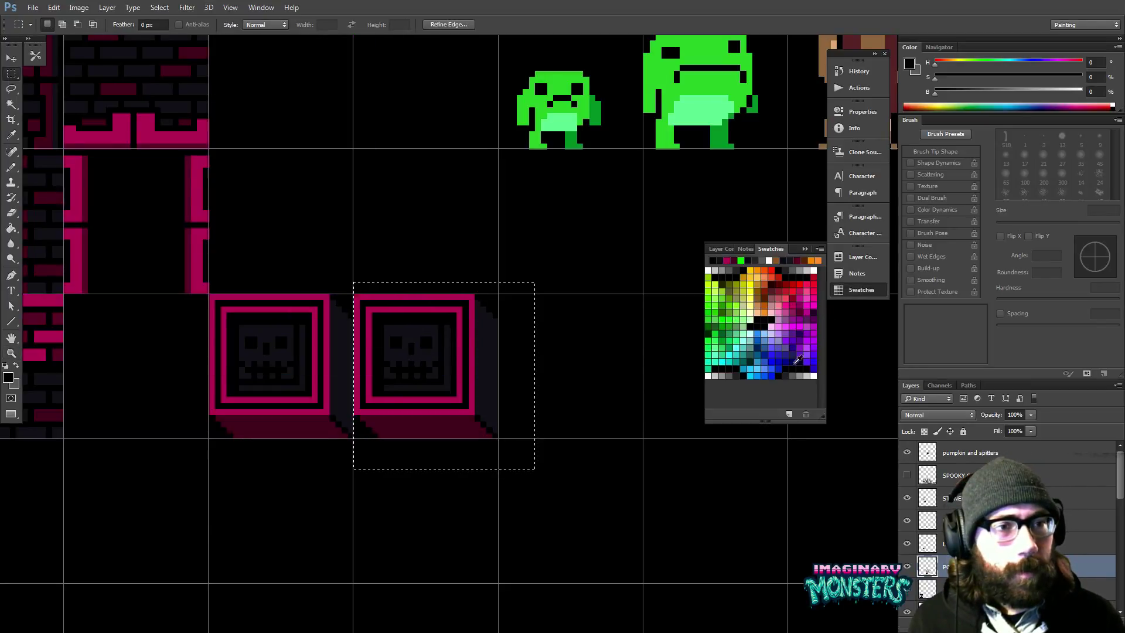
click(782, 321)
key(g)
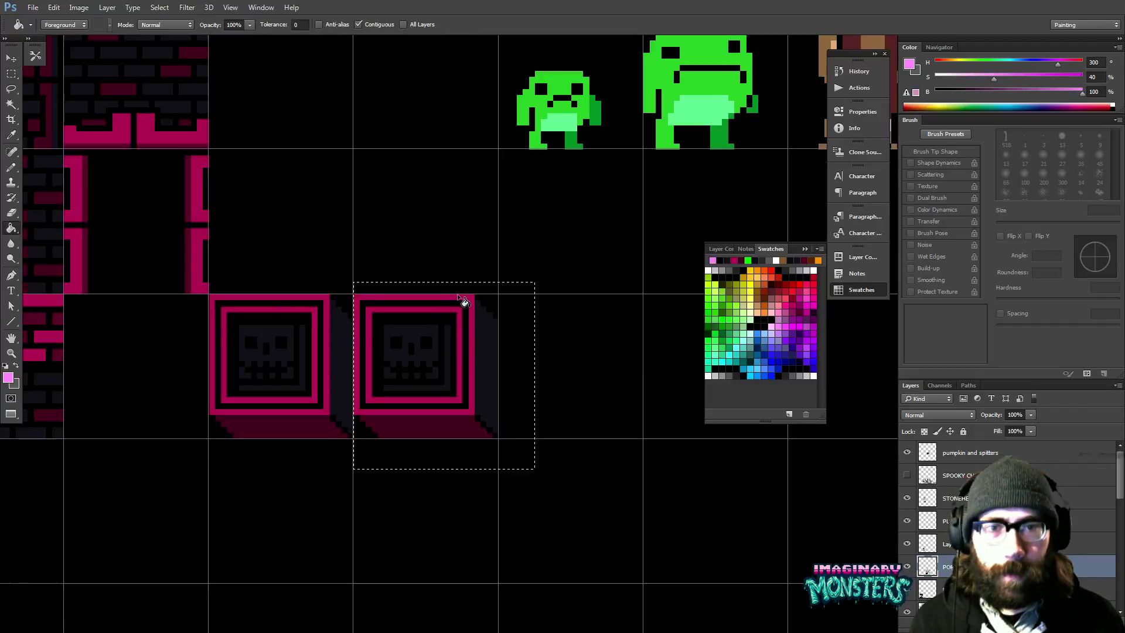
click(464, 303)
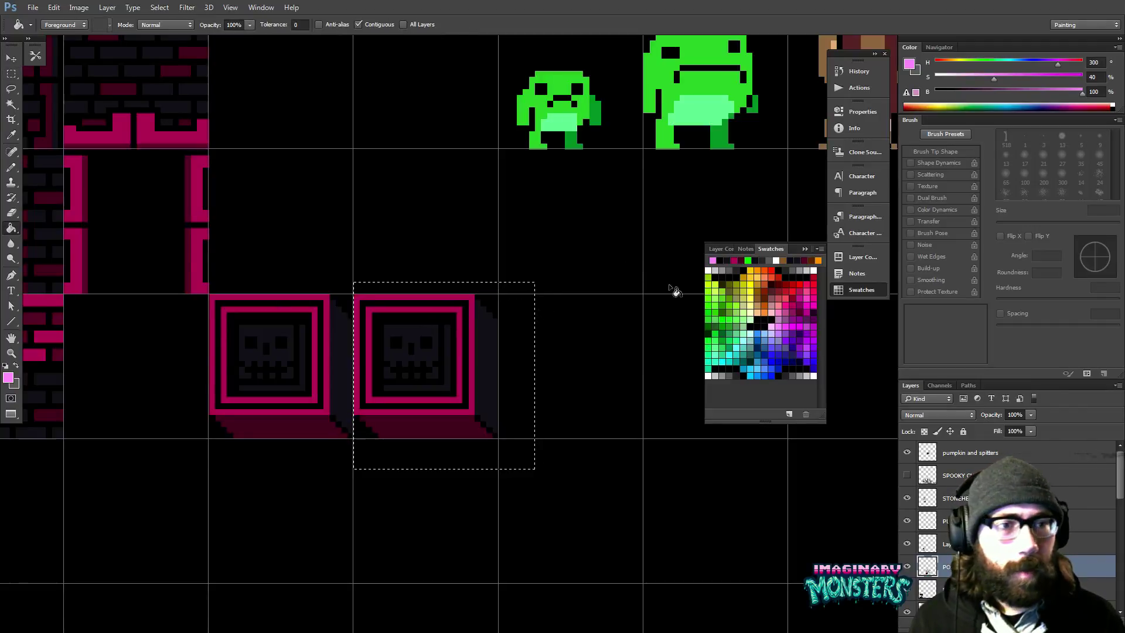
click(784, 309)
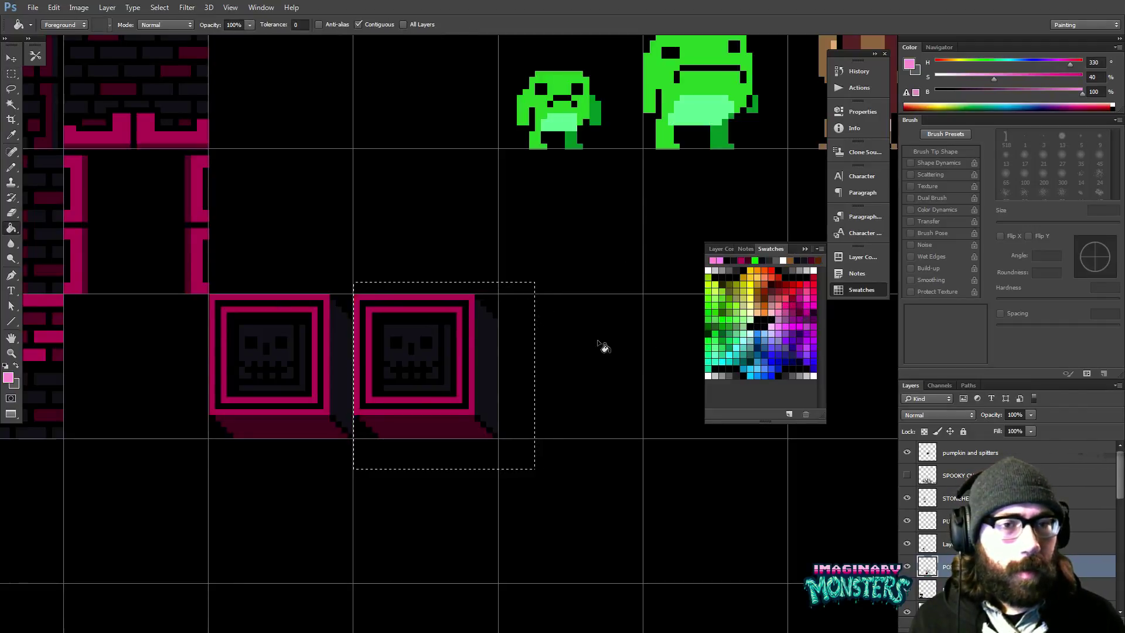
click(468, 313)
key(ctrl+z)
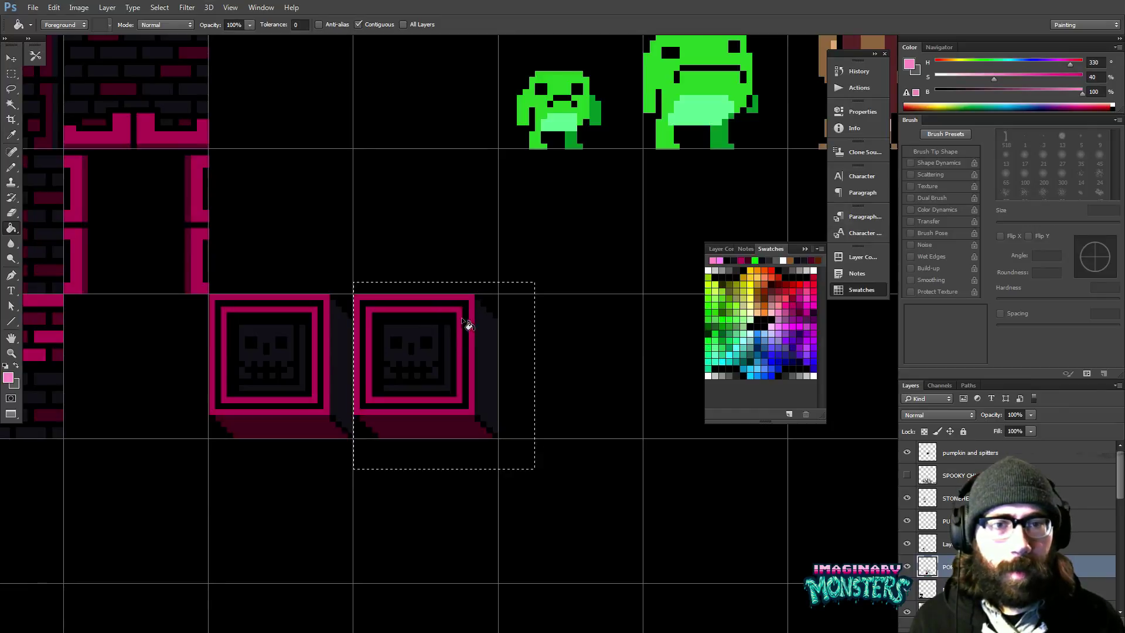
- Sample the frame's pink, raise its brightness to 86, and fill the copied block's frame with it
alt+click(467, 303)
click(1097, 92)
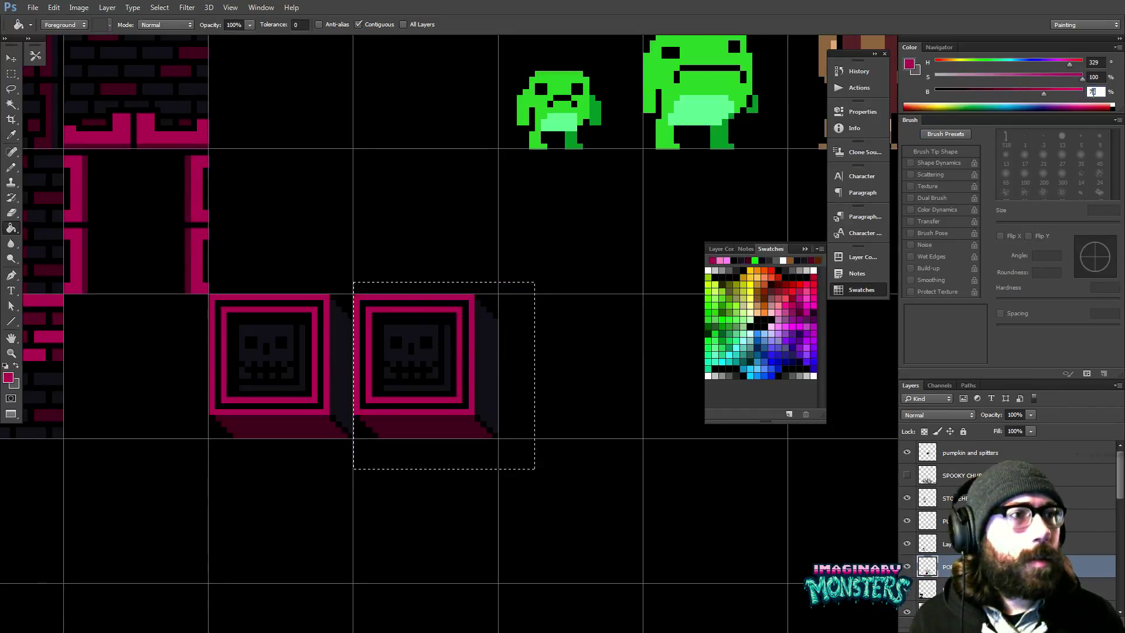
key(shift+Up)
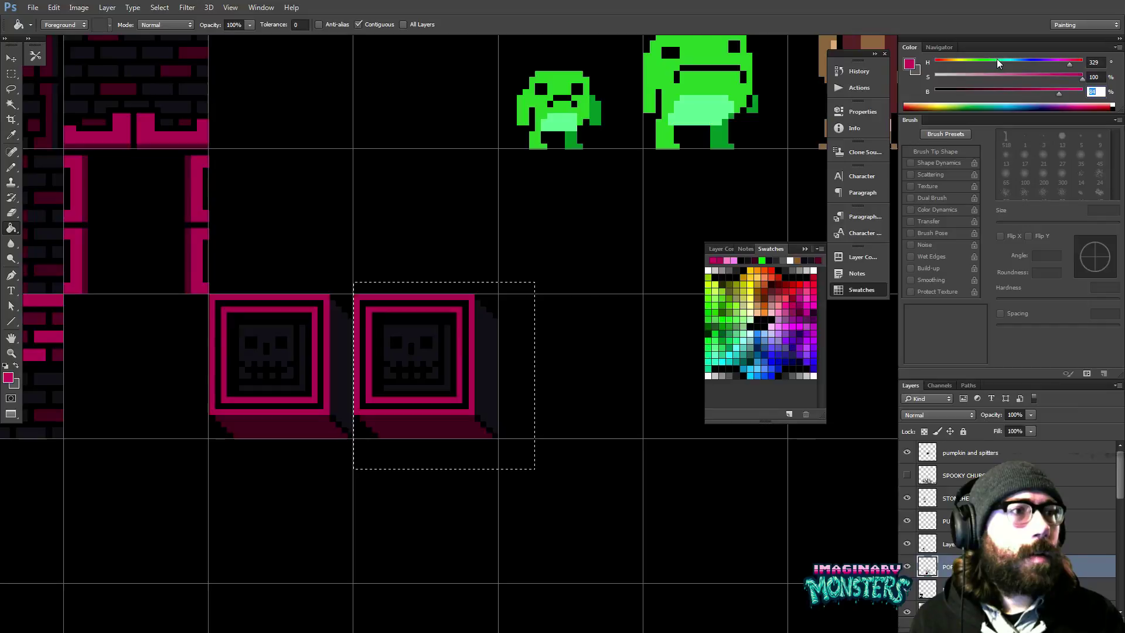
text(86)
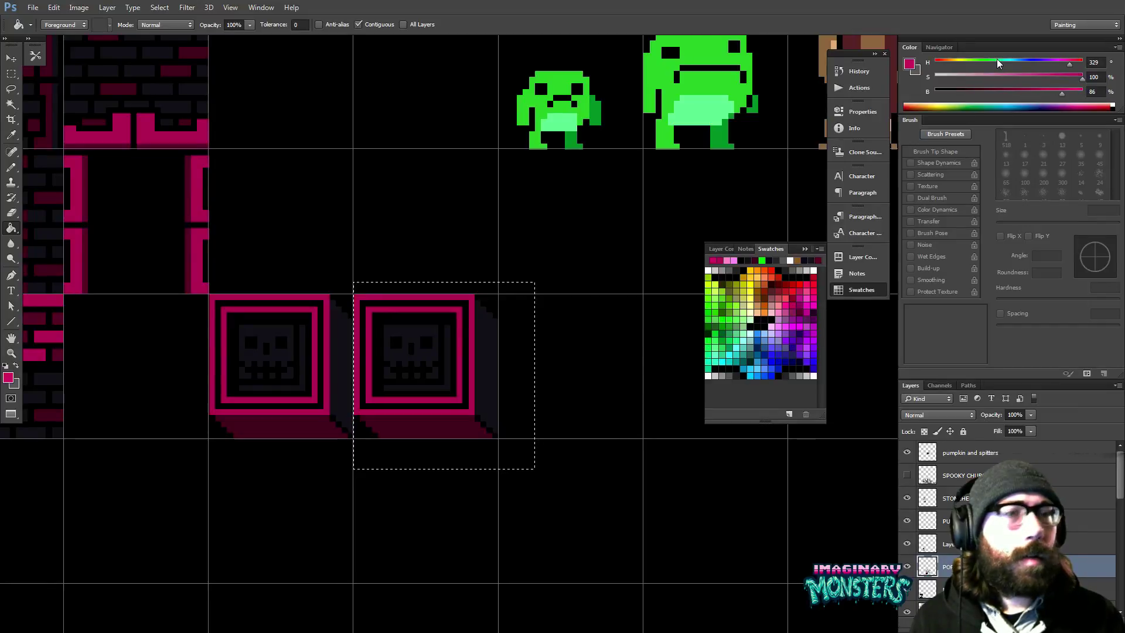
click(471, 303)
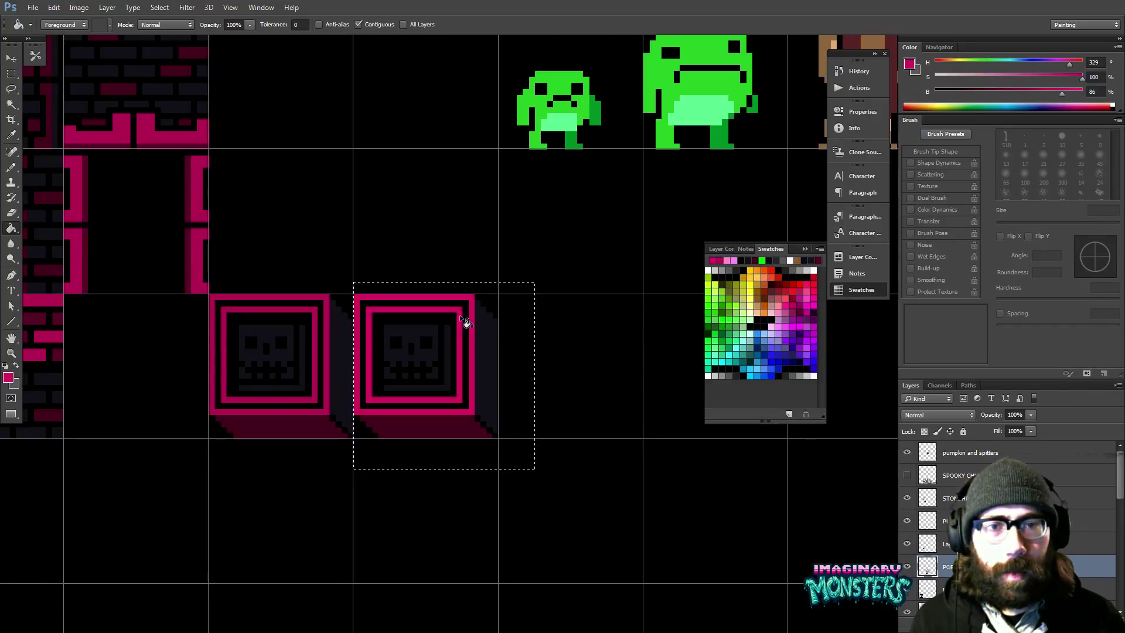
key(Tab)
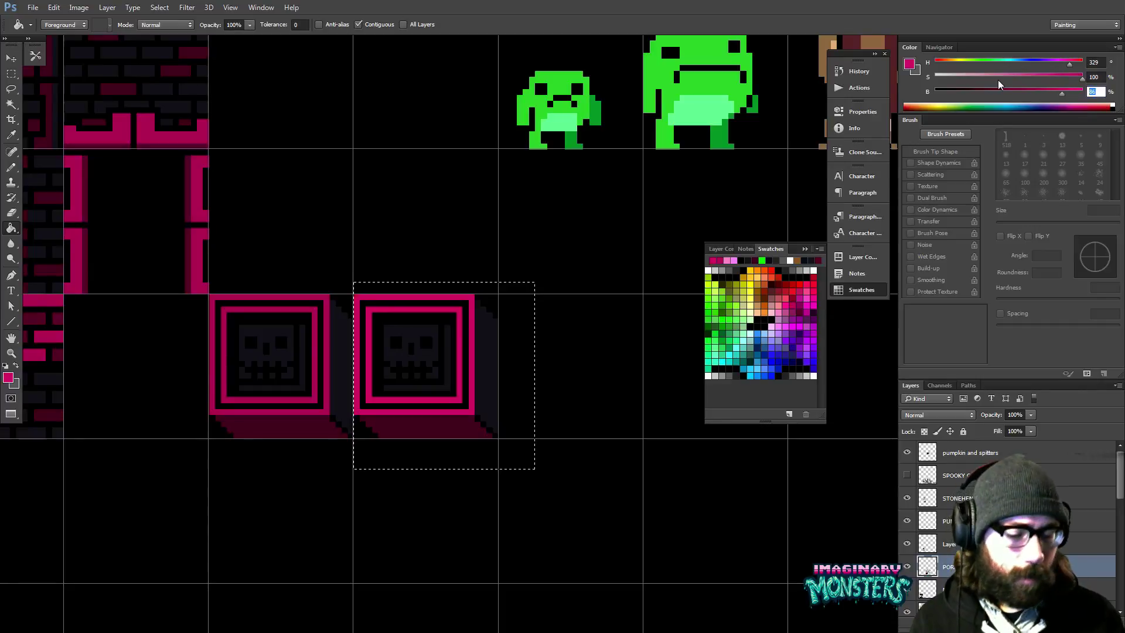
- Raise the foreground pink's brightness to 100 and fill both rings of the copied skull block's frame with it
key(Up)
key(Up)
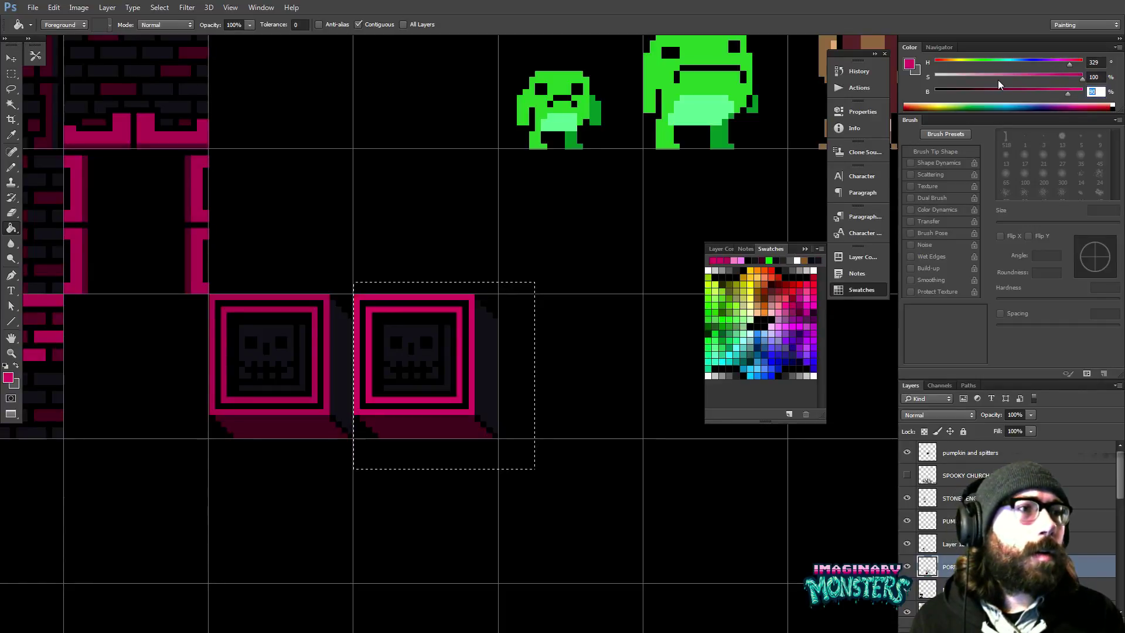
text(100)
key(Return)
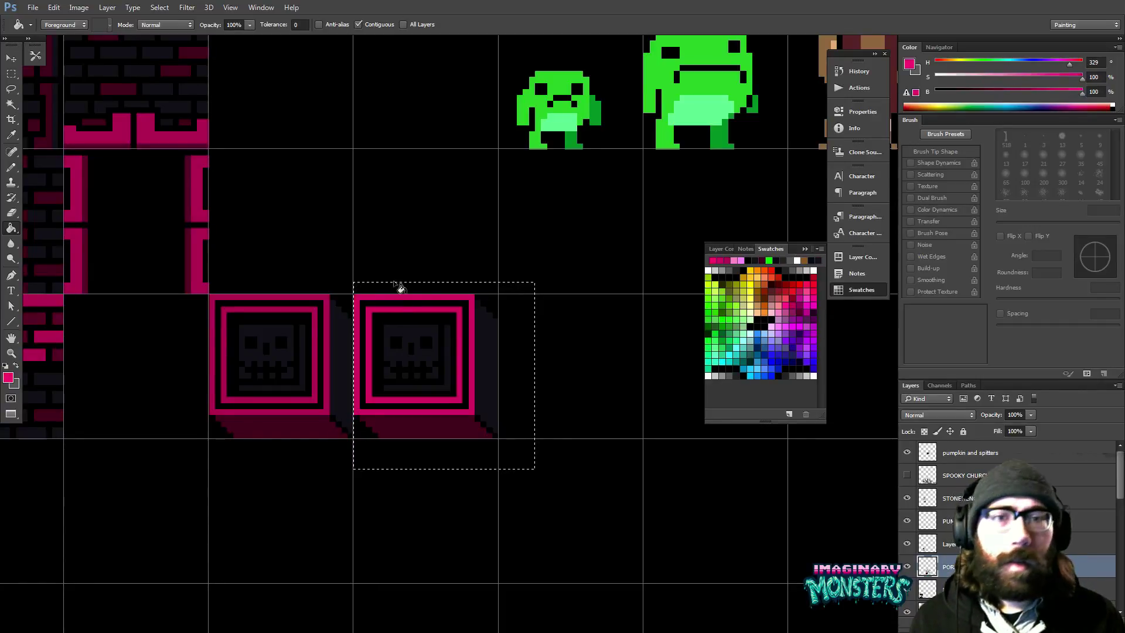
click(395, 299)
click(395, 311)
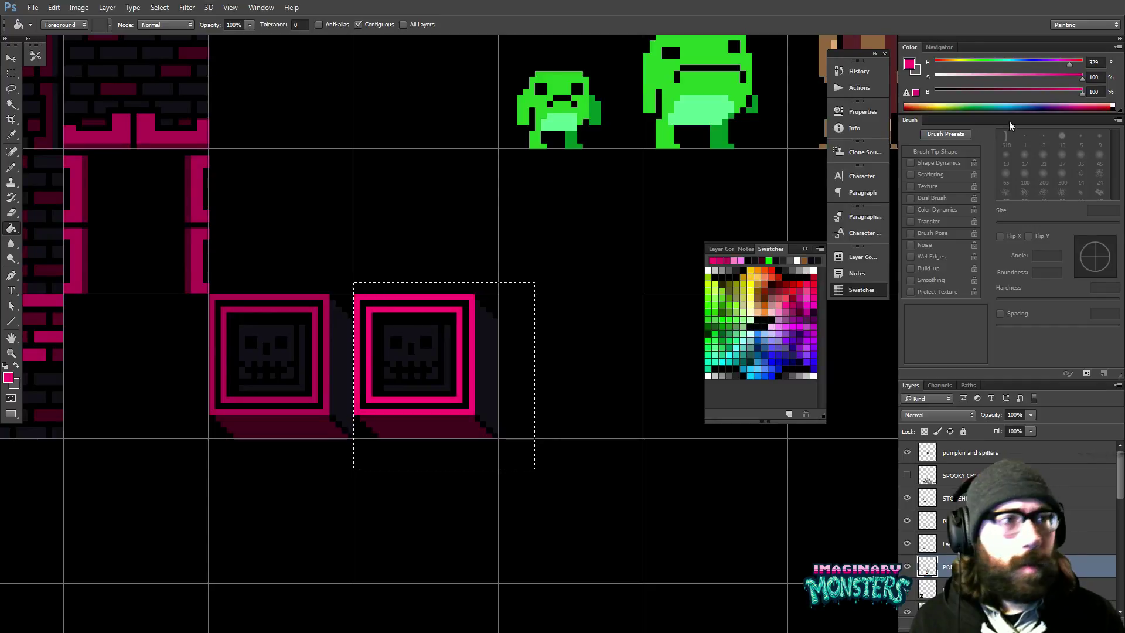
- Lower the pink's saturation to 80 and refill both rings of the copied skull block's frame
click(1100, 76)
text(80)
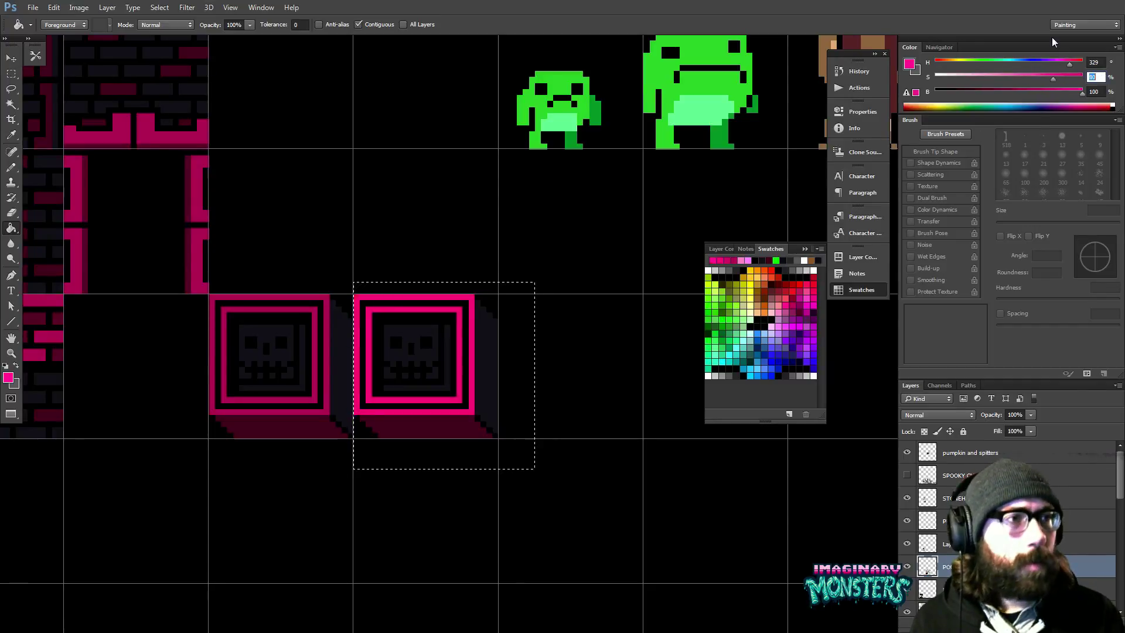
key(Return)
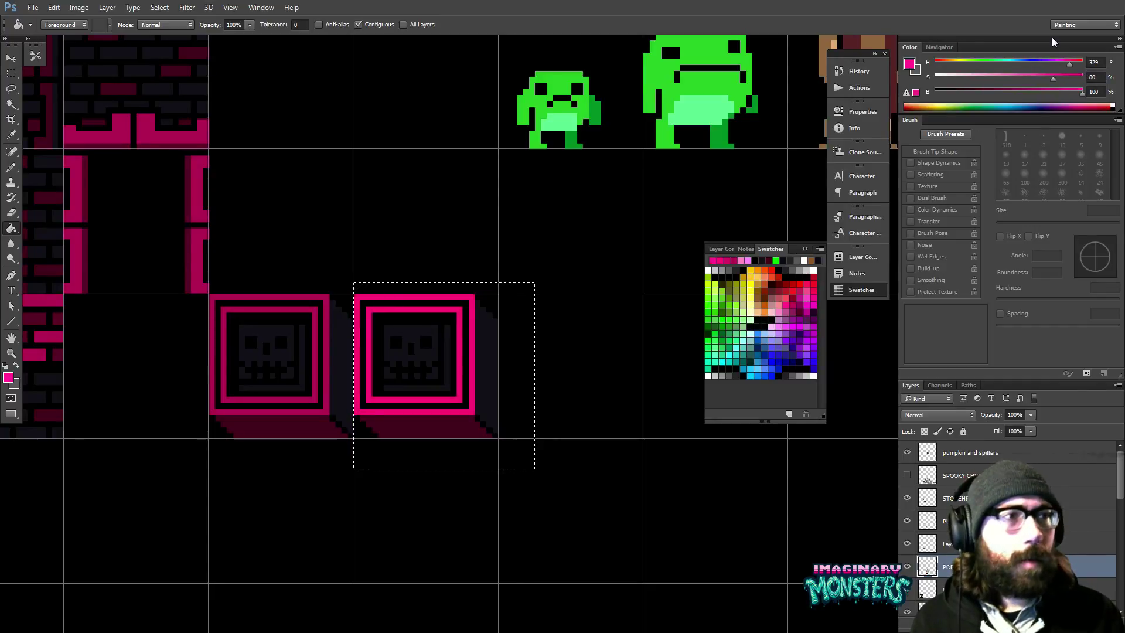
click(470, 298)
click(458, 317)
scroll(446, 352, down, 1)
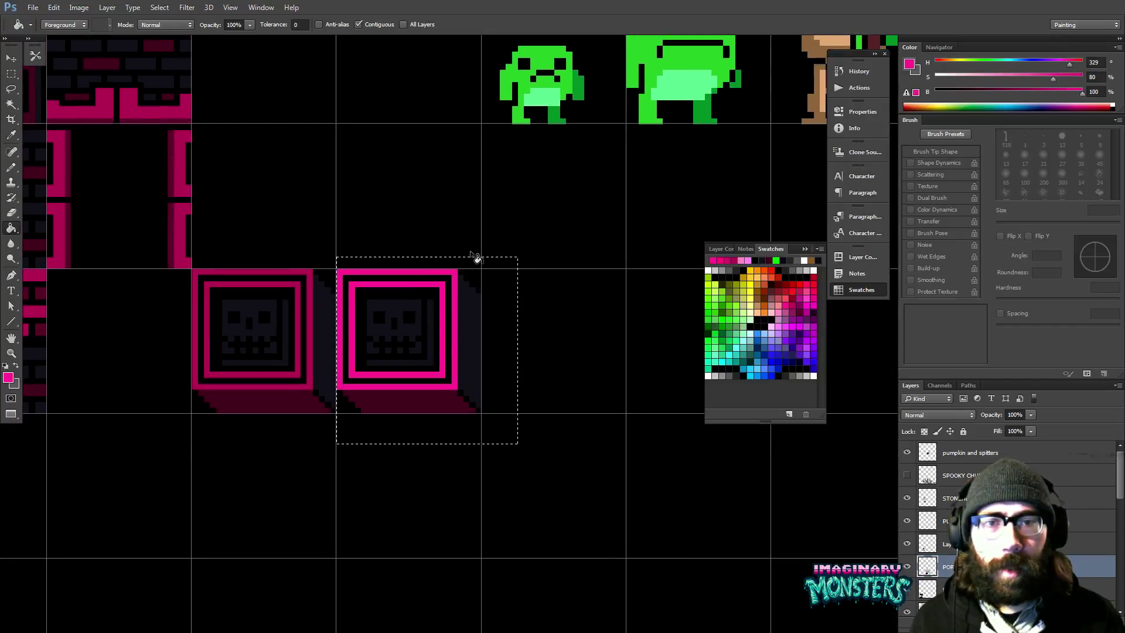
drag(454, 351, 494, 392)
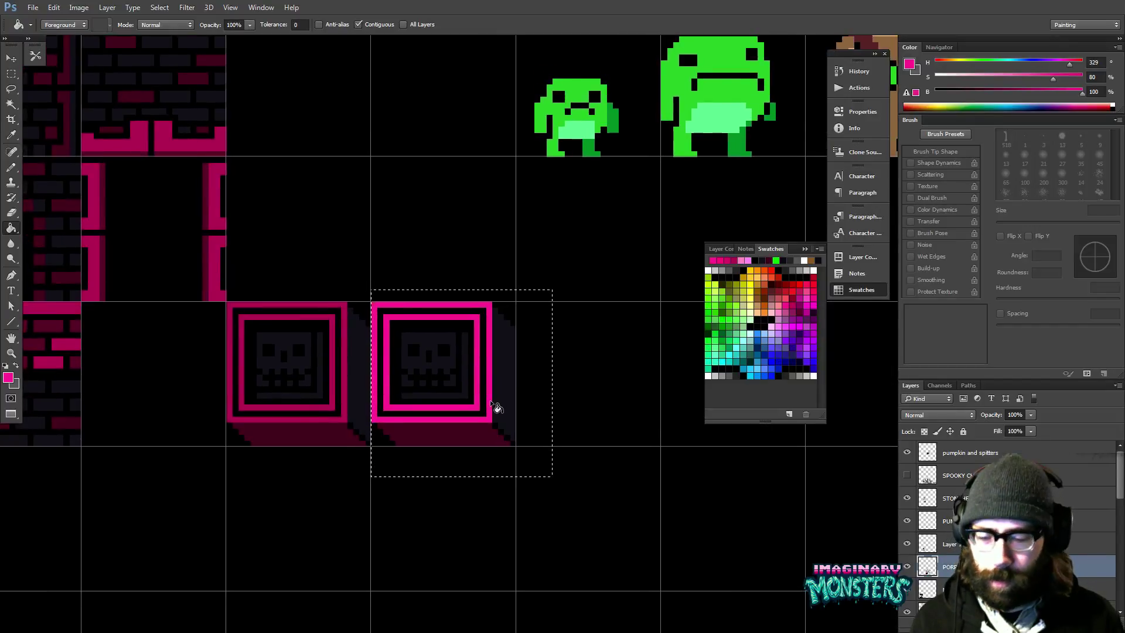
- Hide the tile grid and compare the two skull blocks with the castle and characters at several zoom levels
key(ctrl+apostrophe)
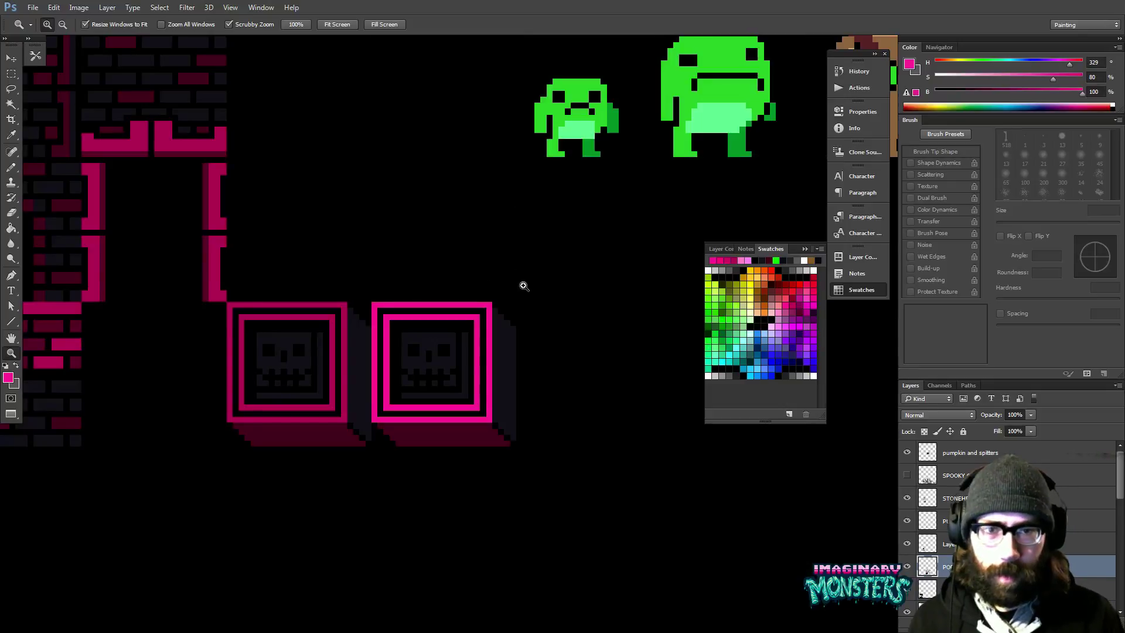
alt+click(542, 351)
alt+click(542, 351)
alt+click(543, 351)
alt+click(550, 354)
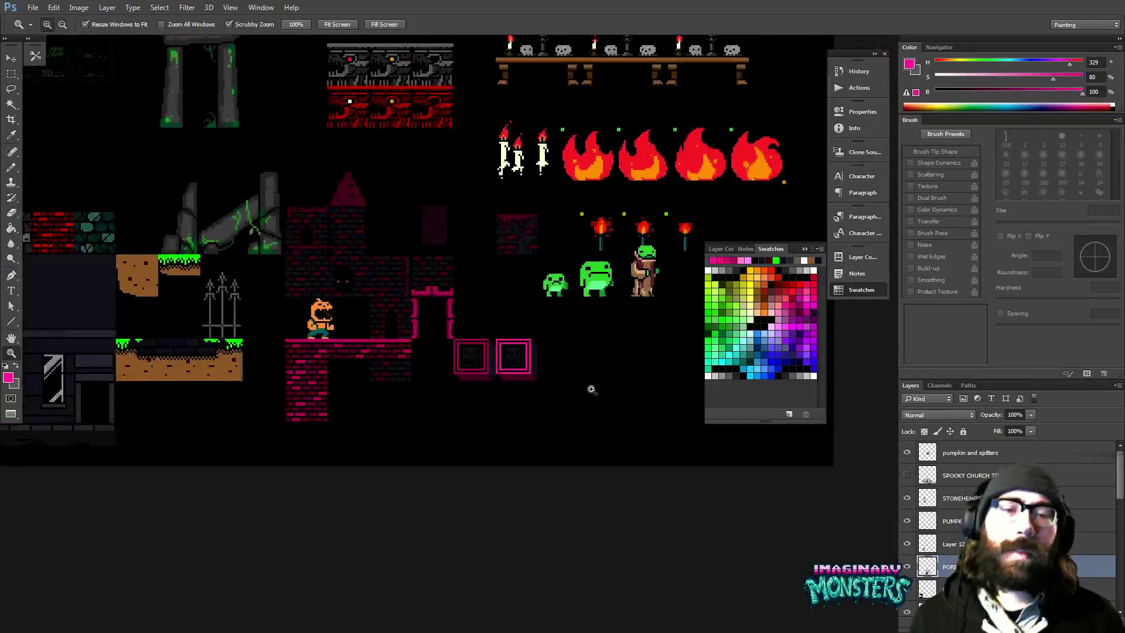
click(528, 358)
click(521, 359)
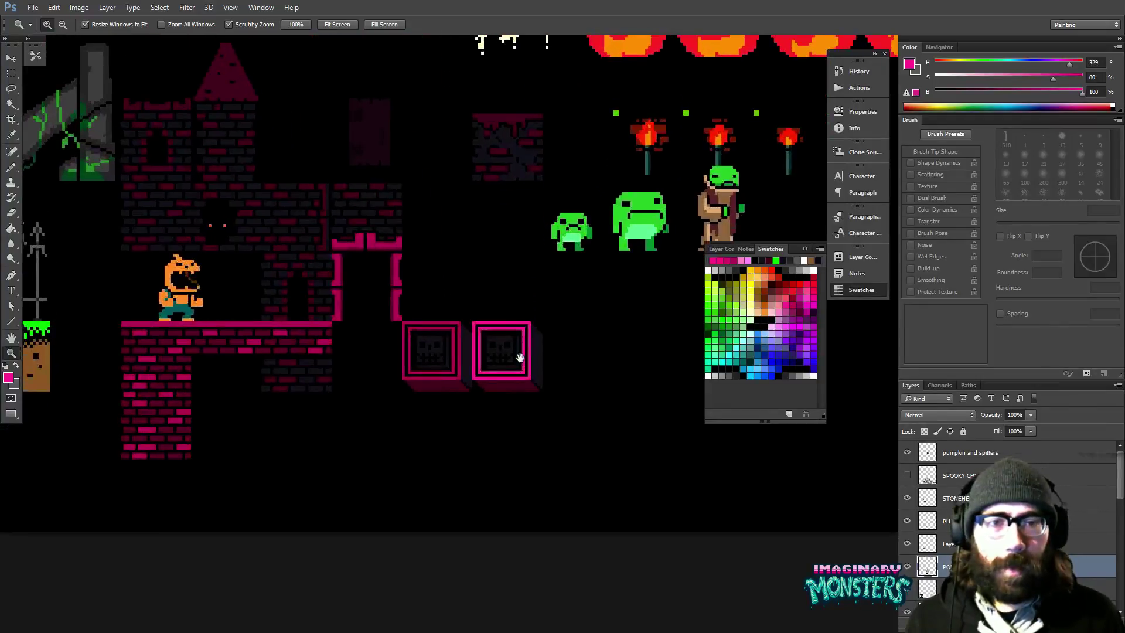
click(524, 360)
drag(540, 373, 545, 376)
- Close the tileset document and reopen hf_world02.psd from the halloweenforever folder
key(ctrl+w)
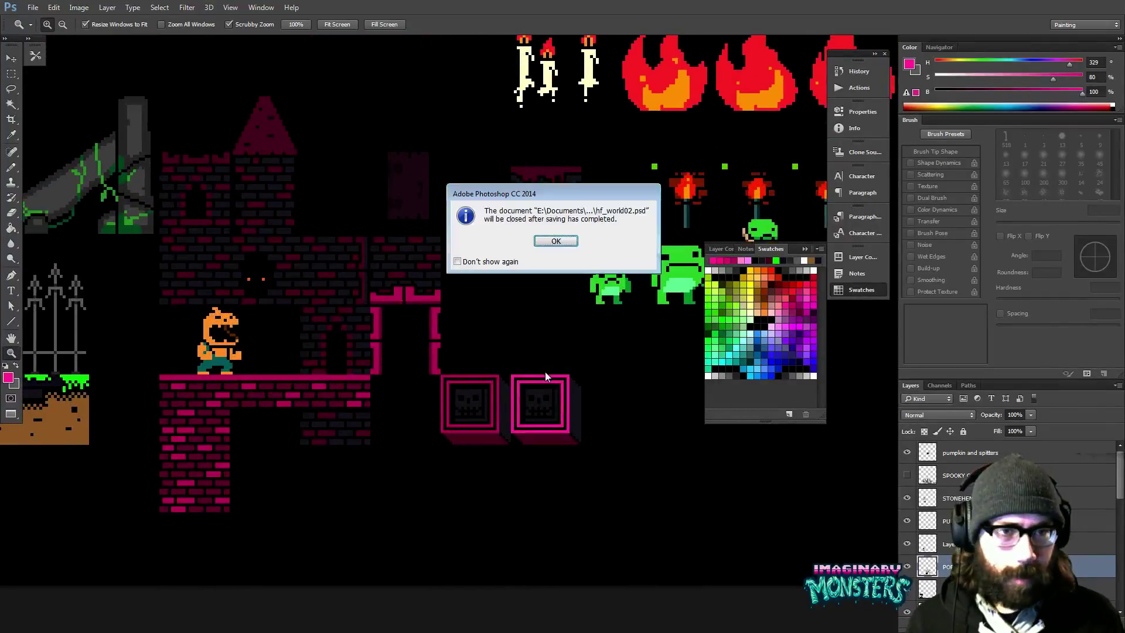
key(Return)
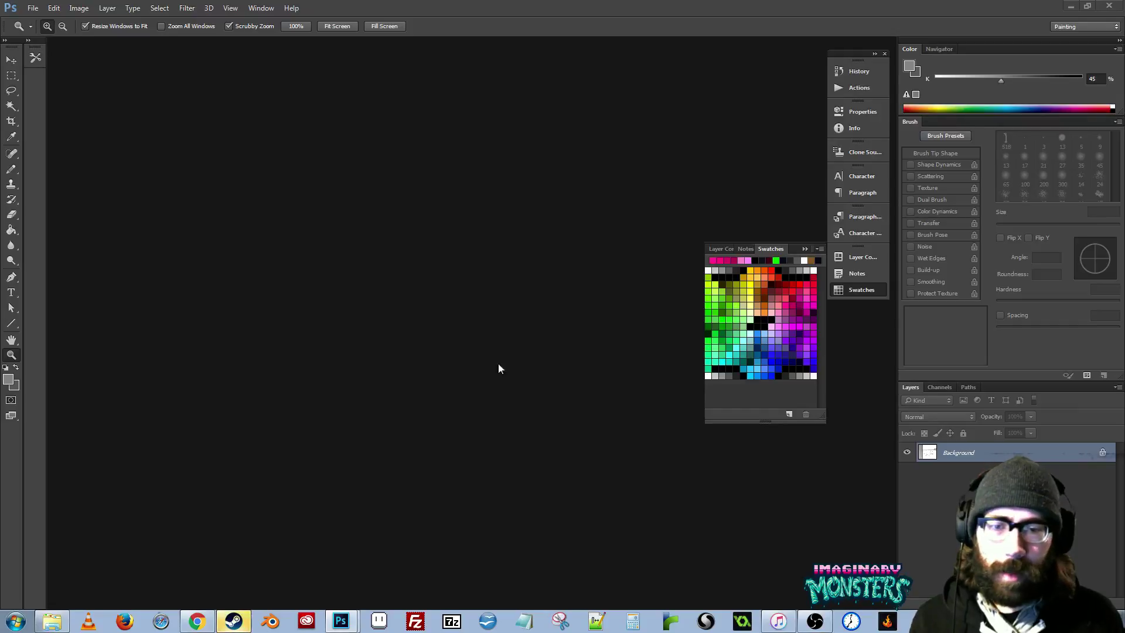
click(32, 8)
mouse_move(103, 82)
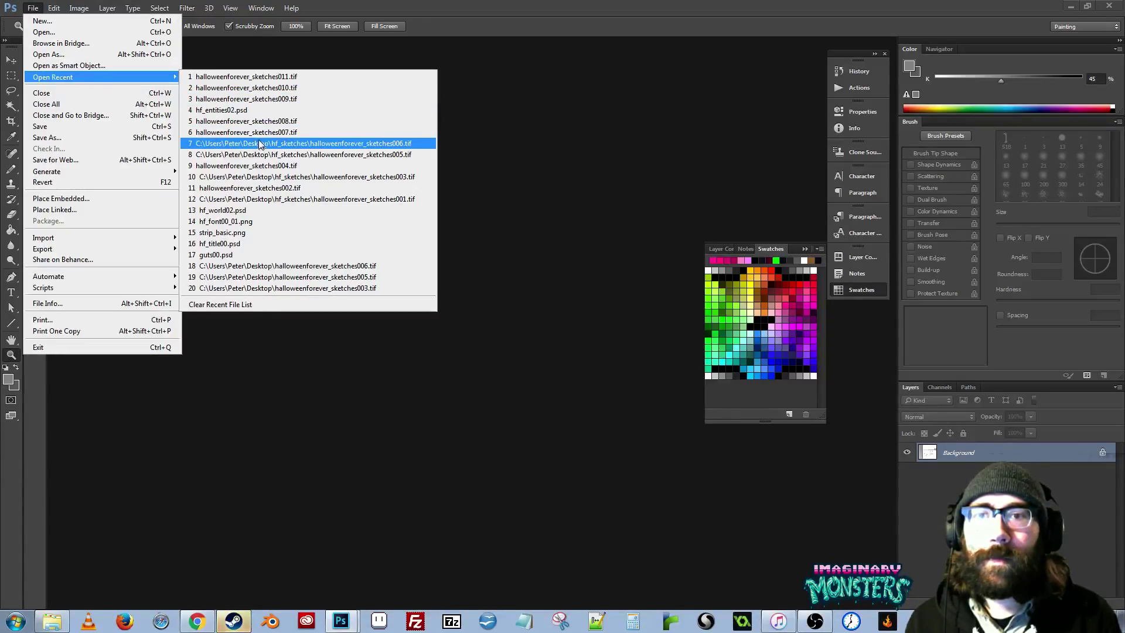
click(49, 37)
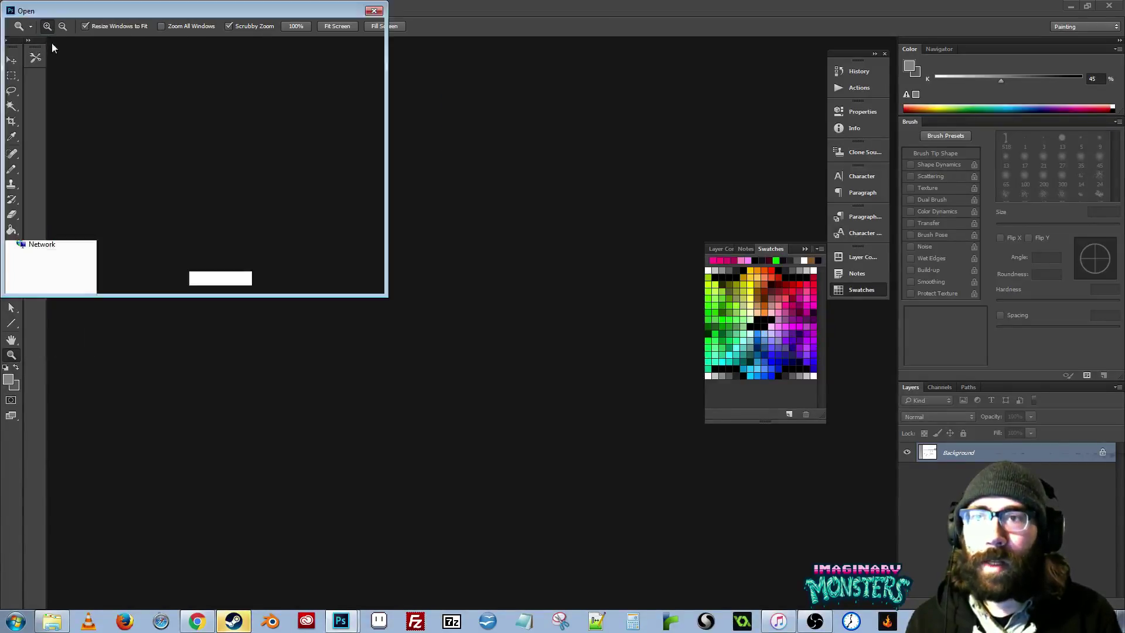
scroll(595, 214, down, 1)
scroll(595, 214, down, 2)
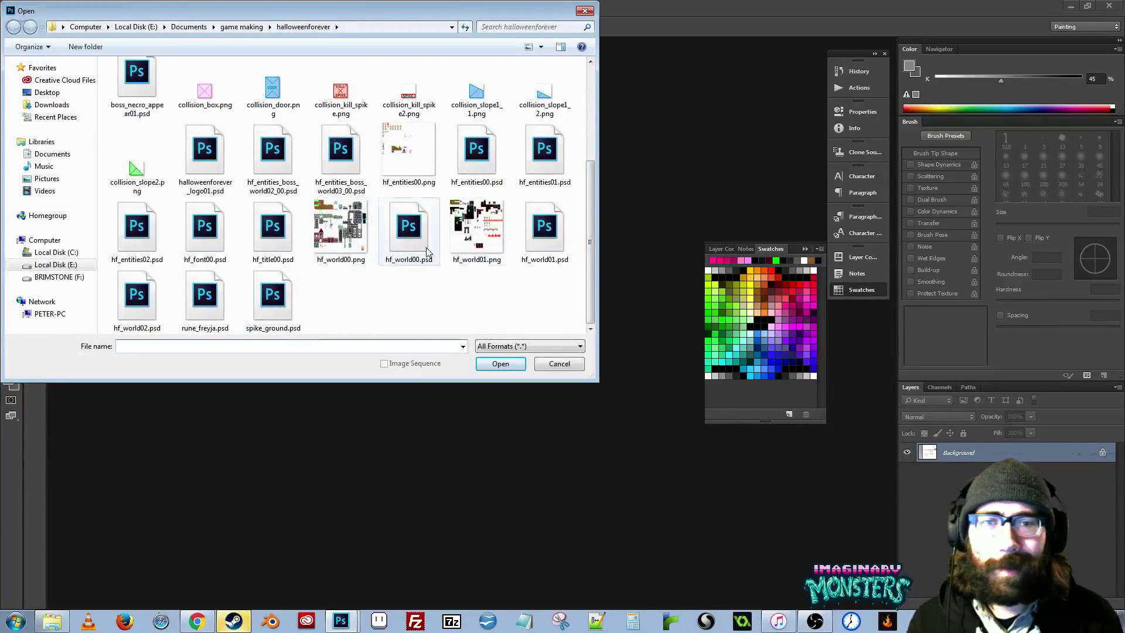
click(153, 302)
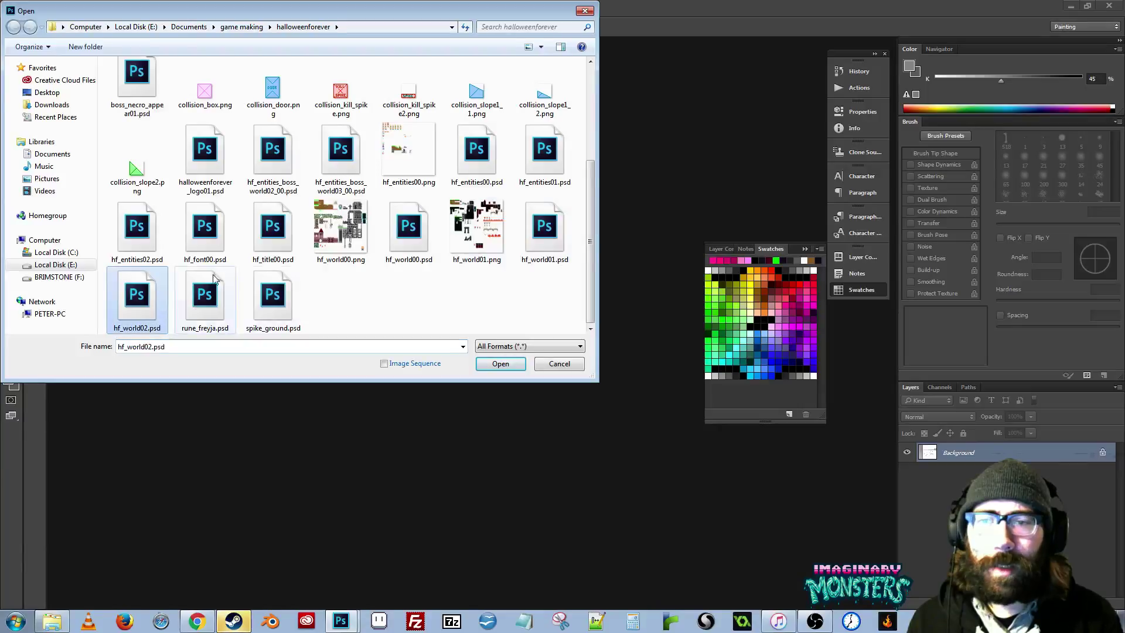
click(498, 364)
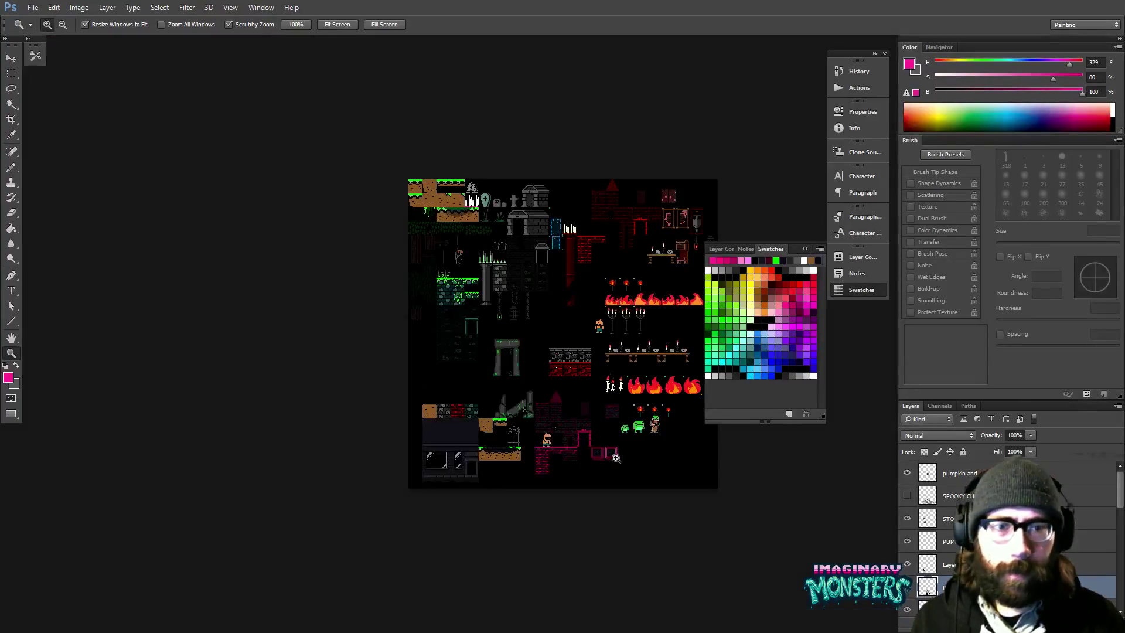
- Examine how the dark and bright skull blocks read beside the castle doorway and the surrounding tiles
click(618, 456)
click(616, 454)
click(525, 432)
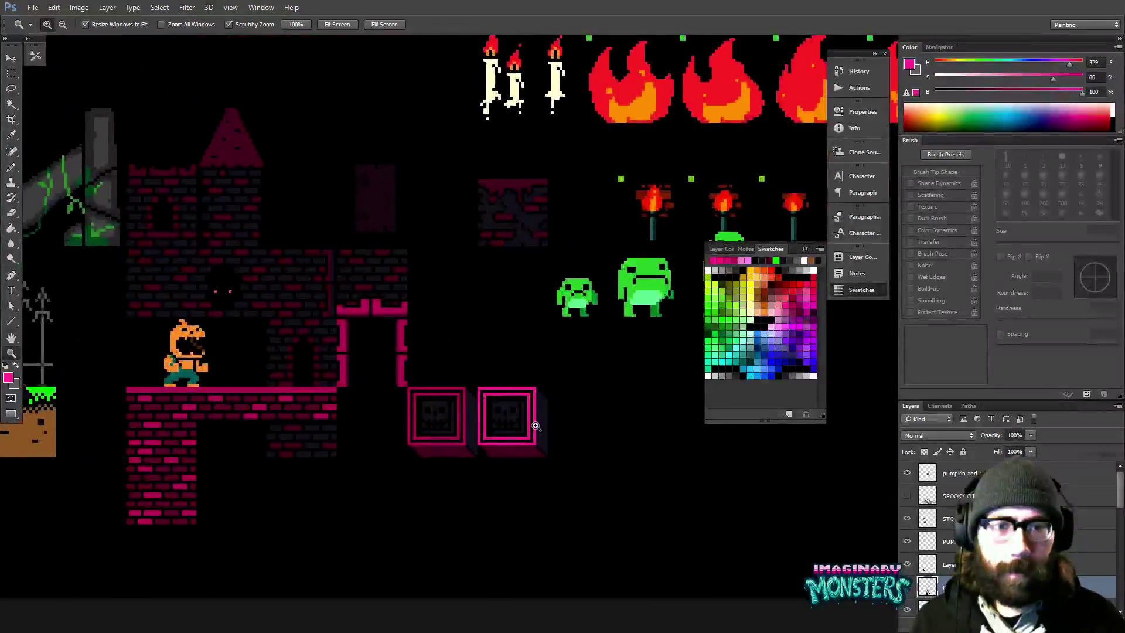
click(535, 427)
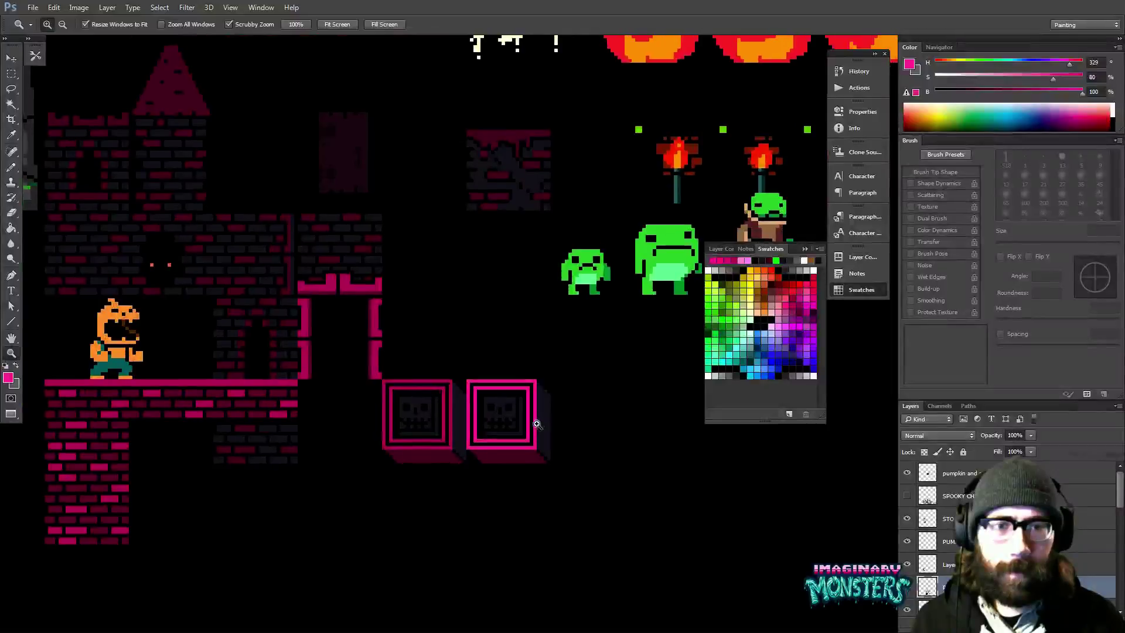
alt+click(515, 334)
alt+click(516, 333)
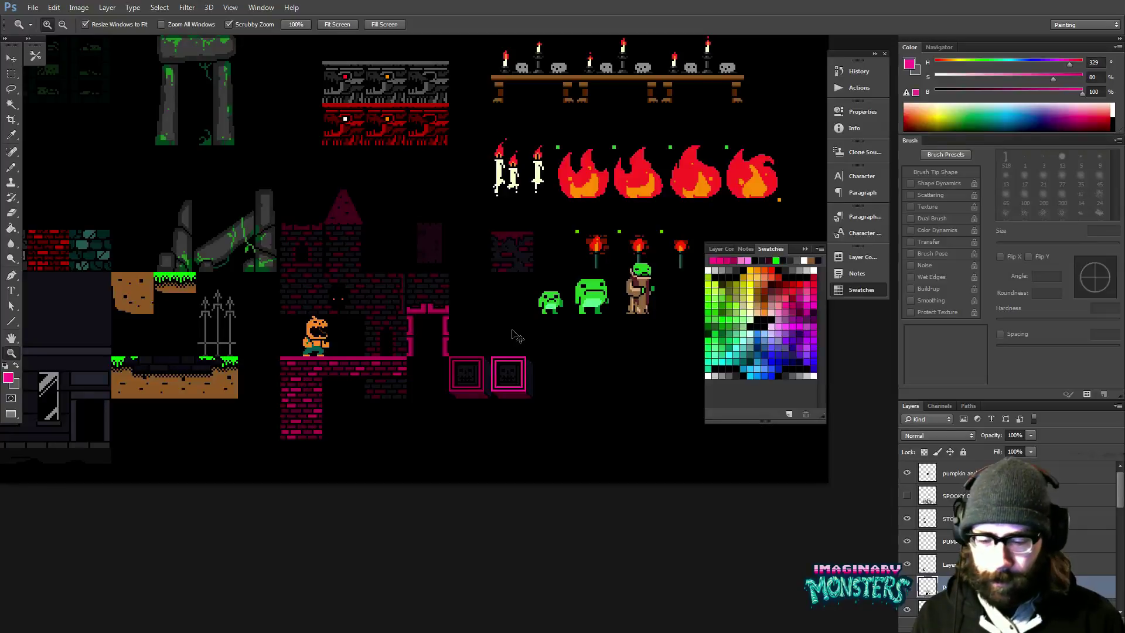
drag(485, 312, 453, 324)
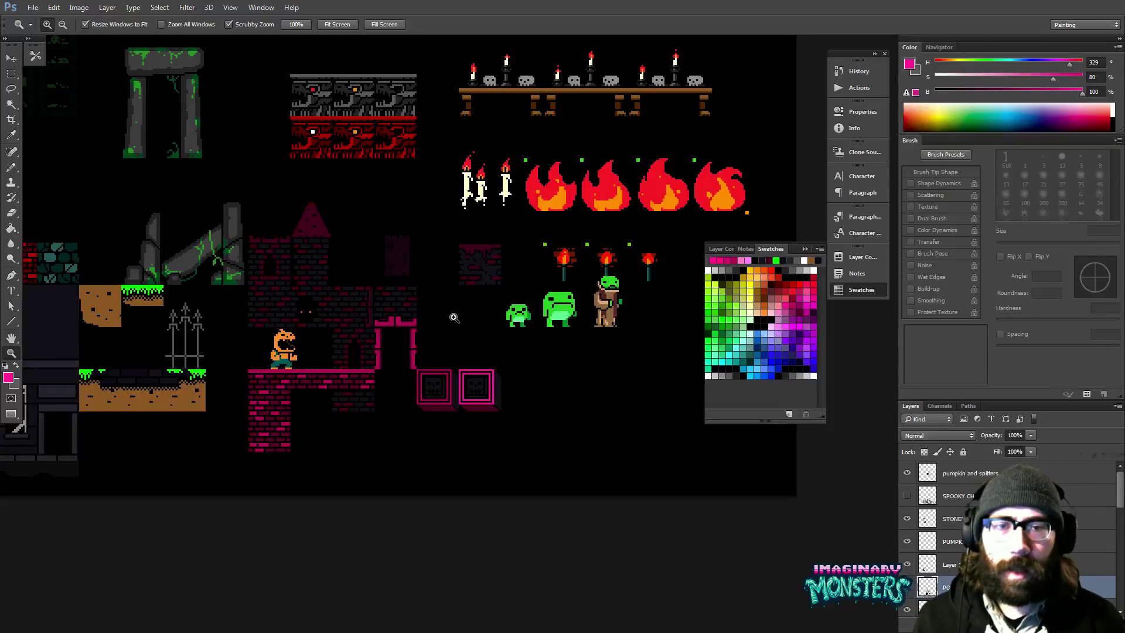
drag(455, 334, 459, 329)
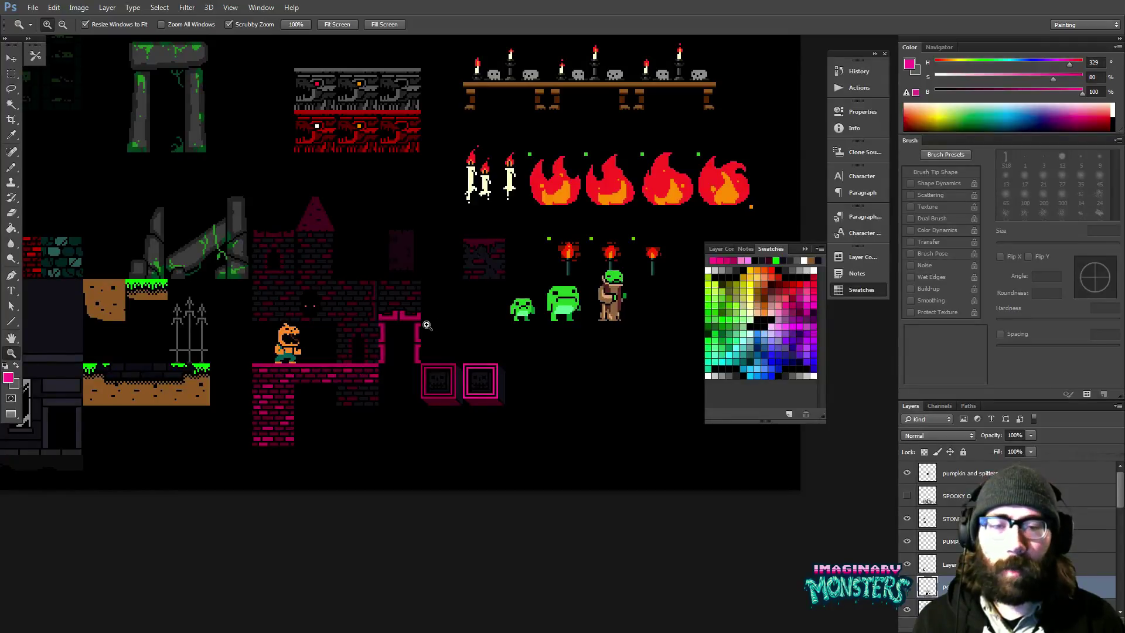
drag(397, 329, 402, 339)
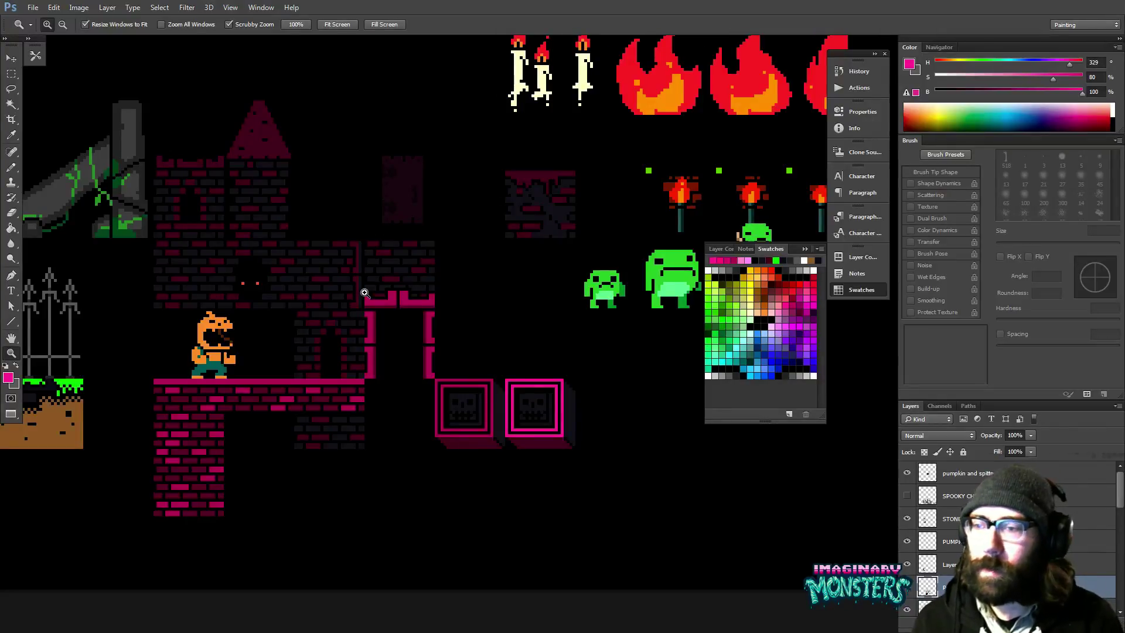
drag(439, 340, 410, 356)
- With the Pencil tool, sample the castle doorway's dark pink shade and its brighter frame pink
key(v)
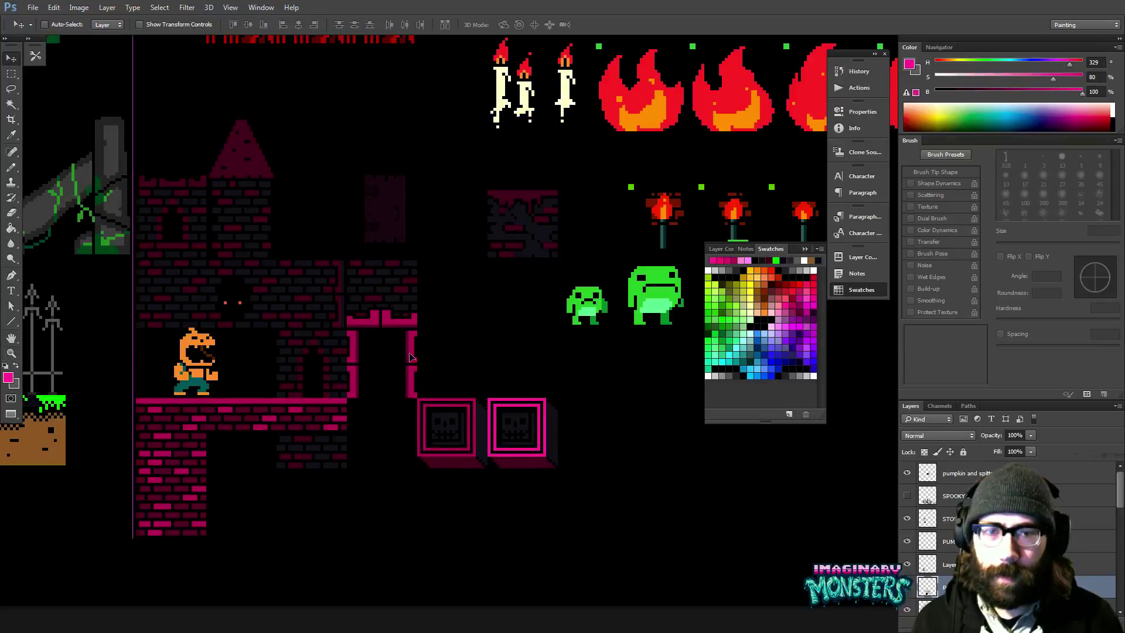
key(b)
scroll(390, 390, up, 2)
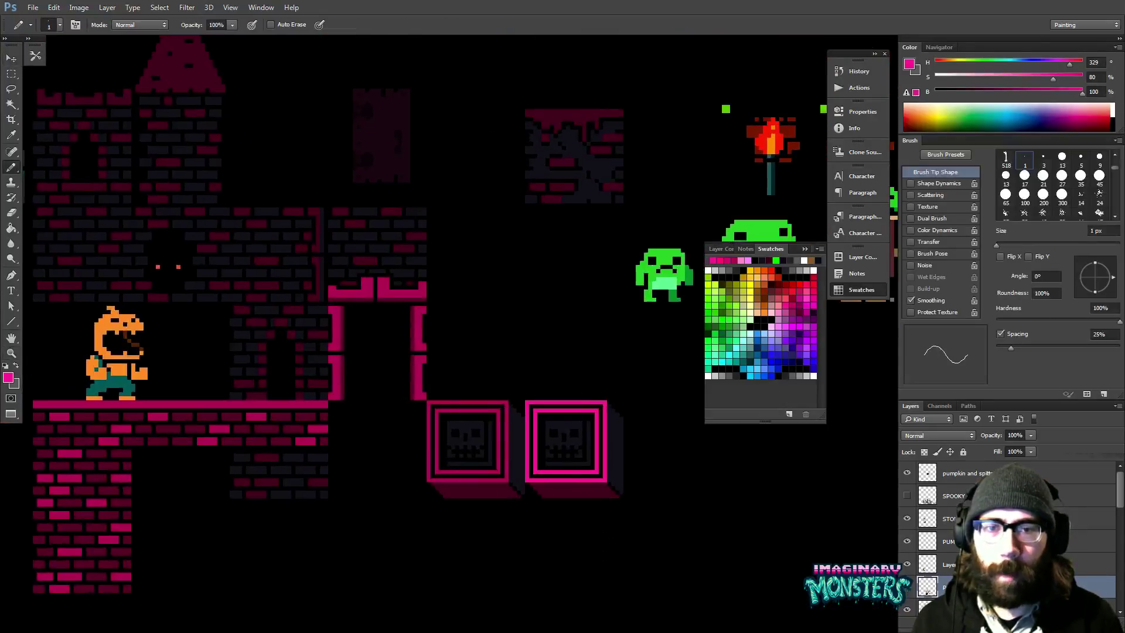
alt+click(341, 396)
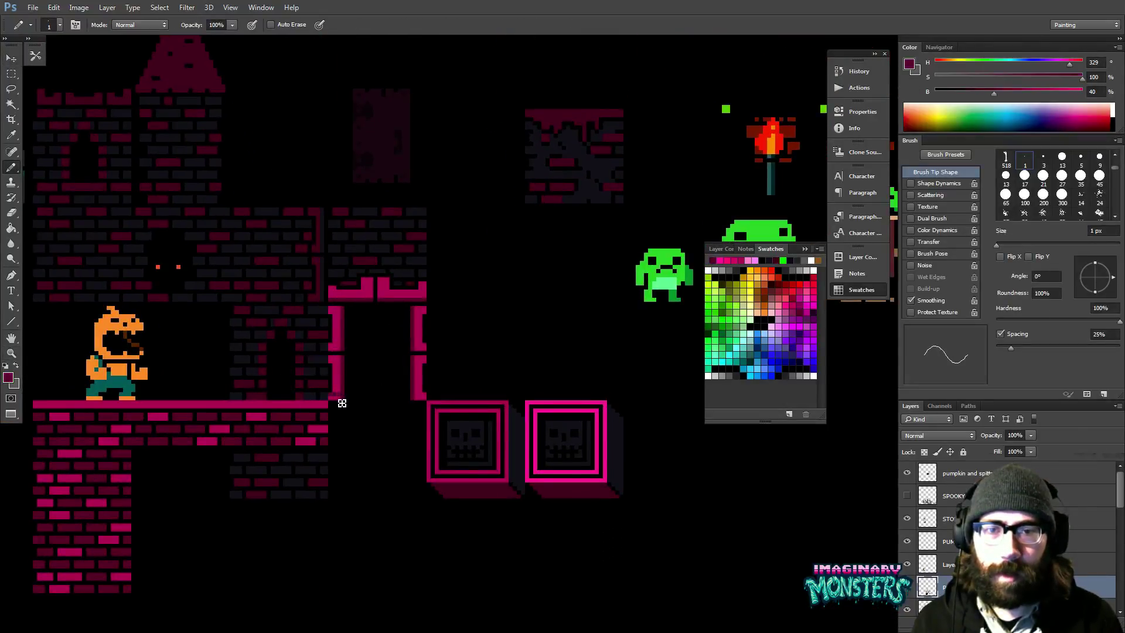
alt+click(420, 386)
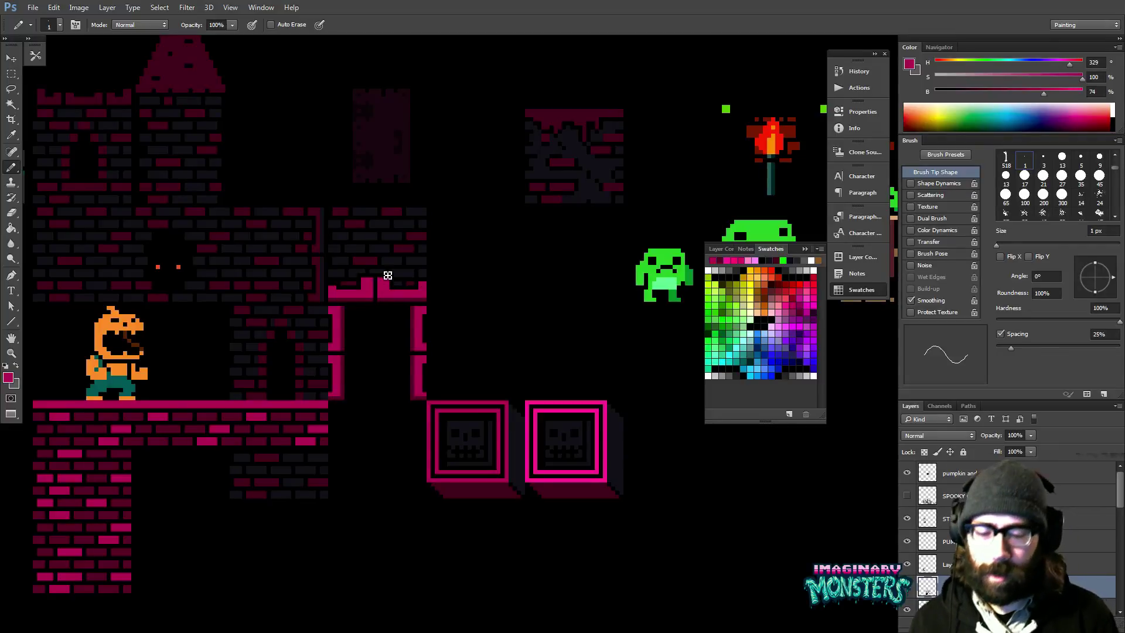
key(v)
mouse_move(370, 300)
mouse_down()
mouse_move(465, 259)
mouse_move(504, 272)
mouse_move(217, 273)
mouse_move(219, 305)
mouse_move(206, 312)
mouse_up()
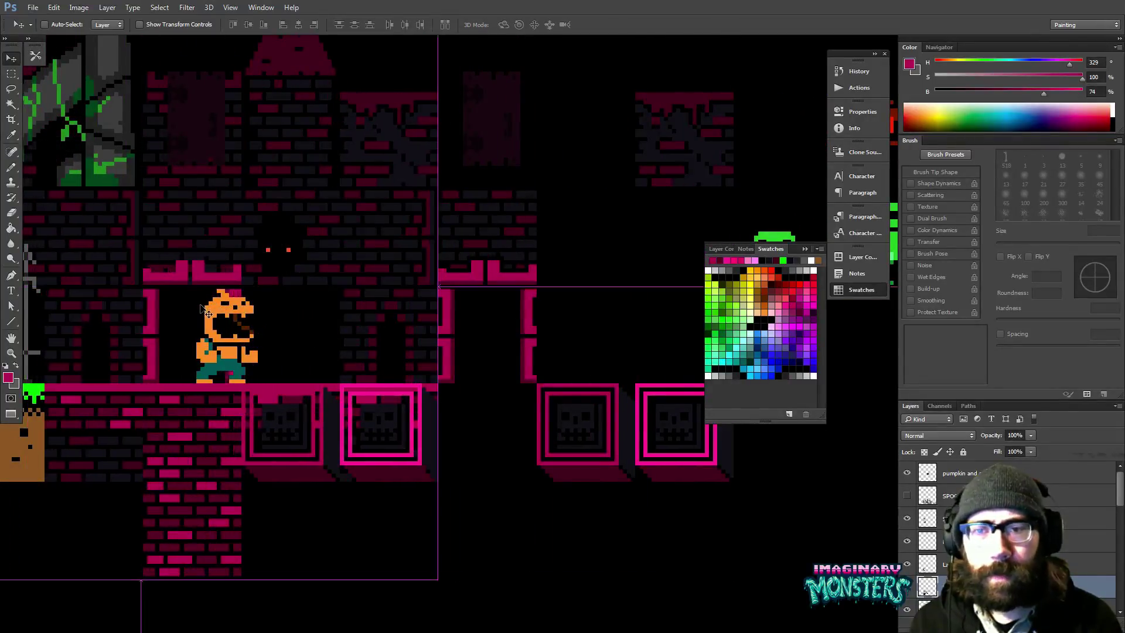
key(ctrl+z)
drag(423, 323, 402, 359)
key(ctrl+z)
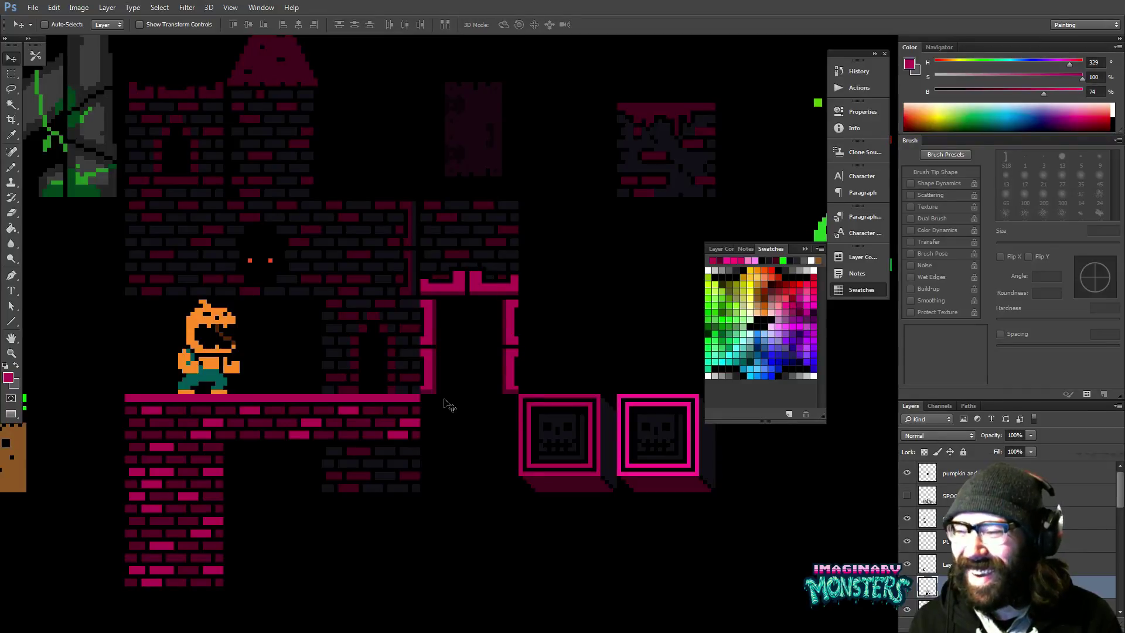
- Select the original darker skull block and place a duplicate of it in the empty cell beside the bright-framed copy
drag(498, 369, 422, 381)
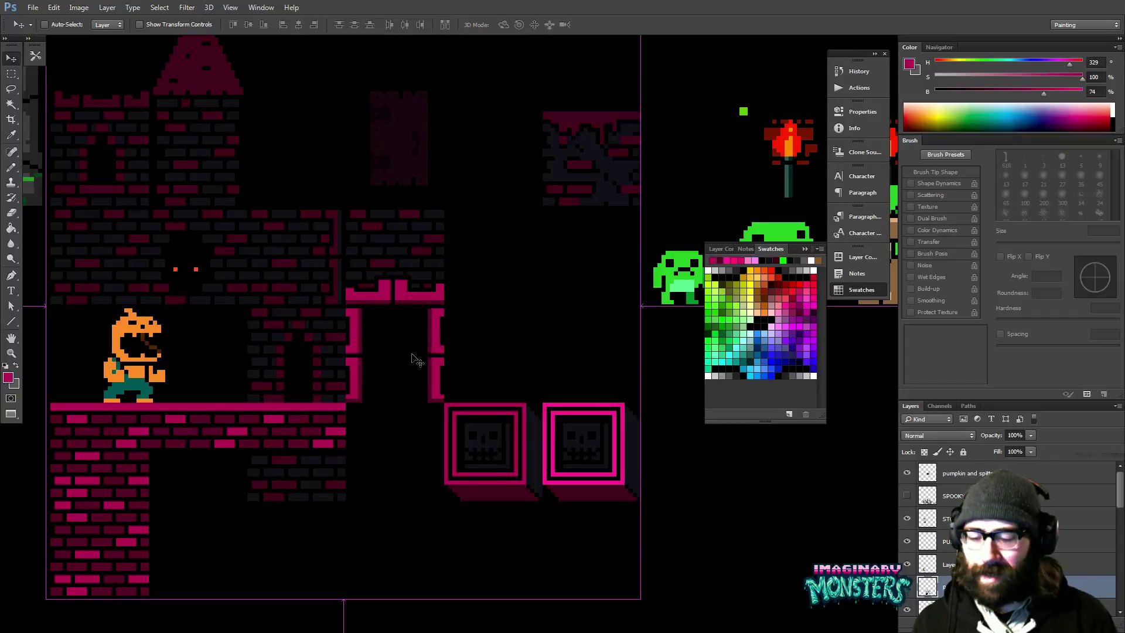
drag(432, 388, 443, 368)
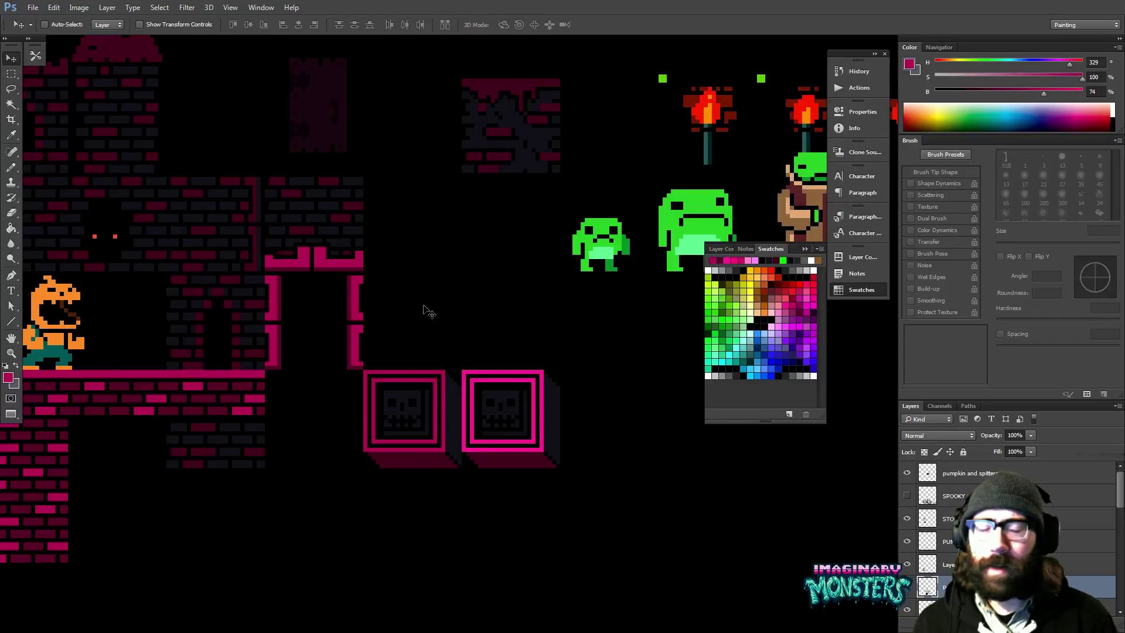
key(z)
click(419, 354)
key(b)
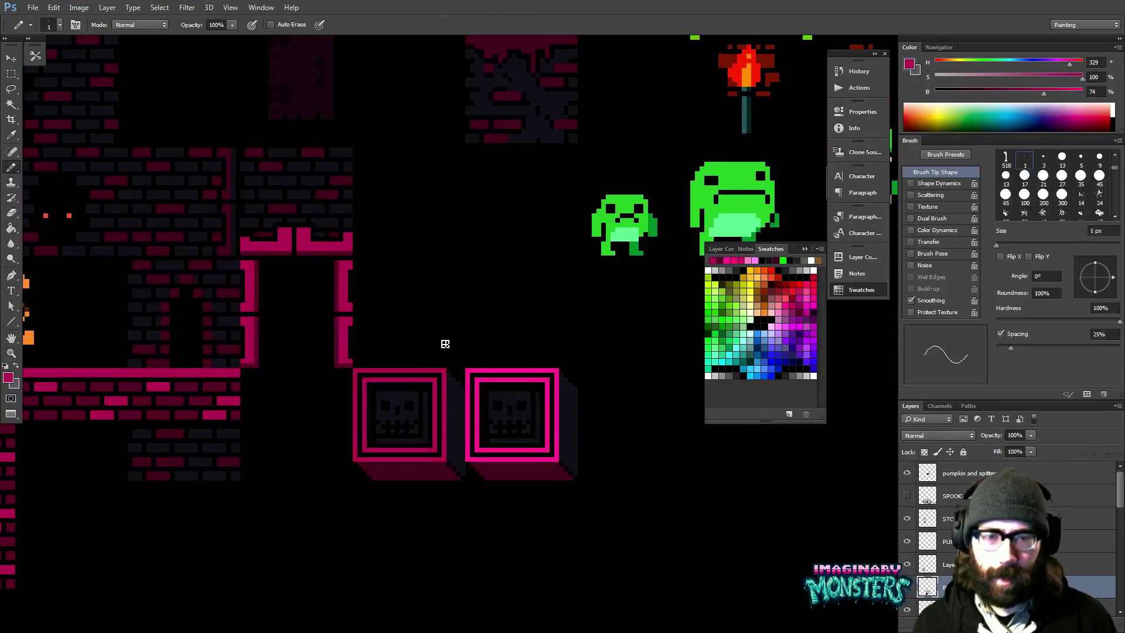
drag(507, 376, 402, 385)
key(m)
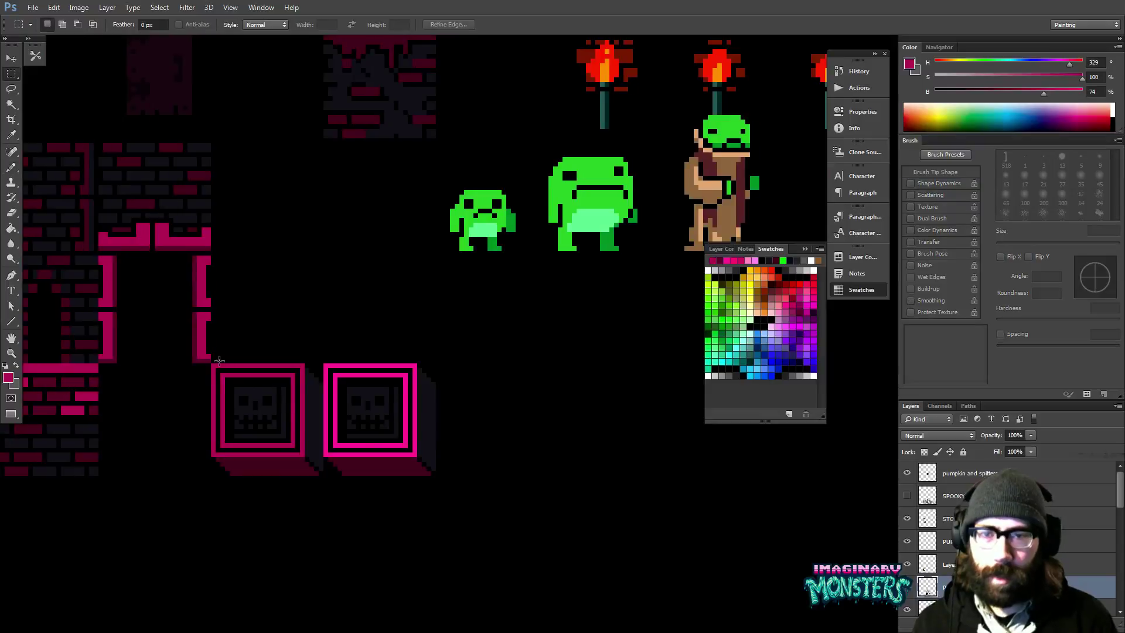
drag(213, 355, 323, 499)
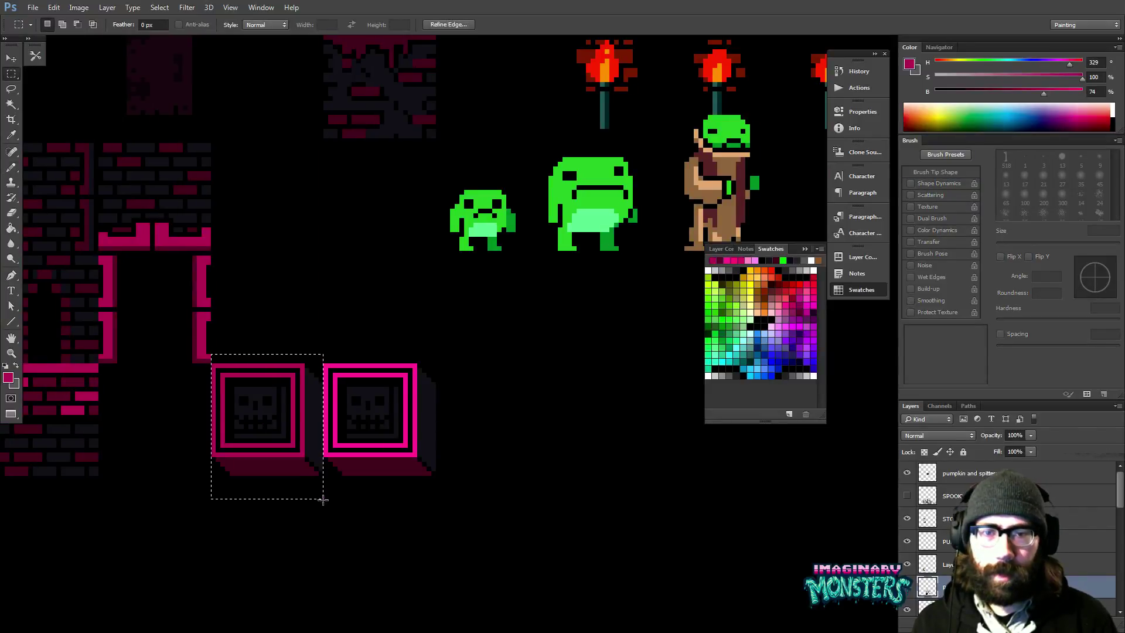
key(v)
drag(317, 404, 534, 419)
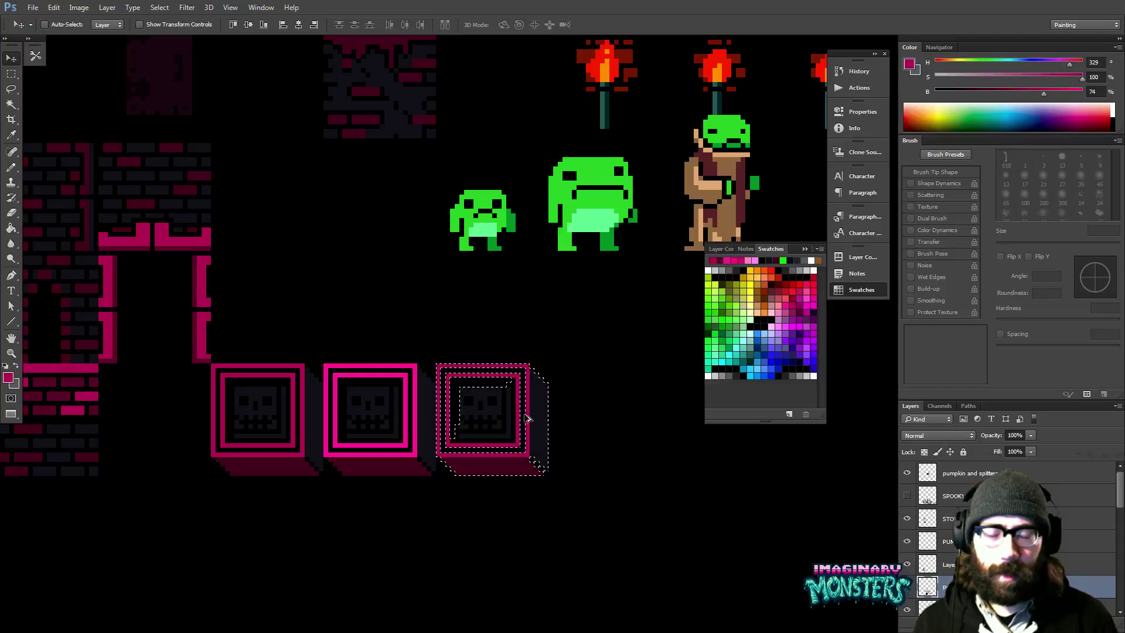
- Deselect the third skull block and pencil the top edges of its outer and inner frames in the neighbouring block's bright pink
key(ctrl+d)
key(b)
scroll(459, 369, up, 1)
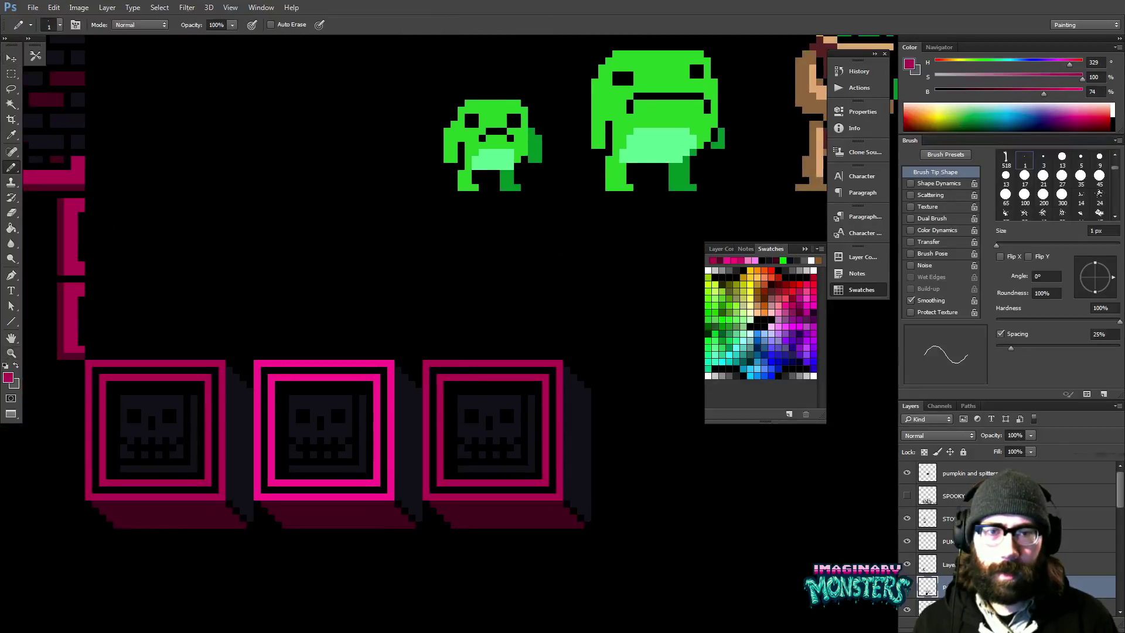
alt+click(389, 359)
mouse_move(422, 362)
mouse_down()
mouse_move(547, 366)
mouse_move(558, 386)
mouse_up()
mouse_move(444, 380)
mouse_down()
mouse_move(542, 383)
mouse_move(546, 403)
mouse_up()
drag(533, 397, 486, 417)
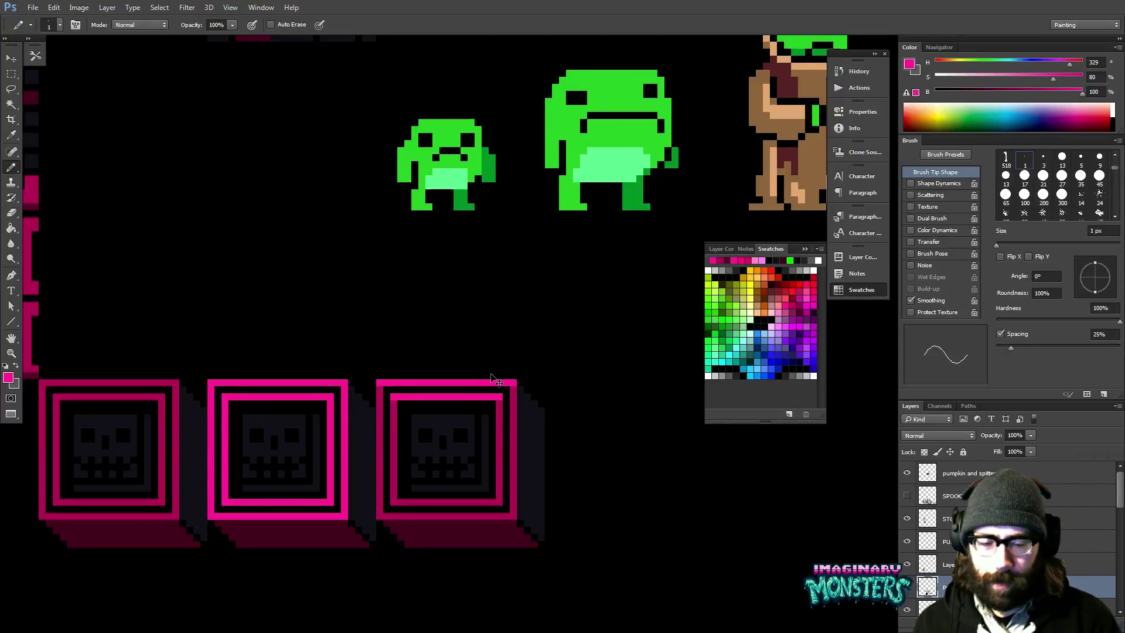
- Examine the three skull blocks beside the castle against the torches, green creatures, candles and other tiles
scroll(497, 381, down, 4)
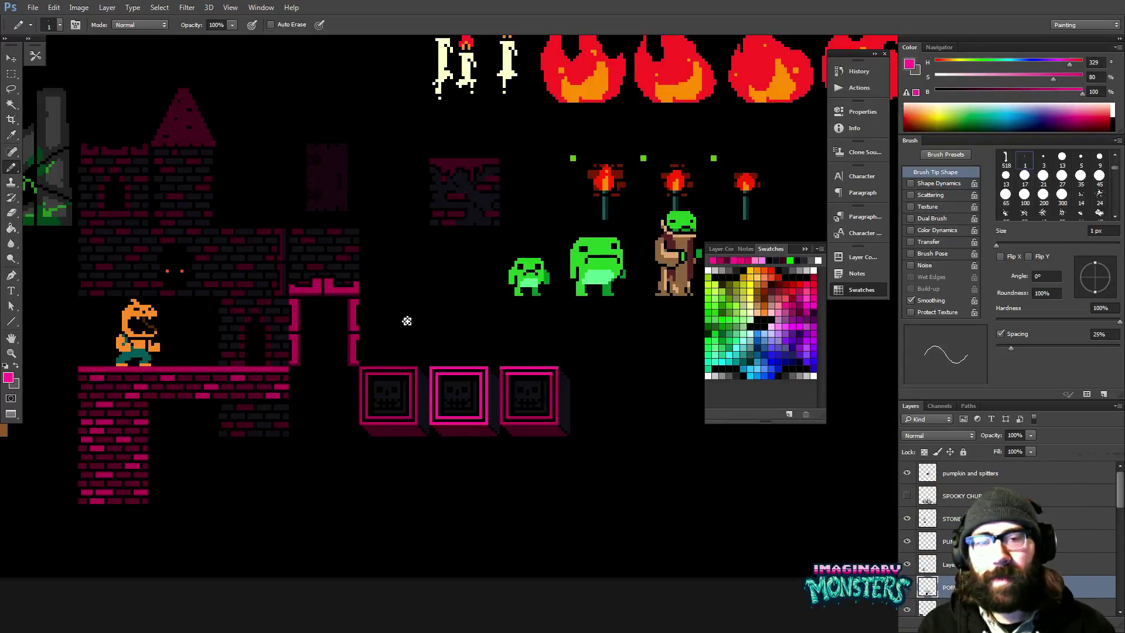
drag(407, 315, 528, 315)
mouse_move(443, 311)
mouse_down()
mouse_move(481, 311)
mouse_move(466, 318)
mouse_up()
key(alt+Tab)
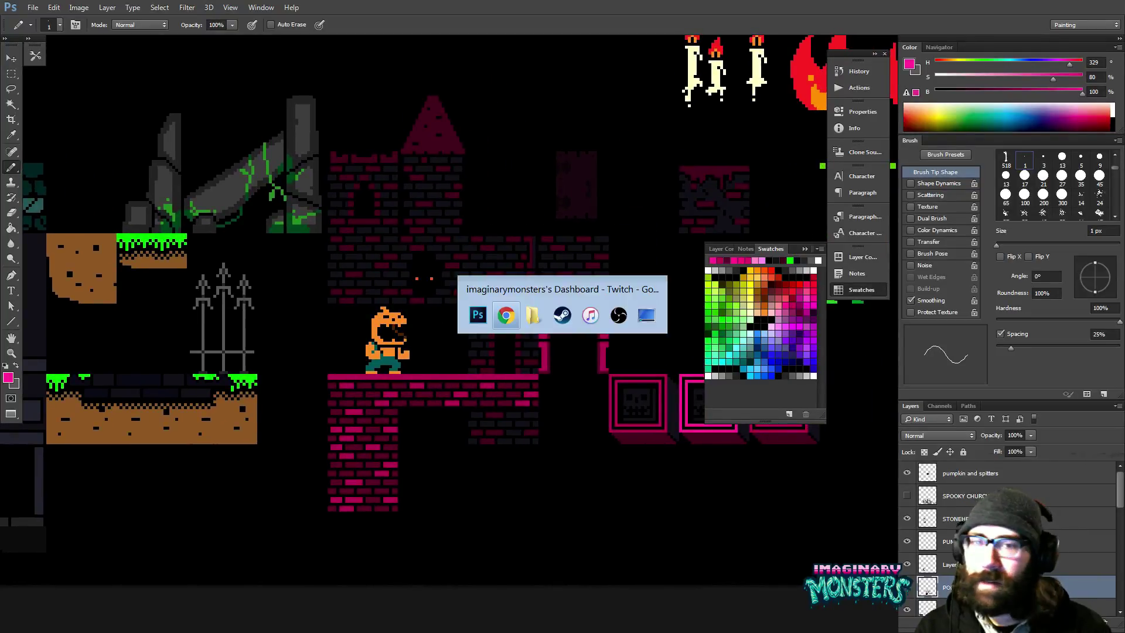
key(Tab)
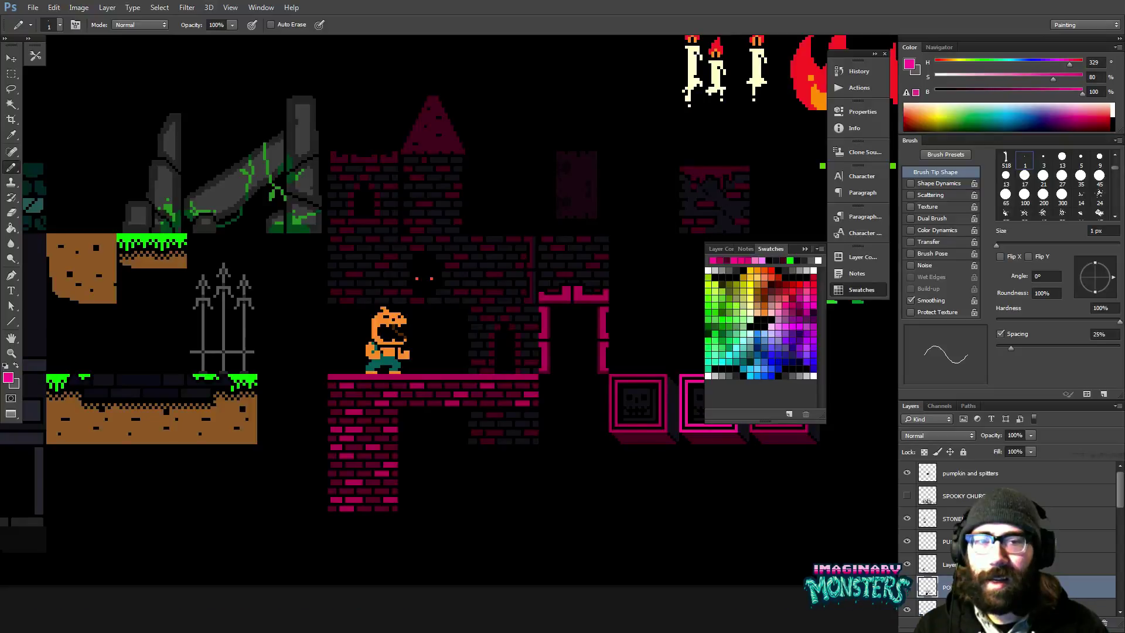
drag(563, 346, 557, 386)
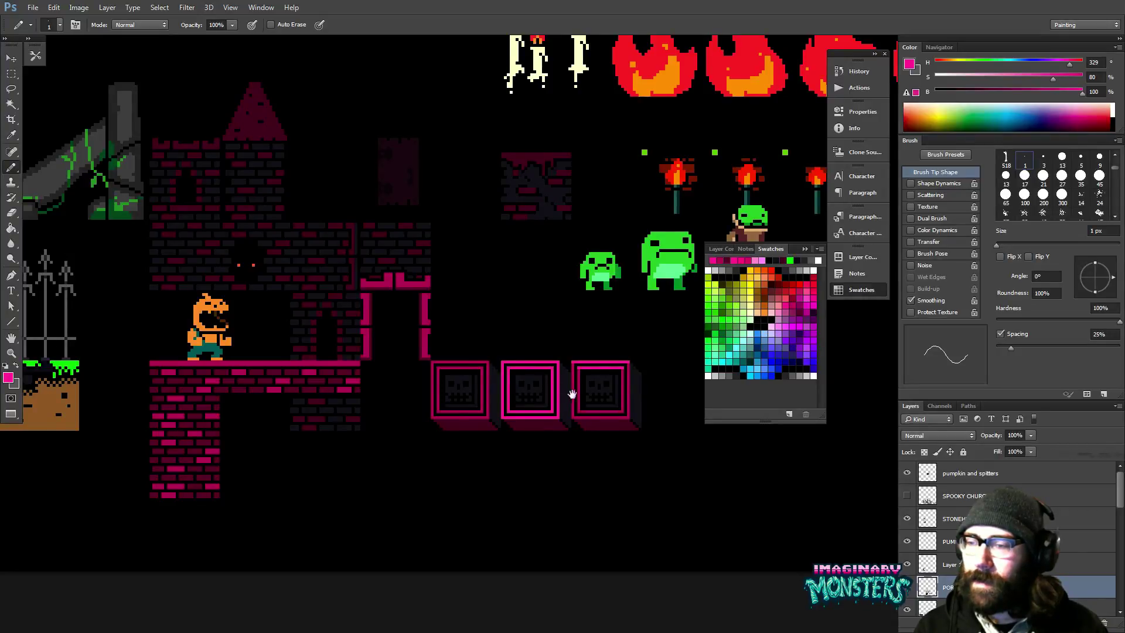
drag(572, 389, 515, 372)
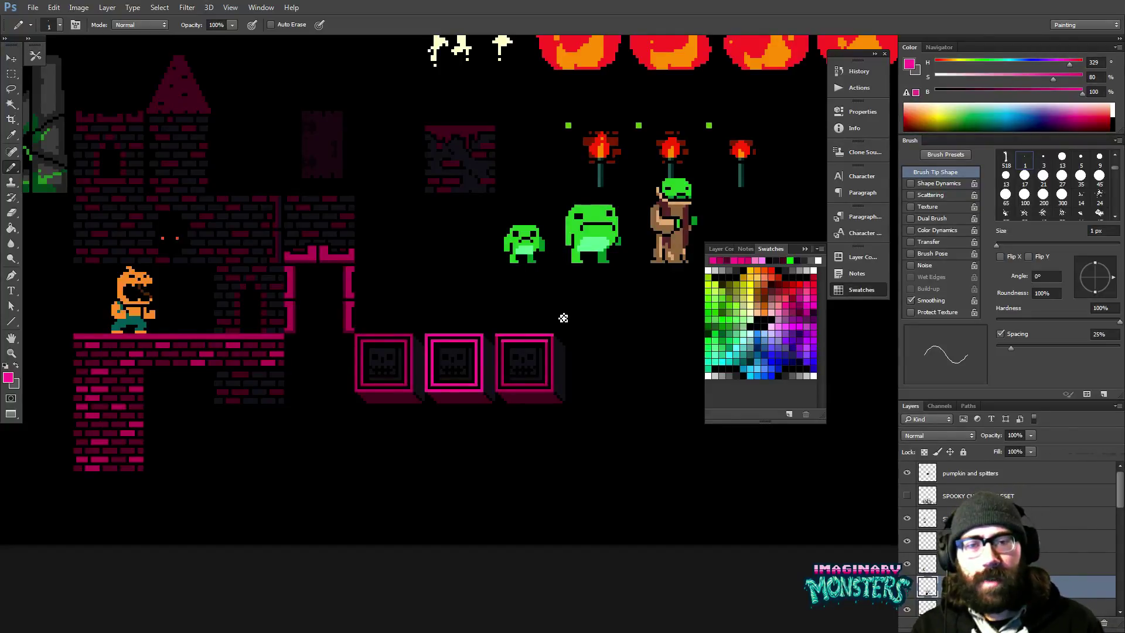
drag(563, 318, 523, 455)
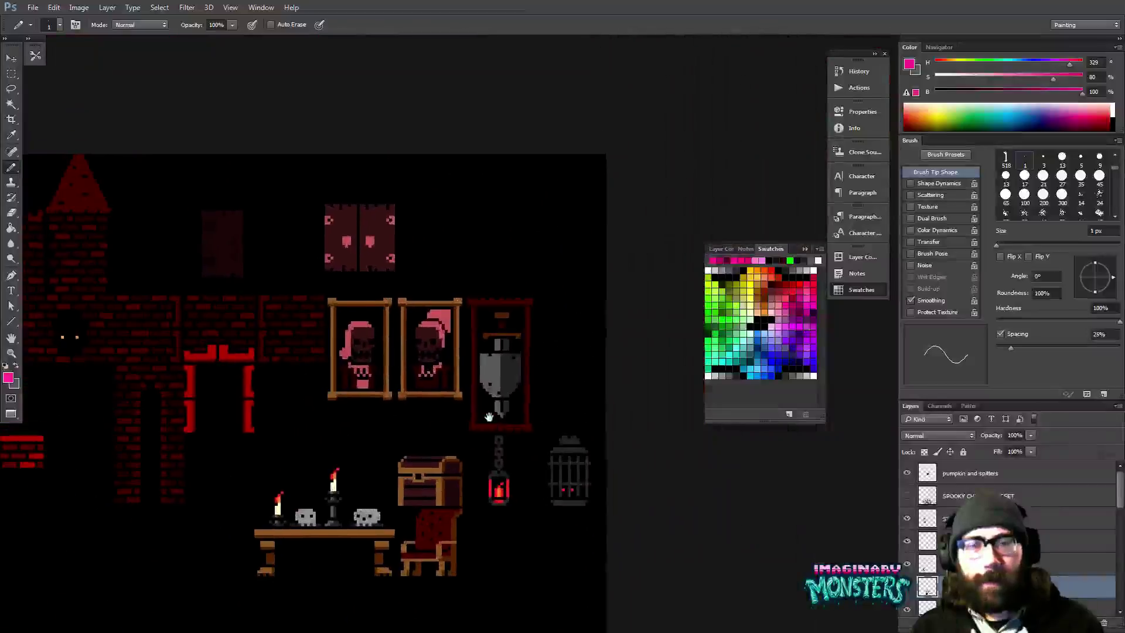
drag(489, 416, 381, 248)
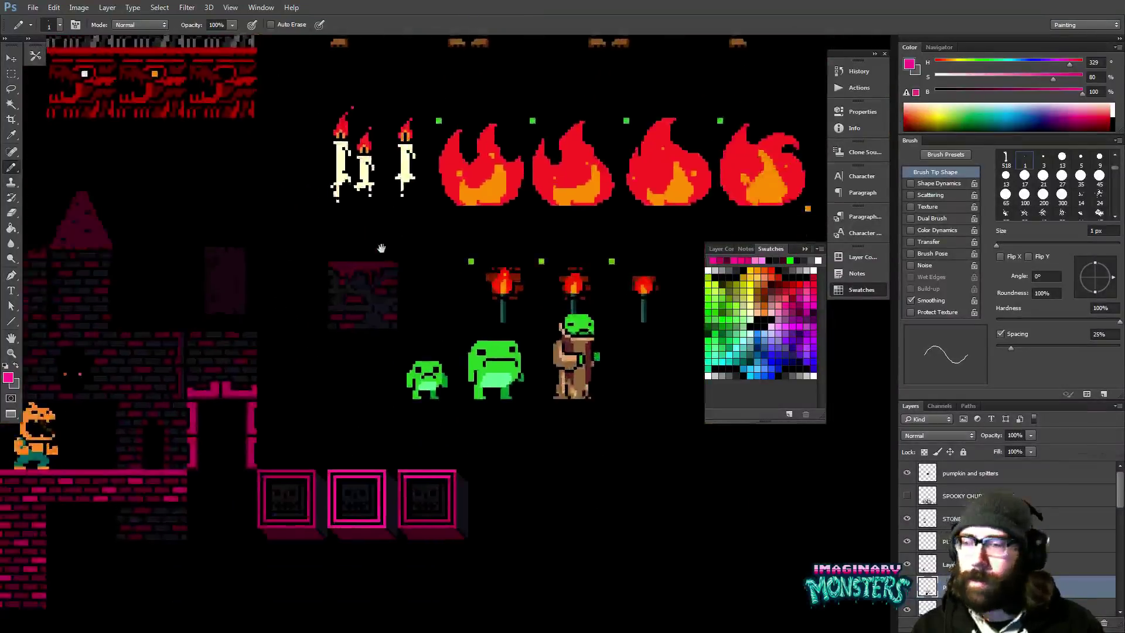
drag(347, 532, 457, 434)
- Sample the dark pink of the castle doorway's frame with the Pencil tool
key(z)
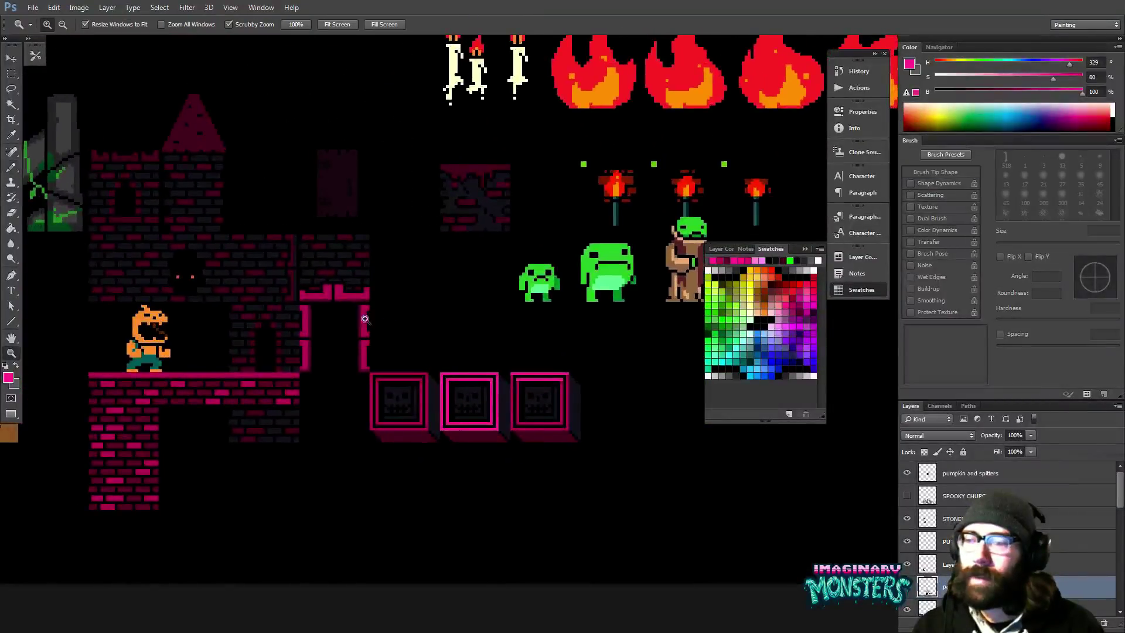
drag(365, 318, 352, 329)
key(v)
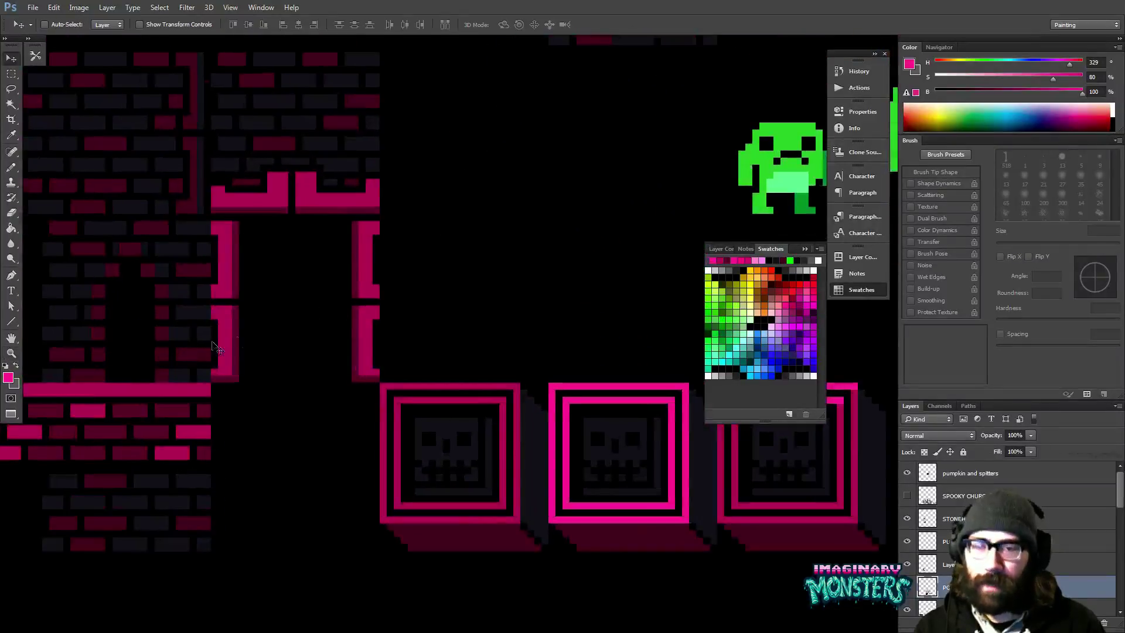
key(b)
alt+click(229, 371)
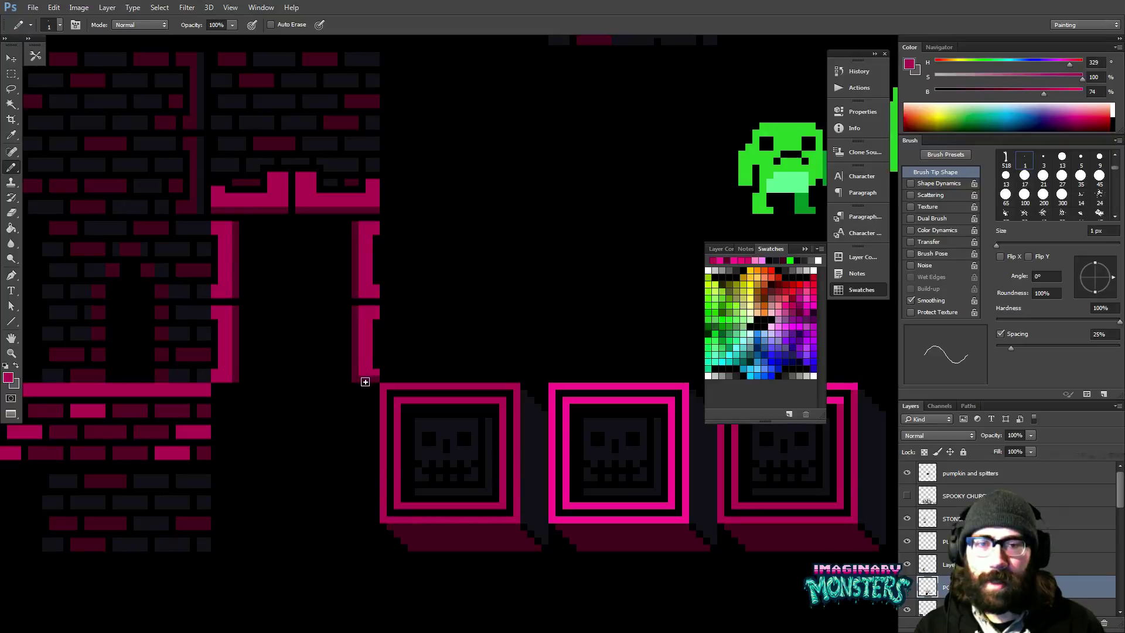
drag(372, 402, 413, 409)
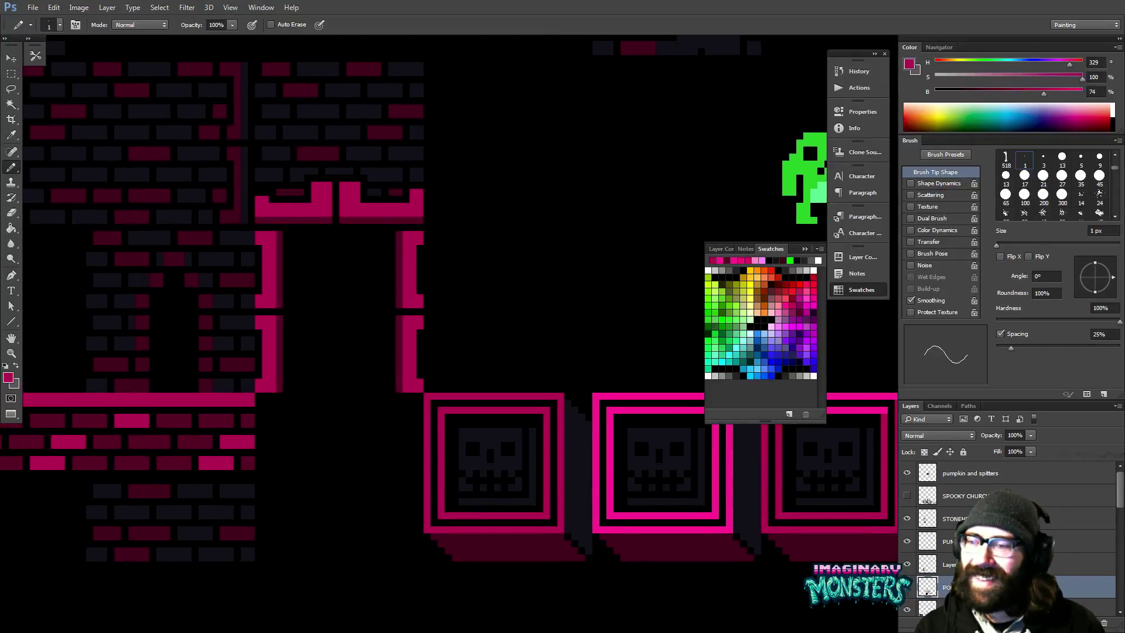
- Examine the castle, doorway and skull blocks together with the neighbouring graveyard ground and fence tiles
key(z)
alt+click(361, 363)
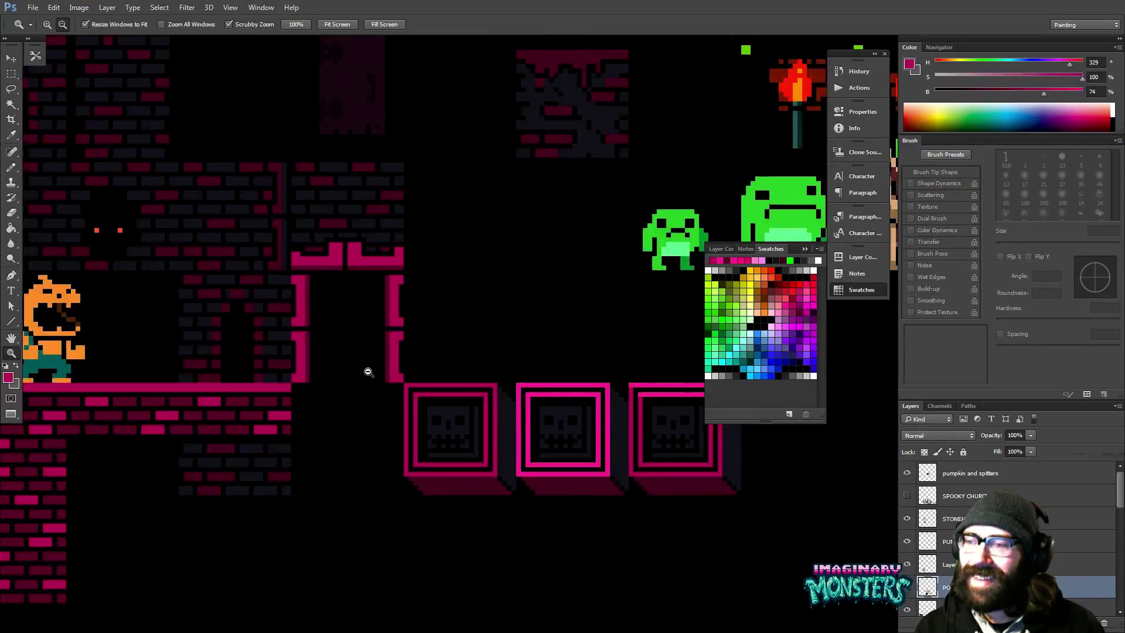
alt+click(368, 373)
alt+click(369, 373)
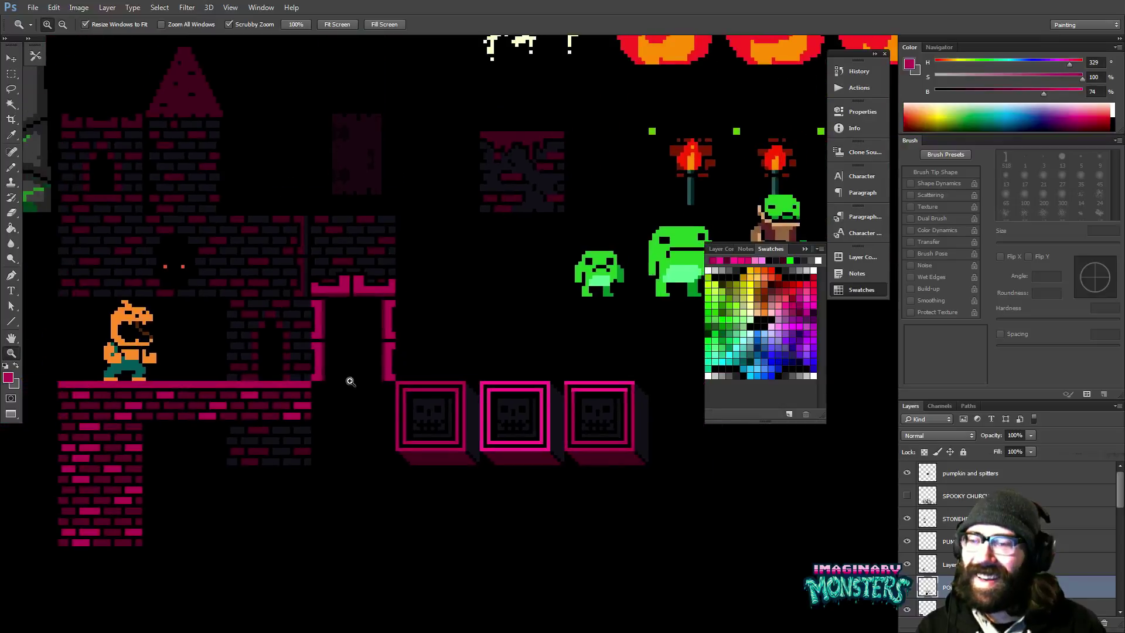
drag(337, 374, 349, 370)
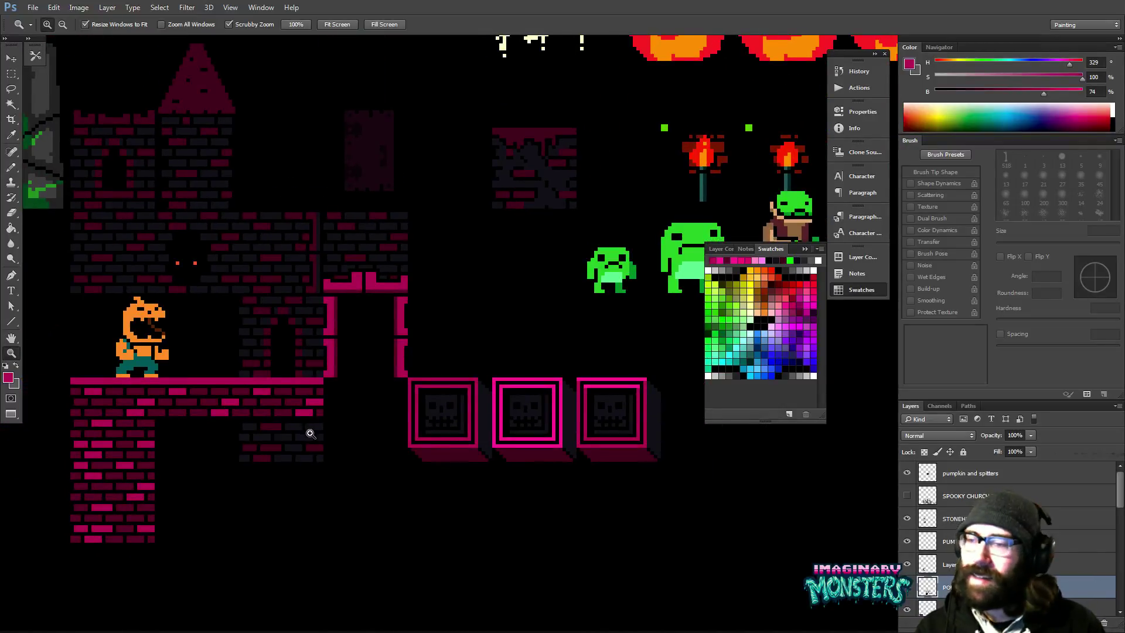
drag(359, 410, 456, 423)
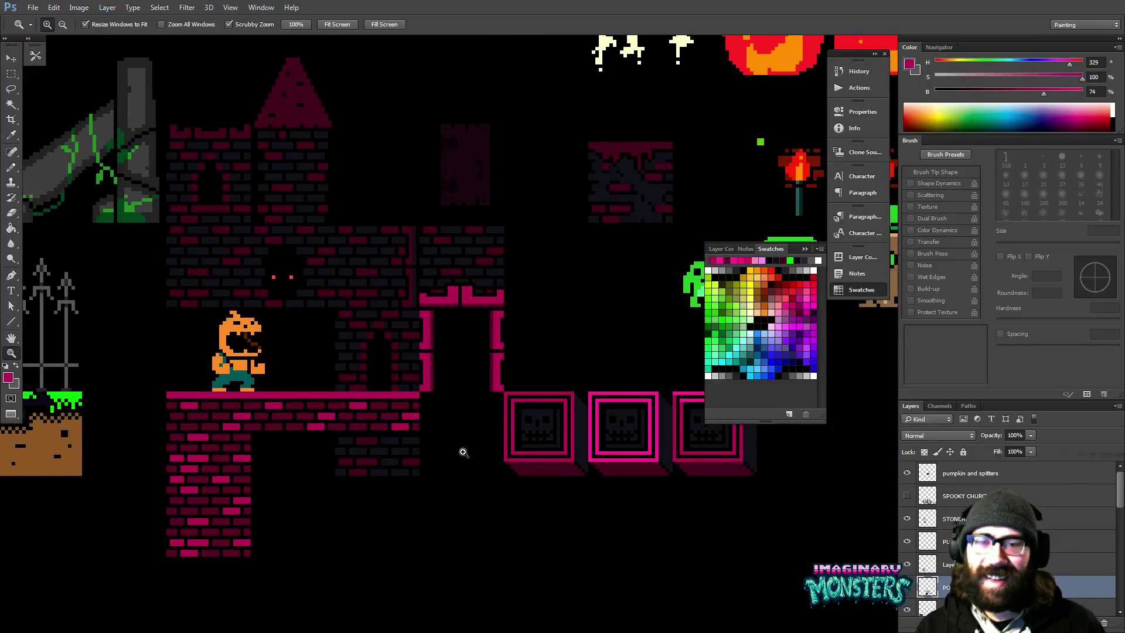
drag(396, 351, 476, 408)
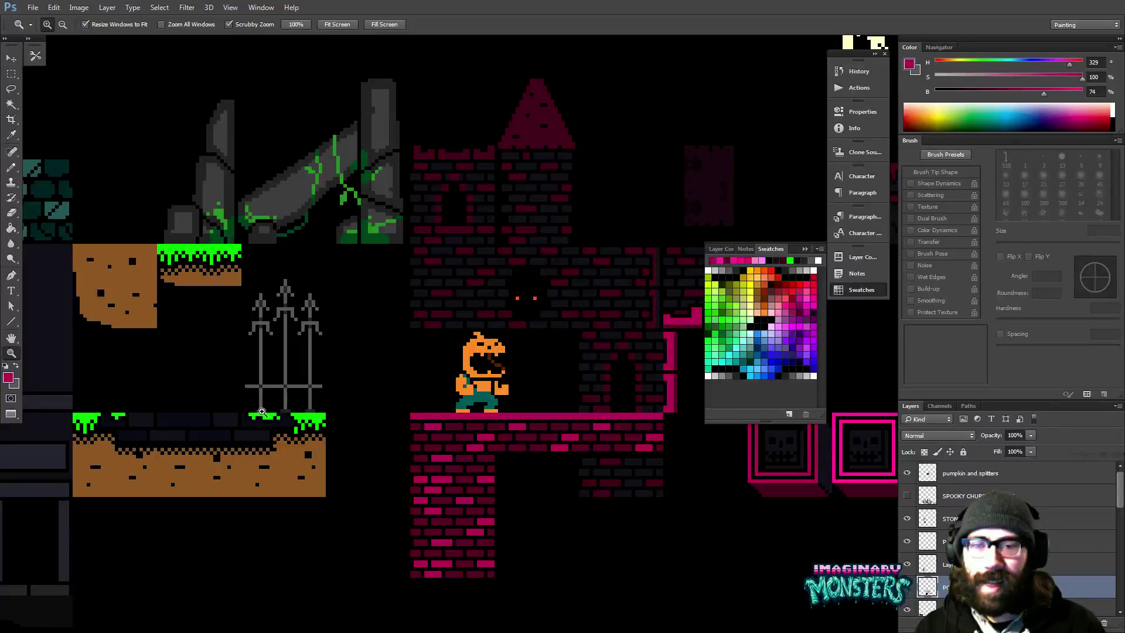
- Sample the bright green of the grass under the iron fence and make the layer holding that ground tile active
drag(263, 415, 273, 417)
click(274, 416)
key(b)
alt+click(259, 410)
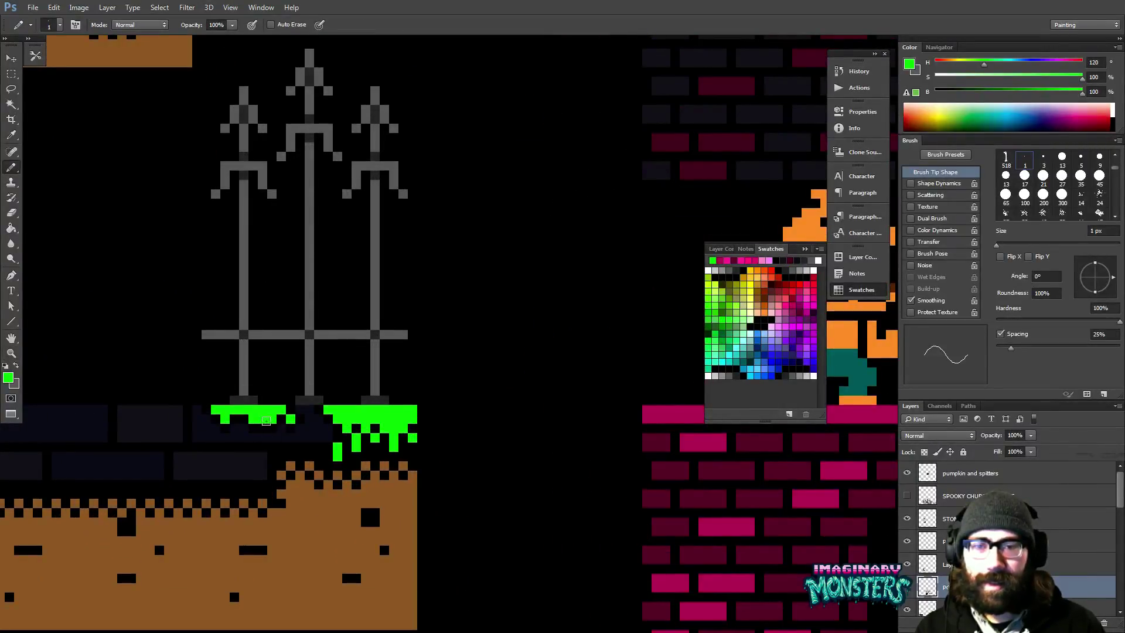
key(v)
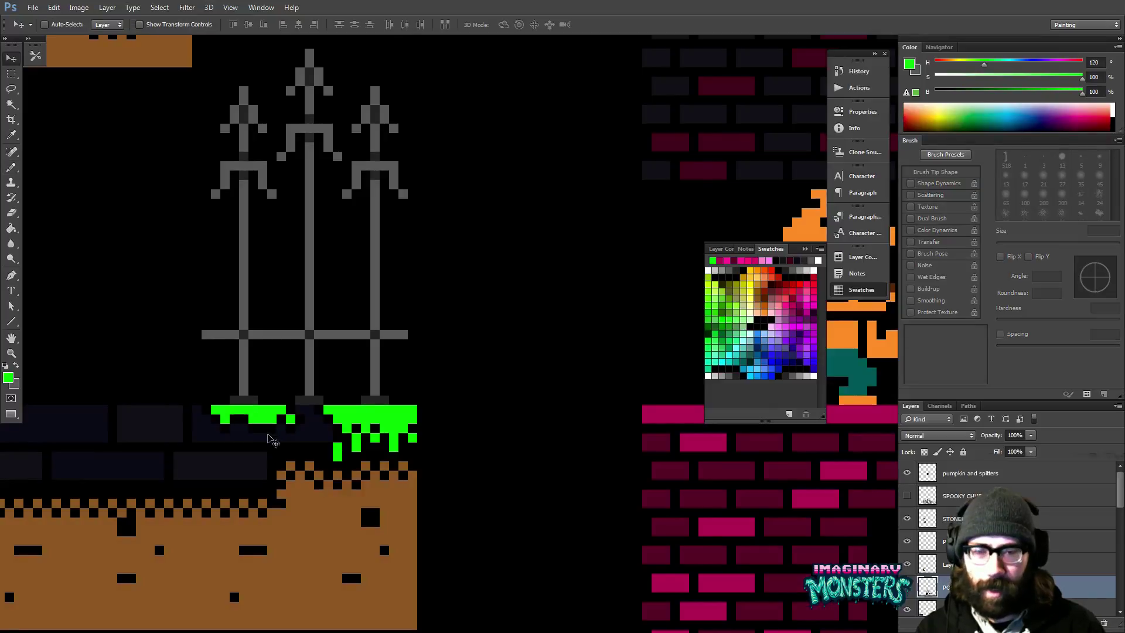
drag(274, 448, 142, 327)
key(ctrl+z)
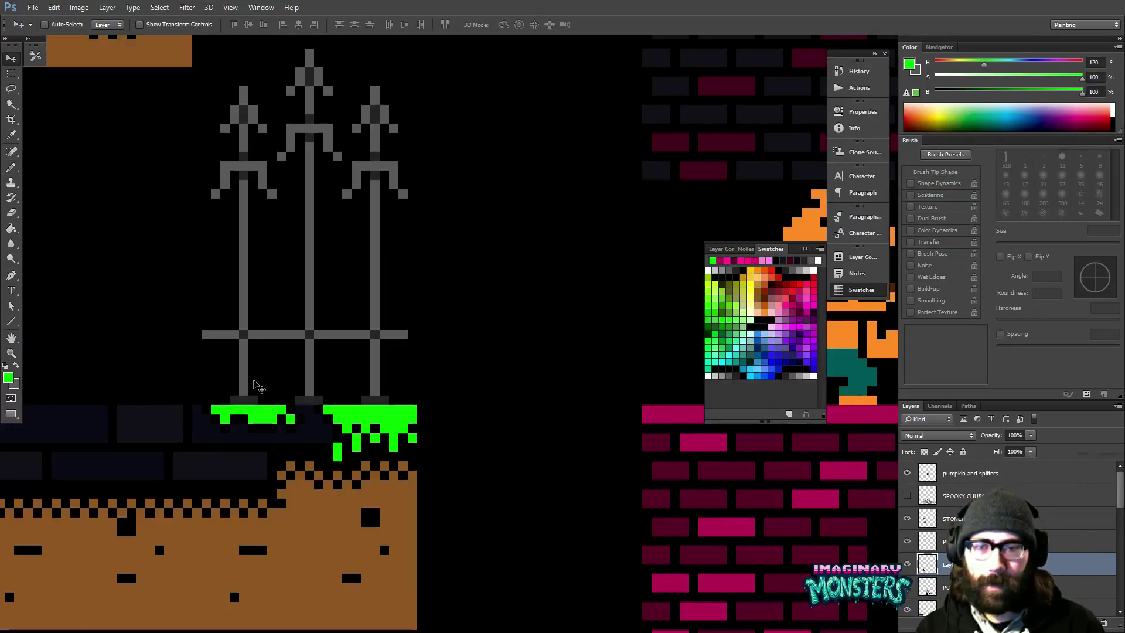
- Pencil a short green drip hanging from the small grass tuft under the fence, and reset the colours to default
key(b)
drag(260, 420, 269, 430)
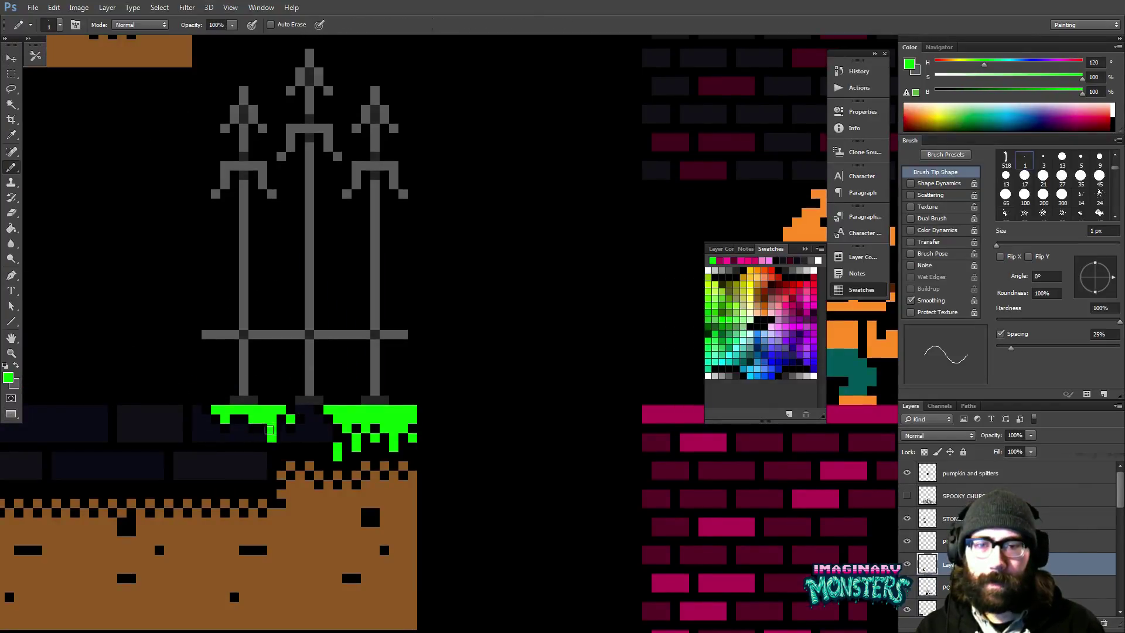
key(d)
- Examine the graveyard ground, stone ruins and castle tiles as a whole across the tileset
key(z)
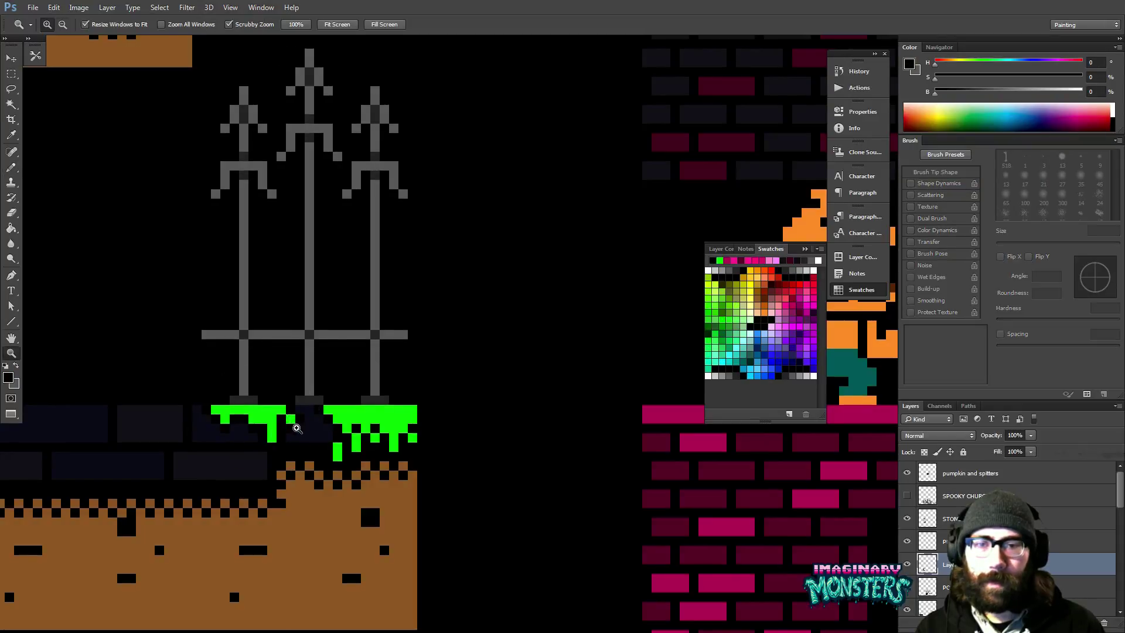
scroll(278, 432, down, 5)
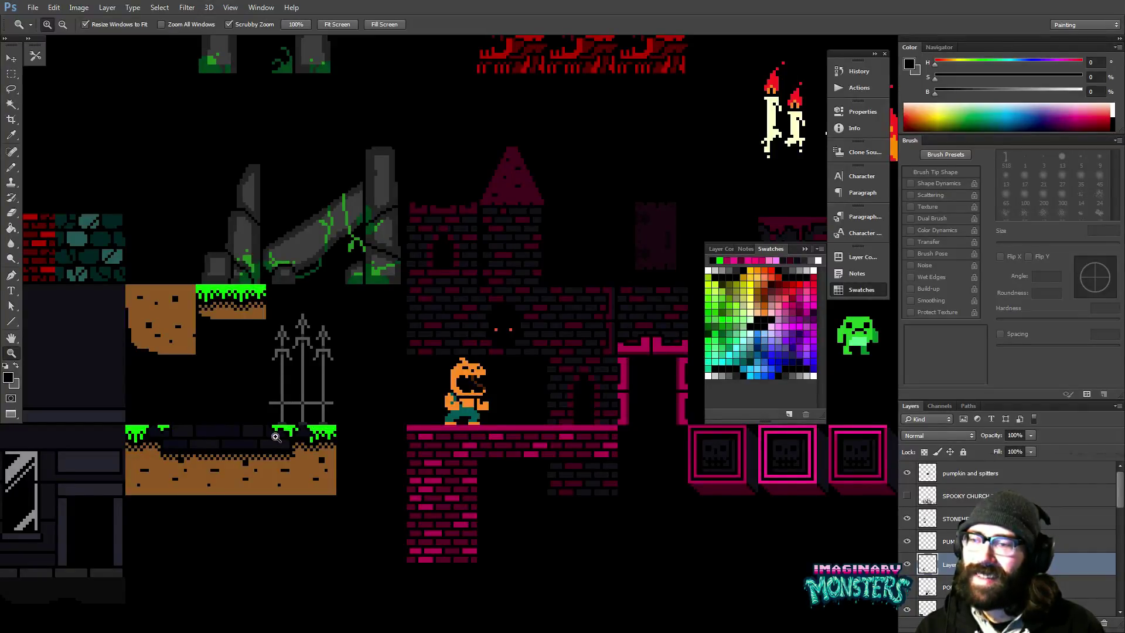
drag(275, 436, 299, 447)
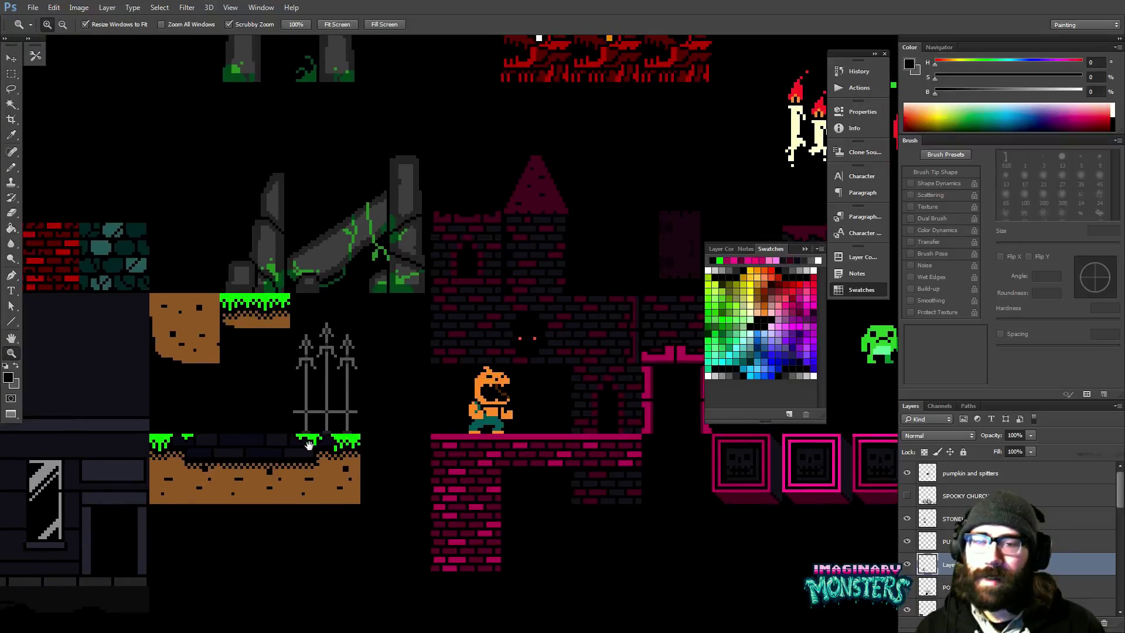
key(b)
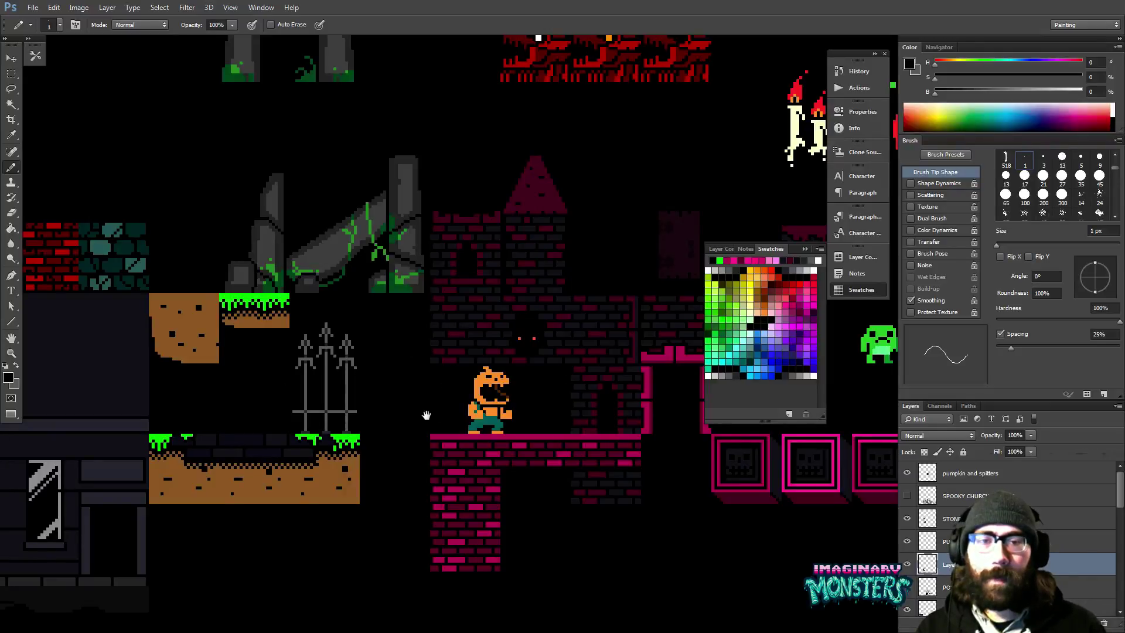
drag(425, 415, 353, 420)
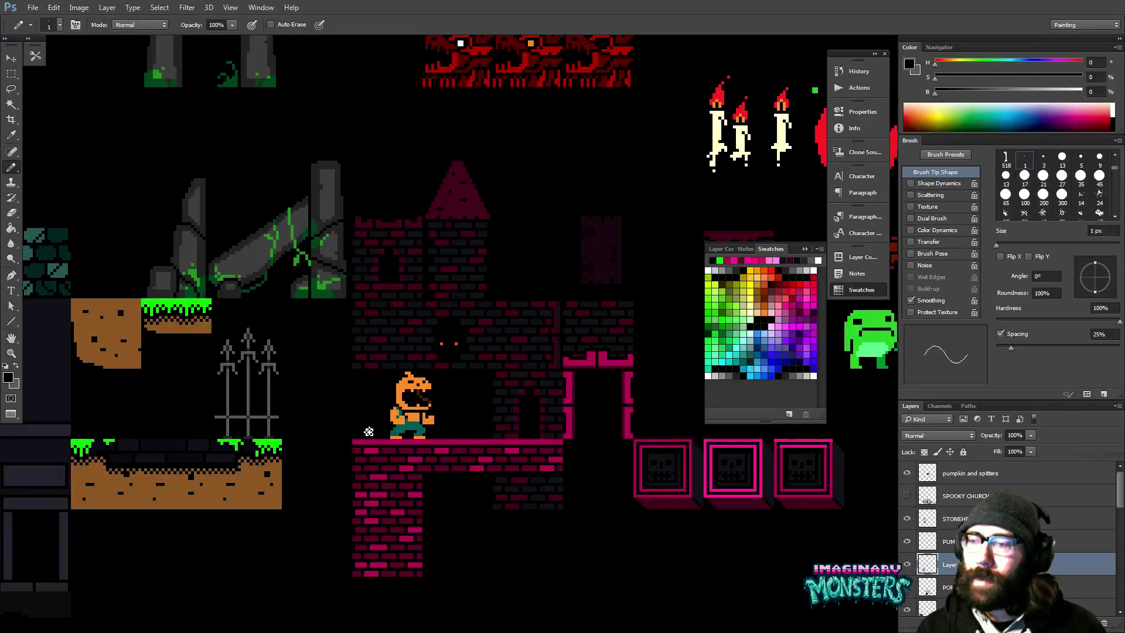
mouse_move(492, 370)
mouse_down()
mouse_move(360, 373)
mouse_move(428, 407)
mouse_move(381, 445)
mouse_move(422, 467)
mouse_move(448, 454)
mouse_move(455, 428)
mouse_up()
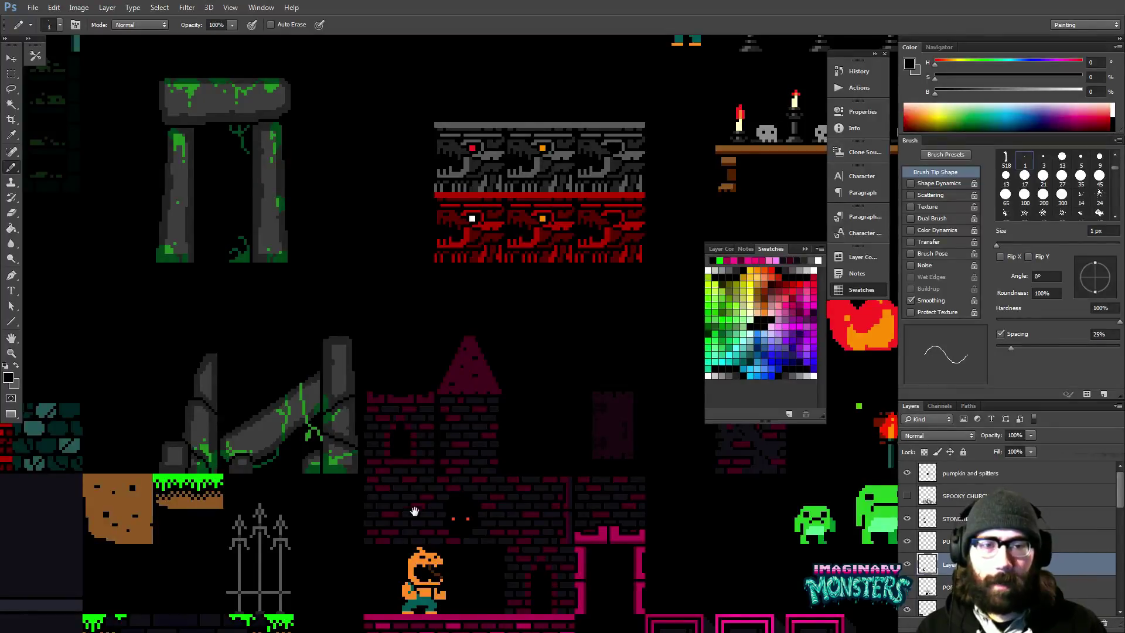
drag(414, 514, 383, 392)
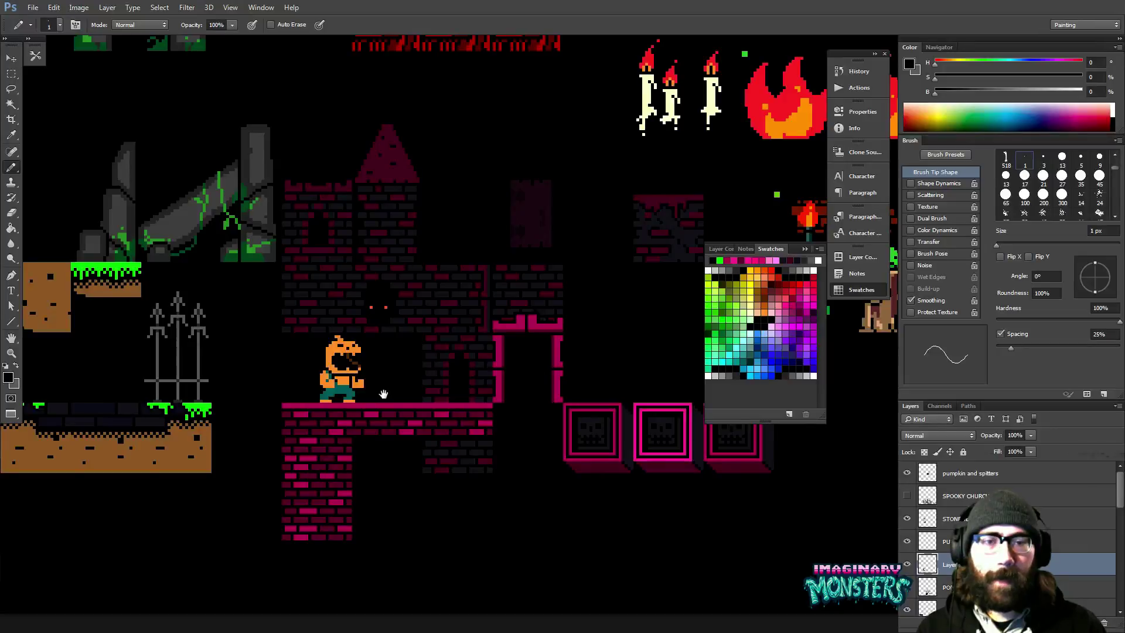
scroll(495, 372, right, 1)
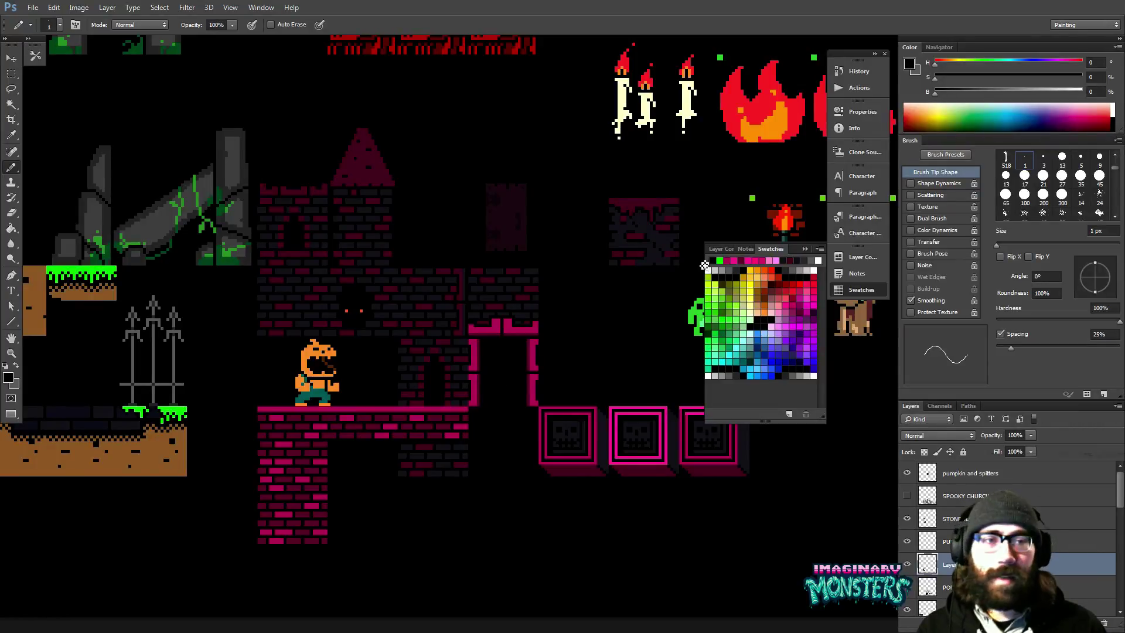
- Collapse the Swatches panel and show the grid to check how the ground, castle and skull block tiles line up
click(771, 253)
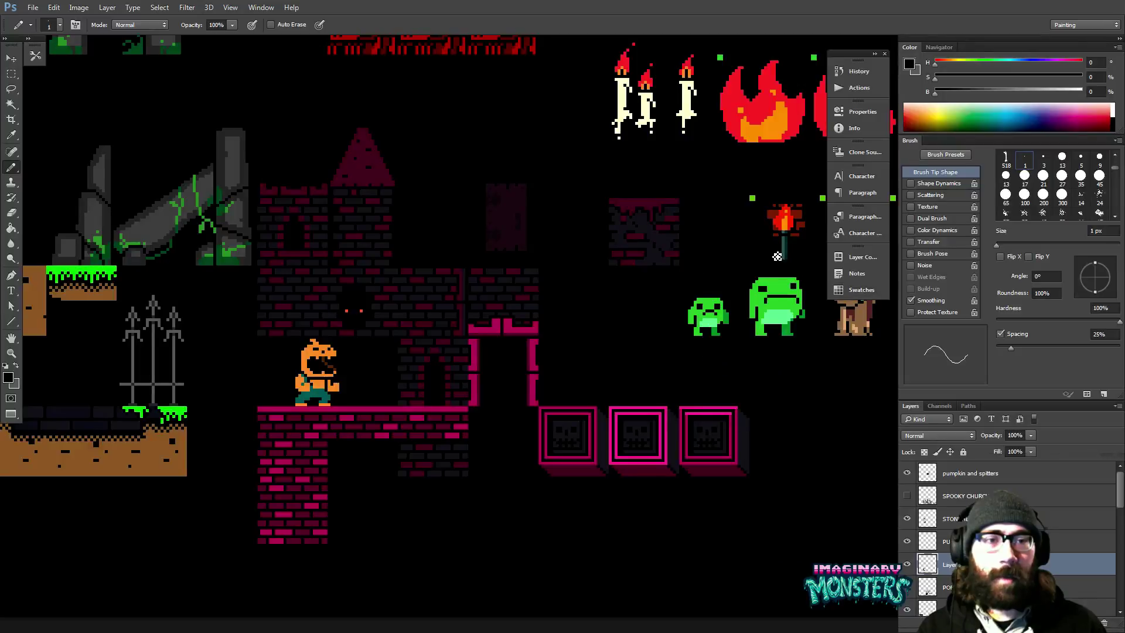
scroll(600, 299, right, 1)
key(ctrl+apostrophe)
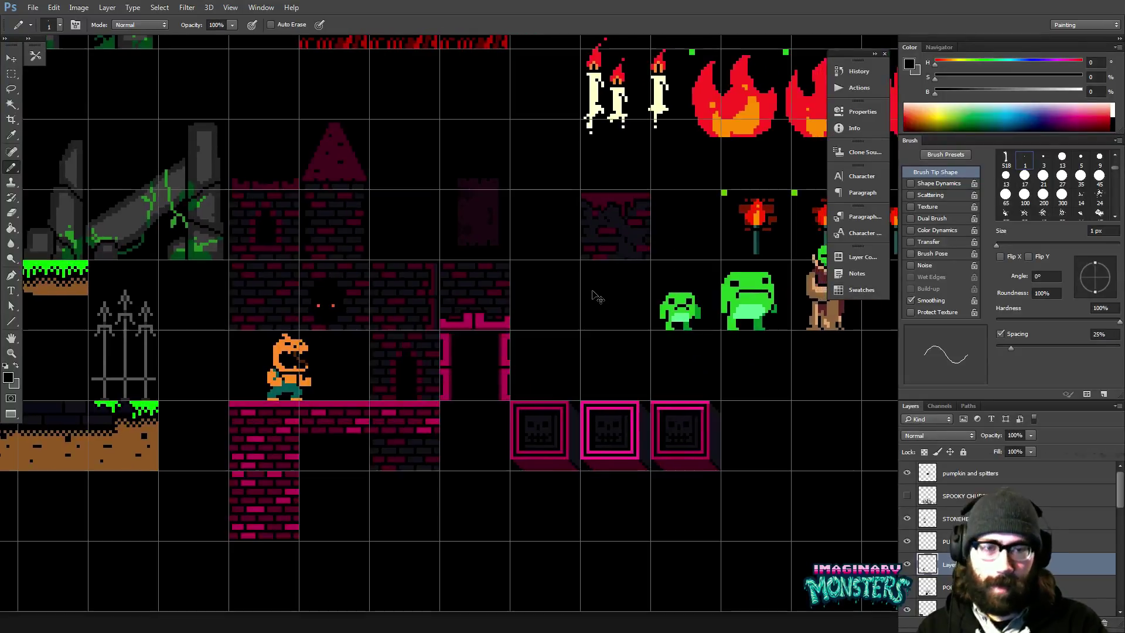
drag(499, 303, 548, 370)
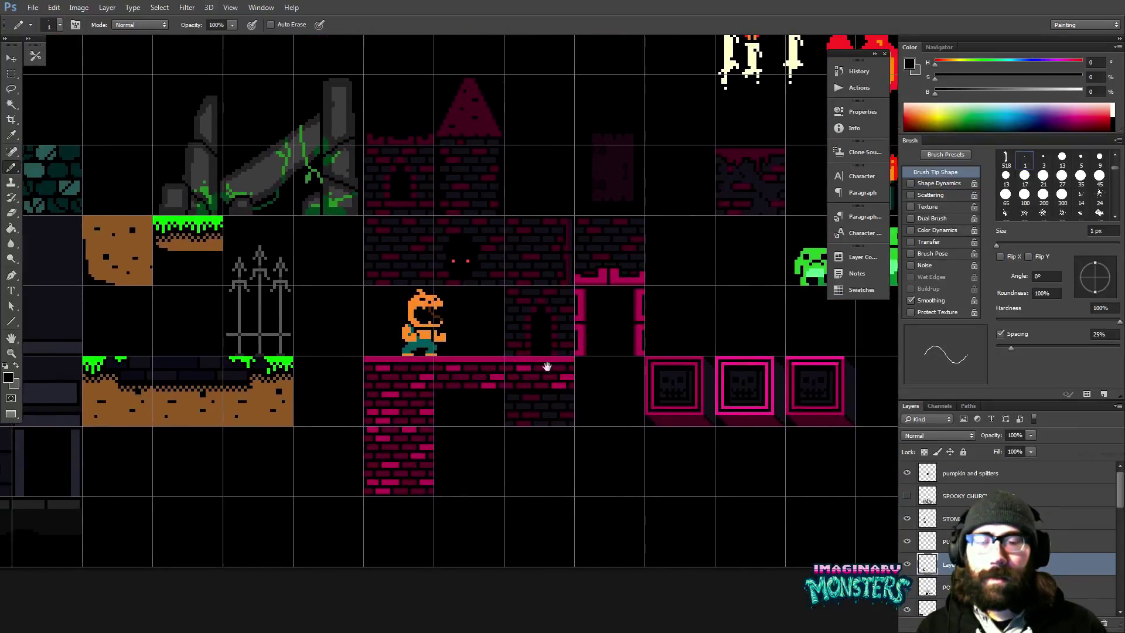
key(z)
click(378, 385)
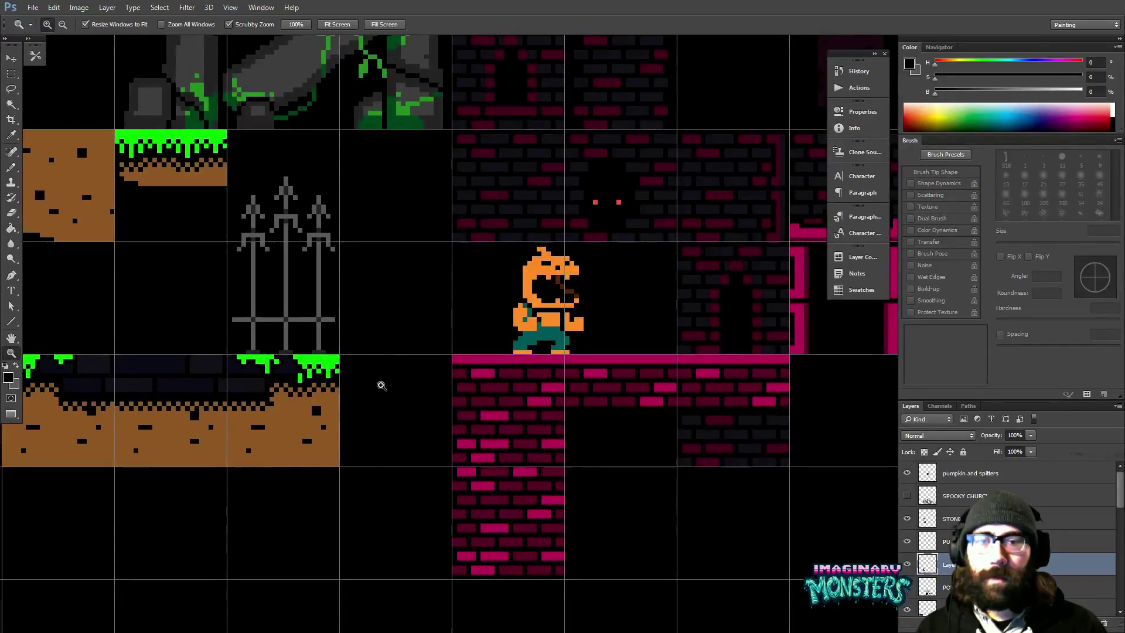
alt+click(382, 385)
alt+click(391, 378)
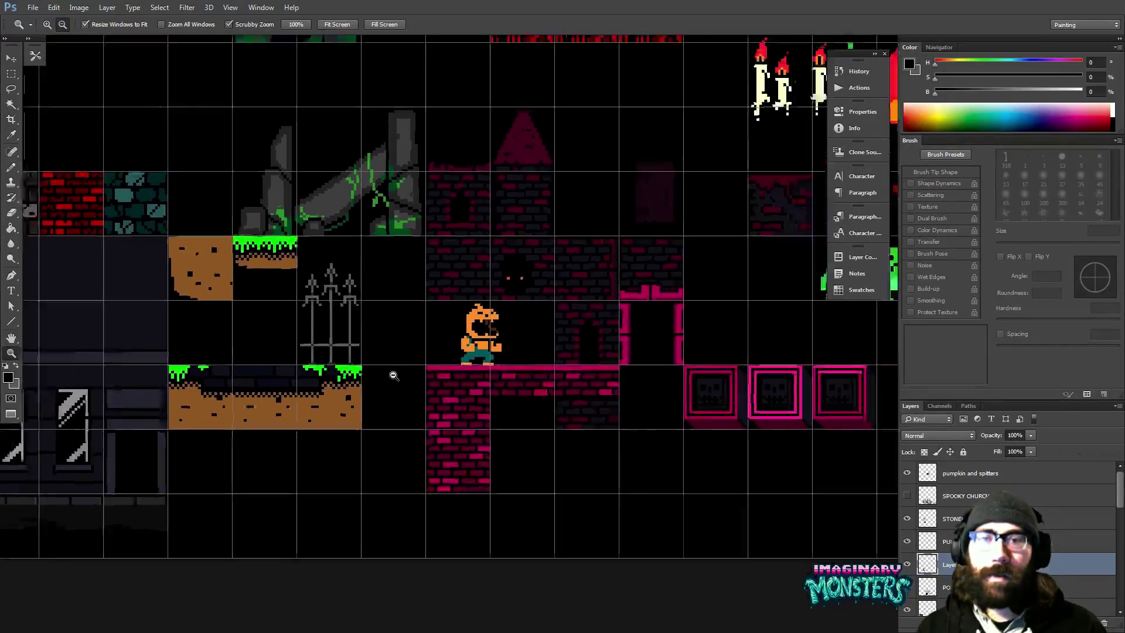
- Select the tall green spikes tile standing on top of the grey column
alt+click(389, 372)
drag(397, 356, 378, 612)
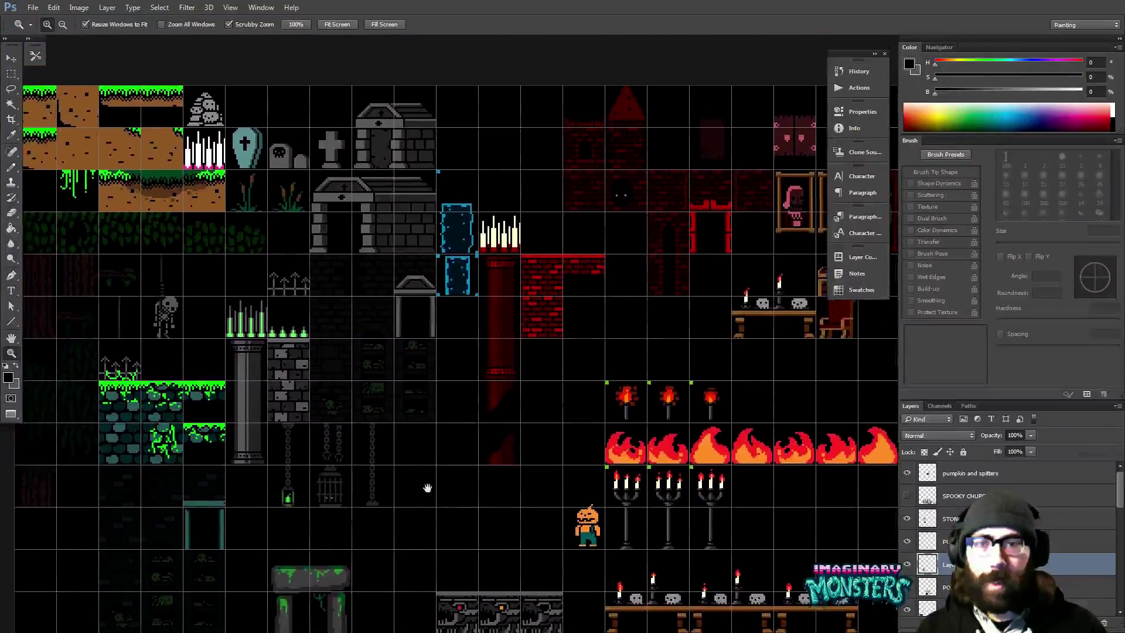
click(265, 319)
key(v)
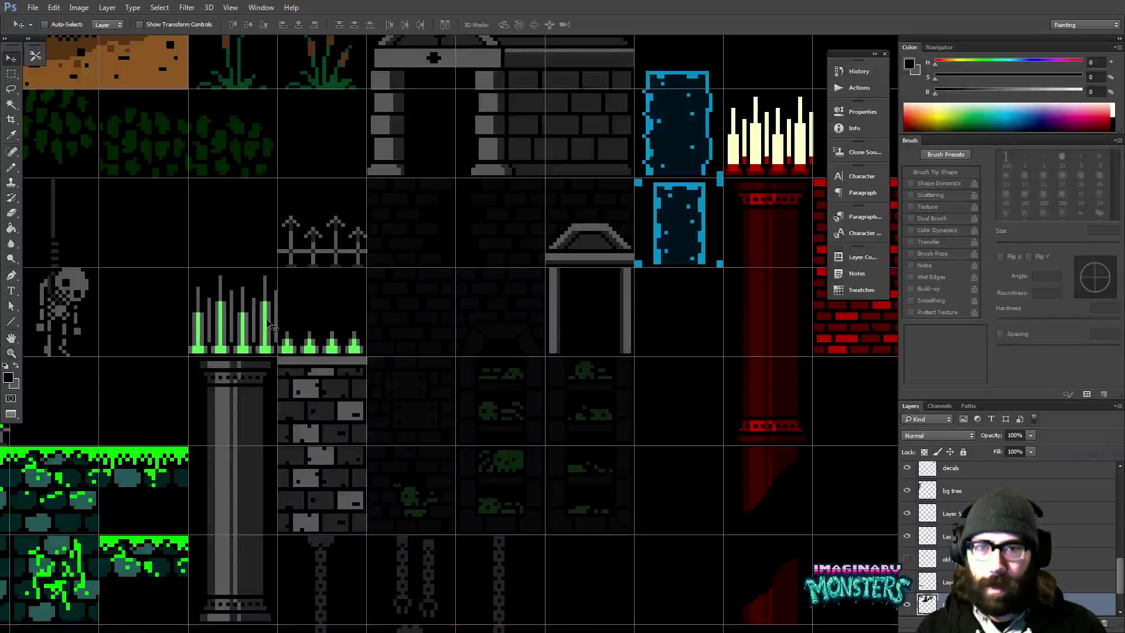
key(m)
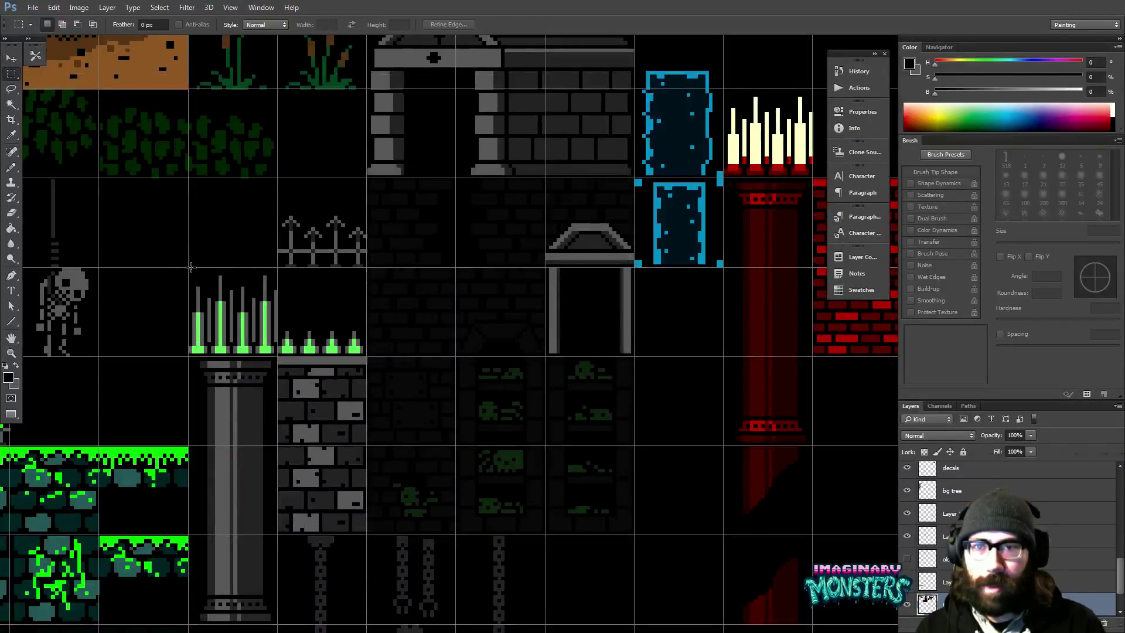
drag(190, 268, 277, 357)
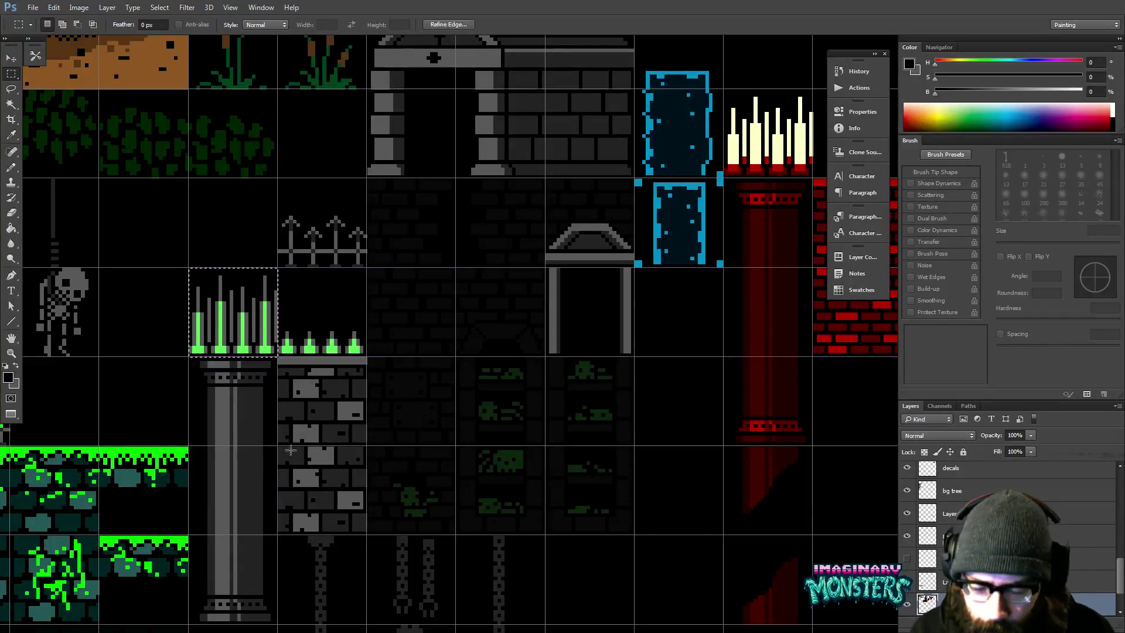
- Place a copy of the spikes in the empty cell between the graveyard ground and the magenta castle bricks, aligned vertically to the grid
key(v)
drag(350, 392, 376, 350)
key(z)
click(375, 349)
click(378, 345)
key(ctrl+t)
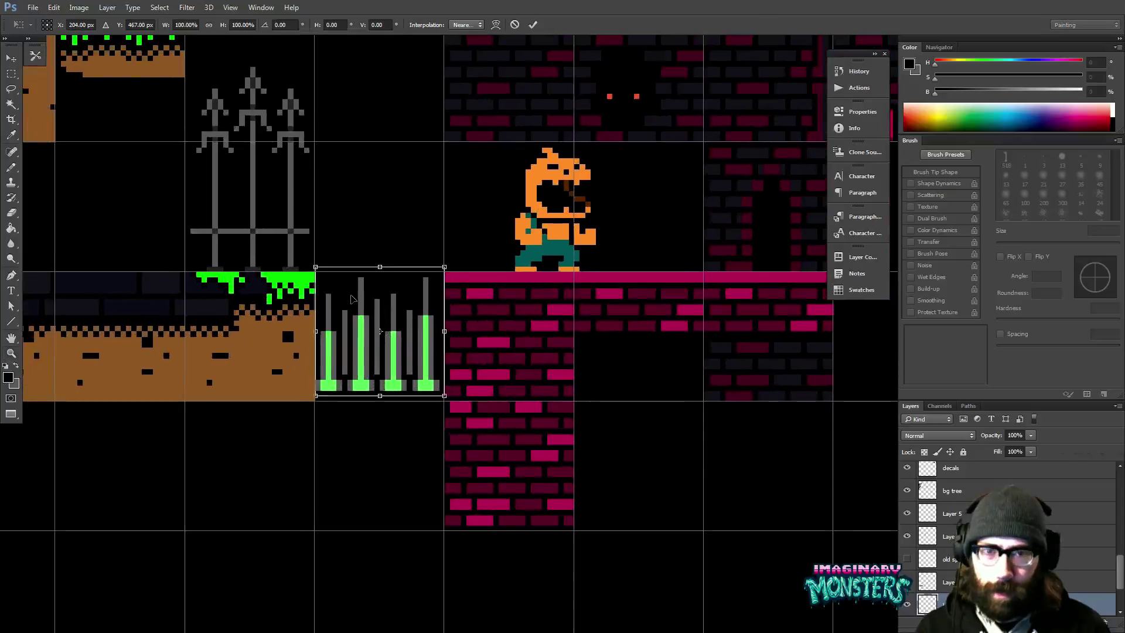
key(Down)
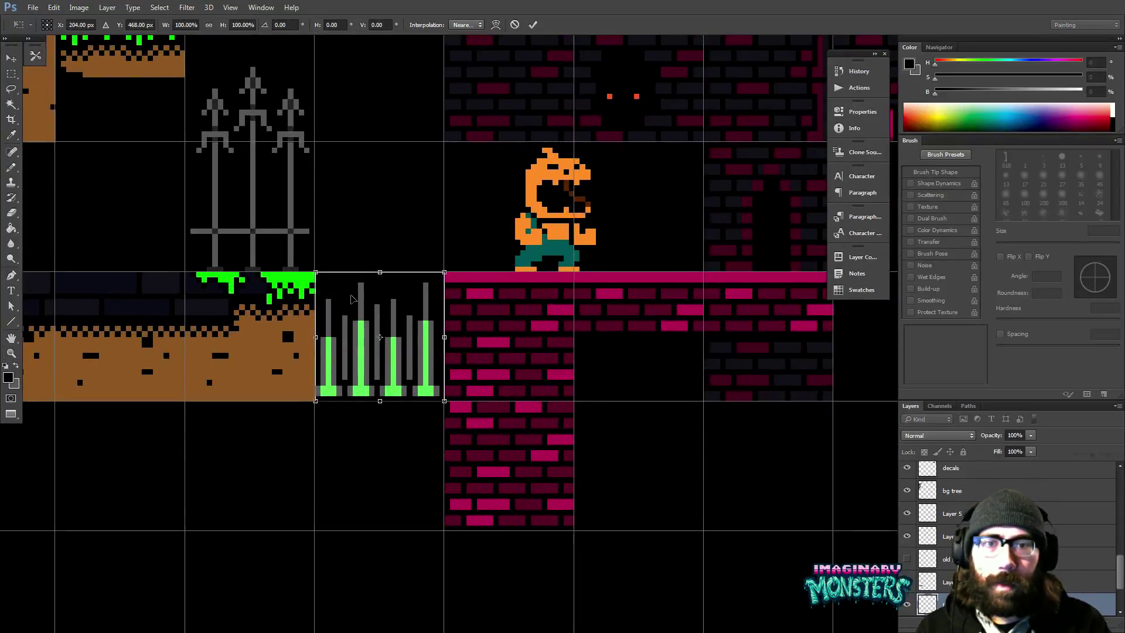
key(Return)
- Raise the copied spikes' layer through the stack until it sits directly beneath the PUMPKINMAN layer
scroll(502, 359, up, 1)
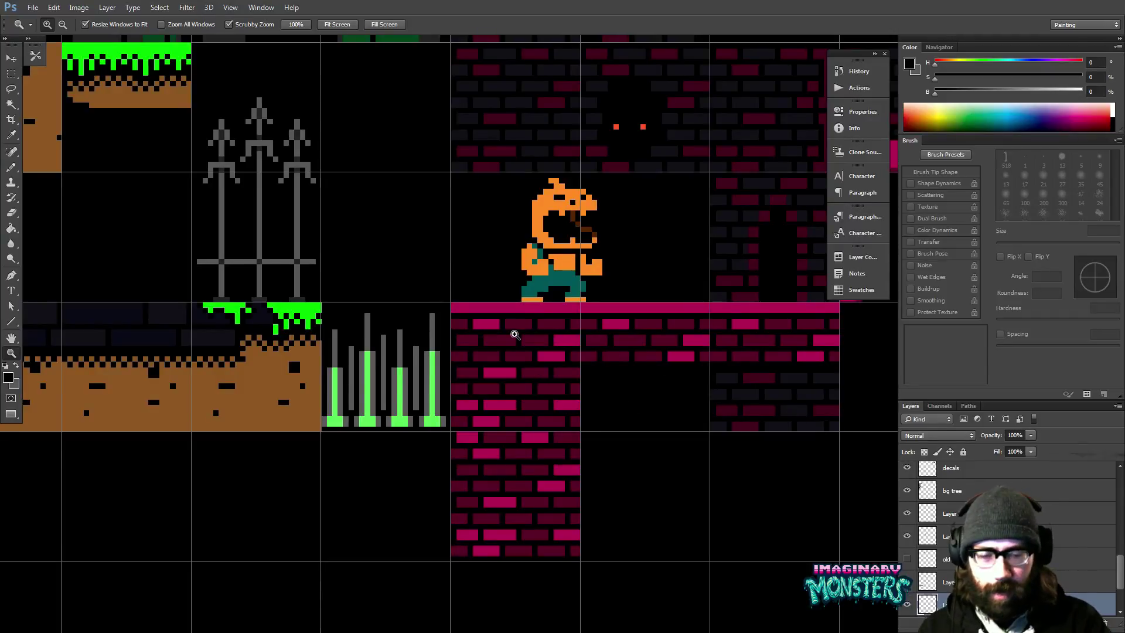
scroll(390, 390, up, 3)
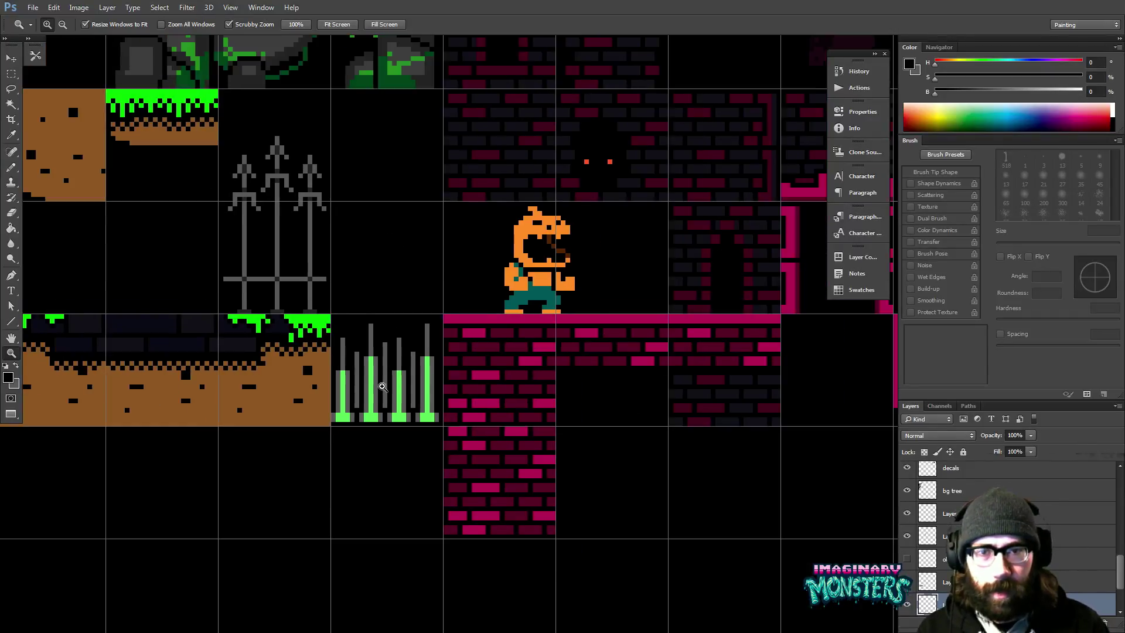
key(v)
drag(403, 394, 396, 394)
click(353, 354)
key(ctrl+bracketright)
key(ctrl+bracketright)
key(ctrl+bracketright)
key(ctrl+bracketright)
key(ctrl+bracketright)
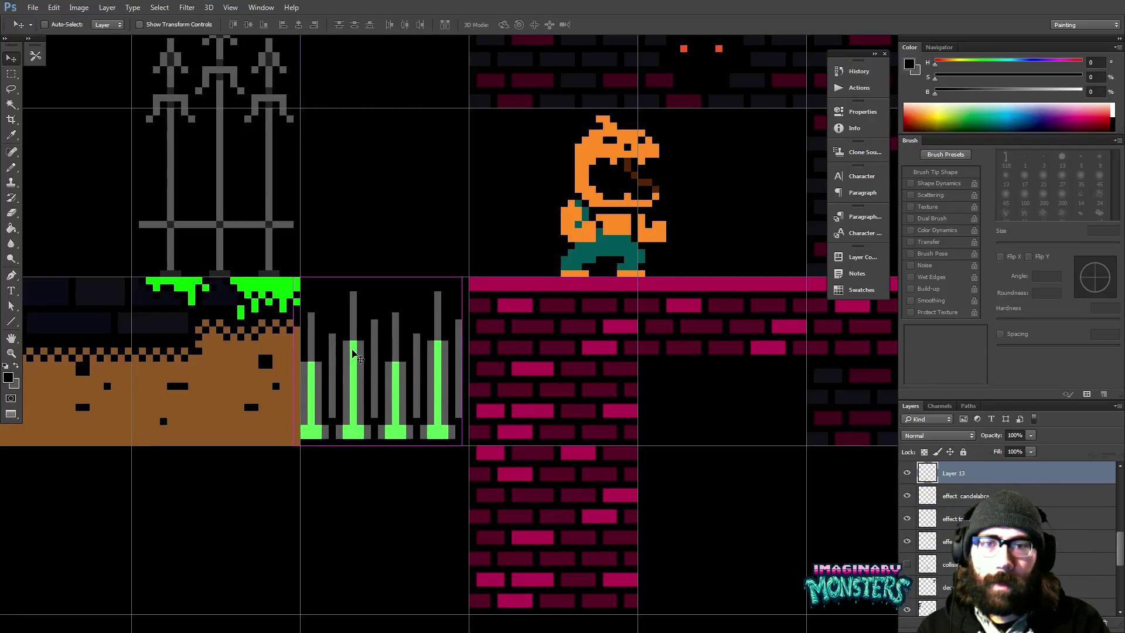
key(ctrl+bracketright)
key(ctrl+bracketright)
key(ctrl+bracketright)
key(ctrl+bracketright)
key(ctrl+bracketright)
key(ctrl+bracketright)
key(ctrl+bracketright)
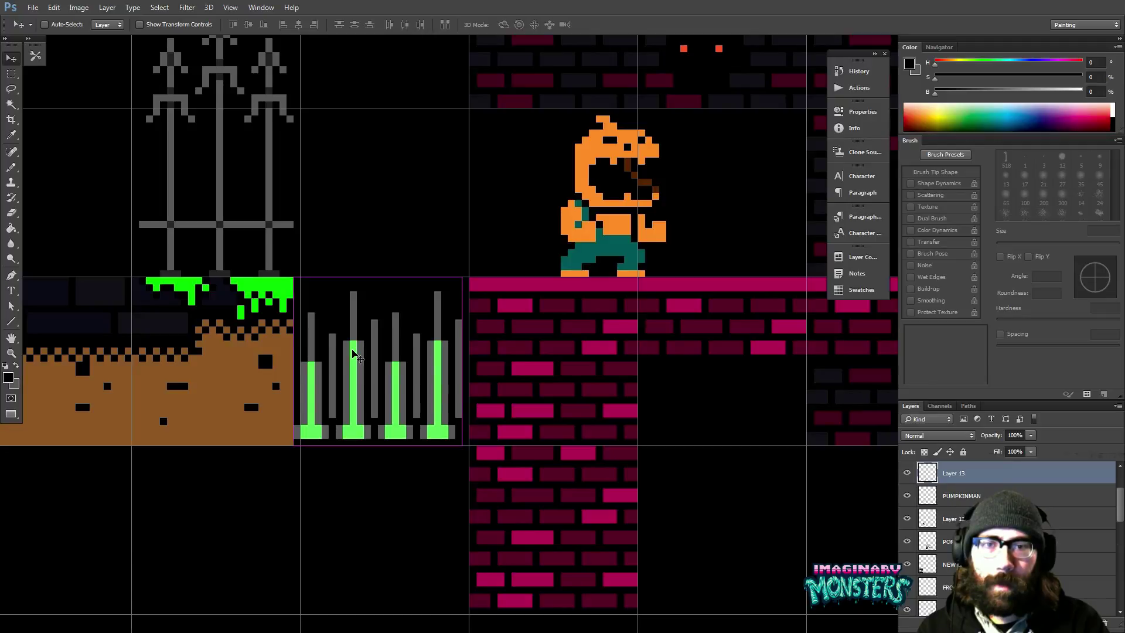
key(ctrl+bracketleft)
key(ctrl+bracketleft)
- Nudge the copied spikes one pixel to the right and merge them into the layer beneath Layer 12
drag(353, 350, 352, 351)
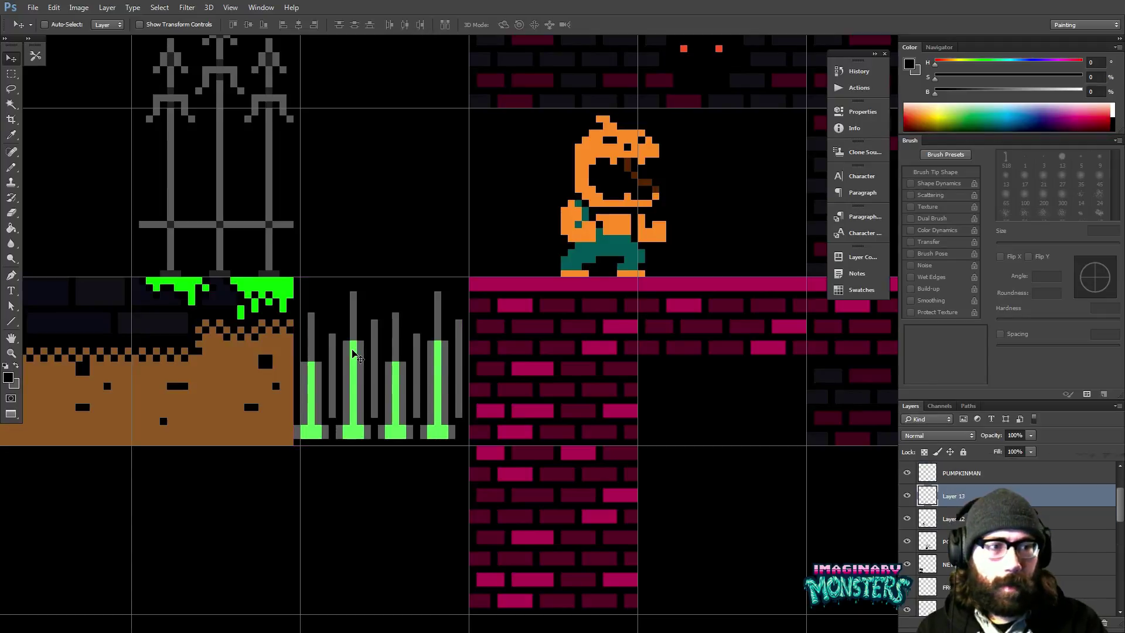
key(Right)
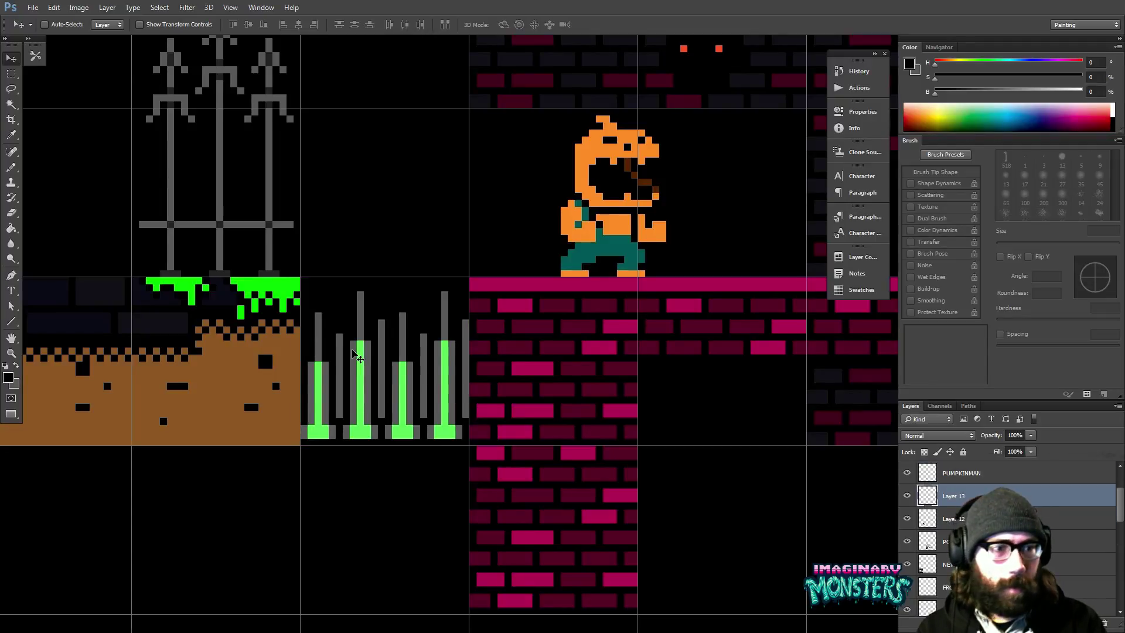
key(ctrl+bracketleft)
key(ctrl+e)
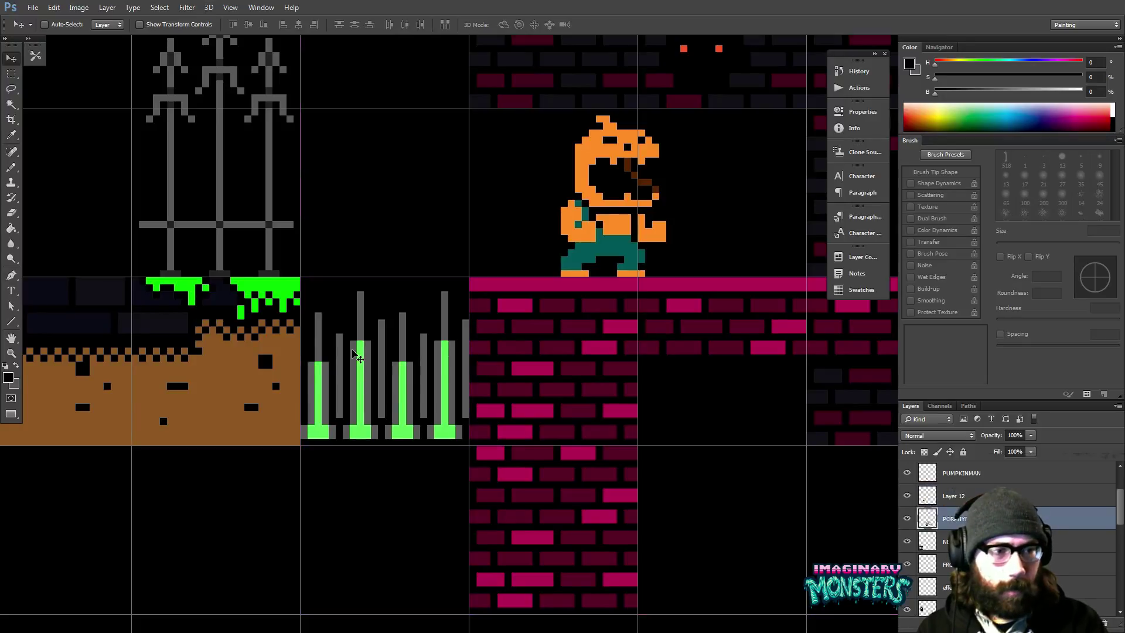
- Select the area around the copied spikes and fill their green parts with the magenta sampled from the castle bricks
drag(352, 351, 351, 338)
key(m)
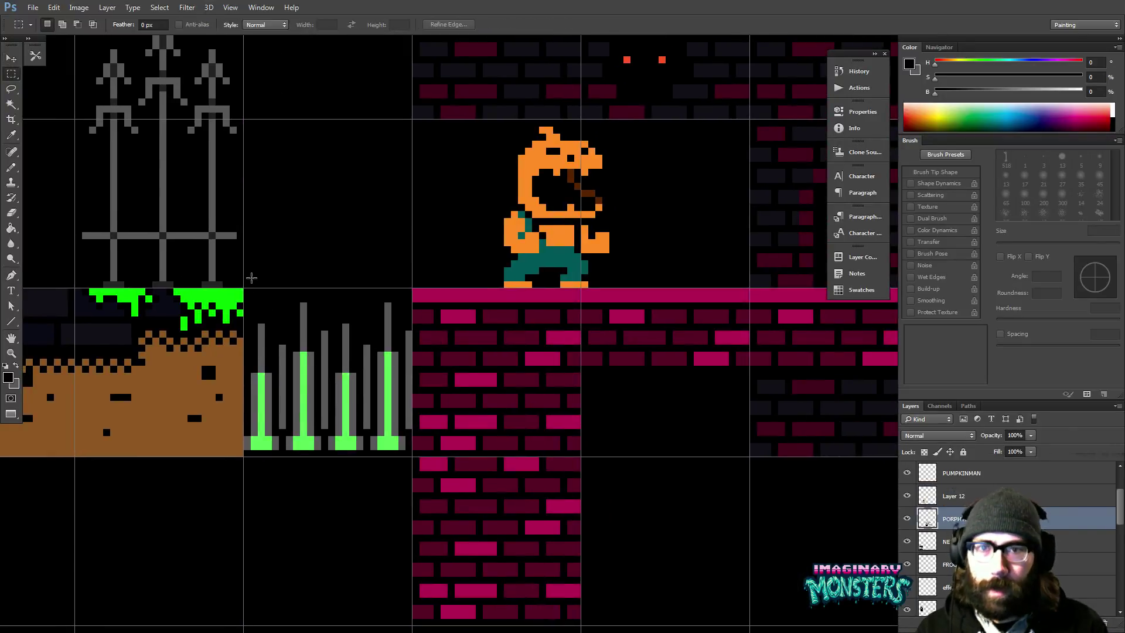
mouse_move(244, 267)
mouse_down()
mouse_move(316, 456)
mouse_move(373, 511)
mouse_move(412, 505)
mouse_up()
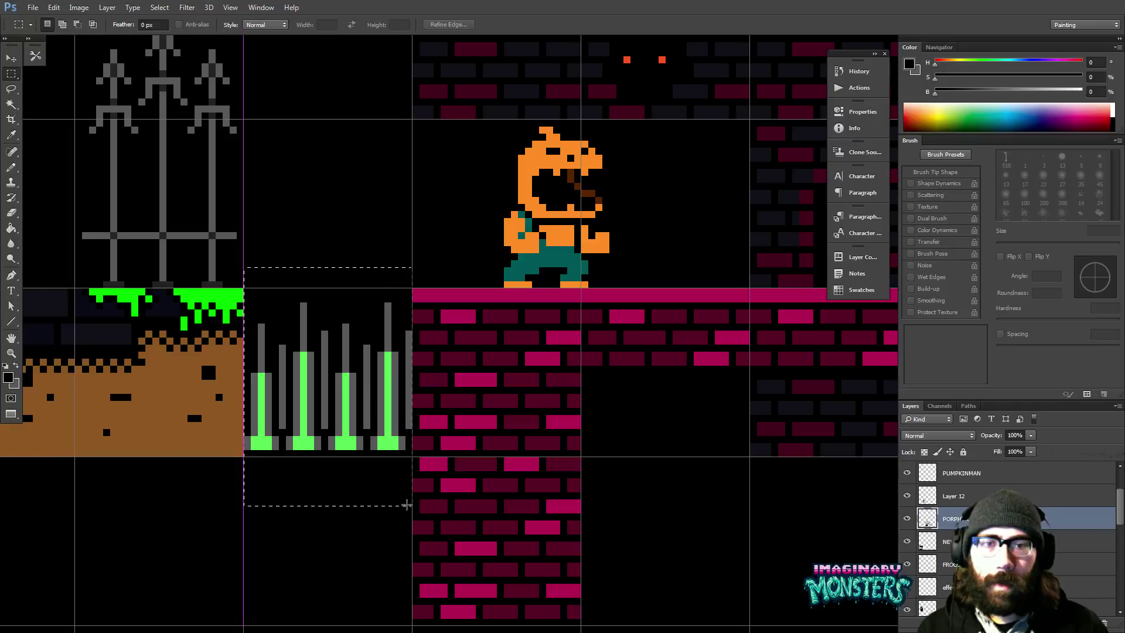
key(g)
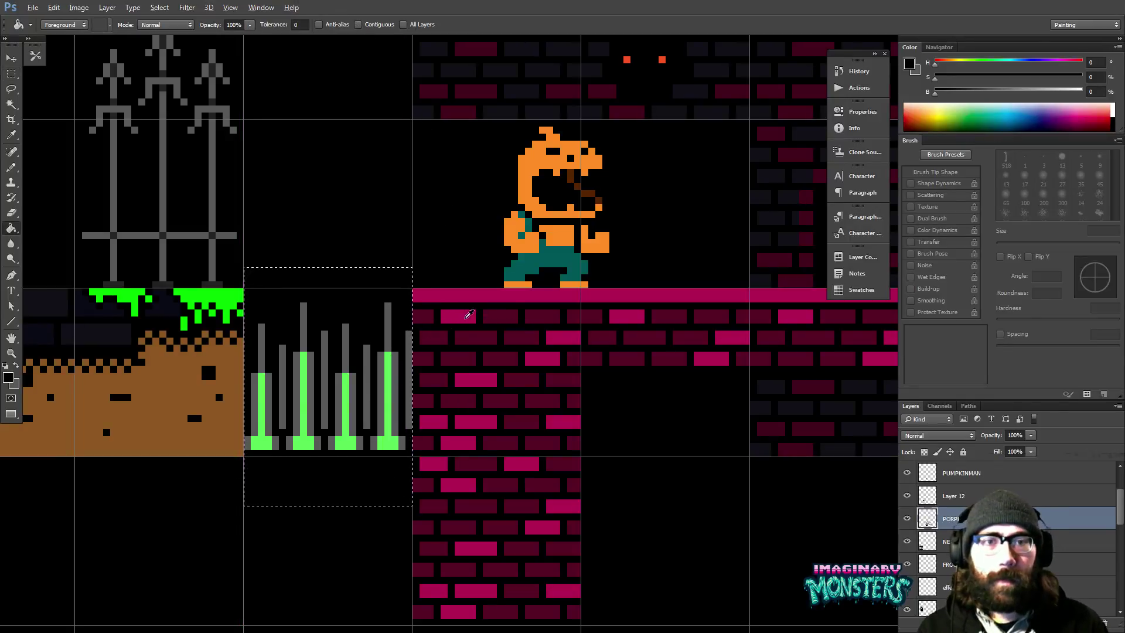
alt+click(464, 314)
click(392, 373)
- Refill the spikes' magenta parts with the bright pink sampled from the middle skull block's frame
drag(517, 291, 419, 333)
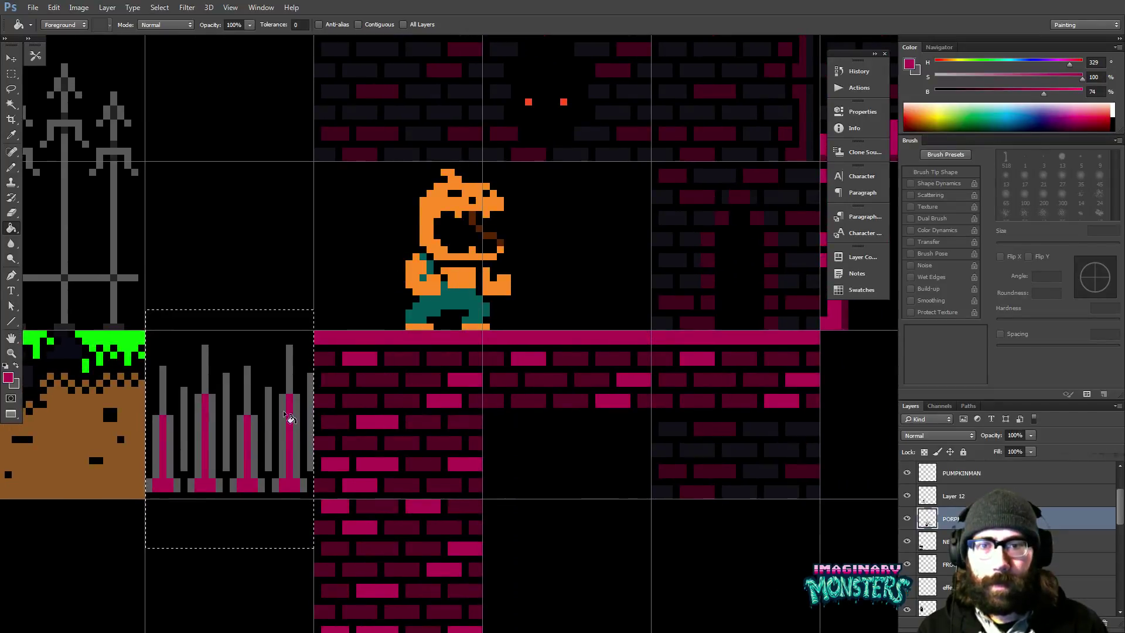
drag(496, 384, 367, 387)
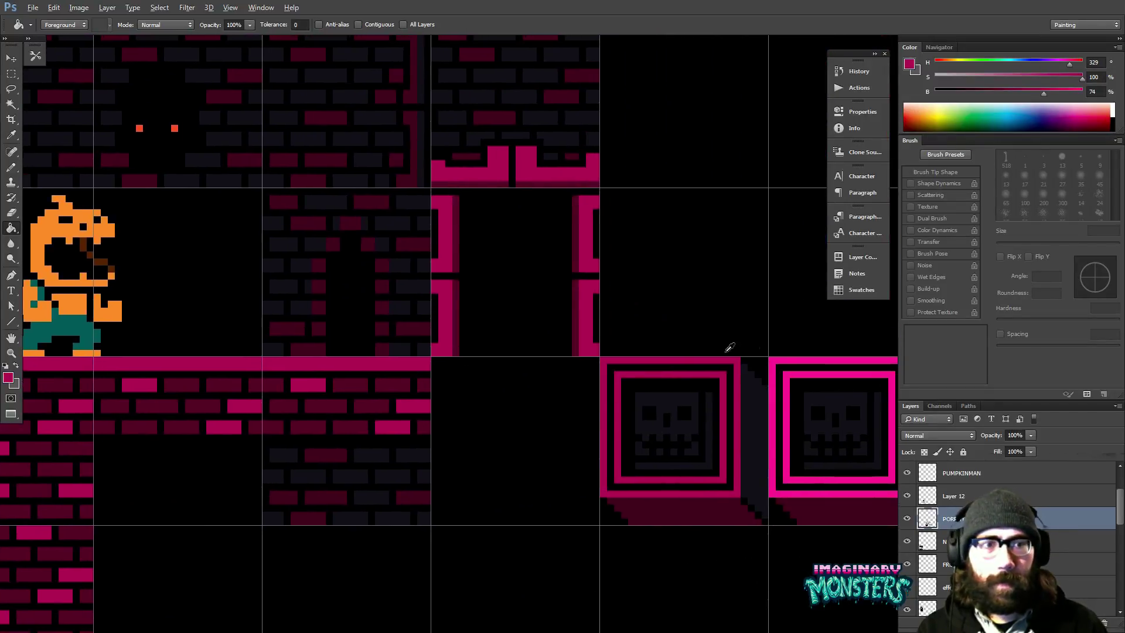
scroll(505, 412, left, 10)
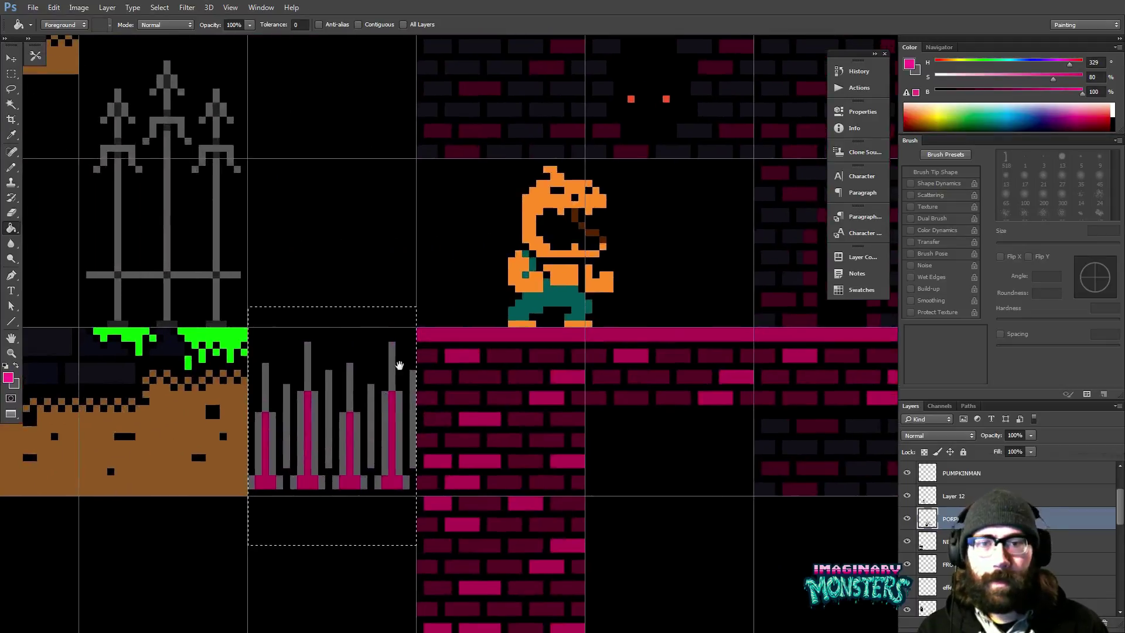
click(395, 422)
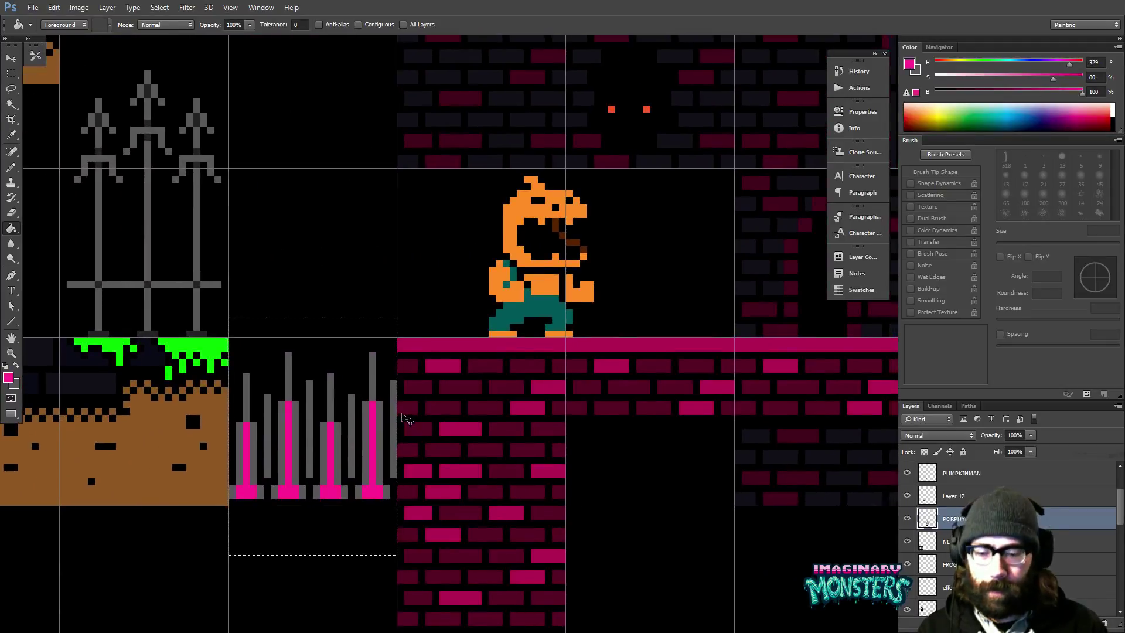
- Hide the grid and check the pink spikes against the surrounding ground, castle and skull block tiles
key(z)
alt+click(439, 398)
alt+click(440, 398)
alt+click(440, 398)
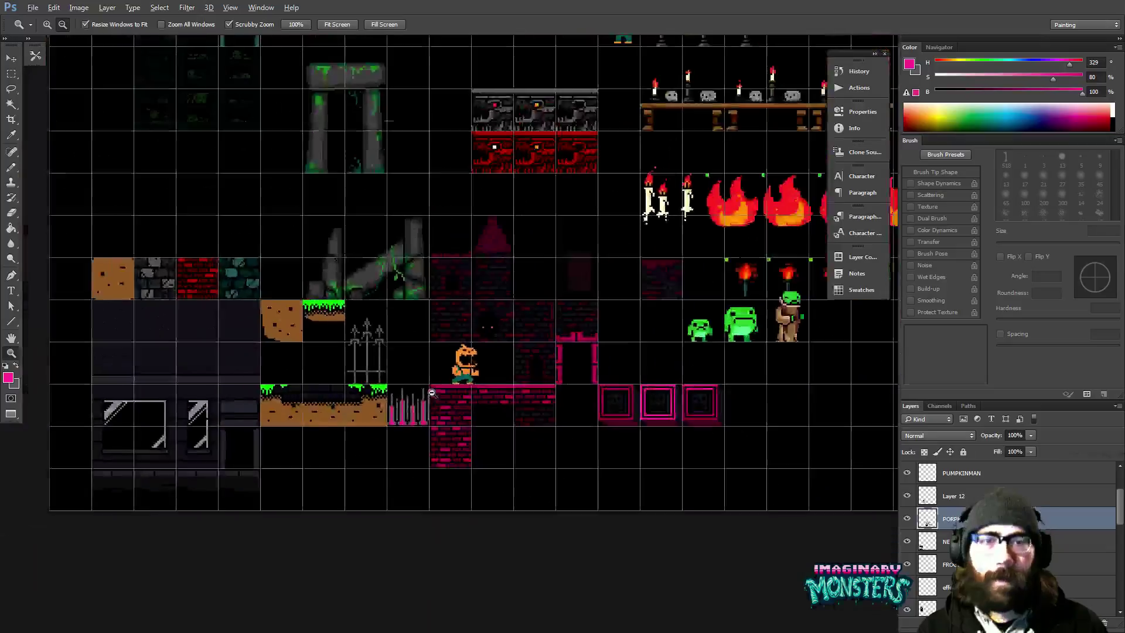
scroll(431, 387, right, 3)
scroll(428, 382, right, 1)
key(ctrl+apostrophe)
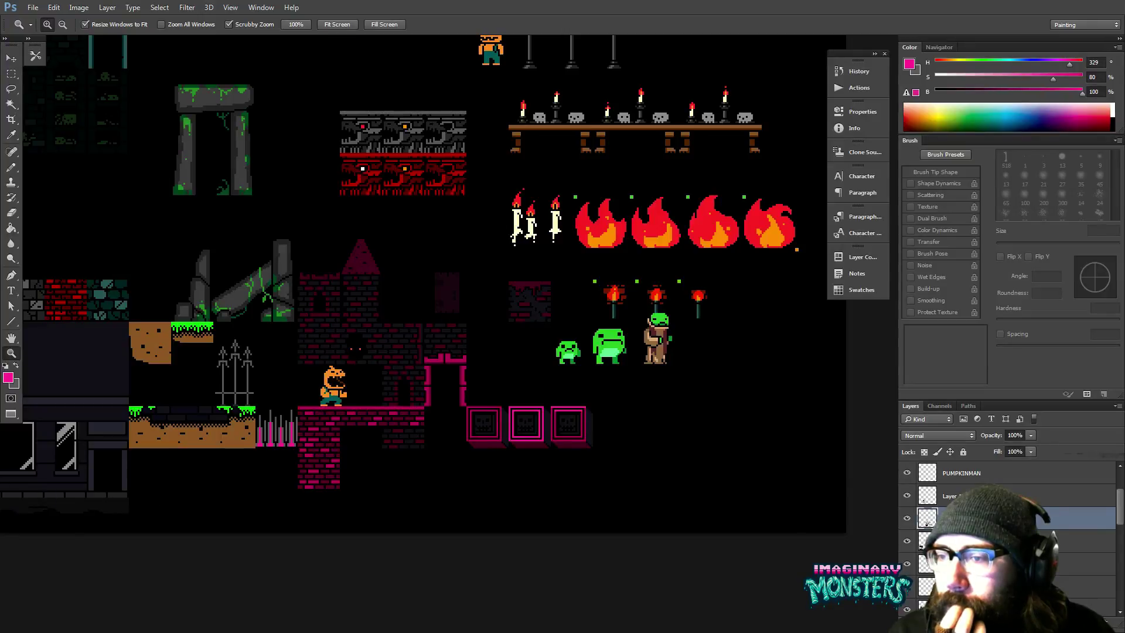
mouse_move(234, 630)
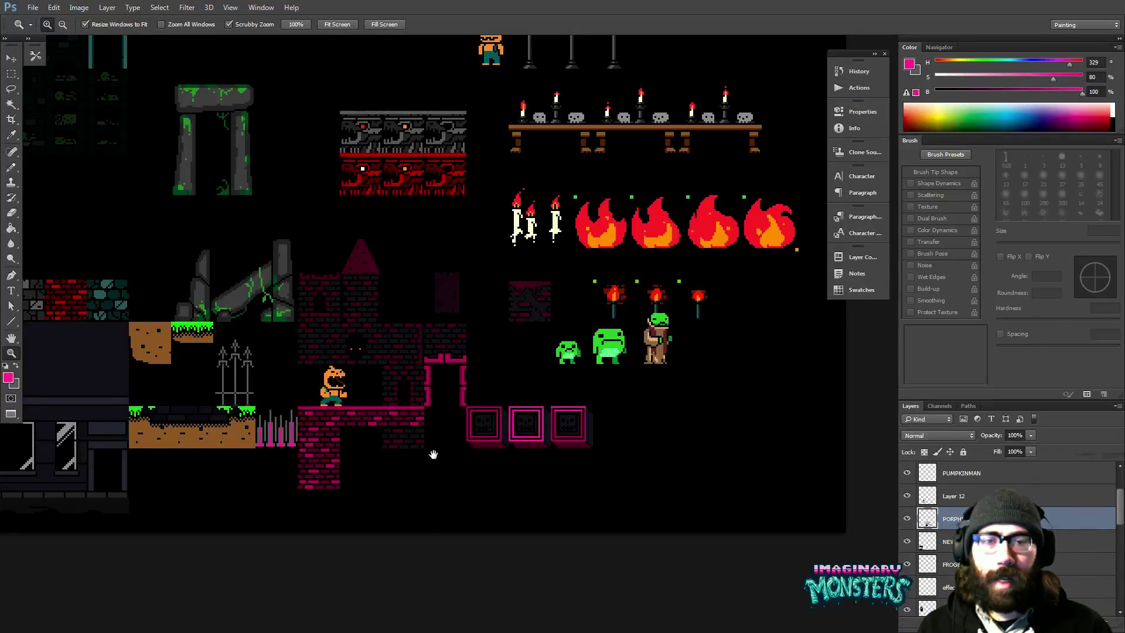
scroll(435, 457, up, 1)
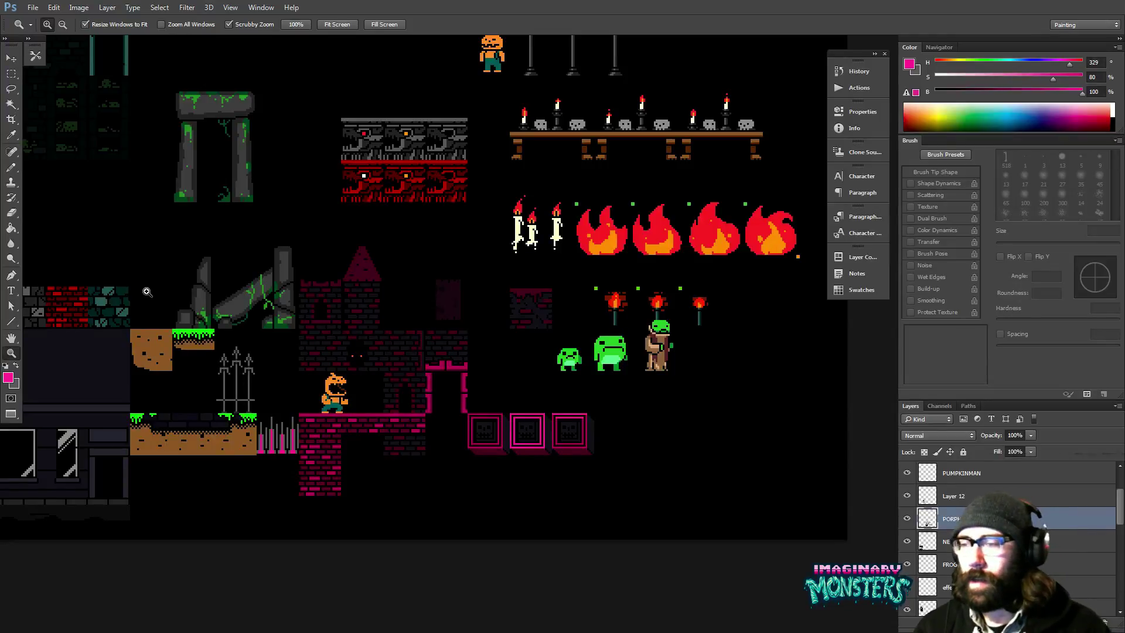
mouse_move(996, 632)
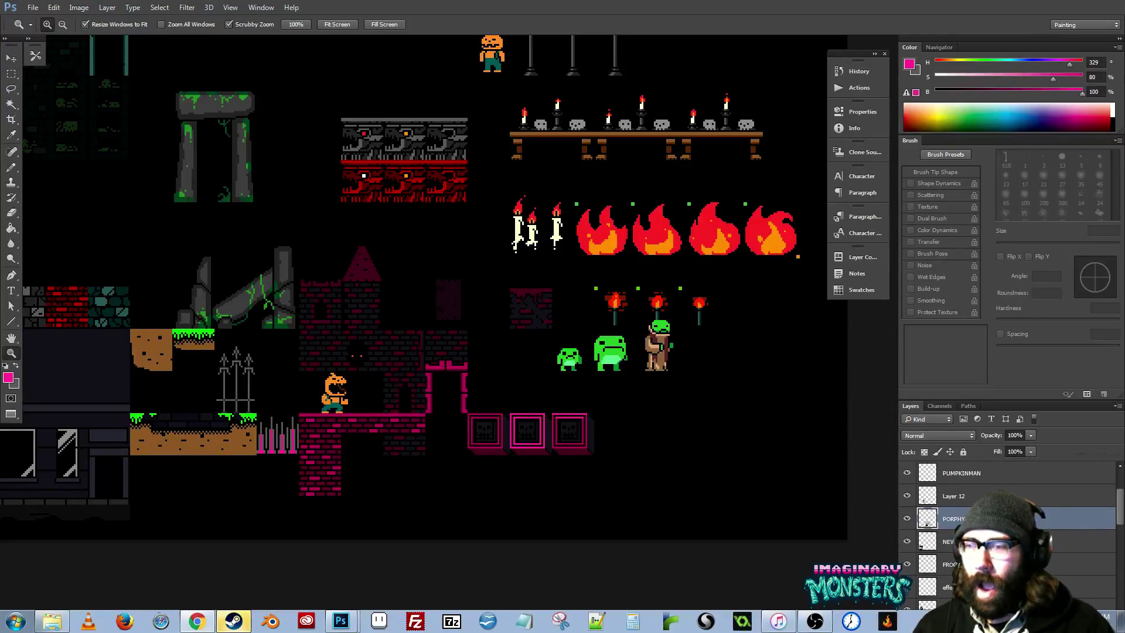